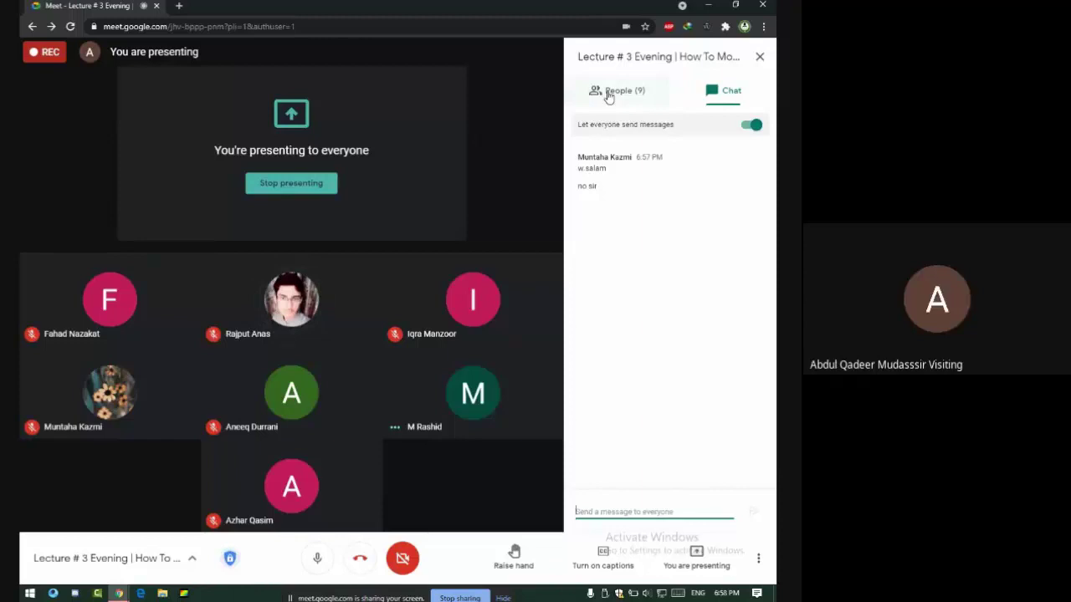
Close the People side panel and mute one participant for everyone in the Meet call.
{"action": "left_click", "coordinate": [608, 92]}
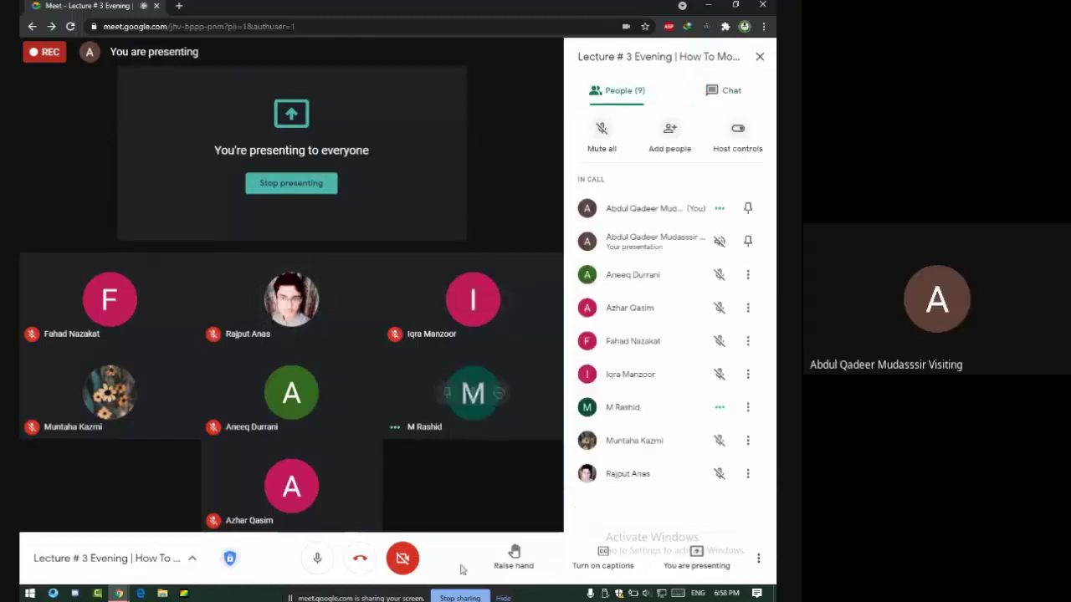
{"action": "left_click", "coordinate": [760, 56]}
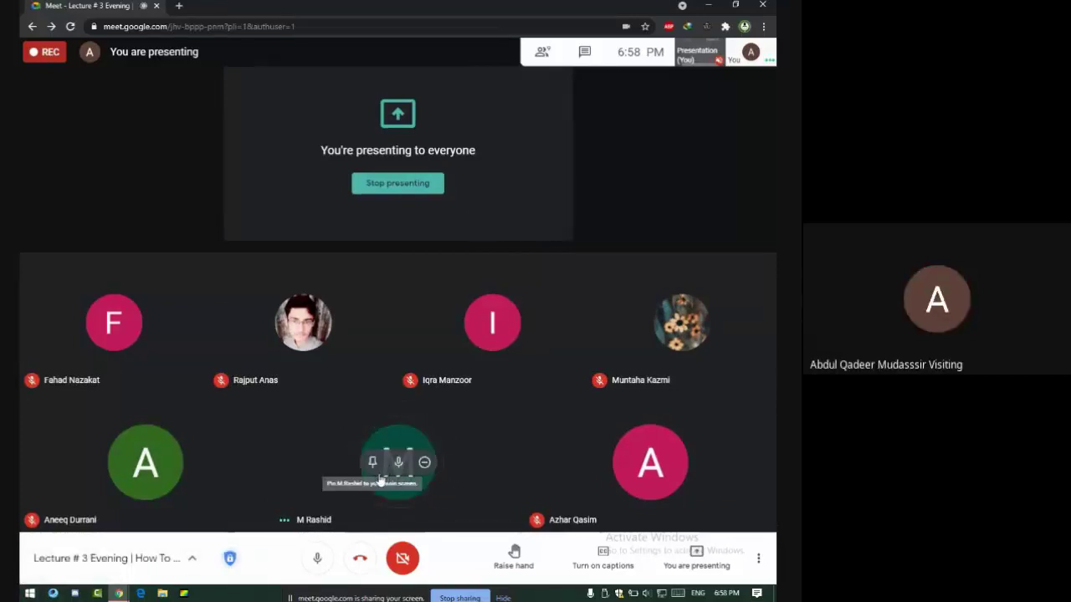
{"action": "left_click", "coordinate": [399, 464]}
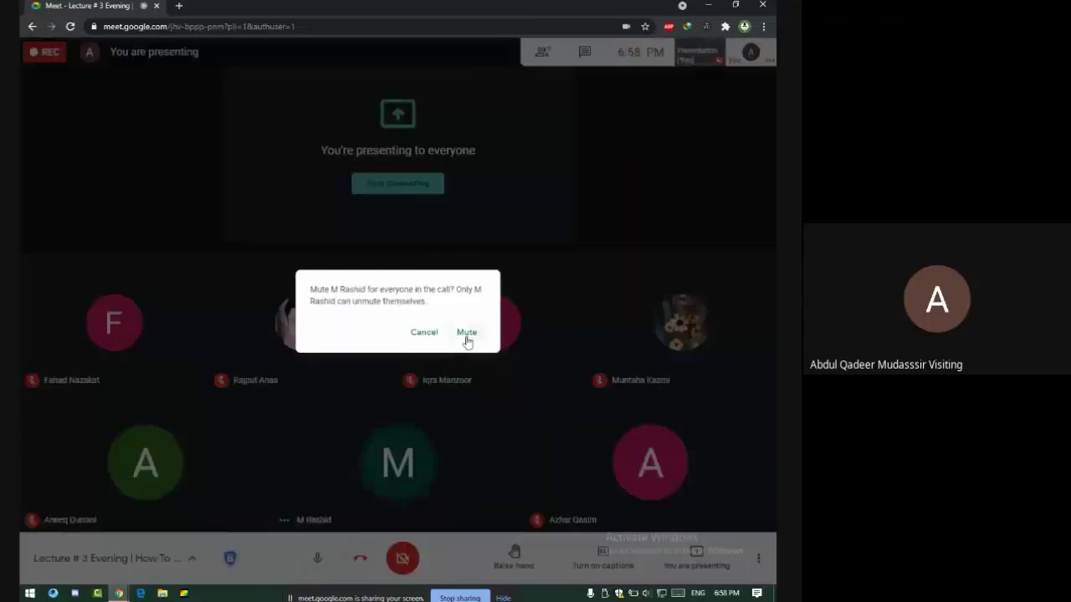
{"action": "left_click", "coordinate": [465, 333]}
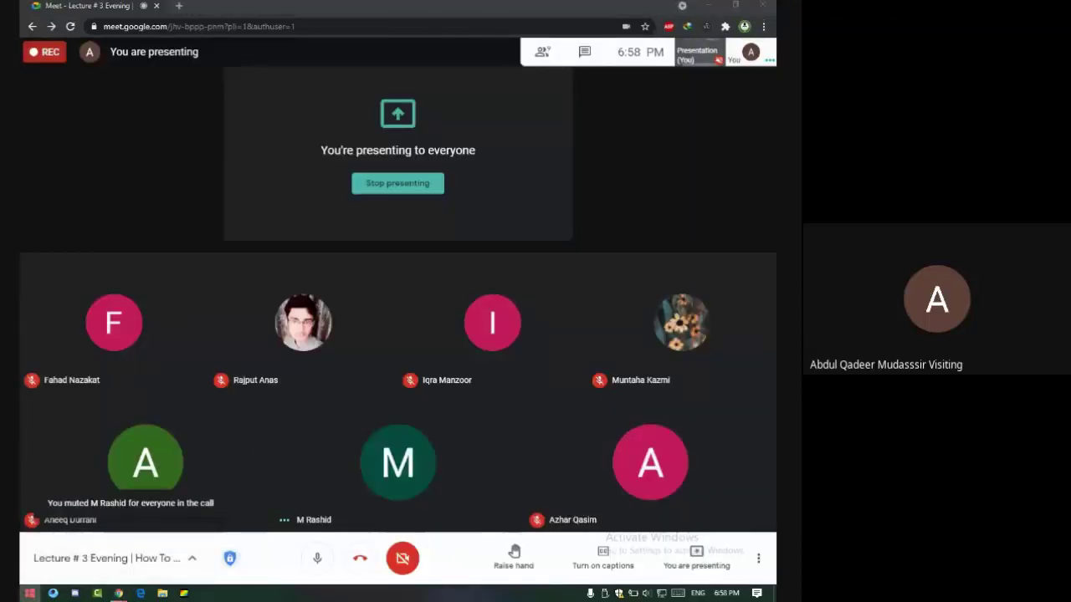
{"action": "key", "text": "super"}
Launch Excel 2013, dismiss the activation prompt and create a blank workbook.
{"action": "type", "text": "ex"}
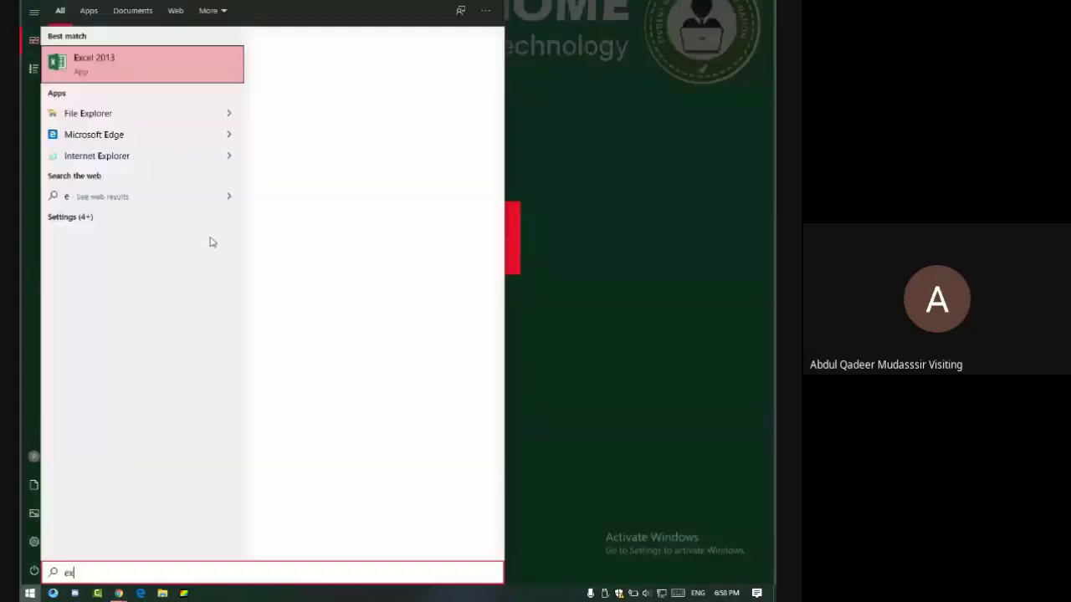
{"action": "type", "text": "cel"}
{"action": "key", "text": "Escape"}
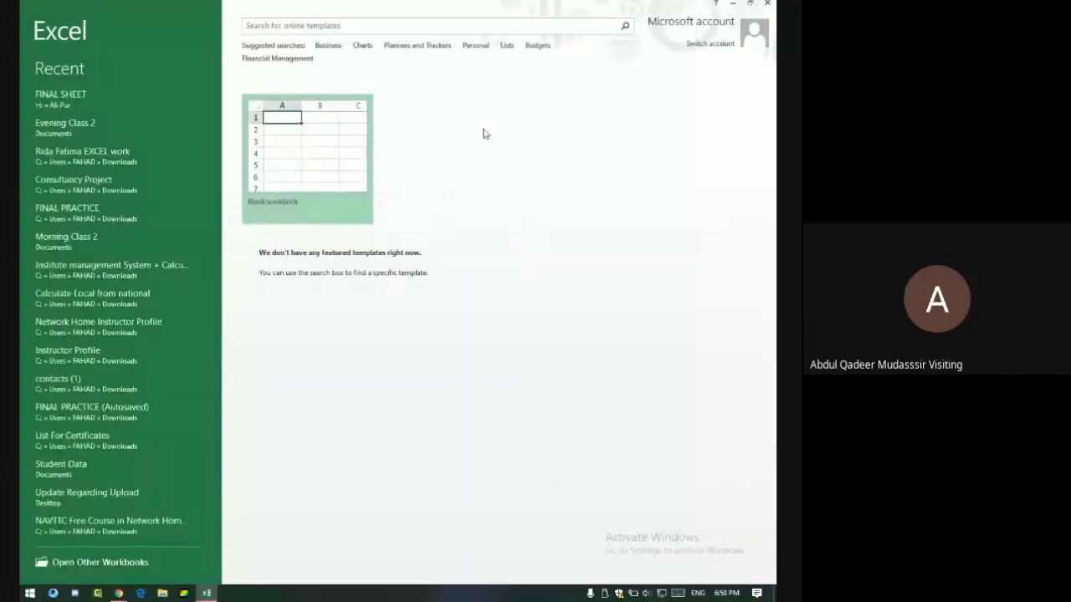
{"action": "left_click", "coordinate": [535, 170]}
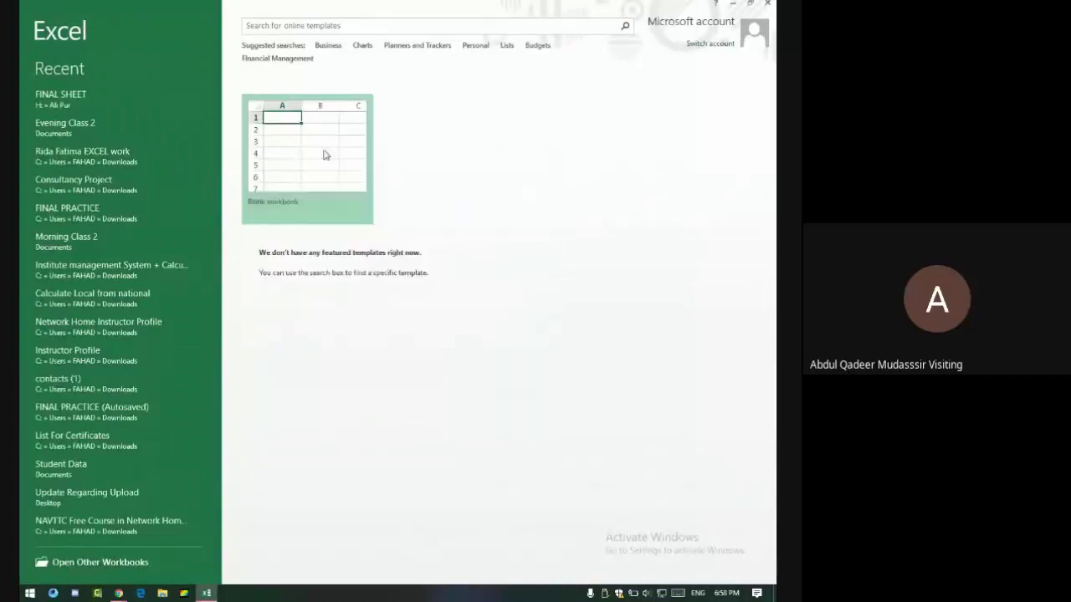
{"action": "left_click", "coordinate": [325, 155]}
Admit the person waiting to join the Meet call, then return to Book1.
{"action": "key", "text": "alt+Tab"}
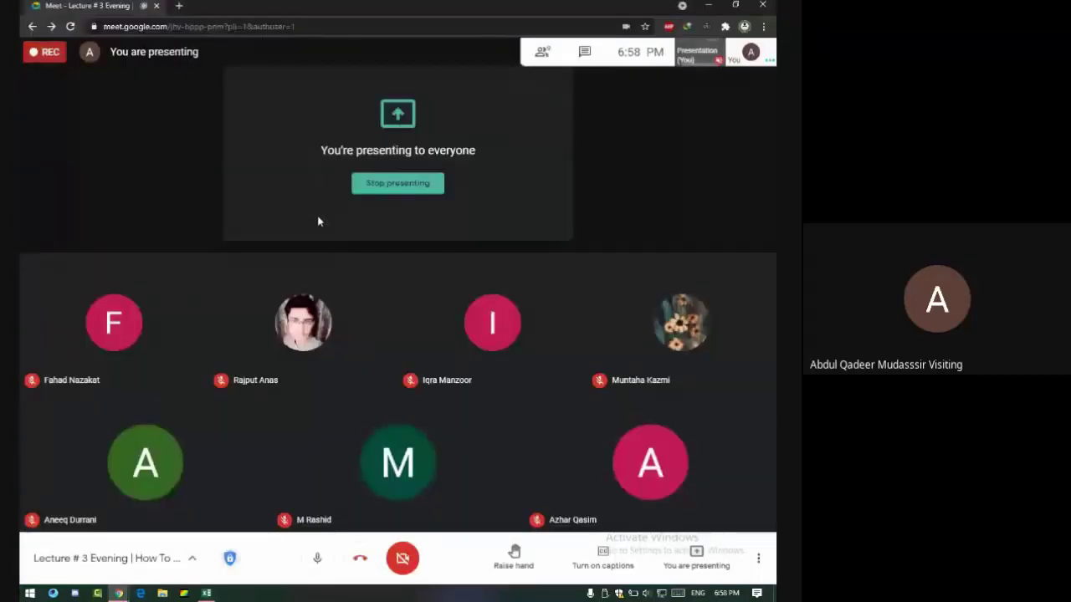
{"action": "key", "text": "alt+Tab"}
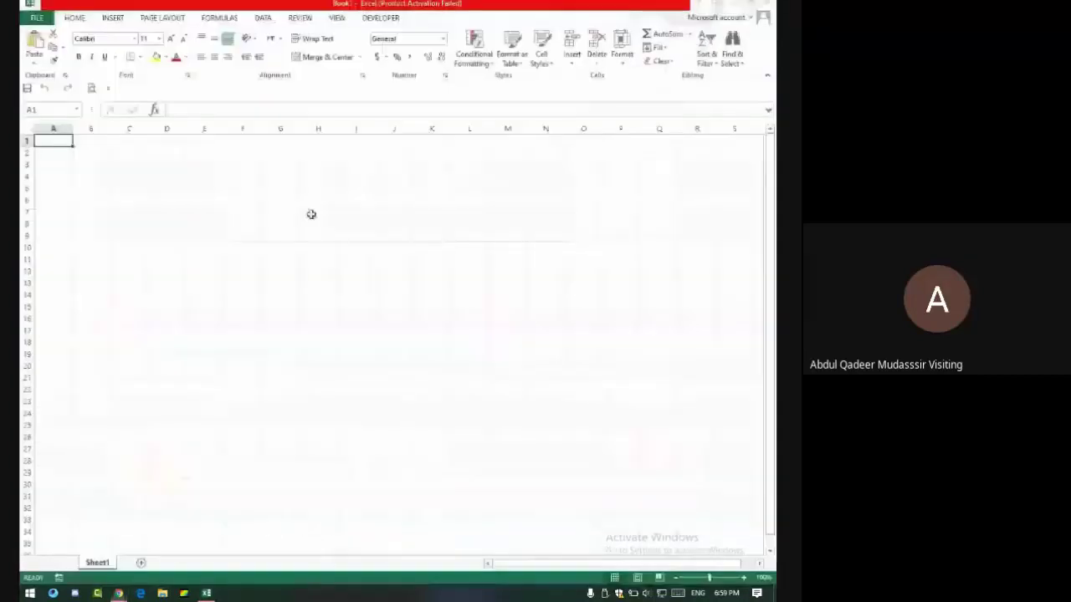
{"action": "key", "text": "alt+Tab"}
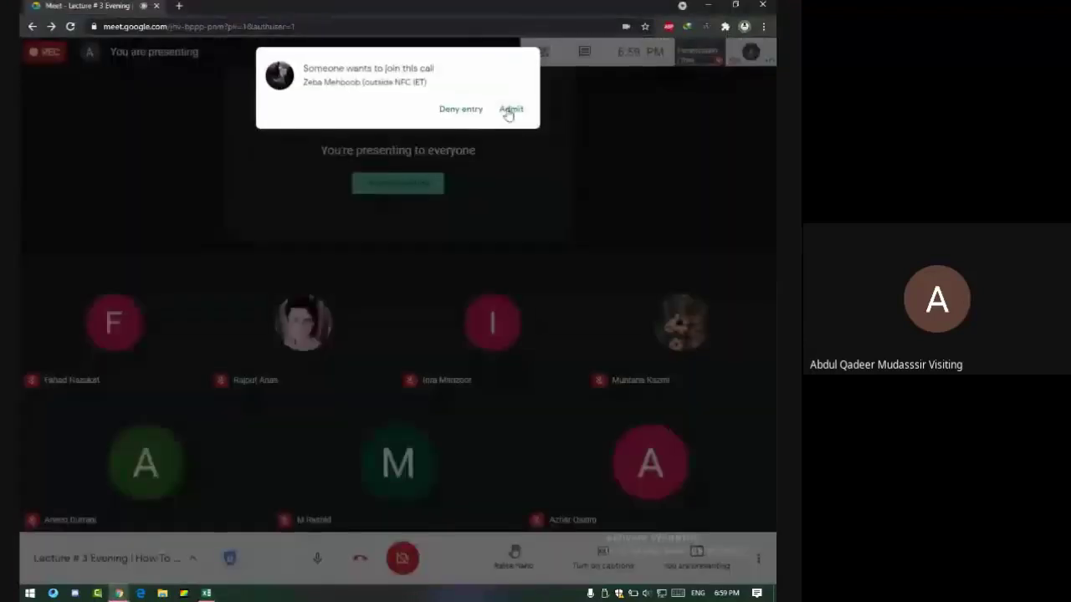
{"action": "left_click", "coordinate": [508, 112]}
{"action": "key", "text": "alt+Tab"}
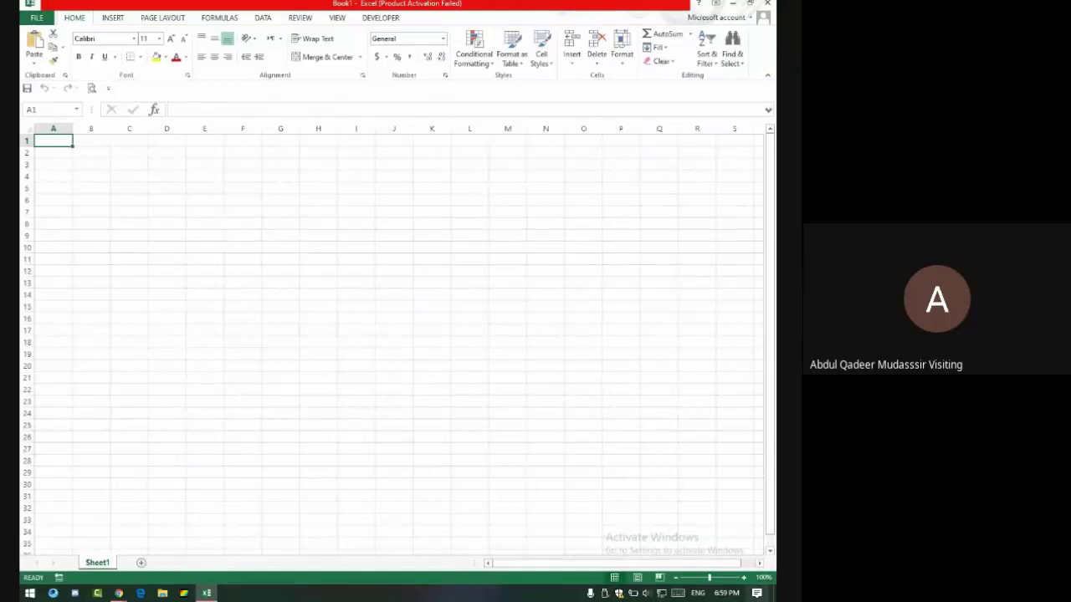
Zoom Sheet1 in by three zoom steps.
{"action": "left_click", "coordinate": [744, 578]}
{"action": "left_click", "coordinate": [743, 578]}
{"action": "left_click", "coordinate": [744, 578]}
{"action": "left_click", "coordinate": [743, 578]}
{"action": "left_click", "coordinate": [744, 578]}
{"action": "left_click", "coordinate": [744, 578]}
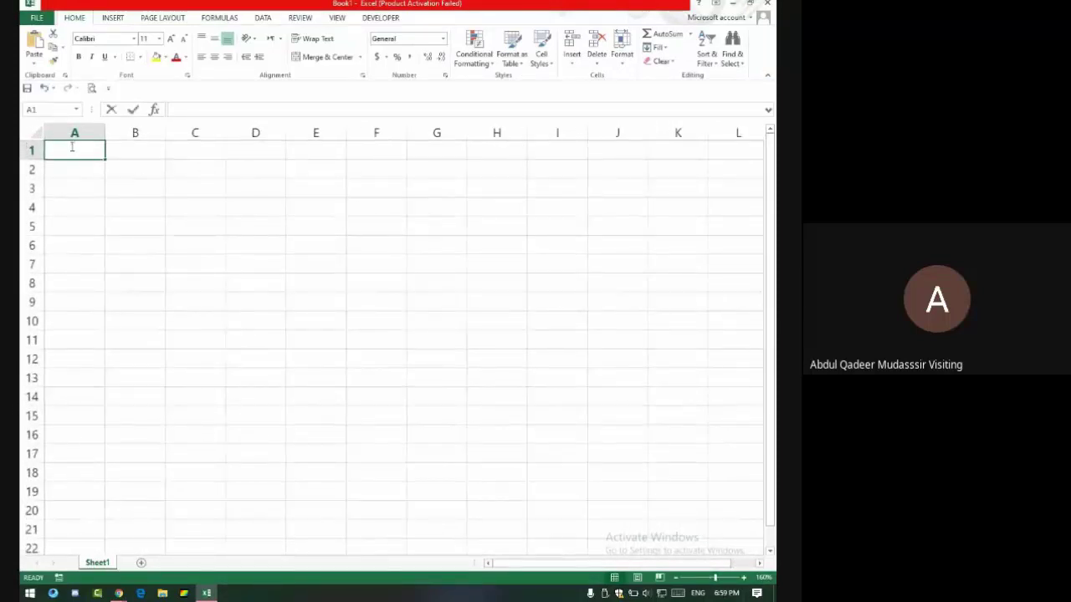
Enter the headers 'Sr #' in A1 and 'Name' in B1.
{"action": "type", "text": "Sr #"}
{"action": "key", "text": "Tab"}
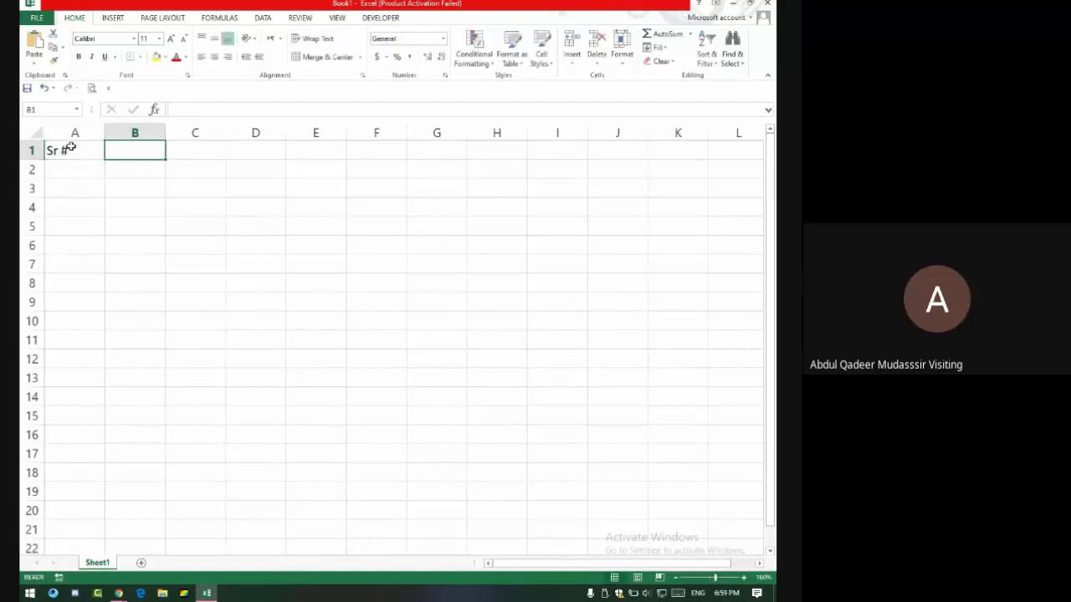
{"action": "type", "text": "Name"}
{"action": "key", "text": "Tab"}
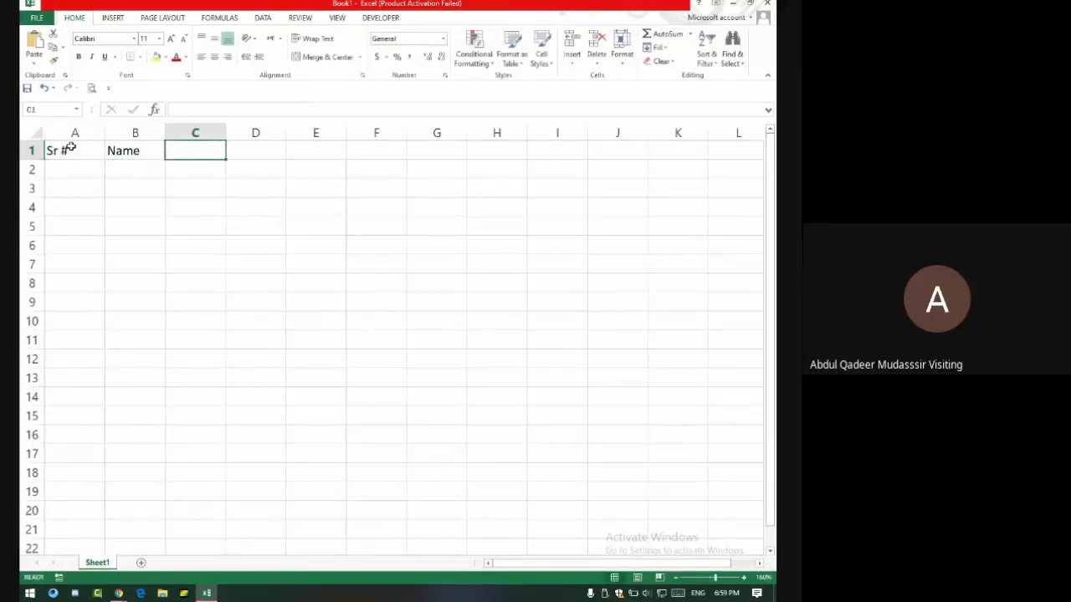
Admit another person waiting to join the call and return to the sheet.
{"action": "key", "text": "alt+Tab"}
{"action": "key", "text": "alt+Tab"}
{"action": "left_click", "coordinate": [78, 173]}
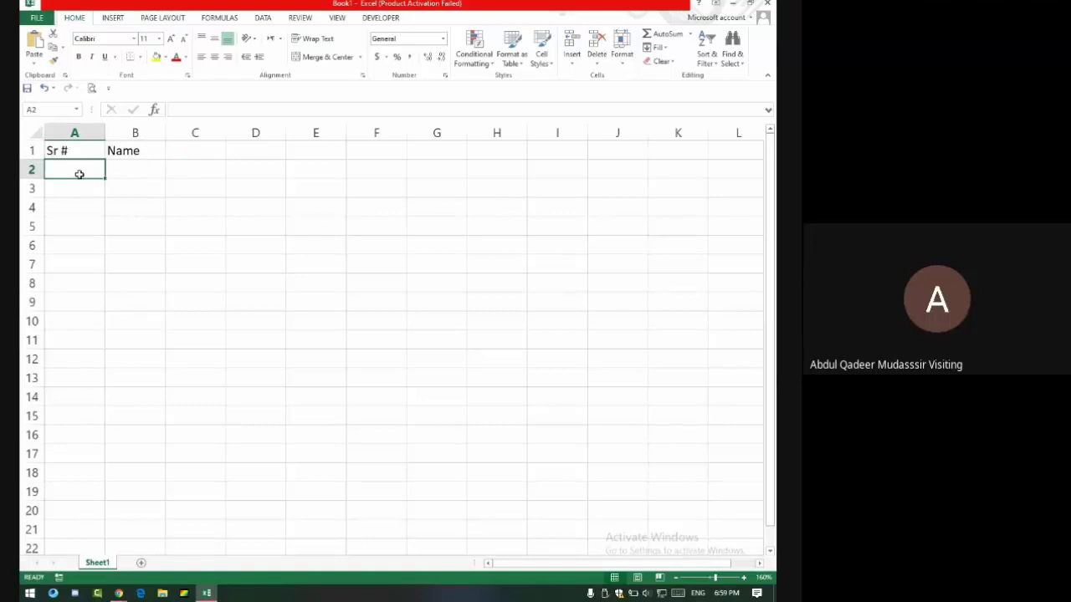
{"action": "key", "text": "alt+Tab"}
{"action": "left_click", "coordinate": [513, 114]}
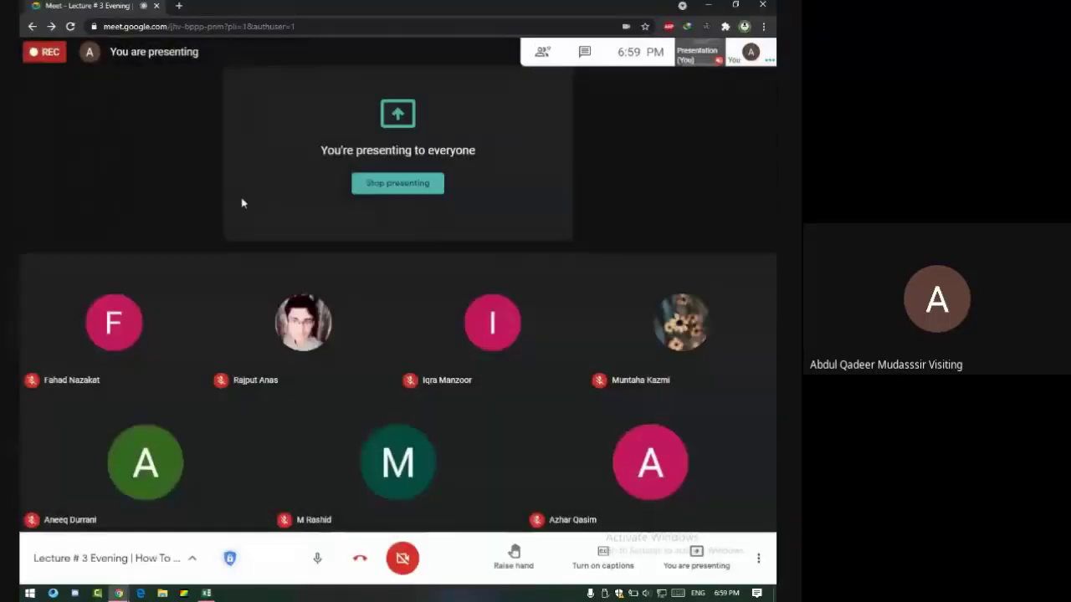
{"action": "key", "text": "alt+Tab"}
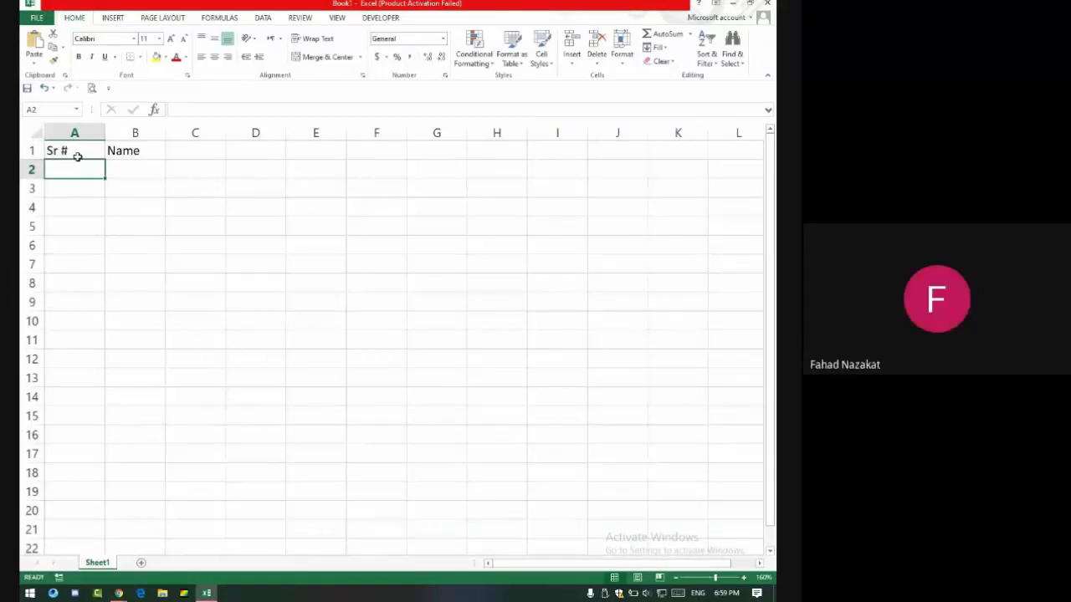
Enter the 'CNIC' header in C1.
{"action": "left_click", "coordinate": [69, 152]}
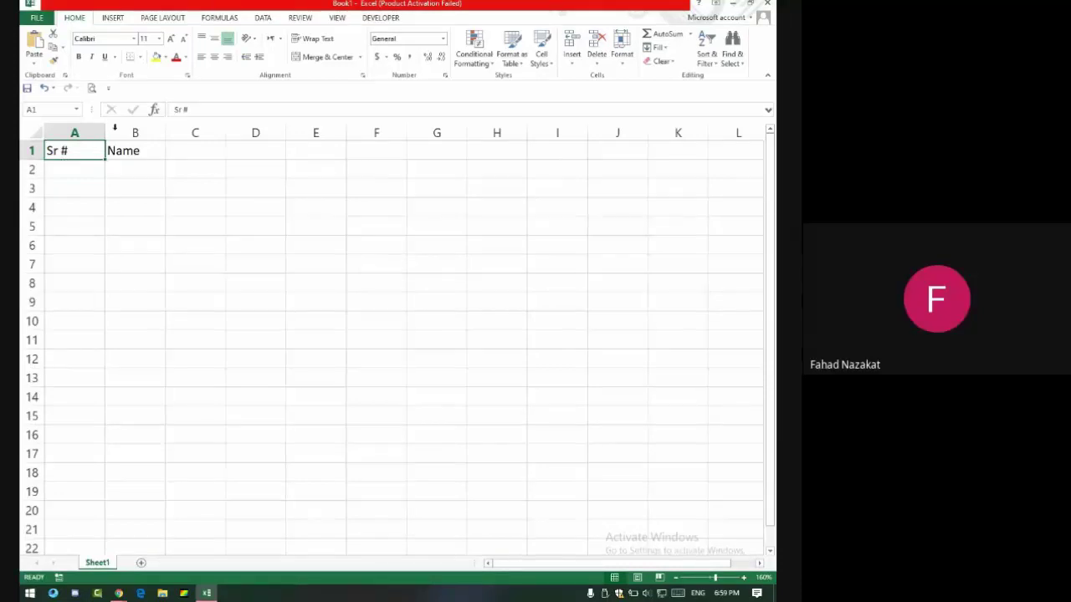
{"action": "left_click", "coordinate": [153, 149]}
{"action": "left_click", "coordinate": [202, 153]}
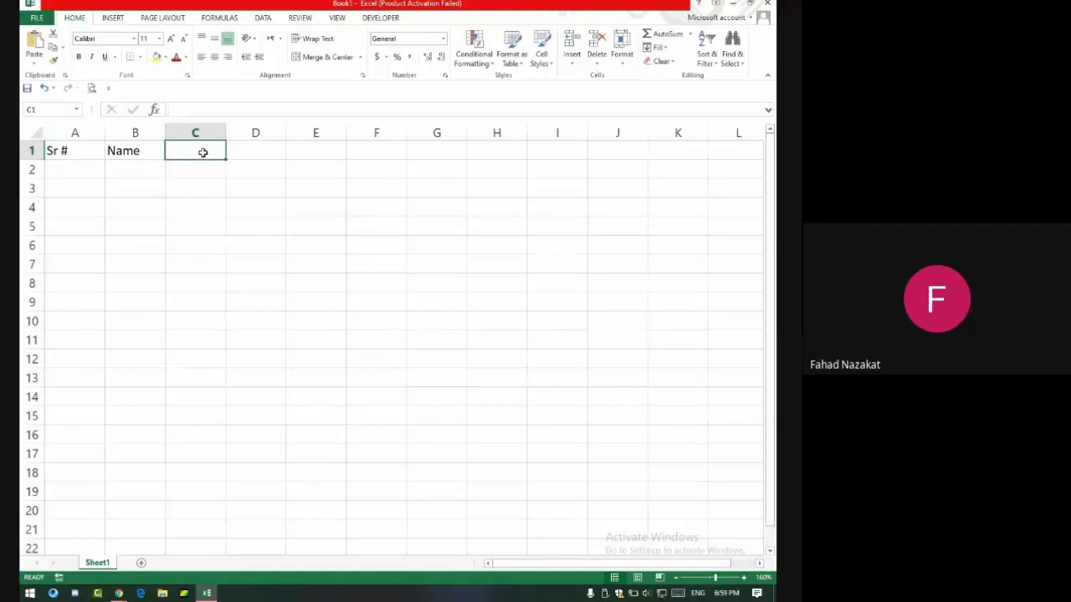
{"action": "type", "text": "CNIC"}
{"action": "key", "text": "Tab"}
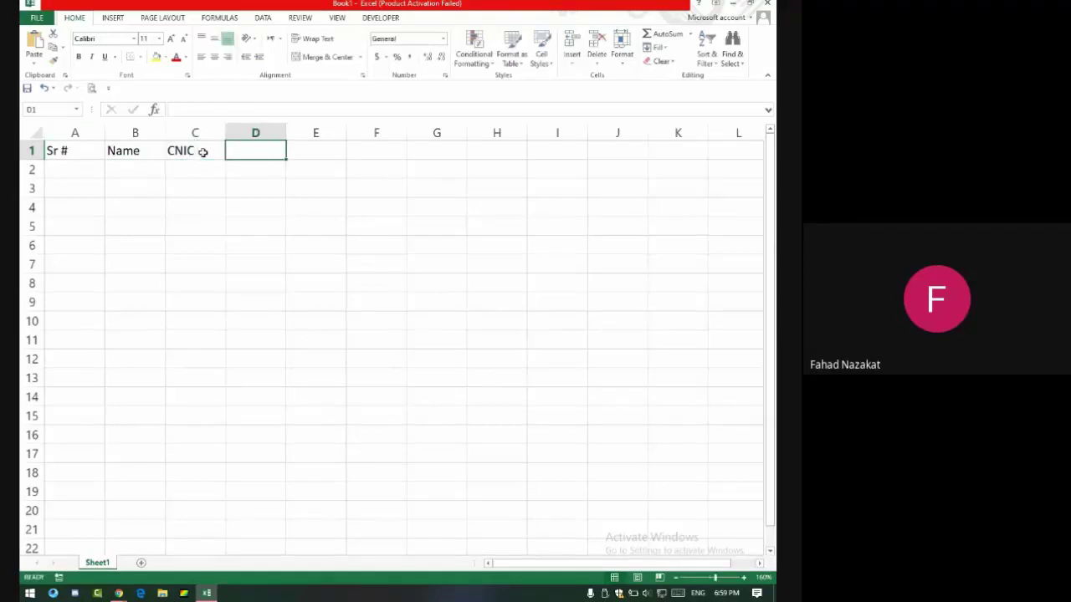
Enter a sample dashed CNIC number in C2, completing it with F2 editing.
{"action": "key", "text": "Down"}
{"action": "key", "text": "Left"}
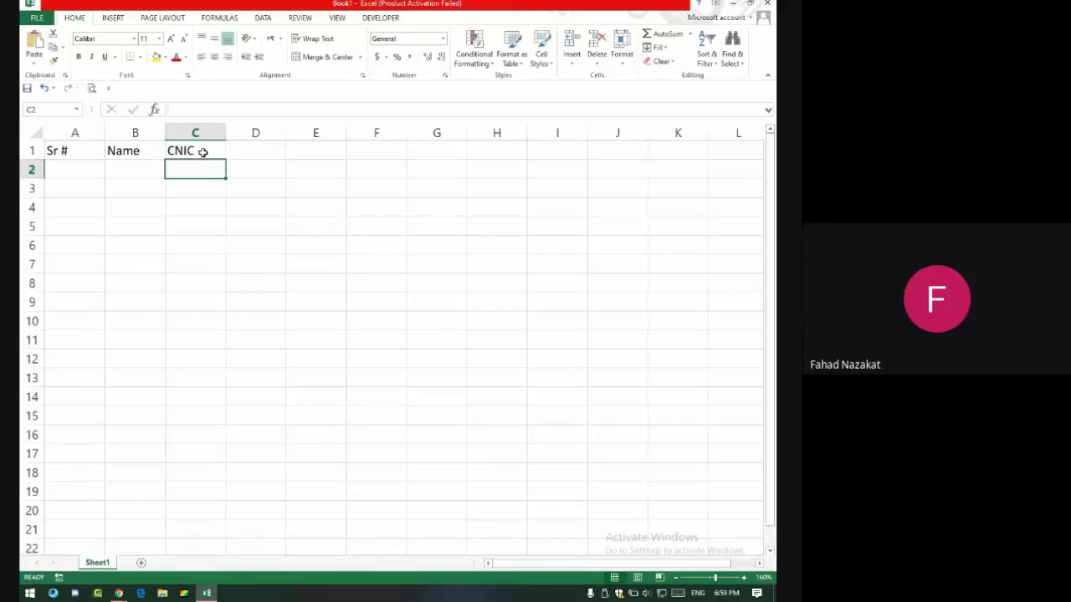
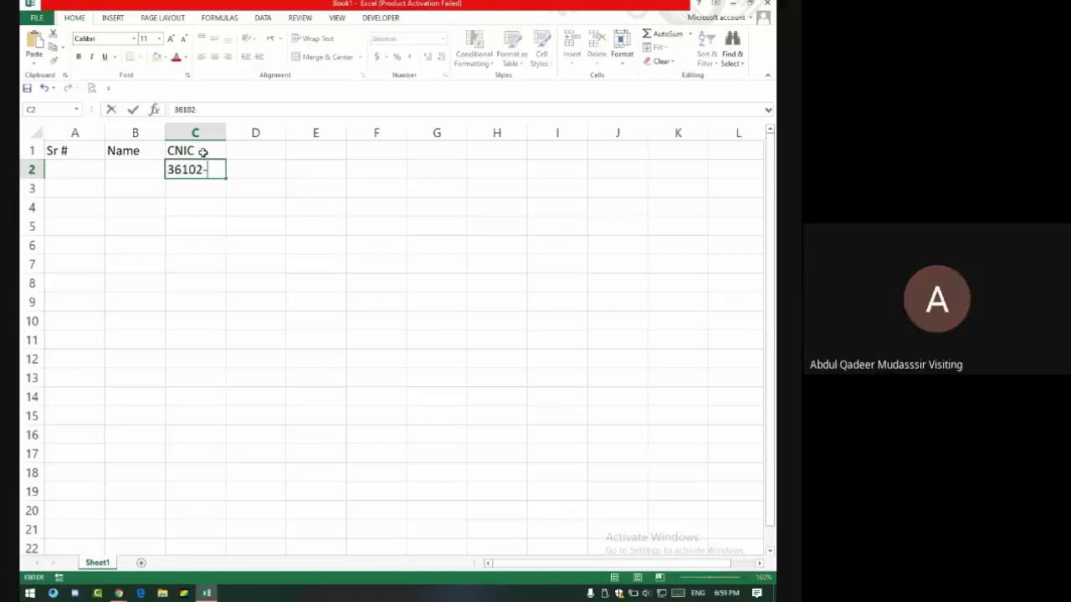
{"action": "key", "text": "Return"}
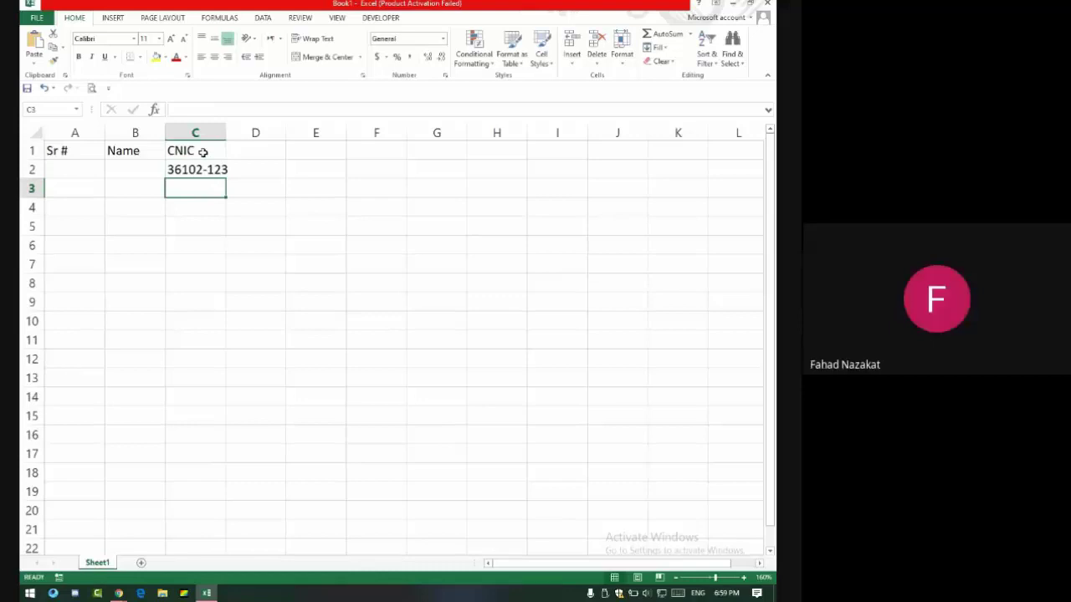
{"action": "key", "text": "Up"}
{"action": "key", "text": "F2"}
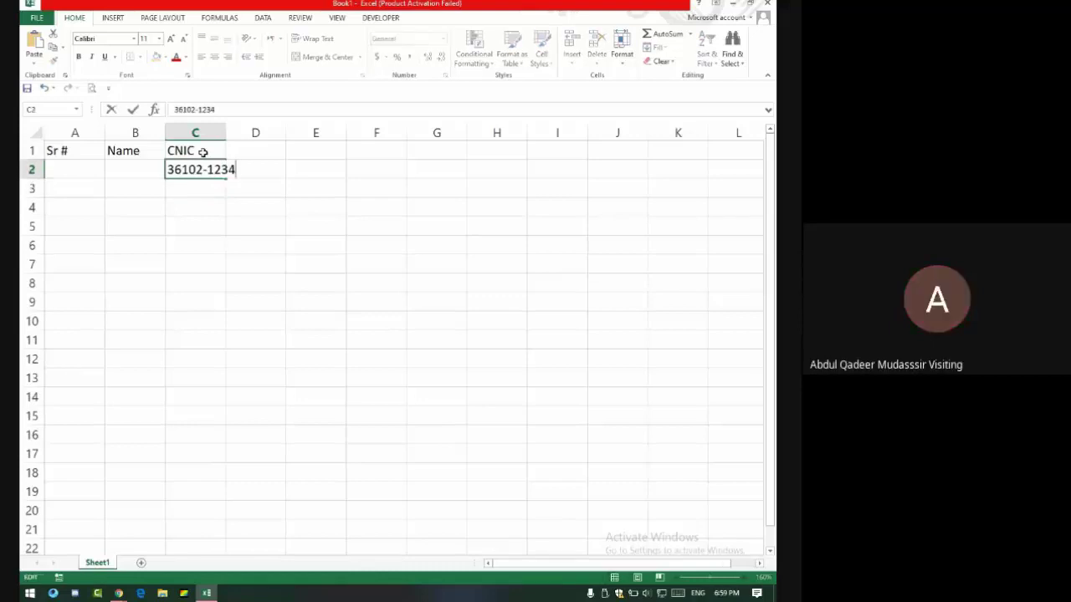
{"action": "key", "text": "Return"}
{"action": "key", "text": "alt+Tab"}
Admit the waiting person, mute another participant, and go back to Excel.
{"action": "left_click", "coordinate": [506, 108]}
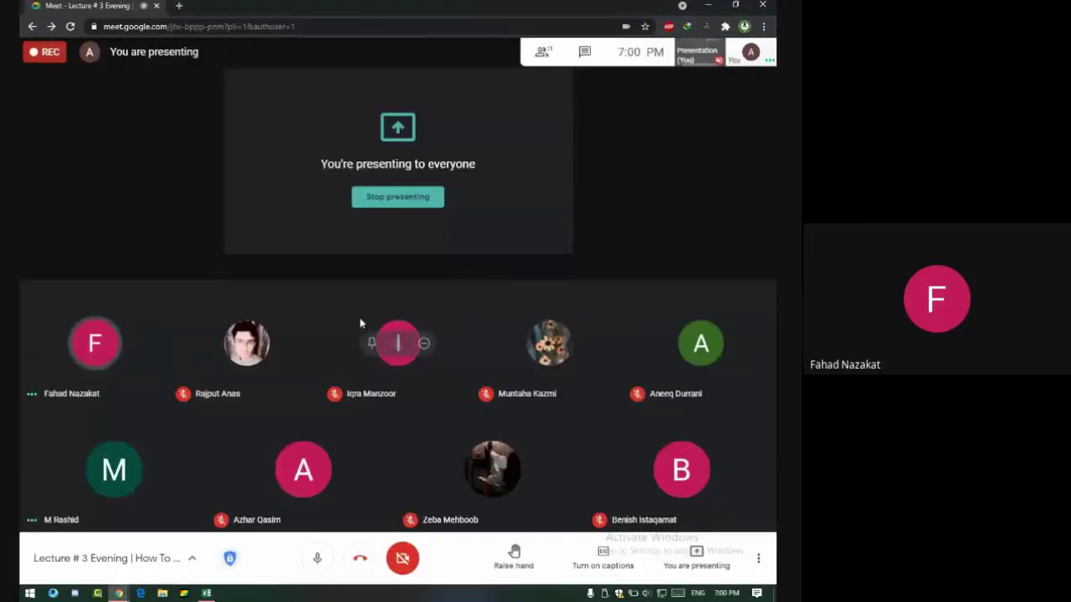
{"action": "mouse_move", "coordinate": [113, 480]}
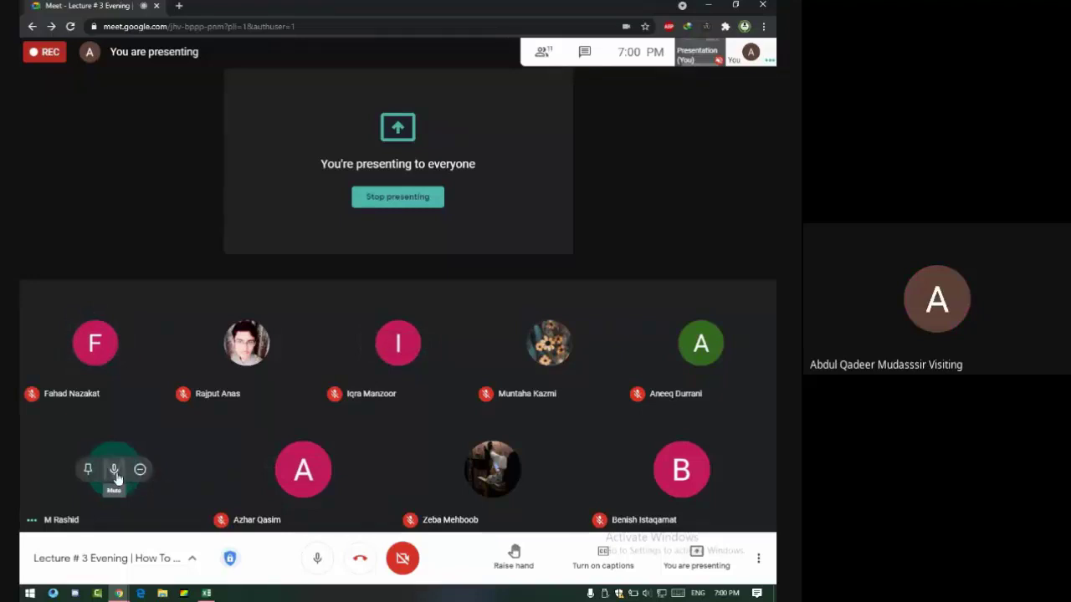
{"action": "left_click", "coordinate": [115, 473]}
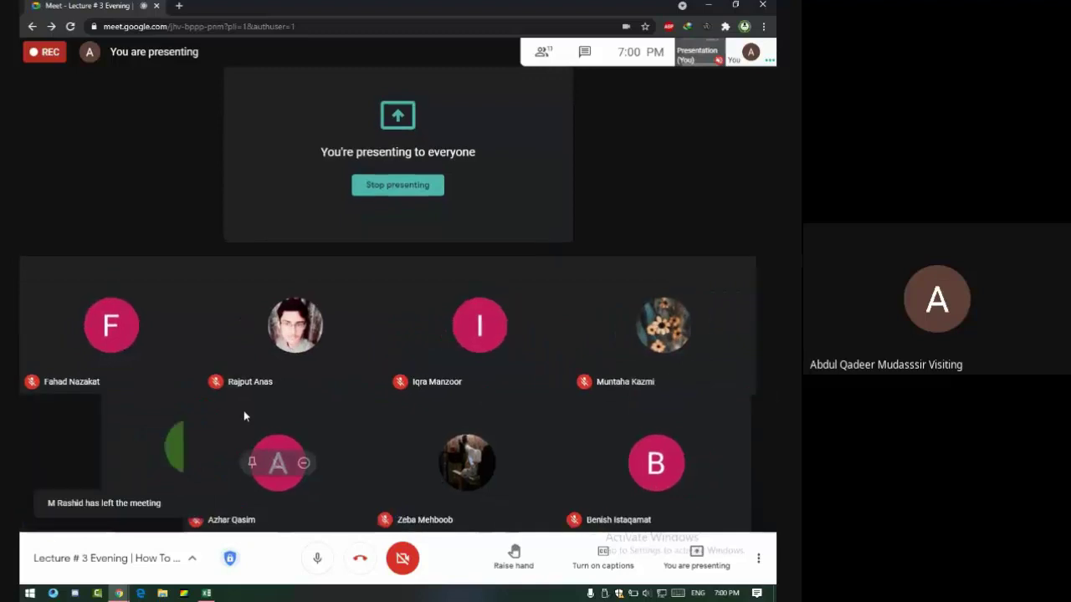
{"action": "key", "text": "alt+Tab"}
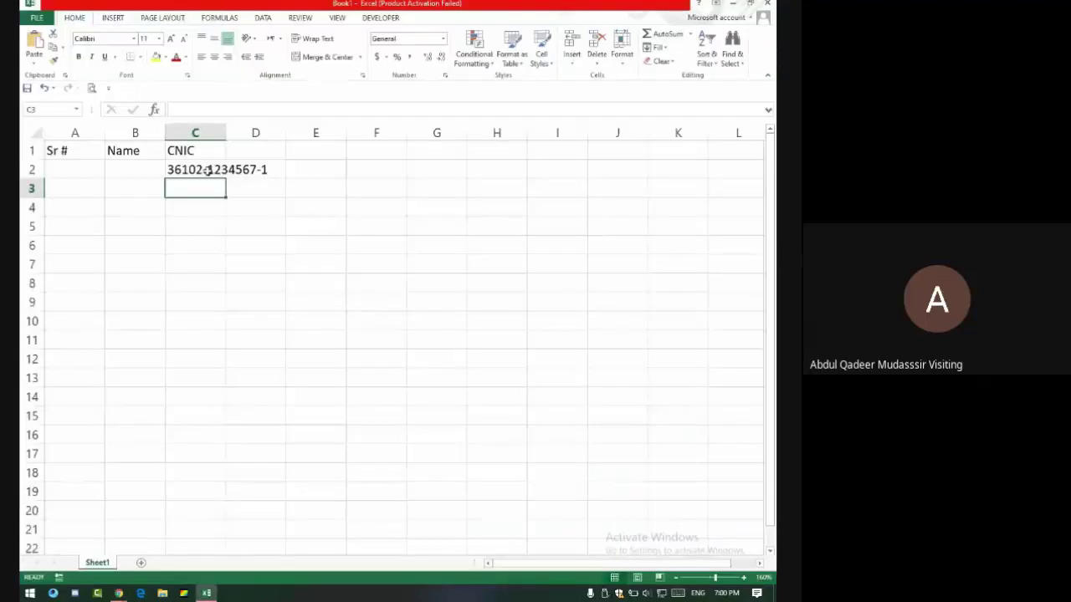
AutoFit column C to the CNIC value after trying and undoing a manual widening.
{"action": "left_click", "coordinate": [192, 167]}
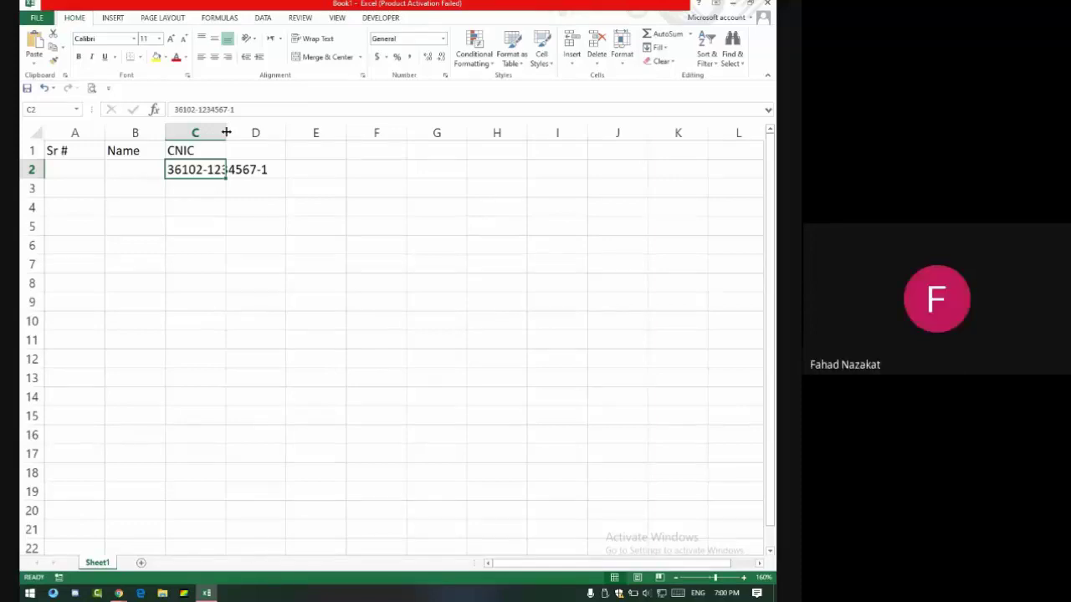
{"action": "double_click", "coordinate": [226, 132]}
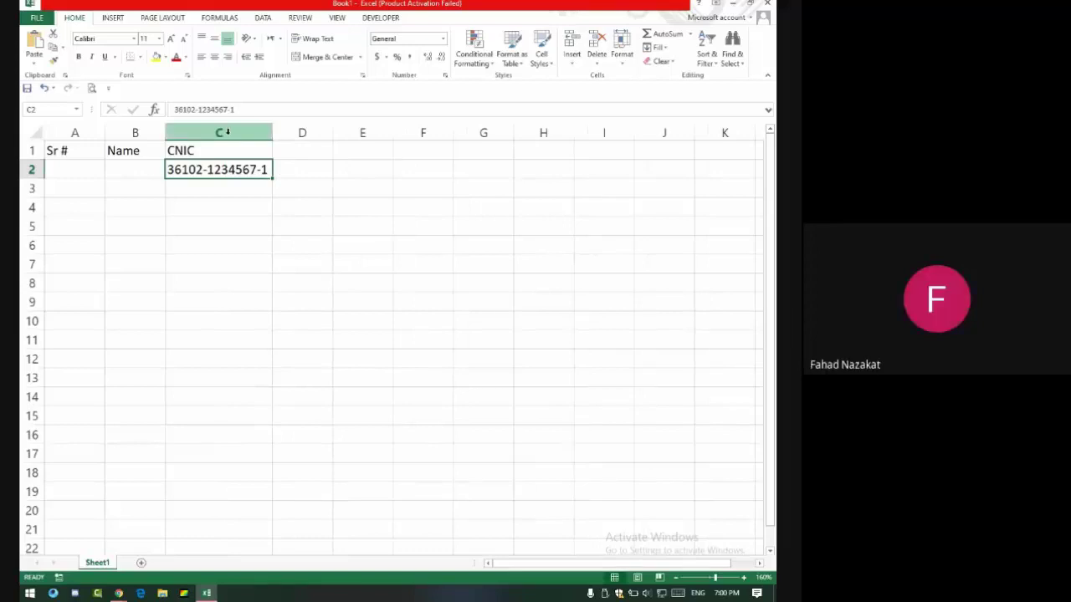
{"action": "key", "text": "ctrl+z"}
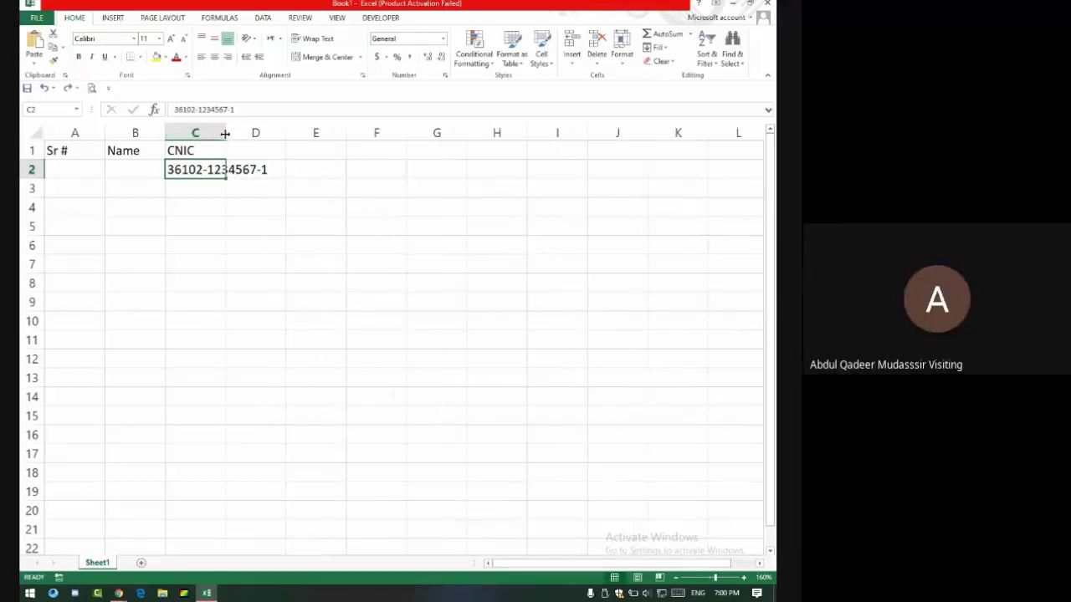
{"action": "left_click_drag", "start_coordinate": [225, 133], "coordinate": [273, 138]}
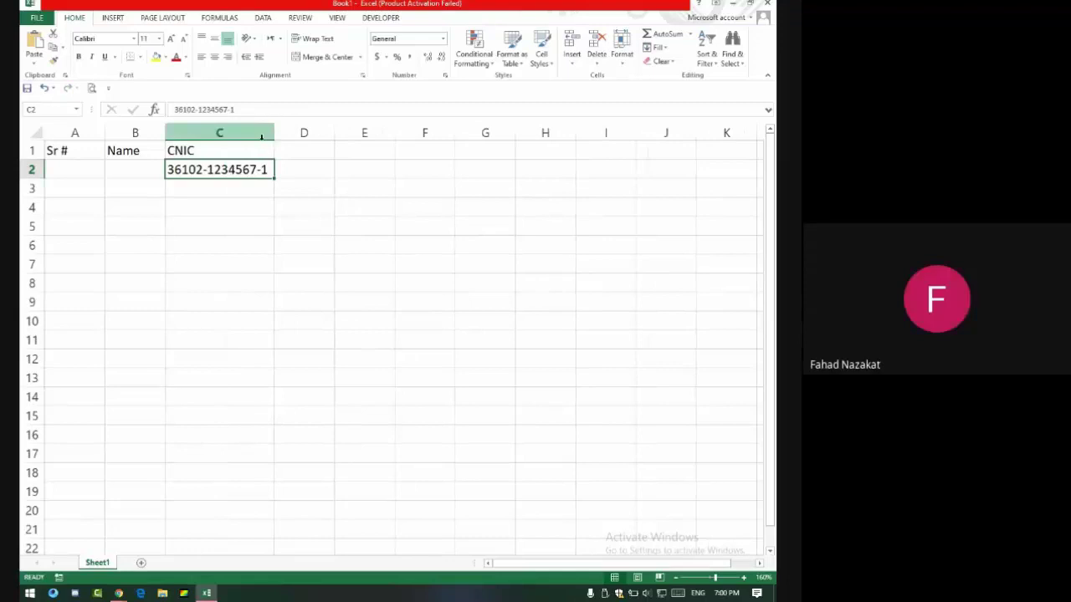
{"action": "key", "text": "ctrl+z"}
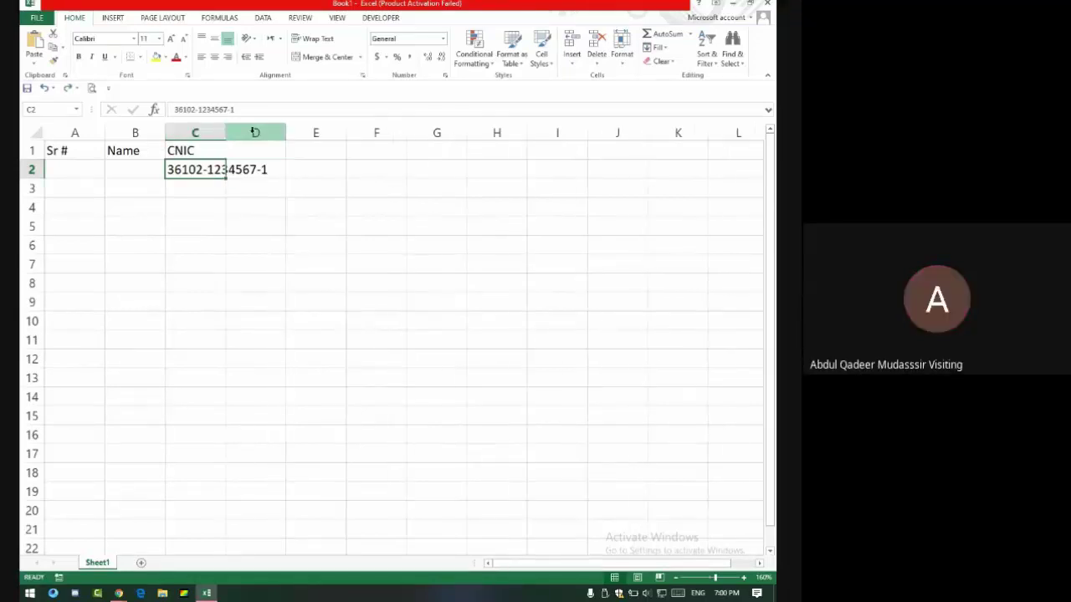
{"action": "left_click", "coordinate": [220, 132]}
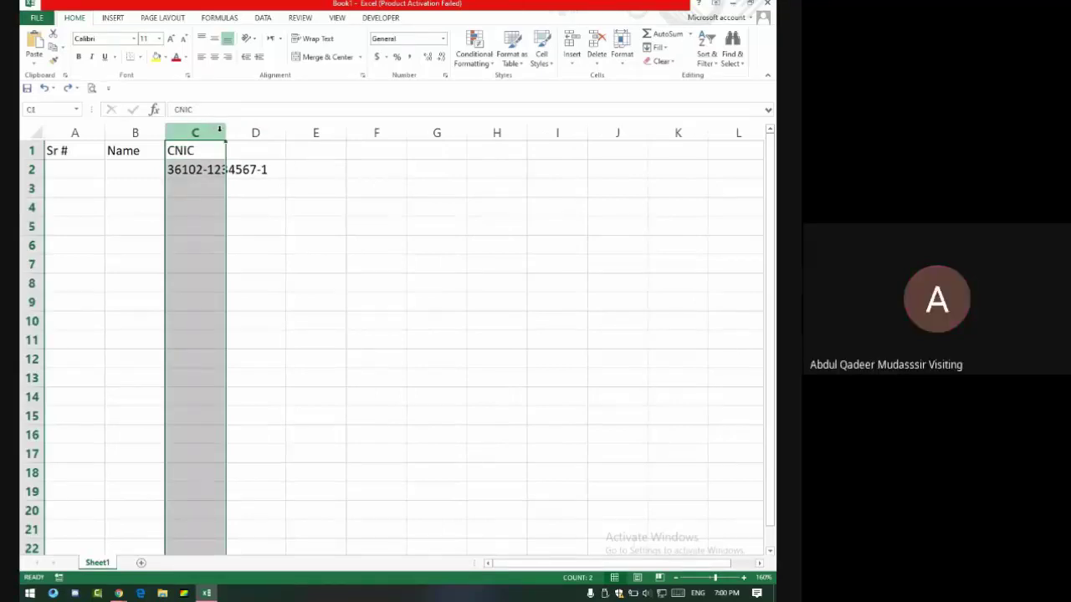
{"action": "double_click", "coordinate": [224, 131]}
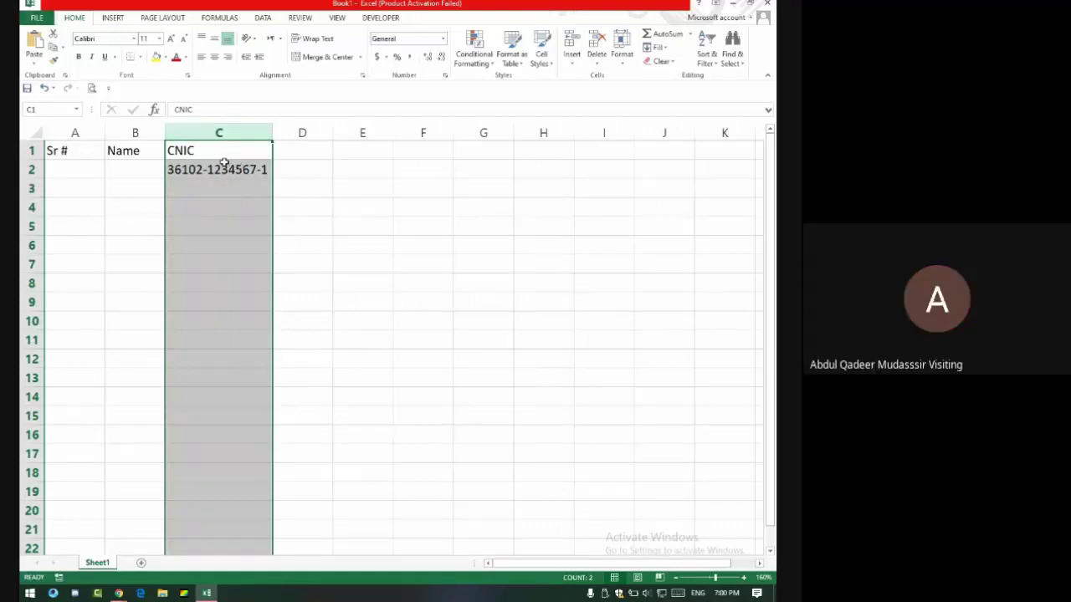
{"action": "key", "text": "alt+Tab"}
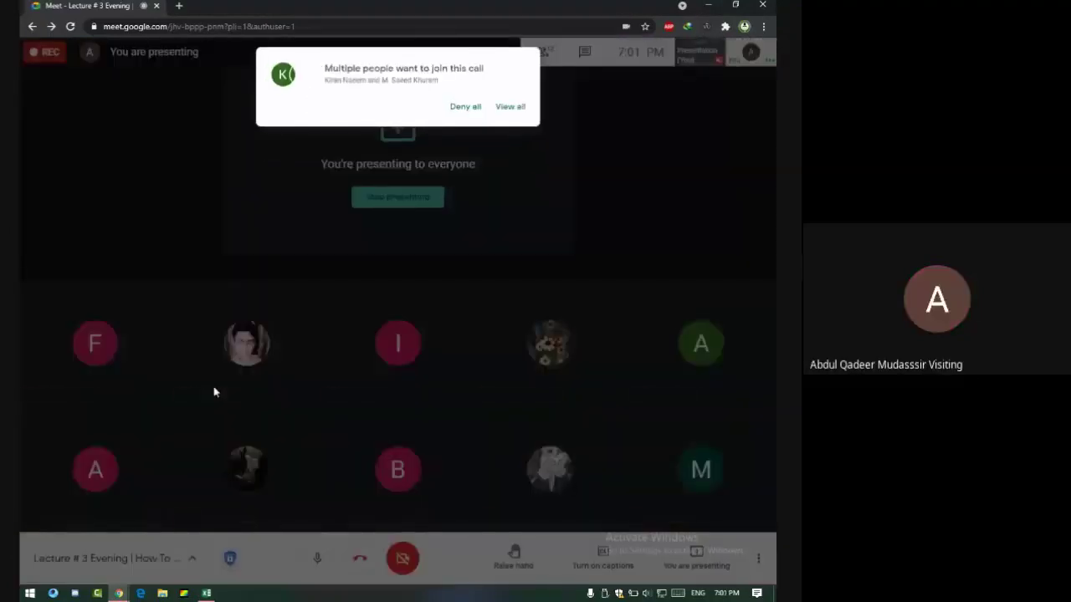
Admit all waiting guests at once, then admit two further join requests.
{"action": "left_click", "coordinate": [510, 106]}
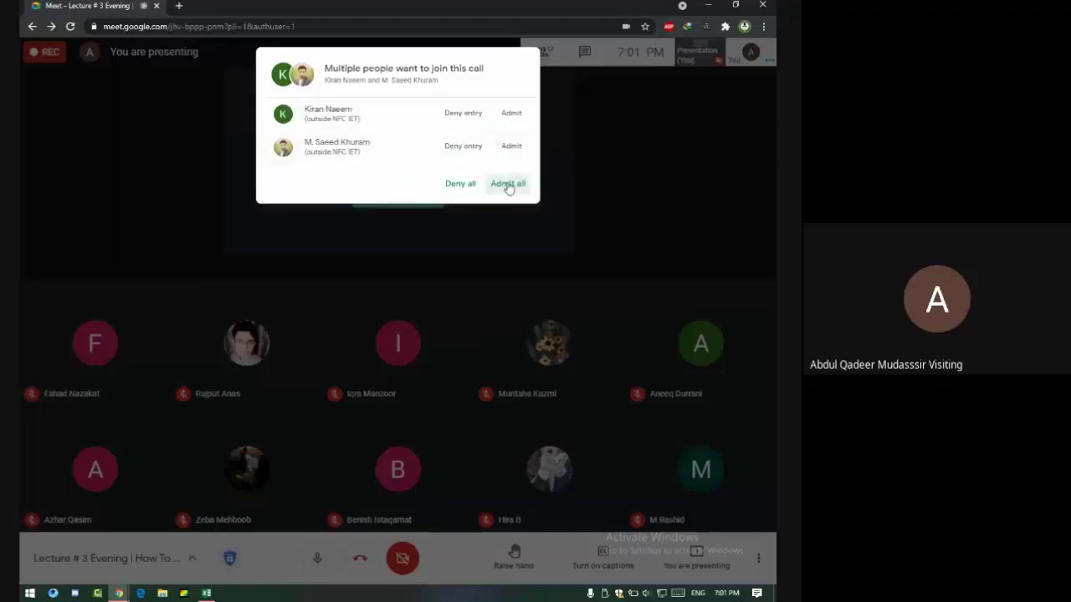
{"action": "left_click", "coordinate": [506, 182]}
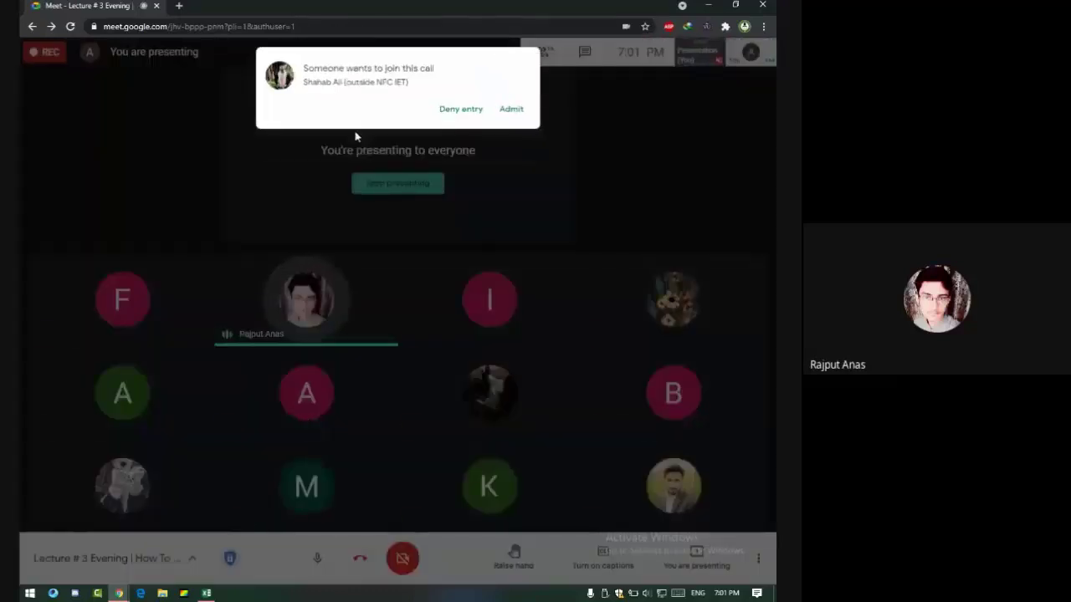
{"action": "left_click", "coordinate": [511, 109]}
{"action": "mouse_move", "coordinate": [307, 318]}
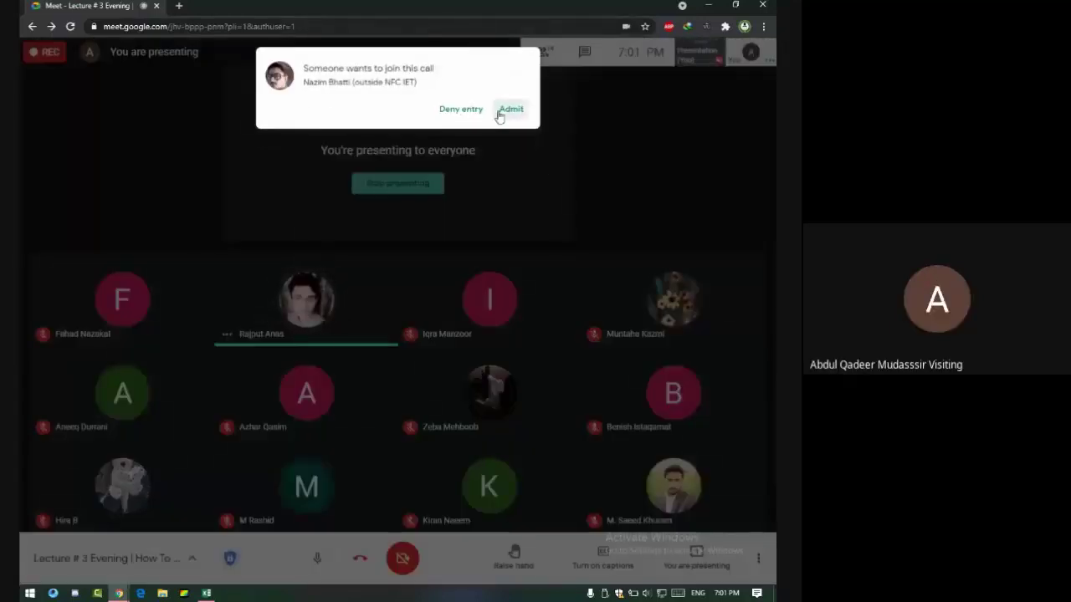
{"action": "left_click", "coordinate": [506, 109]}
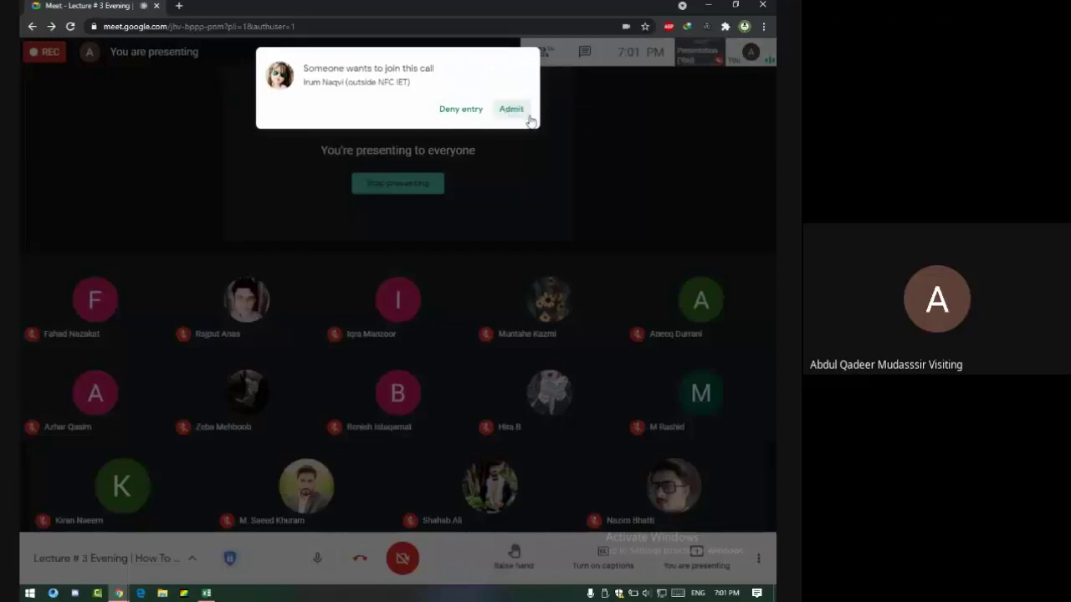
Admit three more join requests and mute the speaking participant for everyone.
{"action": "left_click", "coordinate": [519, 109]}
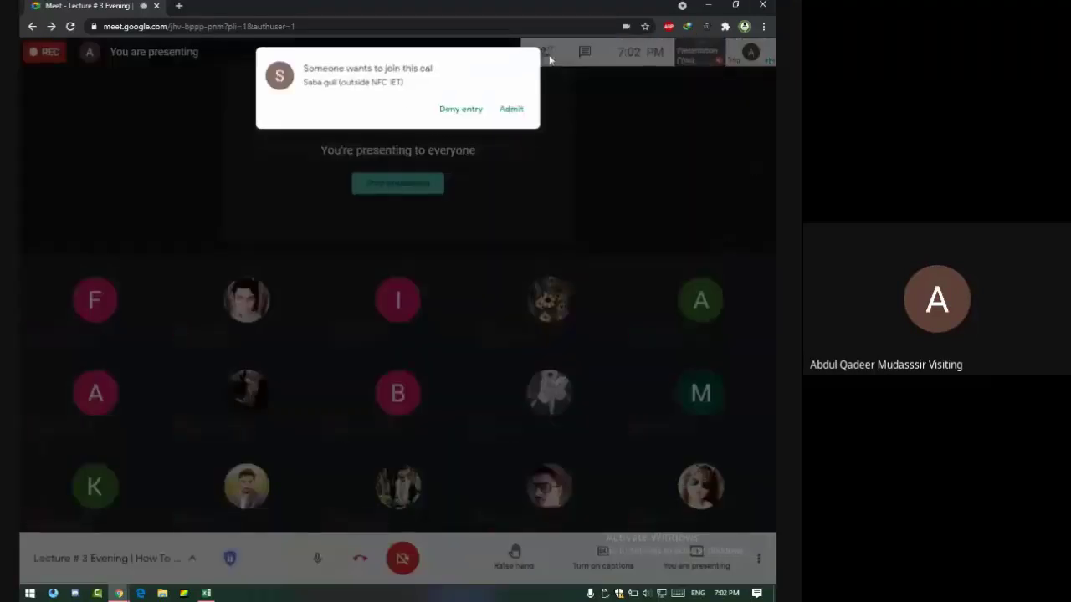
{"action": "left_click", "coordinate": [509, 110]}
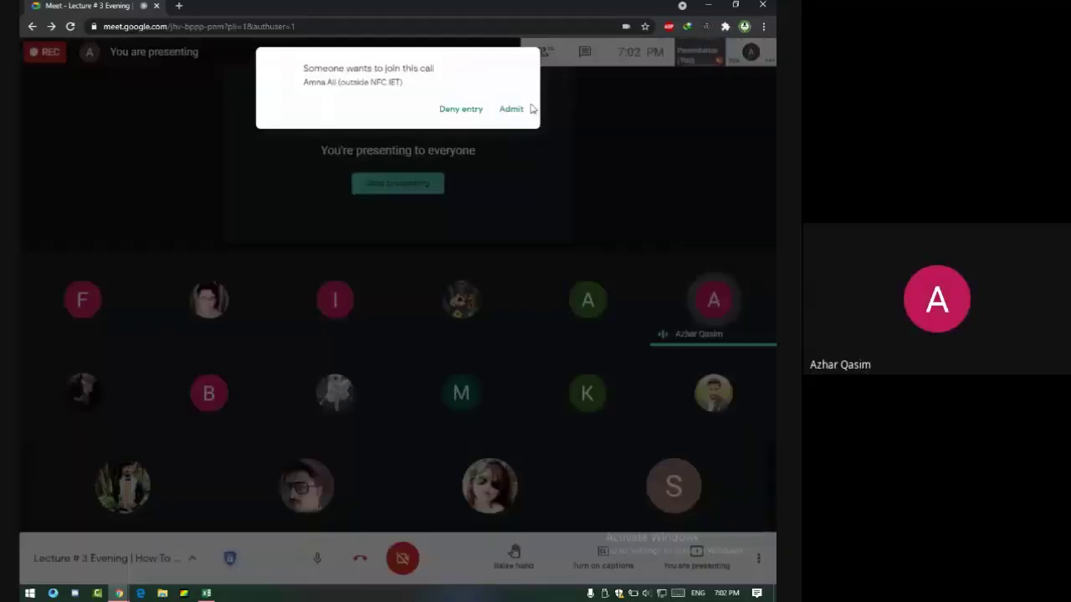
{"action": "left_click", "coordinate": [510, 109]}
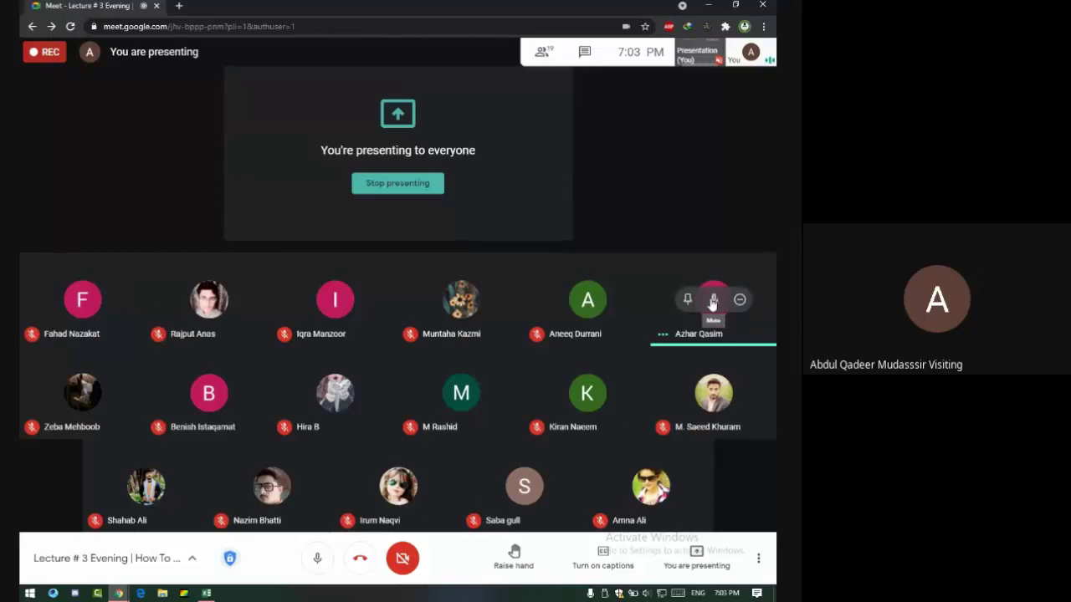
{"action": "left_click", "coordinate": [712, 303]}
{"action": "left_click", "coordinate": [466, 332]}
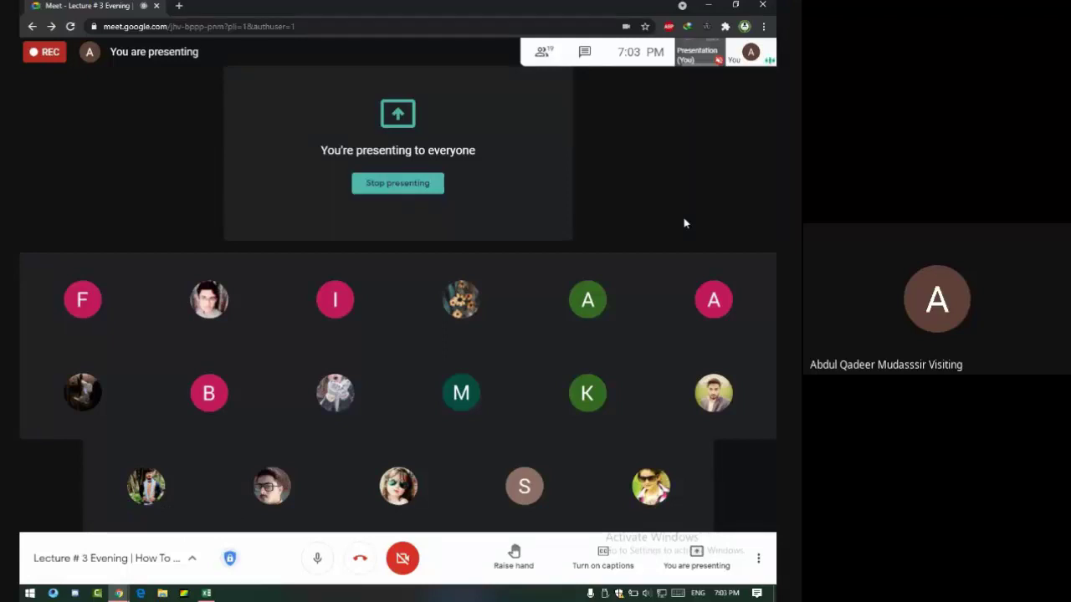
Open the Evening Class 2 workbook from Recent Workbooks.
{"action": "left_click", "coordinate": [704, 5]}
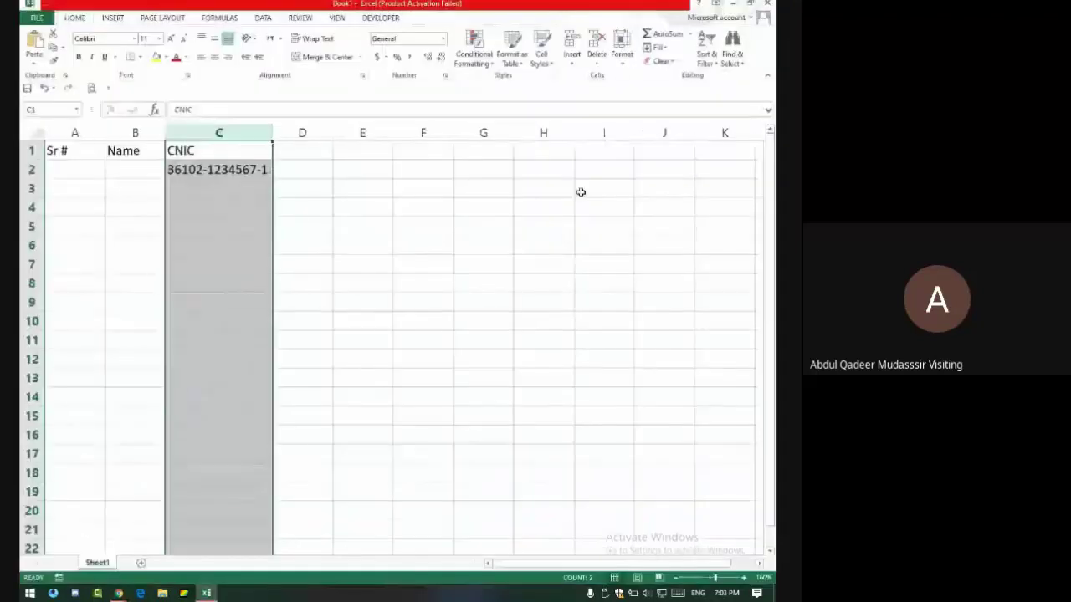
{"action": "left_click", "coordinate": [36, 17]}
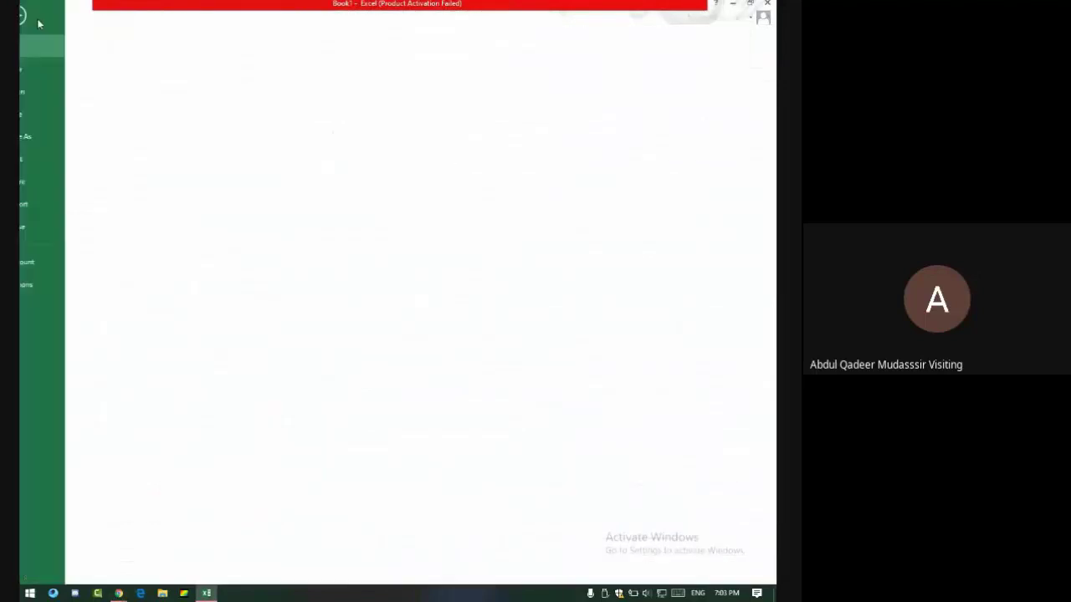
{"action": "left_click", "coordinate": [66, 92]}
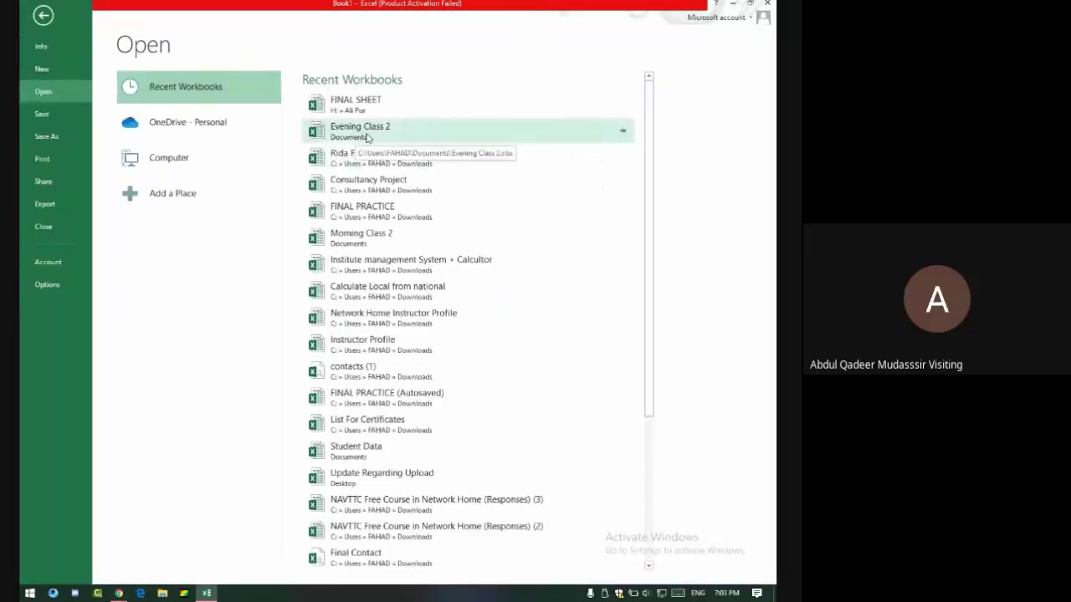
{"action": "left_click", "coordinate": [366, 136]}
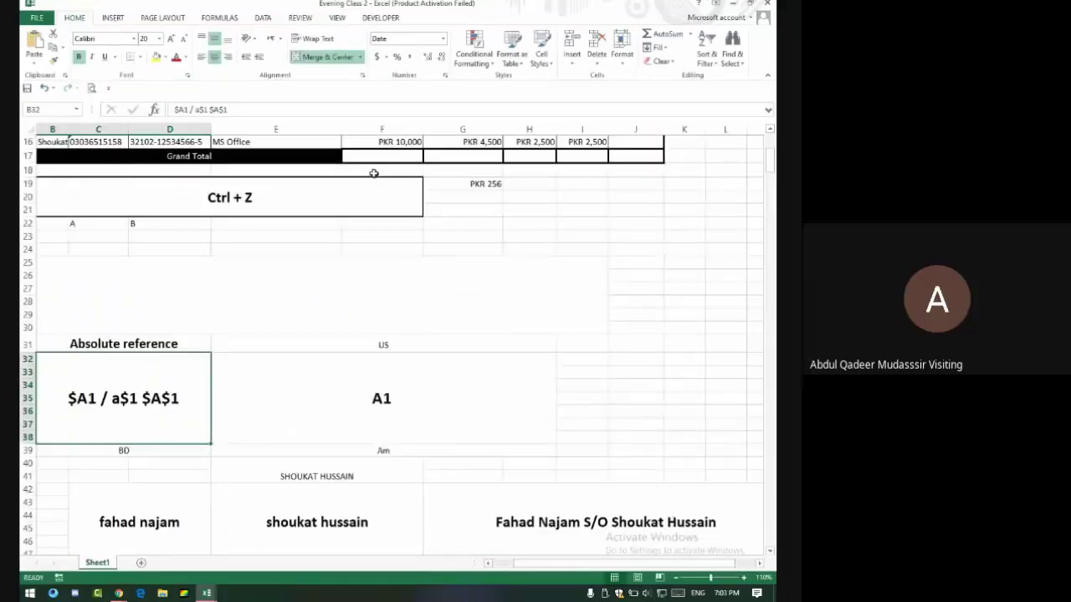
Scroll the name table and select one student's name and father-name cells.
{"action": "scroll", "coordinate": [373, 173], "scroll_direction": "down", "scroll_amount": 17}
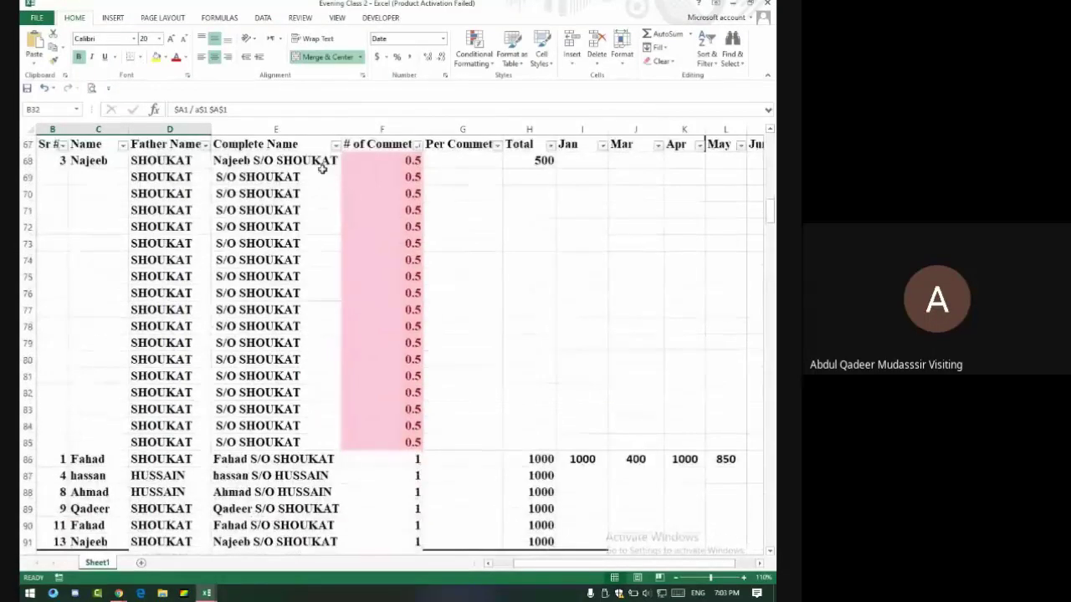
{"action": "scroll", "coordinate": [200, 188], "scroll_direction": "up", "scroll_amount": 1}
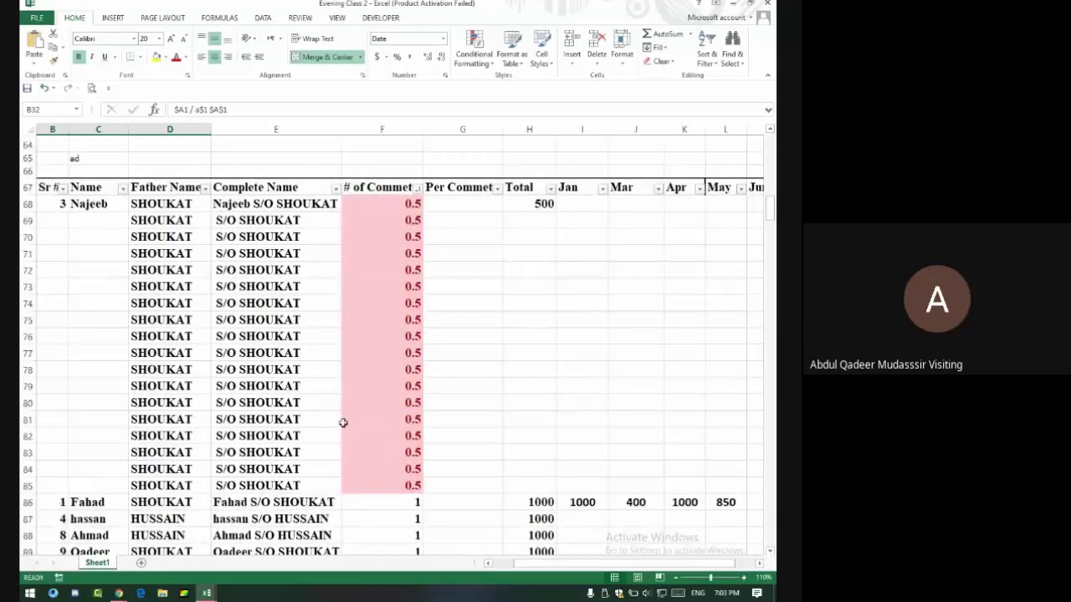
{"action": "scroll", "coordinate": [341, 418], "scroll_direction": "down", "scroll_amount": 11}
{"action": "scroll", "coordinate": [335, 402], "scroll_direction": "down", "scroll_amount": 20}
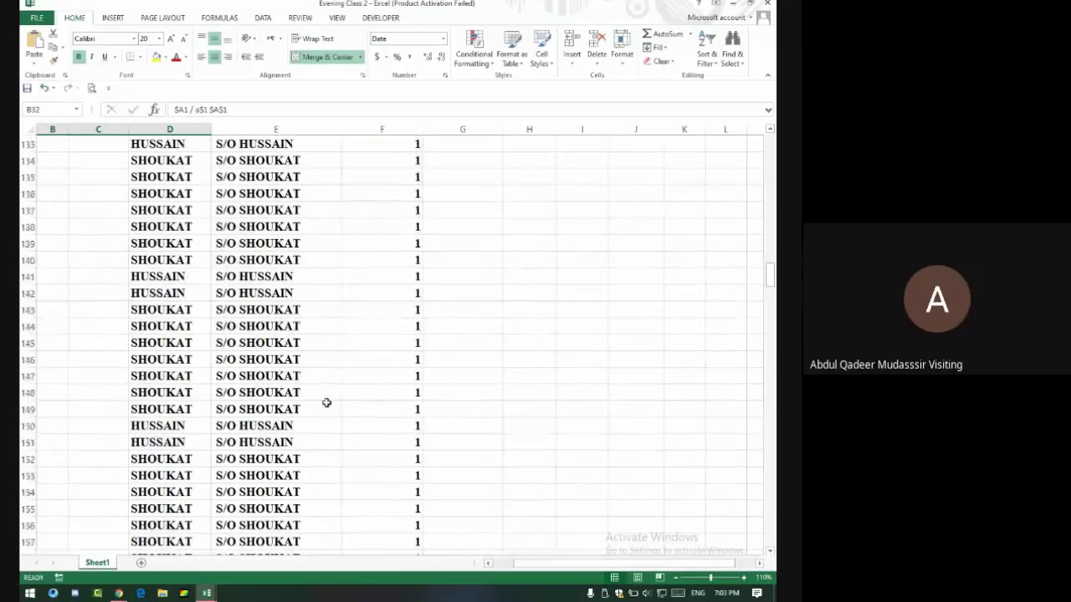
{"action": "scroll", "coordinate": [319, 382], "scroll_direction": "up", "scroll_amount": 20}
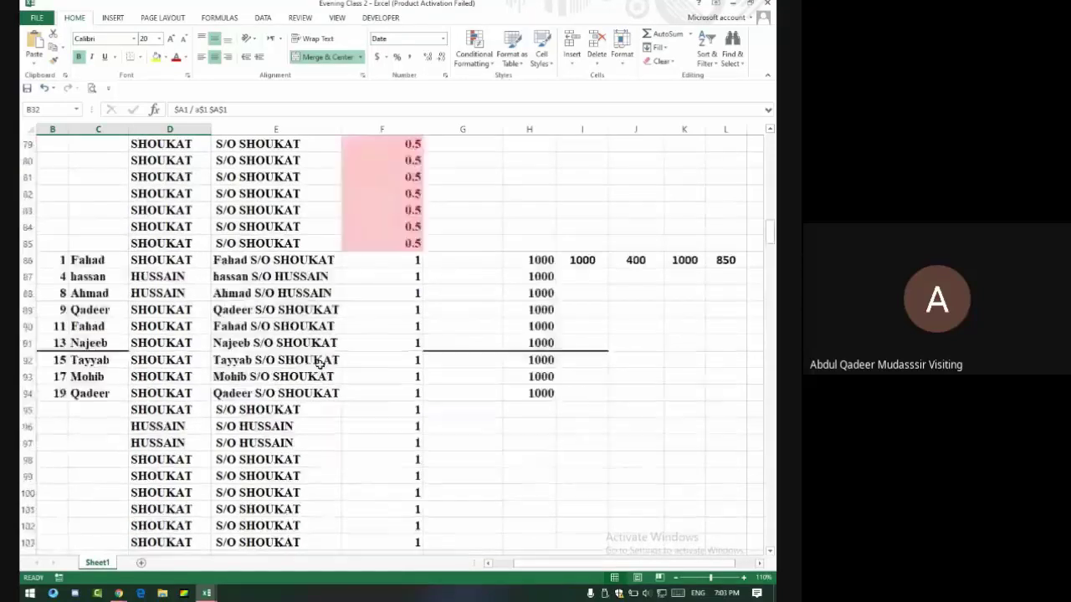
{"action": "left_click_drag", "start_coordinate": [109, 359], "coordinate": [144, 358]}
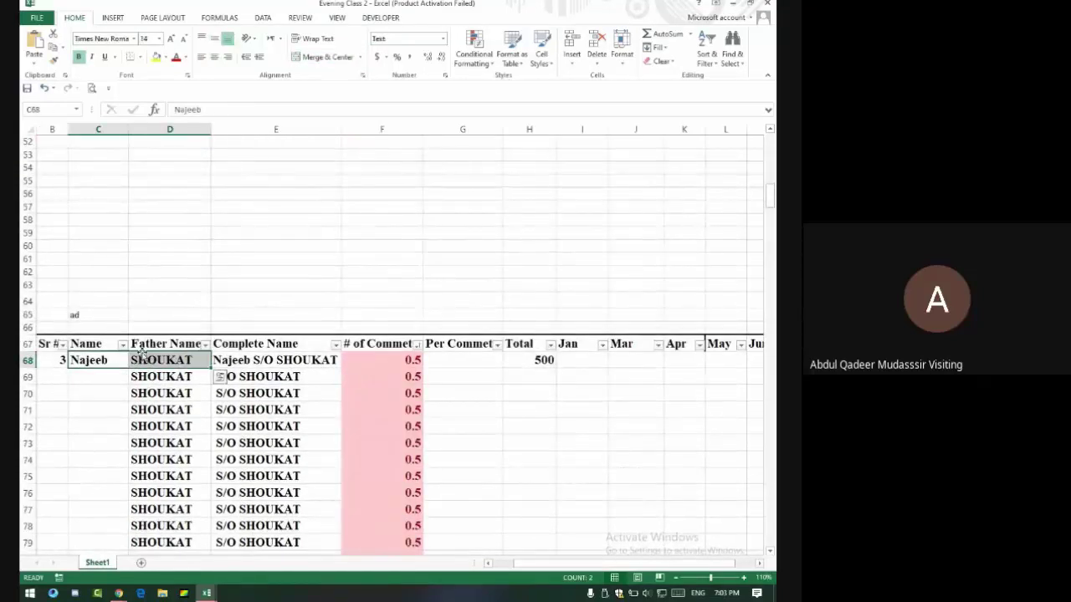
{"action": "key", "text": "alt+Tab"}
{"action": "key", "text": "alt+Tab"}
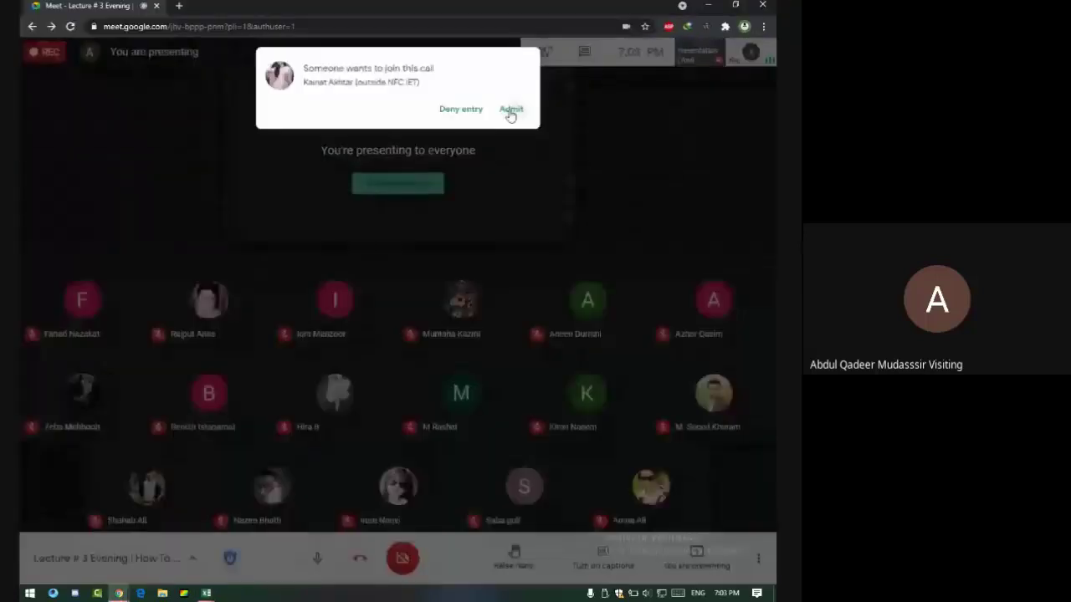
{"action": "left_click", "coordinate": [509, 110]}
{"action": "key", "text": "alt+Tab"}
{"action": "key", "text": "Tab"}
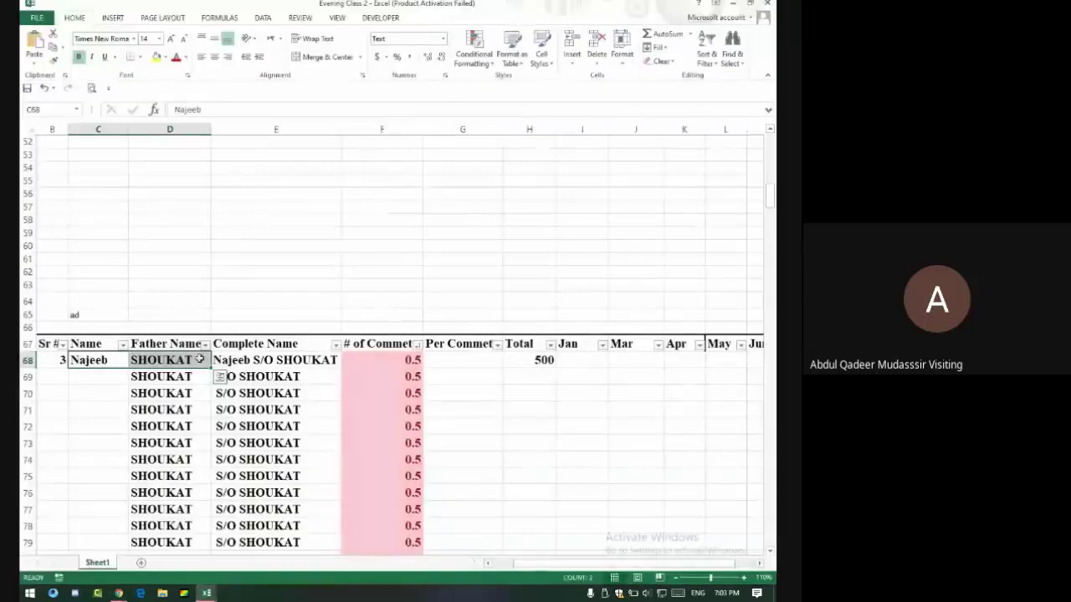
{"action": "left_click", "coordinate": [281, 361]}
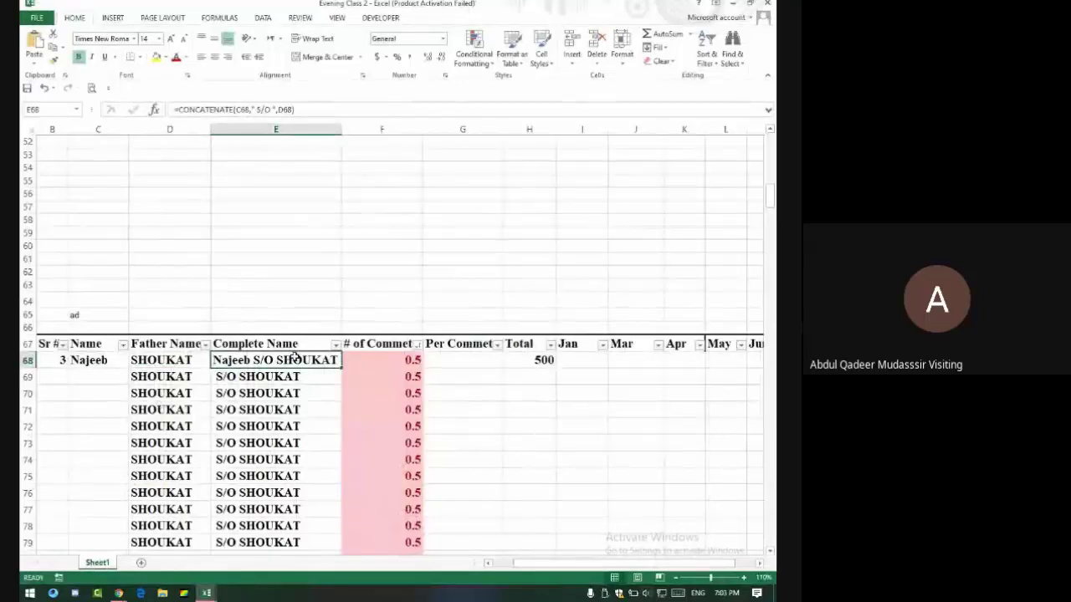
{"action": "left_click", "coordinate": [370, 358]}
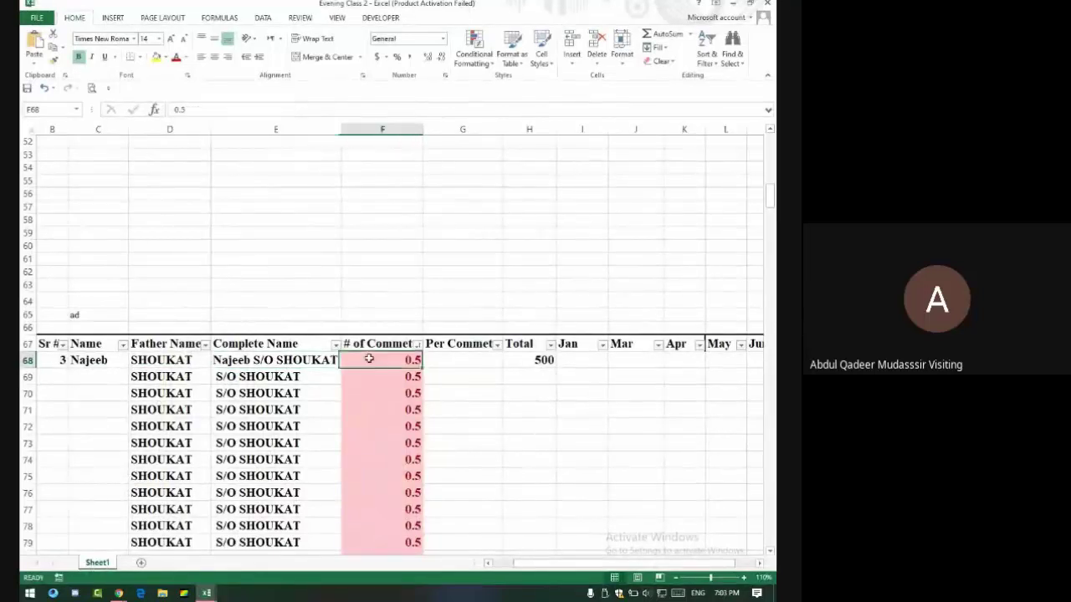
{"action": "left_click", "coordinate": [416, 345]}
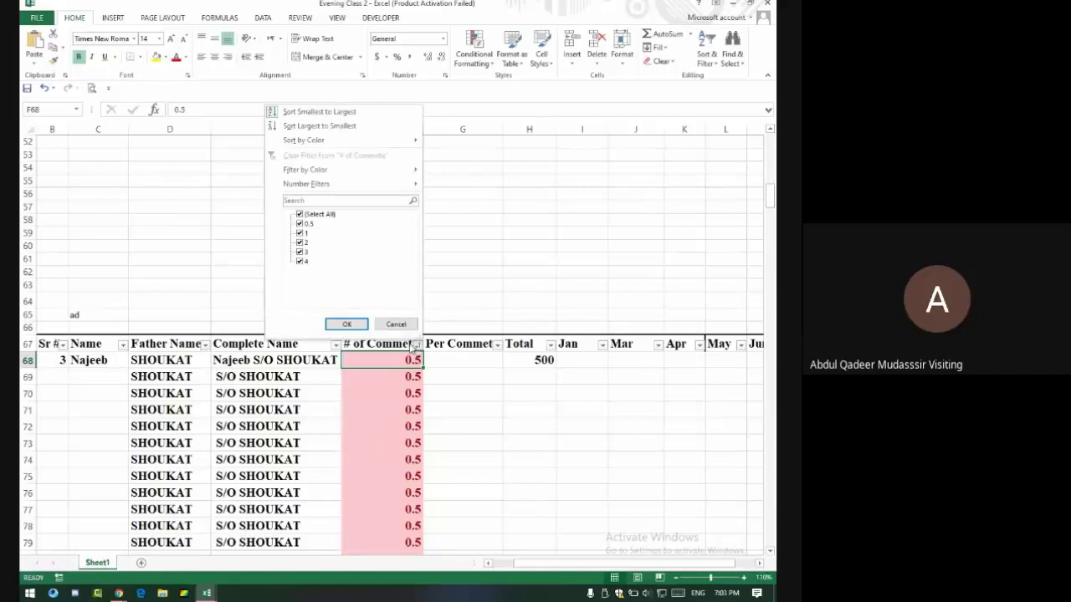
{"action": "left_click", "coordinate": [398, 325]}
{"action": "scroll", "coordinate": [480, 390], "scroll_direction": "up", "scroll_amount": 7}
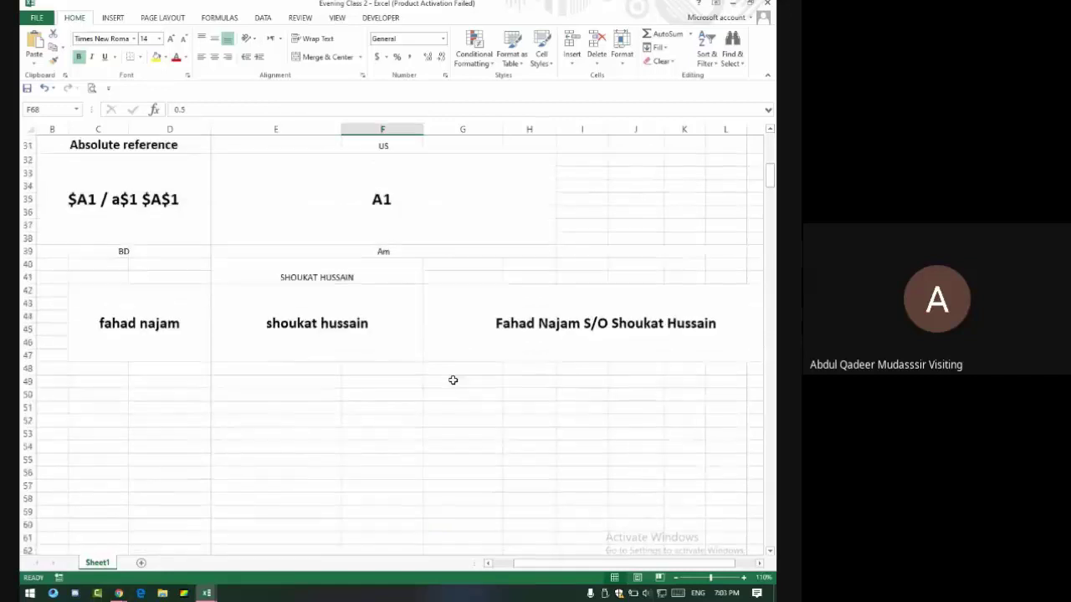
{"action": "scroll", "coordinate": [452, 380], "scroll_direction": "up", "scroll_amount": 3}
{"action": "scroll", "coordinate": [433, 373], "scroll_direction": "down", "scroll_amount": 2}
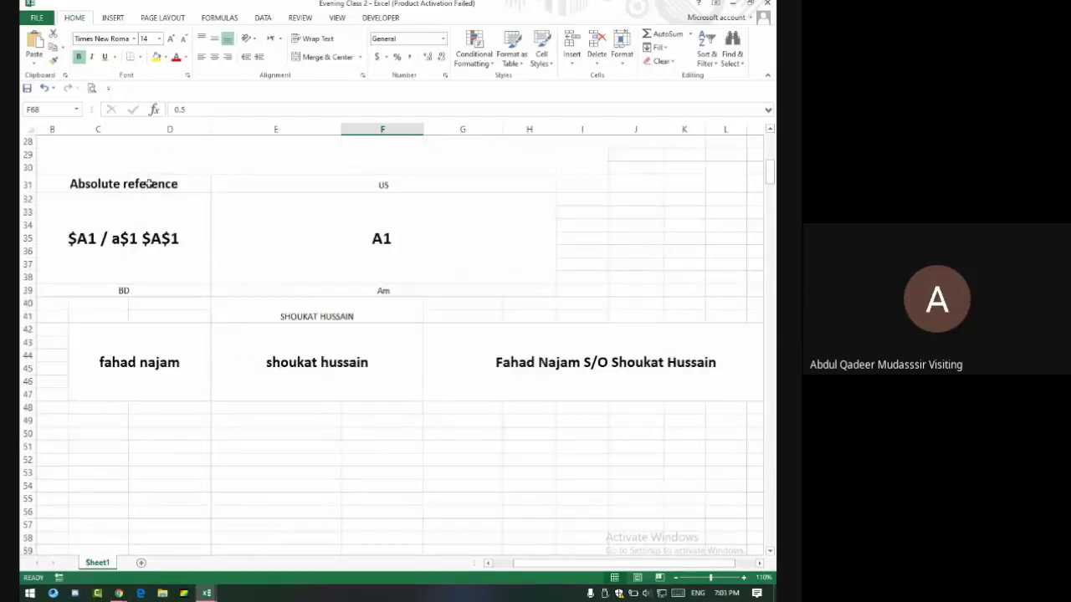
{"action": "left_click_drag", "start_coordinate": [148, 184], "coordinate": [125, 245]}
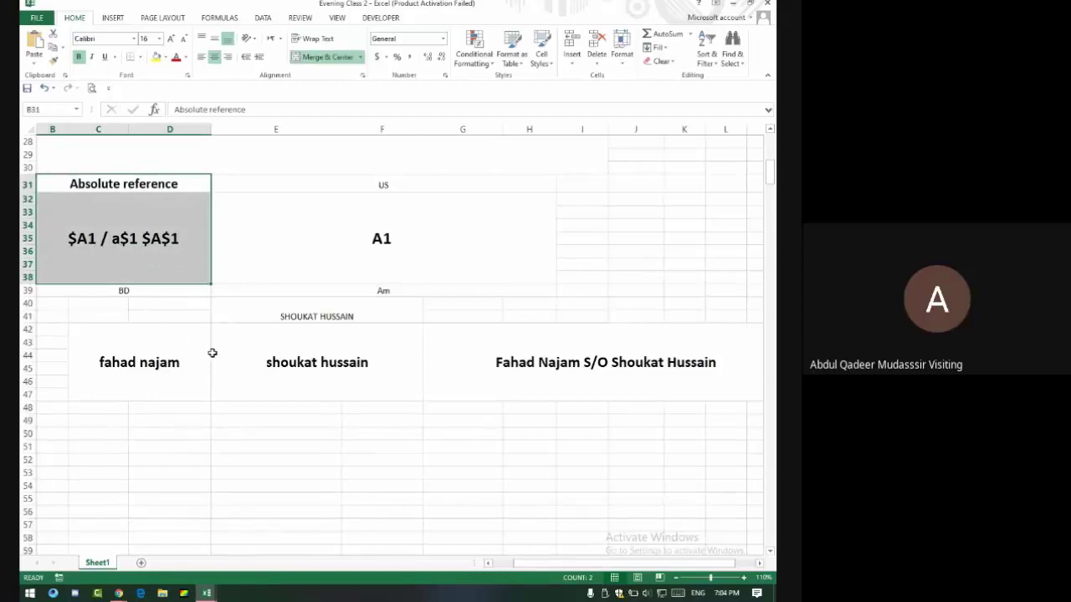
{"action": "left_click_drag", "start_coordinate": [169, 353], "coordinate": [306, 354]}
{"action": "left_click", "coordinate": [524, 351]}
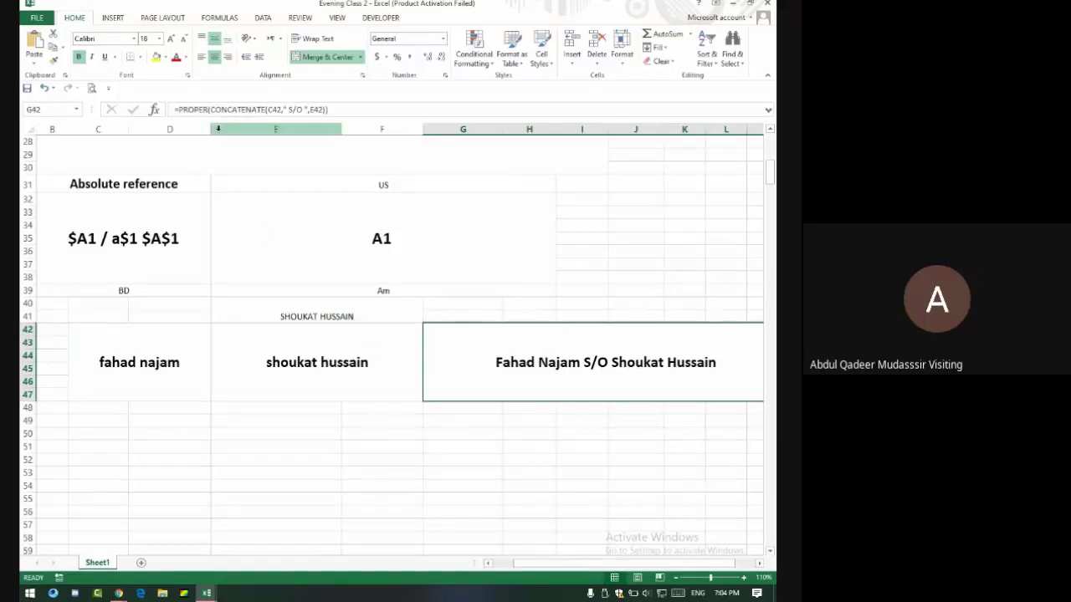
{"action": "scroll", "coordinate": [219, 309], "scroll_direction": "up", "scroll_amount": 2}
{"action": "scroll", "coordinate": [219, 309], "scroll_direction": "up", "scroll_amount": 1}
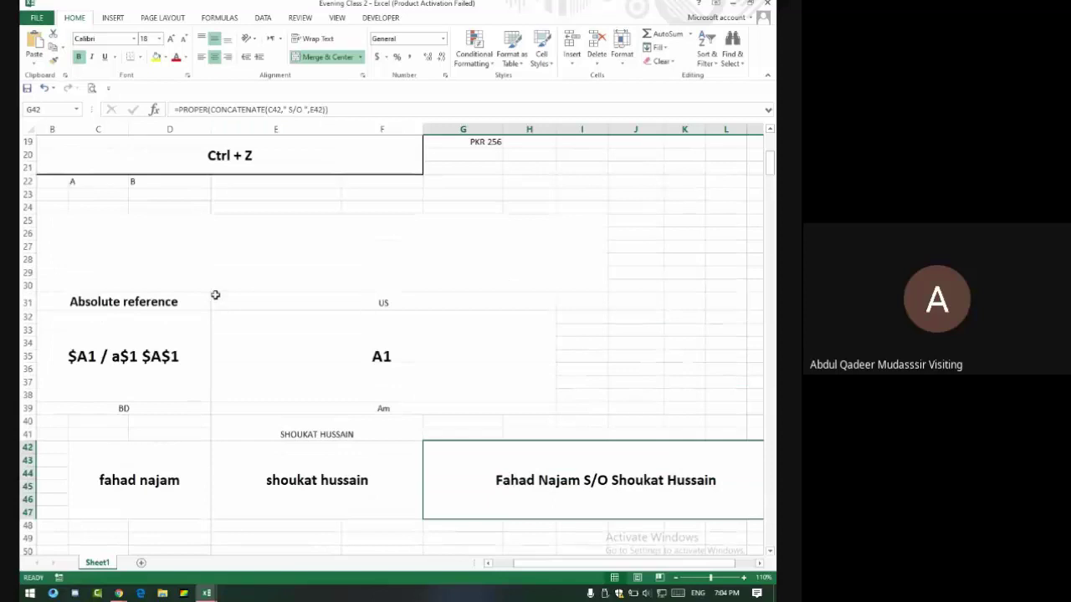
{"action": "scroll", "coordinate": [215, 294], "scroll_direction": "up", "scroll_amount": 4}
{"action": "scroll", "coordinate": [213, 297], "scroll_direction": "up", "scroll_amount": 2}
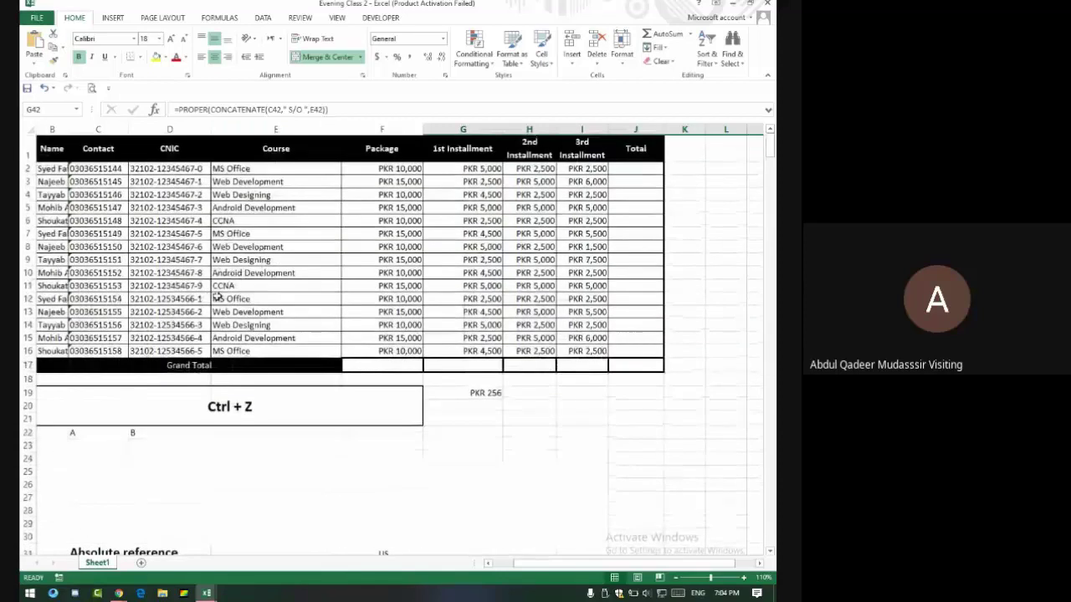
{"action": "scroll", "coordinate": [197, 376], "scroll_direction": "down", "scroll_amount": 6}
{"action": "scroll", "coordinate": [194, 377], "scroll_direction": "down", "scroll_amount": 20}
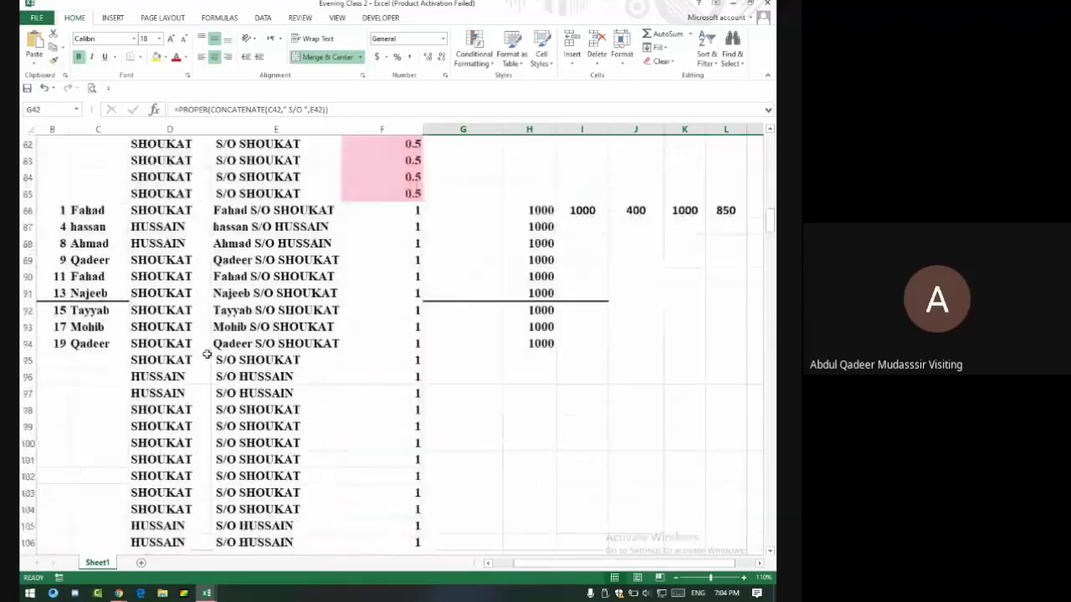
{"action": "scroll", "coordinate": [204, 358], "scroll_direction": "up", "scroll_amount": 19}
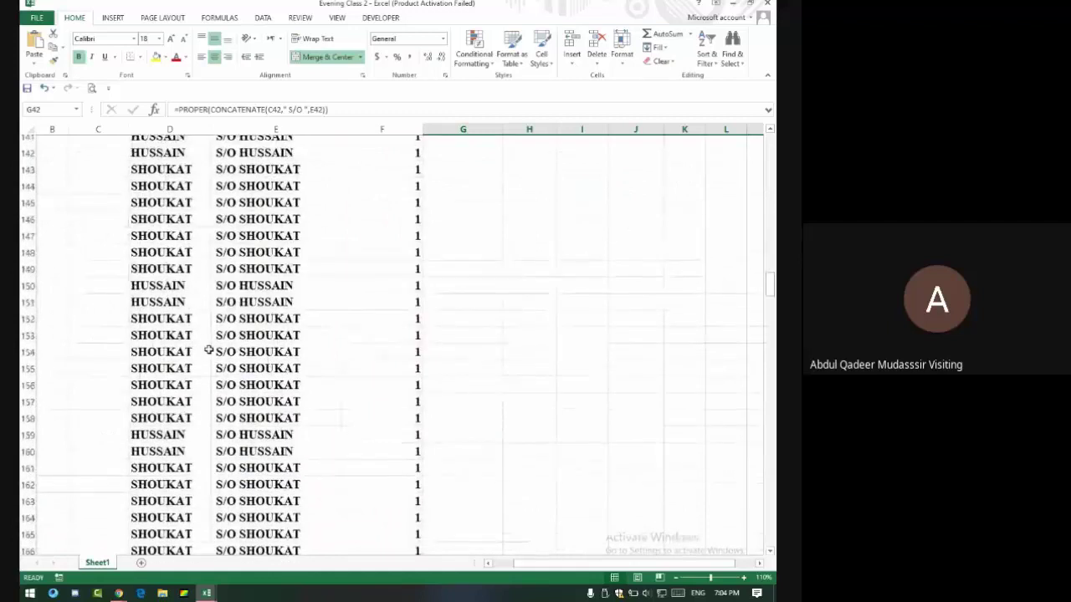
{"action": "scroll", "coordinate": [215, 386], "scroll_direction": "down", "scroll_amount": 2}
{"action": "scroll", "coordinate": [216, 376], "scroll_direction": "up", "scroll_amount": 6}
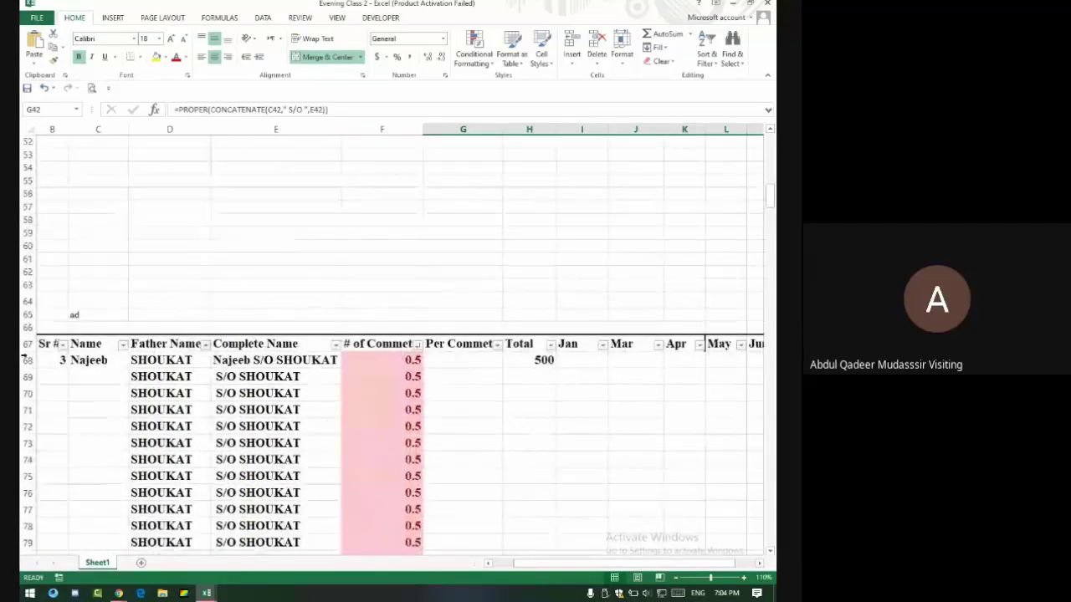
{"action": "left_click_drag", "start_coordinate": [57, 360], "coordinate": [672, 359]}
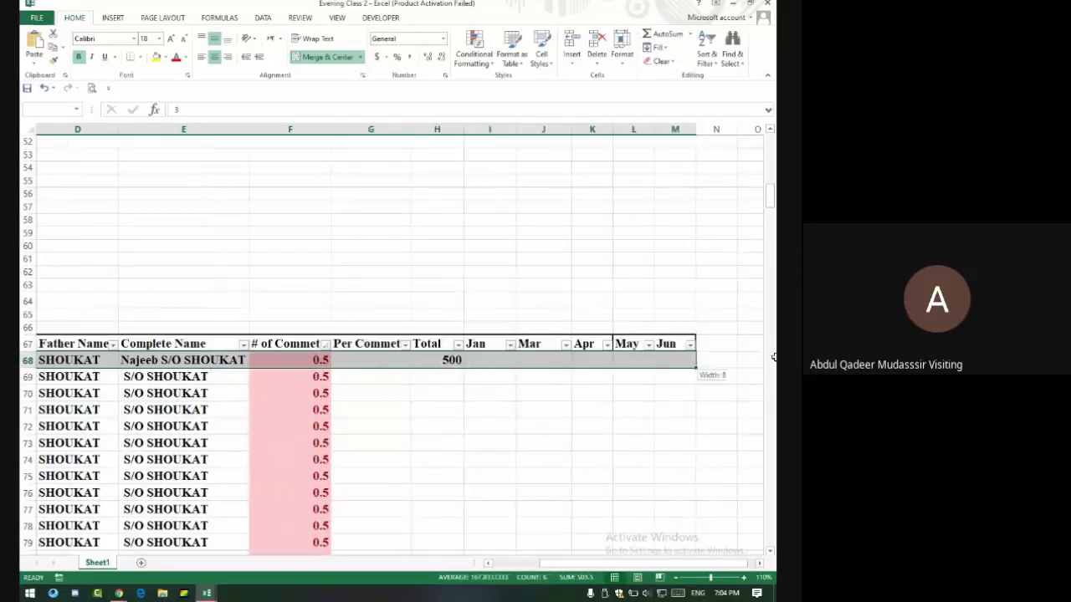
{"action": "key", "text": "alt+Tab"}
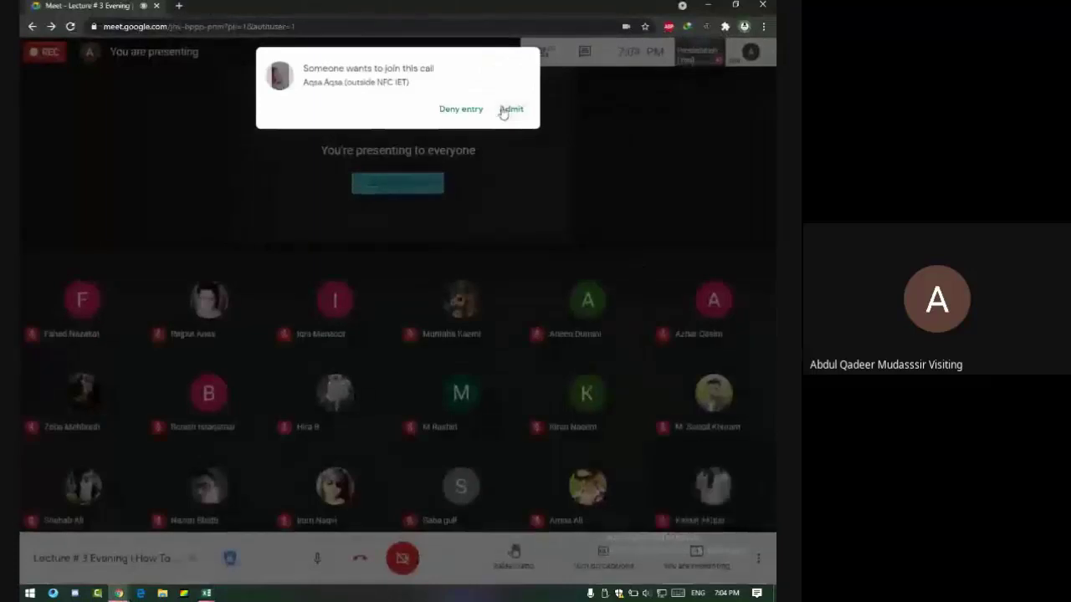
{"action": "left_click", "coordinate": [506, 111]}
{"action": "key", "text": "alt+Tab"}
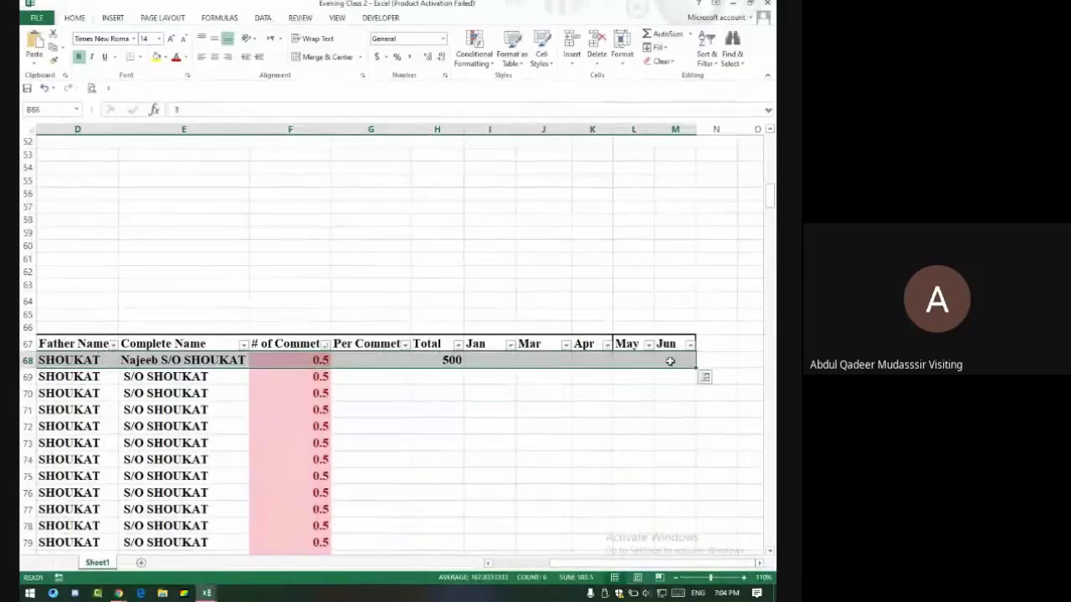
{"action": "left_click_drag", "start_coordinate": [669, 358], "coordinate": [83, 362]}
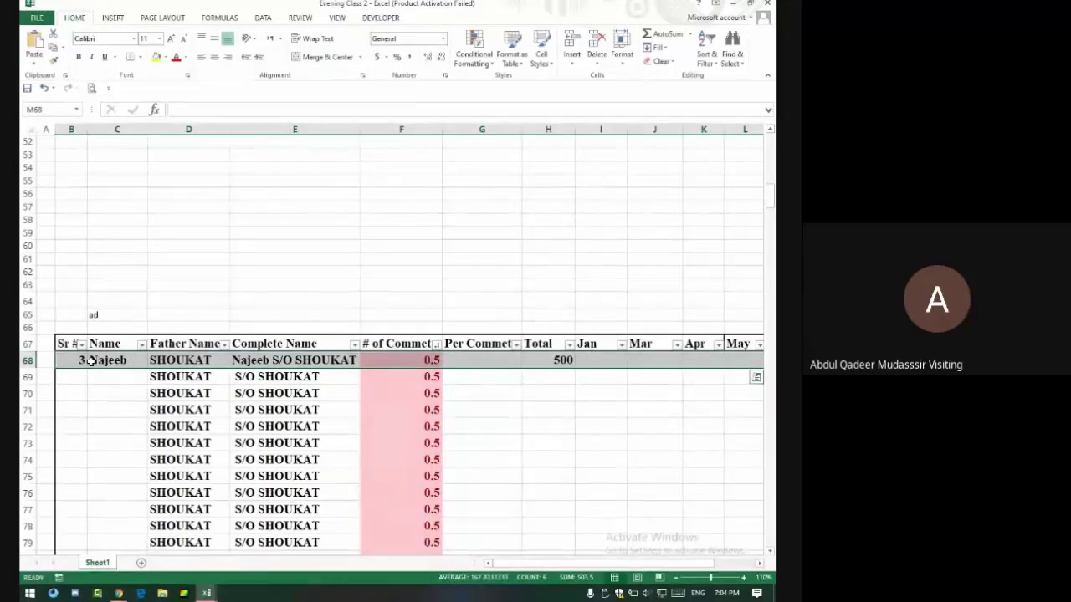
{"action": "key", "text": "alt+Tab"}
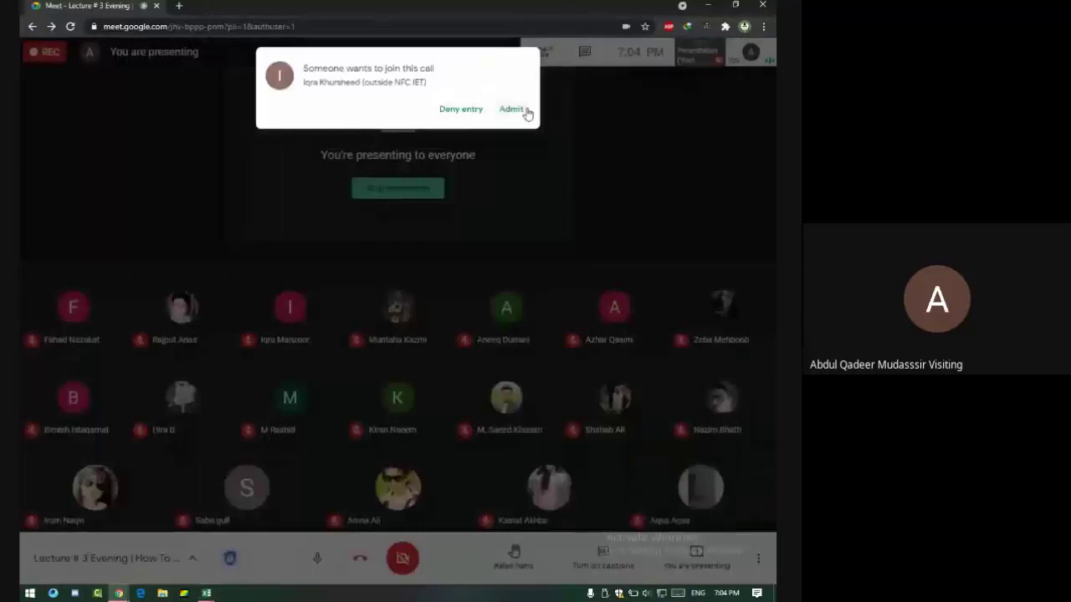
{"action": "left_click", "coordinate": [513, 111]}
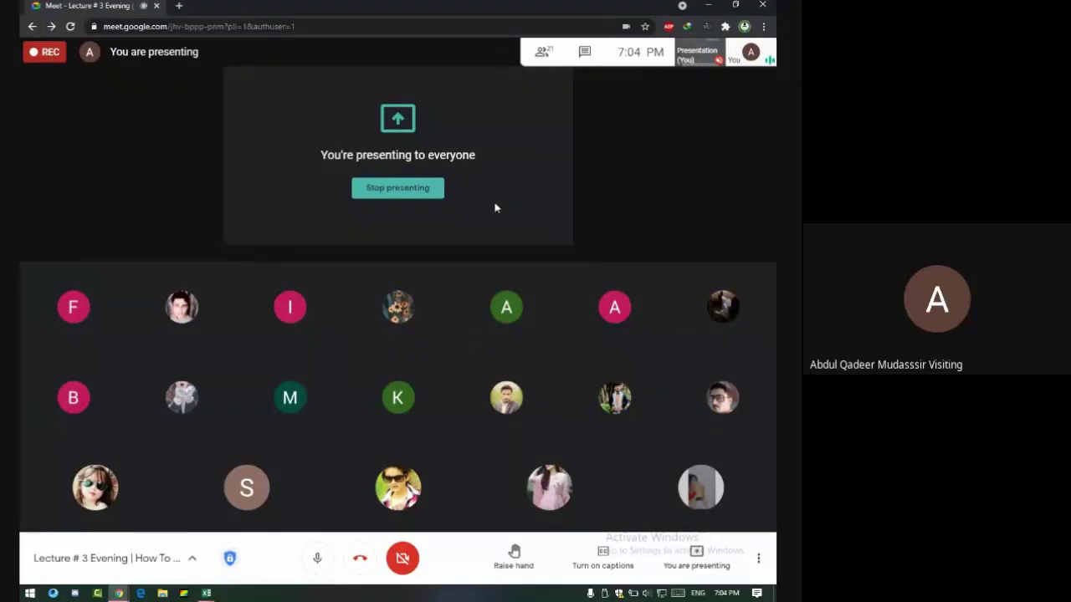
{"action": "key", "text": "alt+Tab"}
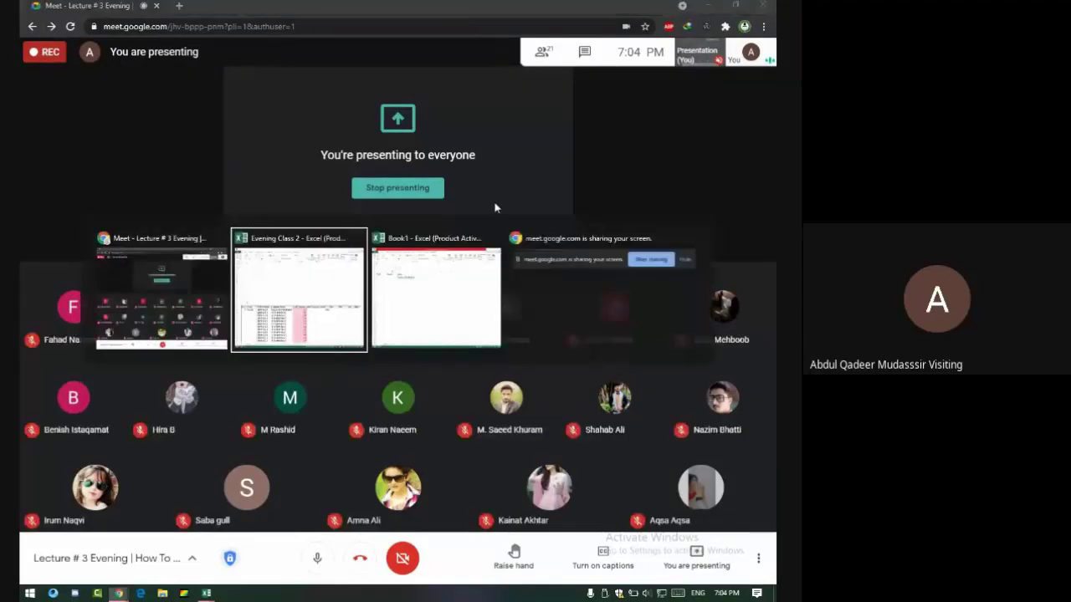
{"action": "scroll", "coordinate": [494, 203], "scroll_direction": "down", "scroll_amount": 5}
{"action": "scroll", "coordinate": [342, 308], "scroll_direction": "up", "scroll_amount": 2}
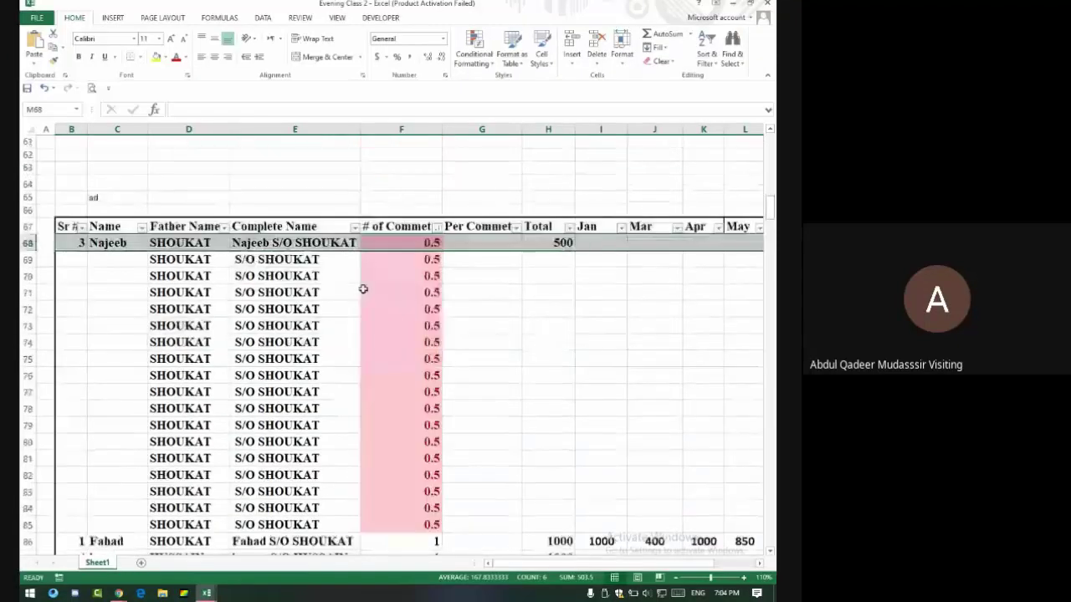
Create a new blank workbook, Book2, and zoom it to 140%.
{"action": "scroll", "coordinate": [363, 290], "scroll_direction": "up", "scroll_amount": 4}
{"action": "scroll", "coordinate": [366, 292], "scroll_direction": "down", "scroll_amount": 4}
{"action": "scroll", "coordinate": [372, 287], "scroll_direction": "down", "scroll_amount": 20}
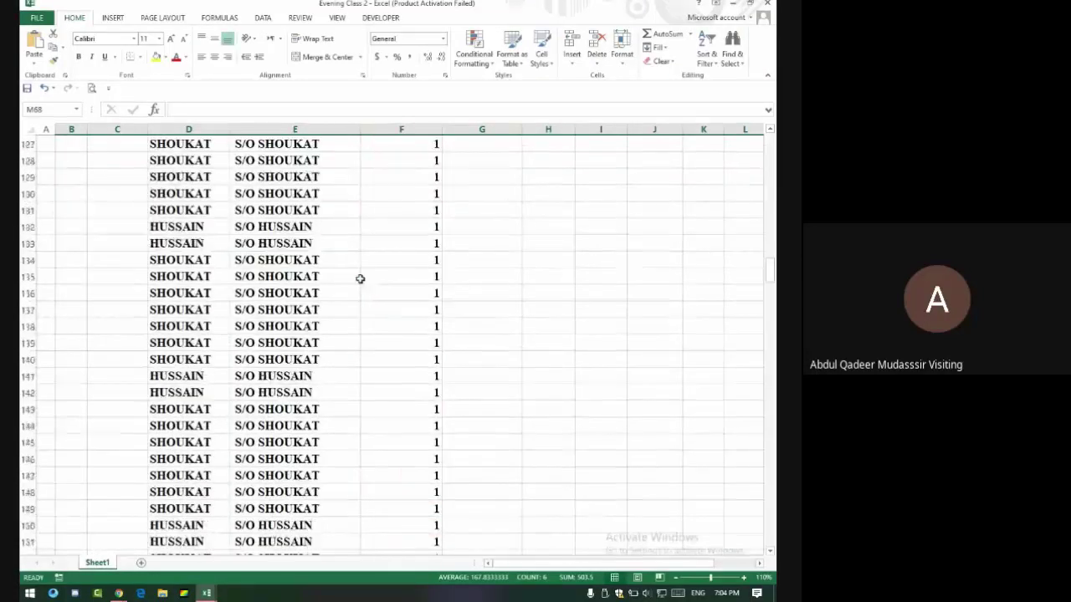
{"action": "key", "text": "ctrl+n"}
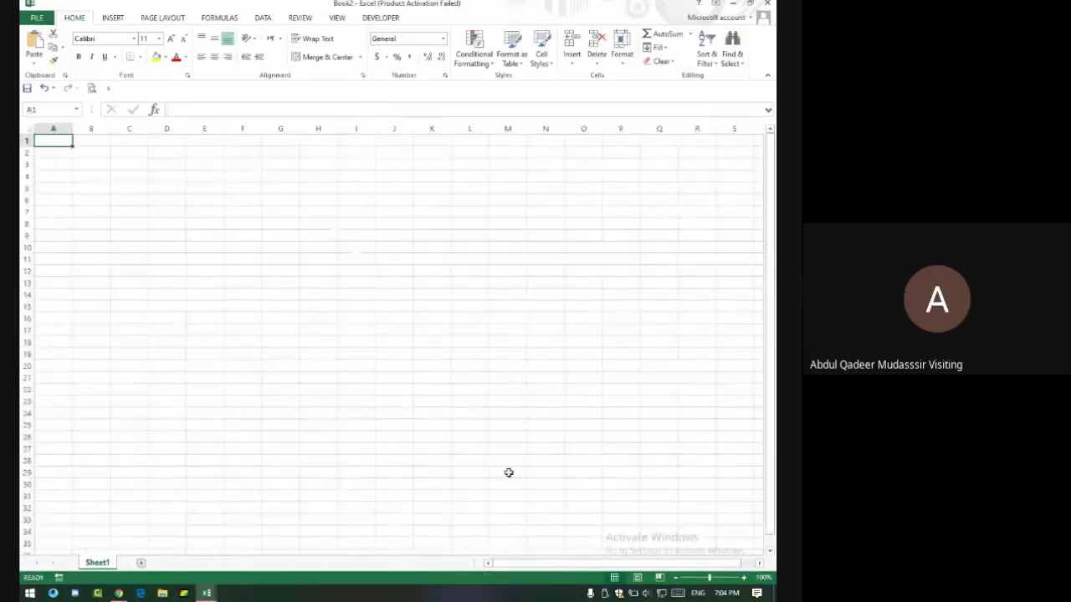
{"action": "left_click", "coordinate": [744, 578]}
{"action": "left_click", "coordinate": [743, 578]}
{"action": "left_click", "coordinate": [743, 578]}
{"action": "left_click", "coordinate": [744, 578]}
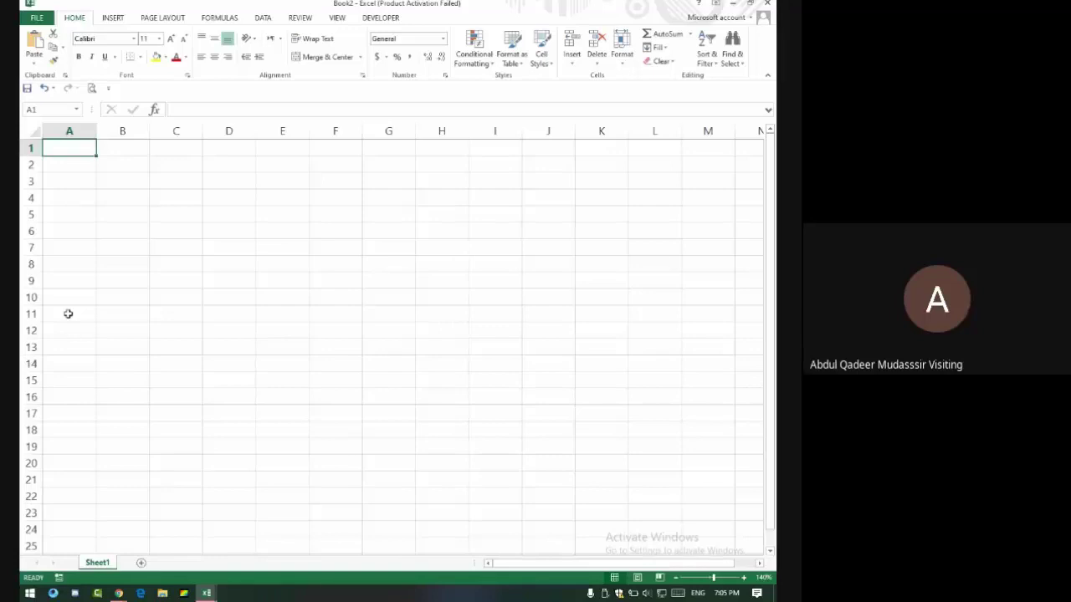
{"action": "key", "text": "alt+Tab"}
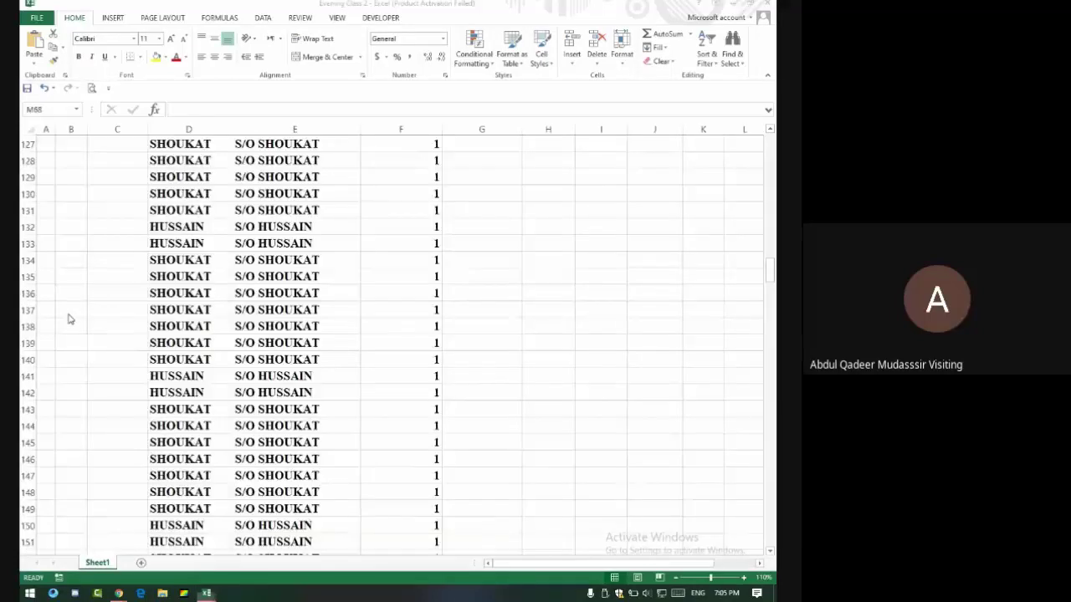
{"action": "key", "text": "alt+Tab"}
{"action": "key", "text": "Tab"}
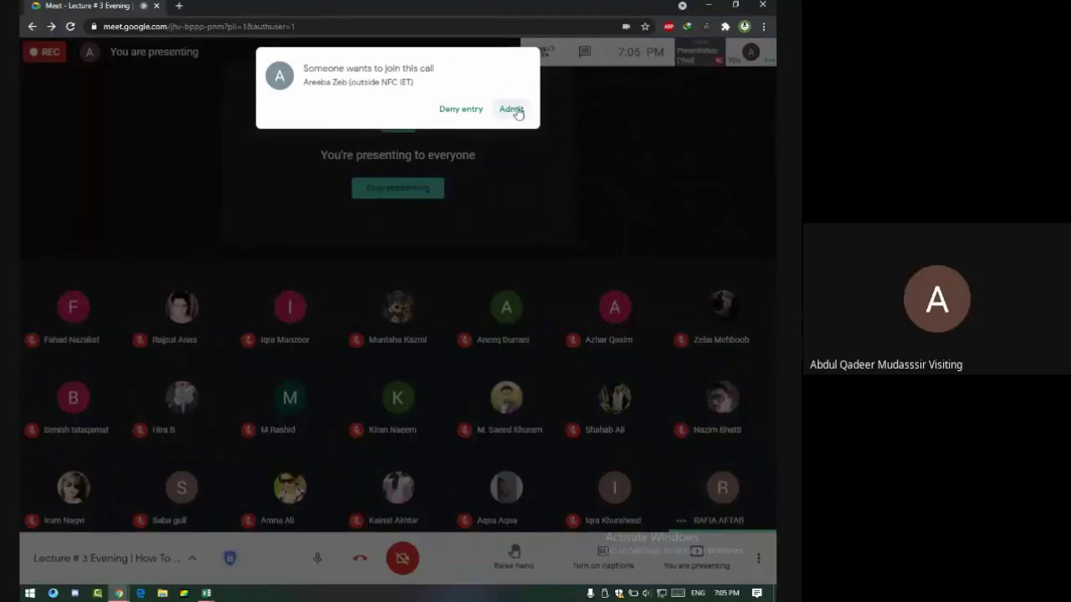
{"action": "left_click", "coordinate": [511, 110]}
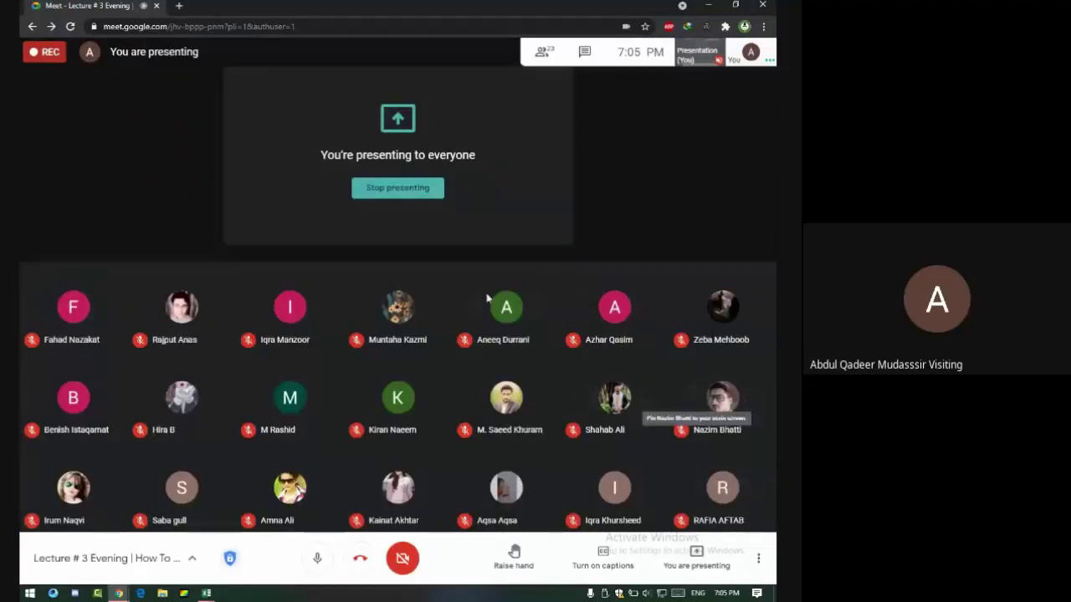
{"action": "key", "text": "alt+Tab"}
{"action": "scroll", "coordinate": [349, 368], "scroll_direction": "up", "scroll_amount": 12}
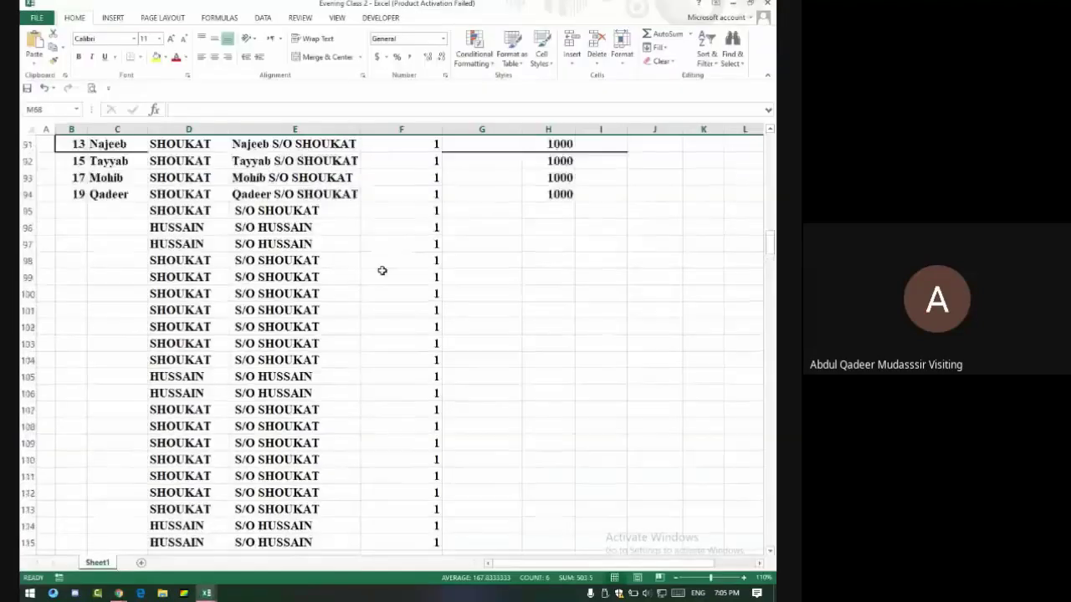
{"action": "key", "text": "alt+Tab"}
{"action": "key", "text": "alt+Tab"}
{"action": "key", "text": "alt+Tab"}
{"action": "key", "text": "alt+Tab"}
{"action": "key", "text": "alt+Tab"}
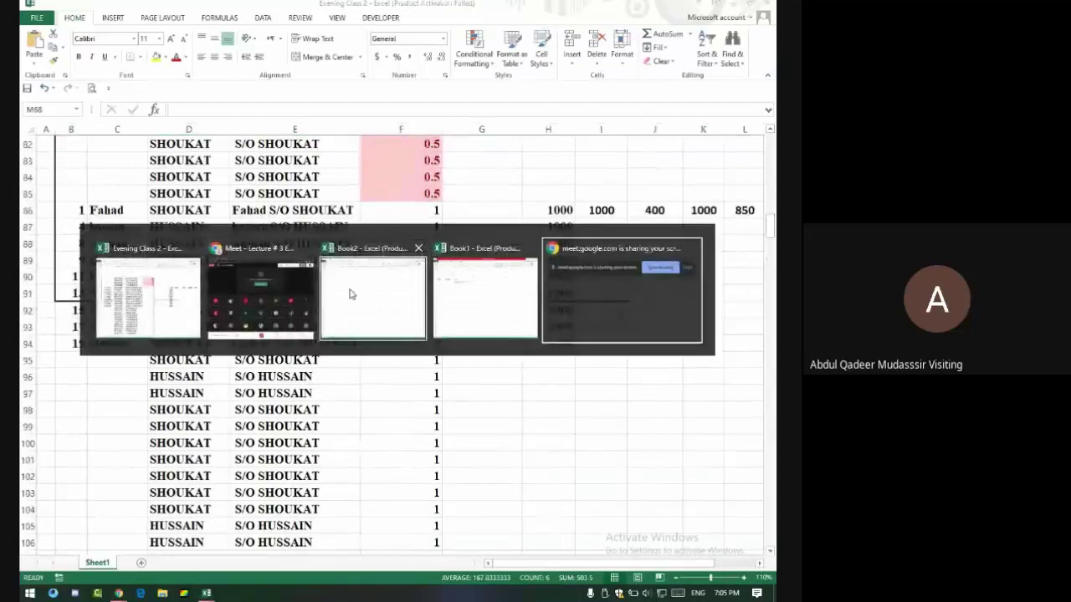
{"action": "key", "text": "alt+Tab"}
{"action": "key", "text": "alt+Tab"}
{"action": "key", "text": "alt+Tab"}
{"action": "key", "text": "alt+Tab"}
{"action": "key", "text": "alt+Tab"}
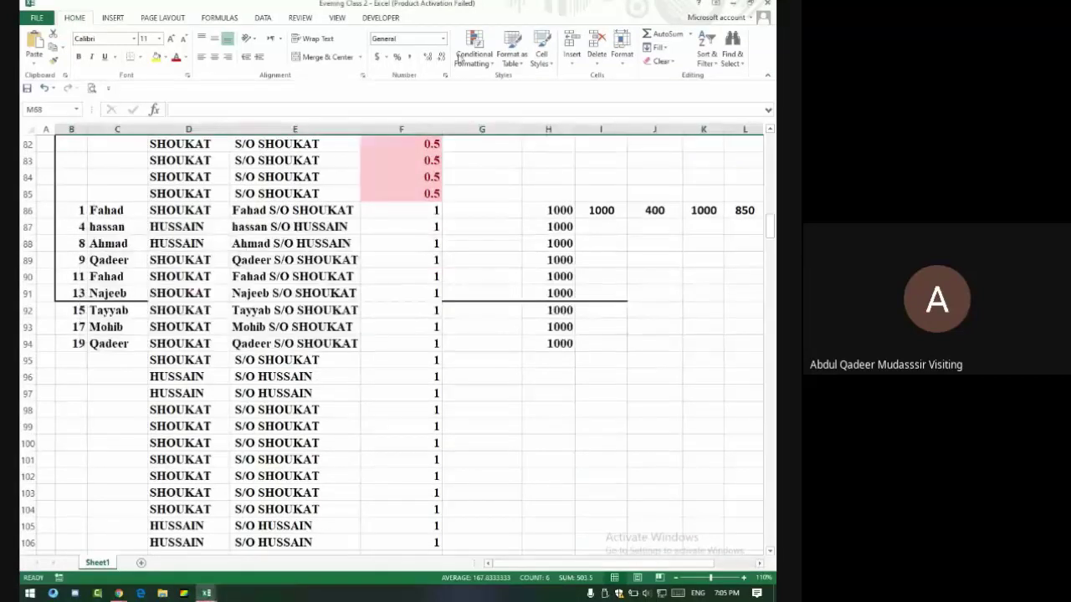
{"action": "left_click", "coordinate": [766, 3]}
{"action": "key", "text": "alt+Tab"}
{"action": "key", "text": "alt+Tab"}
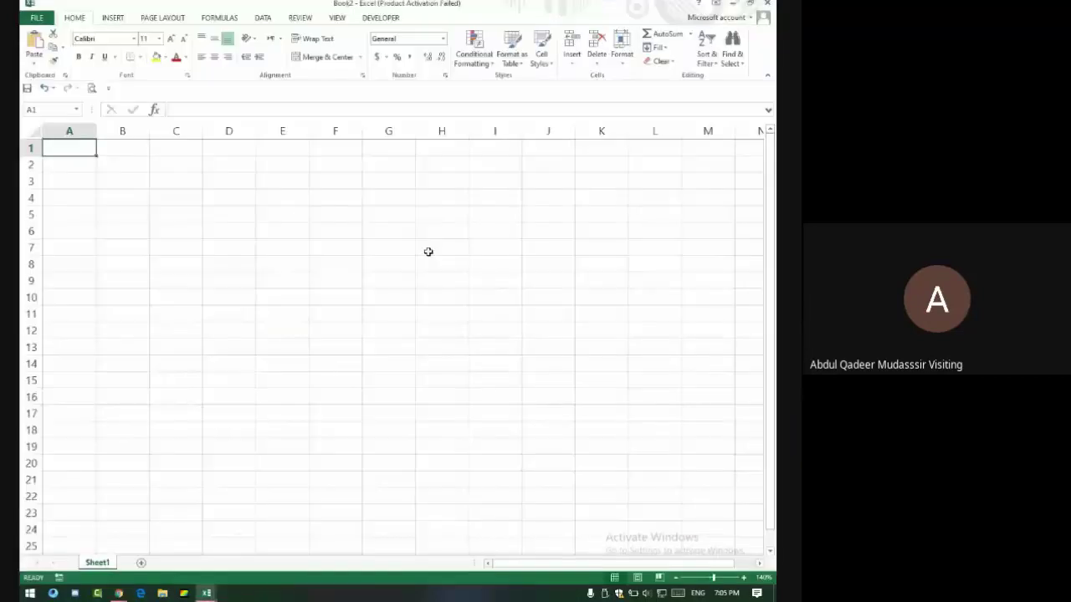
Enter the headers Sr #, Name, Father Name and Amount in A1:D1.
{"action": "type", "text": "Sr"}
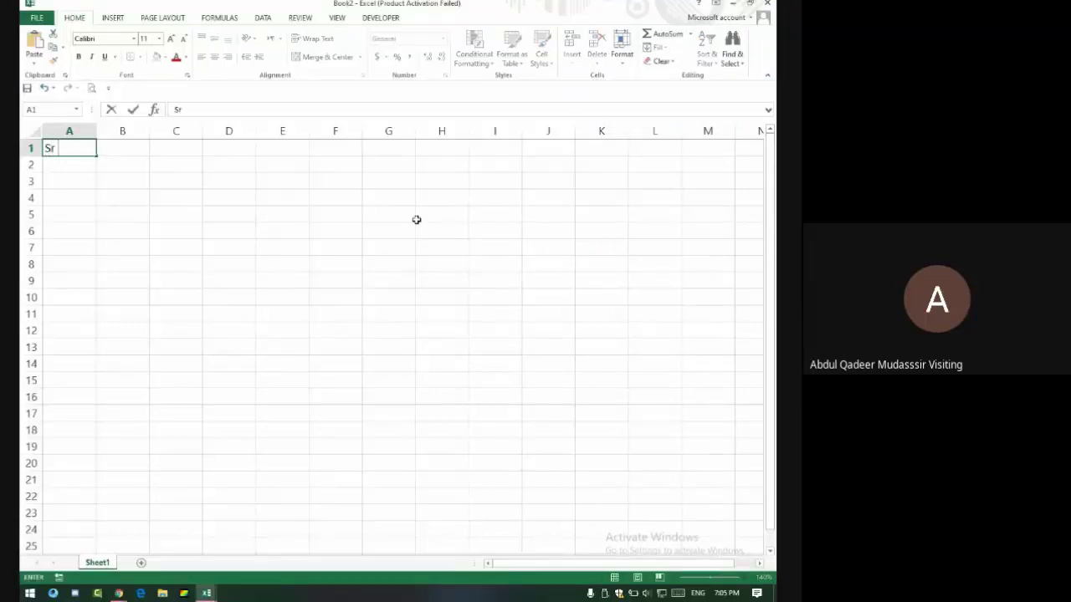
{"action": "type", "text": " #"}
{"action": "key", "text": "Tab"}
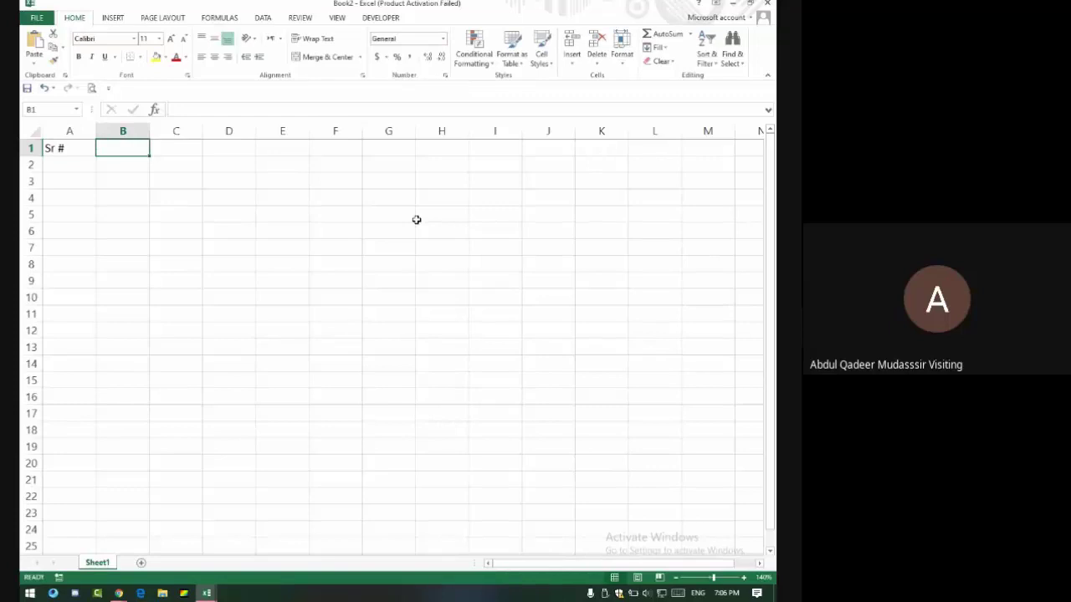
{"action": "type", "text": "Name"}
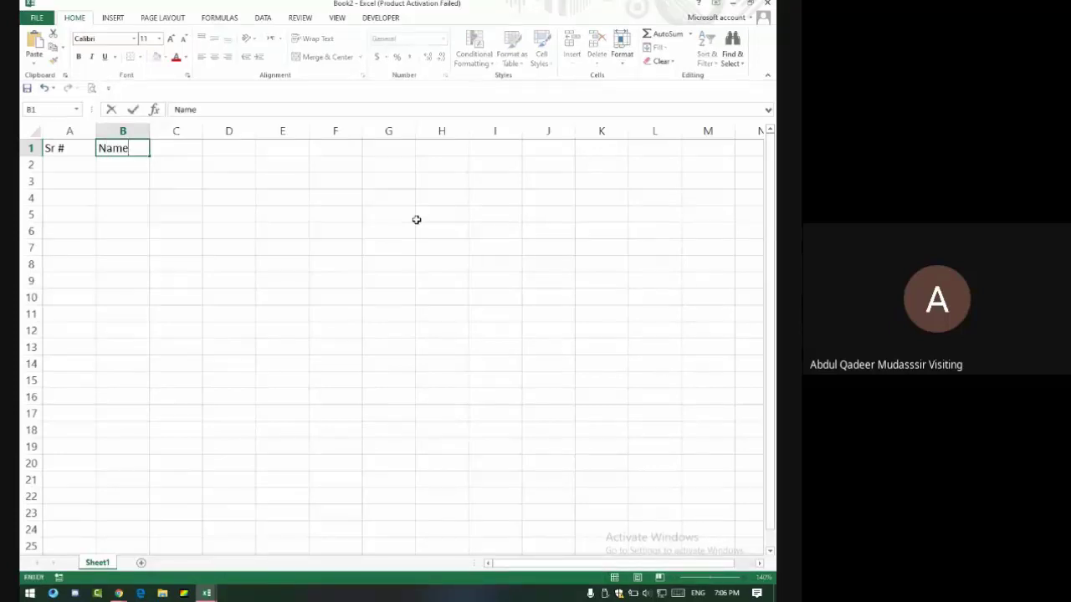
{"action": "key", "text": "Tab"}
{"action": "type", "text": "Fat"}
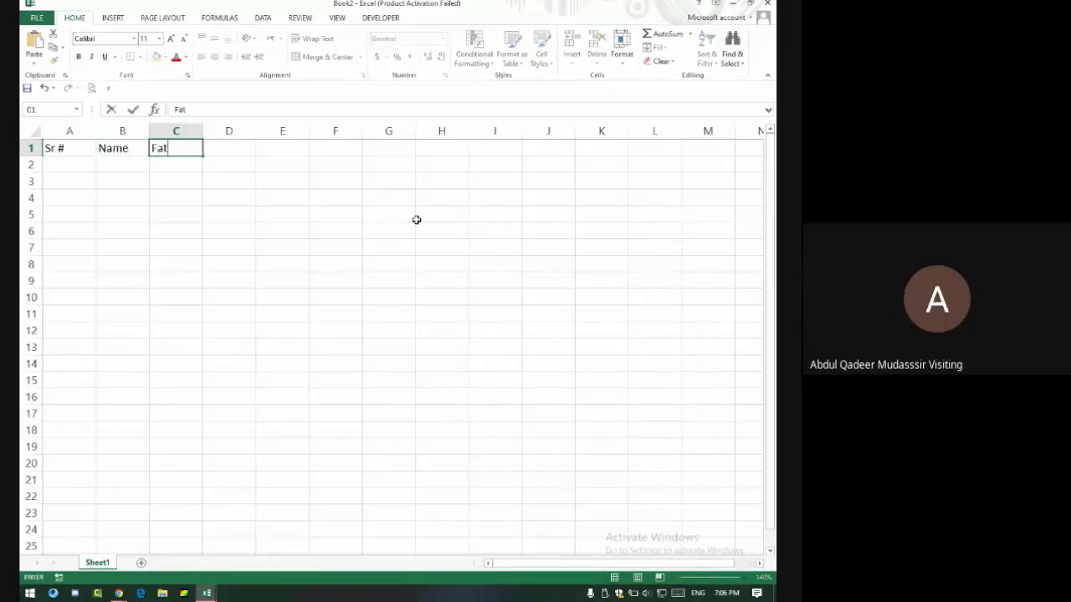
{"action": "type", "text": "her Name"}
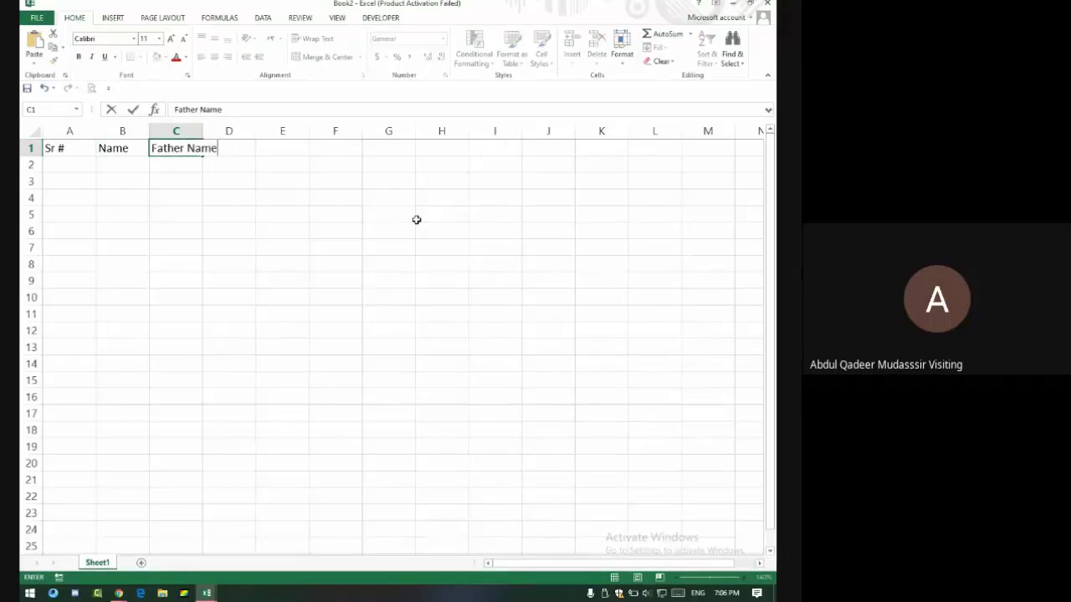
{"action": "key", "text": "Tab"}
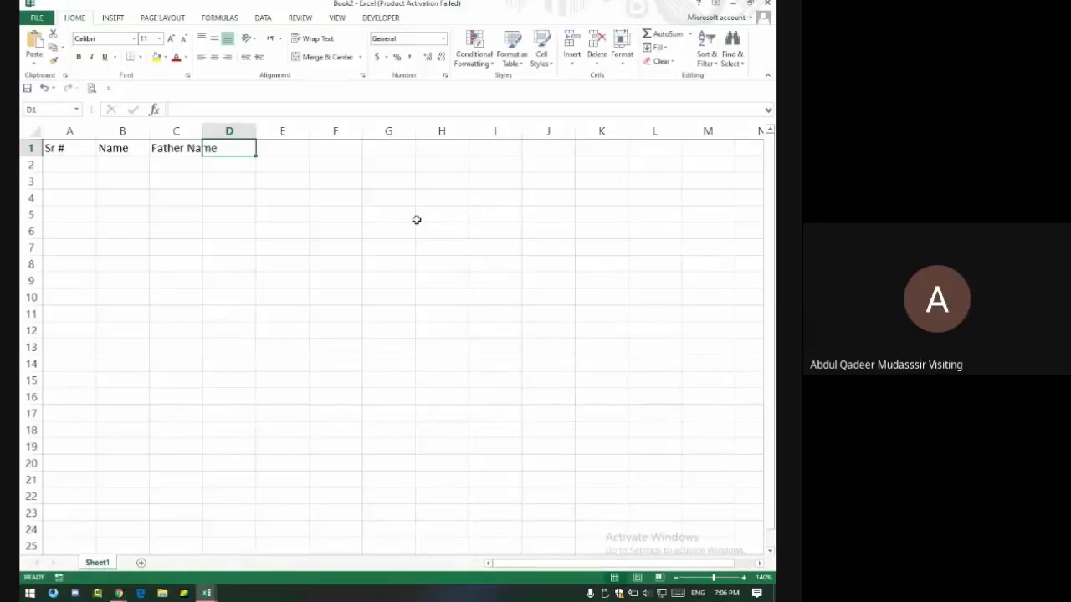
{"action": "type", "text": "Amount"}
{"action": "key", "text": "Tab"}
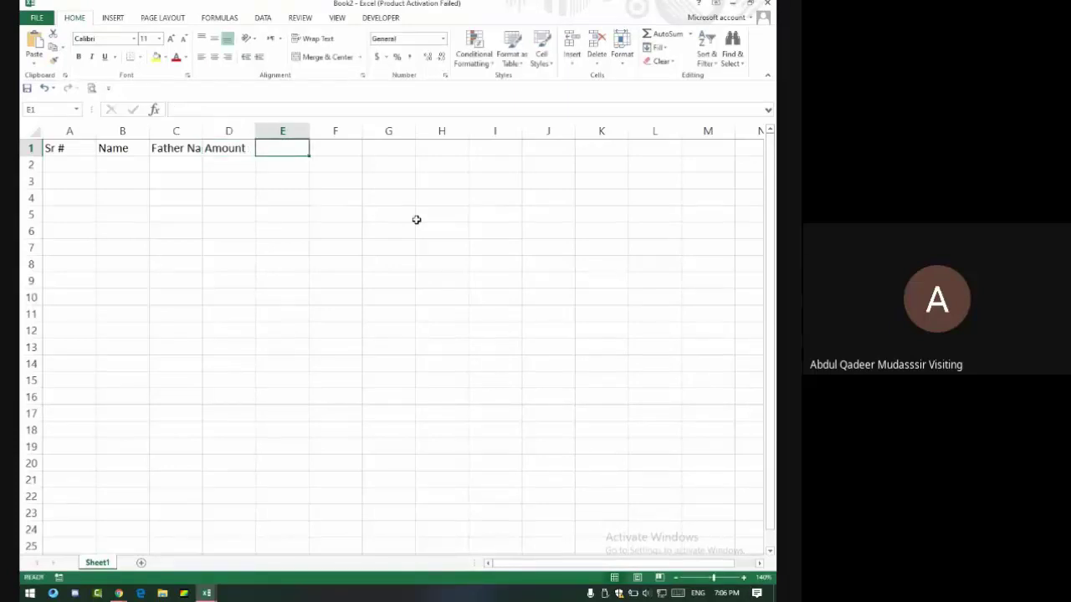
Enter the '# of Commite' header in E1 and move to F1.
{"action": "type", "text": "#"}
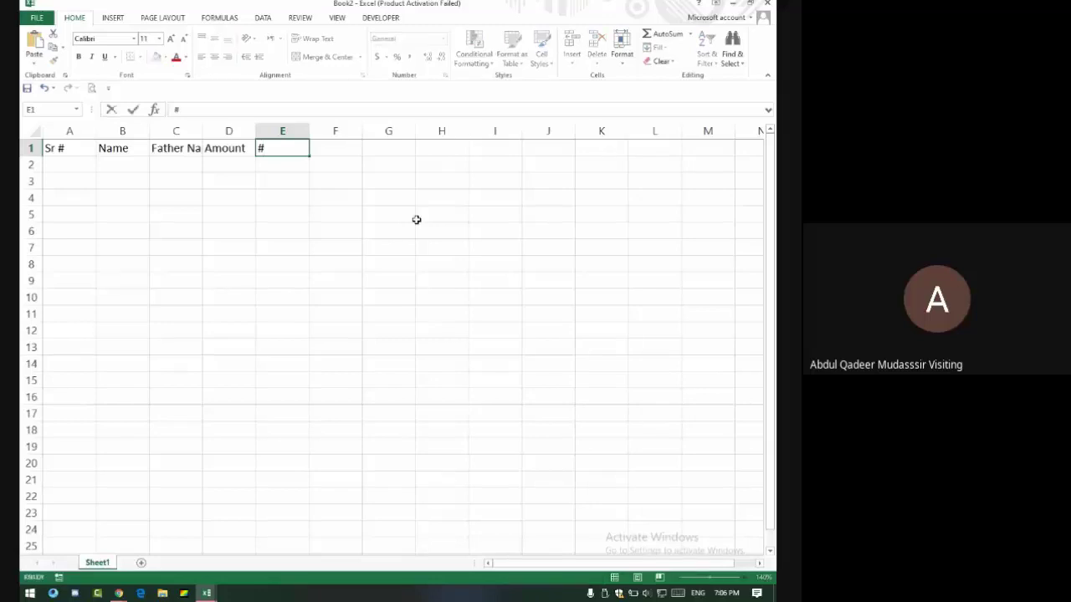
{"action": "key", "text": "alt+Tab"}
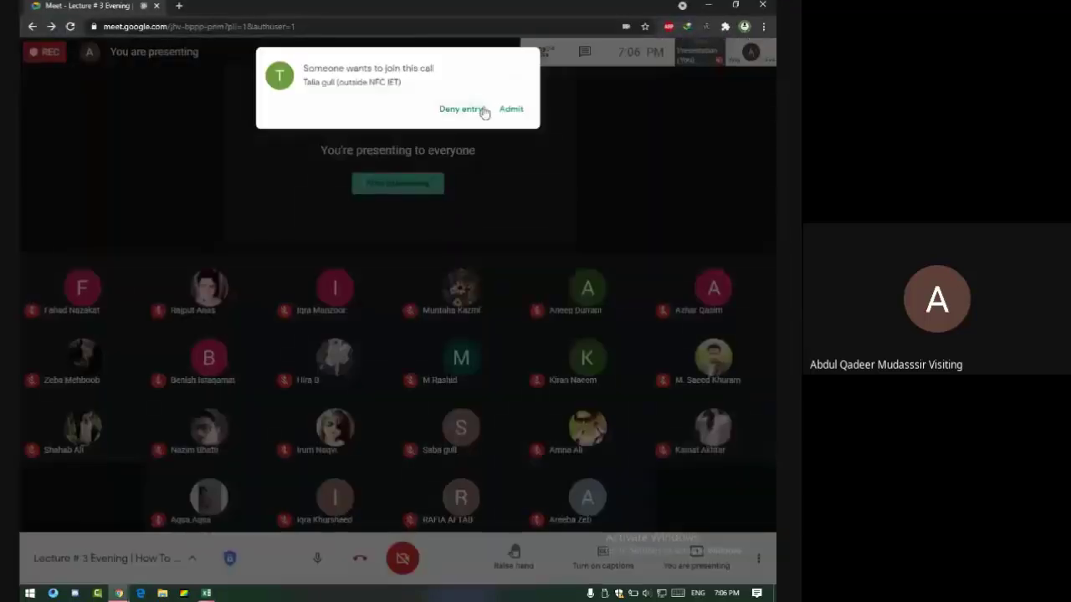
{"action": "key", "text": "alt+Tab"}
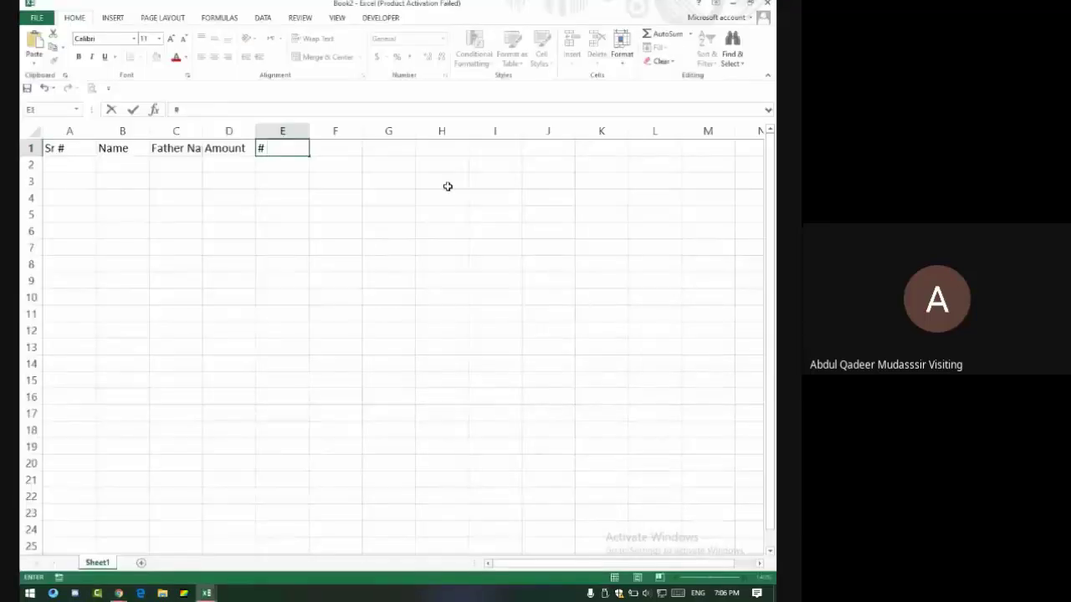
{"action": "type", "text": "of Commi"}
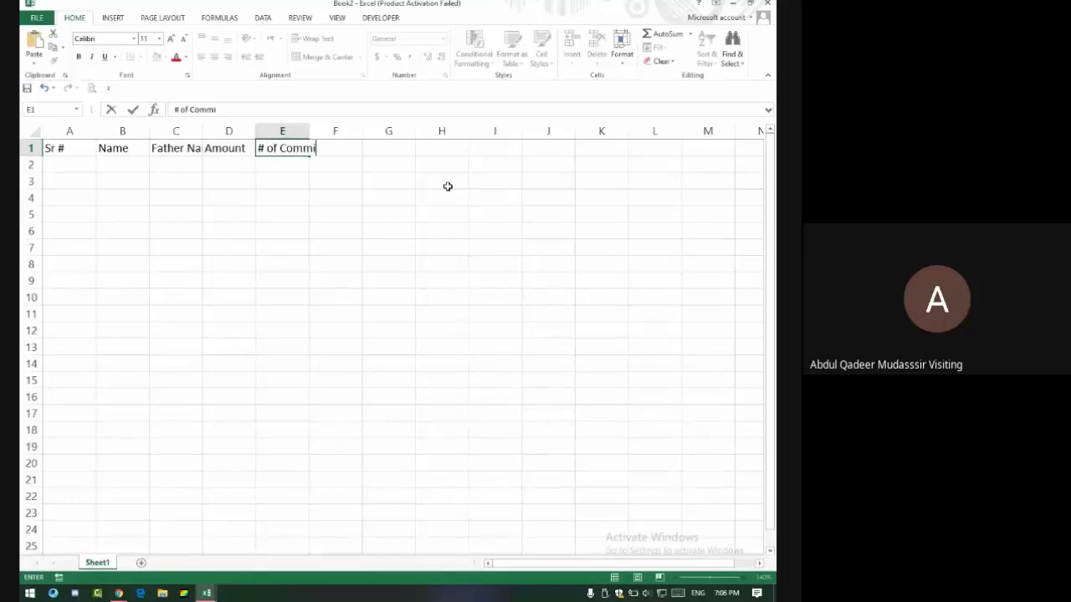
{"action": "type", "text": "te"}
{"action": "key", "text": "Return"}
{"action": "key", "text": "Up"}
{"action": "key", "text": "Right"}
{"action": "key", "text": "Right"}
{"action": "key", "text": "Right"}
{"action": "key", "text": "Right"}
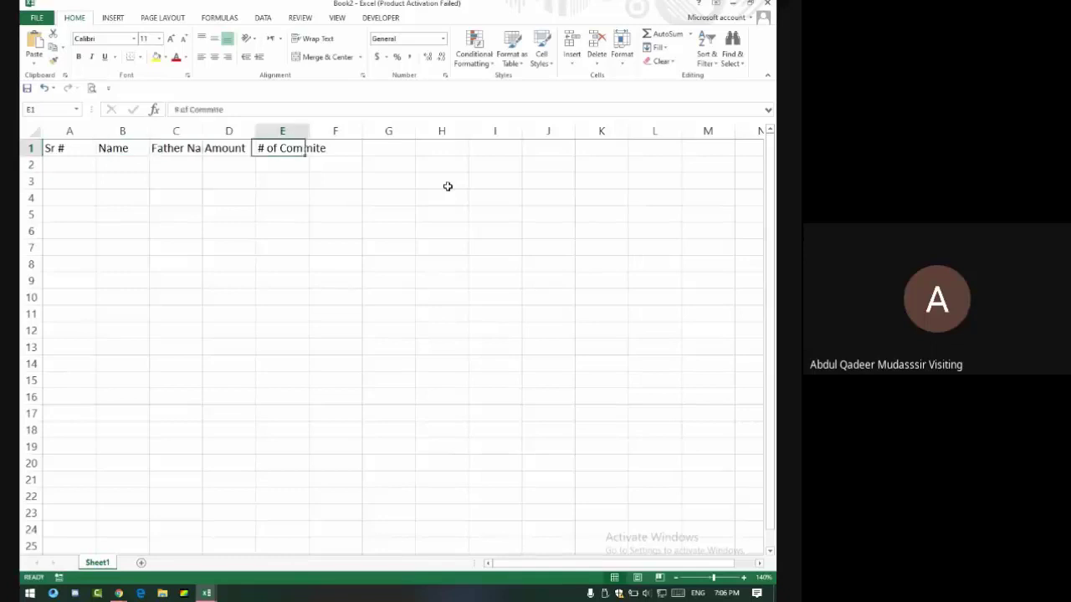
{"action": "key", "text": "Right"}
Admit a waiting person to the call and clear a stray selection below the headers.
{"action": "key", "text": "alt+Tab"}
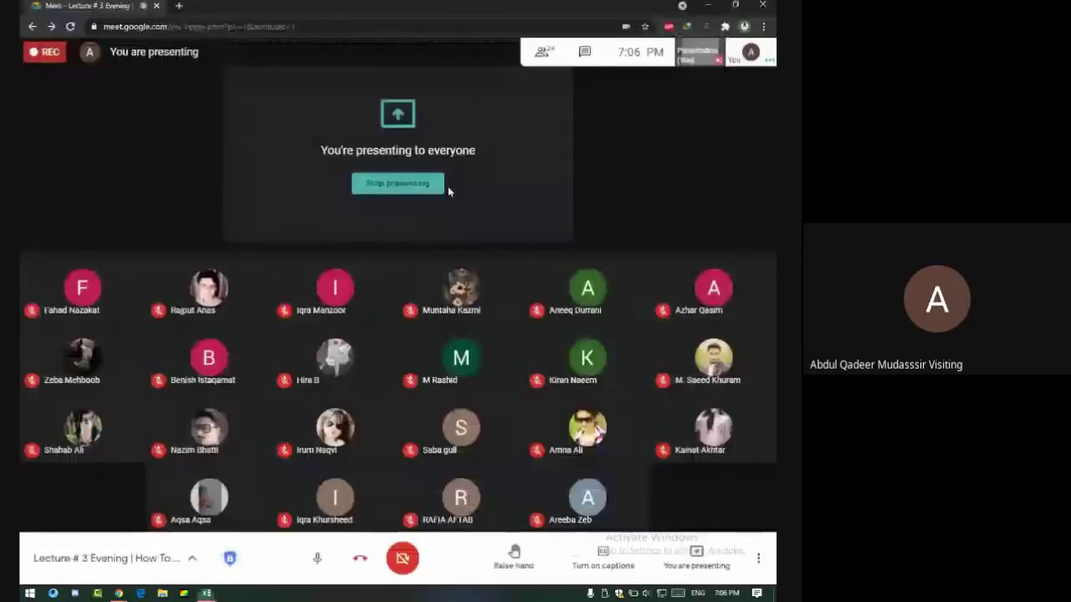
{"action": "key", "text": "alt+Tab"}
{"action": "key", "text": "alt+Tab"}
{"action": "key", "text": "alt+Tab"}
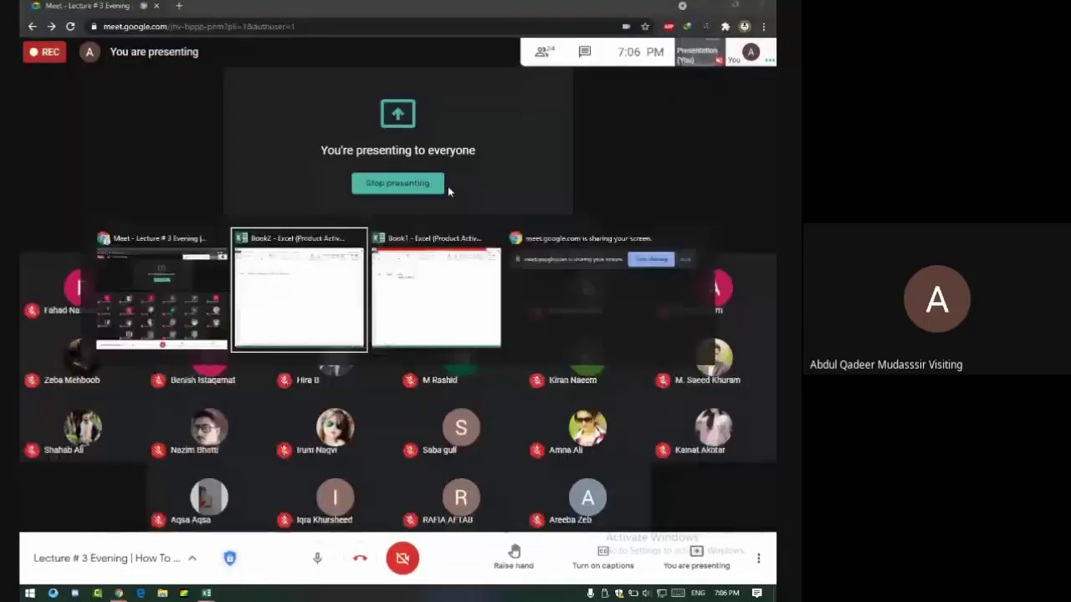
{"action": "key", "text": "alt+Tab"}
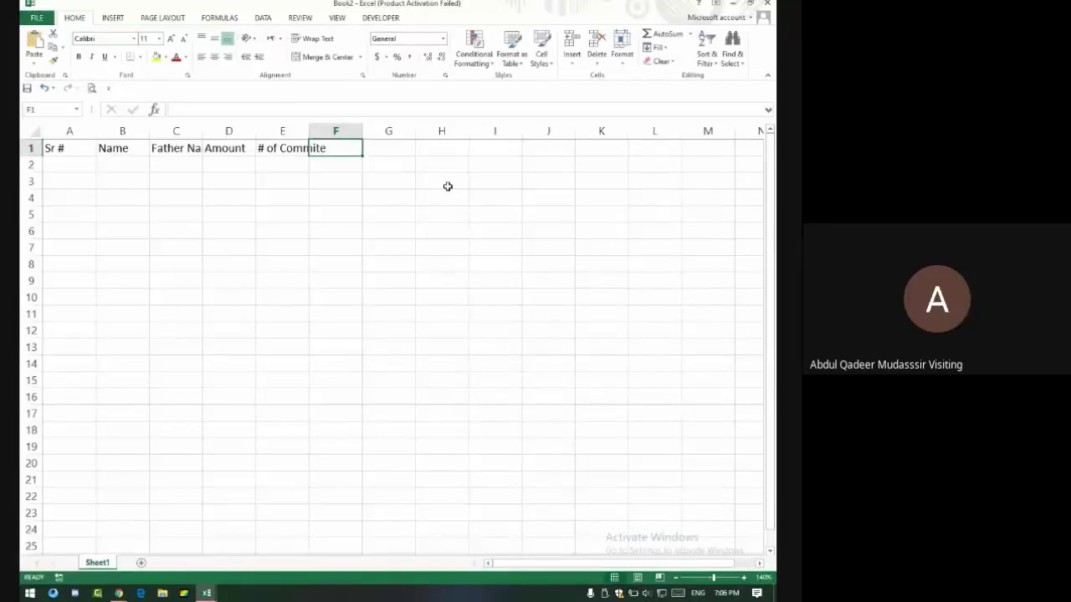
{"action": "key", "text": "alt+Tab"}
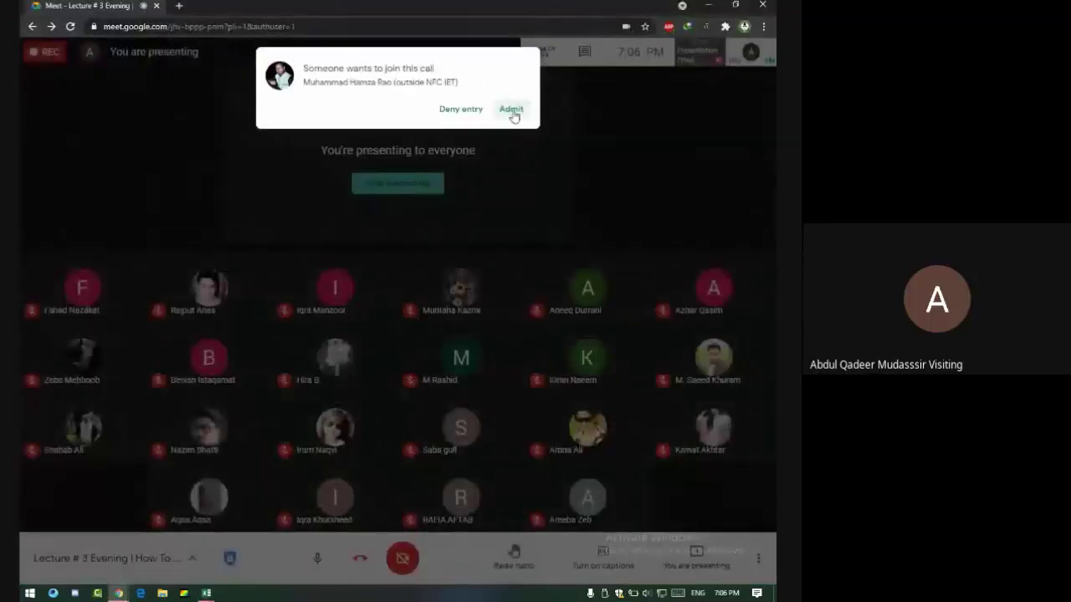
{"action": "left_click", "coordinate": [511, 111]}
{"action": "key", "text": "alt+Tab"}
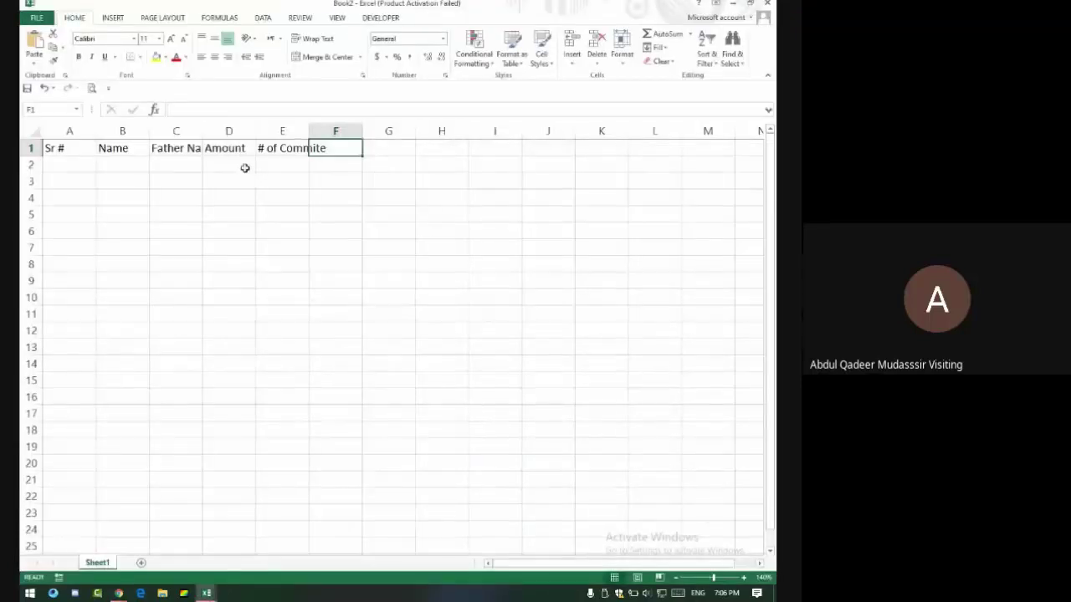
{"action": "left_click_drag", "start_coordinate": [245, 168], "coordinate": [251, 224]}
{"action": "left_click", "coordinate": [277, 167]}
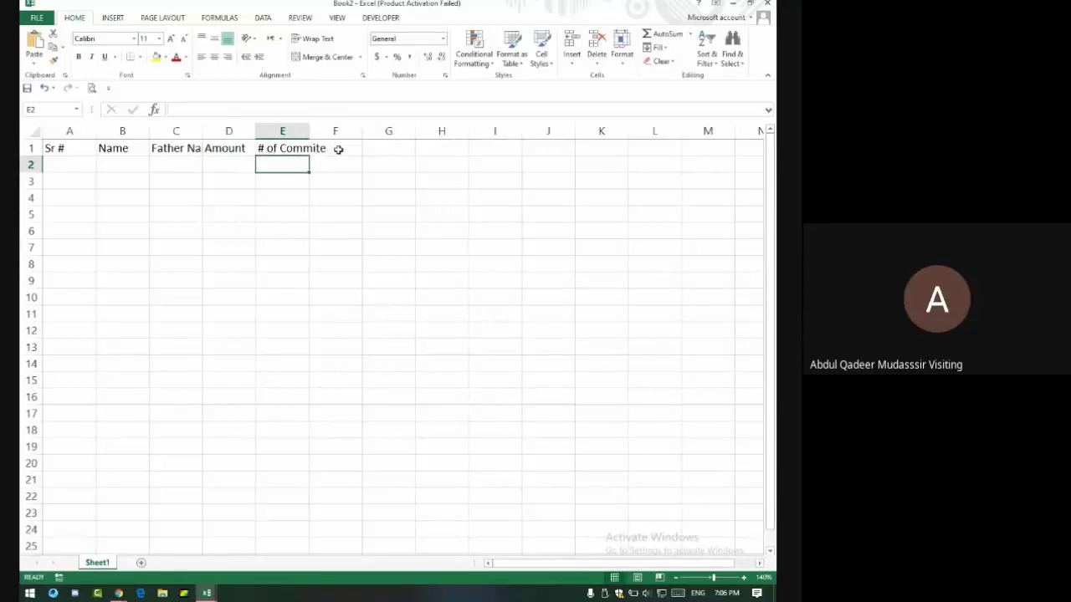
{"action": "key", "text": "alt+Tab"}
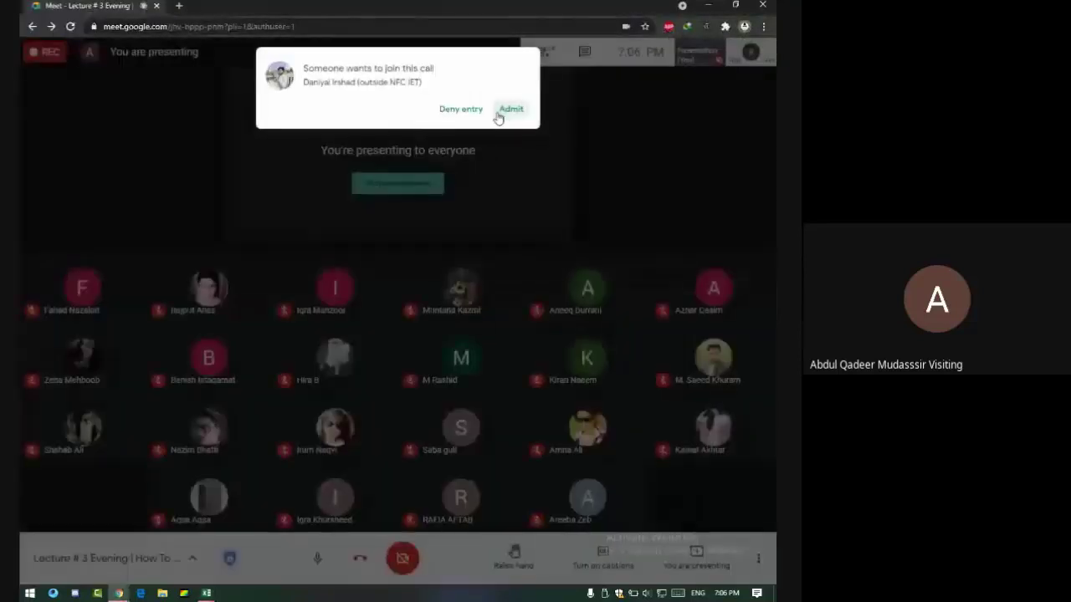
{"action": "key", "text": "alt+Tab"}
Enter the 'Payable Amount' header in F1.
{"action": "type", "text": "Pay"}
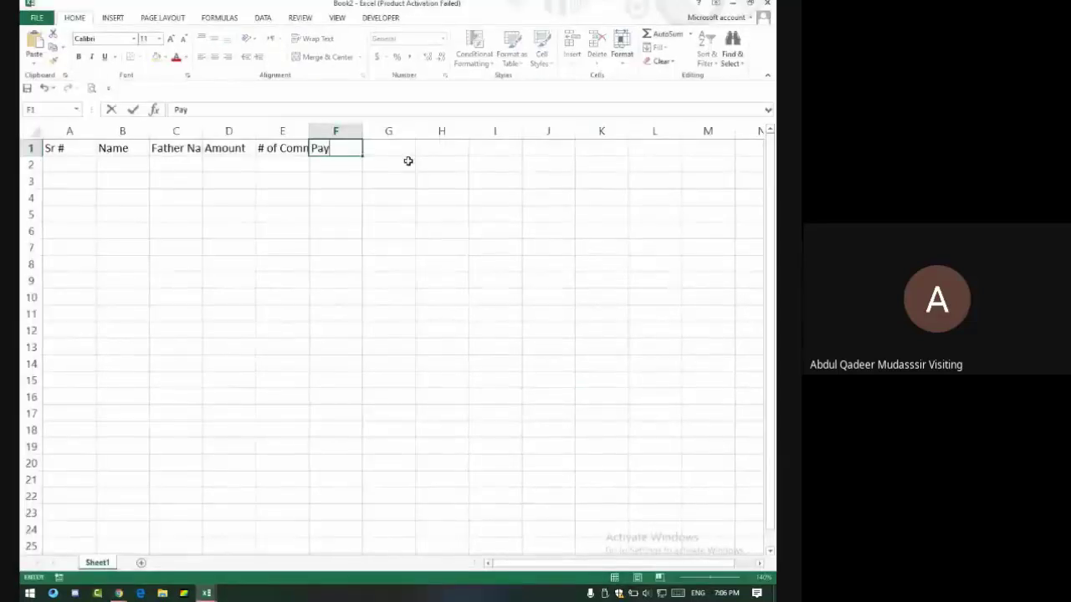
{"action": "type", "text": "able Amo"}
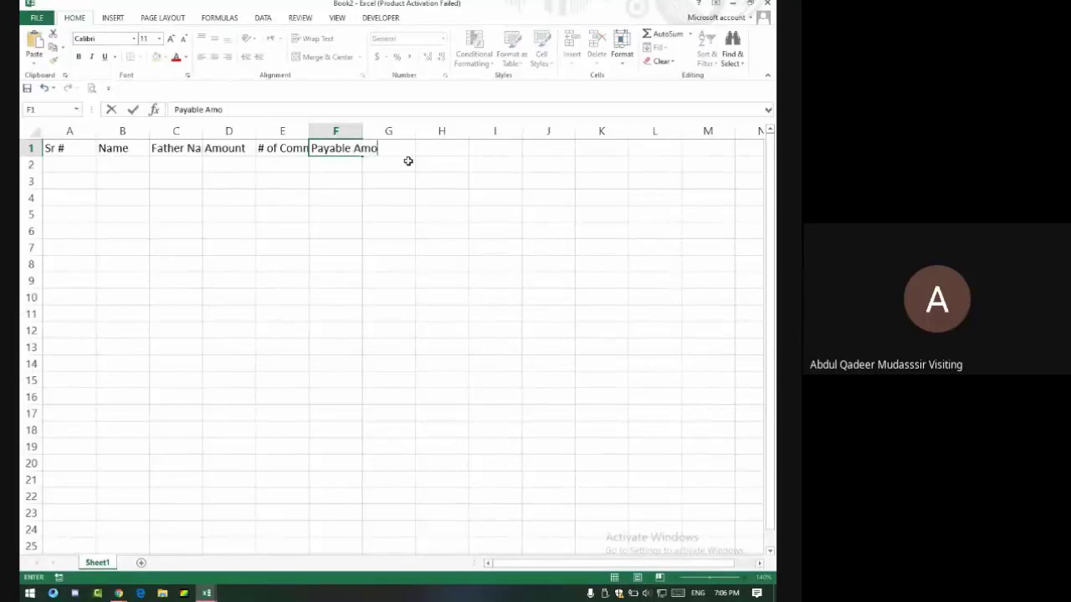
{"action": "type", "text": "unt"}
{"action": "key", "text": "Tab"}
{"action": "key", "text": "Left"}
{"action": "key", "text": "Left"}
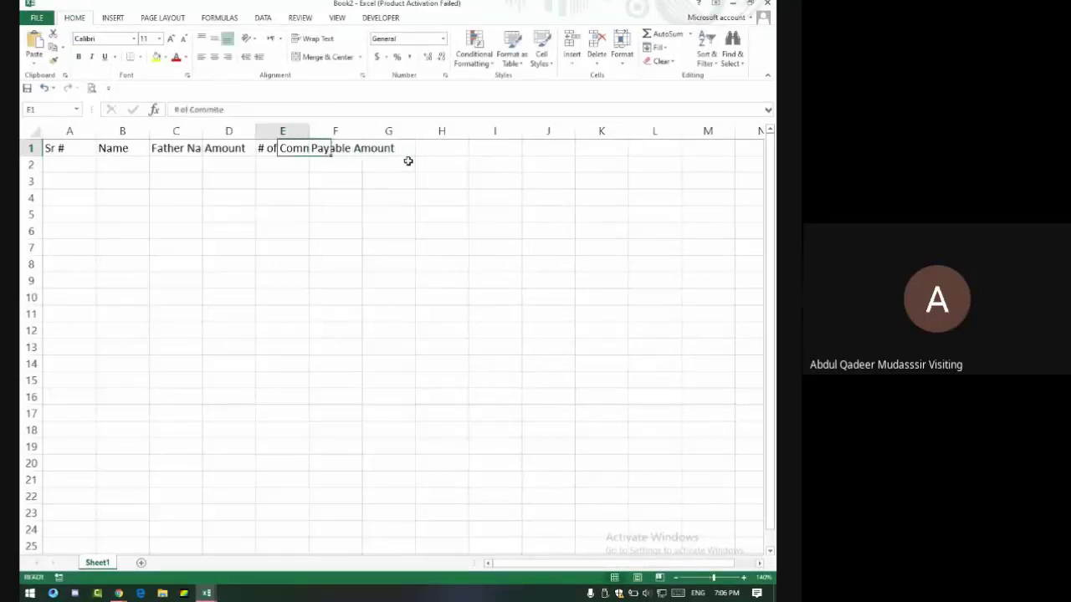
{"action": "key", "text": "Left"}
Rename the D1 header to 'Decide Amount', admitting two more people meanwhile.
{"action": "key", "text": "alt+Tab"}
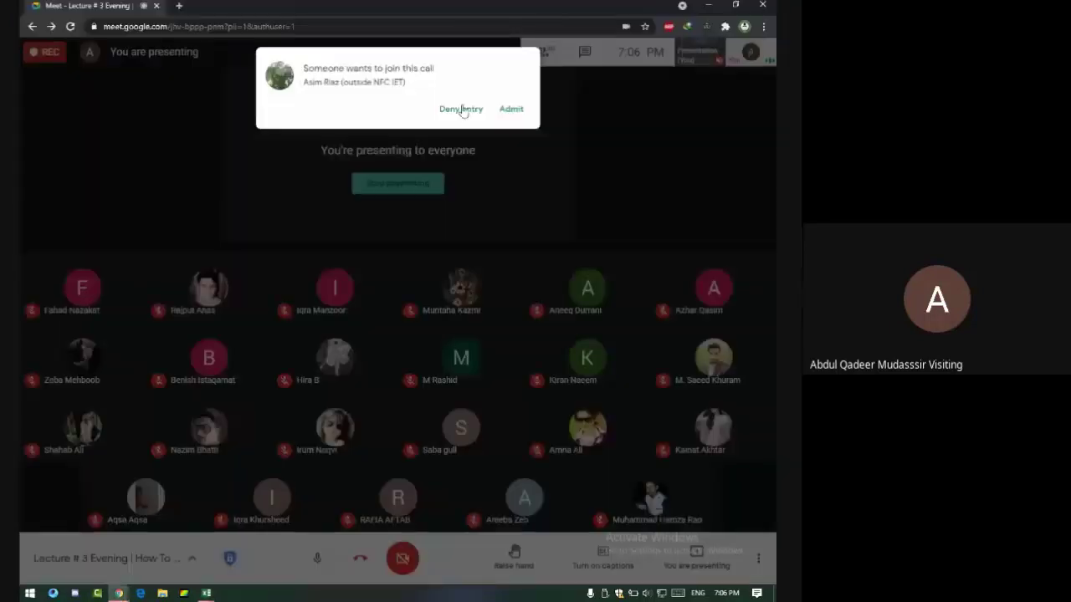
{"action": "left_click", "coordinate": [506, 111]}
{"action": "key", "text": "alt+Tab"}
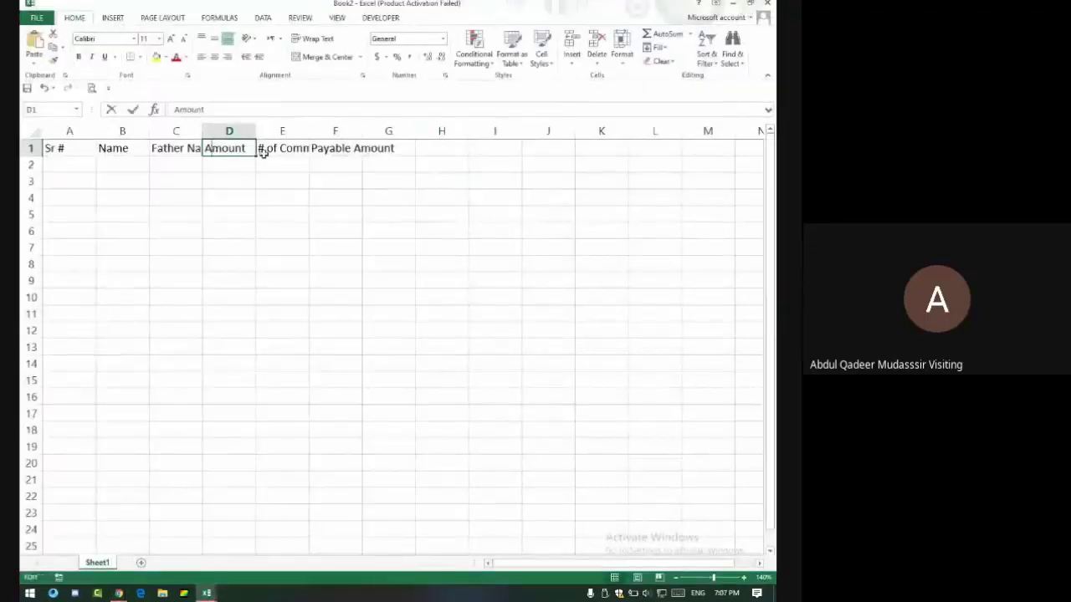
{"action": "key", "text": "F2"}
{"action": "key", "text": "alt+Tab"}
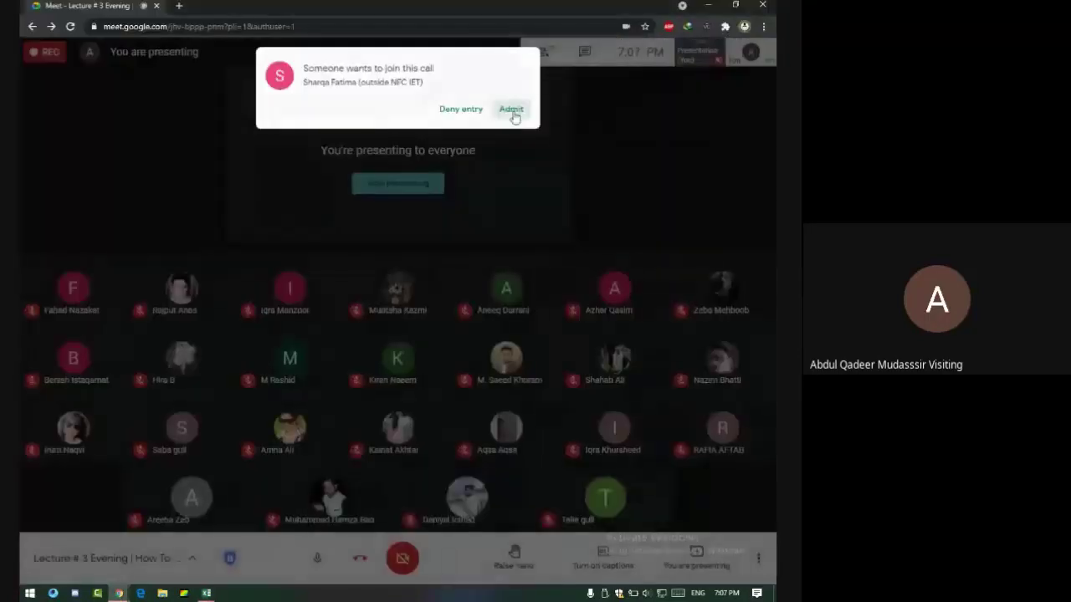
{"action": "left_click", "coordinate": [508, 110]}
{"action": "key", "text": "alt+Tab"}
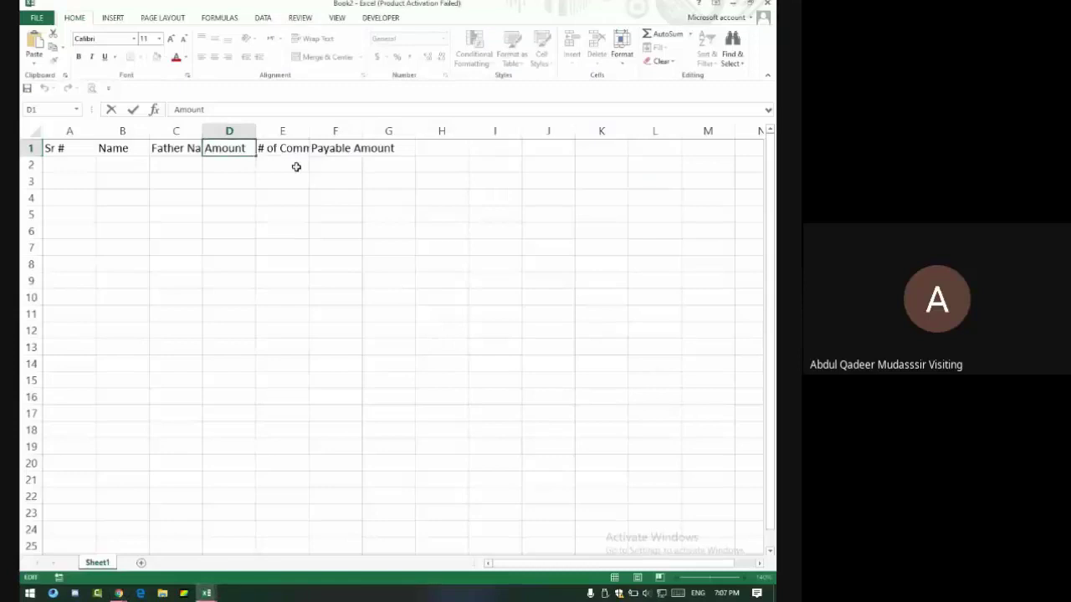
{"action": "type", "text": "Decide"}
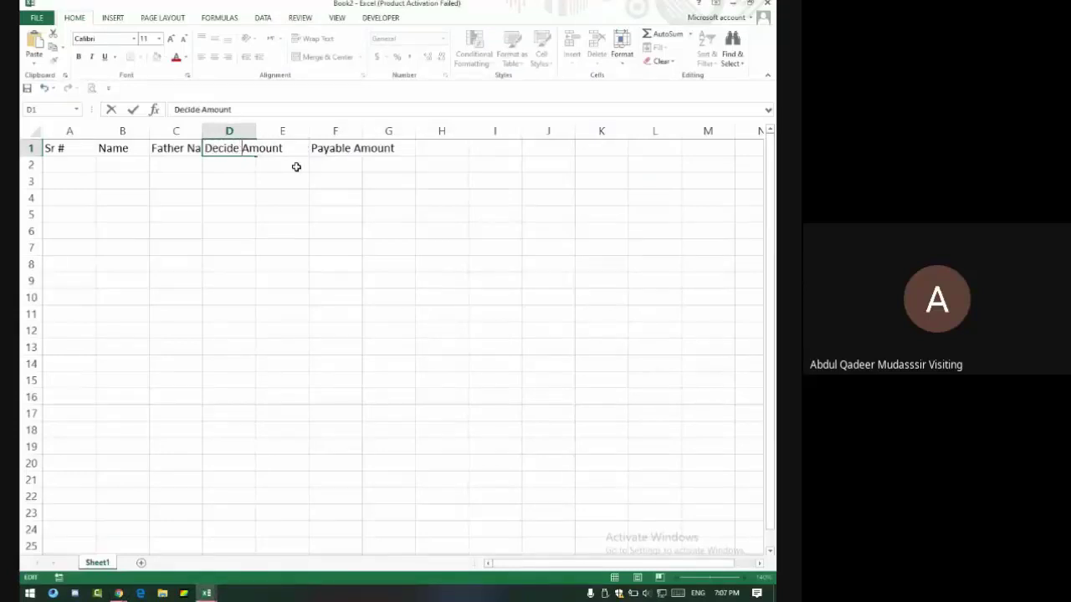
{"action": "key", "text": "Return"}
{"action": "left_click", "coordinate": [328, 148]}
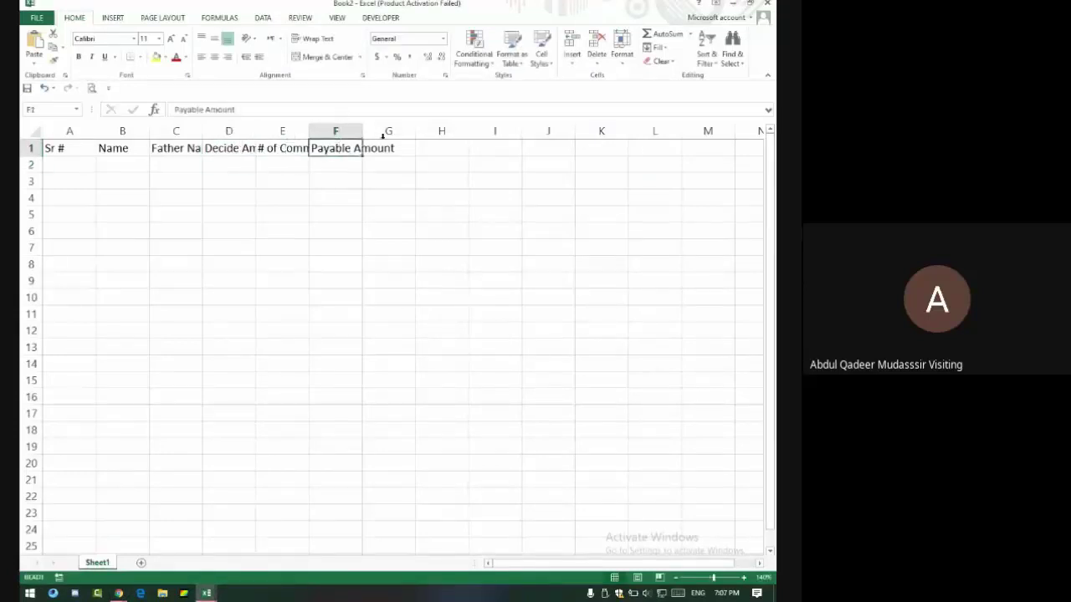
{"action": "left_click", "coordinate": [386, 133]}
{"action": "left_click", "coordinate": [384, 143]}
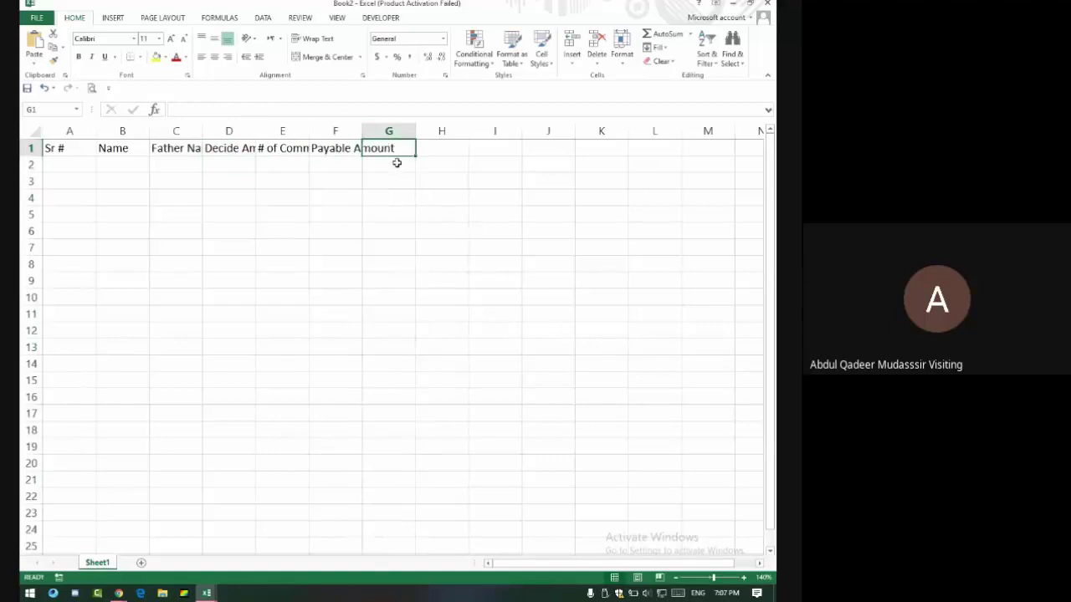
Enter Jan in G1 and fill the month headers through Jun in L1.
{"action": "type", "text": "Jan"}
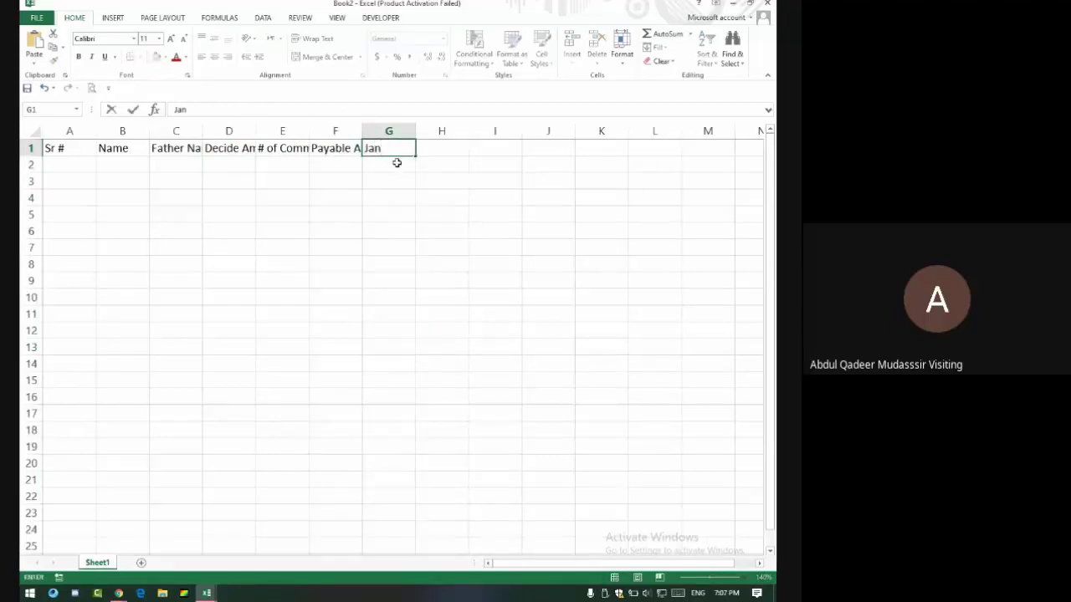
{"action": "key", "text": "Tab"}
{"action": "left_click", "coordinate": [387, 143]}
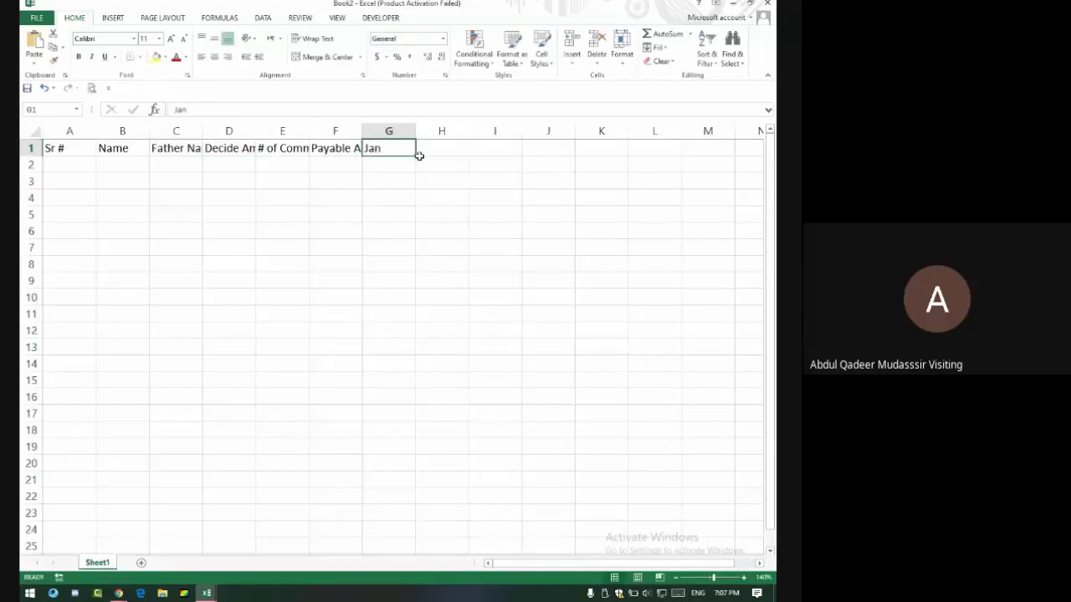
{"action": "left_click_drag", "start_coordinate": [418, 156], "coordinate": [666, 157]}
{"action": "left_click", "coordinate": [722, 148]}
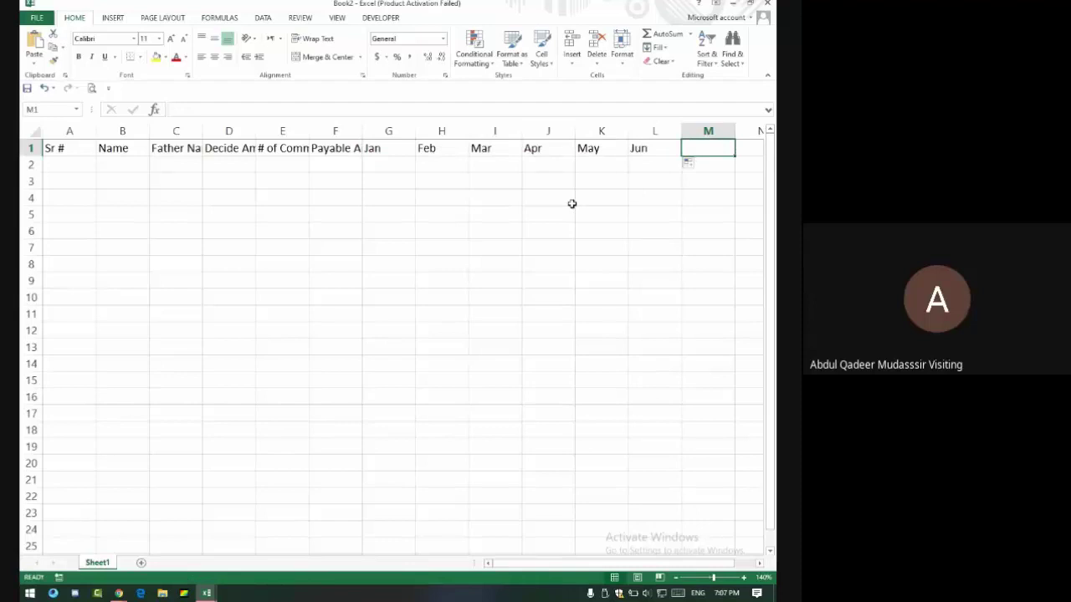
Admit everyone waiting to join the Google Meet call.
{"action": "key", "text": "alt+Tab"}
{"action": "left_click", "coordinate": [507, 112]}
{"action": "key", "text": "alt+Tab"}
{"action": "key", "text": "alt+Tab"}
{"action": "left_click", "coordinate": [512, 108]}
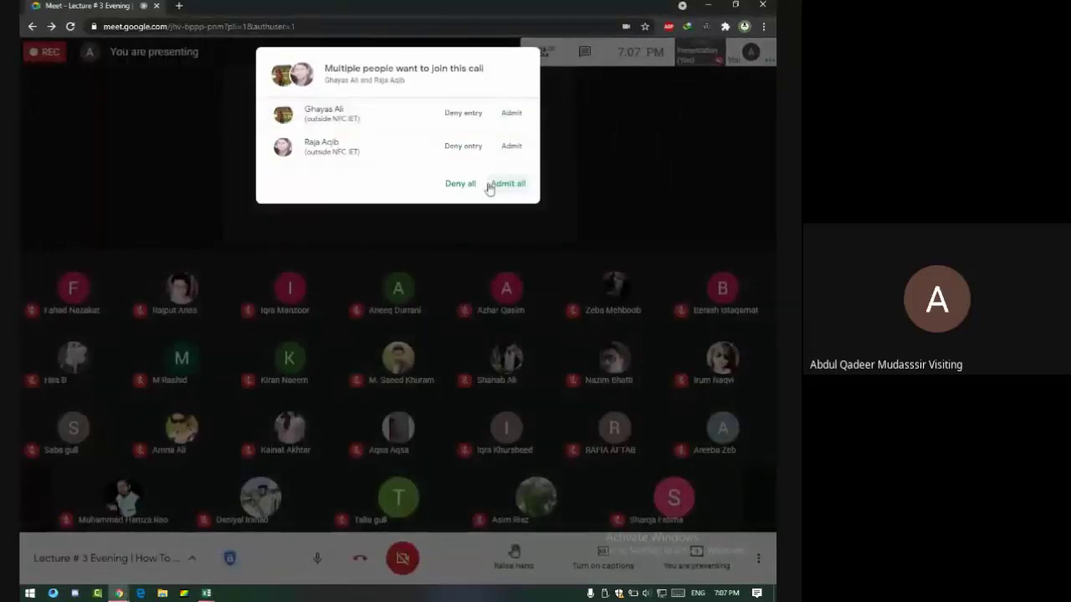
{"action": "left_click", "coordinate": [490, 185]}
{"action": "key", "text": "alt+Tab"}
Enter the header 'Total Paid' in M1.
{"action": "type", "text": "T"}
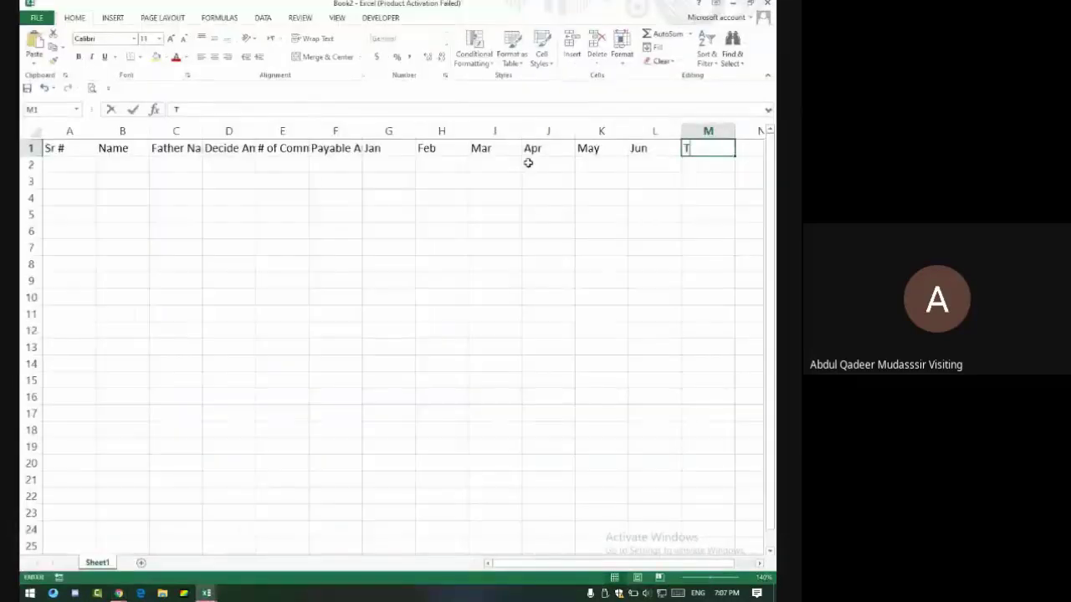
{"action": "type", "text": "otal"}
{"action": "key", "text": "BackSpace"}
{"action": "key", "text": "BackSpace"}
{"action": "key", "text": "BackSpace"}
{"action": "key", "text": "BackSpace"}
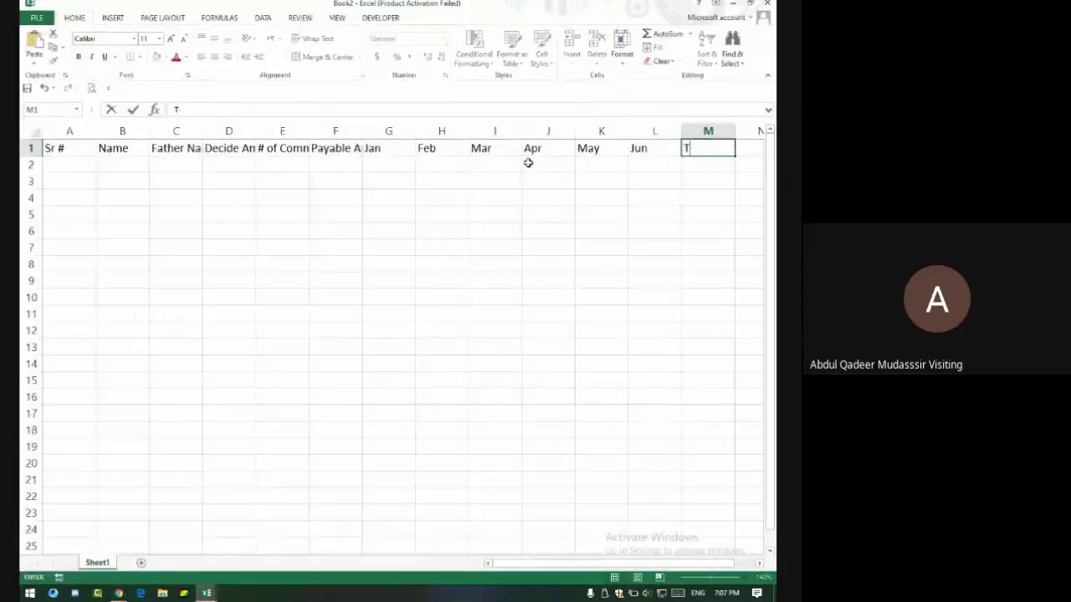
{"action": "type", "text": "otal Paid"}
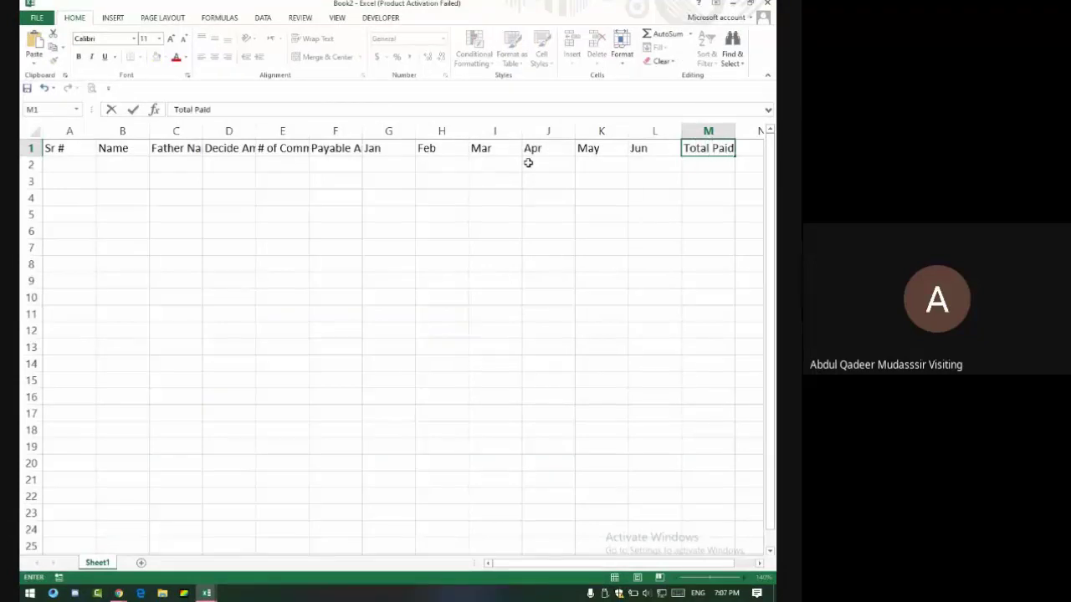
{"action": "key", "text": "Return"}
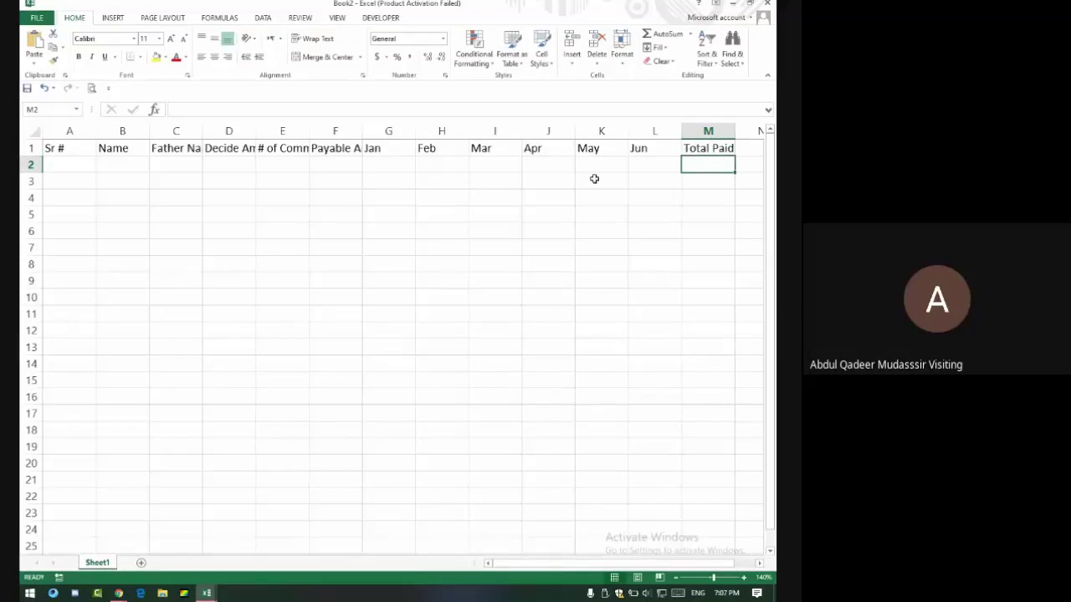
{"action": "left_click", "coordinate": [721, 149]}
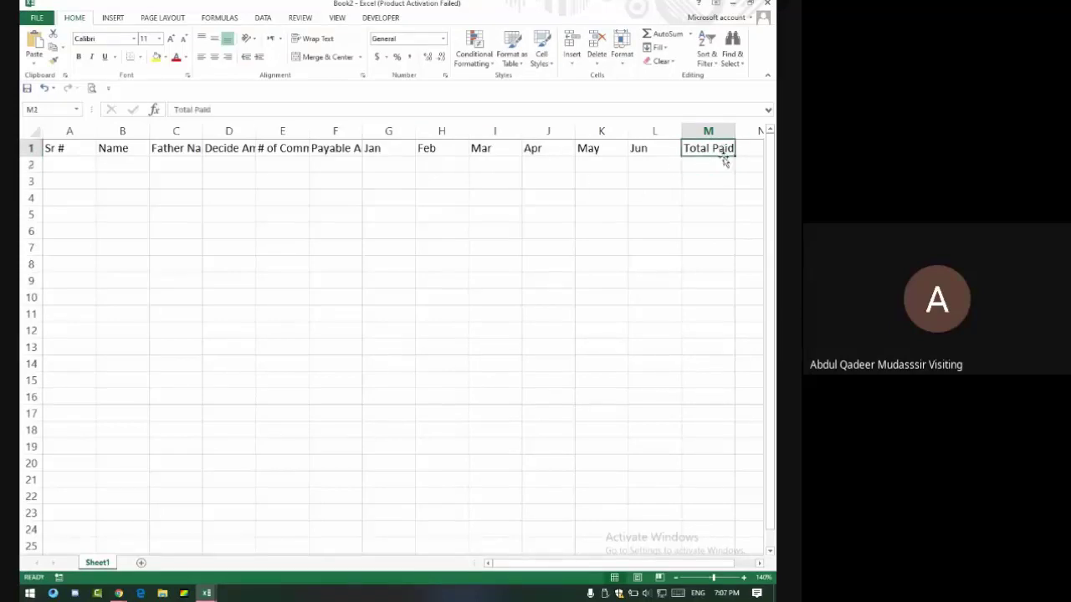
{"action": "left_click", "coordinate": [71, 163]}
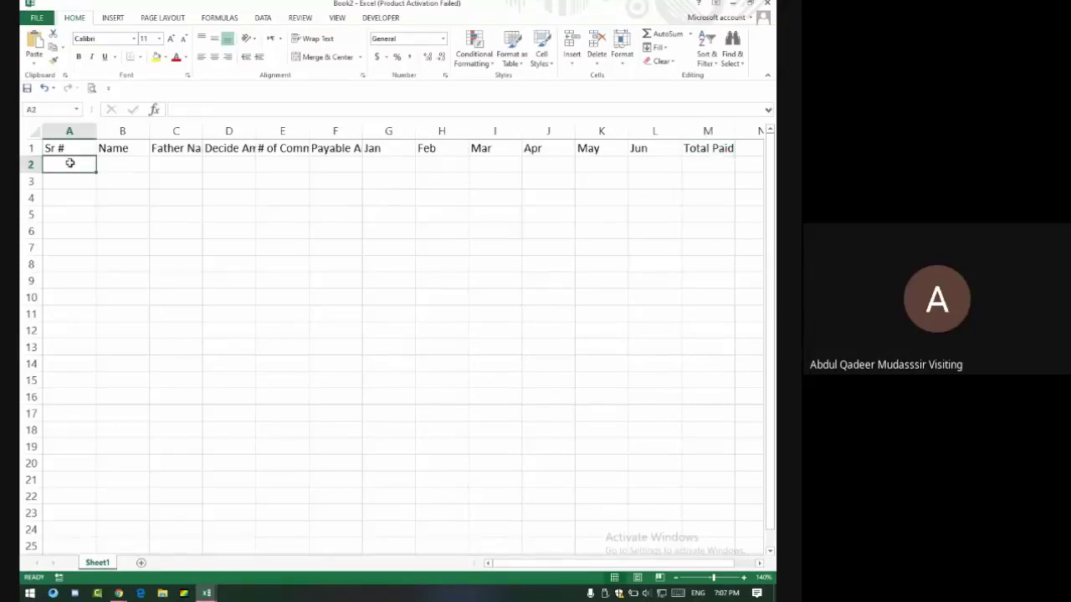
Number A2:A11 with serial numbers 1 to 10 by filling 1 and 2 down.
{"action": "type", "text": "1"}
{"action": "key", "text": "Return"}
{"action": "type", "text": "2"}
{"action": "key", "text": "Return"}
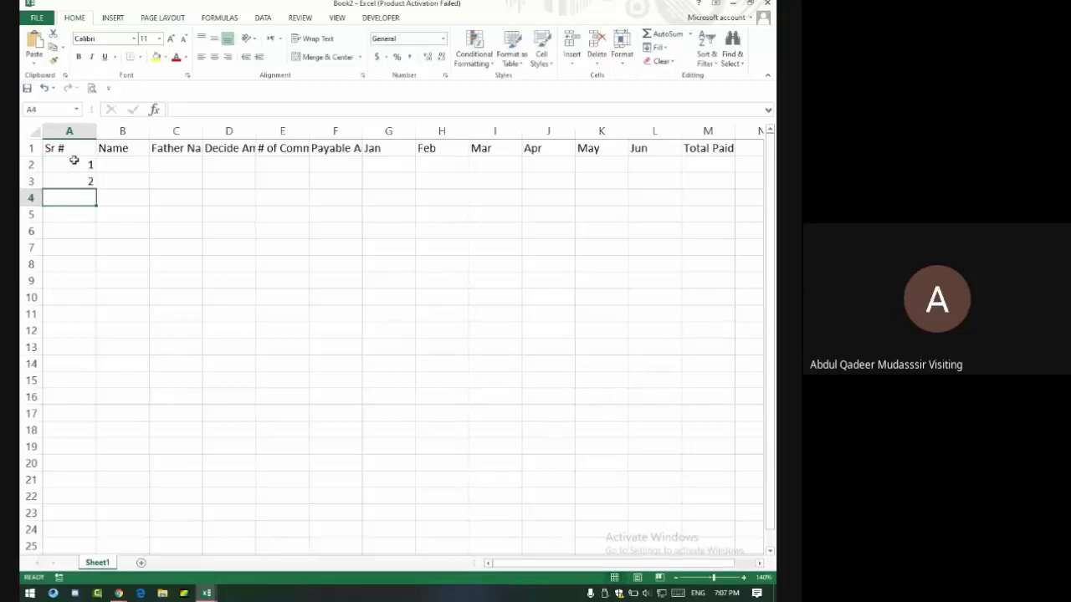
{"action": "left_click_drag", "start_coordinate": [74, 161], "coordinate": [84, 331]}
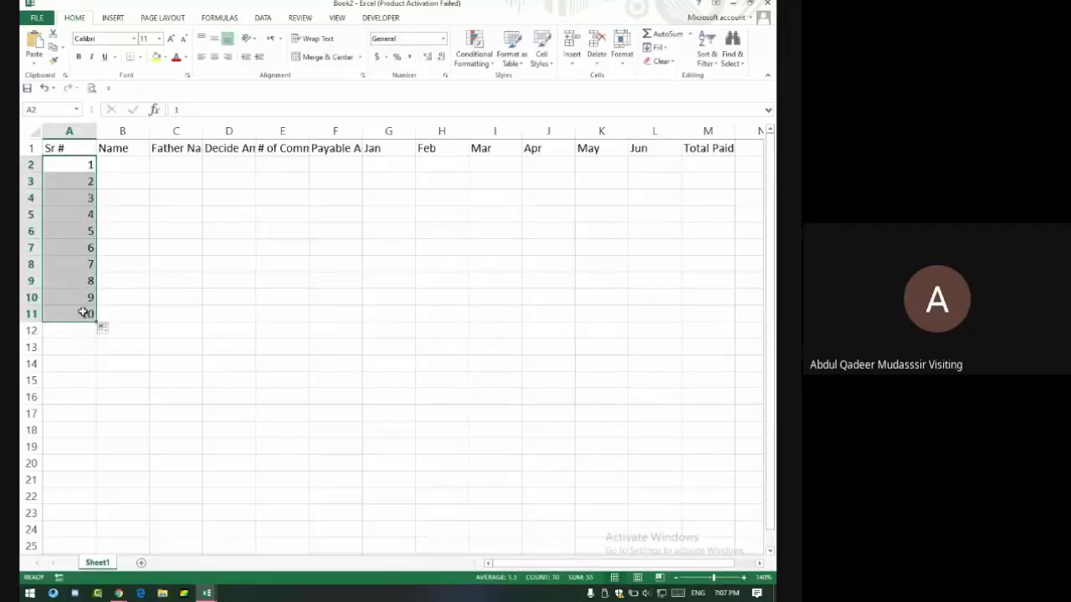
Type the first five member names into B2:B6.
{"action": "left_click", "coordinate": [113, 164]}
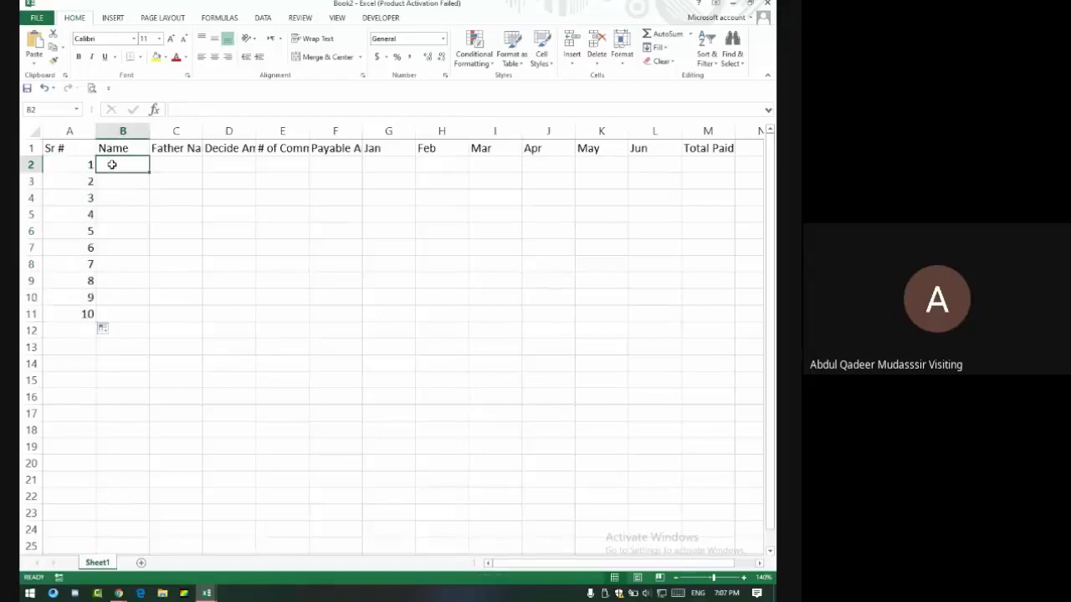
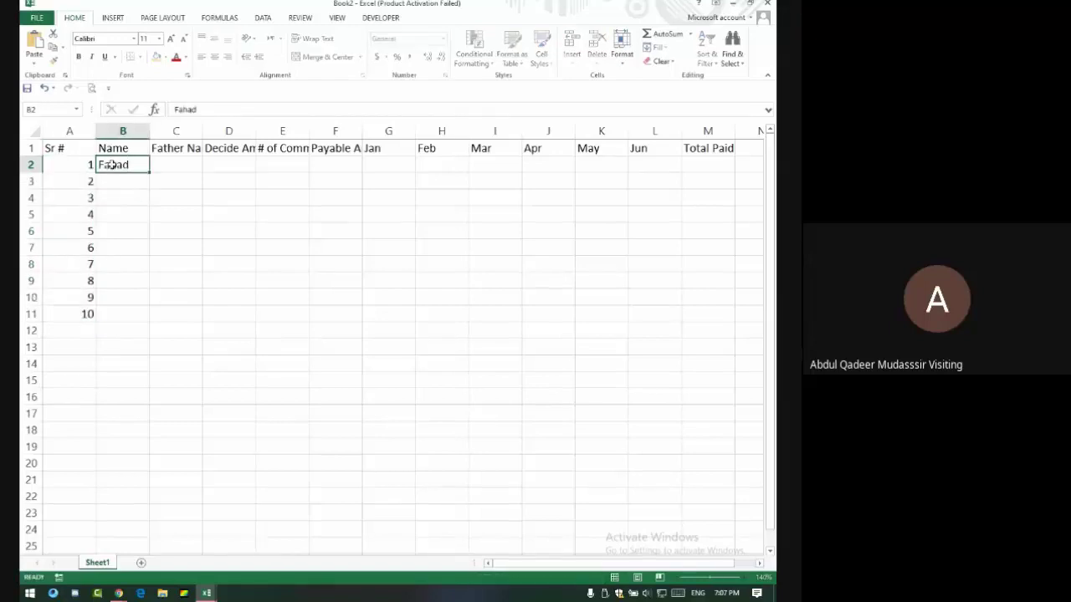
{"action": "key", "text": "Return"}
{"action": "key", "text": "Return"}
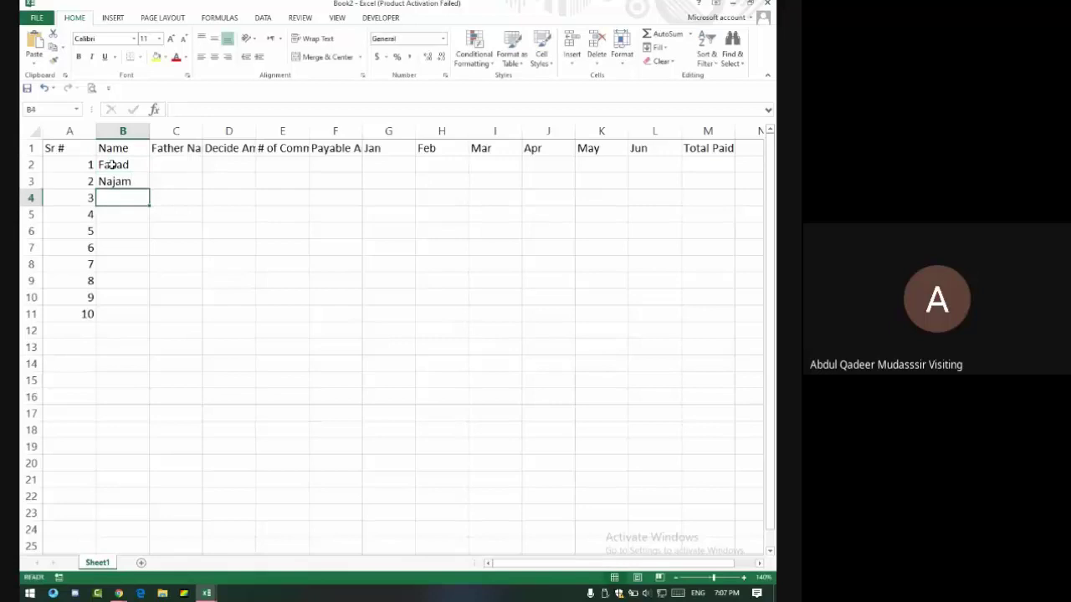
{"action": "type", "text": "Najee"}
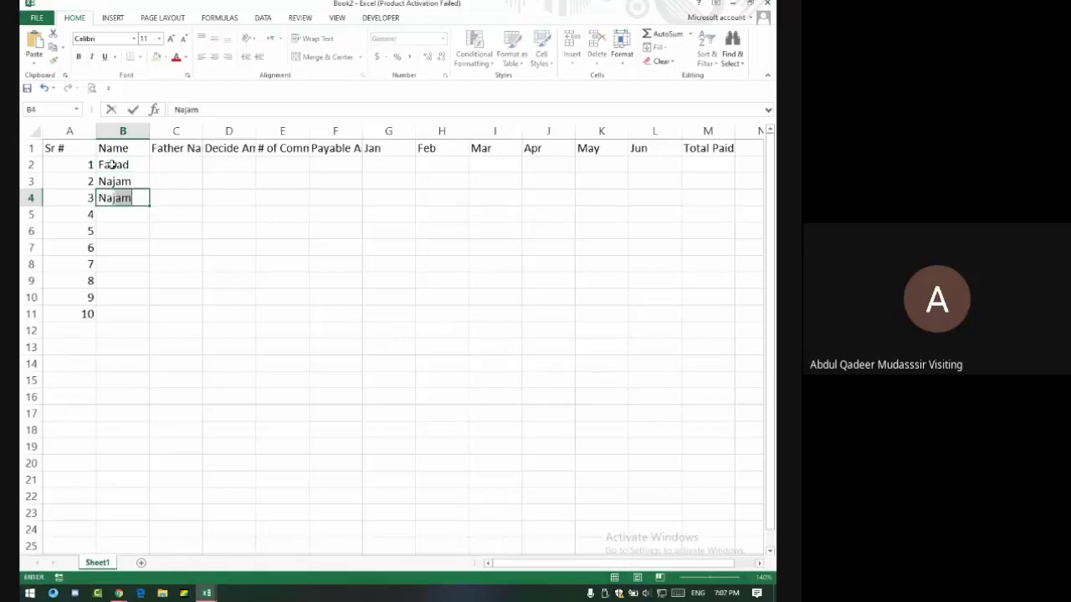
{"action": "type", "text": "b"}
{"action": "key", "text": "Return"}
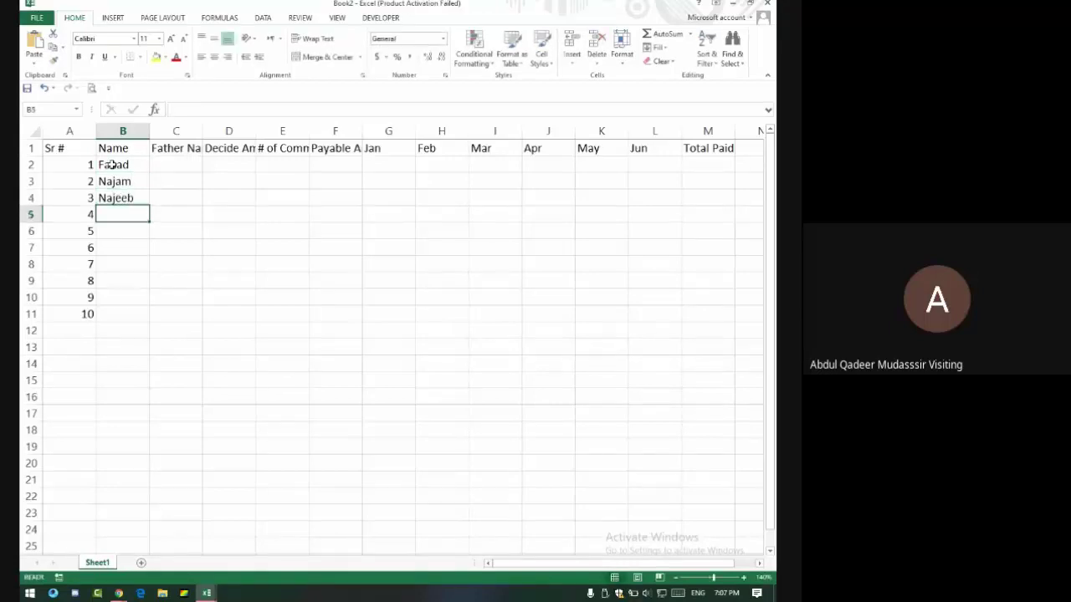
{"action": "type", "text": "Hassan"}
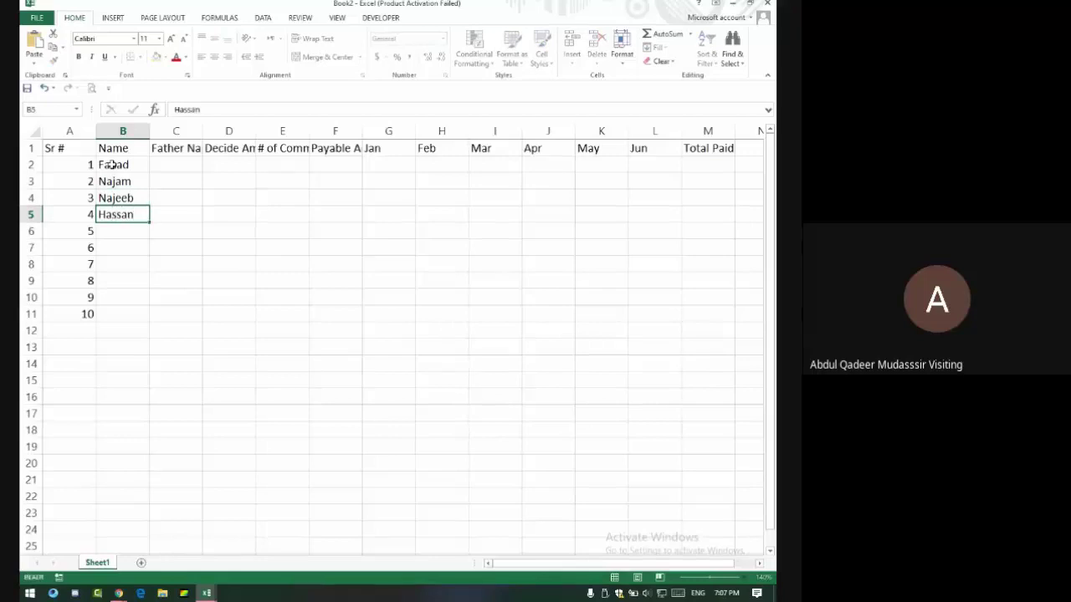
{"action": "key", "text": "Return"}
{"action": "type", "text": "Mohib"}
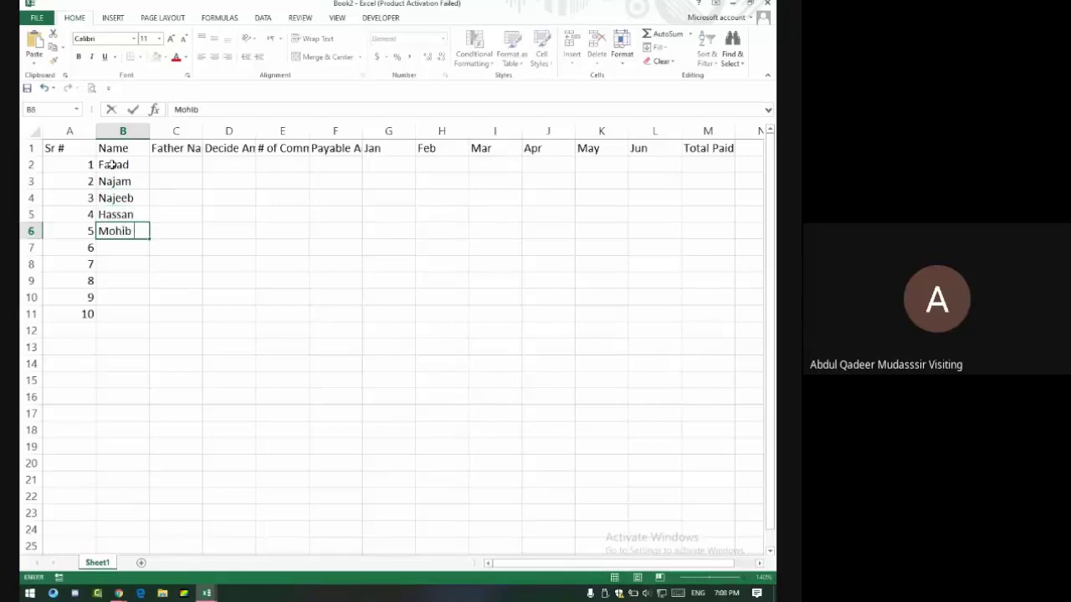
{"action": "key", "text": "Return"}
Add three more names in B7:B9, then repeat the last two down to B11.
{"action": "type", "text": "Ahmad"}
{"action": "key", "text": "Return"}
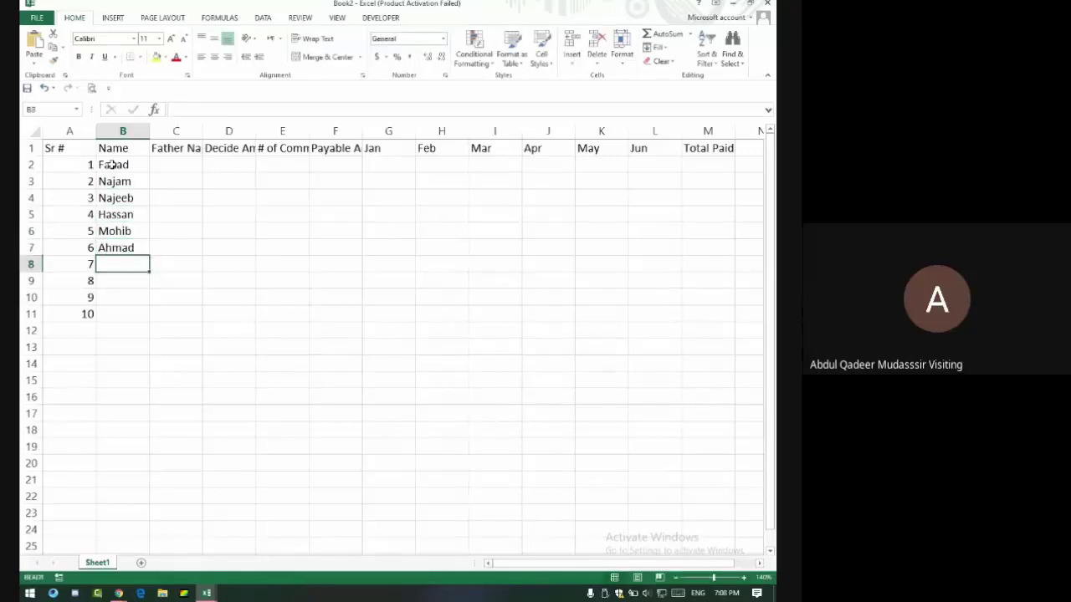
{"action": "type", "text": "Tayyabad"}
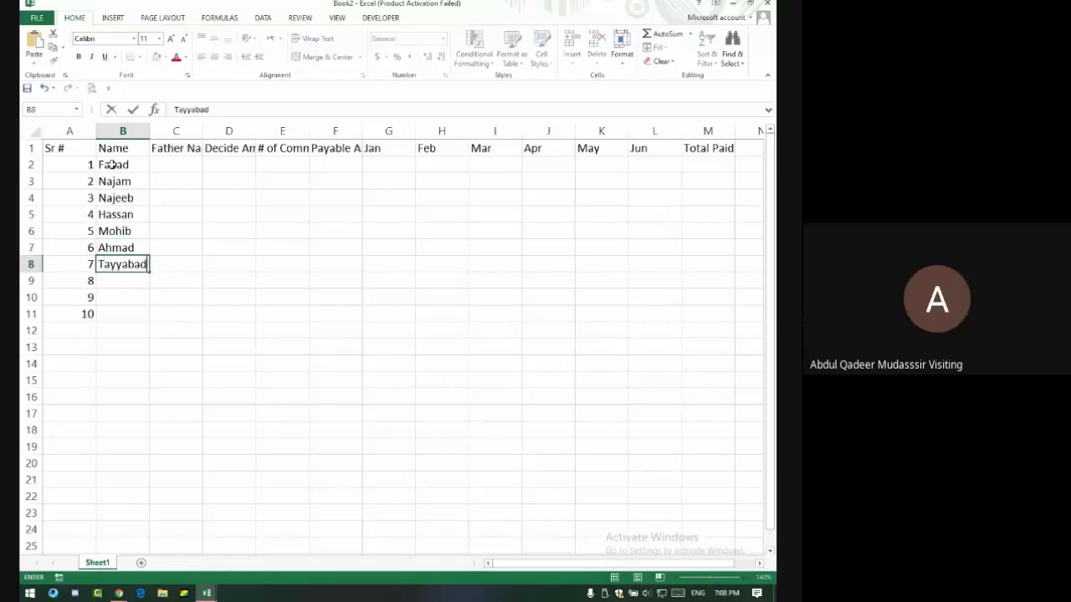
{"action": "key", "text": "BackSpace"}
{"action": "key", "text": "BackSpace"}
{"action": "key", "text": "Return"}
{"action": "type", "text": "Kashan"}
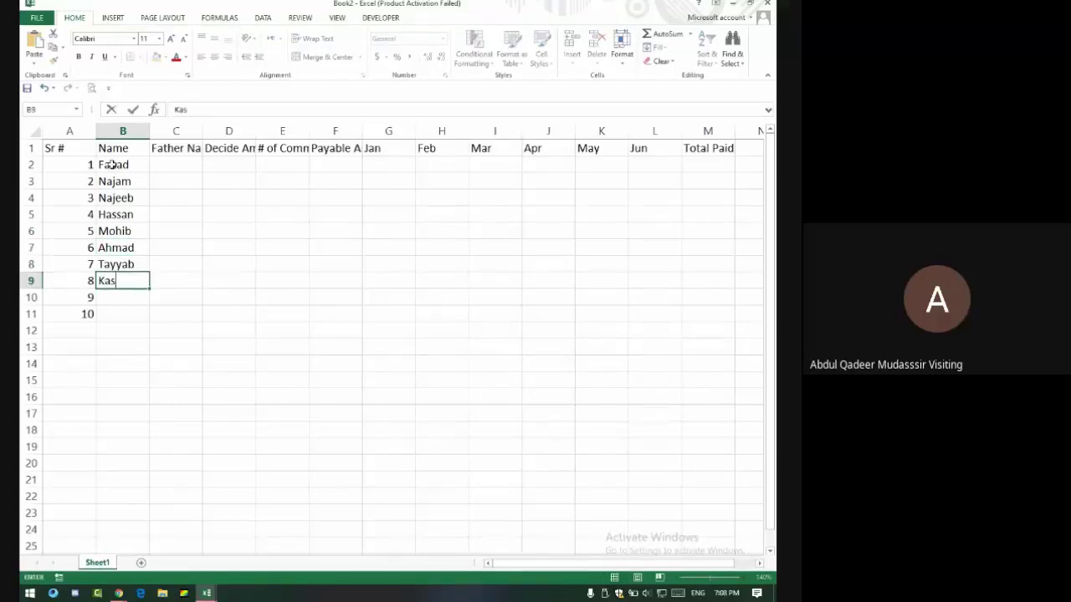
{"action": "key", "text": "Return"}
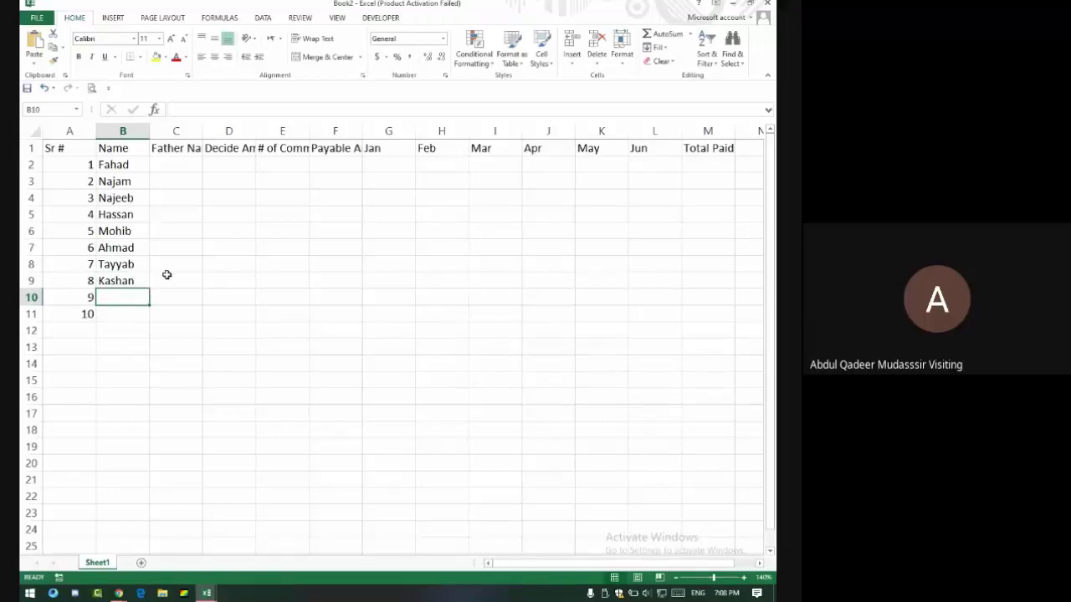
{"action": "type", "text": "Sa"}
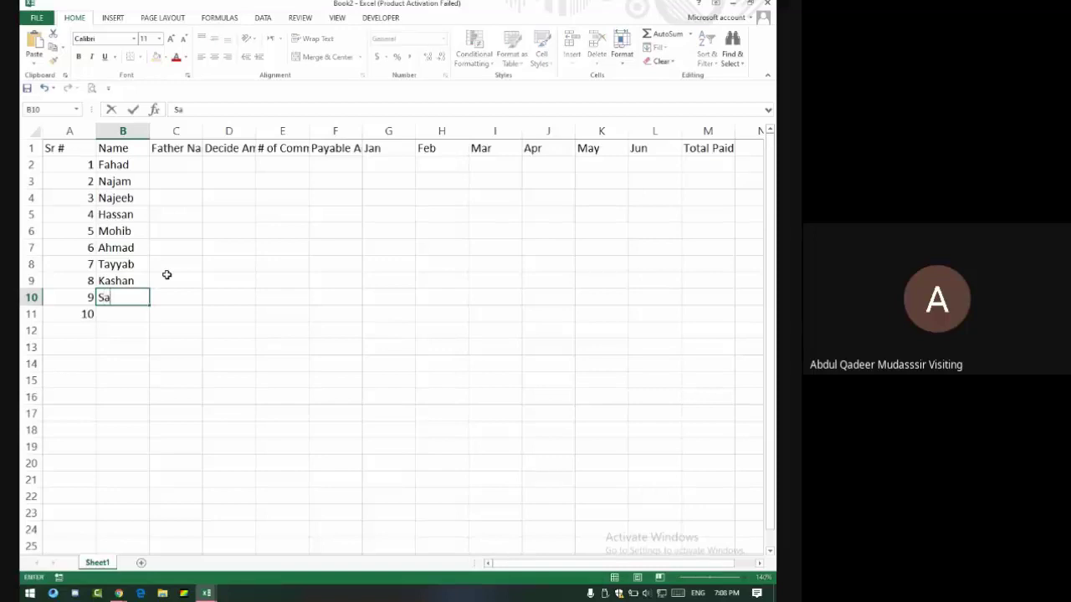
{"action": "key", "text": "BackSpace"}
{"action": "left_click_drag", "start_coordinate": [125, 261], "coordinate": [151, 322]}
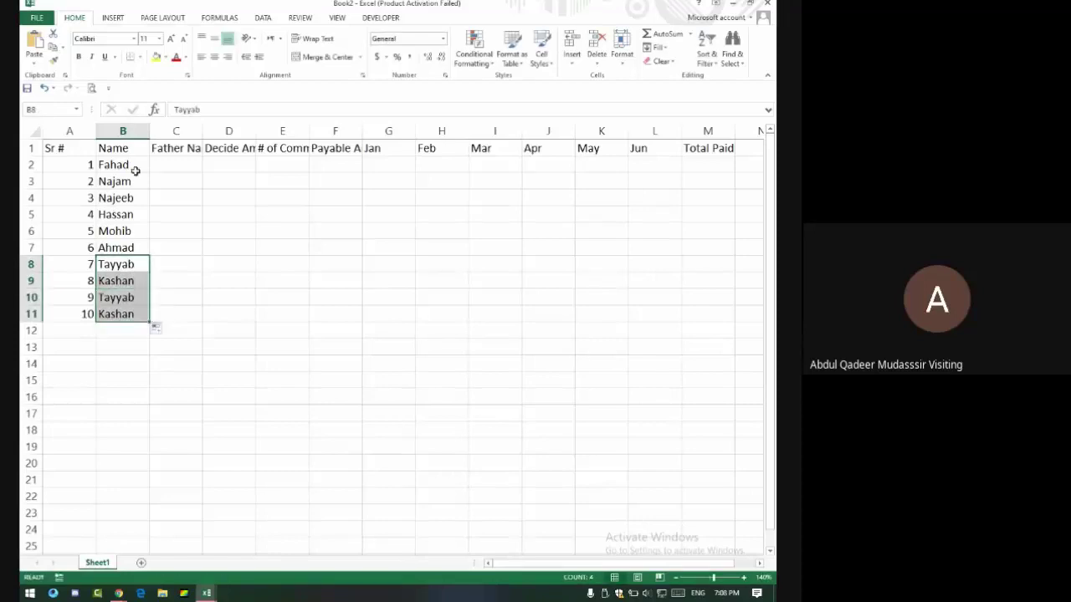
Type the first two father names into C2 and C3.
{"action": "left_click", "coordinate": [169, 170]}
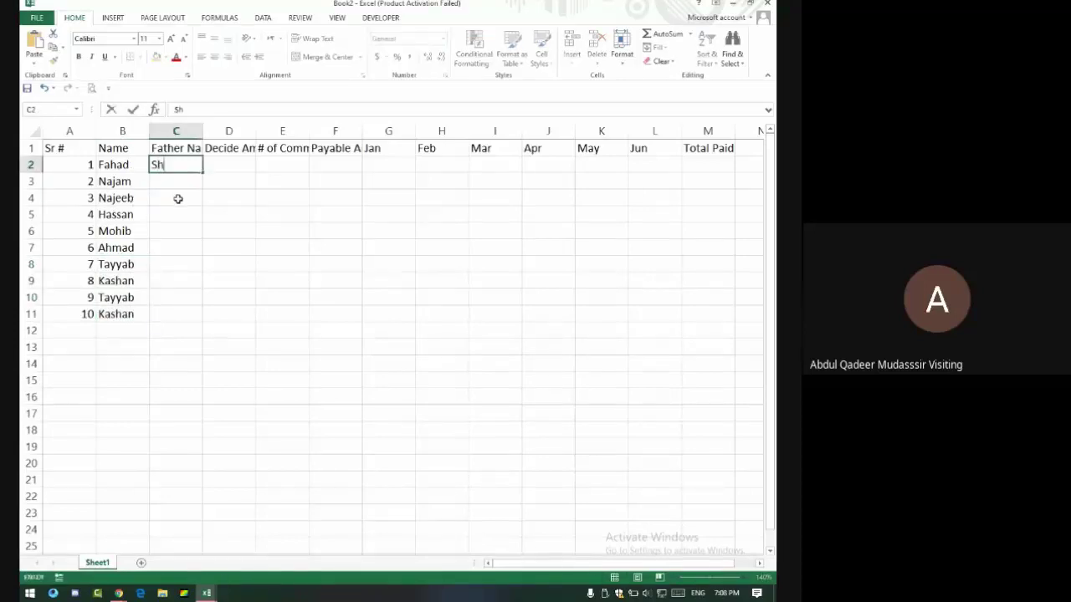
{"action": "key", "text": "BackSpace"}
{"action": "key", "text": "BackSpace"}
{"action": "key", "text": "BackSpace"}
{"action": "key", "text": "Return"}
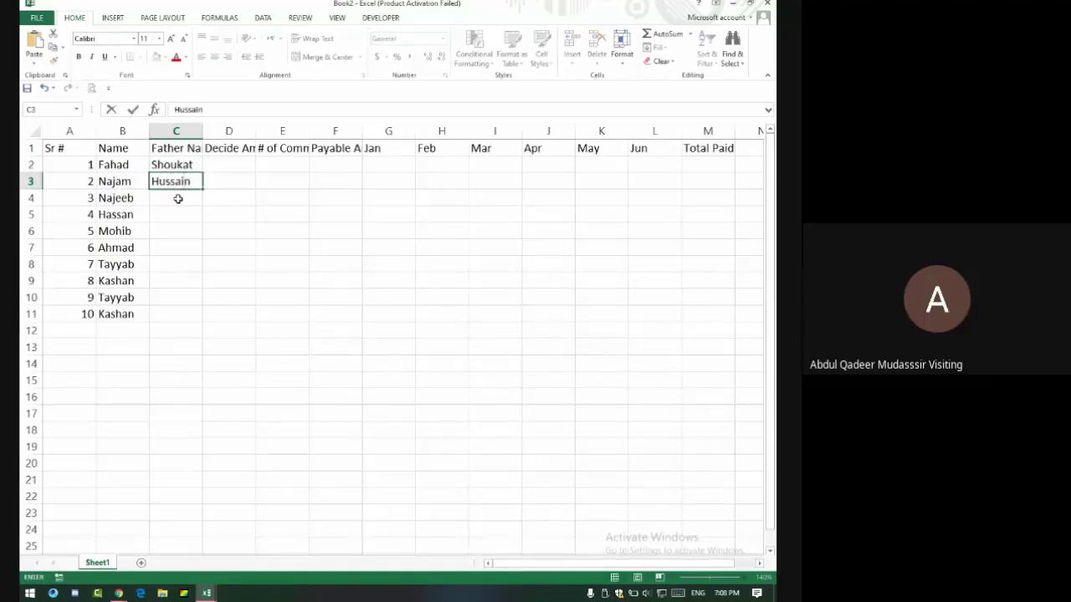
{"action": "key", "text": "Return"}
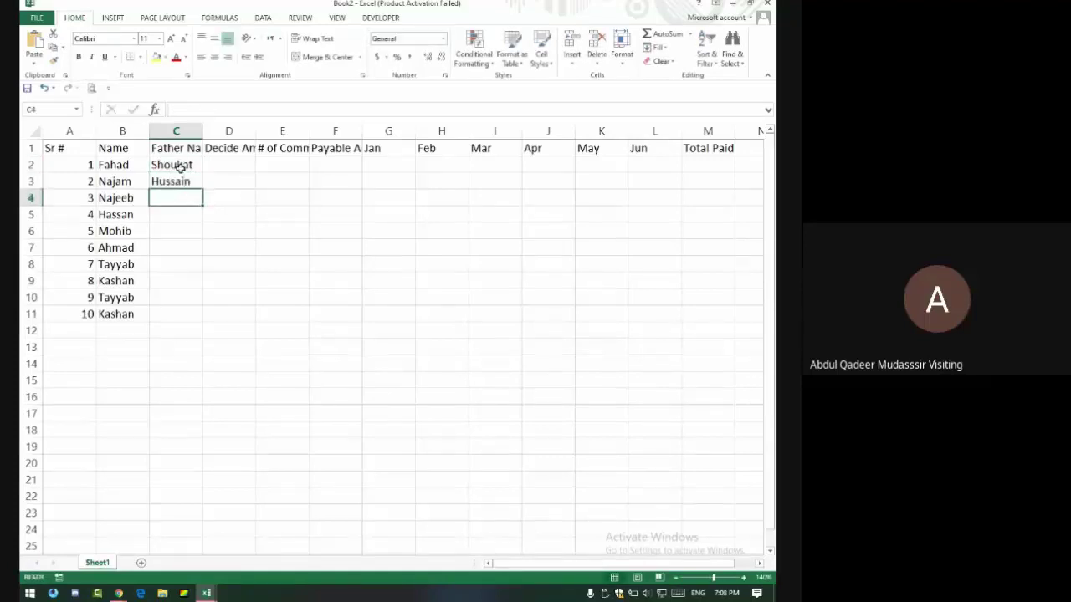
Fill the alternating father names down column C to row 11, redoing the autofill once.
{"action": "left_click_drag", "start_coordinate": [179, 165], "coordinate": [192, 185]}
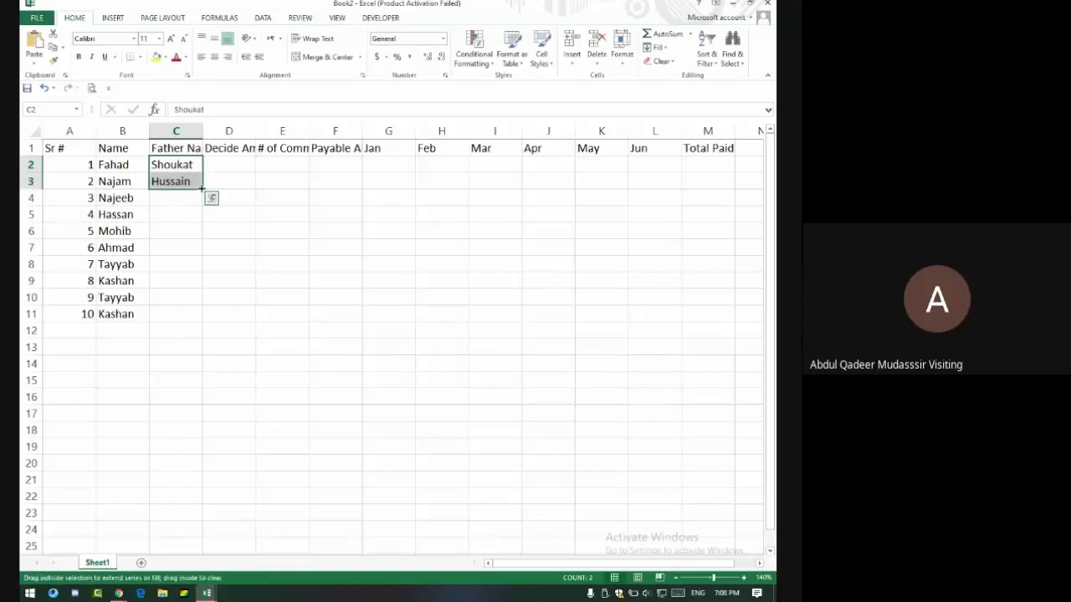
{"action": "double_click", "coordinate": [202, 189]}
{"action": "key", "text": "ctrl+z"}
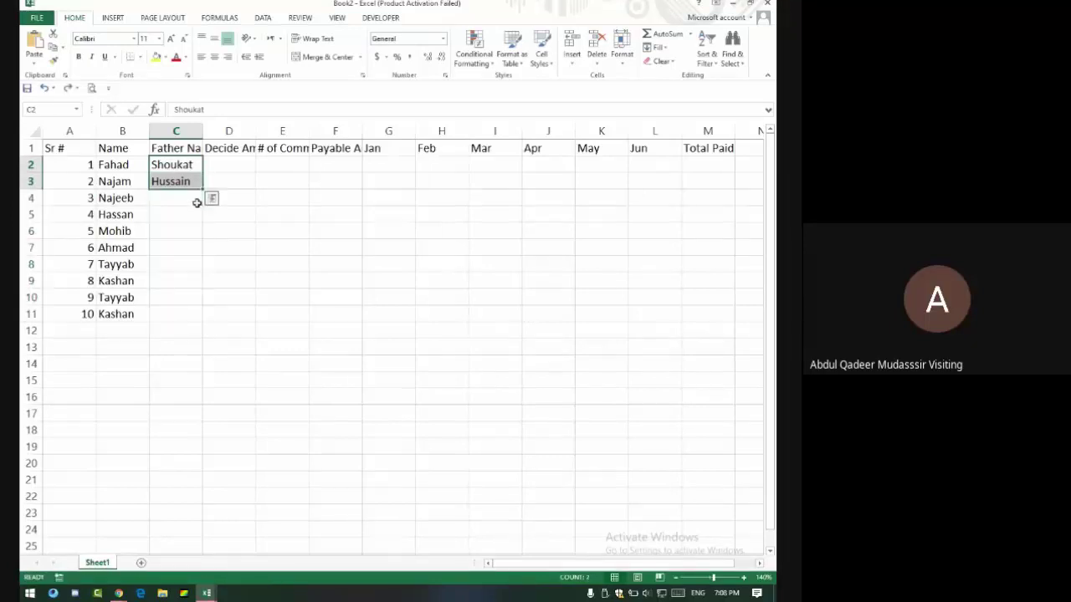
{"action": "mouse_move", "coordinate": [203, 190]}
{"action": "left_mouse_down"}
{"action": "mouse_move", "coordinate": [211, 314]}
{"action": "mouse_move", "coordinate": [216, 186]}
{"action": "left_mouse_up"}
{"action": "double_click", "coordinate": [202, 190]}
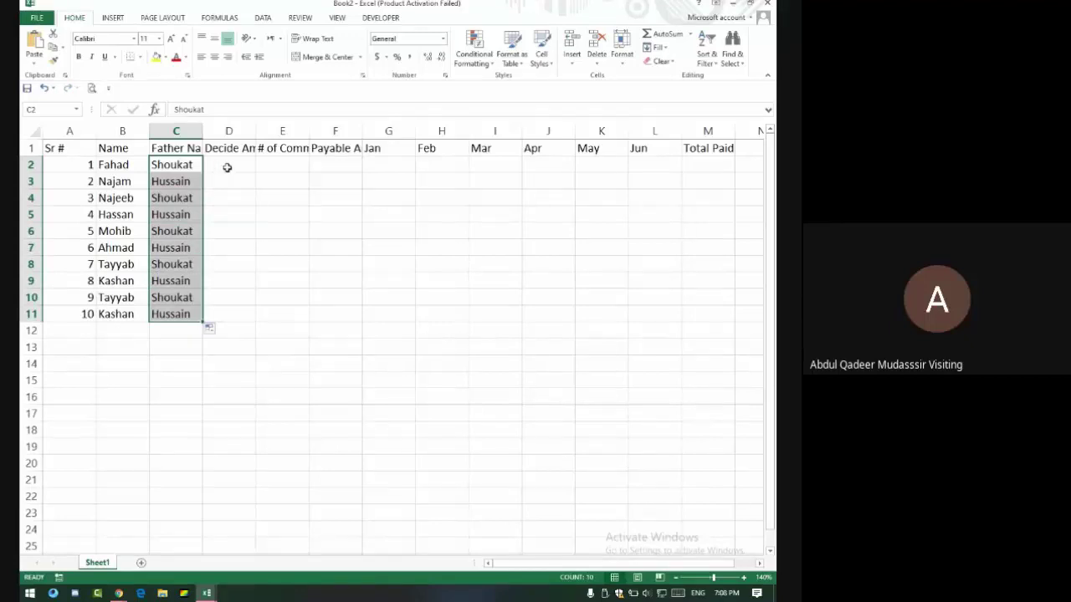
Autofit column D to its Decide Amount header and enter 2000 in D2.
{"action": "left_click", "coordinate": [221, 166]}
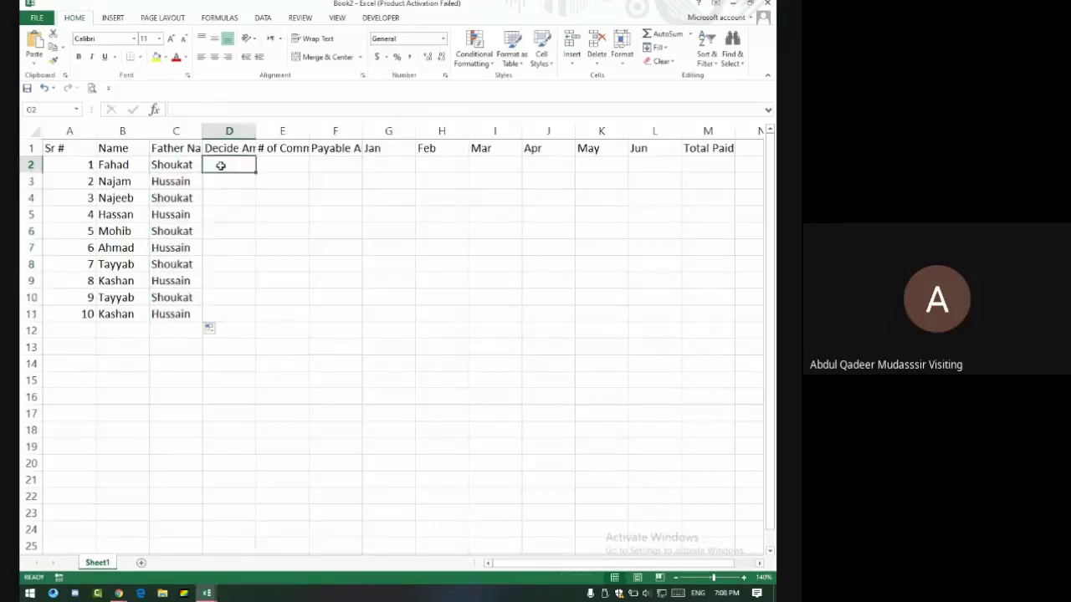
{"action": "double_click", "coordinate": [254, 131]}
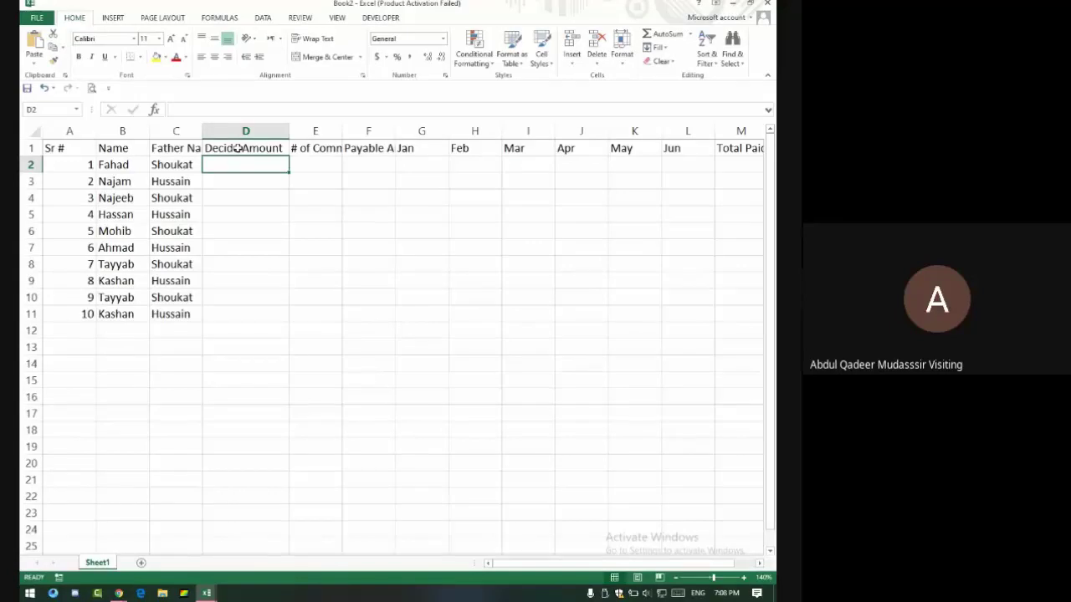
{"action": "type", "text": "2000"}
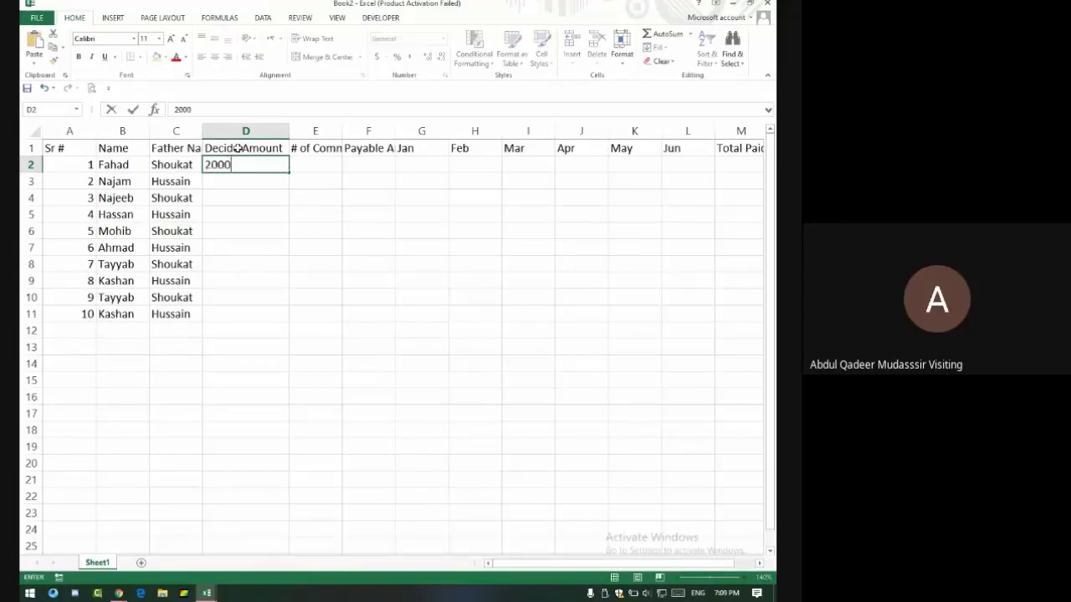
{"action": "key", "text": "Return"}
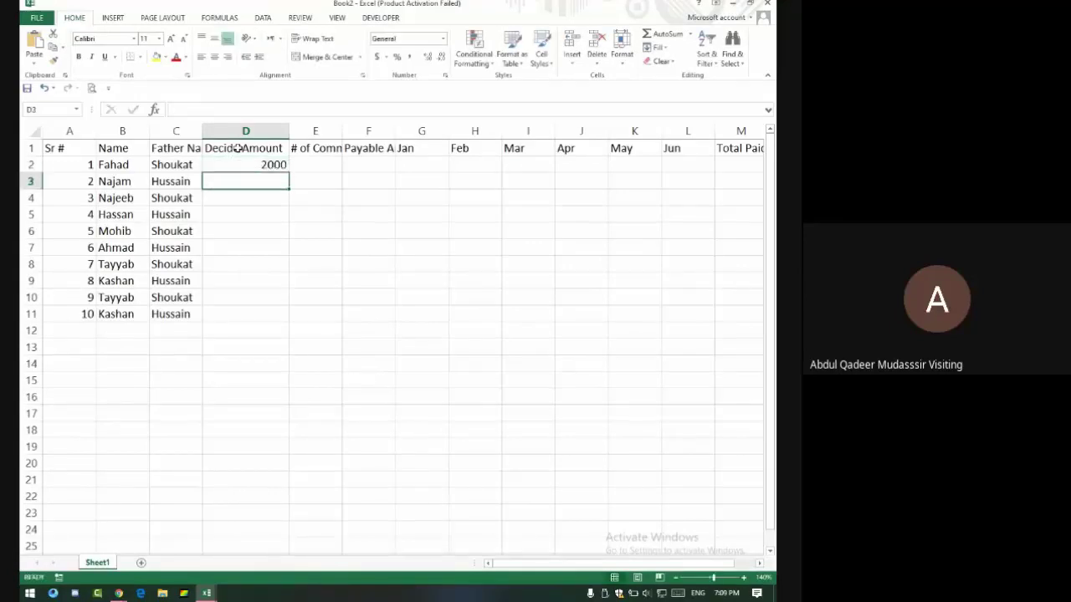
Autofit column E and enter counts 2, 1, 3, 1, 1, 2, 0.5, 2, 0.5, 1 in E2:E11.
{"action": "left_click", "coordinate": [335, 164]}
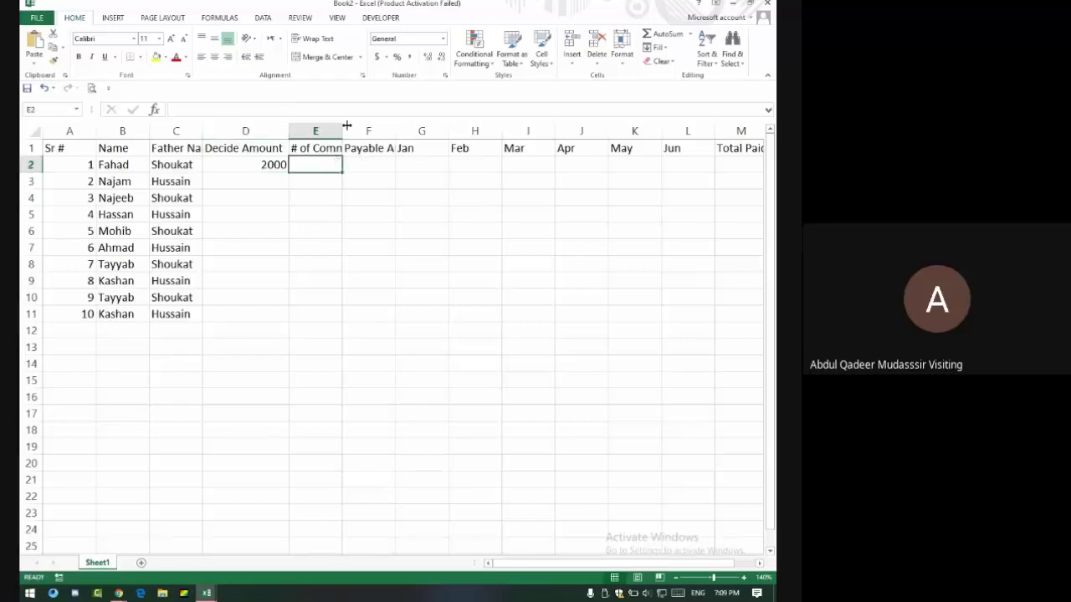
{"action": "double_click", "coordinate": [344, 130]}
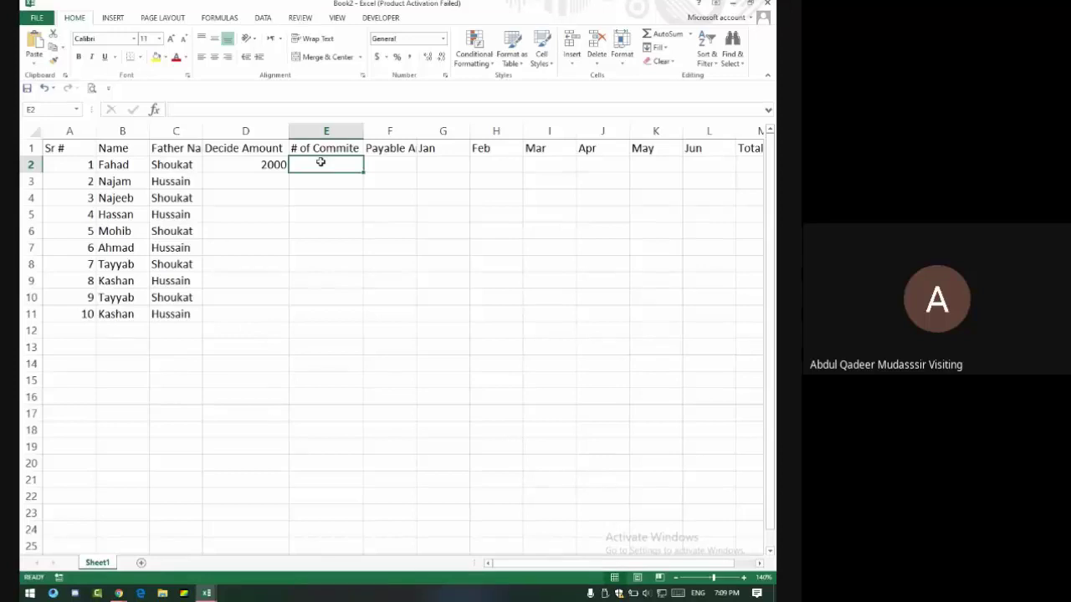
{"action": "type", "text": "2"}
{"action": "key", "text": "Return"}
{"action": "type", "text": "1"}
{"action": "key", "text": "Return"}
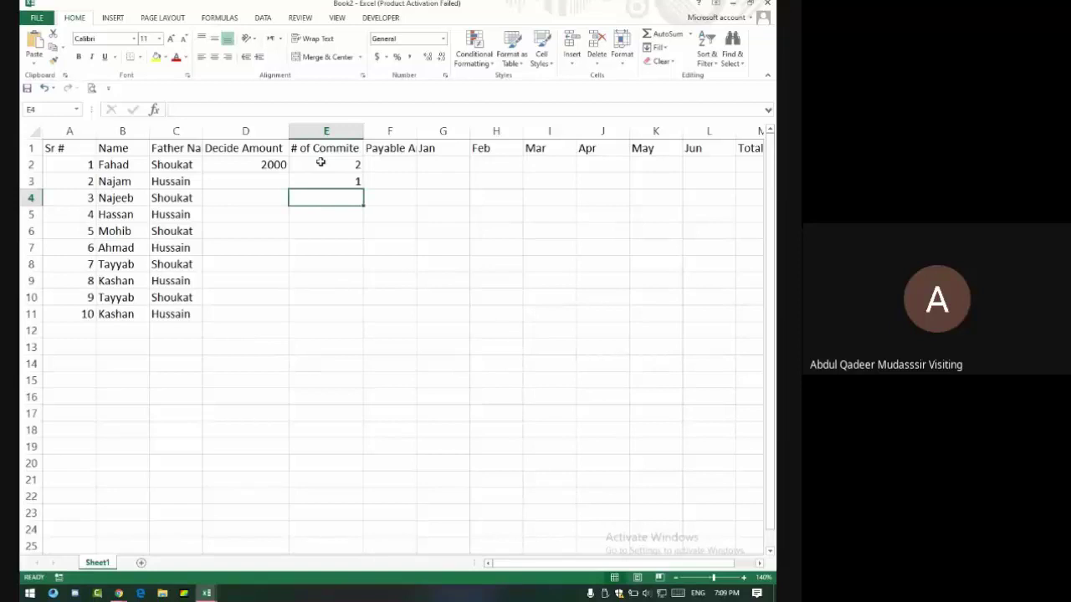
{"action": "type", "text": "3"}
{"action": "key", "text": "Return"}
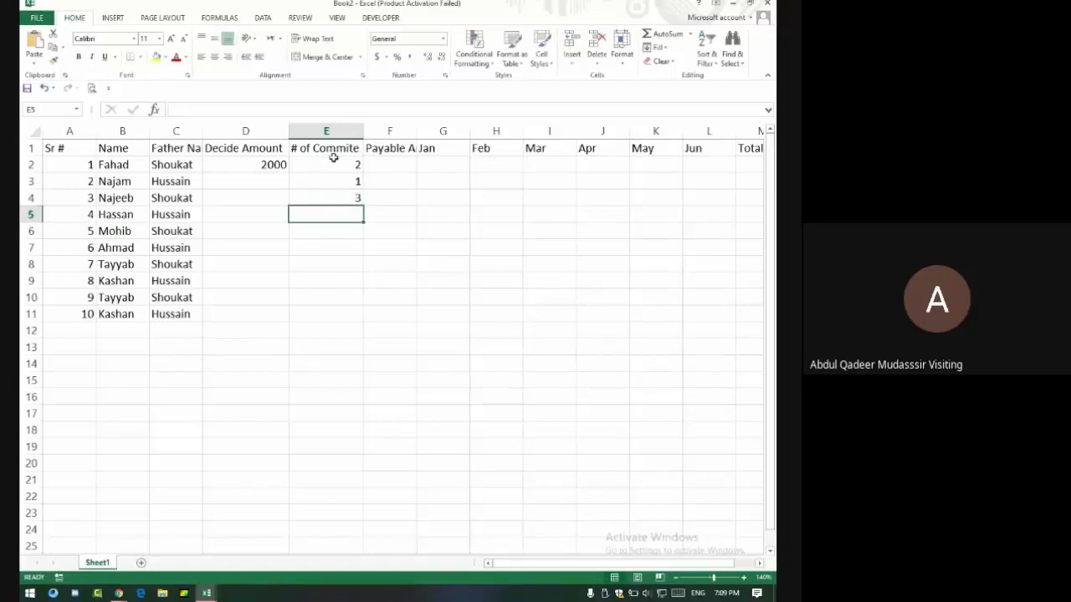
{"action": "type", "text": "1"}
{"action": "key", "text": "Return"}
{"action": "type", "text": "1"}
{"action": "key", "text": "Return"}
{"action": "type", "text": "2"}
{"action": "key", "text": "Return"}
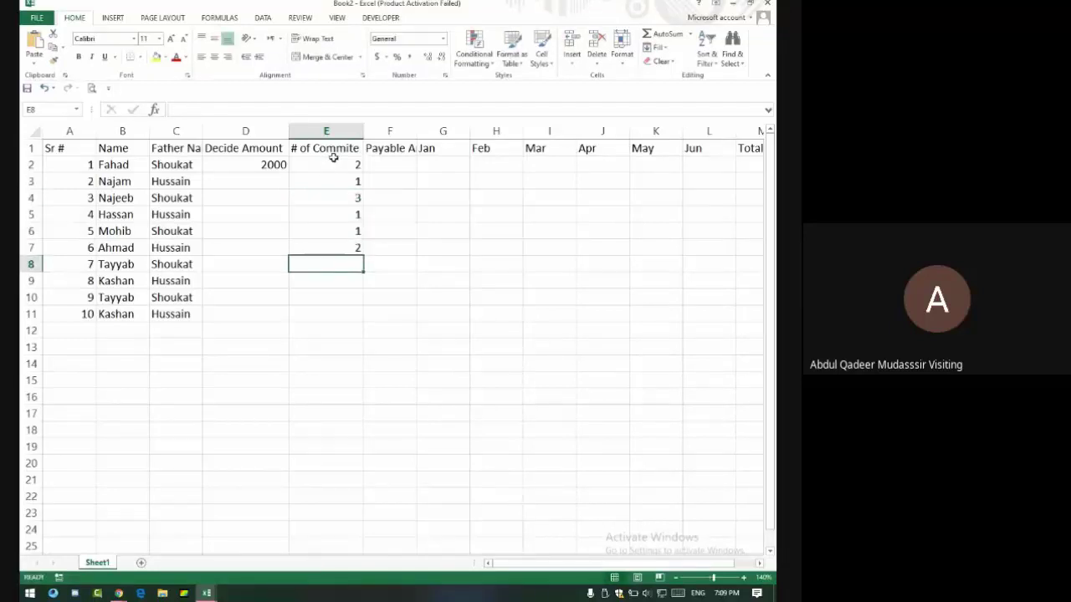
{"action": "type", "text": "0.5"}
{"action": "key", "text": "Return"}
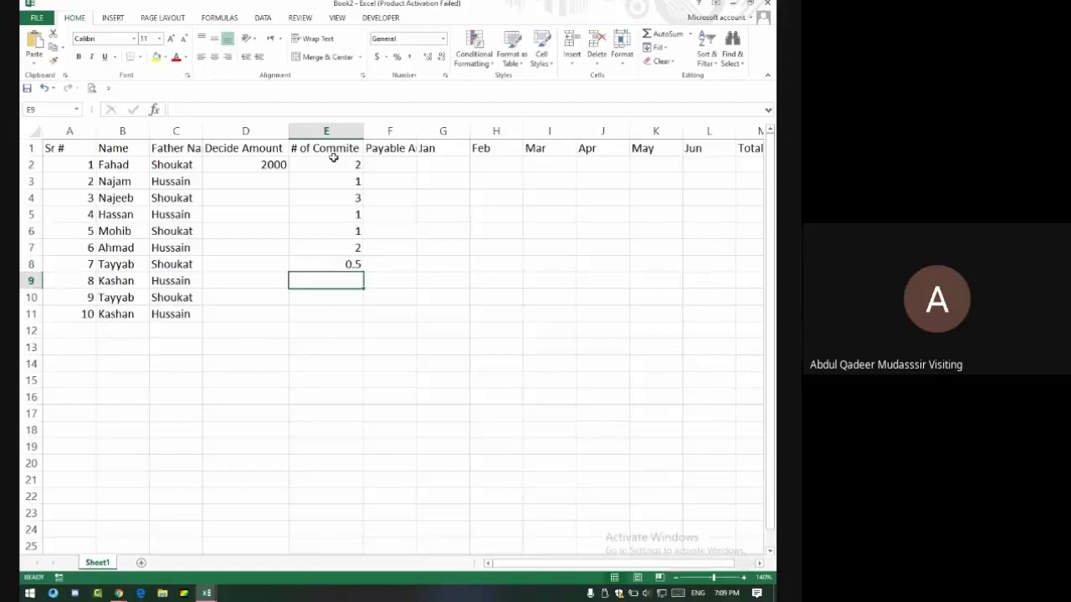
{"action": "type", "text": "2"}
{"action": "key", "text": "Return"}
{"action": "type", "text": "0.5"}
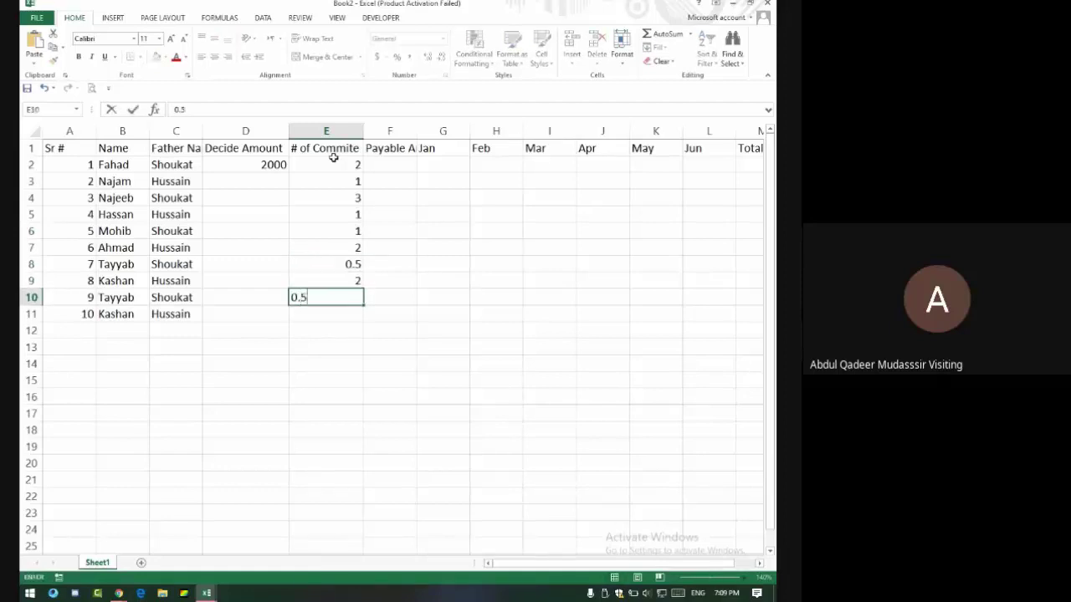
{"action": "key", "text": "Return"}
{"action": "type", "text": "1"}
{"action": "key", "text": "Return"}
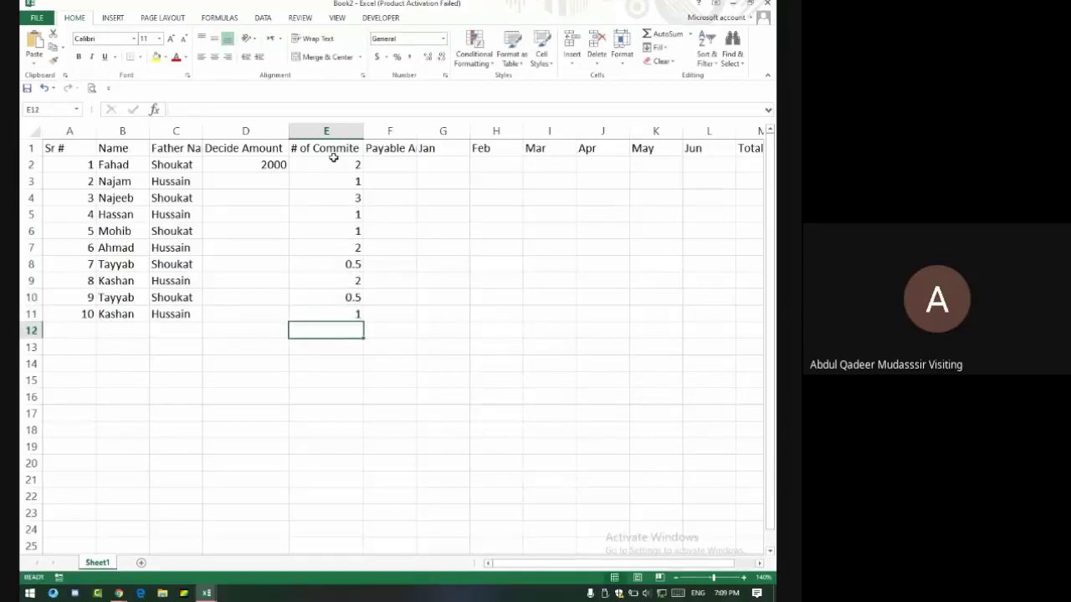
{"action": "left_click", "coordinate": [387, 166]}
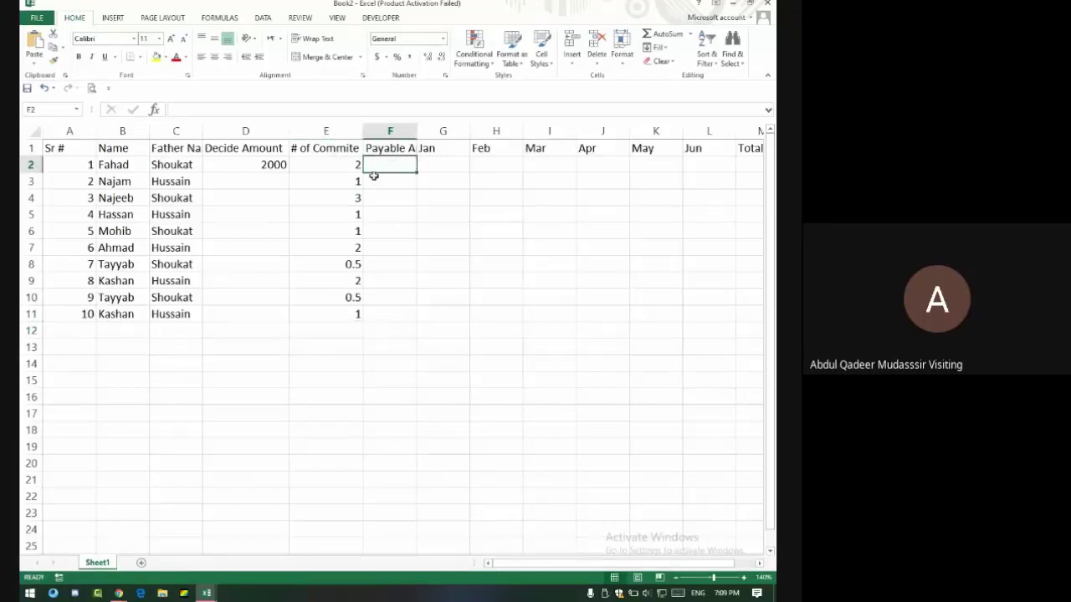
Enter the Payable Amount formula =D2*E2 in F2 and recheck it.
{"action": "type", "text": "="}
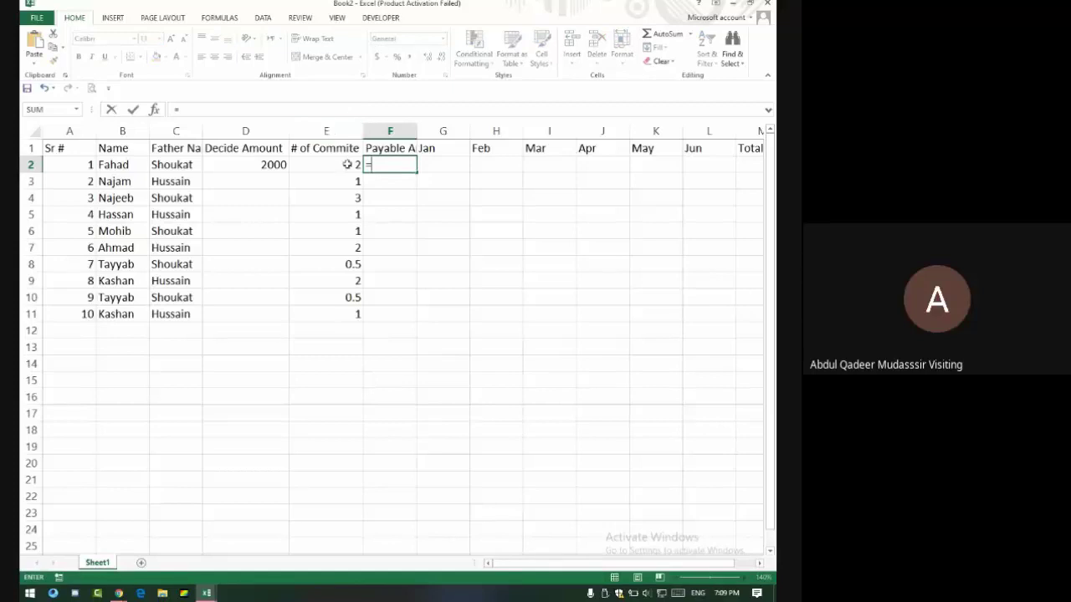
{"action": "left_click", "coordinate": [258, 167]}
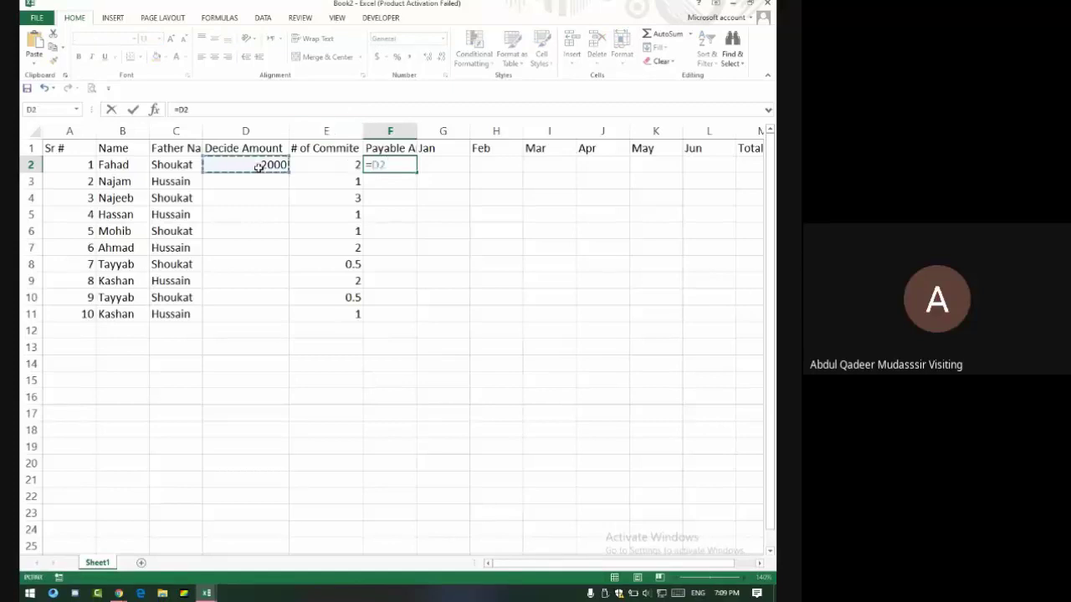
{"action": "type", "text": "*"}
{"action": "left_click", "coordinate": [404, 170]}
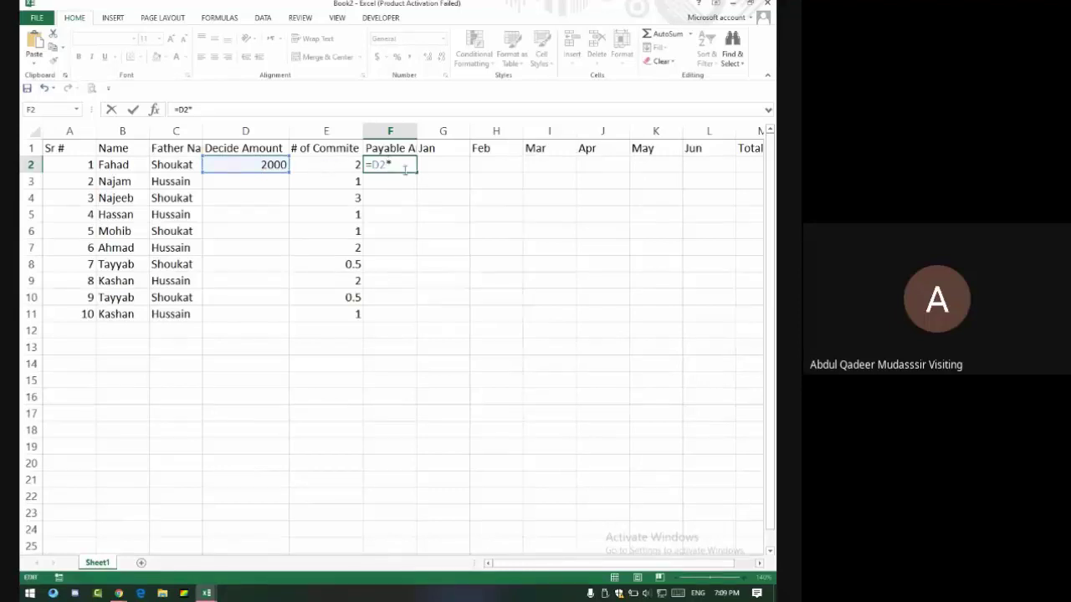
{"action": "left_click", "coordinate": [337, 165]}
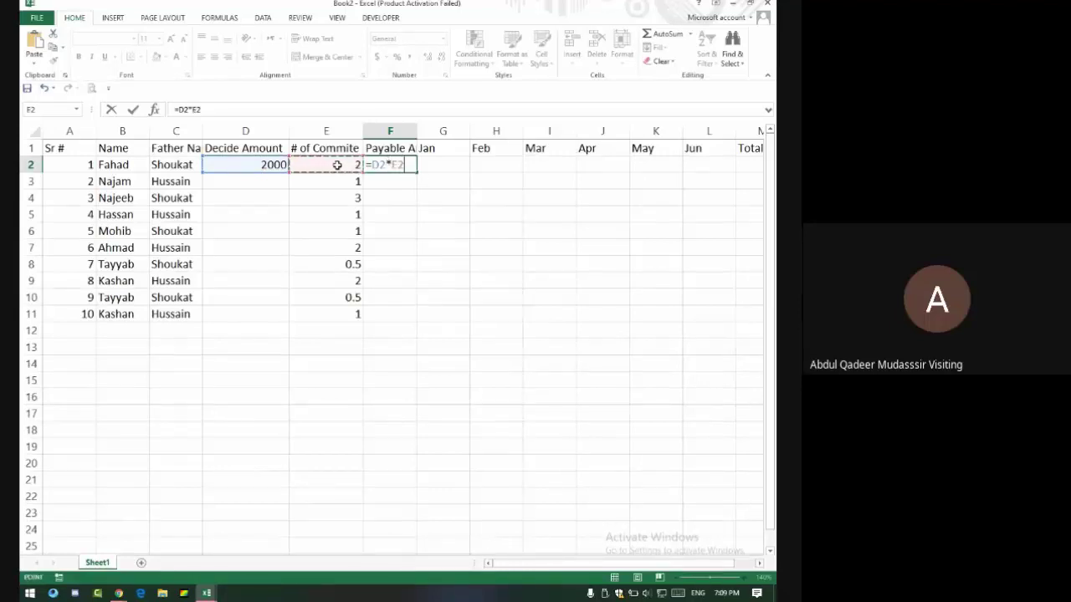
{"action": "key", "text": "Return"}
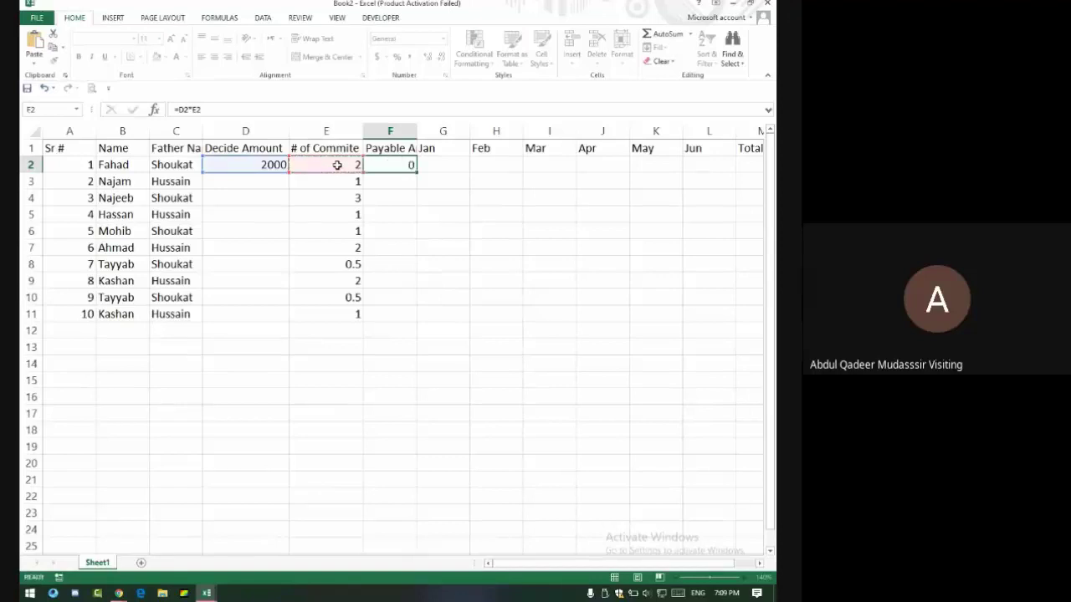
{"action": "left_click", "coordinate": [404, 164]}
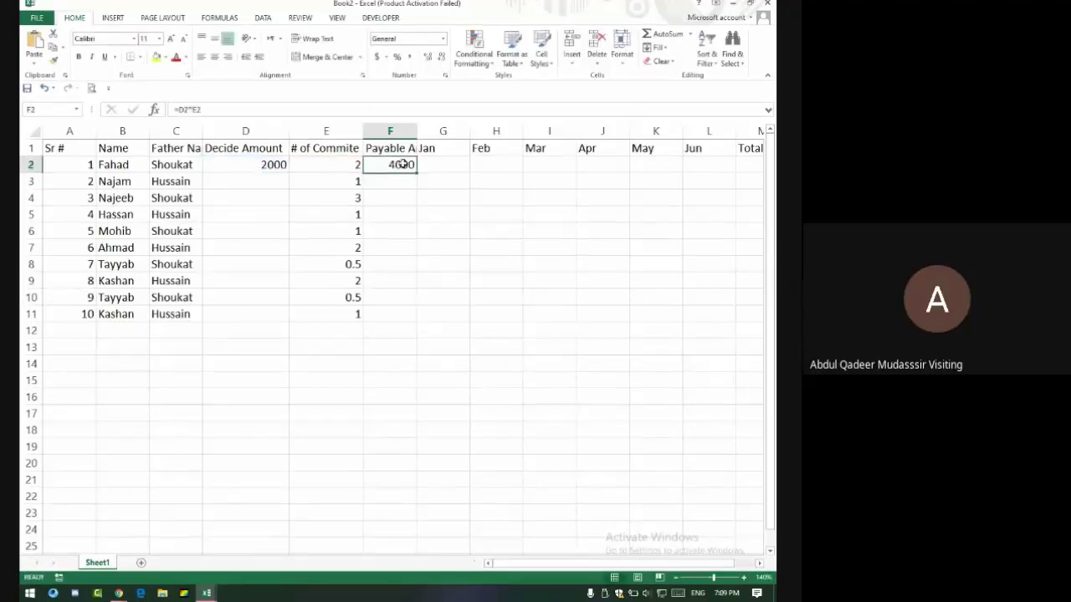
{"action": "left_click", "coordinate": [216, 109]}
{"action": "left_click_drag", "start_coordinate": [216, 109], "coordinate": [173, 109]}
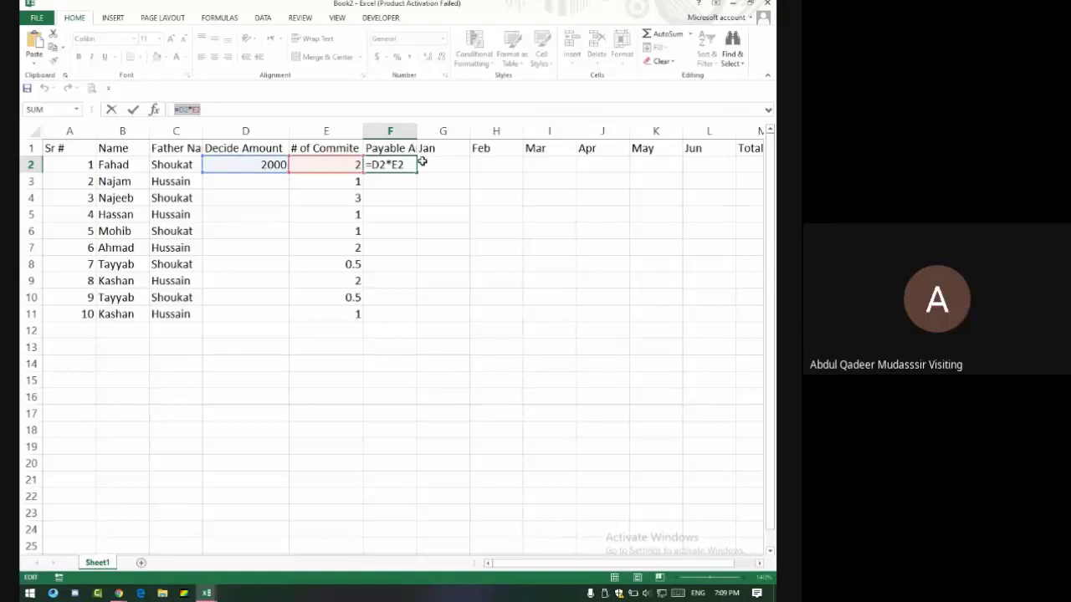
{"action": "key", "text": "Return"}
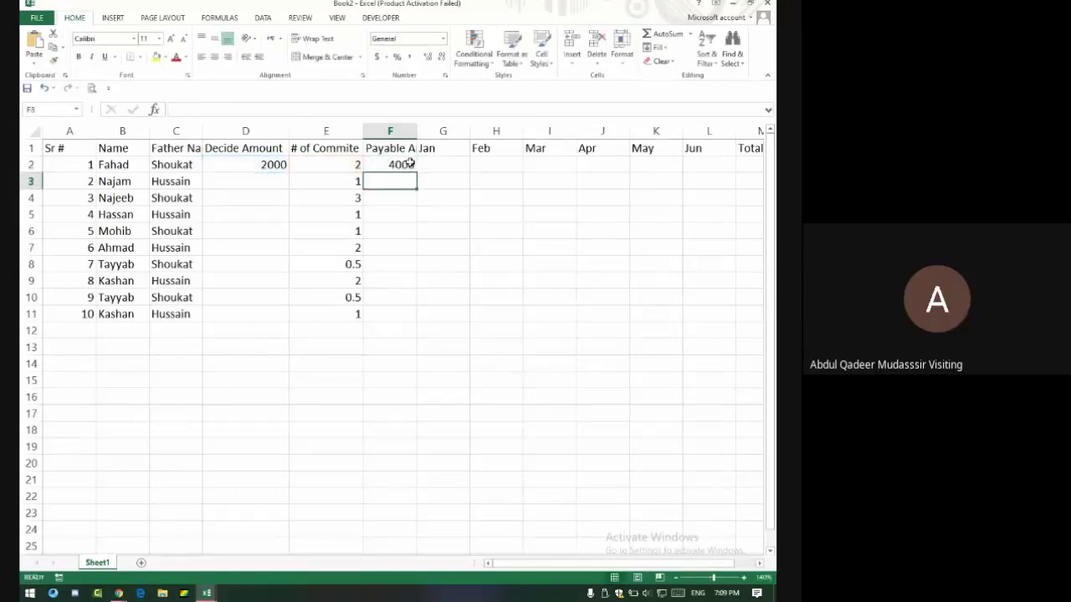
Copy the payable formula down to F11 and inspect F3's references.
{"action": "left_click", "coordinate": [411, 161]}
{"action": "double_click", "coordinate": [416, 171]}
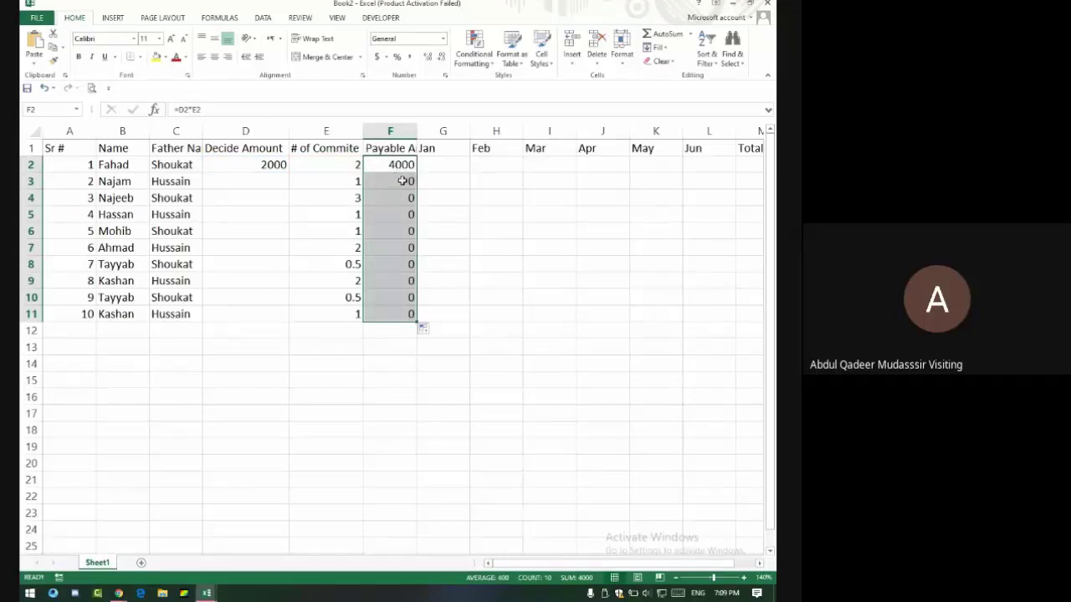
{"action": "left_click_drag", "start_coordinate": [403, 181], "coordinate": [395, 310]}
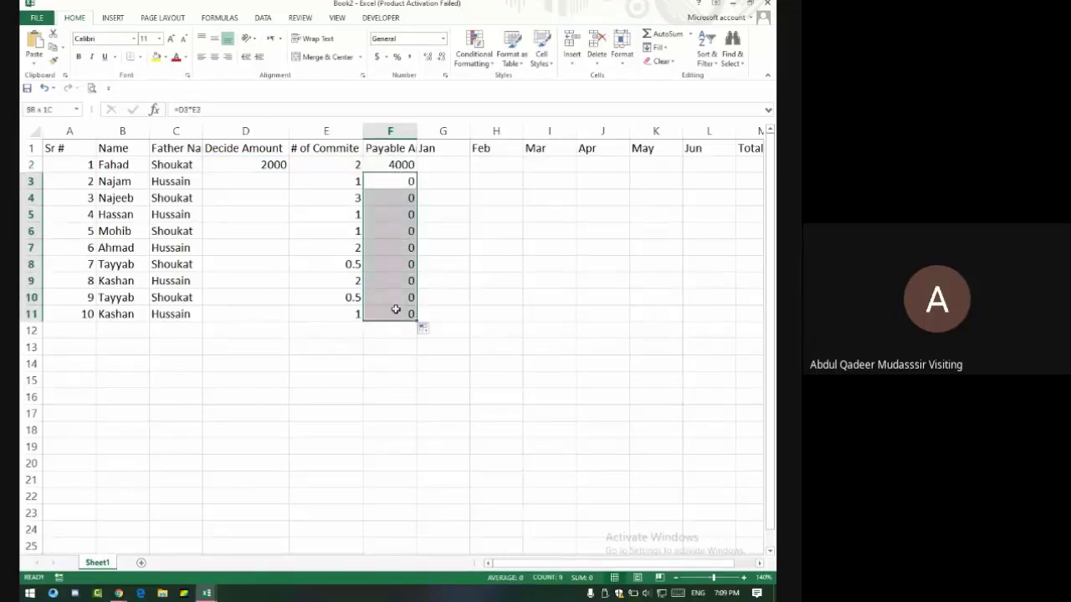
{"action": "double_click", "coordinate": [399, 180]}
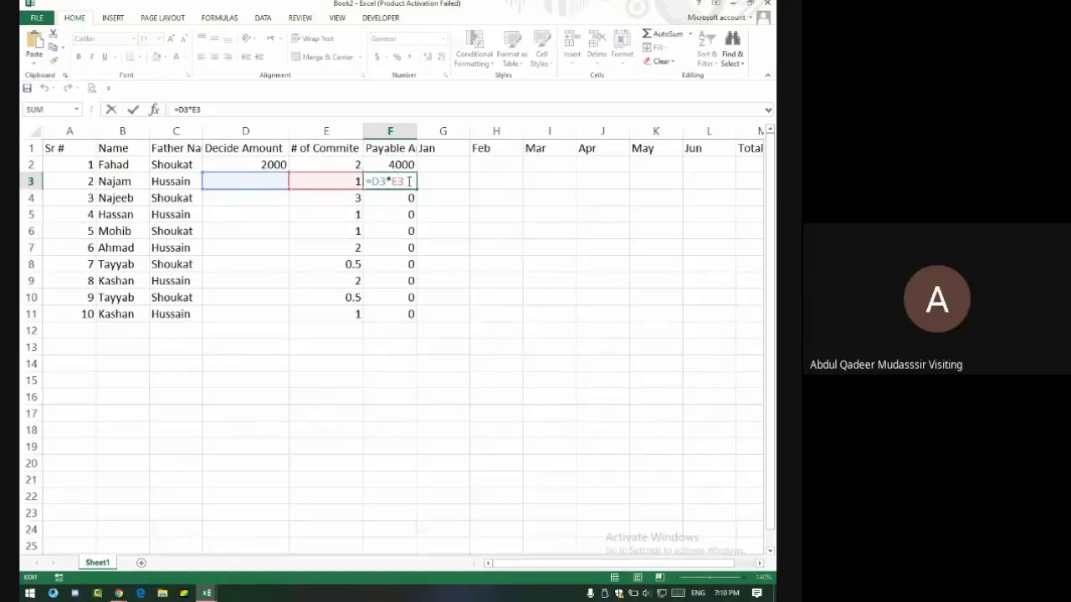
{"action": "key", "text": "Return"}
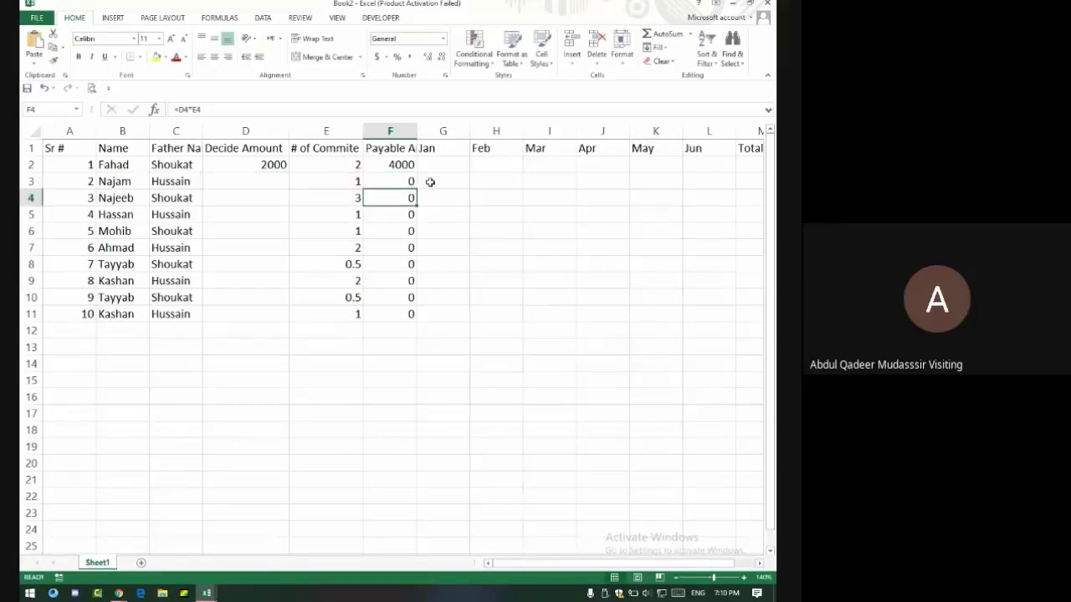
Fill 2000 down the Decide Amount column to row 11 and review F2:F11.
{"action": "left_click", "coordinate": [282, 167]}
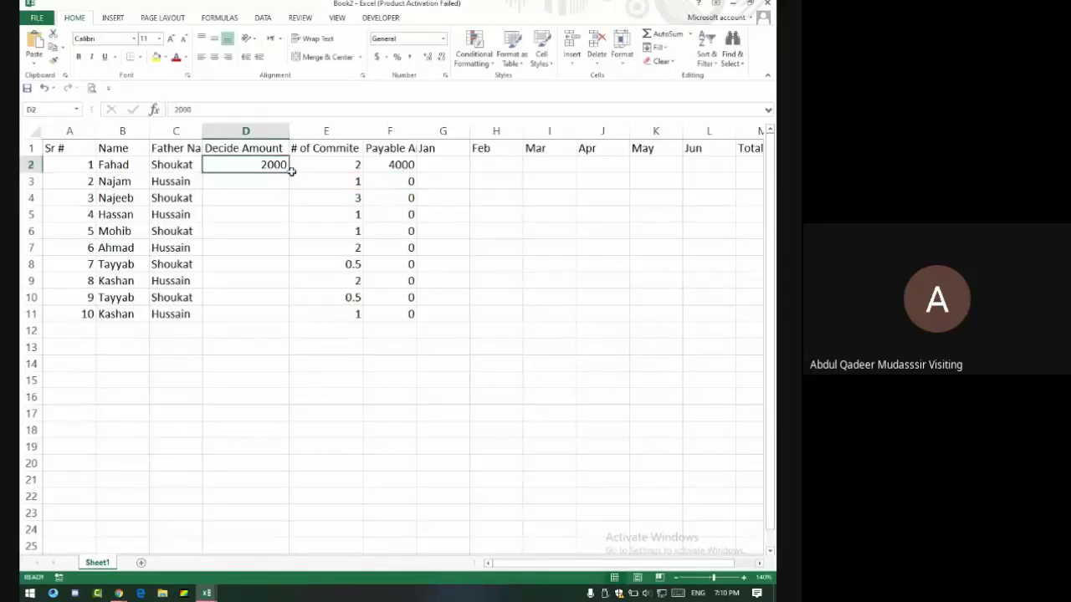
{"action": "double_click", "coordinate": [286, 172]}
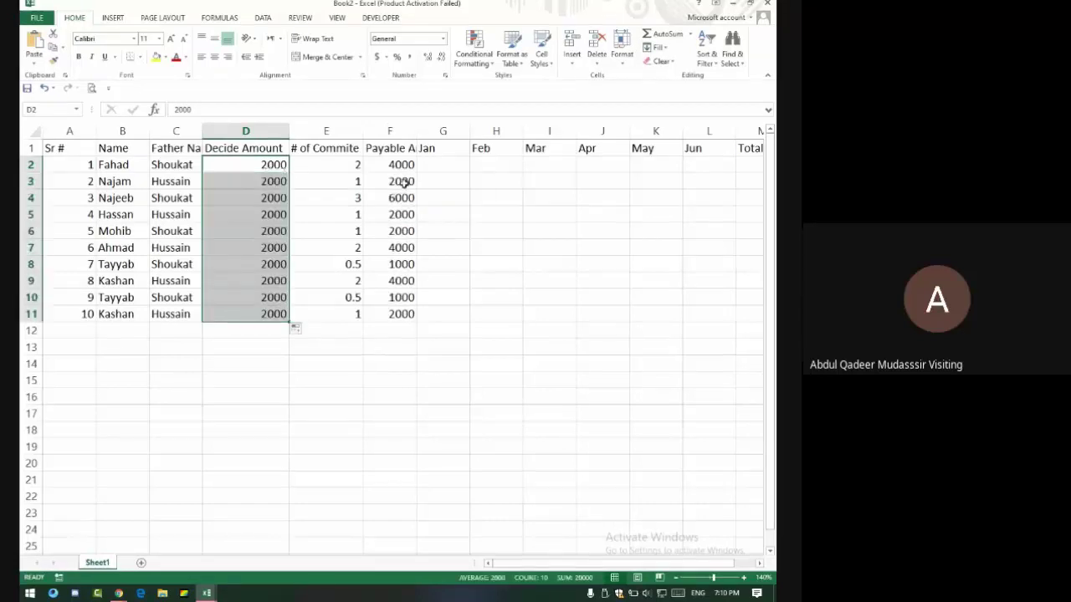
{"action": "left_click_drag", "start_coordinate": [402, 165], "coordinate": [386, 309]}
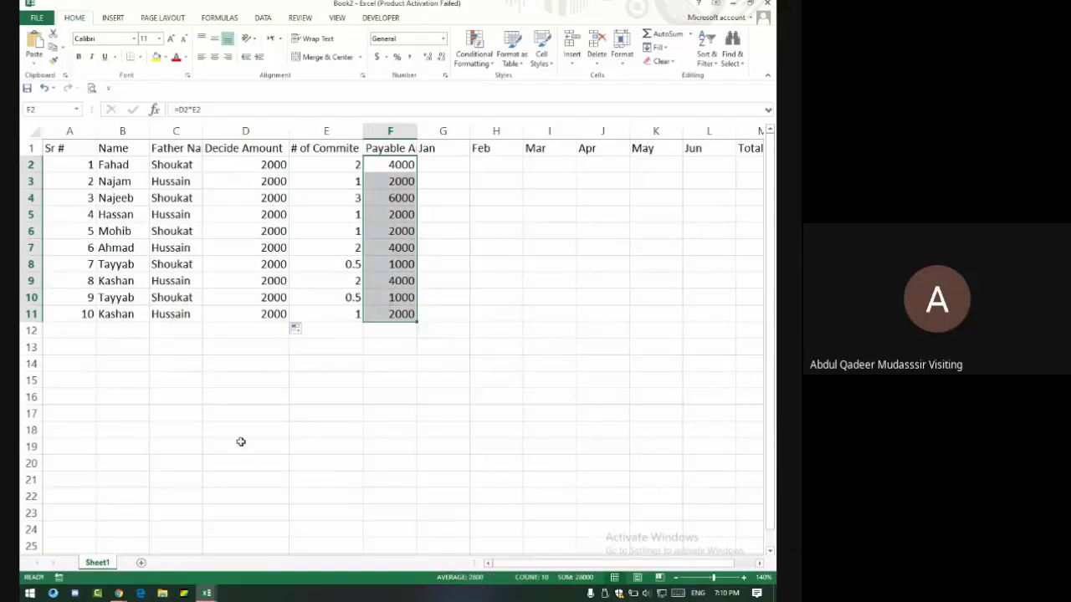
{"action": "key", "text": "alt+Tab"}
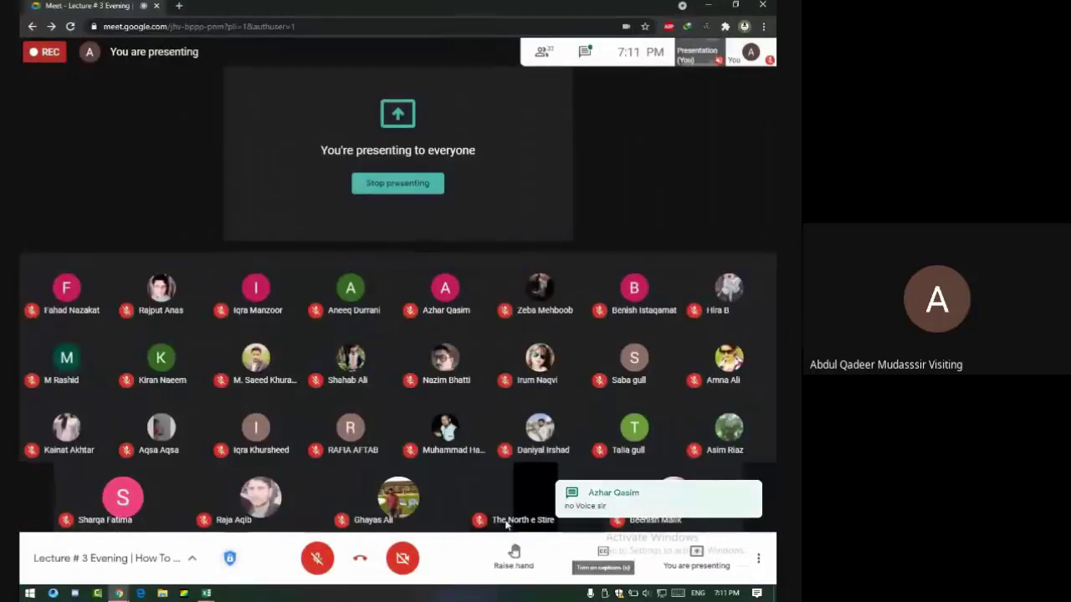
Unmute the Google Meet microphone, then go back to the Excel committee workbook.
{"action": "left_click", "coordinate": [317, 558]}
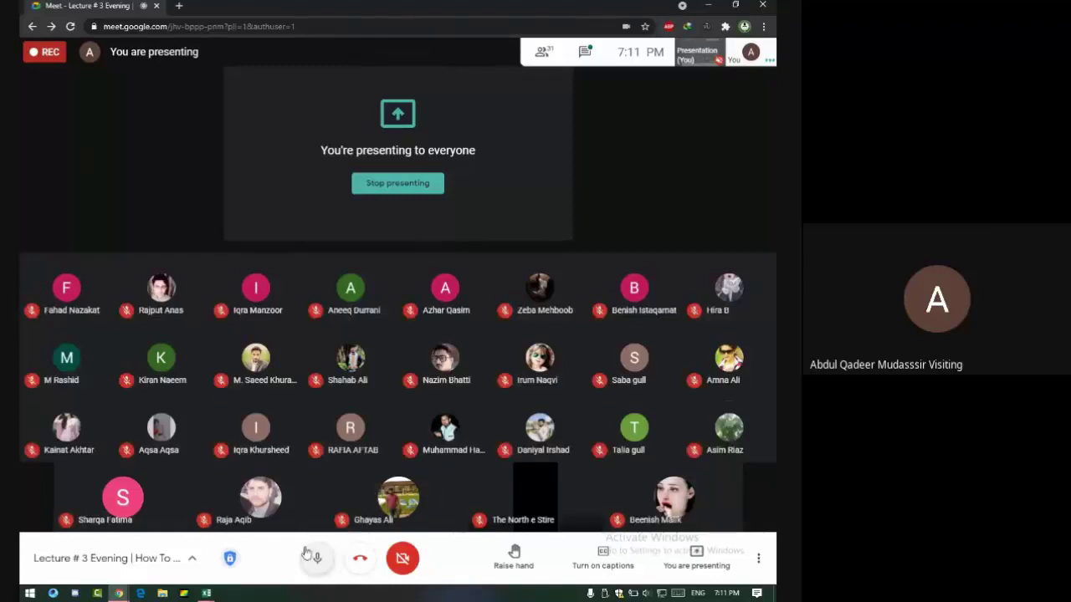
{"action": "key", "text": "alt+Tab"}
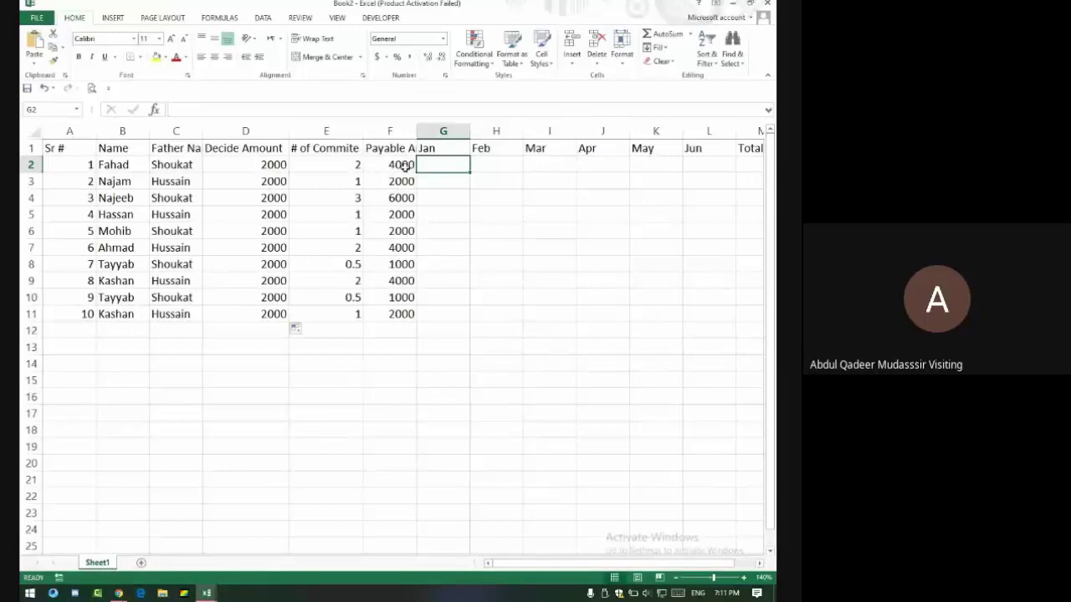
{"action": "left_click", "coordinate": [401, 313]}
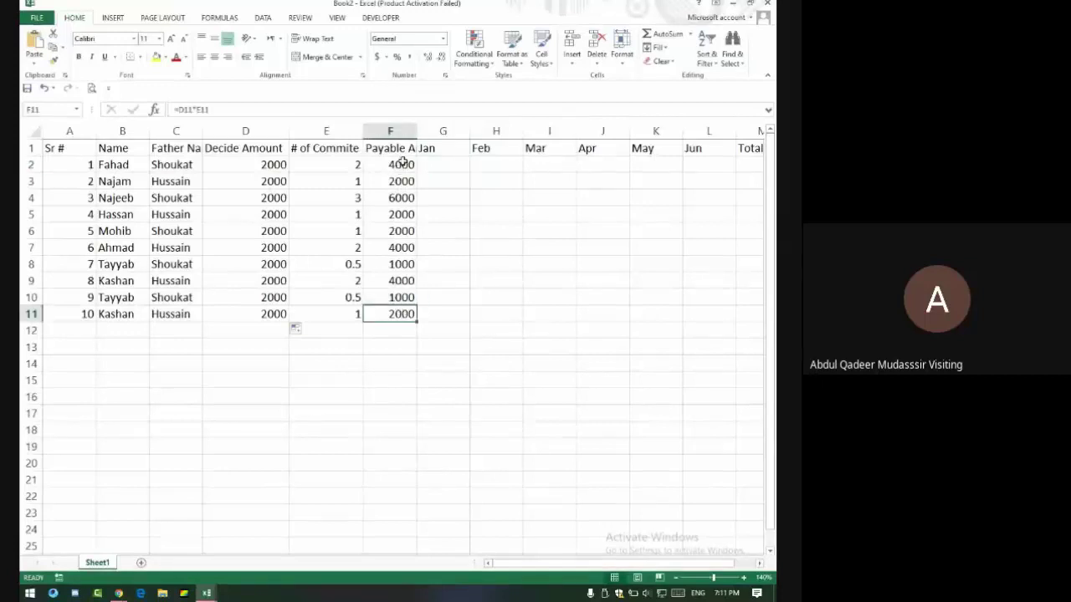
{"action": "left_click_drag", "start_coordinate": [398, 165], "coordinate": [401, 314]}
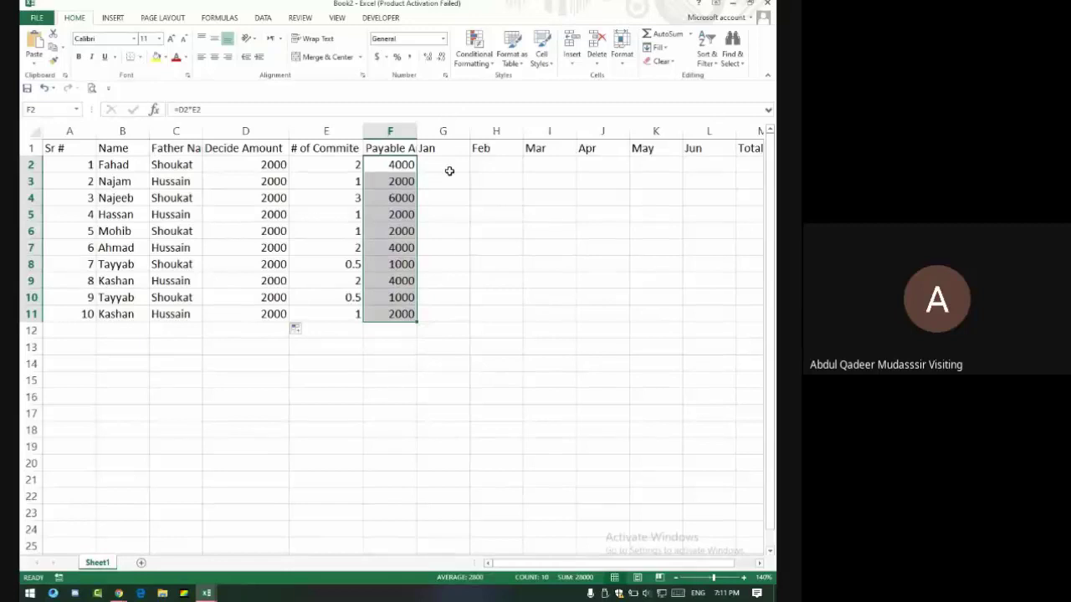
{"action": "left_click_drag", "start_coordinate": [444, 167], "coordinate": [709, 175]}
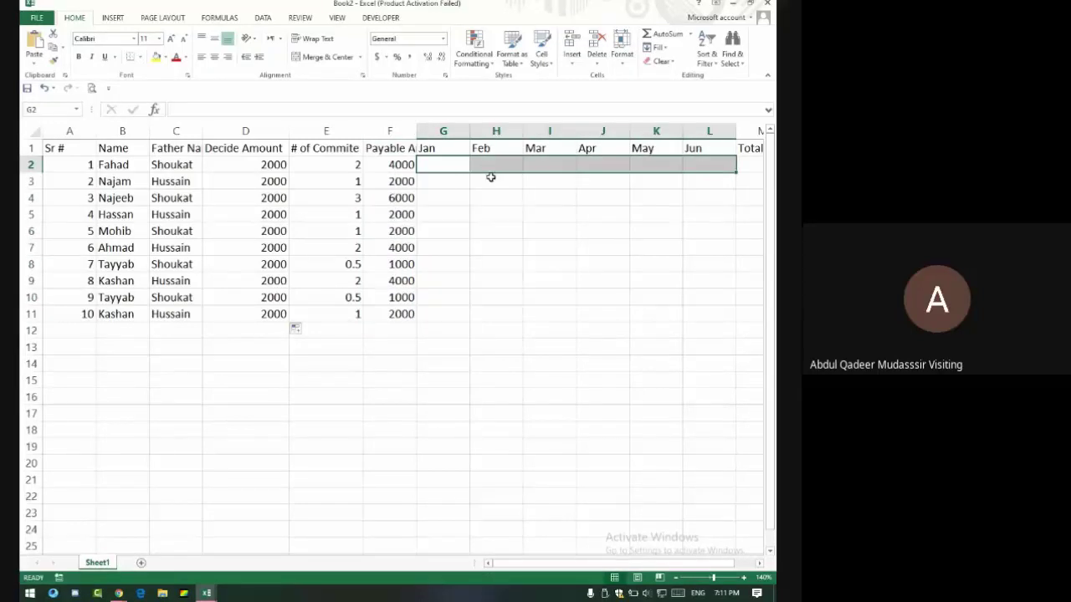
{"action": "left_click", "coordinate": [443, 148]}
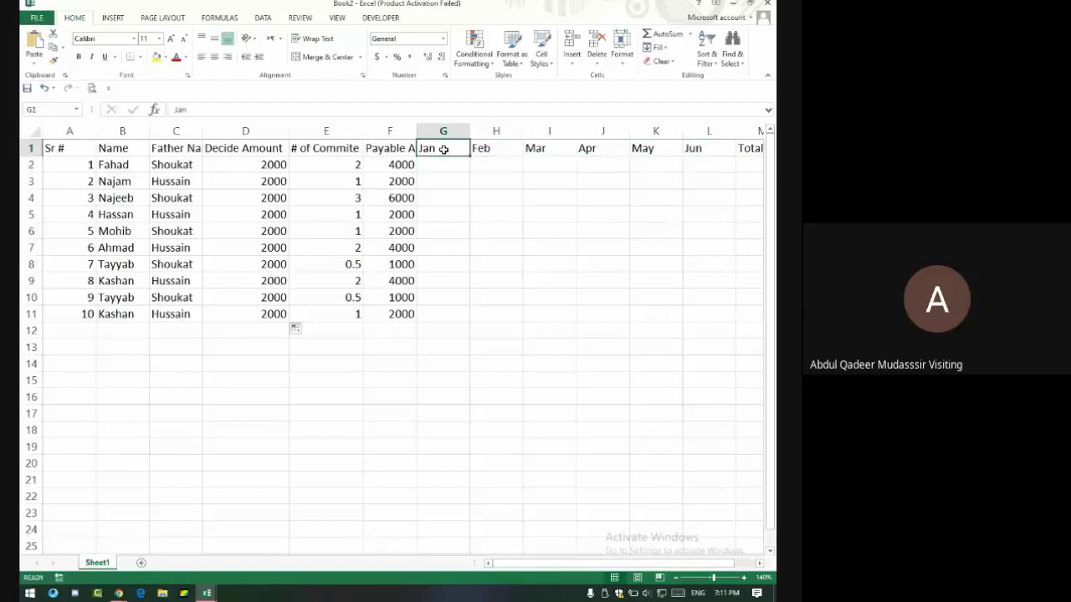
{"action": "left_click", "coordinate": [445, 171]}
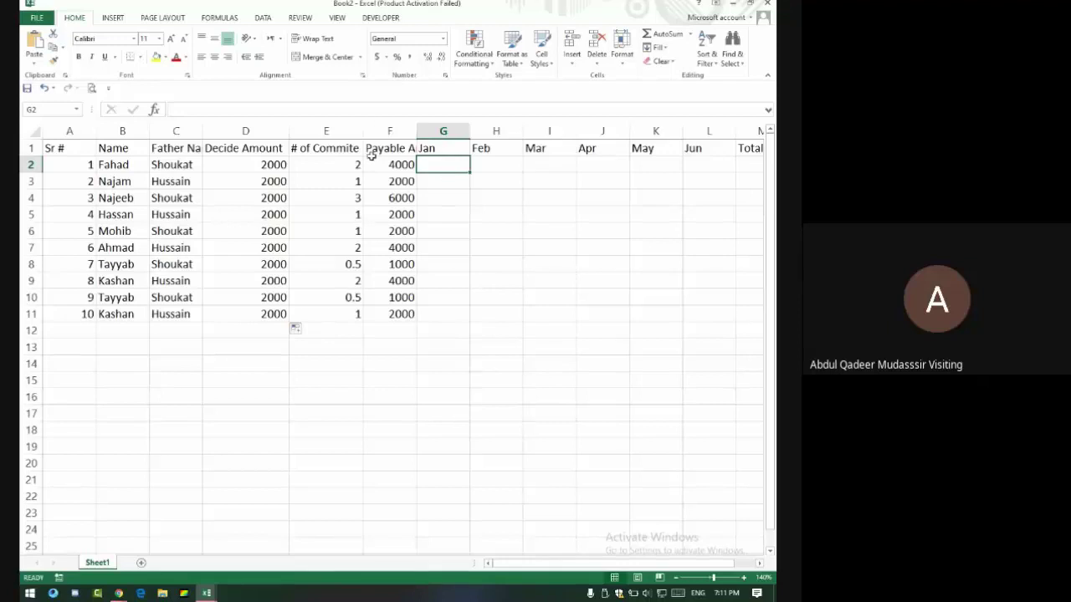
{"action": "left_click", "coordinate": [402, 163]}
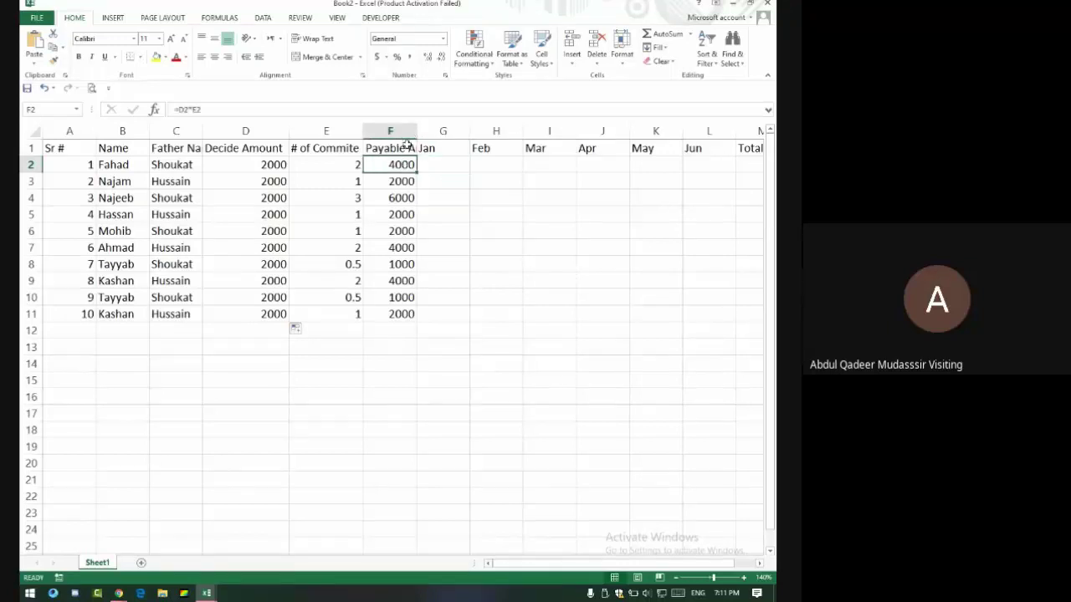
Wrap the row 1 header text and narrow column D so Decide Amount wraps.
{"action": "left_click", "coordinate": [28, 149]}
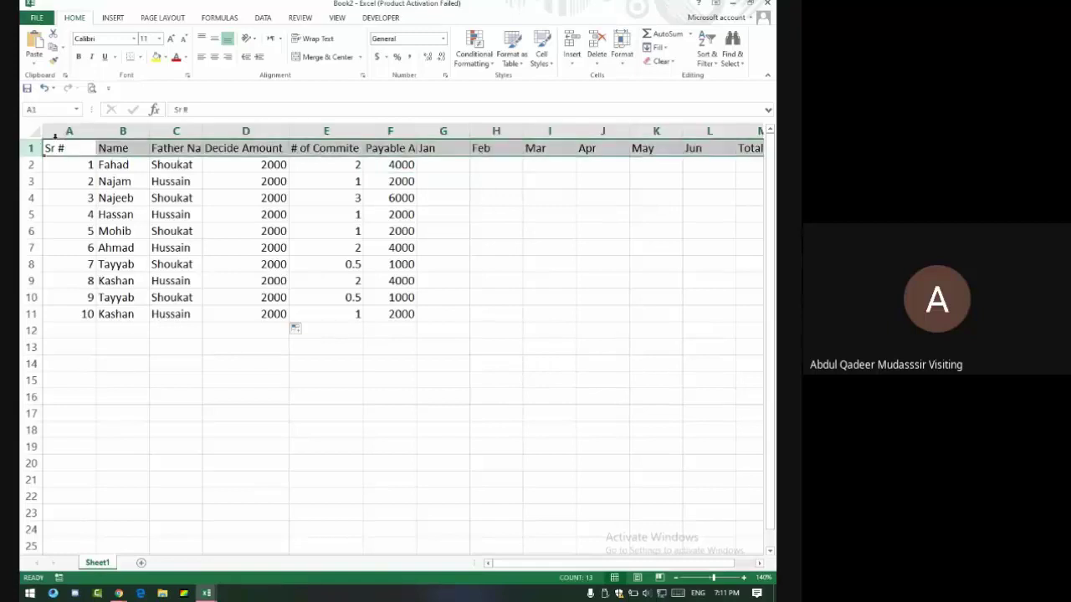
{"action": "left_click", "coordinate": [316, 40]}
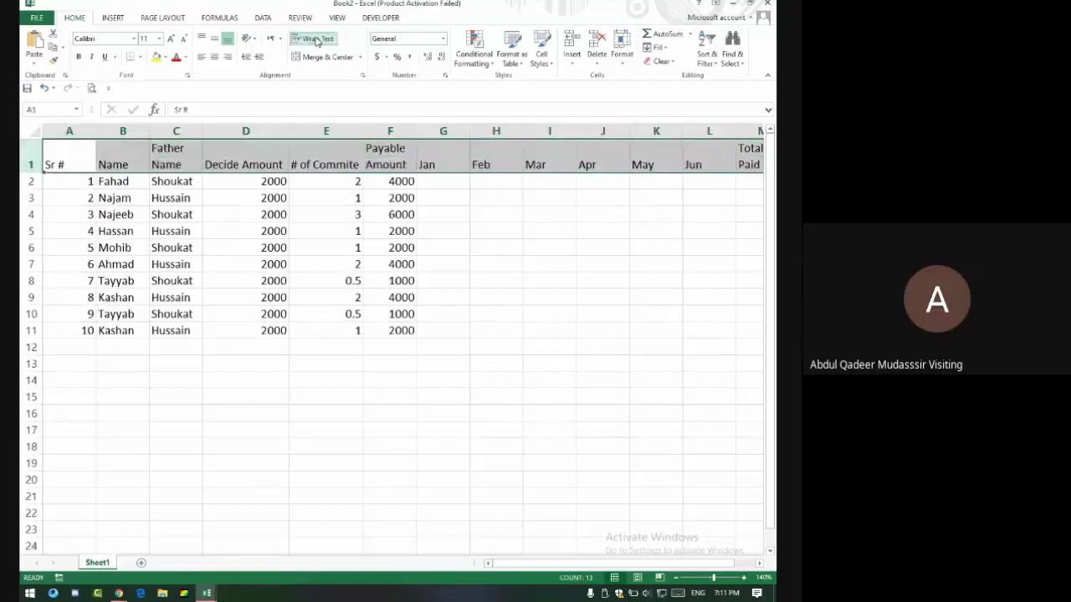
{"action": "left_click", "coordinate": [263, 148]}
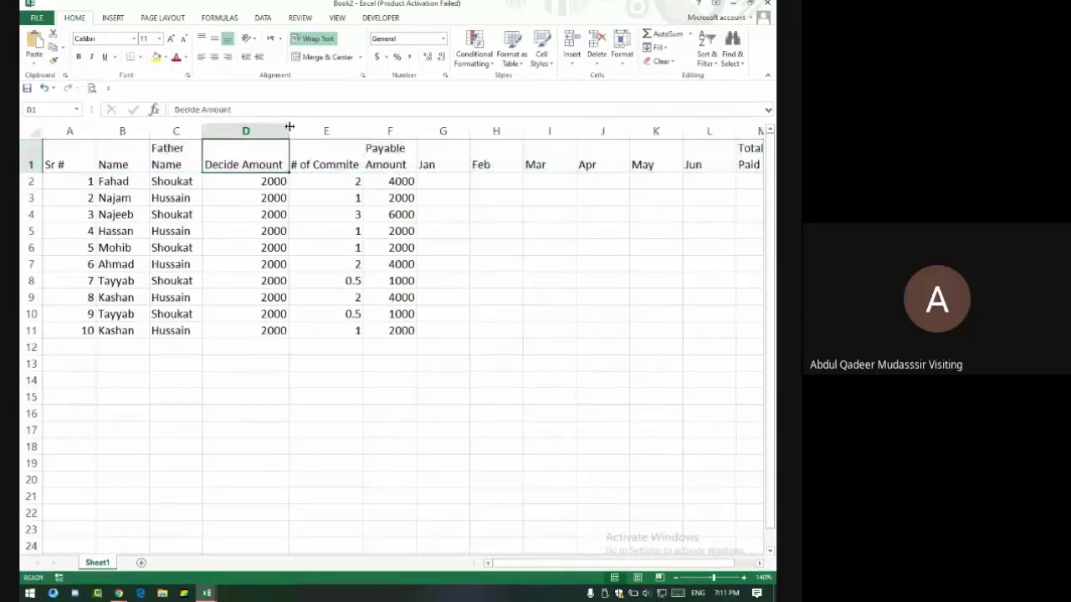
{"action": "left_click_drag", "start_coordinate": [289, 129], "coordinate": [248, 129]}
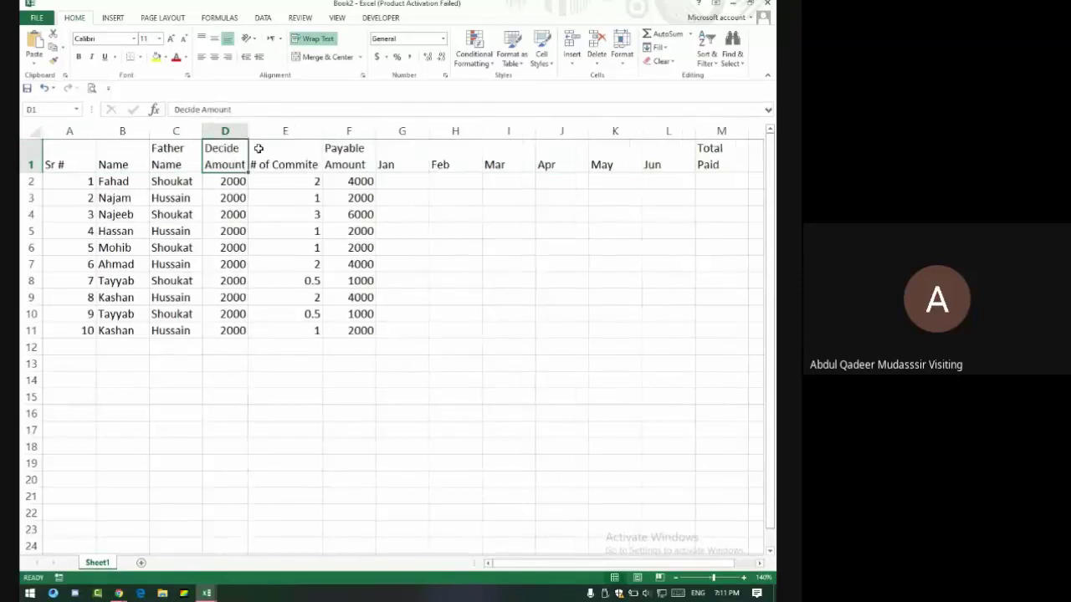
Centre the row 1 headers both horizontally and vertically.
{"action": "left_click", "coordinate": [39, 159]}
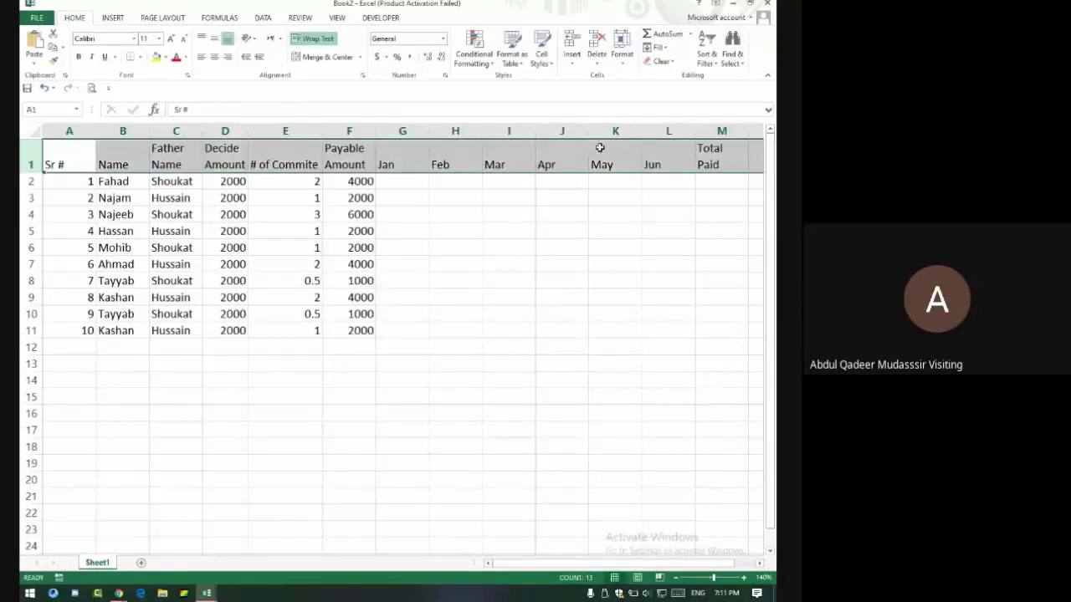
{"action": "left_click", "coordinate": [215, 56]}
{"action": "left_click", "coordinate": [215, 40]}
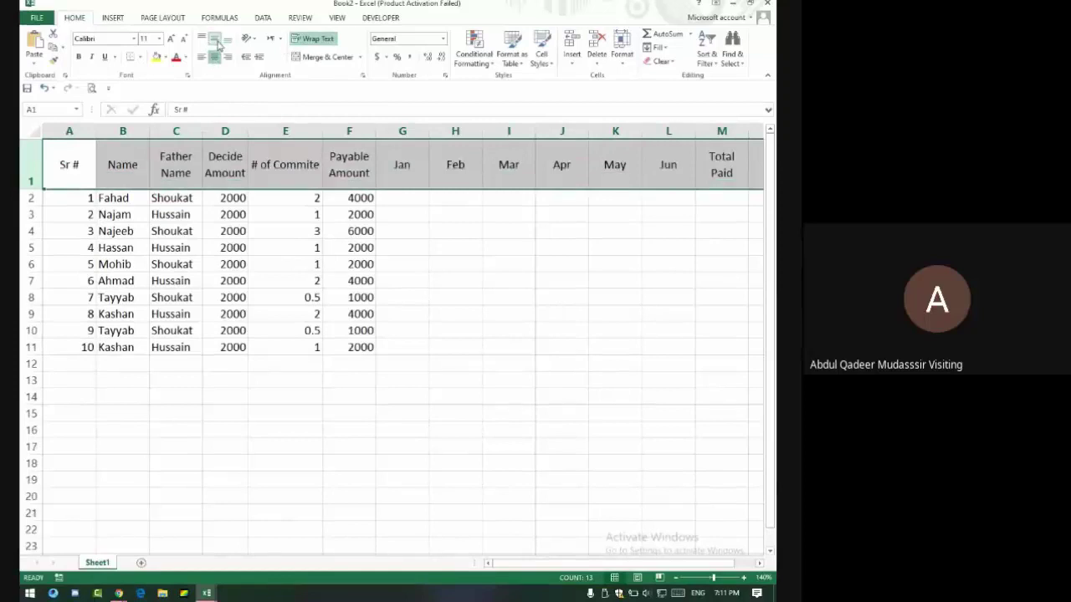
{"action": "left_click", "coordinate": [398, 198]}
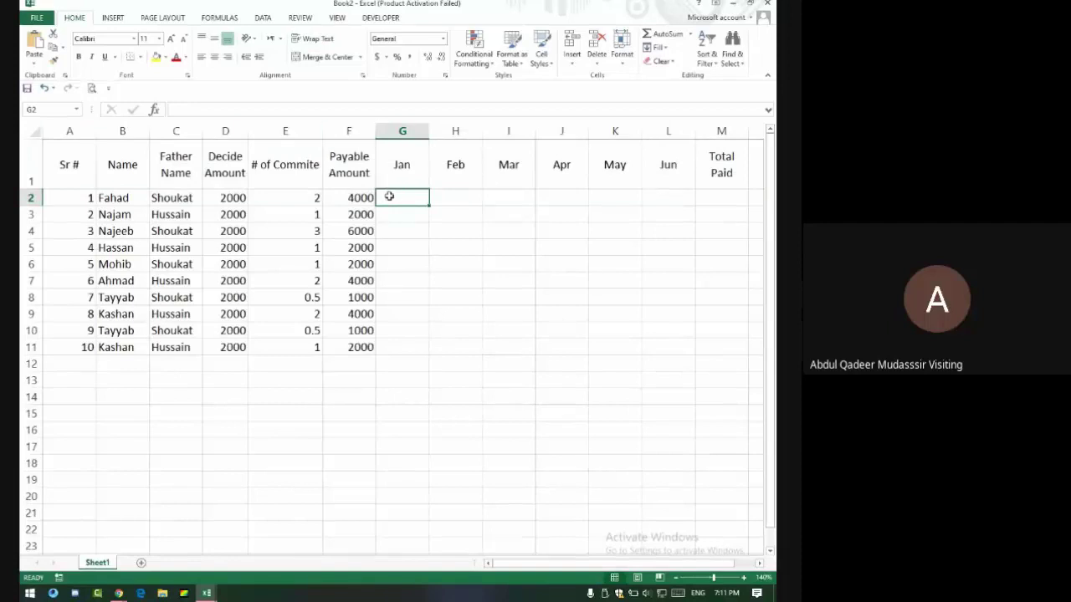
Enter 4000 in G2 to match F2's Payable Amount, then select G2:L2.
{"action": "type", "text": "4000"}
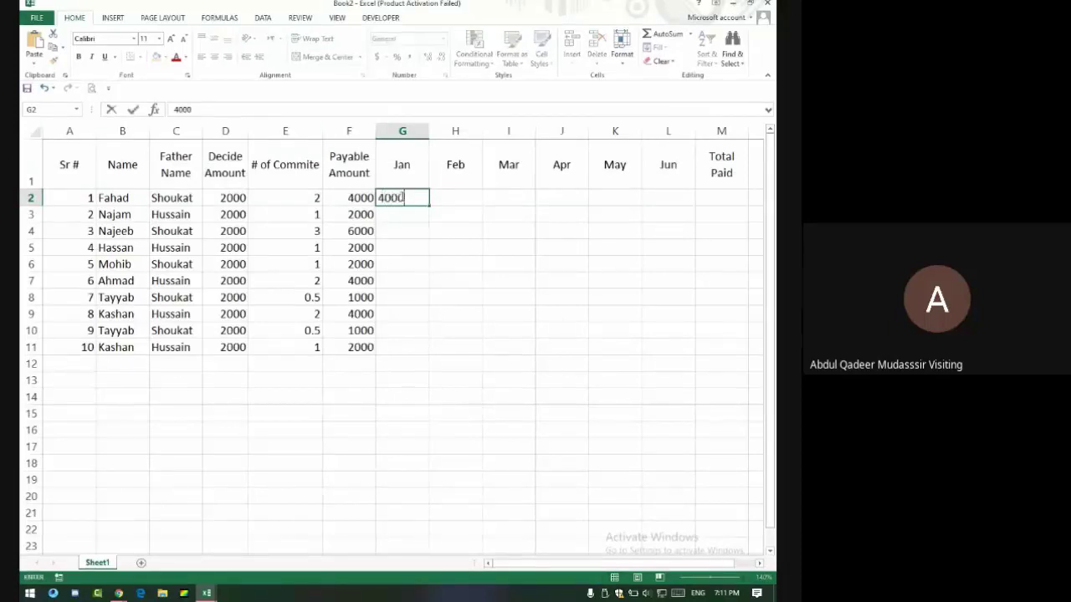
{"action": "key", "text": "Return"}
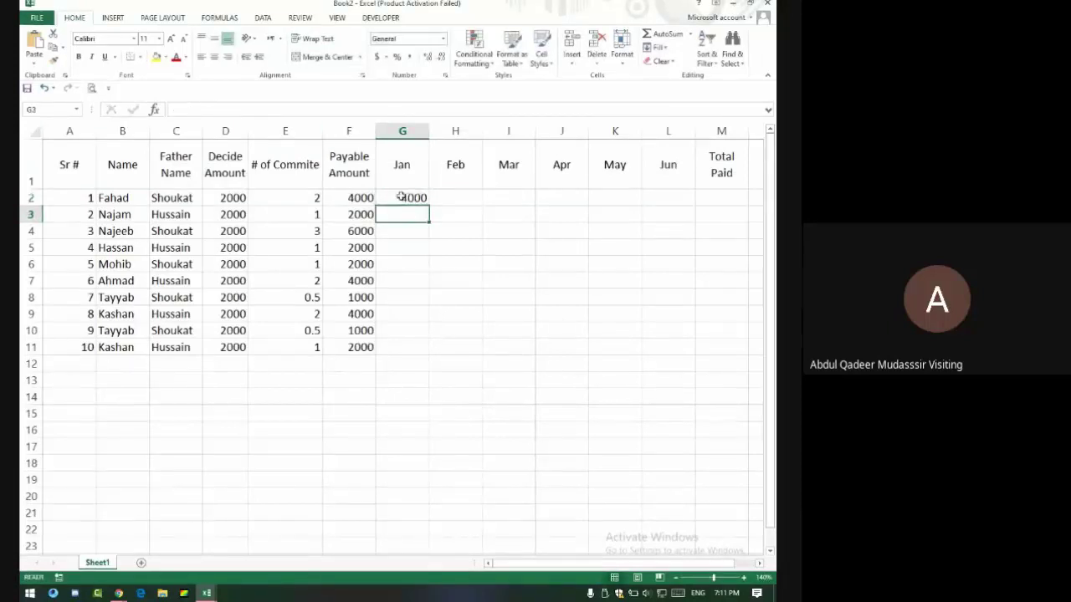
{"action": "left_click", "coordinate": [416, 198]}
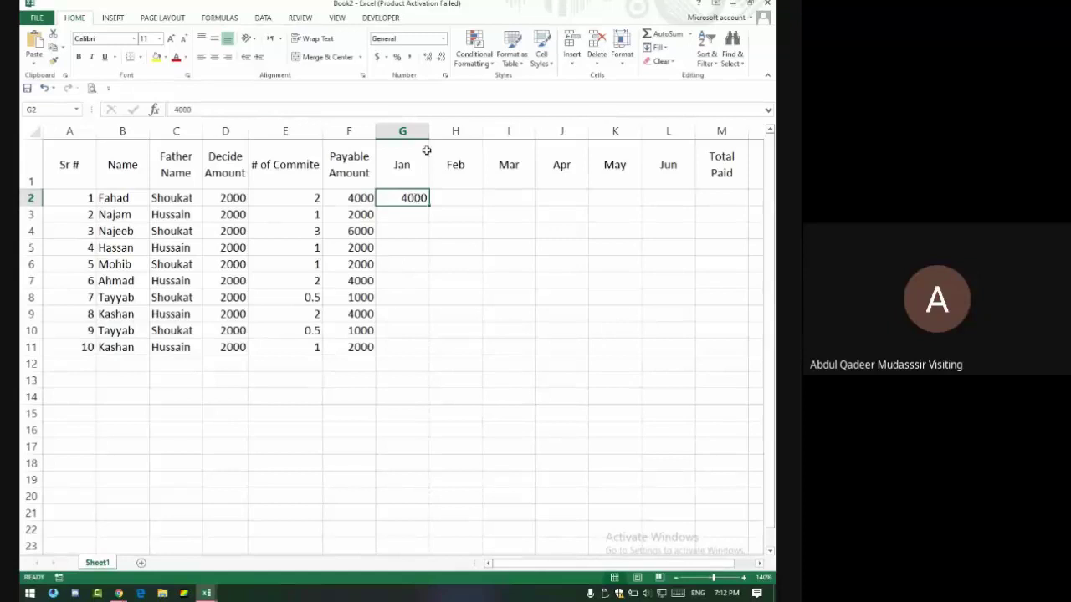
{"action": "left_click", "coordinate": [355, 197]}
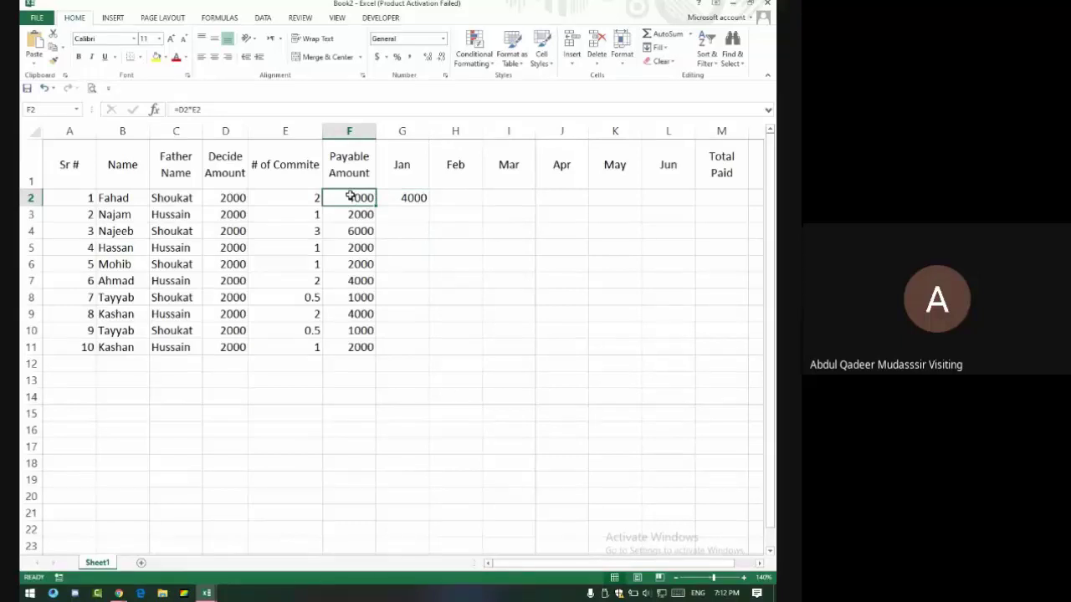
{"action": "left_click", "coordinate": [416, 199]}
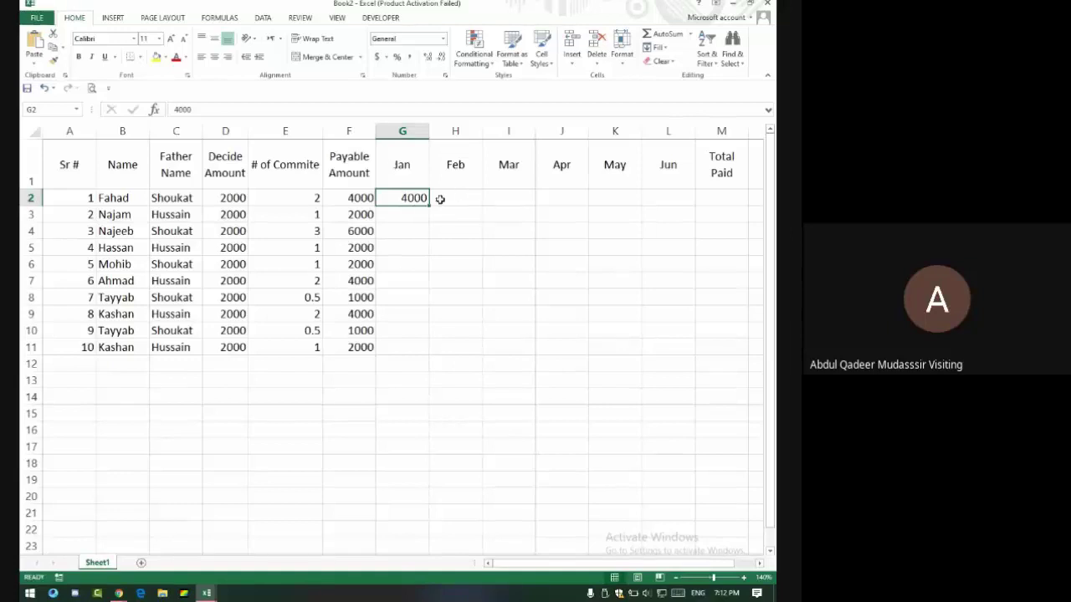
{"action": "left_click_drag", "start_coordinate": [398, 198], "coordinate": [667, 193]}
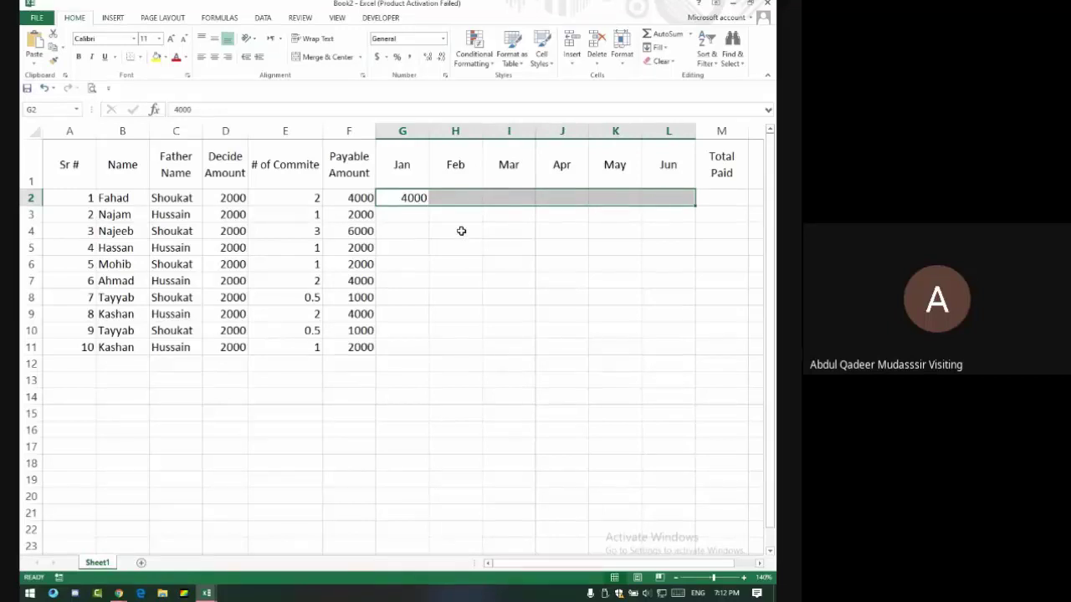
Draft an Equal To highlight rule on G2:L2 against $F$2 with green fill and dark green text.
{"action": "left_click", "coordinate": [474, 60]}
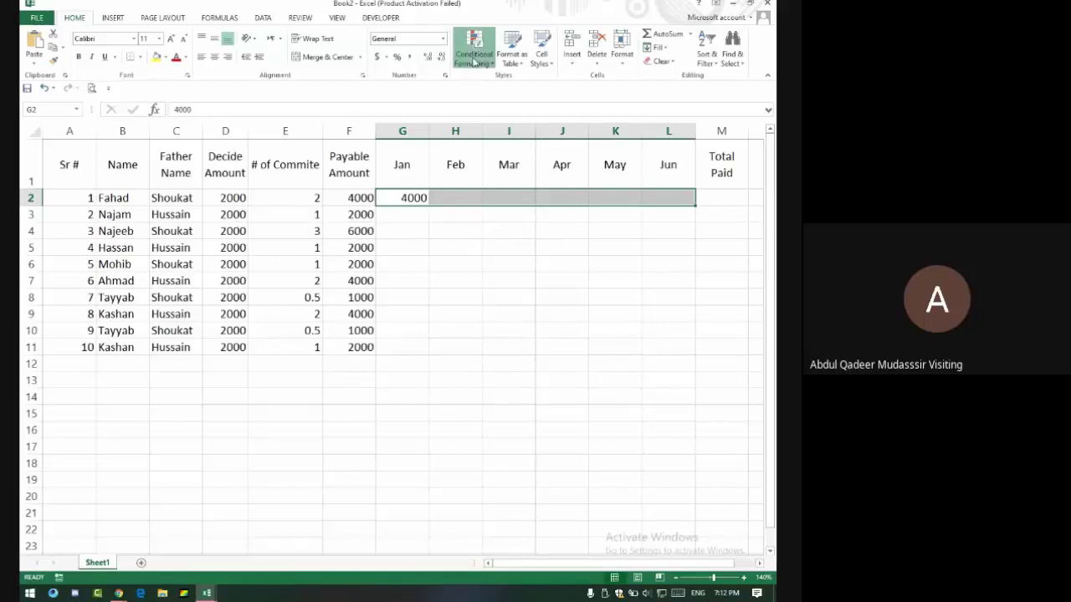
{"action": "mouse_move", "coordinate": [519, 82]}
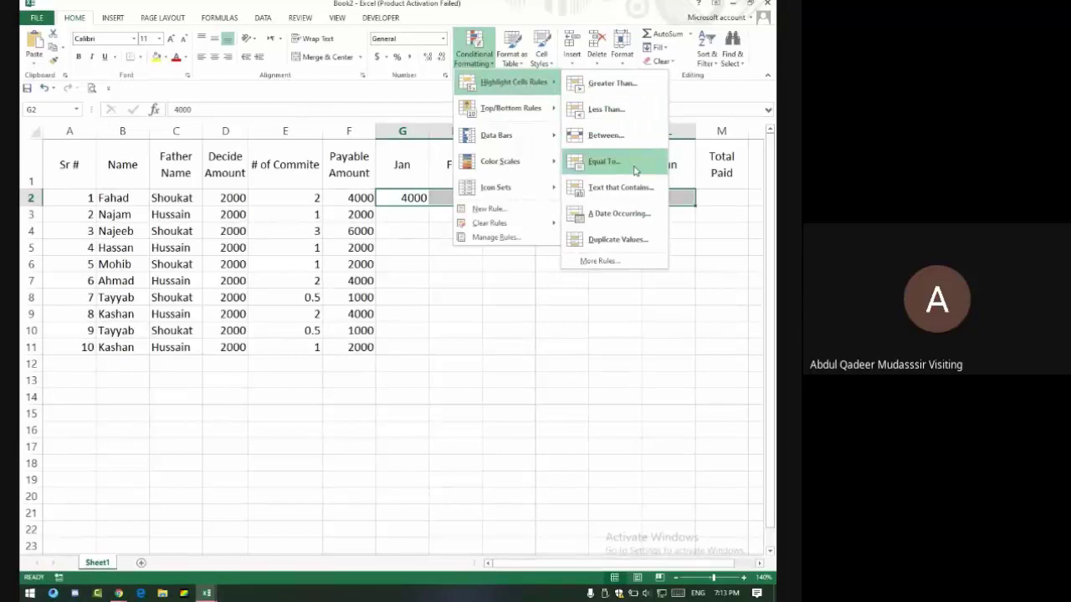
{"action": "left_click", "coordinate": [633, 170]}
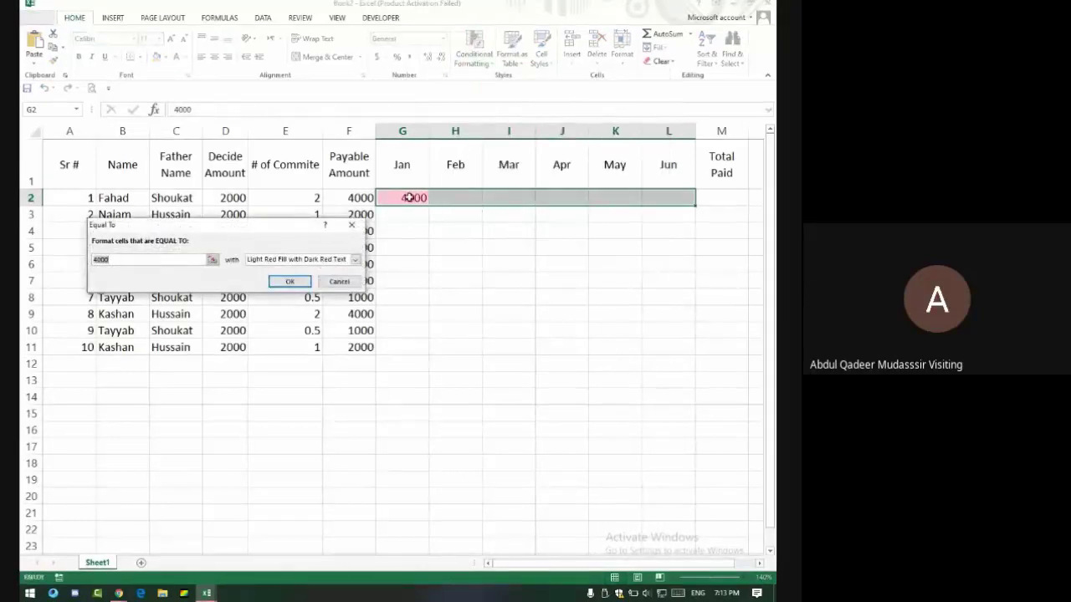
{"action": "left_click", "coordinate": [360, 196]}
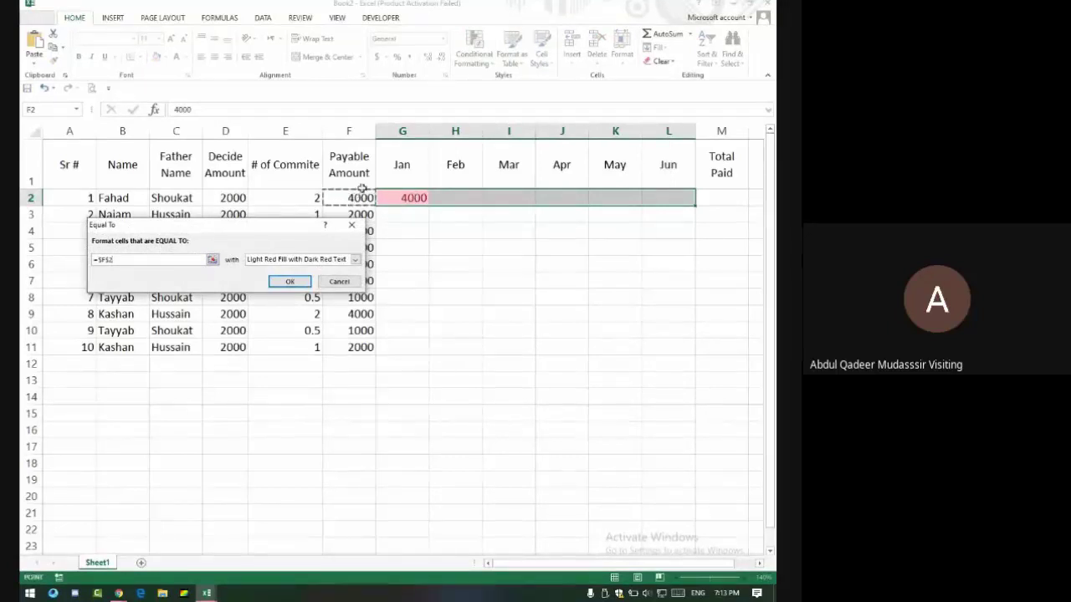
{"action": "left_click", "coordinate": [290, 260]}
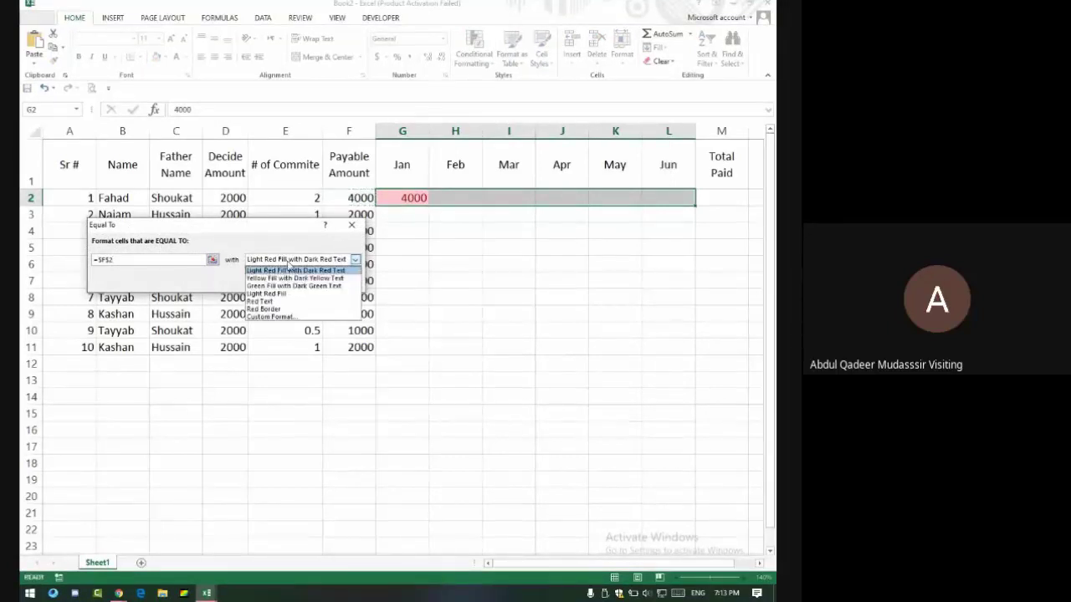
{"action": "left_click", "coordinate": [288, 285]}
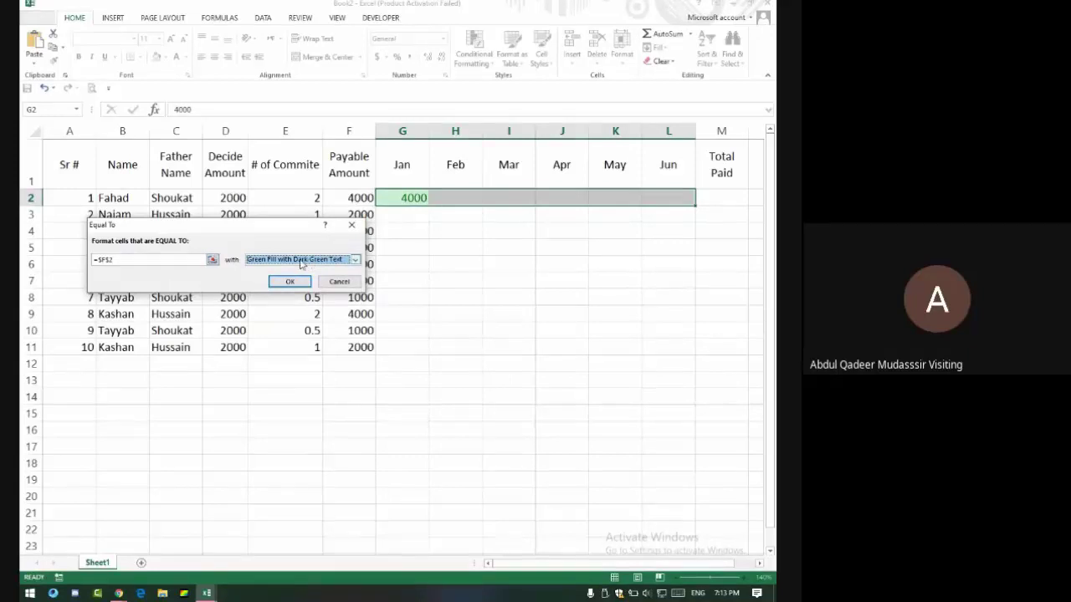
{"action": "left_click_drag", "start_coordinate": [180, 227], "coordinate": [346, 228]}
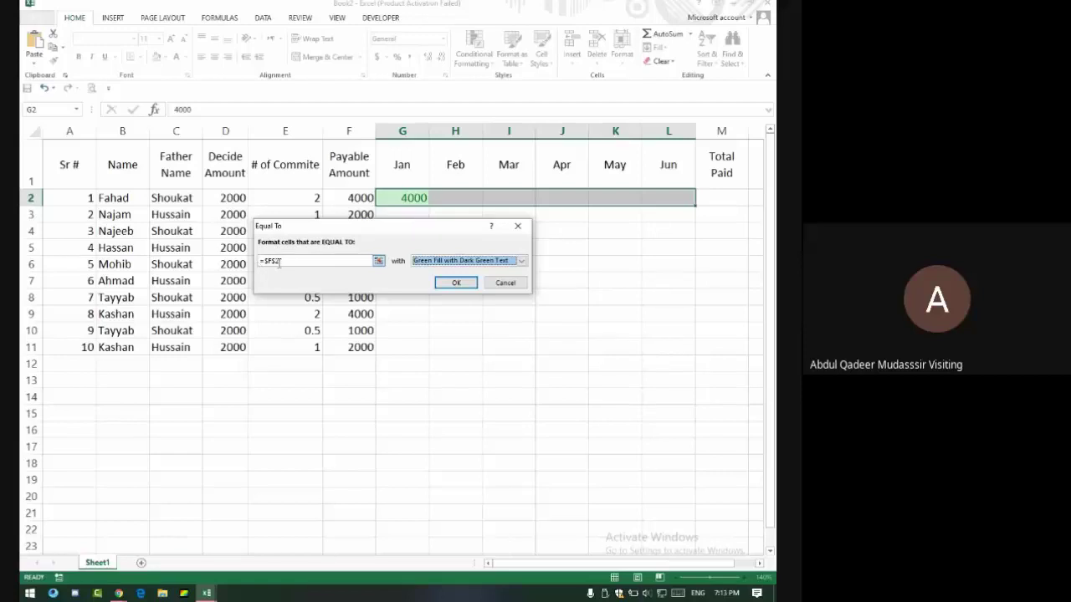
{"action": "left_click", "coordinate": [29, 593]}
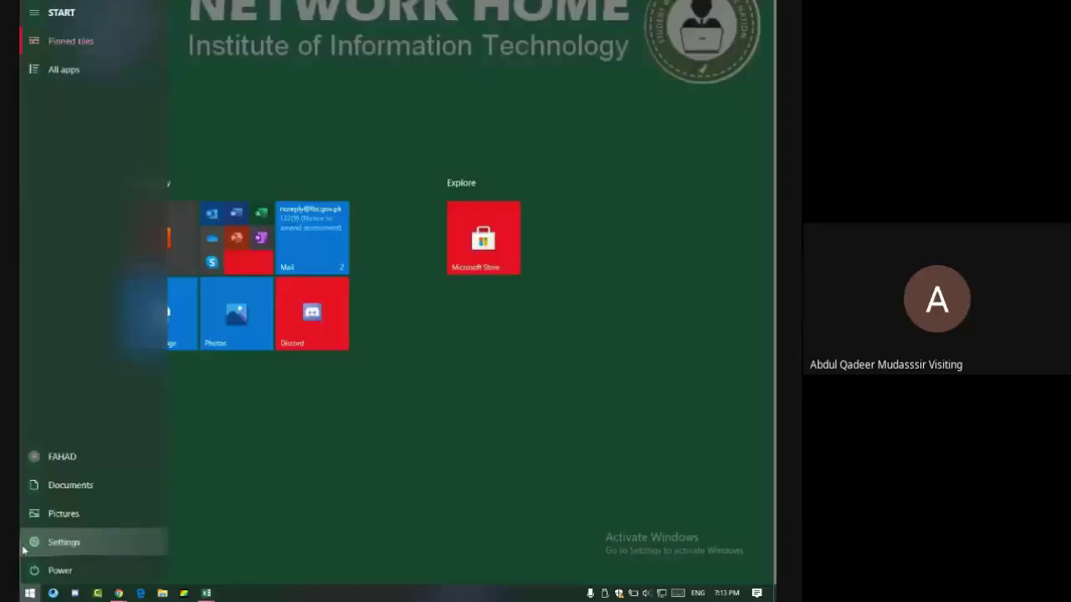
Launch Windows Magnifier, zoom to 300%, and move its window lower out of the way.
{"action": "type", "text": "magn"}
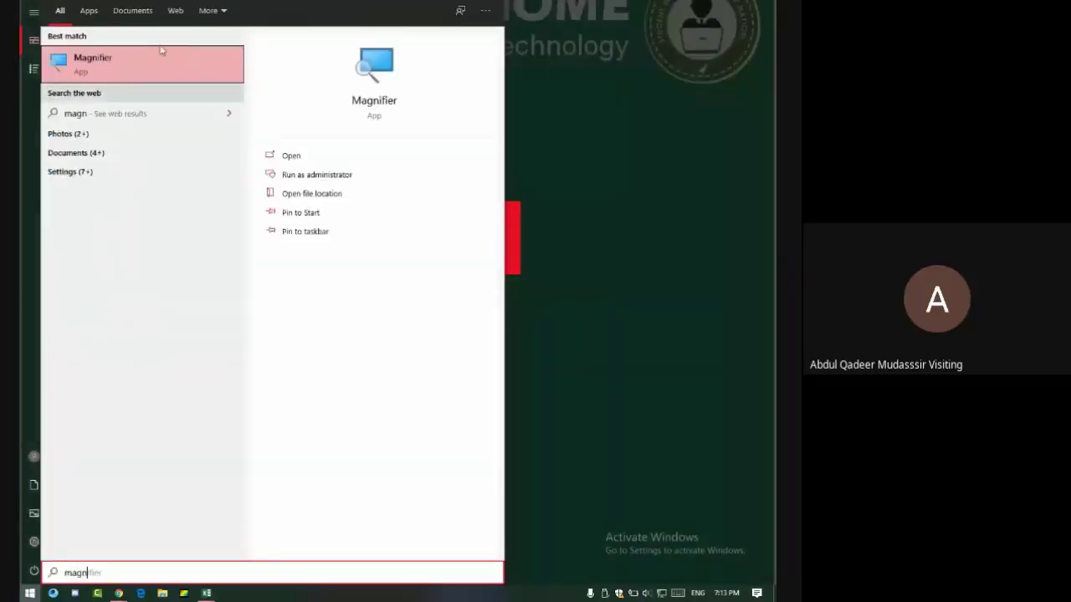
{"action": "left_click", "coordinate": [163, 52]}
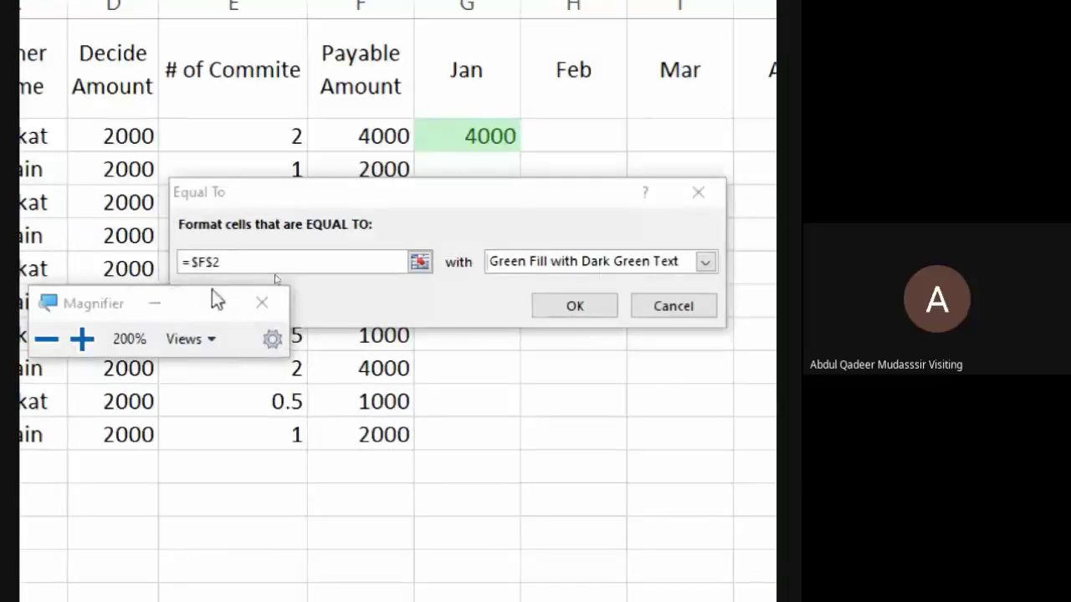
{"action": "left_click", "coordinate": [83, 339]}
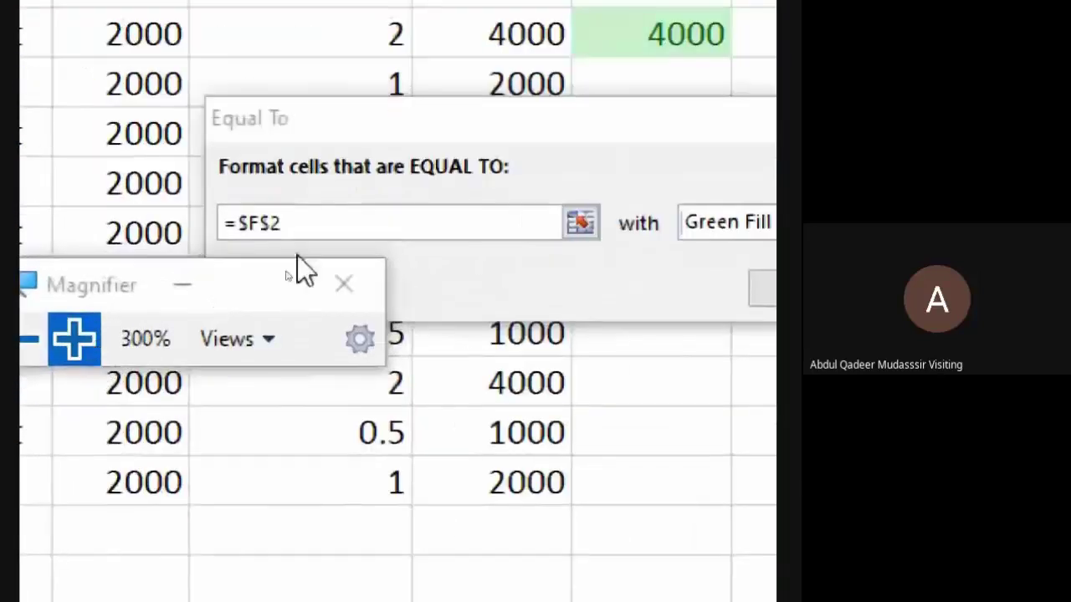
{"action": "left_click_drag", "start_coordinate": [71, 284], "coordinate": [92, 376]}
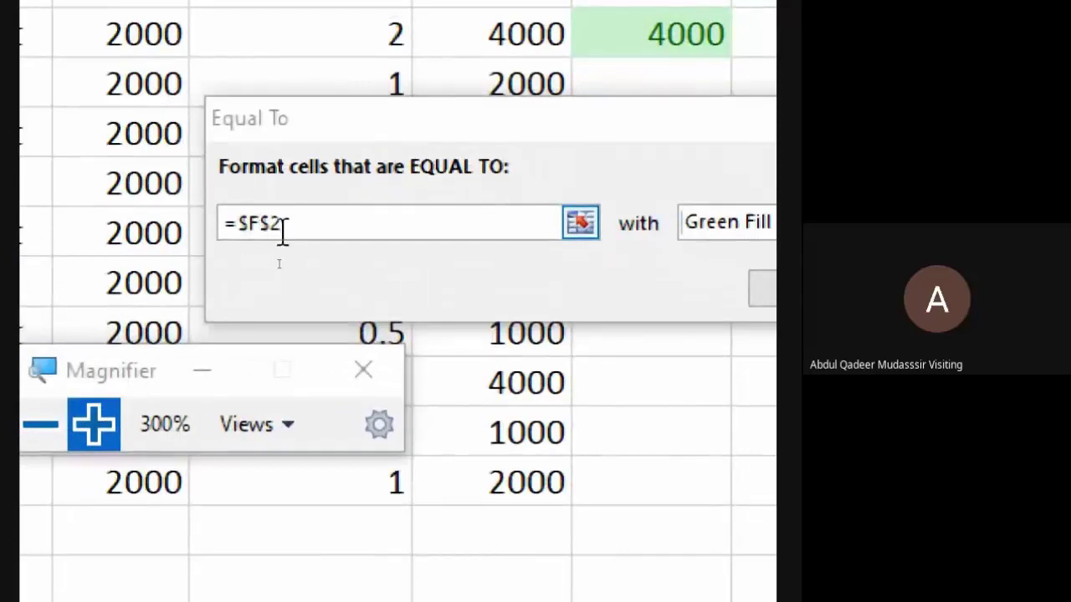
Admit the waiting participants into the meeting and return the magnifier to 100%.
{"action": "key", "text": "alt+Tab"}
{"action": "key", "text": "alt+Tab"}
{"action": "key", "text": "alt+Tab"}
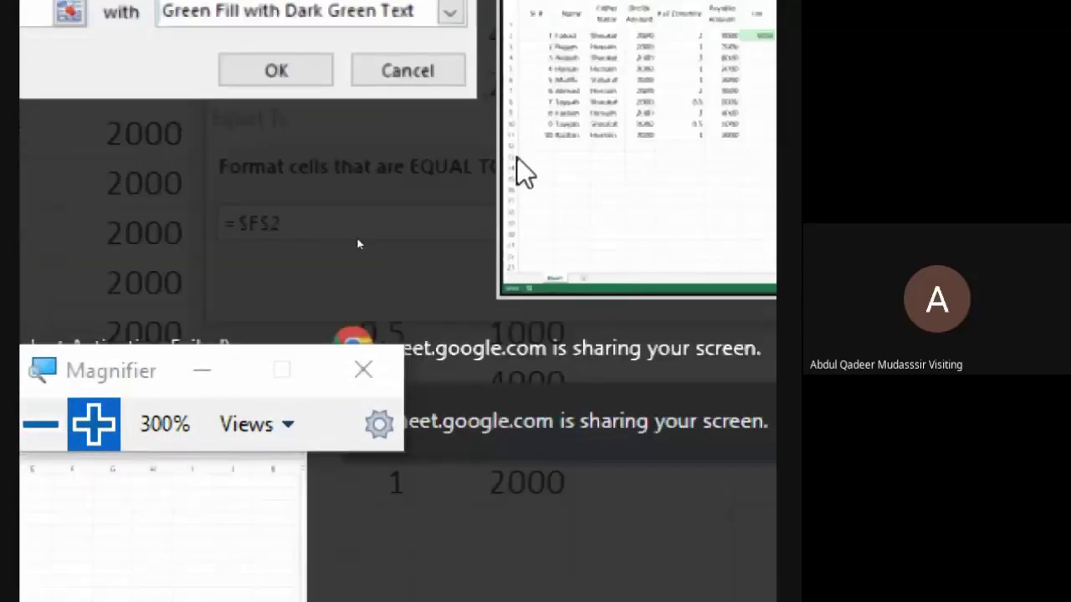
{"action": "key", "text": "alt+Tab"}
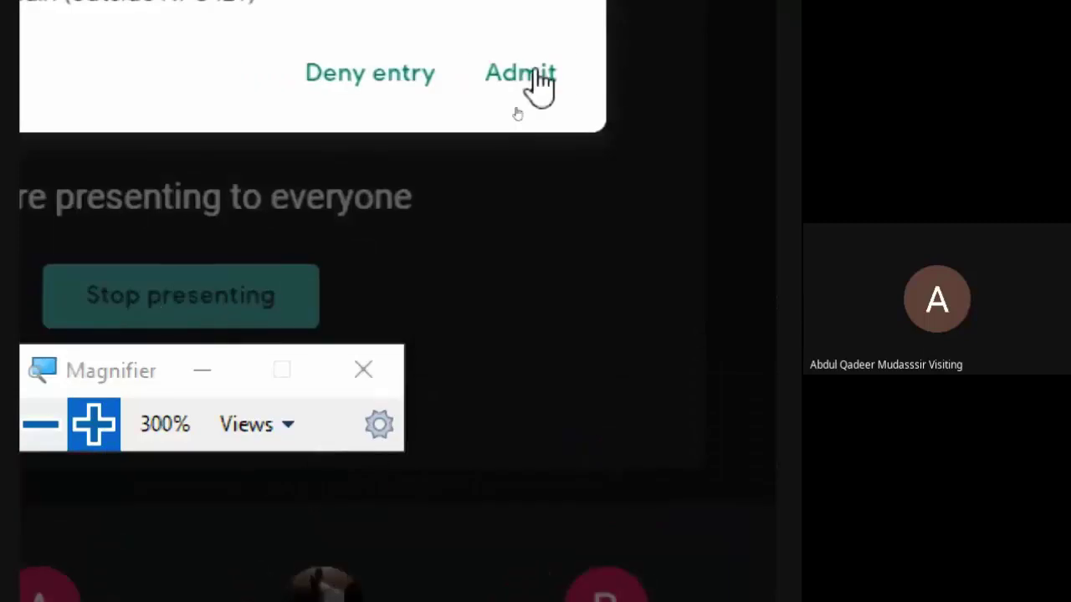
{"action": "left_click", "coordinate": [530, 77]}
{"action": "key", "text": "alt+Tab"}
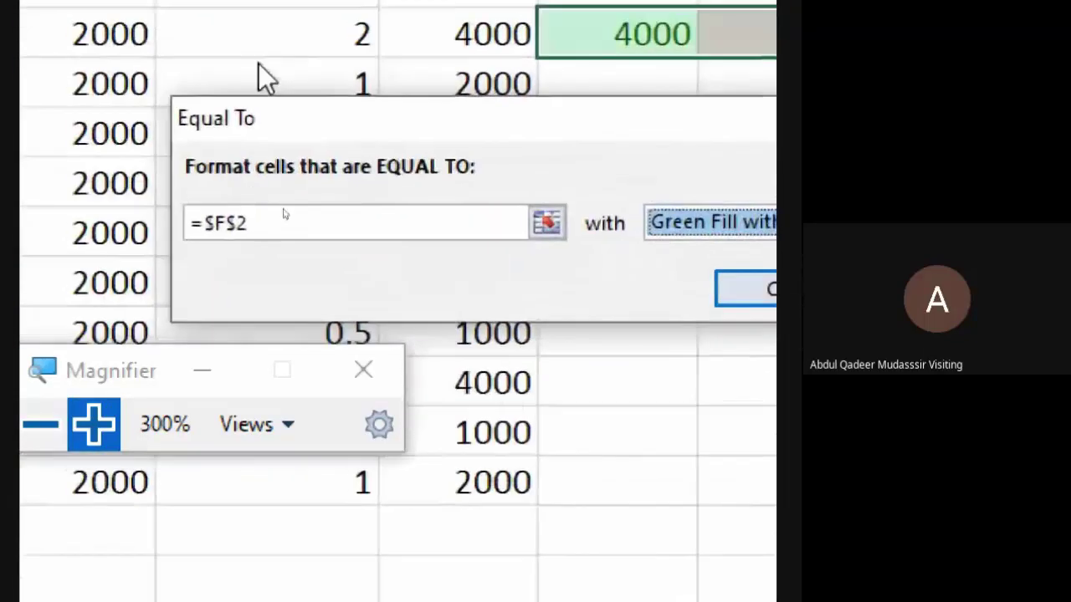
{"action": "left_click", "coordinate": [46, 440]}
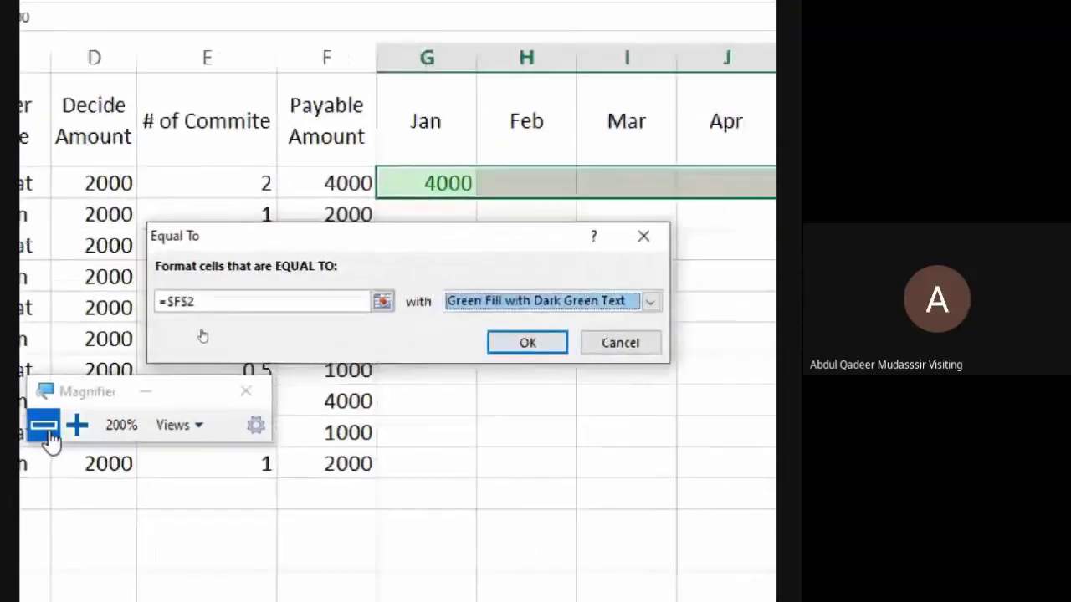
{"action": "left_click", "coordinate": [46, 439]}
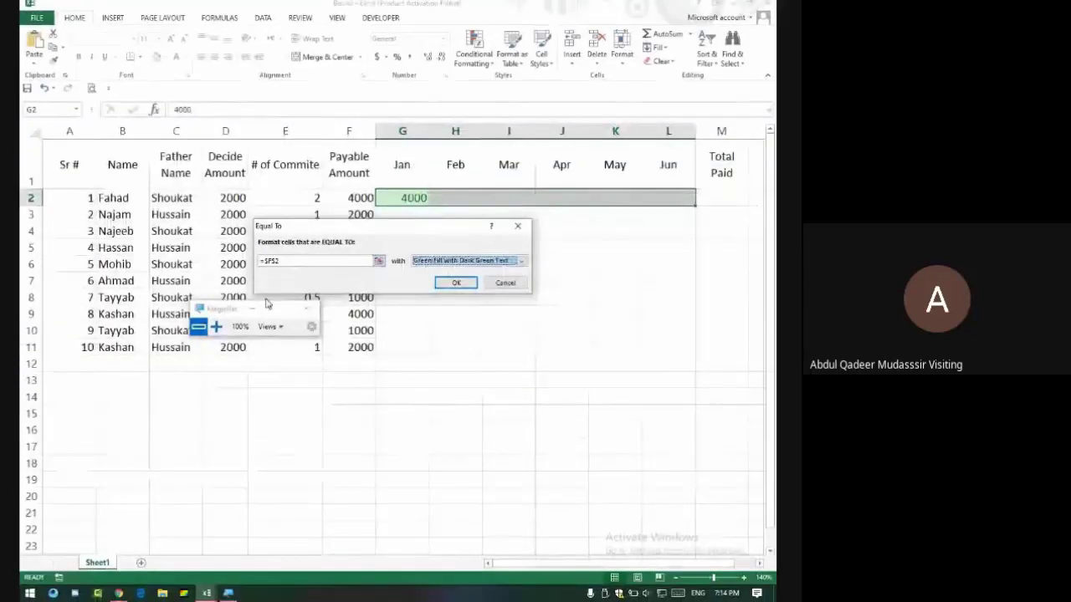
{"action": "key", "text": "alt+Tab"}
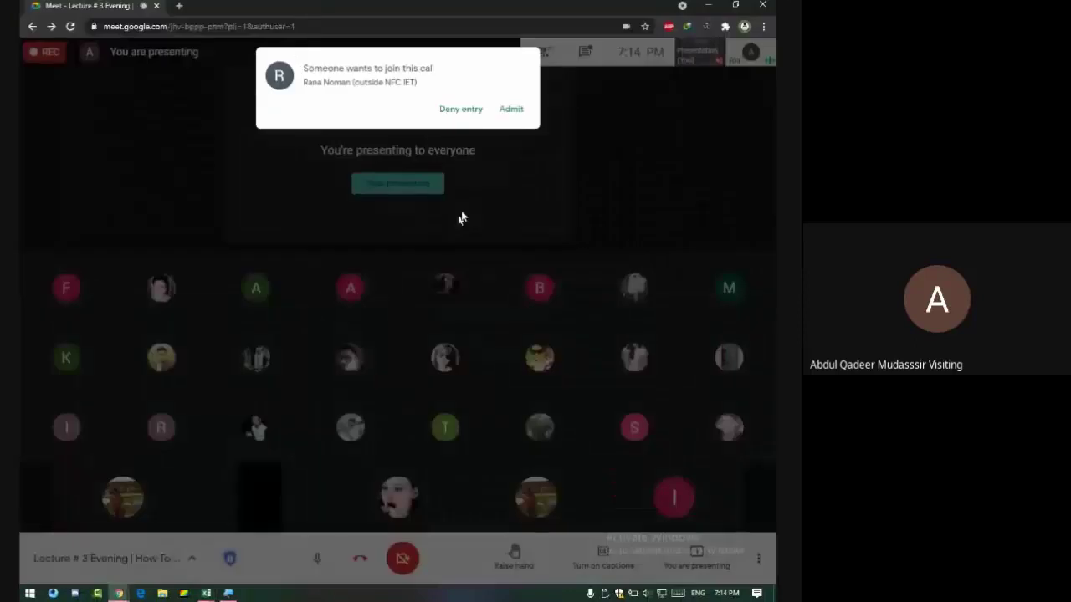
{"action": "left_click", "coordinate": [512, 111]}
{"action": "key", "text": "alt+Tab"}
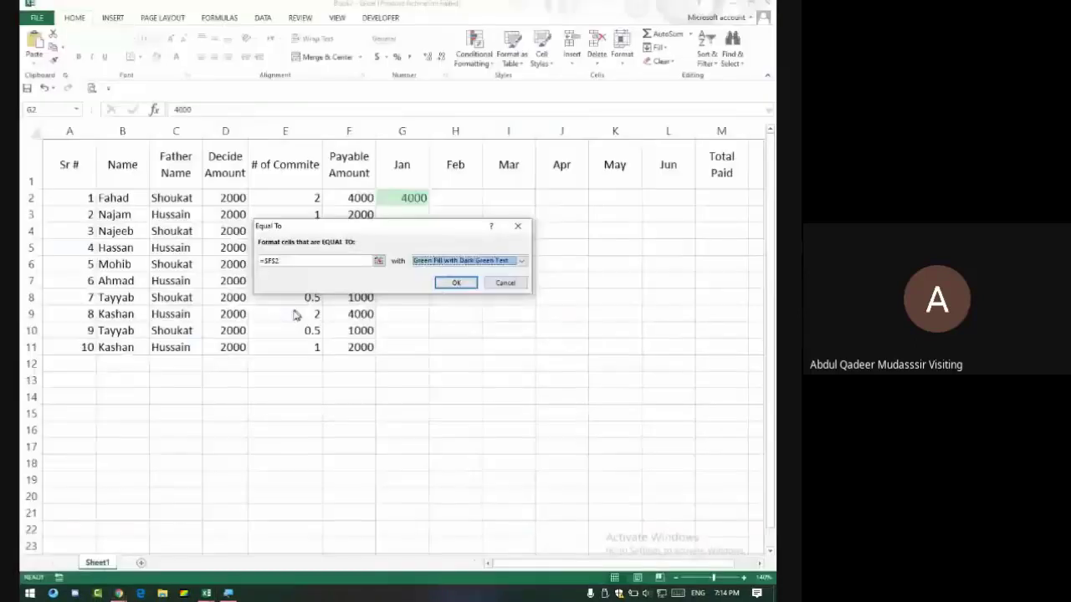
Cancel the unfinished rule and recreate Equal To =$F$2 with Green Fill with Dark Green Text.
{"action": "left_click", "coordinate": [516, 226]}
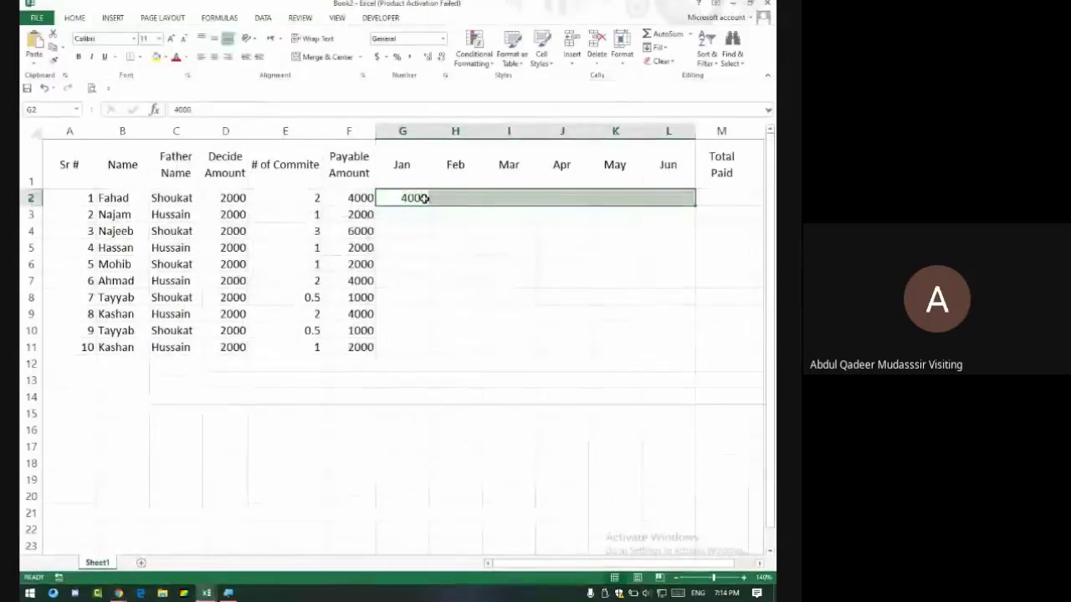
{"action": "left_click", "coordinate": [474, 50]}
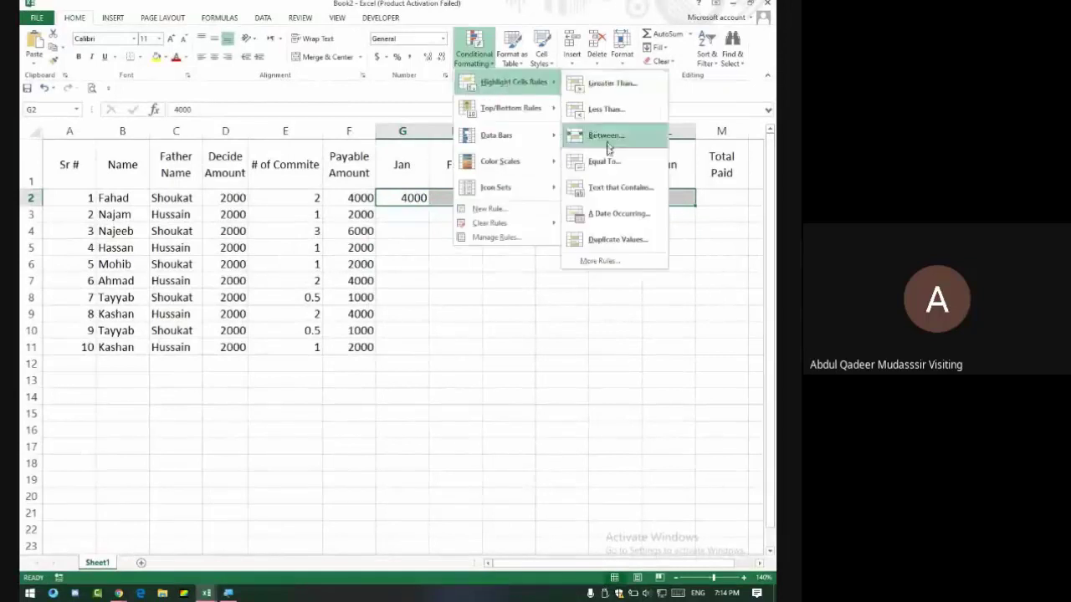
{"action": "left_click", "coordinate": [610, 165]}
{"action": "left_click", "coordinate": [367, 198]}
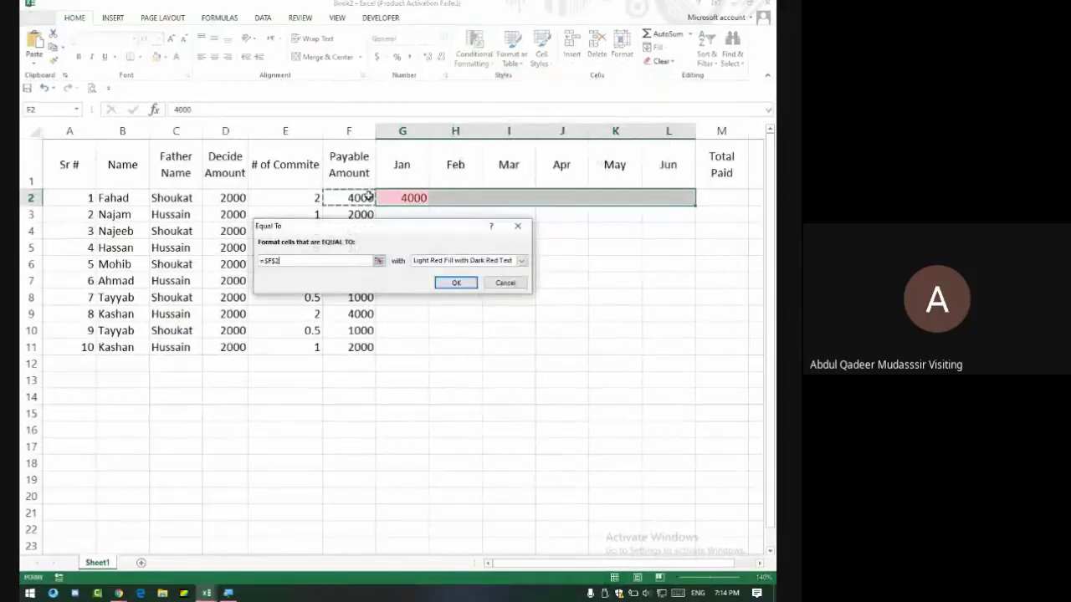
{"action": "left_click", "coordinate": [432, 266]}
{"action": "left_click", "coordinate": [435, 285]}
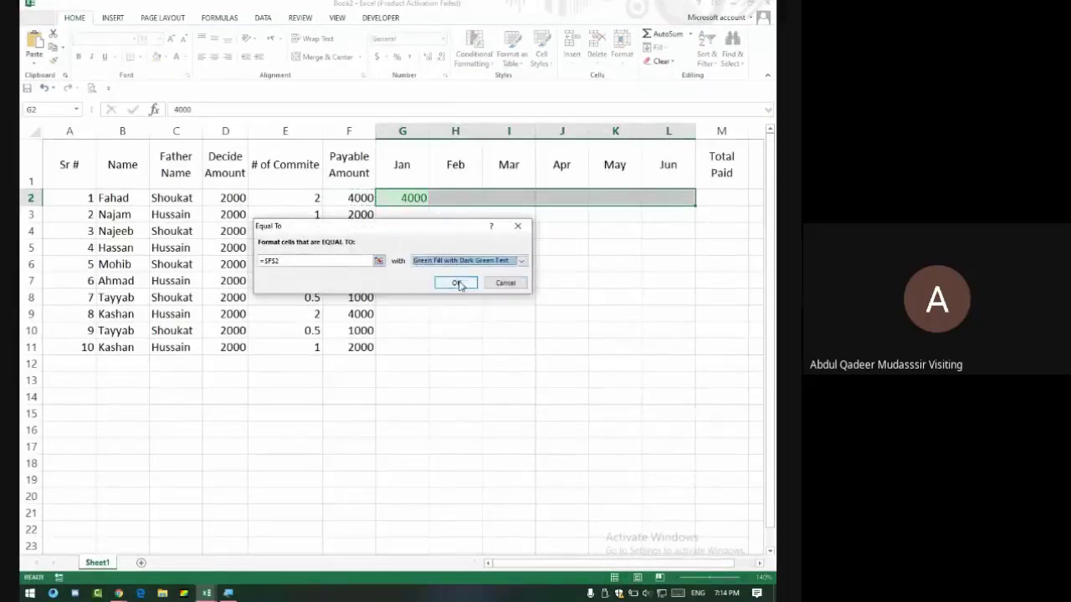
{"action": "left_click", "coordinate": [457, 282]}
{"action": "left_click", "coordinate": [411, 198]}
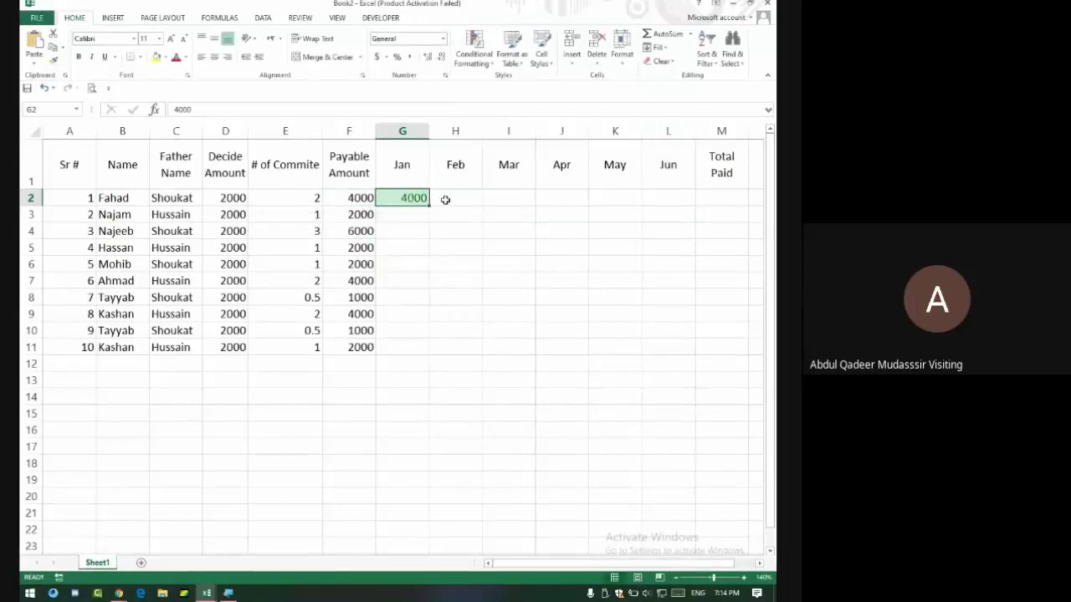
{"action": "left_click", "coordinate": [499, 198]}
Enter 4000 in I2, change E2 to 1 so F2 becomes 2000, then select G2:H2.
{"action": "type", "text": "4000"}
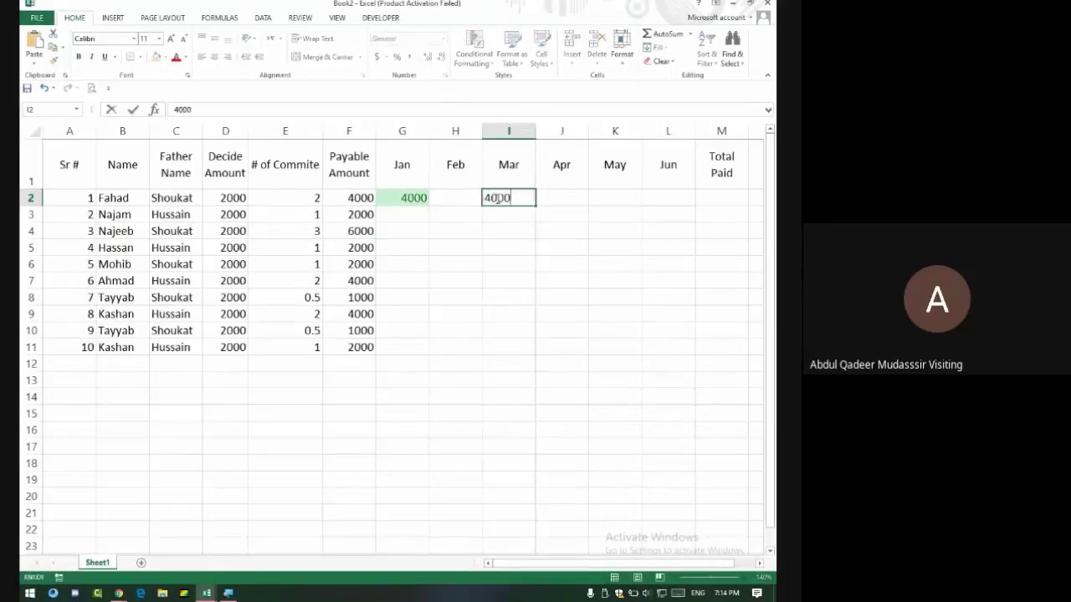
{"action": "key", "text": "Return"}
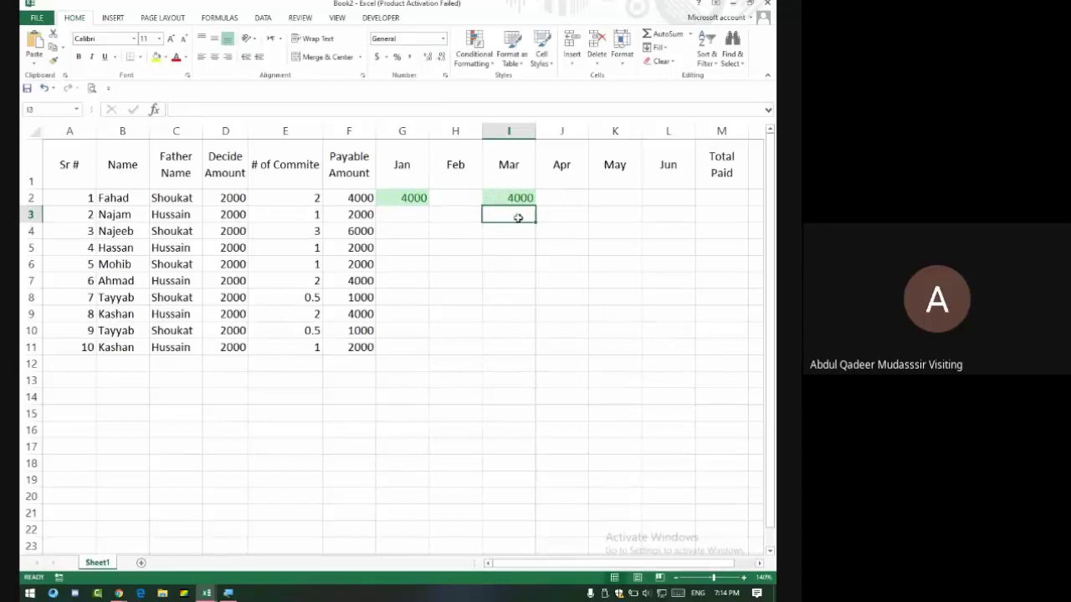
{"action": "left_click", "coordinate": [313, 198]}
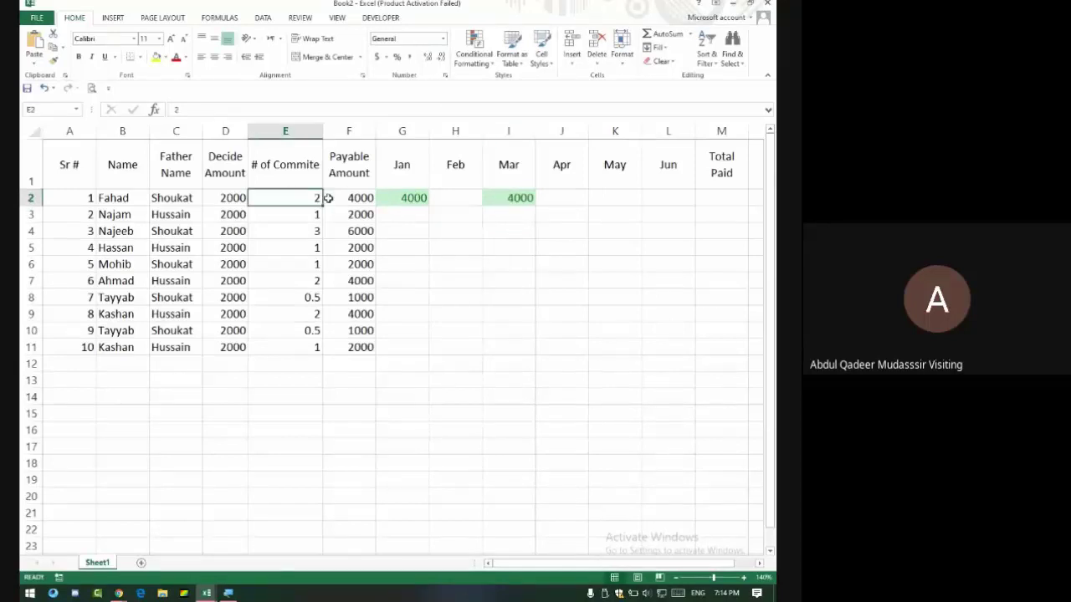
{"action": "type", "text": "1"}
{"action": "key", "text": "Return"}
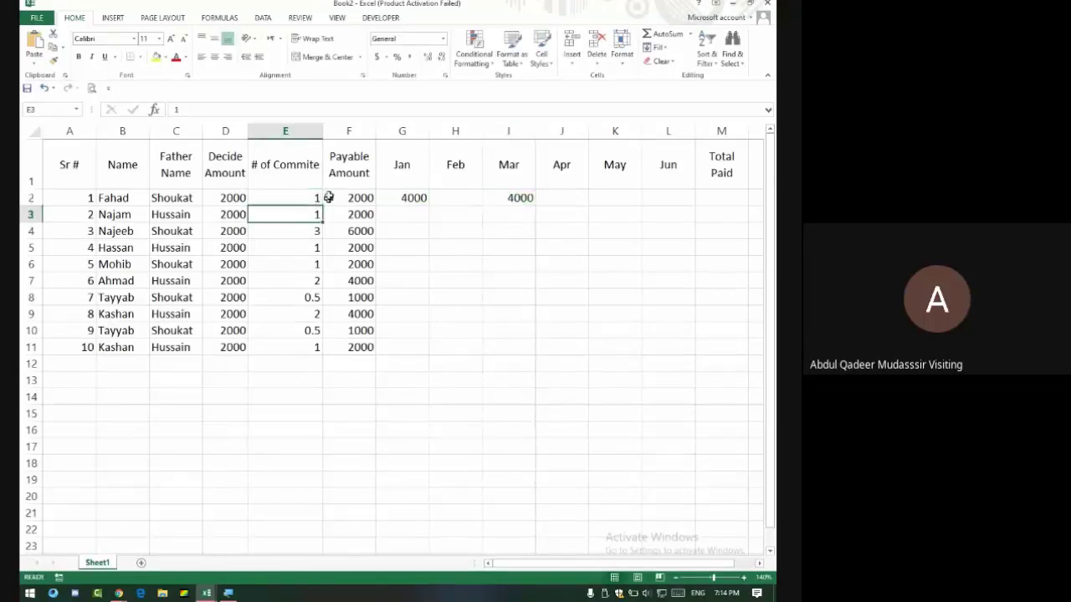
{"action": "left_click", "coordinate": [350, 198]}
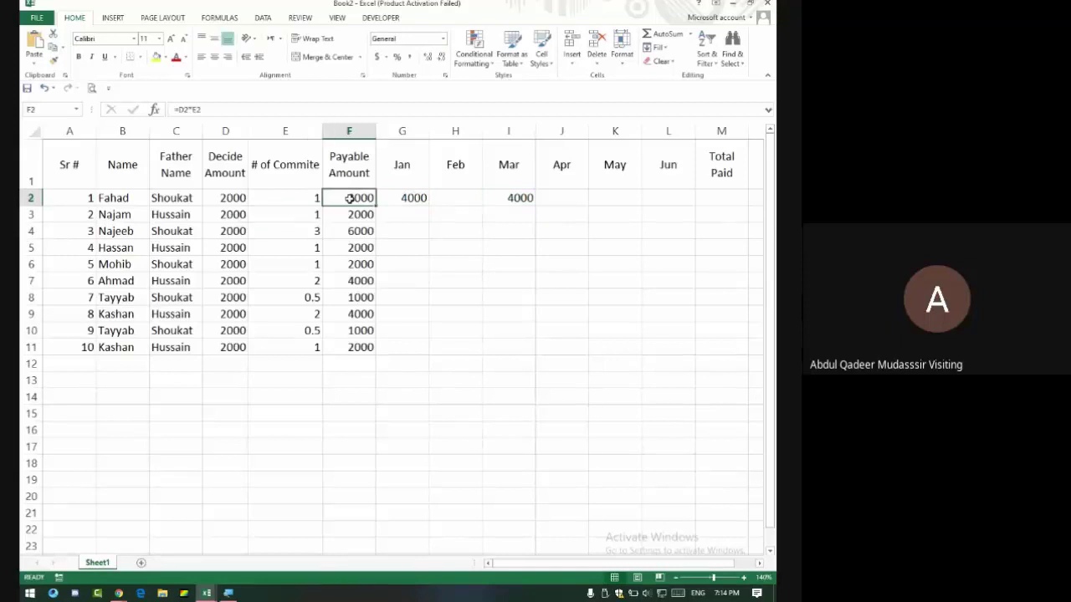
{"action": "left_click_drag", "start_coordinate": [406, 198], "coordinate": [504, 196]}
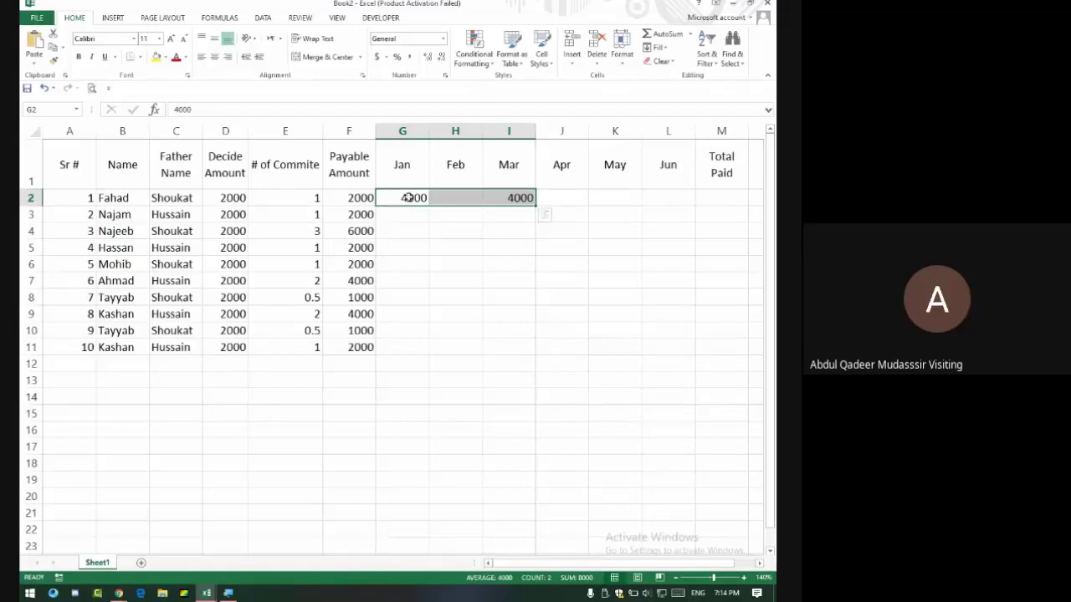
Put 2000 in G2, then delete all Jan–Jun values in G2:L2.
{"action": "left_click_drag", "start_coordinate": [406, 197], "coordinate": [514, 197]}
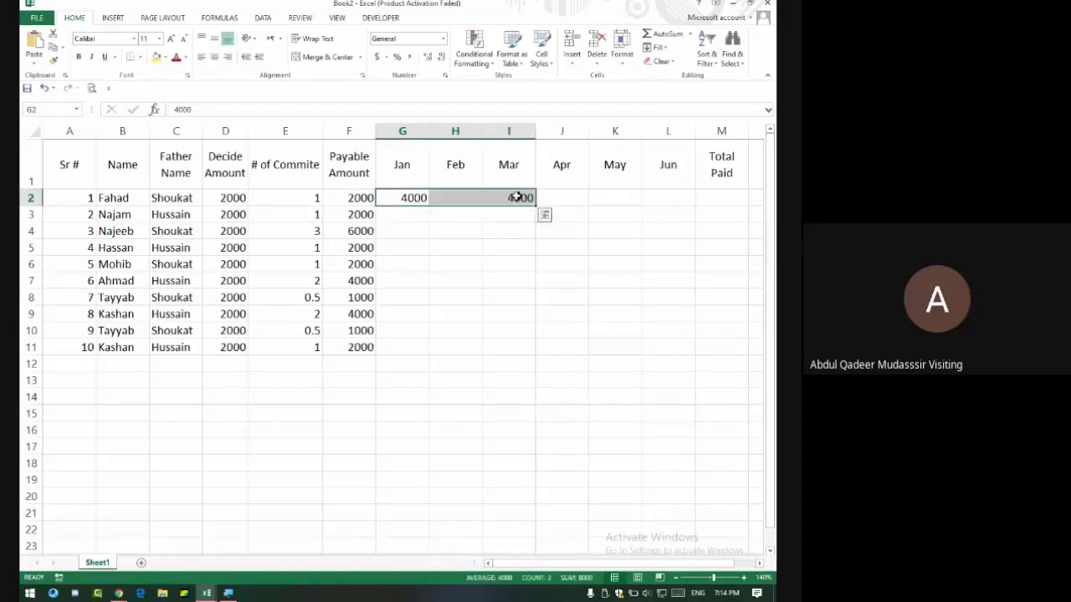
{"action": "left_click", "coordinate": [402, 197]}
{"action": "type", "text": "2000"}
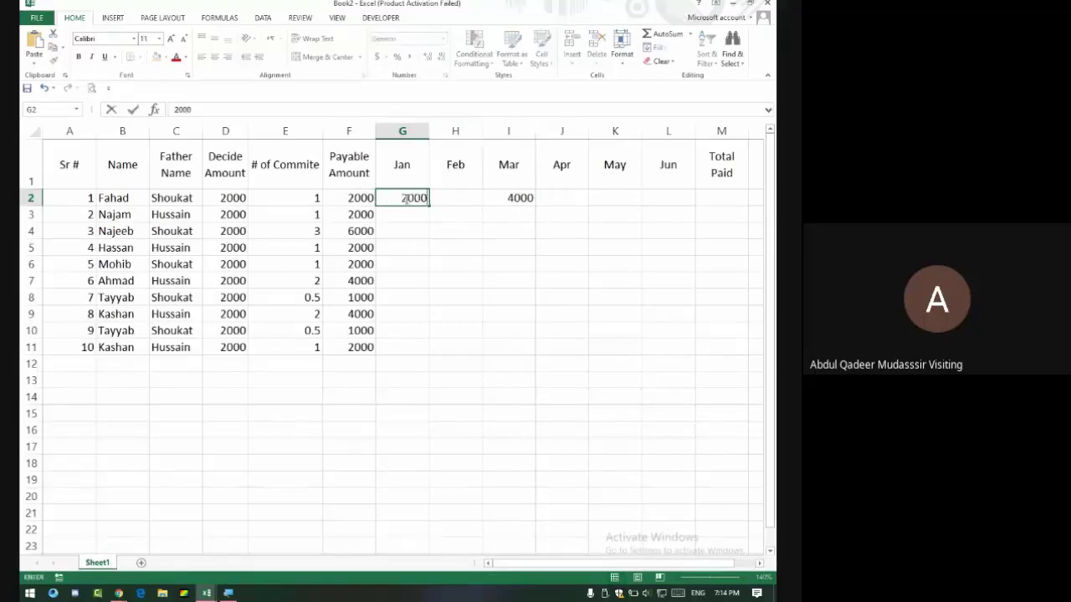
{"action": "key", "text": "Return"}
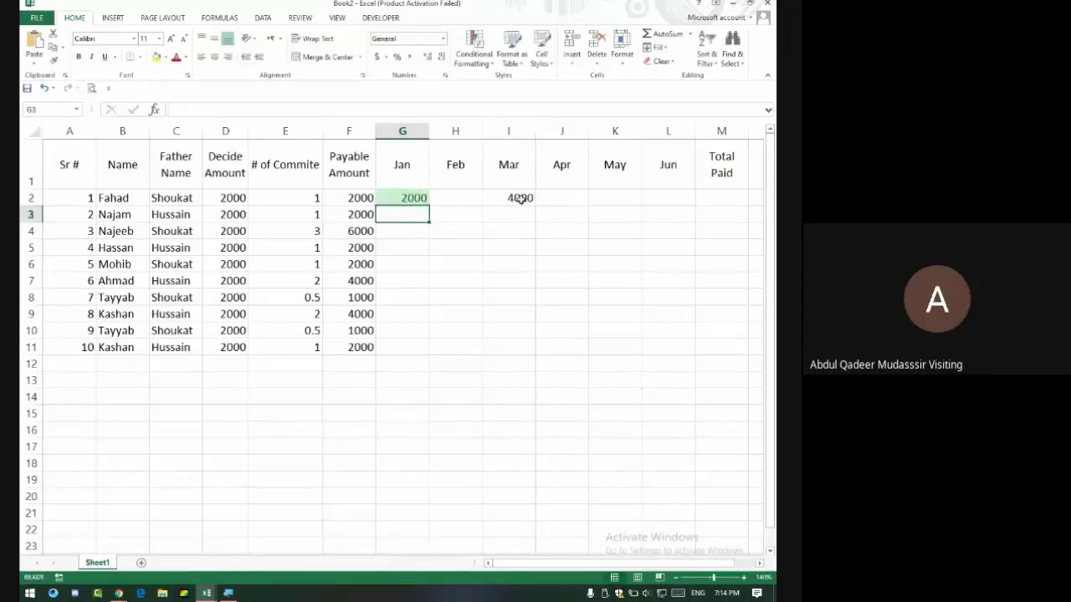
{"action": "left_click_drag", "start_coordinate": [394, 198], "coordinate": [678, 196]}
{"action": "key", "text": "Delete"}
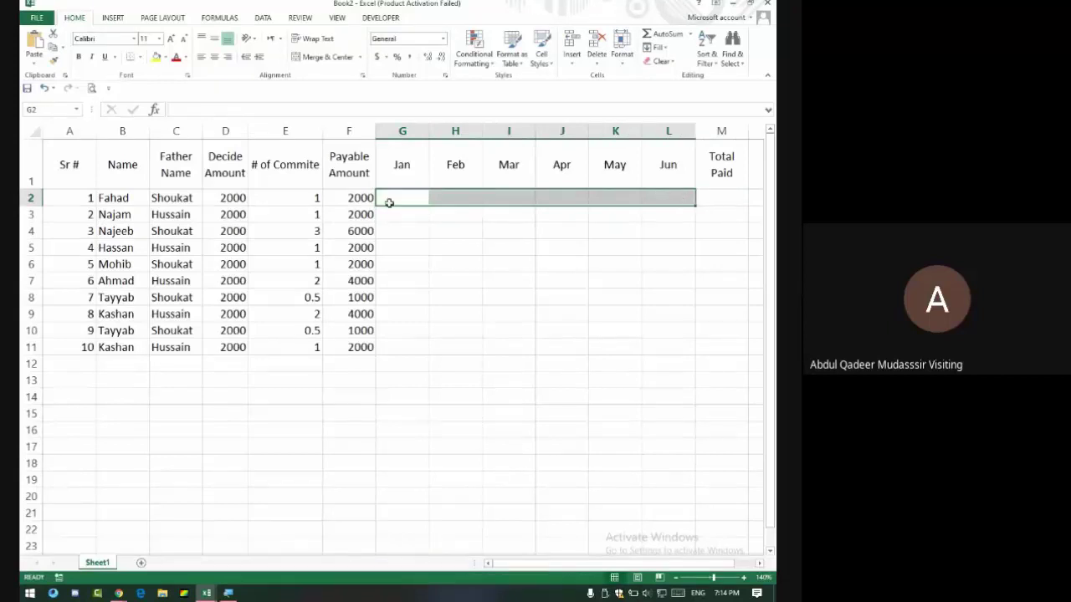
Highlight G2:L2 values less than 1000 with Light Red Fill with Dark Red Text, then select G2.
{"action": "left_click_drag", "start_coordinate": [396, 196], "coordinate": [685, 196]}
{"action": "left_click", "coordinate": [474, 52]}
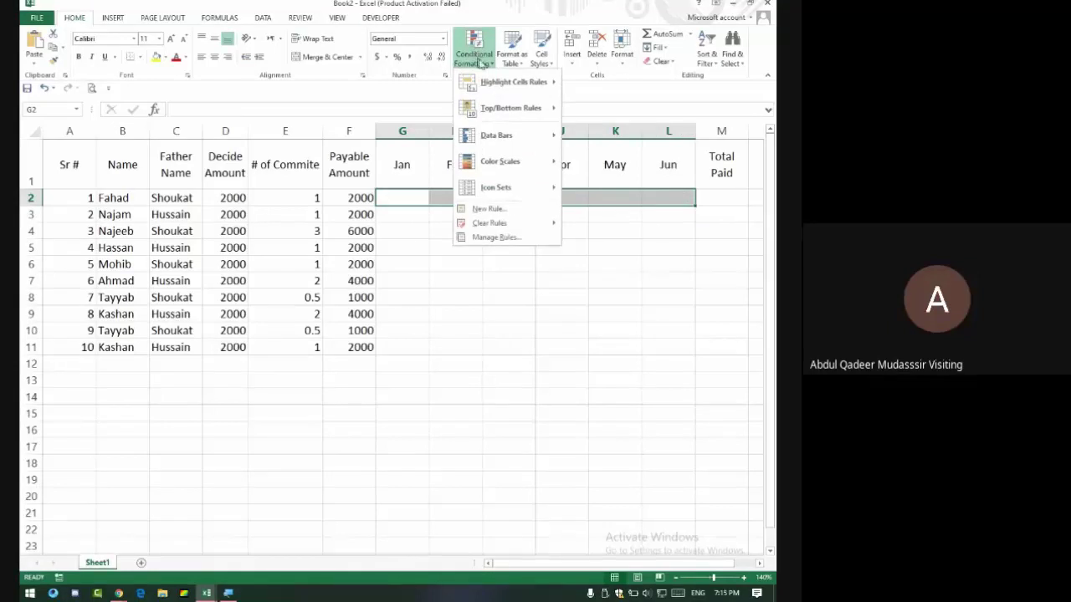
{"action": "mouse_move", "coordinate": [516, 84]}
{"action": "left_click", "coordinate": [597, 110]}
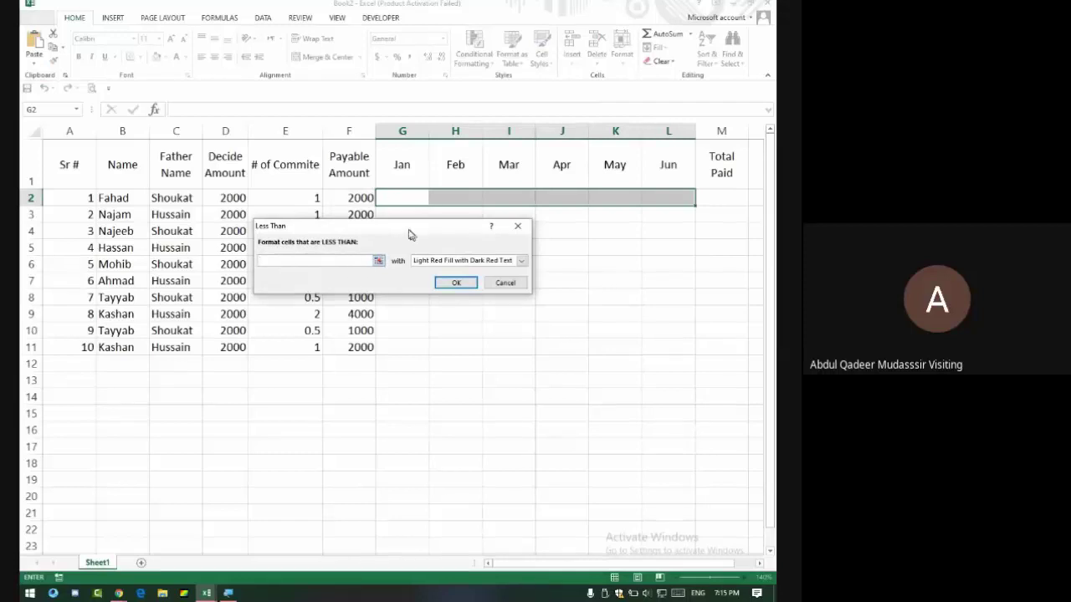
{"action": "type", "text": "1000"}
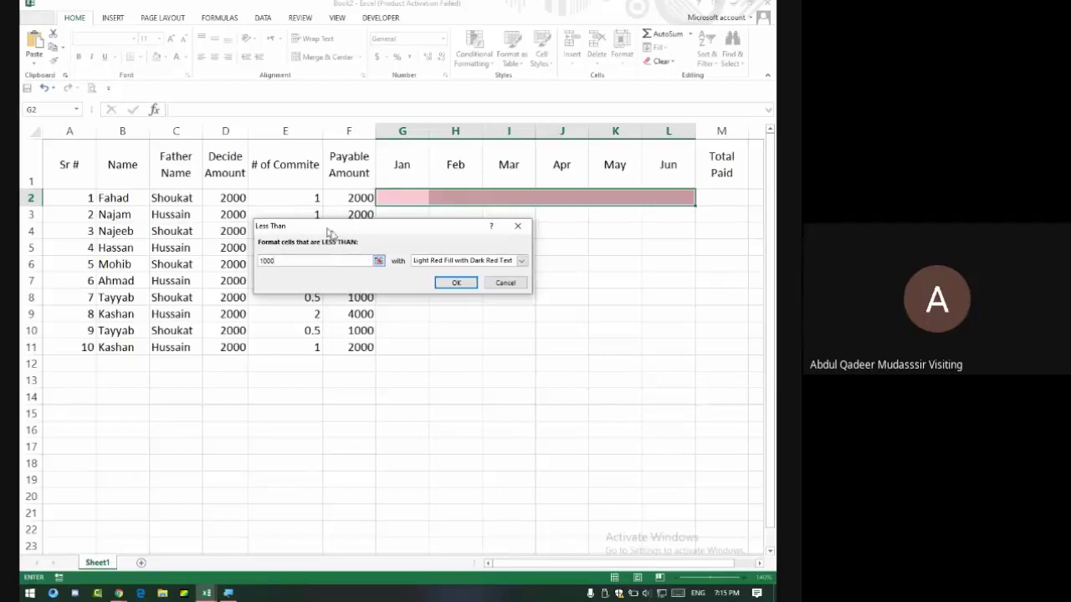
{"action": "left_click", "coordinate": [430, 264]}
{"action": "left_click", "coordinate": [435, 270]}
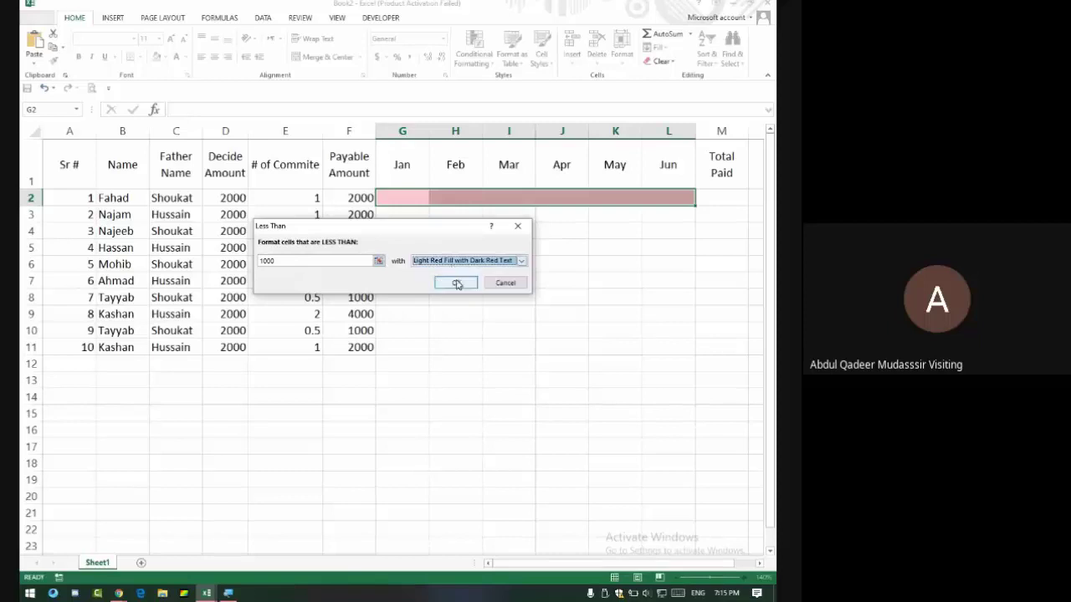
{"action": "left_click", "coordinate": [456, 284]}
{"action": "left_click", "coordinate": [675, 241]}
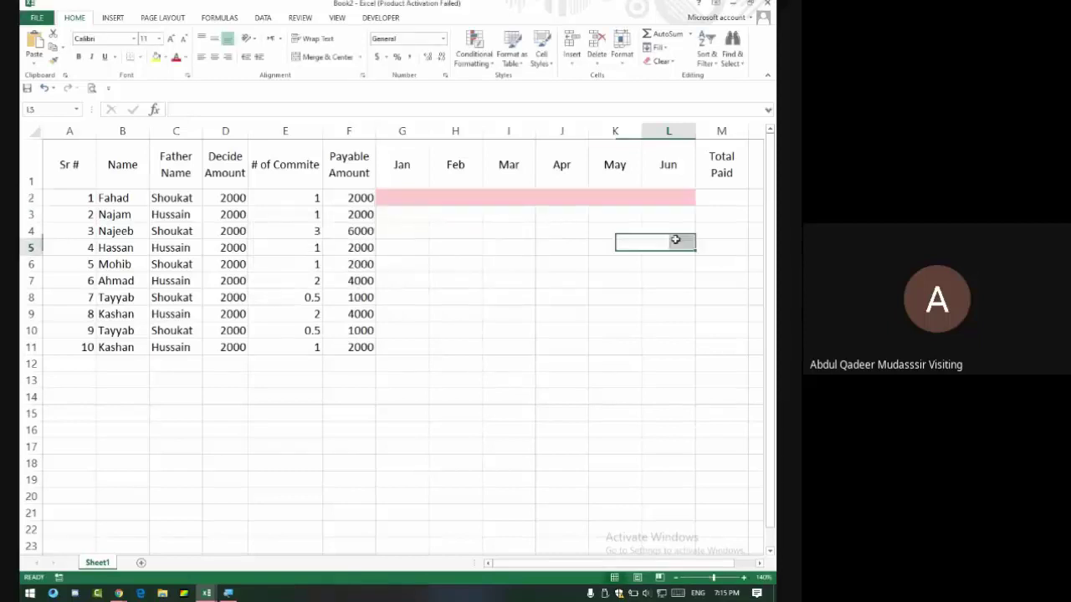
{"action": "left_click_drag", "start_coordinate": [675, 240], "coordinate": [667, 237]}
{"action": "left_click", "coordinate": [404, 194]}
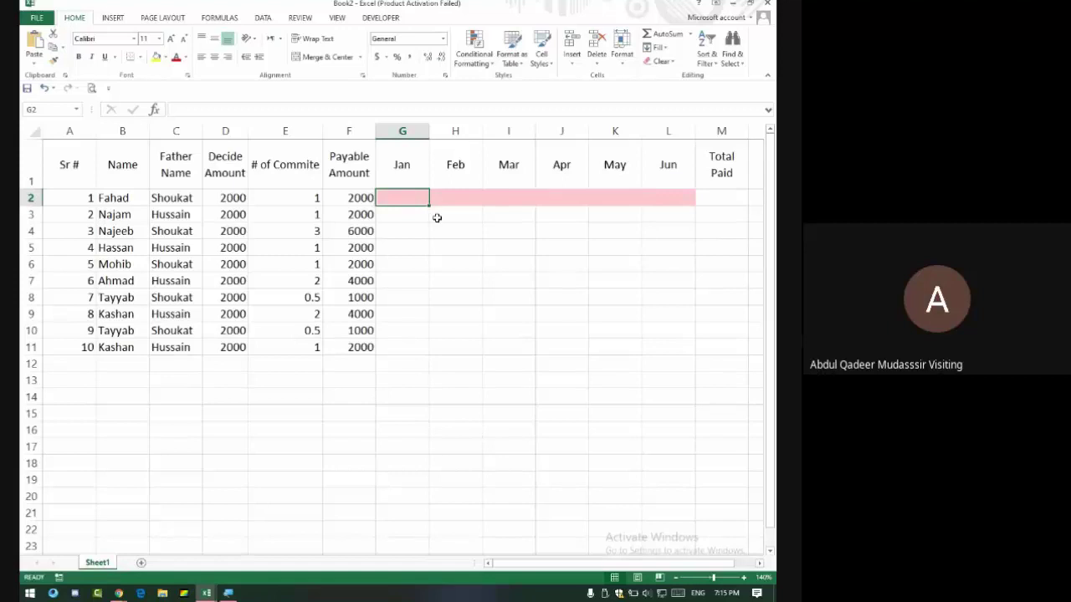
{"action": "type", "text": "1000"}
{"action": "key", "text": "Return"}
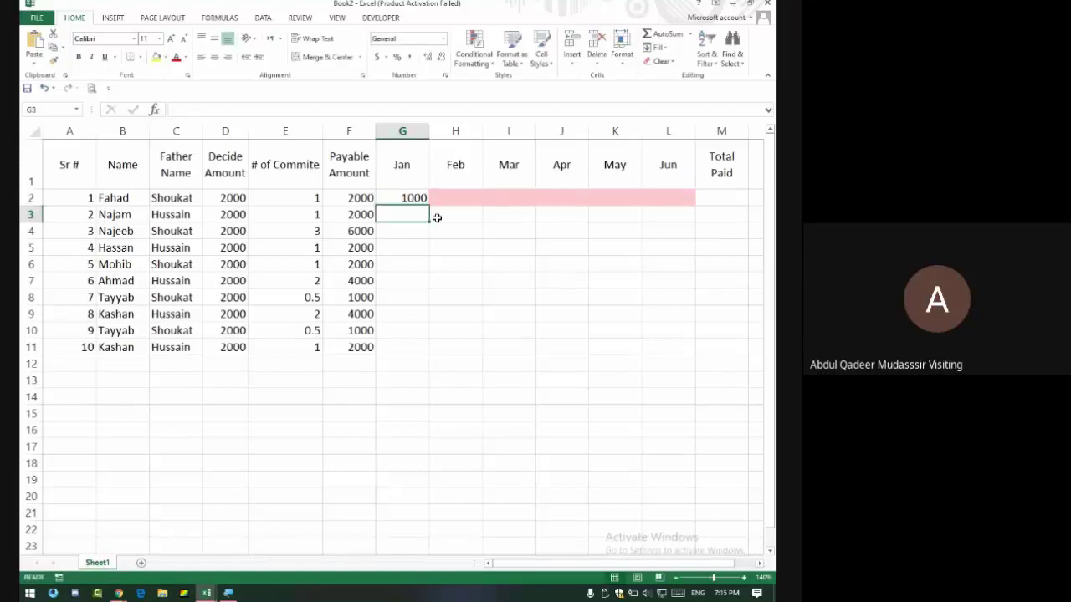
{"action": "left_click", "coordinate": [409, 194]}
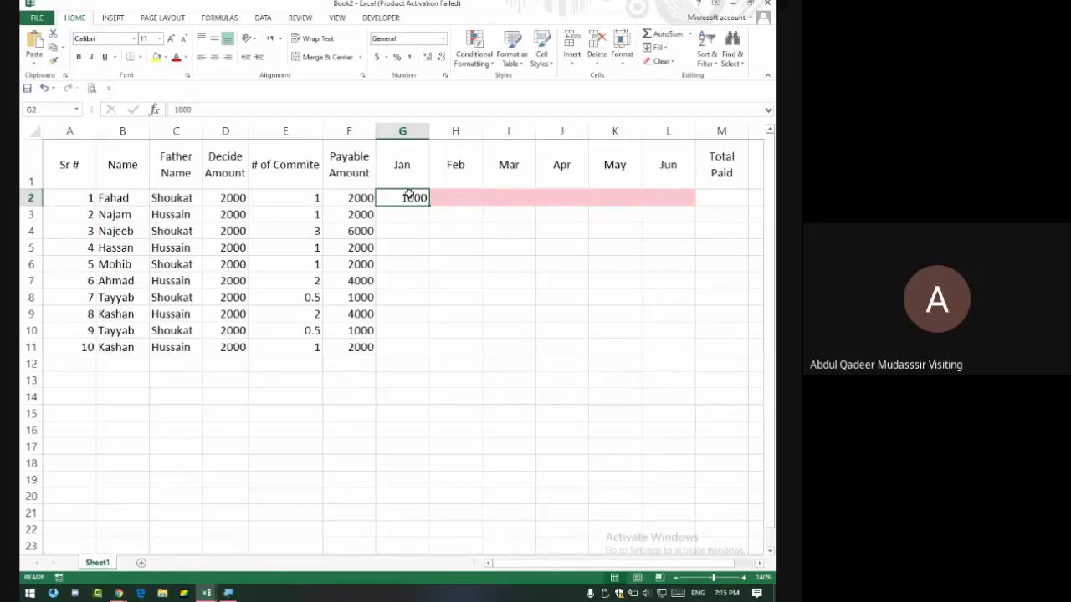
{"action": "type", "text": "999"}
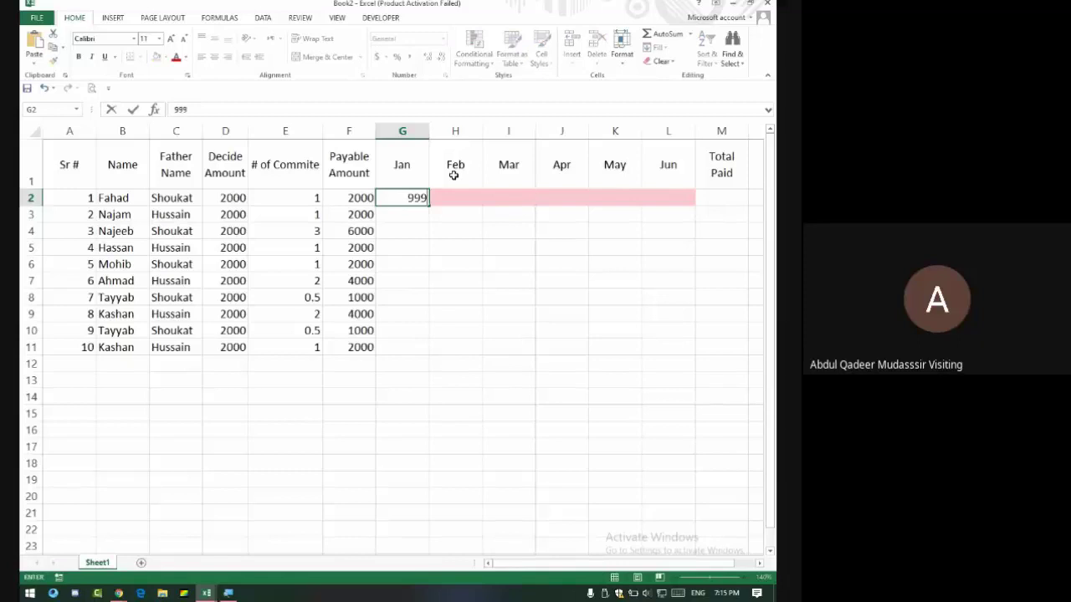
{"action": "key", "text": "Return"}
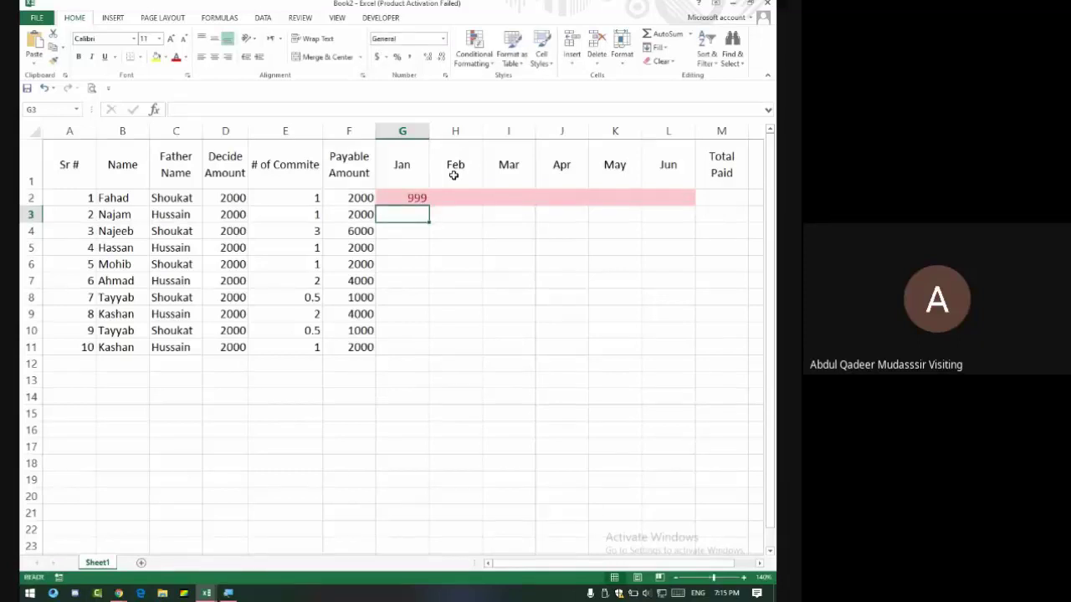
{"action": "key", "text": "Up"}
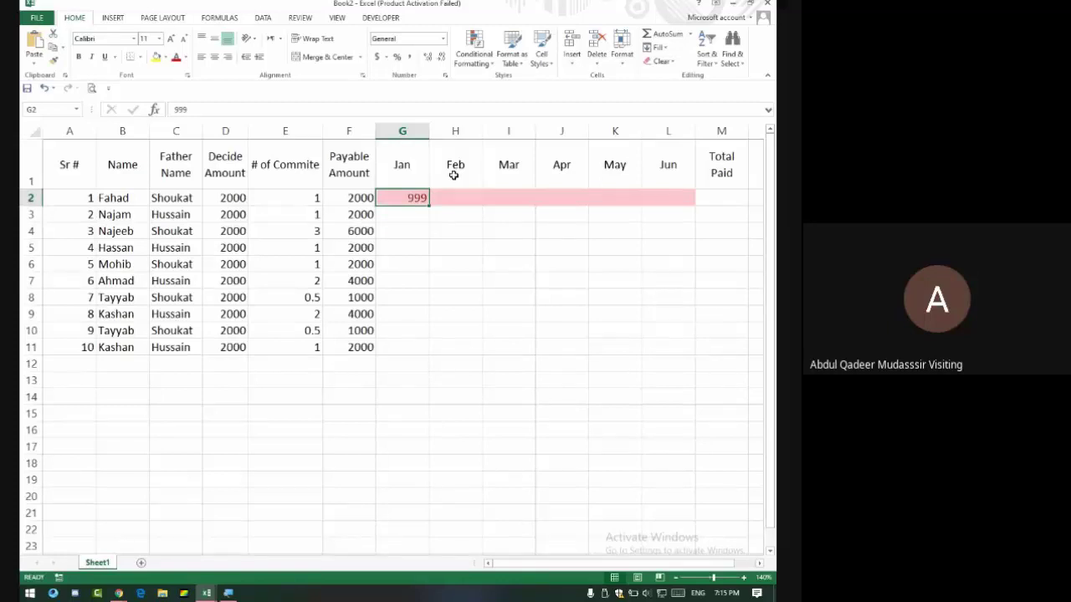
{"action": "key", "text": "Delete"}
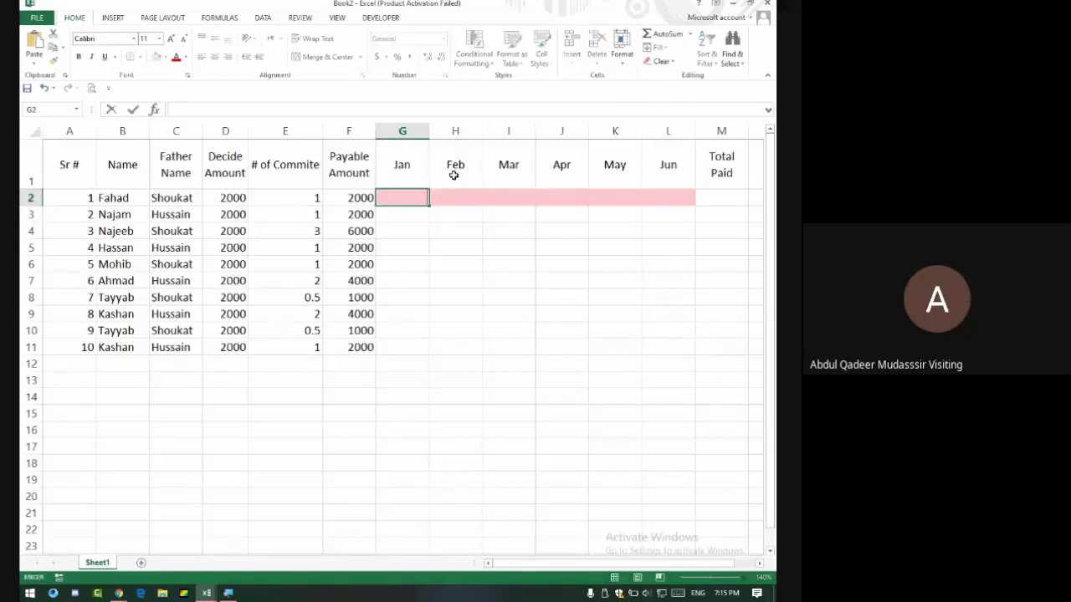
{"action": "left_click", "coordinate": [409, 247]}
{"action": "left_click_drag", "start_coordinate": [399, 195], "coordinate": [683, 199]}
Add a Between 1000 and 1999 rule to G2:L2 using Yellow Fill with Dark Yellow Text.
{"action": "left_click", "coordinate": [488, 52]}
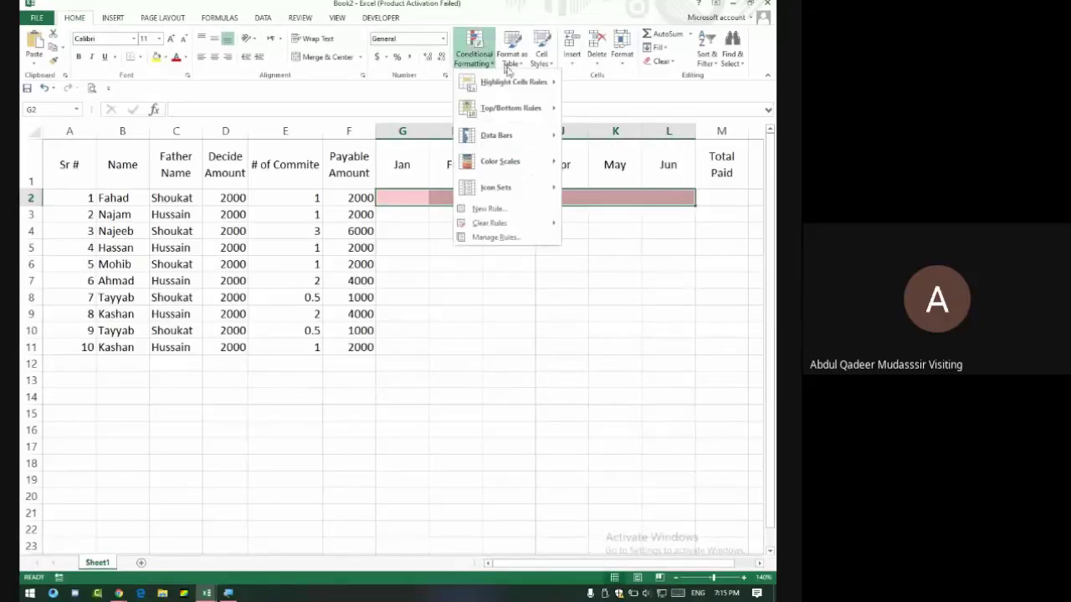
{"action": "mouse_move", "coordinate": [535, 81]}
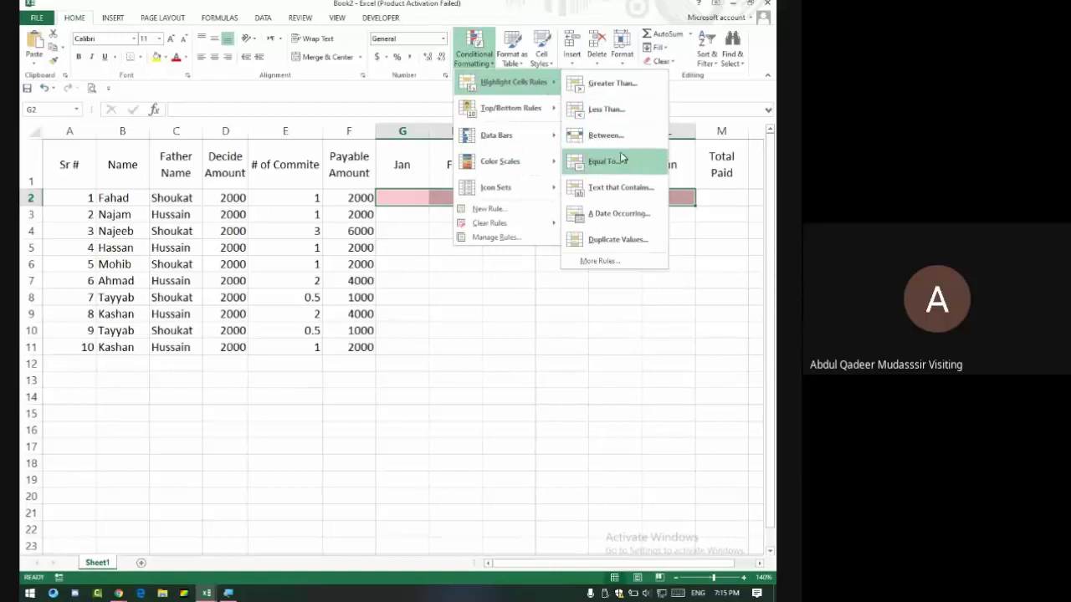
{"action": "left_click", "coordinate": [607, 136]}
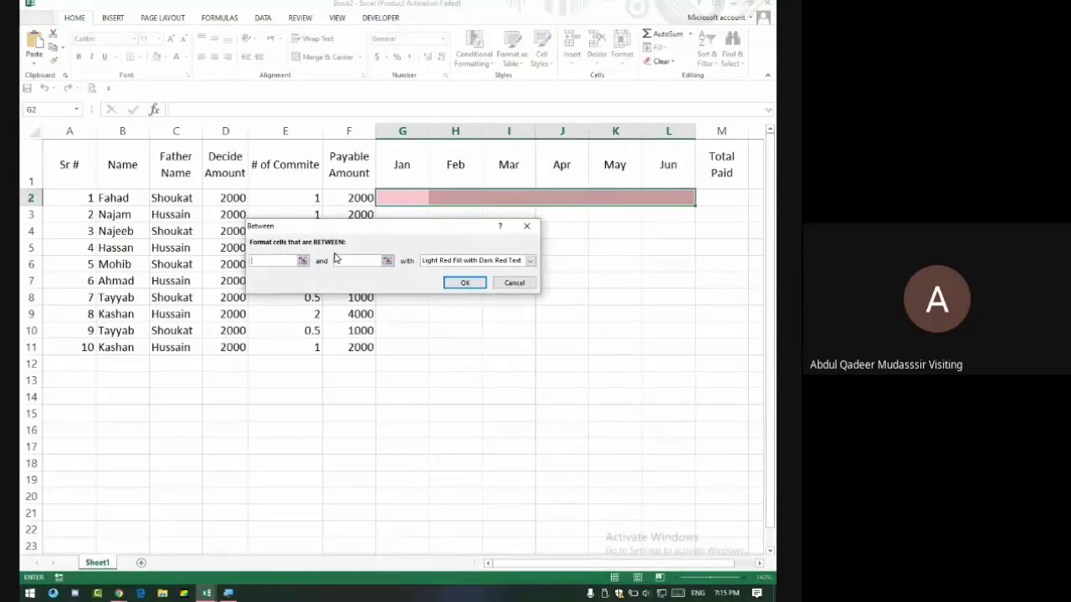
{"action": "type", "text": "100"}
{"action": "type", "text": "1999"}
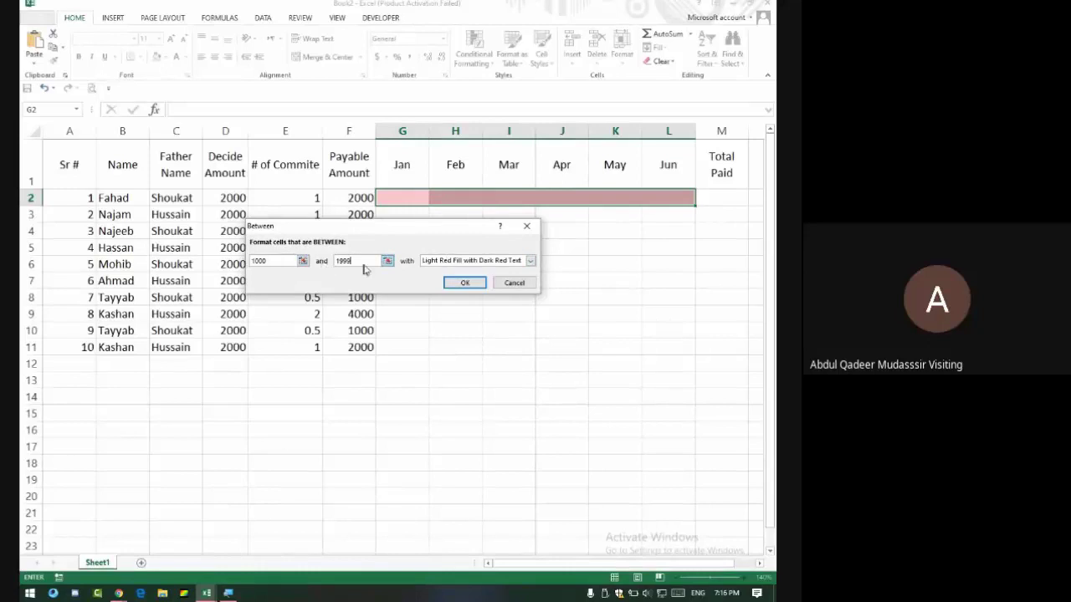
{"action": "left_click", "coordinate": [446, 262]}
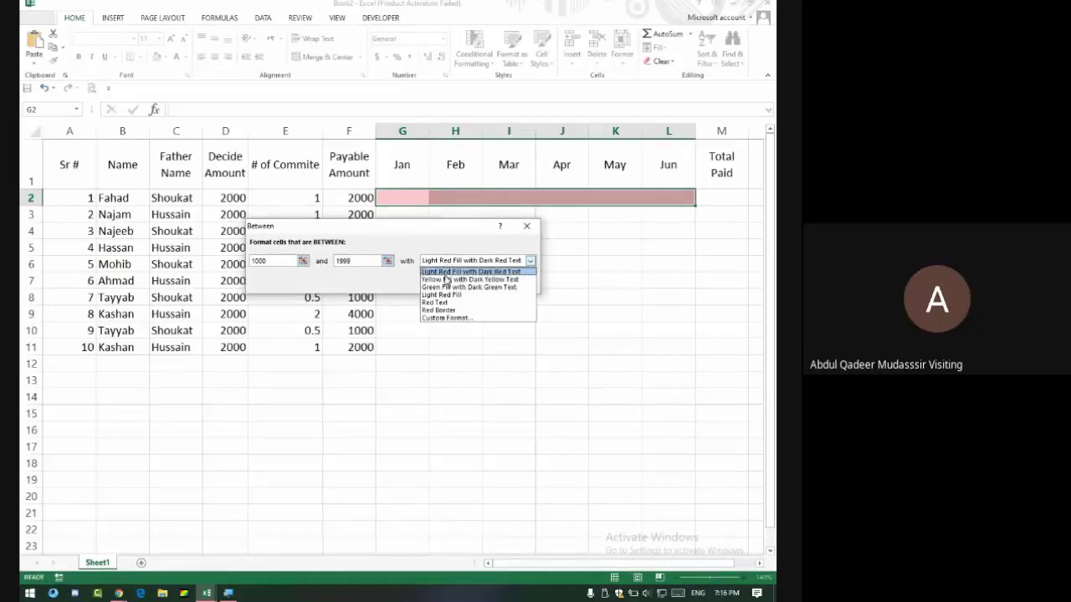
{"action": "left_click", "coordinate": [446, 279]}
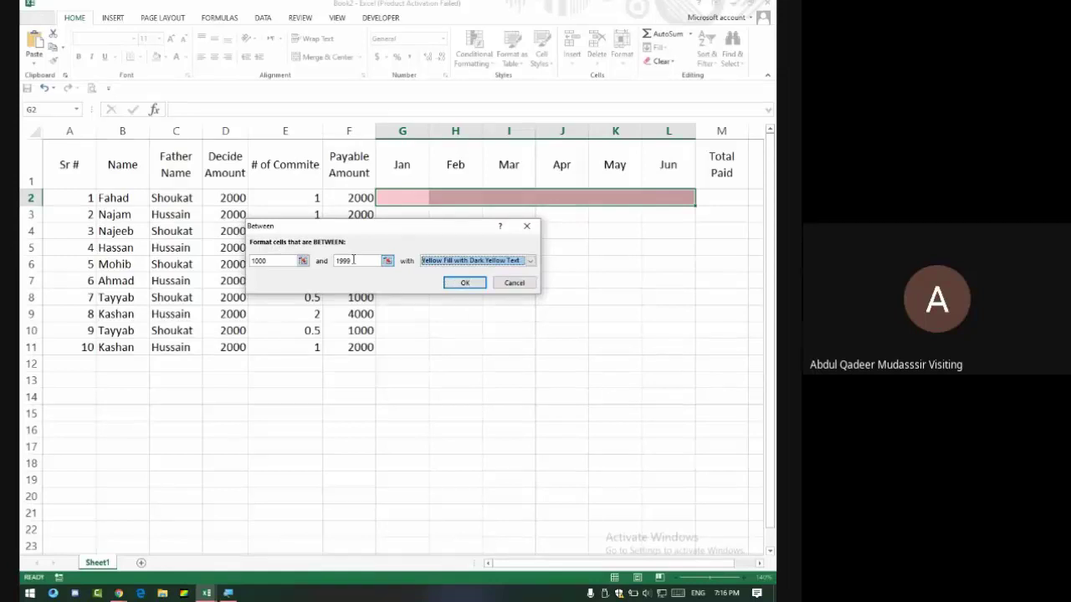
{"action": "left_click", "coordinate": [465, 283]}
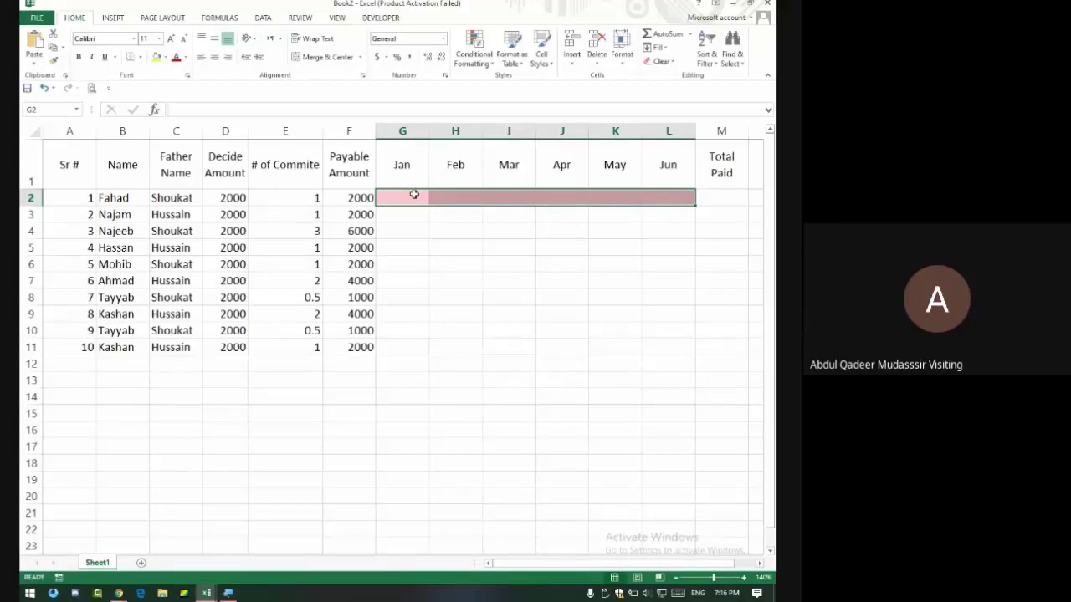
Test the rules by entering 500, then 999, then 1000 in G2.
{"action": "left_click", "coordinate": [414, 194]}
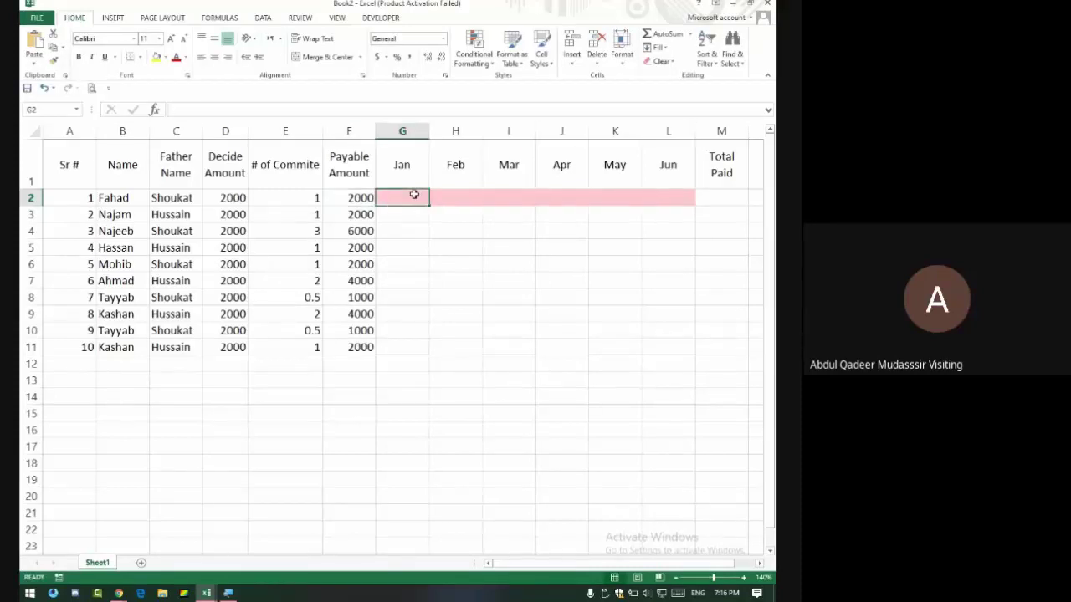
{"action": "type", "text": "500"}
{"action": "key", "text": "Return"}
{"action": "left_click", "coordinate": [414, 194]}
{"action": "type", "text": "999"}
{"action": "key", "text": "Return"}
{"action": "left_click", "coordinate": [414, 194]}
{"action": "type", "text": "1000"}
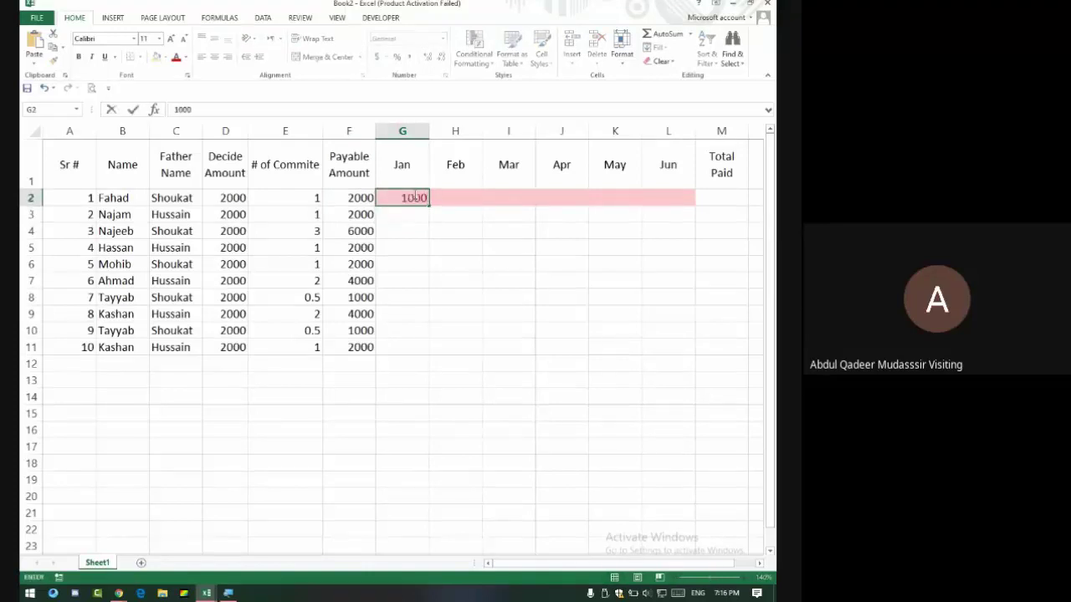
{"action": "key", "text": "Return"}
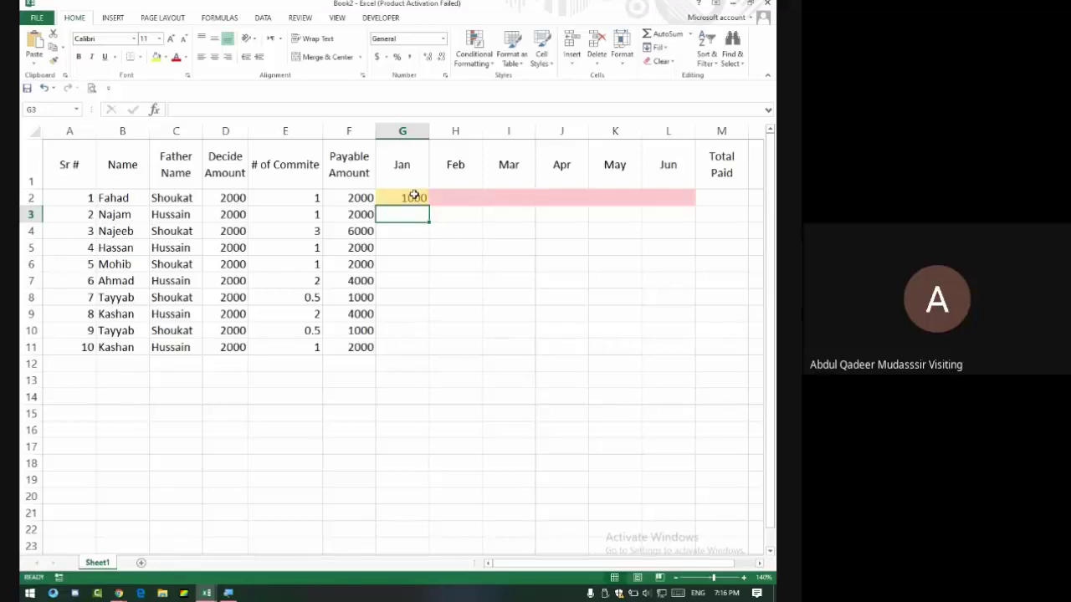
Enter 2000 for Apr in J2, 1500 for Feb in H2 and 500 for Mar in I2.
{"action": "left_click", "coordinate": [571, 199]}
{"action": "type", "text": "4"}
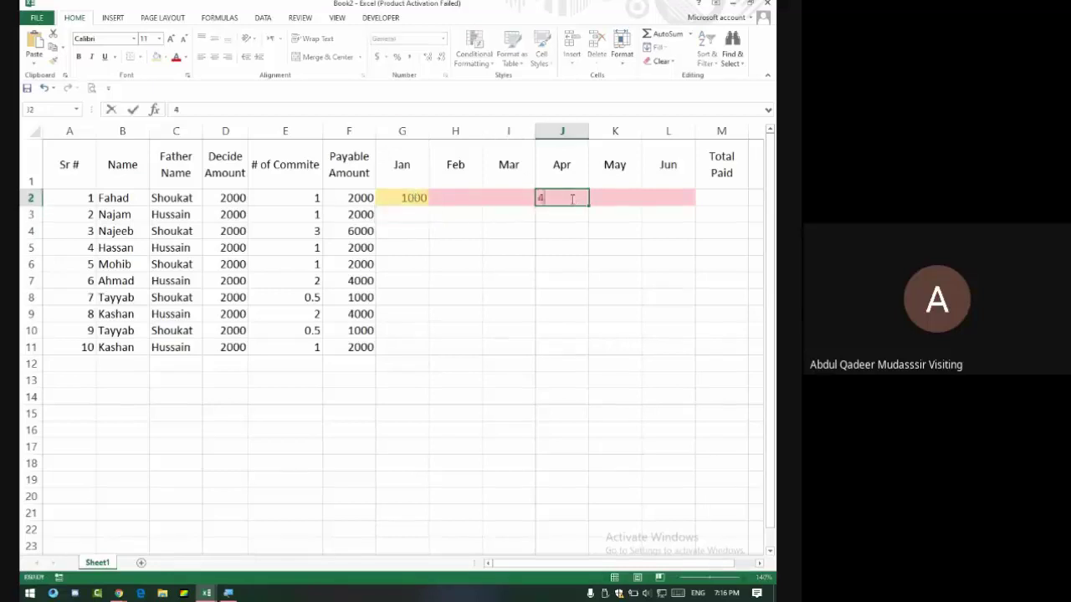
{"action": "type", "text": "2000"}
{"action": "key", "text": "Return"}
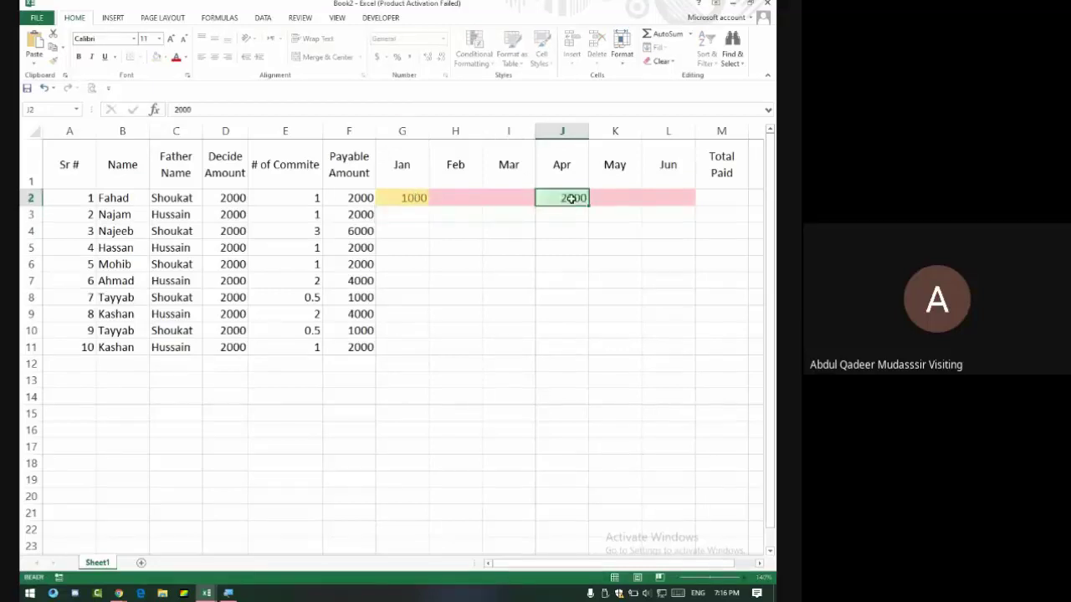
{"action": "key", "text": "Left"}
{"action": "key", "text": "Left"}
{"action": "key", "text": "Up"}
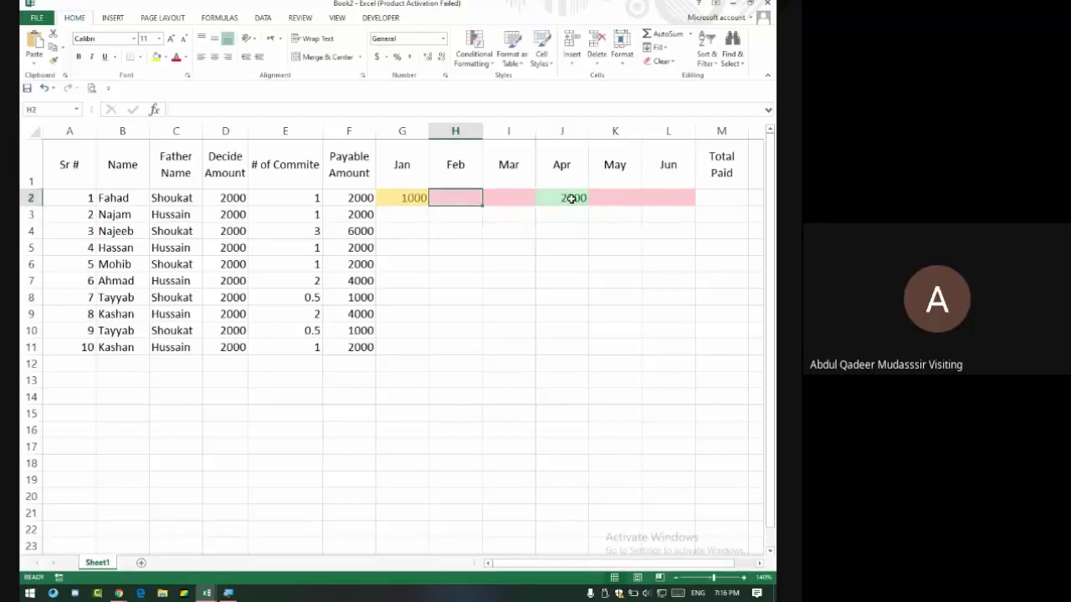
{"action": "type", "text": "1500"}
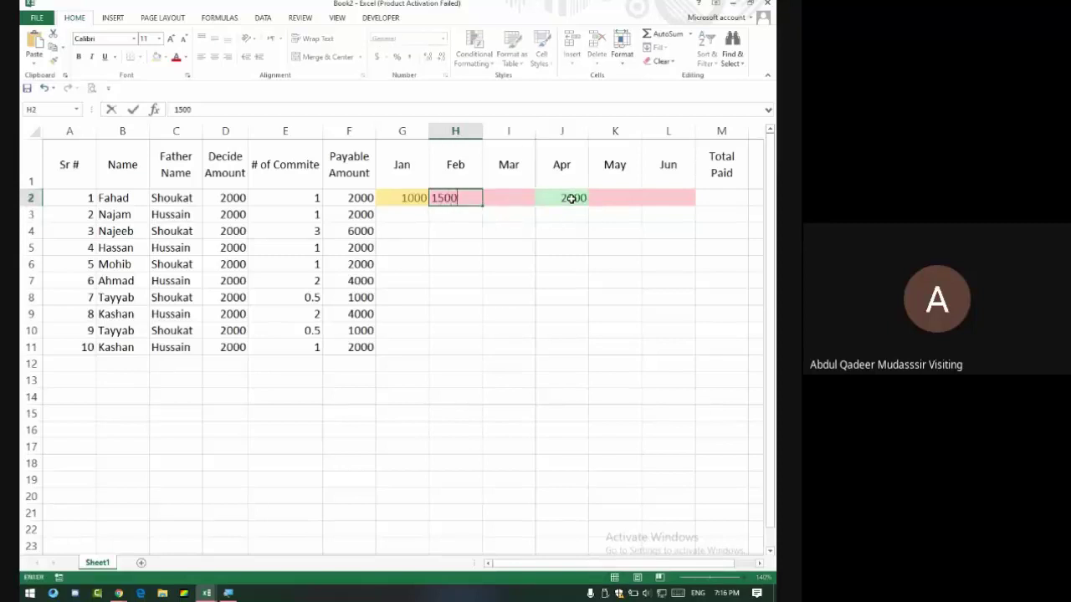
{"action": "key", "text": "Return"}
{"action": "key", "text": "Right"}
{"action": "key", "text": "Up"}
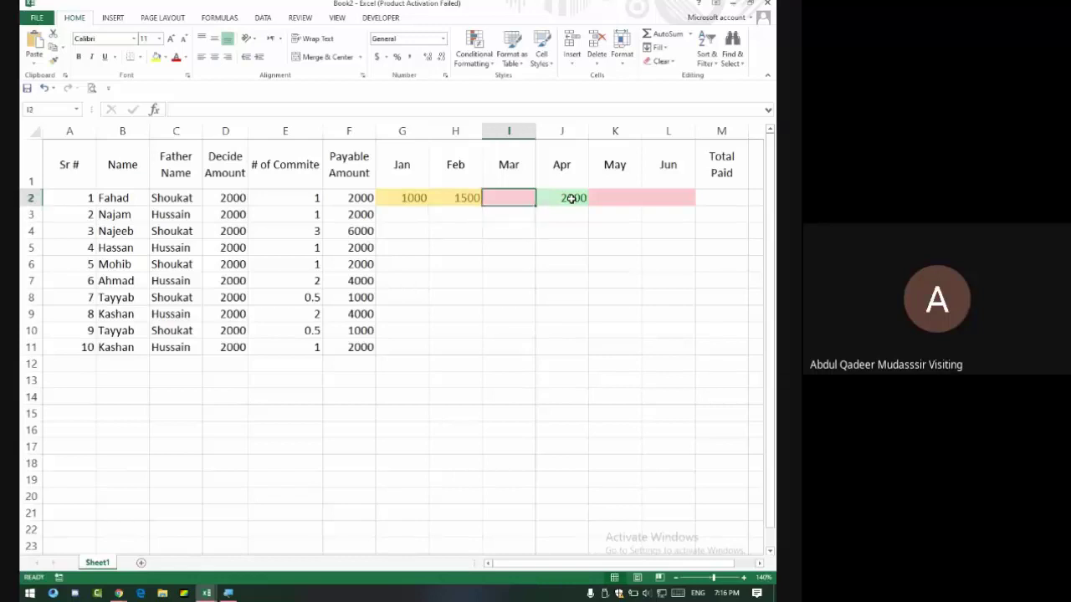
{"action": "type", "text": "500"}
{"action": "key", "text": "Return"}
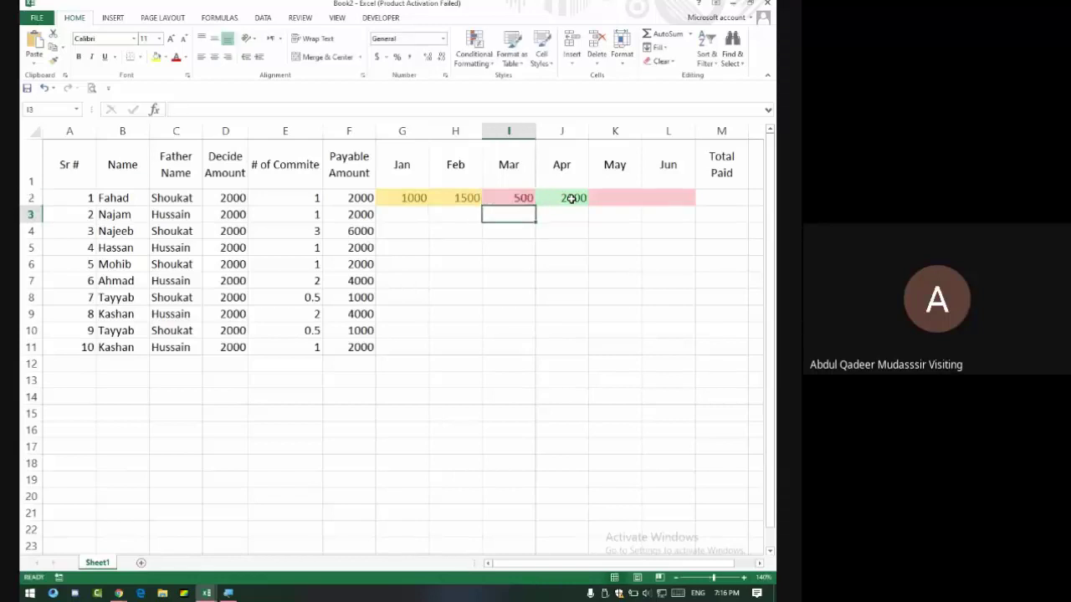
Replace the 1000 in G2 with 2000 so it matches Apr.
{"action": "key", "text": "Right"}
{"action": "key", "text": "Right"}
{"action": "key", "text": "Right"}
{"action": "key", "text": "Up"}
{"action": "key", "text": "Left"}
{"action": "key", "text": "Left"}
{"action": "key", "text": "Left"}
{"action": "key", "text": "Left"}
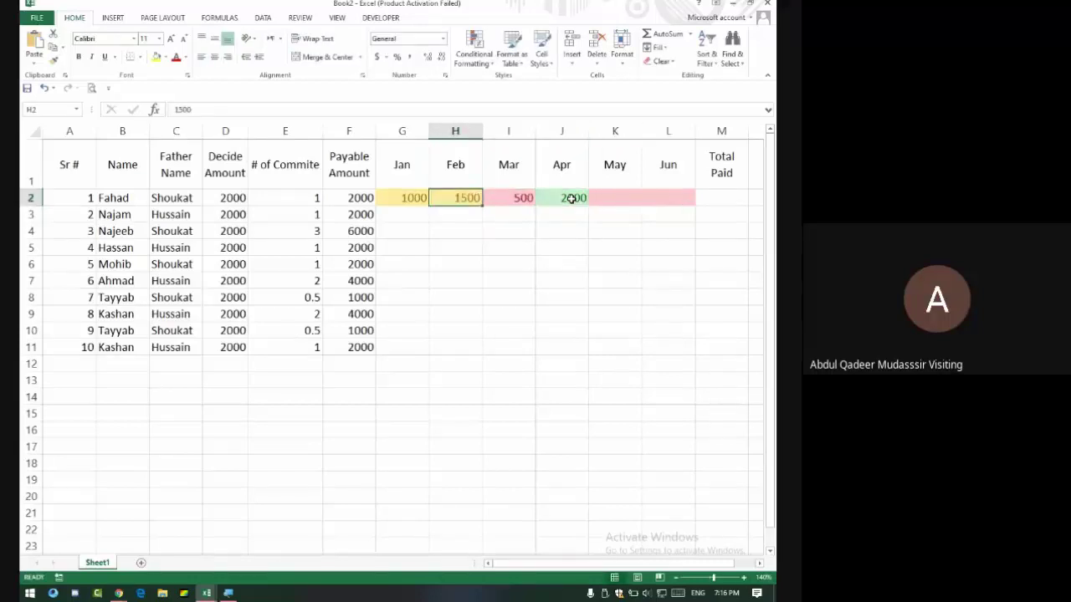
{"action": "key", "text": "Left"}
{"action": "type", "text": "20"}
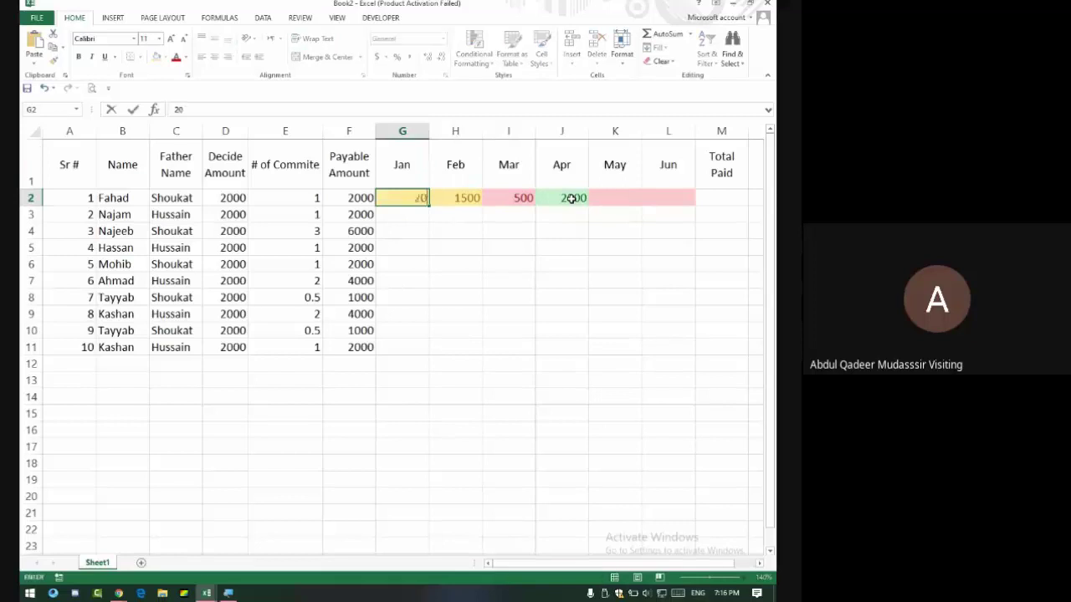
{"action": "type", "text": "00"}
{"action": "key", "text": "Return"}
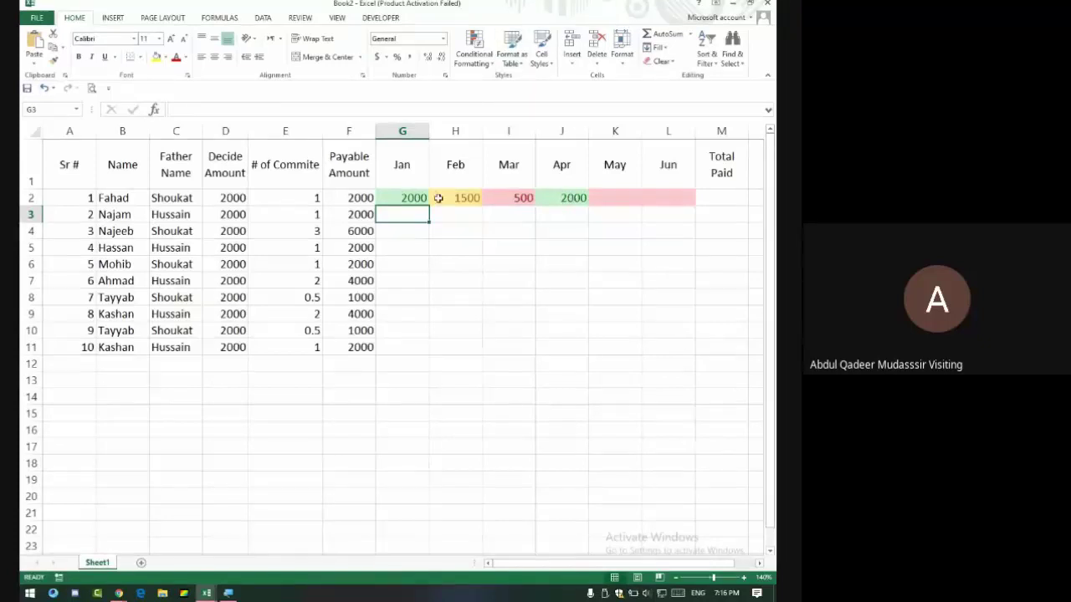
Start a Greater Than highlight rule on G2:L2 using =$F$2 as the threshold.
{"action": "left_click_drag", "start_coordinate": [410, 198], "coordinate": [688, 194]}
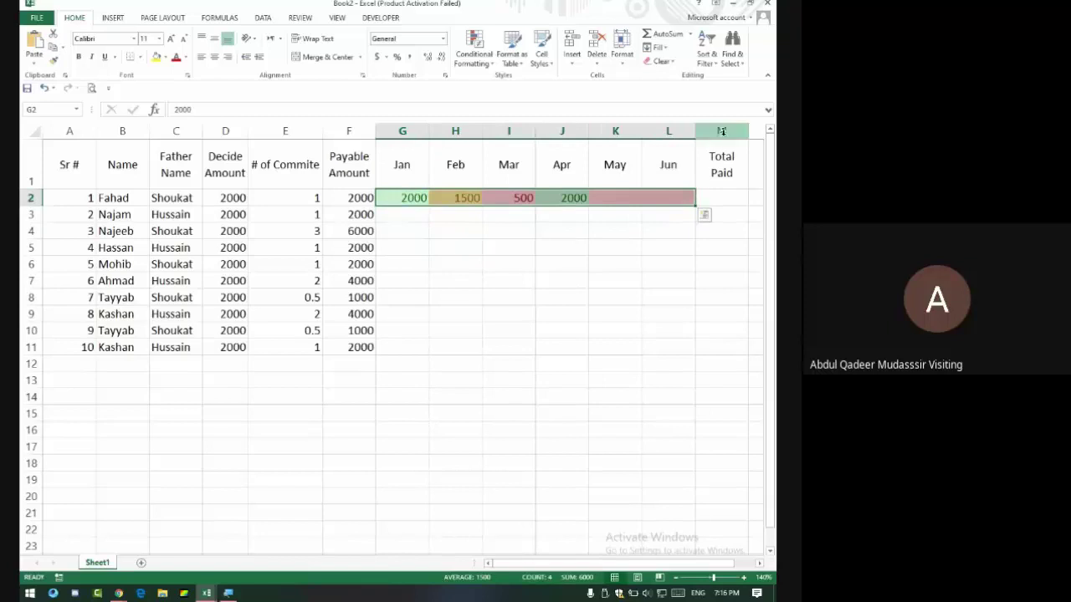
{"action": "left_click", "coordinate": [471, 57]}
{"action": "mouse_move", "coordinate": [525, 87]}
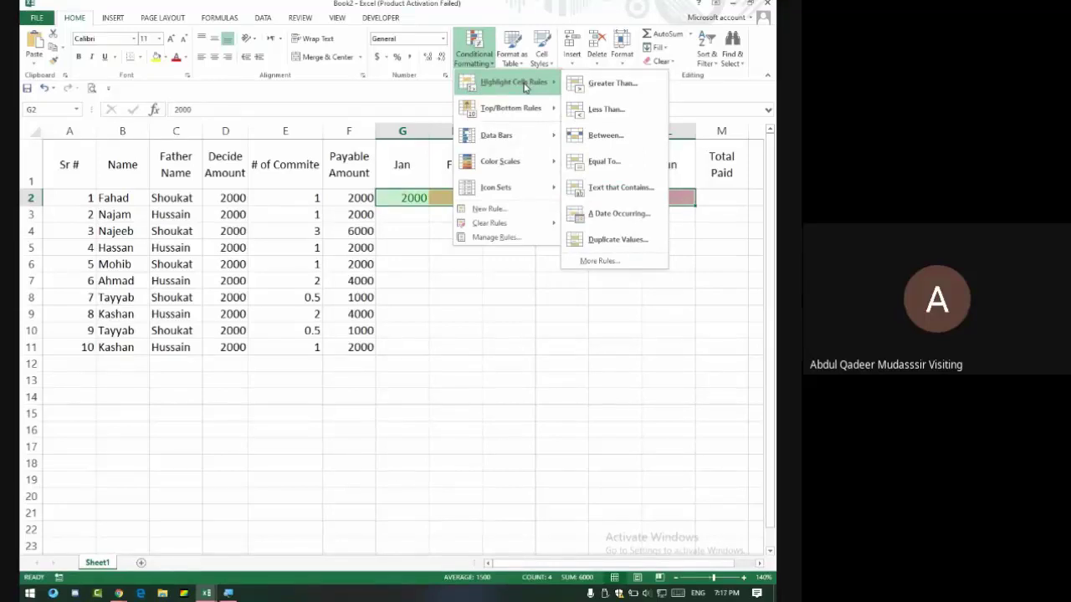
{"action": "left_click", "coordinate": [632, 81]}
{"action": "left_click", "coordinate": [348, 196]}
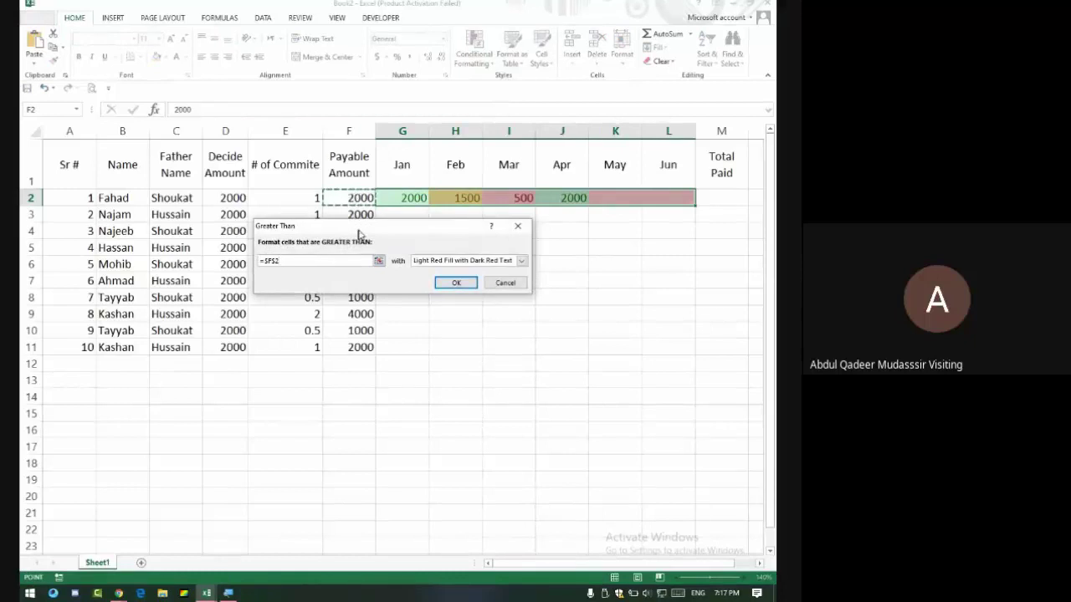
{"action": "left_click", "coordinate": [455, 263]}
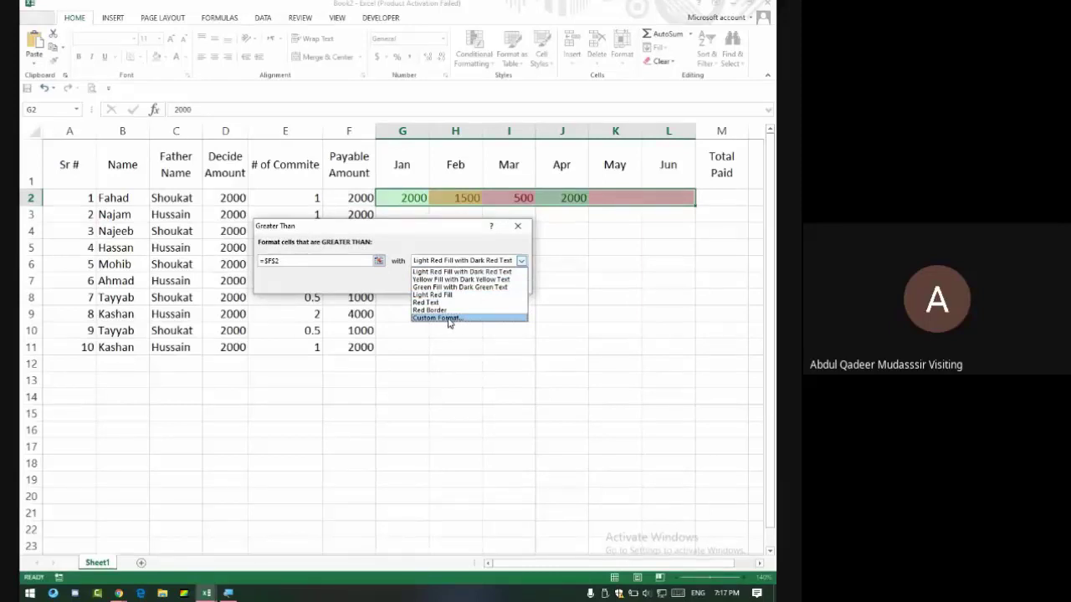
Choose Custom Format and give it a green outline border.
{"action": "left_click", "coordinate": [449, 318]}
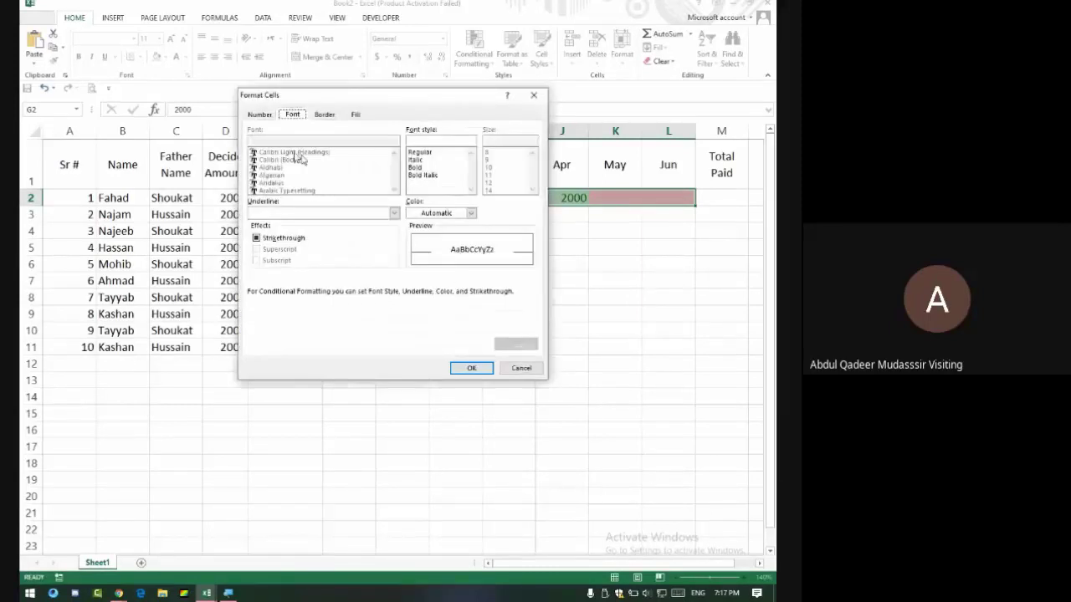
{"action": "left_click", "coordinate": [330, 114]}
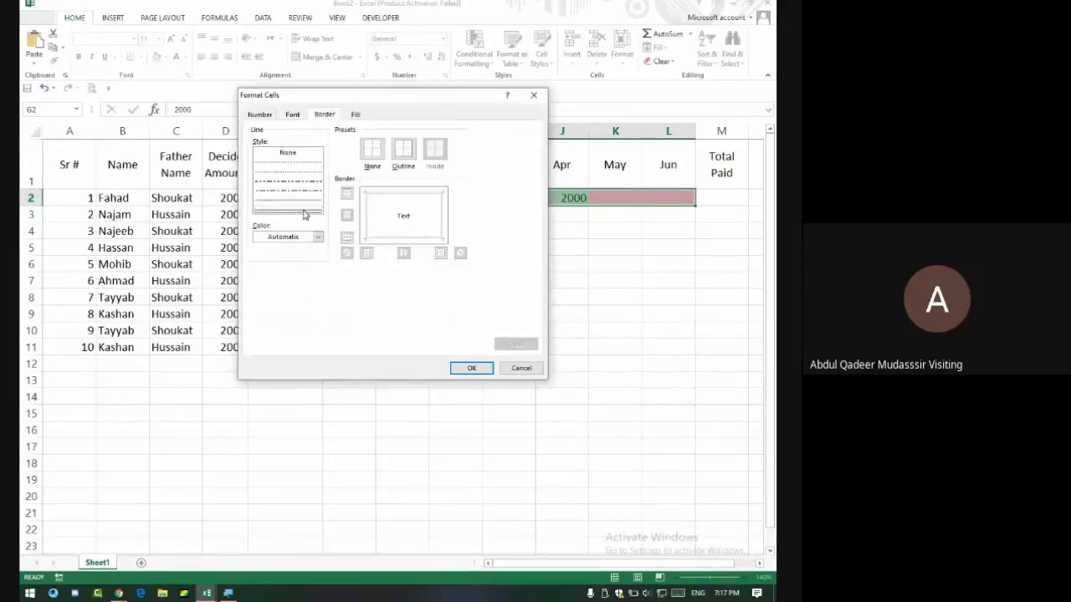
{"action": "left_click", "coordinate": [305, 237]}
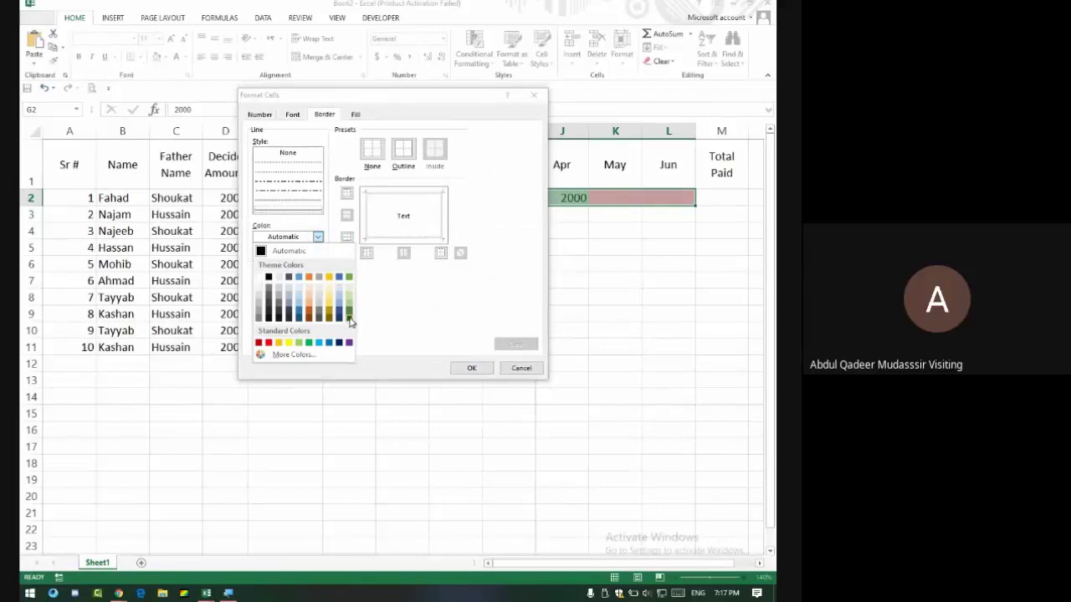
{"action": "left_click", "coordinate": [309, 343]}
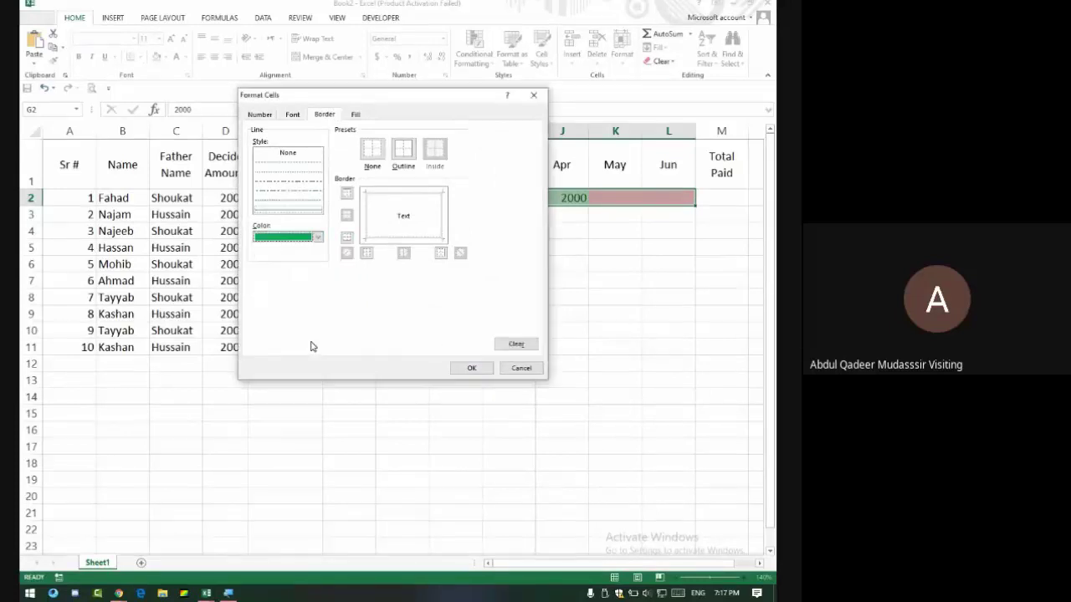
{"action": "left_click", "coordinate": [401, 149]}
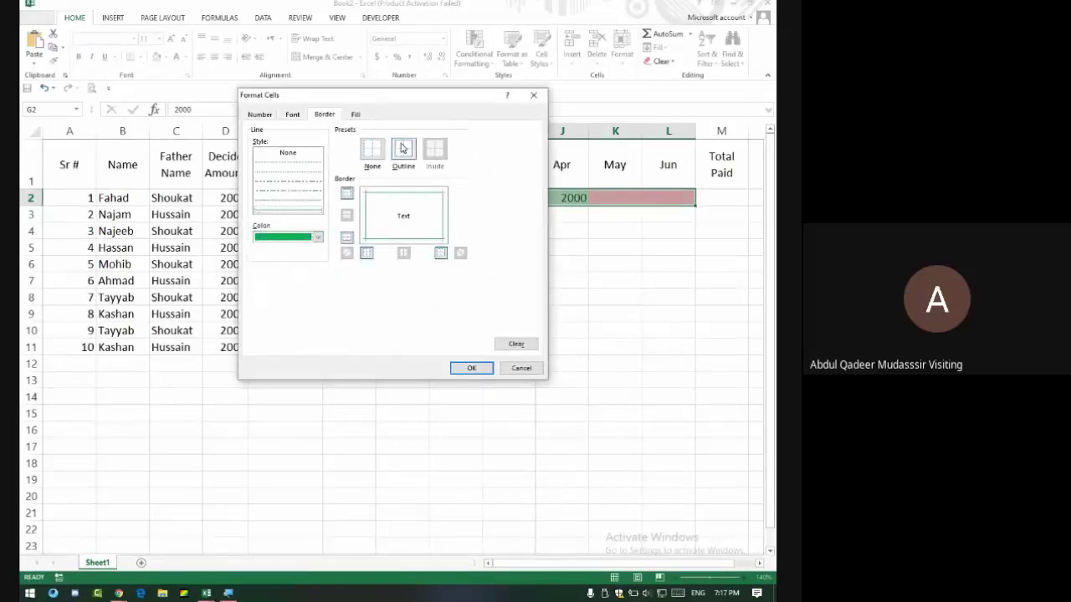
Set the custom format's fill to blue with a gold fine-striped pattern.
{"action": "left_click", "coordinate": [355, 114]}
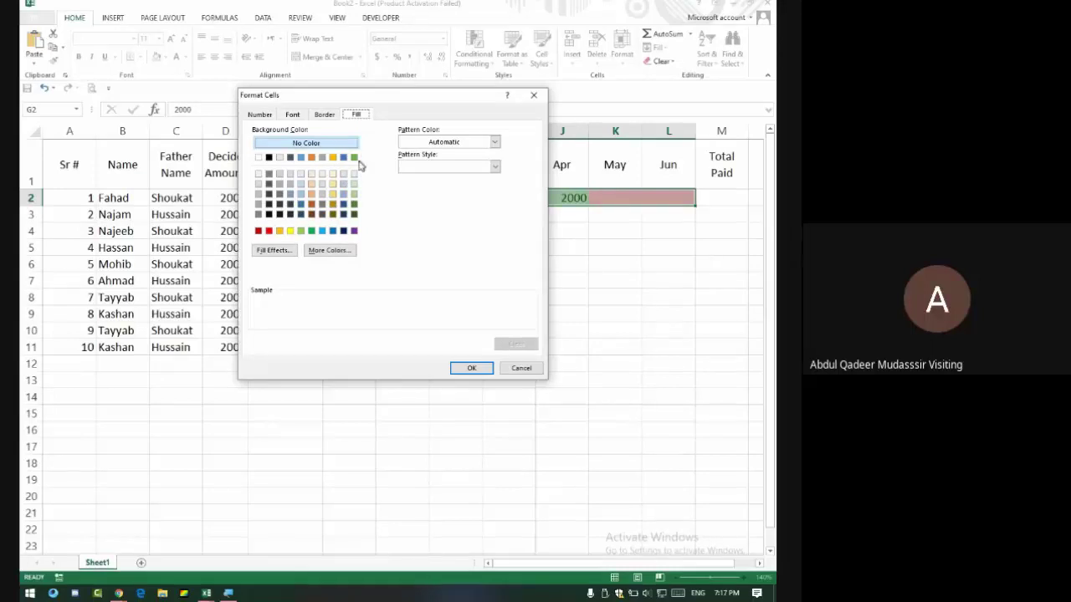
{"action": "left_click", "coordinate": [343, 159]}
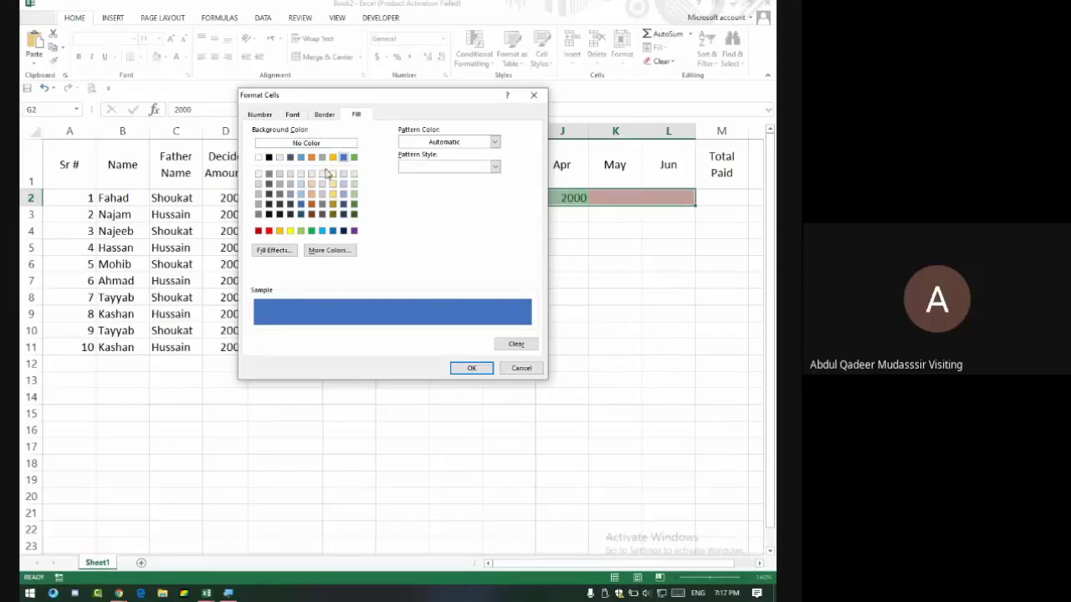
{"action": "left_click", "coordinate": [432, 143]}
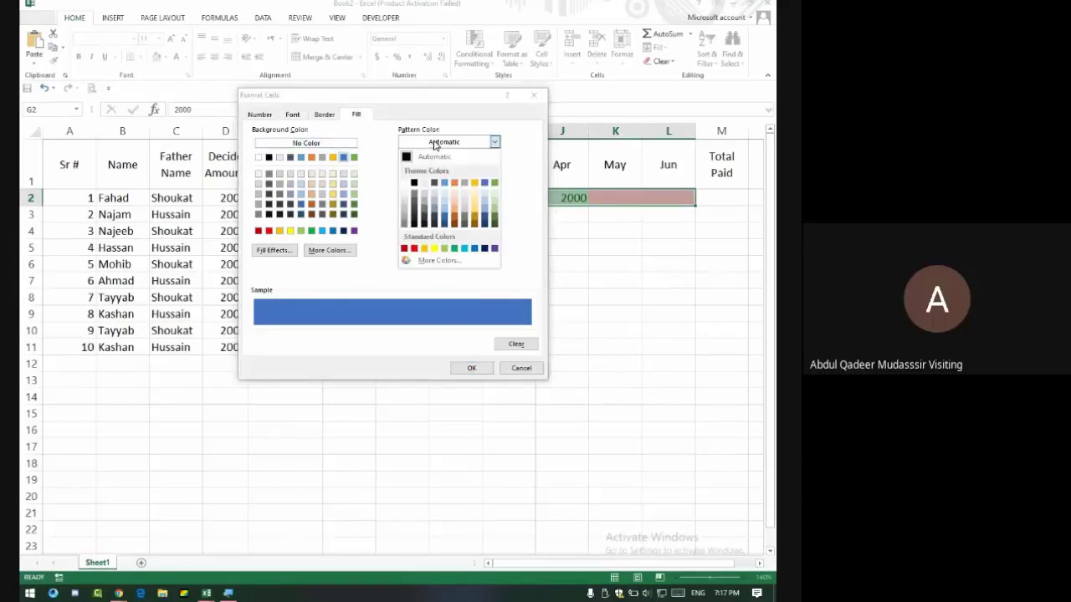
{"action": "left_click", "coordinate": [475, 183]}
{"action": "left_click", "coordinate": [493, 166]}
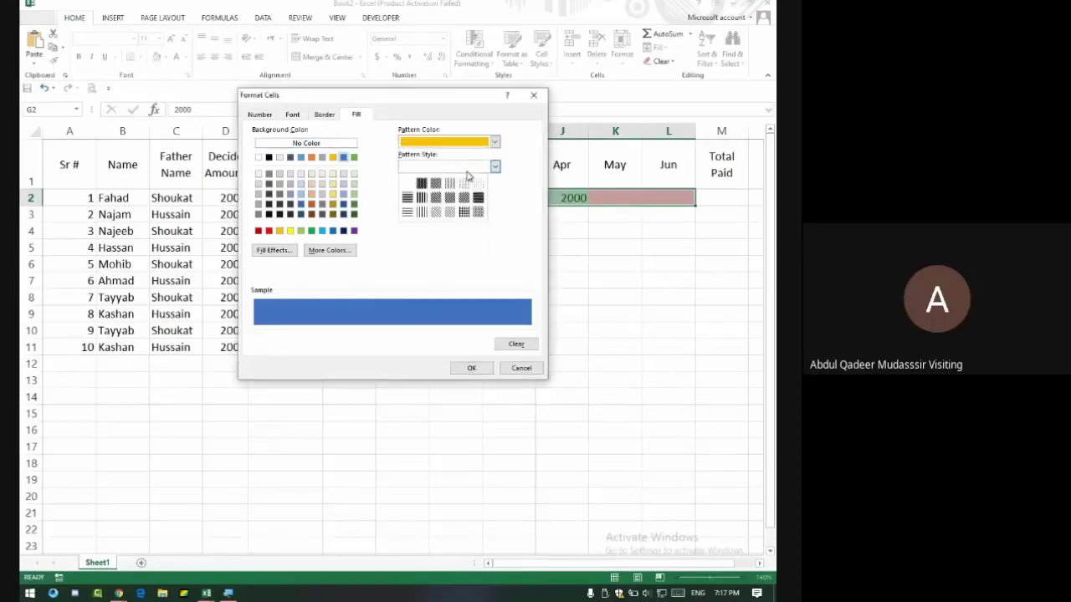
{"action": "left_click", "coordinate": [478, 189]}
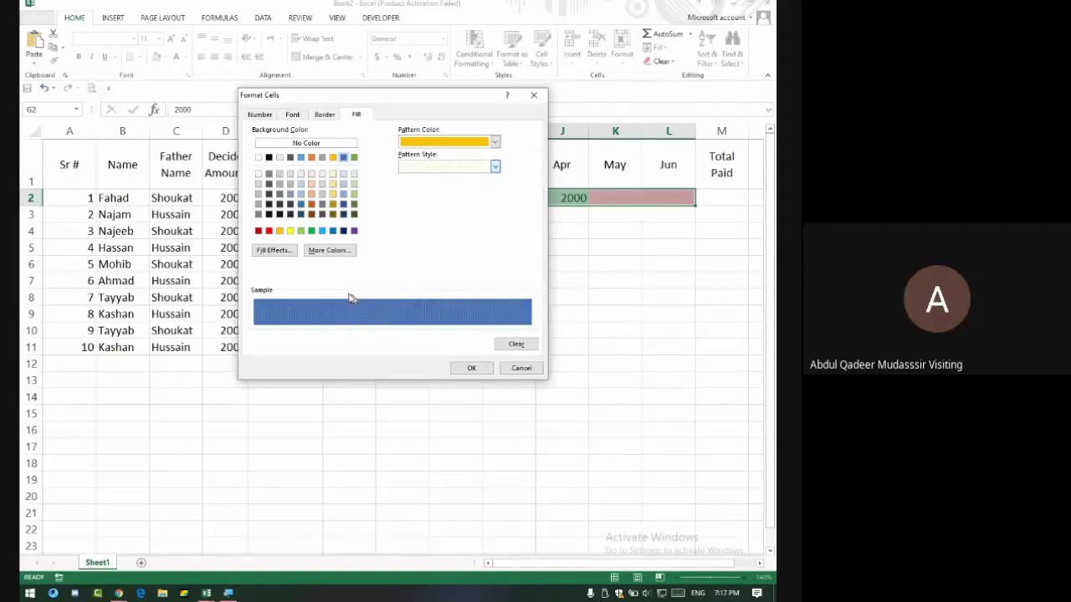
{"action": "left_click", "coordinate": [274, 251]}
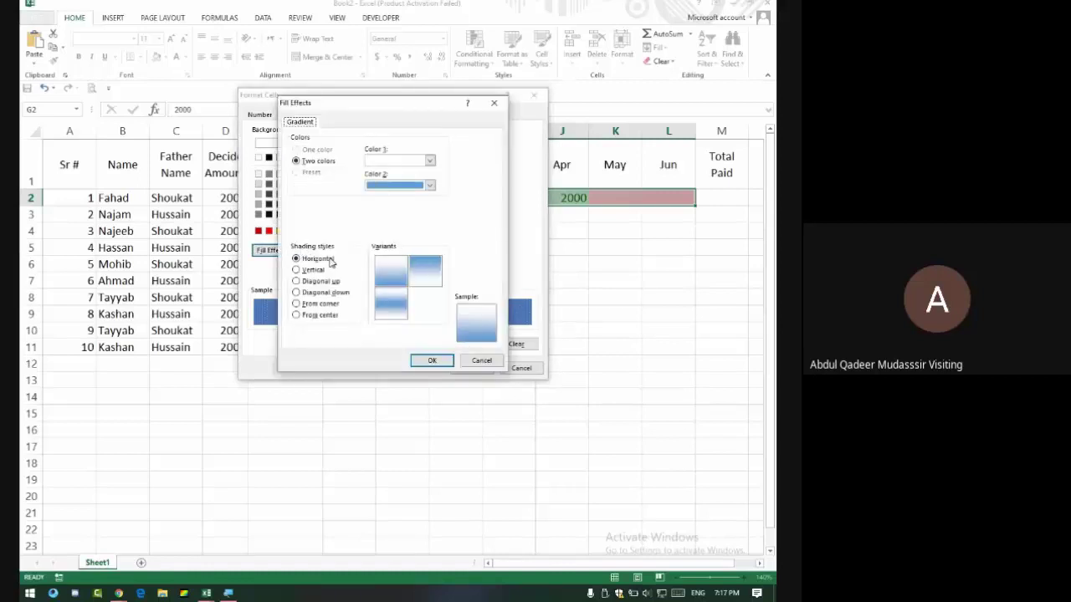
Try gradient shading styles, settling on From center with gold and orange colours.
{"action": "left_click", "coordinate": [315, 270]}
{"action": "left_click", "coordinate": [317, 305]}
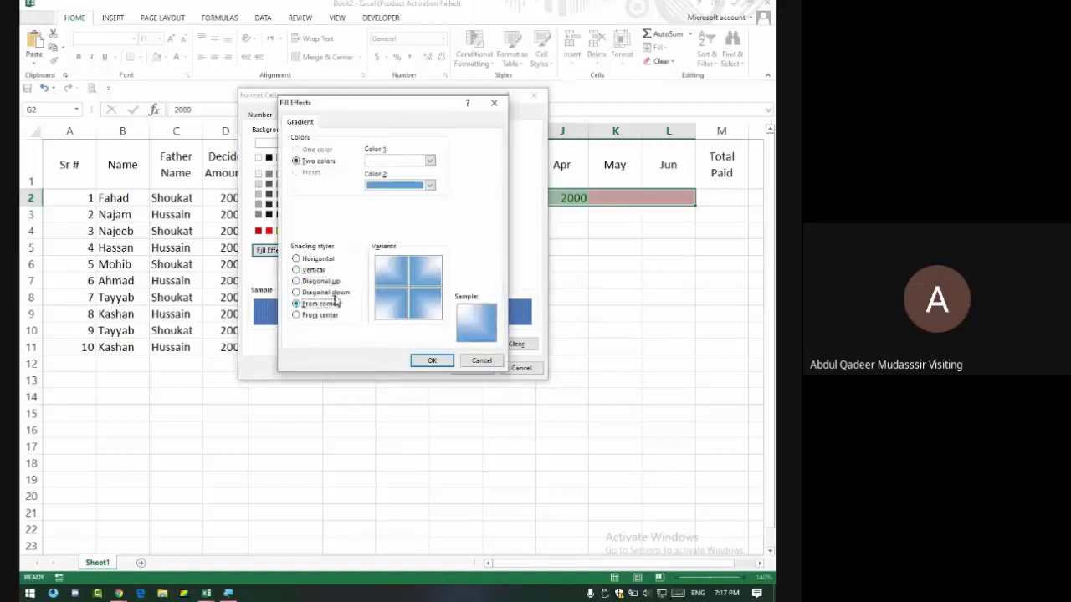
{"action": "left_click", "coordinate": [320, 282]}
{"action": "left_click", "coordinate": [322, 293]}
{"action": "left_click", "coordinate": [326, 316]}
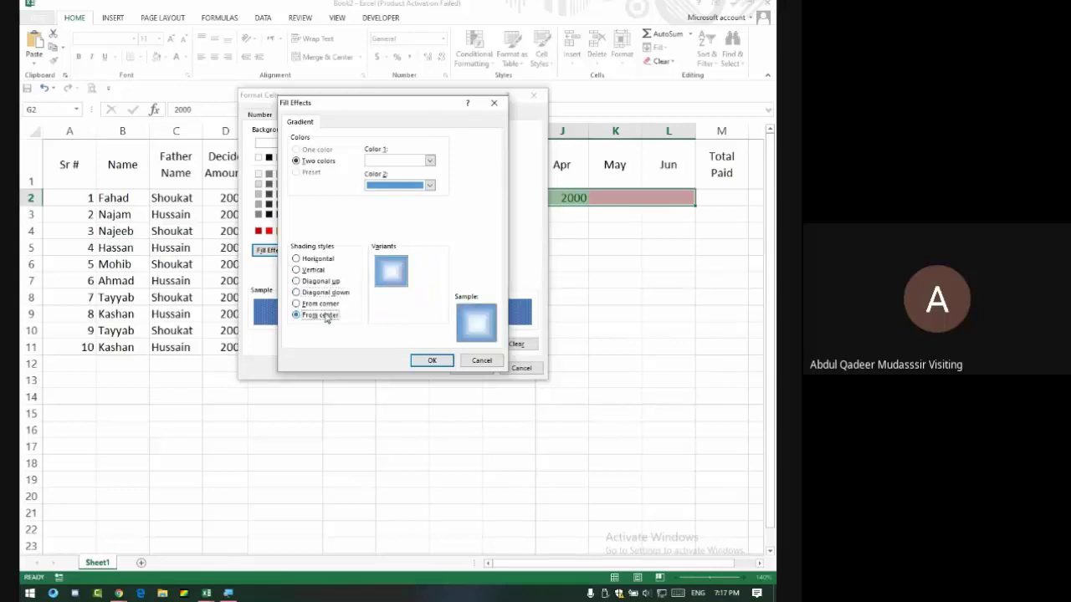
{"action": "left_click", "coordinate": [429, 162]}
{"action": "left_click", "coordinate": [441, 187]}
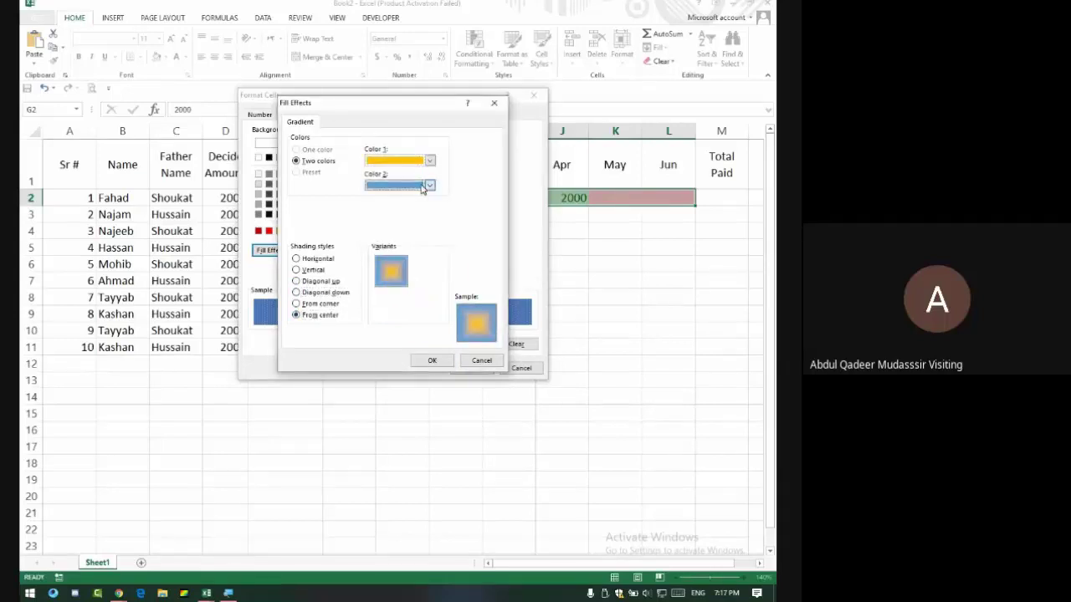
{"action": "left_click", "coordinate": [422, 186]}
{"action": "left_click", "coordinate": [423, 216]}
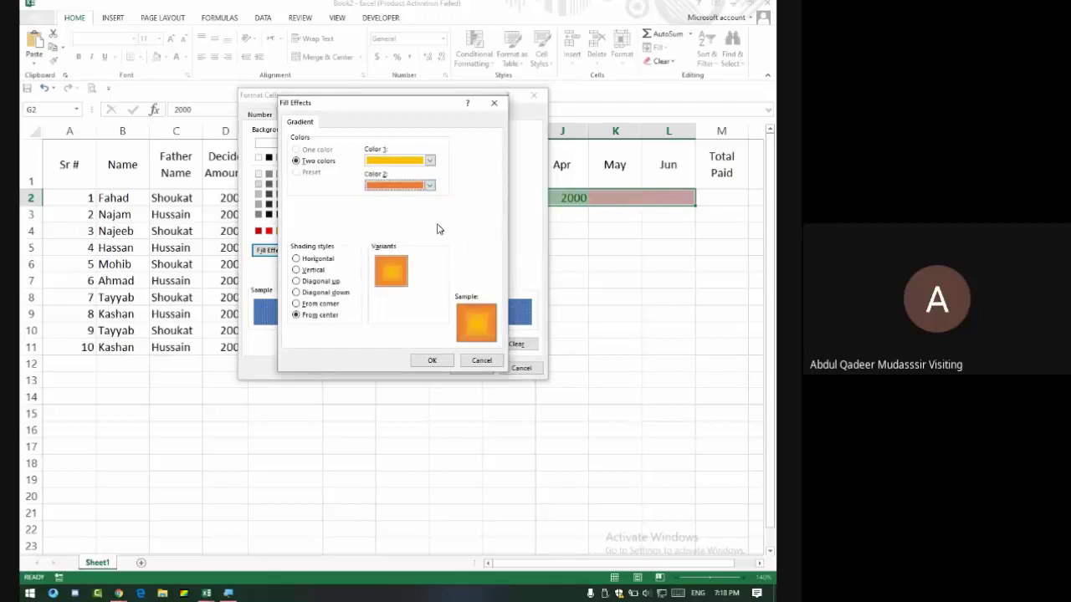
Admit a caller in Google Meet, then discard the gradient and confirm the custom format.
{"action": "key", "text": "alt+Tab"}
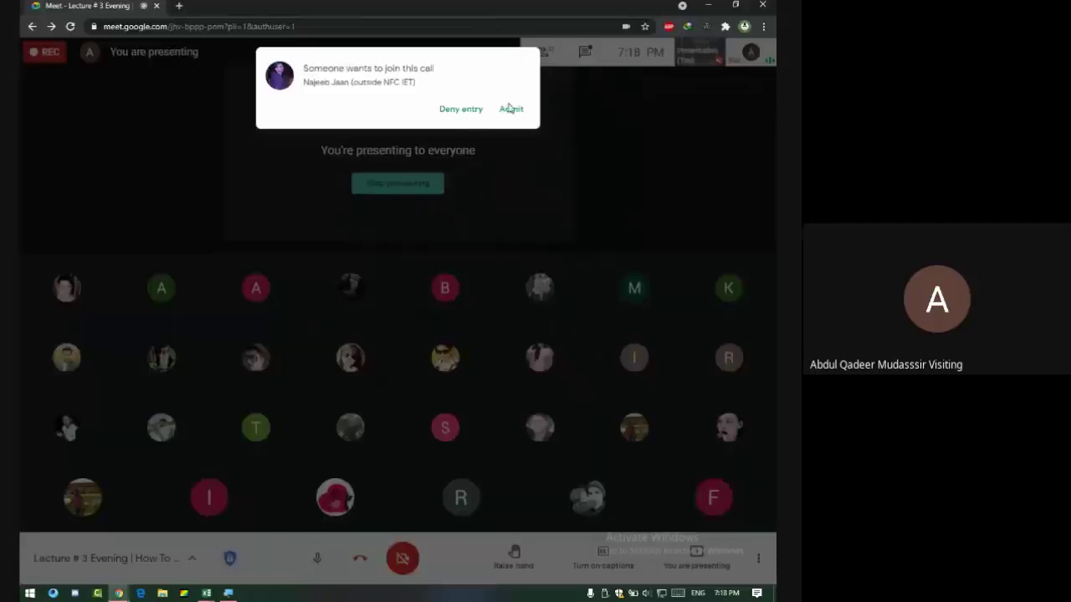
{"action": "left_click", "coordinate": [510, 108]}
{"action": "key", "text": "alt+Tab"}
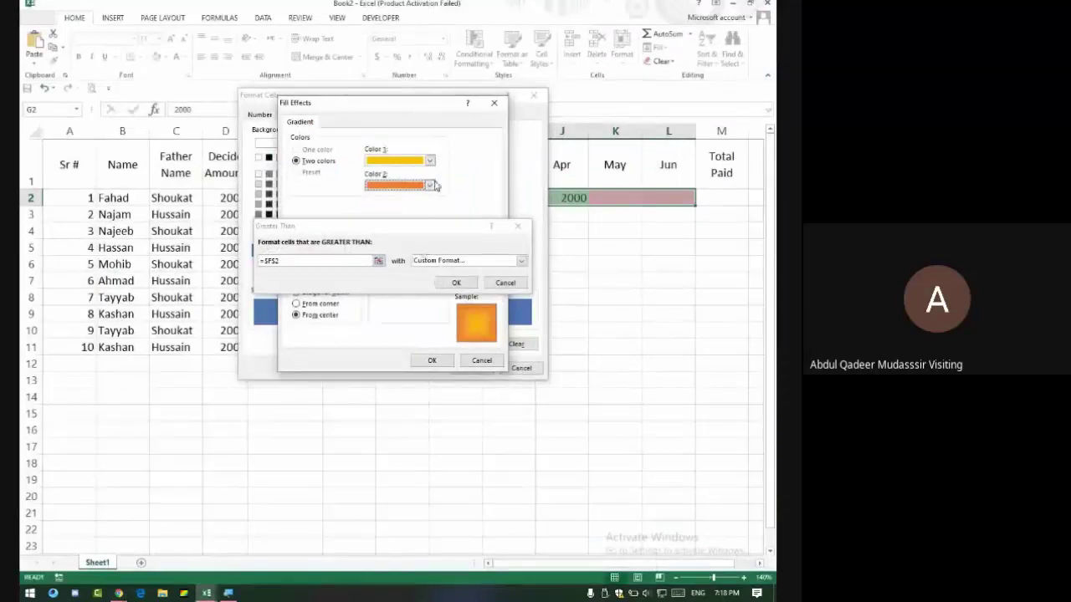
{"action": "left_click", "coordinate": [520, 228]}
{"action": "left_click", "coordinate": [507, 285]}
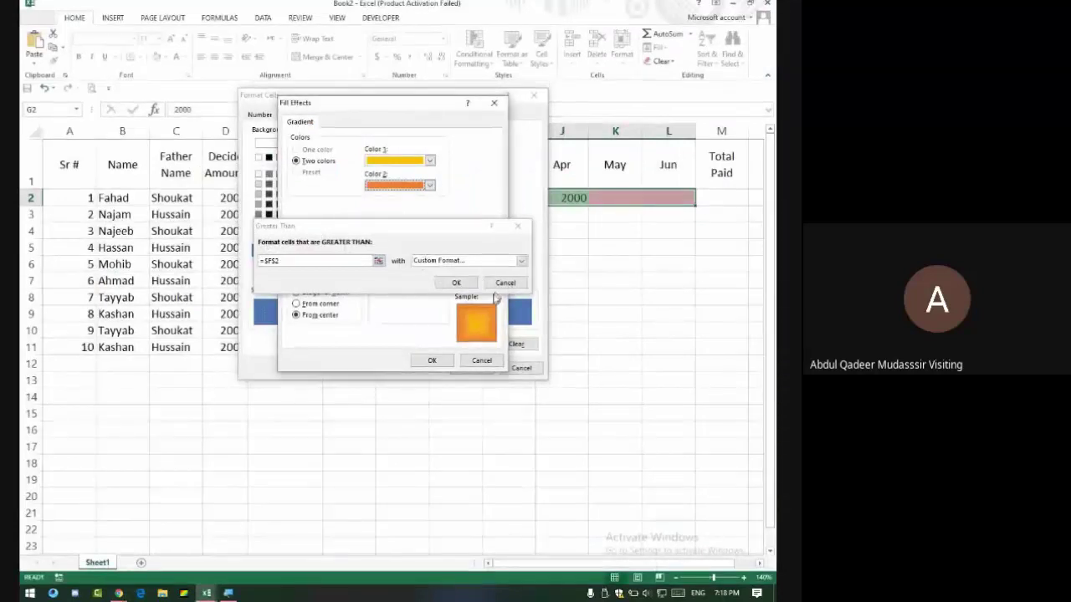
{"action": "left_click", "coordinate": [482, 362]}
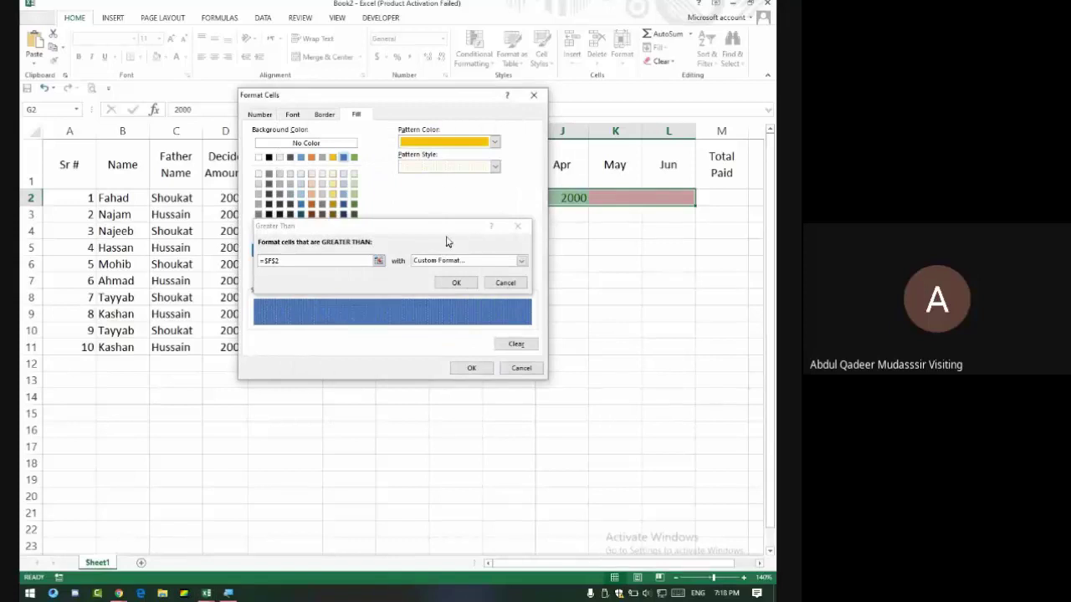
{"action": "left_click", "coordinate": [471, 368]}
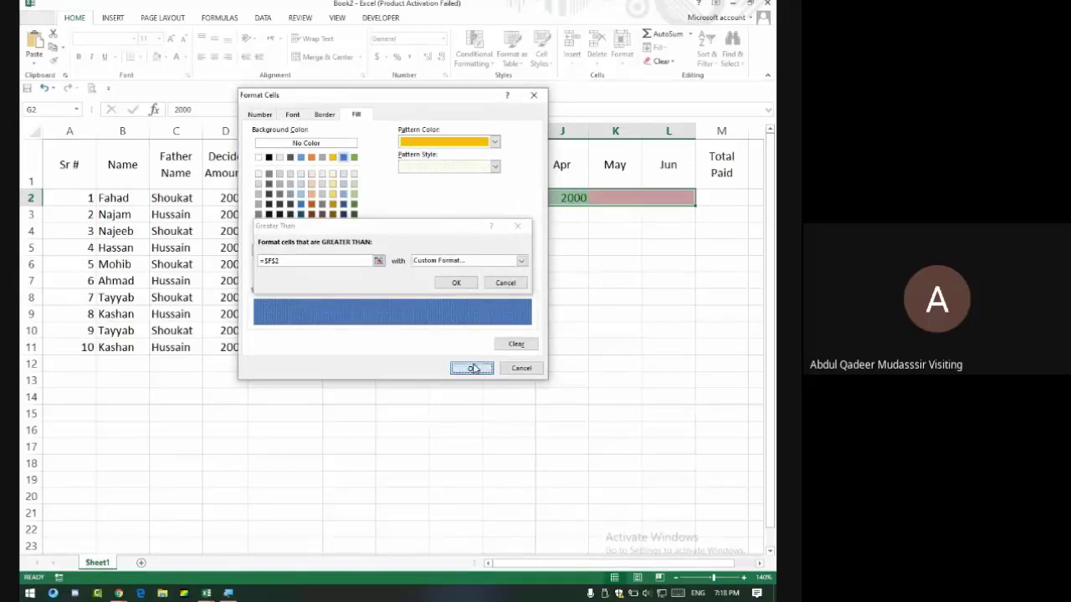
Apply the custom-format Greater Than =$F$2 rule and enter 2001 for May in K2.
{"action": "left_click", "coordinate": [456, 284]}
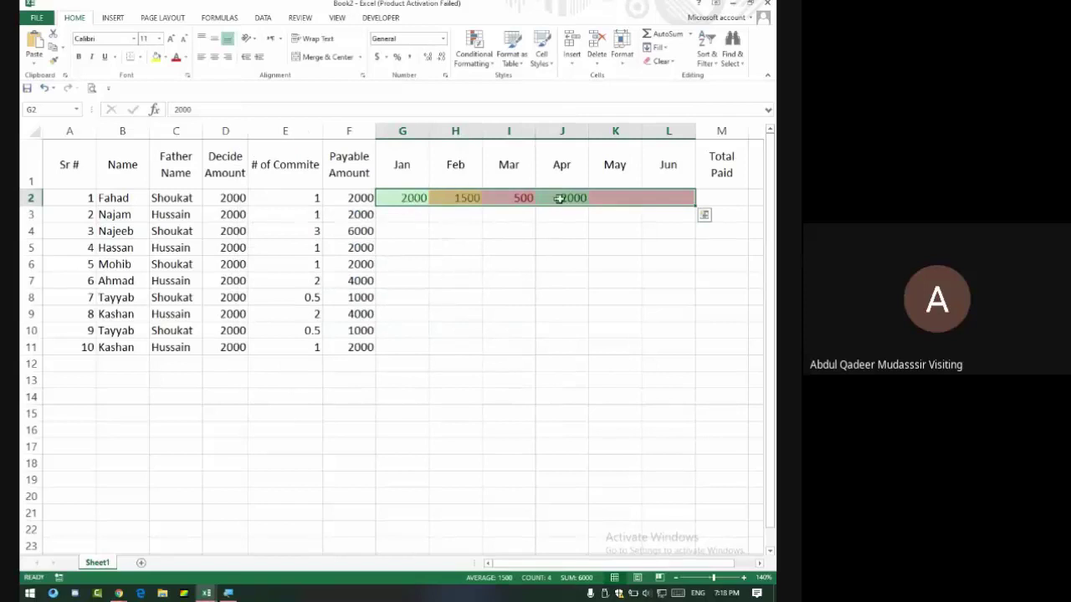
{"action": "left_click", "coordinate": [611, 197]}
{"action": "type", "text": "200"}
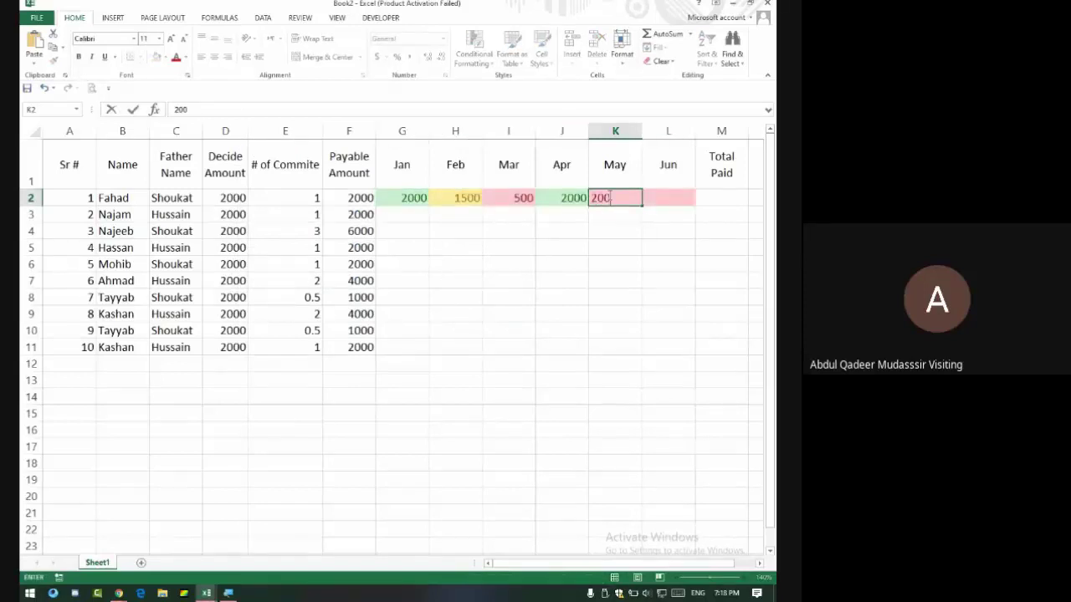
{"action": "type", "text": "1"}
{"action": "key", "text": "Return"}
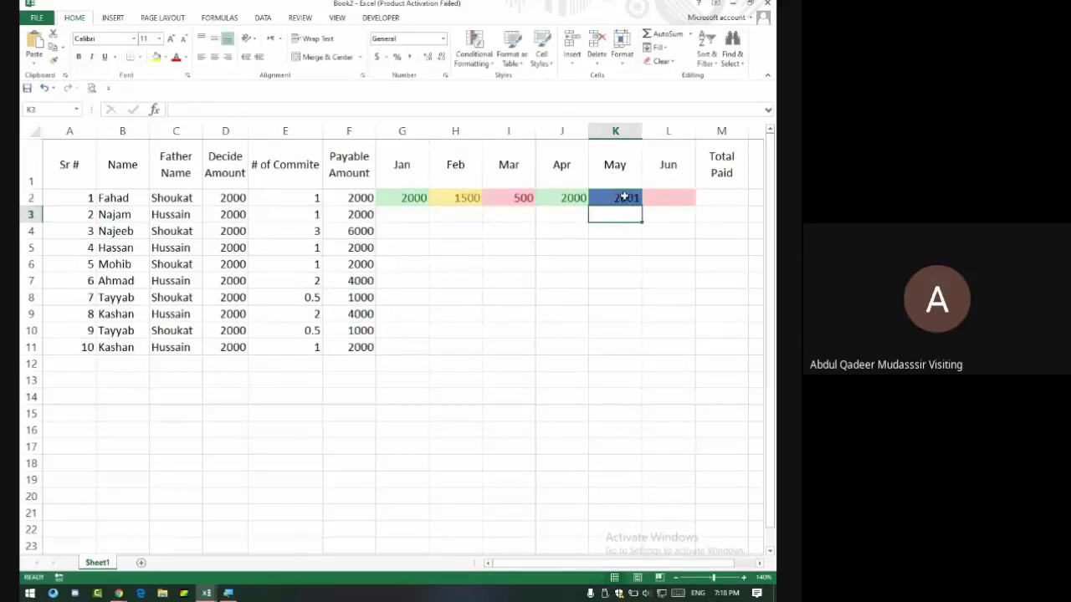
Reselect G2:L2, then admit a new Google Meet participant and return to Book2.
{"action": "left_click", "coordinate": [621, 197]}
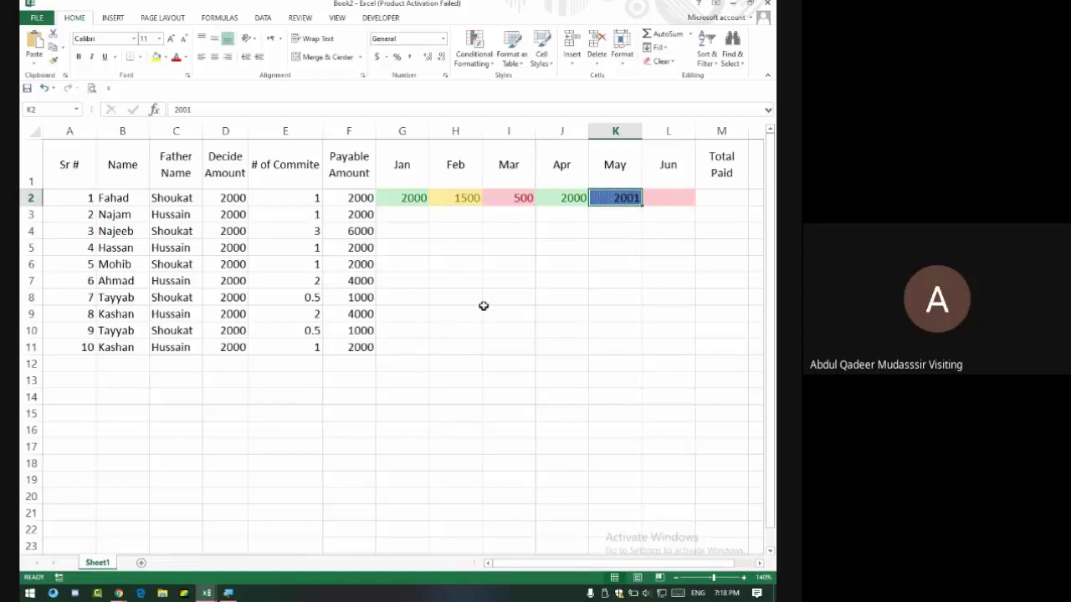
{"action": "left_click", "coordinate": [674, 198]}
{"action": "left_click_drag", "start_coordinate": [679, 199], "coordinate": [396, 196]}
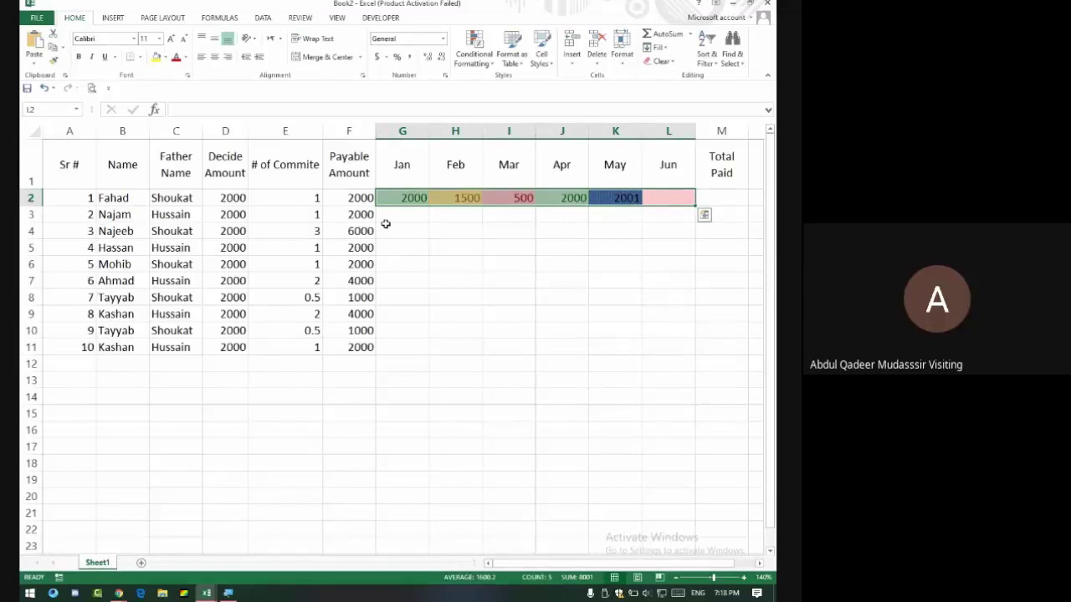
{"action": "left_click", "coordinate": [474, 50]}
{"action": "mouse_move", "coordinate": [535, 82]}
{"action": "key", "text": "alt+Tab"}
{"action": "left_click", "coordinate": [512, 110]}
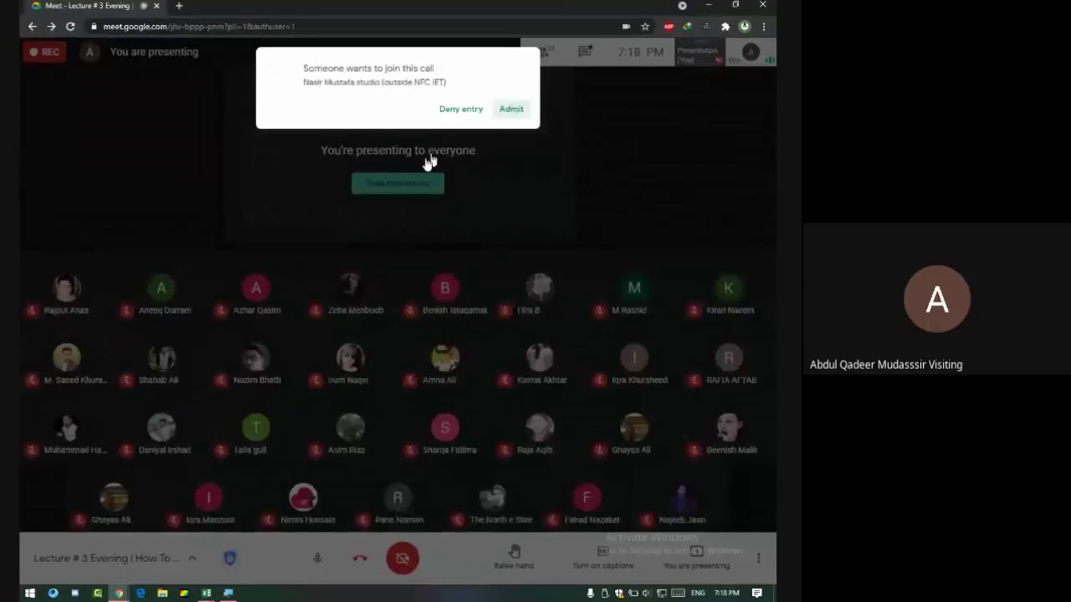
{"action": "key", "text": "alt+Tab"}
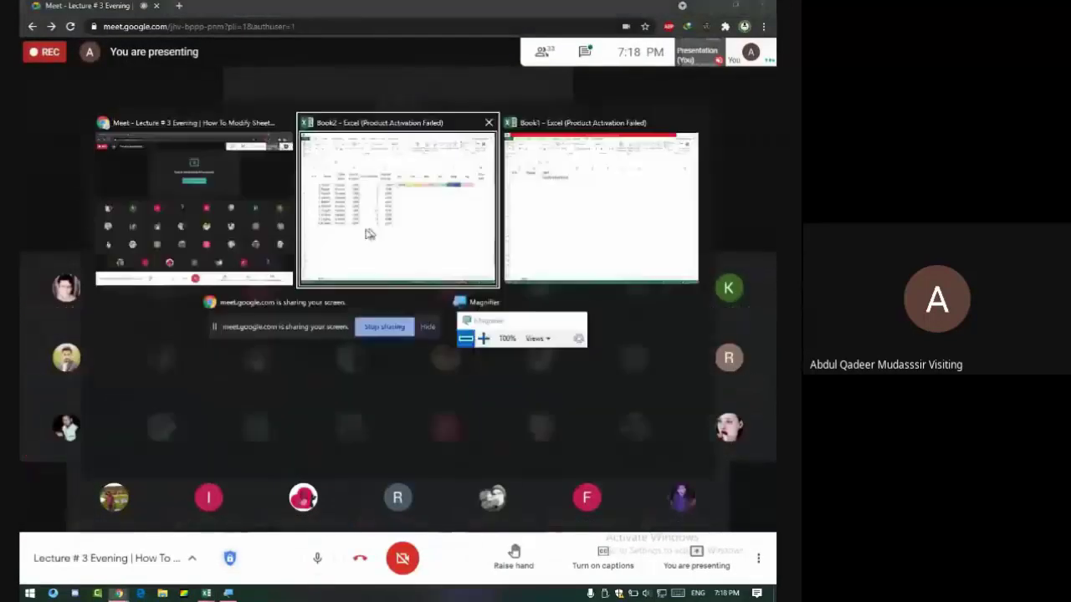
Enter the student's name in B19.
{"action": "scroll", "coordinate": [544, 225], "scroll_direction": "down", "scroll_amount": 5}
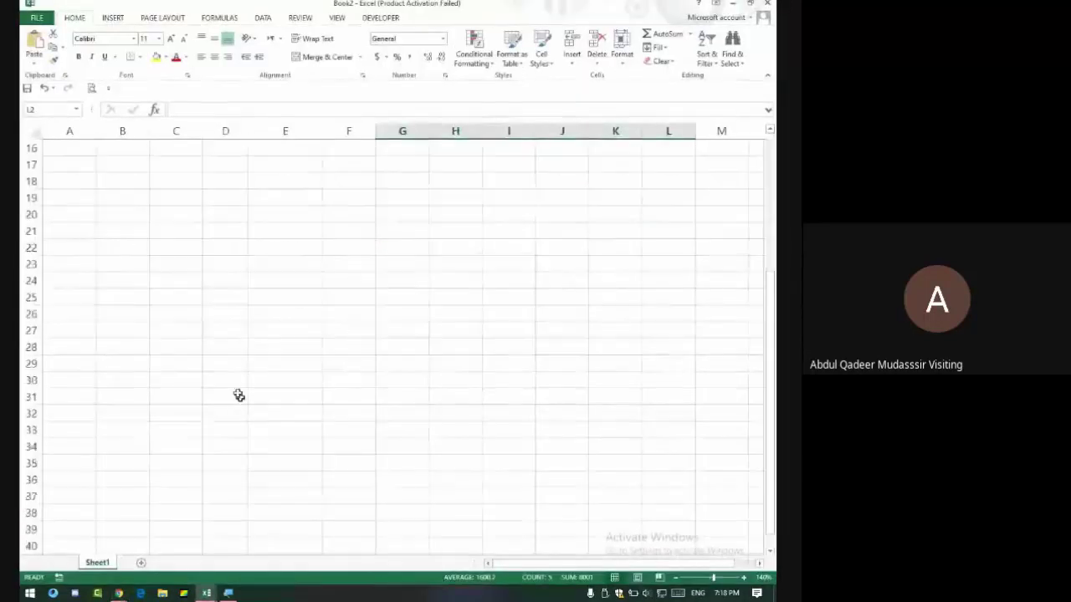
{"action": "left_click_drag", "start_coordinate": [176, 197], "coordinate": [439, 289]}
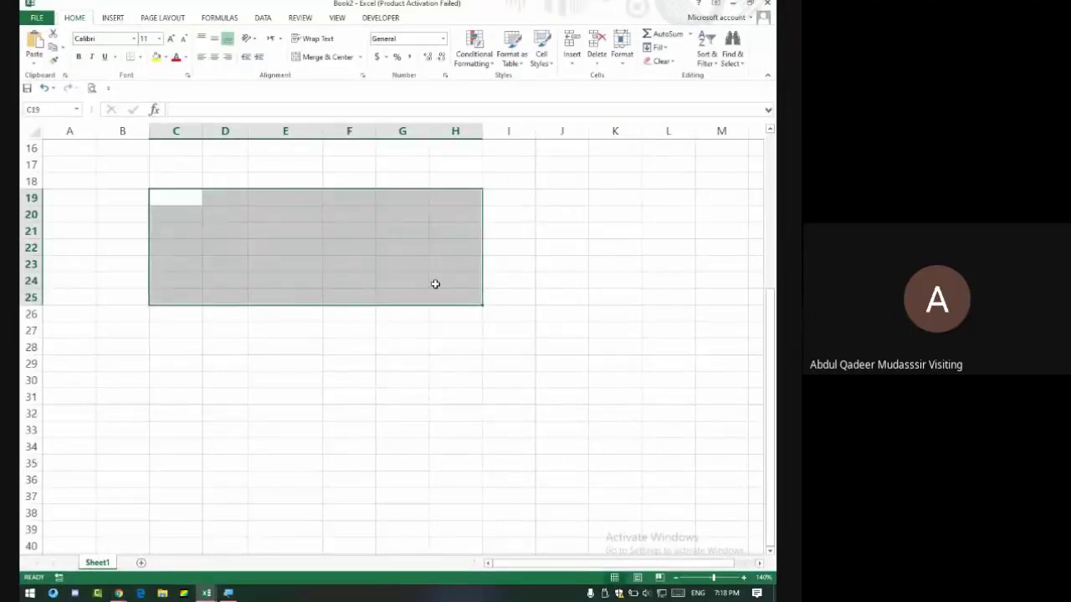
{"action": "key", "text": "Left"}
{"action": "key", "text": "Left"}
{"action": "key", "text": "Right"}
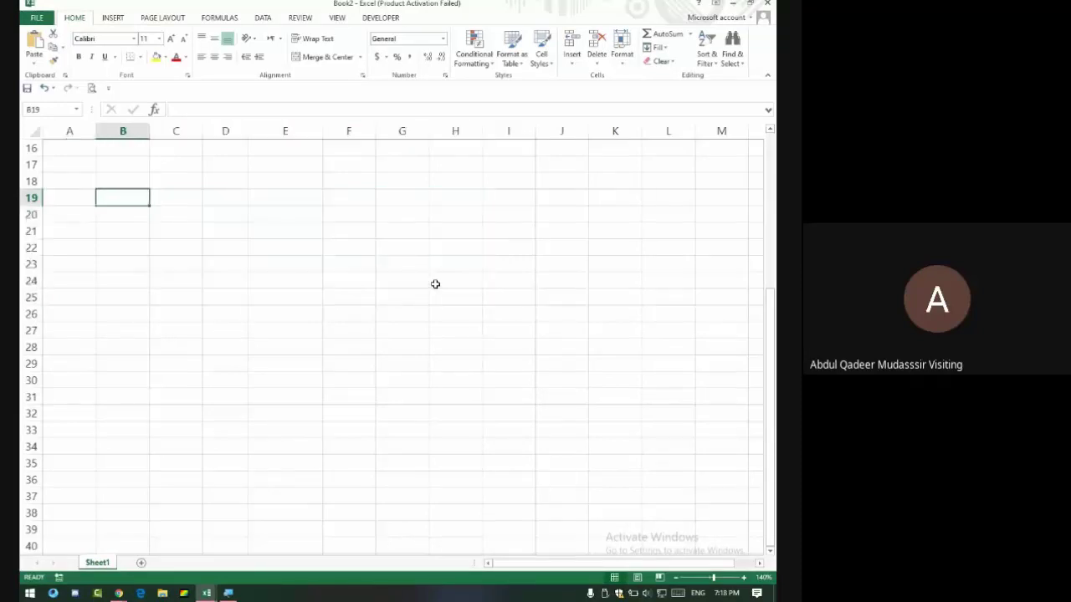
{"action": "type", "text": "Faa"}
{"action": "key", "text": "BackSpace"}
{"action": "key", "text": "BackSpace"}
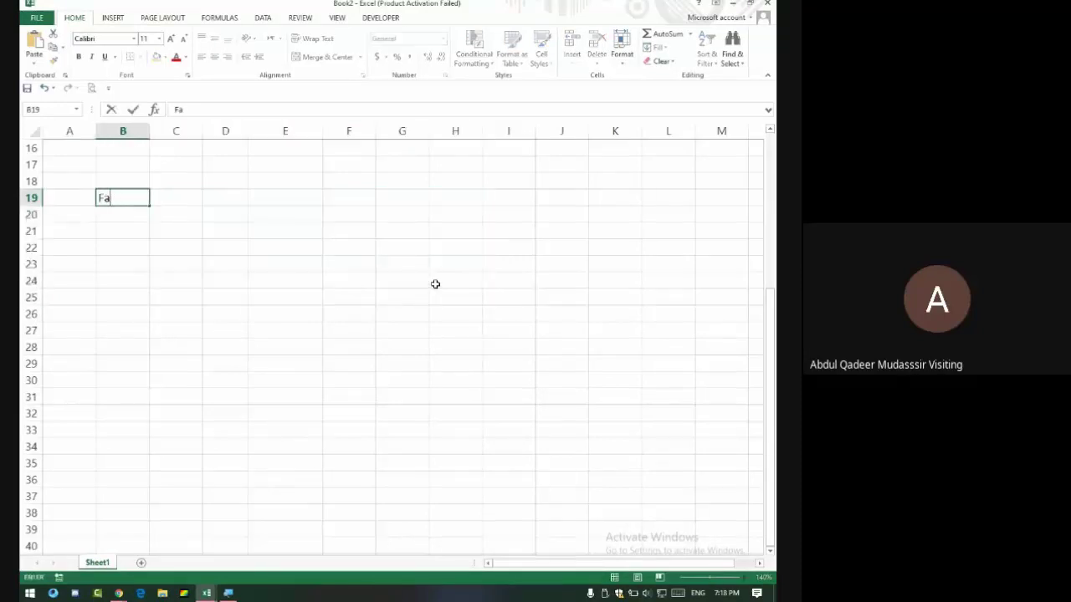
{"action": "key", "text": "Tab"}
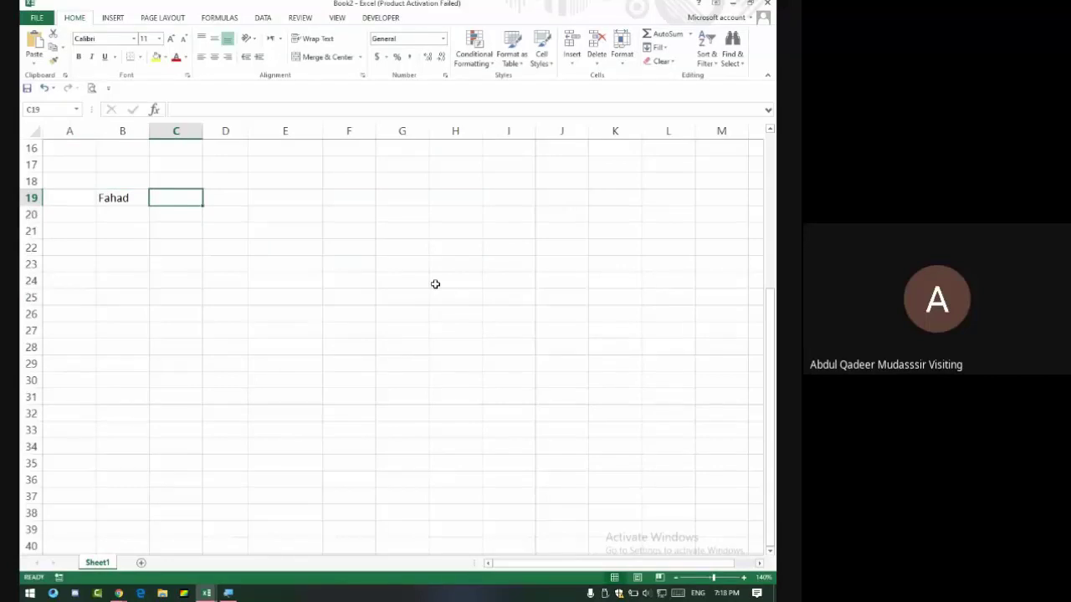
Type the header Name in B18, then 1 in C18 and 2 in D18.
{"action": "key", "text": "Up"}
{"action": "key", "text": "Left"}
{"action": "type", "text": "Name"}
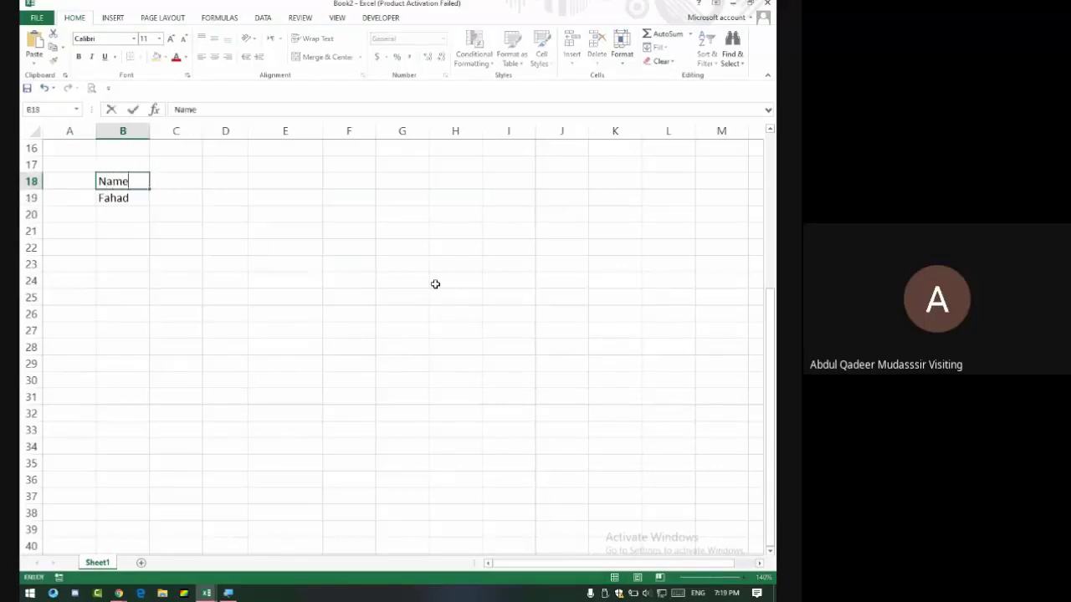
{"action": "key", "text": "Tab"}
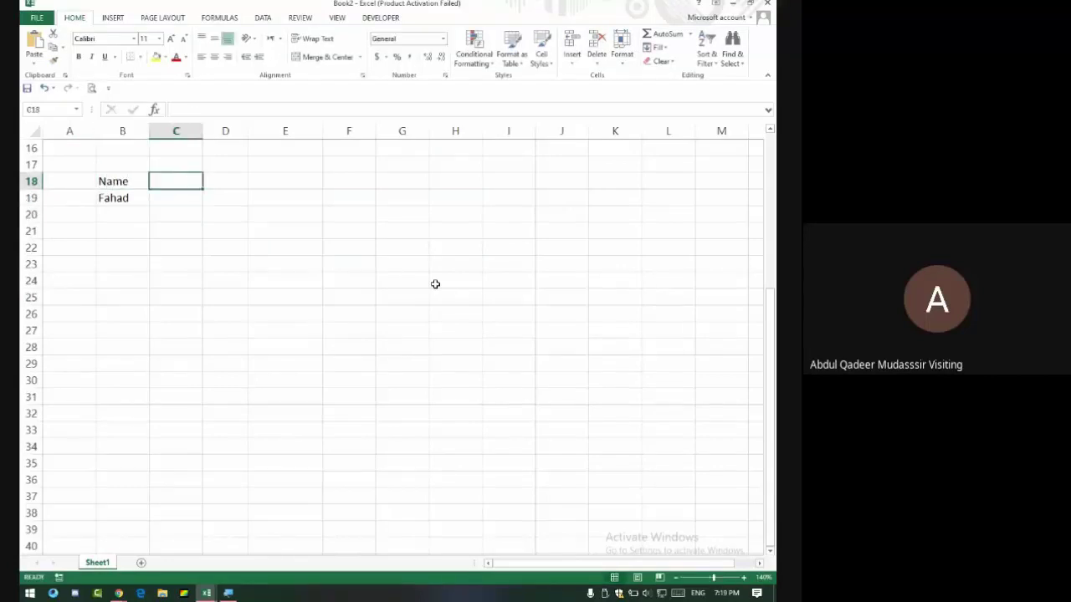
{"action": "type", "text": "1"}
{"action": "key", "text": "Tab"}
{"action": "type", "text": "2"}
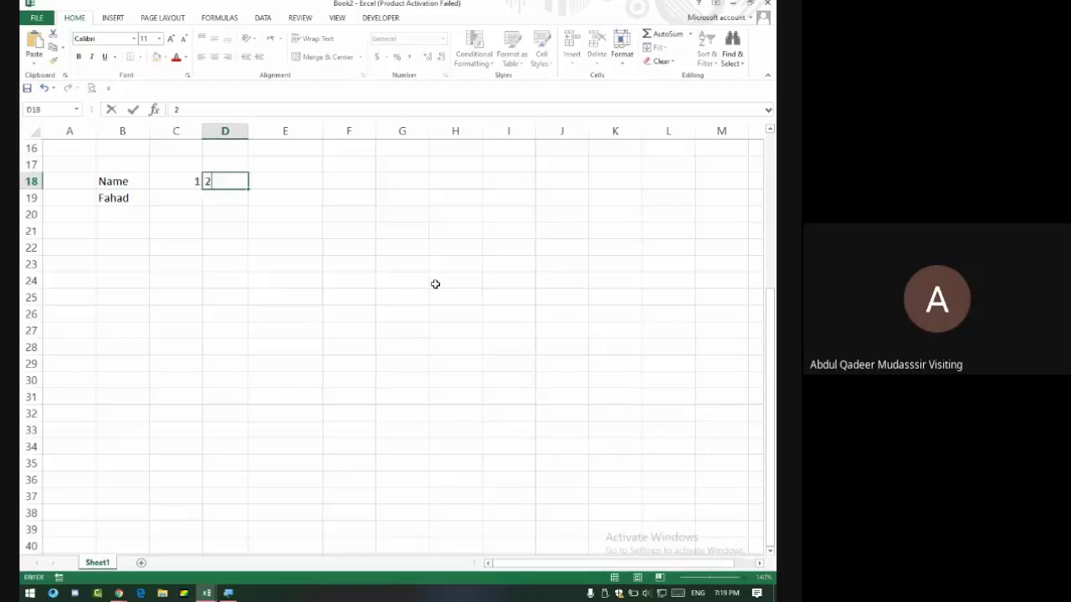
{"action": "key", "text": "ctrl+Return"}
Select C18, dismiss a join request in Google Meet, and return to Excel.
{"action": "left_click", "coordinate": [179, 181]}
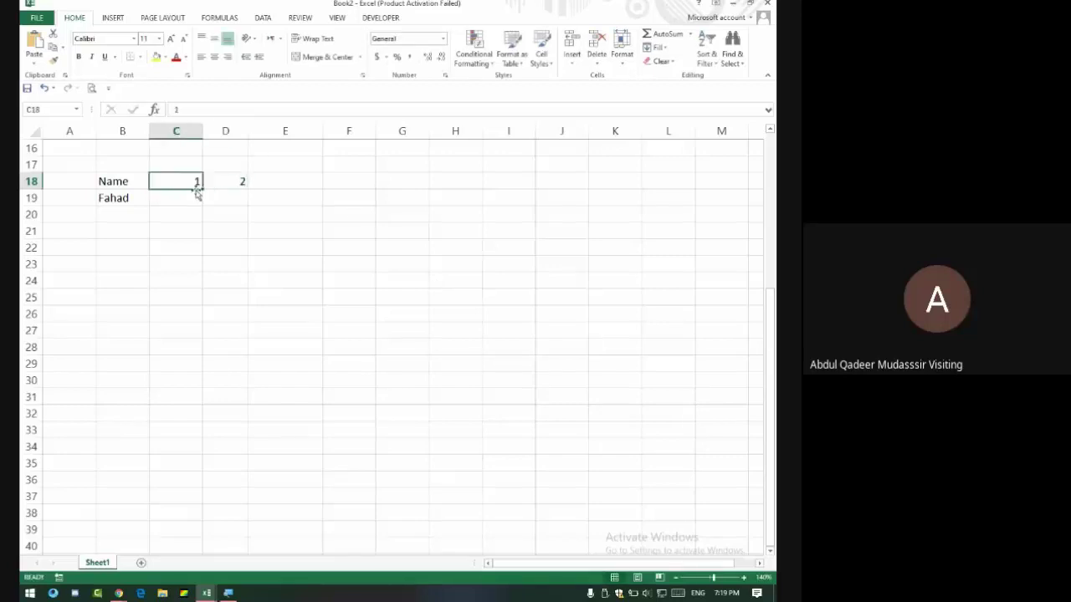
{"action": "key", "text": "alt+Tab"}
{"action": "left_click", "coordinate": [510, 106]}
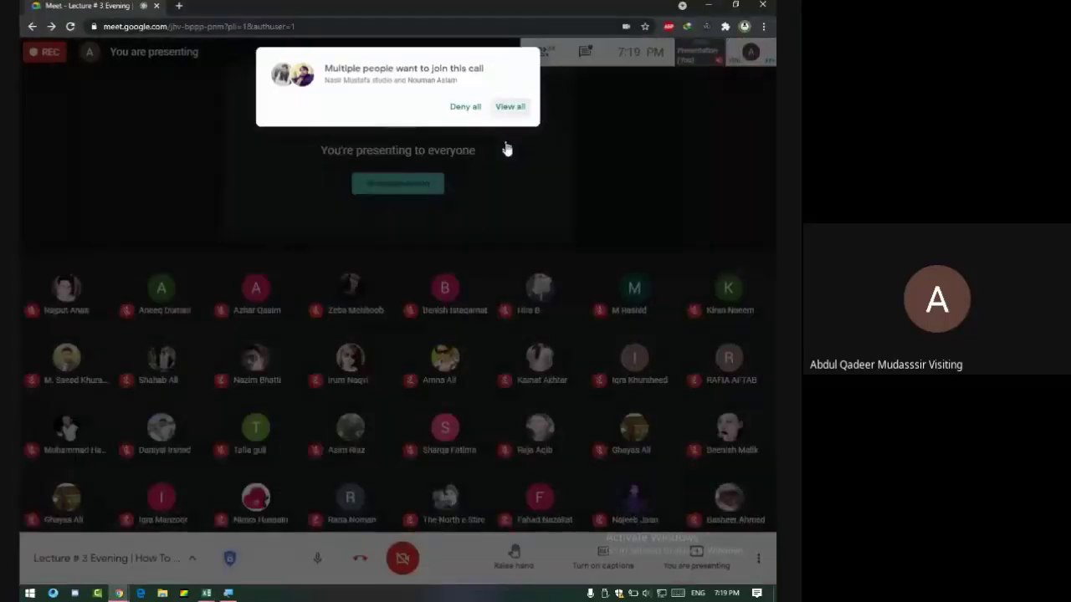
{"action": "left_click", "coordinate": [508, 188]}
{"action": "key", "text": "alt+Tab"}
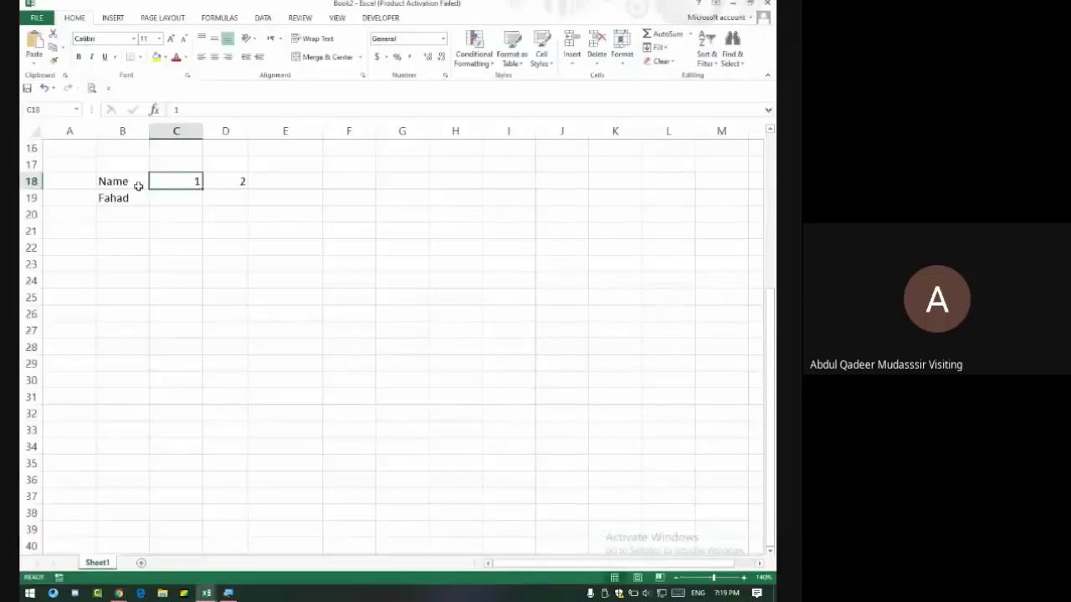
Extend the 1, 2 series to 9 across C18:K18 and narrow columns C to K to about 2.29.
{"action": "left_click_drag", "start_coordinate": [175, 181], "coordinate": [631, 191]}
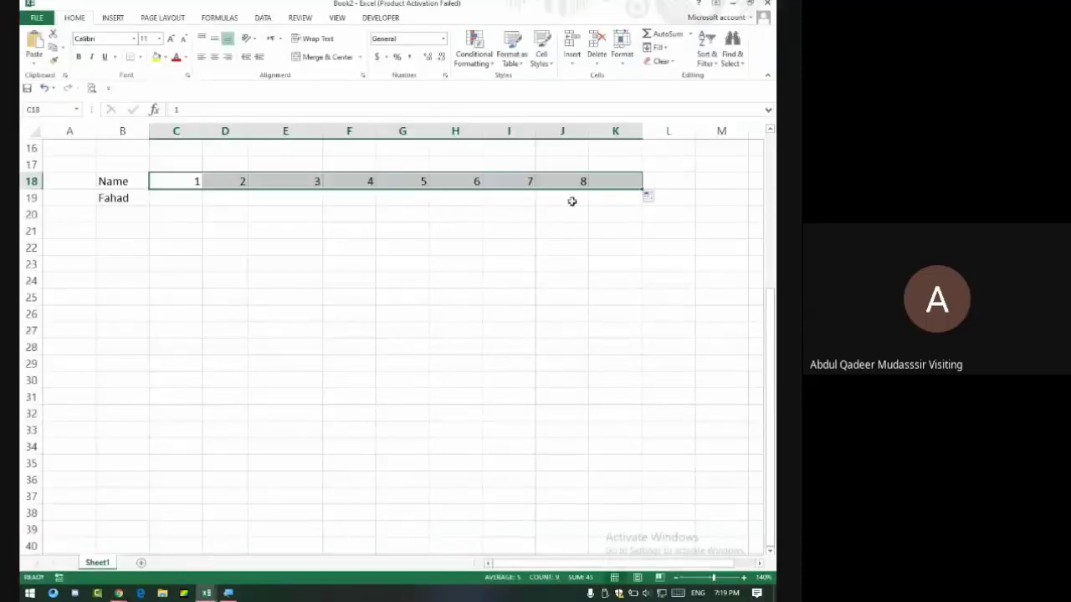
{"action": "left_click", "coordinate": [169, 198]}
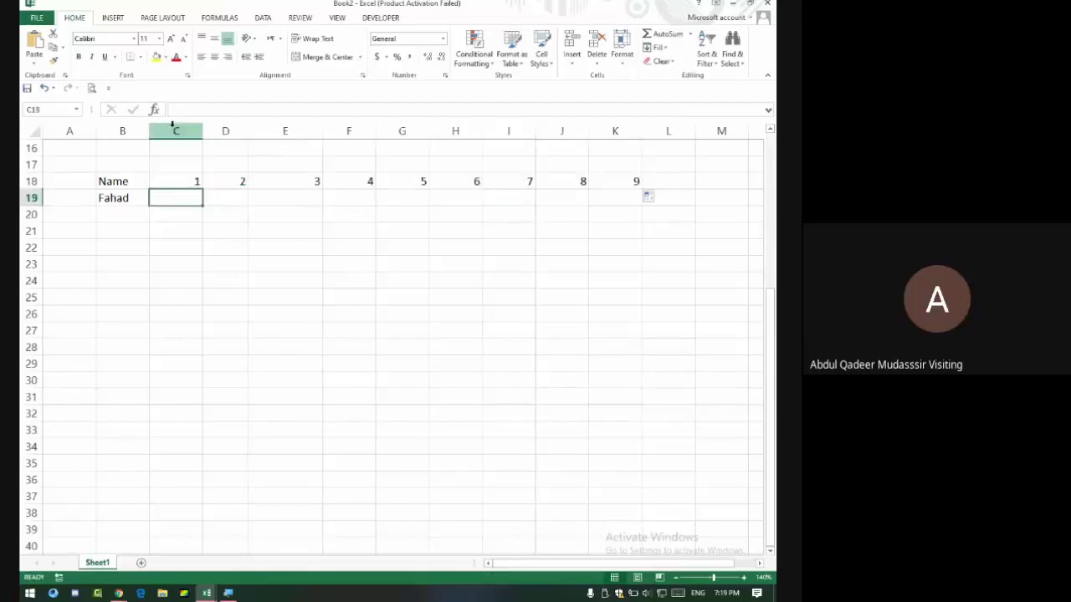
{"action": "left_click_drag", "start_coordinate": [172, 130], "coordinate": [634, 136]}
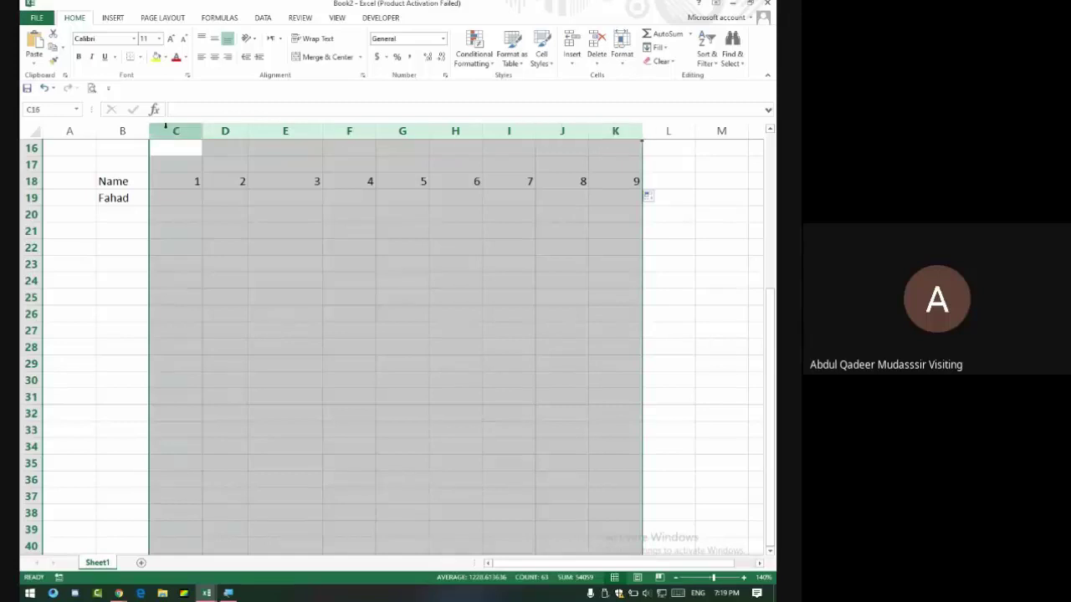
{"action": "left_click_drag", "start_coordinate": [172, 131], "coordinate": [633, 139]}
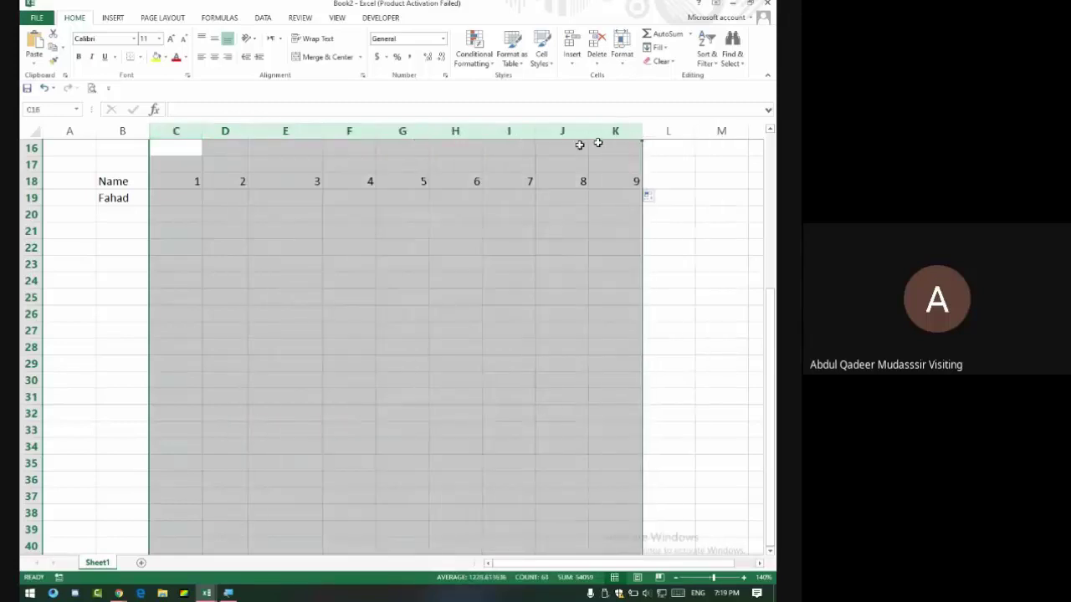
{"action": "left_click_drag", "start_coordinate": [202, 131], "coordinate": [165, 133]}
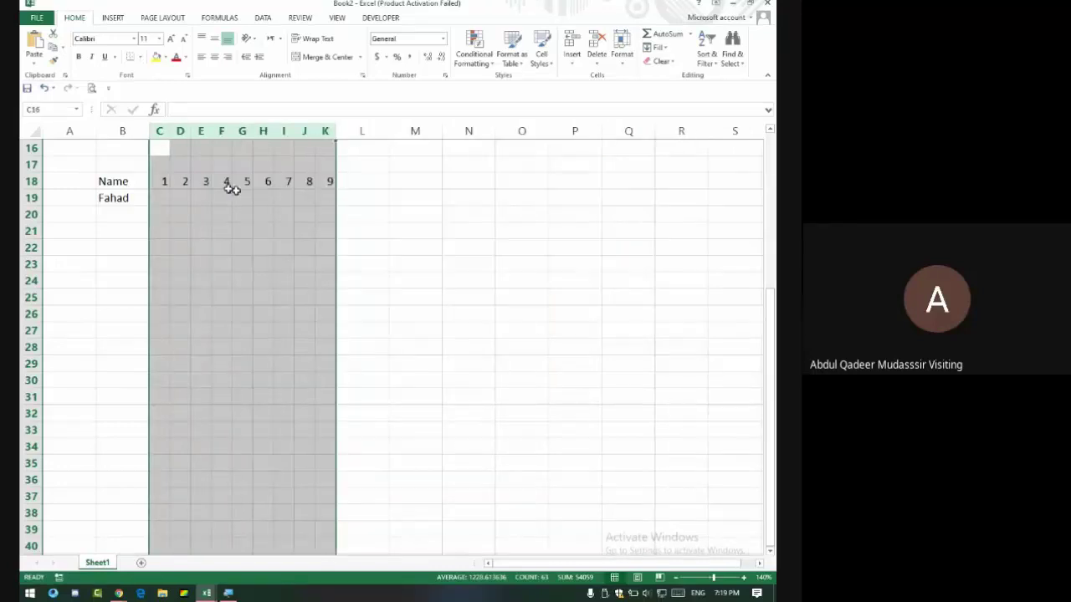
{"action": "left_click_drag", "start_coordinate": [154, 180], "coordinate": [330, 182]}
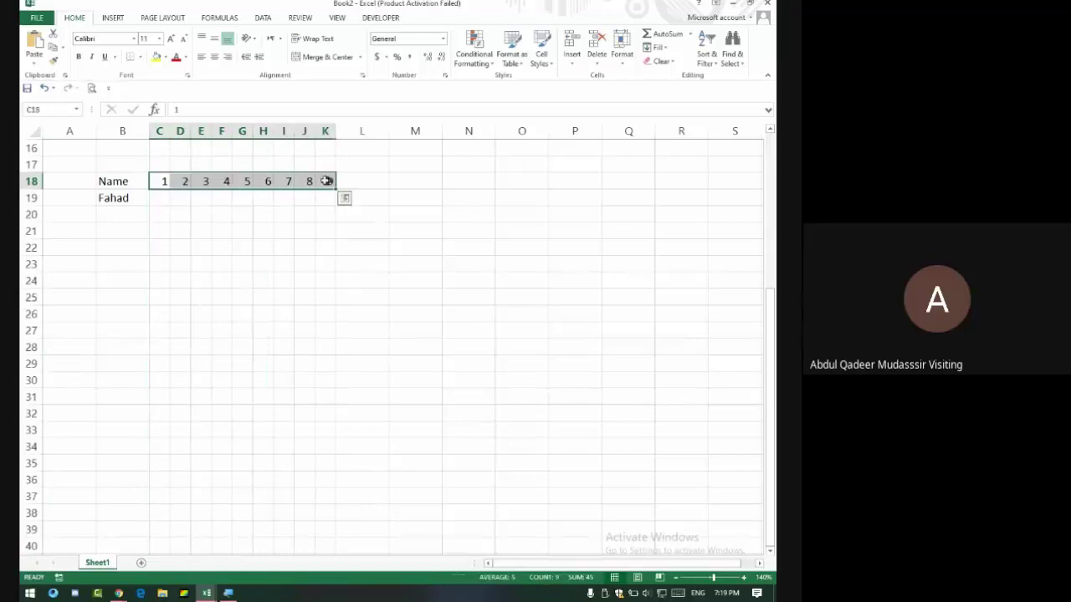
{"action": "mouse_move", "coordinate": [335, 131]}
{"action": "left_mouse_down"}
{"action": "mouse_move", "coordinate": [348, 138]}
{"action": "mouse_move", "coordinate": [338, 130]}
{"action": "left_mouse_up"}
Enter attendance marks P, A, P, L, P, P, A, P, P in C19:K19, then select that range.
{"action": "left_click", "coordinate": [160, 199]}
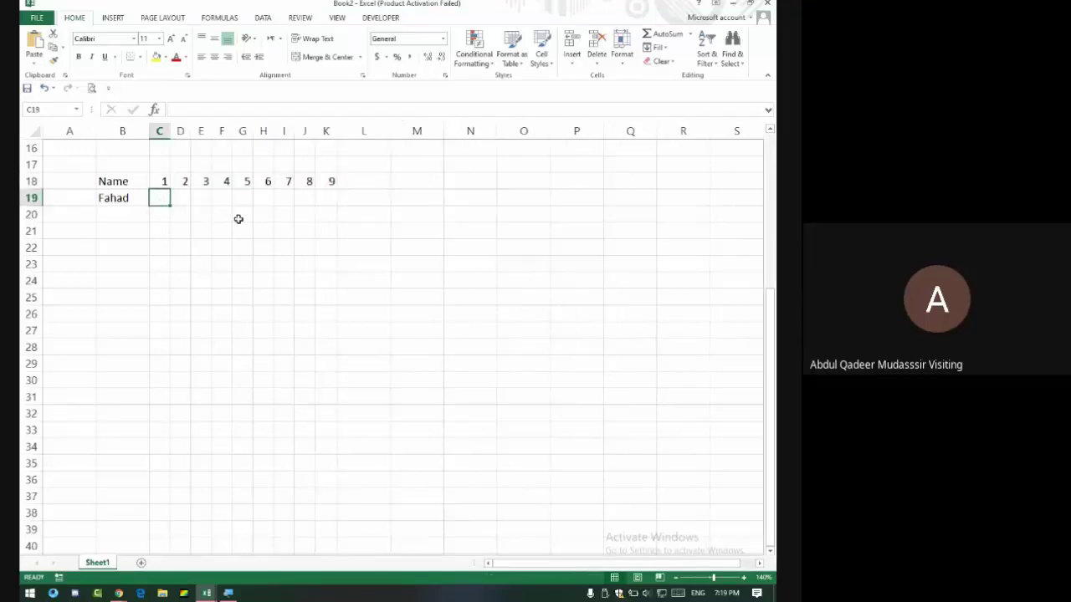
{"action": "type", "text": "P"}
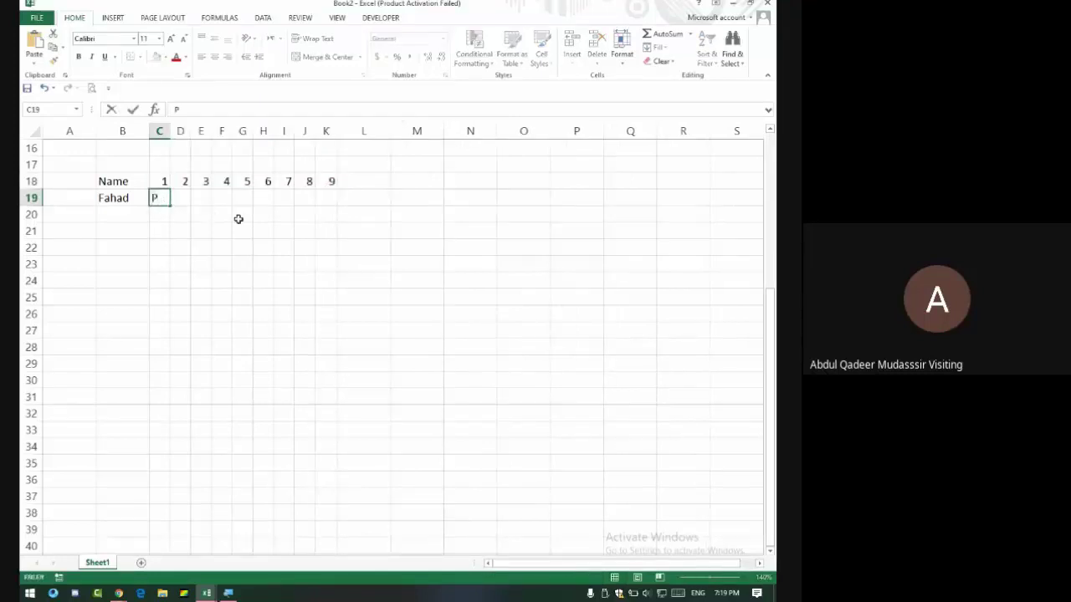
{"action": "key", "text": "Tab"}
{"action": "type", "text": "A"}
{"action": "key", "text": "Tab"}
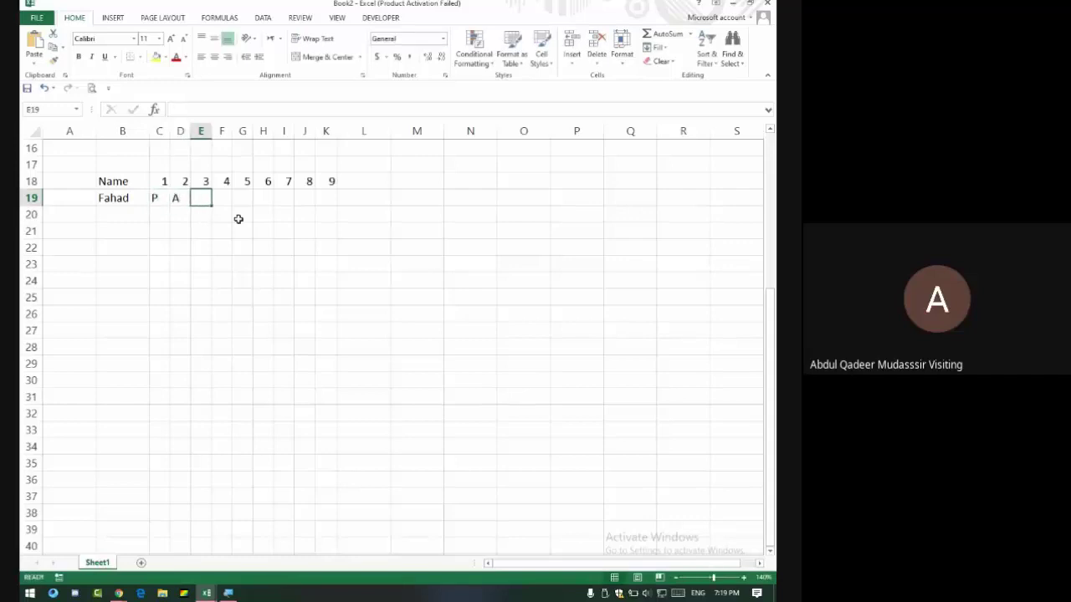
{"action": "type", "text": "P"}
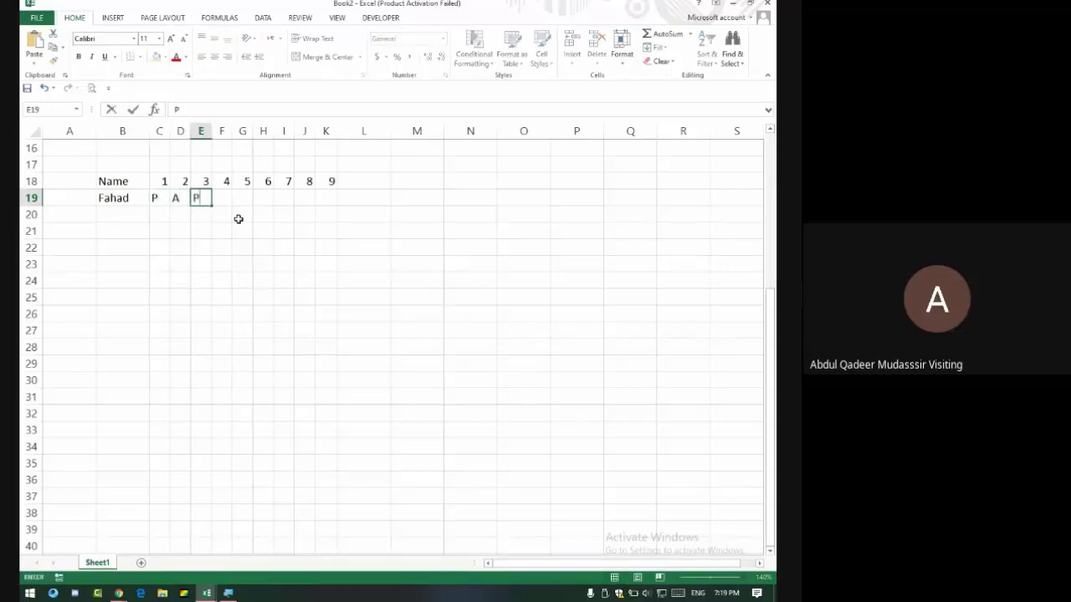
{"action": "key", "text": "Tab"}
{"action": "type", "text": "L"}
{"action": "key", "text": "Tab"}
{"action": "type", "text": "P"}
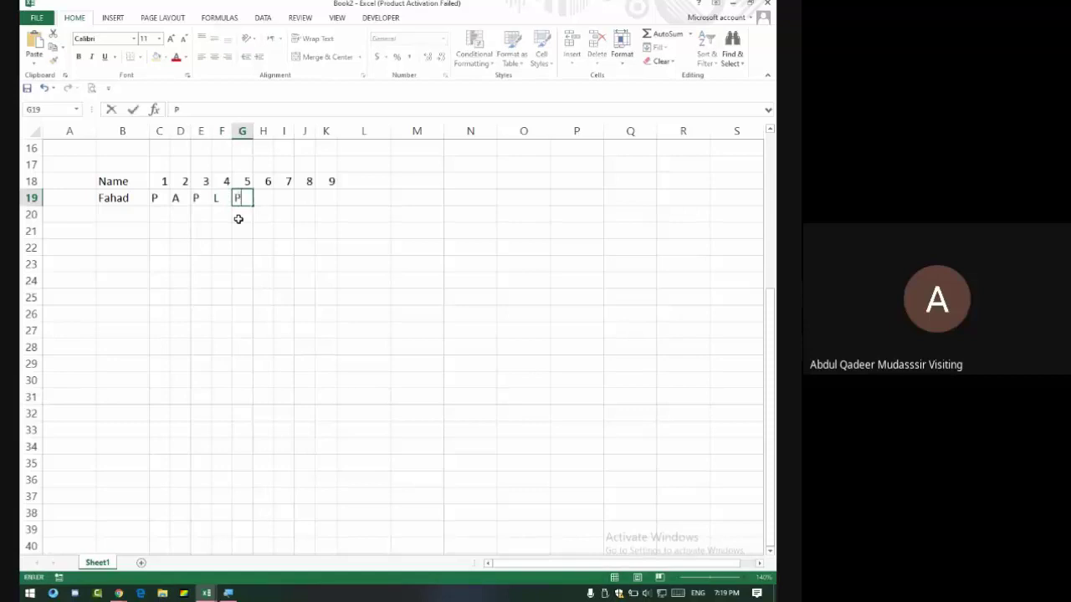
{"action": "key", "text": "Tab"}
{"action": "type", "text": "P"}
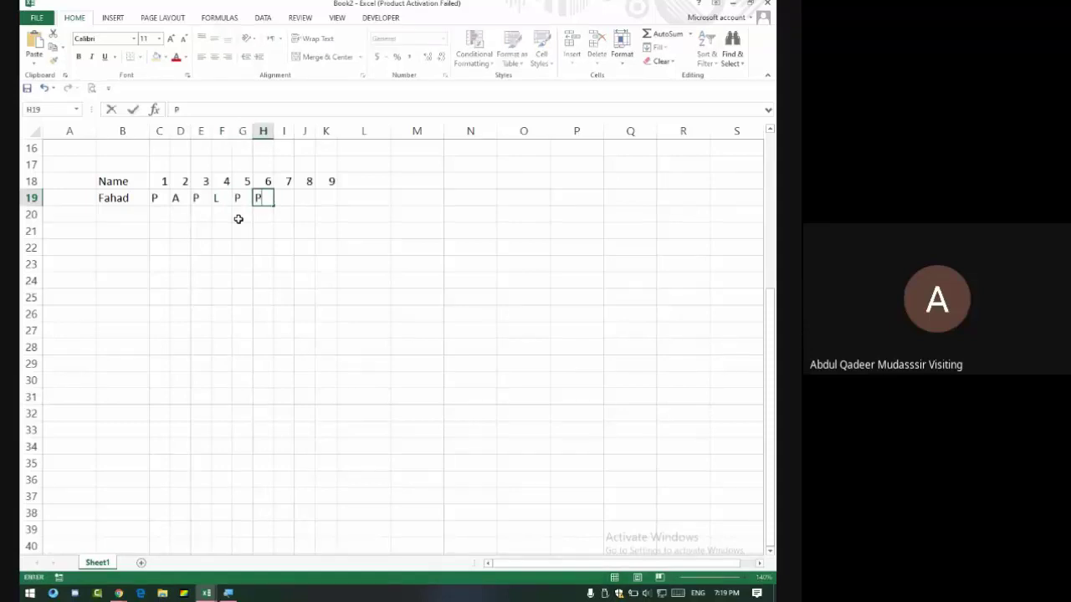
{"action": "key", "text": "Tab"}
{"action": "type", "text": "A"}
{"action": "key", "text": "Tab"}
{"action": "type", "text": "P"}
{"action": "key", "text": "Tab"}
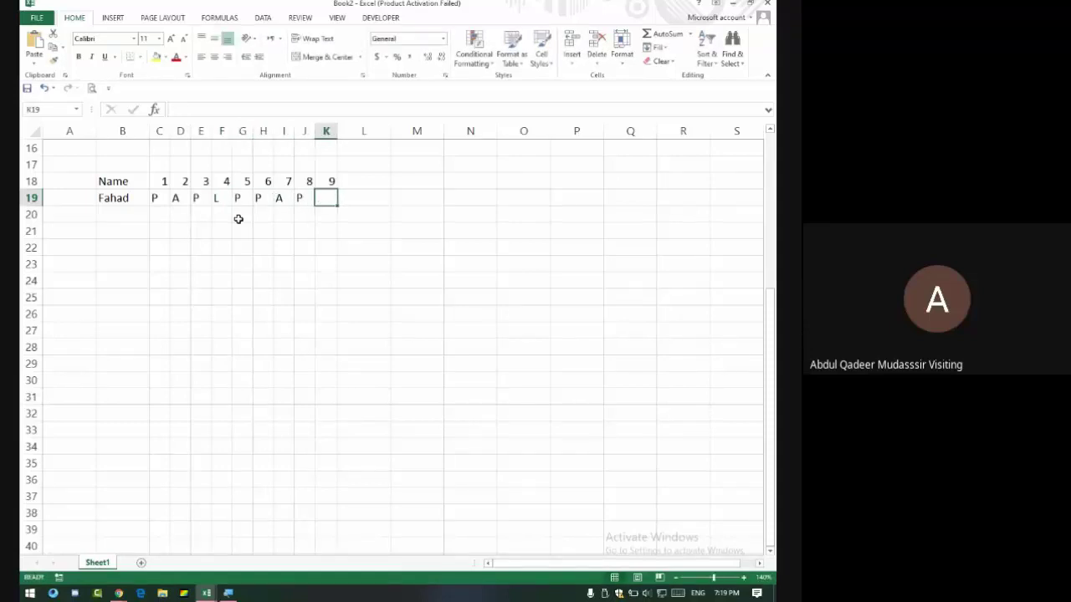
{"action": "type", "text": "P"}
{"action": "left_click", "coordinate": [193, 229]}
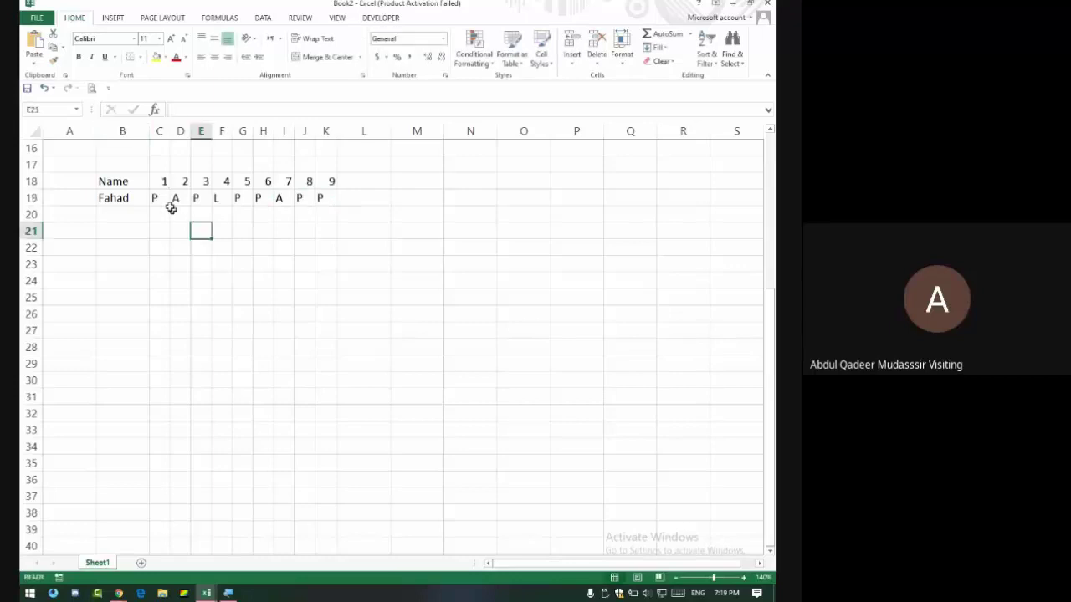
{"action": "left_click_drag", "start_coordinate": [155, 198], "coordinate": [327, 198]}
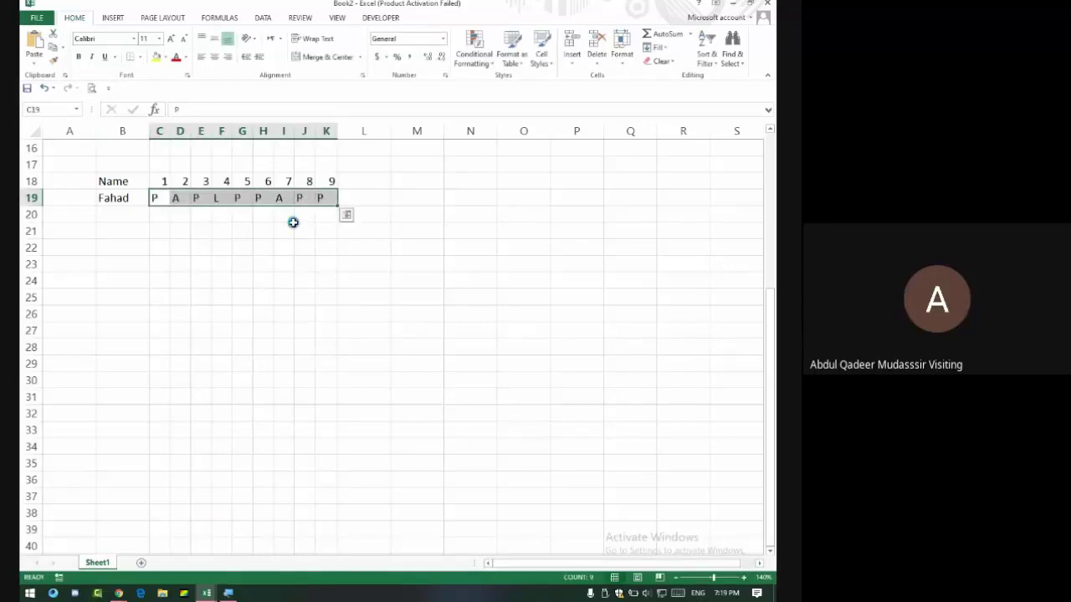
Clear C19:K19 and add a Text That Contains rule with green fill and dark green text.
{"action": "key", "text": "Delete"}
{"action": "left_click", "coordinate": [484, 58]}
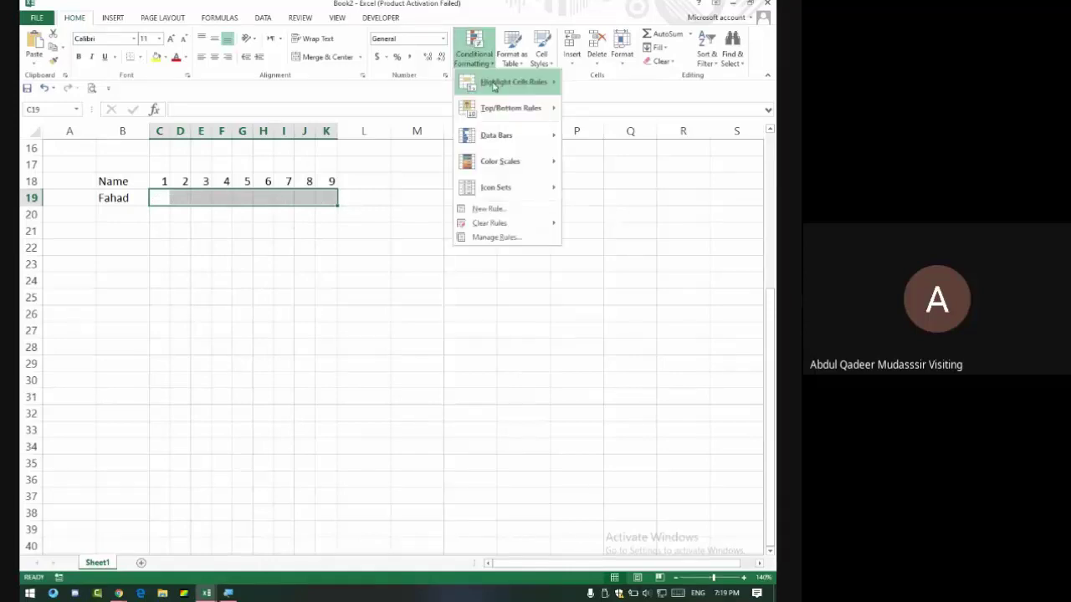
{"action": "mouse_move", "coordinate": [494, 86]}
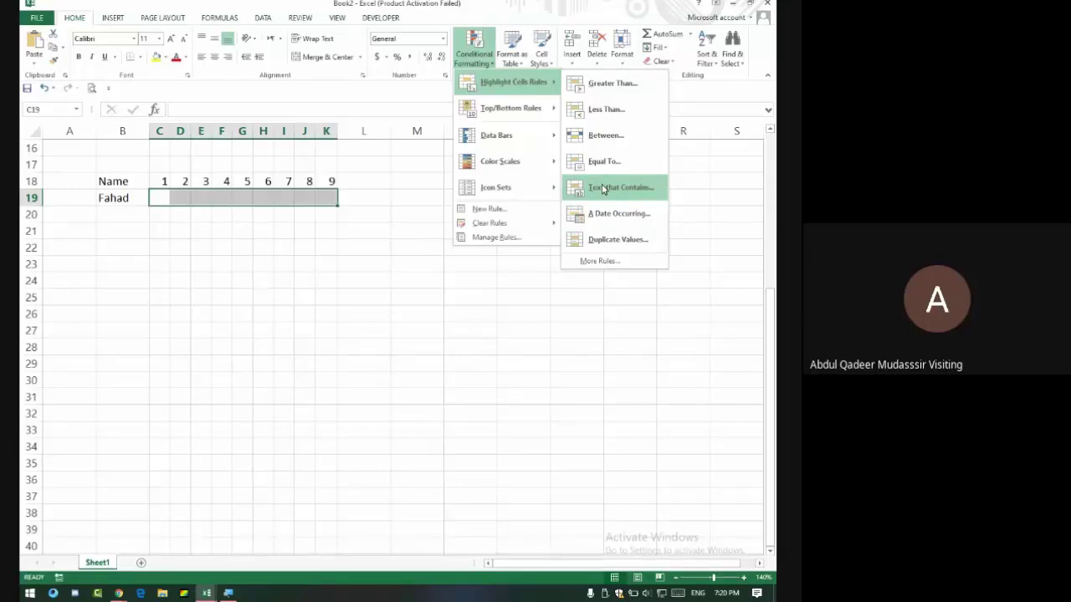
{"action": "left_click", "coordinate": [601, 189]}
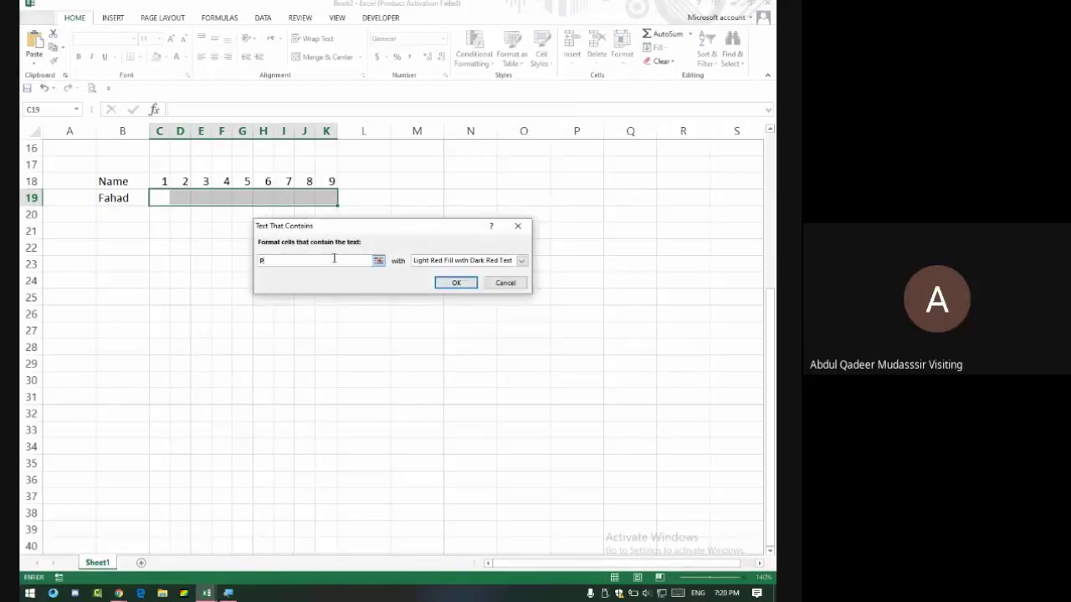
{"action": "left_click", "coordinate": [520, 260]}
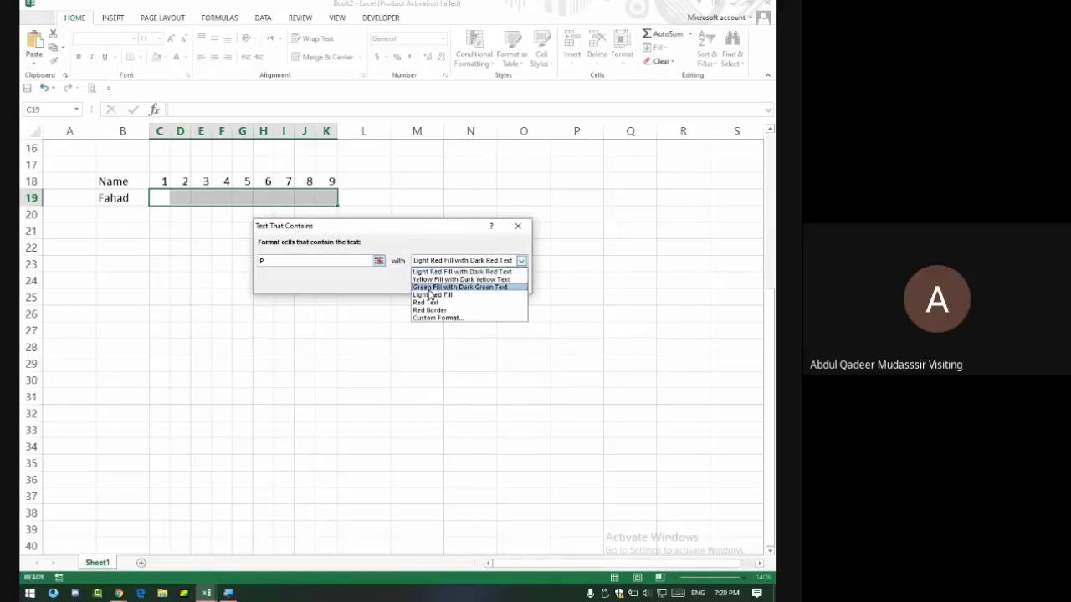
{"action": "left_click", "coordinate": [464, 285]}
{"action": "left_click", "coordinate": [452, 283]}
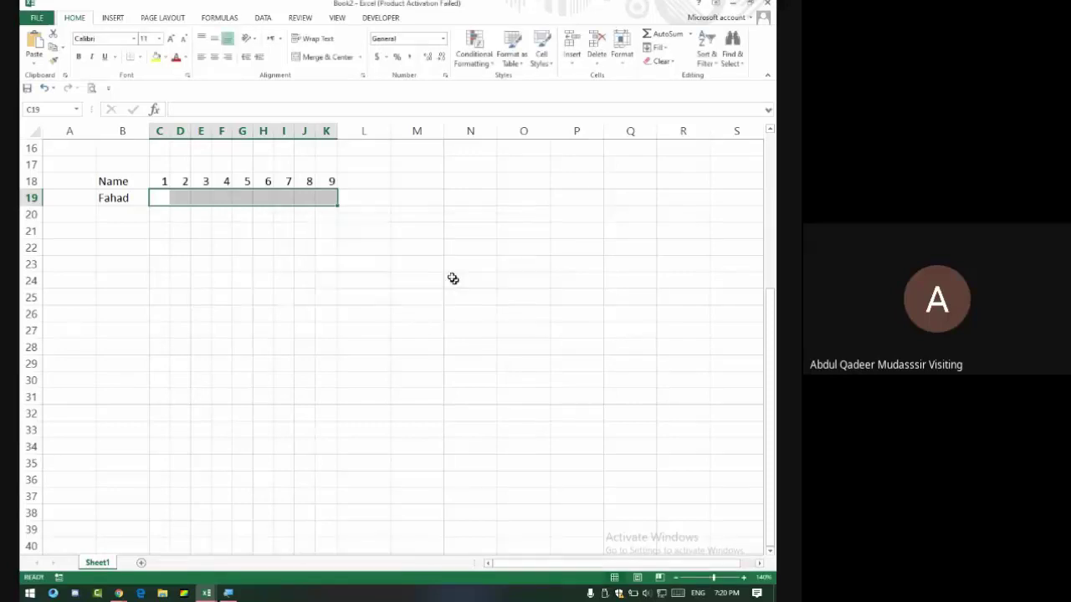
Add a Text That Contains rule highlighting A in light red.
{"action": "left_click", "coordinate": [474, 50]}
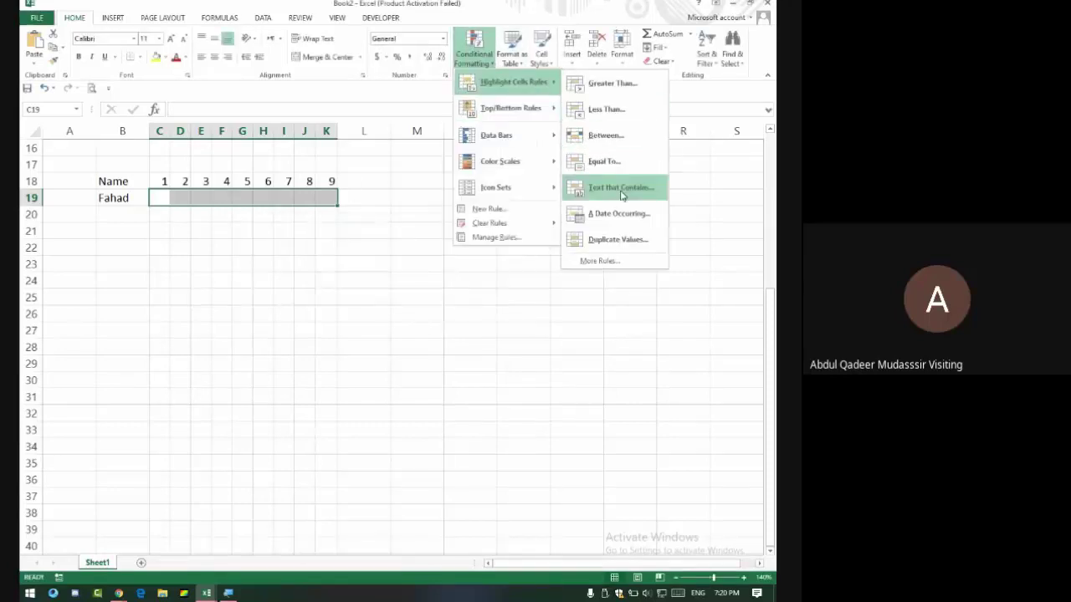
{"action": "left_click", "coordinate": [621, 195]}
{"action": "type", "text": "A"}
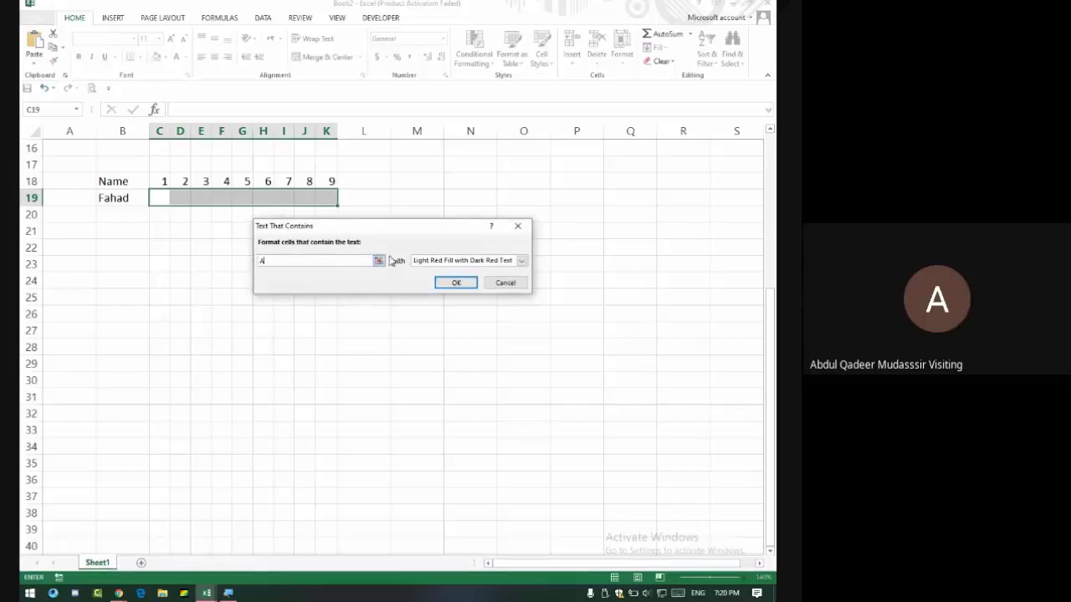
{"action": "left_click", "coordinate": [455, 283]}
Add a Text That Contains rule highlighting L with yellow fill and dark yellow text.
{"action": "left_click", "coordinate": [474, 50]}
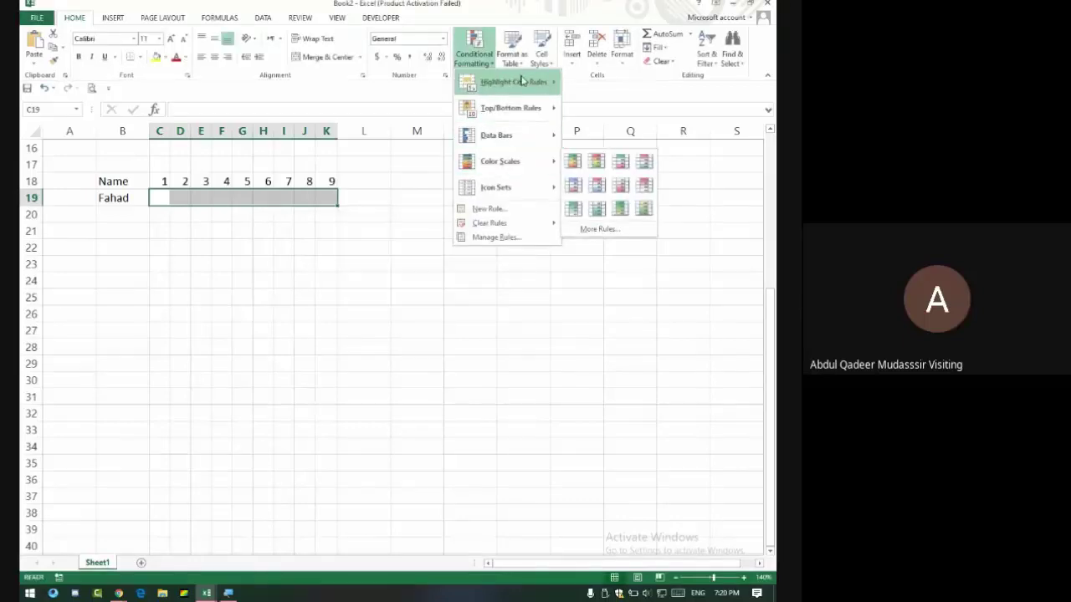
{"action": "mouse_move", "coordinate": [522, 81]}
{"action": "left_click", "coordinate": [619, 196]}
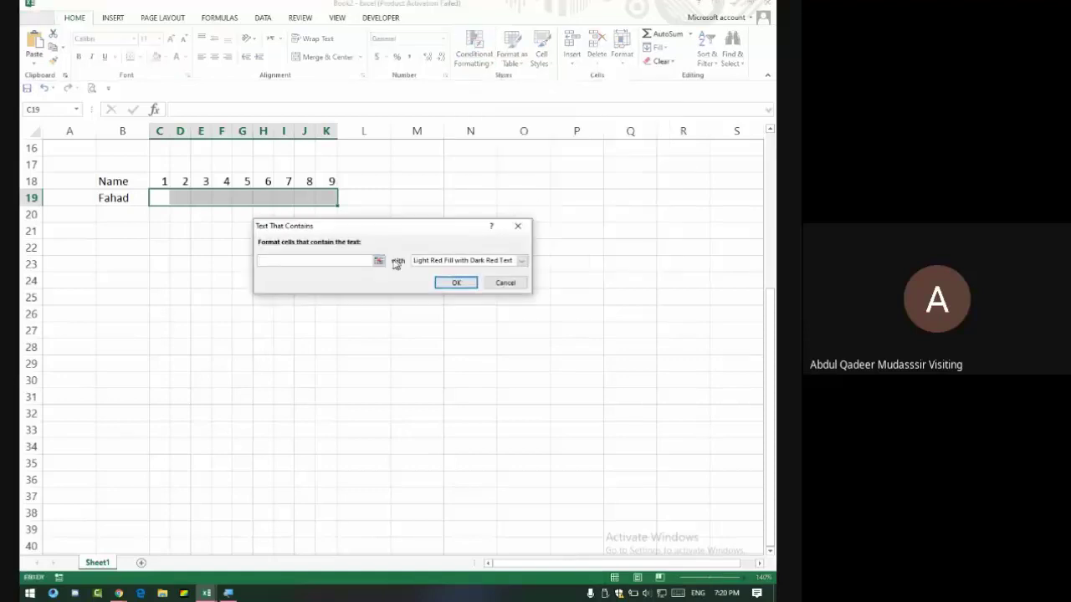
{"action": "type", "text": "L"}
{"action": "left_click", "coordinate": [450, 260]}
{"action": "left_click", "coordinate": [440, 282]}
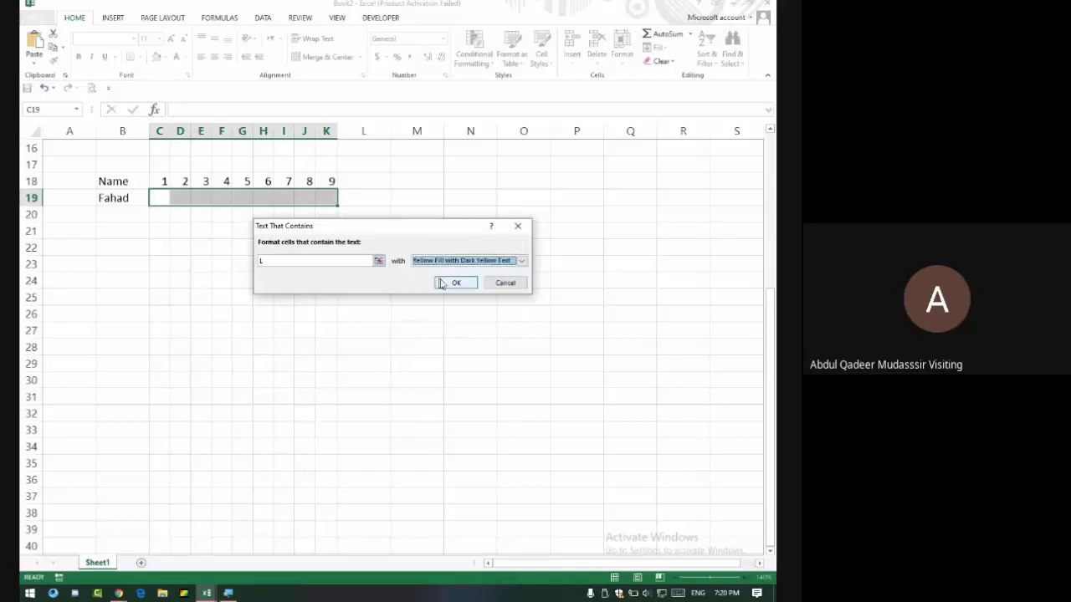
{"action": "left_click", "coordinate": [452, 282]}
{"action": "left_click", "coordinate": [160, 197]}
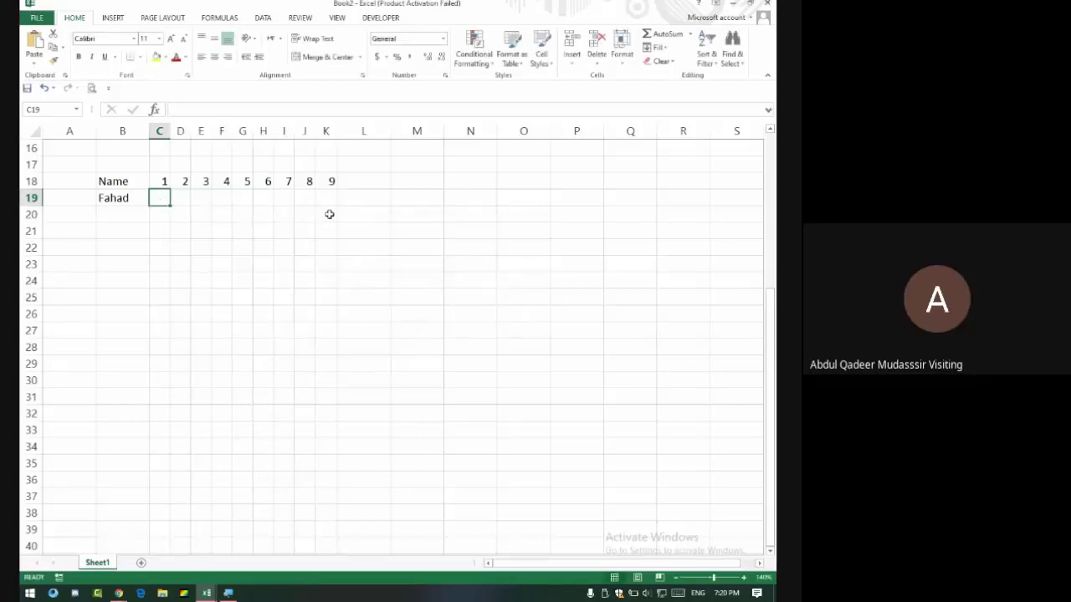
Type test marks P, A, L, P into C19:F19 to check the highlight colours.
{"action": "type", "text": "P"}
{"action": "key", "text": "Tab"}
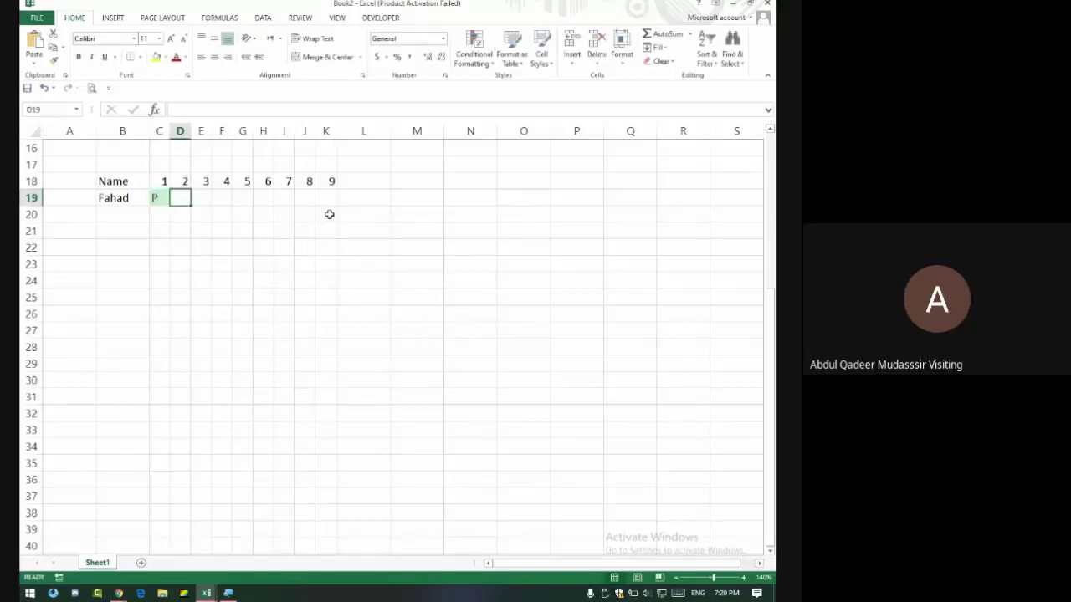
{"action": "type", "text": "A"}
{"action": "key", "text": "Tab"}
{"action": "type", "text": "L"}
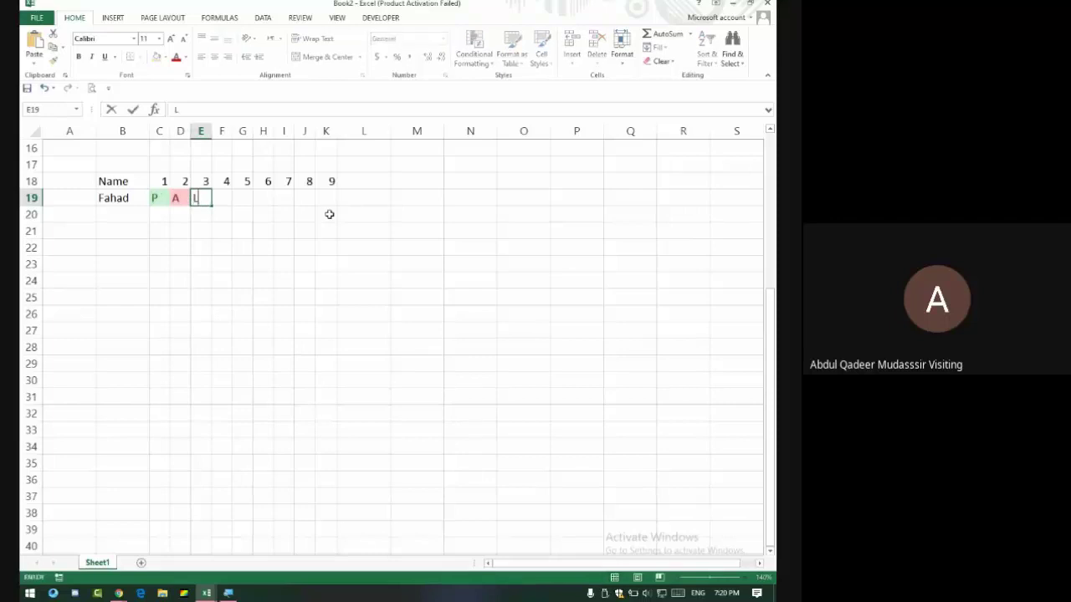
{"action": "key", "text": "Tab"}
{"action": "type", "text": "P"}
{"action": "key", "text": "Tab"}
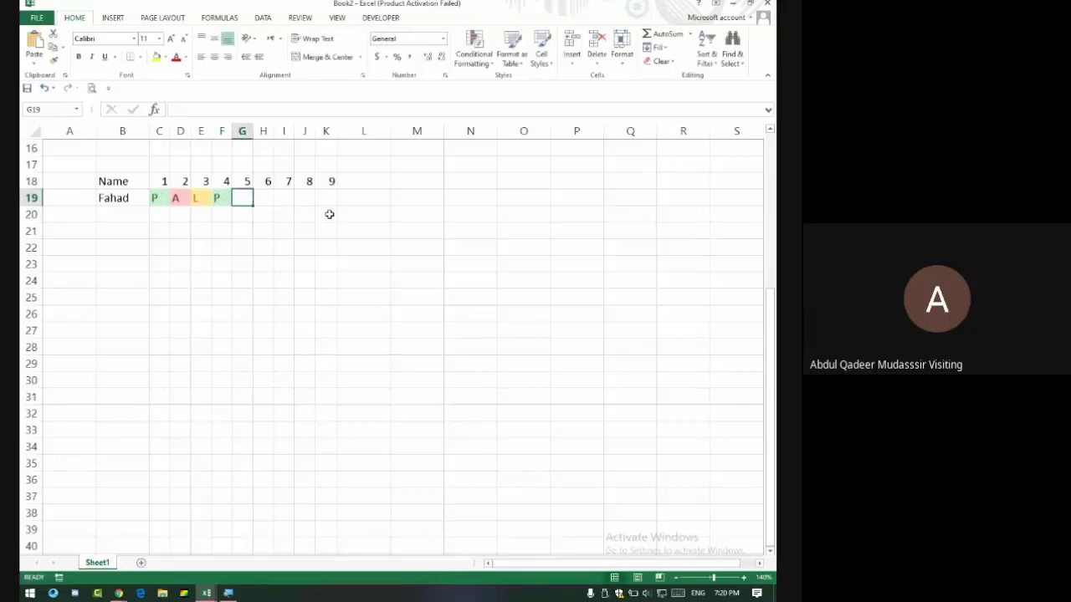
Retype F19 as lowercase l, then a, to test the rules, and select C19:K19.
{"action": "key", "text": "shift+Tab"}
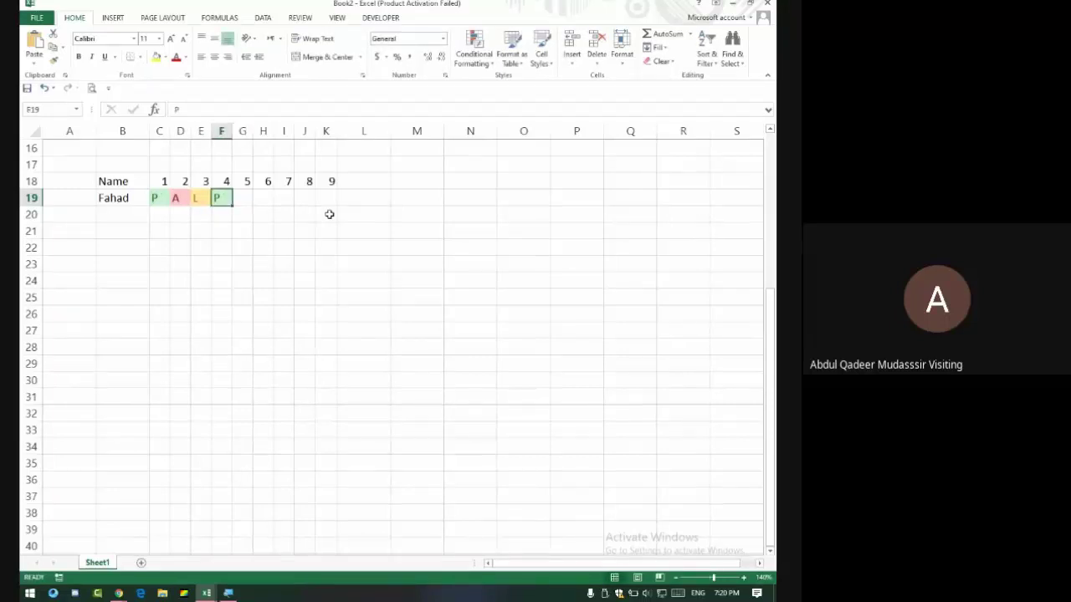
{"action": "type", "text": "l"}
{"action": "key", "text": "Return"}
{"action": "key", "text": "Up"}
{"action": "type", "text": "l"}
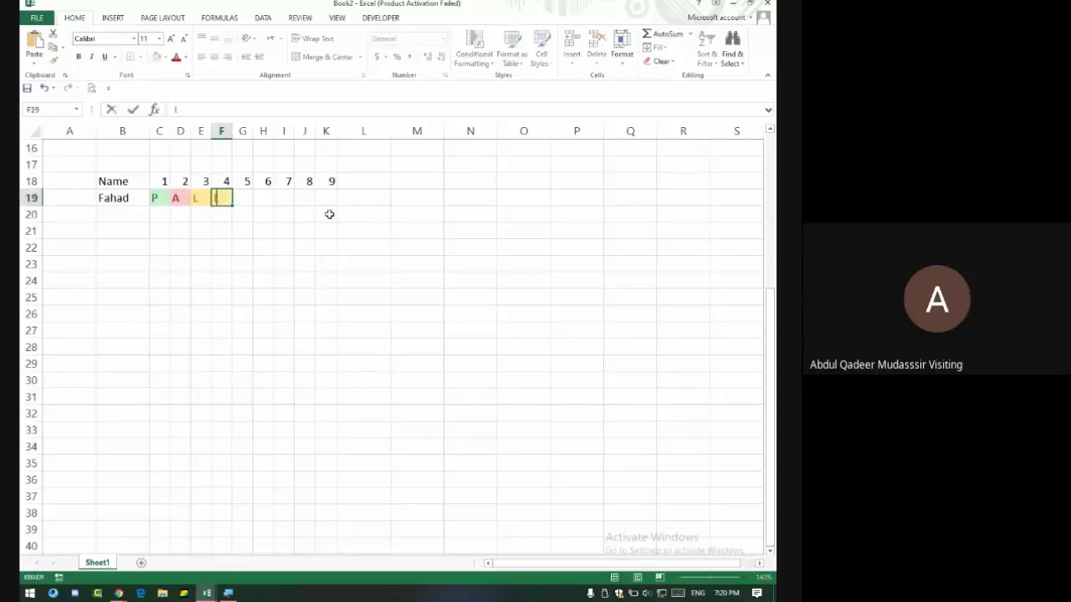
{"action": "key", "text": "Return"}
{"action": "key", "text": "Up"}
{"action": "type", "text": "a"}
{"action": "key", "text": "Up"}
{"action": "key", "text": "Down"}
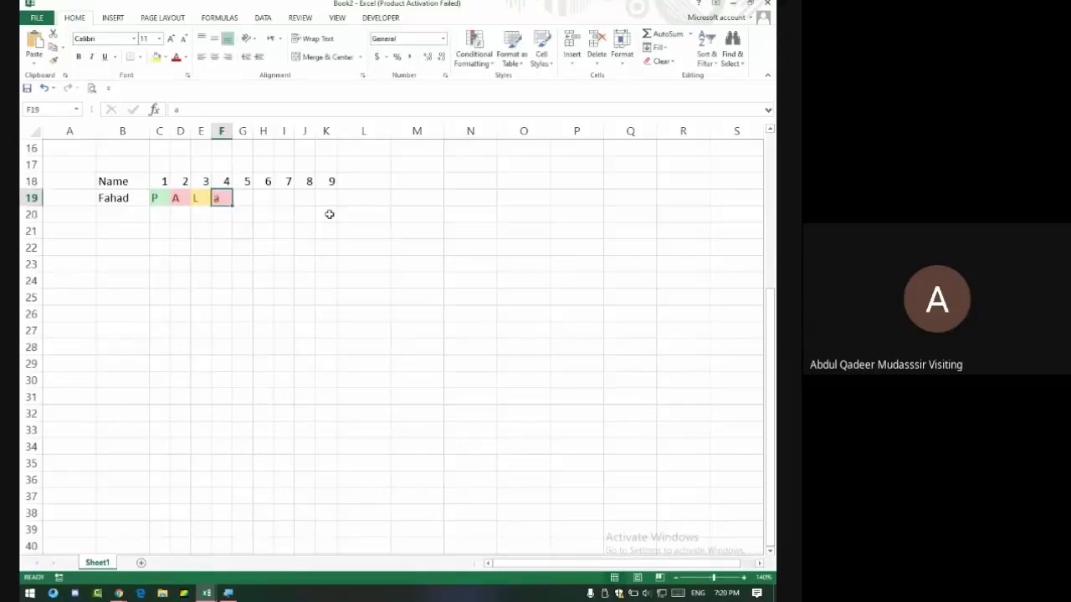
{"action": "key", "text": "Left"}
{"action": "key", "text": "Left"}
{"action": "key", "text": "Right"}
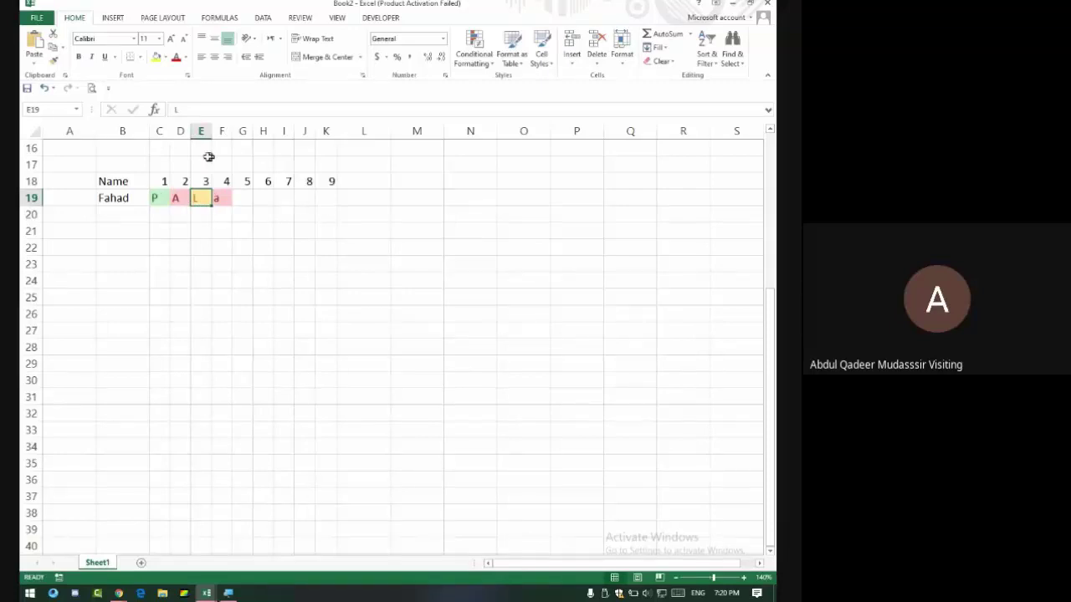
{"action": "left_click_drag", "start_coordinate": [157, 197], "coordinate": [326, 196]}
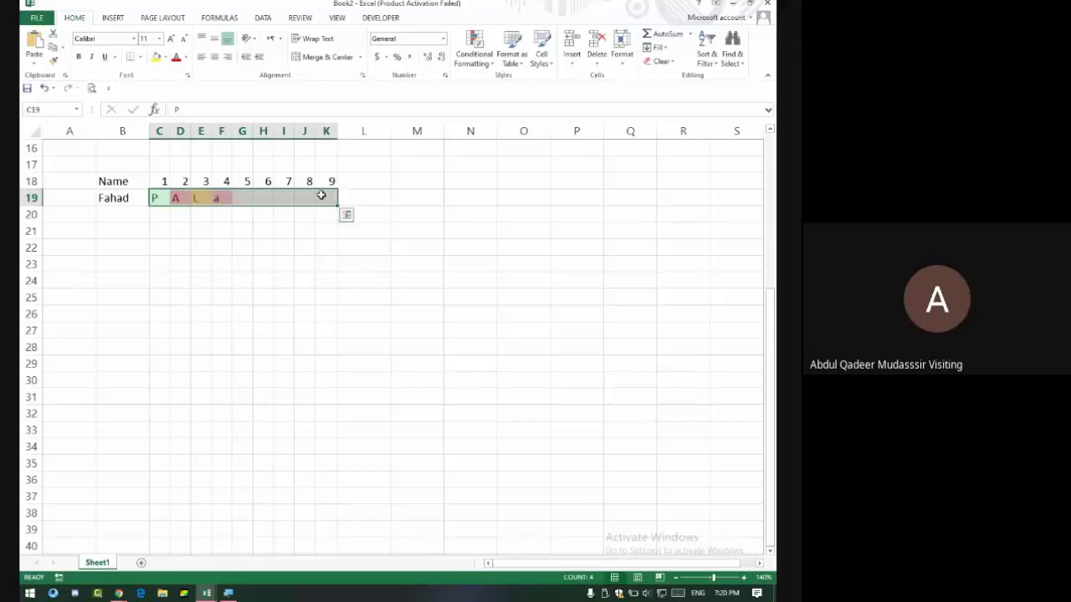
Clear the test letters from row 19 and reselect C19:K19.
{"action": "key", "text": "Delete"}
{"action": "left_click", "coordinate": [216, 240]}
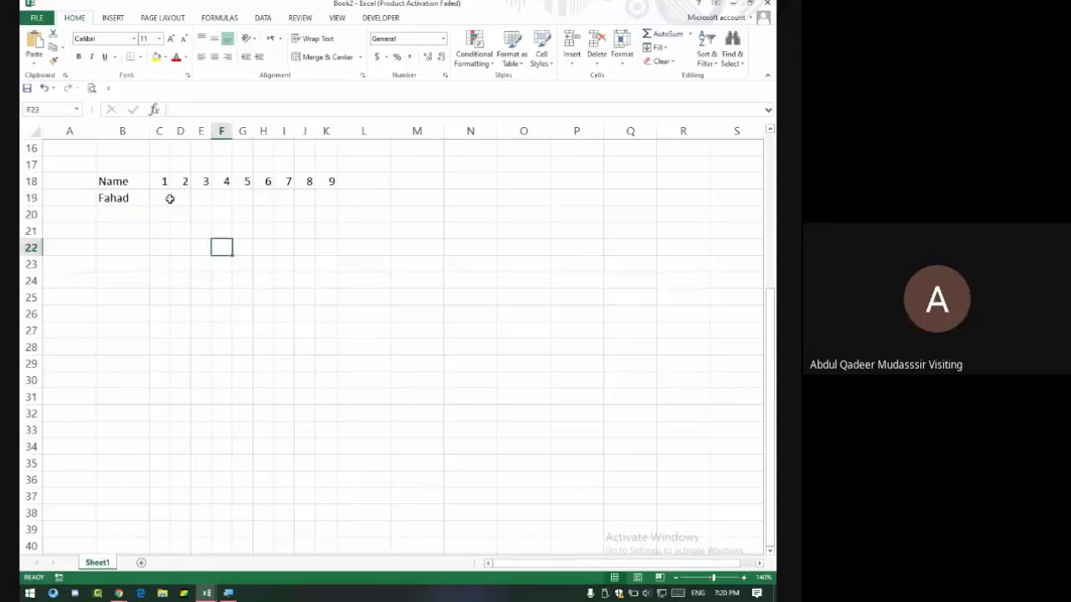
{"action": "left_click_drag", "start_coordinate": [160, 198], "coordinate": [331, 199]}
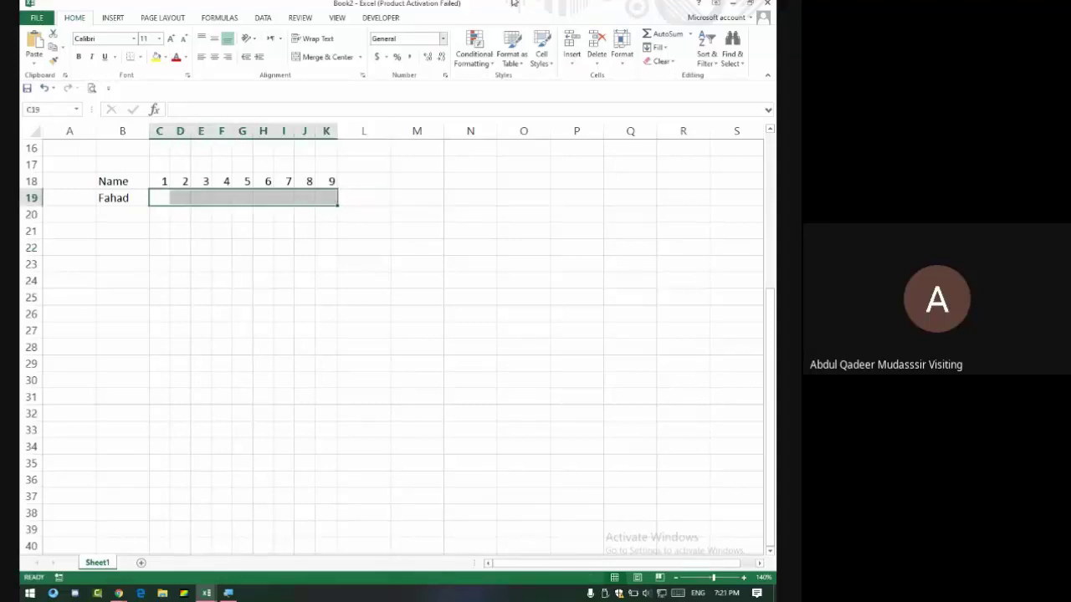
Preview the A Date Occurring highlight rule's period list, then cancel without applying it.
{"action": "left_click", "coordinate": [473, 49]}
{"action": "mouse_move", "coordinate": [523, 81]}
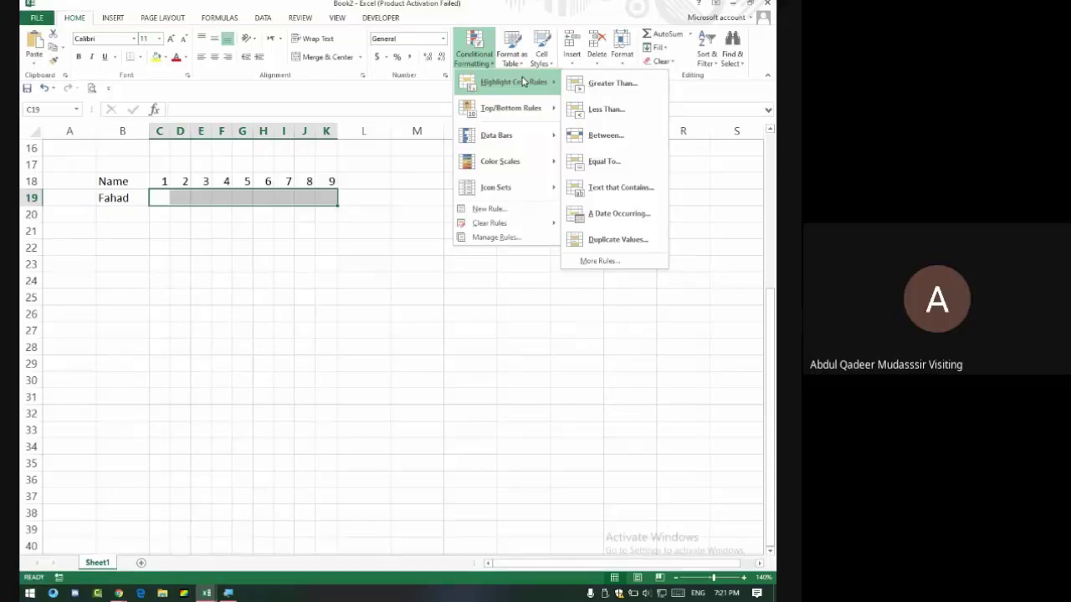
{"action": "left_click", "coordinate": [620, 214]}
{"action": "left_click", "coordinate": [350, 245]}
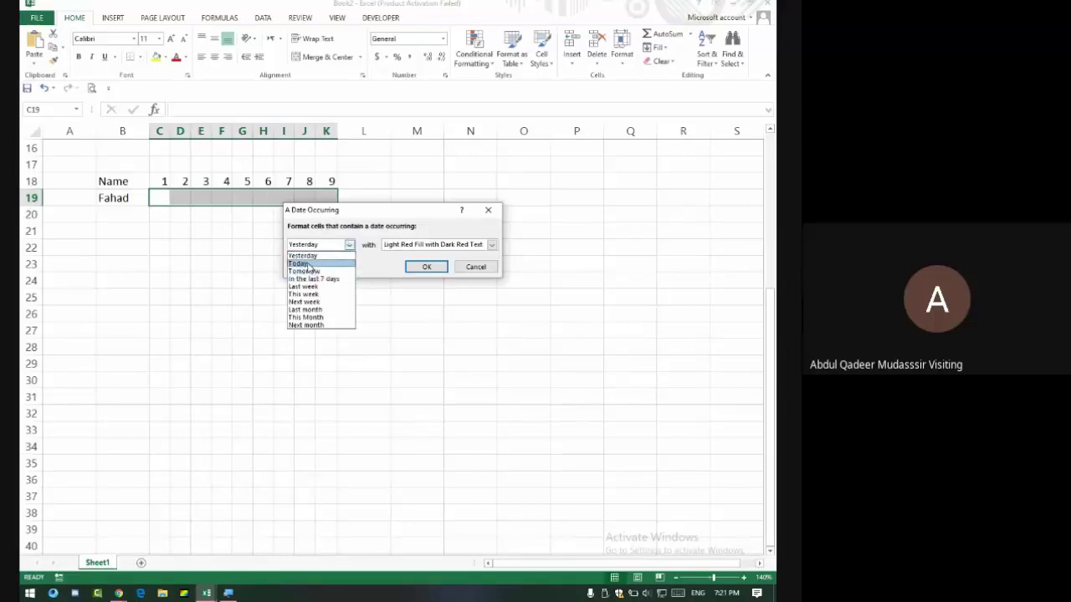
{"action": "left_click", "coordinate": [475, 267]}
{"action": "left_click", "coordinate": [475, 267]}
{"action": "scroll", "coordinate": [276, 271], "scroll_direction": "up", "scroll_amount": 5}
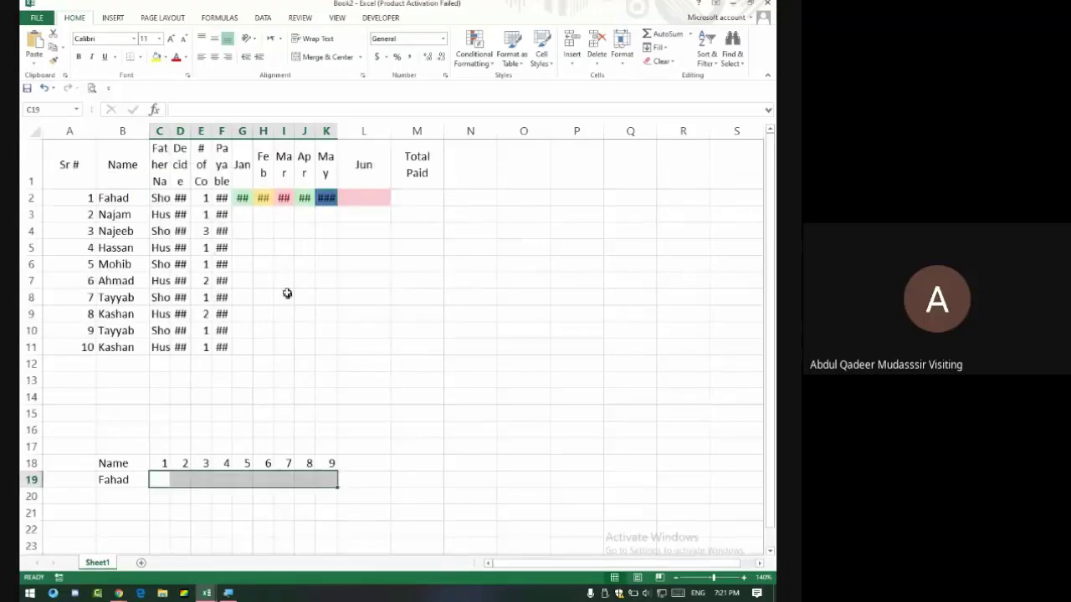
Clear the practice rows 17 to 20 below the fee table.
{"action": "key", "text": "ctrl+z"}
{"action": "key", "text": "ctrl+z"}
{"action": "left_click_drag", "start_coordinate": [94, 444], "coordinate": [372, 497]}
{"action": "key", "text": "Delete"}
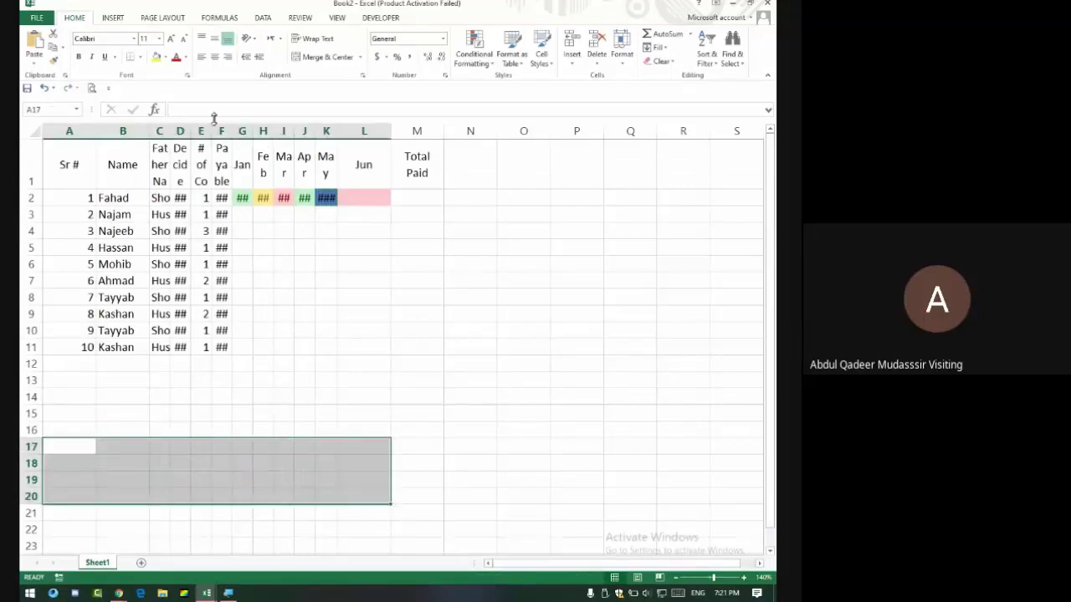
Autofit columns C to F and widen the month columns D to F equally.
{"action": "left_click_drag", "start_coordinate": [160, 131], "coordinate": [335, 131]}
{"action": "double_click", "coordinate": [335, 132]}
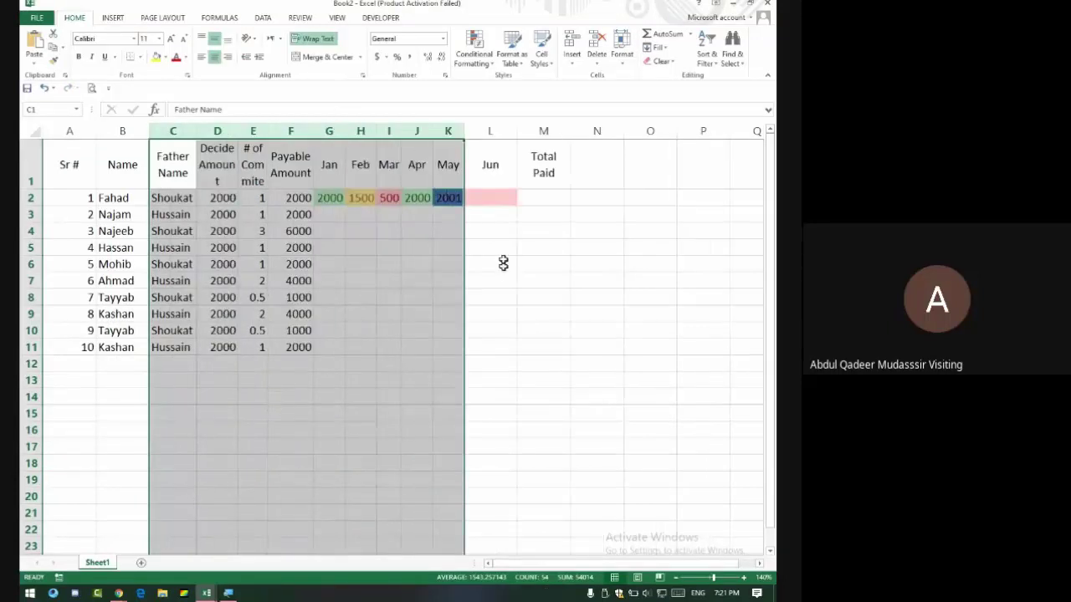
{"action": "left_click", "coordinate": [425, 231]}
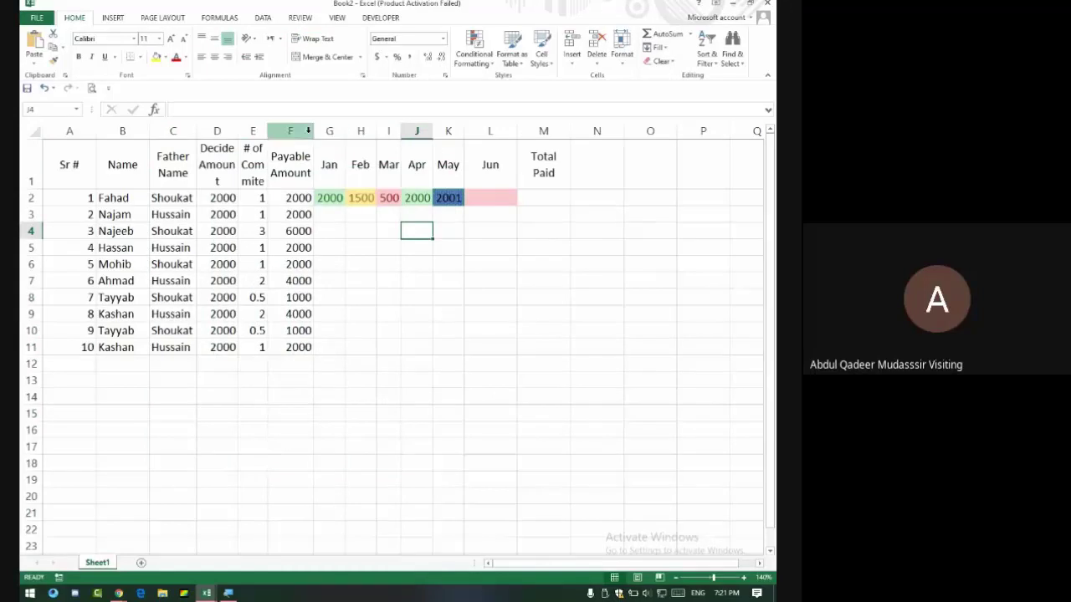
{"action": "left_click_drag", "start_coordinate": [217, 132], "coordinate": [301, 132]}
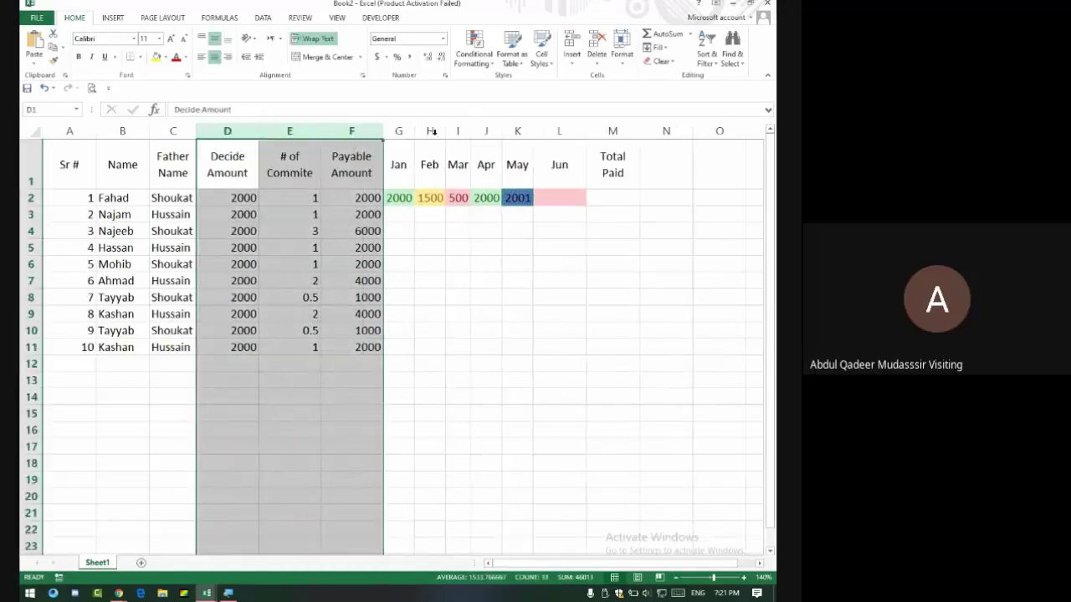
{"action": "left_click_drag", "start_coordinate": [398, 132], "coordinate": [551, 132]}
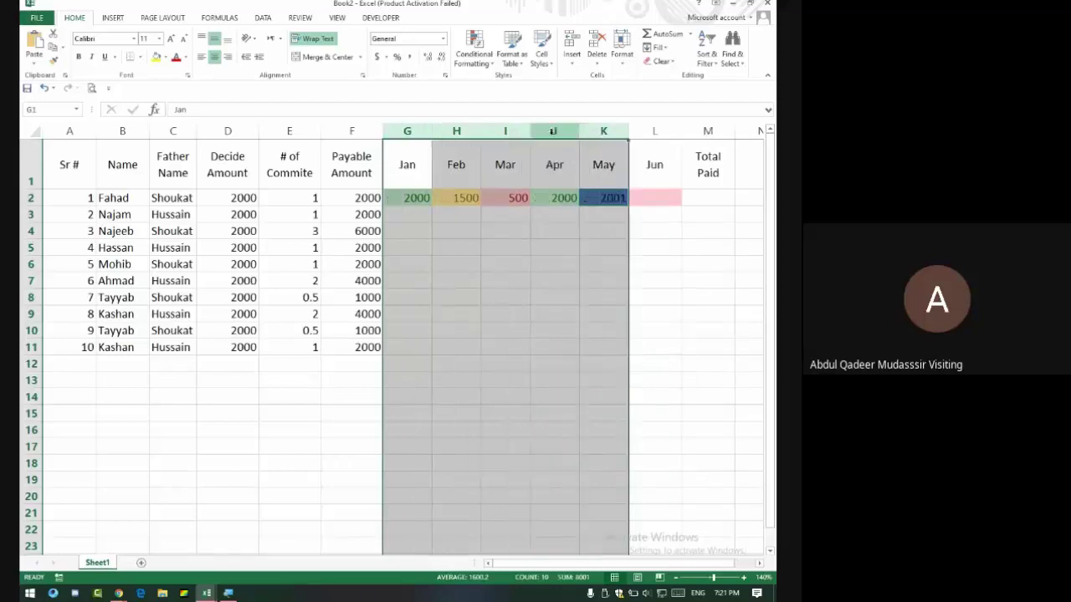
{"action": "left_click", "coordinate": [580, 282]}
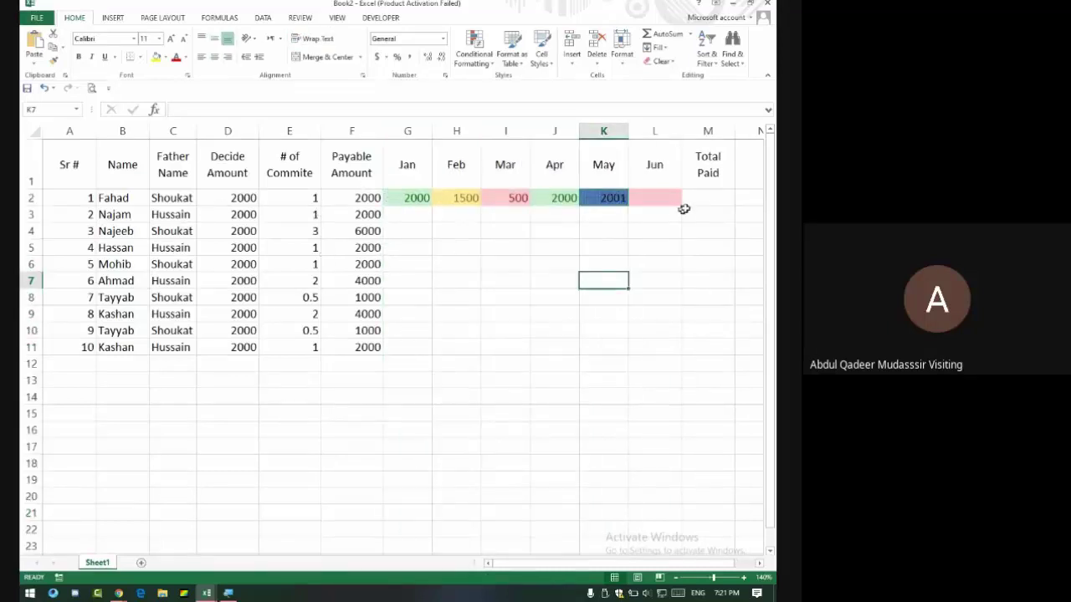
{"action": "left_click", "coordinate": [710, 195]}
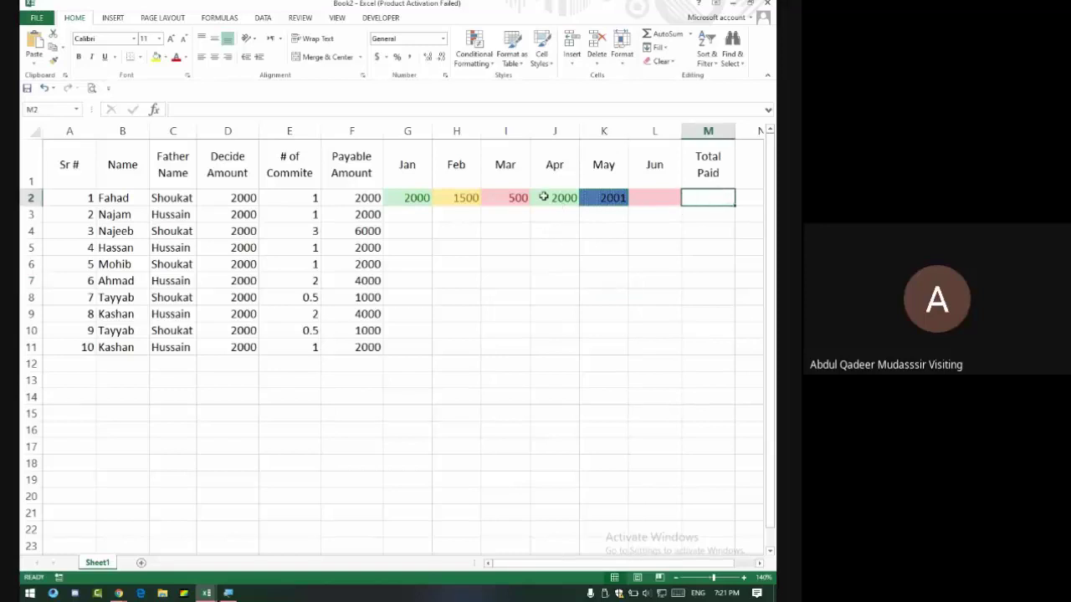
{"action": "scroll", "coordinate": [468, 246], "scroll_direction": "down", "scroll_amount": 13}
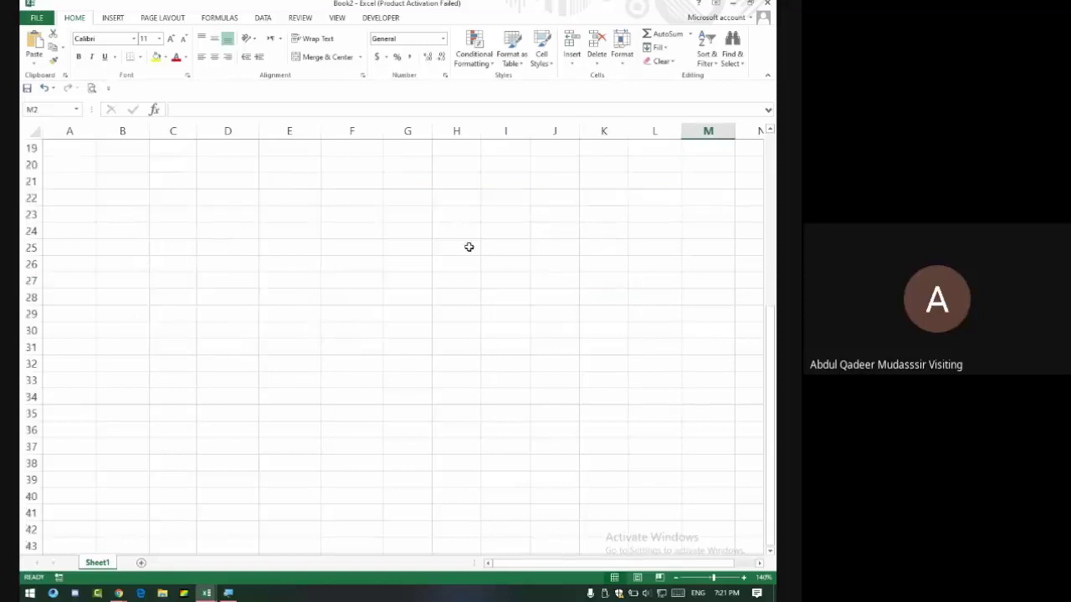
Open the Evening Class 2 workbook from the recent files list.
{"action": "key", "text": "alt+Tab"}
{"action": "key", "text": "alt+Tab"}
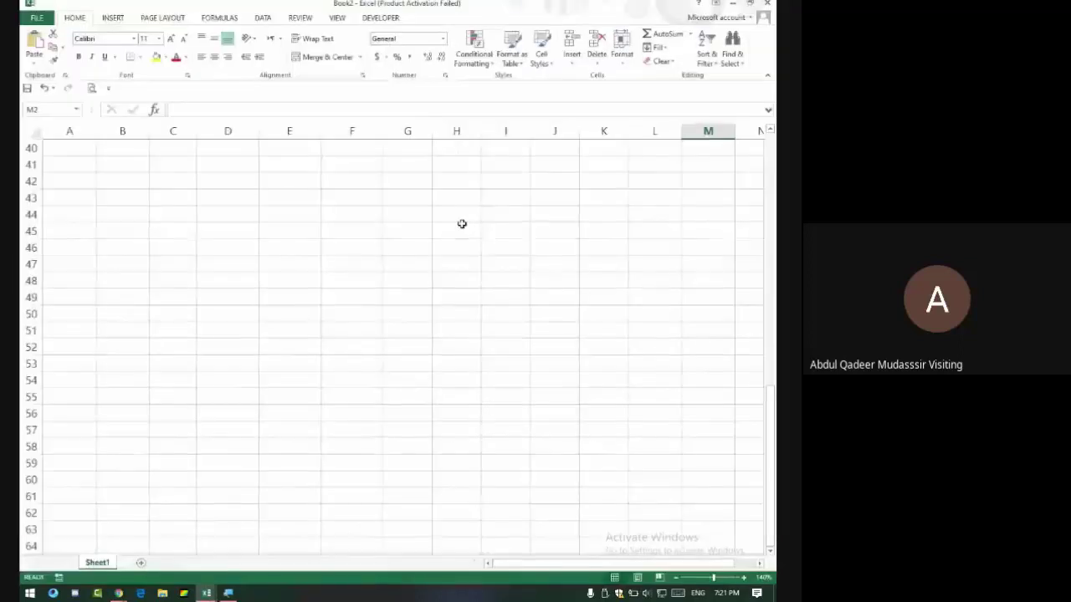
{"action": "key", "text": "ctrl+o"}
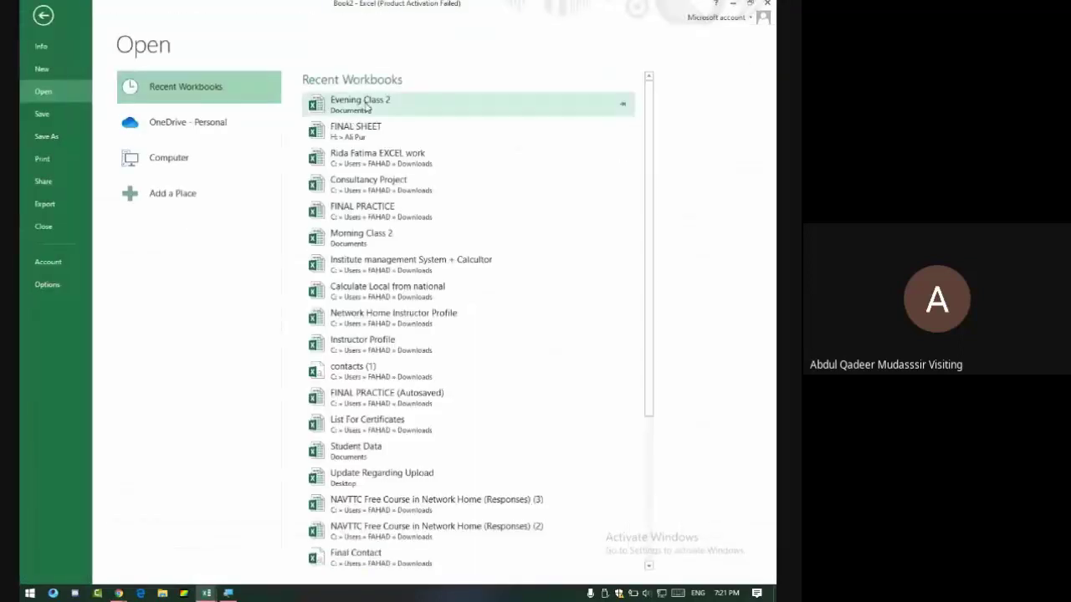
{"action": "left_click", "coordinate": [360, 104]}
{"action": "scroll", "coordinate": [579, 218], "scroll_direction": "up", "scroll_amount": 5}
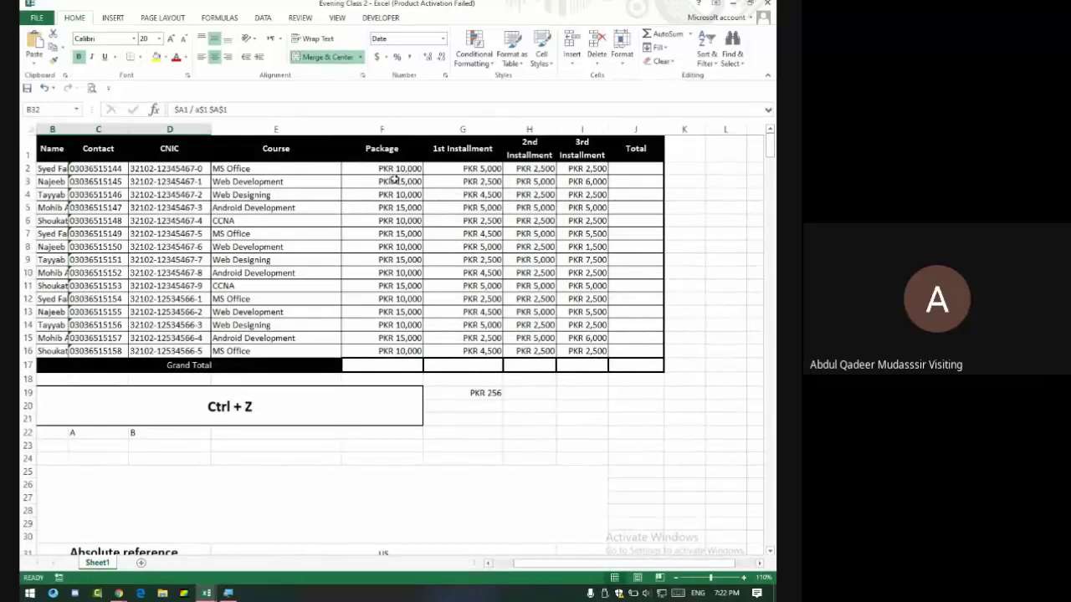
Try several amount selections, ending on Package F2:F16 with its status-bar sum.
{"action": "mouse_move", "coordinate": [394, 168]}
{"action": "left_mouse_down"}
{"action": "mouse_move", "coordinate": [466, 318]}
{"action": "mouse_move", "coordinate": [583, 347]}
{"action": "left_mouse_up"}
{"action": "left_click", "coordinate": [402, 368]}
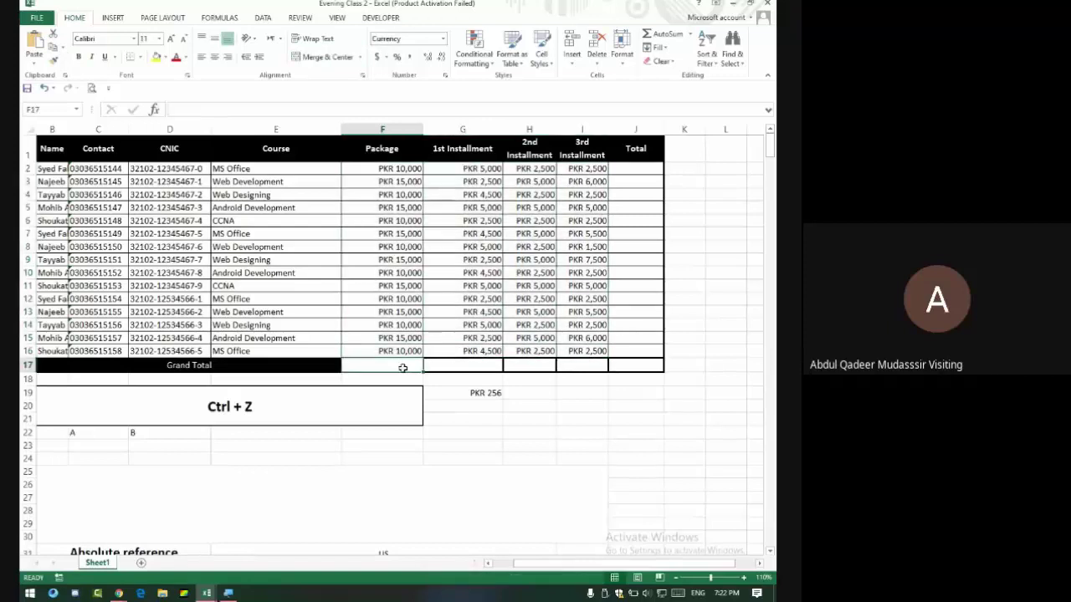
{"action": "left_click", "coordinate": [470, 365]}
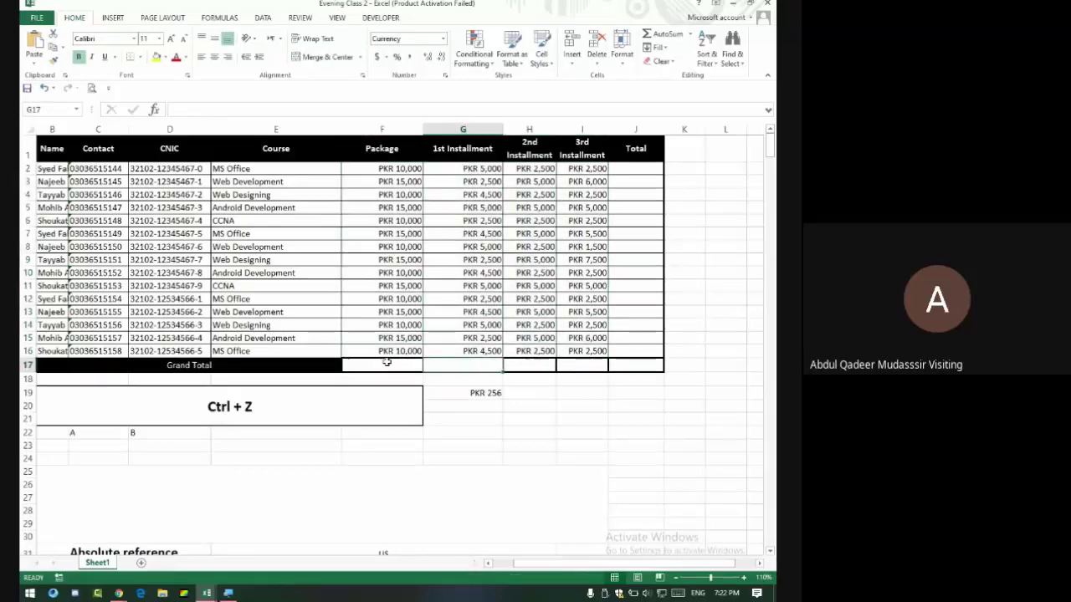
{"action": "left_click_drag", "start_coordinate": [388, 364], "coordinate": [657, 354]}
{"action": "left_click_drag", "start_coordinate": [636, 168], "coordinate": [634, 352]}
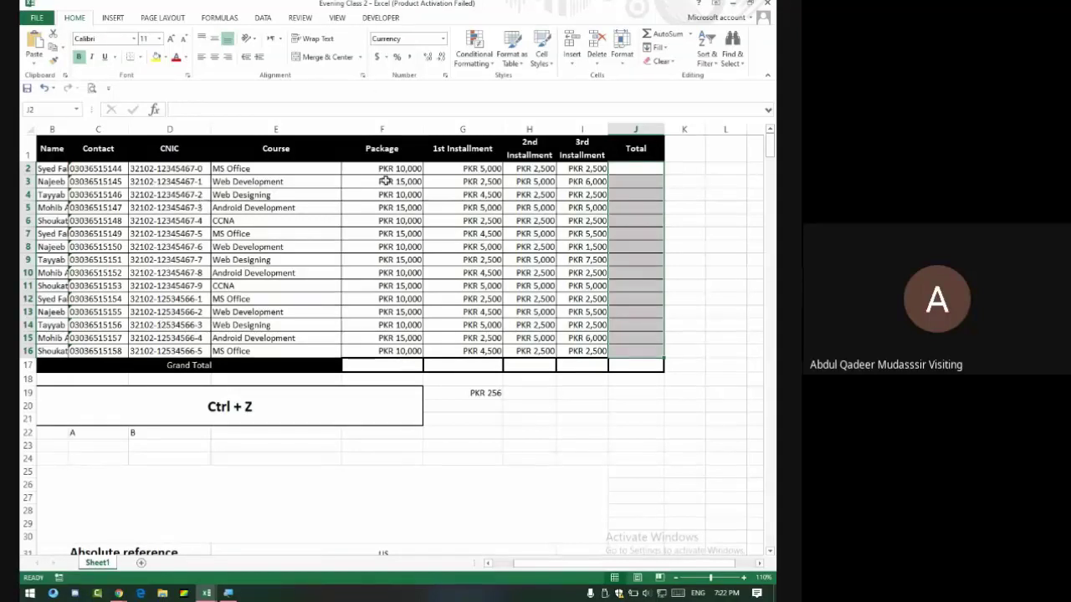
{"action": "left_click_drag", "start_coordinate": [389, 169], "coordinate": [396, 348]}
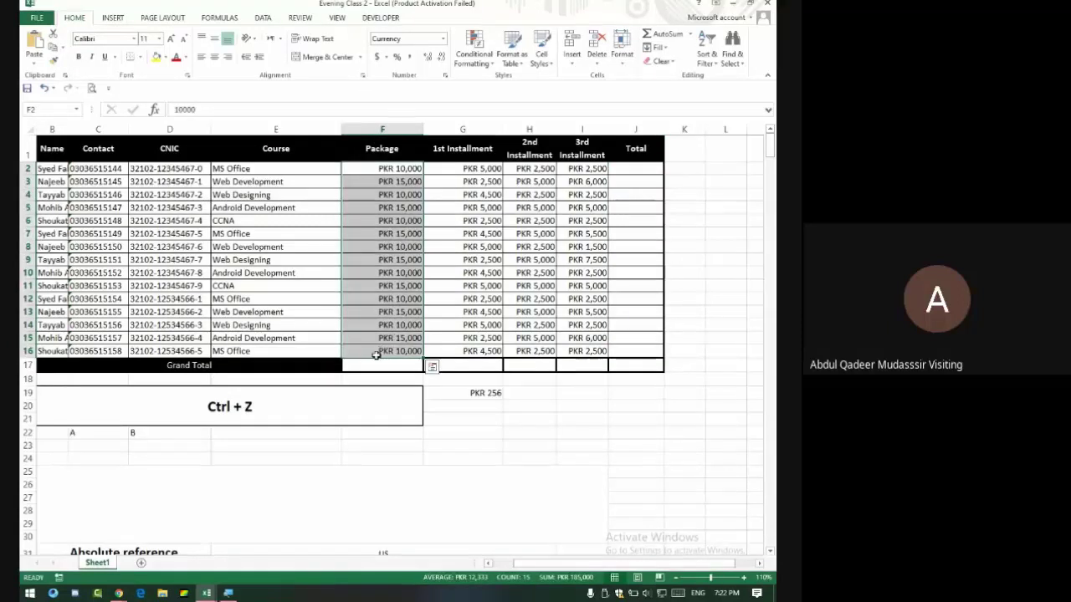
{"action": "left_click_drag", "start_coordinate": [385, 168], "coordinate": [378, 350]}
Magnify the screen to 200% with Magnifier, return to 100%, and close it.
{"action": "left_click", "coordinate": [227, 593]}
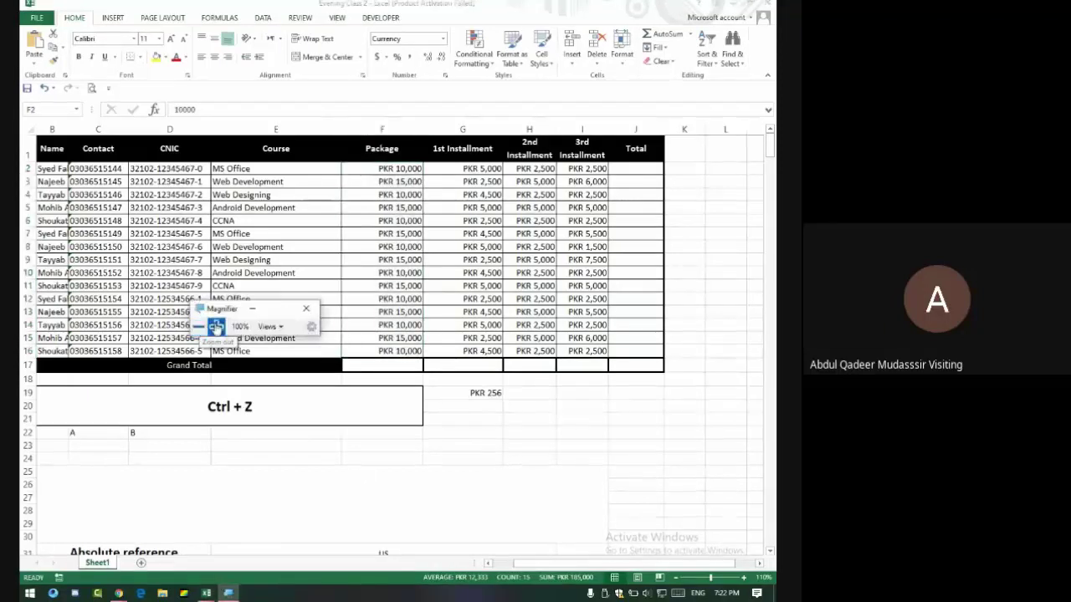
{"action": "left_click", "coordinate": [216, 326]}
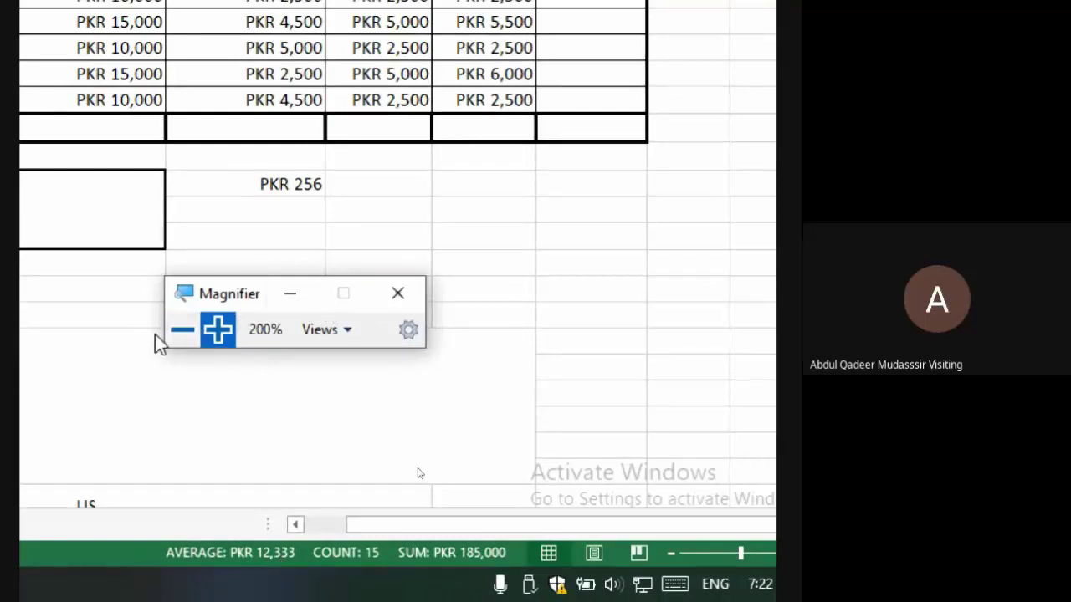
{"action": "left_click", "coordinate": [181, 330]}
{"action": "left_click", "coordinate": [184, 370]}
{"action": "left_click", "coordinate": [540, 447]}
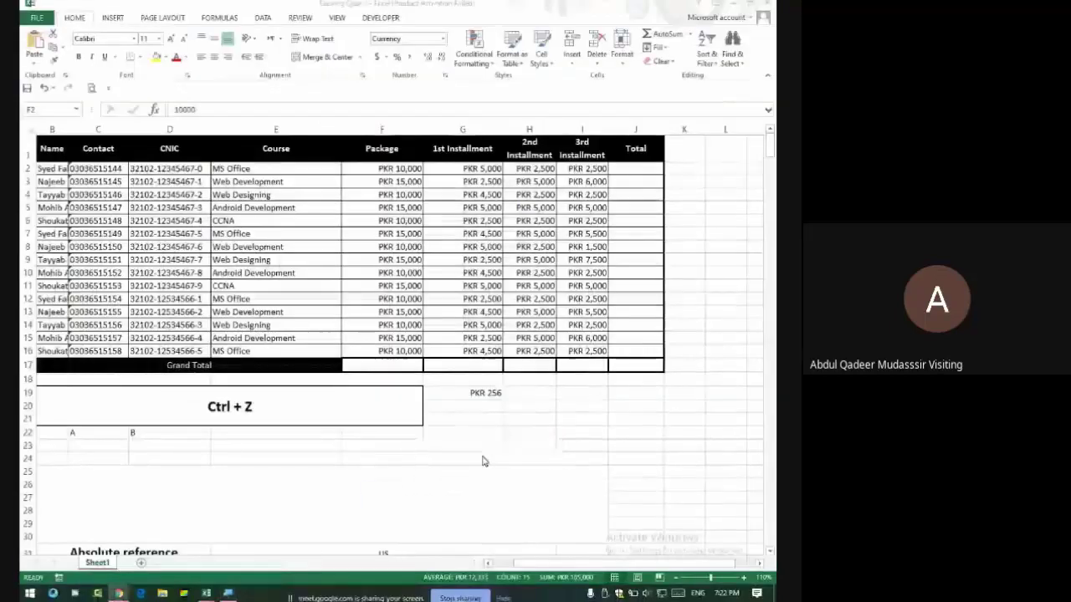
{"action": "key", "text": "alt+Tab"}
{"action": "key", "text": "alt+Tab"}
{"action": "key", "text": "alt+Tab"}
{"action": "key", "text": "alt+Tab"}
{"action": "key", "text": "alt+Tab"}
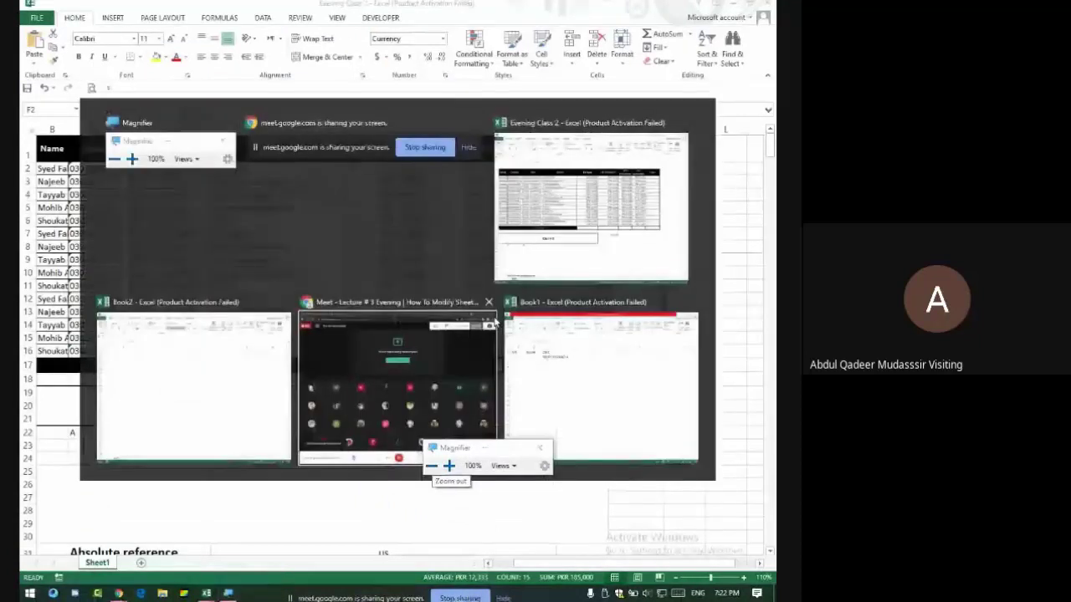
{"action": "key", "text": "alt+Tab"}
{"action": "key", "text": "alt+Tab"}
{"action": "key", "text": "alt+Tab"}
{"action": "key", "text": "alt+Tab"}
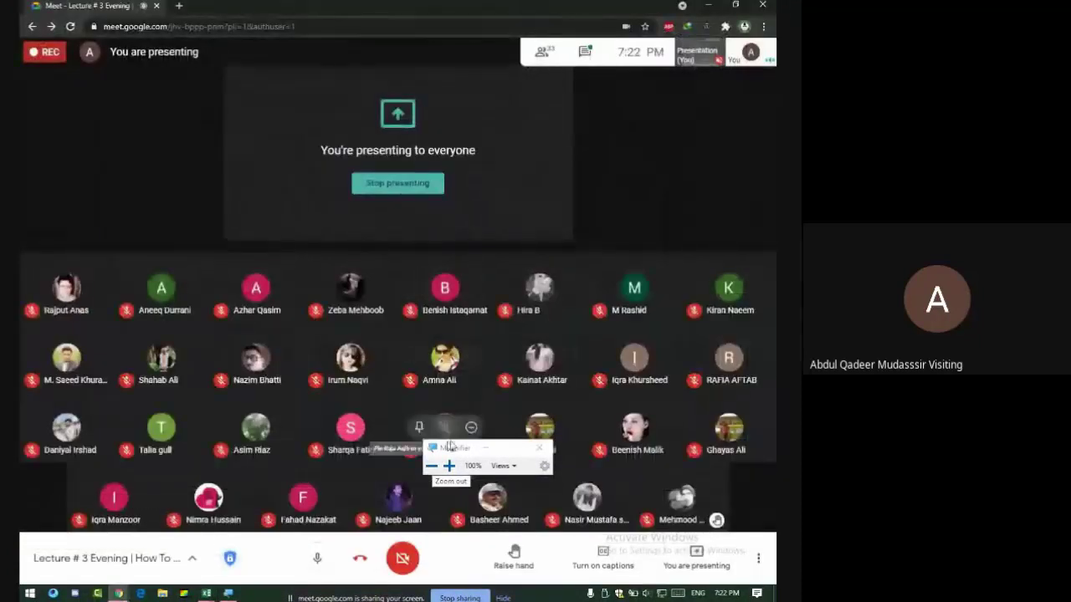
Open the Google Meet chat panel, then return to the Excel workbook.
{"action": "left_click", "coordinate": [482, 449]}
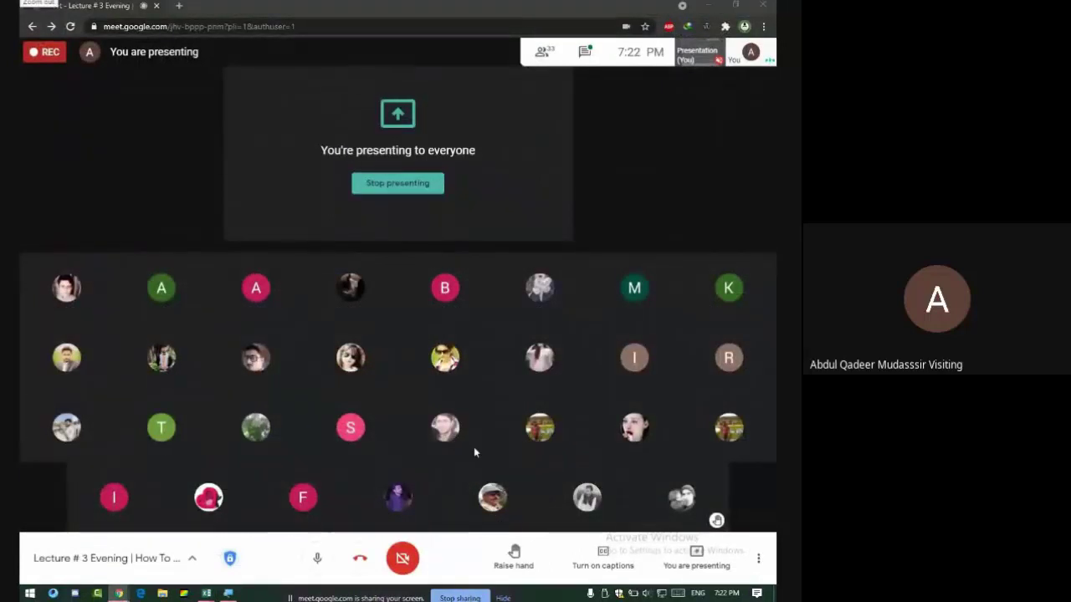
{"action": "left_click", "coordinate": [586, 55]}
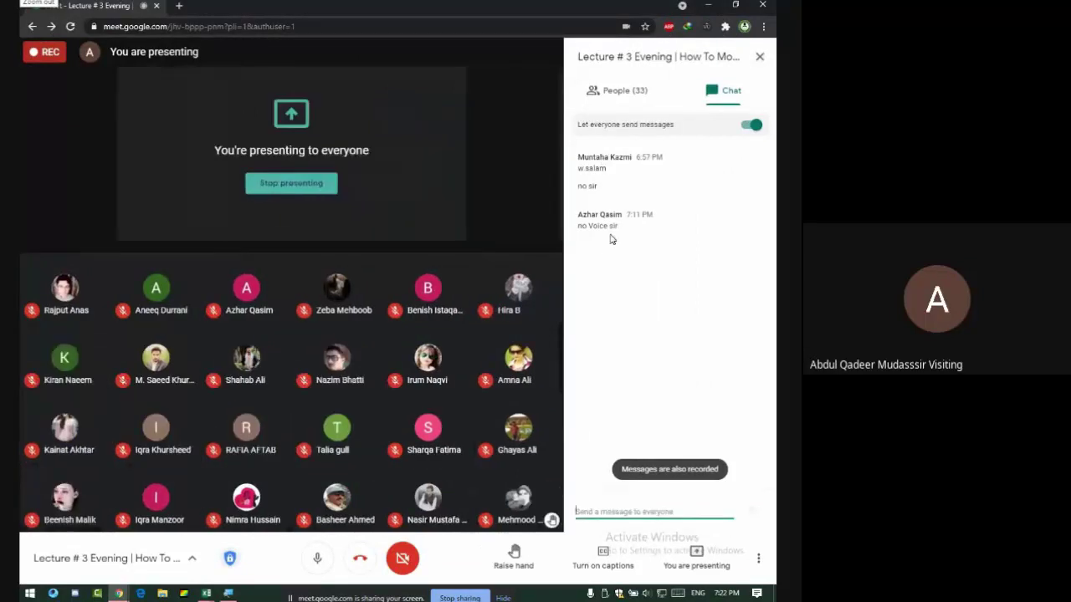
{"action": "key", "text": "alt+Tab"}
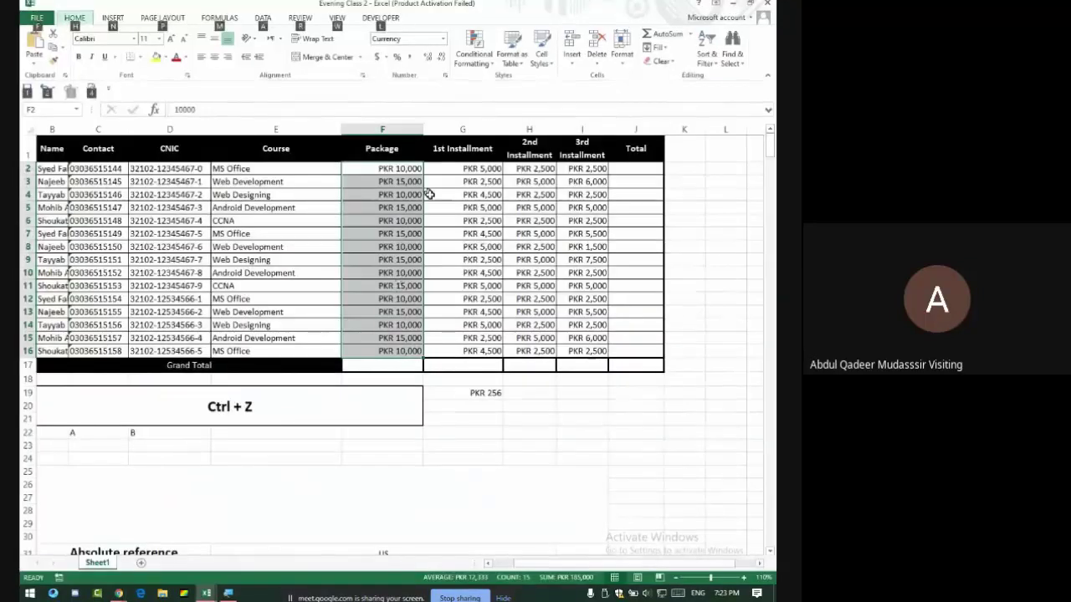
Bring Excel forward and select the Package and installment amounts F2:I16.
{"action": "left_click", "coordinate": [466, 205]}
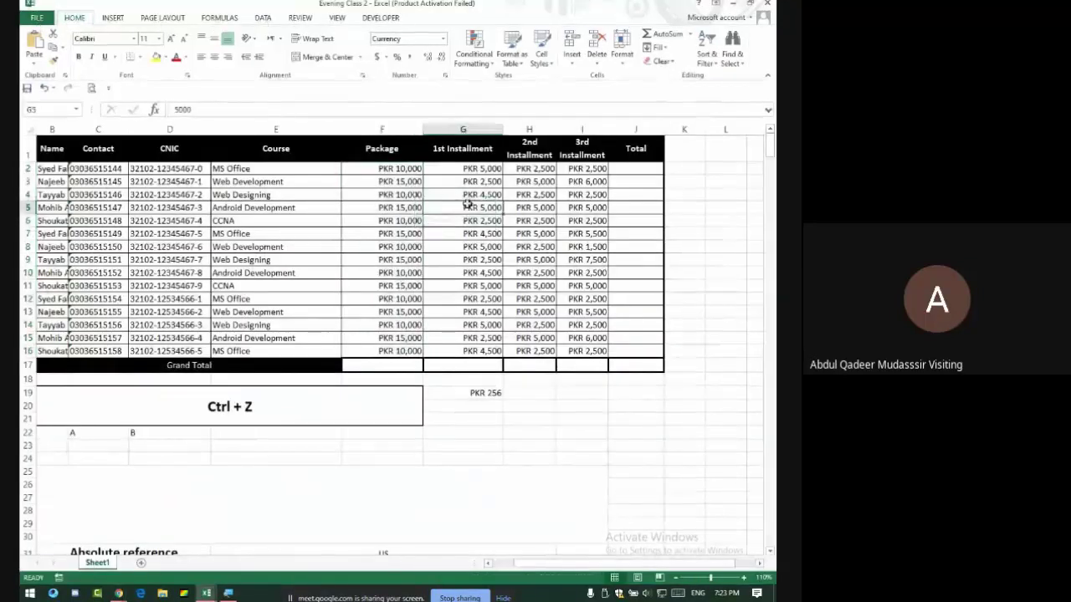
{"action": "left_click", "coordinate": [401, 169]}
{"action": "left_click_drag", "start_coordinate": [401, 169], "coordinate": [569, 351]}
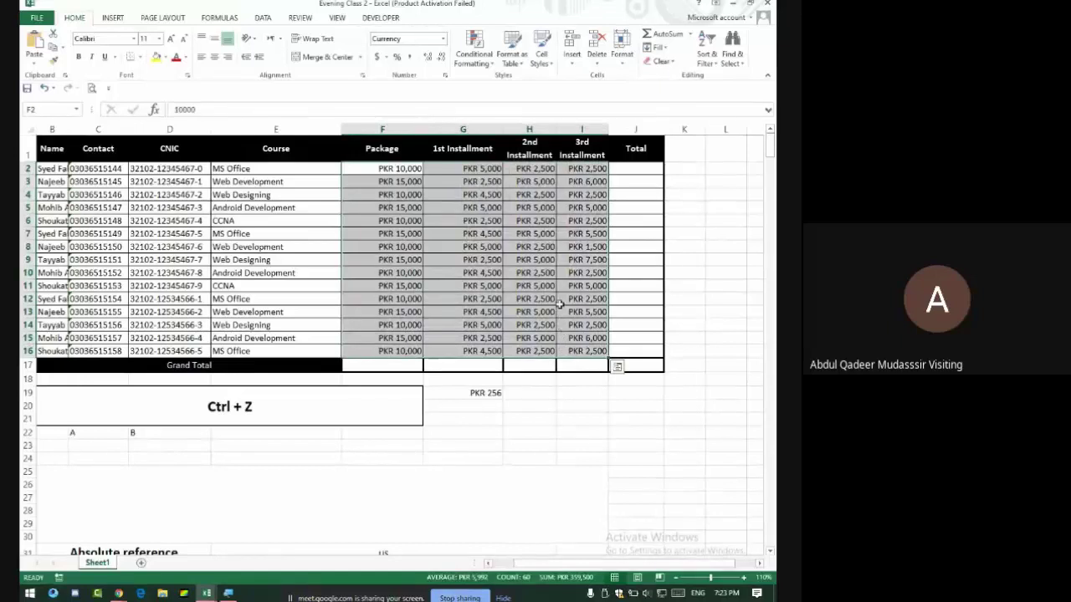
Replace the merged Ctrl + Z note with 'Quick Analysis Ctrl + Q = 2013 / 2016 2019'.
{"action": "left_click", "coordinate": [296, 395]}
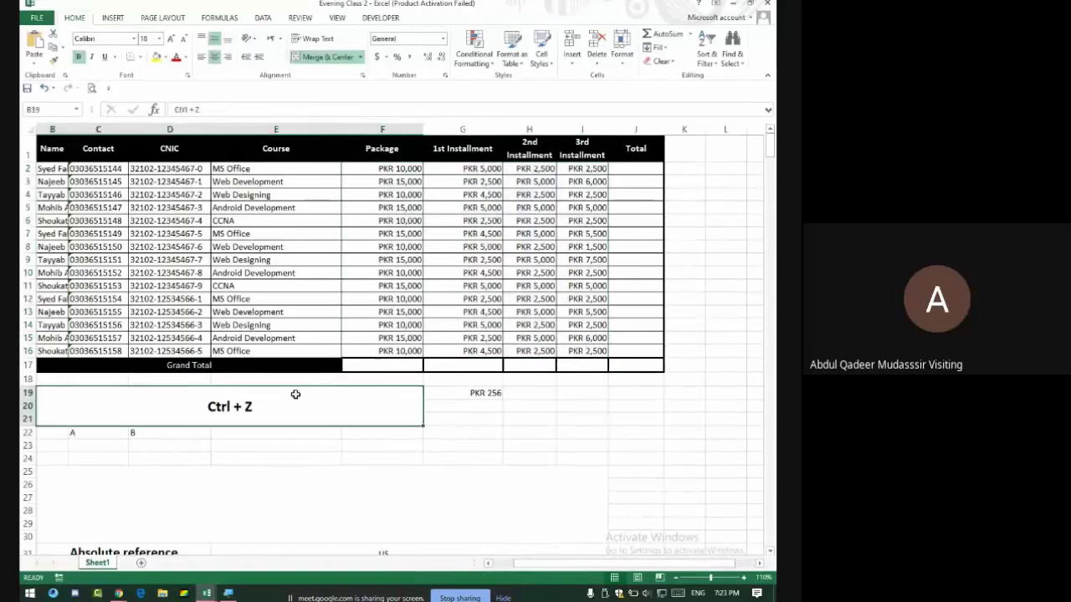
{"action": "key", "text": "Delete"}
{"action": "type", "text": "Quic"}
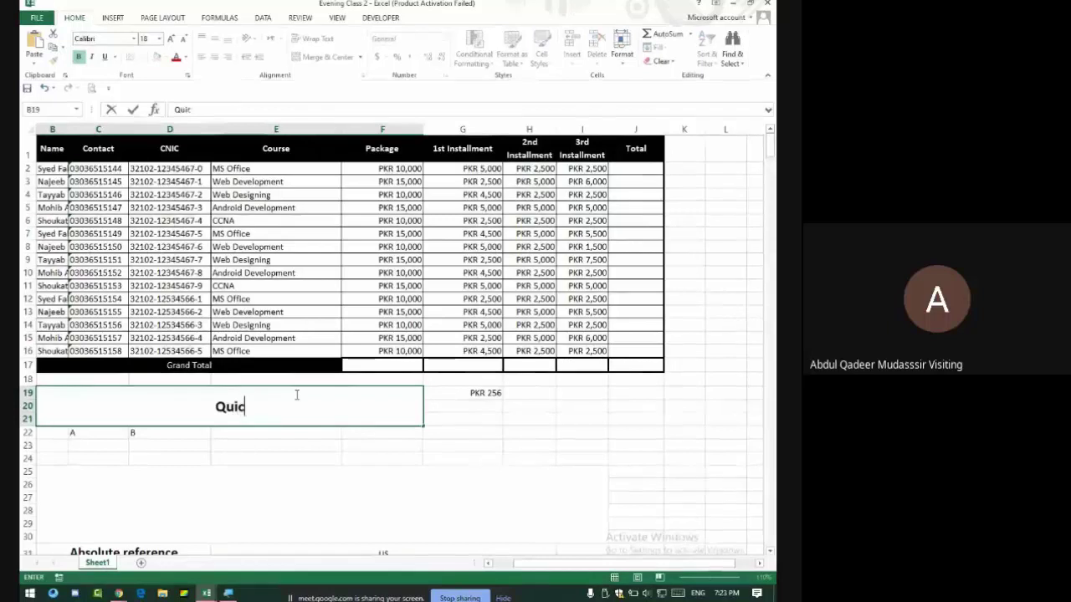
{"action": "type", "text": "k Analysis"}
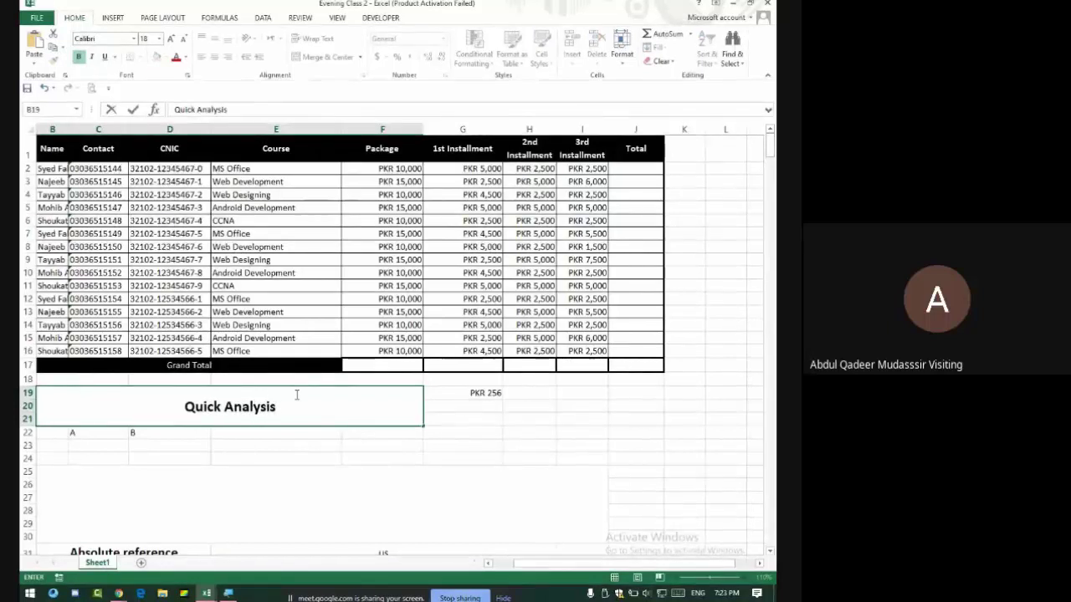
{"action": "key", "text": "Return"}
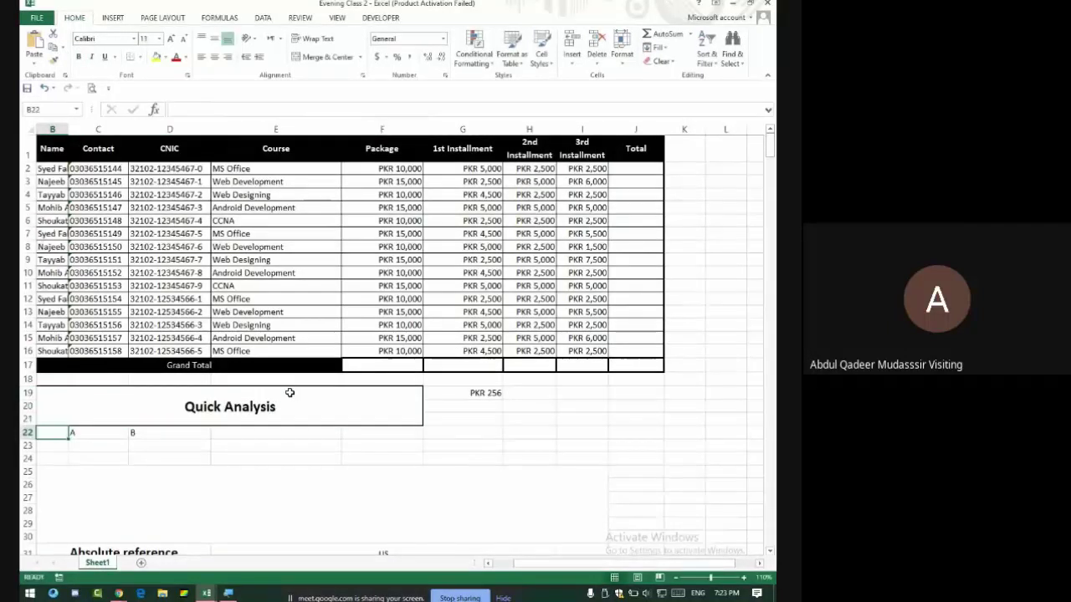
{"action": "left_click", "coordinate": [272, 406]}
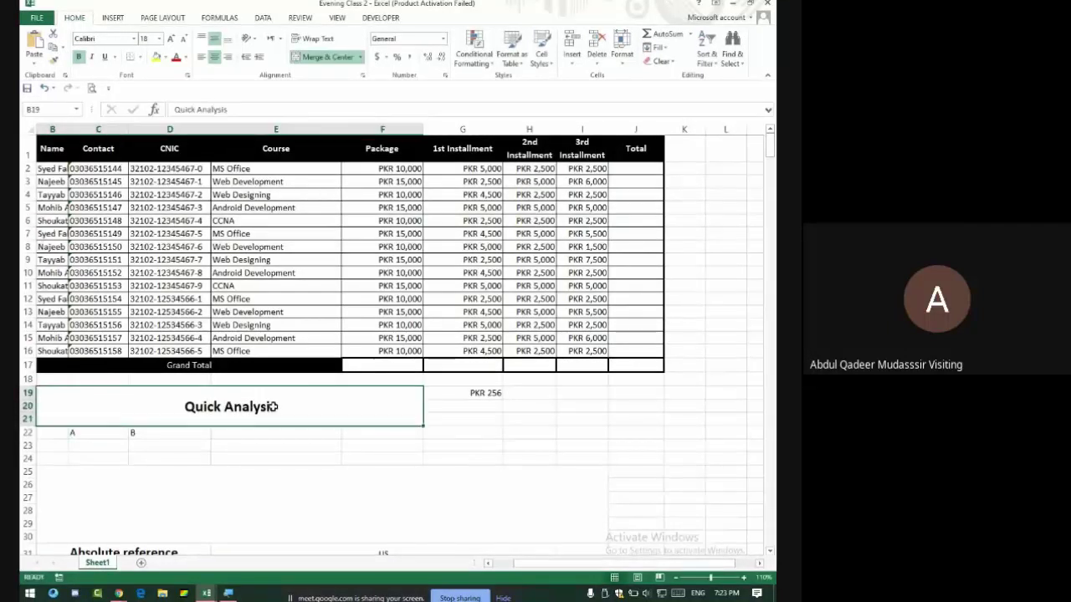
{"action": "double_click", "coordinate": [321, 407]}
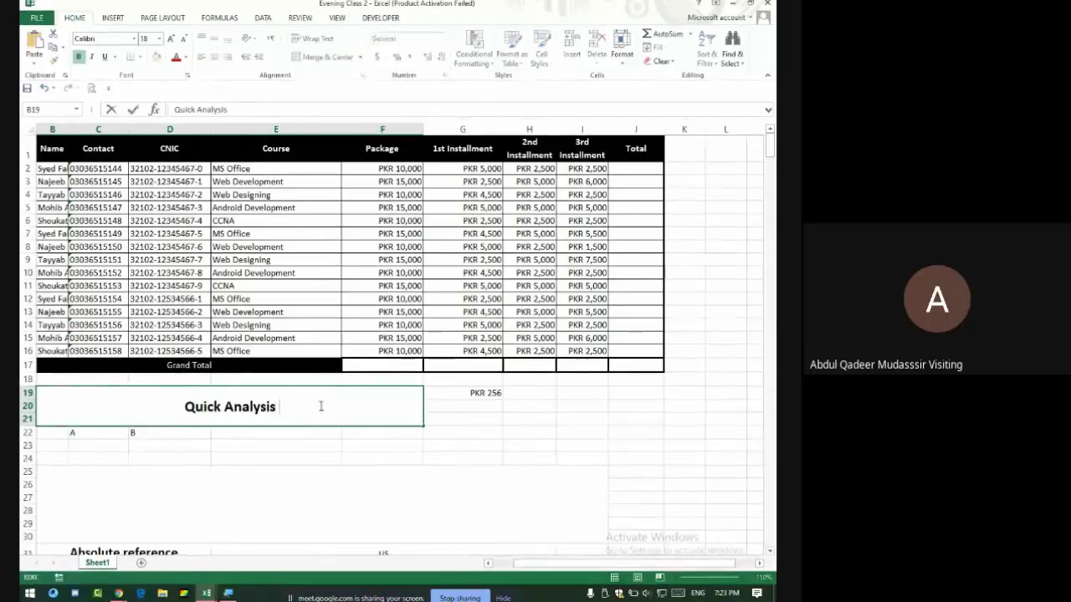
{"action": "type", "text": "Ctrl"}
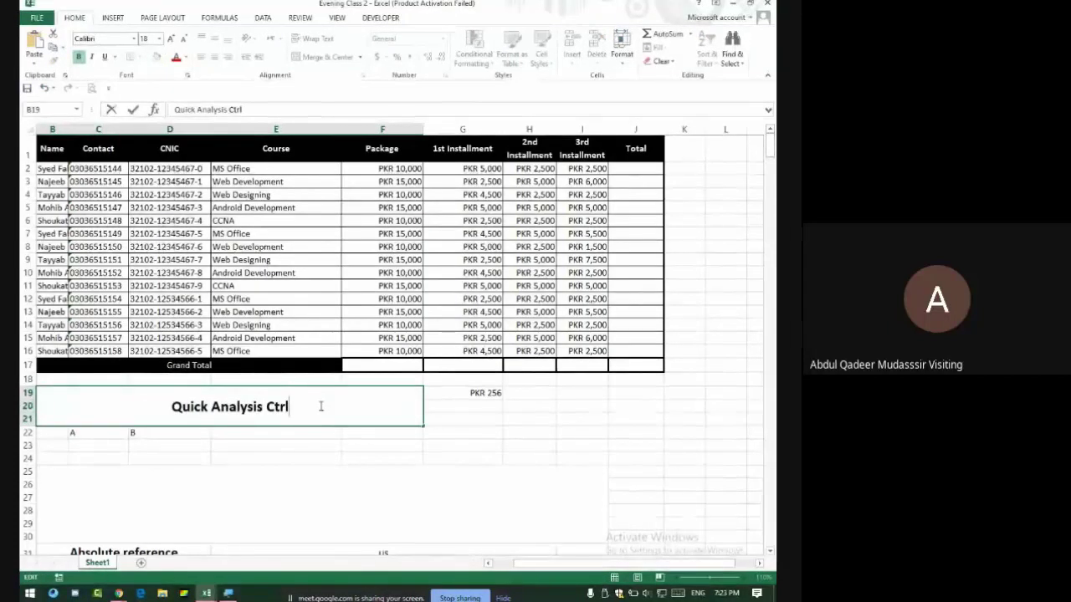
{"action": "type", "text": " + Q"}
{"action": "key", "text": "Return"}
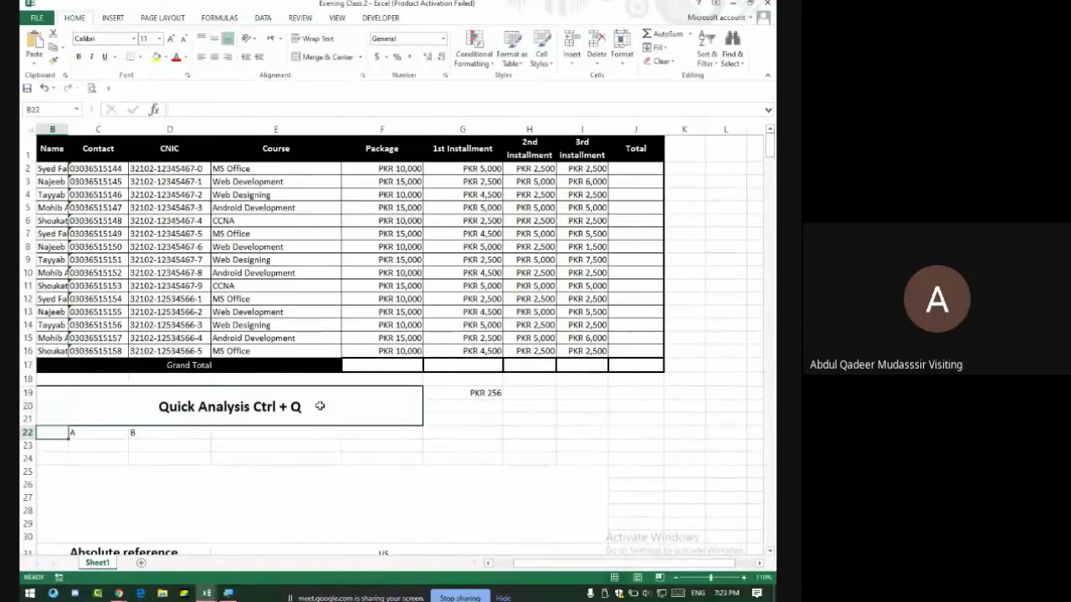
{"action": "double_click", "coordinate": [338, 388]}
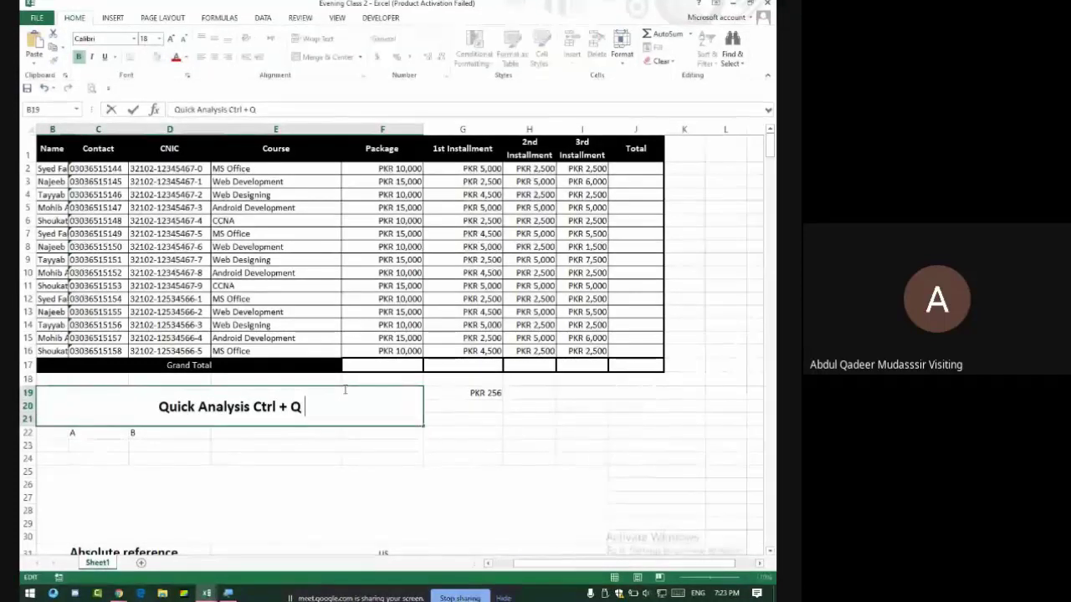
{"action": "type", "text": "= 20"}
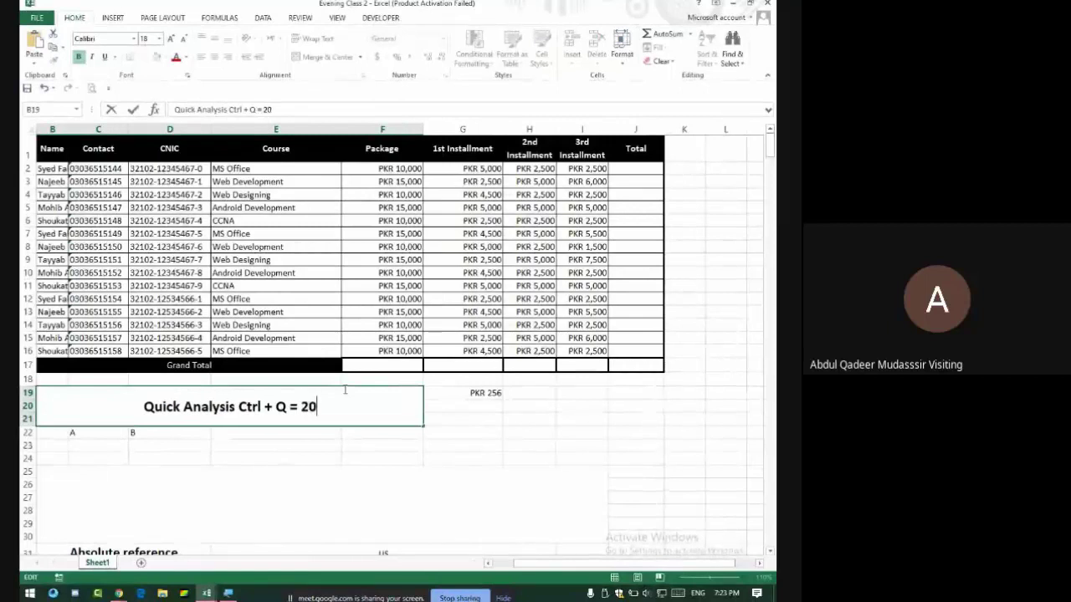
{"action": "type", "text": "13 / "}
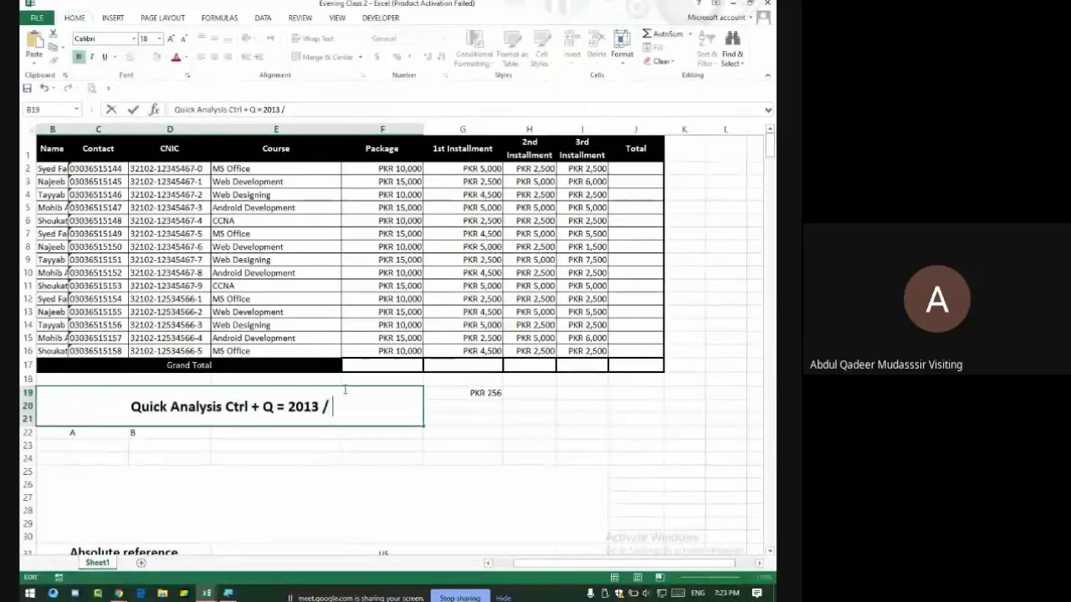
{"action": "type", "text": "2016"}
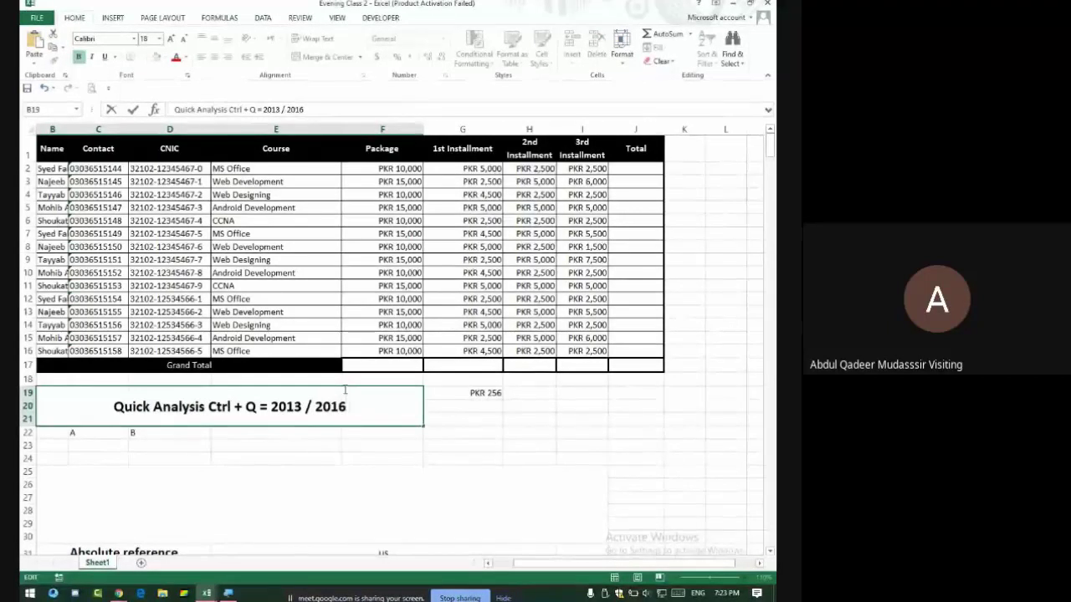
{"action": "type", "text": " 2019"}
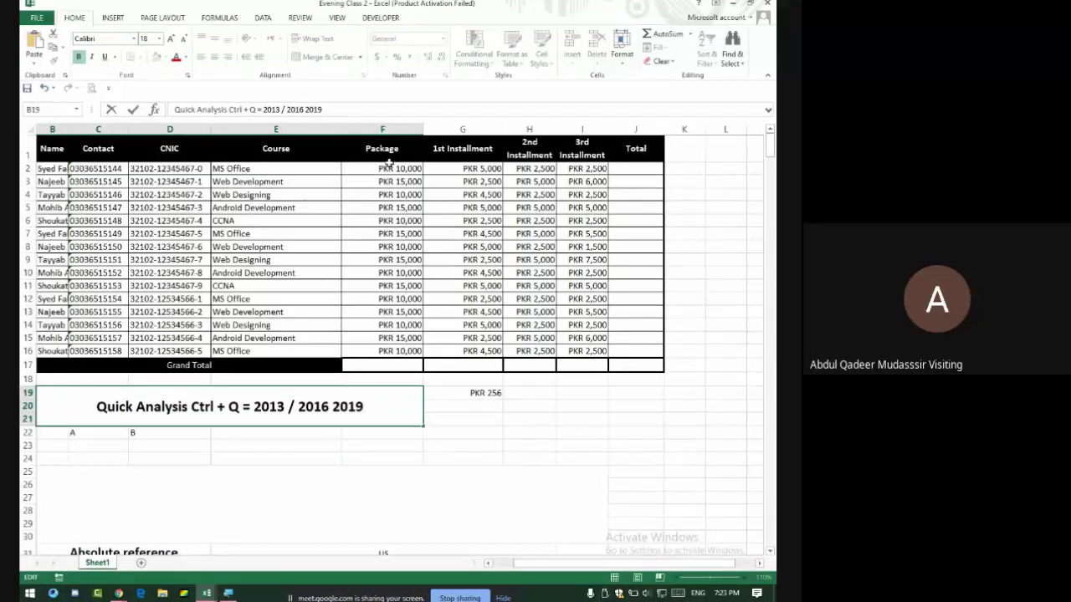
Select the amounts F2:I16 and show their Quick Analysis formatting gallery.
{"action": "left_click_drag", "start_coordinate": [386, 169], "coordinate": [580, 353]}
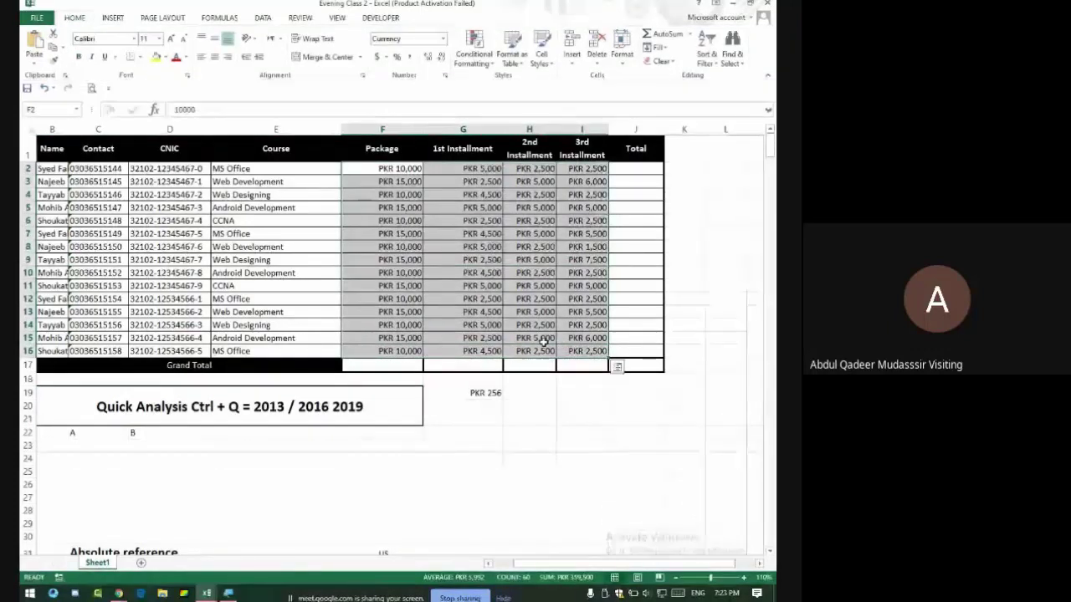
{"action": "left_click", "coordinate": [557, 392]}
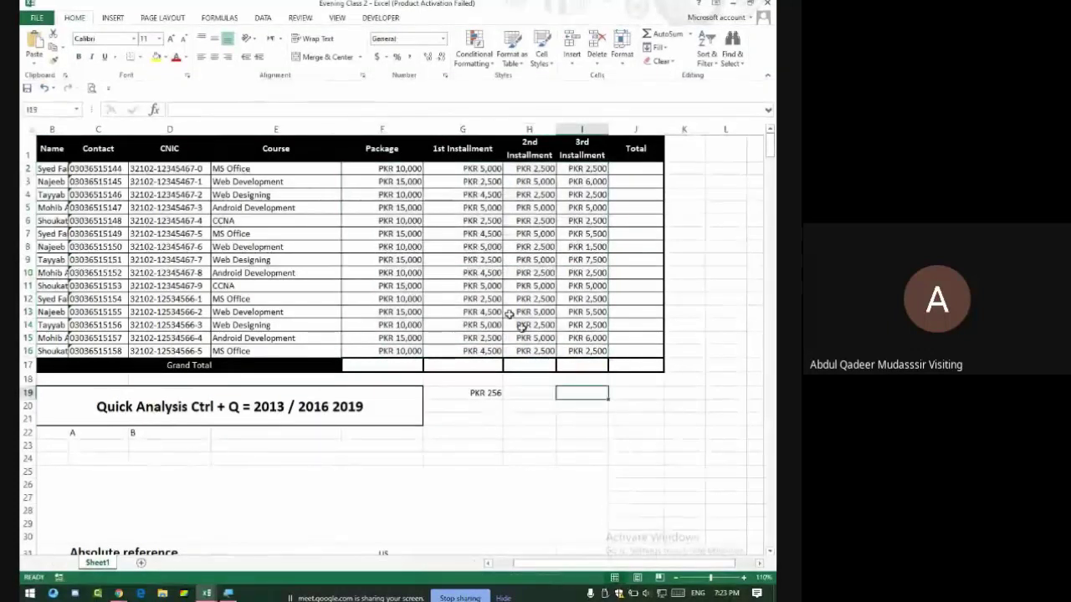
{"action": "left_click_drag", "start_coordinate": [388, 169], "coordinate": [577, 351]}
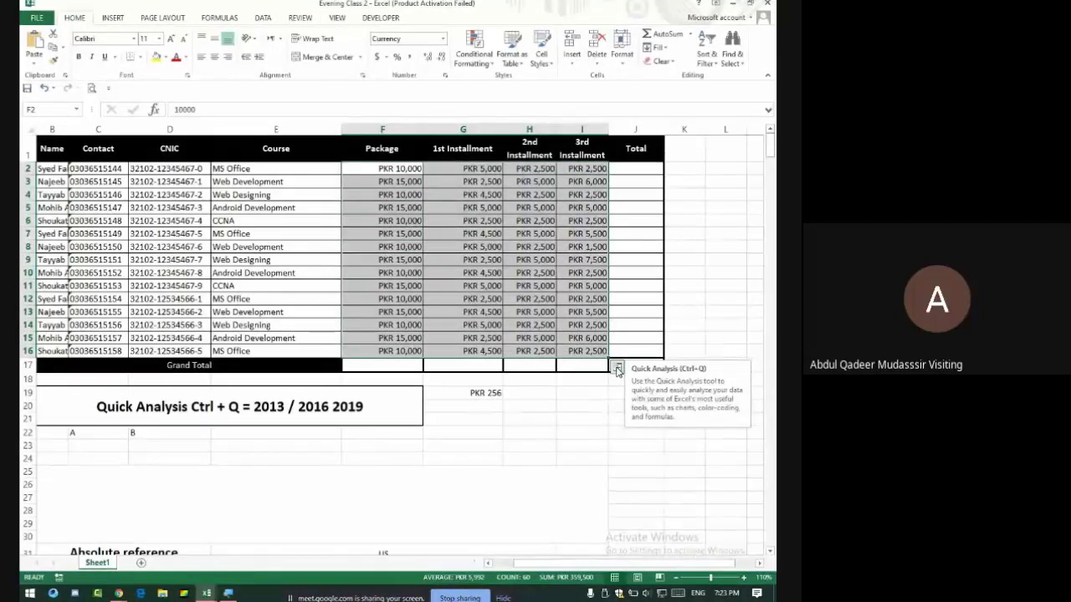
{"action": "left_click", "coordinate": [616, 368]}
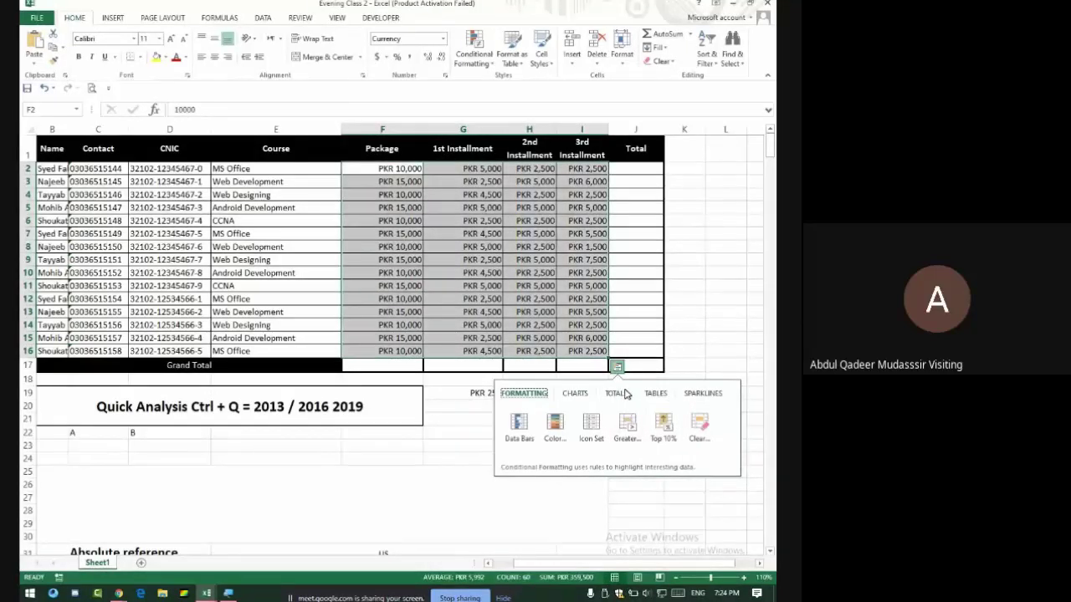
Preview the Quick Analysis charts and sparklines, then add column Sum totals to Grand Total row 17.
{"action": "left_click", "coordinate": [570, 395]}
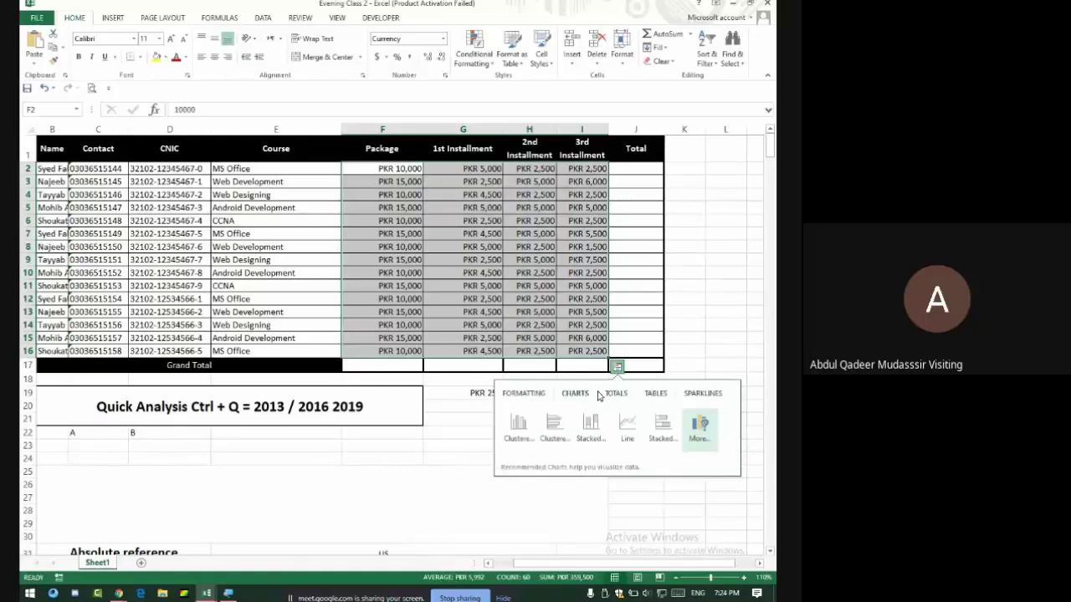
{"action": "left_click", "coordinate": [619, 398]}
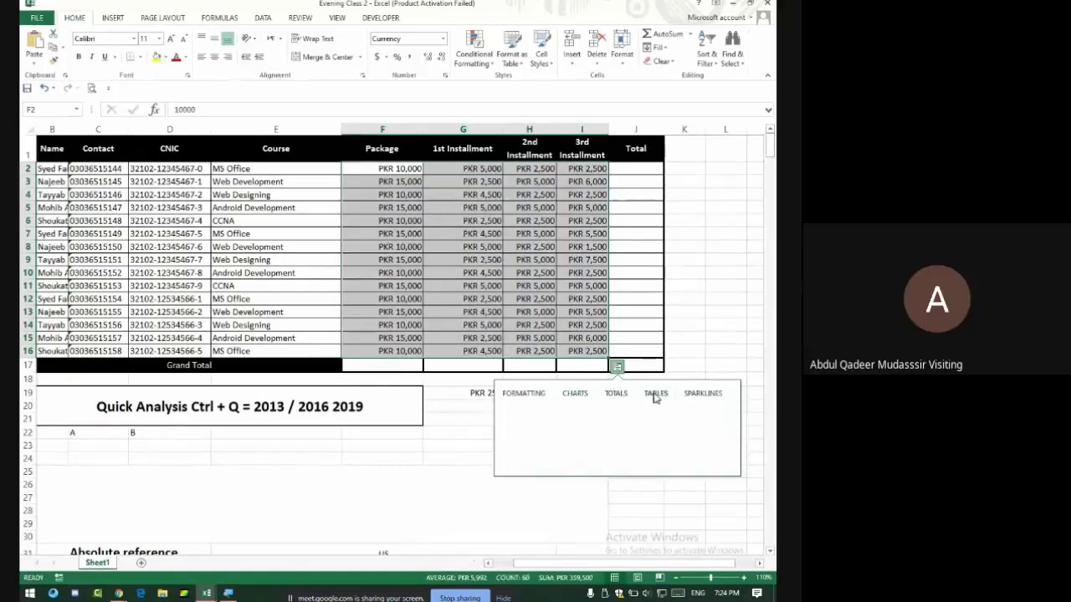
{"action": "left_click", "coordinate": [686, 394]}
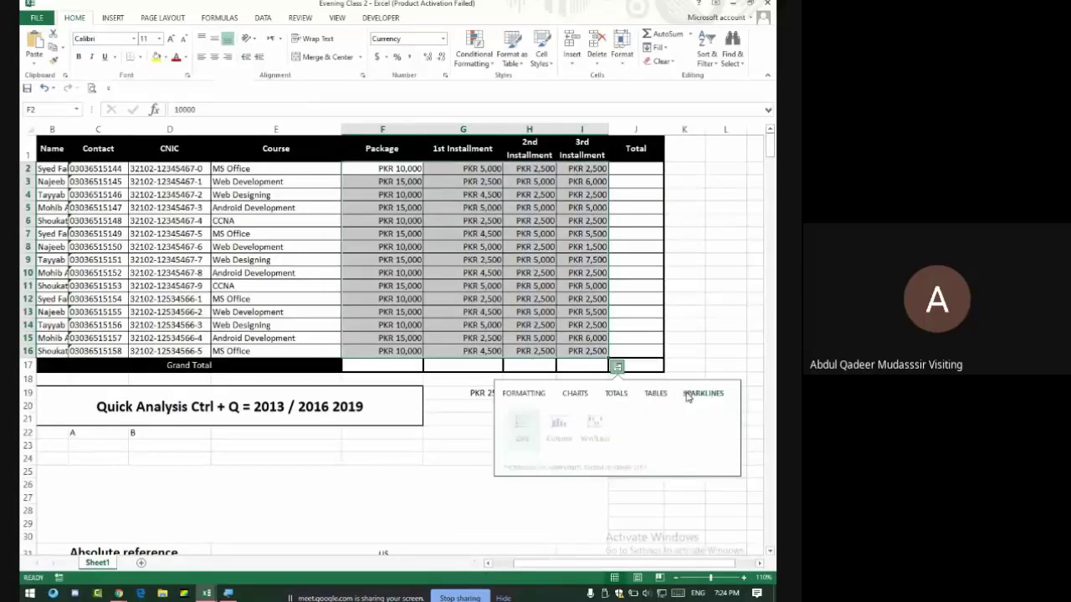
{"action": "left_click", "coordinate": [619, 396]}
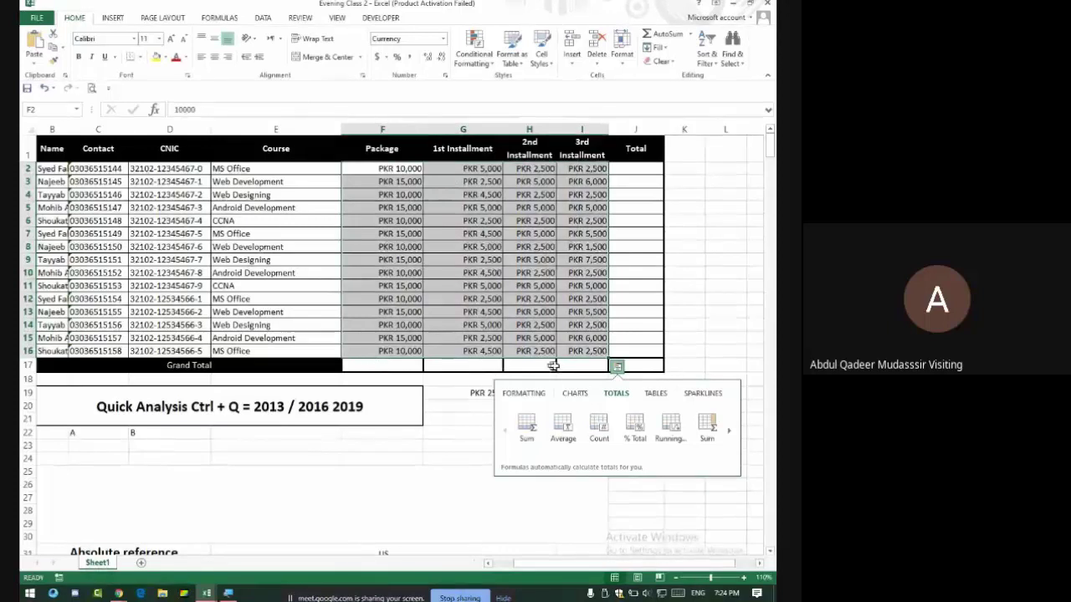
{"action": "left_click", "coordinate": [526, 425]}
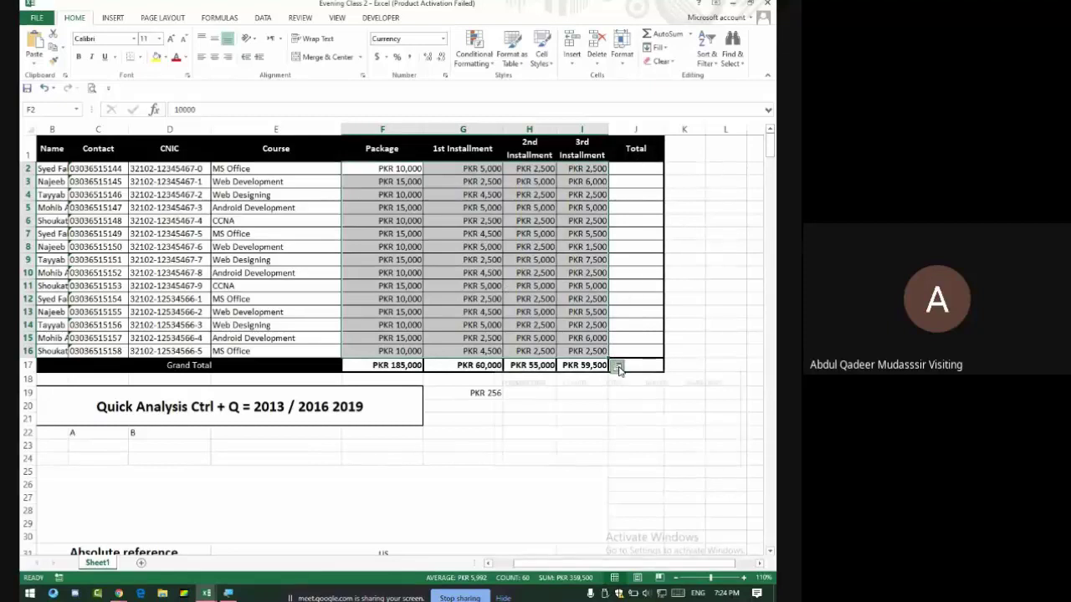
Add row Sum totals to the Total column J with Quick Analysis.
{"action": "left_click", "coordinate": [618, 365]}
{"action": "left_click", "coordinate": [616, 393]}
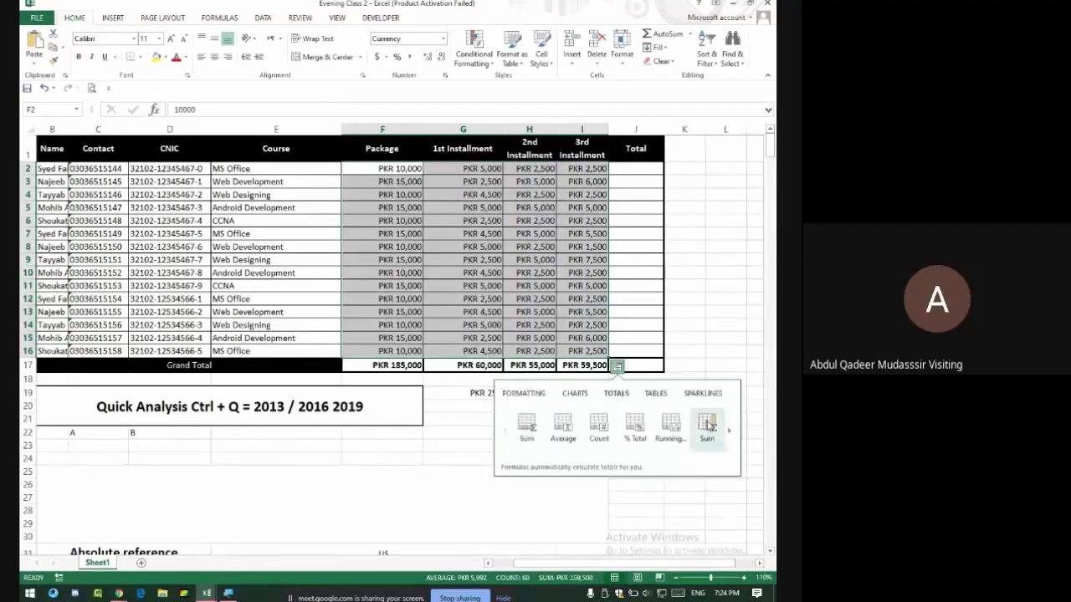
{"action": "left_click", "coordinate": [708, 425]}
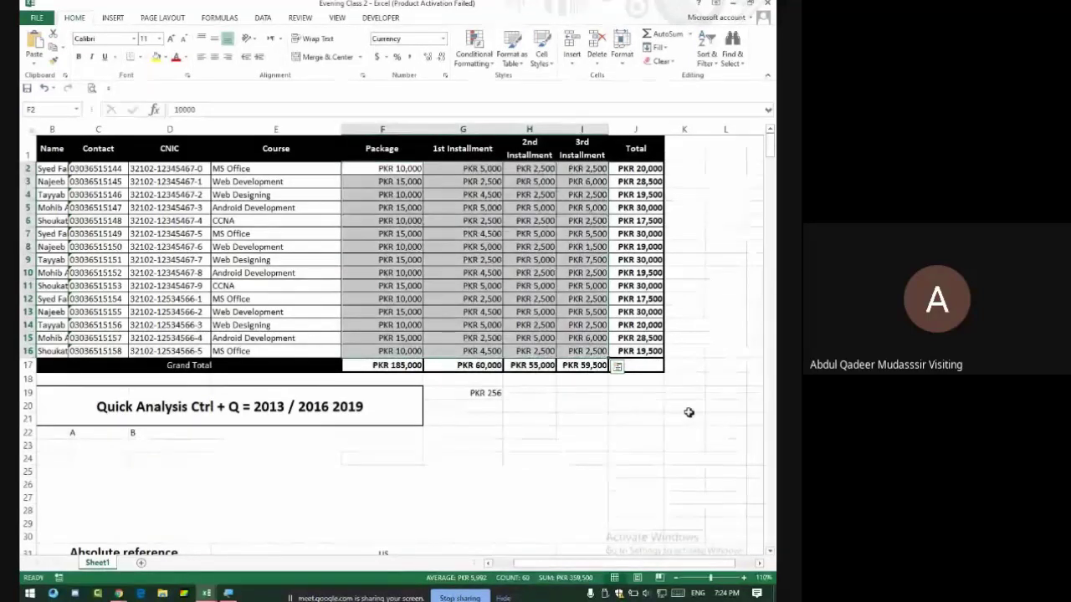
Delete the row 17 sums and column J totals, then reselect the fee figures F2:I16.
{"action": "left_click", "coordinate": [616, 368]}
{"action": "left_click", "coordinate": [623, 393]}
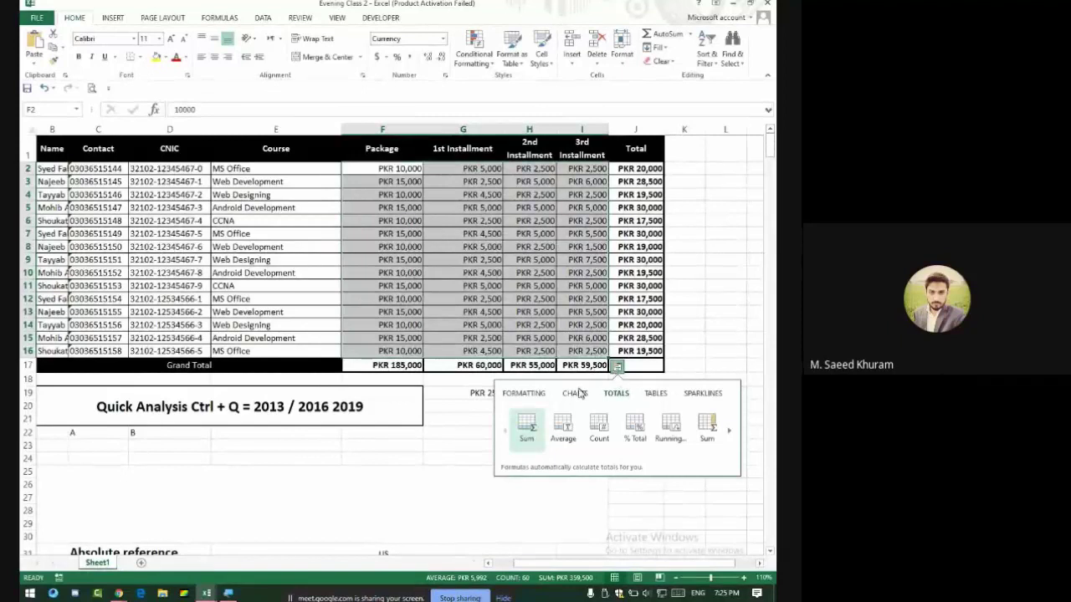
{"action": "left_click", "coordinate": [465, 395]}
{"action": "left_click_drag", "start_coordinate": [397, 366], "coordinate": [577, 376]}
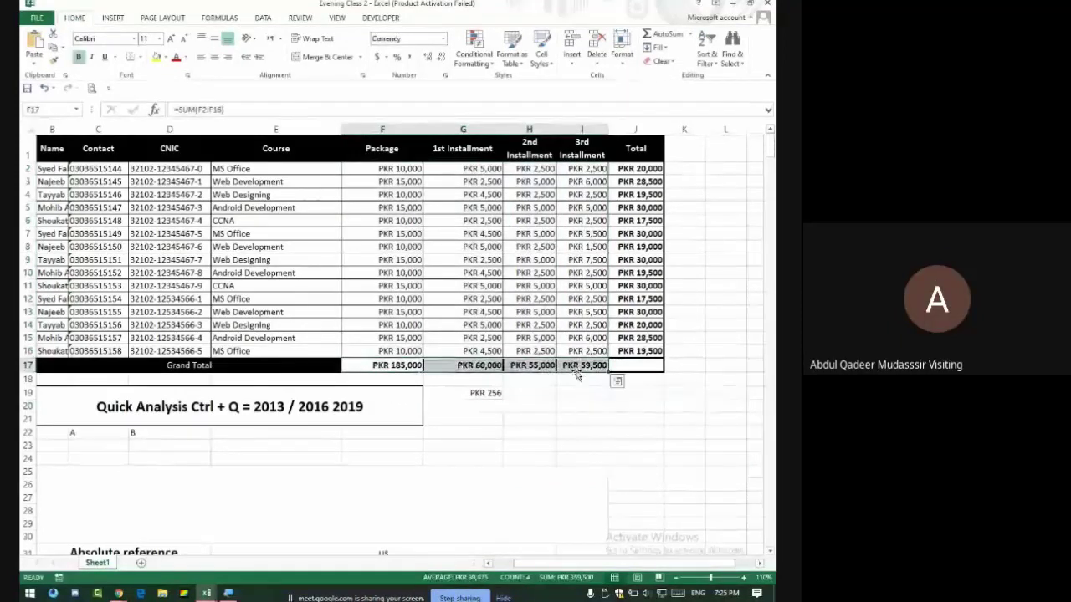
{"action": "key", "text": "Delete"}
{"action": "left_click_drag", "start_coordinate": [640, 168], "coordinate": [627, 350]}
{"action": "key", "text": "Delete"}
{"action": "left_click_drag", "start_coordinate": [401, 168], "coordinate": [585, 350]}
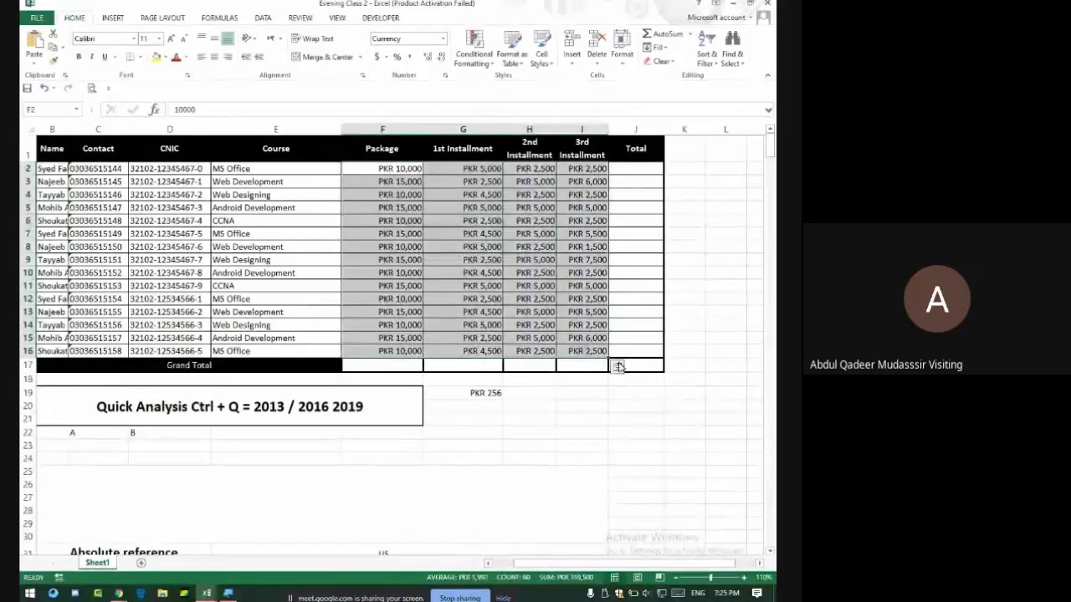
{"action": "left_click", "coordinate": [617, 367]}
View the Quick Analysis Totals options, then dismiss the panel by clicking L16 without applying anything.
{"action": "left_click", "coordinate": [620, 398]}
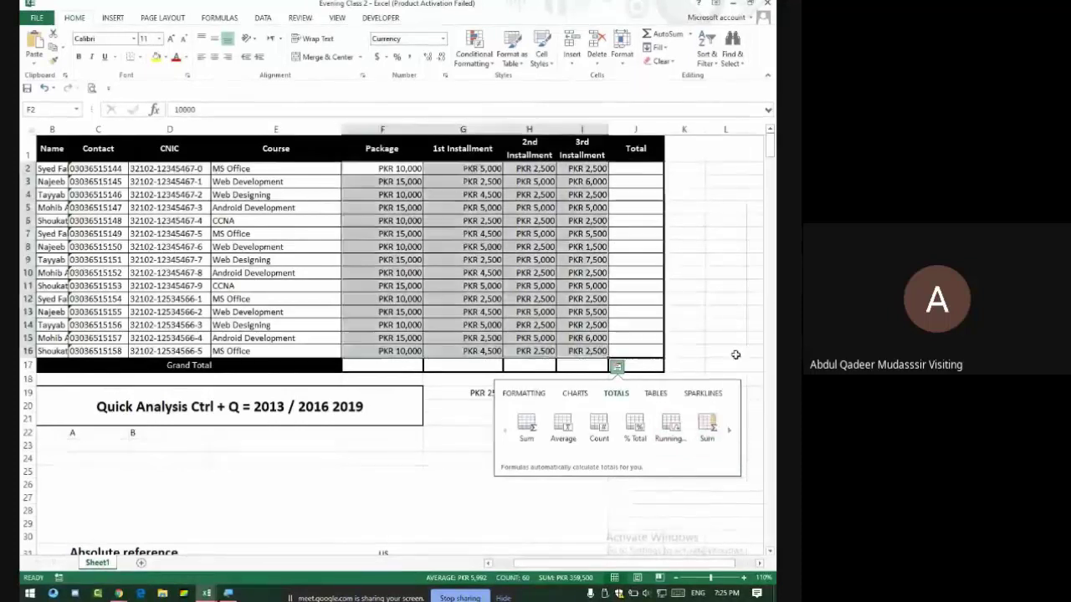
{"action": "left_click", "coordinate": [733, 352]}
{"action": "scroll", "coordinate": [485, 465], "scroll_direction": "down", "scroll_amount": 4}
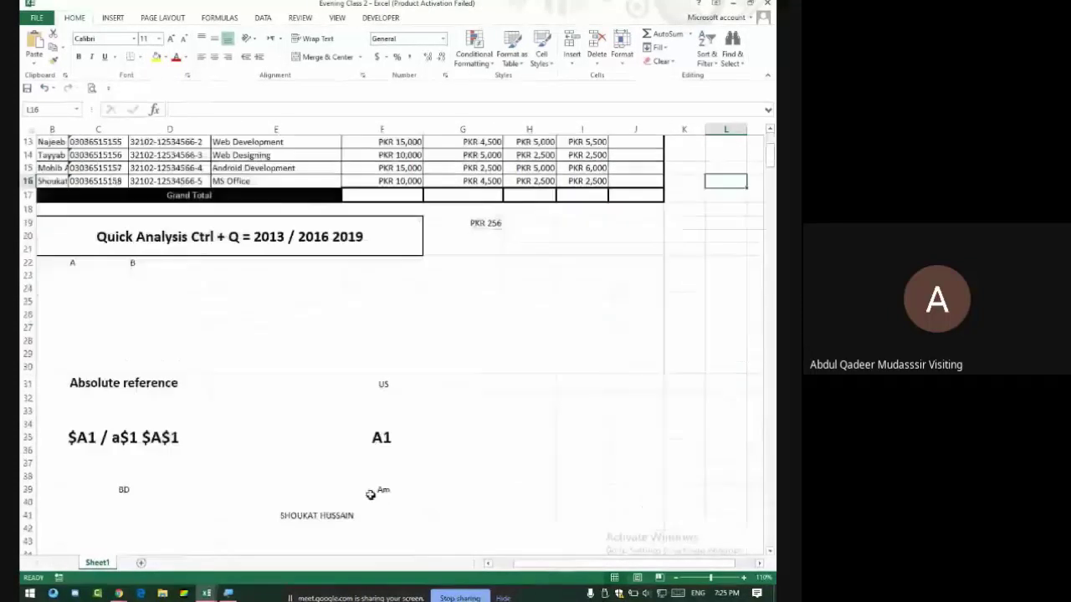
Type 1,2 into the merged block B25 as a test, then delete it.
{"action": "left_click", "coordinate": [256, 368]}
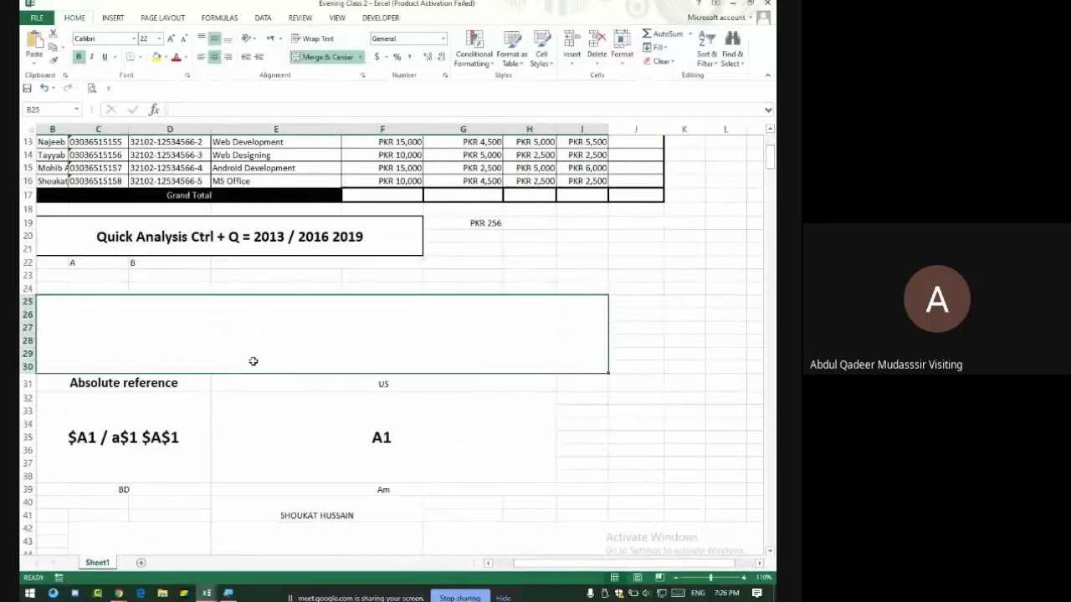
{"action": "type", "text": "1"}
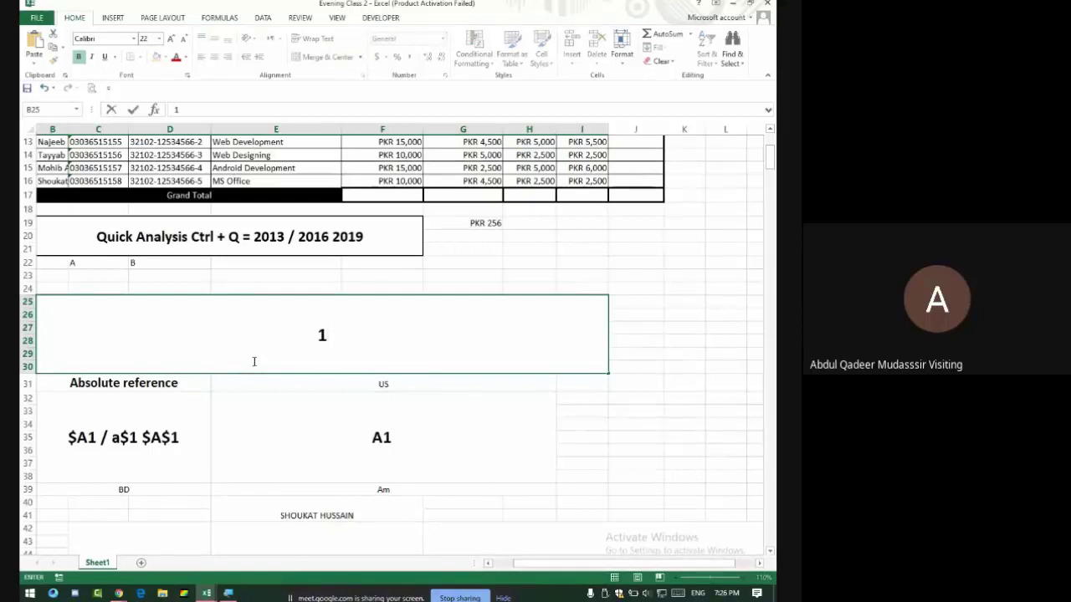
{"action": "type", "text": ",2,"}
{"action": "key", "text": "BackSpace"}
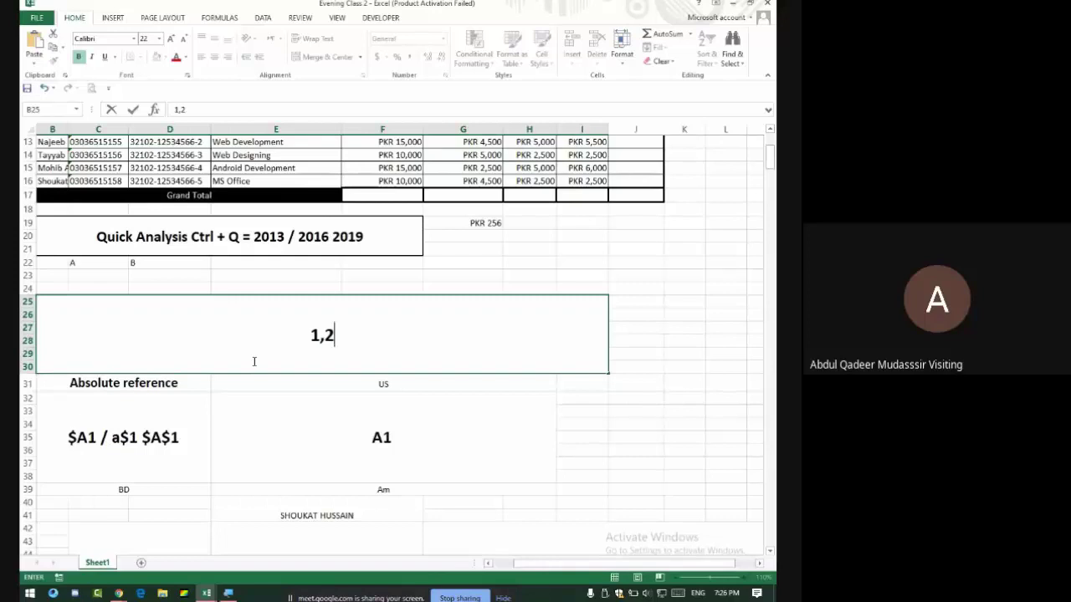
{"action": "key", "text": "Up"}
{"action": "key", "text": "Right"}
{"action": "key", "text": "Right"}
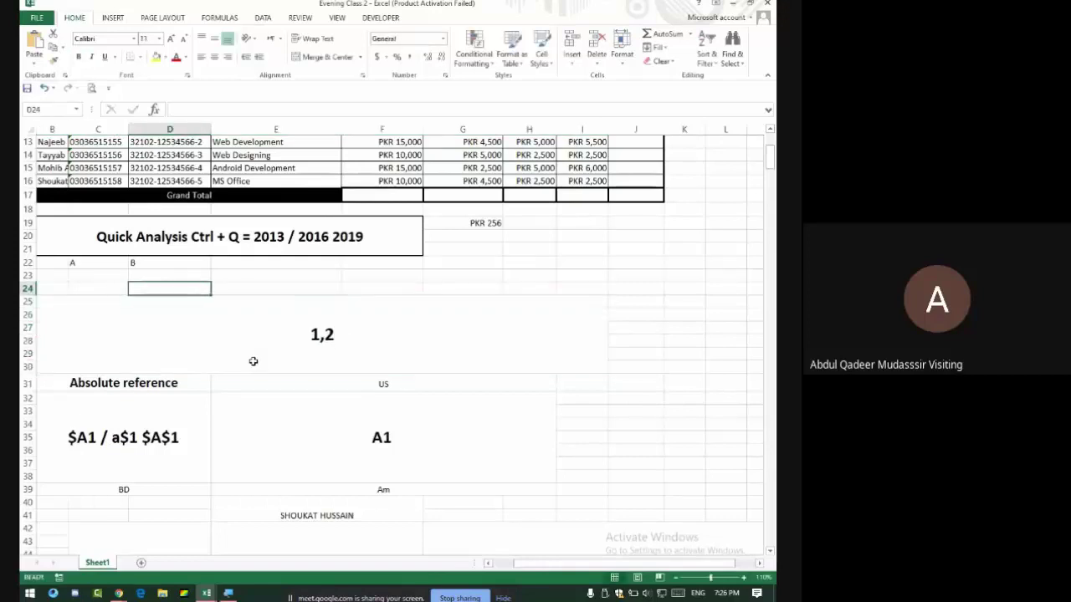
{"action": "key", "text": "Down"}
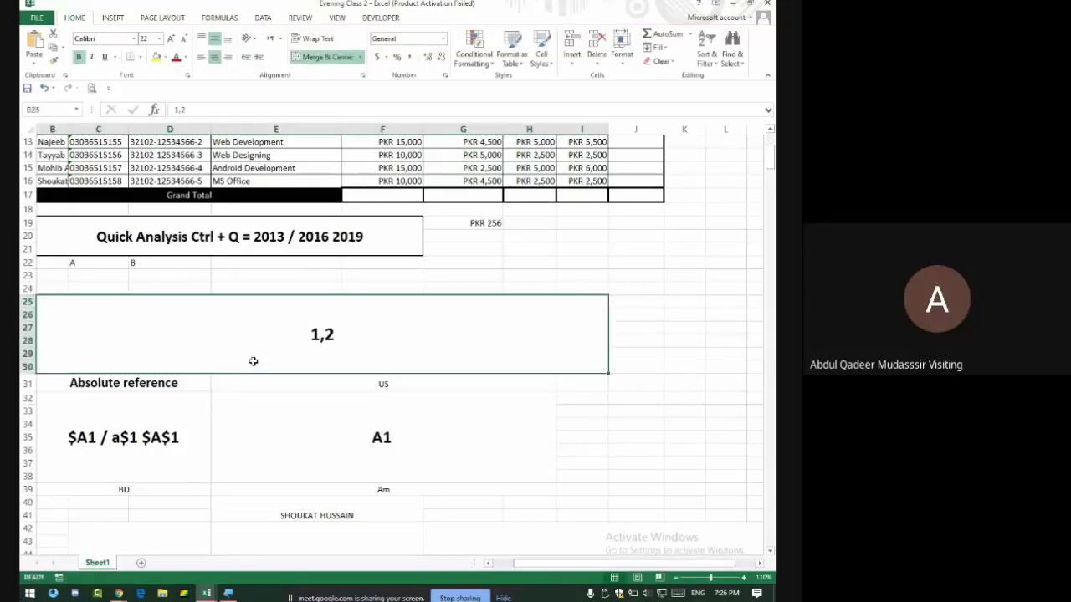
{"action": "key", "text": "Delete"}
Enter 1 in E22, E23 and E24 and 4 in F24, then select row 22's values.
{"action": "key", "text": "Up"}
{"action": "key", "text": "Right"}
{"action": "key", "text": "Right"}
{"action": "key", "text": "Right"}
{"action": "key", "text": "Up"}
{"action": "key", "text": "Up"}
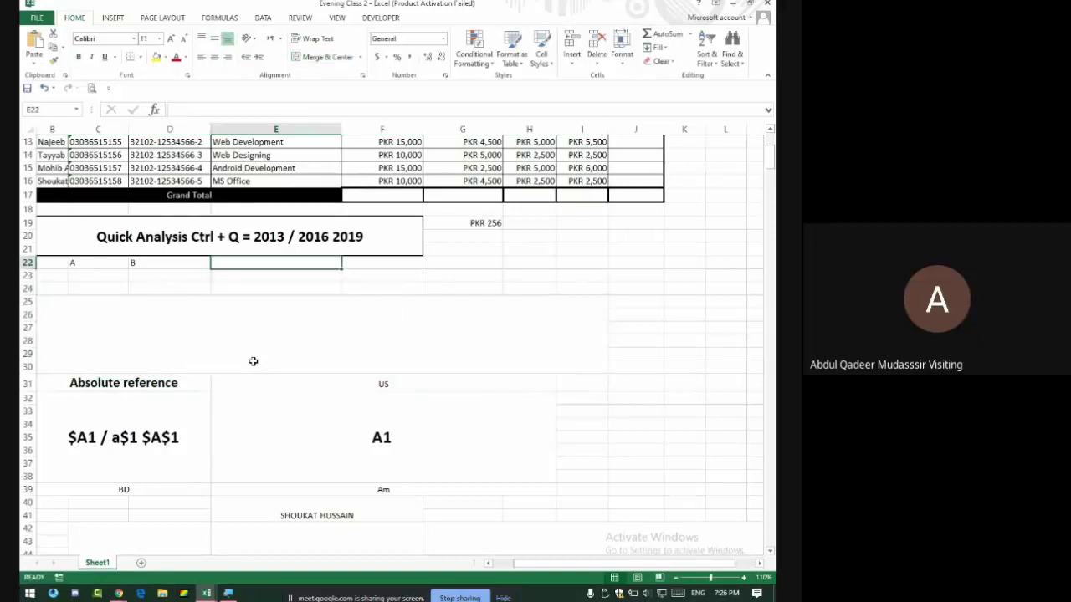
{"action": "type", "text": "1"}
{"action": "key", "text": "Return"}
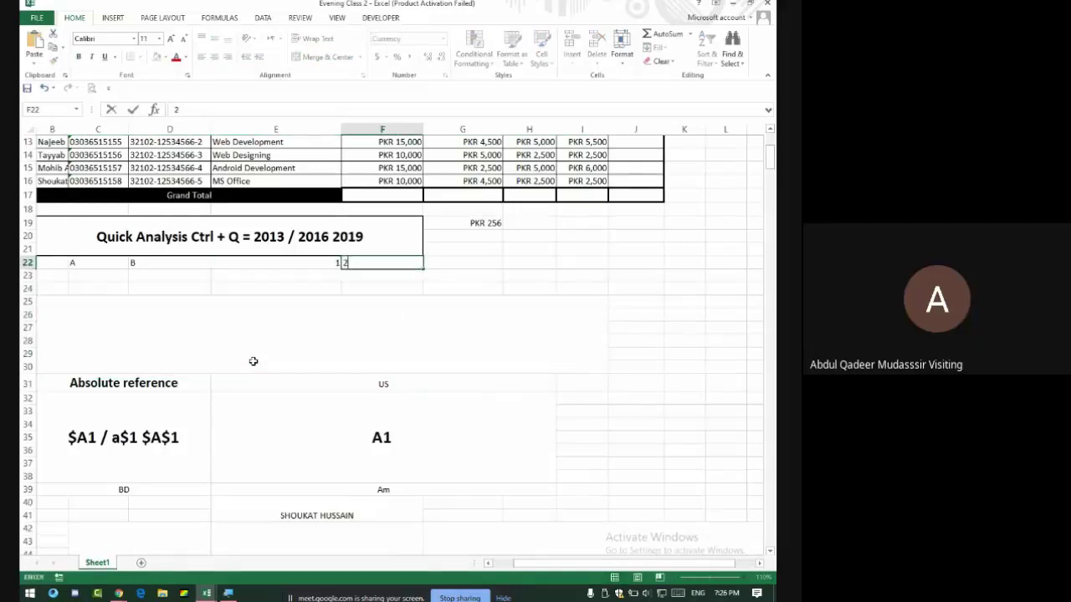
{"action": "type", "text": "1"}
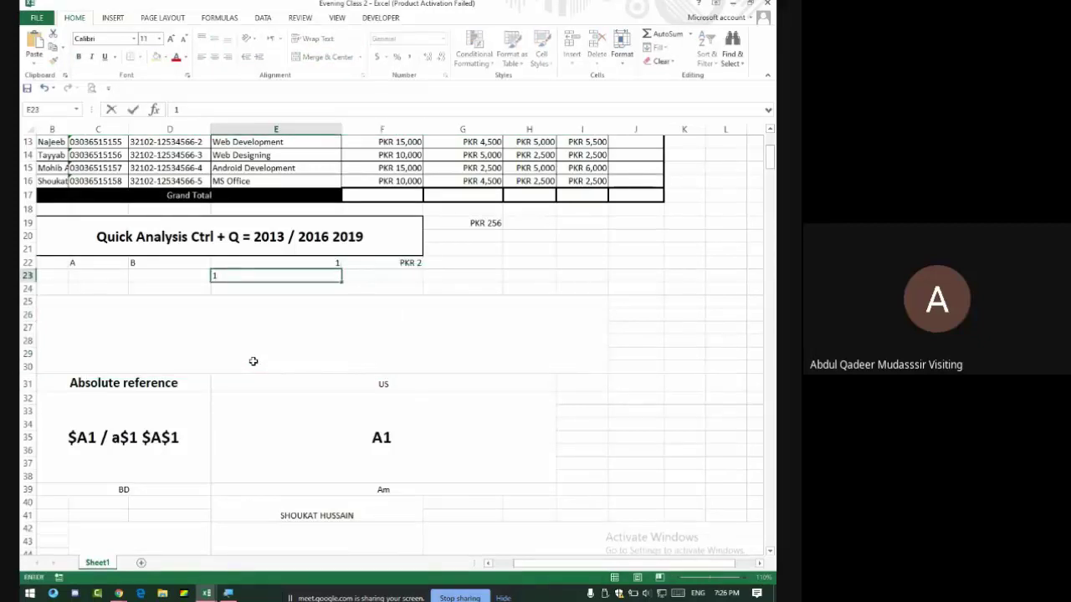
{"action": "key", "text": "Return"}
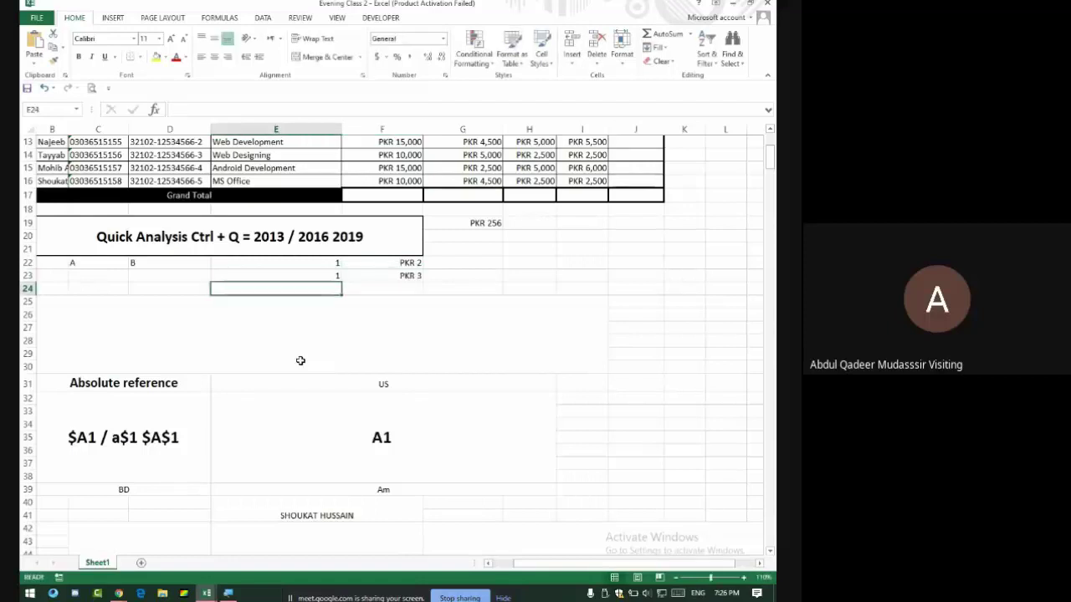
{"action": "type", "text": "1"}
{"action": "key", "text": "Tab"}
{"action": "type", "text": "4"}
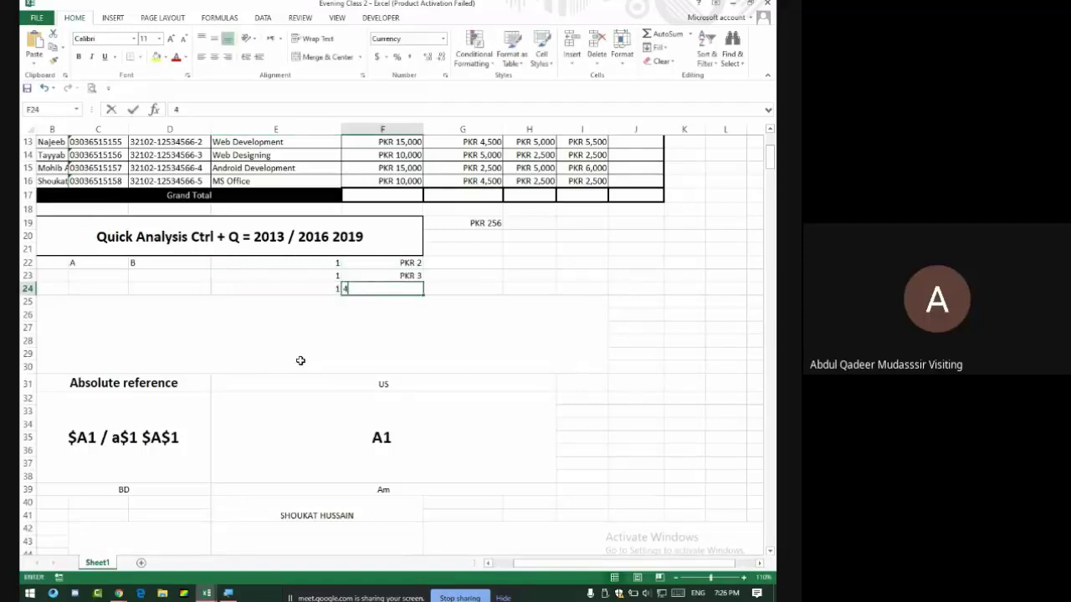
{"action": "key", "text": "Tab"}
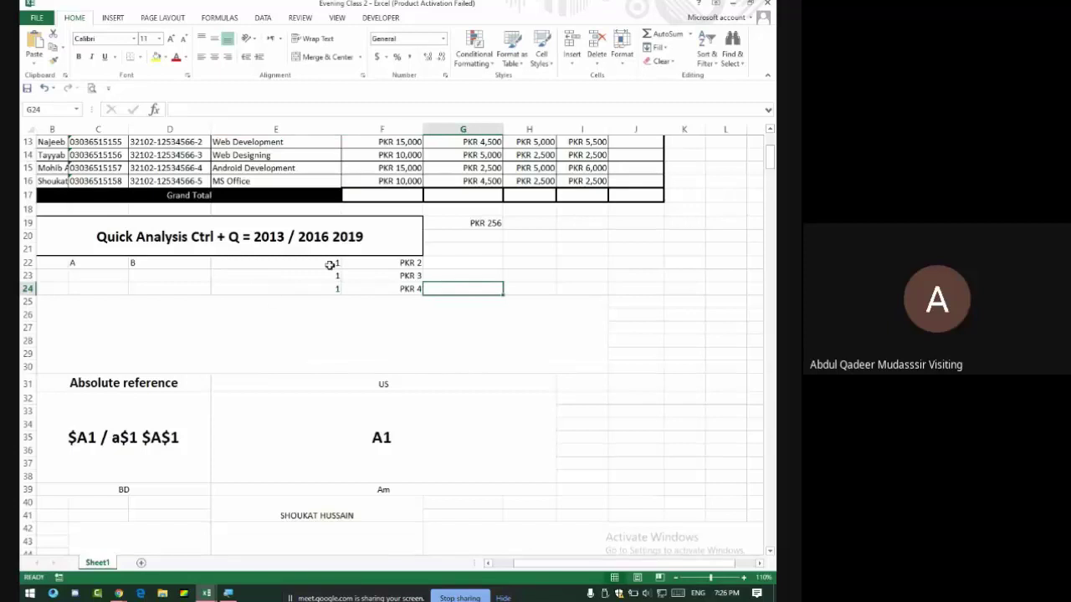
{"action": "left_click_drag", "start_coordinate": [329, 263], "coordinate": [443, 260]}
{"action": "left_click", "coordinate": [454, 261]}
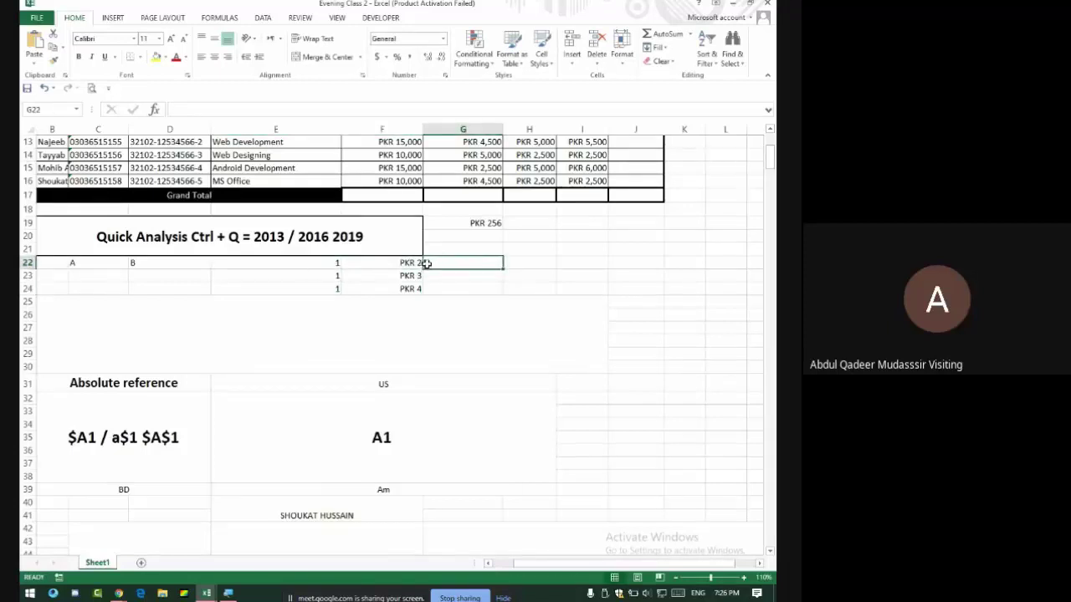
Enter =E22+F22 in G22 and check the formula.
{"action": "type", "text": "="}
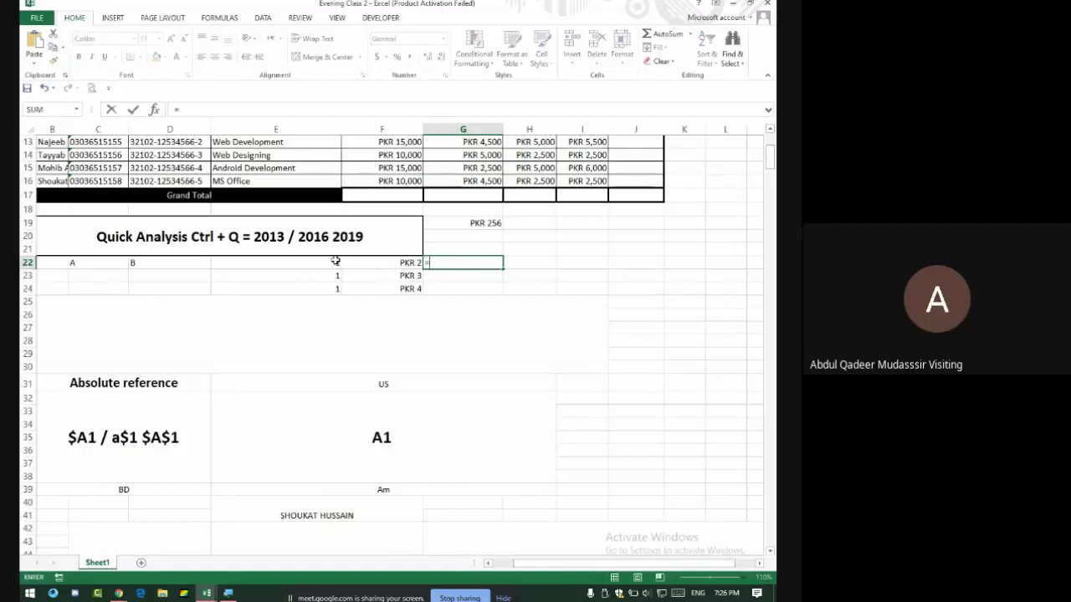
{"action": "left_click", "coordinate": [335, 262]}
{"action": "type", "text": "+"}
{"action": "left_click", "coordinate": [402, 263]}
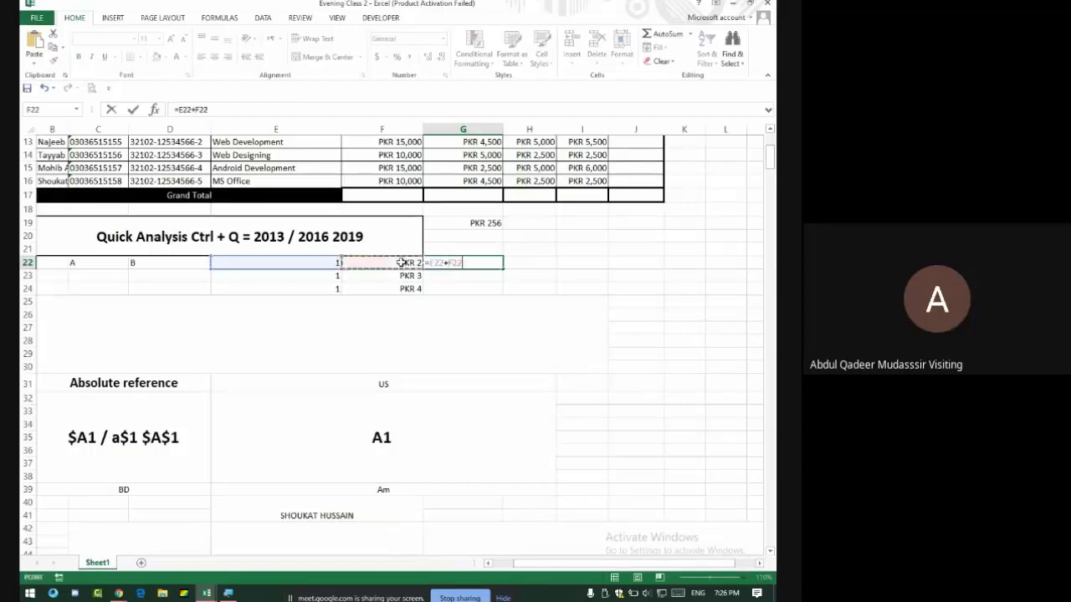
{"action": "key", "text": "Return"}
{"action": "left_click", "coordinate": [487, 262]}
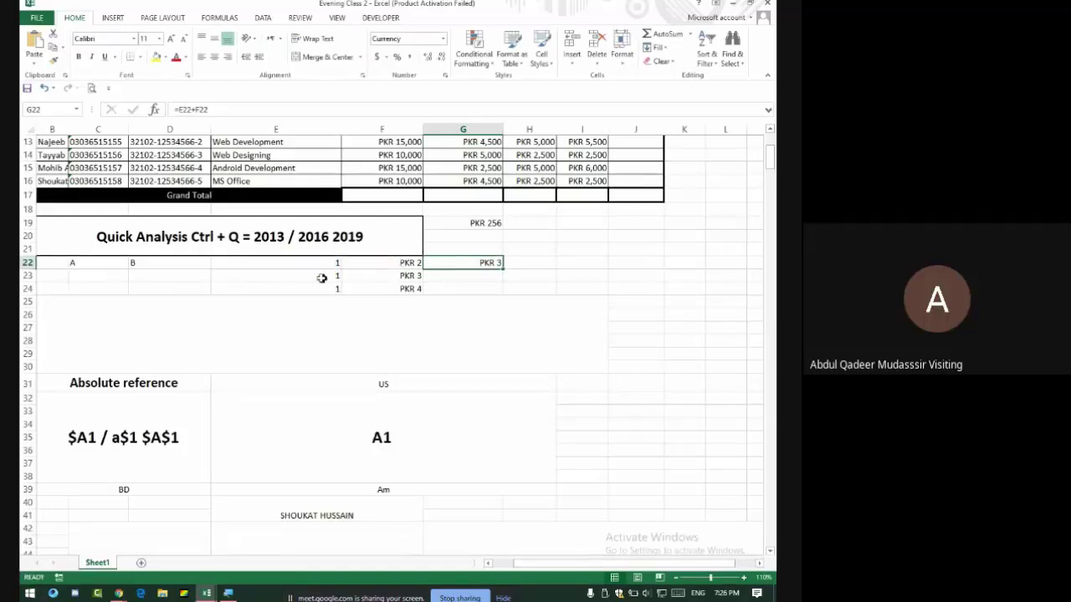
{"action": "left_click", "coordinate": [321, 277]}
{"action": "left_click_drag", "start_coordinate": [322, 278], "coordinate": [382, 282]}
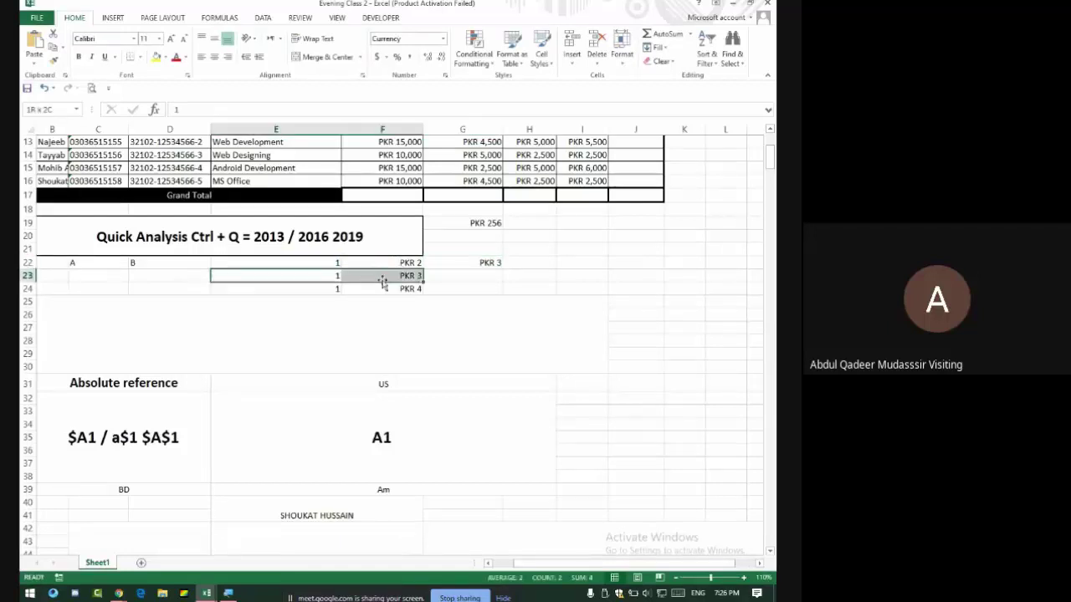
{"action": "double_click", "coordinate": [487, 263]}
{"action": "key", "text": "Return"}
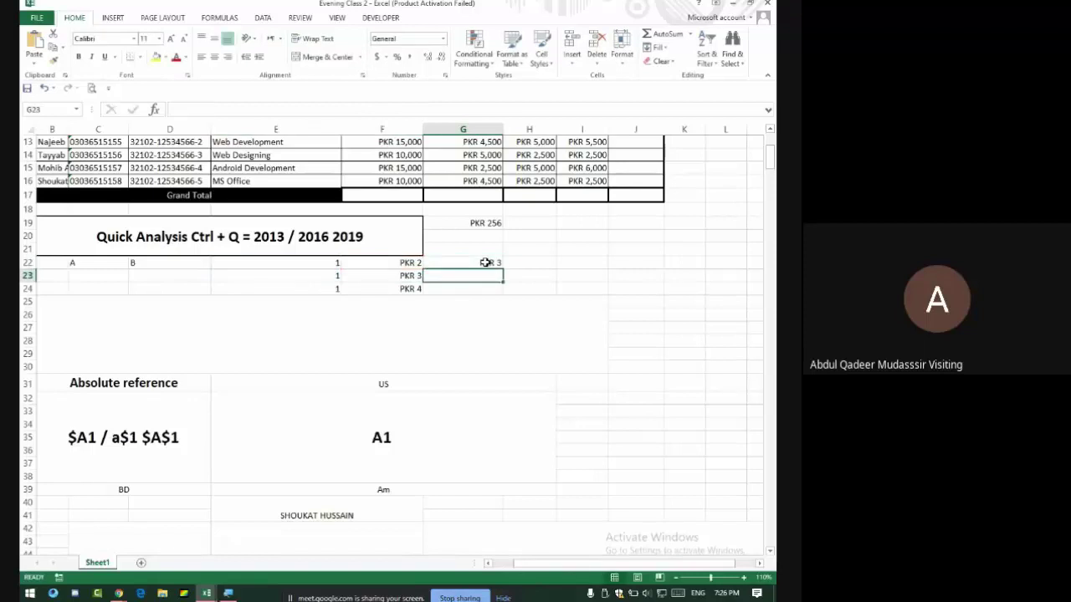
Enter the running-total formula =E23+F23+G22 in G23.
{"action": "left_click_drag", "start_coordinate": [326, 278], "coordinate": [390, 277]}
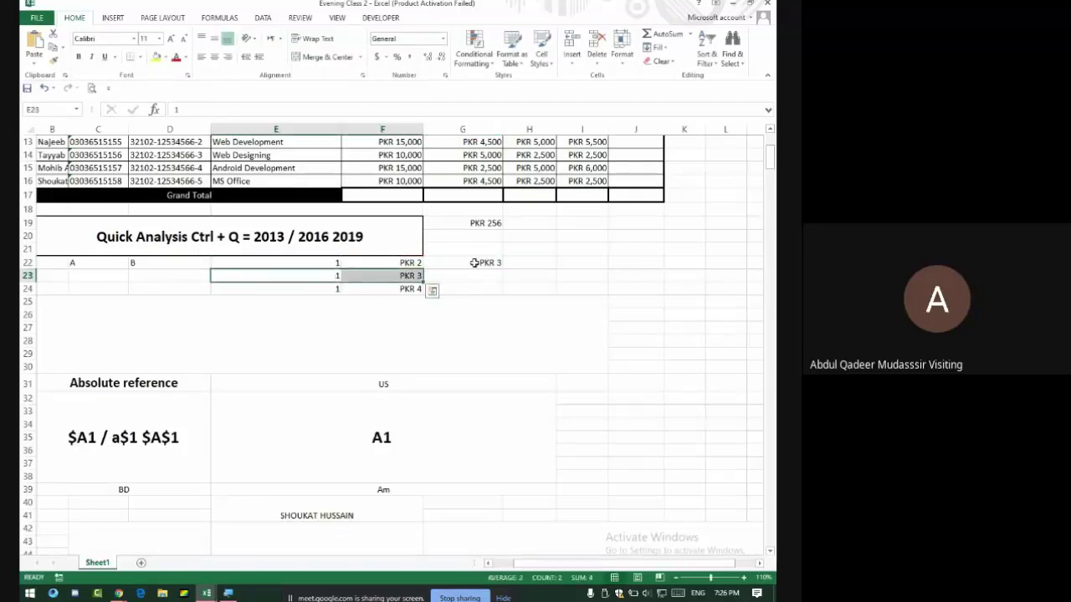
{"action": "left_click", "coordinate": [455, 275]}
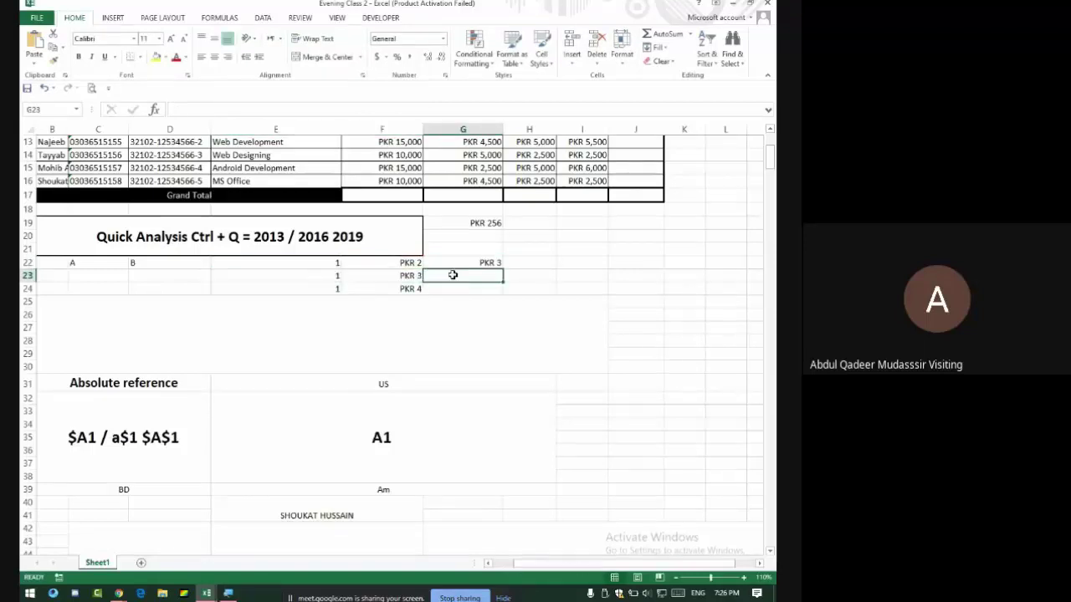
{"action": "type", "text": "="}
{"action": "left_click", "coordinate": [315, 275]}
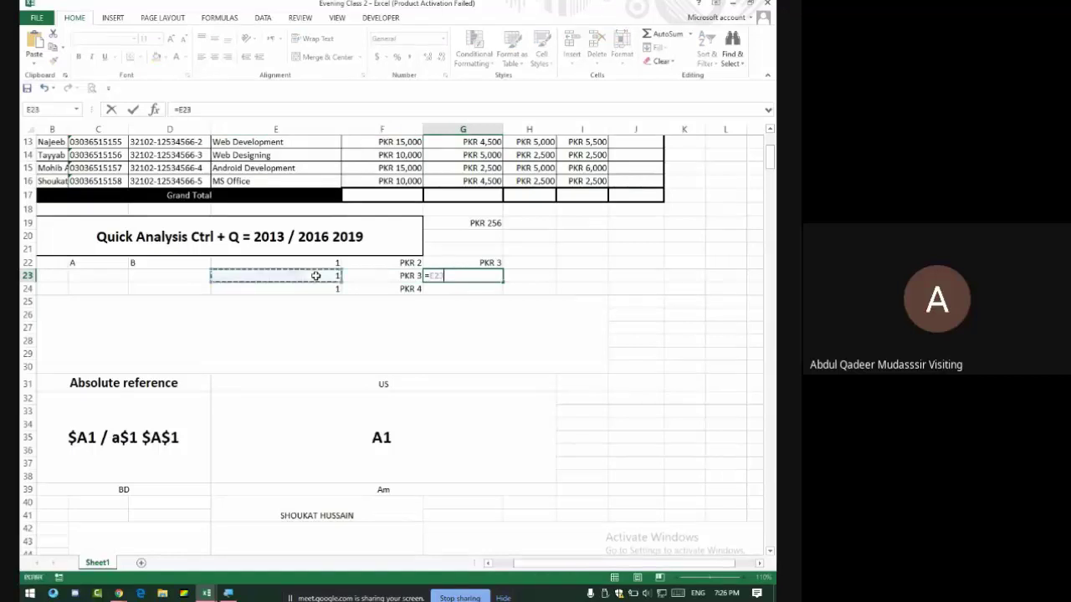
{"action": "type", "text": "+"}
{"action": "left_click", "coordinate": [396, 278]}
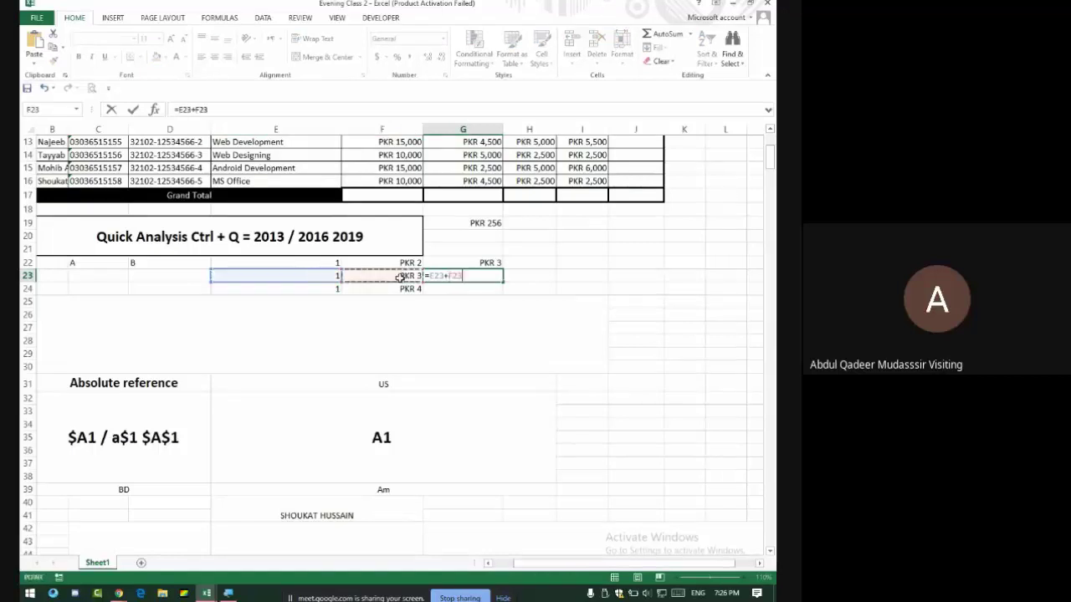
{"action": "type", "text": "+"}
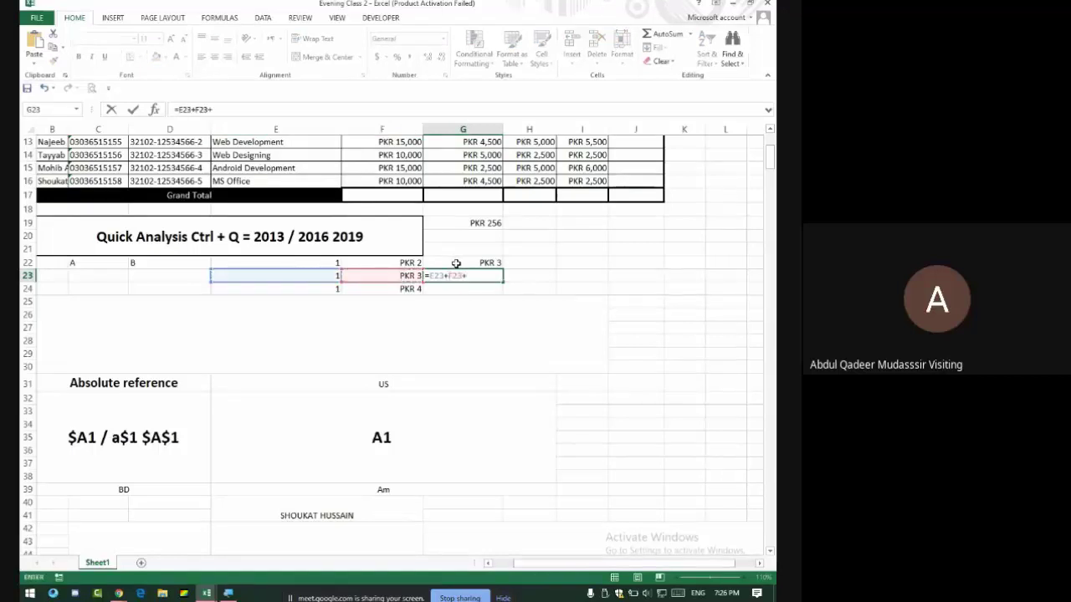
{"action": "left_click", "coordinate": [454, 263]}
{"action": "key", "text": "Return"}
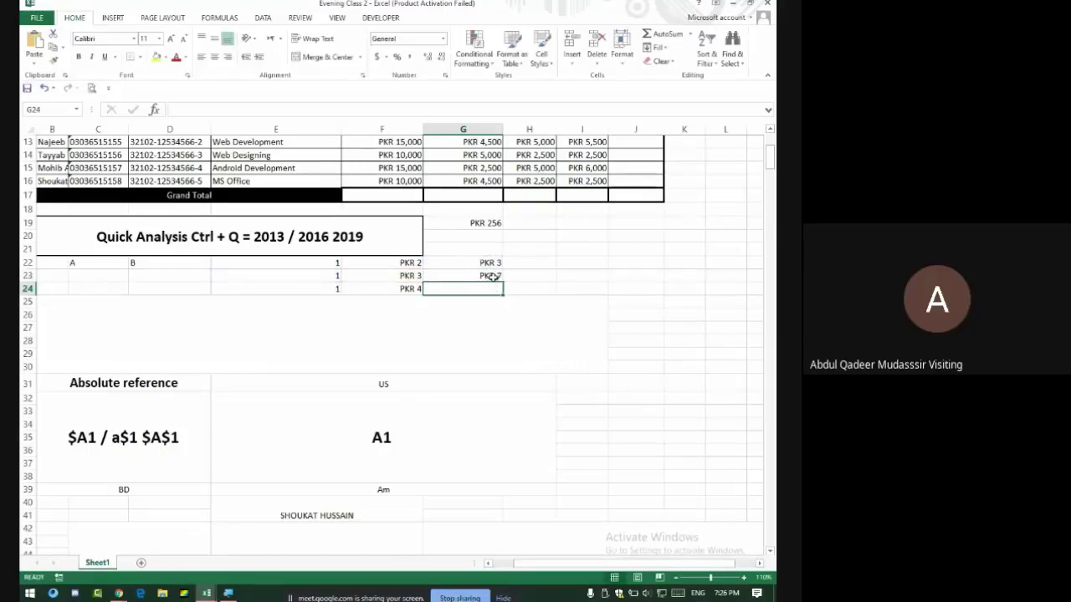
{"action": "left_click", "coordinate": [493, 277]}
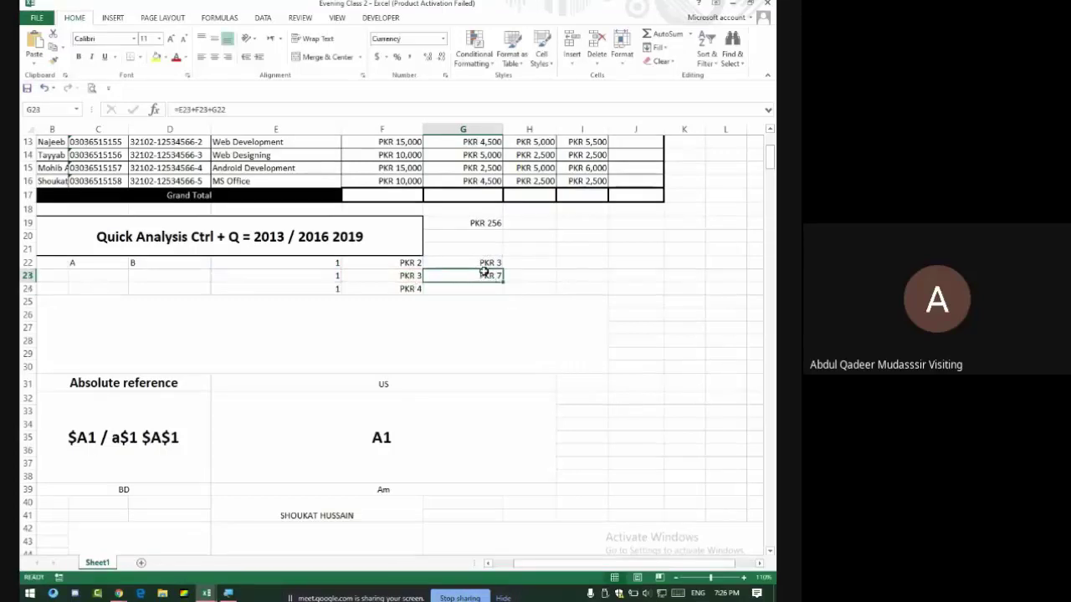
Admit a video-call join request, then enter =F24+E24+G23 in G24.
{"action": "left_click_drag", "start_coordinate": [413, 289], "coordinate": [326, 287]}
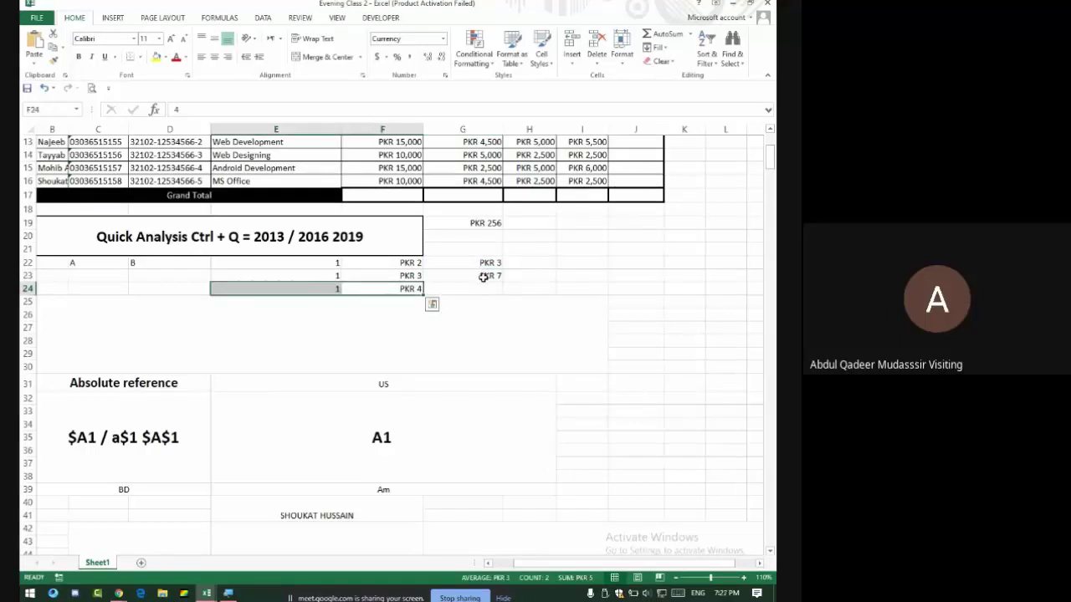
{"action": "key", "text": "alt+Tab"}
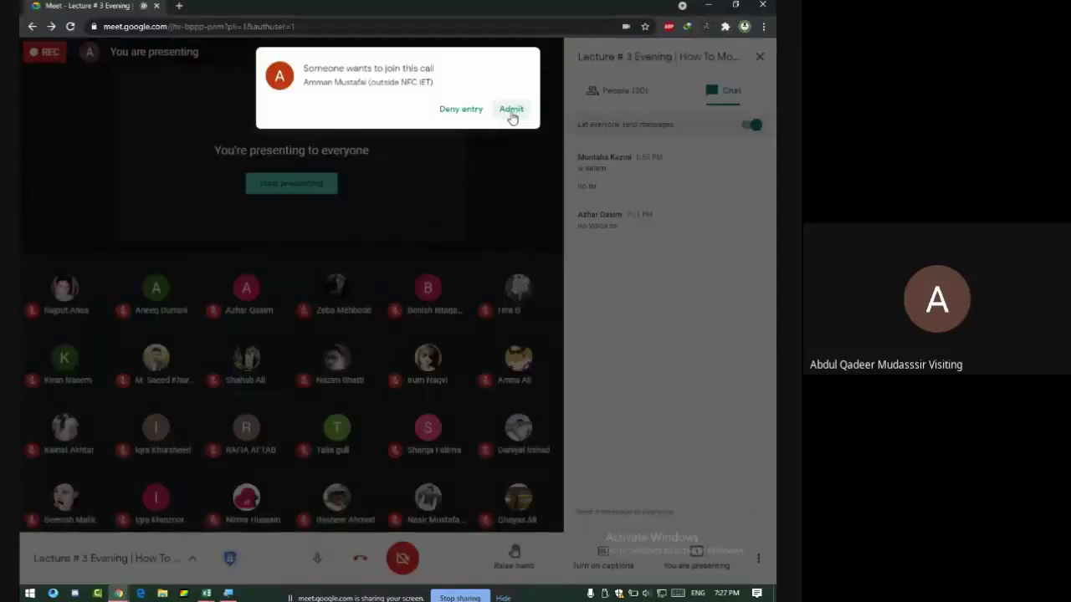
{"action": "left_click", "coordinate": [511, 108]}
{"action": "key", "text": "alt+Tab"}
{"action": "left_click", "coordinate": [473, 287]}
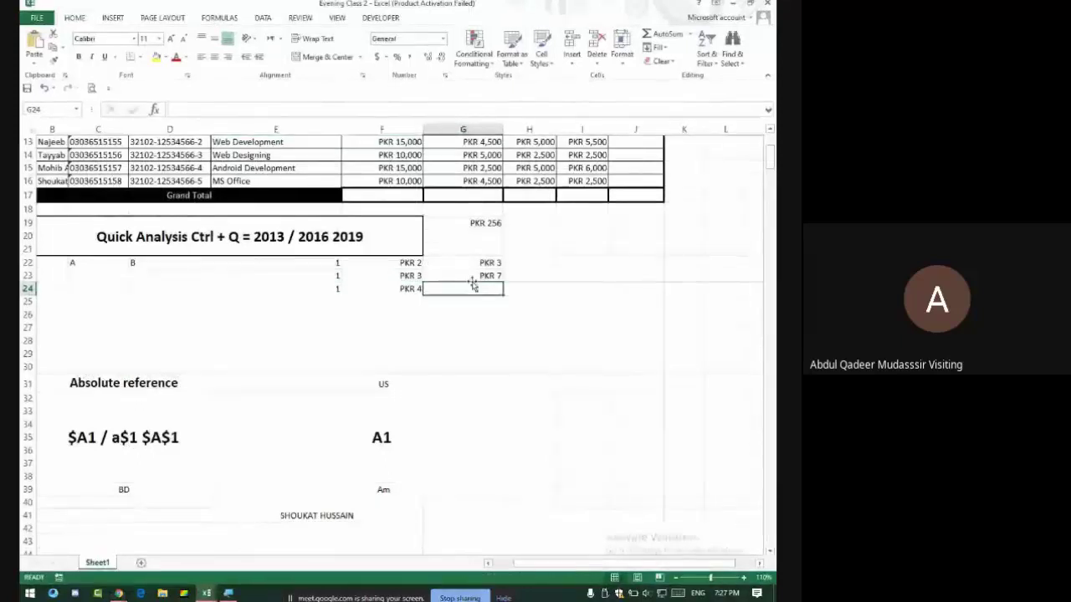
{"action": "type", "text": "="}
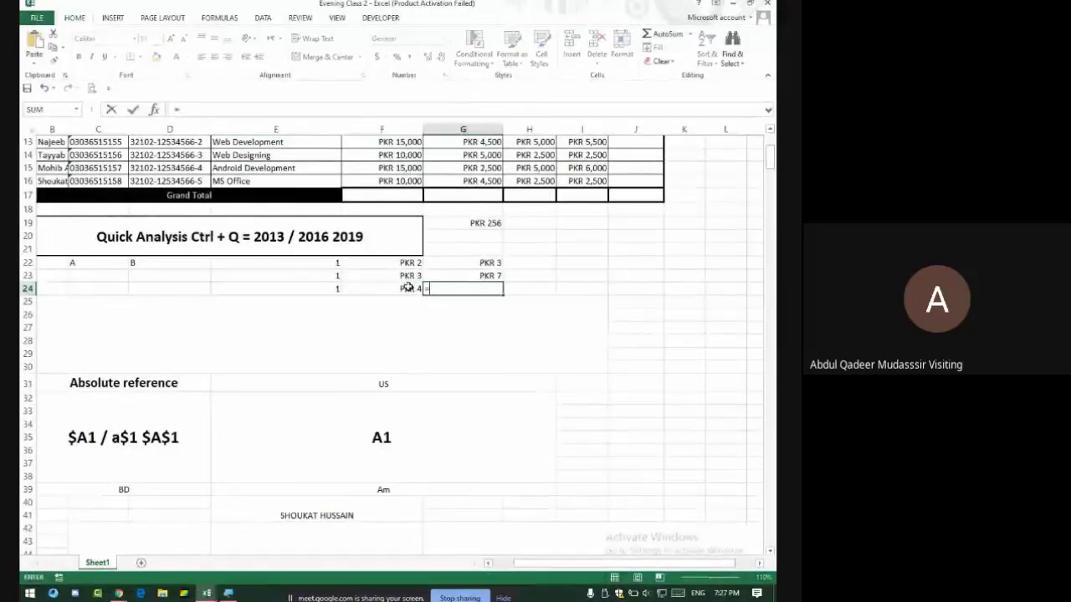
{"action": "left_click", "coordinate": [408, 287]}
{"action": "type", "text": "+"}
{"action": "left_click", "coordinate": [316, 289]}
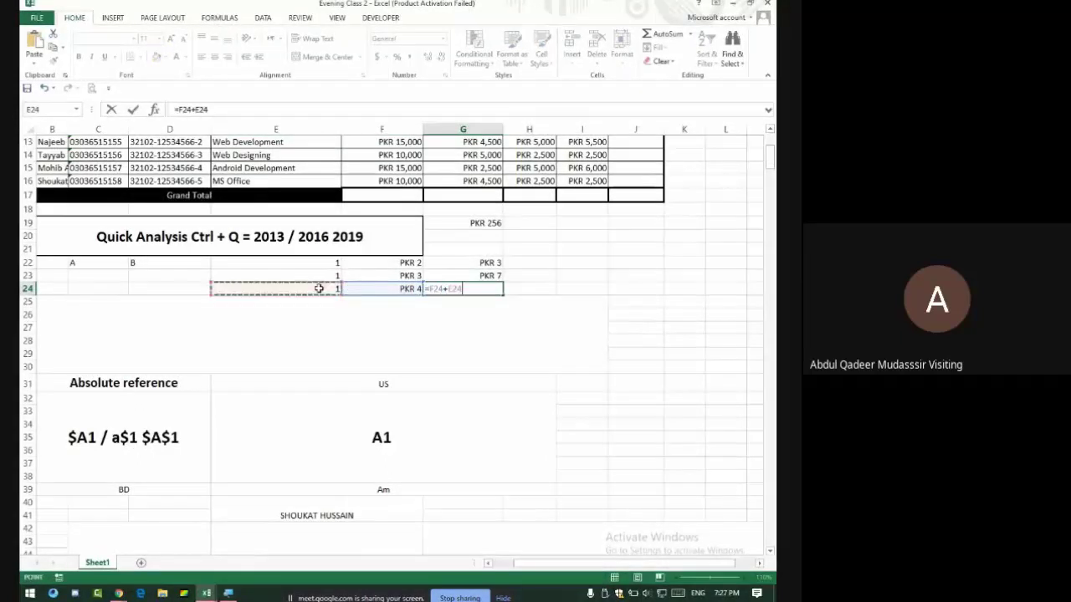
{"action": "type", "text": "+"}
{"action": "left_click", "coordinate": [464, 275]}
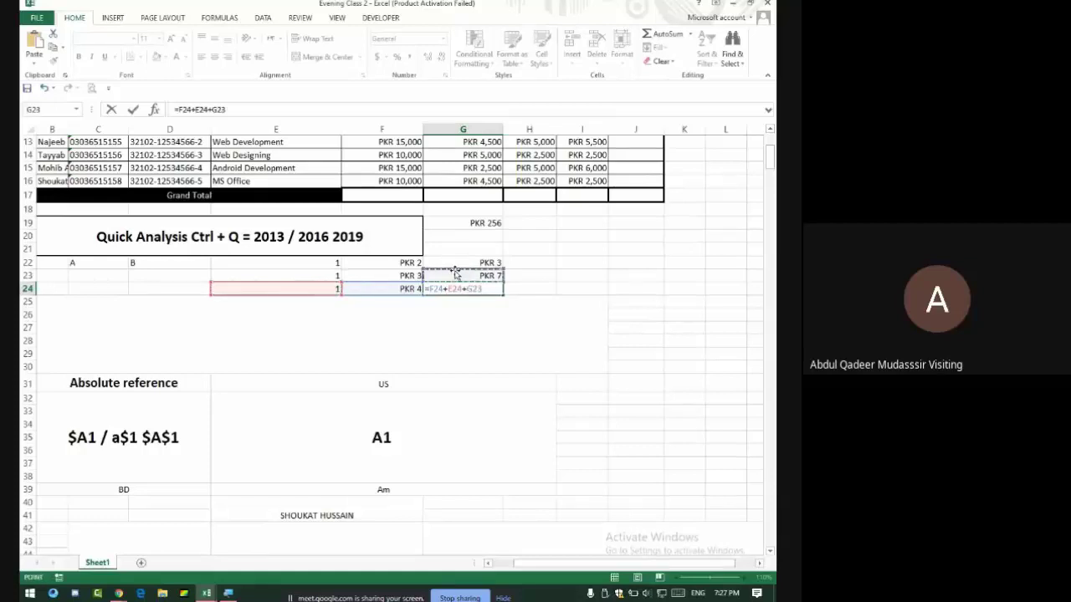
{"action": "key", "text": "Return"}
Admit a second video-call join request and check G24's formula showing PKR 12.
{"action": "key", "text": "alt+Tab"}
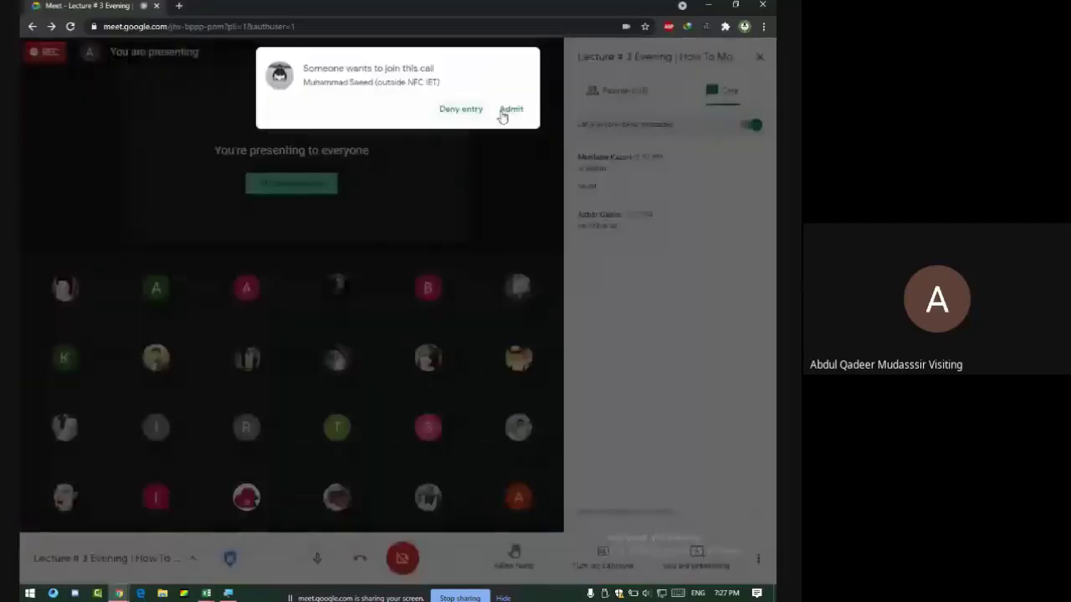
{"action": "left_click", "coordinate": [509, 109]}
{"action": "key", "text": "alt+Tab"}
{"action": "left_click", "coordinate": [485, 289]}
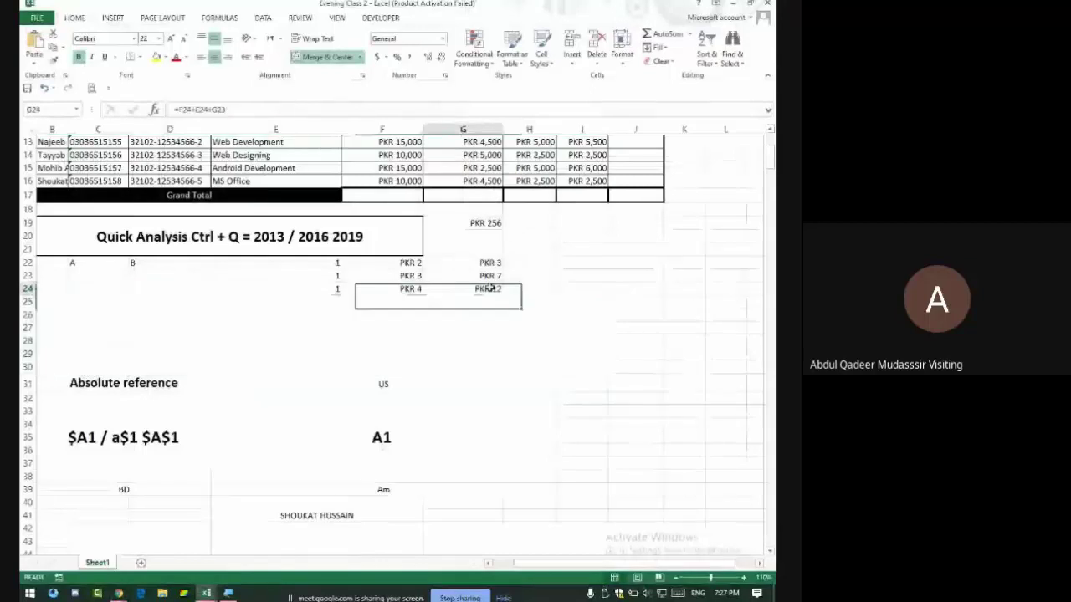
{"action": "scroll", "coordinate": [407, 276], "scroll_direction": "up", "scroll_amount": 4}
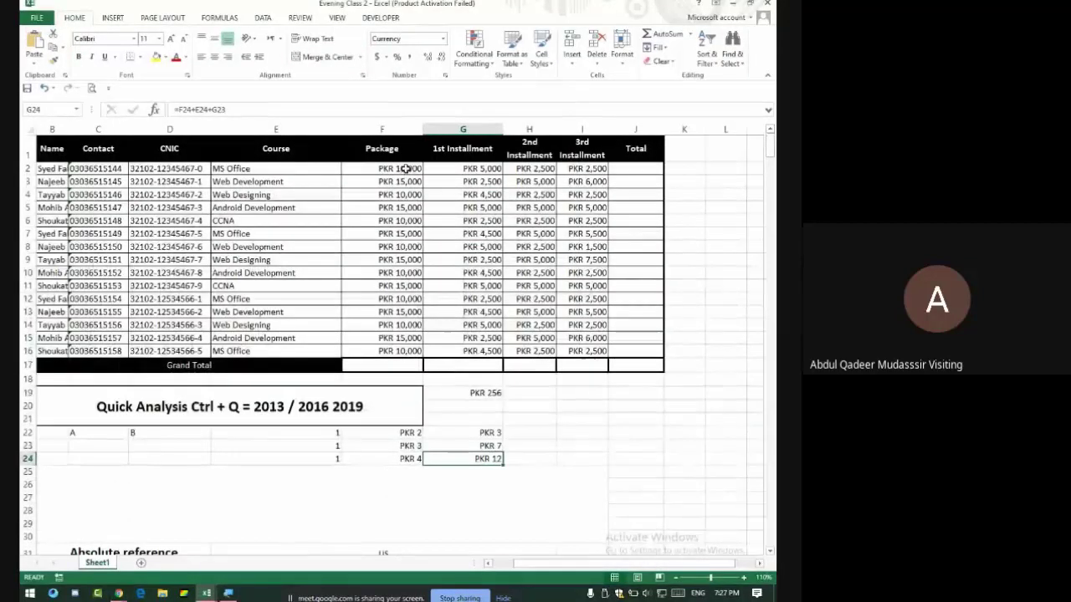
{"action": "left_click_drag", "start_coordinate": [404, 170], "coordinate": [585, 356]}
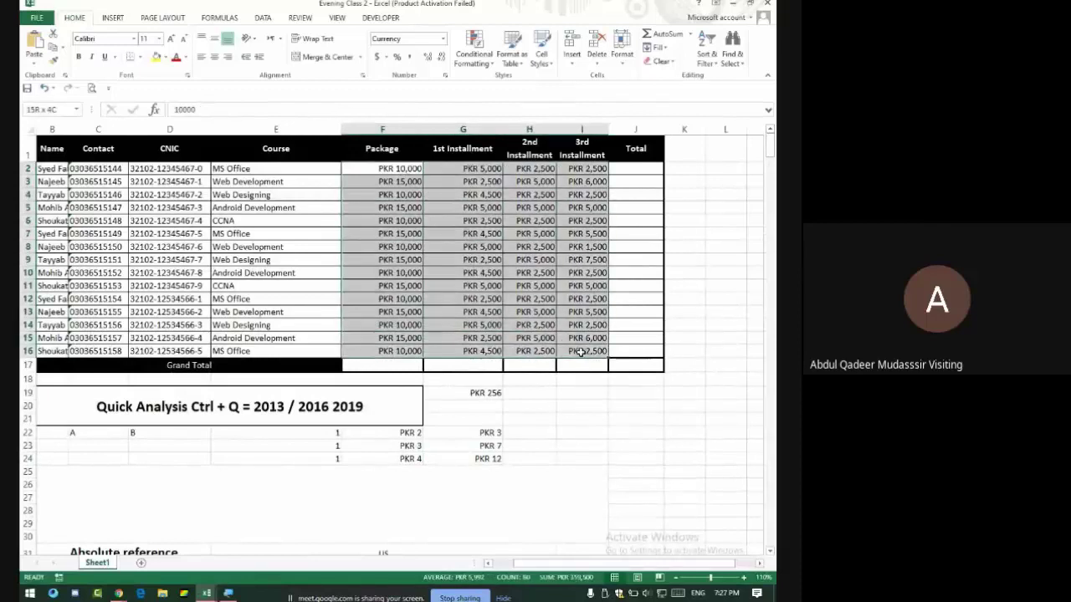
{"action": "left_click_drag", "start_coordinate": [400, 168], "coordinate": [393, 353]}
{"action": "left_click", "coordinate": [393, 366]}
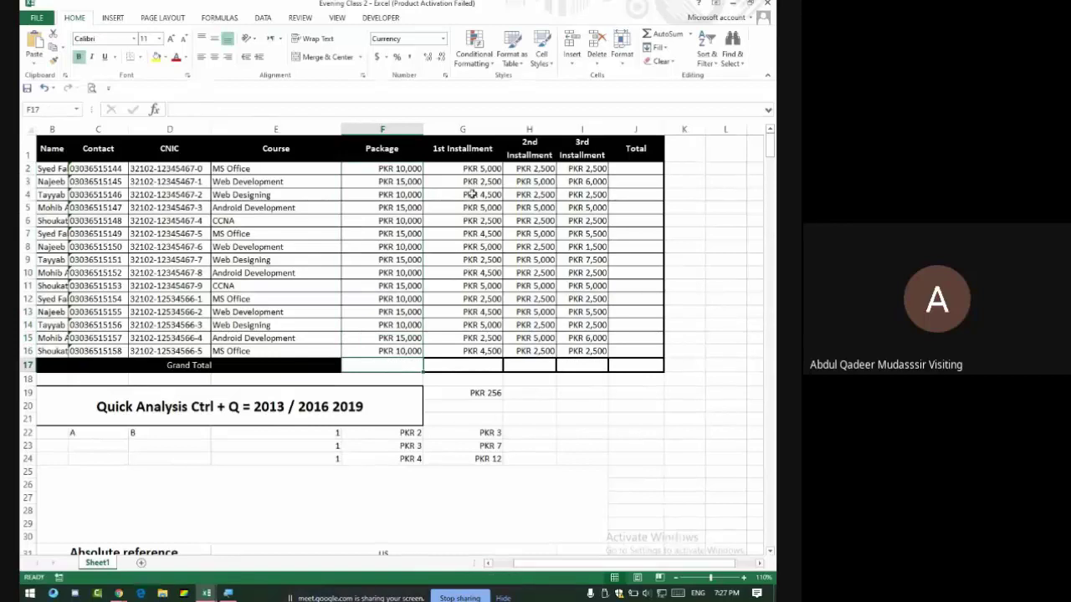
{"action": "left_click_drag", "start_coordinate": [468, 168], "coordinate": [456, 358]}
{"action": "left_click", "coordinate": [403, 368]}
{"action": "left_click", "coordinate": [452, 365]}
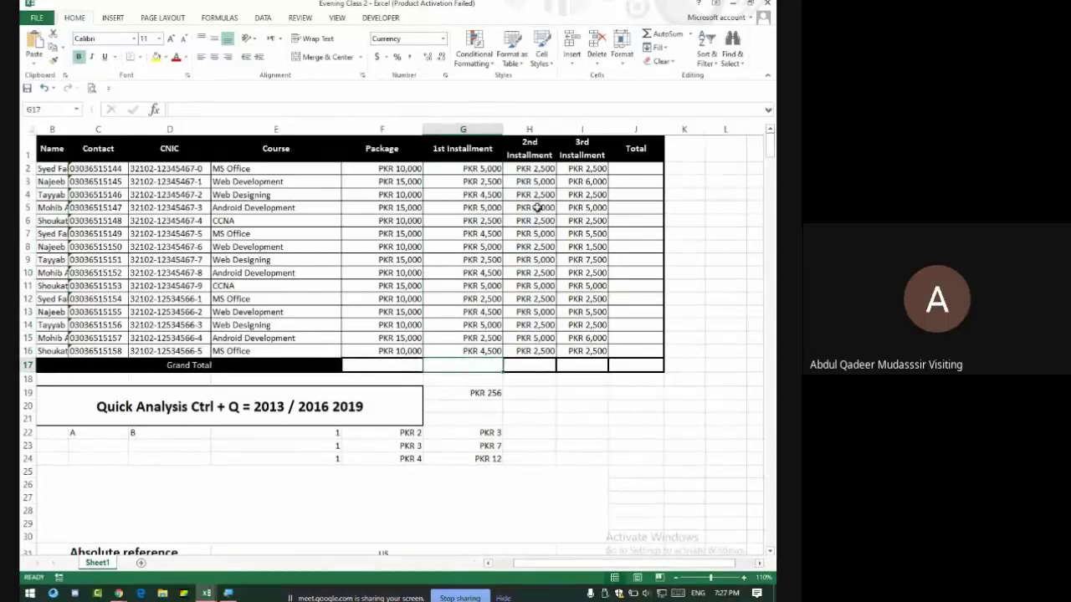
{"action": "left_click_drag", "start_coordinate": [543, 170], "coordinate": [532, 352]}
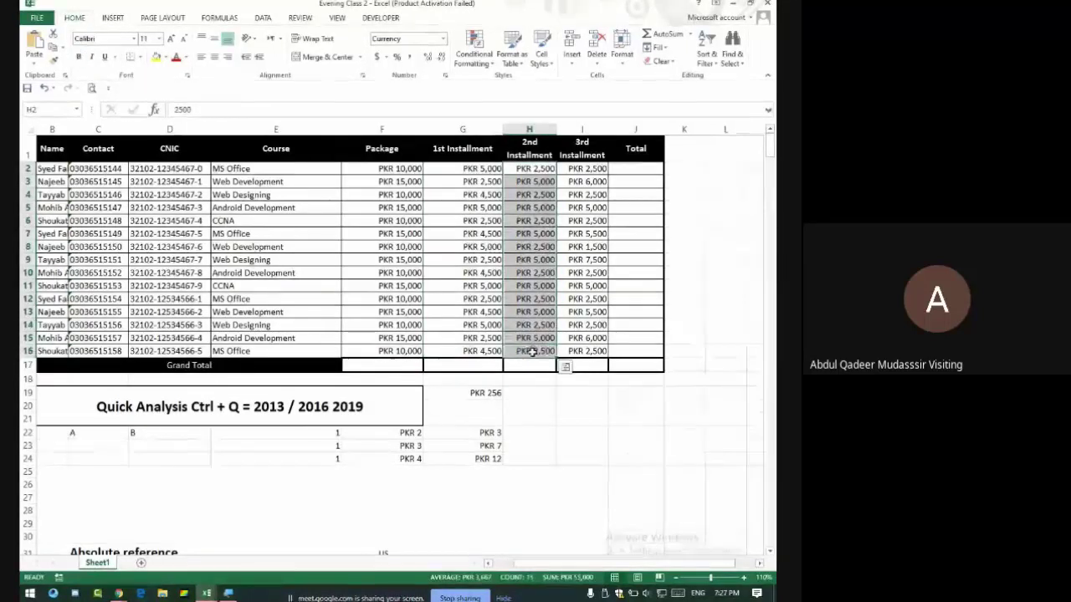
{"action": "left_click", "coordinate": [477, 369]}
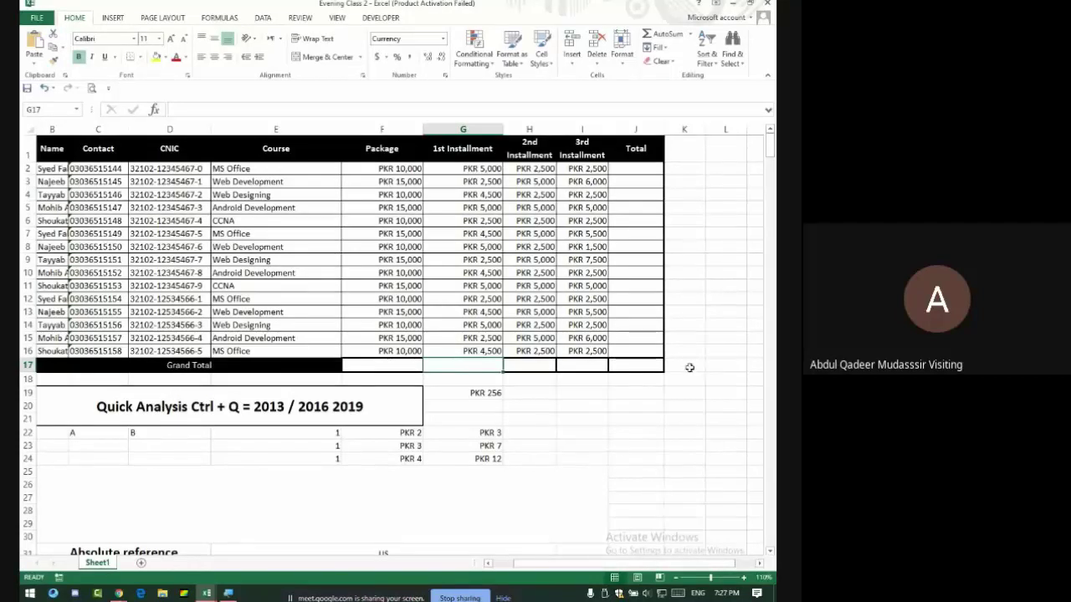
{"action": "scroll", "coordinate": [440, 495], "scroll_direction": "down", "scroll_amount": 2}
Type the note 'C.F' in the merged block in rows 25–30, then reselect the fee amounts F2:I16.
{"action": "left_click", "coordinate": [305, 411]}
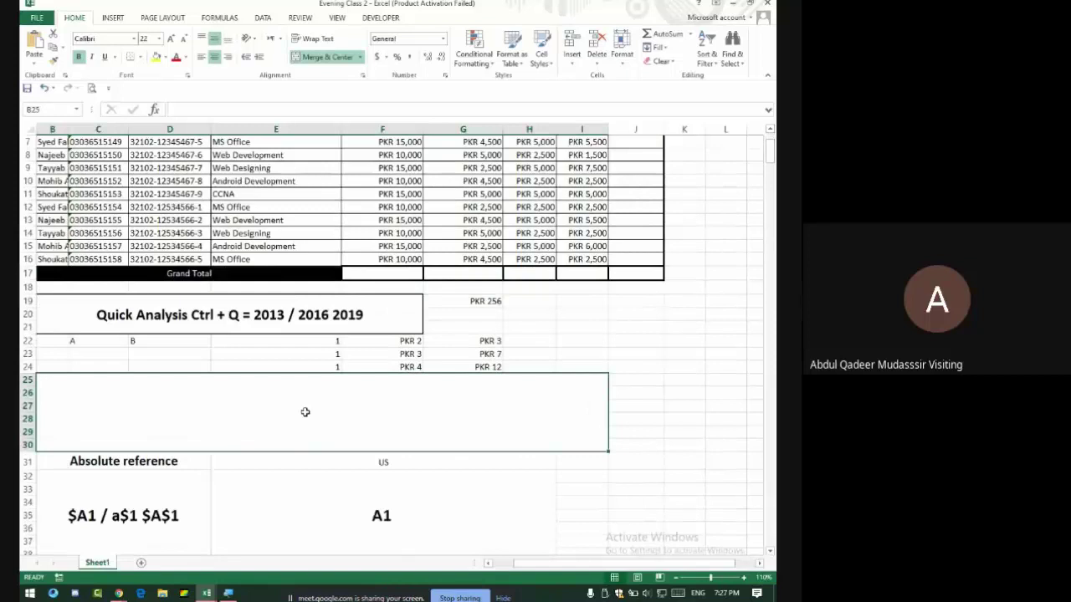
{"action": "type", "text": "C.F"}
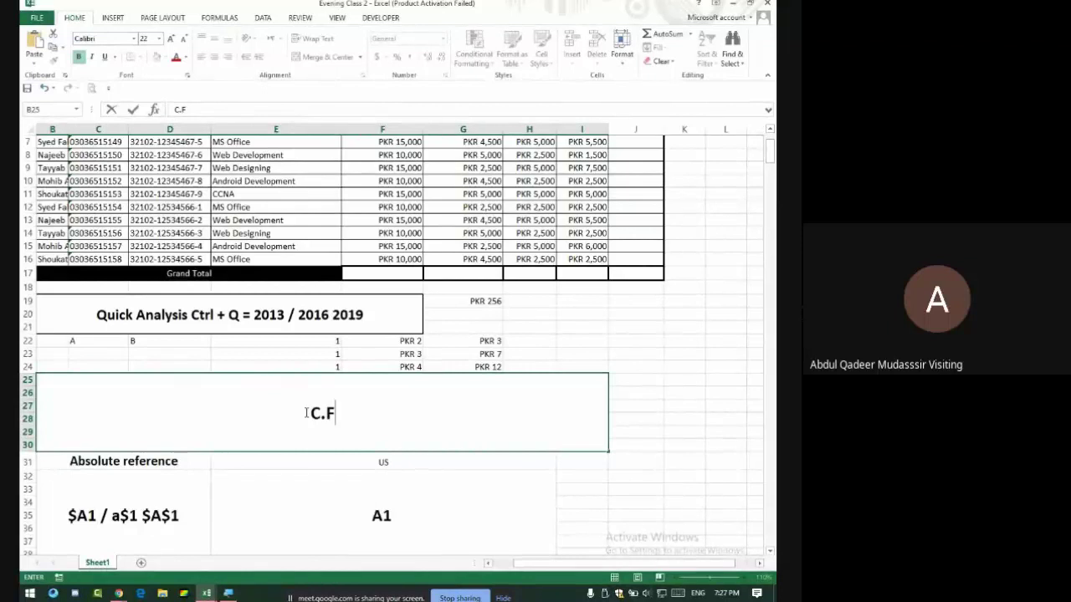
{"action": "scroll", "coordinate": [502, 298], "scroll_direction": "up", "scroll_amount": 1}
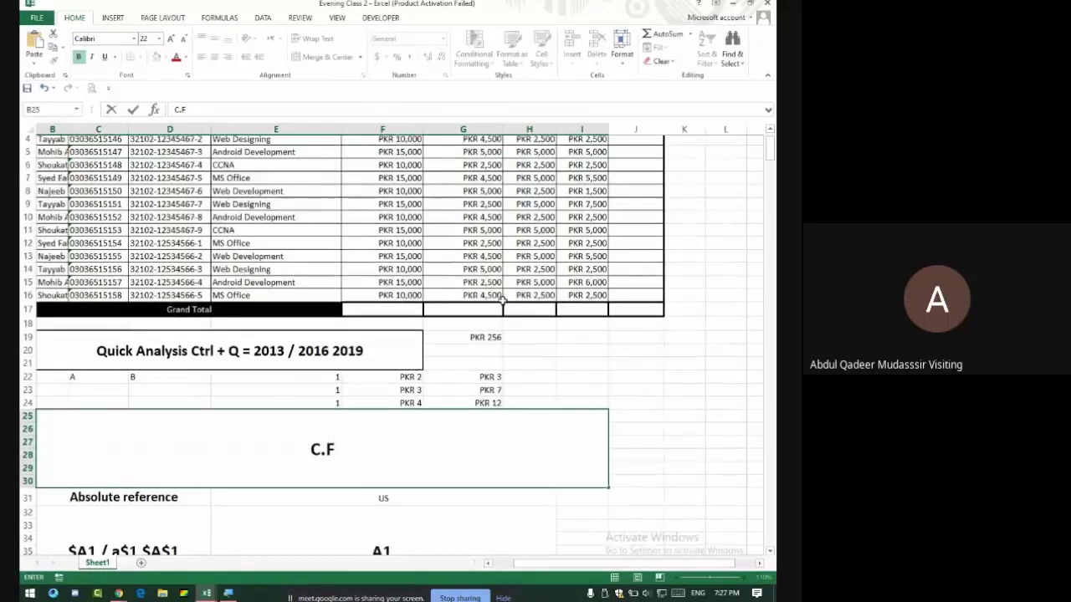
{"action": "scroll", "coordinate": [502, 298], "scroll_direction": "up", "scroll_amount": 1}
{"action": "left_click_drag", "start_coordinate": [393, 168], "coordinate": [591, 350]}
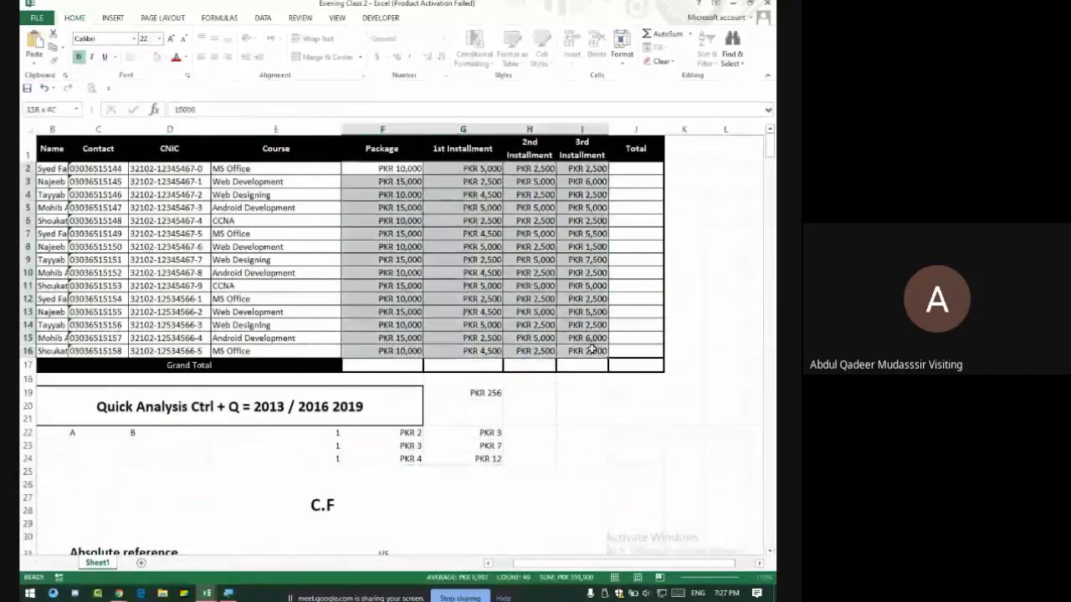
Apply Quick Analysis running Sum totals to row 17 (PKR 185,000, 245,000, 300,000, 359,500), then check F17 against the Package and 1st Installment columns.
{"action": "left_click", "coordinate": [474, 55]}
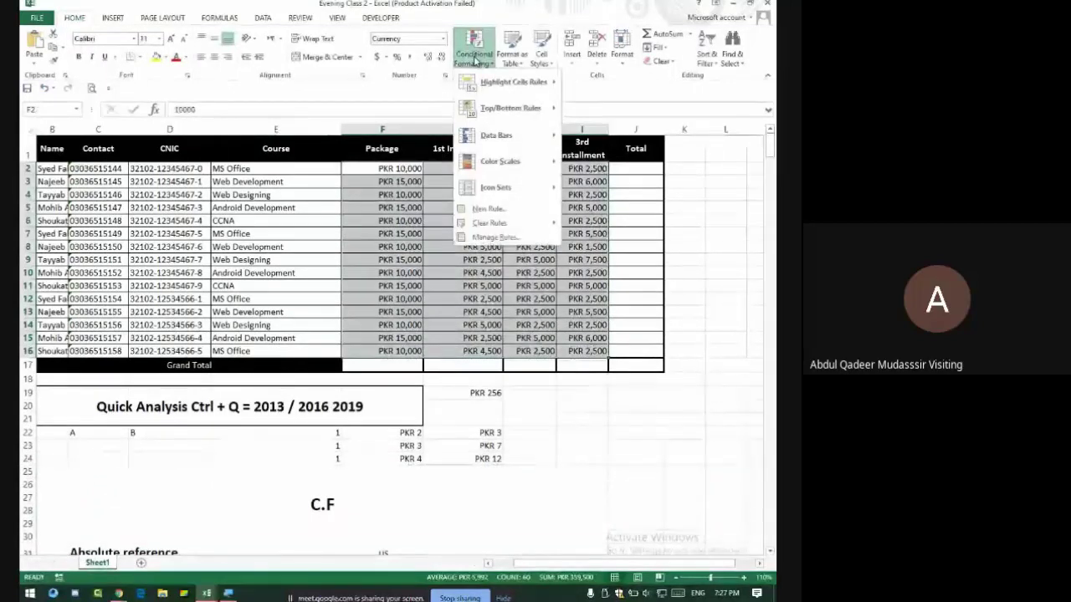
{"action": "left_click", "coordinate": [473, 57]}
{"action": "left_click", "coordinate": [616, 368]}
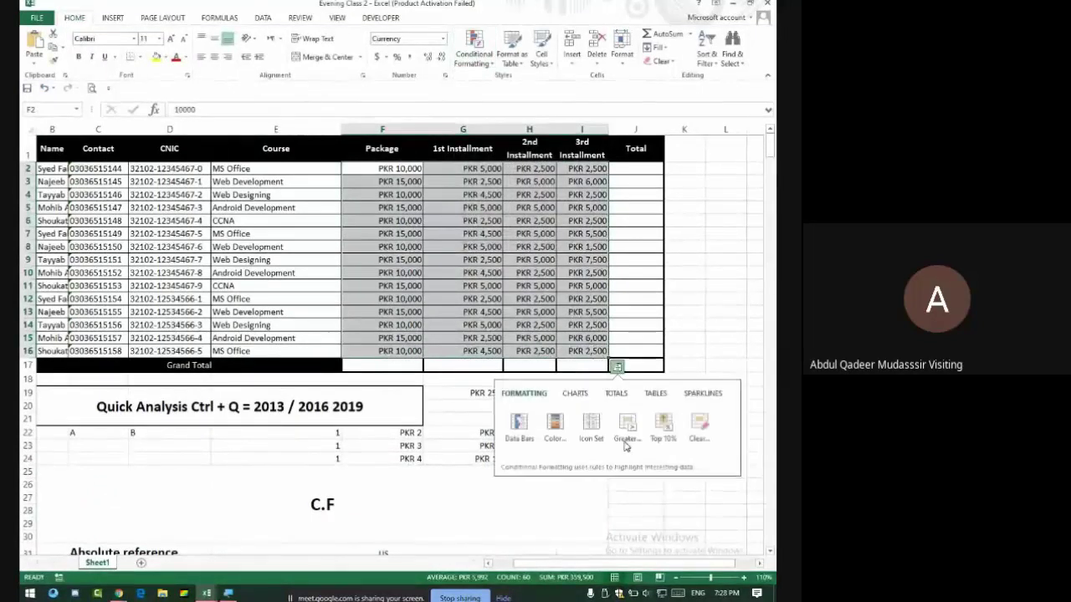
{"action": "left_click", "coordinate": [617, 394]}
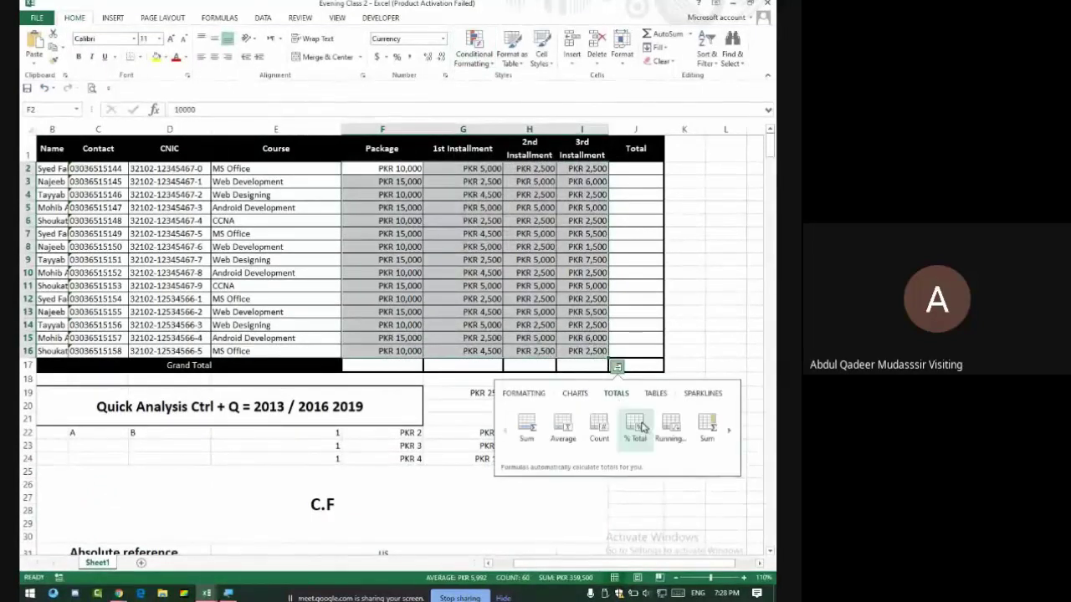
{"action": "left_click", "coordinate": [715, 452]}
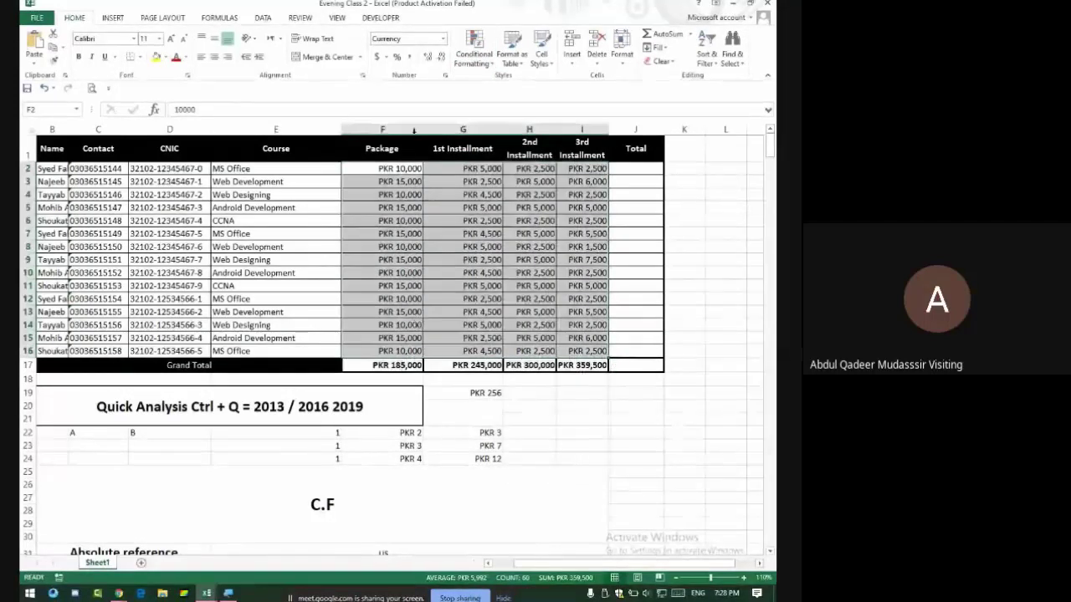
{"action": "left_click_drag", "start_coordinate": [385, 168], "coordinate": [383, 351]}
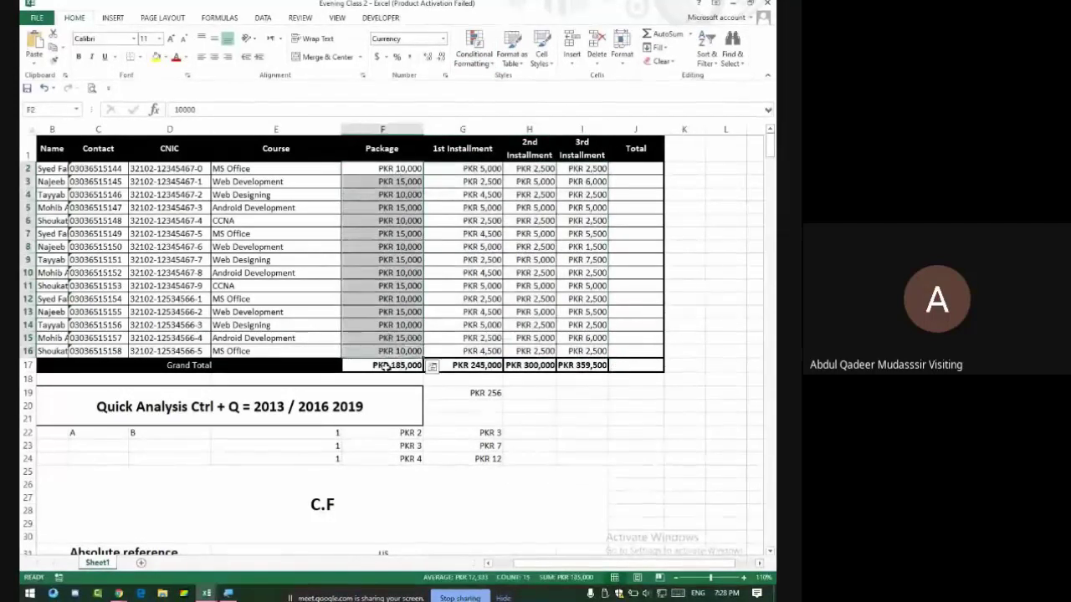
{"action": "left_click", "coordinate": [385, 366]}
{"action": "left_click_drag", "start_coordinate": [481, 168], "coordinate": [475, 352]}
Compare the G17–I17 sum formulas with their columns, then delete the F17:I17 Grand Total sums.
{"action": "left_click", "coordinate": [481, 366]}
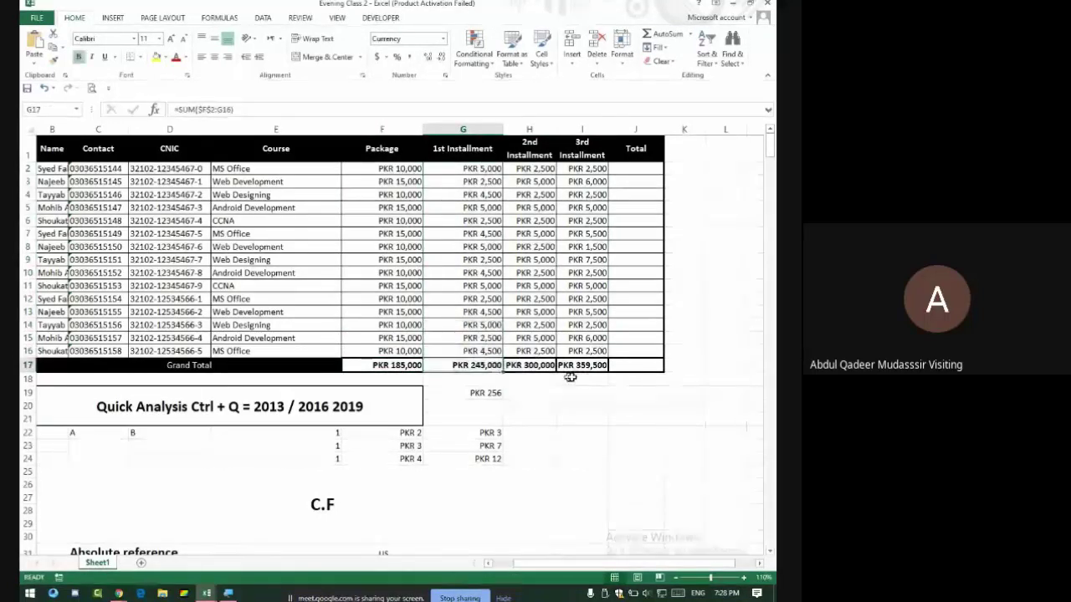
{"action": "left_click_drag", "start_coordinate": [545, 164], "coordinate": [540, 355]}
{"action": "left_click", "coordinate": [542, 373]}
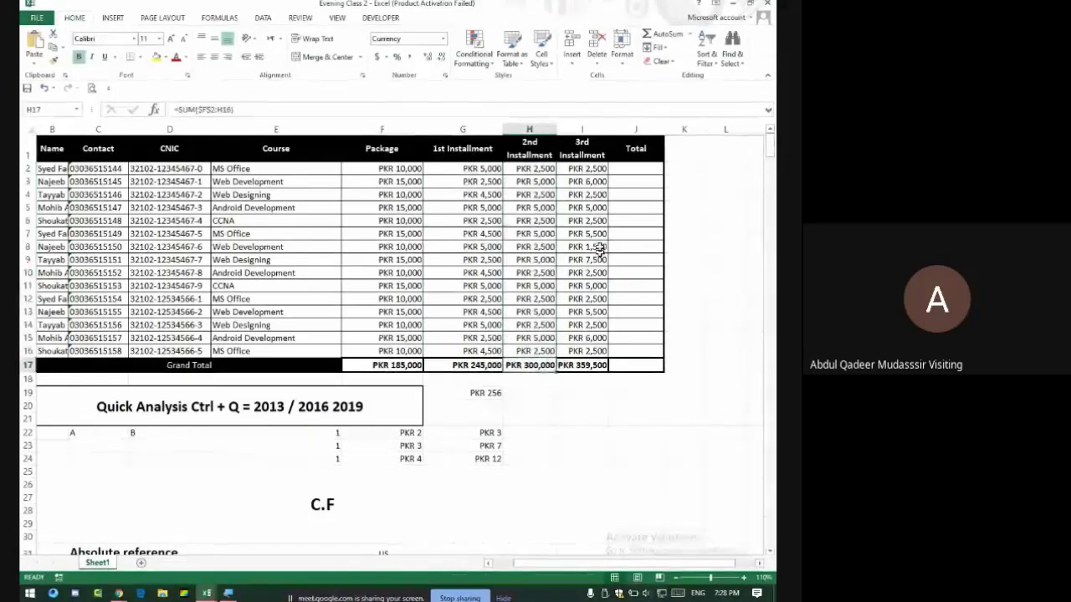
{"action": "left_click_drag", "start_coordinate": [583, 168], "coordinate": [583, 353]}
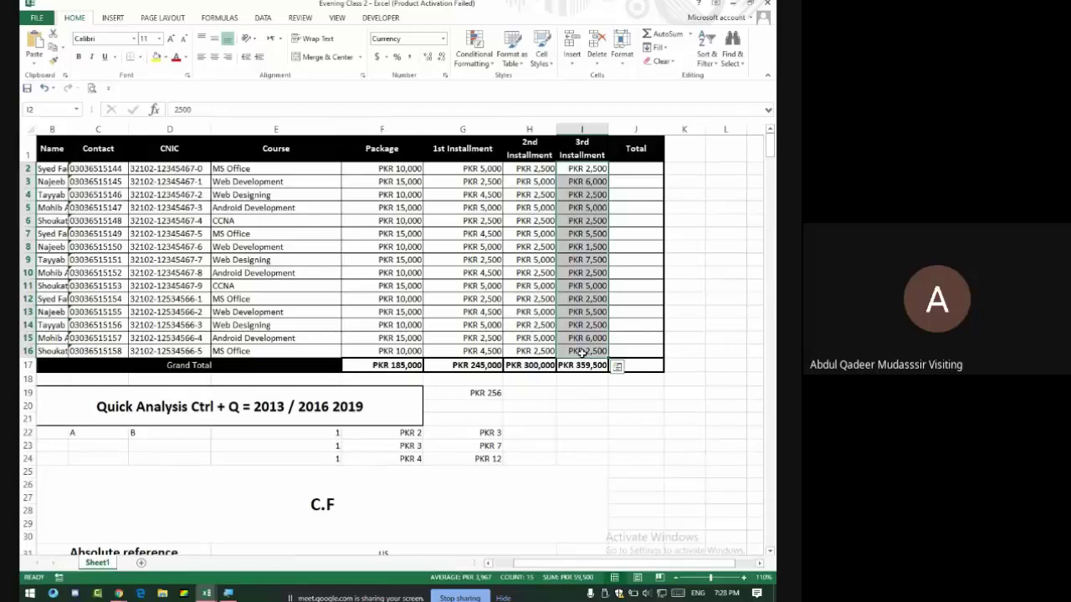
{"action": "left_click_drag", "start_coordinate": [382, 364], "coordinate": [402, 373]}
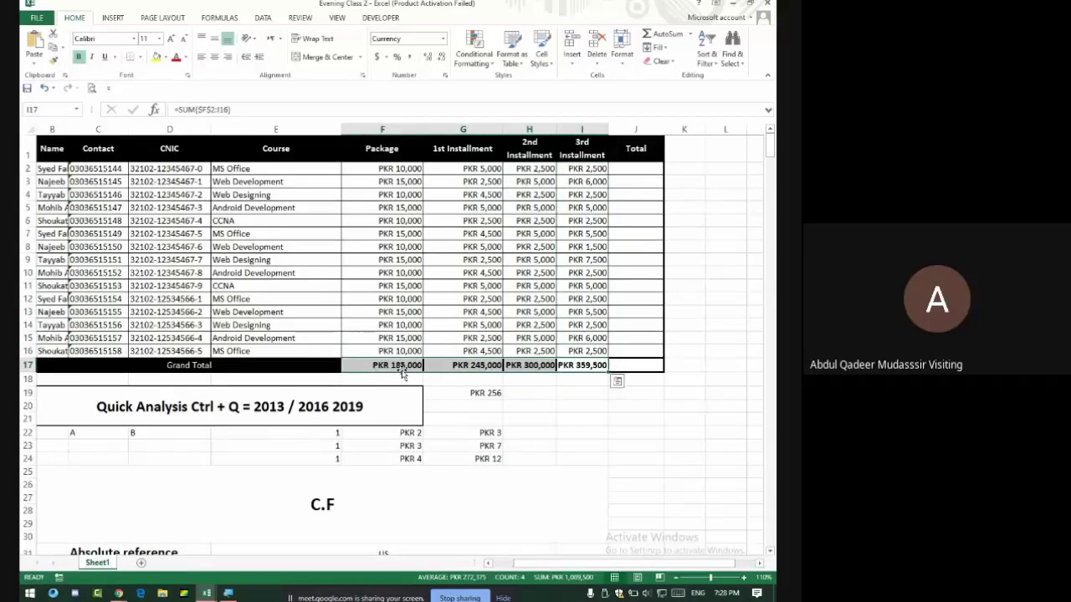
{"action": "key", "text": "Delete"}
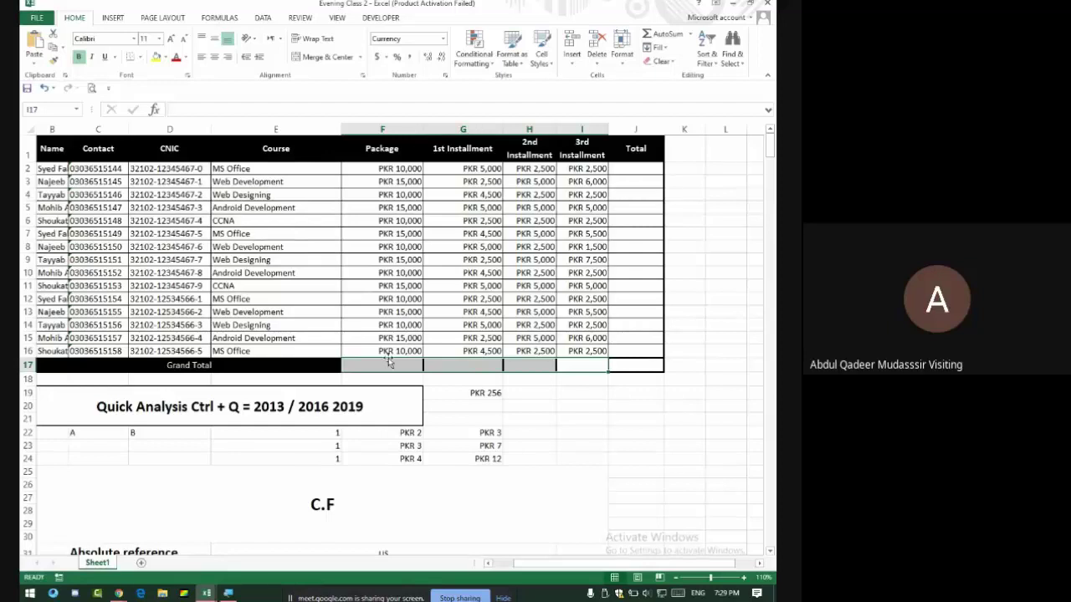
Enter test text 'Jan' in E50 and F50, then select E50:E64 and F50.
{"action": "scroll", "coordinate": [385, 351], "scroll_direction": "down", "scroll_amount": 19}
{"action": "scroll", "coordinate": [359, 318], "scroll_direction": "up", "scroll_amount": 8}
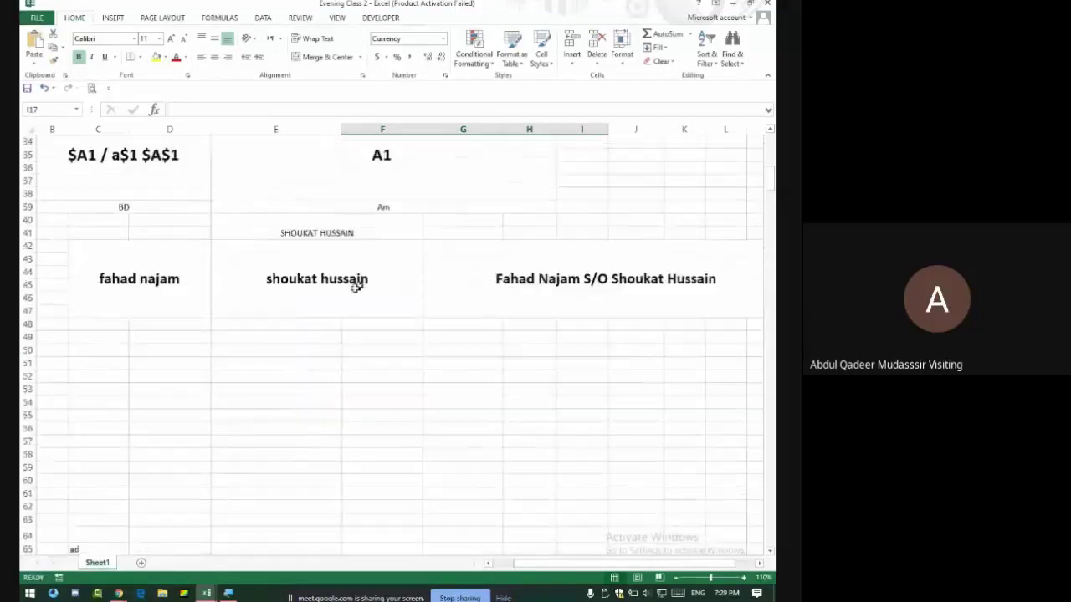
{"action": "left_click", "coordinate": [280, 356]}
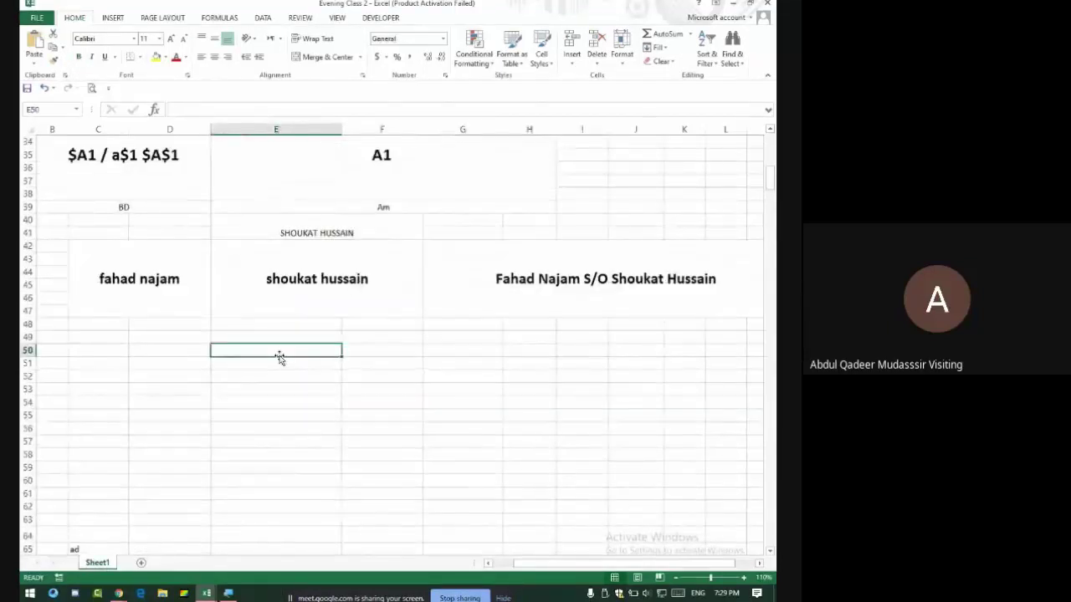
{"action": "type", "text": "Jan"}
{"action": "key", "text": "Tab"}
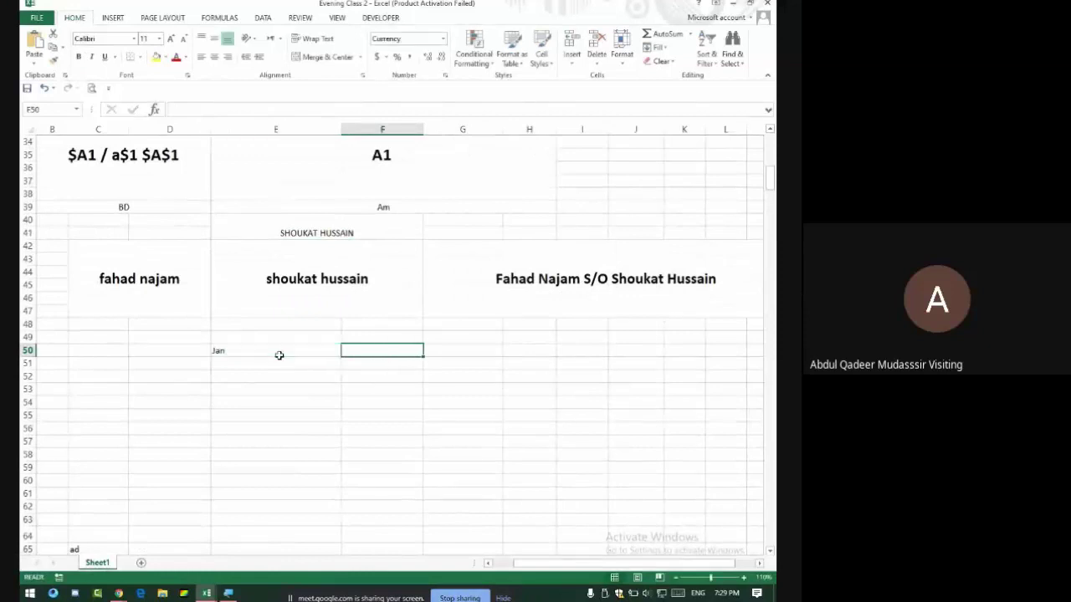
{"action": "left_click", "coordinate": [279, 355]}
{"action": "type", "text": "Jan"}
{"action": "key", "text": "Tab"}
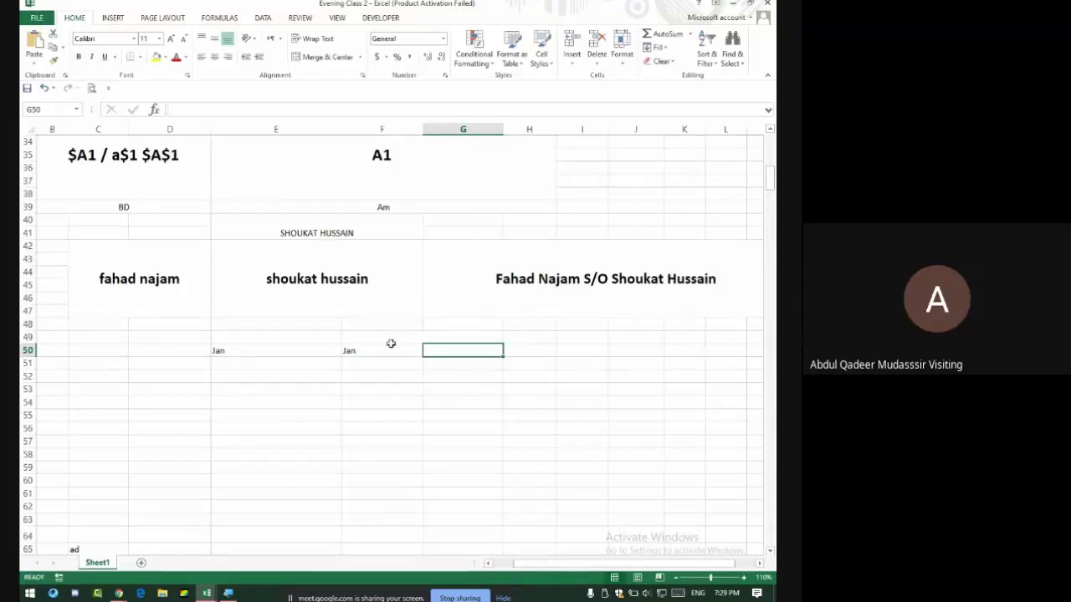
{"action": "left_click_drag", "start_coordinate": [273, 353], "coordinate": [251, 537]}
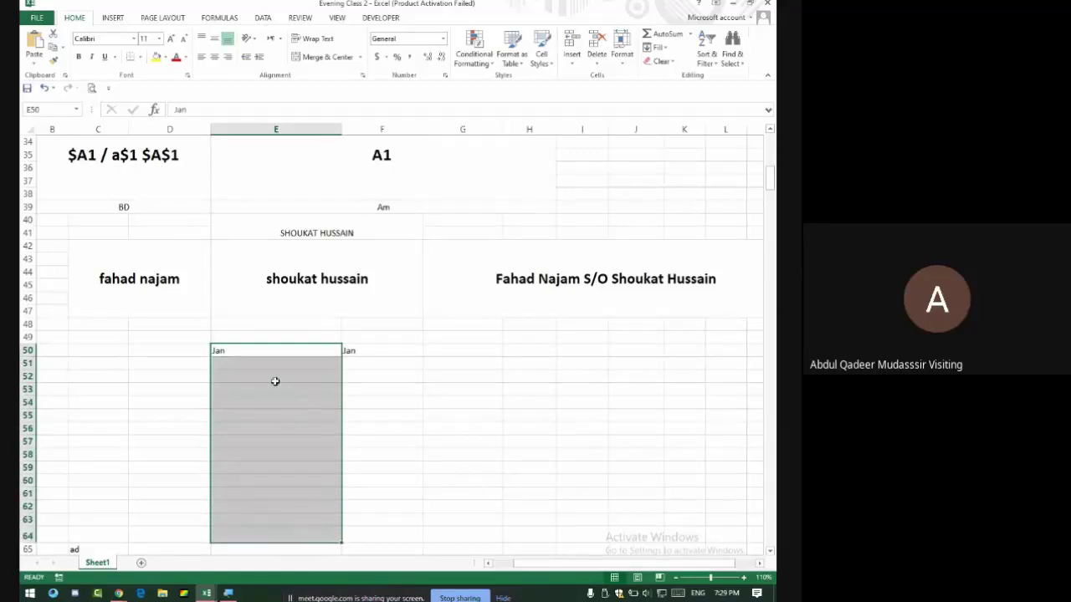
{"action": "left_click", "coordinate": [367, 352]}
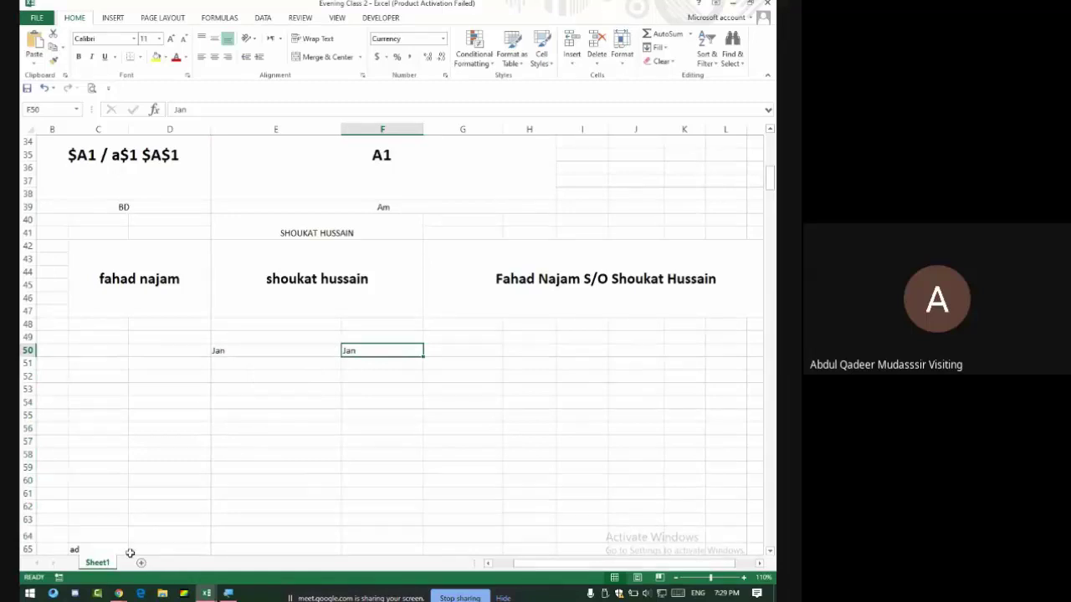
Admit a participant to the Google Meet call, then clear the Jan entries from E50:F50.
{"action": "left_click", "coordinate": [118, 593]}
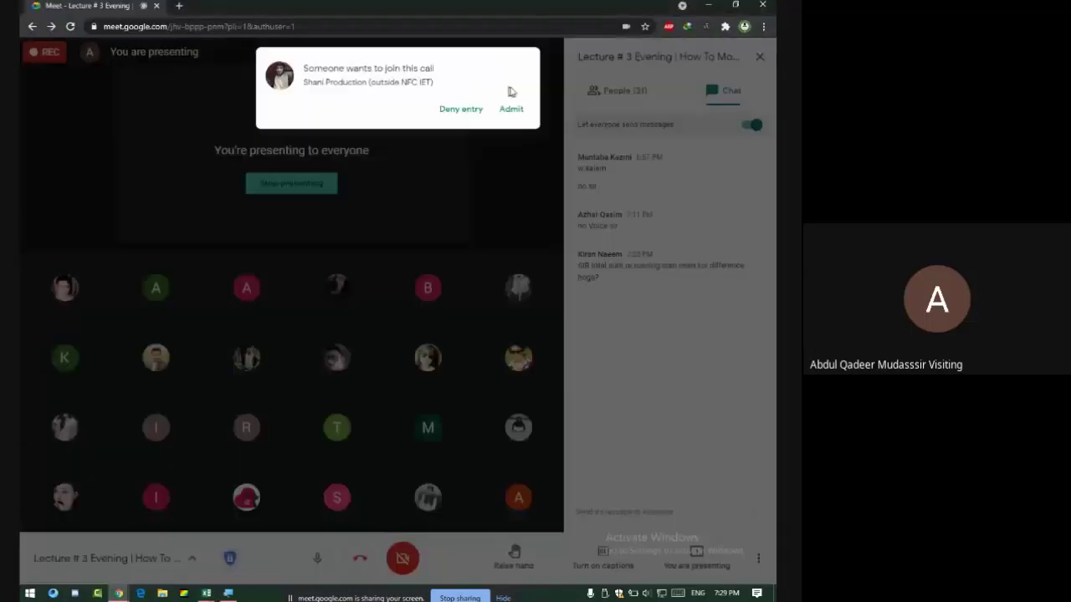
{"action": "left_click", "coordinate": [518, 112]}
{"action": "key", "text": "alt+Tab"}
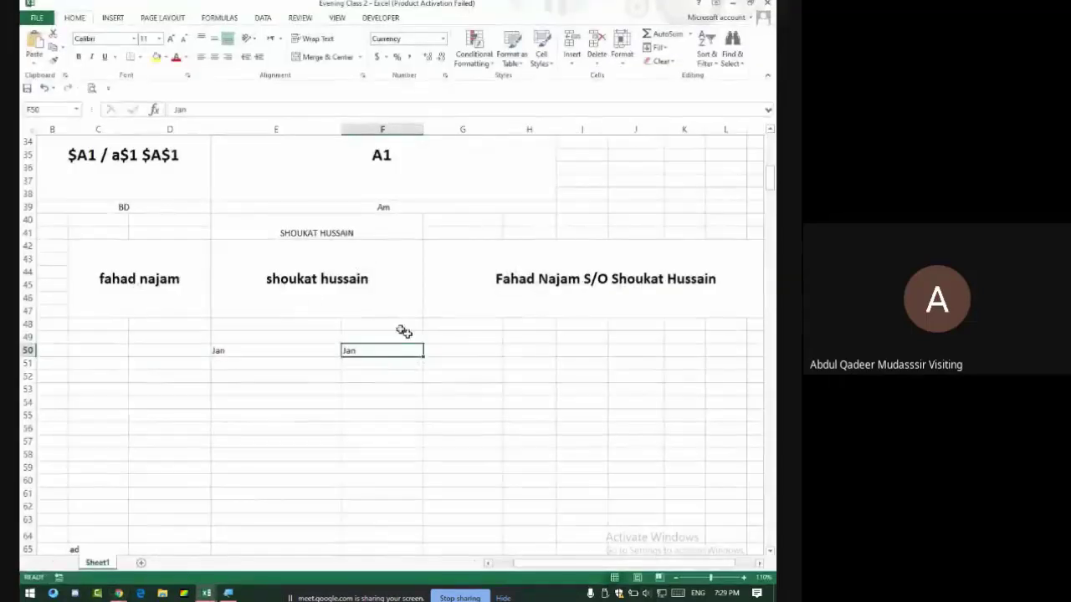
{"action": "left_click_drag", "start_coordinate": [285, 355], "coordinate": [376, 352]}
{"action": "key", "text": "Delete"}
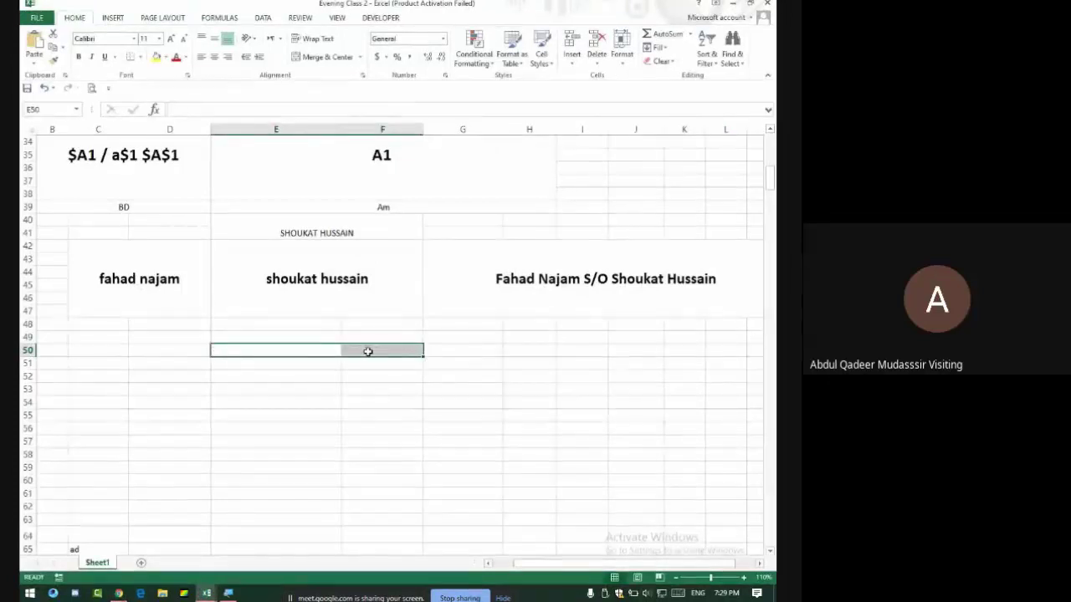
Rename Sheet1 to 'Expense' and add a new sheet named 'Income'.
{"action": "double_click", "coordinate": [99, 563]}
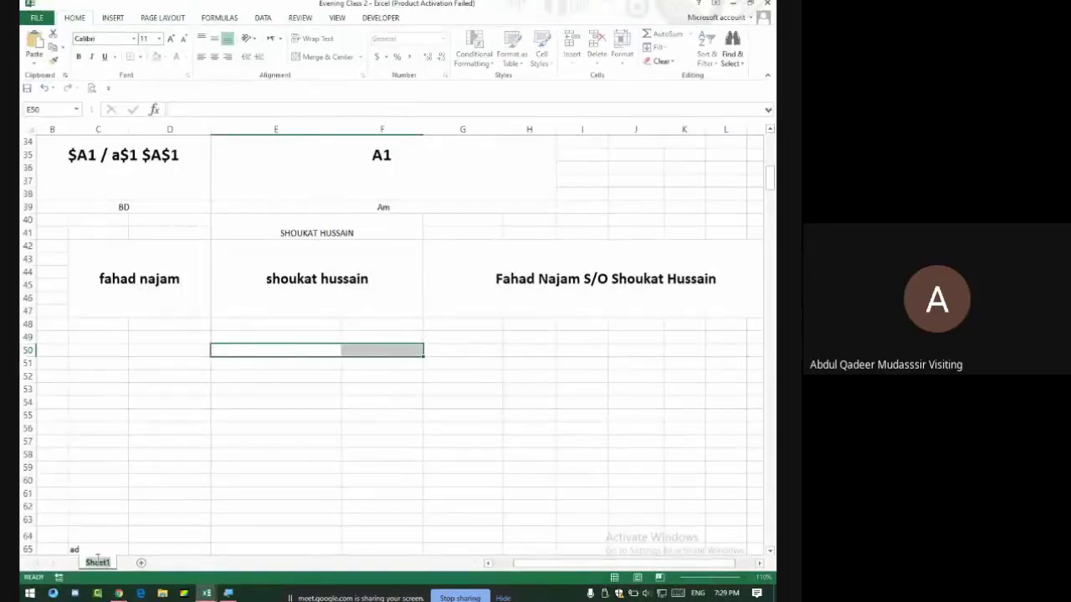
{"action": "type", "text": "E"}
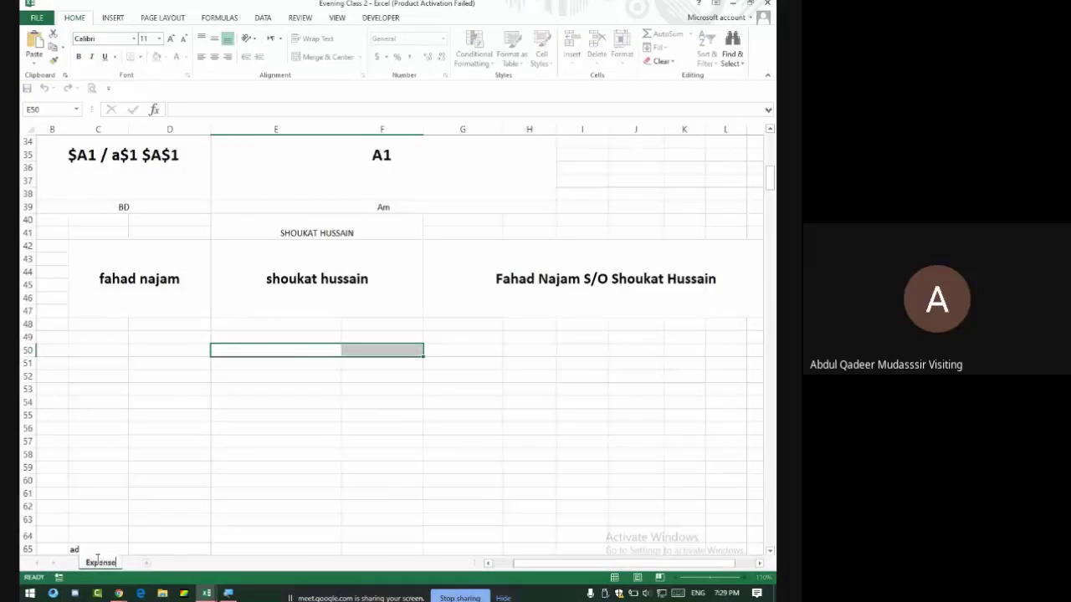
{"action": "type", "text": "xpense"}
{"action": "left_click", "coordinate": [146, 563]}
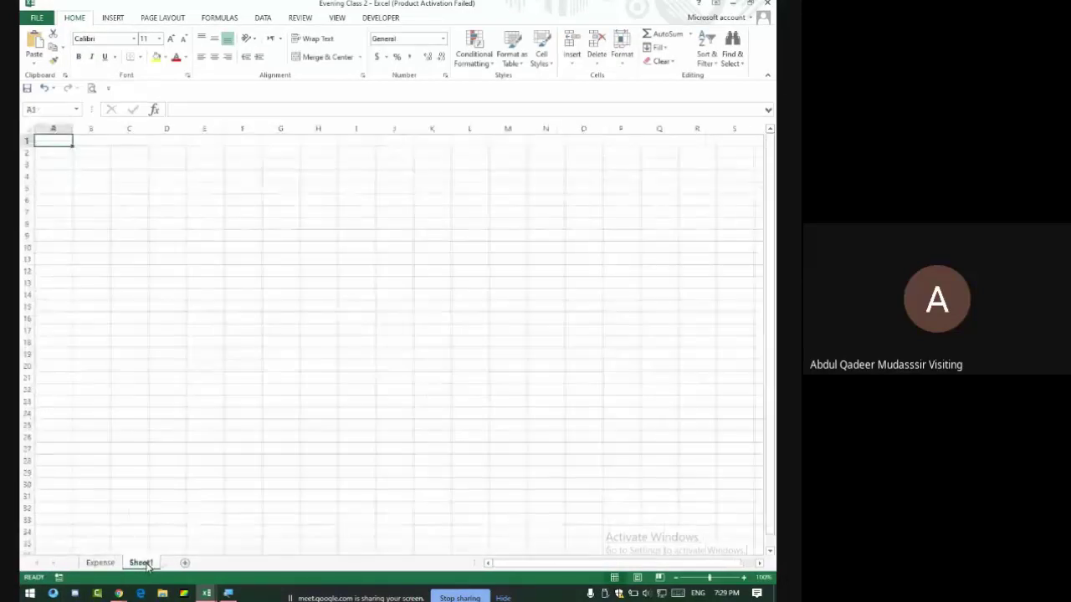
{"action": "double_click", "coordinate": [141, 563]}
{"action": "type", "text": "Income"}
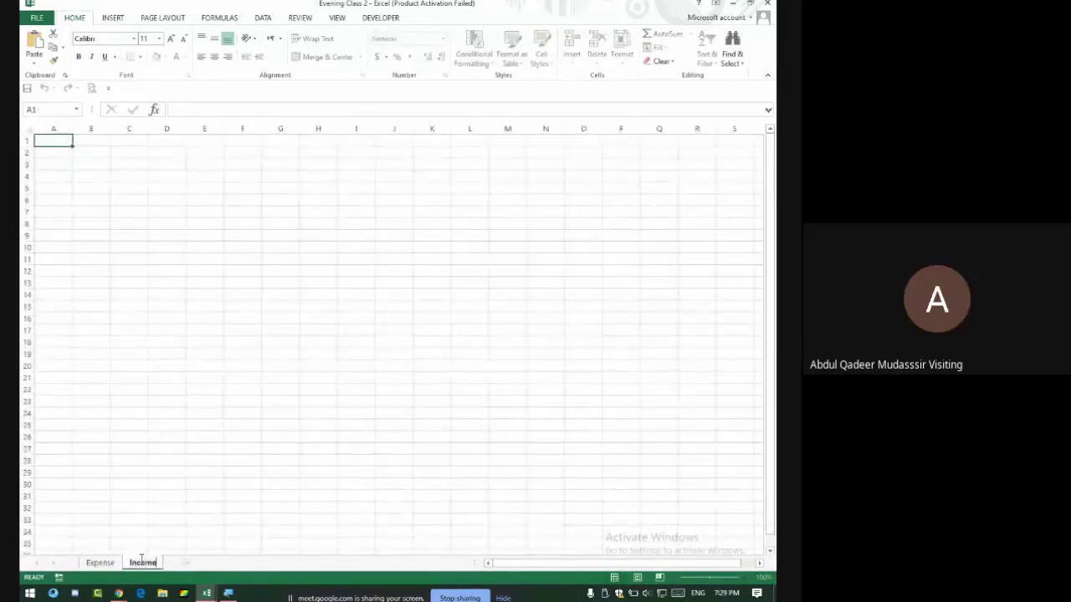
{"action": "key", "text": "Return"}
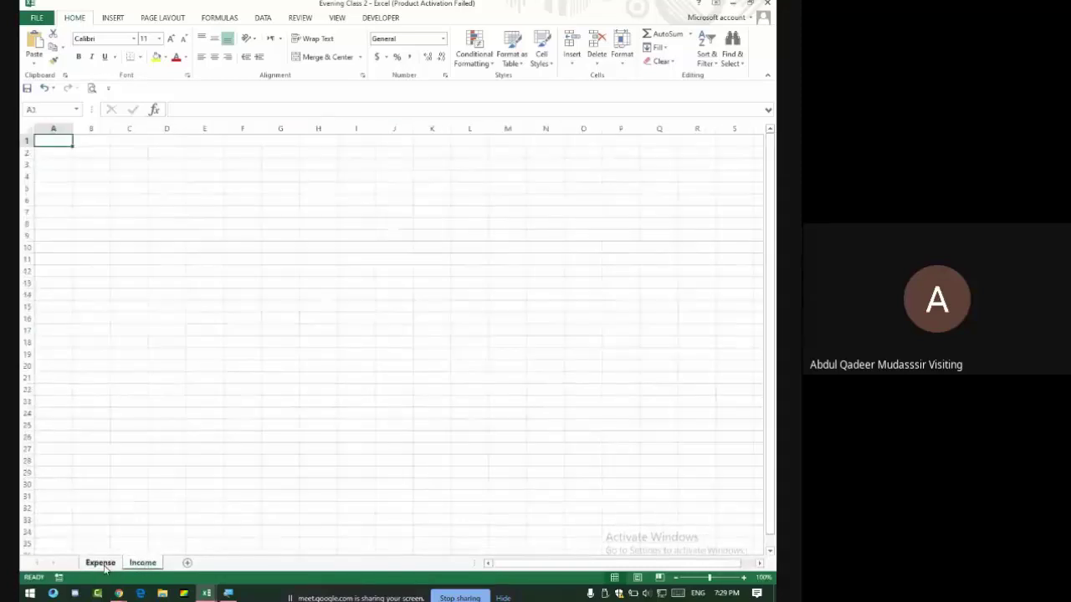
Switch between the Expense and Income sheets, ending on the blank Income sheet.
{"action": "left_click", "coordinate": [105, 568]}
{"action": "left_click", "coordinate": [147, 568]}
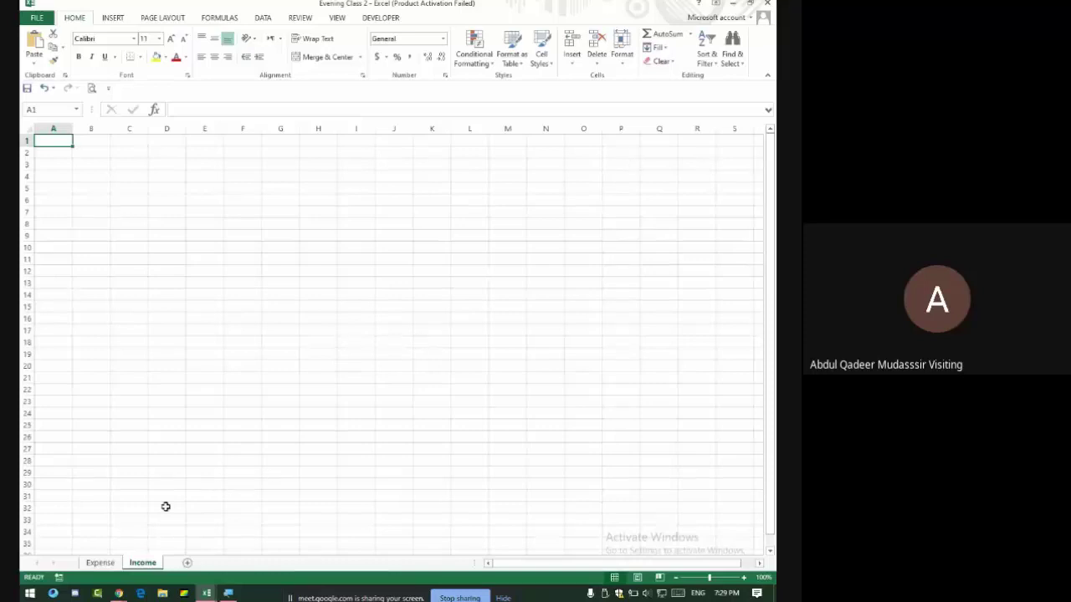
{"action": "left_click", "coordinate": [101, 568]}
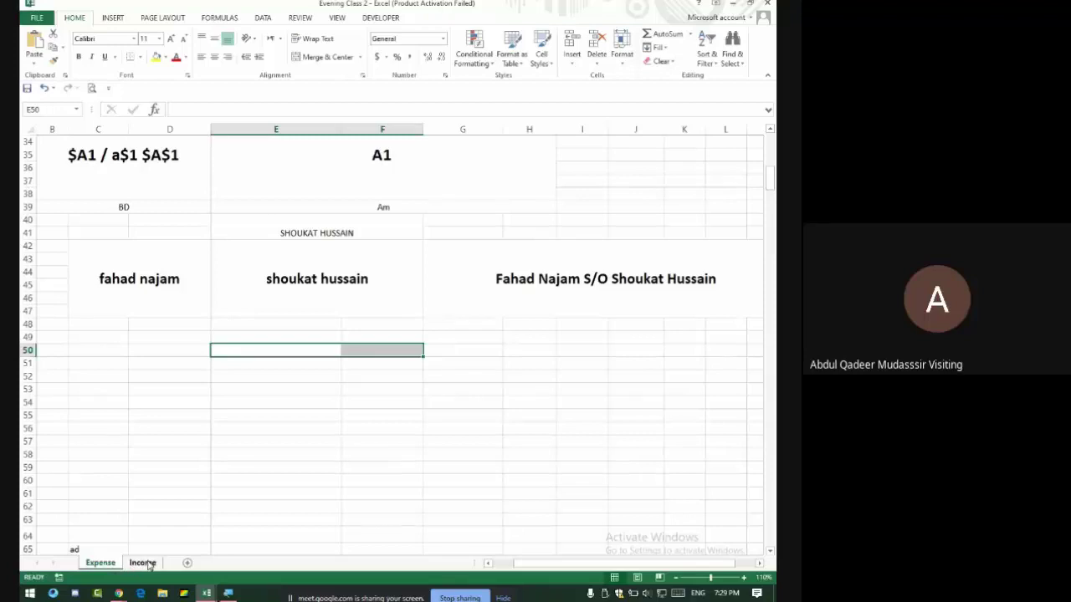
{"action": "left_click", "coordinate": [144, 564]}
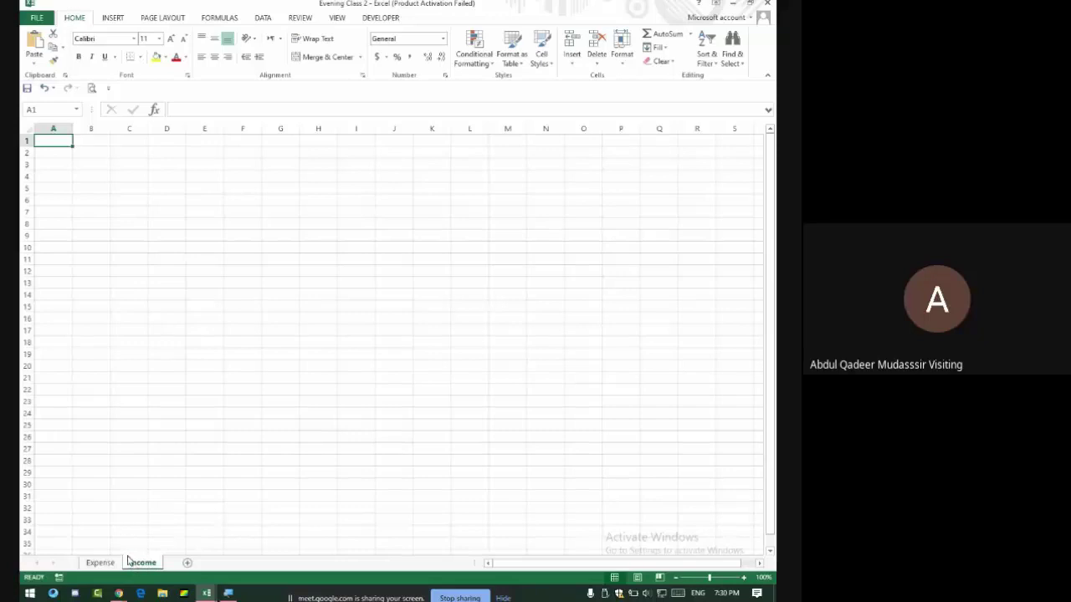
Copy the Income sheet with Move or Copy to create 'Income (2)'.
{"action": "right_click", "coordinate": [145, 561]}
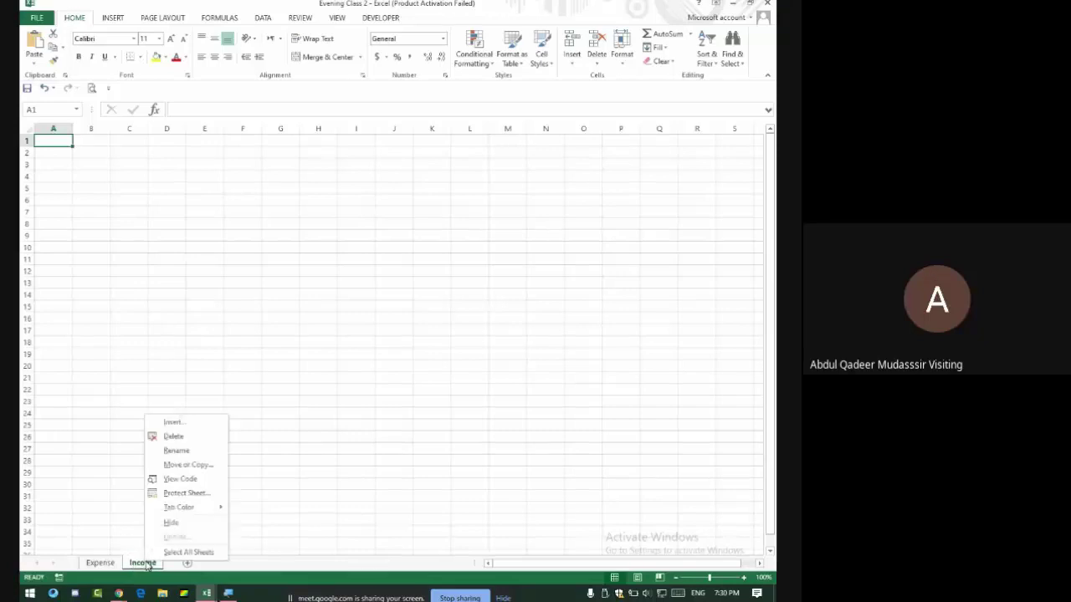
{"action": "left_click", "coordinate": [205, 467]}
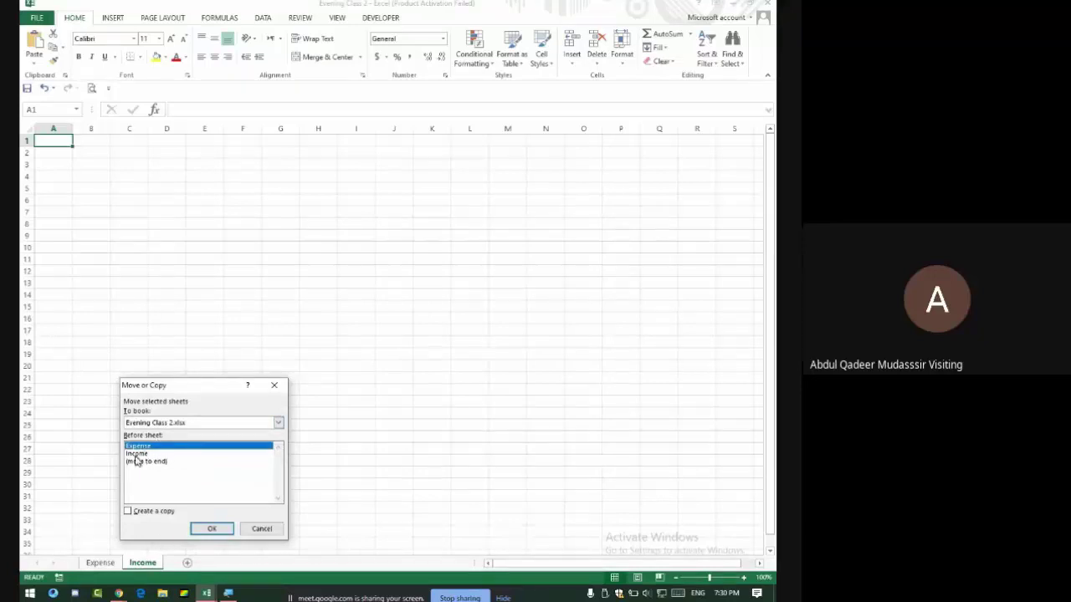
{"action": "left_click", "coordinate": [162, 514]}
{"action": "left_click", "coordinate": [213, 529]}
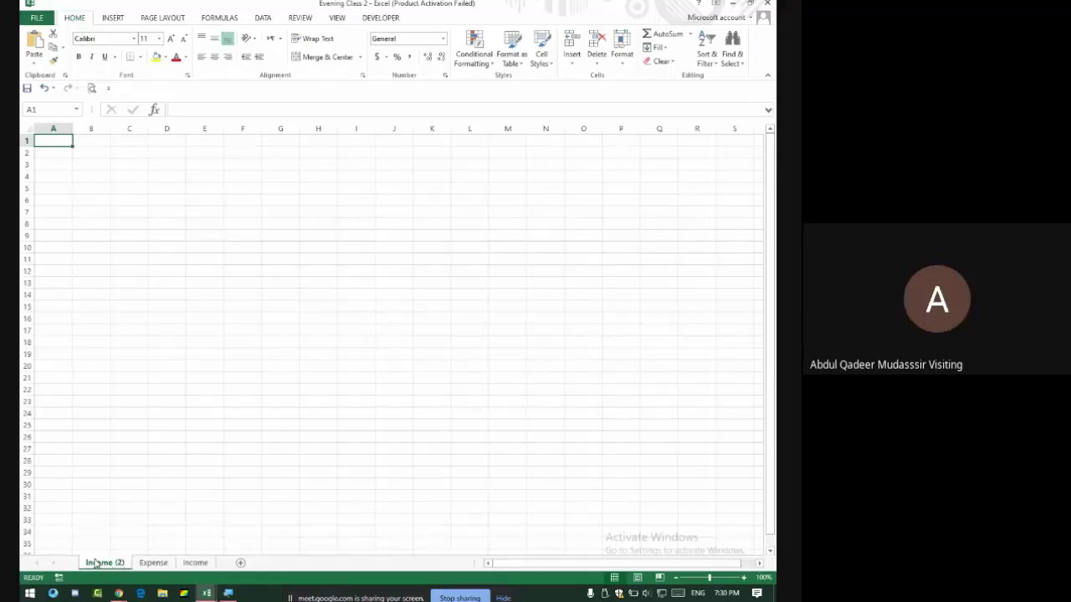
On the Expense sheet, select the Father Name and Complete Name cells from row 68.
{"action": "key", "text": "alt+Tab"}
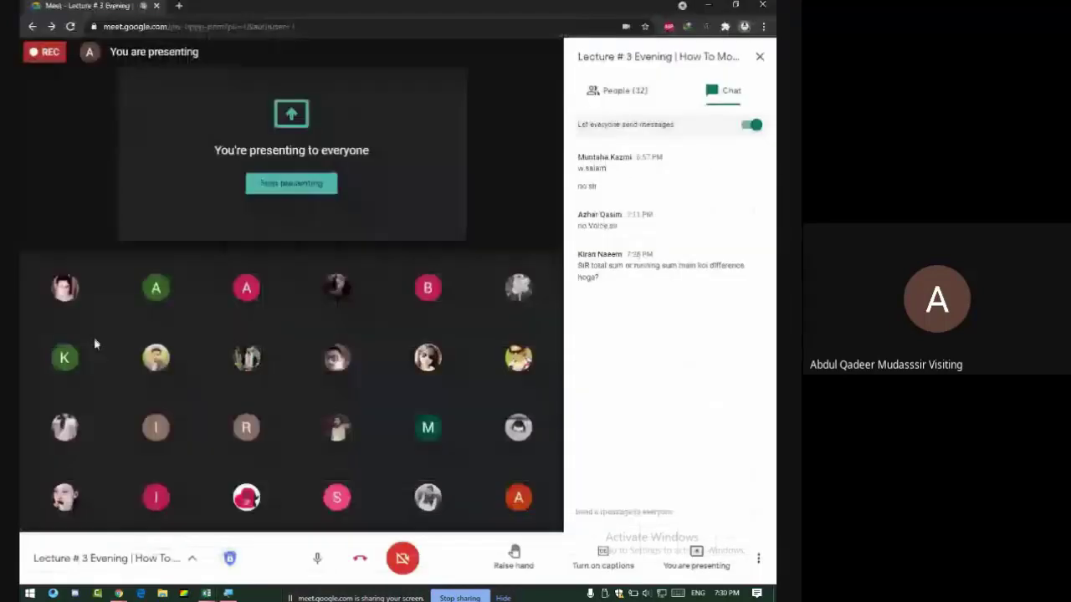
{"action": "key", "text": "alt+Tab"}
{"action": "left_click", "coordinate": [153, 564]}
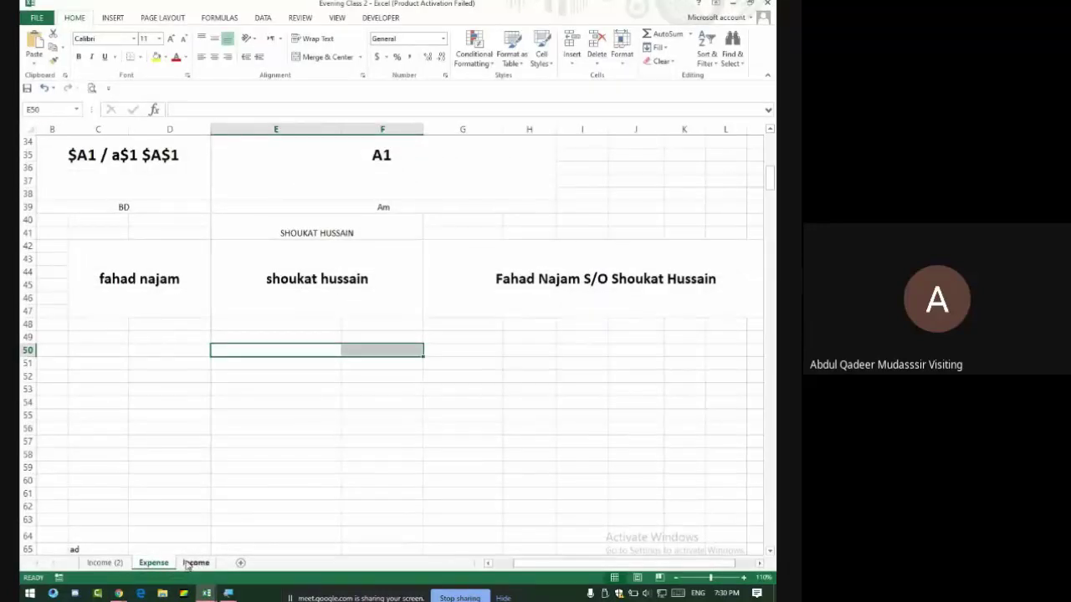
{"action": "scroll", "coordinate": [337, 341], "scroll_direction": "up", "scroll_amount": 6}
{"action": "scroll", "coordinate": [326, 331], "scroll_direction": "down", "scroll_amount": 3}
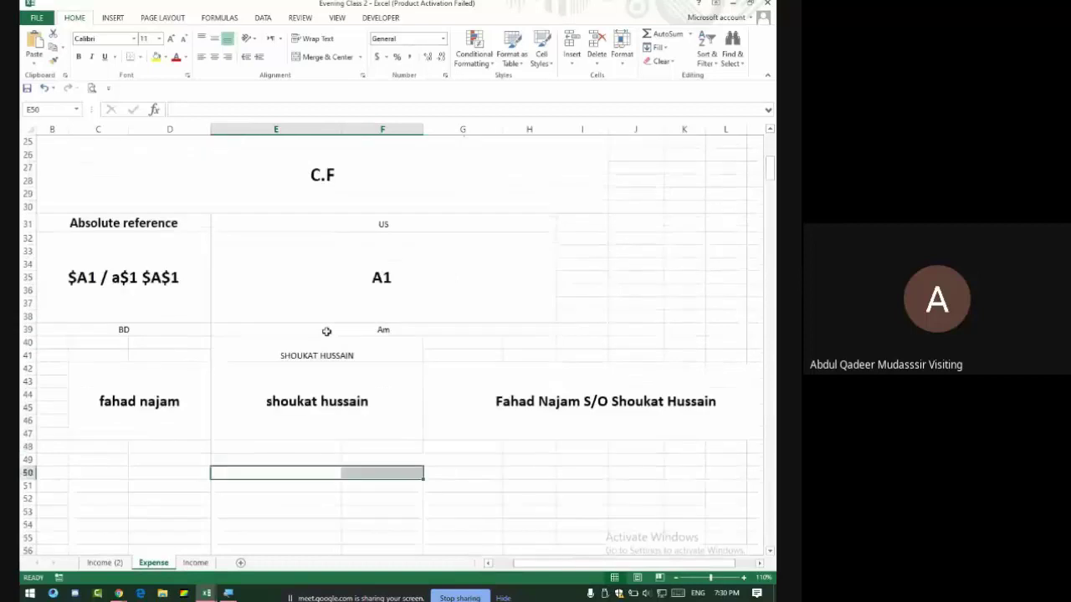
{"action": "scroll", "coordinate": [326, 331], "scroll_direction": "down", "scroll_amount": 12}
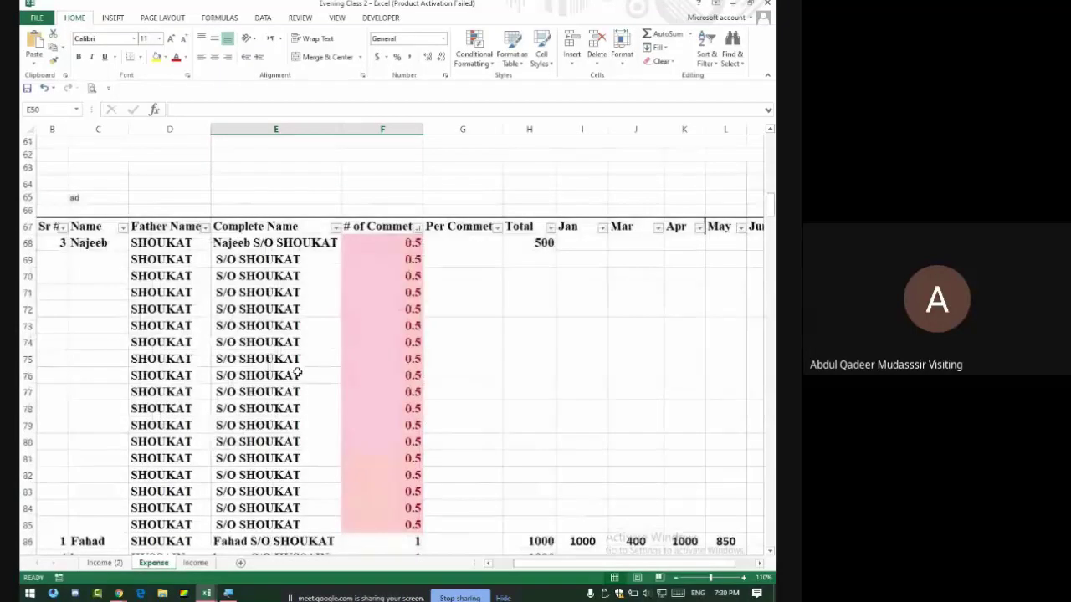
{"action": "left_click_drag", "start_coordinate": [179, 245], "coordinate": [227, 517]}
{"action": "scroll", "coordinate": [239, 496], "scroll_direction": "up", "scroll_amount": 7}
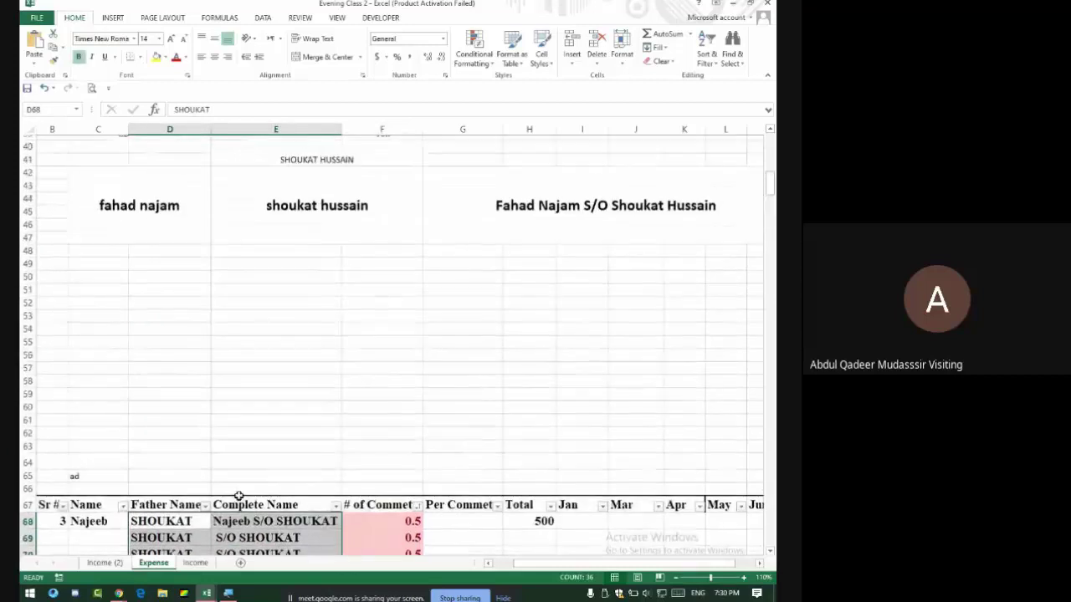
{"action": "scroll", "coordinate": [238, 497], "scroll_direction": "up", "scroll_amount": 13}
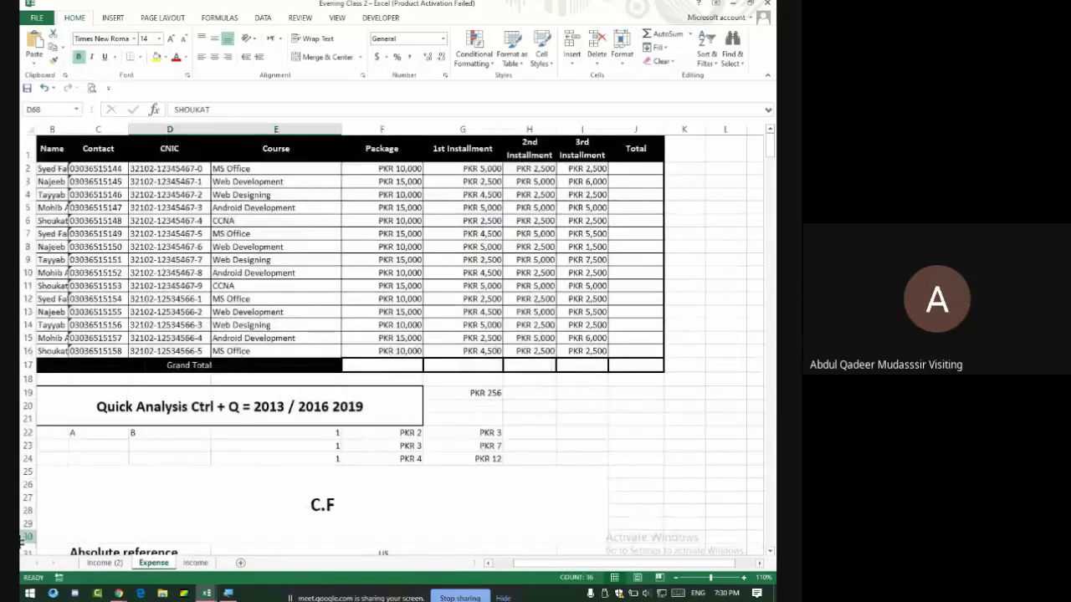
Search 'e' from the Start menu, then close it and return to the student-list workbook.
{"action": "left_click", "coordinate": [29, 593]}
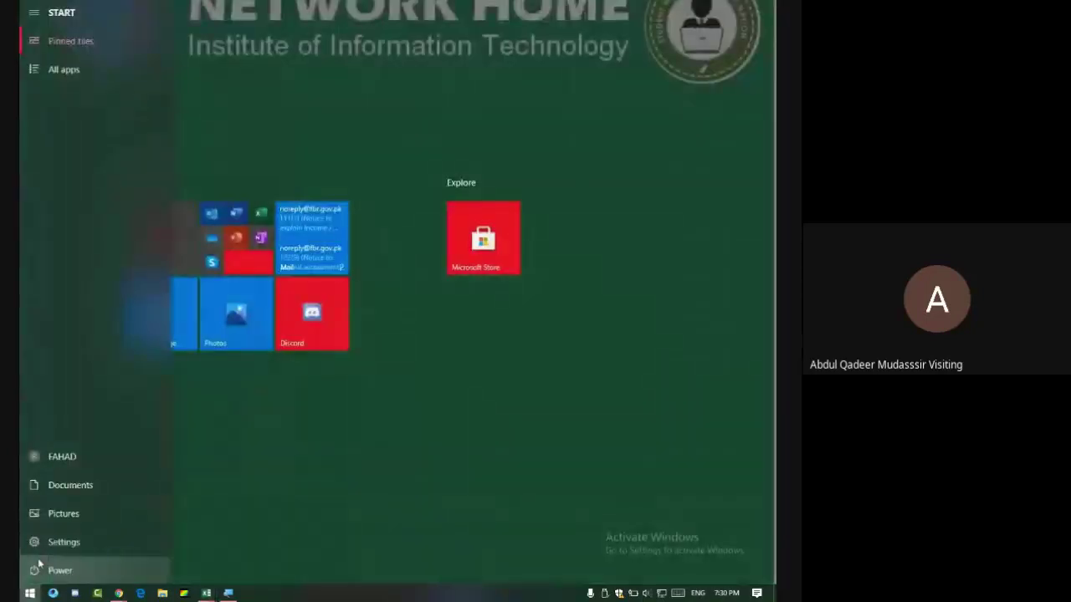
{"action": "type", "text": "e"}
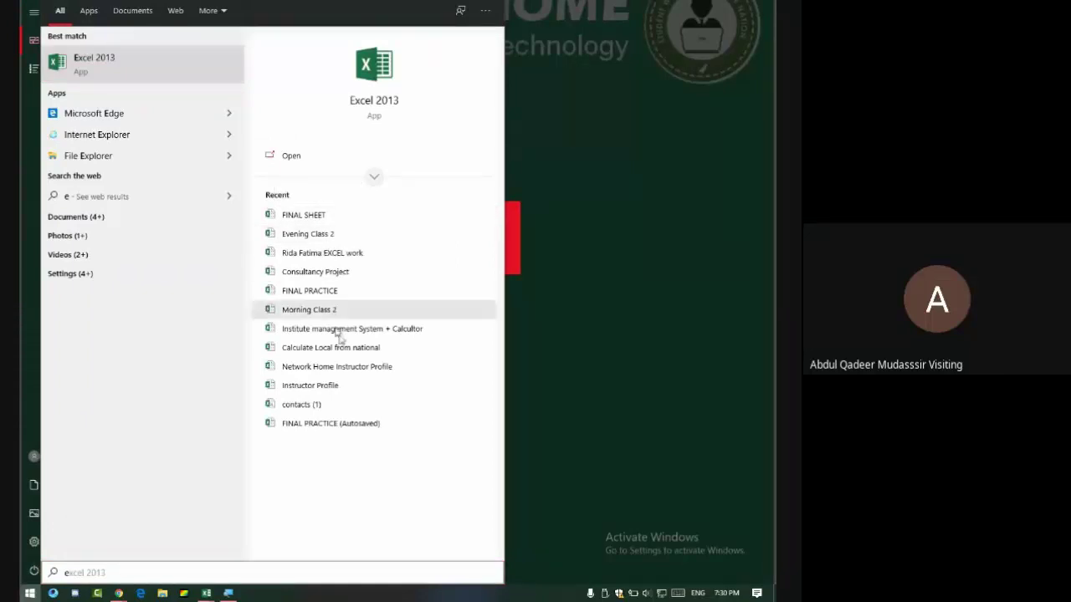
{"action": "left_click", "coordinate": [588, 332]}
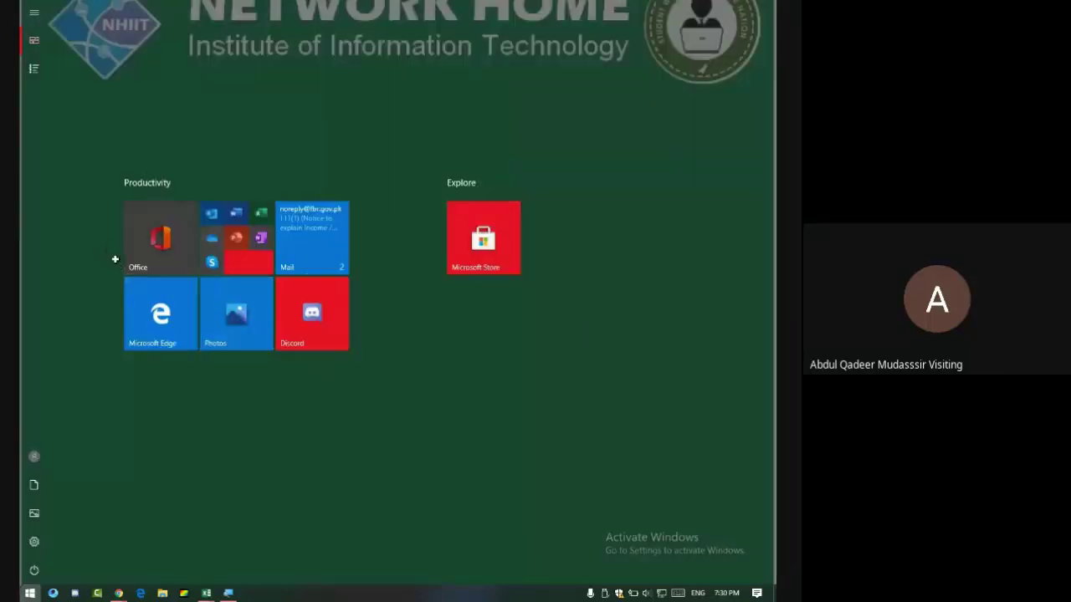
{"action": "key", "text": "Escape"}
{"action": "scroll", "coordinate": [163, 265], "scroll_direction": "up", "scroll_amount": 5}
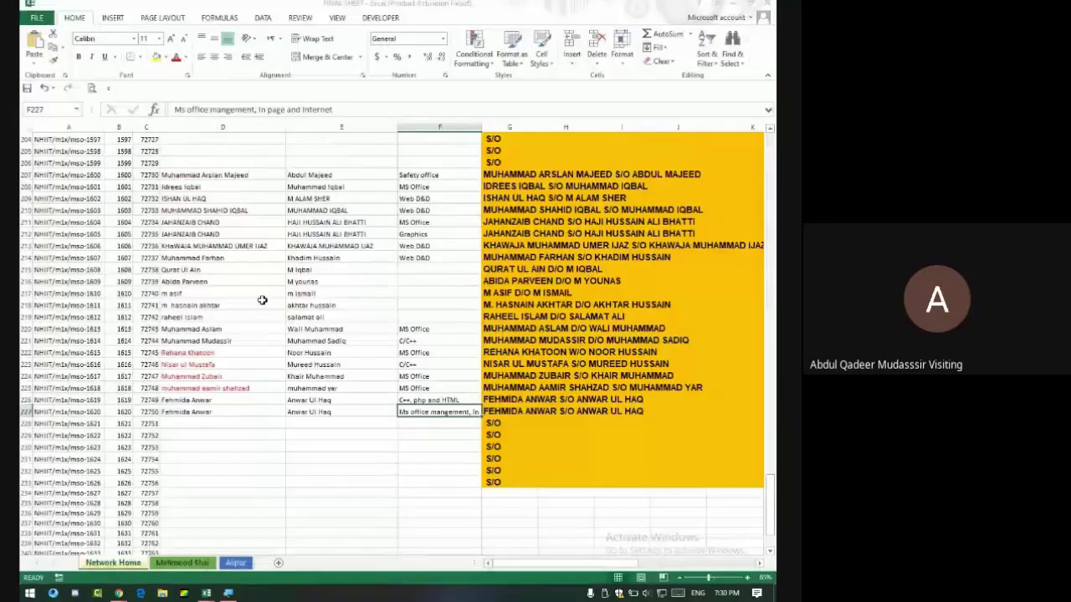
Review the names and father names in rows 171–176 of the student list.
{"action": "left_click", "coordinate": [75, 255]}
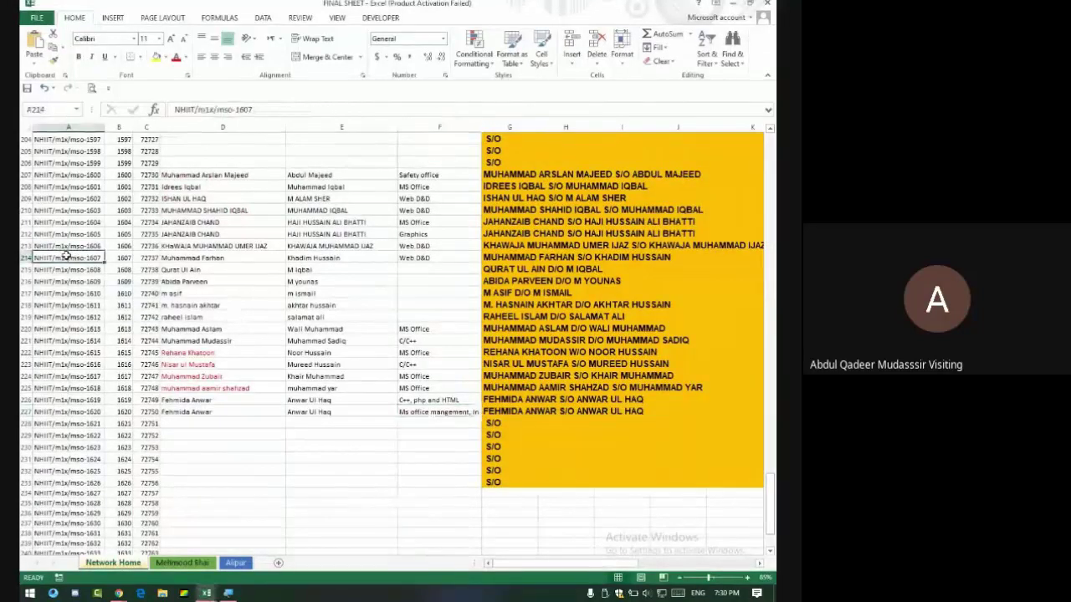
{"action": "key", "text": "Up"}
{"action": "key", "text": "Up"}
{"action": "key", "text": "Up"}
{"action": "key", "text": "Up"}
{"action": "key", "text": "Up"}
{"action": "key", "text": "Up"}
{"action": "key", "text": "Up"}
{"action": "key", "text": "Up"}
{"action": "key", "text": "Up"}
{"action": "key", "text": "Up"}
{"action": "key", "text": "Up"}
{"action": "key", "text": "Up"}
{"action": "key", "text": "Up"}
{"action": "key", "text": "Up"}
{"action": "key", "text": "Up"}
{"action": "key", "text": "Up"}
{"action": "key", "text": "Up"}
{"action": "key", "text": "Up"}
{"action": "key", "text": "Up"}
{"action": "key", "text": "Up"}
{"action": "key", "text": "Up"}
{"action": "key", "text": "Up"}
{"action": "key", "text": "Up"}
{"action": "key", "text": "Up"}
{"action": "key", "text": "Up"}
{"action": "key", "text": "Up"}
{"action": "key", "text": "Up"}
{"action": "key", "text": "Up"}
{"action": "key", "text": "Up"}
{"action": "key", "text": "Up"}
{"action": "key", "text": "Up"}
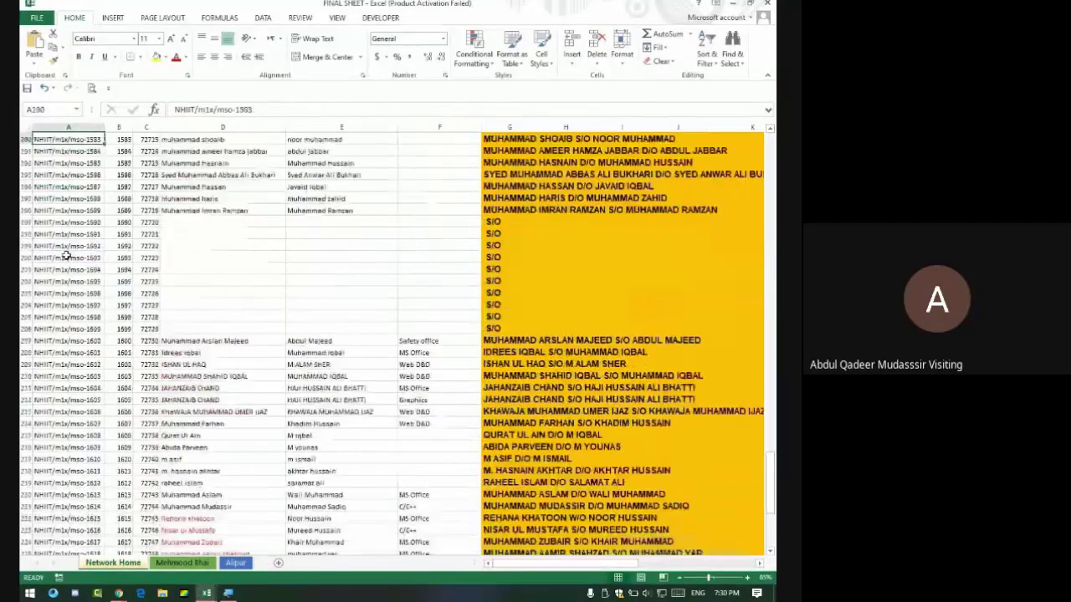
{"action": "key", "text": "Right"}
{"action": "key", "text": "Right"}
{"action": "key", "text": "Down"}
{"action": "key", "text": "Down"}
{"action": "key", "text": "Down"}
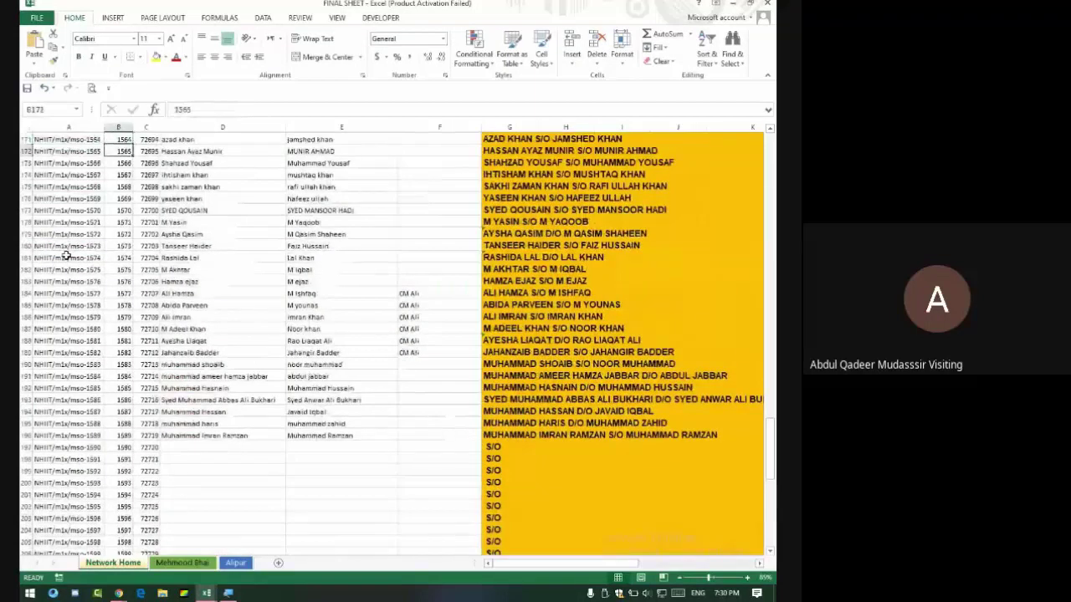
{"action": "key", "text": "Right"}
{"action": "key", "text": "Right"}
{"action": "key", "text": "Right"}
{"action": "key", "text": "Right"}
{"action": "key", "text": "Right"}
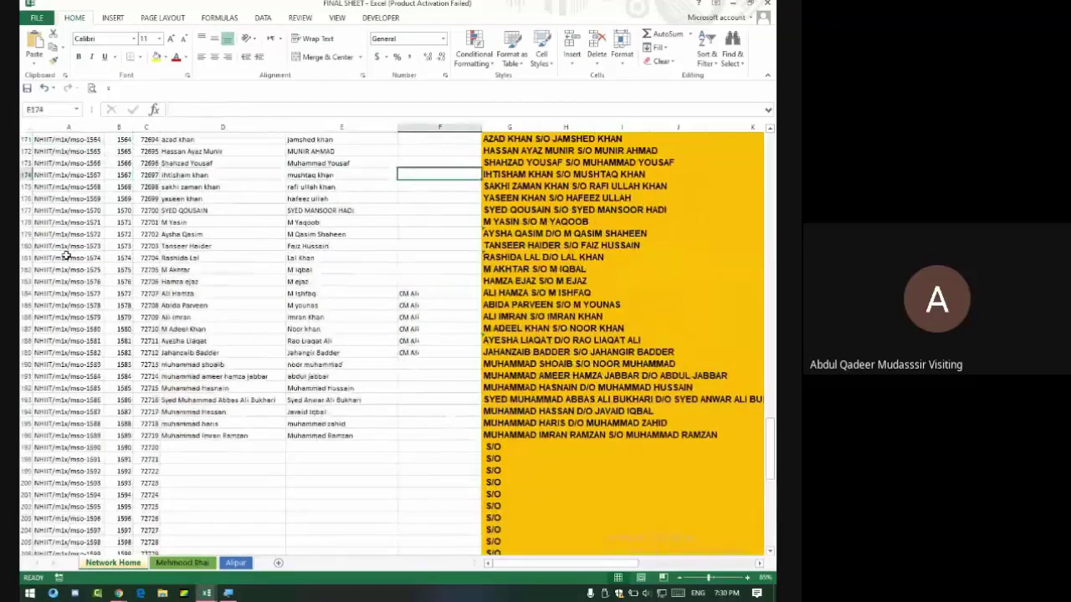
{"action": "key", "text": "Left"}
{"action": "key", "text": "Left"}
{"action": "key", "text": "Left"}
{"action": "key", "text": "Left"}
{"action": "key", "text": "Right"}
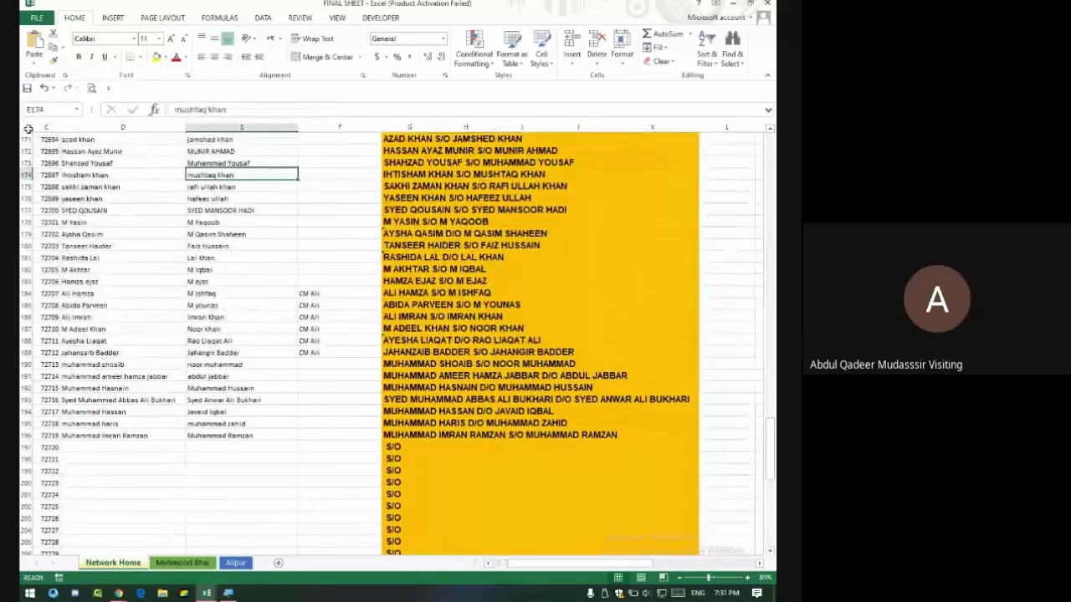
{"action": "left_click_drag", "start_coordinate": [87, 151], "coordinate": [192, 190]}
{"action": "left_click", "coordinate": [99, 153]}
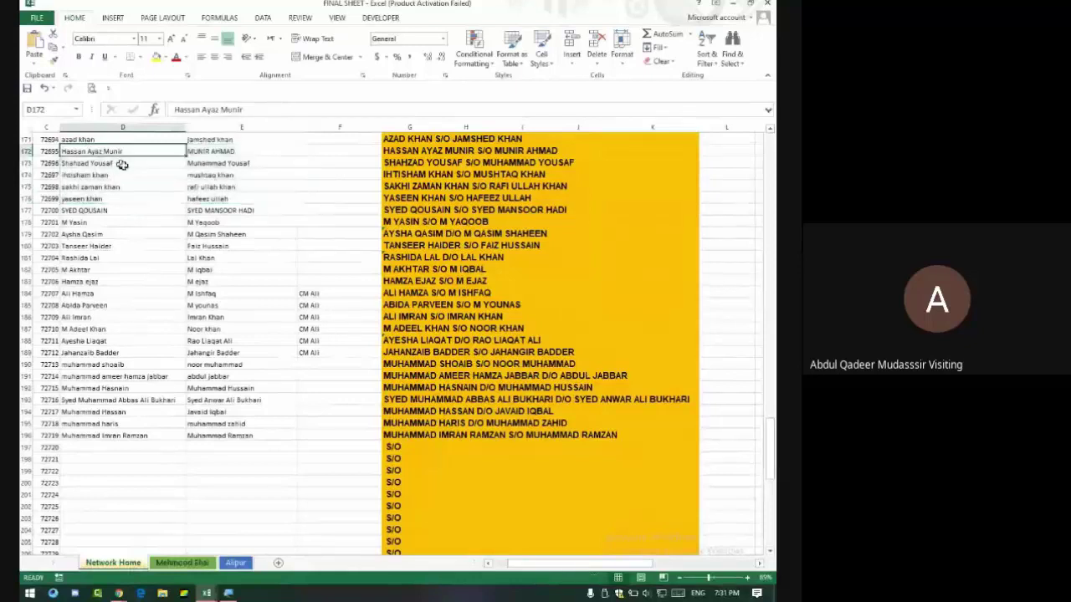
{"action": "left_click", "coordinate": [212, 153]}
{"action": "left_click_drag", "start_coordinate": [213, 163], "coordinate": [150, 163]}
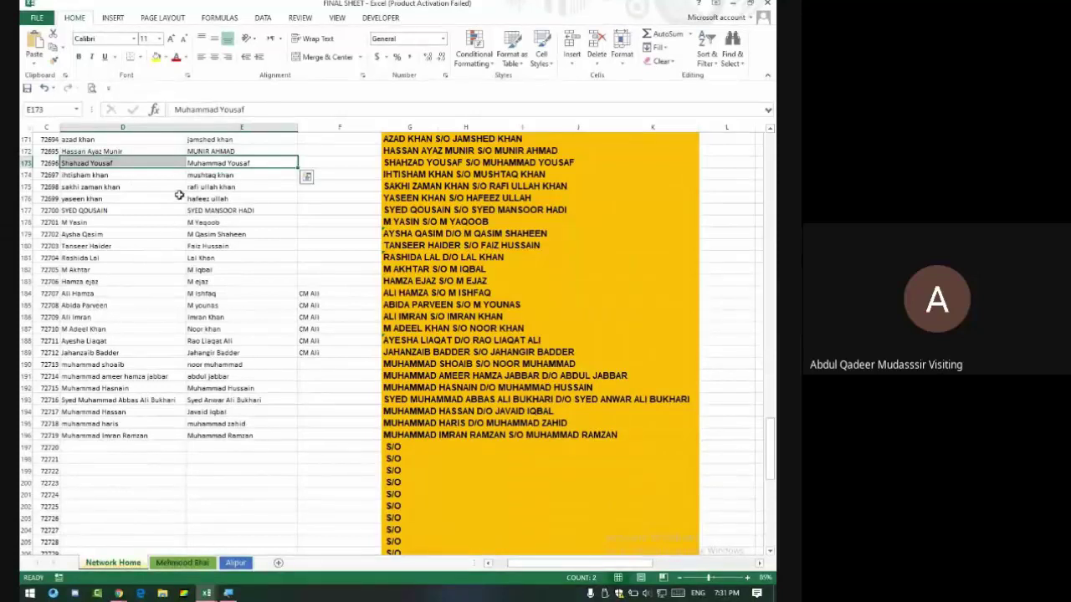
Inspect the UPPER(CONCATENATE) formula in G173 and its two source cells in row 173.
{"action": "left_click", "coordinate": [399, 163]}
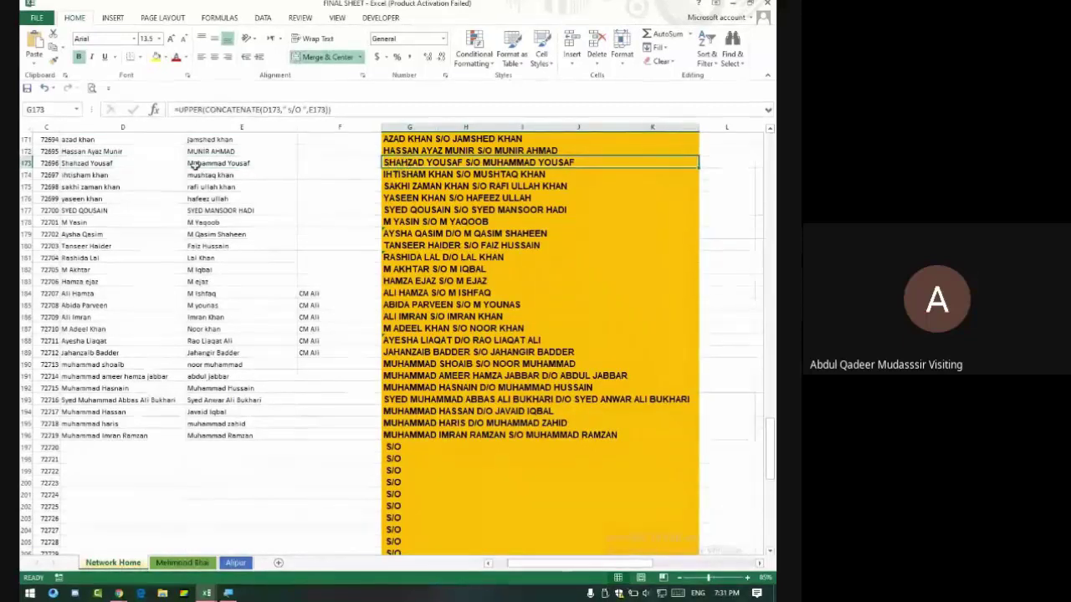
{"action": "left_click_drag", "start_coordinate": [243, 163], "coordinate": [108, 164]}
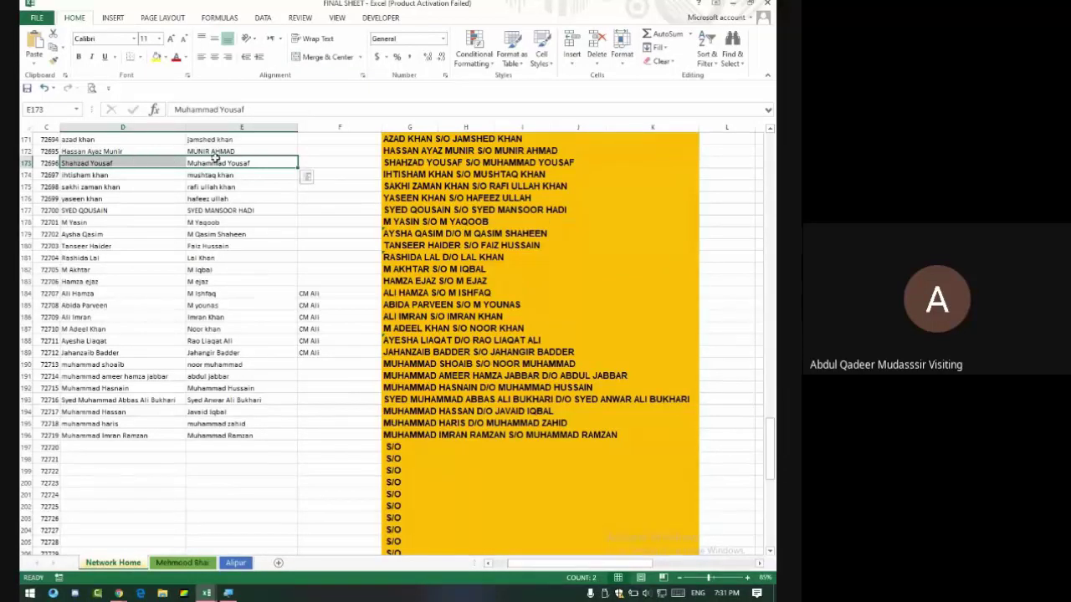
{"action": "left_click", "coordinate": [451, 166]}
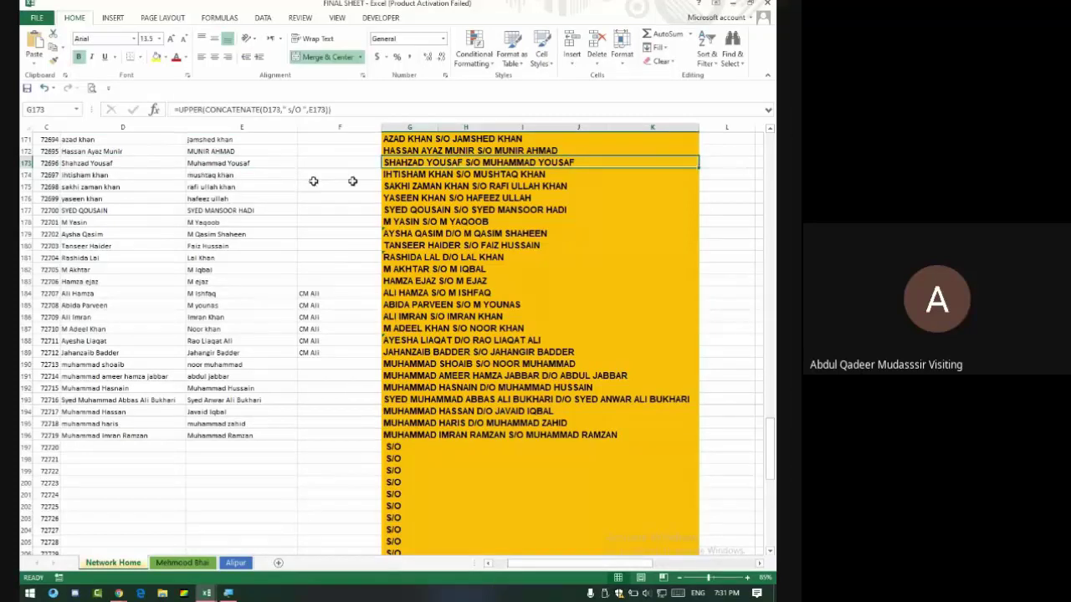
{"action": "left_click", "coordinate": [331, 109]}
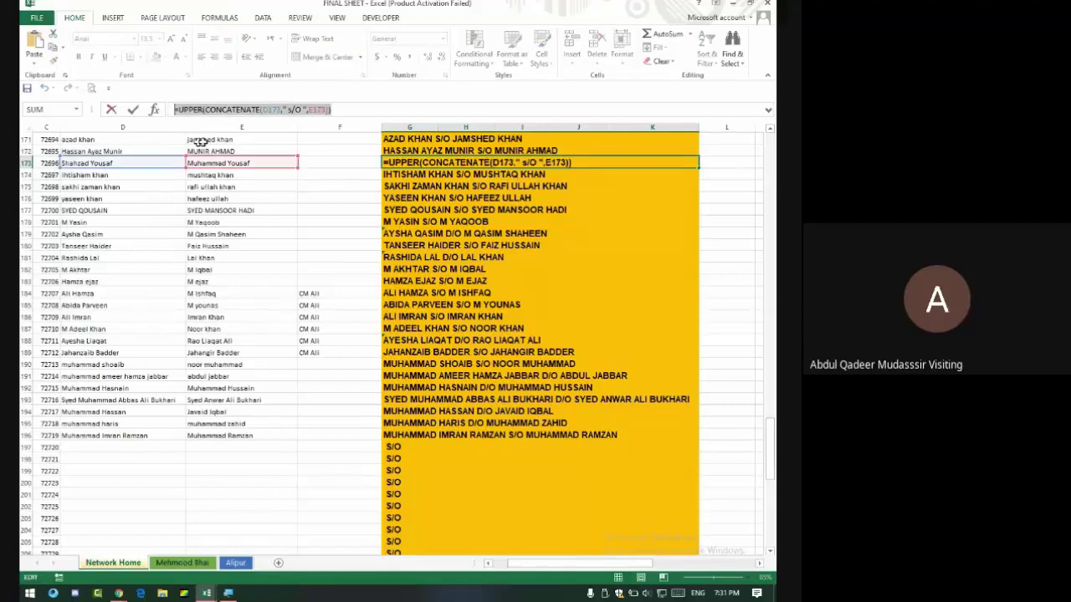
{"action": "key", "text": "Return"}
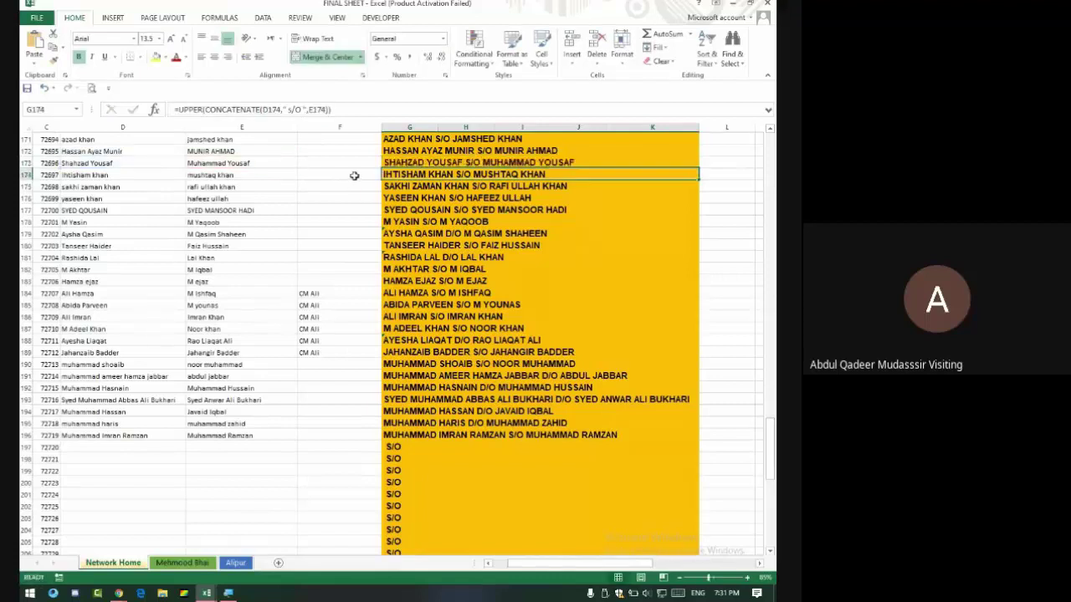
Switch to the Evening Class 2 Expense sheet and select the first-name example cell C42.
{"action": "key", "text": "alt+Tab"}
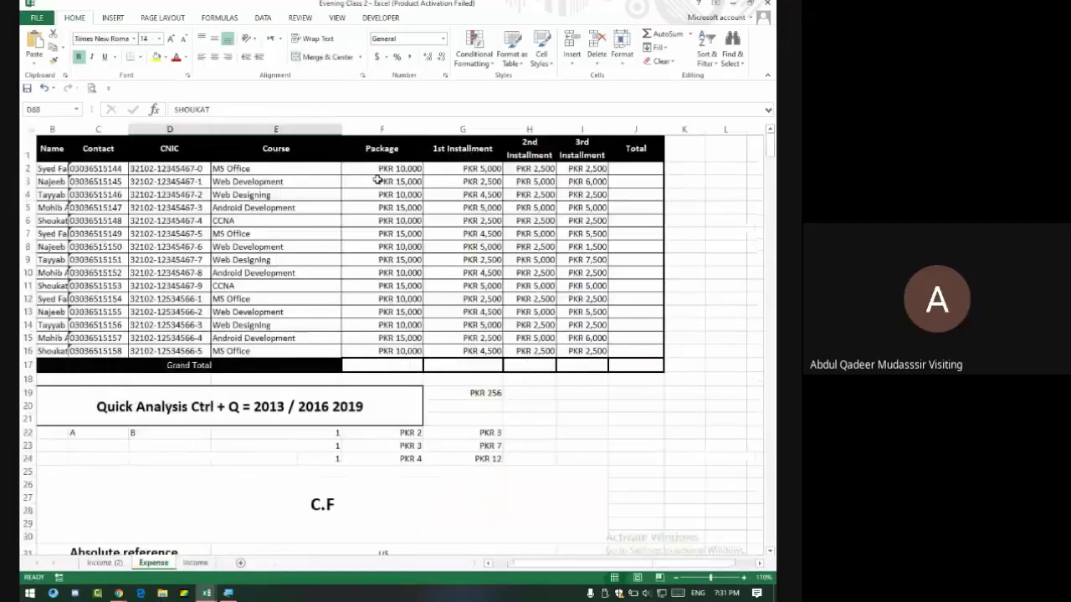
{"action": "scroll", "coordinate": [368, 217], "scroll_direction": "down", "scroll_amount": 7}
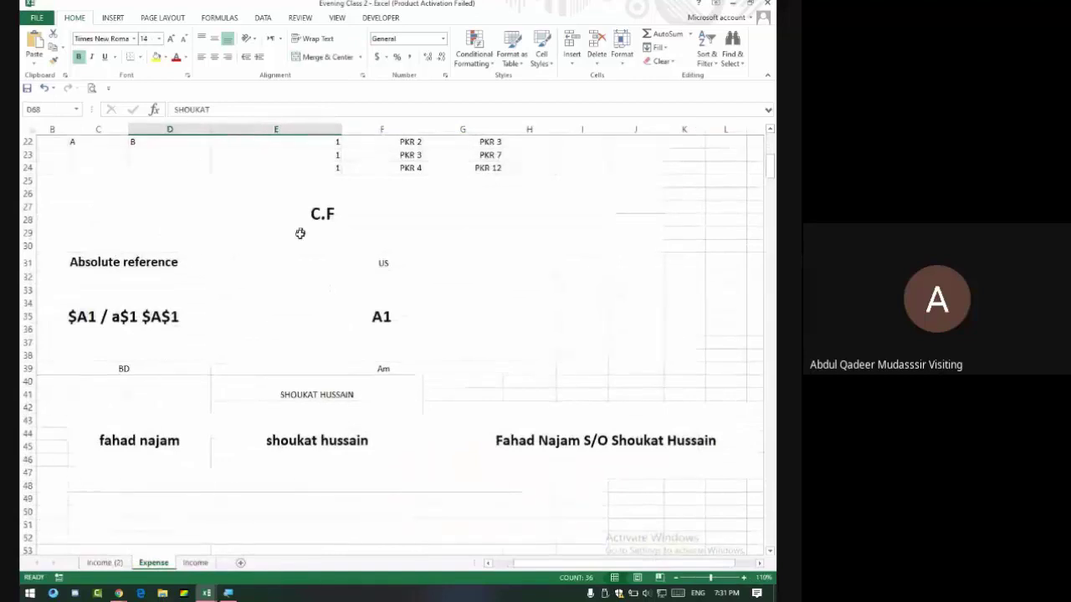
{"action": "scroll", "coordinate": [265, 276], "scroll_direction": "down", "scroll_amount": 2}
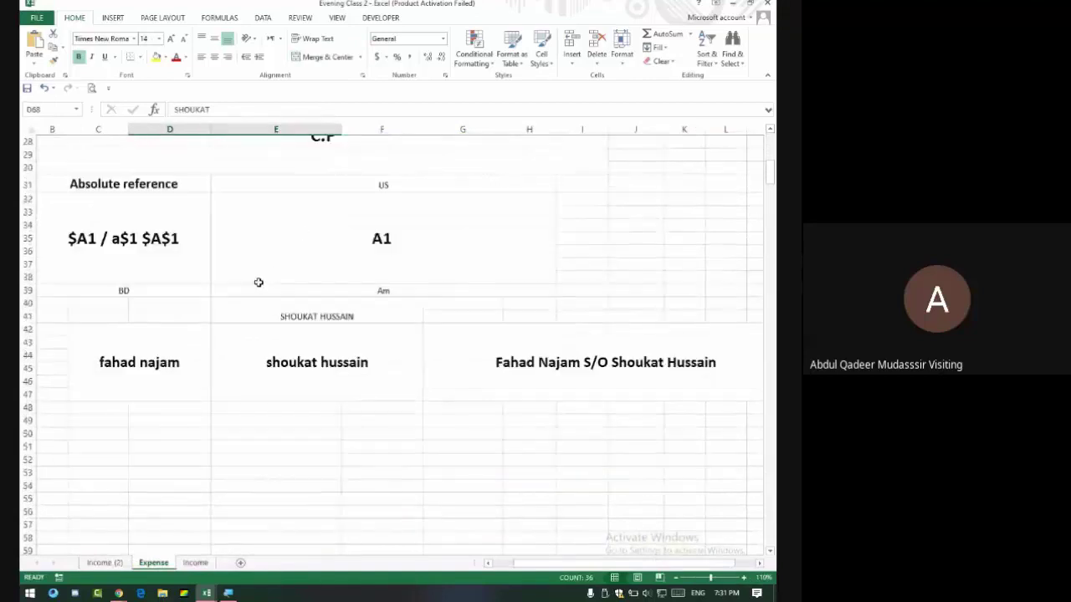
{"action": "left_click", "coordinate": [172, 360]}
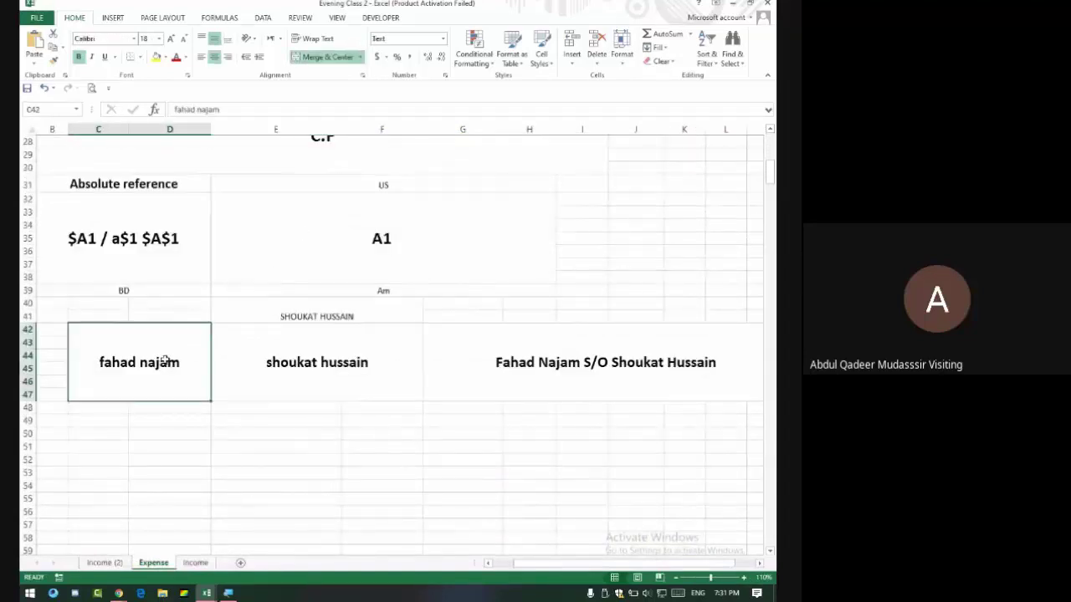
Clear merged cell G42 and enter =CONCATENATE(C42,E42) to join the two example names.
{"action": "left_click", "coordinate": [301, 360]}
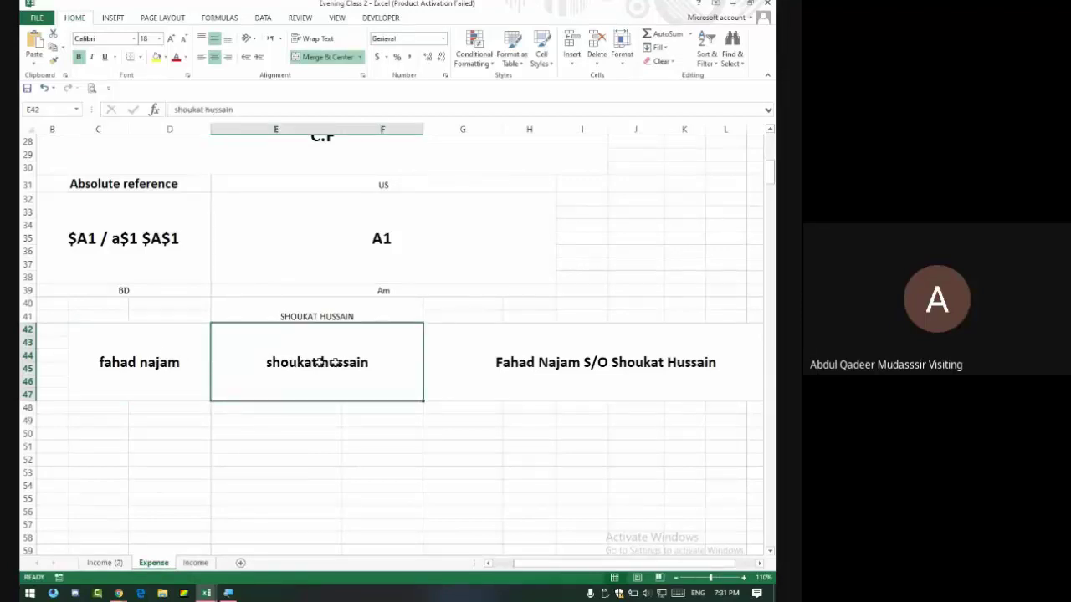
{"action": "left_click", "coordinate": [454, 348]}
{"action": "key", "text": "BackSpace"}
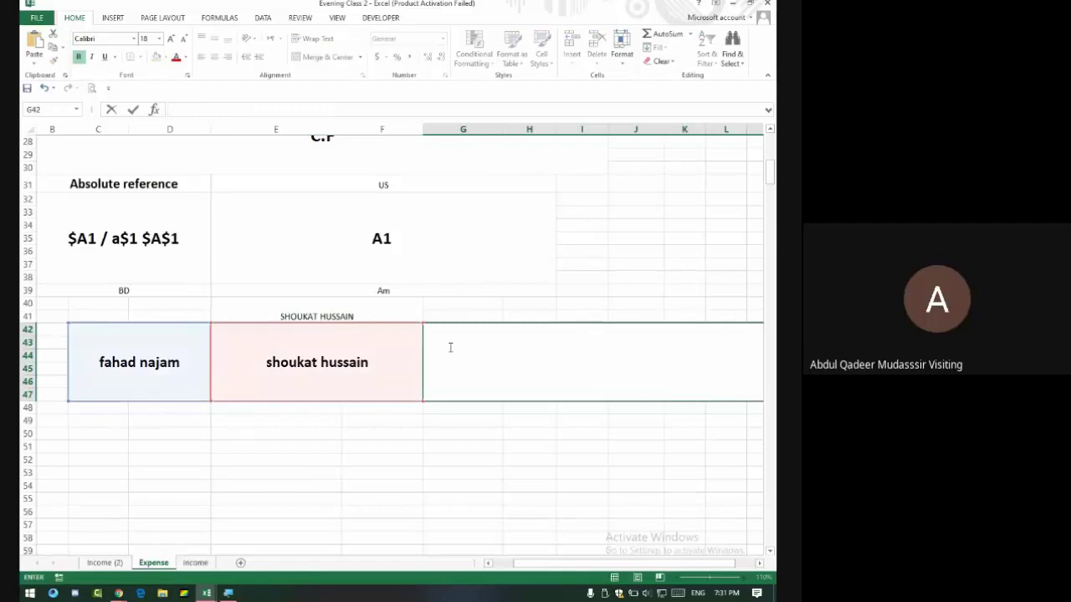
{"action": "key", "text": "Return"}
{"action": "left_click", "coordinate": [449, 348]}
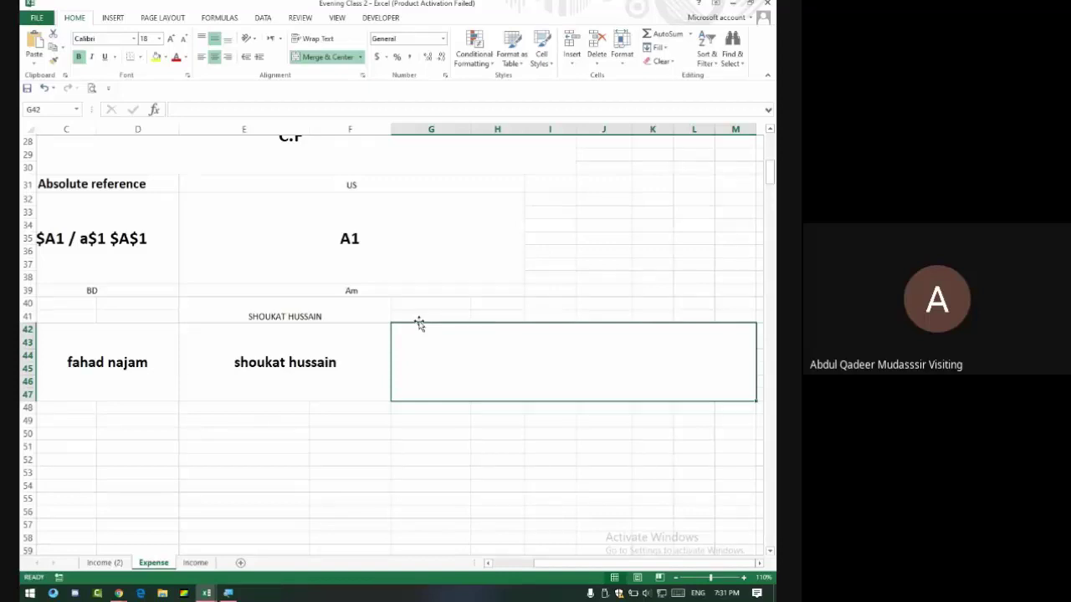
{"action": "type", "text": "=c"}
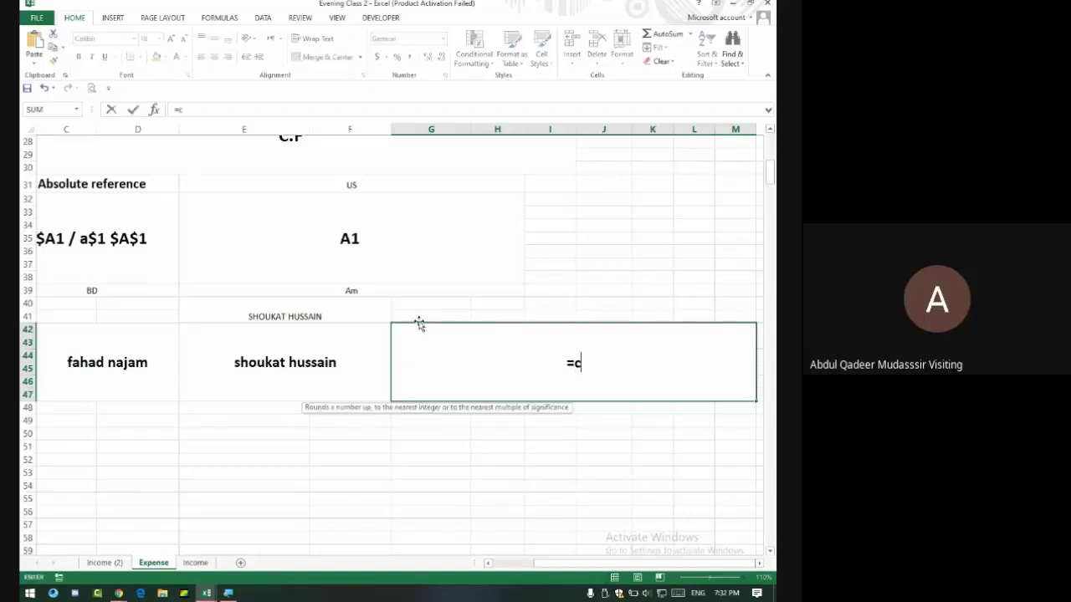
{"action": "type", "text": "oncatenate"}
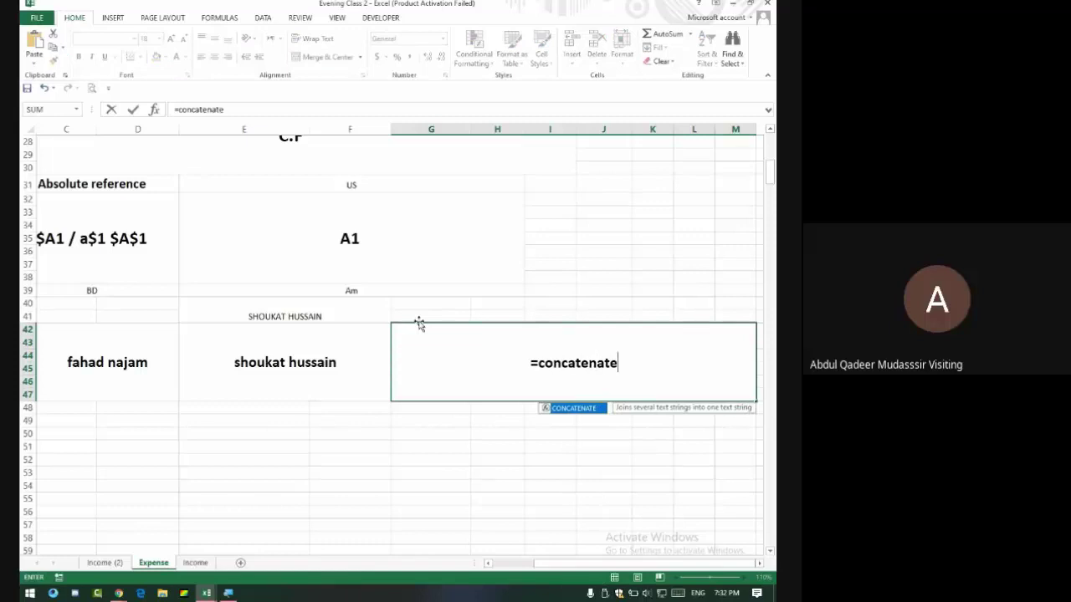
{"action": "type", "text": "("}
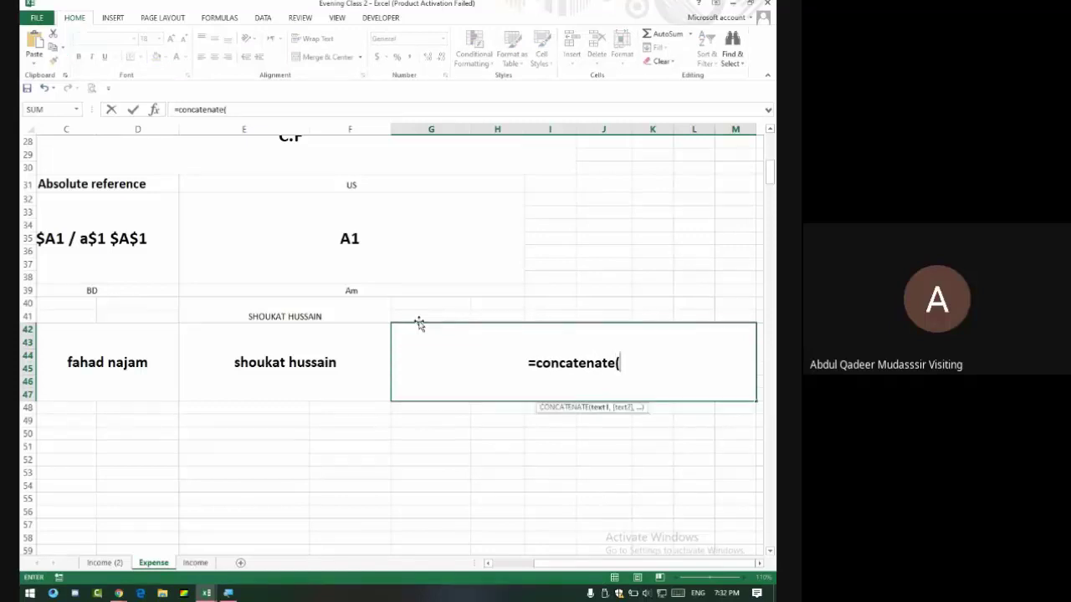
{"action": "left_click", "coordinate": [145, 361]}
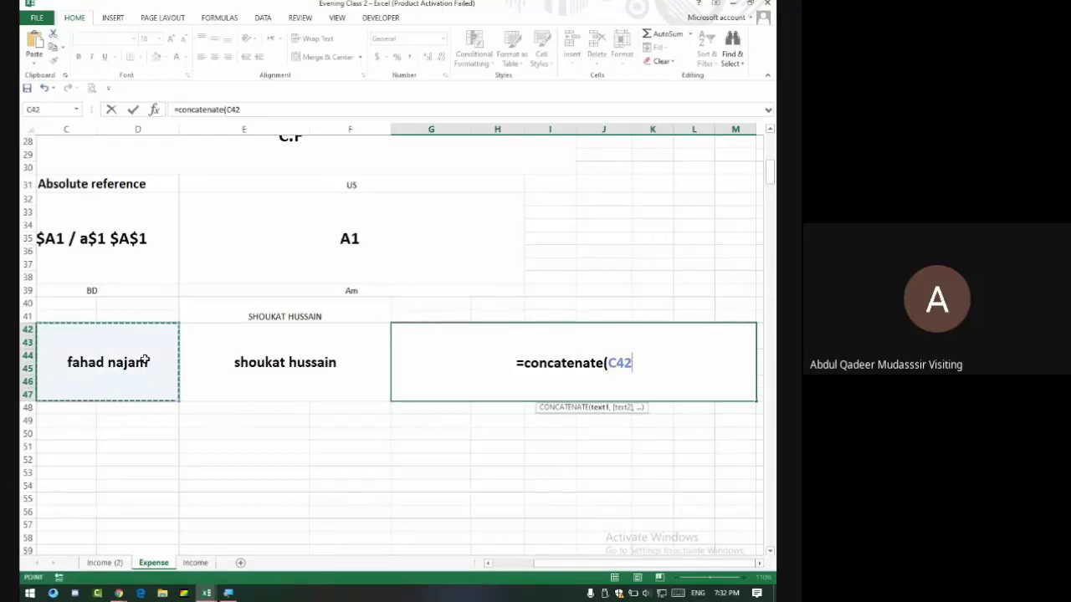
{"action": "type", "text": ","}
{"action": "left_click", "coordinate": [282, 378]}
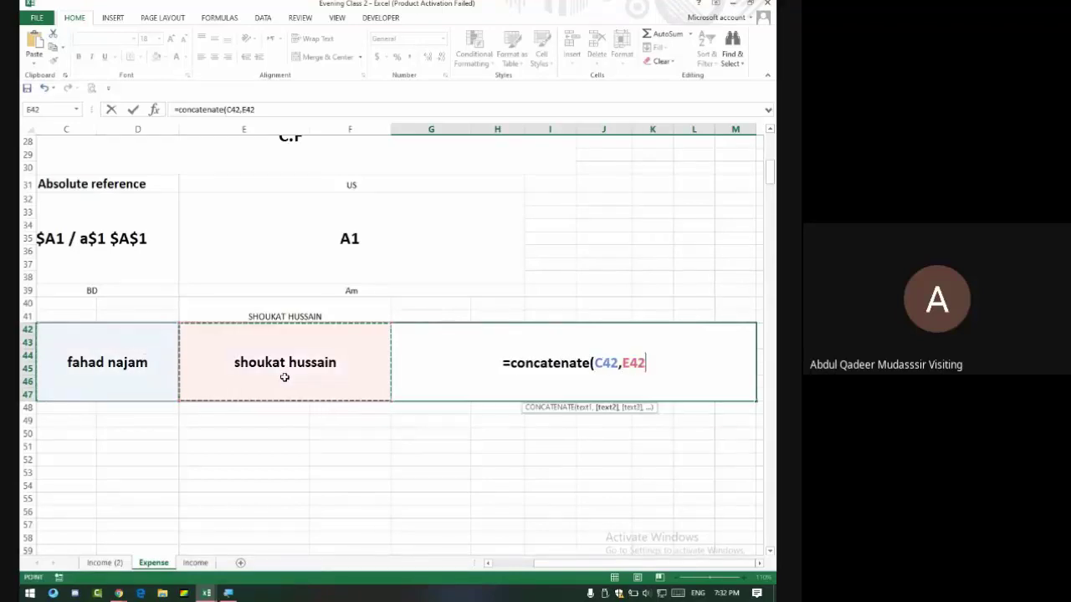
{"action": "key", "text": "Return"}
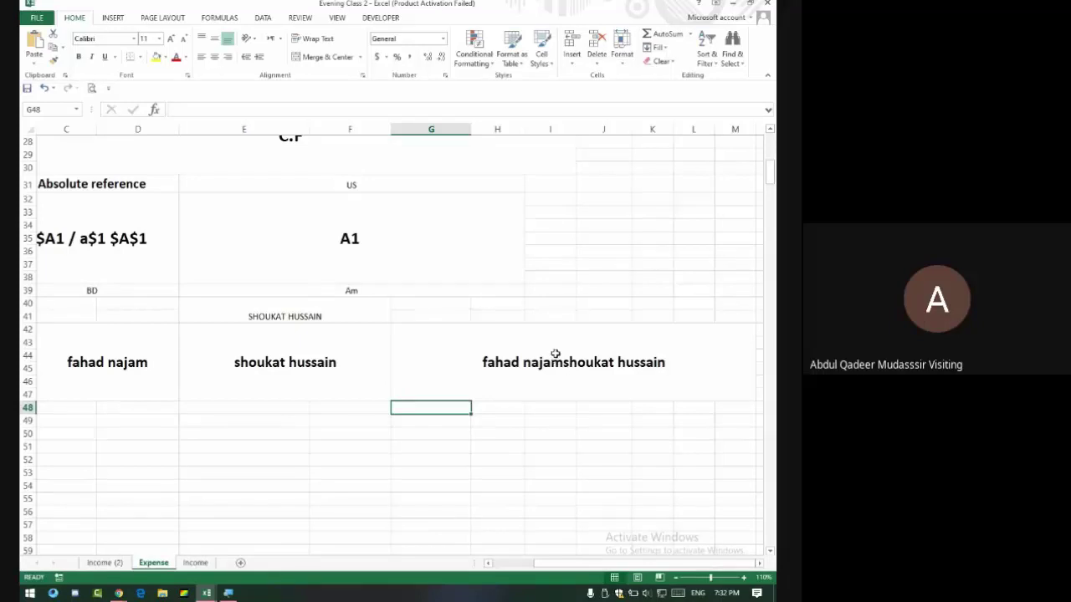
Edit G42's formula to insert " S/O " before E42, leaving out the comma before E42.
{"action": "double_click", "coordinate": [574, 351]}
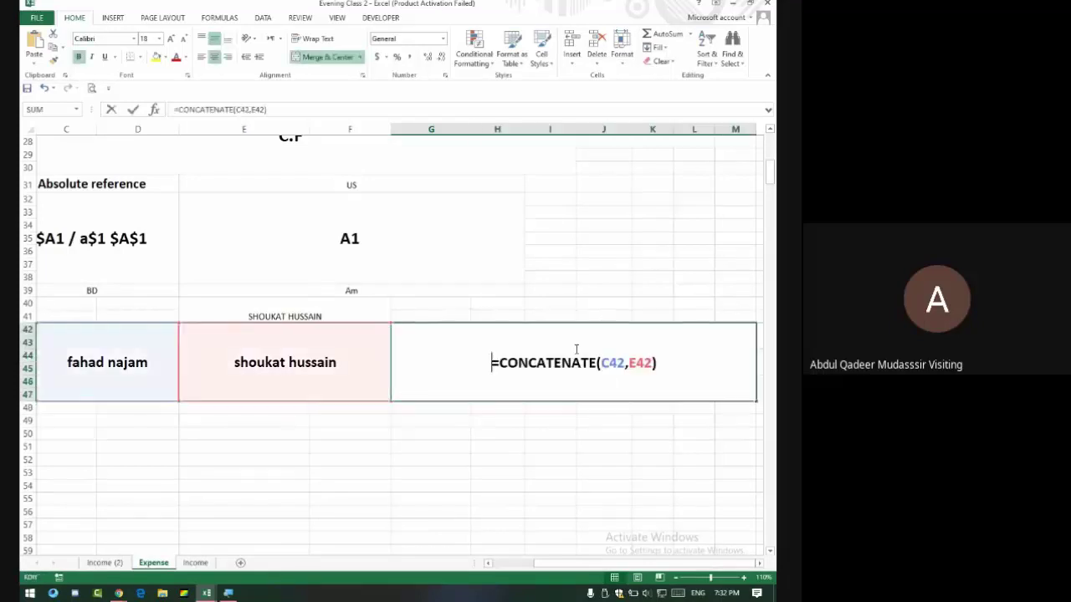
{"action": "left_click", "coordinate": [627, 366]}
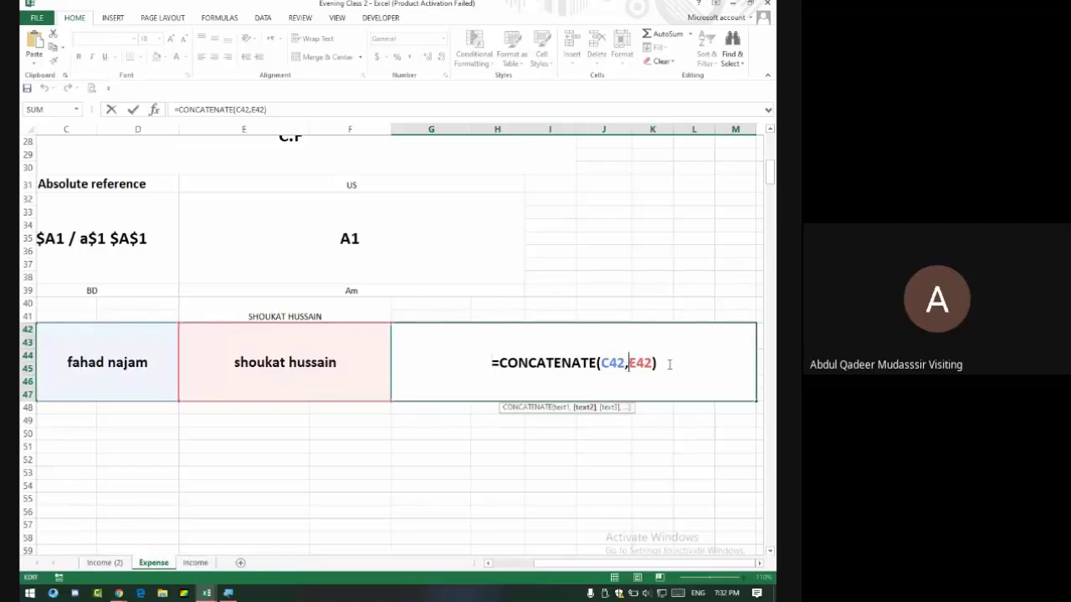
{"action": "key", "text": "Return"}
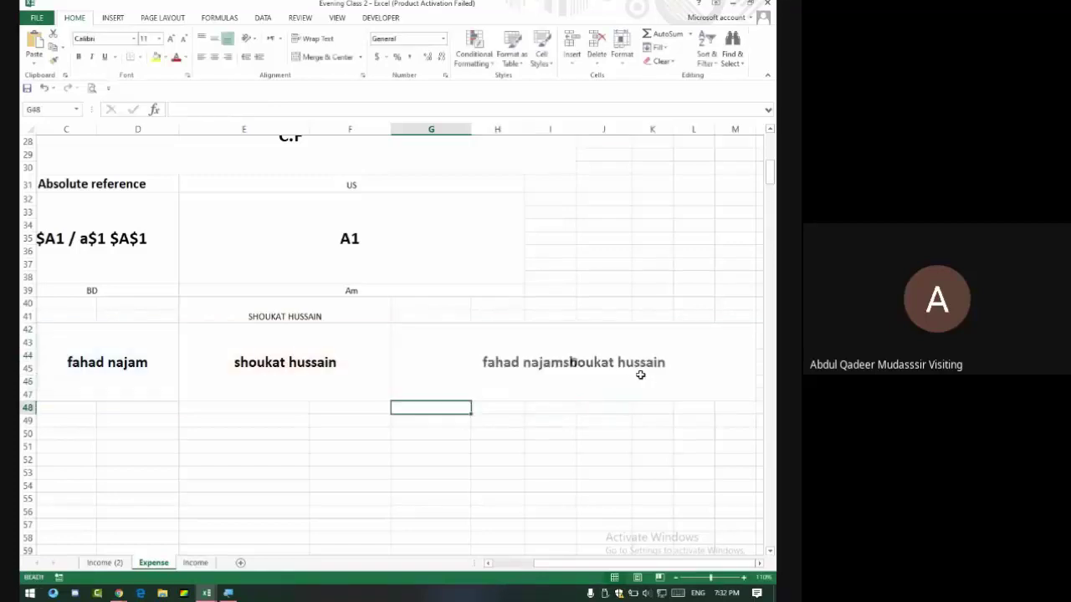
{"action": "left_click", "coordinate": [570, 362]}
{"action": "double_click", "coordinate": [570, 361]}
{"action": "left_click", "coordinate": [631, 364]}
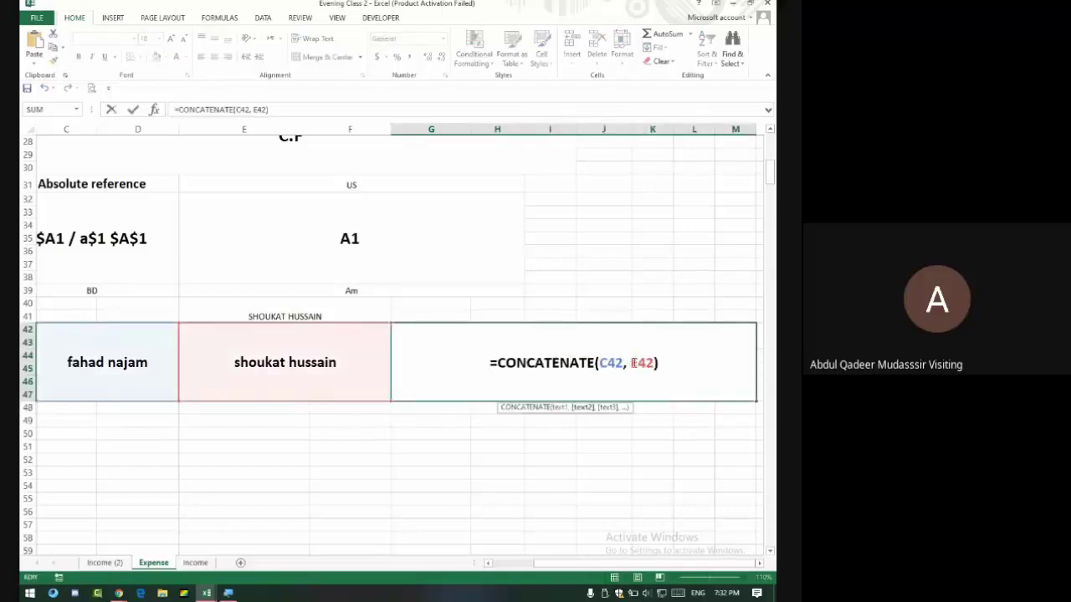
{"action": "key", "text": "BackSpace"}
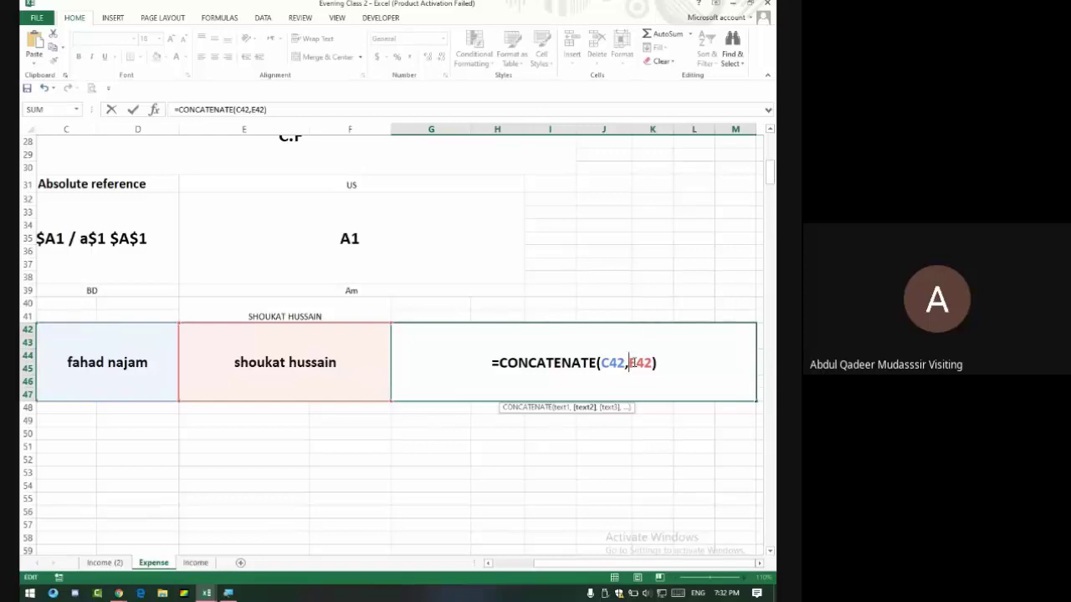
{"action": "type", "text": "\""}
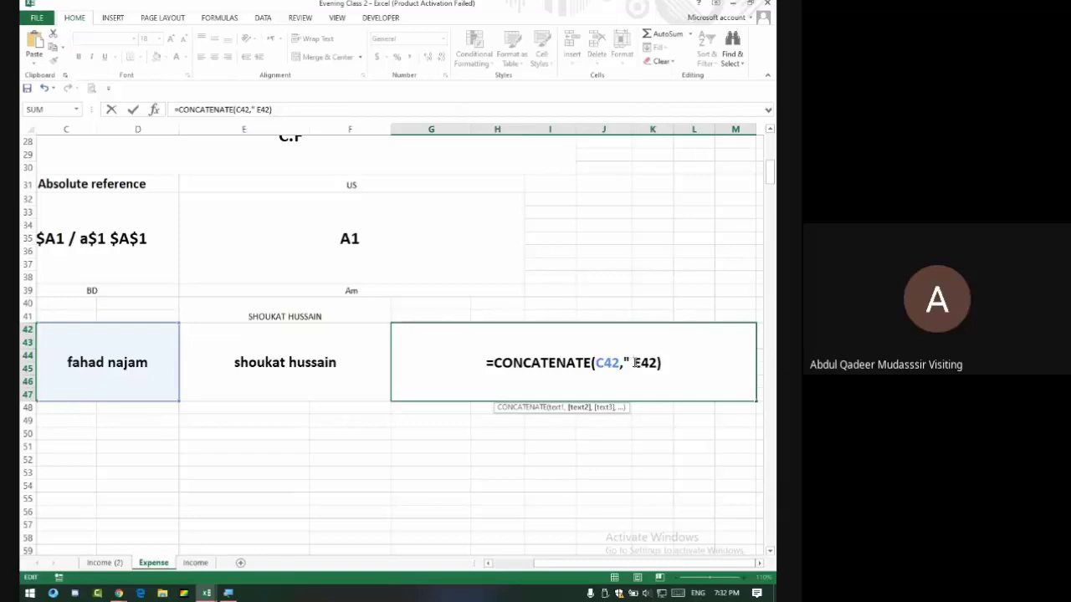
{"action": "type", "text": " $"}
{"action": "type", "text": "/"}
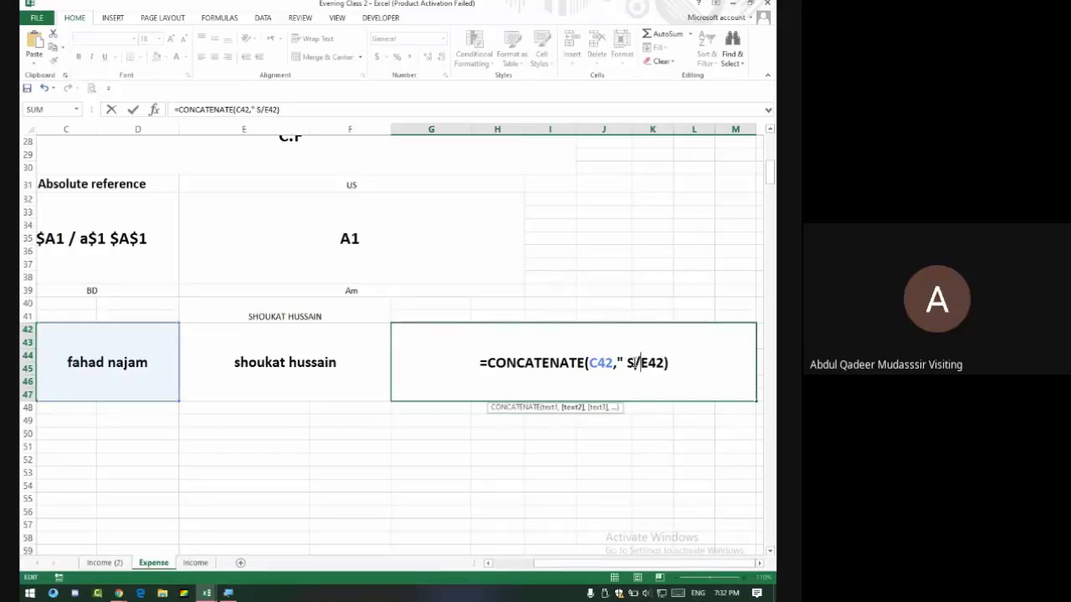
{"action": "type", "text": "O \""}
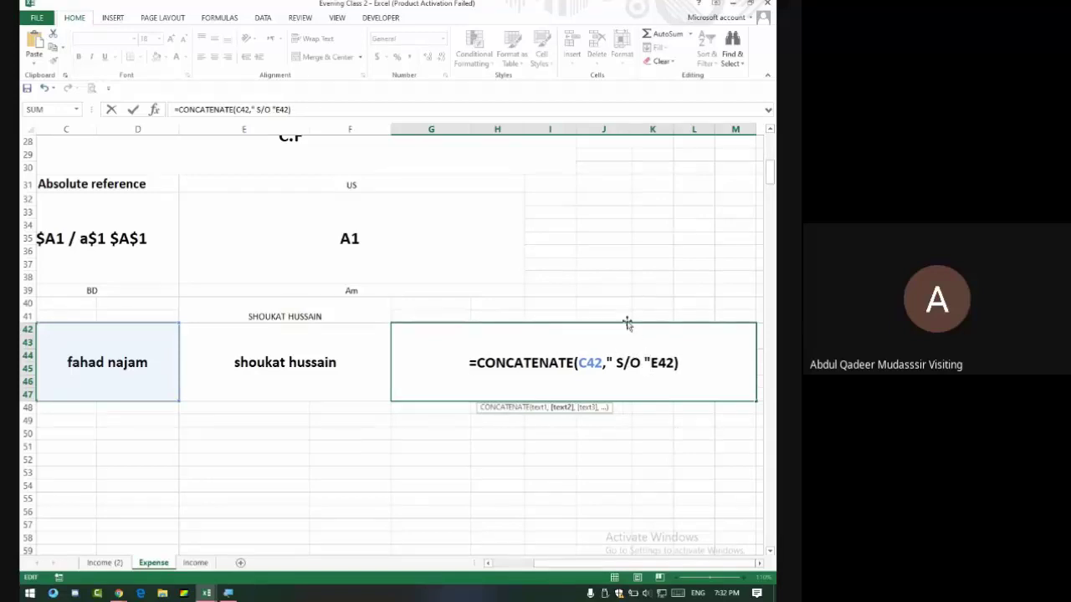
{"action": "type", "text": ","}
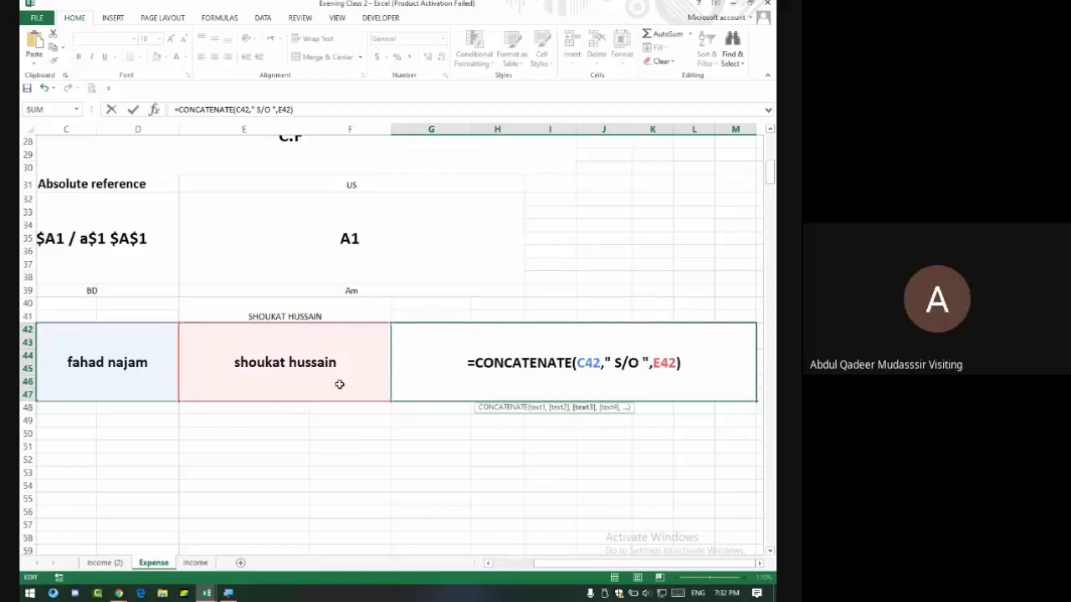
{"action": "key", "text": "BackSpace"}
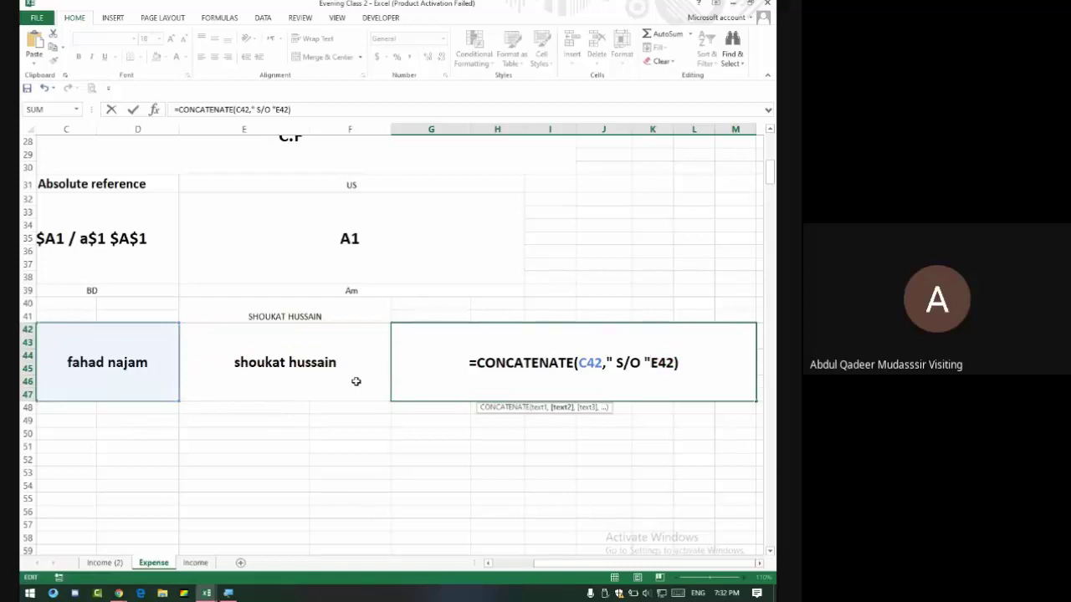
{"action": "key", "text": "Return"}
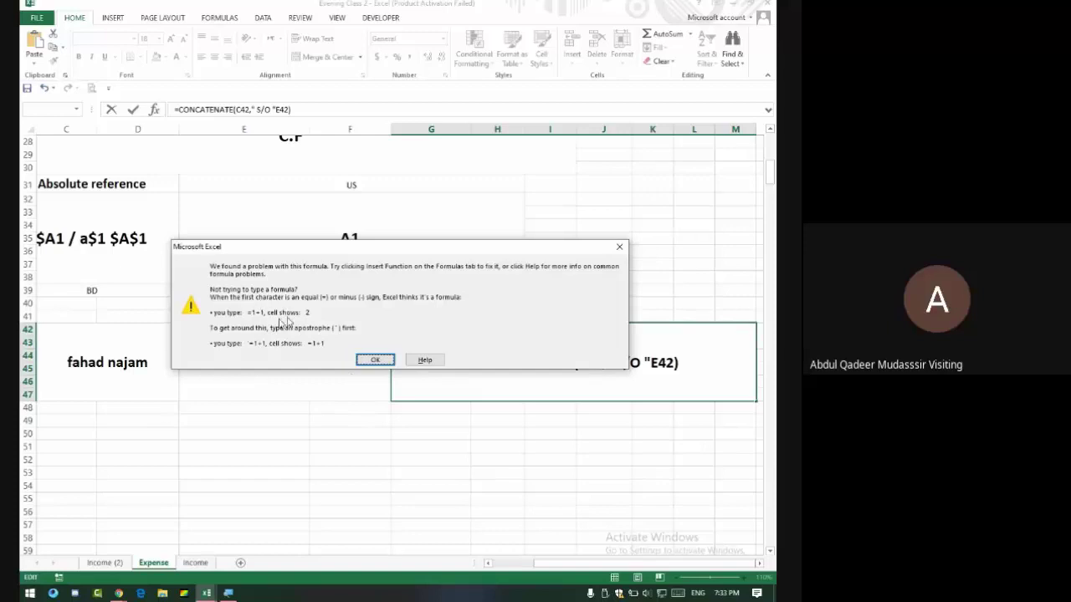
Dismiss the warning and restore the comma, giving =CONCATENATE(C42," S/O ",E42).
{"action": "left_click", "coordinate": [376, 360]}
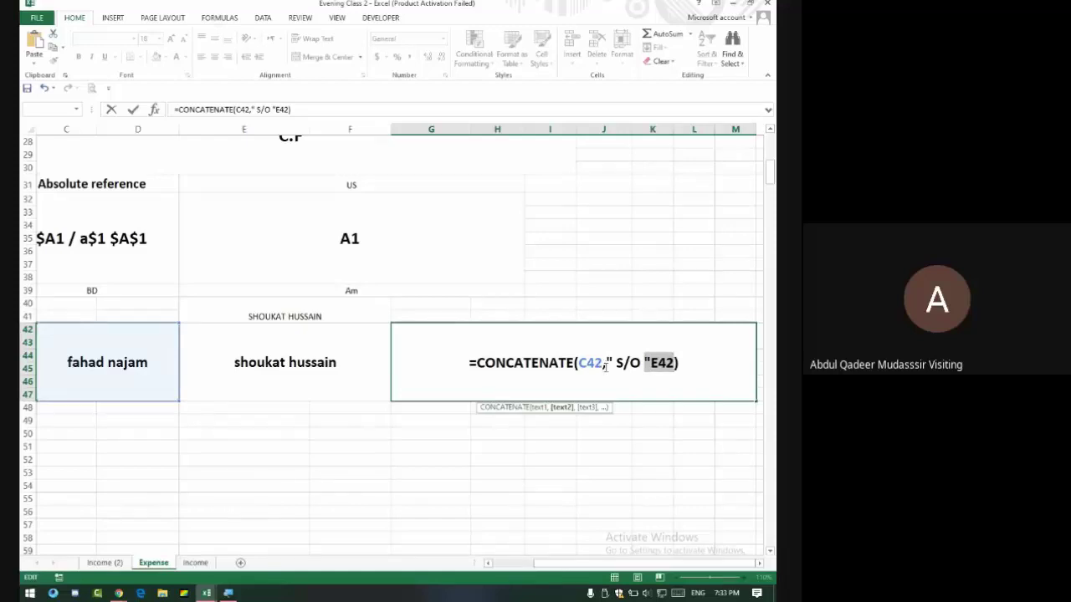
{"action": "left_click", "coordinate": [651, 362]}
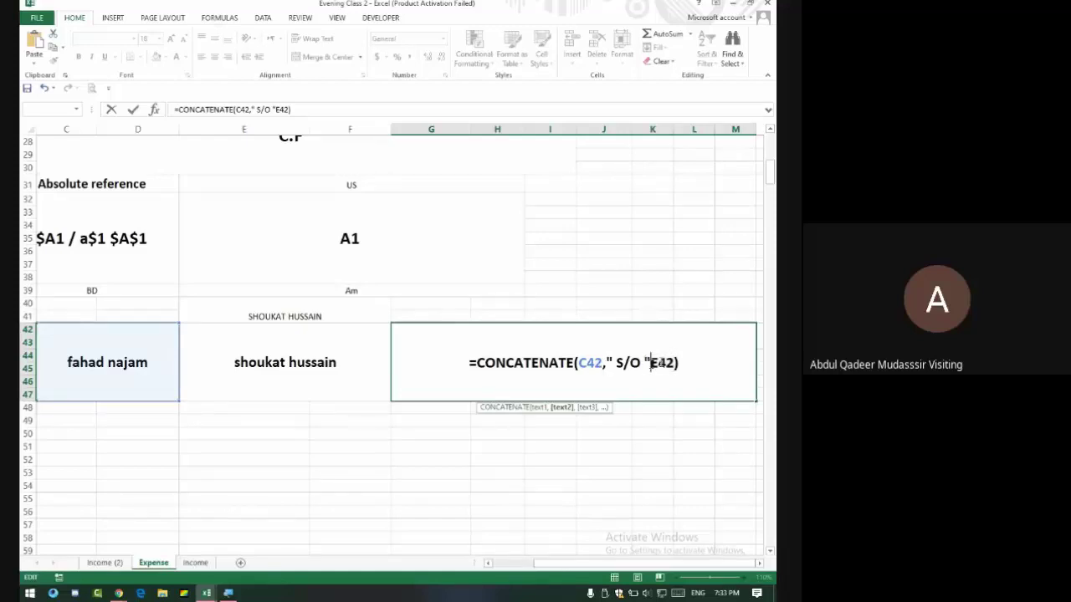
{"action": "type", "text": ","}
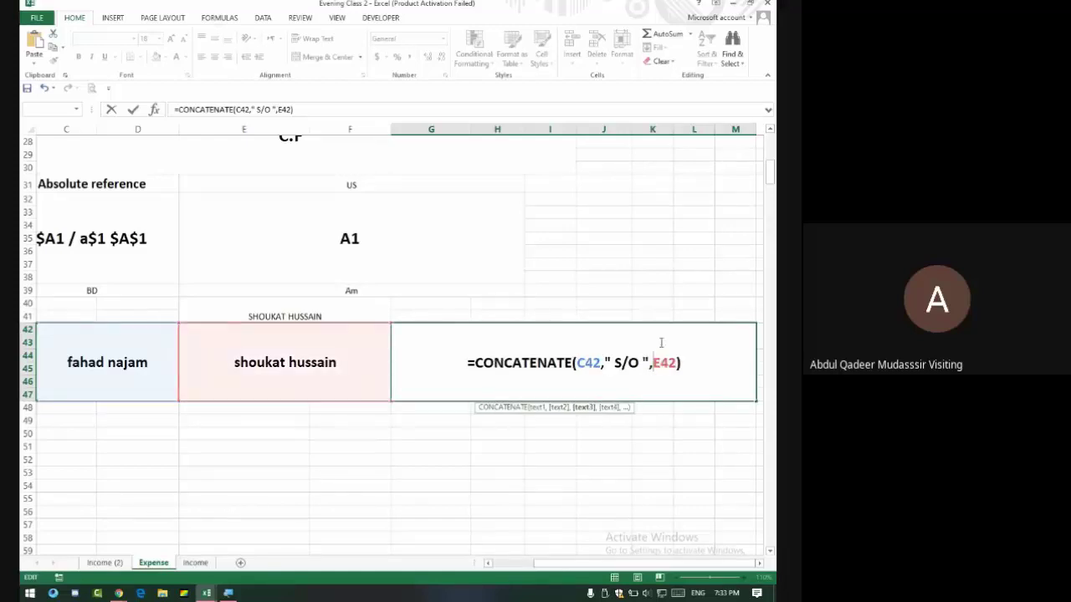
{"action": "key", "text": "Return"}
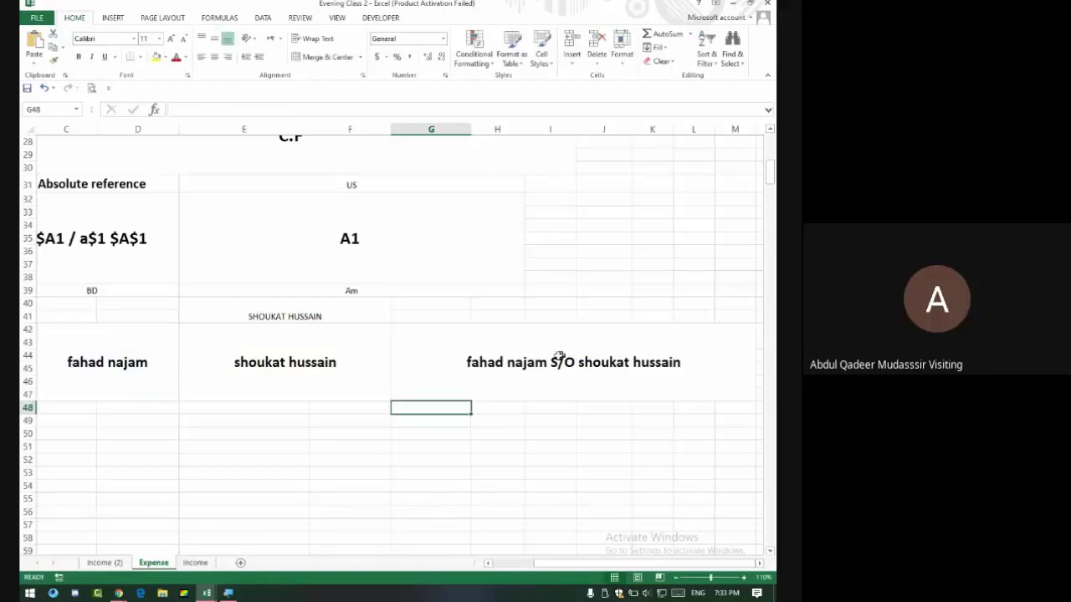
Compare the joined result in G42 with the names in C42 and E42.
{"action": "left_click", "coordinate": [559, 356]}
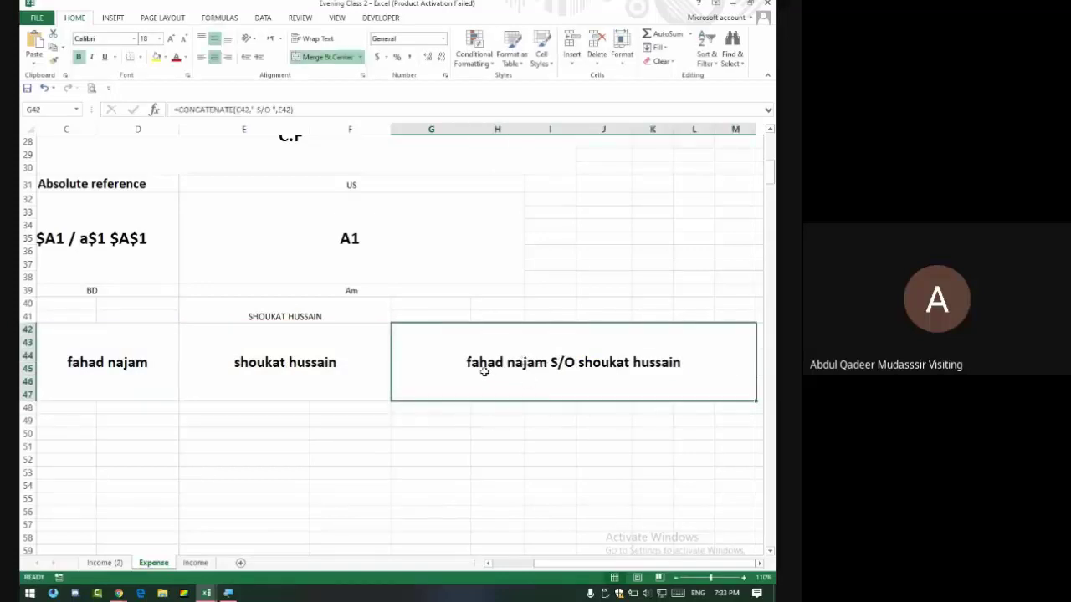
{"action": "left_click", "coordinate": [89, 371]}
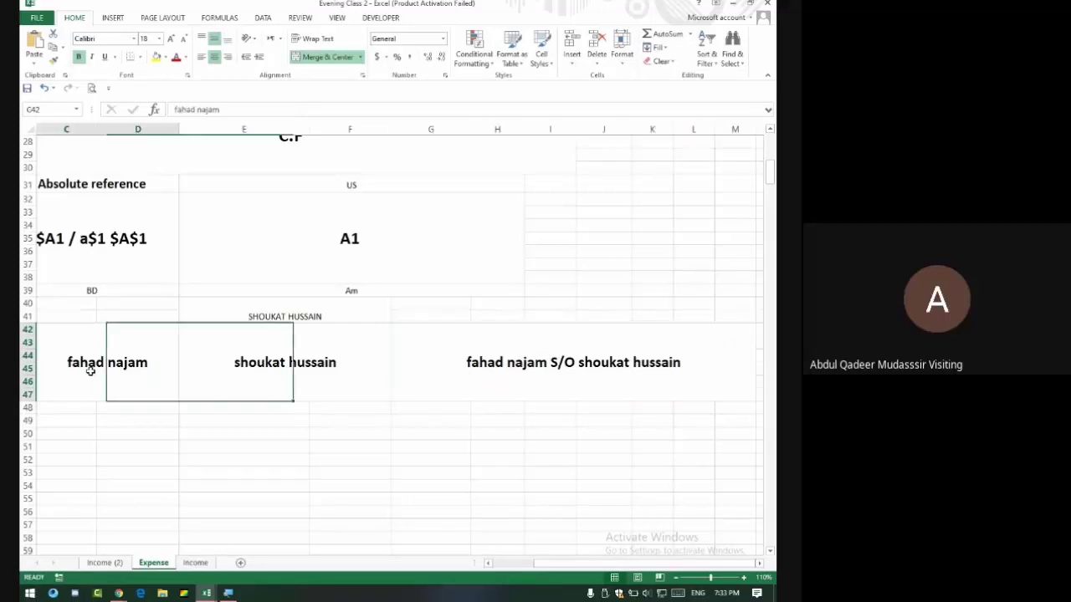
{"action": "left_click", "coordinate": [300, 371]}
{"action": "left_click", "coordinate": [487, 362]}
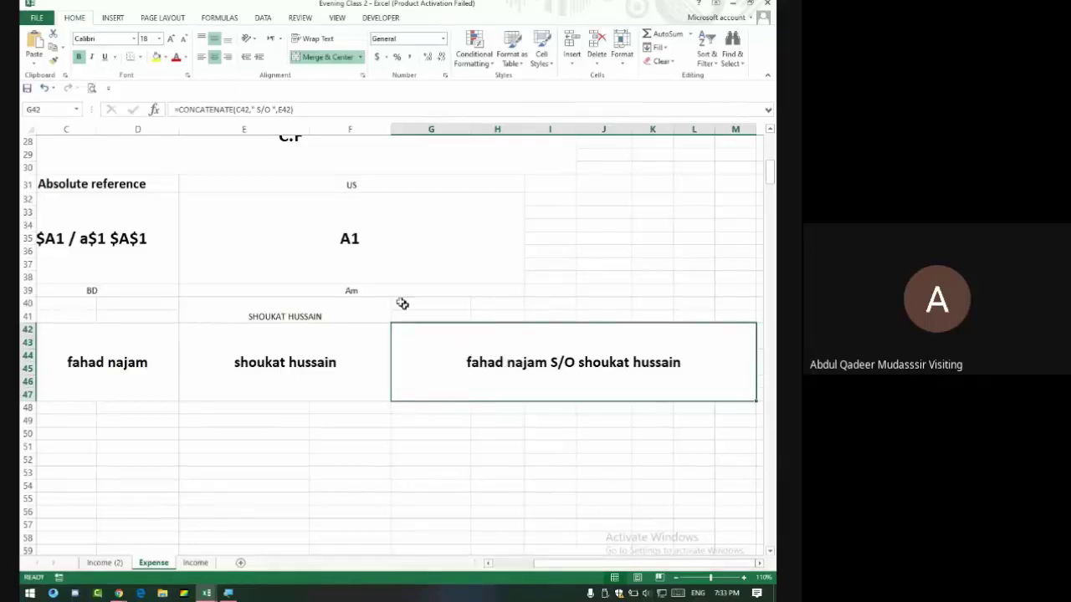
Retitle the E31 label to 'Upper'.
{"action": "left_click", "coordinate": [357, 181]}
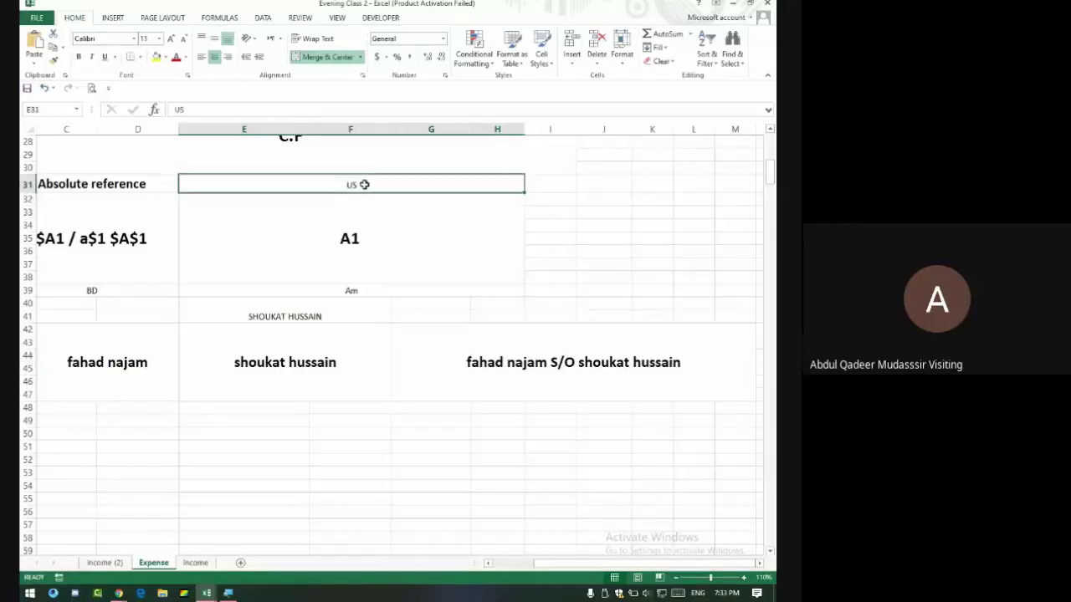
{"action": "type", "text": "Uppeer"}
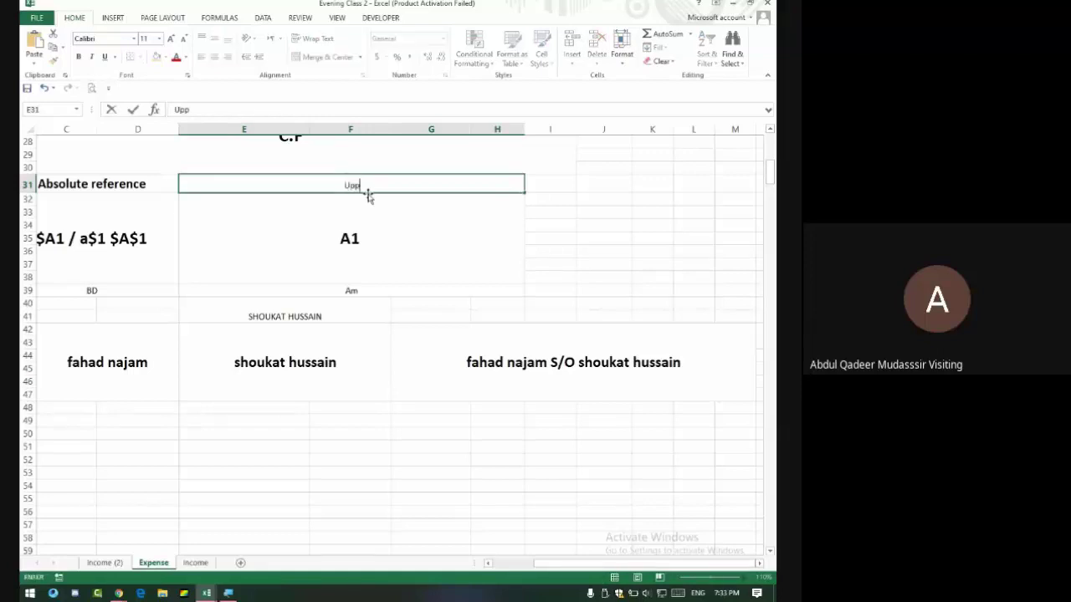
{"action": "key", "text": "BackSpace"}
{"action": "key", "text": "BackSpace"}
{"action": "type", "text": "r"}
{"action": "key", "text": "Tab"}
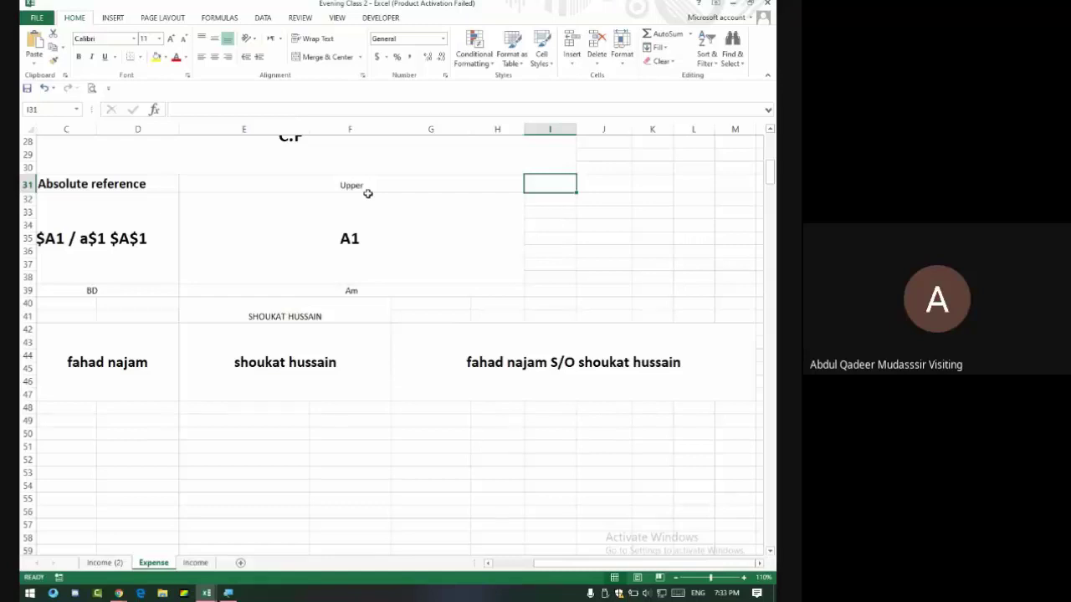
Enter =UPPER(C42) in I31 to show the C42 name in capitals.
{"action": "type", "text": "="}
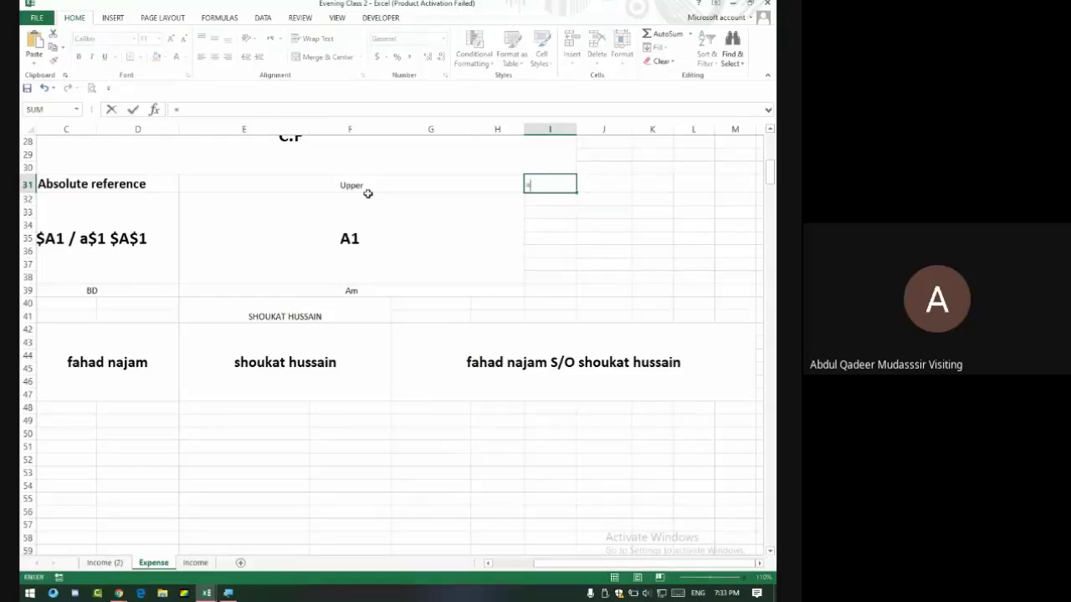
{"action": "key", "text": "BackSpace"}
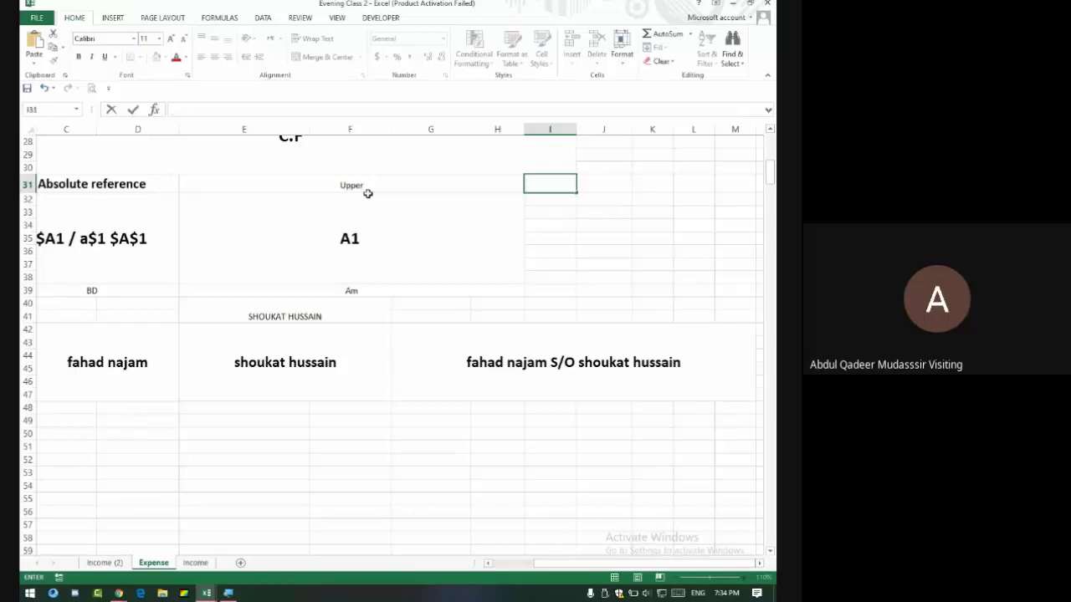
{"action": "type", "text": "="}
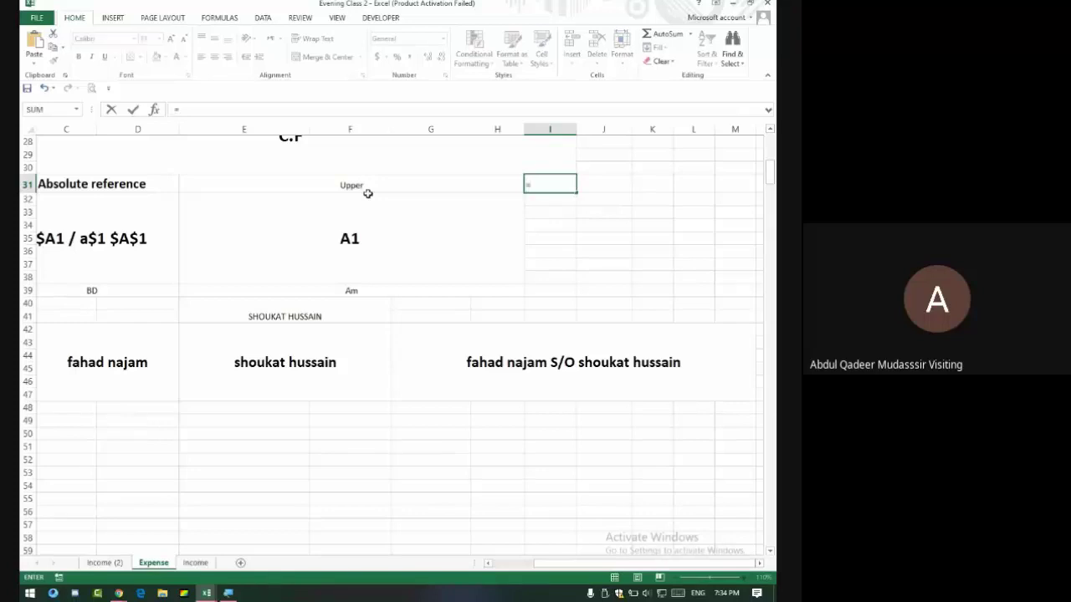
{"action": "type", "text": "Upper"}
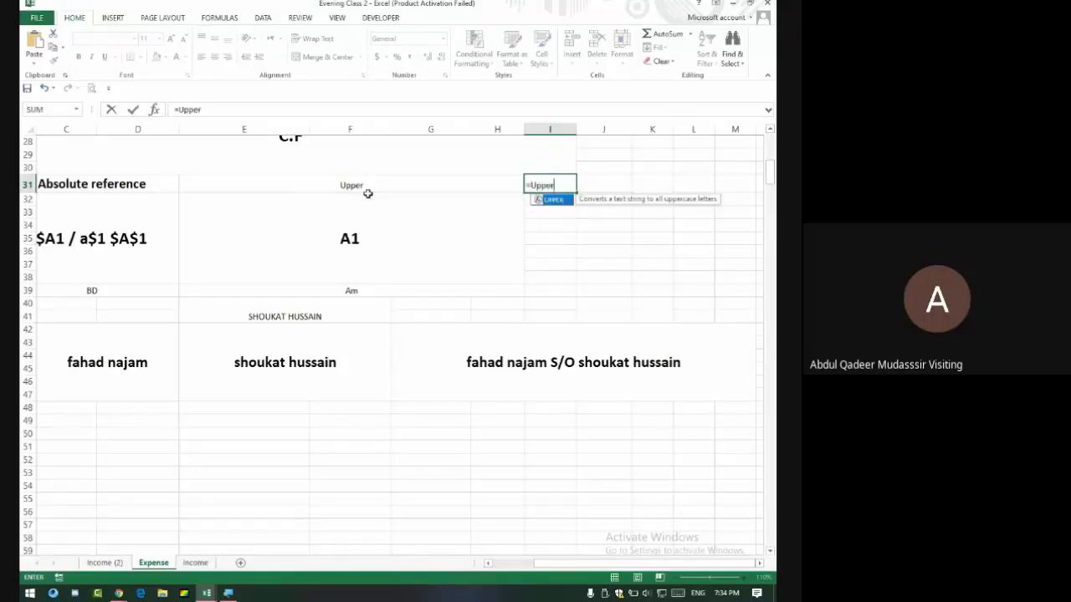
{"action": "type", "text": "("}
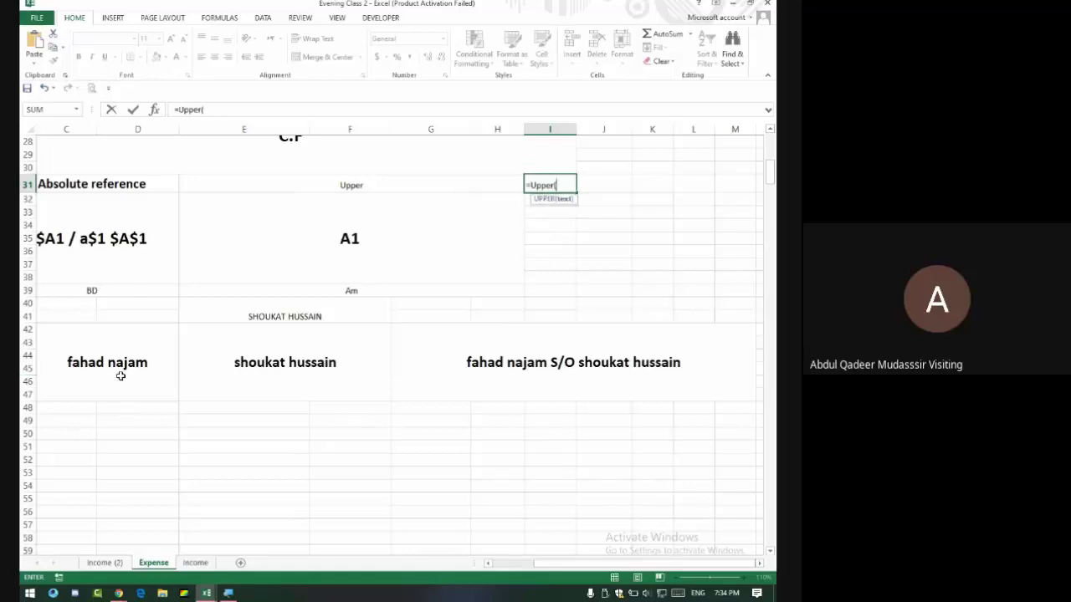
{"action": "left_click", "coordinate": [123, 362]}
{"action": "key", "text": "Return"}
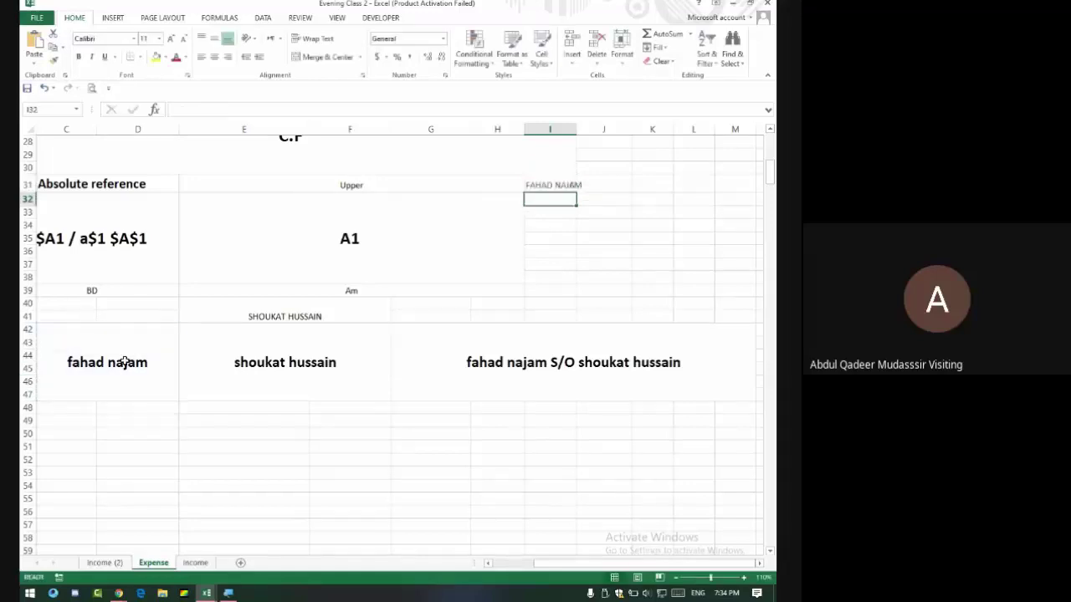
{"action": "left_click", "coordinate": [560, 186]}
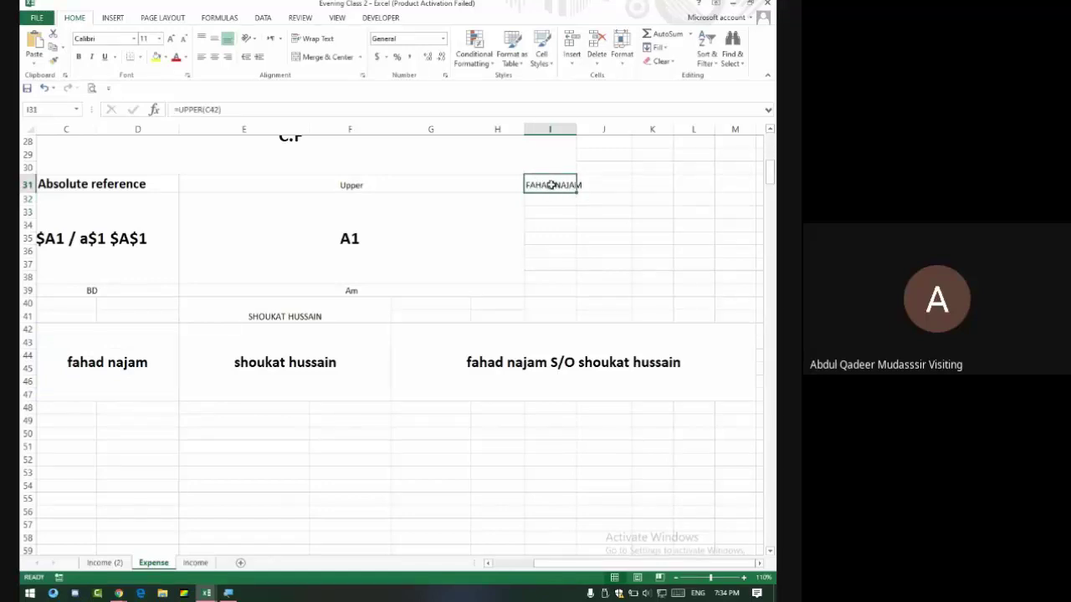
{"action": "left_click", "coordinate": [444, 188]}
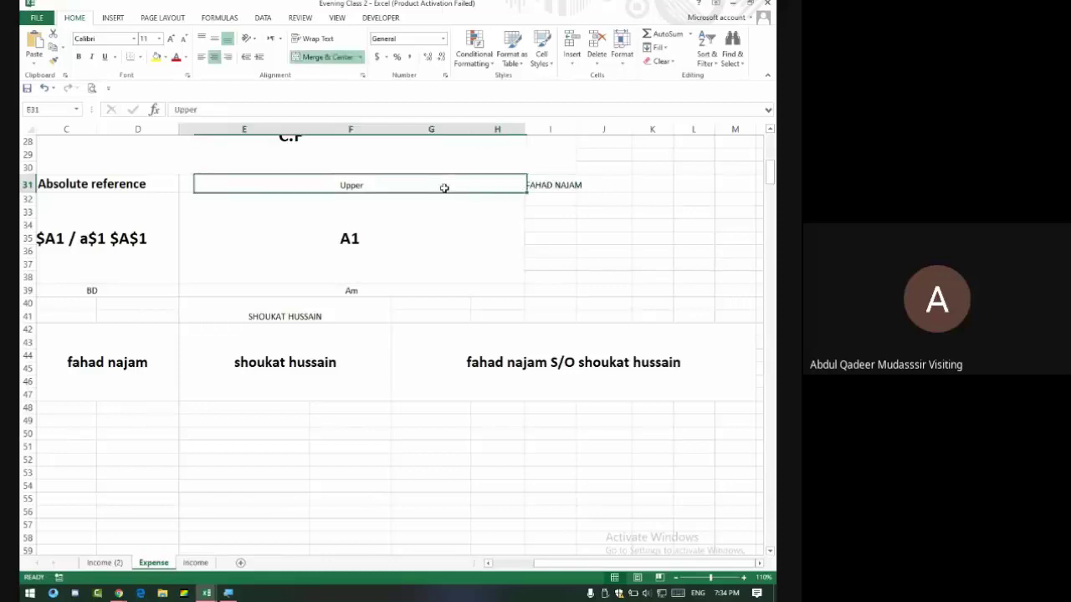
Change I31's formula to =LOWER(C42) to show the name in lowercase.
{"action": "left_click", "coordinate": [554, 184]}
{"action": "left_click_drag", "start_coordinate": [204, 110], "coordinate": [180, 110]}
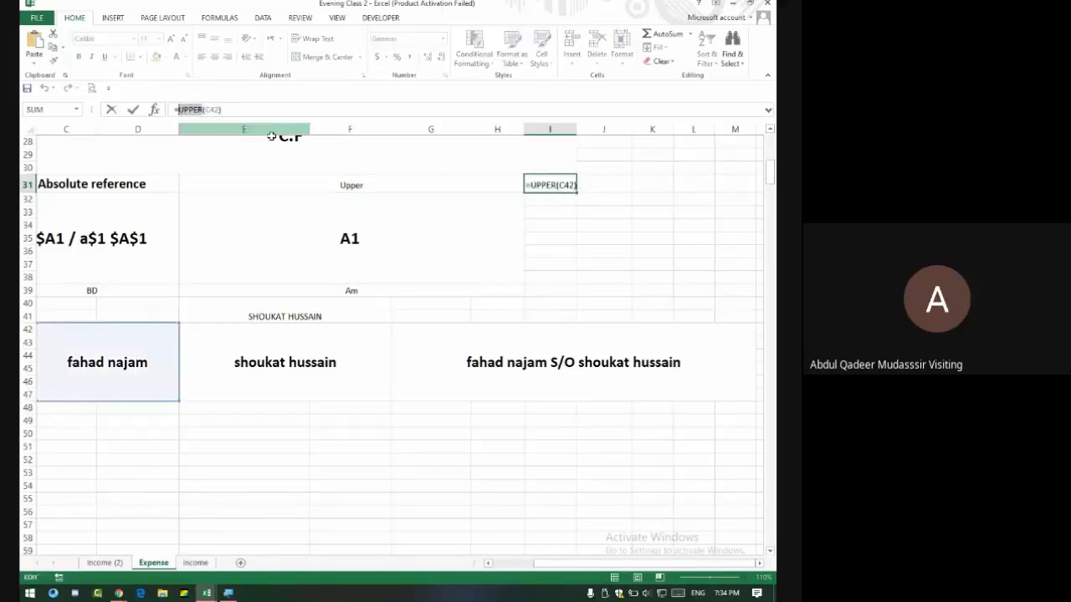
{"action": "type", "text": "lower"}
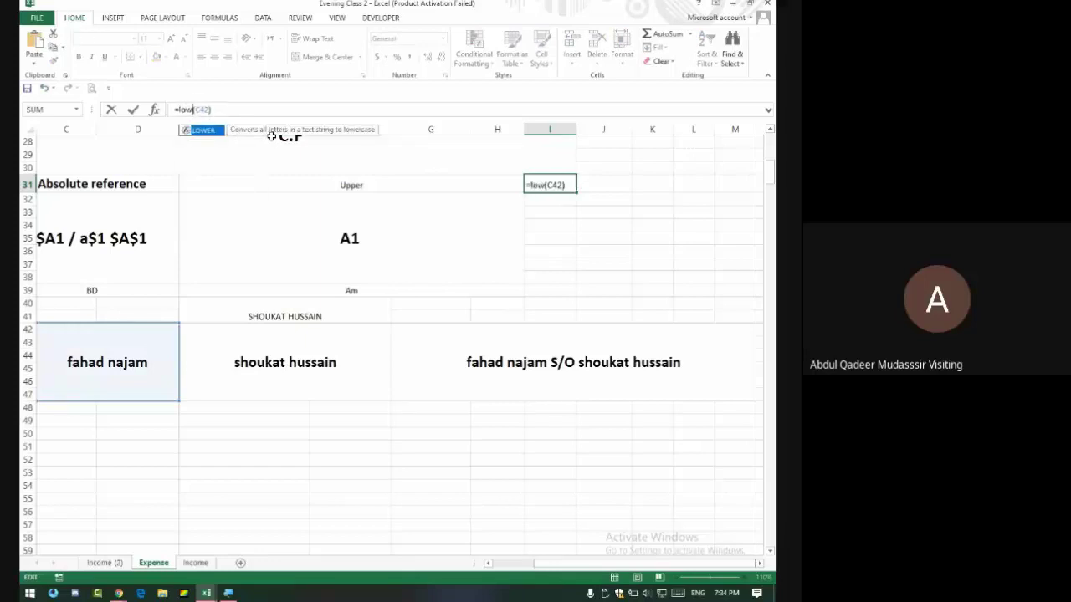
{"action": "key", "text": "Return"}
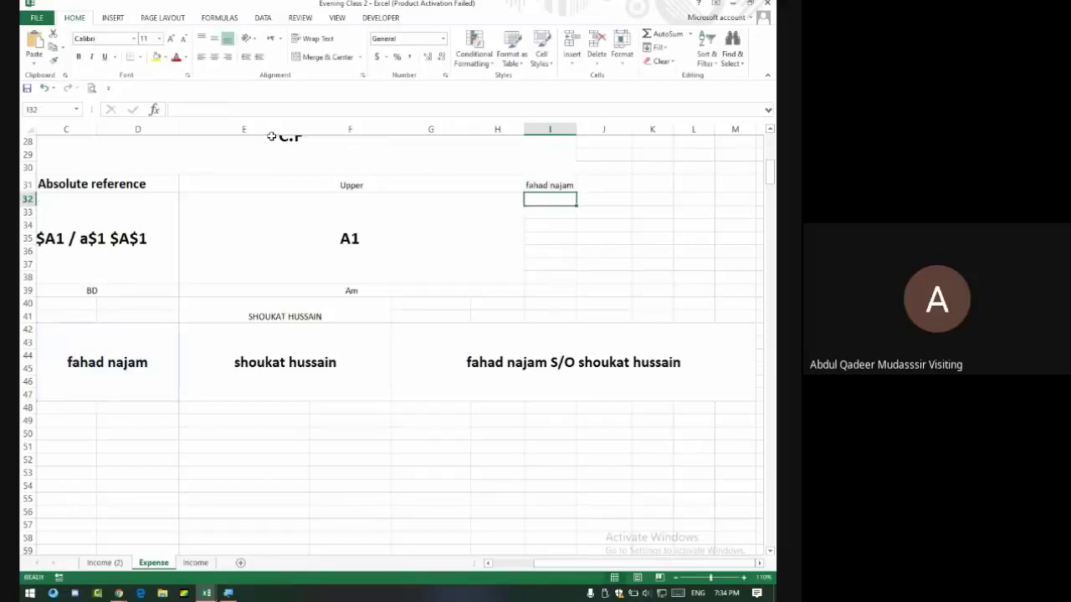
{"action": "key", "text": "Up"}
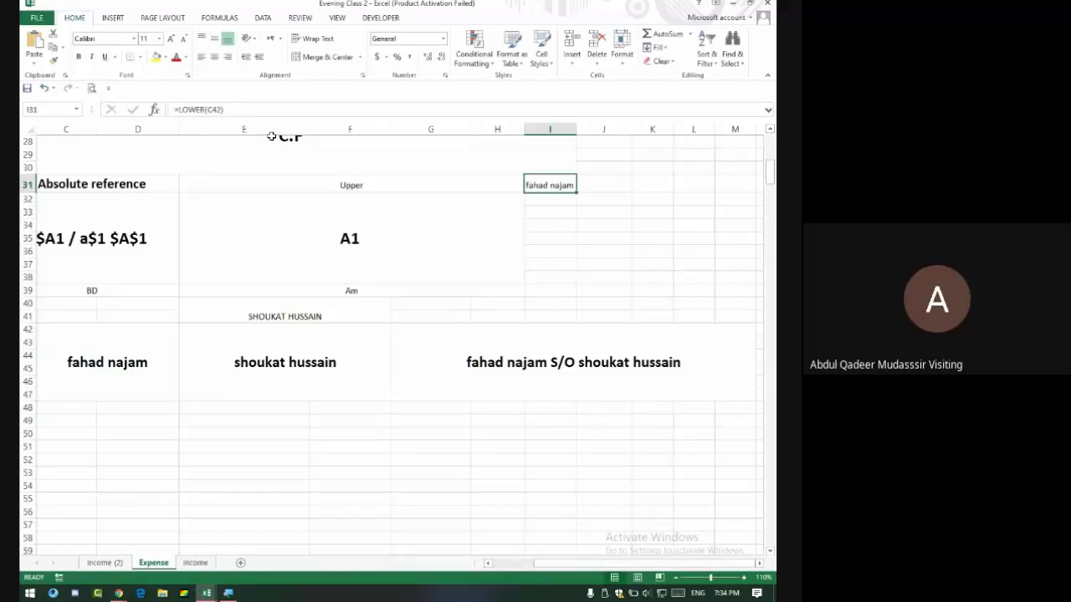
{"action": "left_click", "coordinate": [193, 109]}
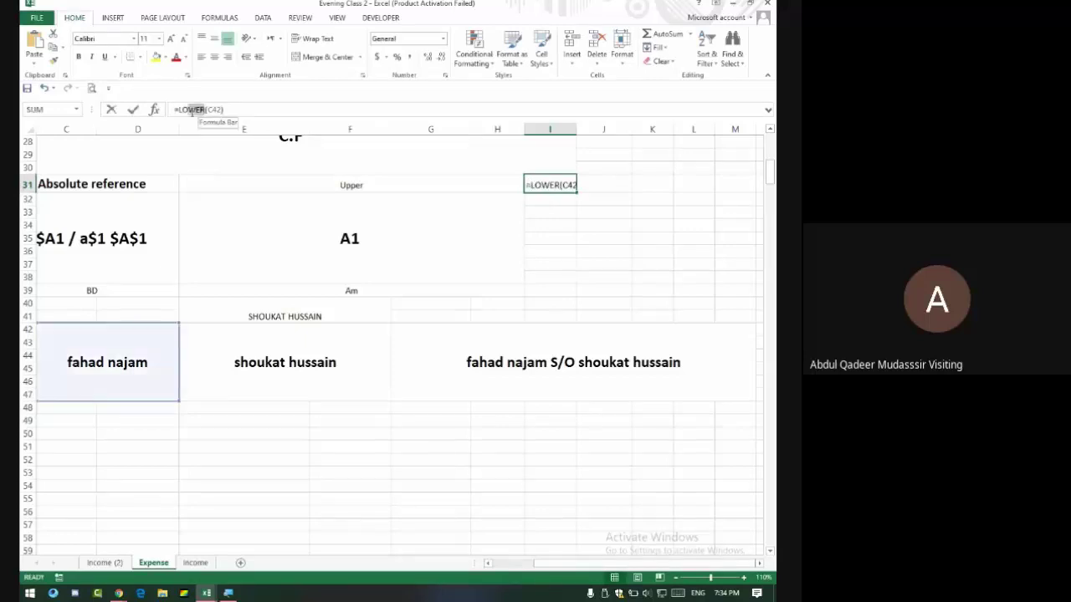
{"action": "double_click", "coordinate": [191, 110]}
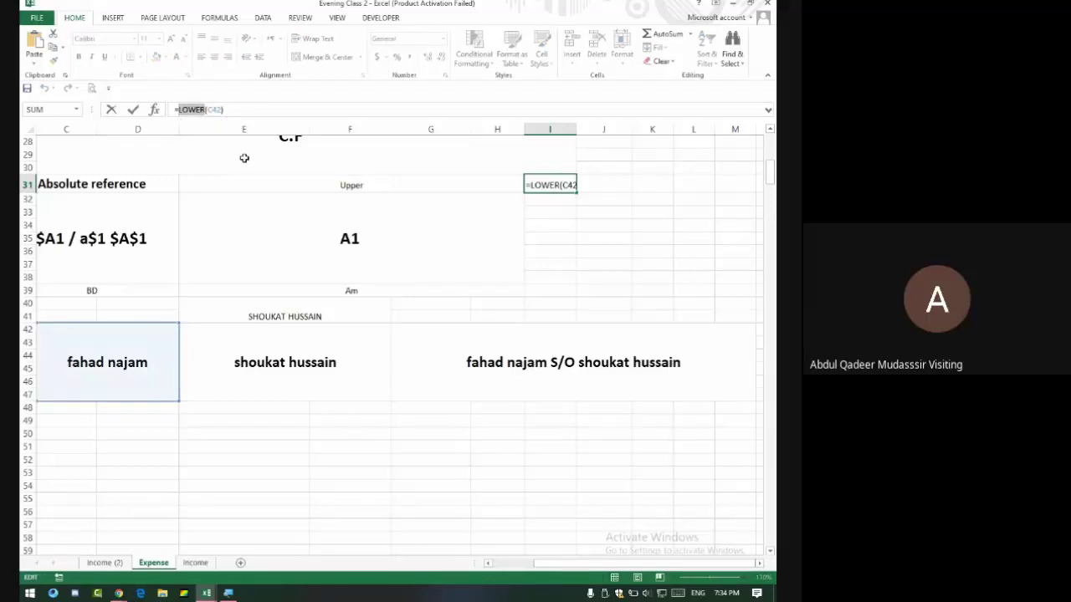
{"action": "key", "text": "Return"}
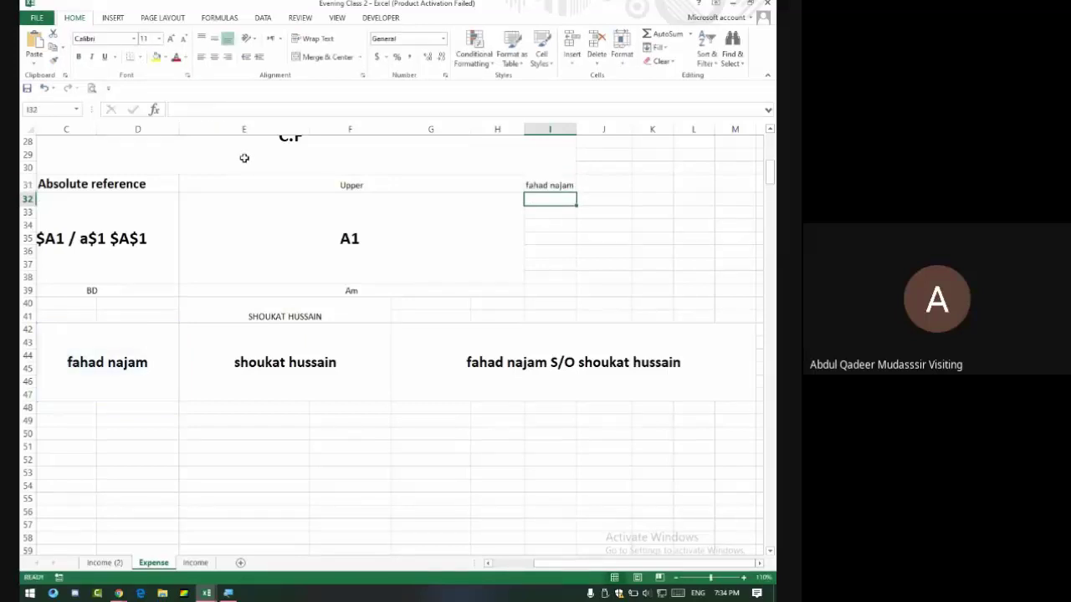
Type a title-case 'My Name Is …' sentence in I32, then mark LOWER in I31's formula.
{"action": "type", "text": "My Name "}
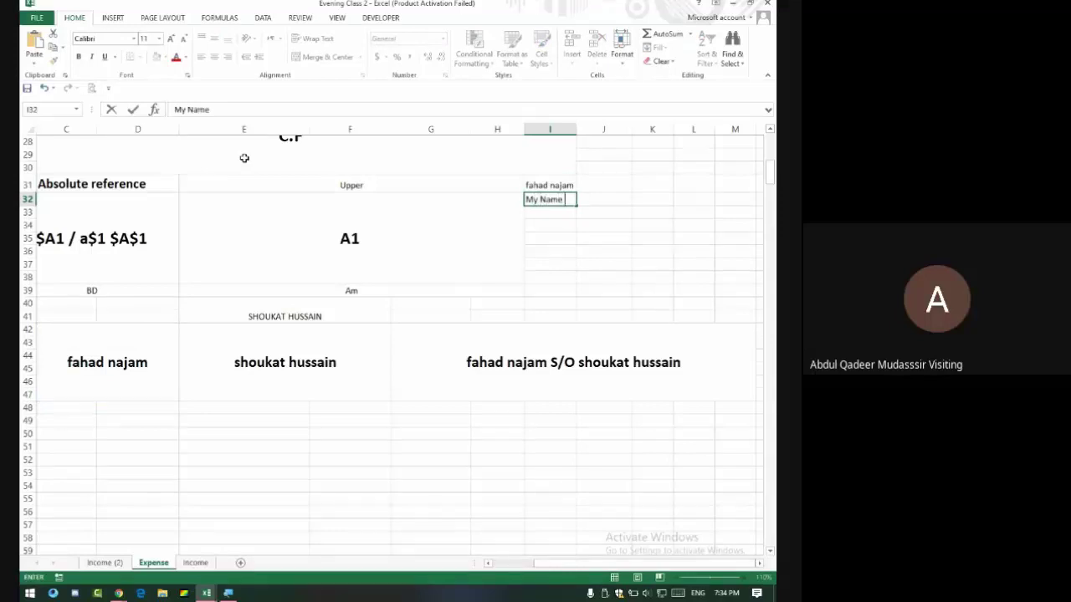
{"action": "key", "text": "Return"}
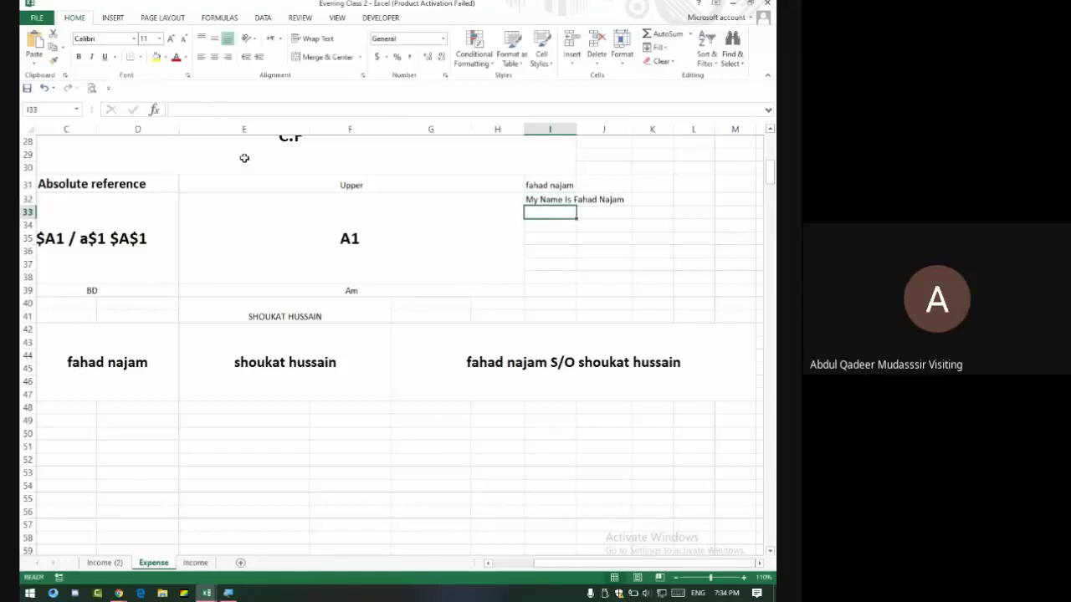
{"action": "left_click", "coordinate": [532, 200]}
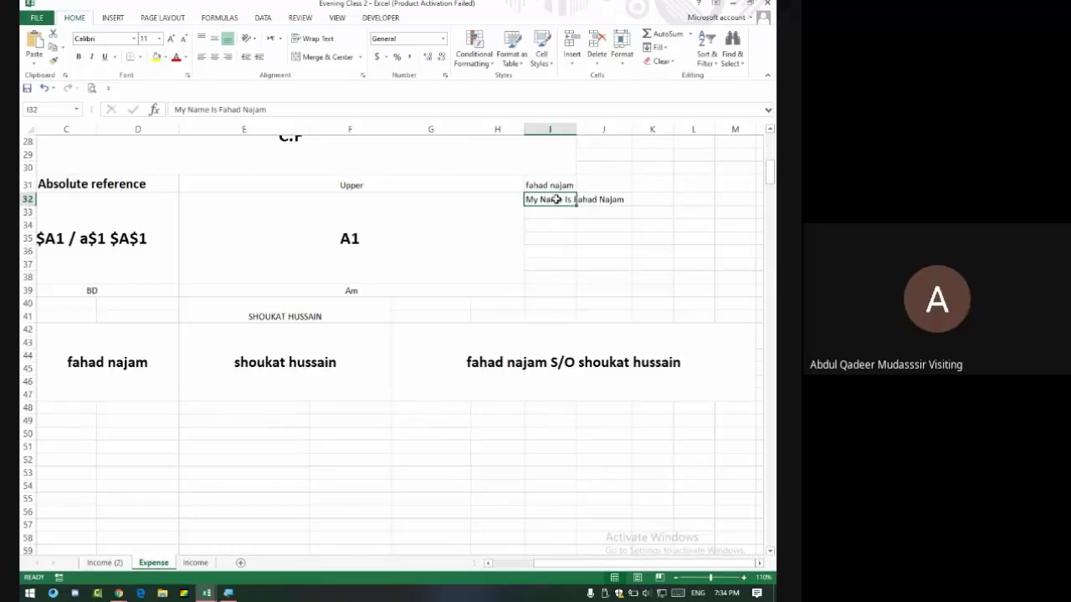
{"action": "left_click_drag", "start_coordinate": [557, 199], "coordinate": [589, 199]}
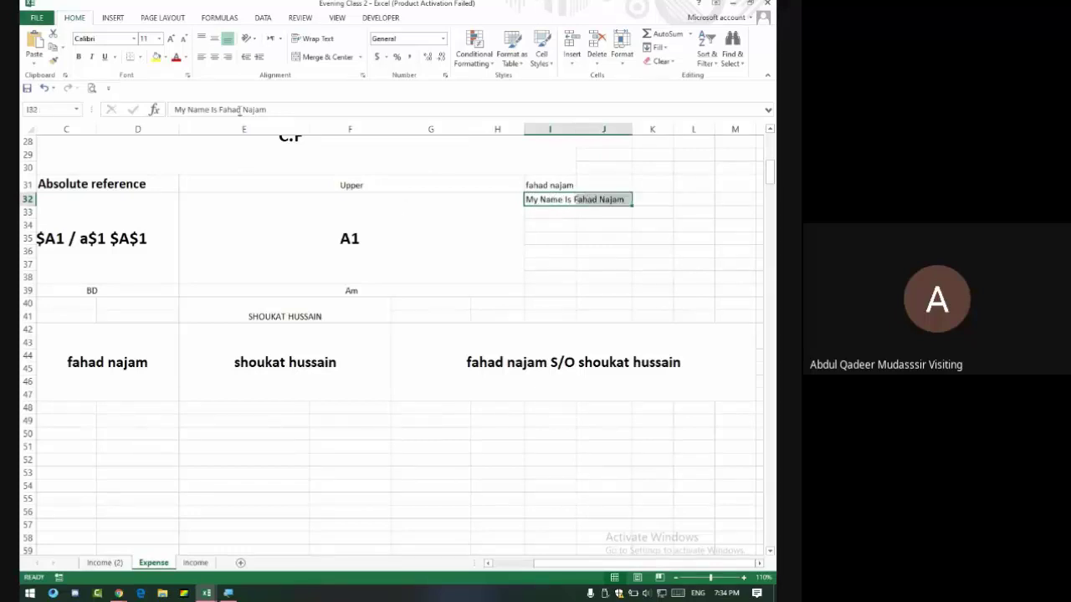
{"action": "left_click", "coordinate": [271, 110]}
{"action": "left_click_drag", "start_coordinate": [272, 110], "coordinate": [158, 109]}
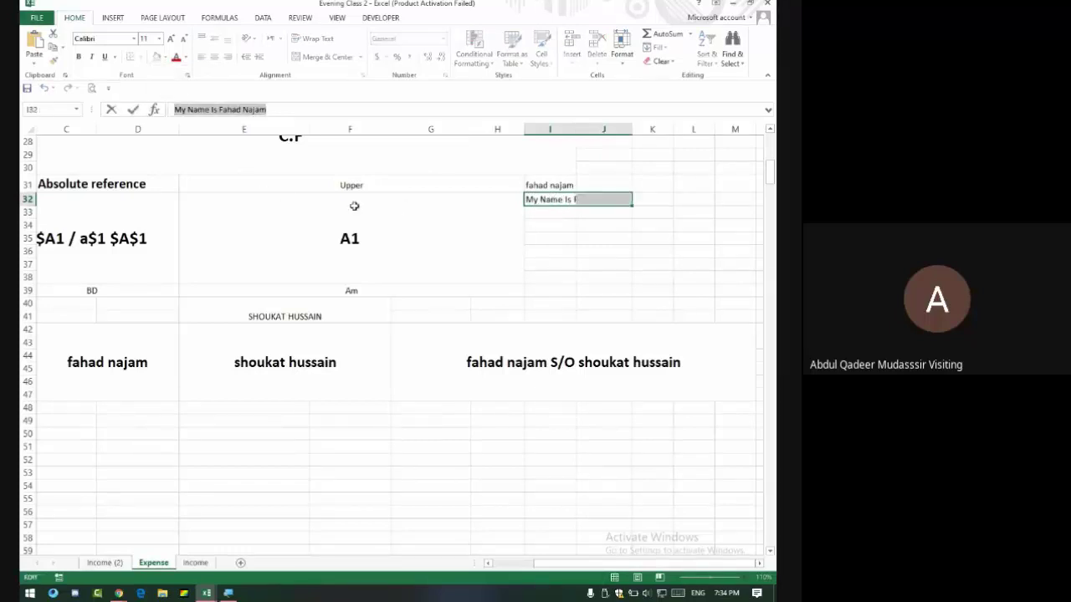
{"action": "key", "text": "Return"}
{"action": "left_click_drag", "start_coordinate": [591, 211], "coordinate": [554, 238]}
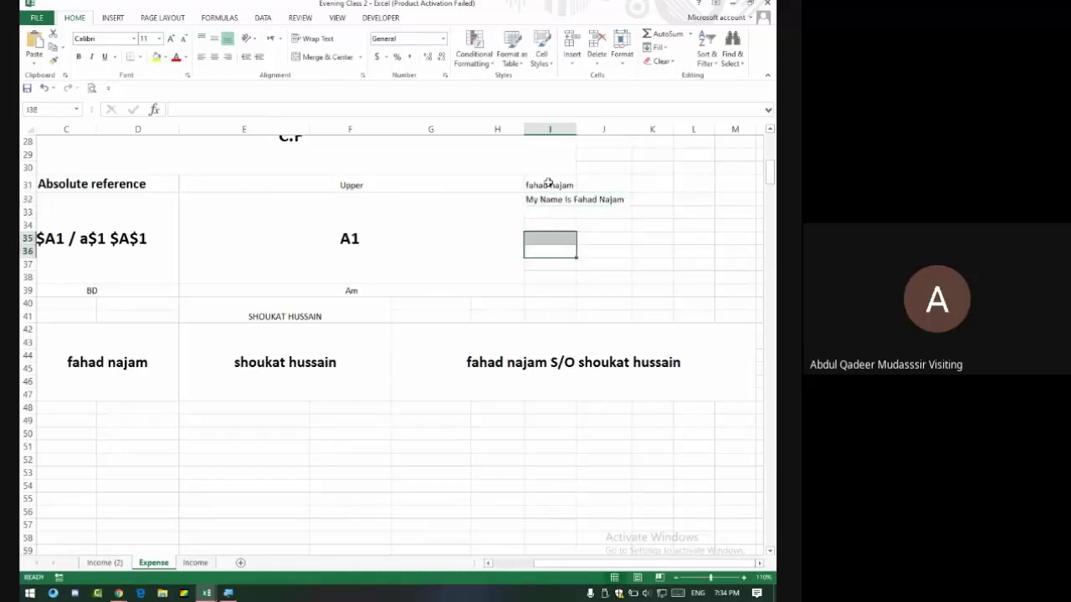
{"action": "left_click", "coordinate": [549, 183]}
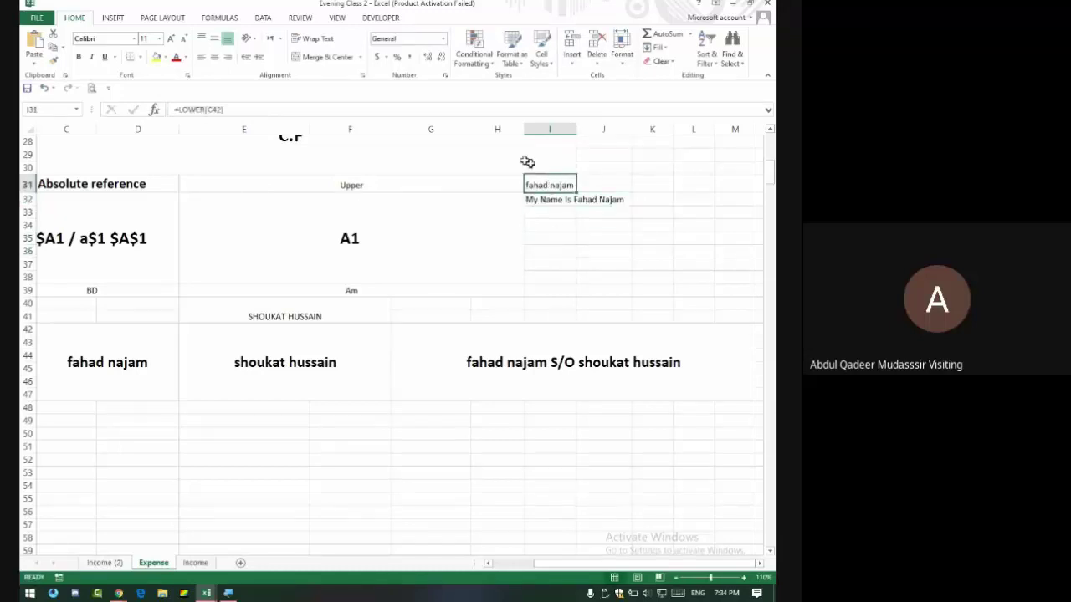
{"action": "left_click_drag", "start_coordinate": [207, 110], "coordinate": [179, 115]}
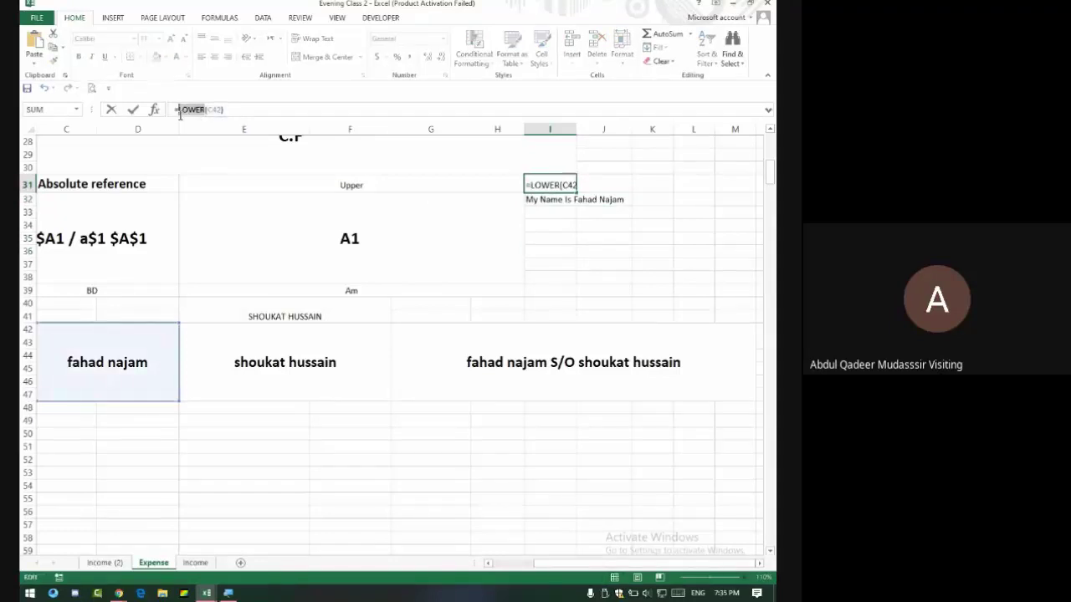
Replace LOWER with PROPER so I31 holds =PROPER(C42).
{"action": "type", "text": "Proper"}
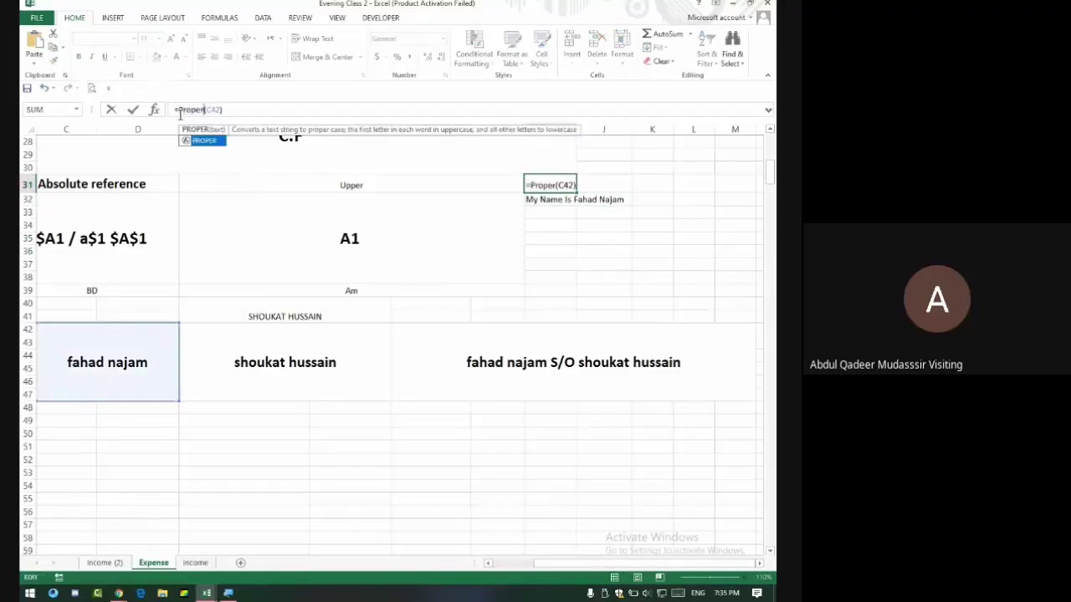
{"action": "key", "text": "Return"}
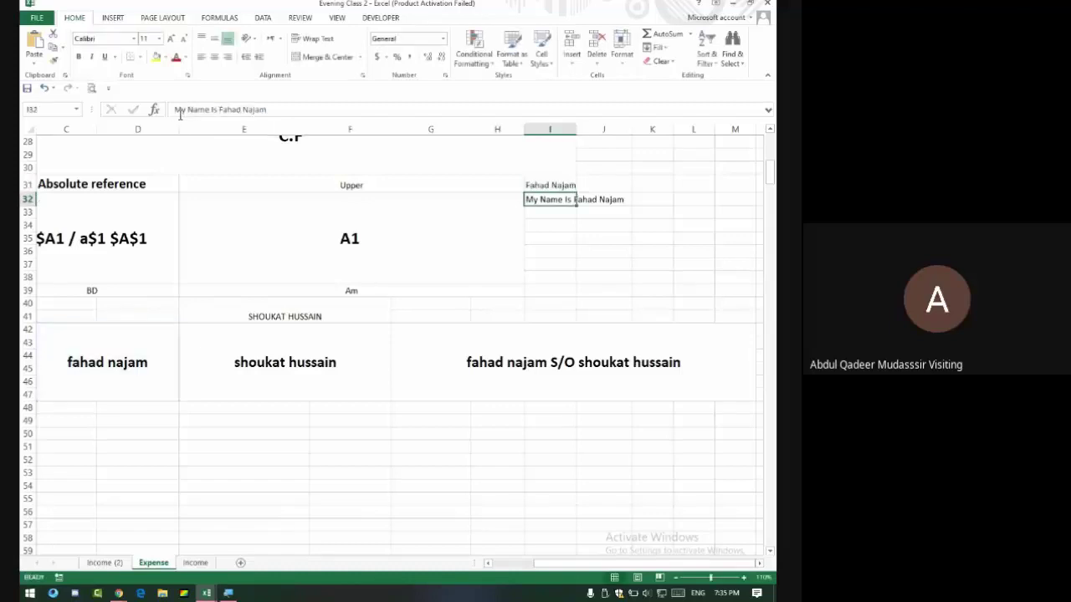
{"action": "key", "text": "Up"}
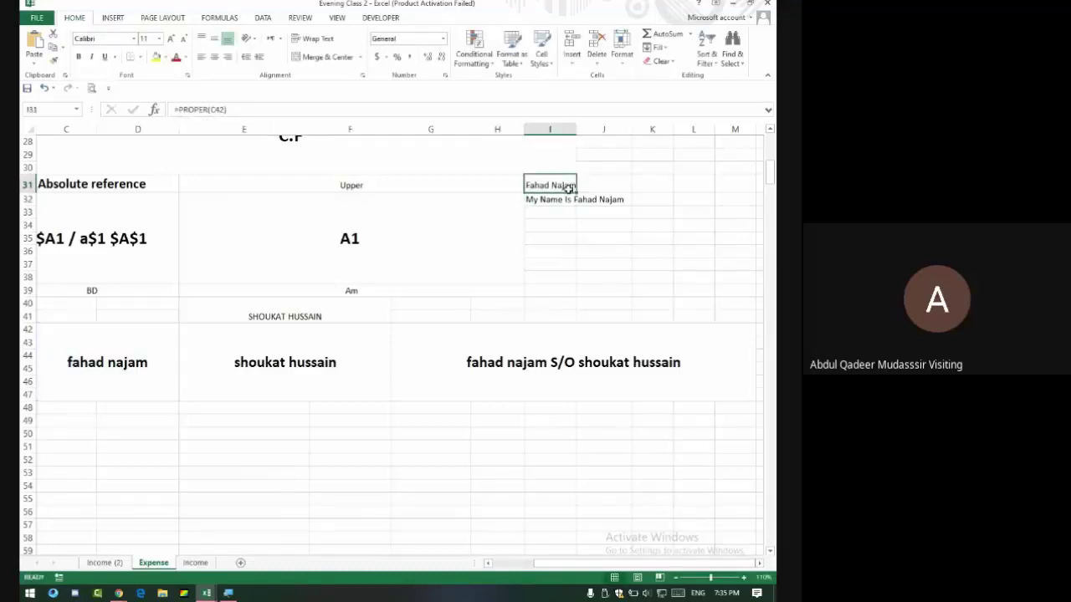
Add a leading word to the C42 name and check the updated I31 and G42 results.
{"action": "double_click", "coordinate": [66, 362]}
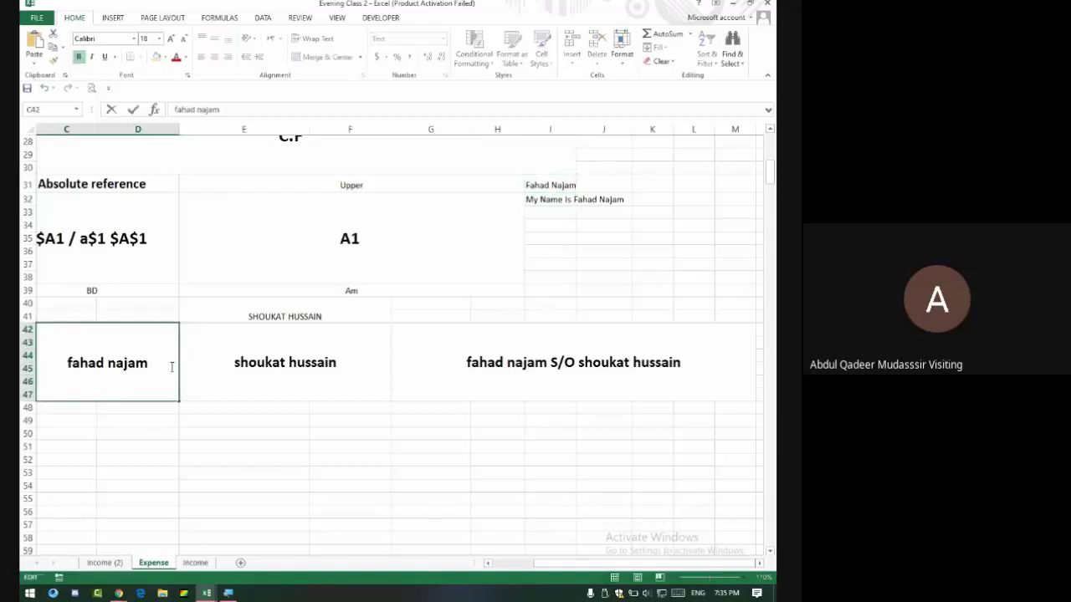
{"action": "type", "text": "Syed"}
{"action": "key", "text": "BackSpace"}
{"action": "key", "text": "BackSpace"}
{"action": "key", "text": "BackSpace"}
{"action": "key", "text": "BackSpace"}
{"action": "type", "text": "s"}
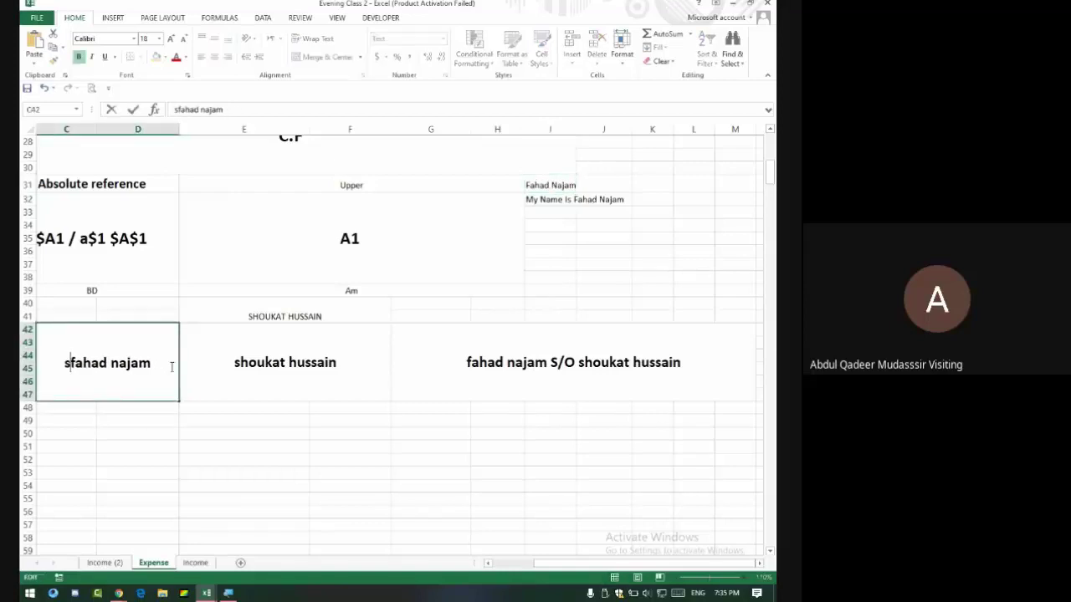
{"action": "type", "text": "yed"}
{"action": "key", "text": "Return"}
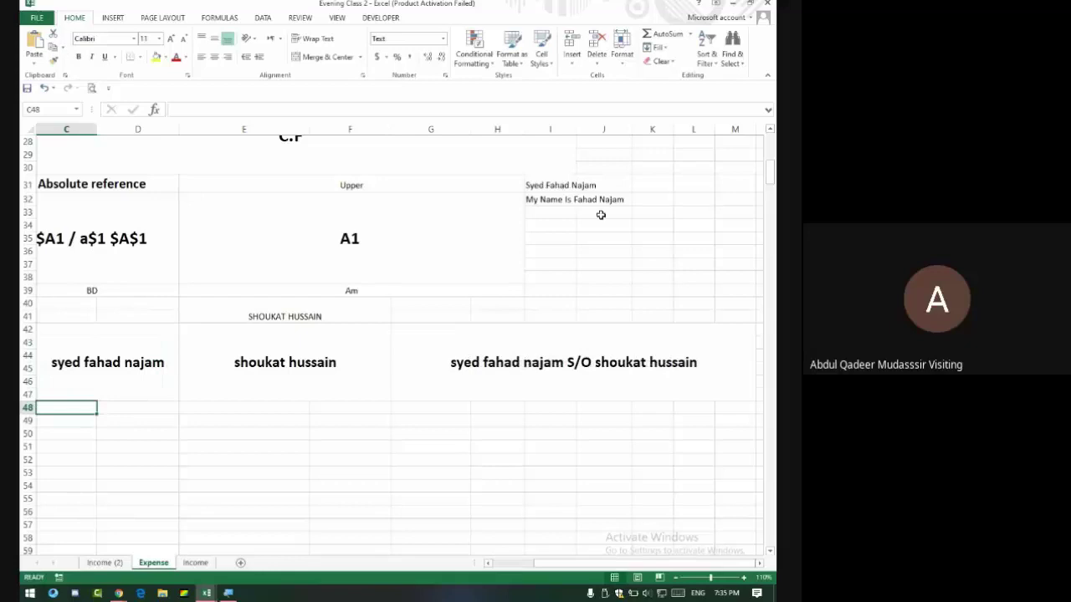
{"action": "left_click", "coordinate": [565, 185]}
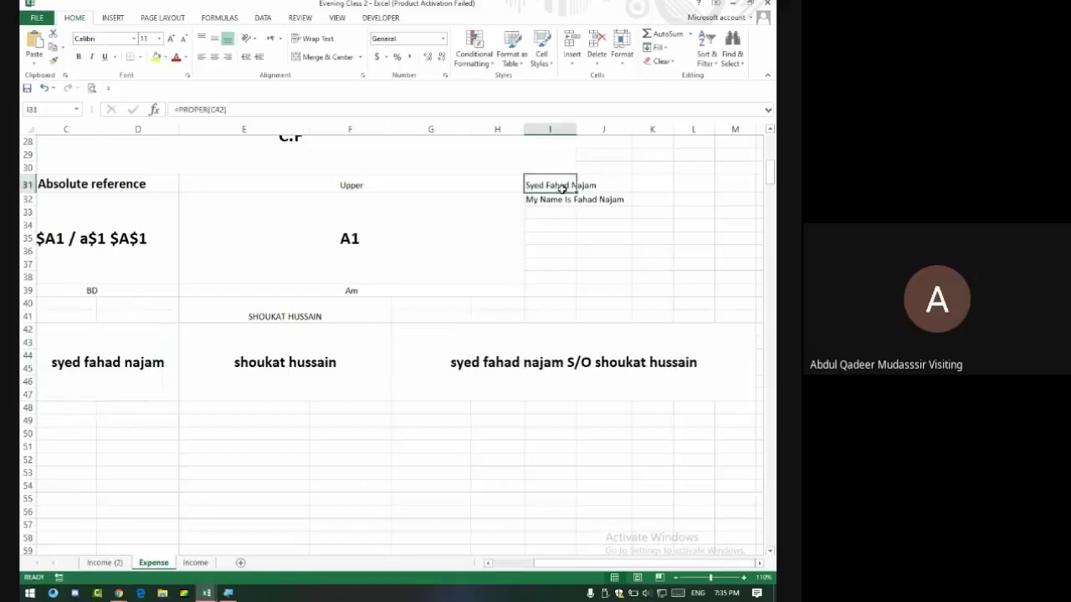
{"action": "left_click", "coordinate": [510, 370]}
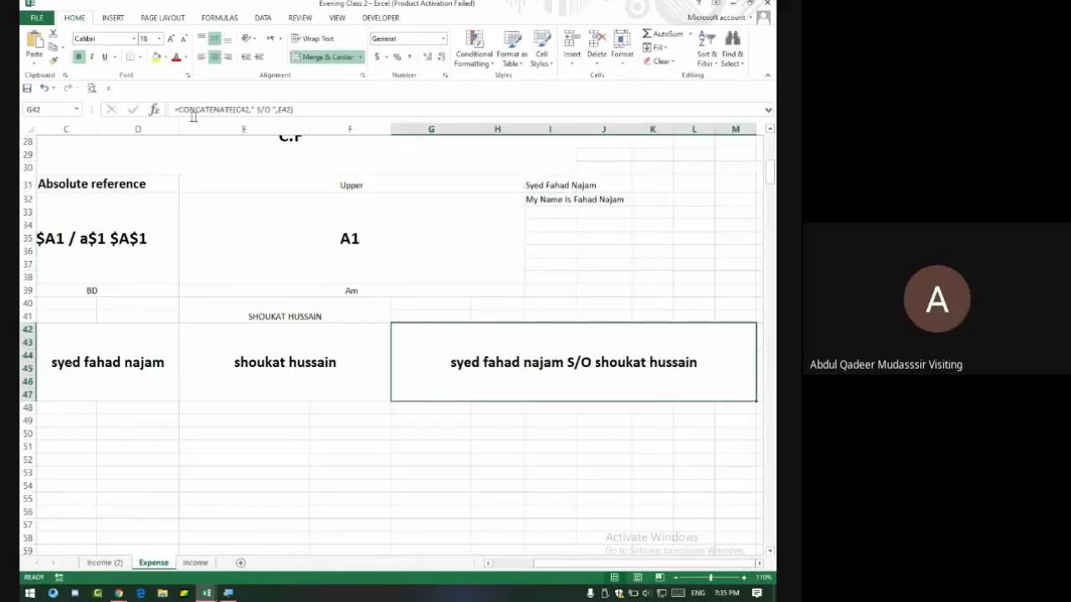
{"action": "left_click_drag", "start_coordinate": [179, 109], "coordinate": [340, 119]}
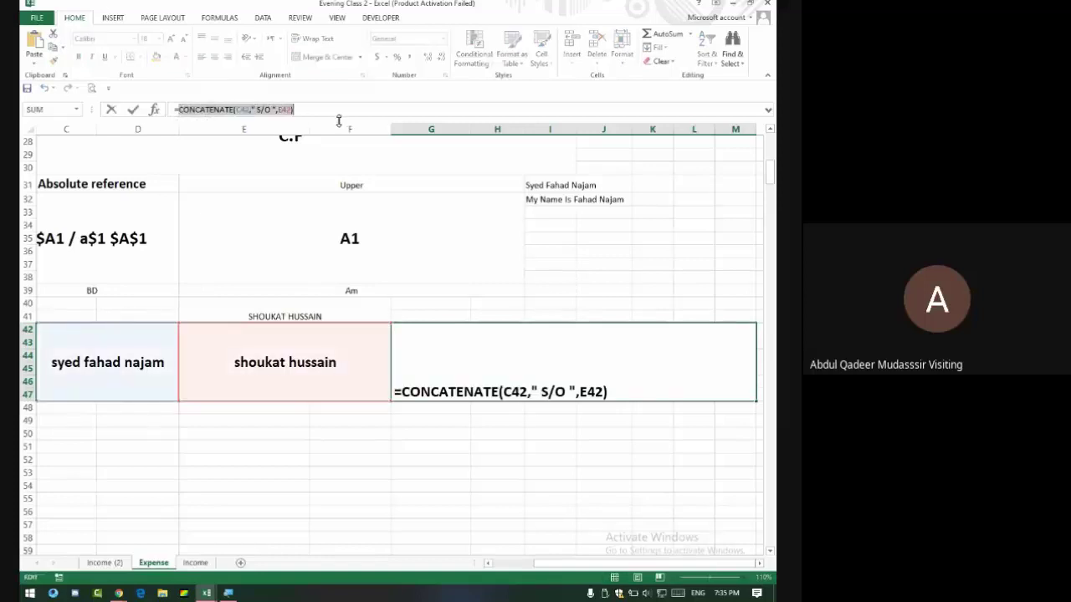
{"action": "key", "text": "Return"}
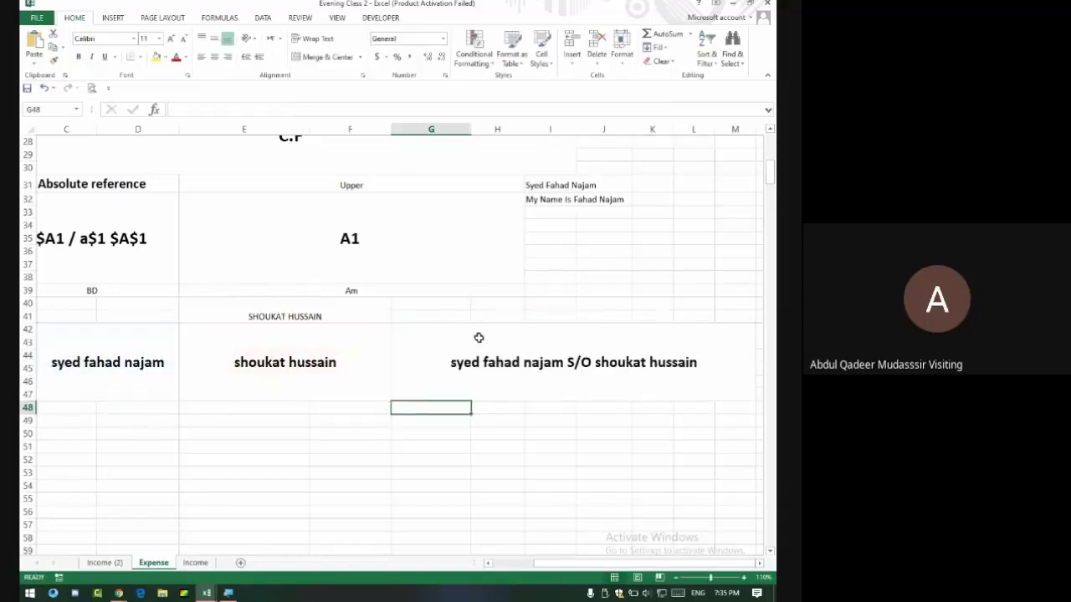
{"action": "left_click", "coordinate": [478, 352]}
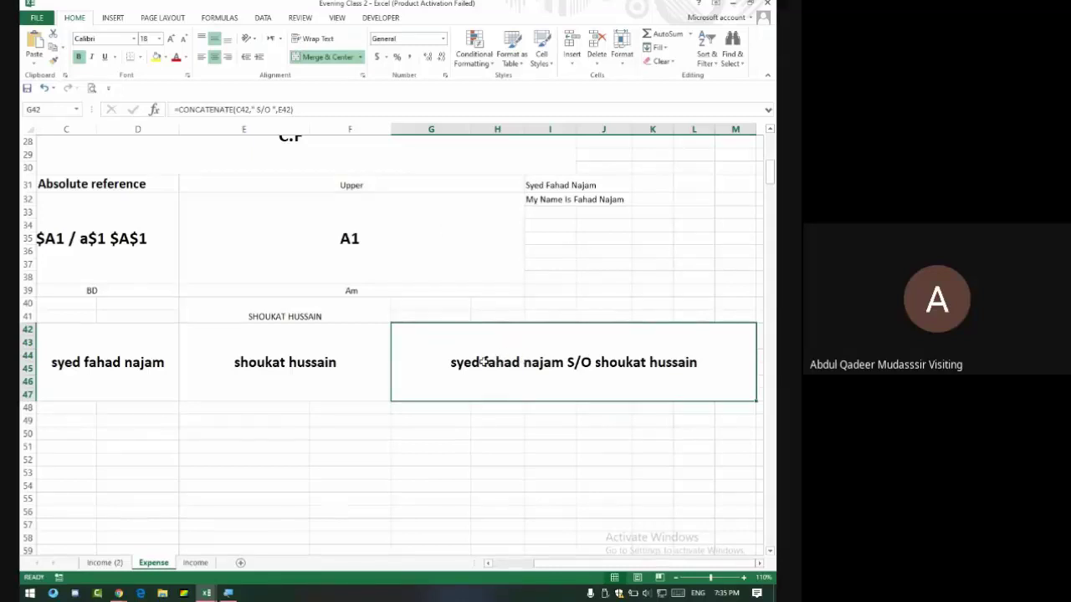
{"action": "key", "text": "alt+Tab"}
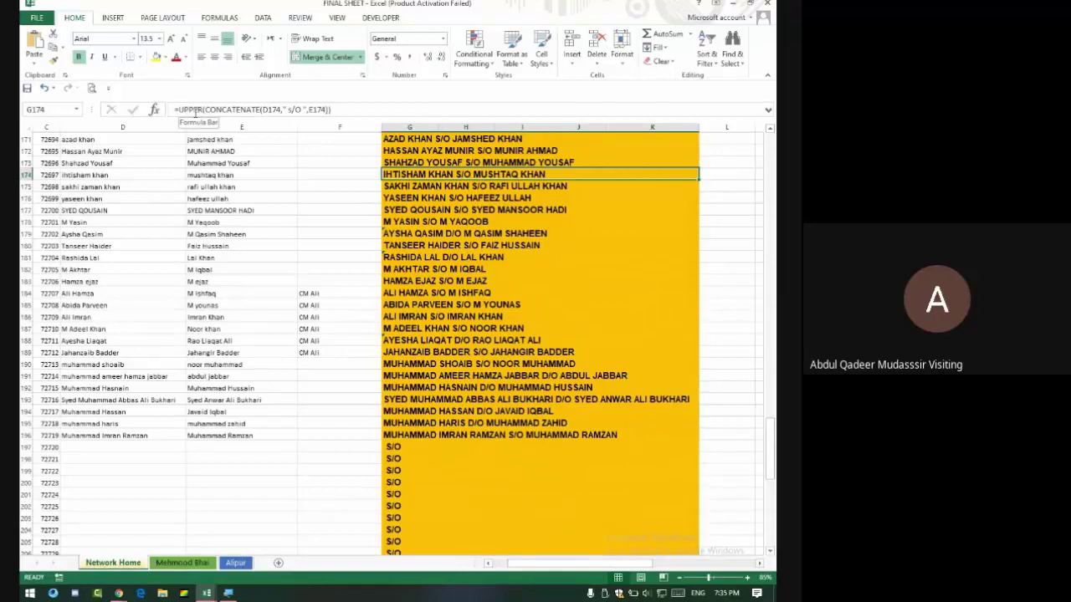
{"action": "key", "text": "alt+Tab"}
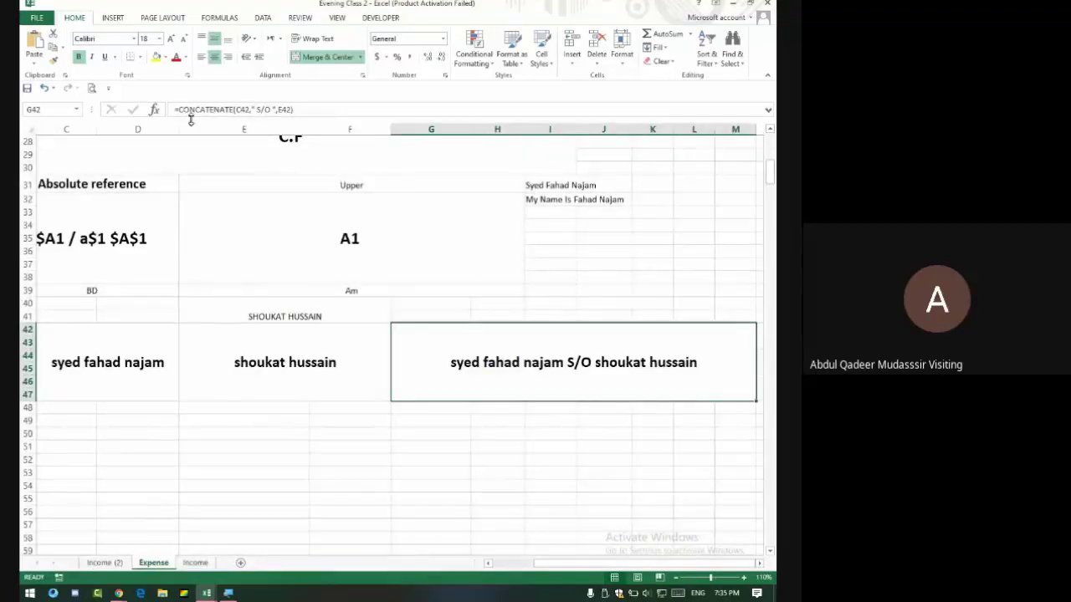
Wrap G42's CONCATENATE formula in UPPER so the joined name shows in capitals.
{"action": "left_click", "coordinate": [179, 111]}
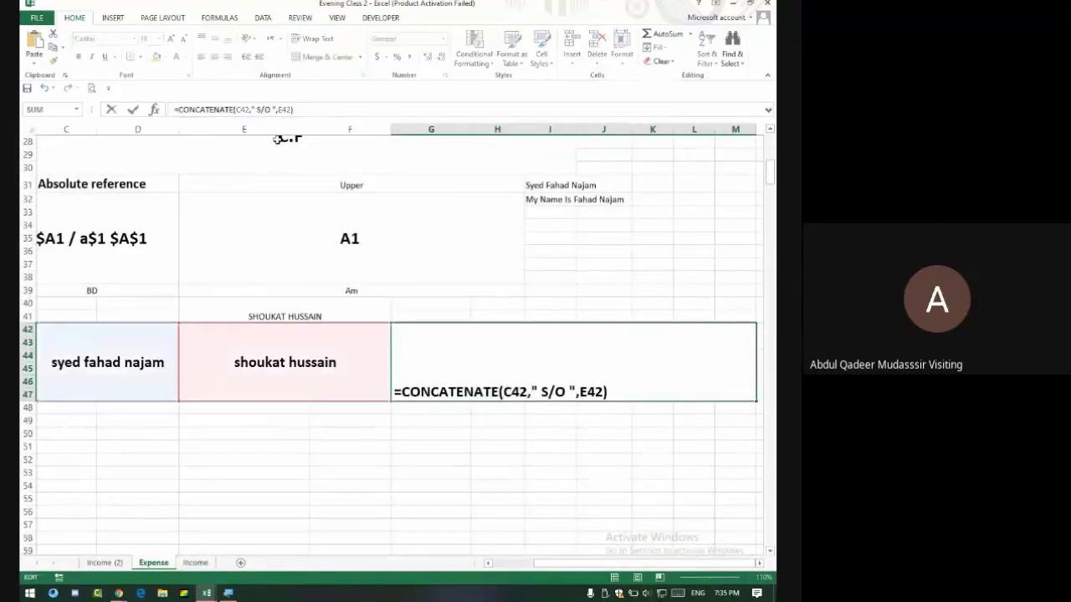
{"action": "type", "text": "Upper"}
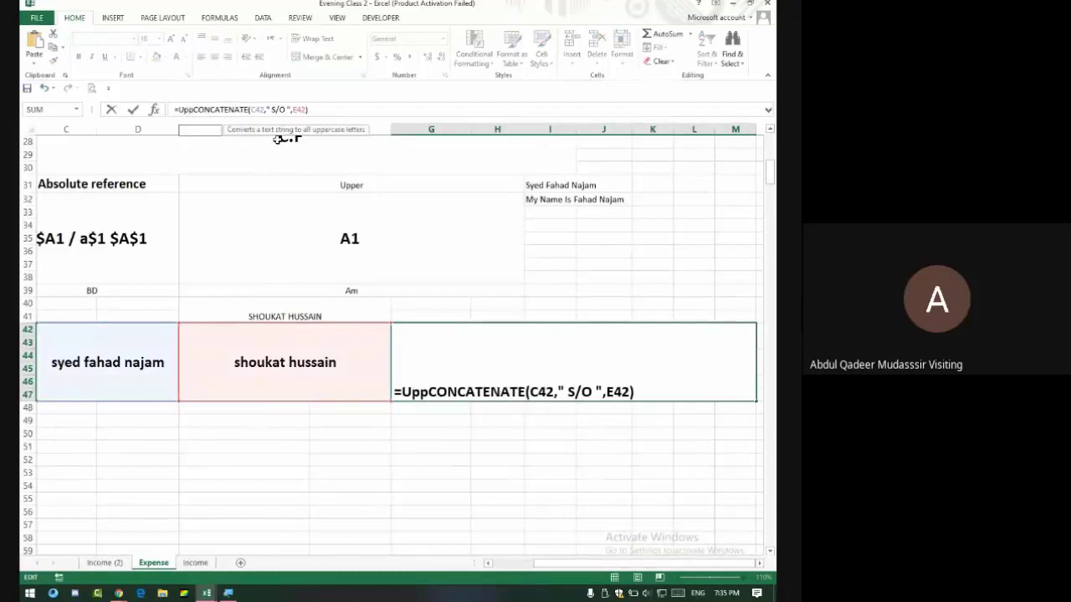
{"action": "type", "text": "("}
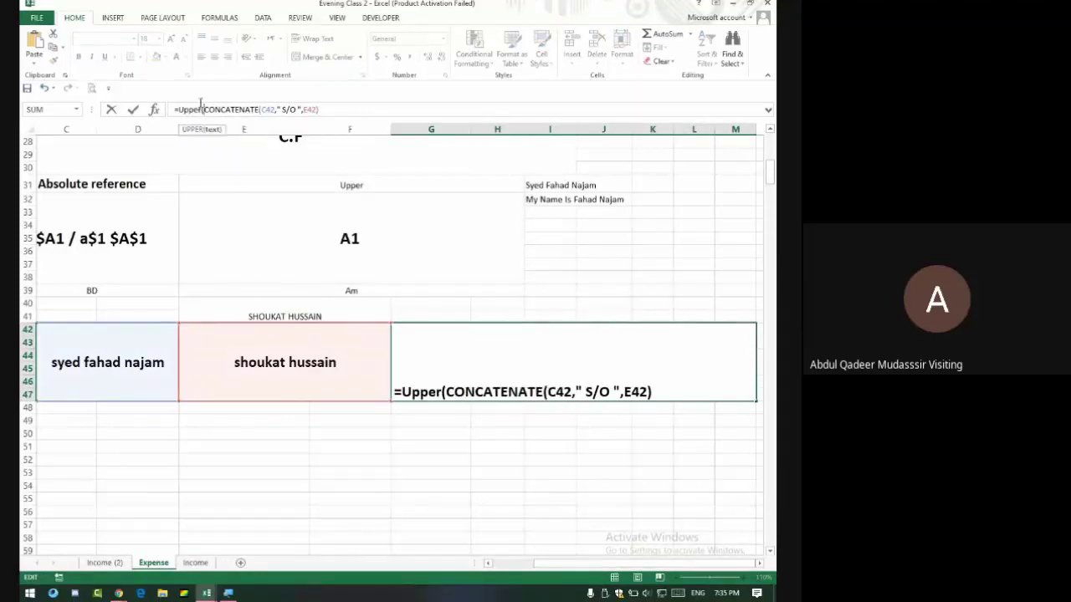
{"action": "left_click_drag", "start_coordinate": [178, 109], "coordinate": [246, 109]}
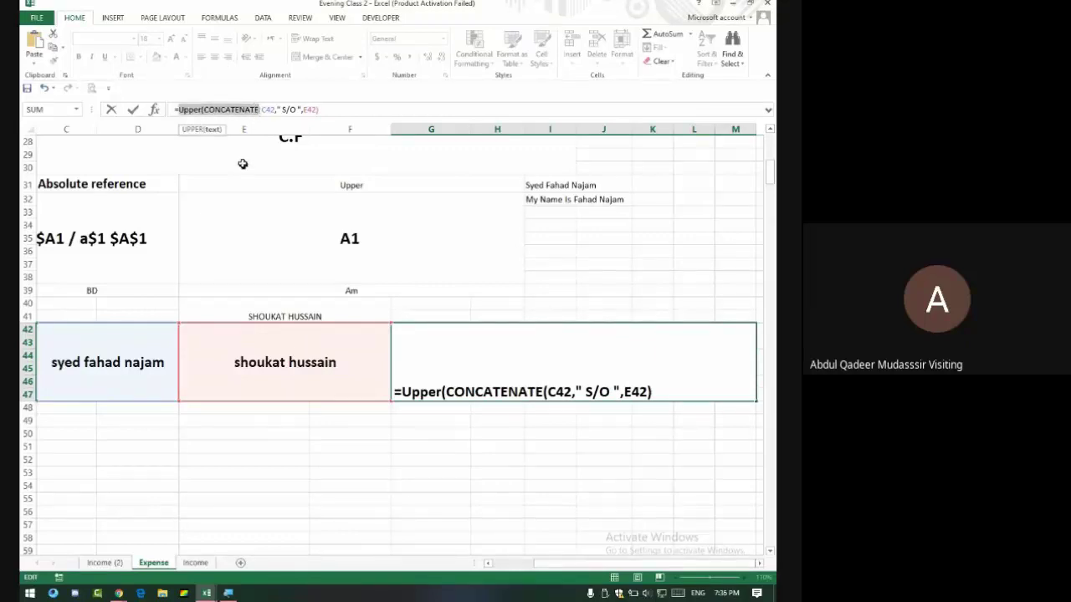
{"action": "left_click", "coordinate": [235, 110]}
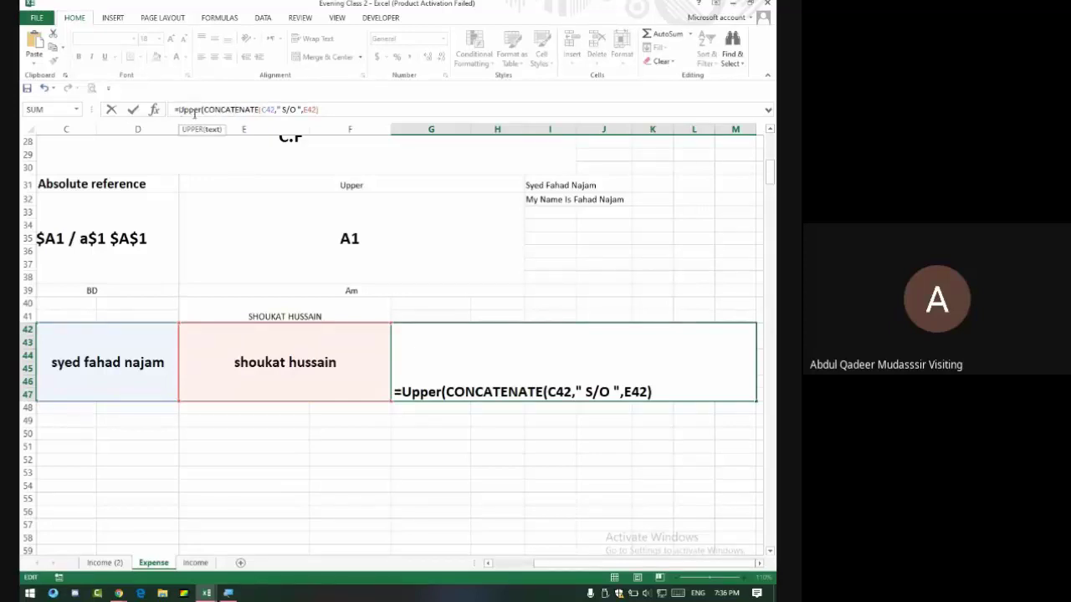
{"action": "left_click", "coordinate": [337, 109]}
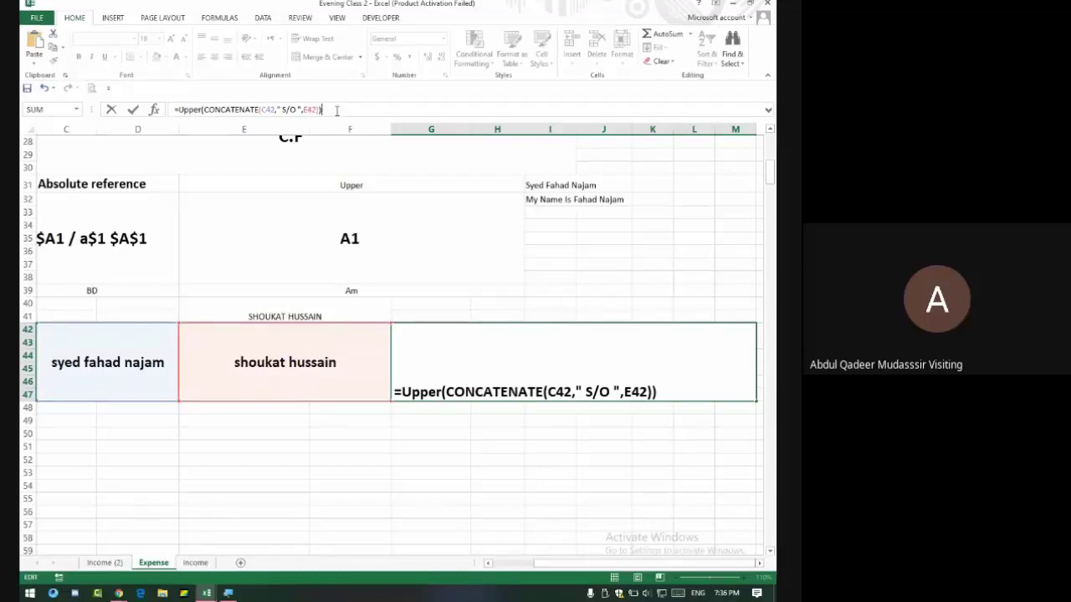
{"action": "key", "text": "Return"}
Replace UPPER with PROPER in G42 so the sentence appears in title case.
{"action": "key", "text": "Up"}
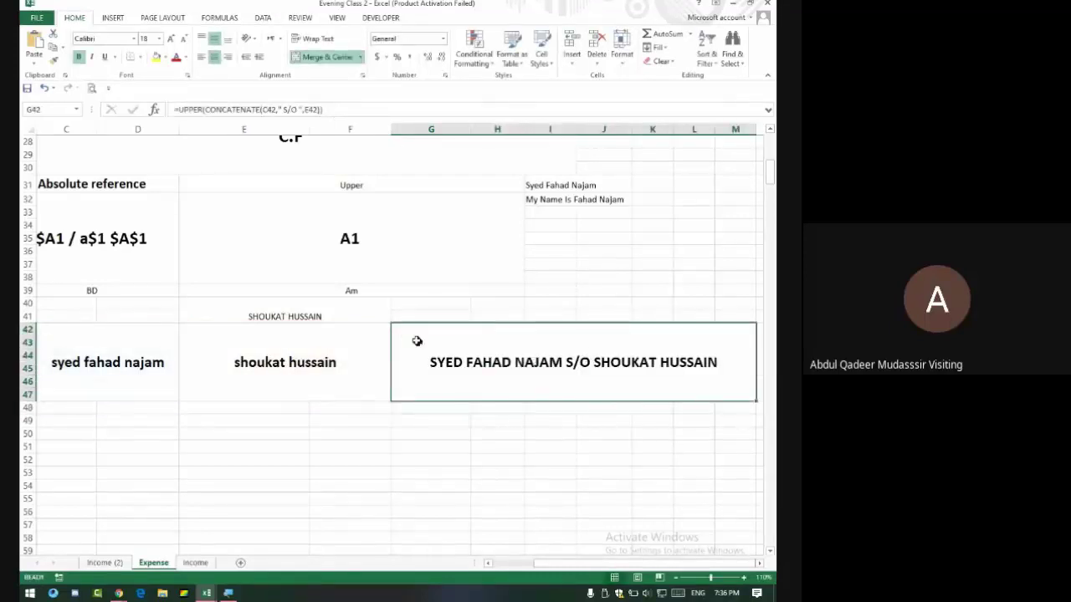
{"action": "left_click", "coordinate": [203, 109]}
{"action": "key", "text": "BackSpace"}
{"action": "key", "text": "BackSpace"}
{"action": "key", "text": "BackSpace"}
{"action": "key", "text": "BackSpace"}
{"action": "key", "text": "BackSpace"}
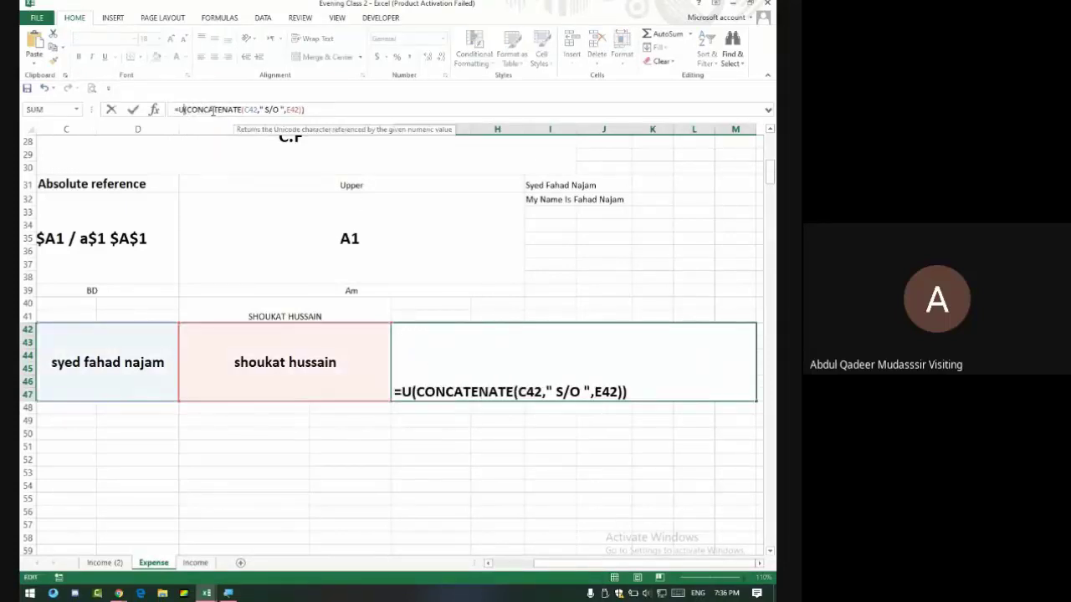
{"action": "type", "text": "Proper"}
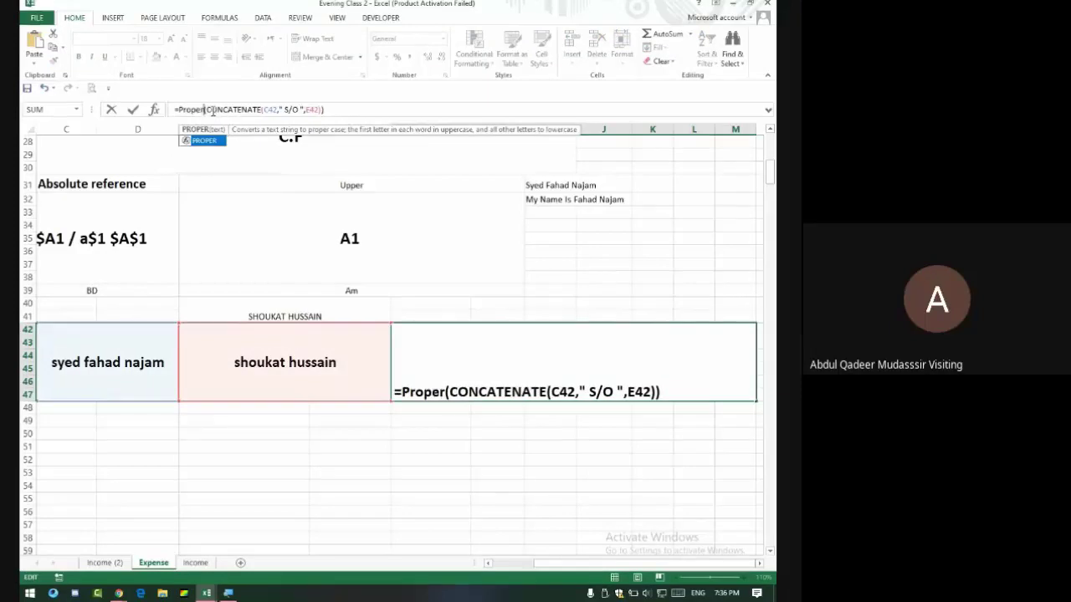
{"action": "key", "text": "Return"}
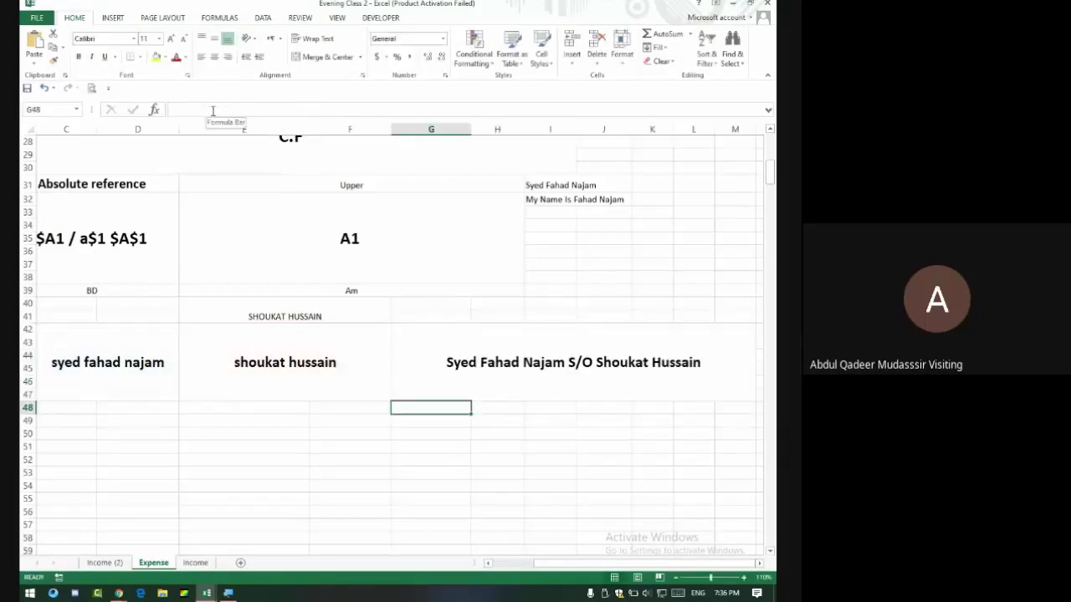
{"action": "left_click", "coordinate": [569, 360]}
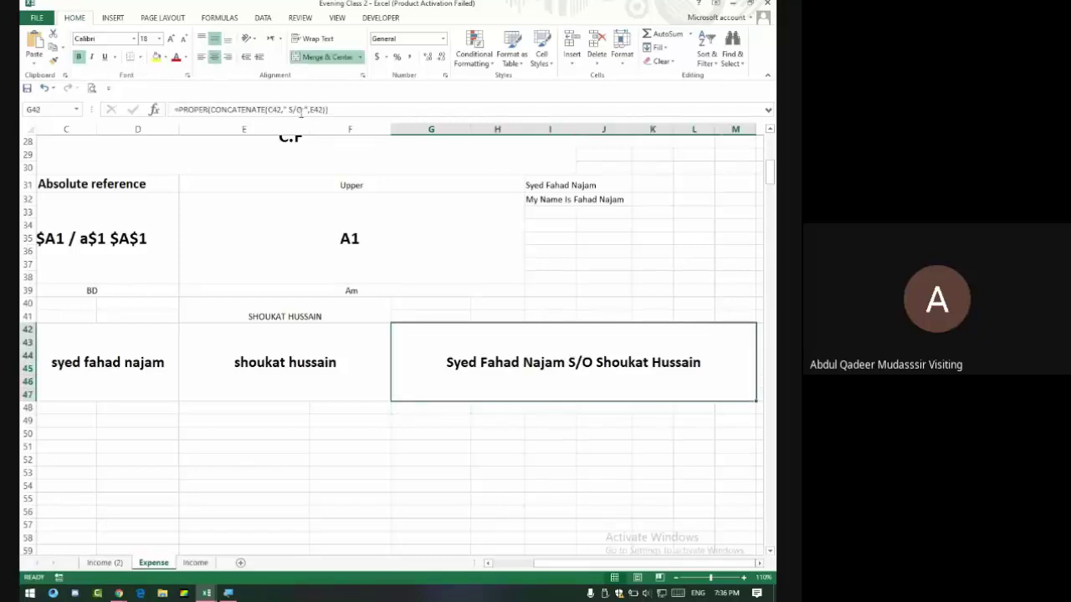
Switch to the FINAL SHEET workbook and Google Meet, then return to Evening Class 2.
{"action": "key", "text": "alt+Tab"}
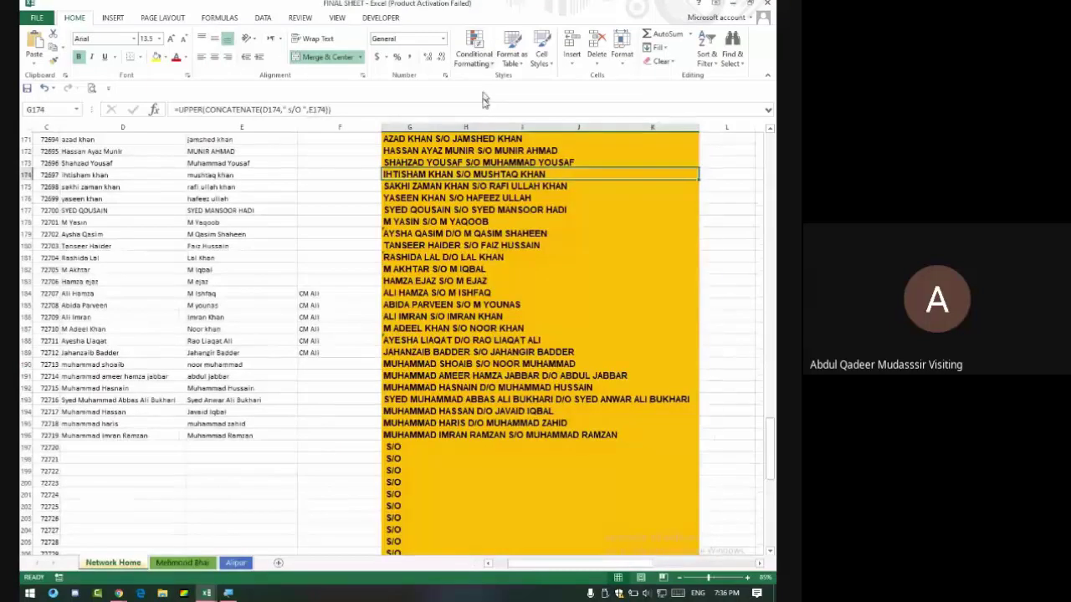
{"action": "key", "text": "alt+Tab"}
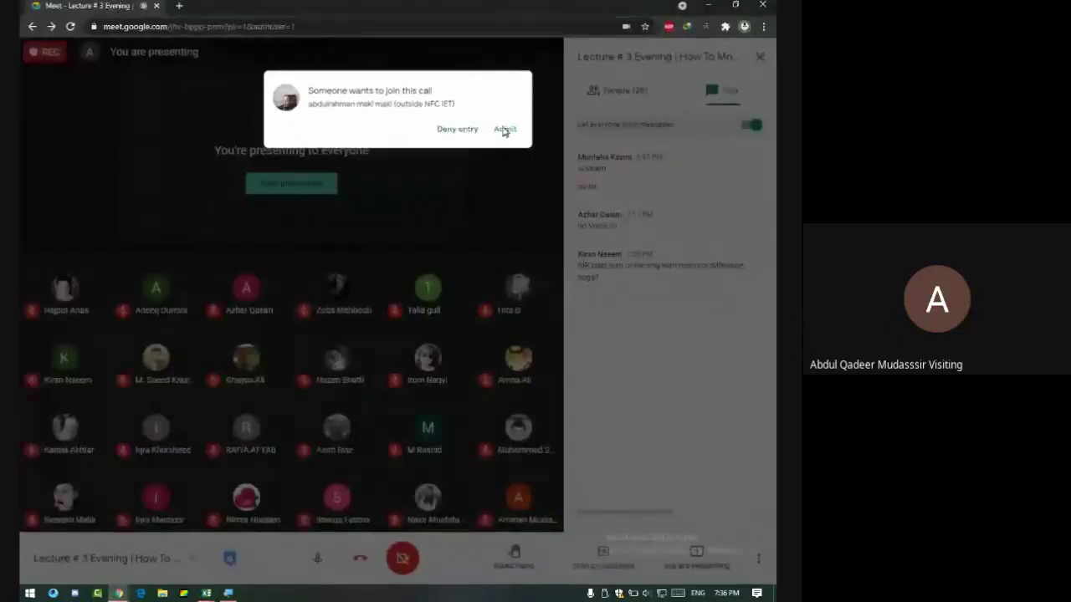
{"action": "key", "text": "alt+Tab"}
{"action": "key", "text": "alt+Tab"}
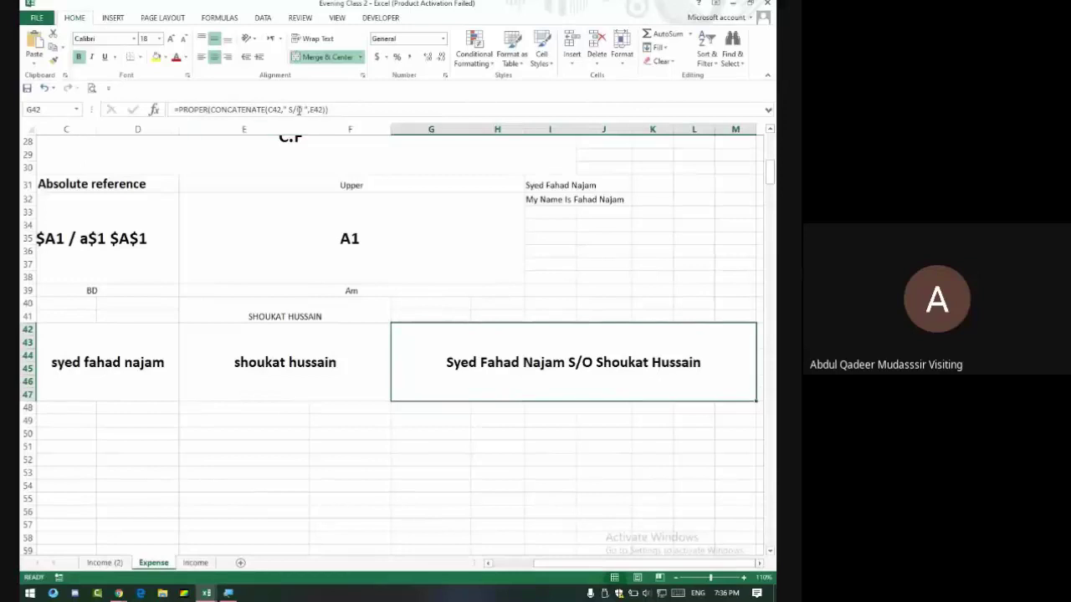
{"action": "left_click_drag", "start_coordinate": [285, 110], "coordinate": [310, 110]}
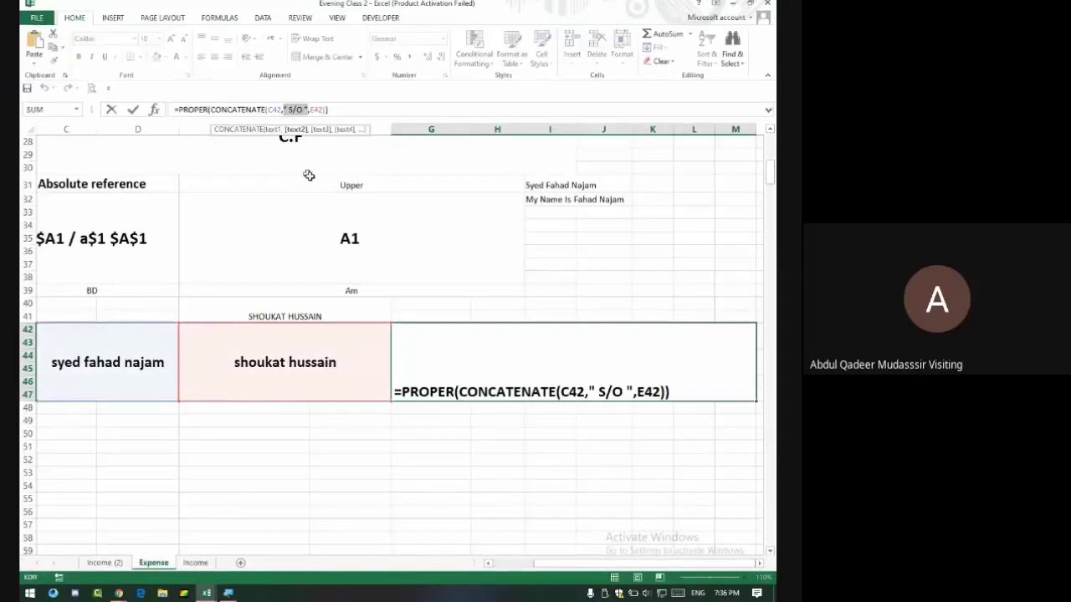
{"action": "key", "text": "Return"}
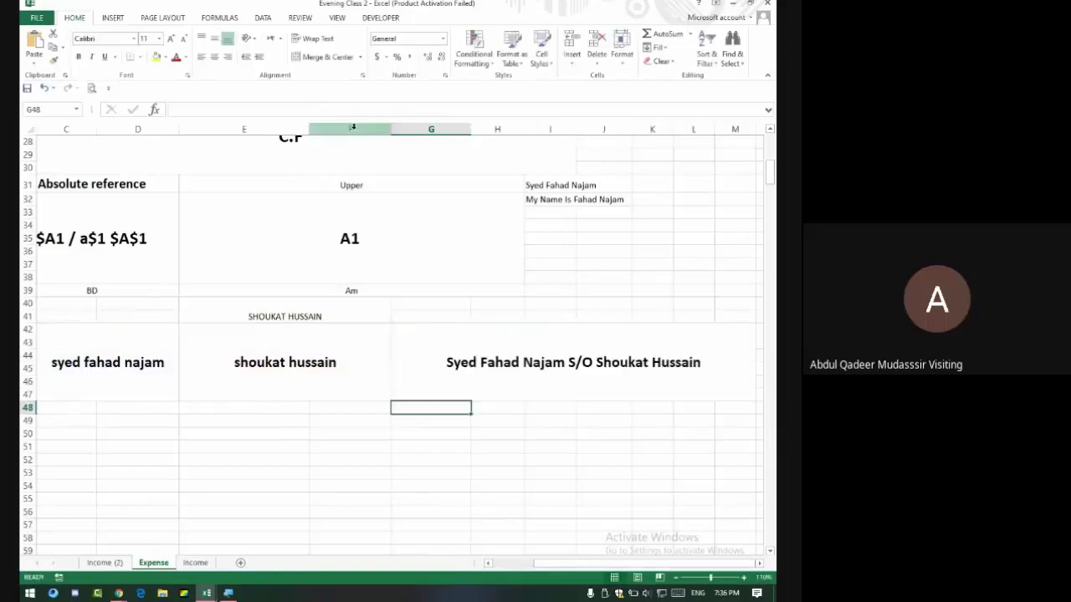
{"action": "left_click", "coordinate": [505, 355]}
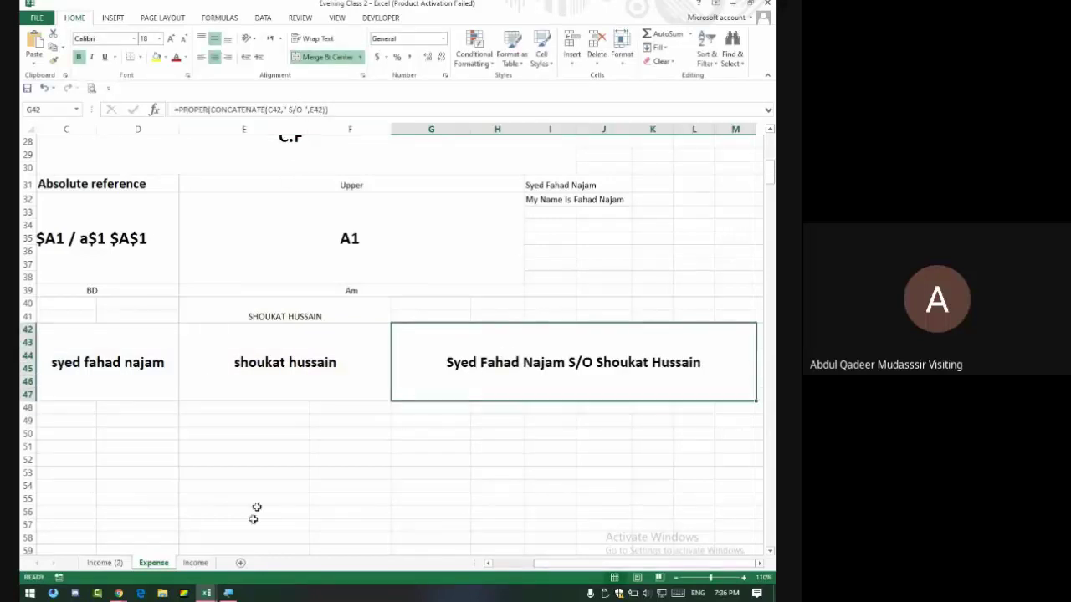
{"action": "left_click_drag", "start_coordinate": [354, 363], "coordinate": [521, 366]}
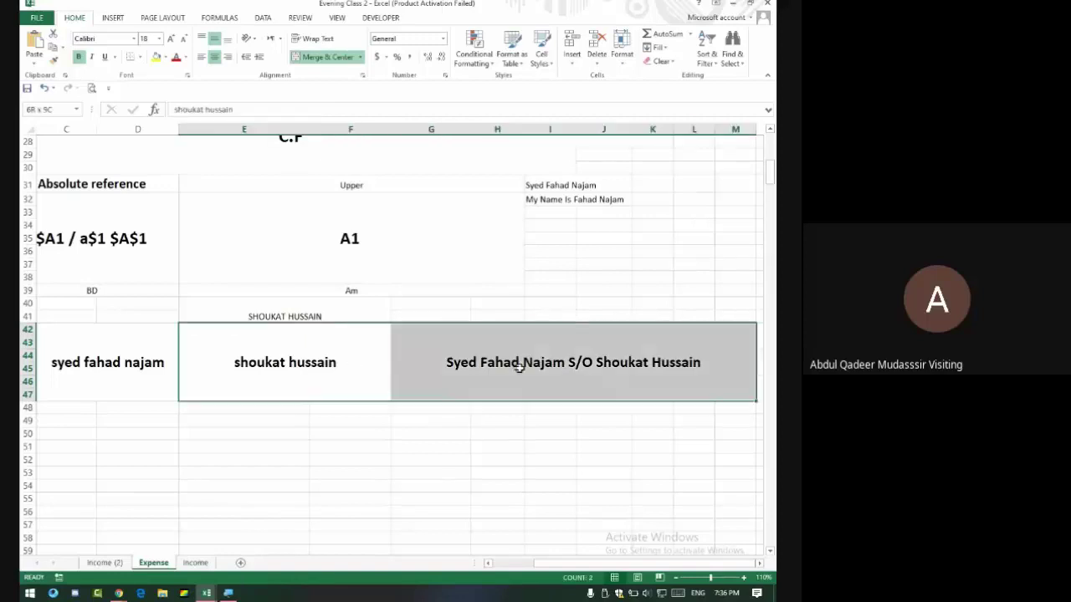
{"action": "left_click_drag", "start_coordinate": [97, 379], "coordinate": [457, 394]}
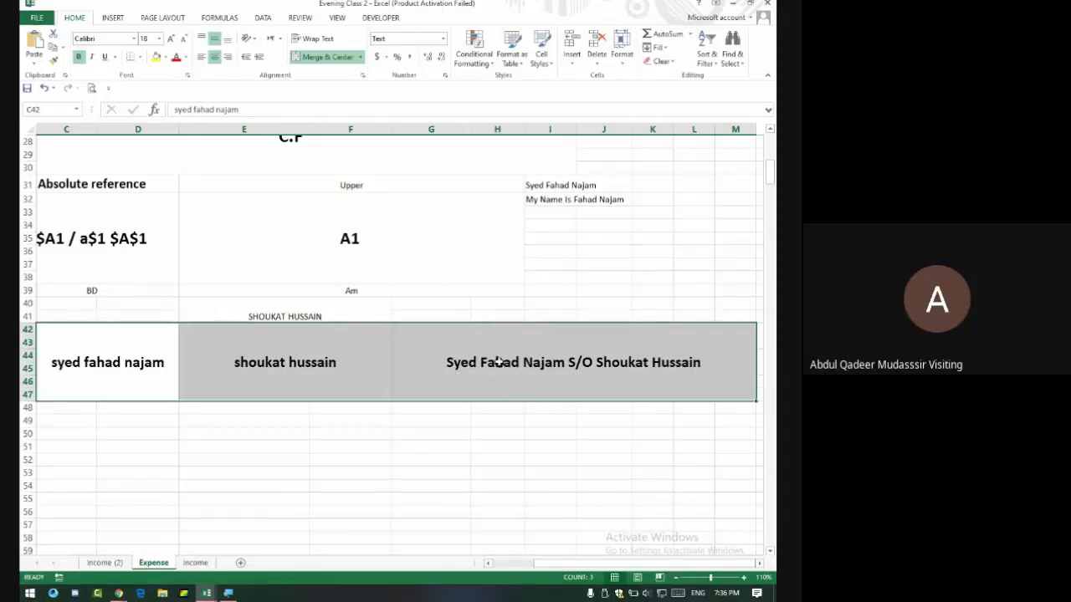
{"action": "left_click", "coordinate": [498, 361]}
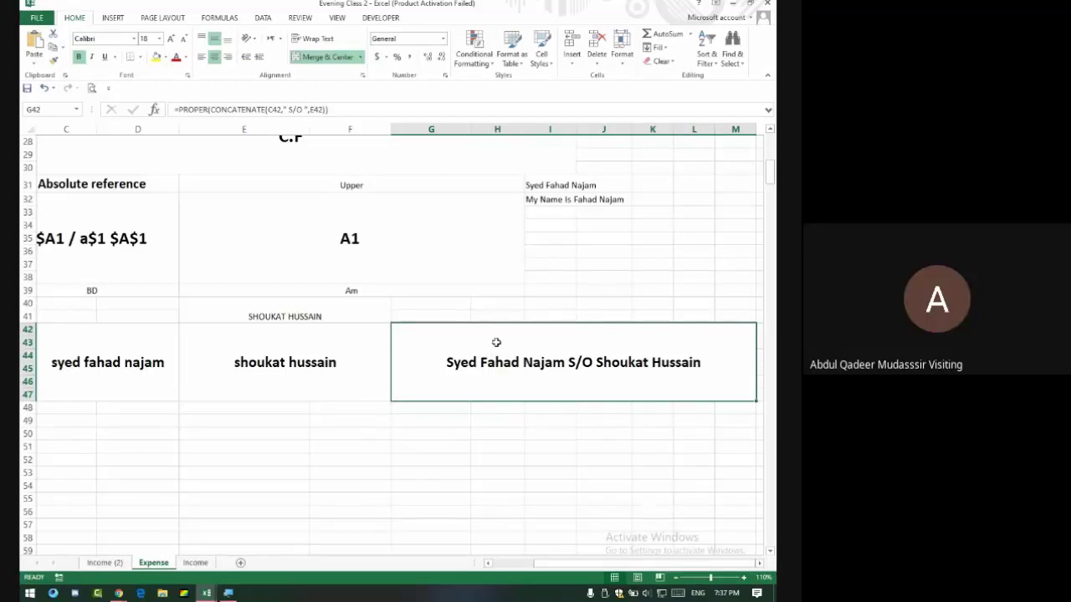
{"action": "key", "text": "alt+Tab"}
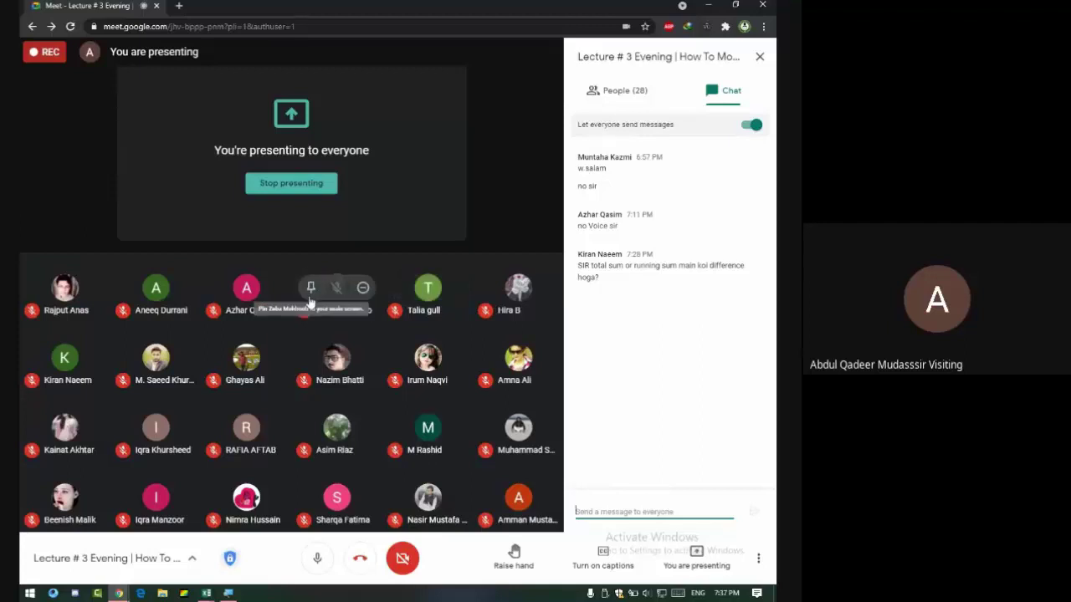
{"action": "key", "text": "alt+Tab"}
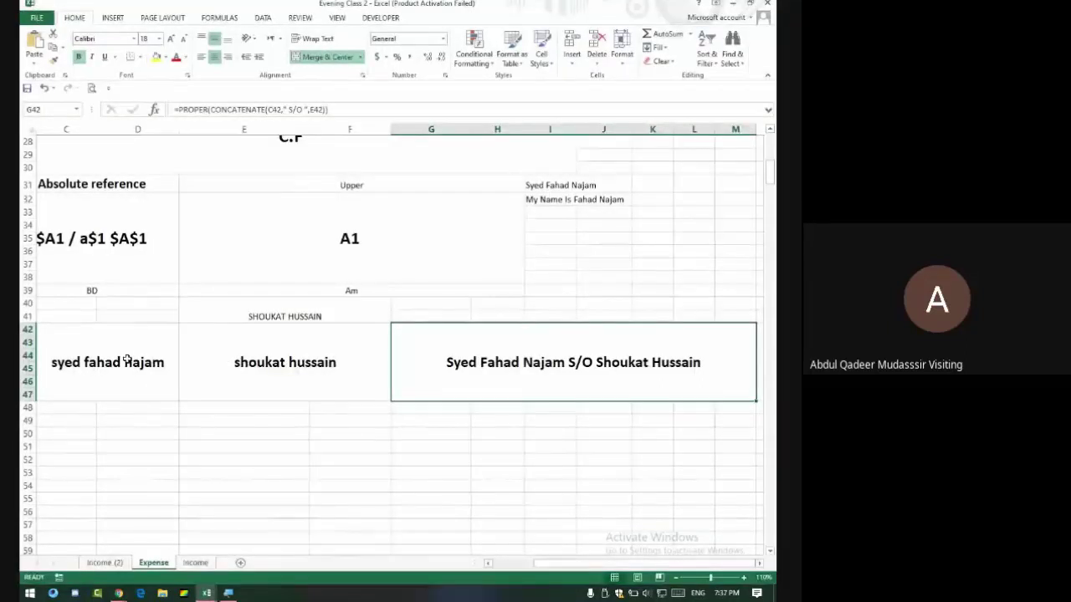
{"action": "scroll", "coordinate": [201, 418], "scroll_direction": "down", "scroll_amount": 11}
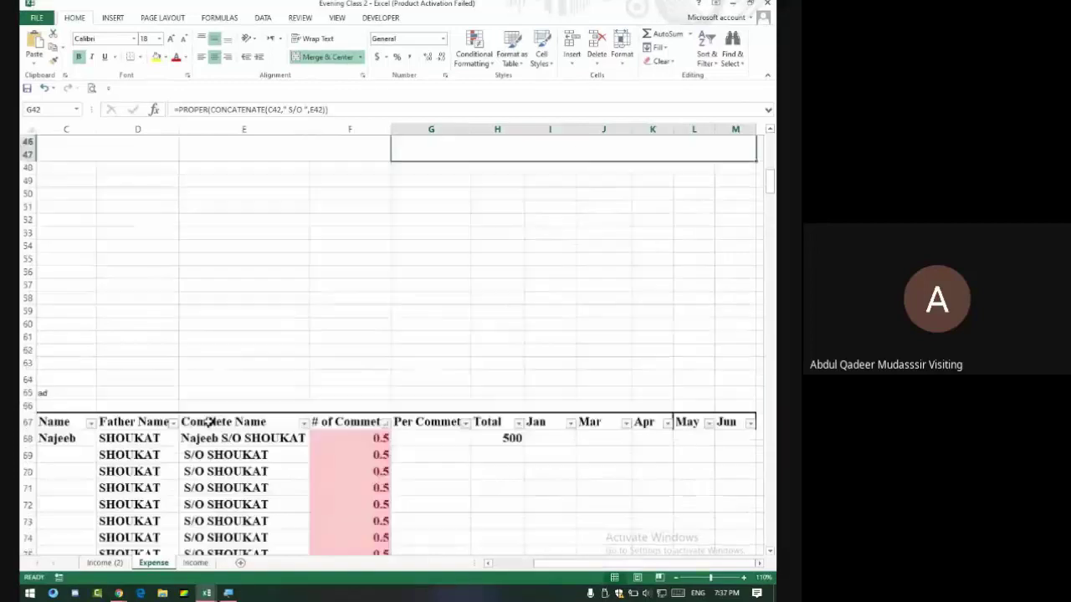
{"action": "scroll", "coordinate": [209, 410], "scroll_direction": "down", "scroll_amount": 8}
{"action": "scroll", "coordinate": [211, 406], "scroll_direction": "up", "scroll_amount": 20}
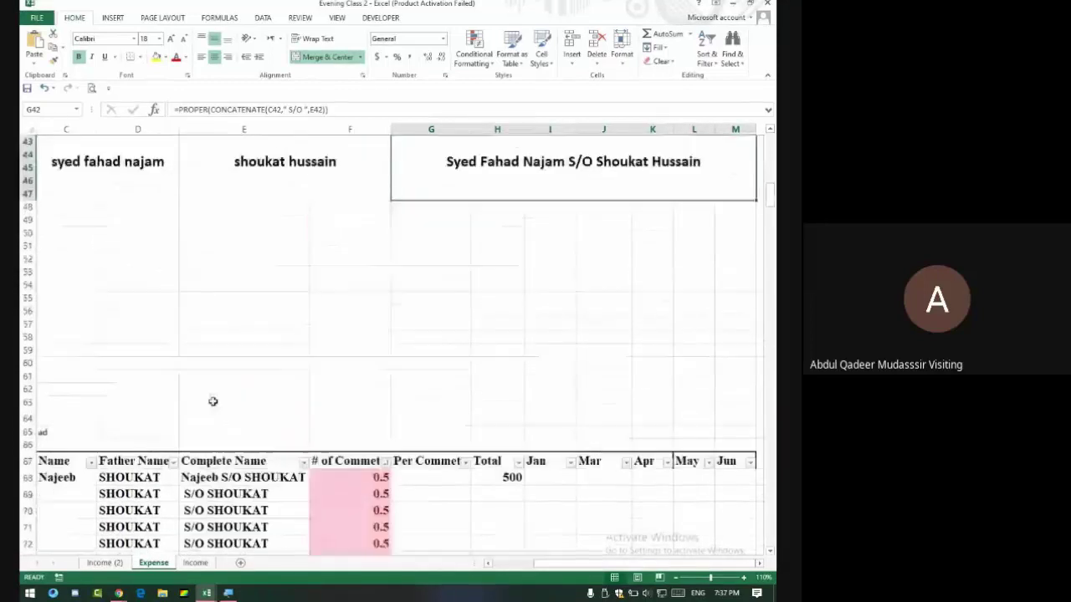
{"action": "scroll", "coordinate": [212, 403], "scroll_direction": "up", "scroll_amount": 12}
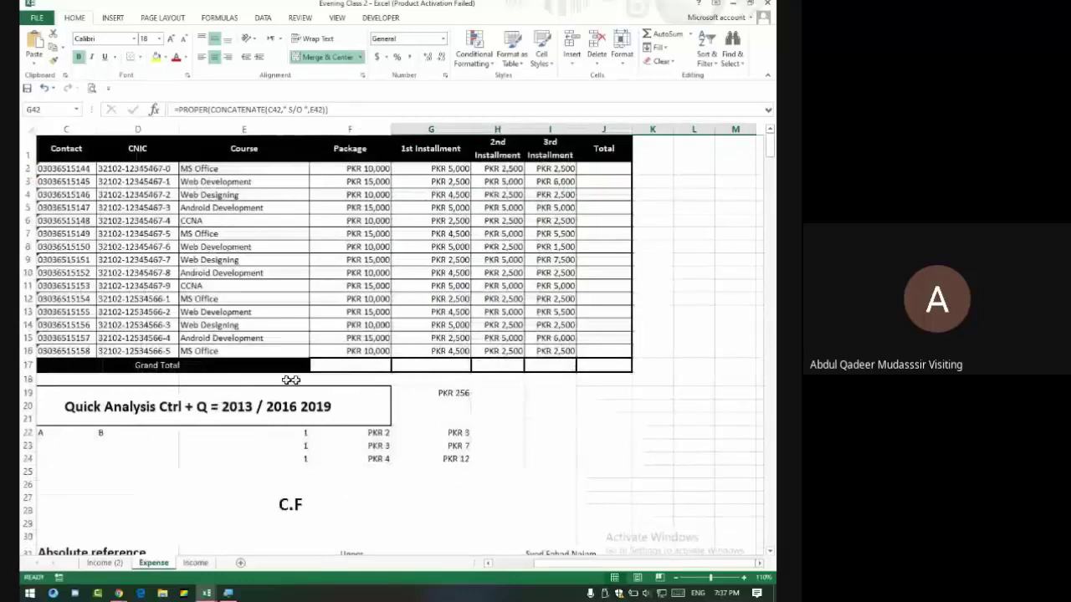
{"action": "left_click_drag", "start_coordinate": [376, 170], "coordinate": [373, 358]}
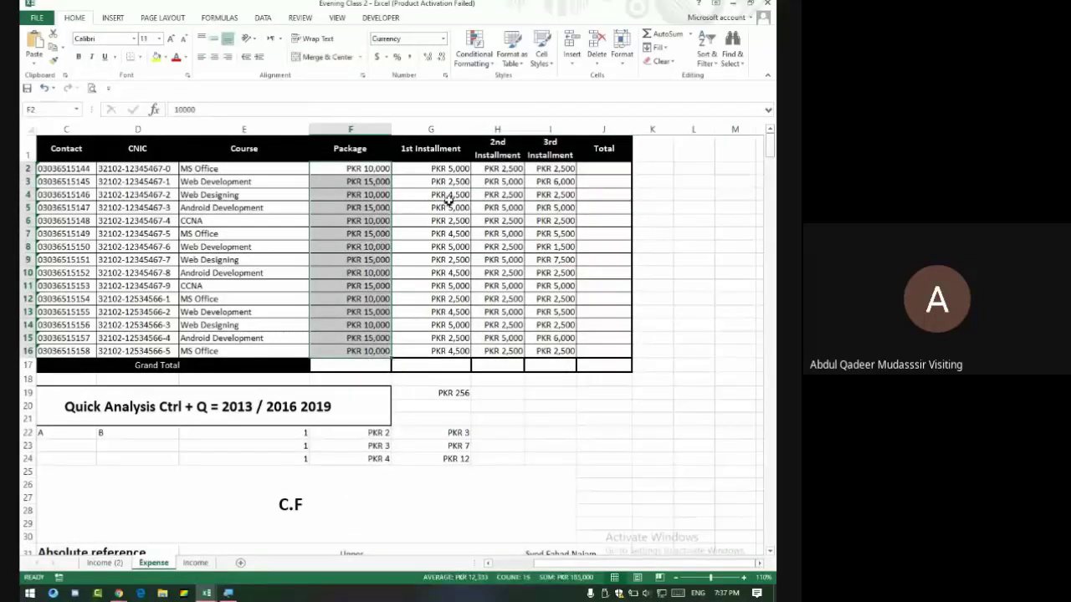
{"action": "left_click", "coordinate": [603, 363]}
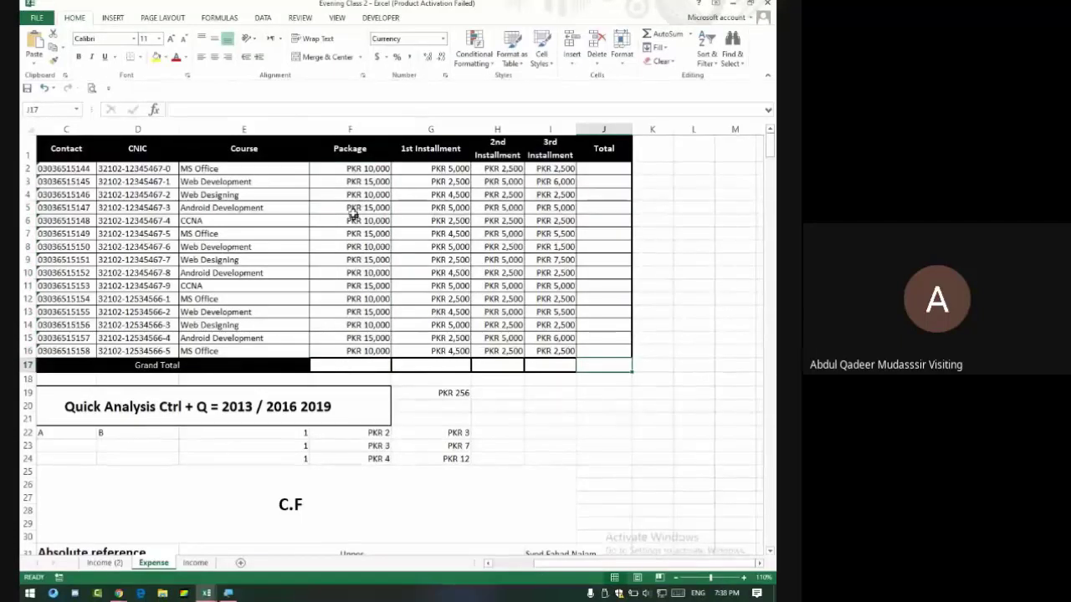
{"action": "left_click_drag", "start_coordinate": [351, 171], "coordinate": [550, 348]}
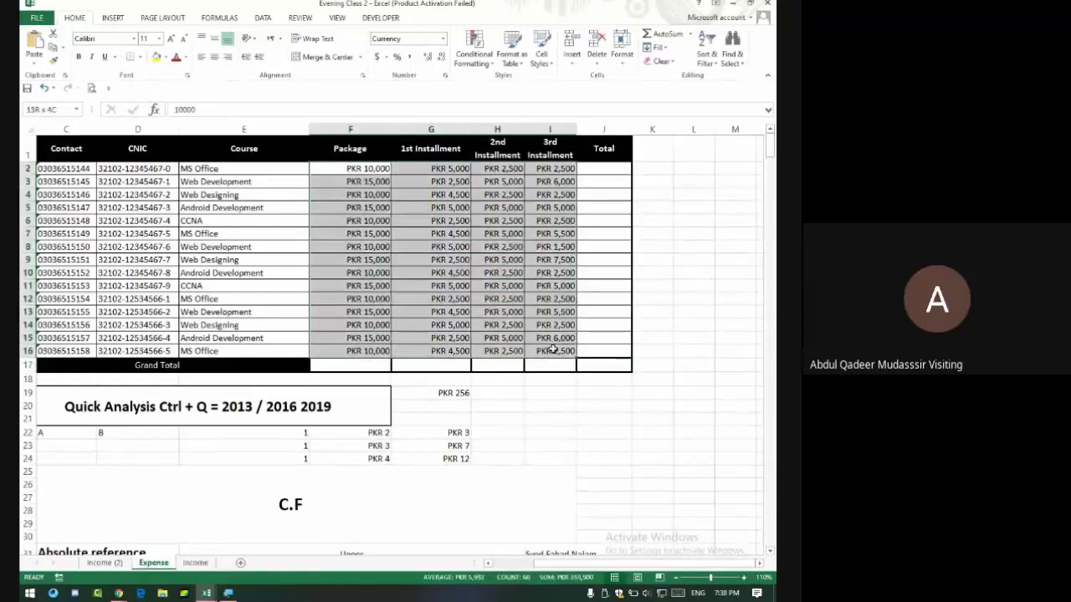
{"action": "left_click", "coordinate": [436, 365]}
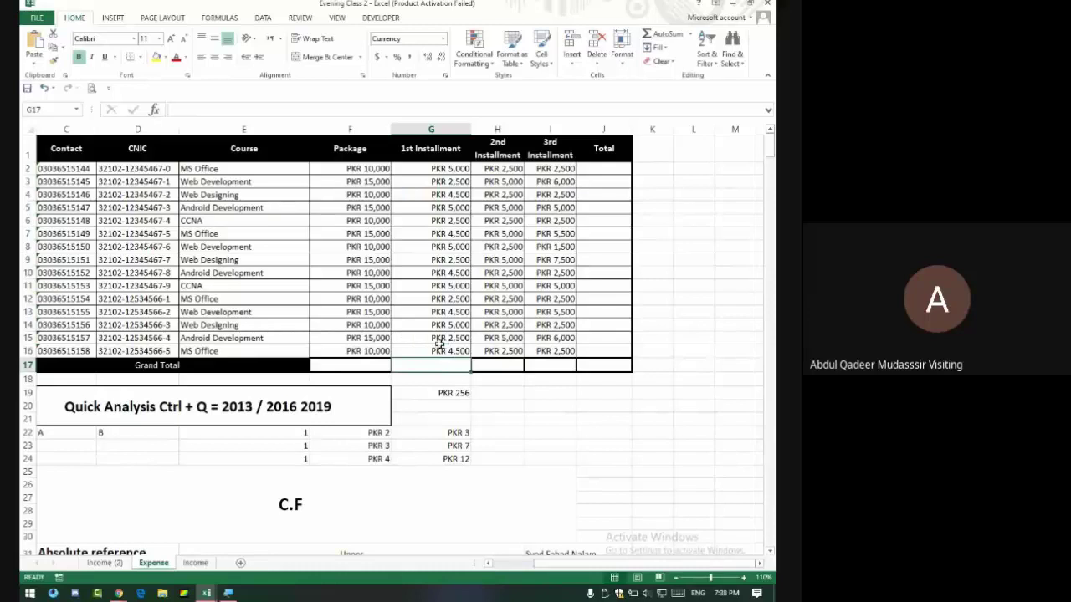
{"action": "left_click", "coordinate": [518, 365]}
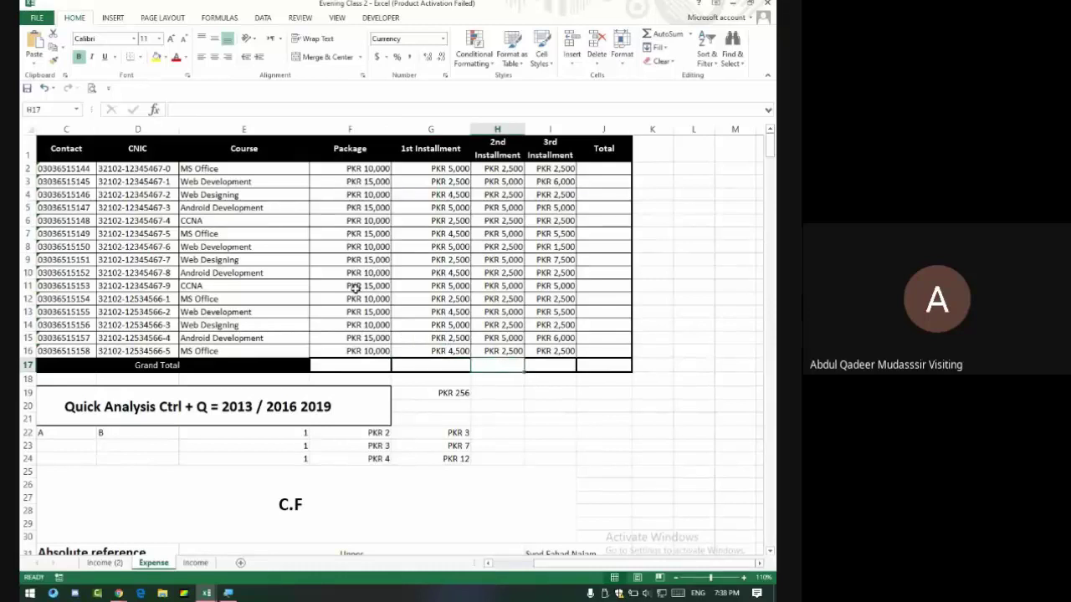
{"action": "key", "text": "alt+Tab"}
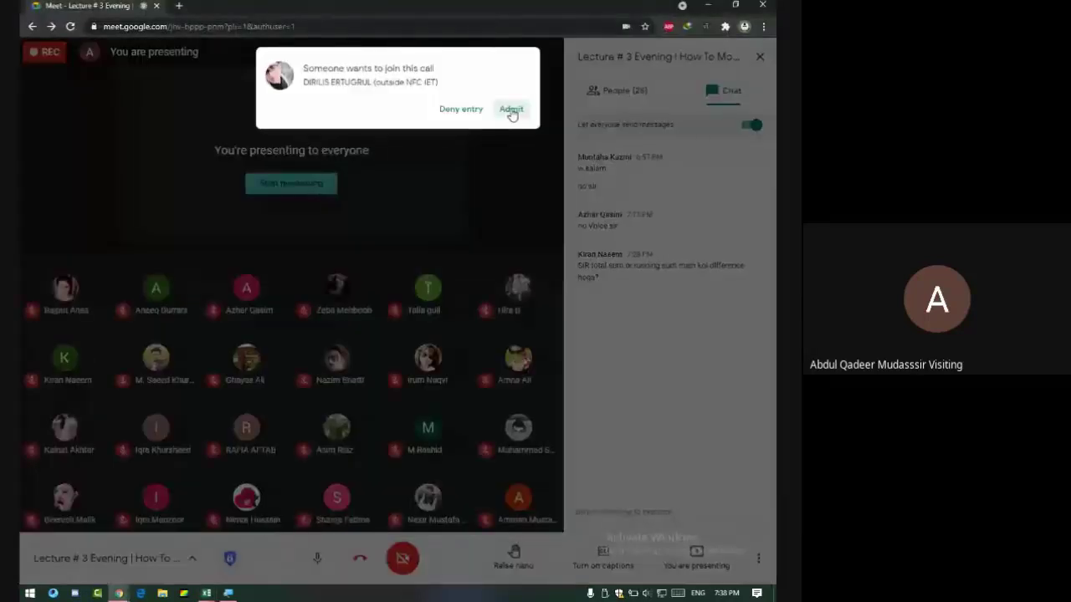
{"action": "left_click", "coordinate": [511, 109]}
{"action": "key", "text": "alt+Tab"}
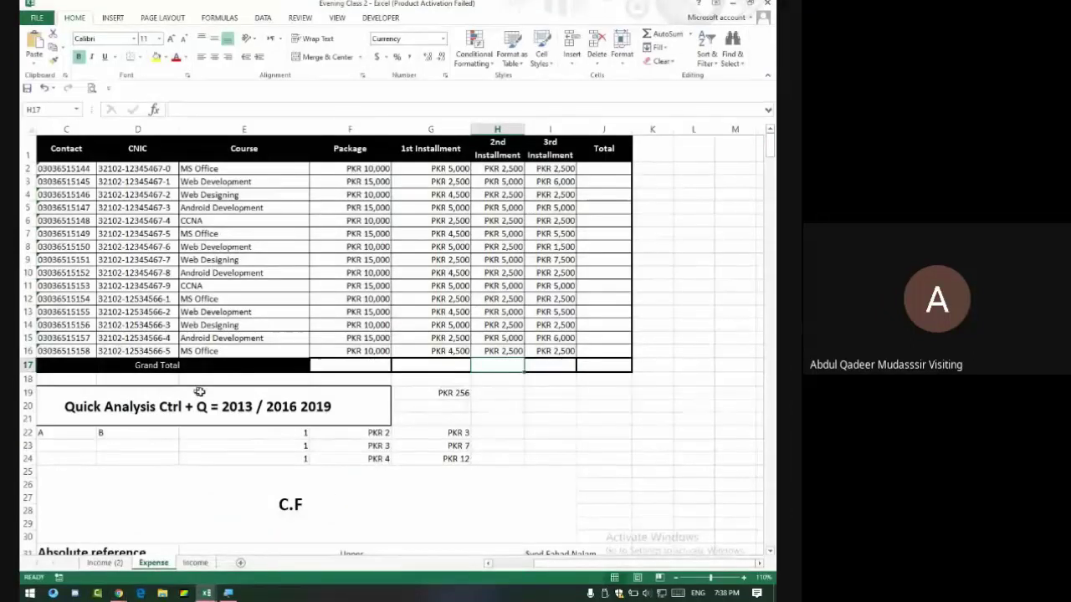
{"action": "scroll", "coordinate": [219, 424], "scroll_direction": "down", "scroll_amount": 4}
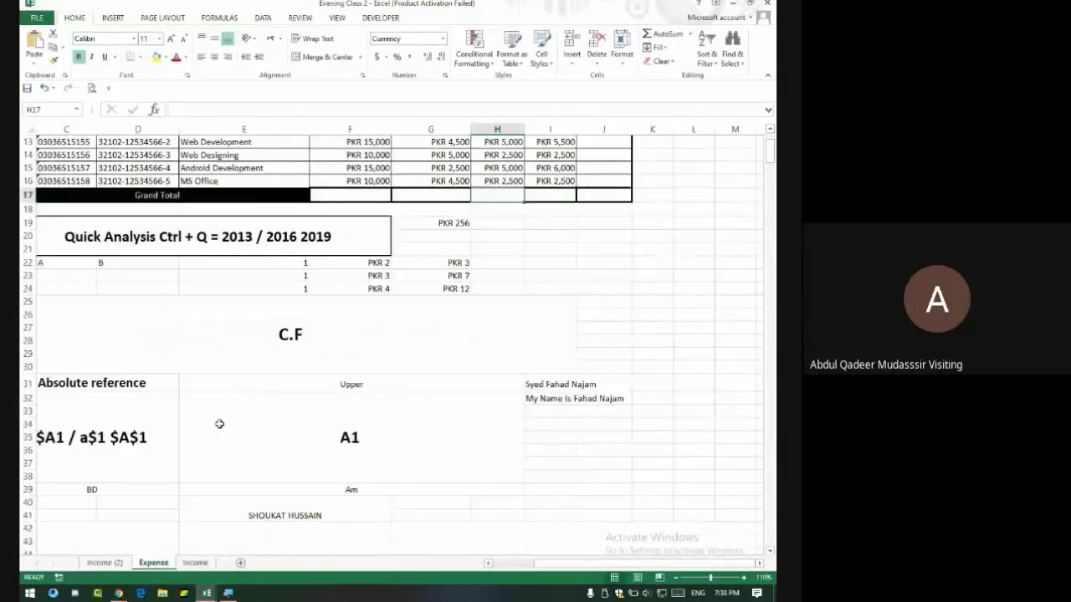
{"action": "scroll", "coordinate": [219, 424], "scroll_direction": "down", "scroll_amount": 2}
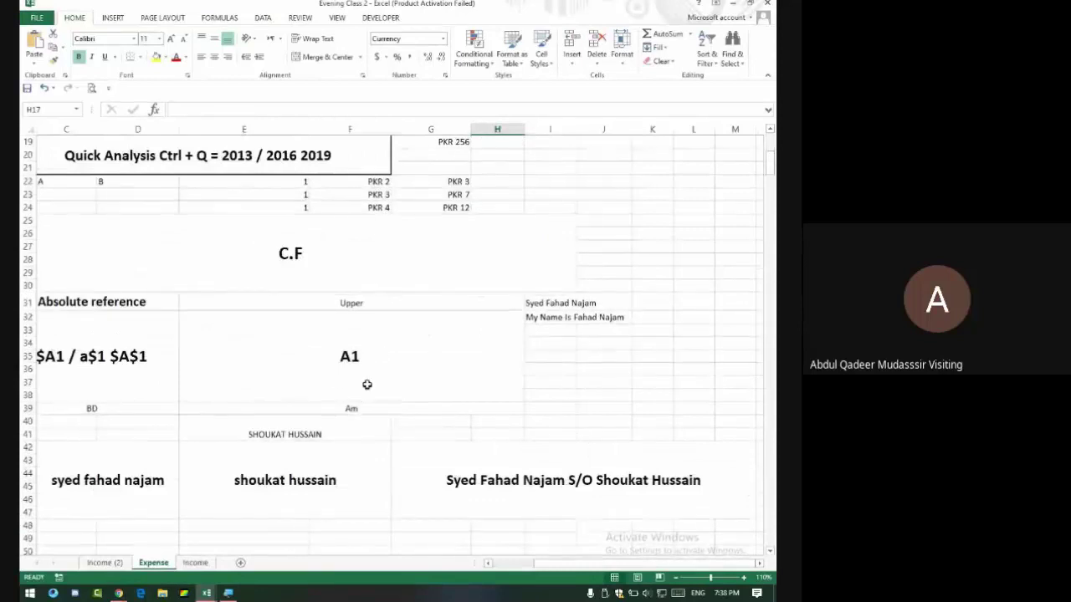
{"action": "scroll", "coordinate": [366, 384], "scroll_direction": "down", "scroll_amount": 2}
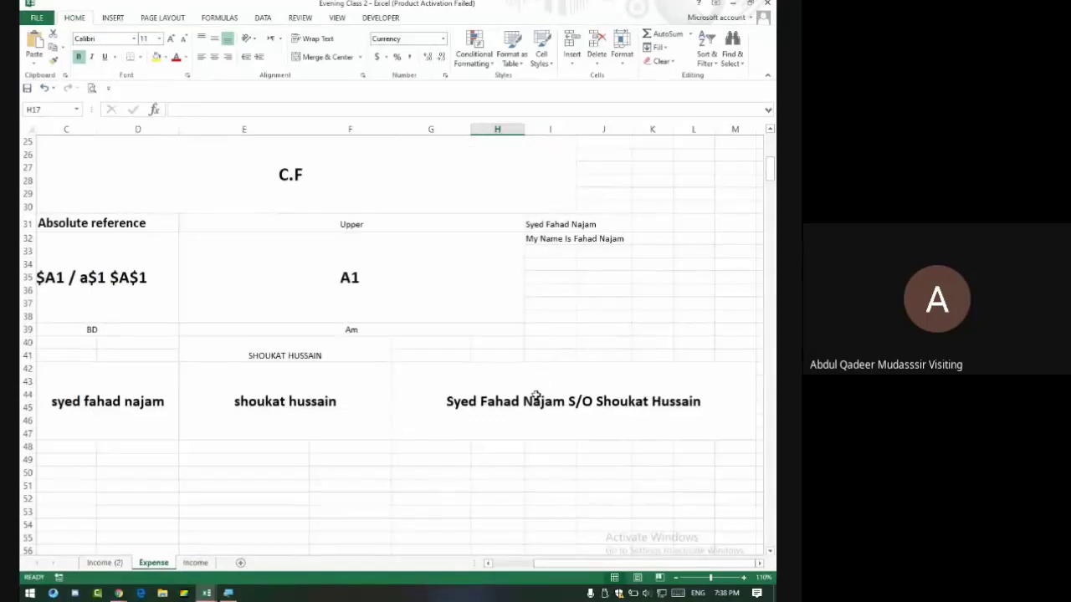
{"action": "scroll", "coordinate": [384, 390], "scroll_direction": "down", "scroll_amount": 8}
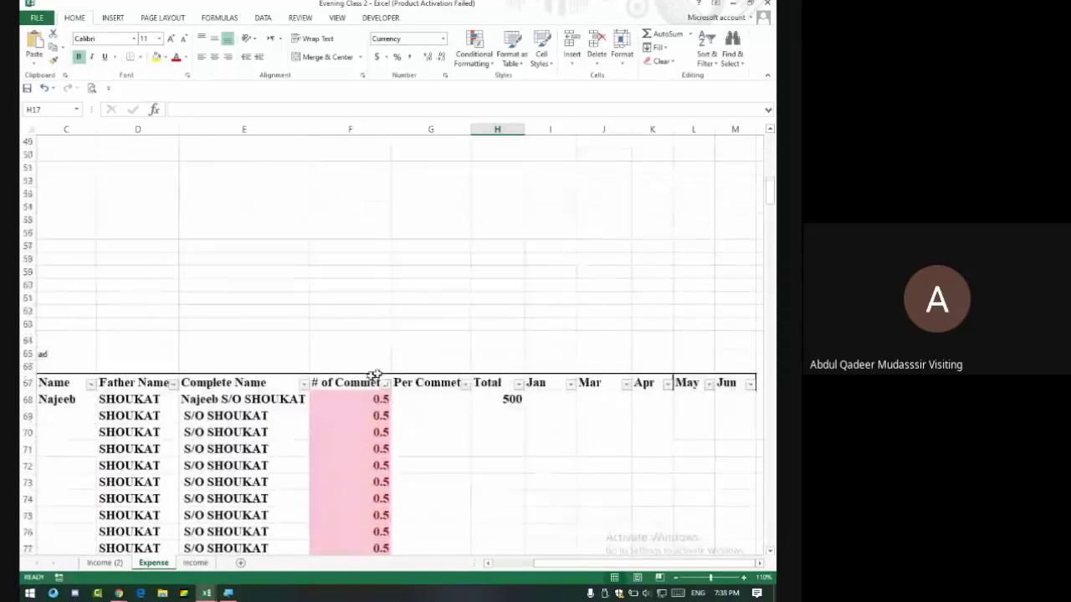
{"action": "scroll", "coordinate": [376, 374], "scroll_direction": "up", "scroll_amount": 12}
{"action": "key", "text": "alt+Tab"}
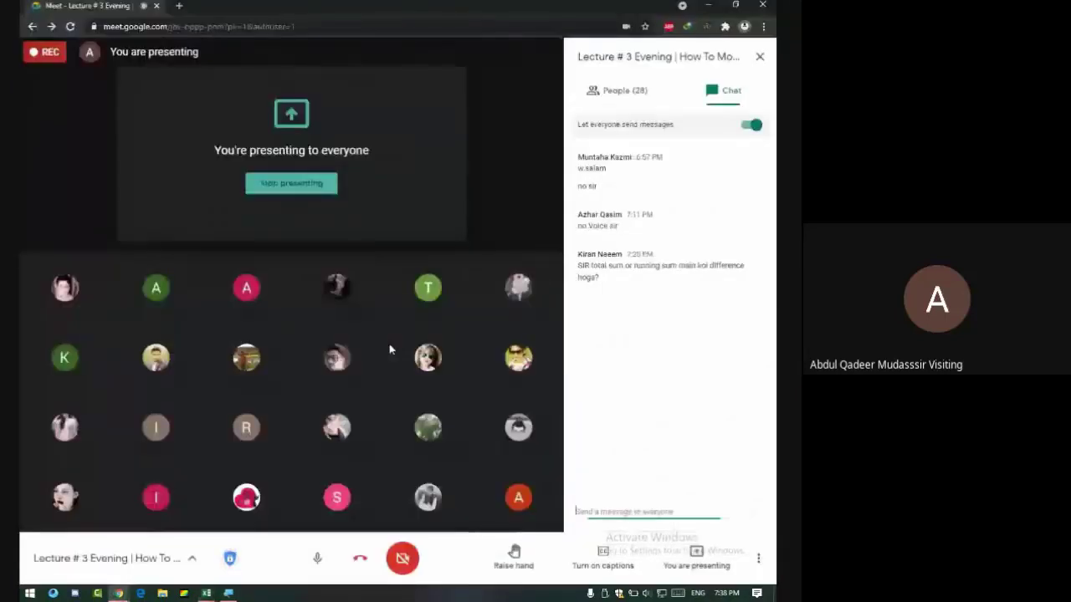
{"action": "key", "text": "alt+Tab"}
{"action": "scroll", "coordinate": [360, 339], "scroll_direction": "down", "scroll_amount": 10}
{"action": "scroll", "coordinate": [318, 345], "scroll_direction": "up", "scroll_amount": 5}
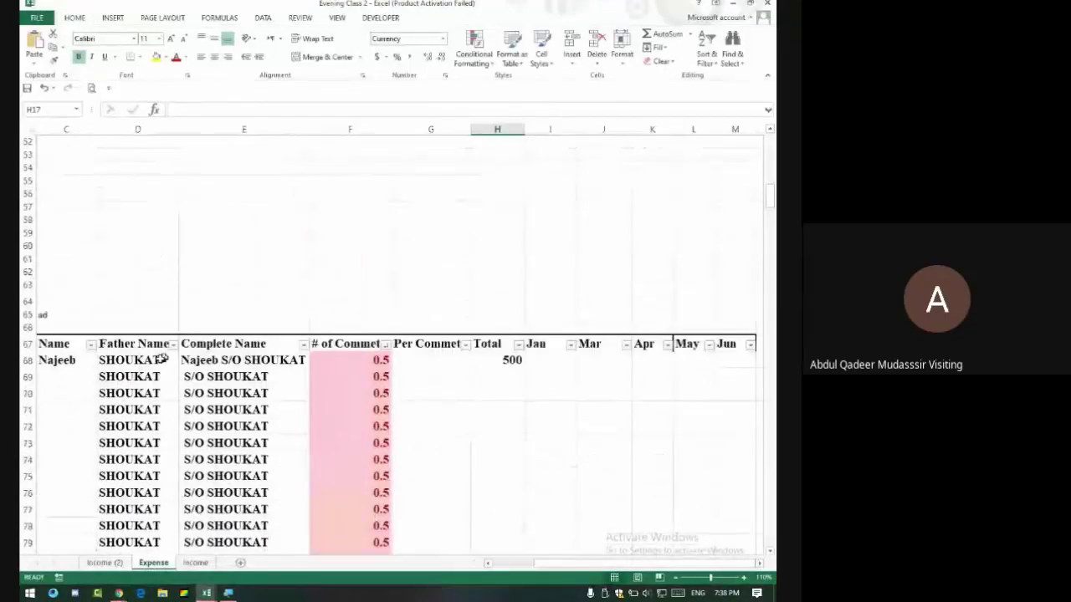
{"action": "scroll", "coordinate": [161, 358], "scroll_direction": "down", "scroll_amount": 2}
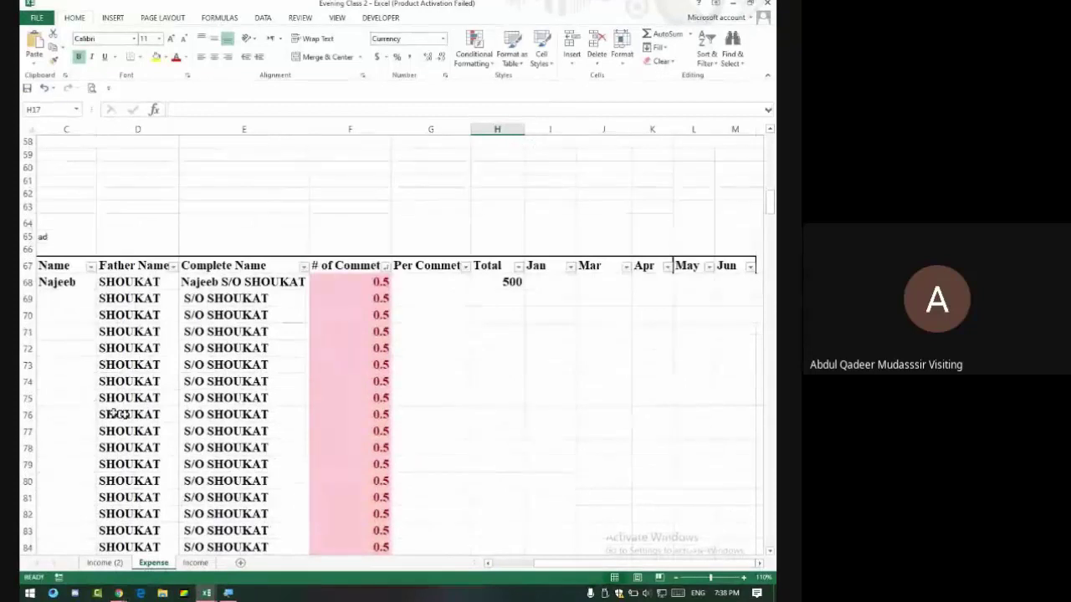
Clear the Father Name values and enter Shoukat in D68.
{"action": "left_click_drag", "start_coordinate": [144, 282], "coordinate": [132, 537]}
{"action": "key", "text": "ctrl+shift+Down"}
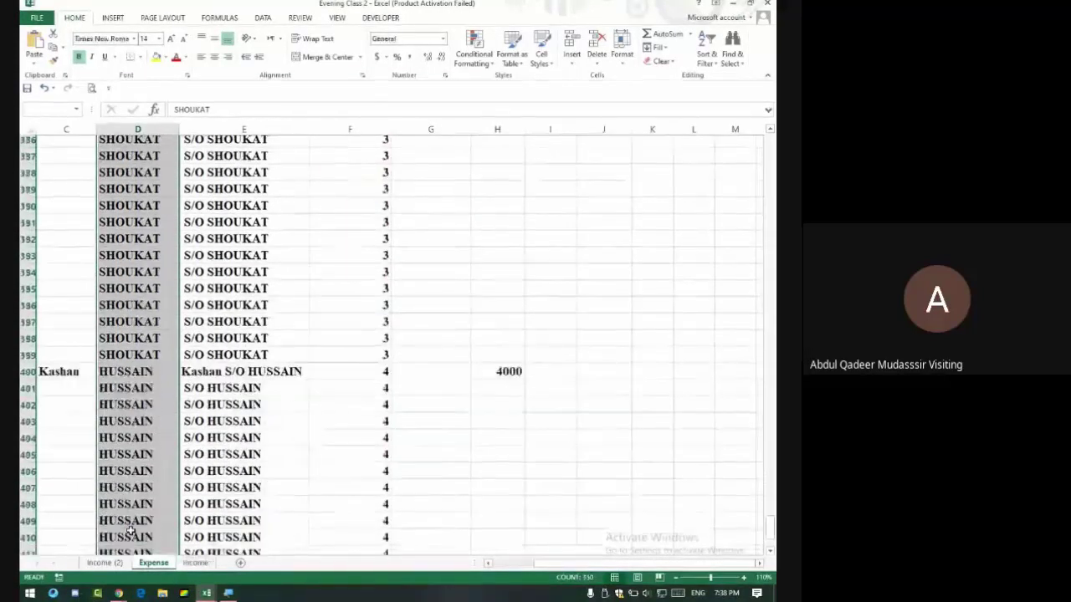
{"action": "key", "text": "Delete"}
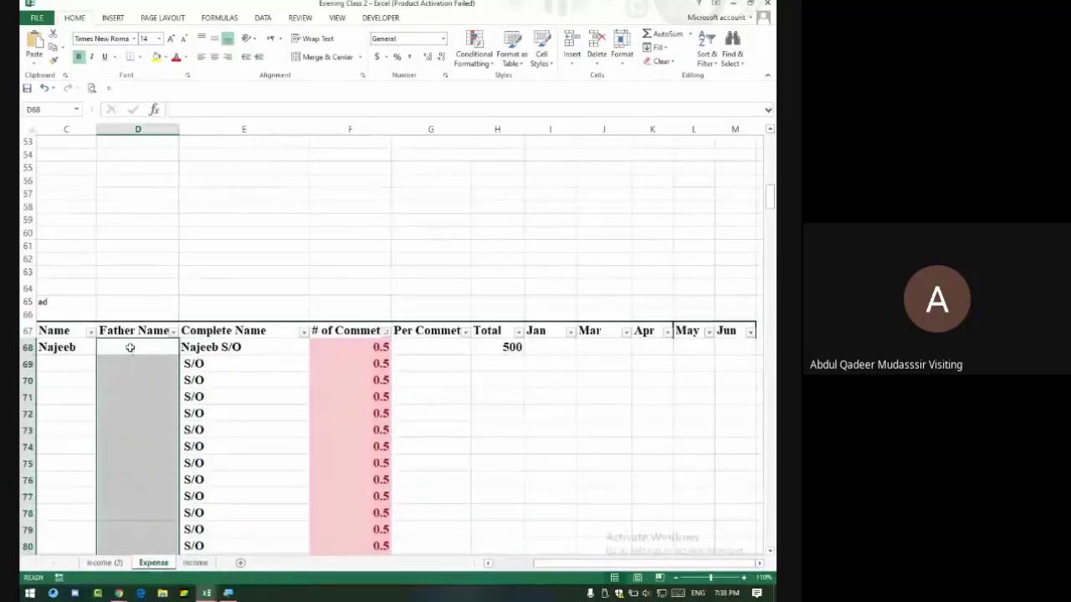
{"action": "left_click", "coordinate": [130, 347]}
{"action": "type", "text": "S"}
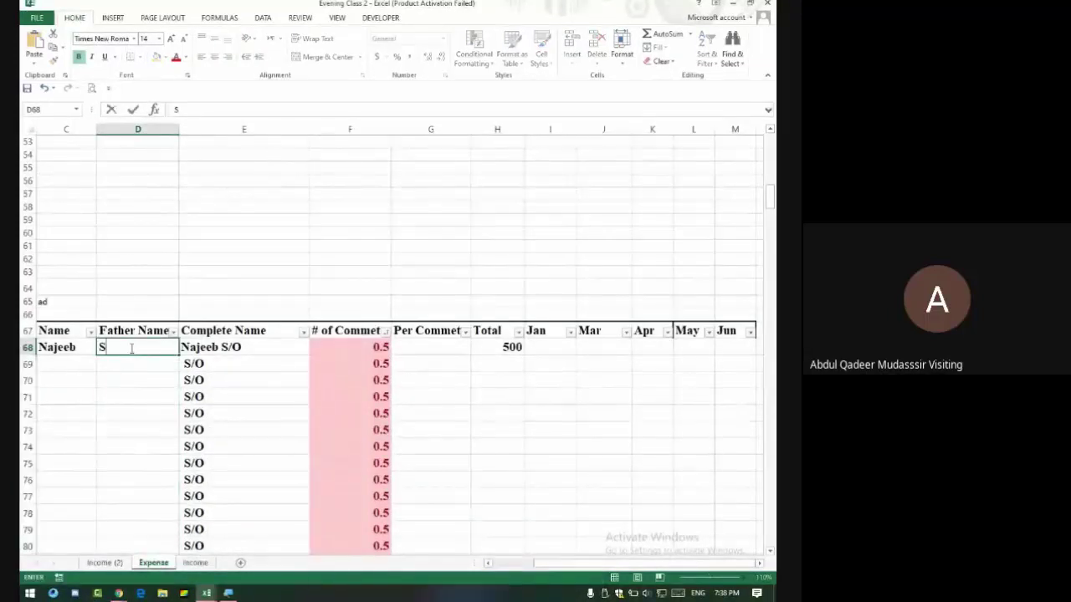
{"action": "type", "text": "houkat"}
{"action": "key", "text": "Return"}
{"action": "type", "text": "'"}
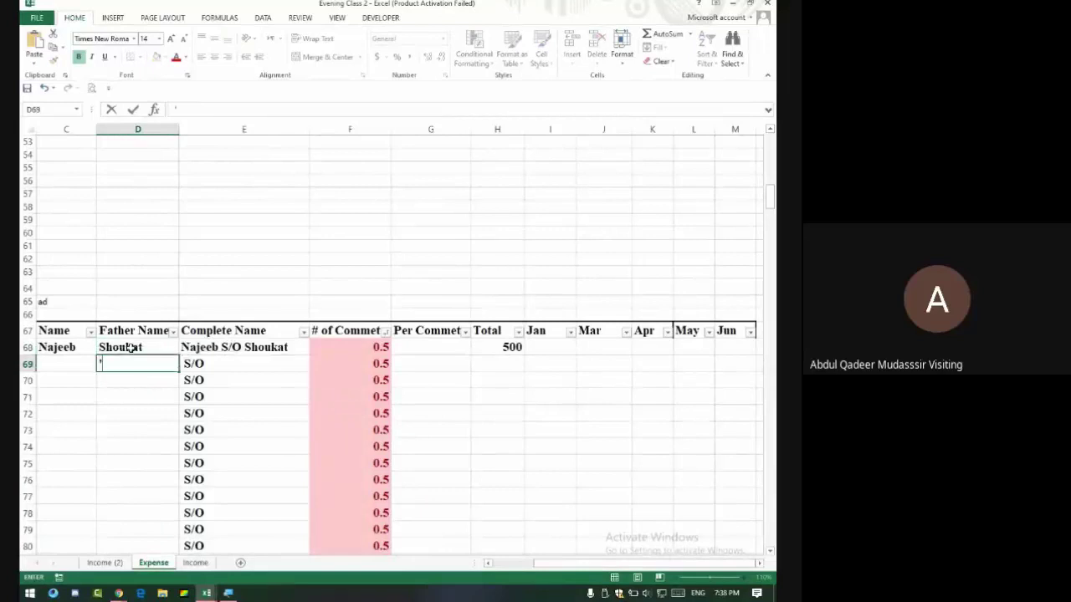
Fill Shoukat down the whole Father Name column.
{"action": "left_click", "coordinate": [136, 349]}
{"action": "left_click_drag", "start_coordinate": [179, 355], "coordinate": [180, 365]}
{"action": "double_click", "coordinate": [179, 372]}
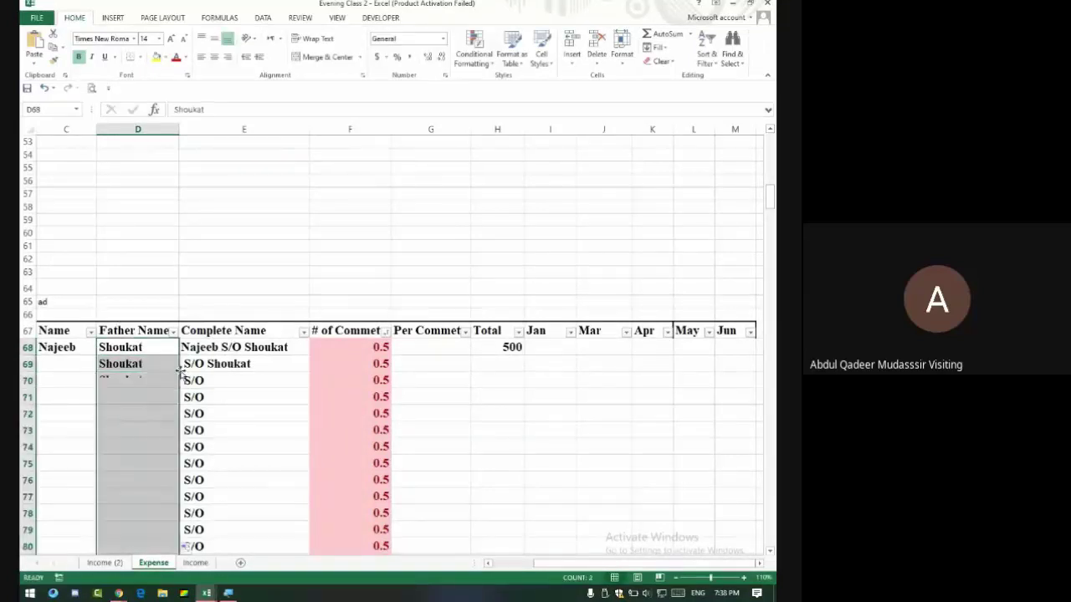
{"action": "scroll", "coordinate": [148, 361], "scroll_direction": "down", "scroll_amount": 20}
{"action": "scroll", "coordinate": [146, 357], "scroll_direction": "down", "scroll_amount": 20}
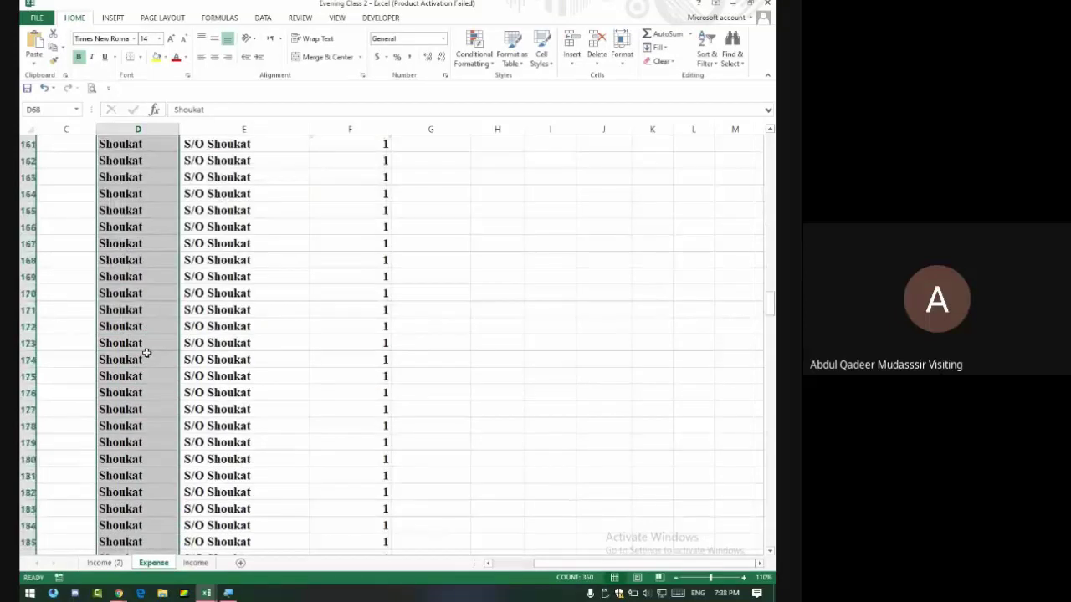
{"action": "scroll", "coordinate": [142, 331], "scroll_direction": "up", "scroll_amount": 20}
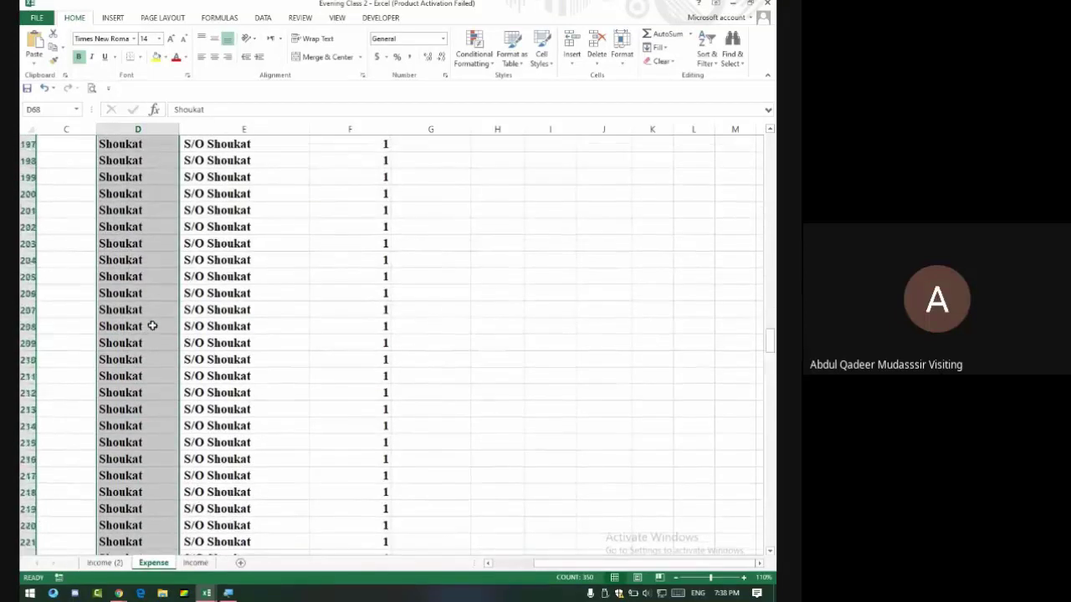
{"action": "scroll", "coordinate": [151, 315], "scroll_direction": "up", "scroll_amount": 13}
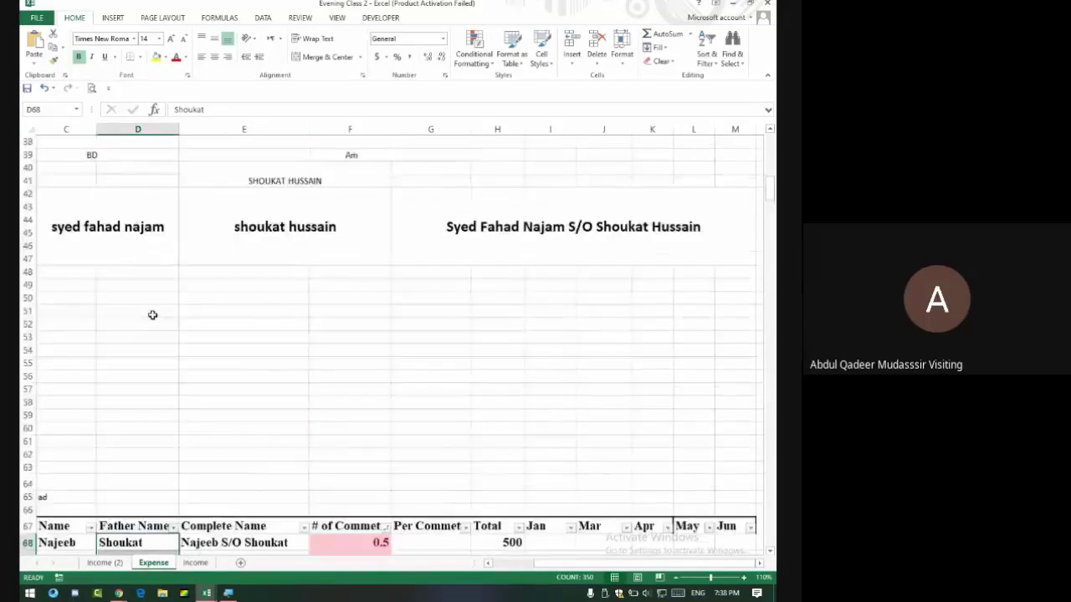
{"action": "scroll", "coordinate": [151, 315], "scroll_direction": "down", "scroll_amount": 4}
{"action": "left_click", "coordinate": [66, 324]}
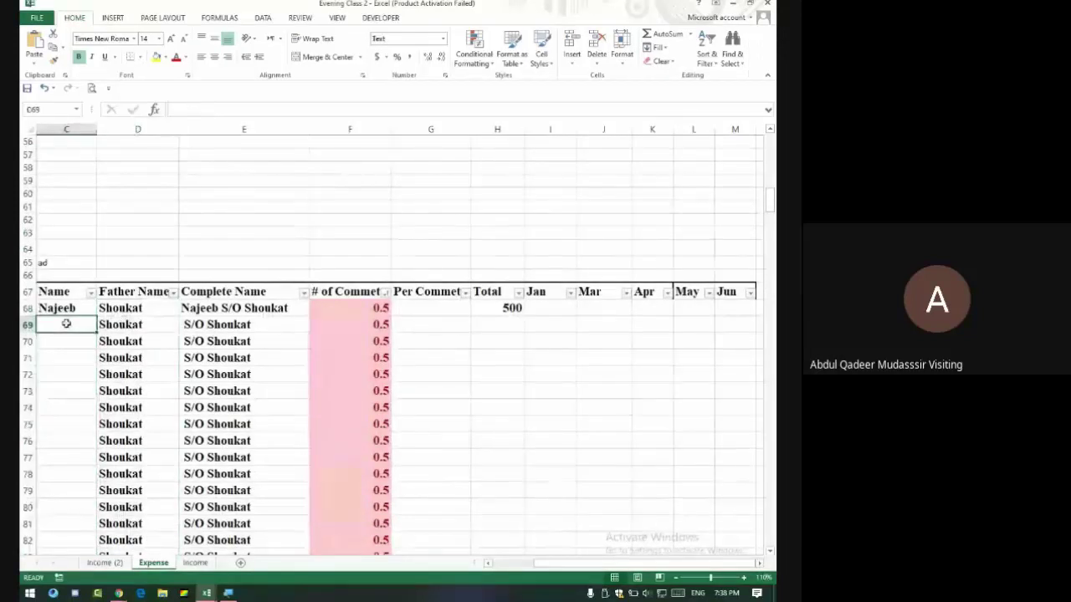
Enter Fahad in C69 and fill it down through row 85.
{"action": "scroll", "coordinate": [67, 324], "scroll_direction": "left", "scroll_amount": 2}
{"action": "type", "text": "Fahad"}
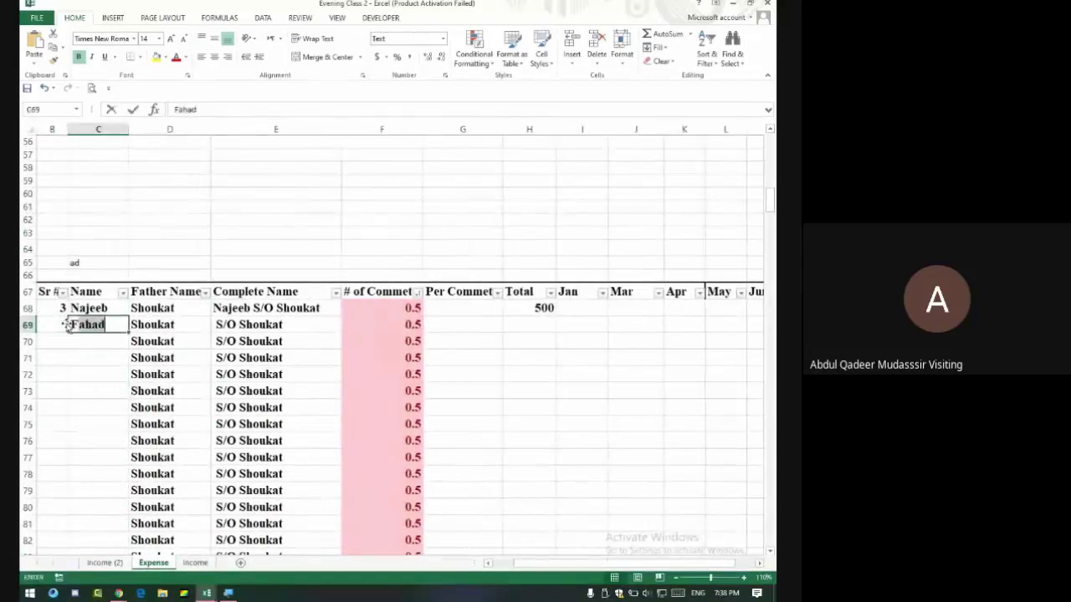
{"action": "key", "text": "Return"}
{"action": "left_click", "coordinate": [98, 327]}
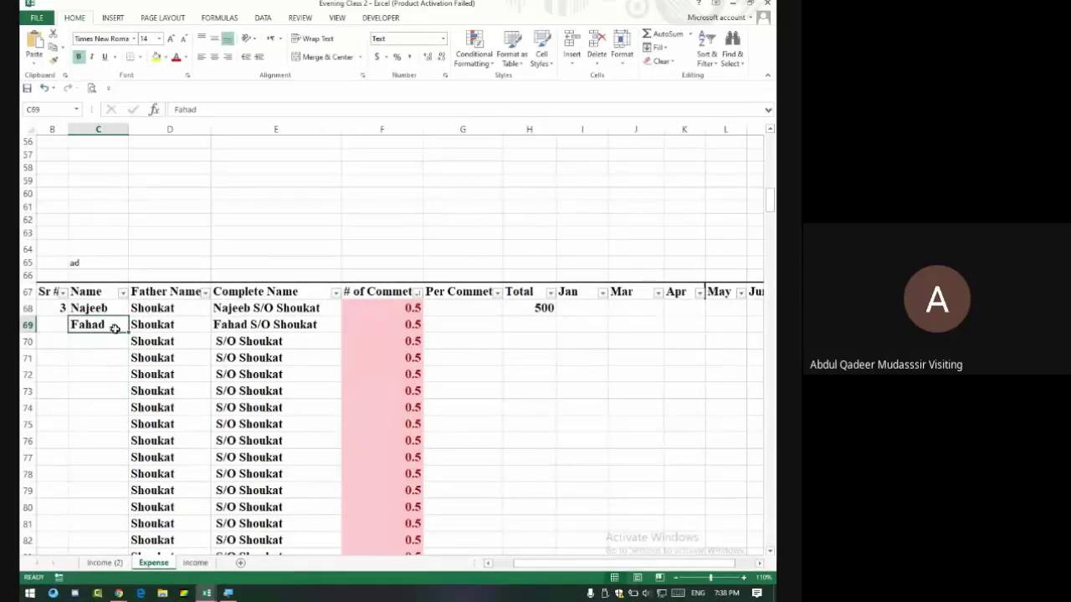
{"action": "double_click", "coordinate": [128, 333]}
{"action": "scroll", "coordinate": [125, 347], "scroll_direction": "down", "scroll_amount": 10}
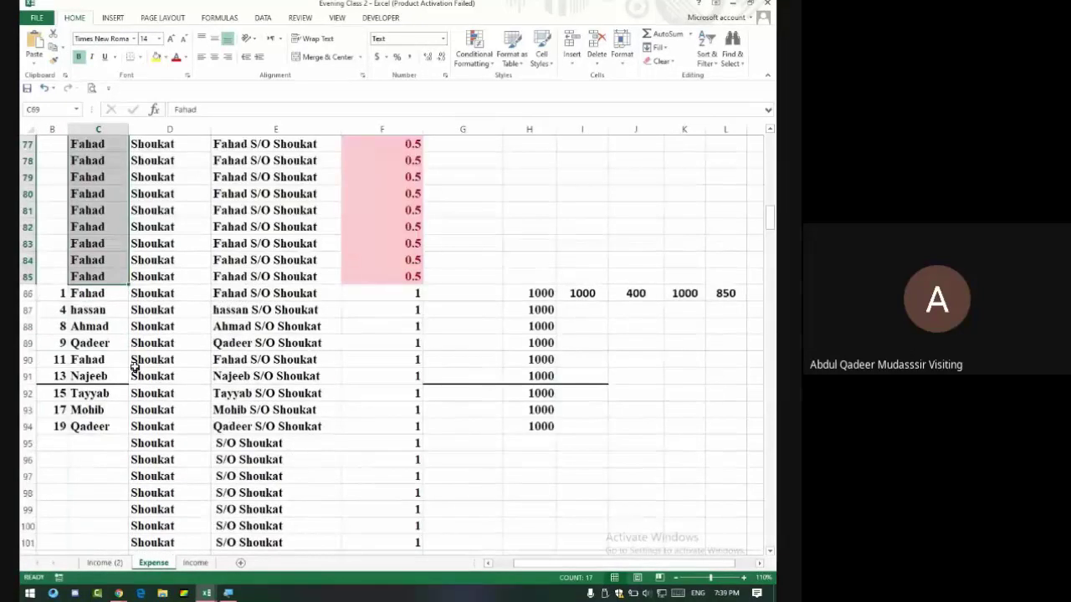
{"action": "scroll", "coordinate": [124, 348], "scroll_direction": "up", "scroll_amount": 2}
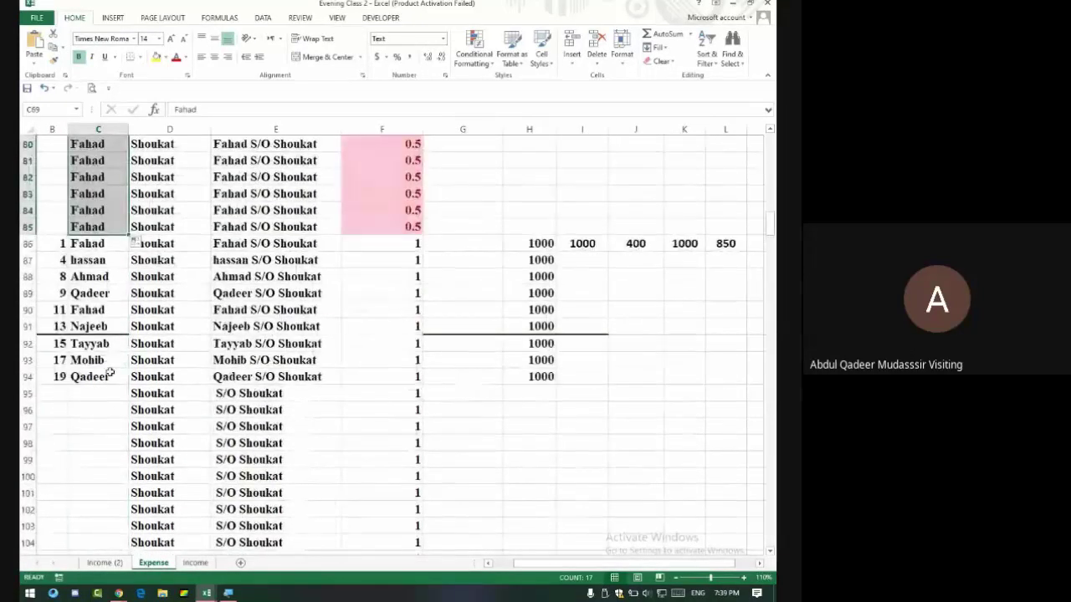
Fill Qadeer from C94 down the Name column.
{"action": "left_click", "coordinate": [126, 378]}
{"action": "double_click", "coordinate": [128, 384]}
{"action": "scroll", "coordinate": [117, 353], "scroll_direction": "up", "scroll_amount": 13}
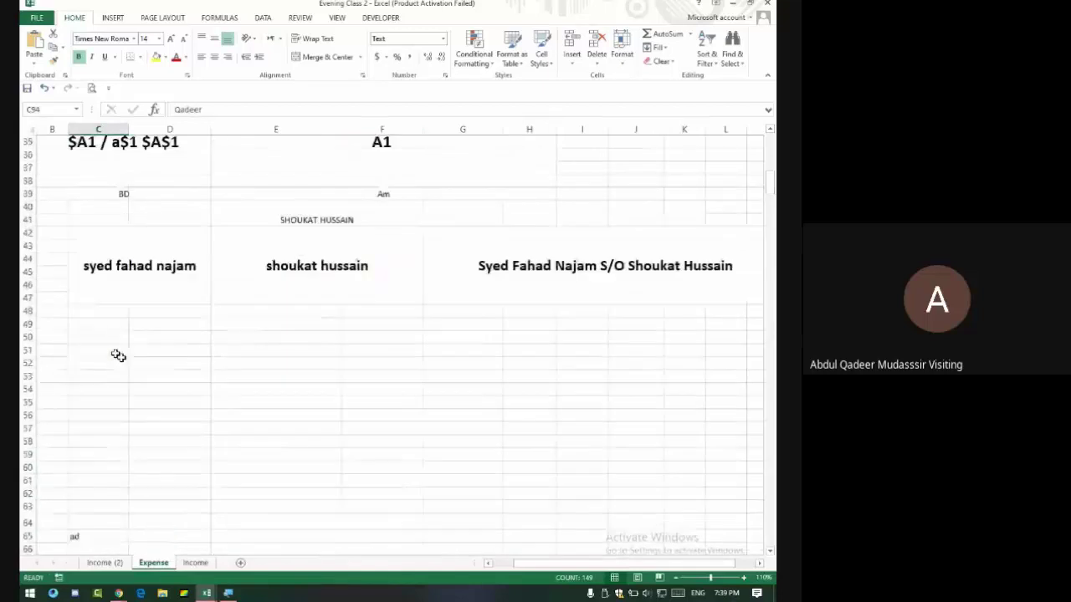
{"action": "scroll", "coordinate": [118, 354], "scroll_direction": "down", "scroll_amount": 4}
{"action": "scroll", "coordinate": [138, 346], "scroll_direction": "down", "scroll_amount": 3}
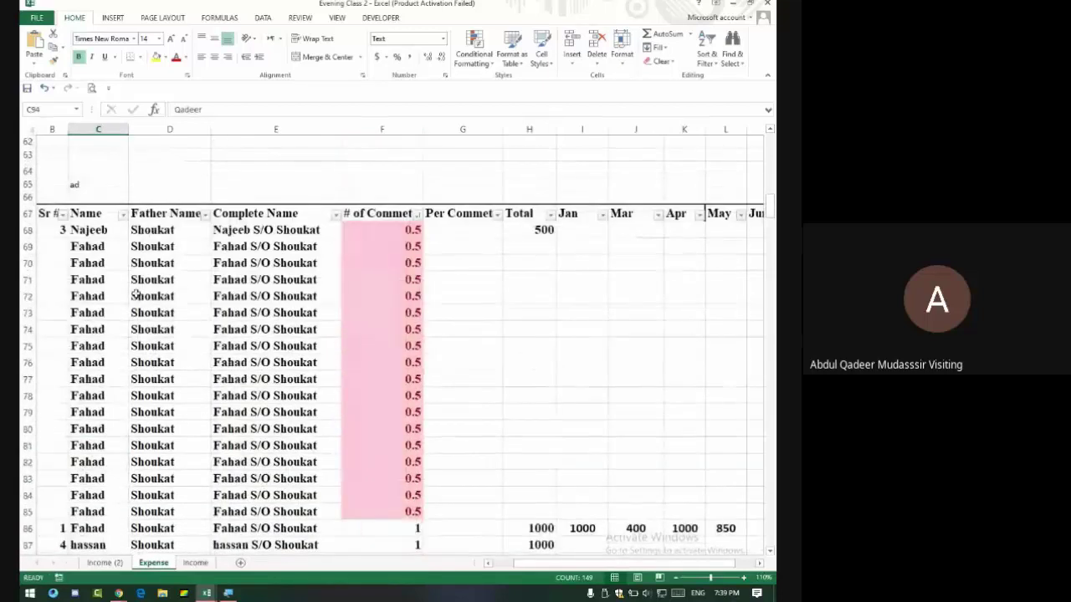
{"action": "left_click", "coordinate": [276, 232]}
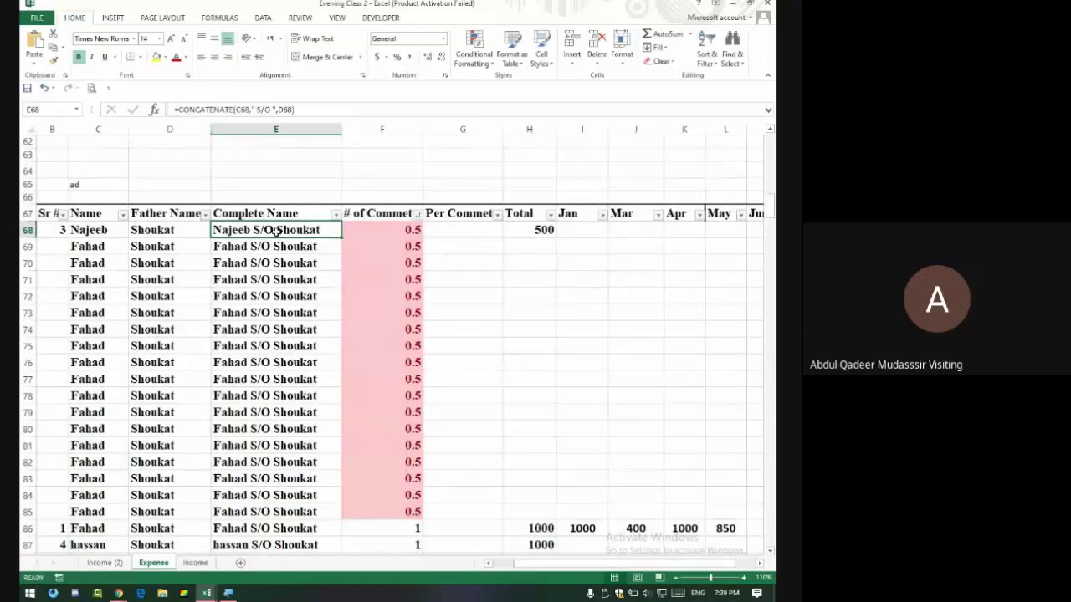
{"action": "left_click", "coordinate": [170, 229]}
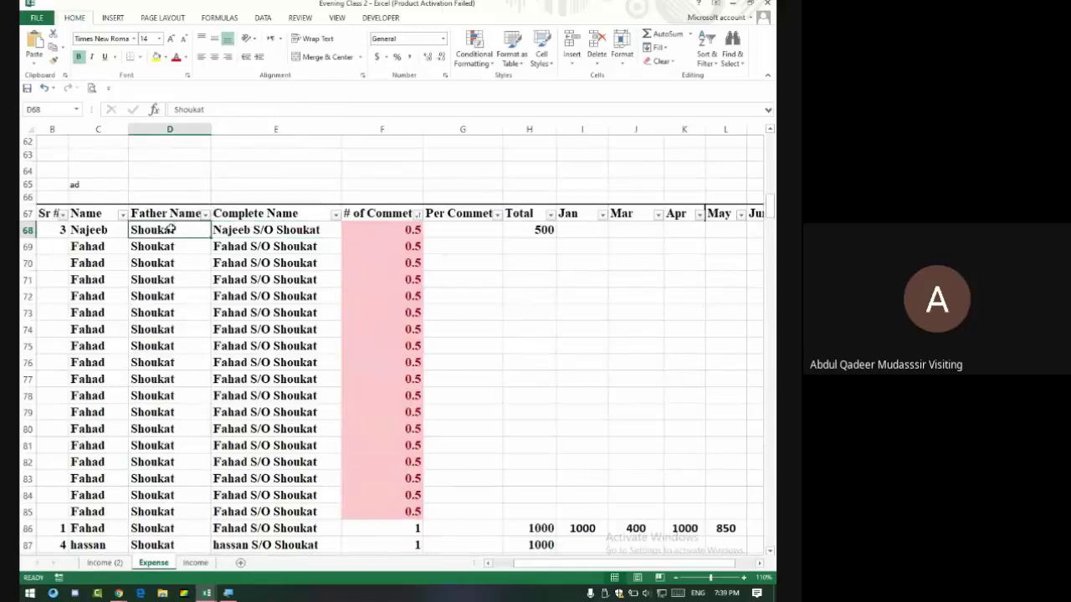
{"action": "left_click", "coordinate": [99, 230]}
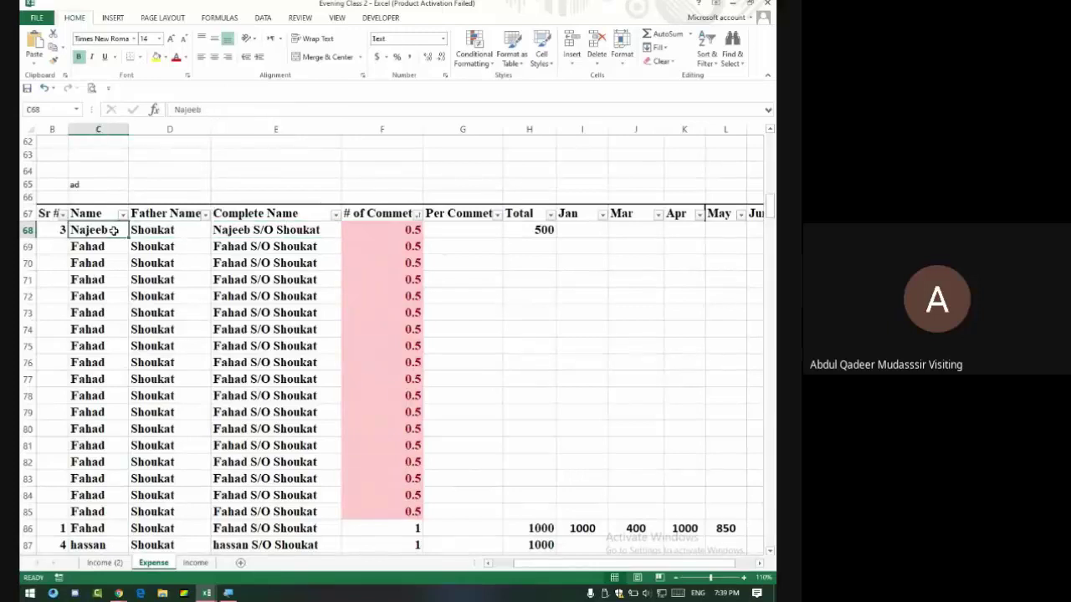
{"action": "type", "text": "naj"}
{"action": "key", "text": "BackSpace"}
{"action": "type", "text": "m"}
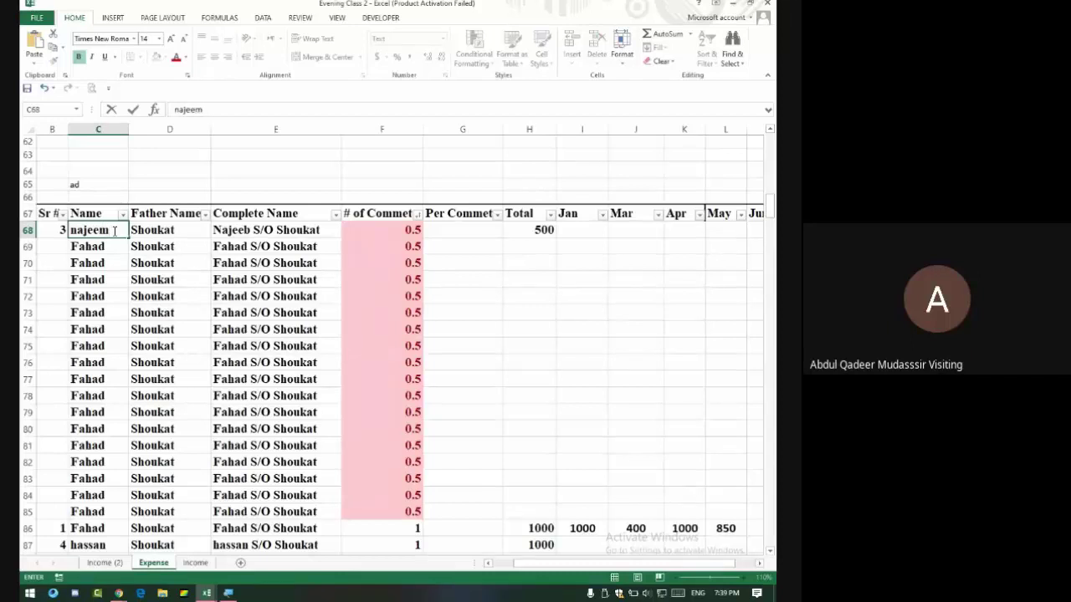
{"action": "type", "text": "b"}
{"action": "key", "text": "Tab"}
{"action": "type", "text": "s"}
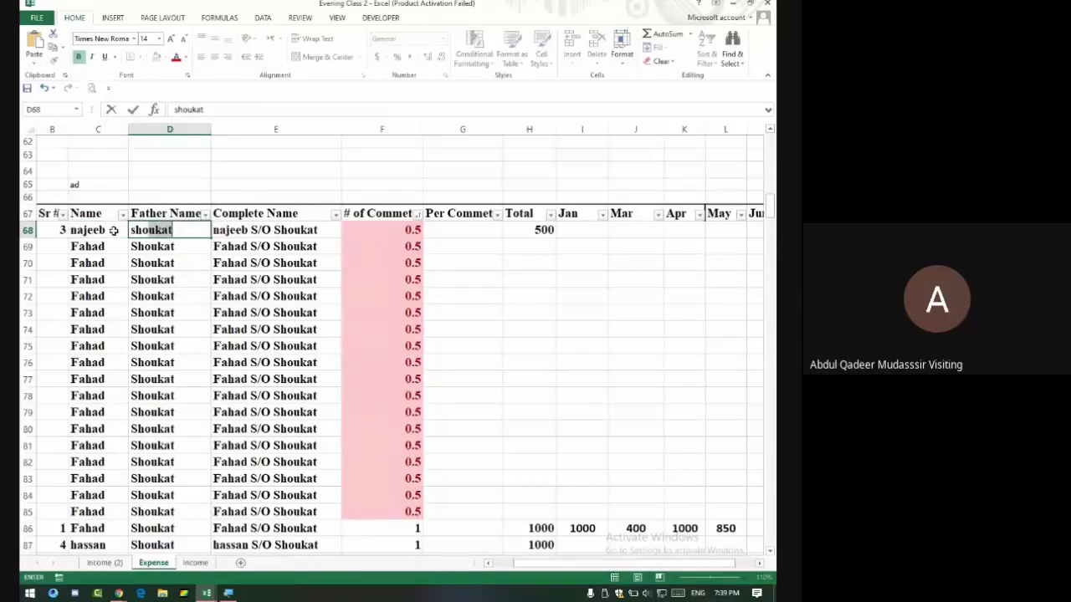
{"action": "key", "text": "Return"}
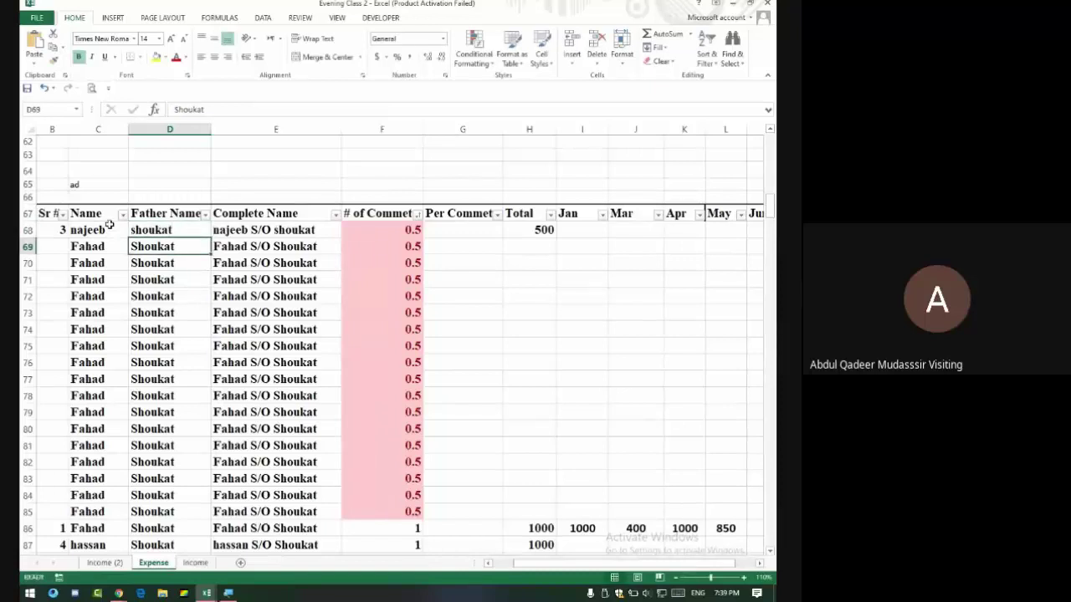
Fill najeeb and shoukat down the Name and Father Name columns.
{"action": "left_click", "coordinate": [119, 232]}
{"action": "double_click", "coordinate": [131, 239]}
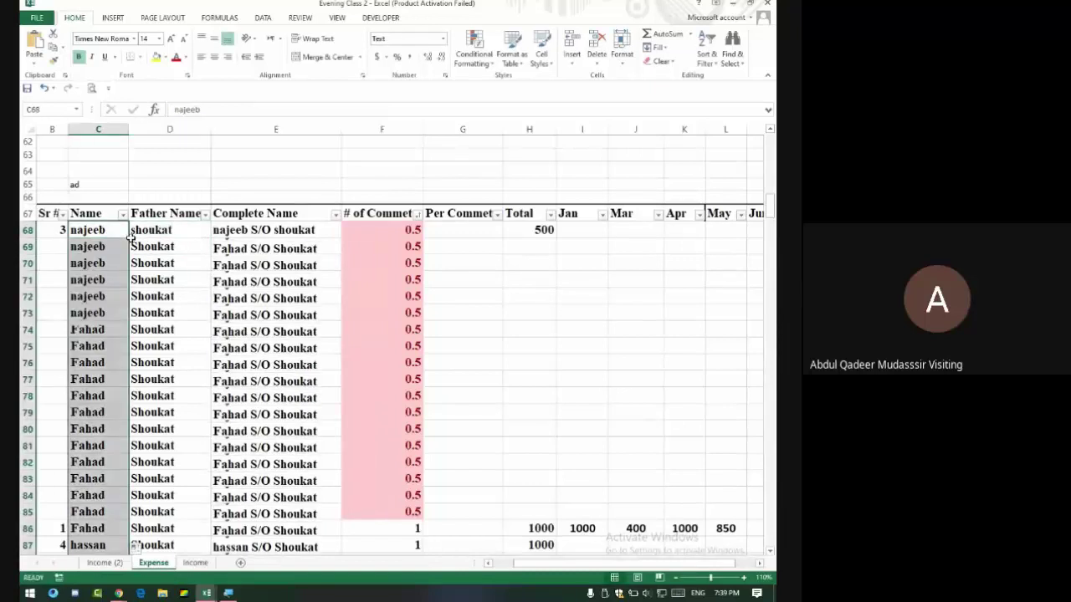
{"action": "left_click", "coordinate": [181, 232]}
{"action": "double_click", "coordinate": [209, 239]}
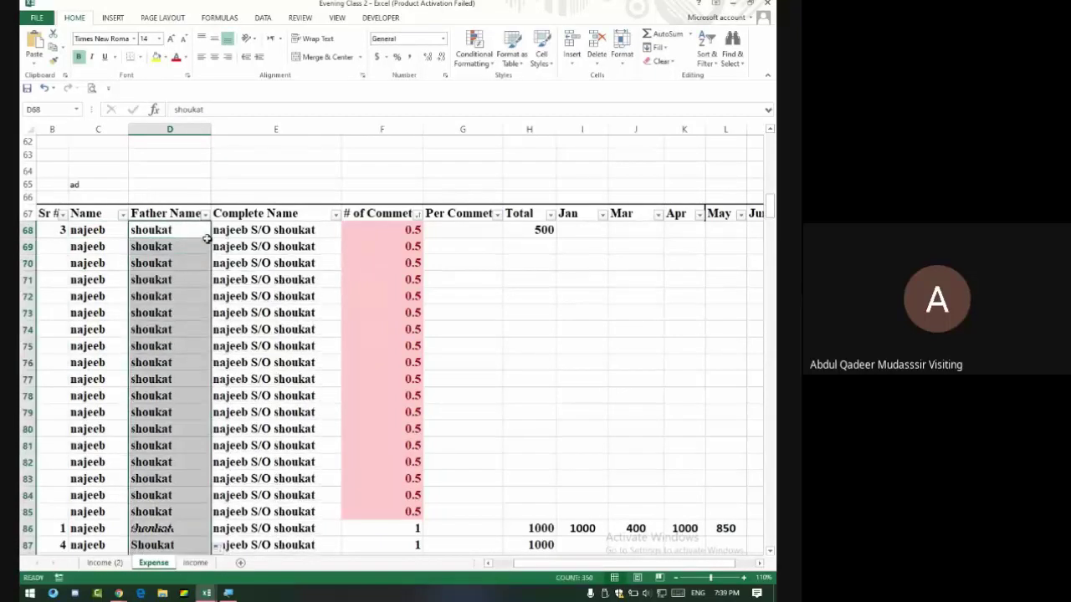
{"action": "left_click", "coordinate": [299, 231]}
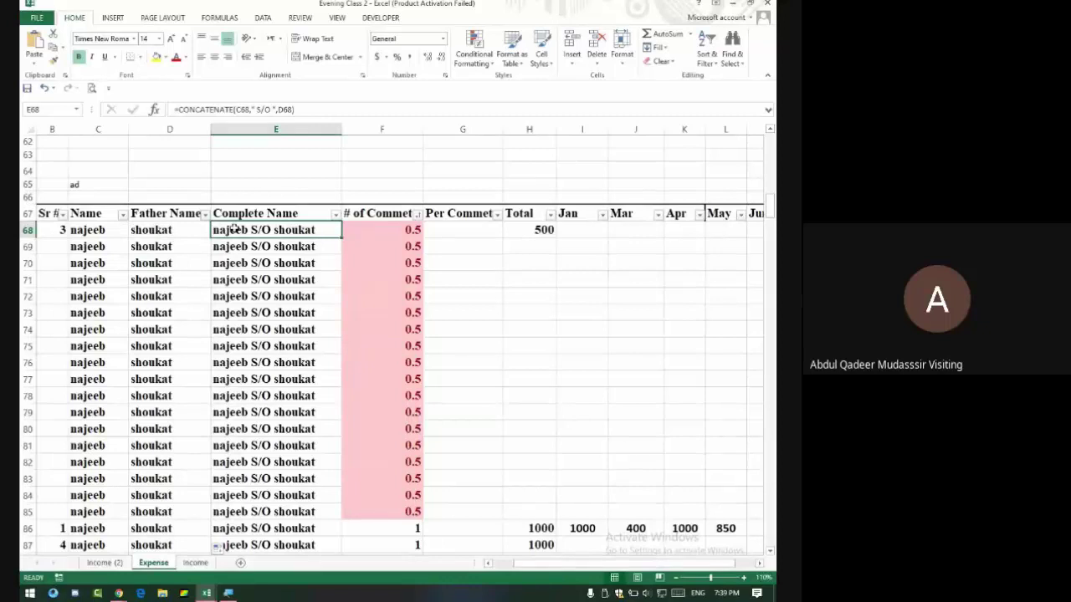
{"action": "left_click", "coordinate": [261, 125]}
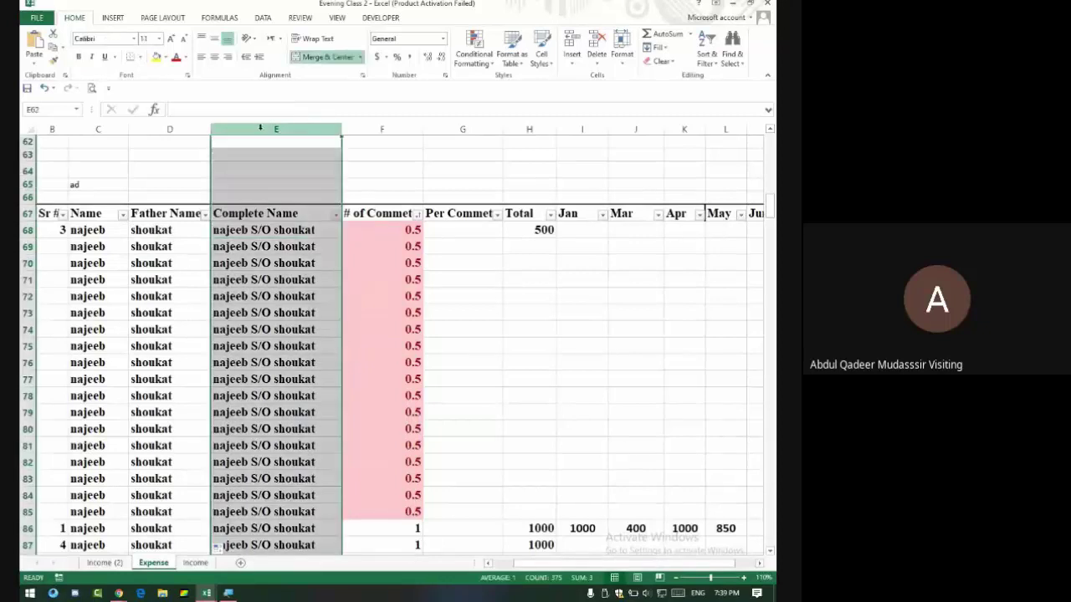
Delete the Complete Name column, then inspect the Name and Father Name cells from row 68.
{"action": "right_click", "coordinate": [263, 127]}
{"action": "left_click", "coordinate": [290, 227]}
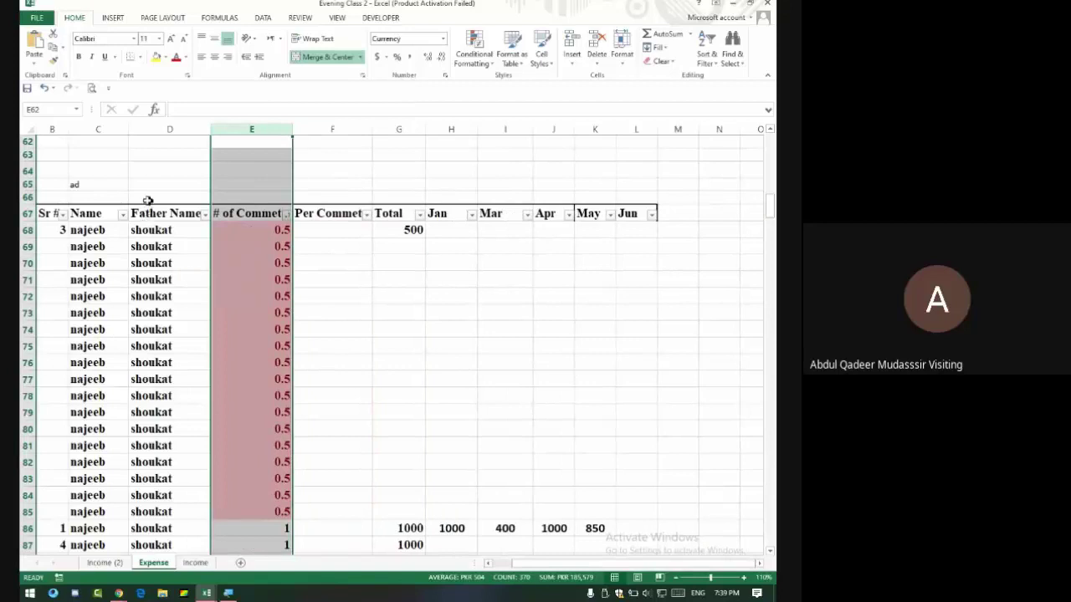
{"action": "left_click_drag", "start_coordinate": [94, 232], "coordinate": [131, 443]}
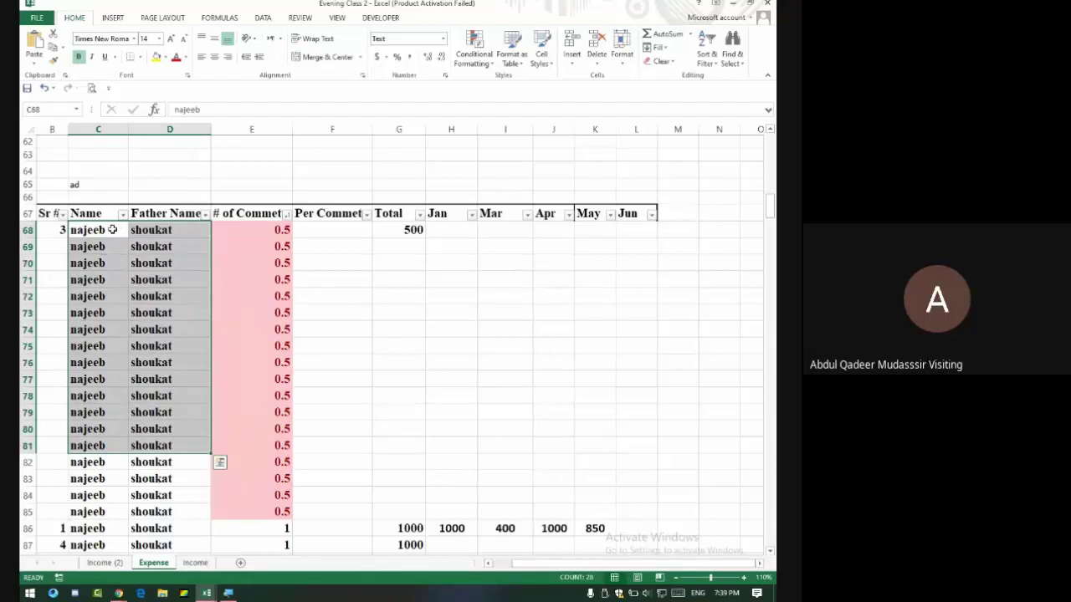
{"action": "left_click_drag", "start_coordinate": [116, 232], "coordinate": [120, 311]}
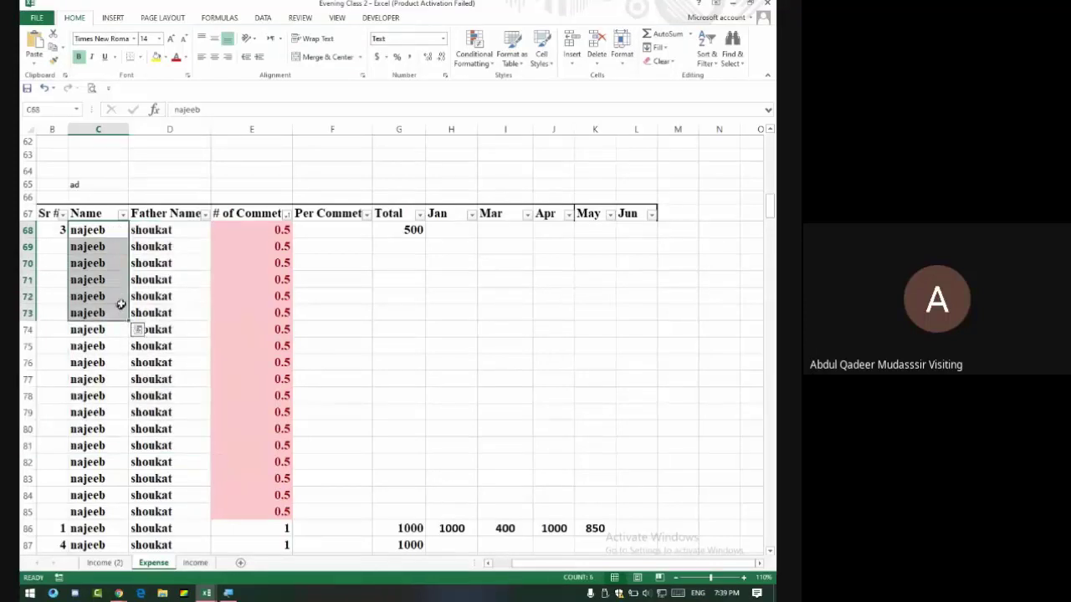
{"action": "left_click", "coordinate": [147, 230]}
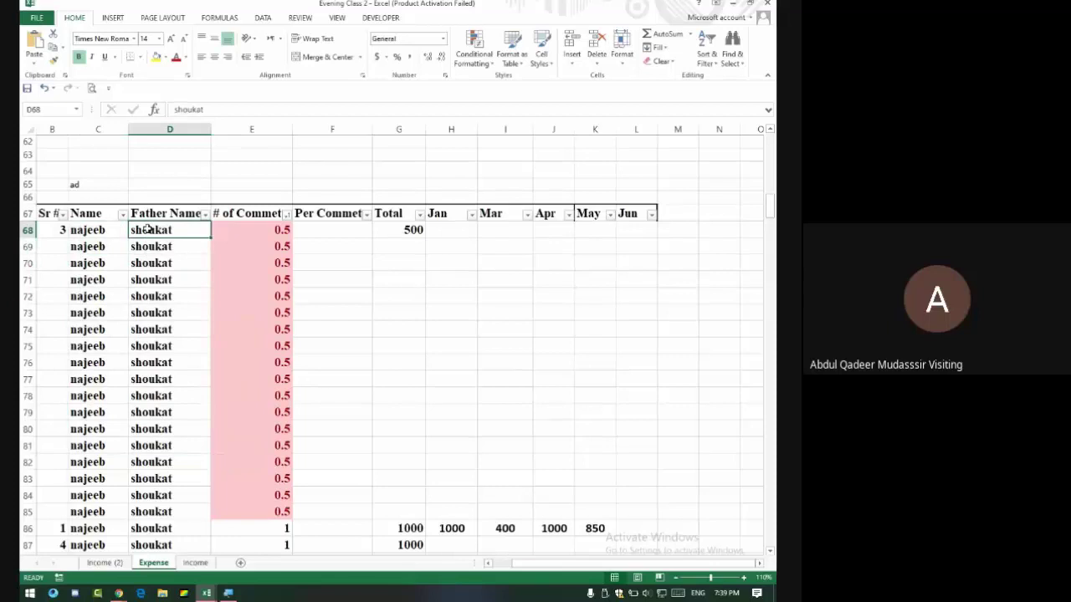
{"action": "left_click_drag", "start_coordinate": [92, 230], "coordinate": [92, 278]}
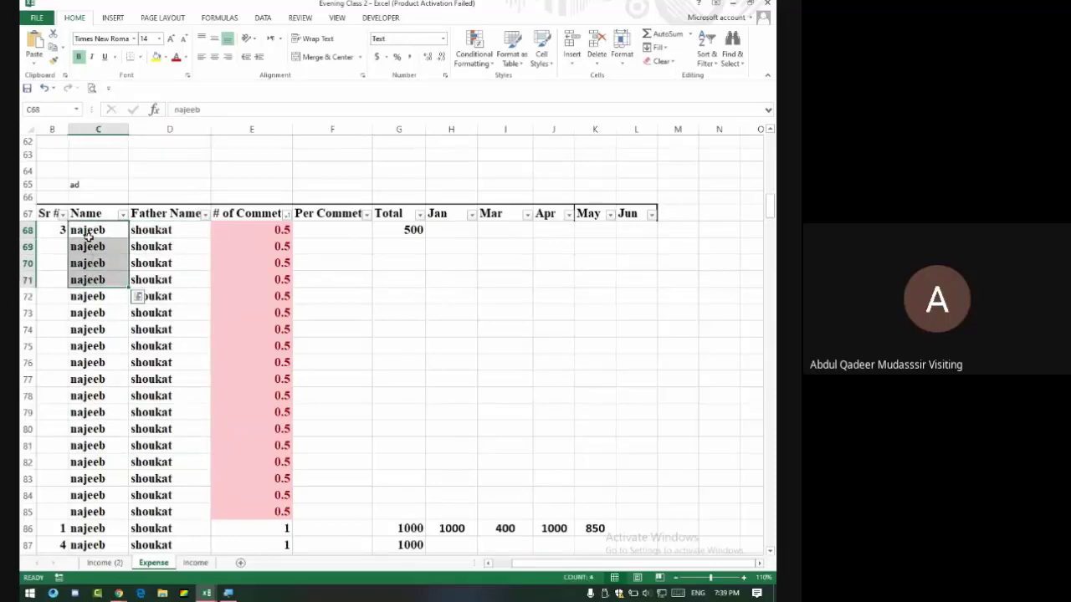
{"action": "scroll", "coordinate": [91, 235], "scroll_direction": "down", "scroll_amount": 6}
{"action": "scroll", "coordinate": [89, 233], "scroll_direction": "down", "scroll_amount": 20}
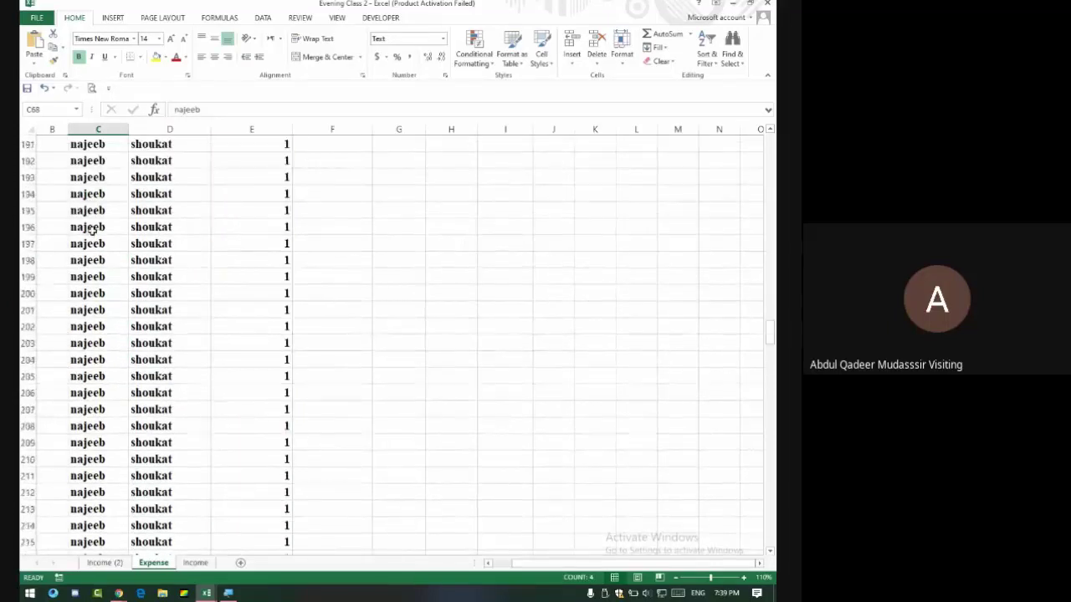
{"action": "scroll", "coordinate": [112, 260], "scroll_direction": "up", "scroll_amount": 20}
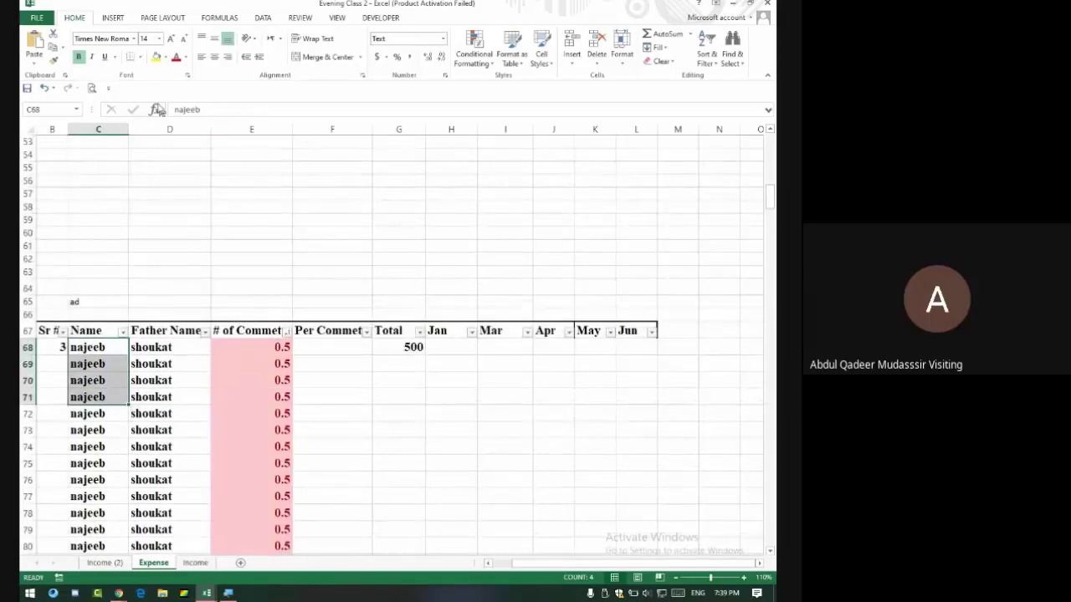
{"action": "left_click", "coordinate": [153, 129]}
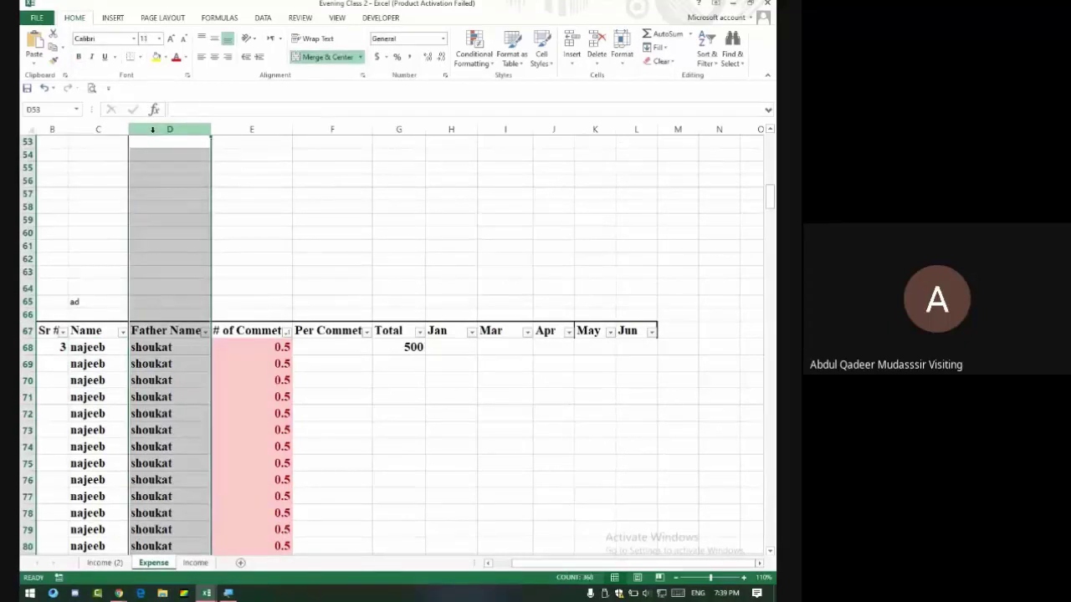
Insert an empty column before Father Name and another before # of Commet.
{"action": "right_click", "coordinate": [153, 129]}
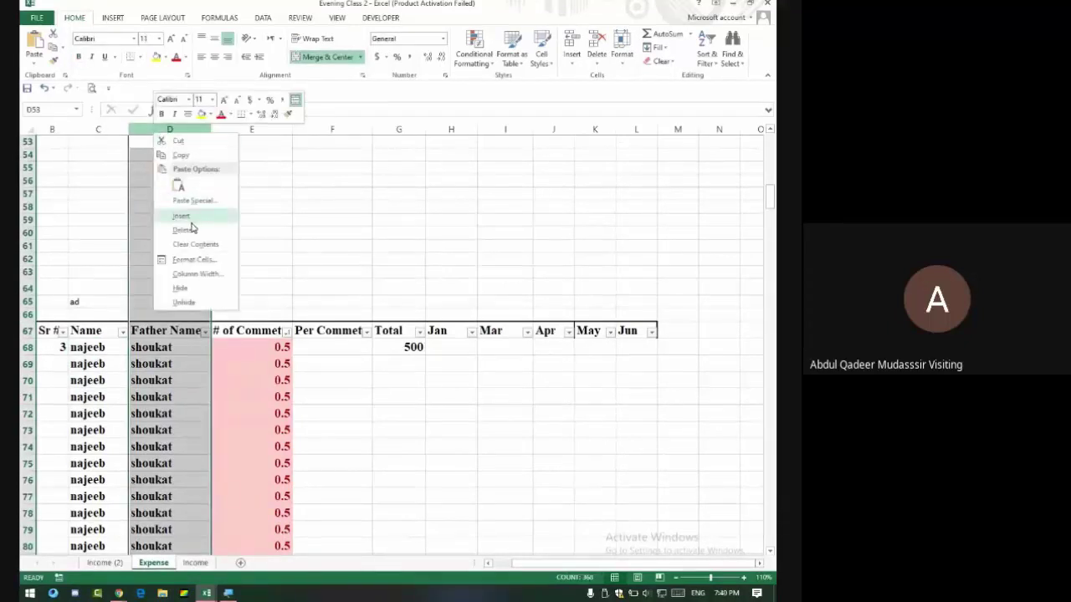
{"action": "left_click", "coordinate": [190, 216]}
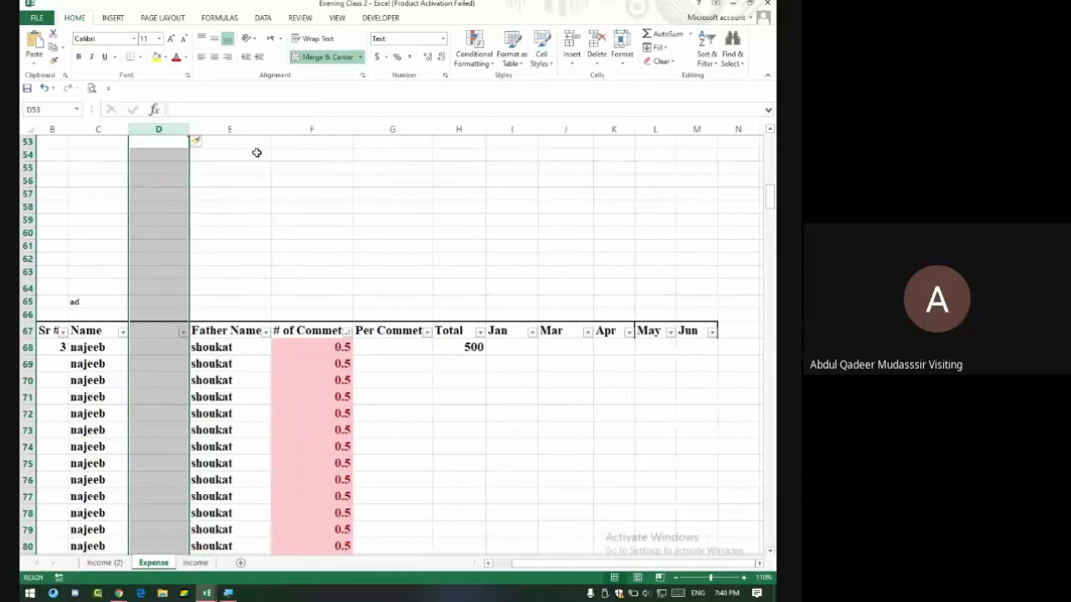
{"action": "left_click", "coordinate": [286, 130]}
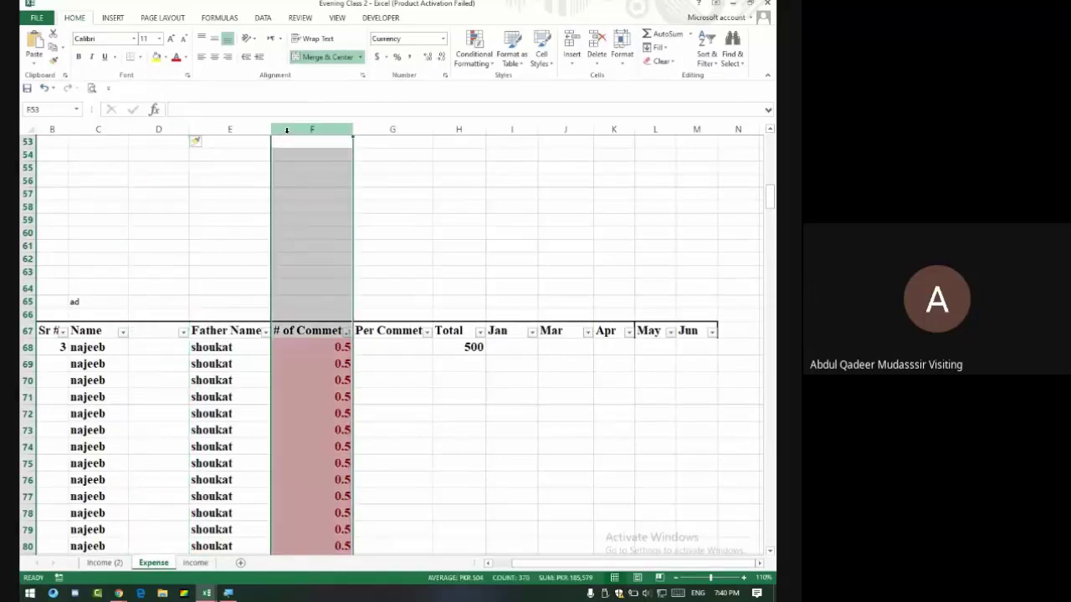
{"action": "right_click", "coordinate": [287, 131]}
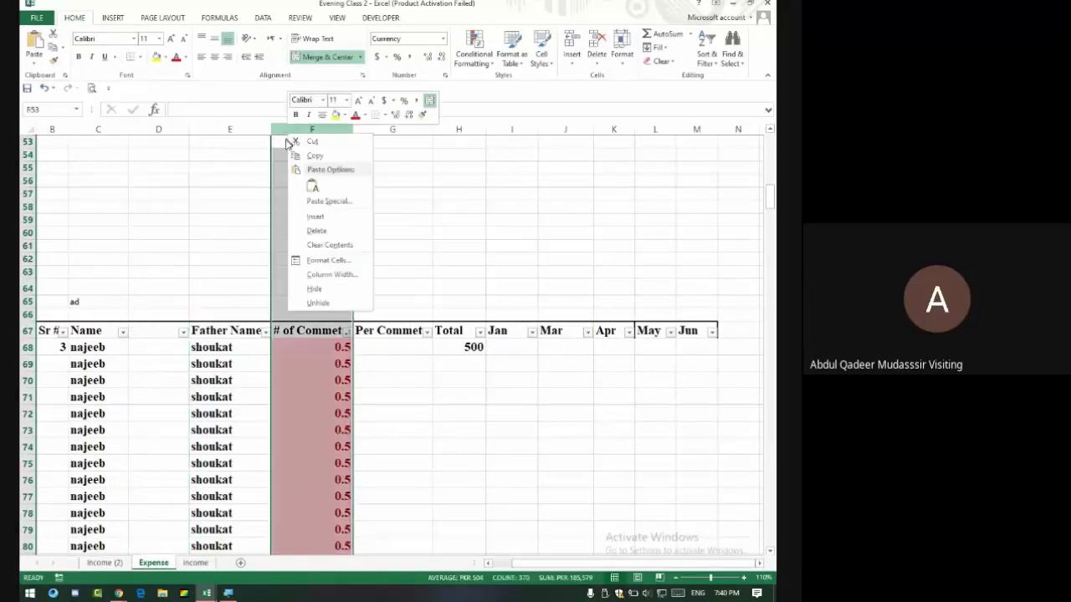
{"action": "left_click", "coordinate": [312, 218]}
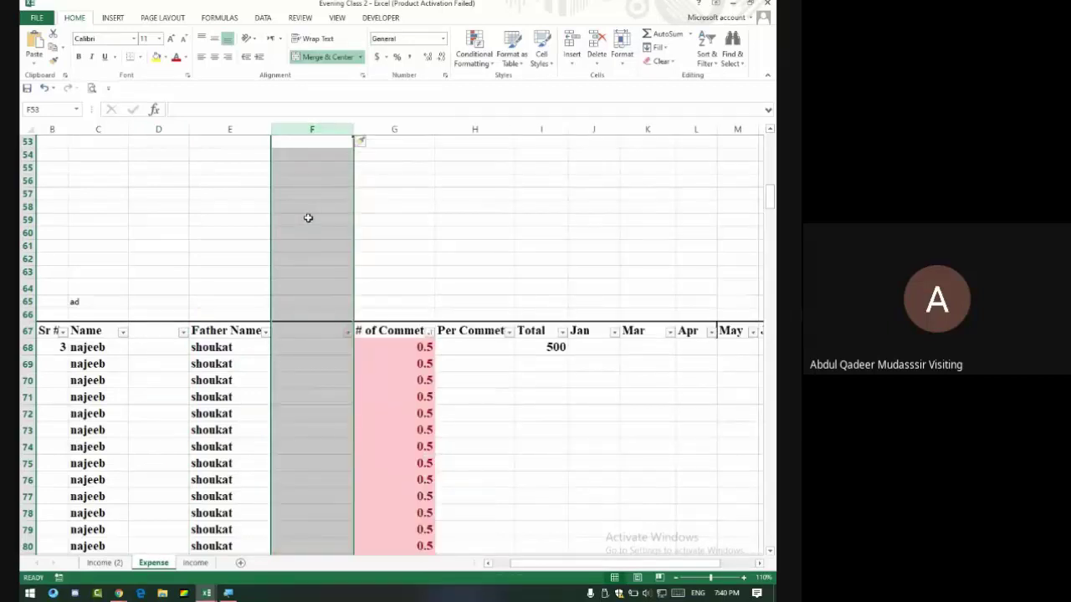
{"action": "left_click", "coordinate": [164, 349]}
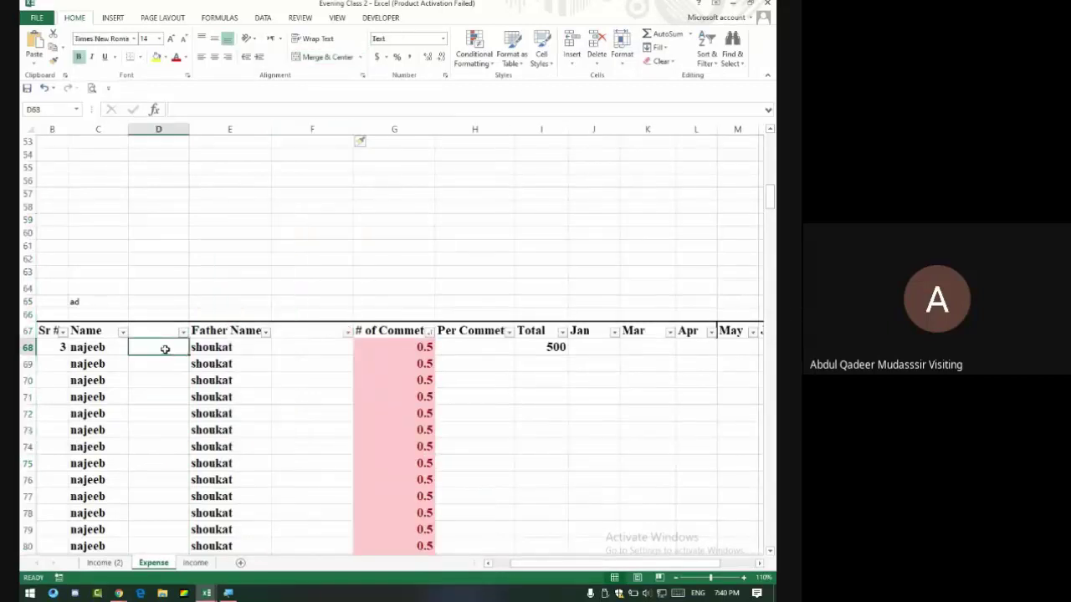
Enter =upper(C68) in D68, which displays as text, and widen column D.
{"action": "type", "text": "=upp"}
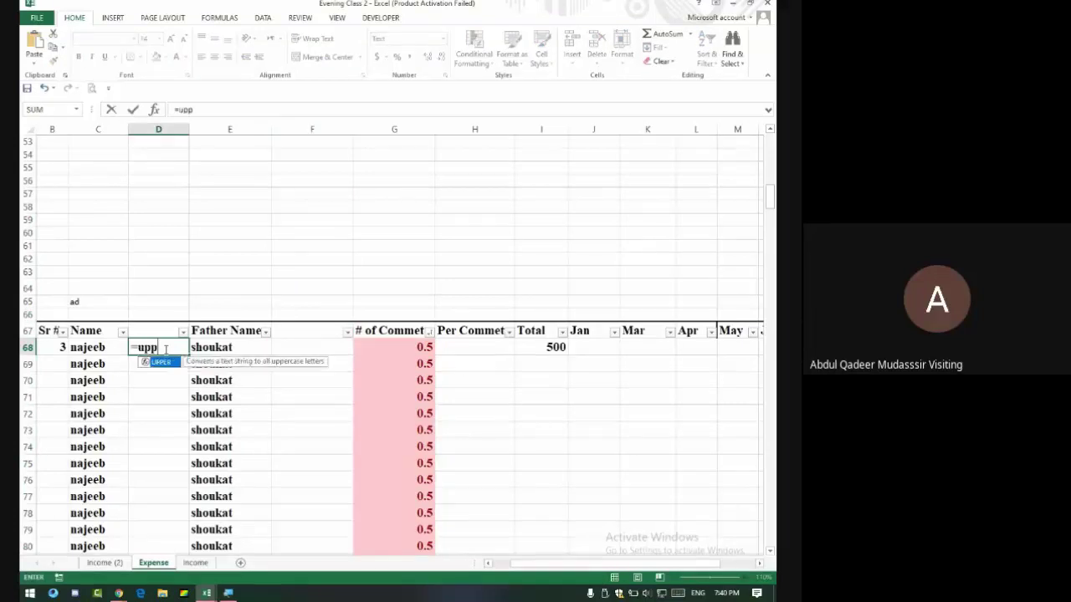
{"action": "type", "text": "er("}
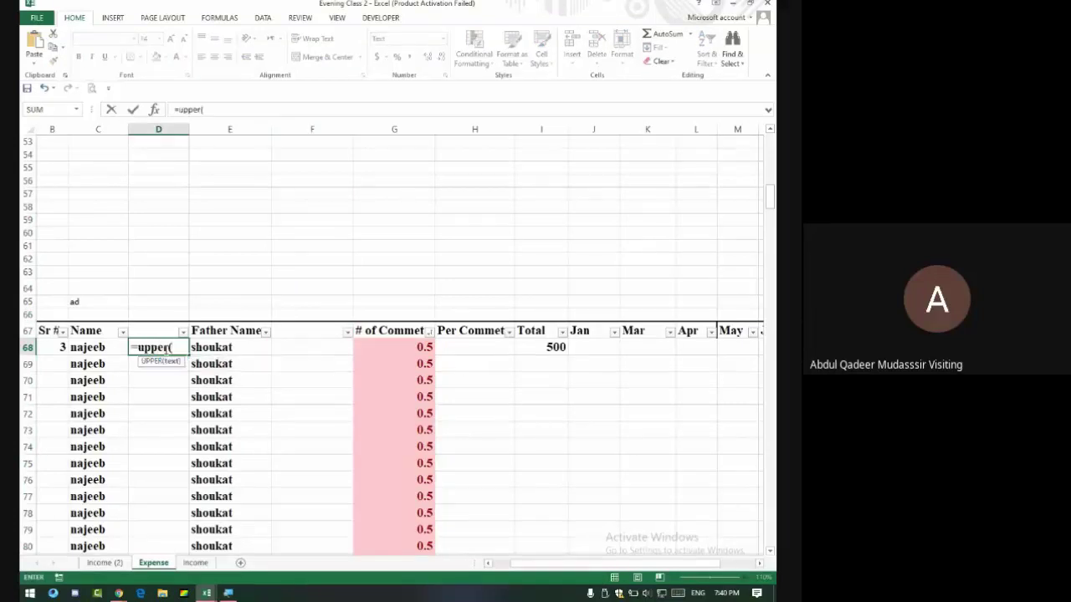
{"action": "left_click", "coordinate": [87, 348]}
{"action": "key", "text": "Return"}
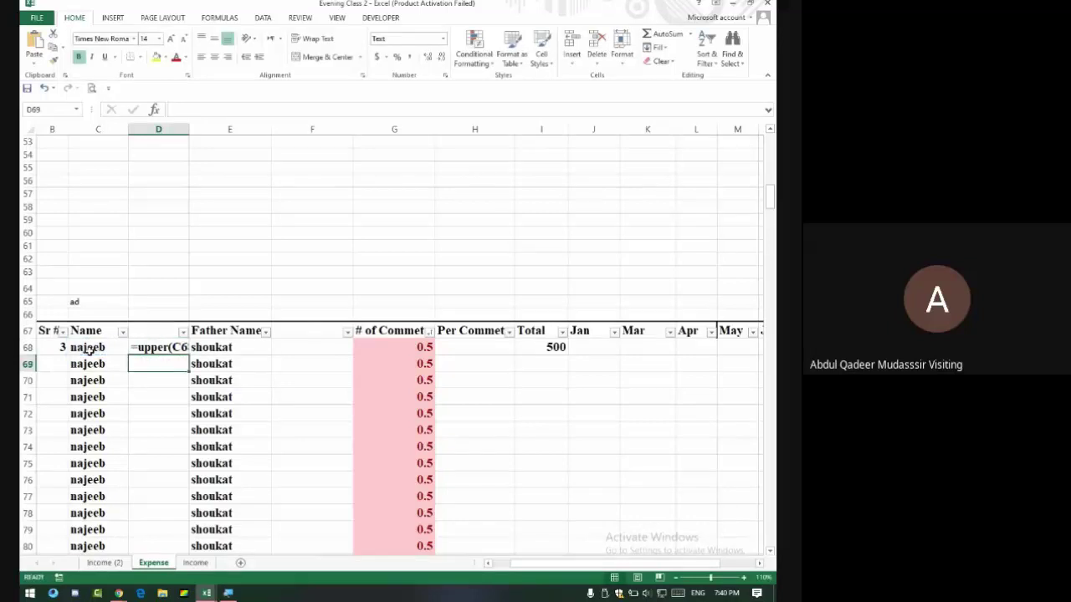
{"action": "left_click", "coordinate": [170, 348]}
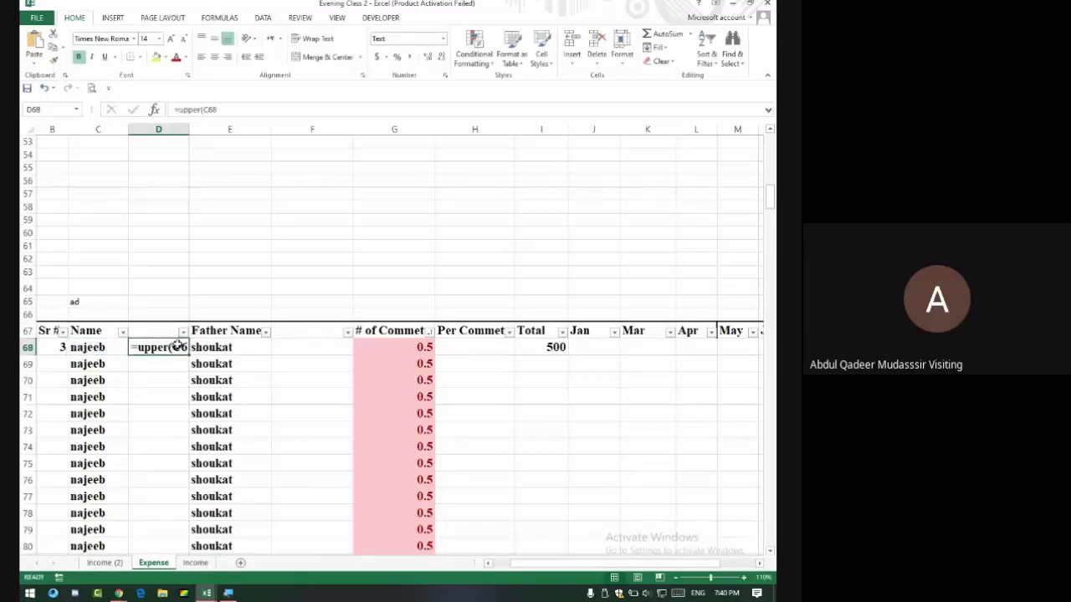
{"action": "left_click", "coordinate": [226, 109]}
{"action": "key", "text": "Return"}
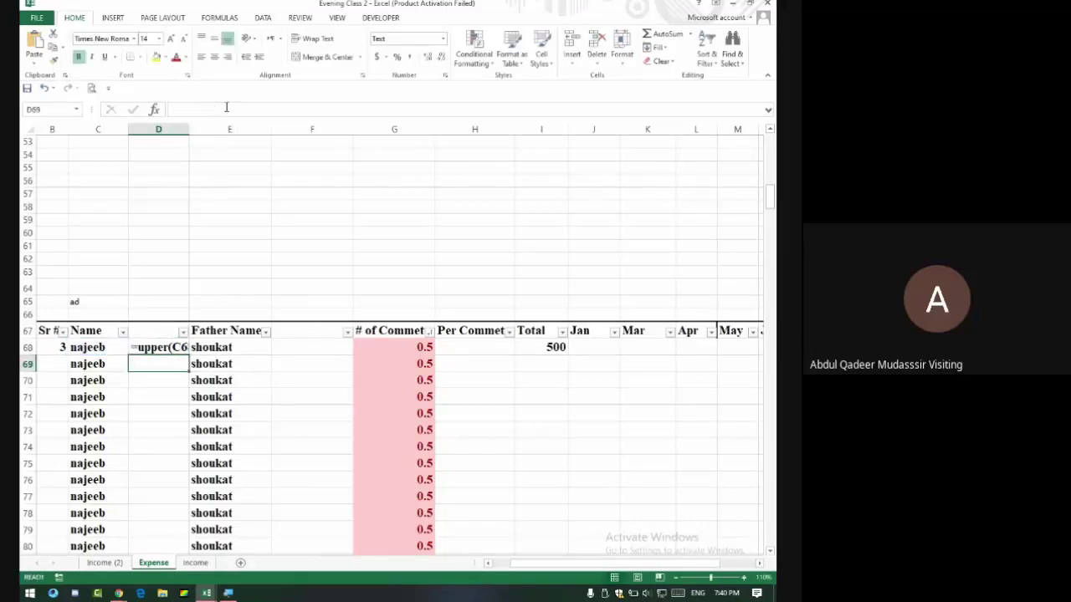
{"action": "key", "text": "Up"}
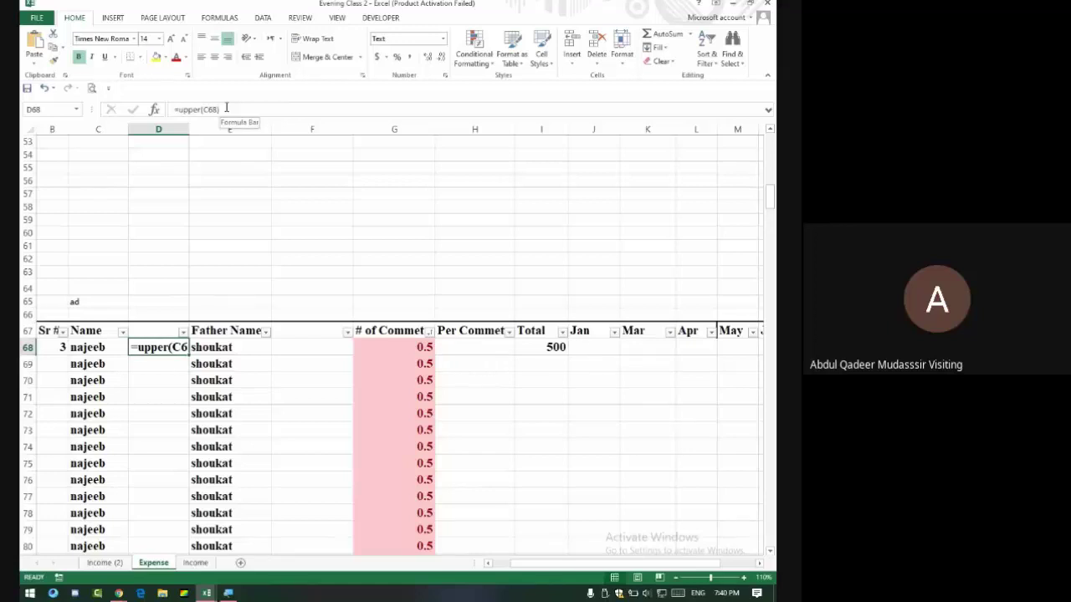
{"action": "left_click_drag", "start_coordinate": [189, 130], "coordinate": [206, 131]}
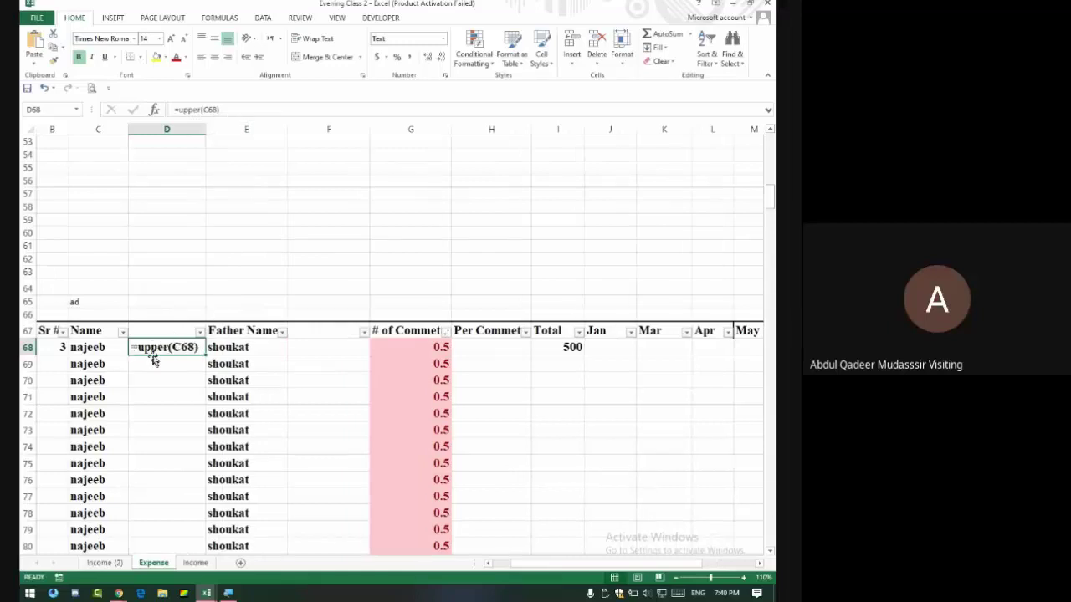
Enter =upper(E68) in cell F68.
{"action": "left_click", "coordinate": [309, 350]}
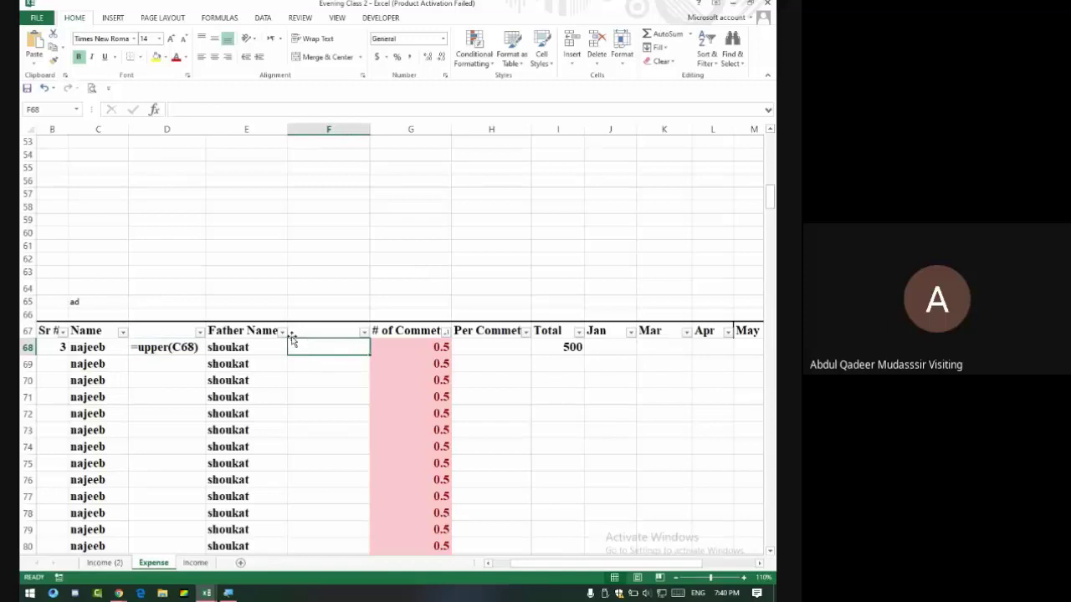
{"action": "type", "text": "=u"}
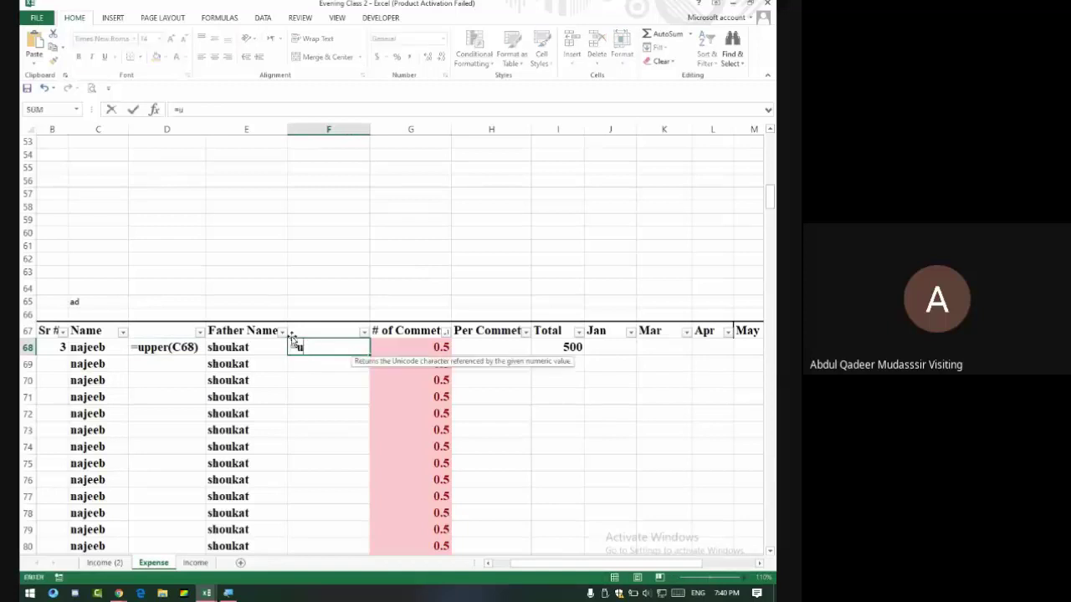
{"action": "type", "text": "pper("}
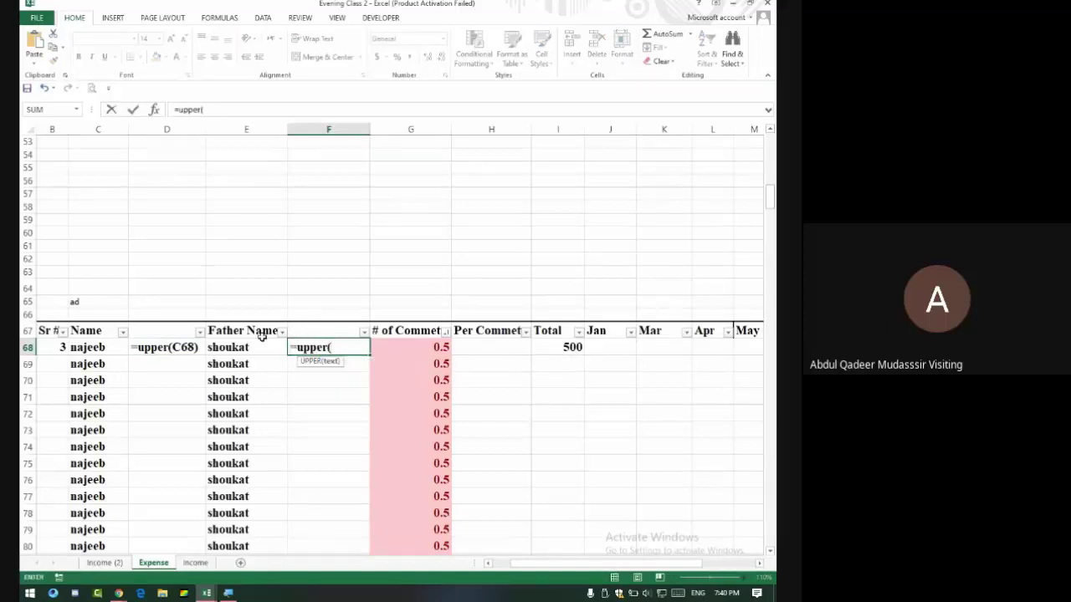
{"action": "left_click", "coordinate": [255, 345]}
{"action": "key", "text": "Return"}
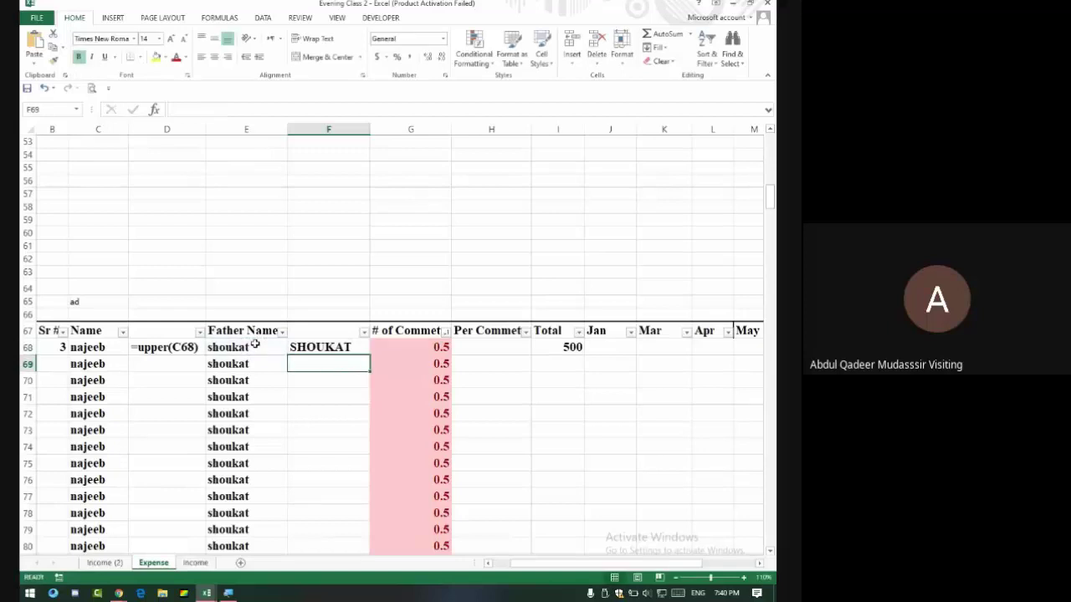
{"action": "scroll", "coordinate": [327, 353], "scroll_direction": "up", "scroll_amount": 1}
{"action": "left_click", "coordinate": [323, 387]}
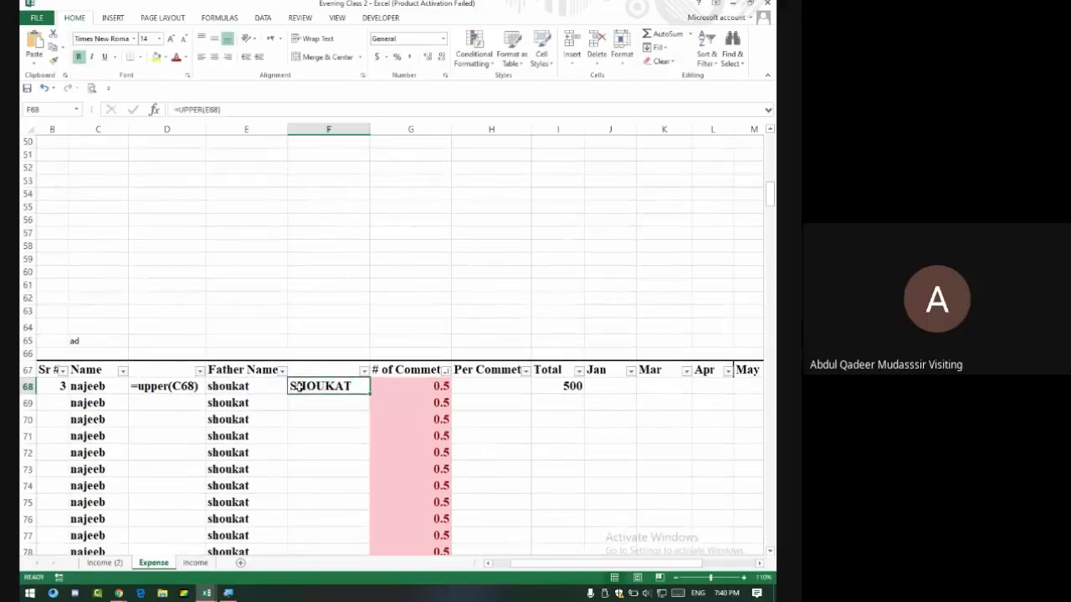
Change F68's formula to =UPPER(C68) so it shows NAJEEB.
{"action": "double_click", "coordinate": [345, 385]}
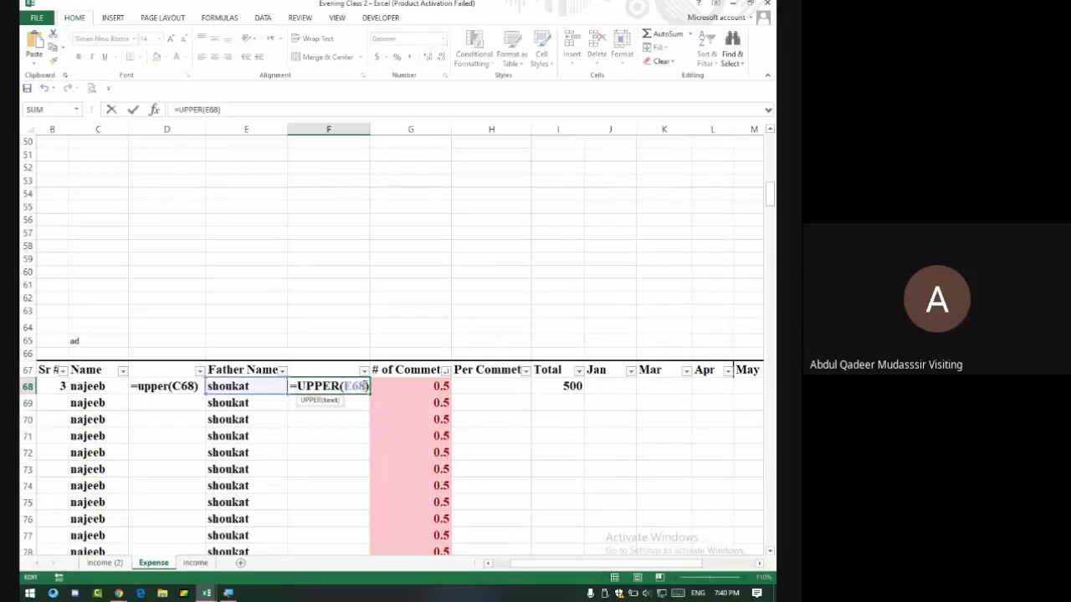
{"action": "type", "text": "E"}
{"action": "key", "text": "BackSpace"}
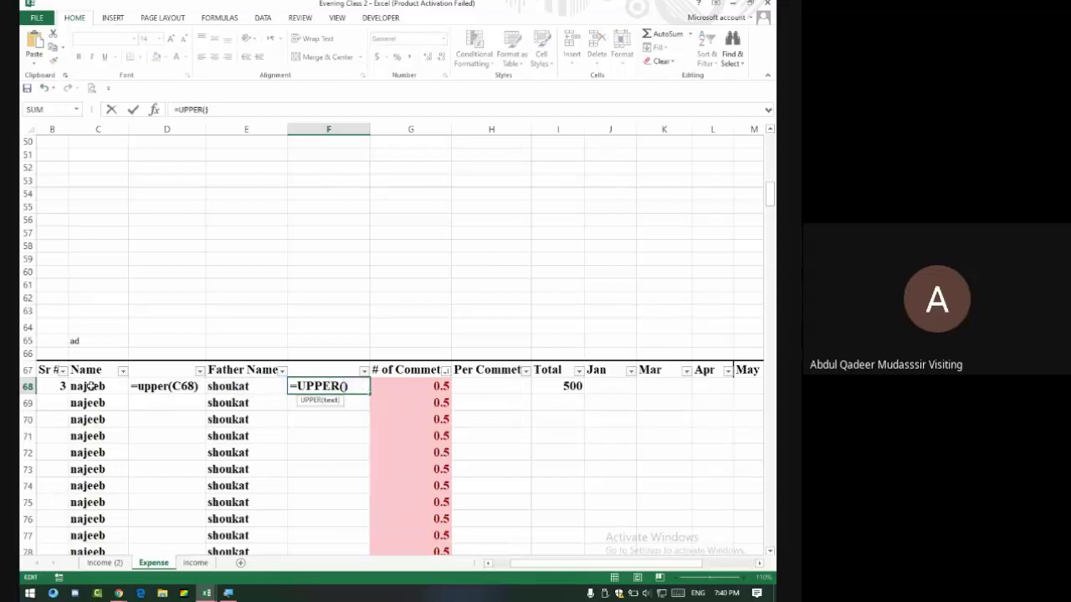
{"action": "left_click", "coordinate": [90, 385]}
{"action": "key", "text": "Return"}
{"action": "left_click", "coordinate": [312, 385]}
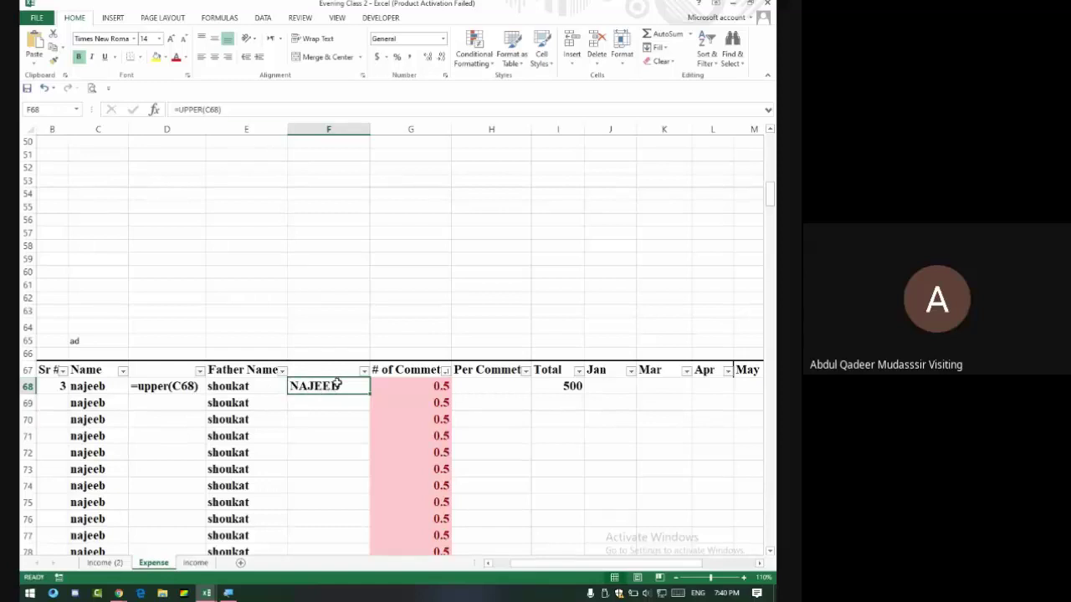
{"action": "double_click", "coordinate": [336, 383]}
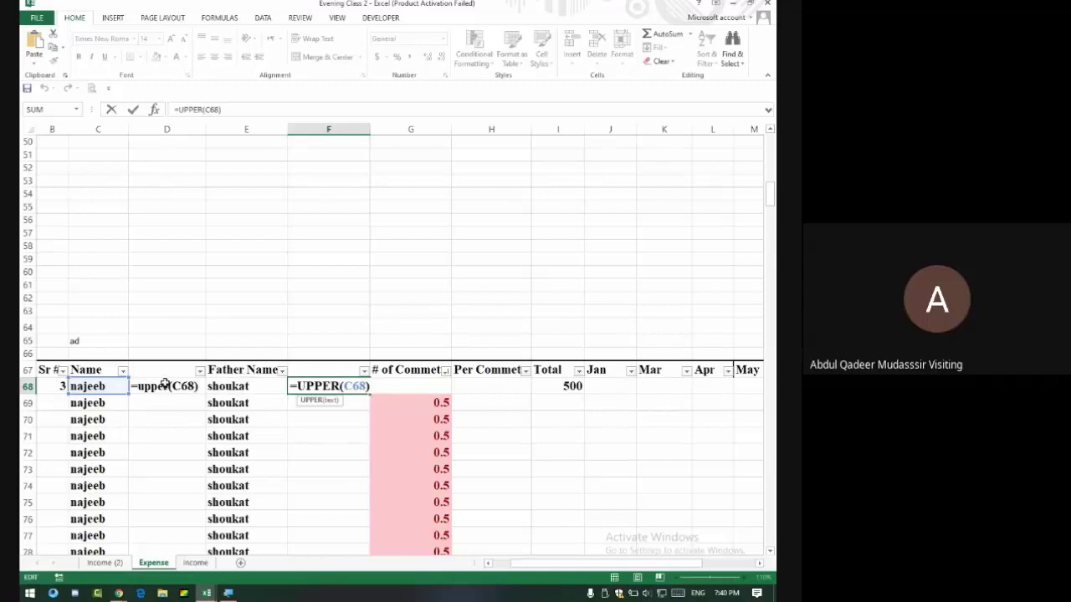
{"action": "key", "text": "BackSpace"}
{"action": "key", "text": "BackSpace"}
{"action": "key", "text": "BackSpace"}
{"action": "key", "text": "BackSpace"}
{"action": "key", "text": "BackSpace"}
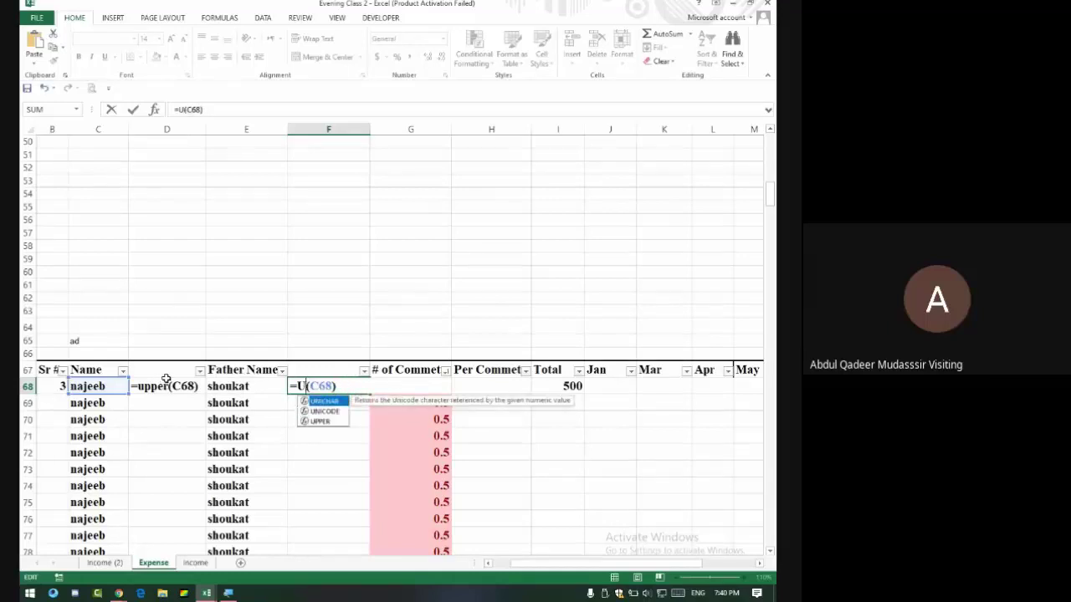
{"action": "type", "text": "upp"}
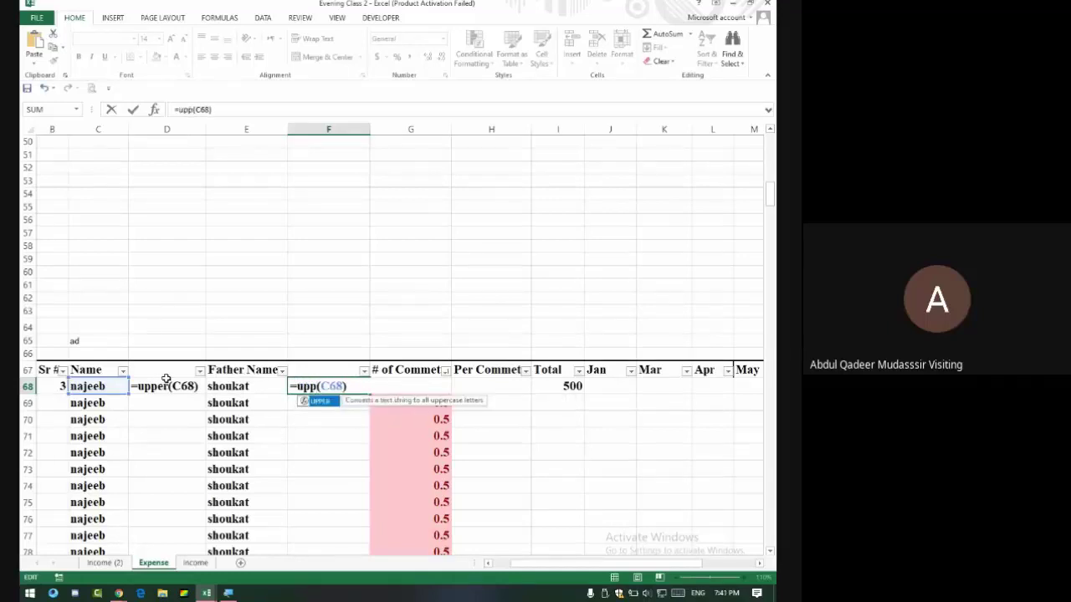
{"action": "type", "text": "er"}
{"action": "key", "text": "Return"}
Admit the waiting participant in Google Meet and return to Excel.
{"action": "key", "text": "alt+Tab"}
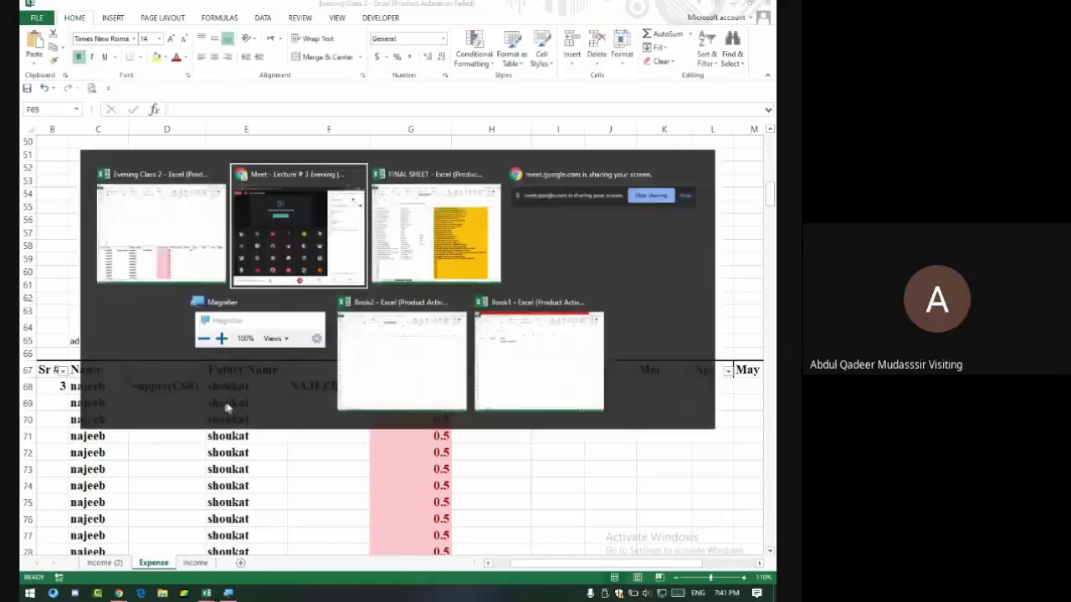
{"action": "left_click", "coordinate": [512, 110]}
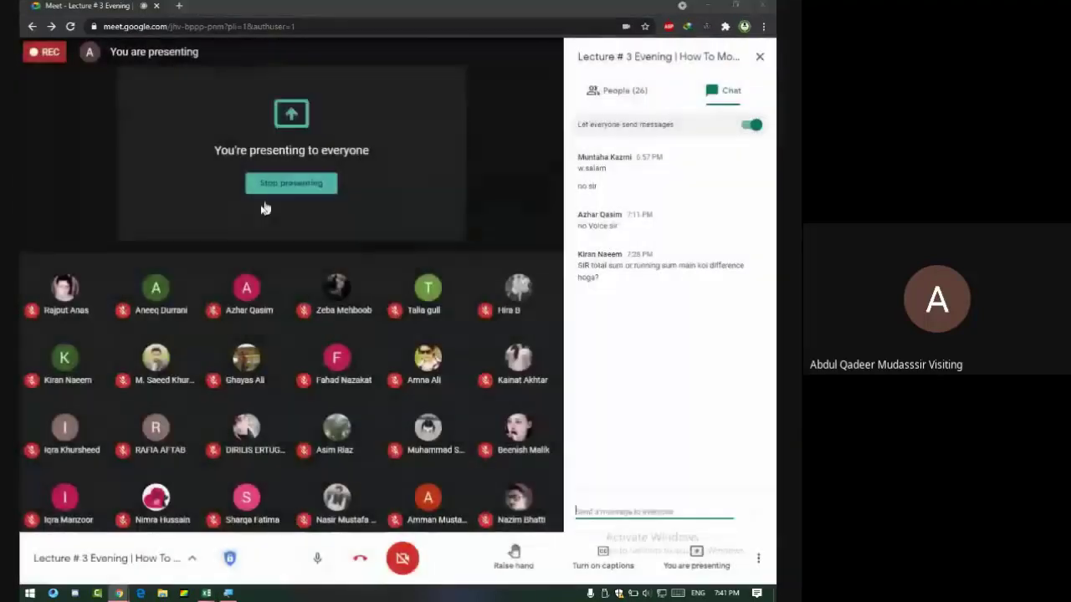
{"action": "key", "text": "alt+Tab"}
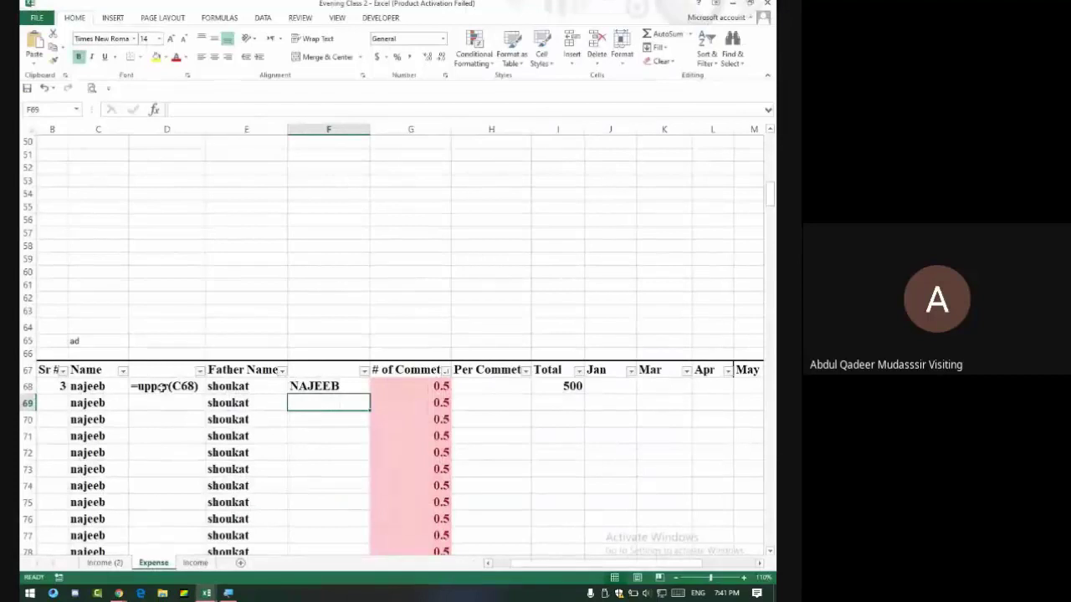
{"action": "left_click", "coordinate": [160, 387]}
{"action": "left_click", "coordinate": [301, 386]}
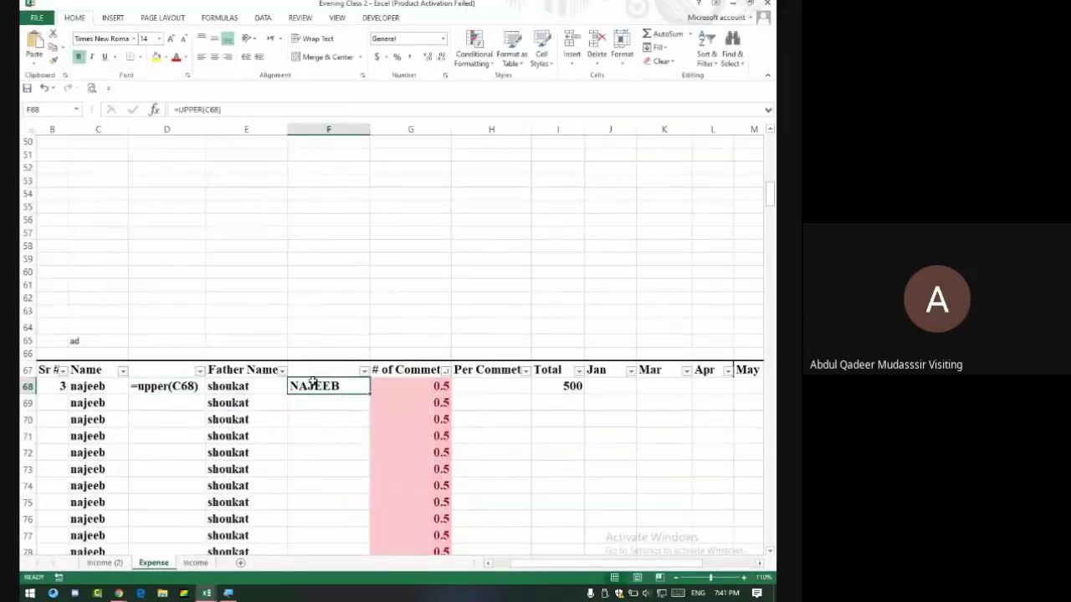
{"action": "double_click", "coordinate": [308, 385]}
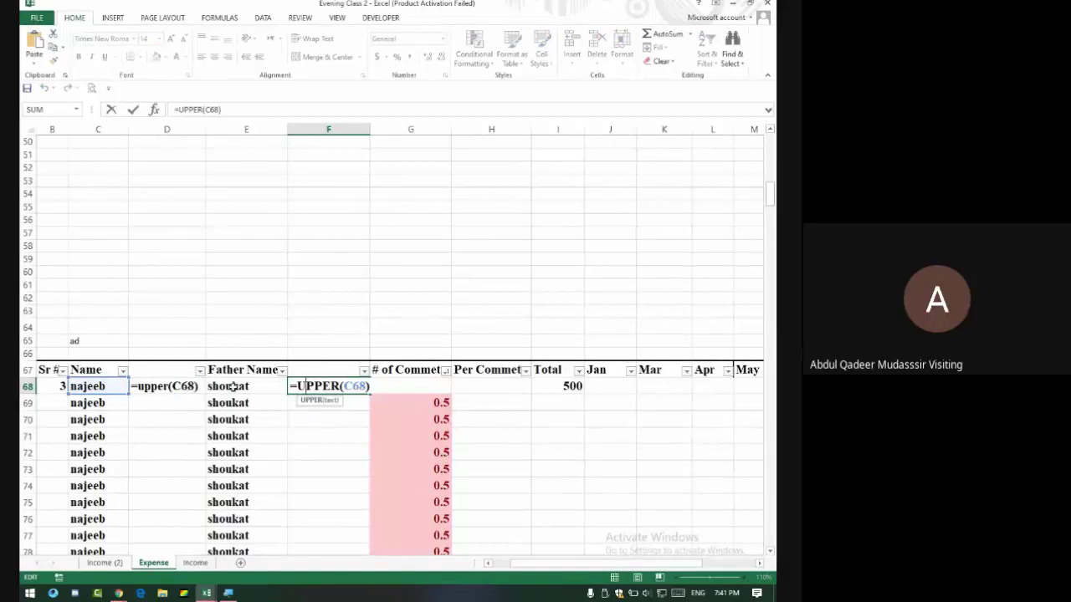
{"action": "key", "text": "Return"}
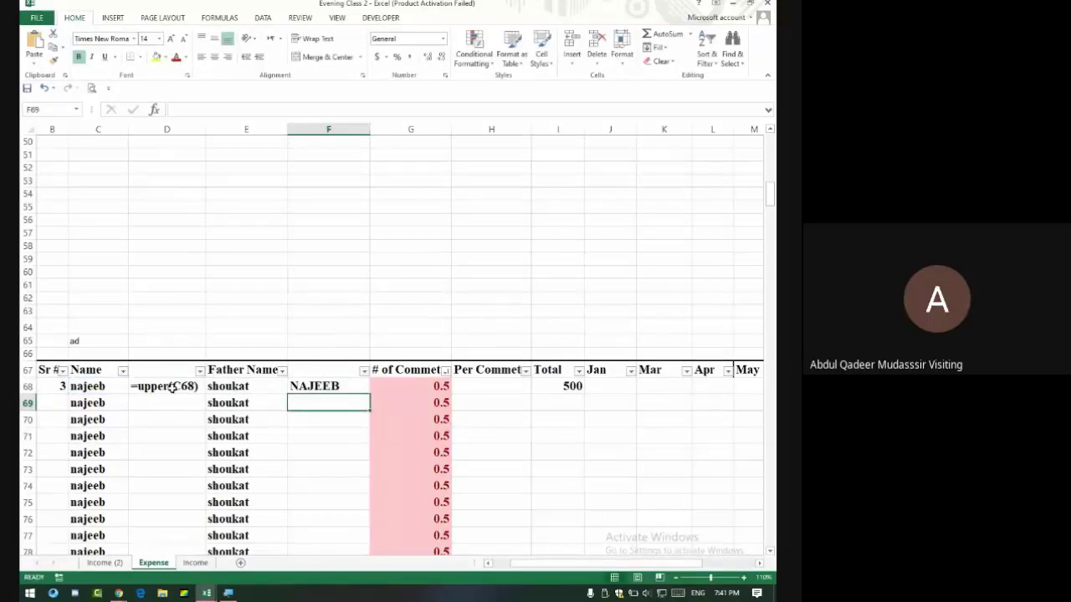
{"action": "left_click", "coordinate": [171, 386]}
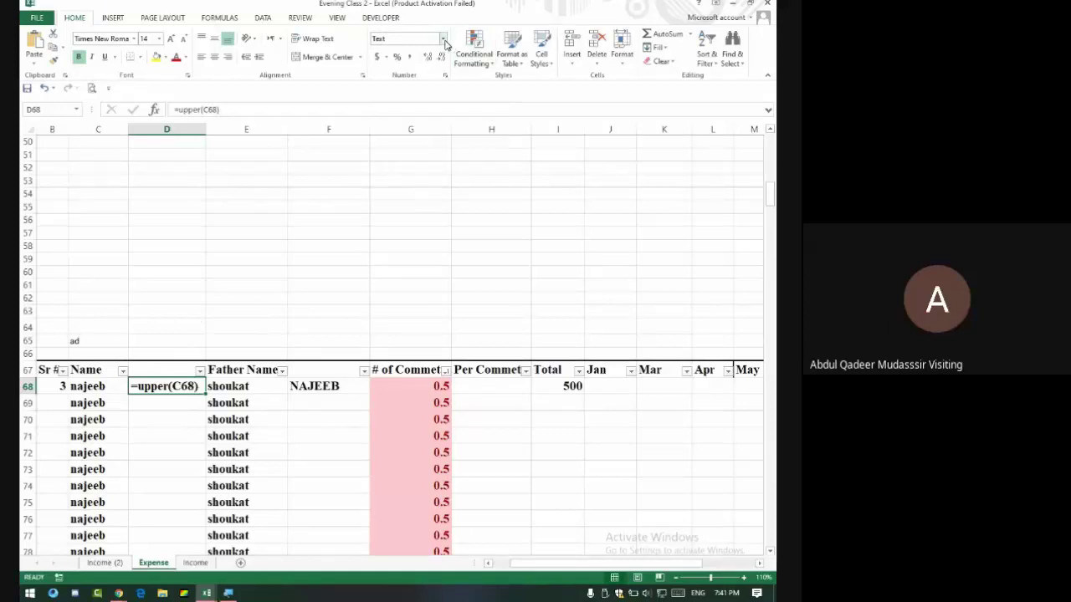
Set column D to General, re-enter =UPPER(C68) in D68, and fill it down.
{"action": "left_click", "coordinate": [166, 127]}
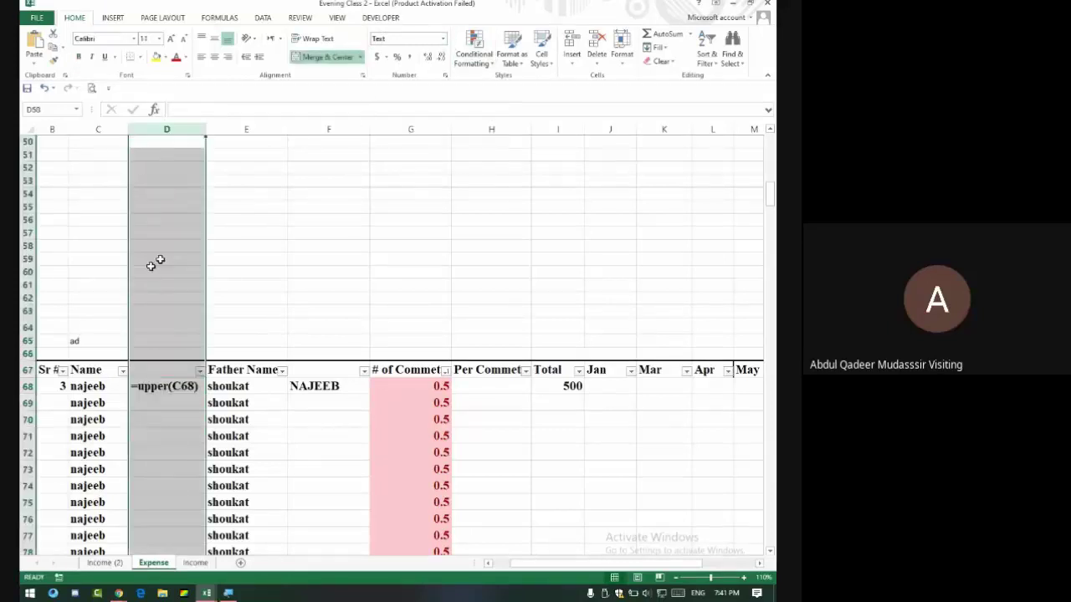
{"action": "left_click", "coordinate": [444, 43]}
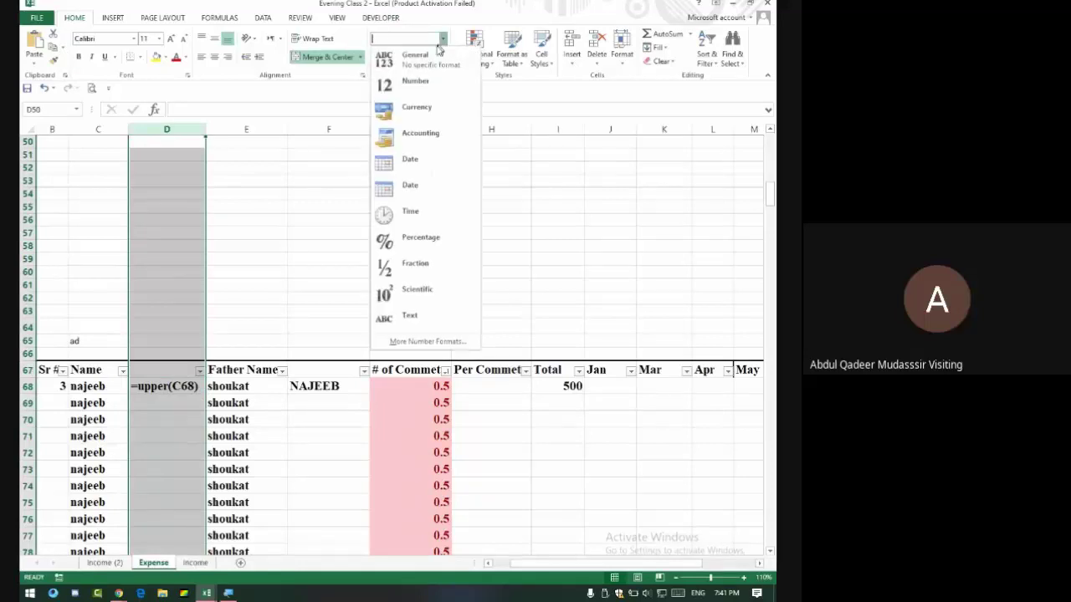
{"action": "left_click", "coordinate": [427, 60]}
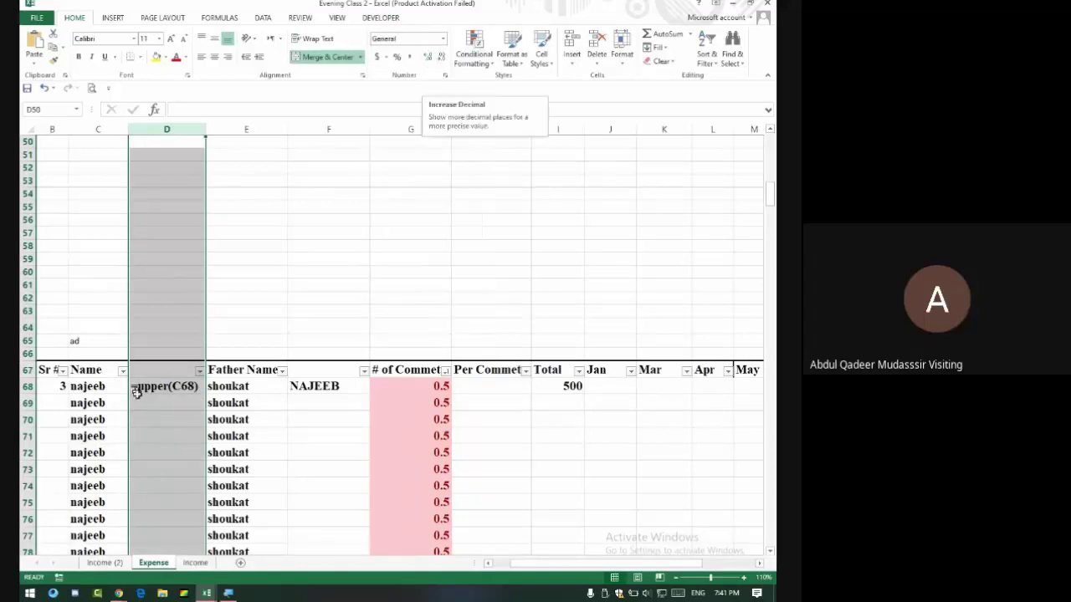
{"action": "left_click", "coordinate": [162, 392]}
{"action": "double_click", "coordinate": [186, 387]}
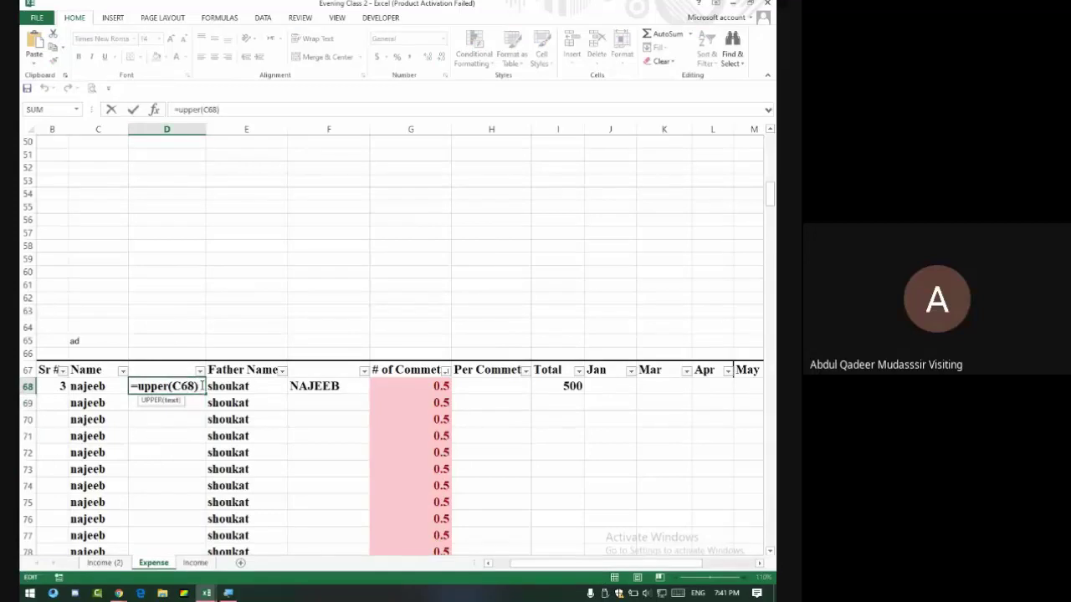
{"action": "left_click", "coordinate": [202, 386]}
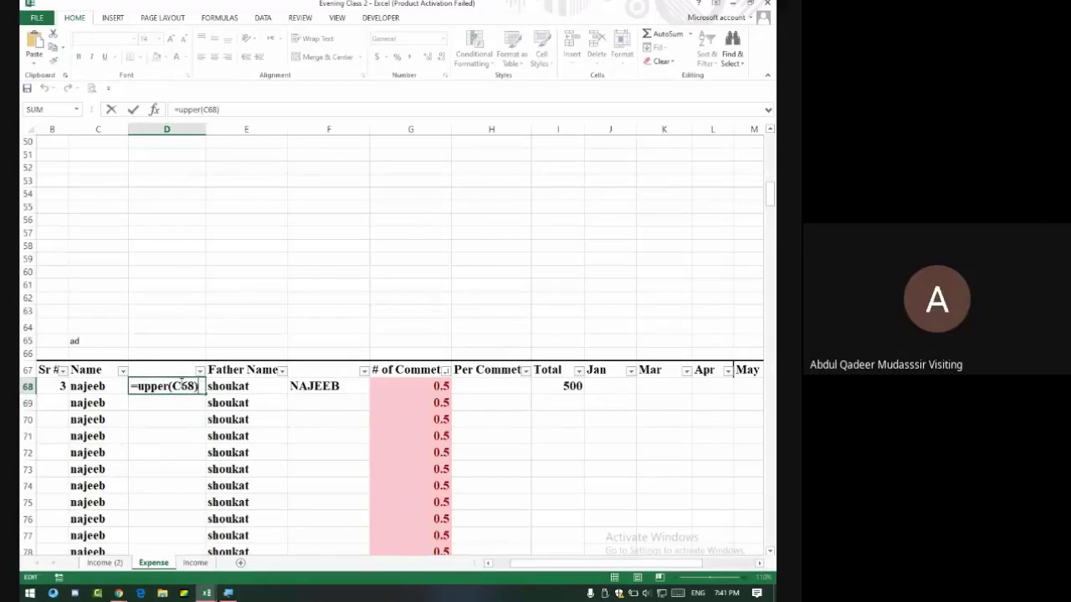
{"action": "key", "text": "BackSpace"}
{"action": "key", "text": "BackSpace"}
{"action": "key", "text": "BackSpace"}
{"action": "key", "text": "BackSpace"}
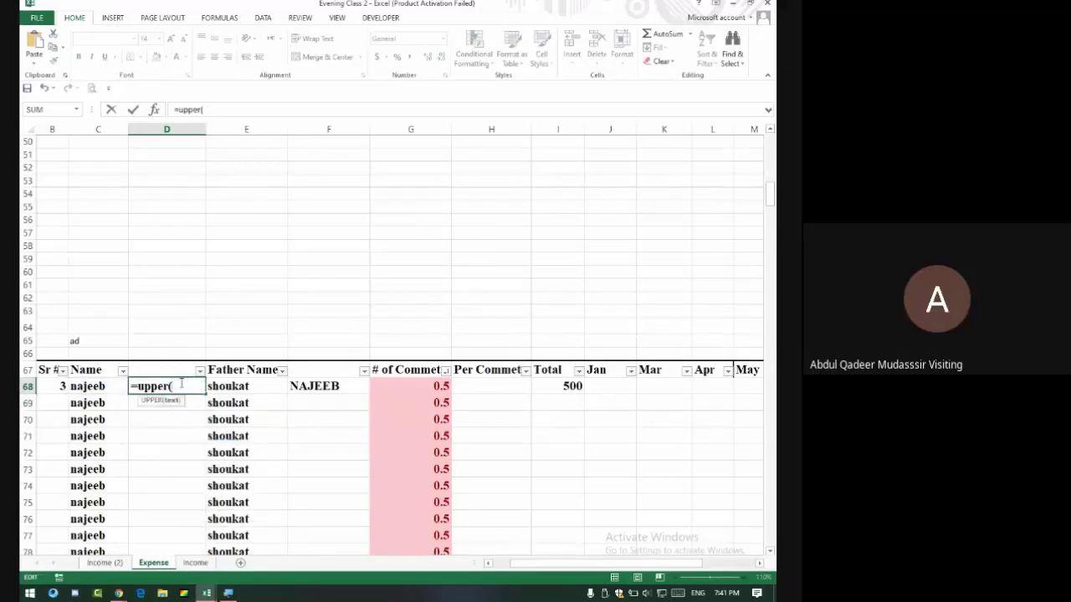
{"action": "left_click", "coordinate": [100, 387]}
{"action": "key", "text": "Return"}
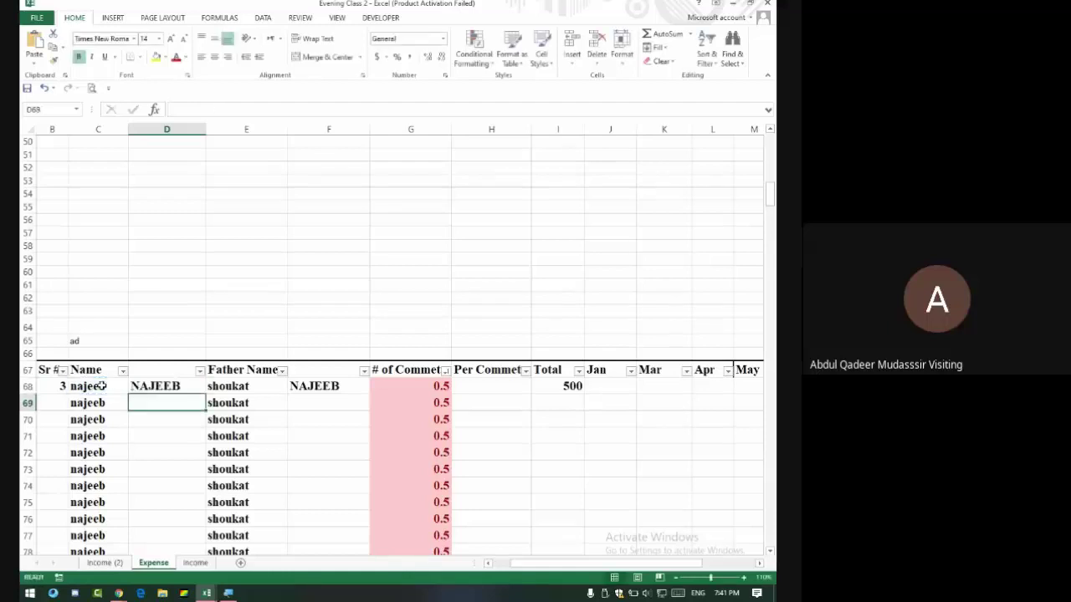
{"action": "left_click", "coordinate": [189, 386]}
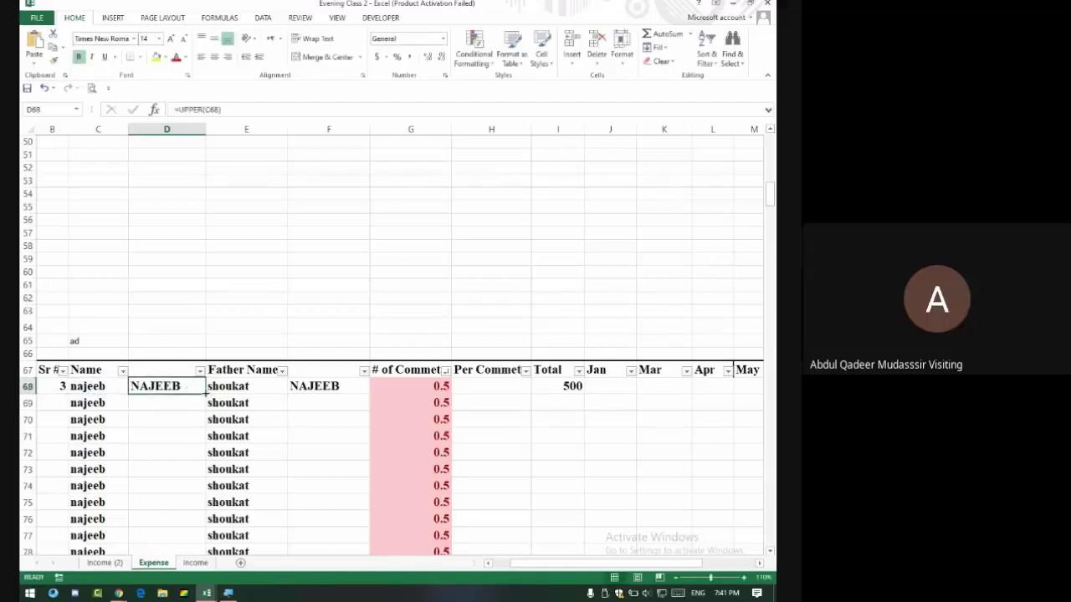
{"action": "double_click", "coordinate": [205, 392]}
Enter =UPPER(E68) in F68 and fill it down column F.
{"action": "left_click", "coordinate": [304, 387]}
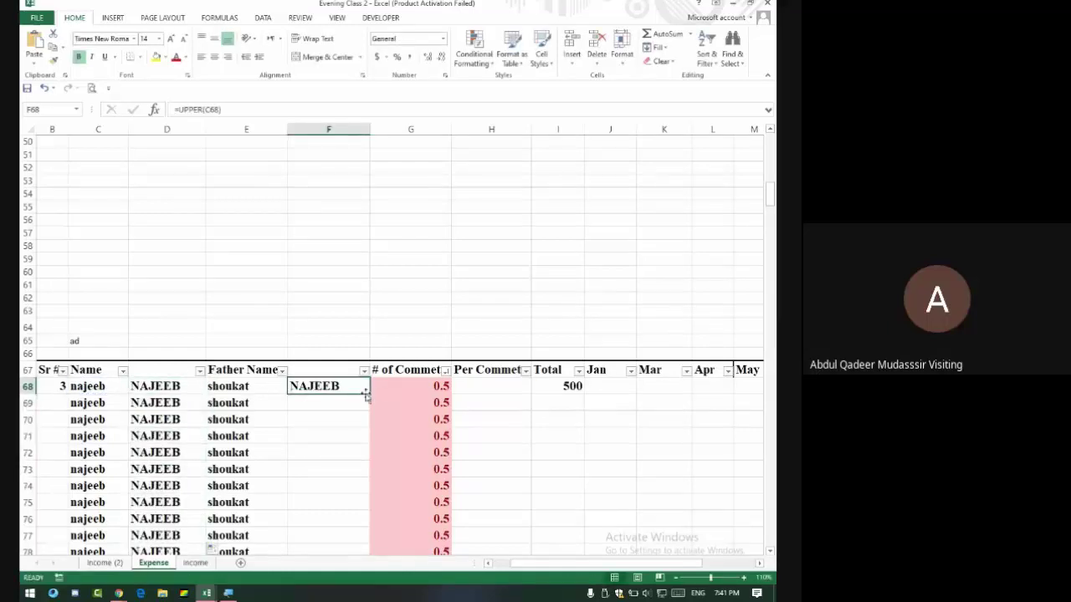
{"action": "type", "text": "="}
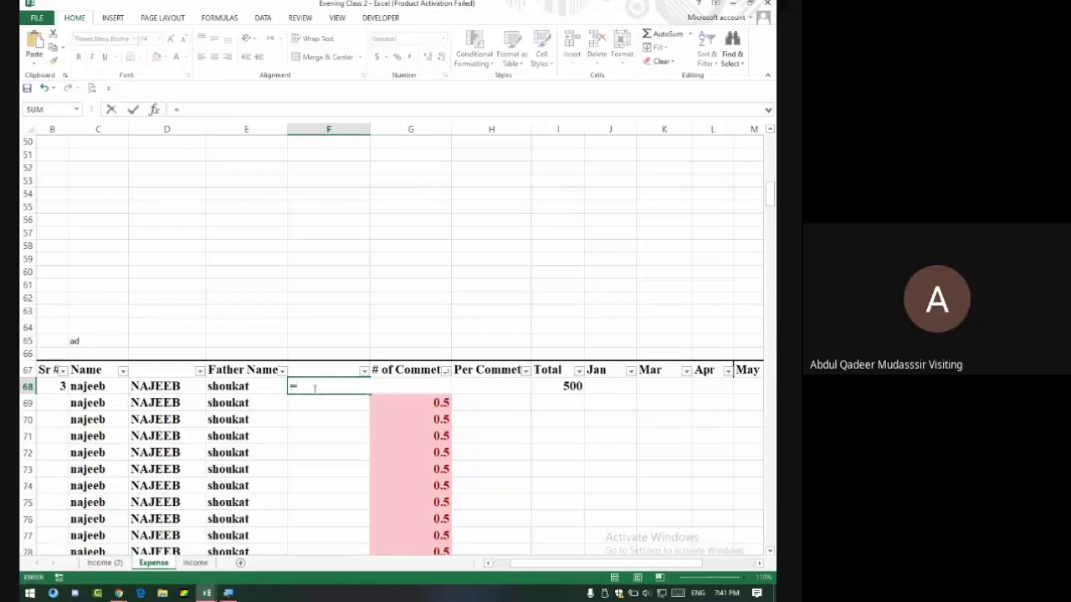
{"action": "type", "text": "upper("}
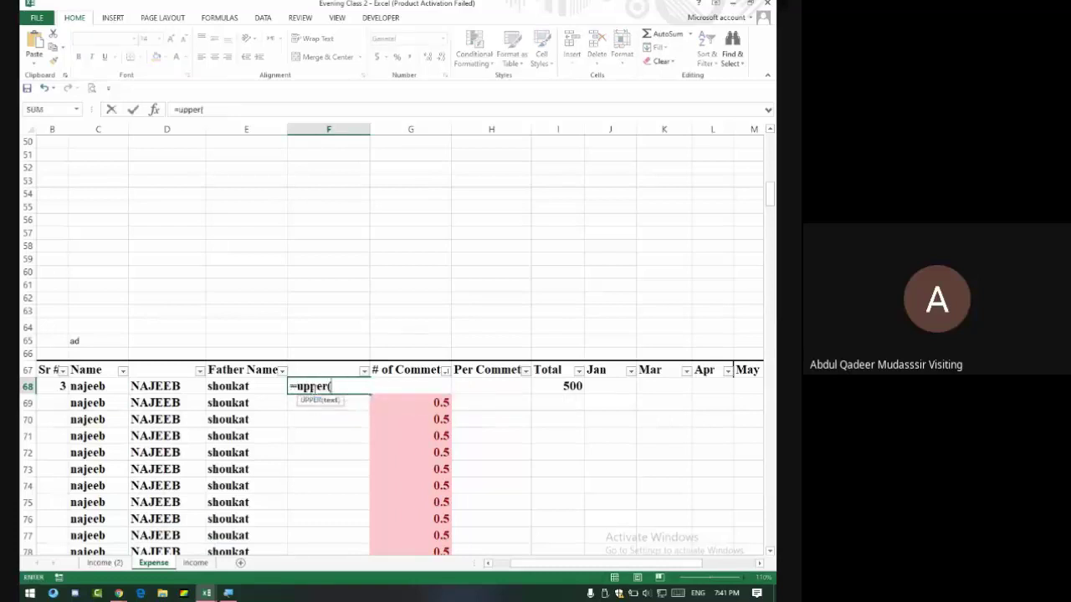
{"action": "left_click", "coordinate": [238, 385]}
{"action": "key", "text": "Return"}
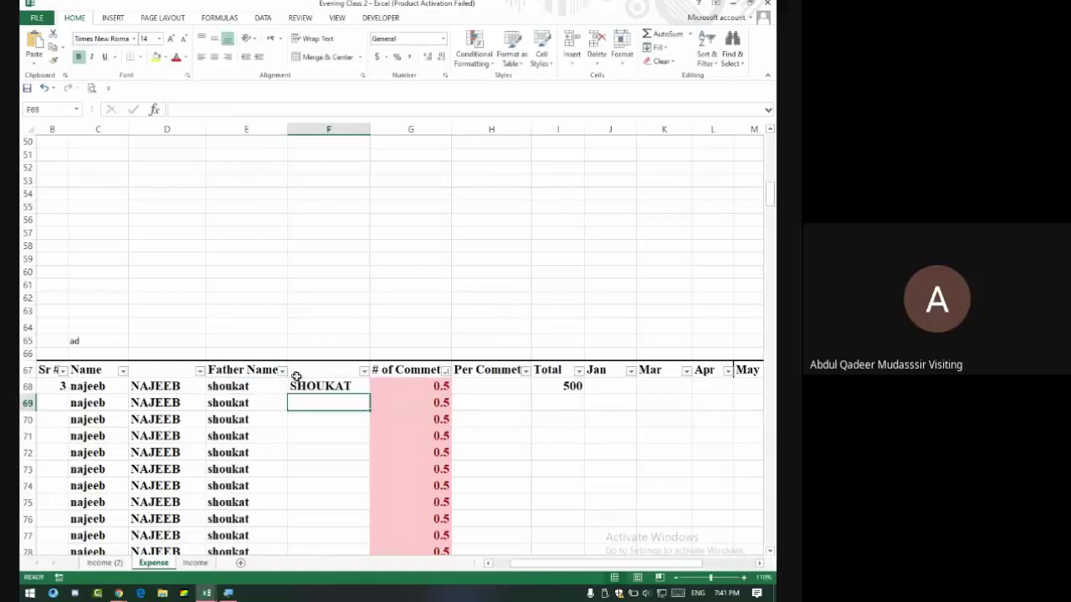
{"action": "left_click", "coordinate": [318, 386]}
{"action": "double_click", "coordinate": [369, 396]}
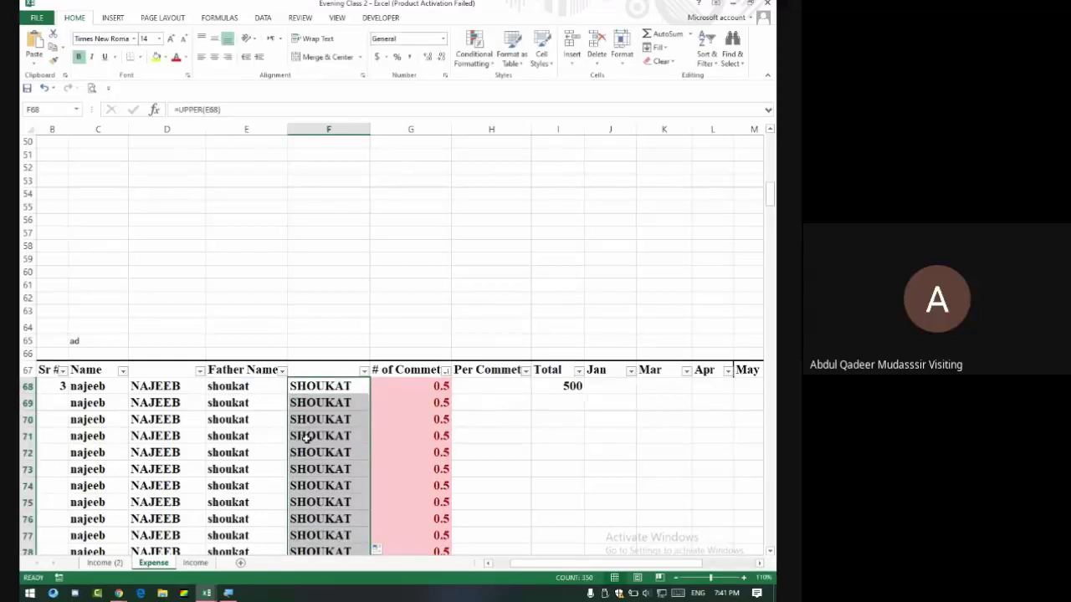
{"action": "scroll", "coordinate": [260, 251], "scroll_direction": "down", "scroll_amount": 2}
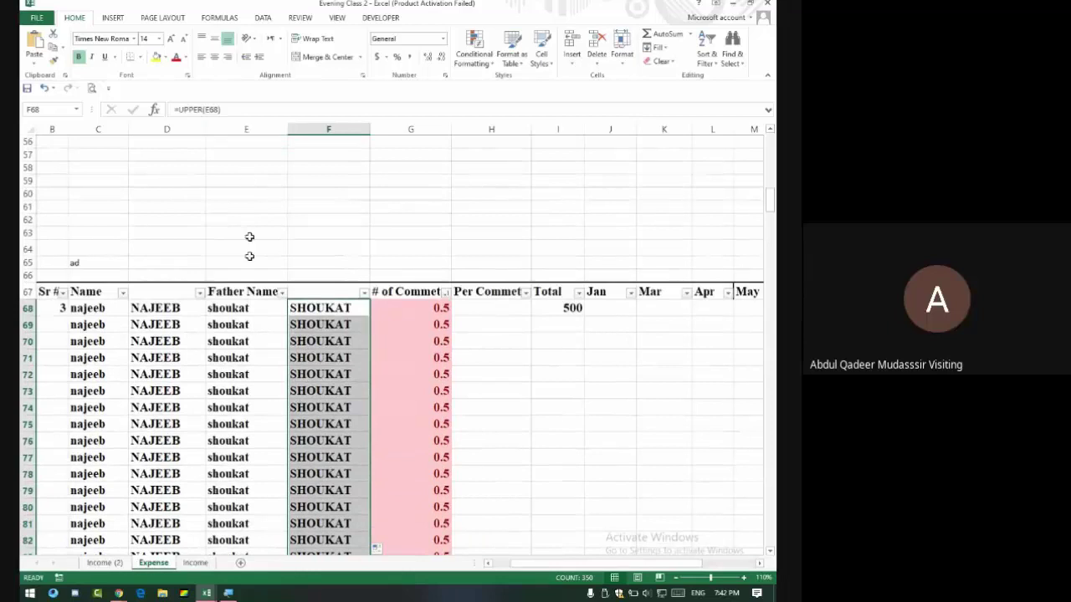
Delete the Father Name column, then undo to restore it.
{"action": "right_click", "coordinate": [246, 128]}
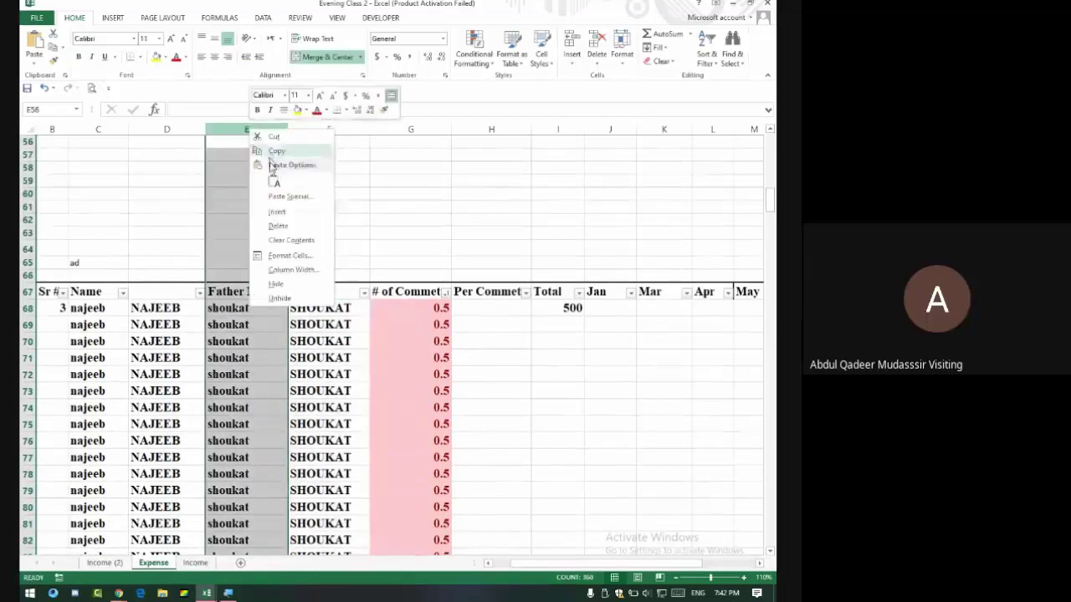
{"action": "left_click", "coordinate": [281, 226]}
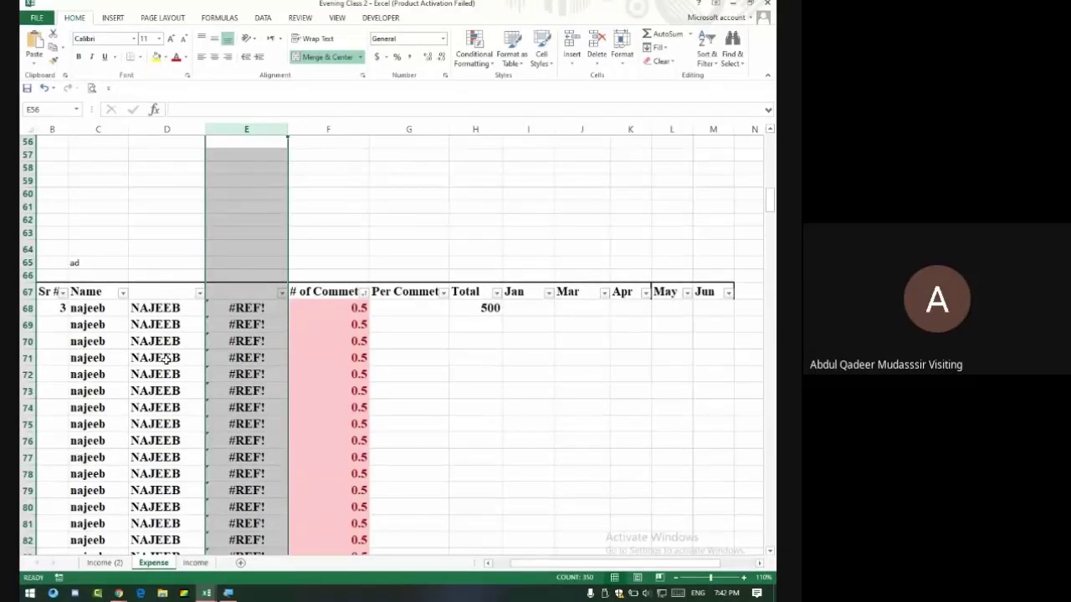
{"action": "key", "text": "ctrl+z"}
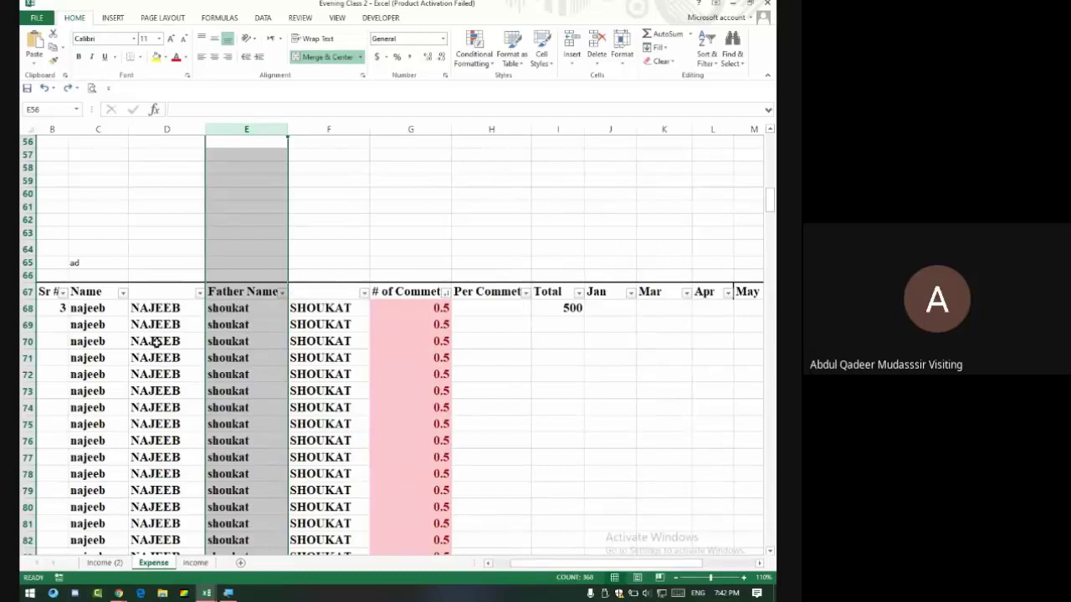
Start typing the note 'Ctrl + Shift +Dpw' in cell E60.
{"action": "left_click", "coordinate": [326, 307]}
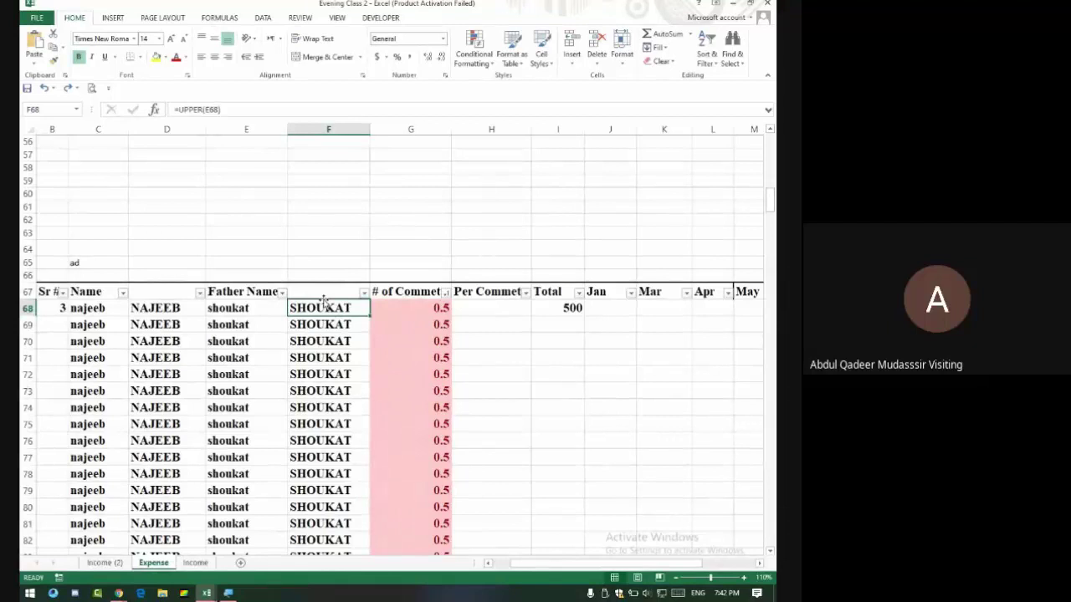
{"action": "left_click", "coordinate": [251, 197]}
{"action": "type", "text": "Ctrl +"}
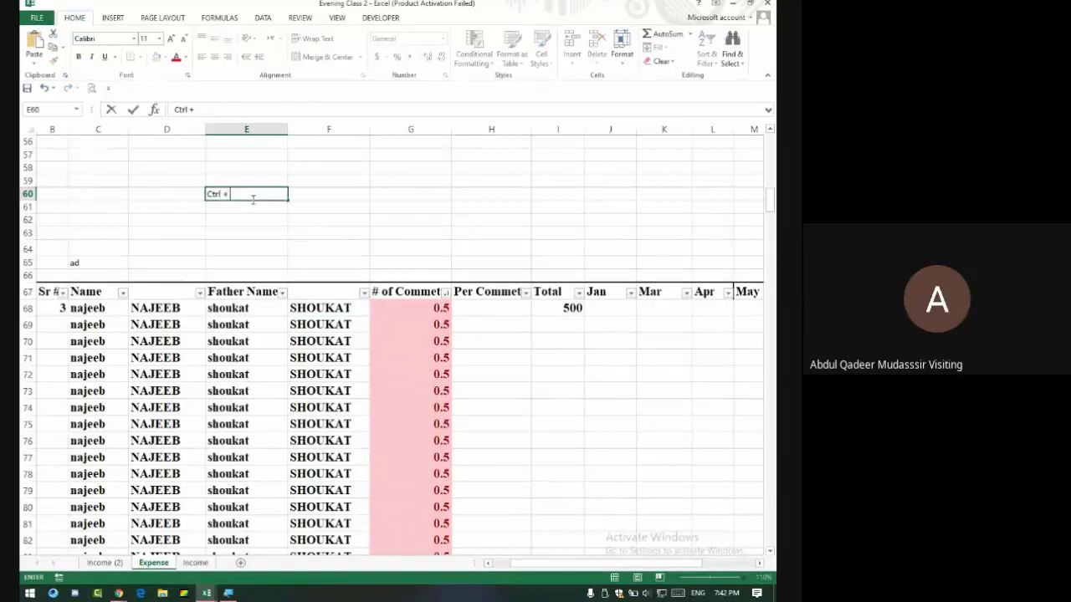
{"action": "type", "text": " Shift +Dpw"}
Correct and finish the E60 note so it reads 'Ctrl + Shift +Down Arrow'.
{"action": "key", "text": "BackSpace"}
{"action": "type", "text": "w"}
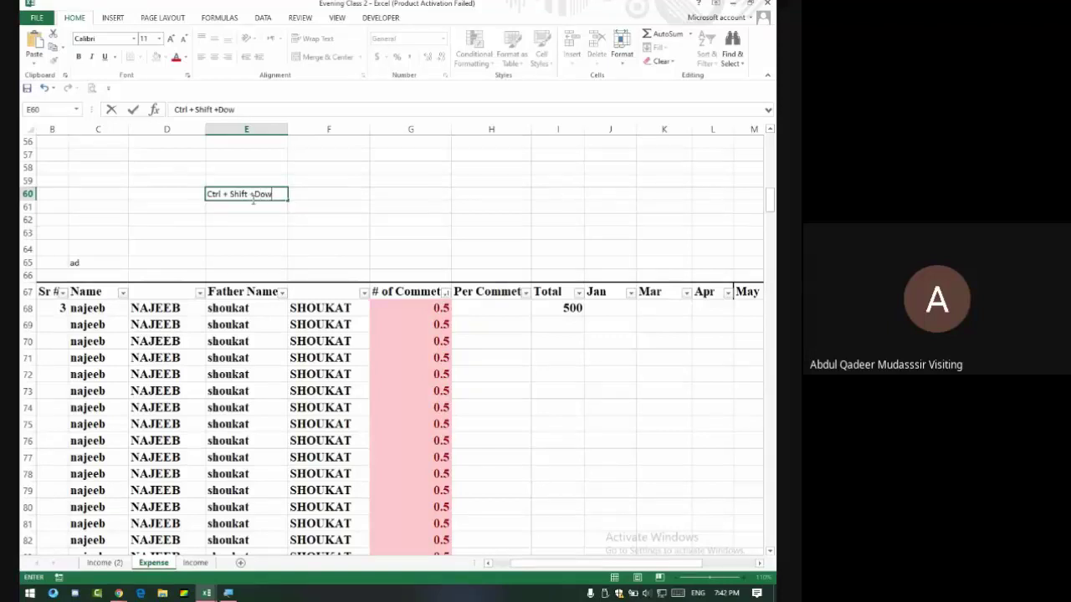
{"action": "type", "text": "n Arrow"}
{"action": "key", "text": "Return"}
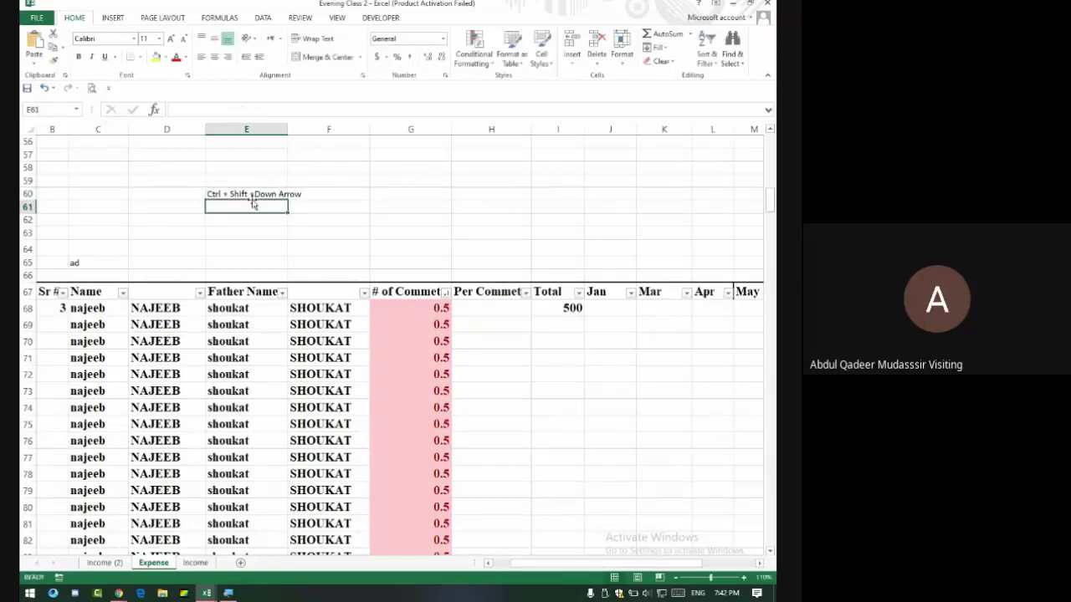
Select the father names from E68 to the end of the data with Ctrl+Shift+Down, then pull back up.
{"action": "left_click", "coordinate": [253, 308]}
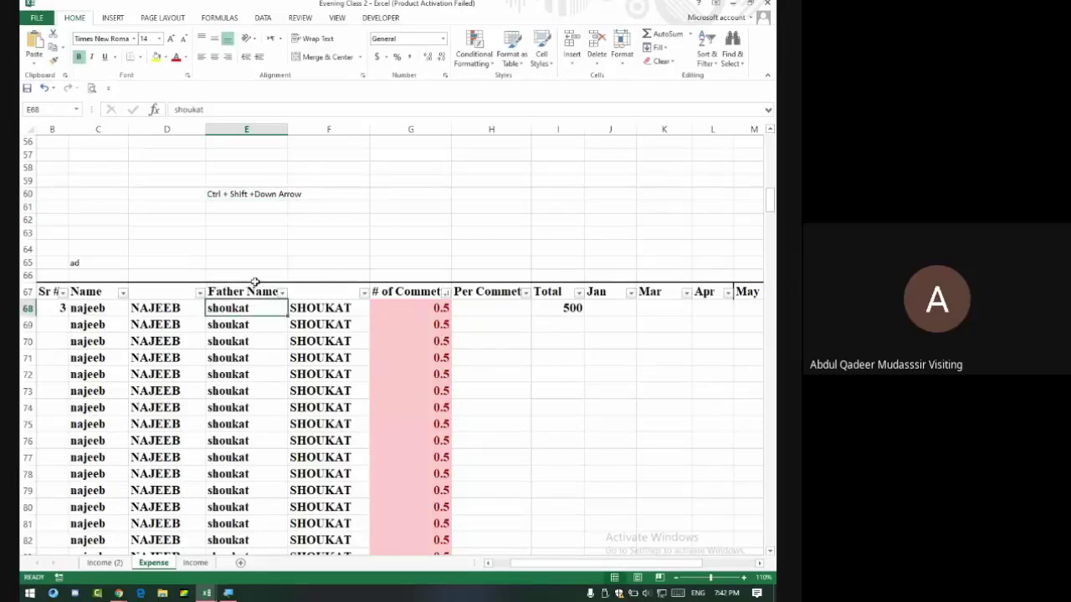
{"action": "key", "text": "ctrl+shift+Down"}
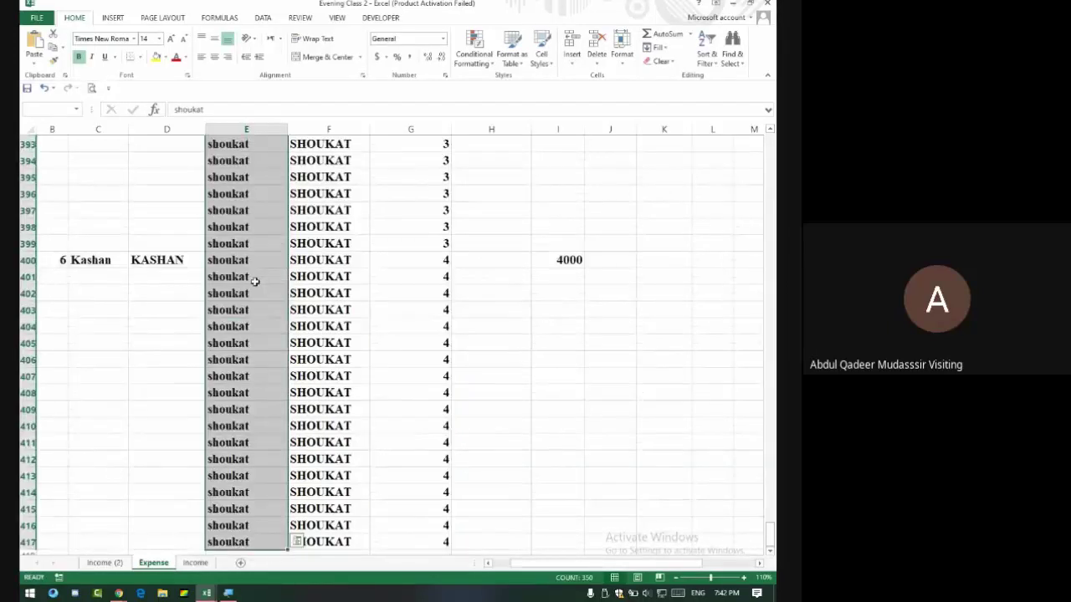
{"action": "scroll", "coordinate": [285, 251], "scroll_direction": "up", "scroll_amount": 20}
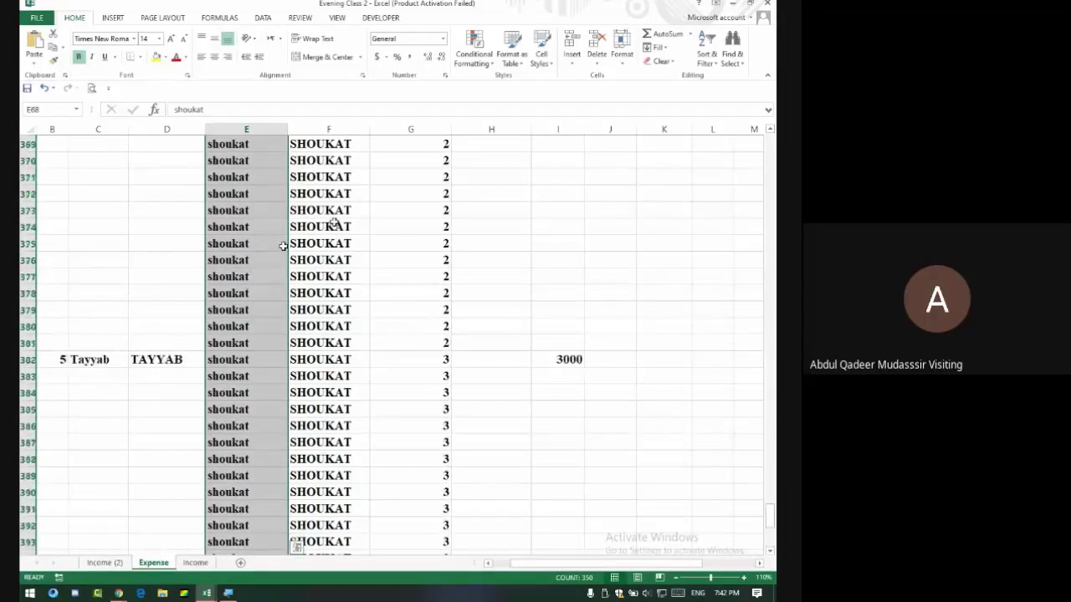
{"action": "scroll", "coordinate": [330, 230], "scroll_direction": "up", "scroll_amount": 16}
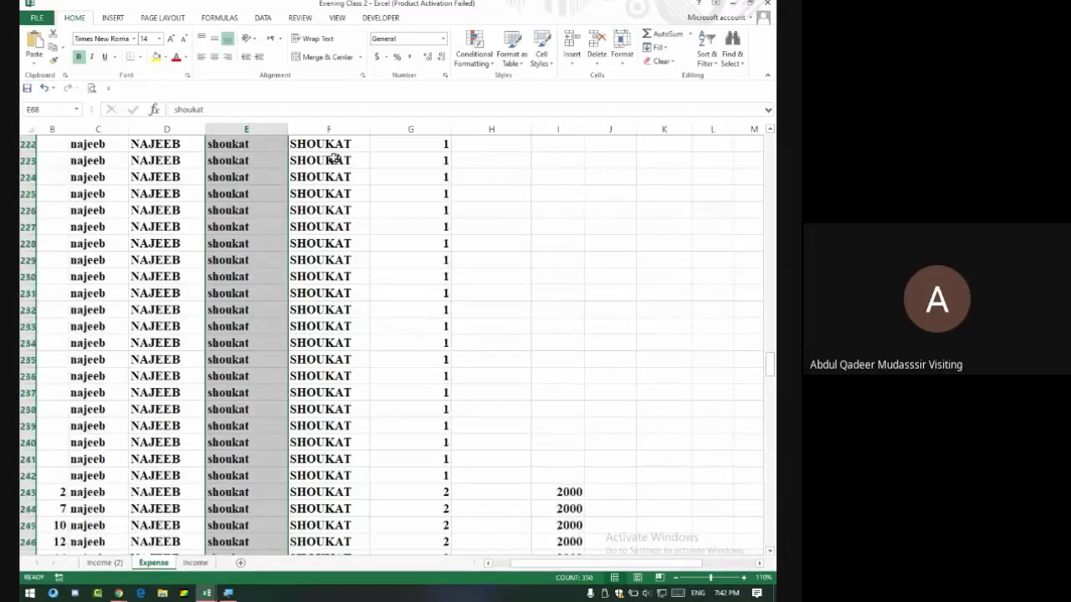
{"action": "left_click_drag", "start_coordinate": [335, 147], "coordinate": [256, 594]}
{"action": "key", "text": "ctrl+shift+Up"}
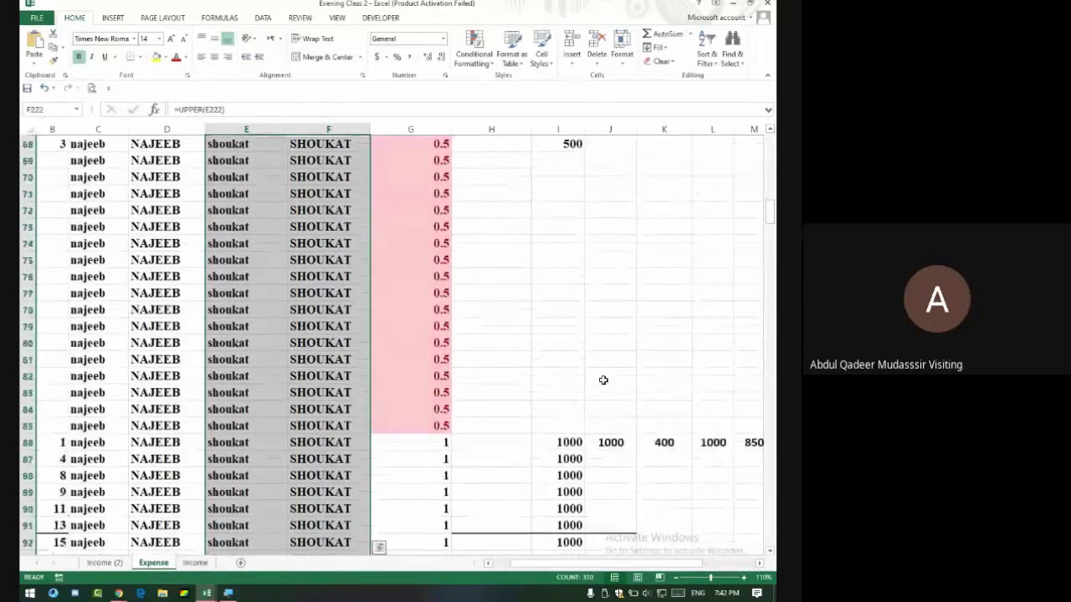
{"action": "scroll", "coordinate": [338, 362], "scroll_direction": "up", "scroll_amount": 8}
{"action": "scroll", "coordinate": [323, 405], "scroll_direction": "down", "scroll_amount": 3}
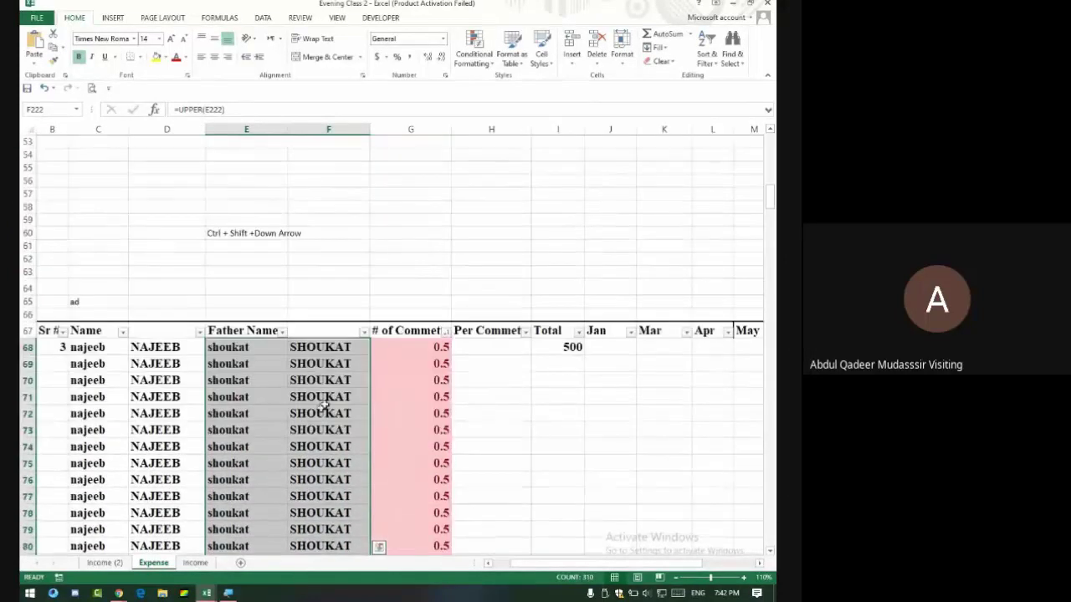
Type '>' into empty cell F56 and switch to the Google Meet window.
{"action": "left_click", "coordinate": [330, 345]}
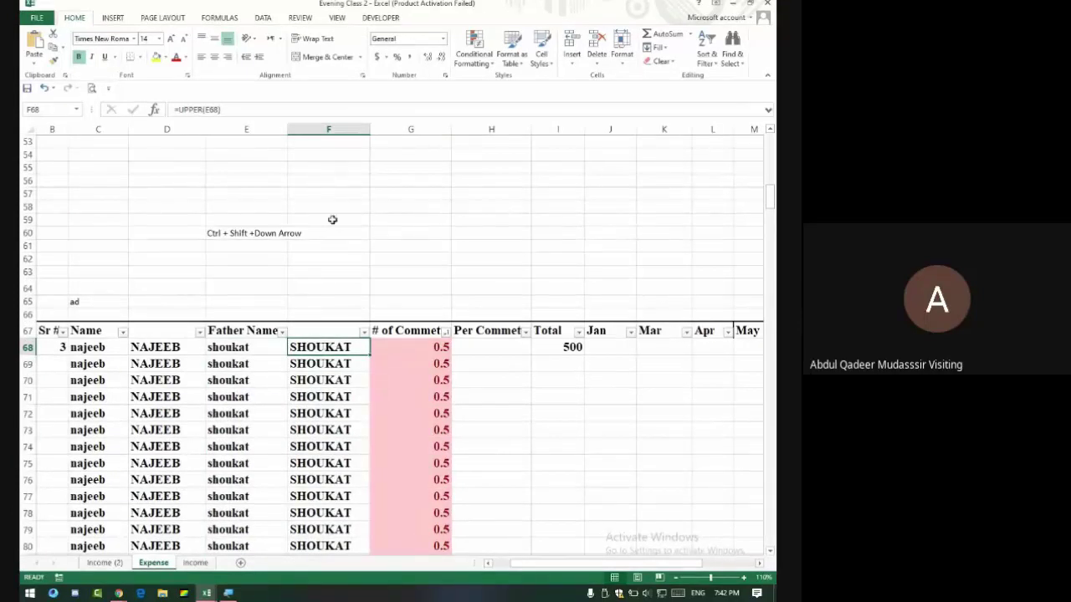
{"action": "left_click", "coordinate": [342, 182]}
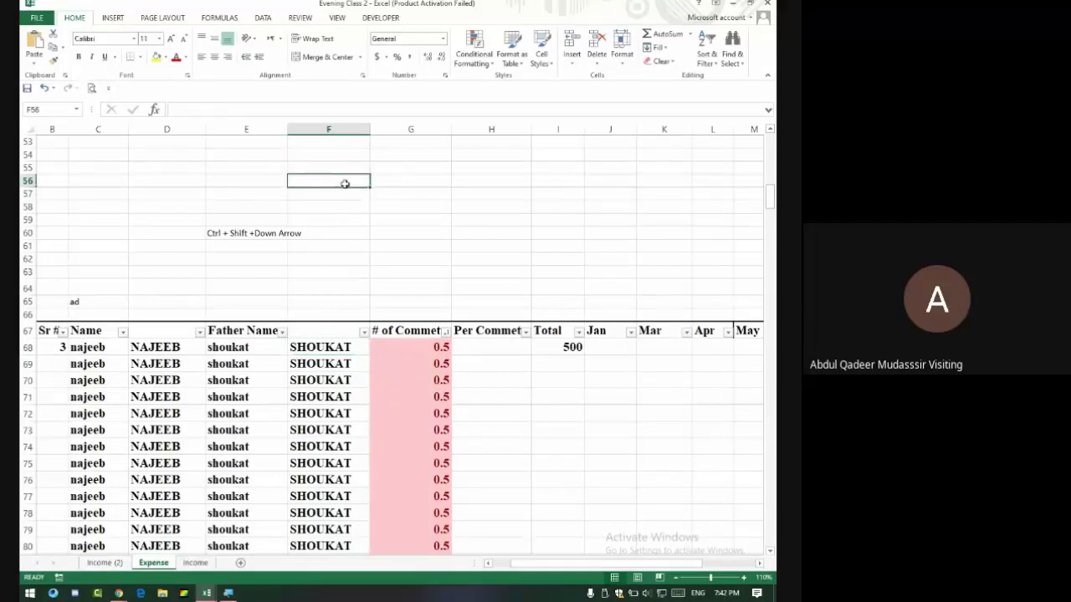
{"action": "type", "text": ">"}
{"action": "key", "text": "alt+Tab"}
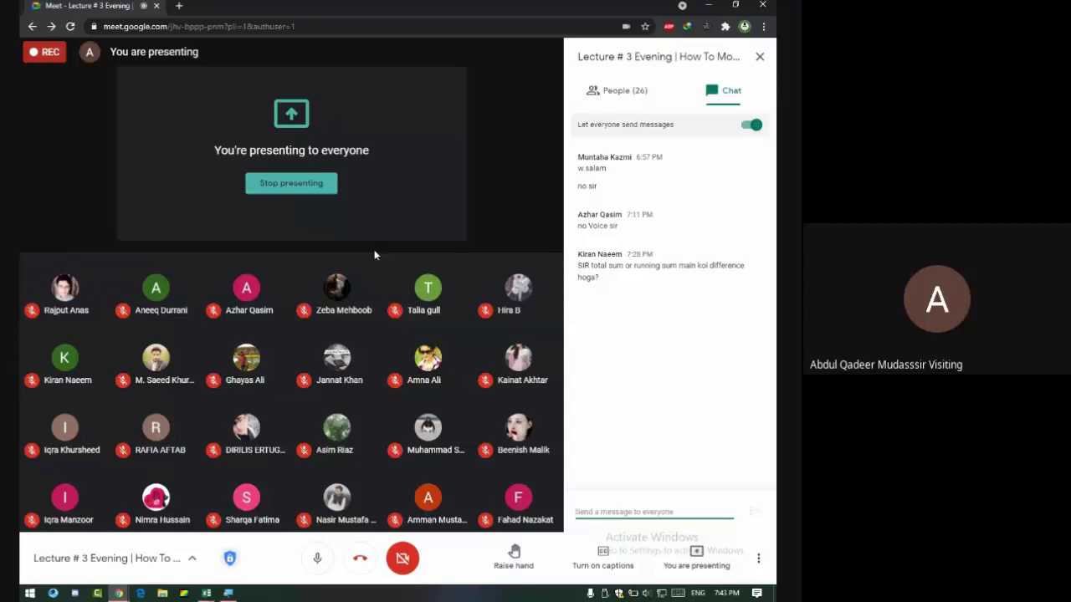
Switch from Google Meet back to the Excel workbook with Alt+Tab.
{"action": "key", "text": "alt+Tab"}
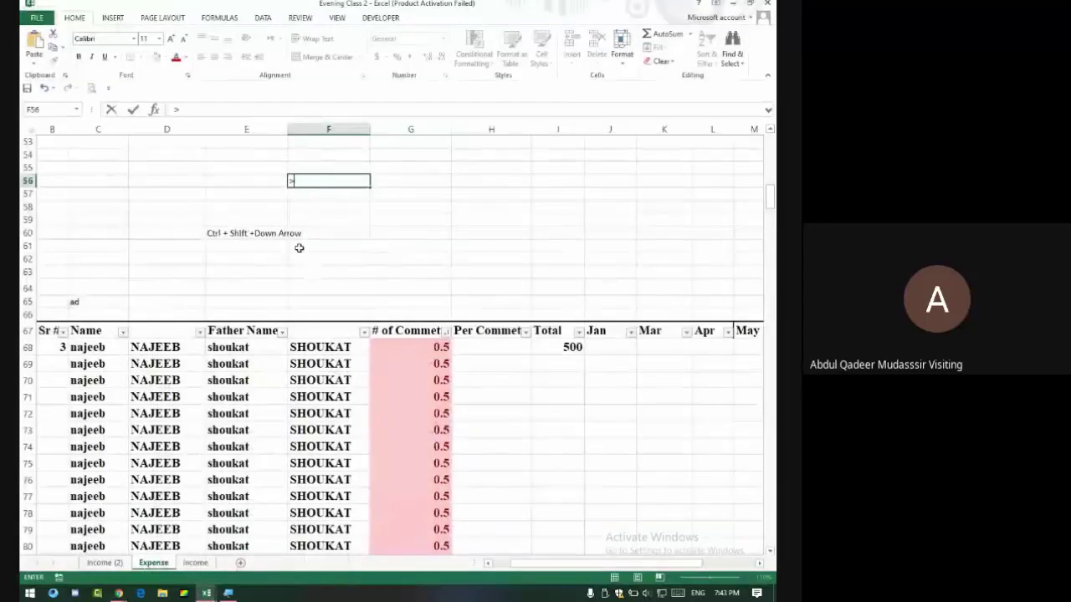
Commit the F56 entry, then select and copy the uppercase values from F68 down.
{"action": "left_click", "coordinate": [255, 244]}
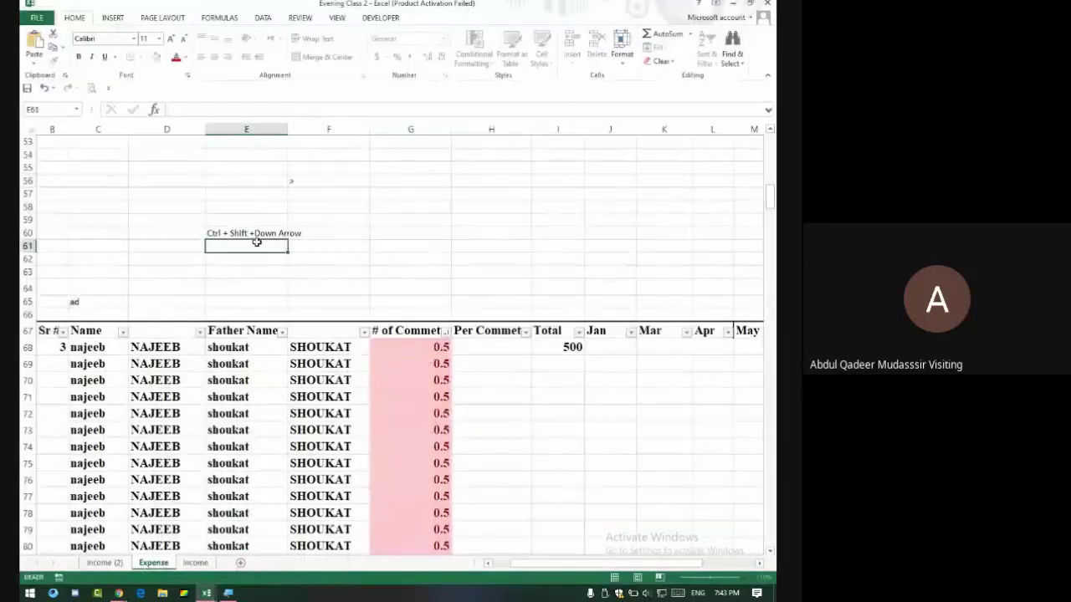
{"action": "left_click", "coordinate": [318, 347]}
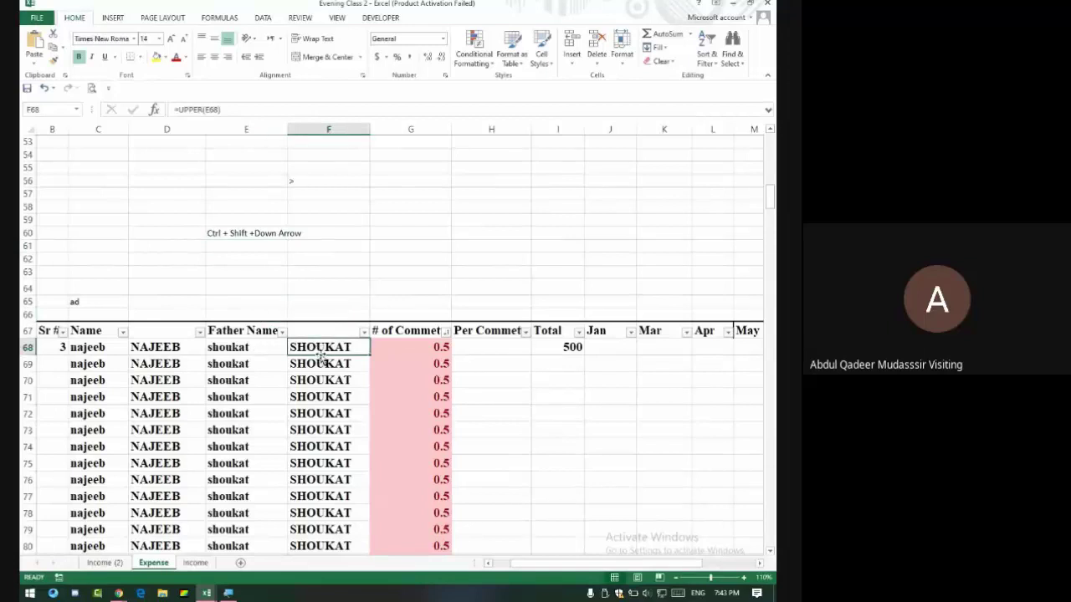
{"action": "key", "text": "ctrl+shift+Down"}
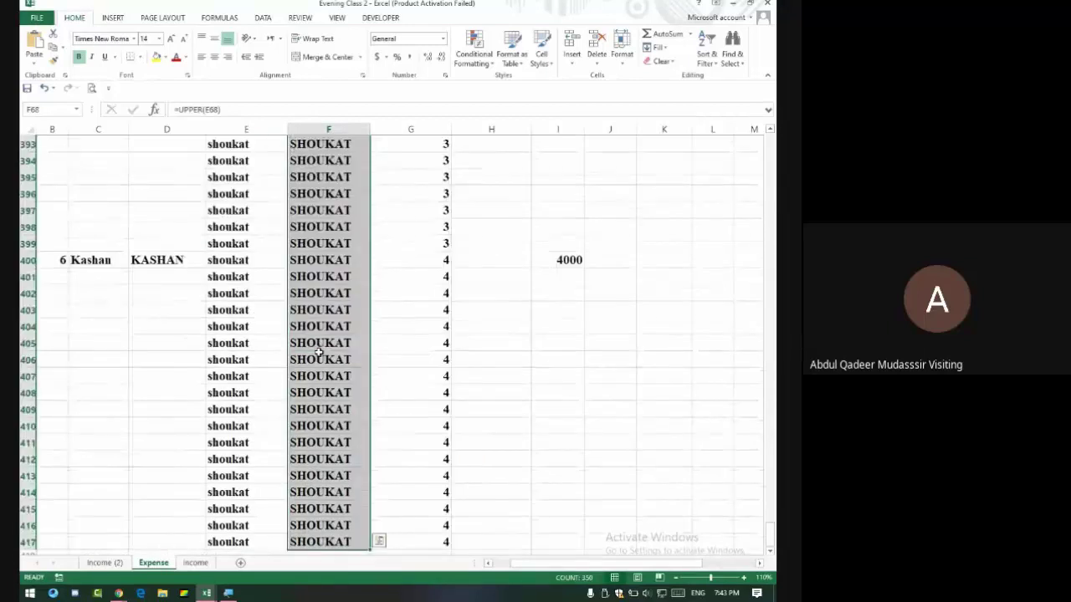
{"action": "scroll", "coordinate": [380, 301], "scroll_direction": "up", "scroll_amount": 15}
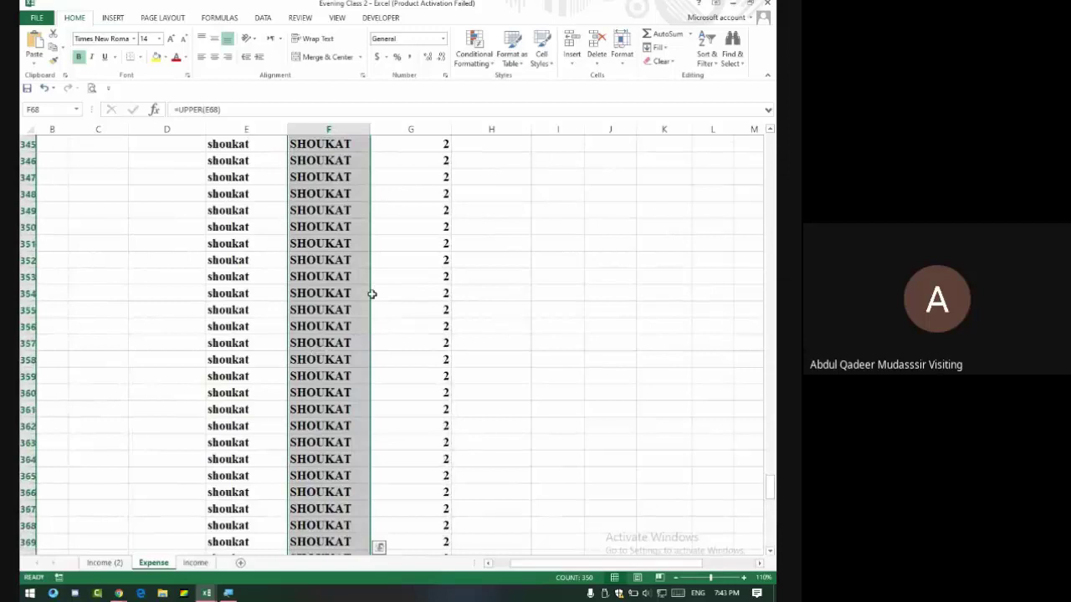
{"action": "left_click_drag", "start_coordinate": [770, 486], "coordinate": [771, 199]}
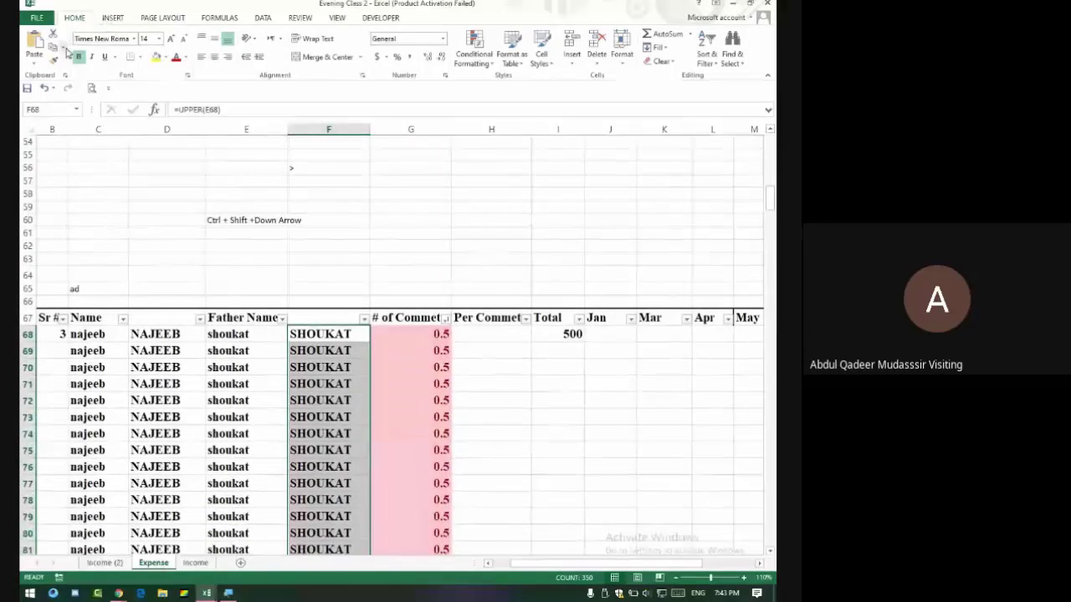
{"action": "left_click", "coordinate": [52, 48]}
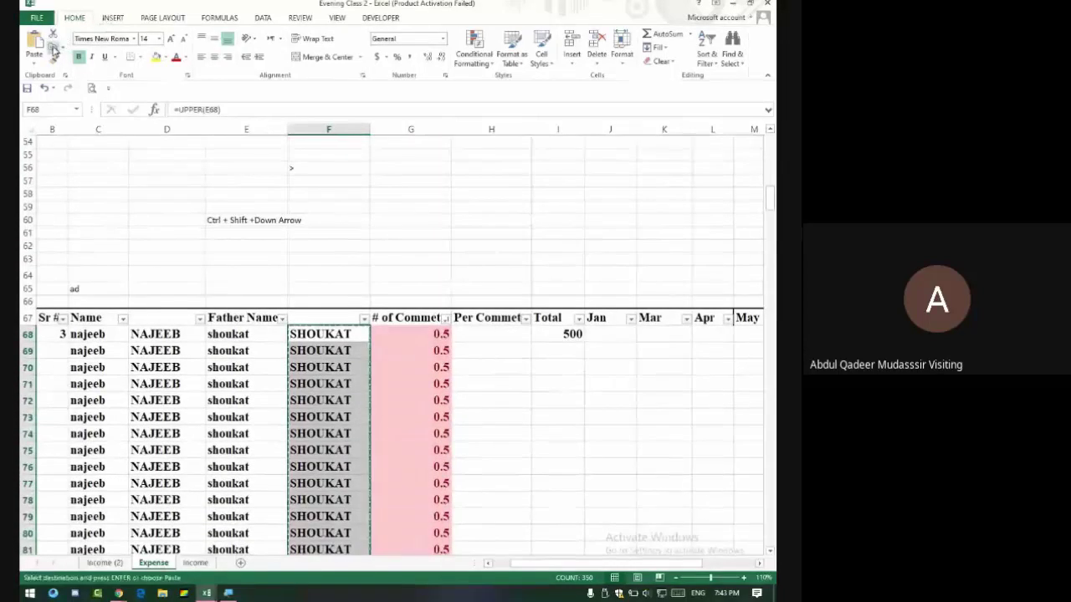
Paste values into E68, then undo the wrong paste into Father Name.
{"action": "left_click", "coordinate": [242, 332]}
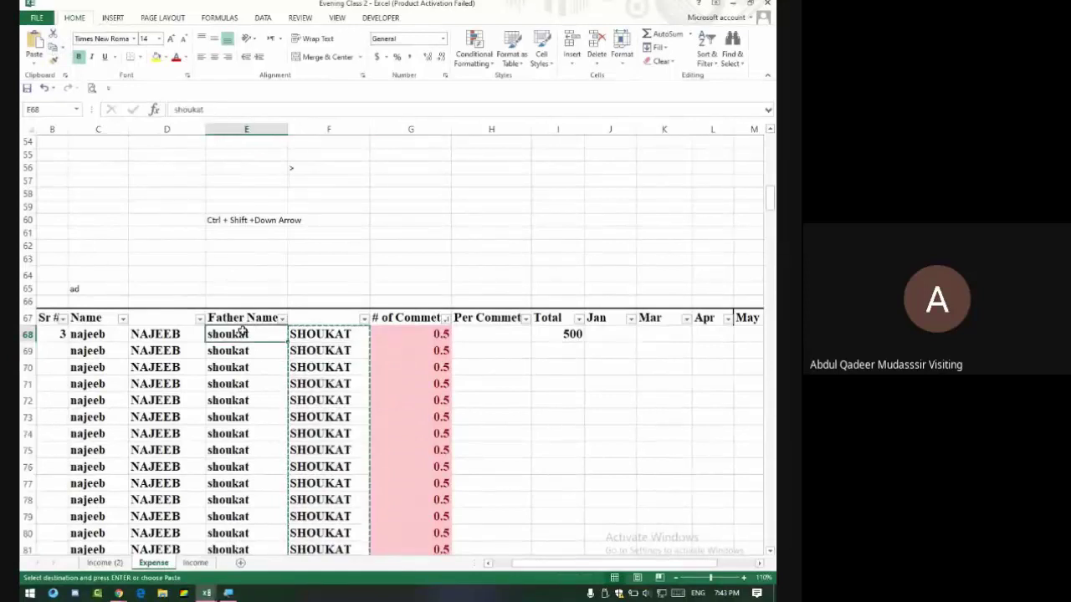
{"action": "left_click", "coordinate": [37, 62]}
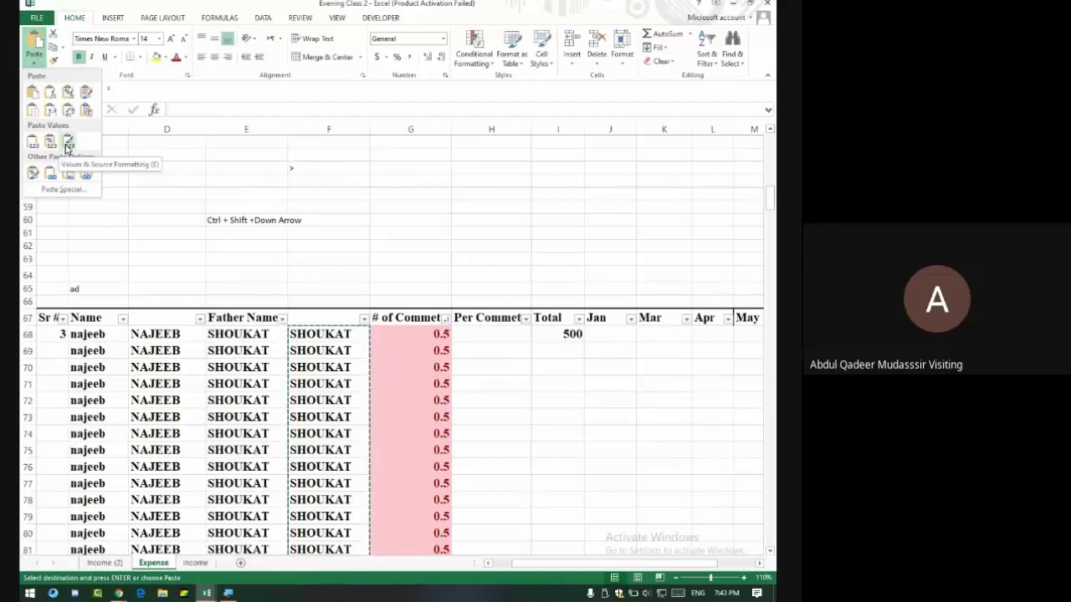
{"action": "left_click", "coordinate": [67, 143]}
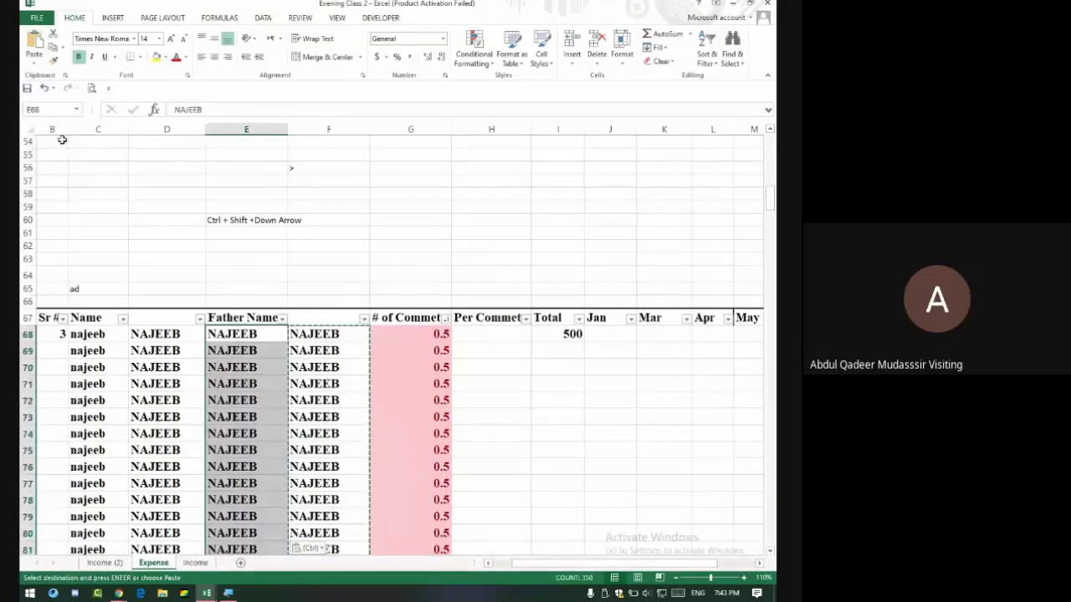
{"action": "left_click", "coordinate": [35, 62]}
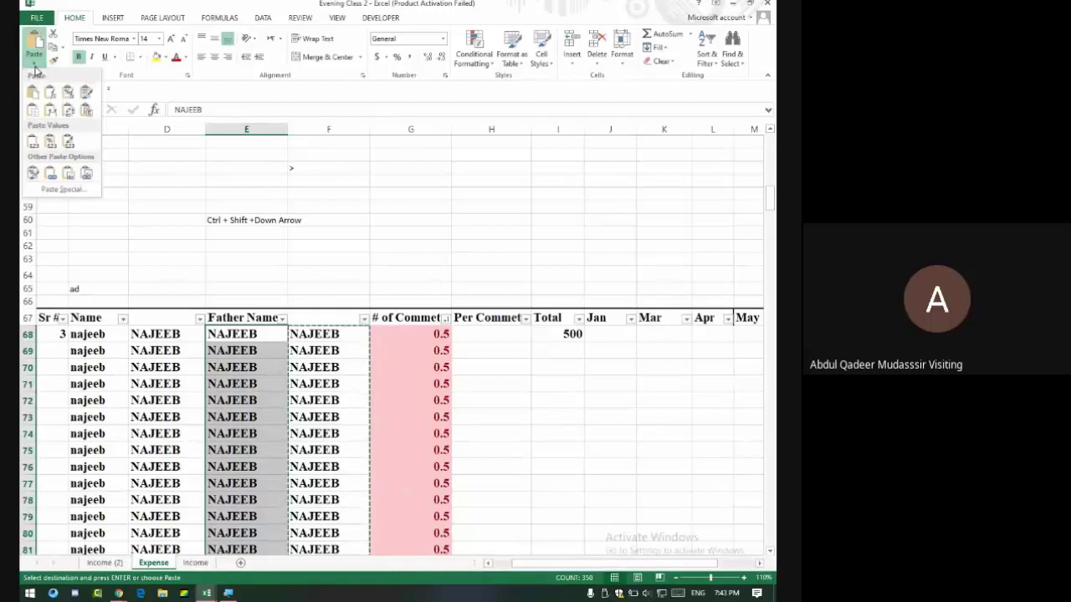
{"action": "left_click", "coordinate": [67, 143]}
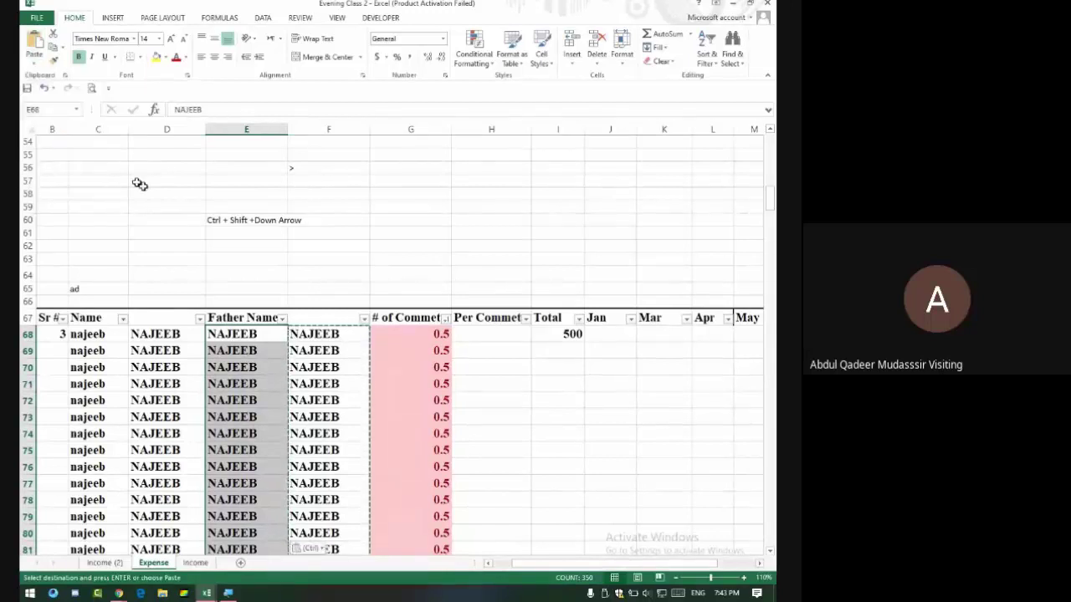
{"action": "key", "text": "Right"}
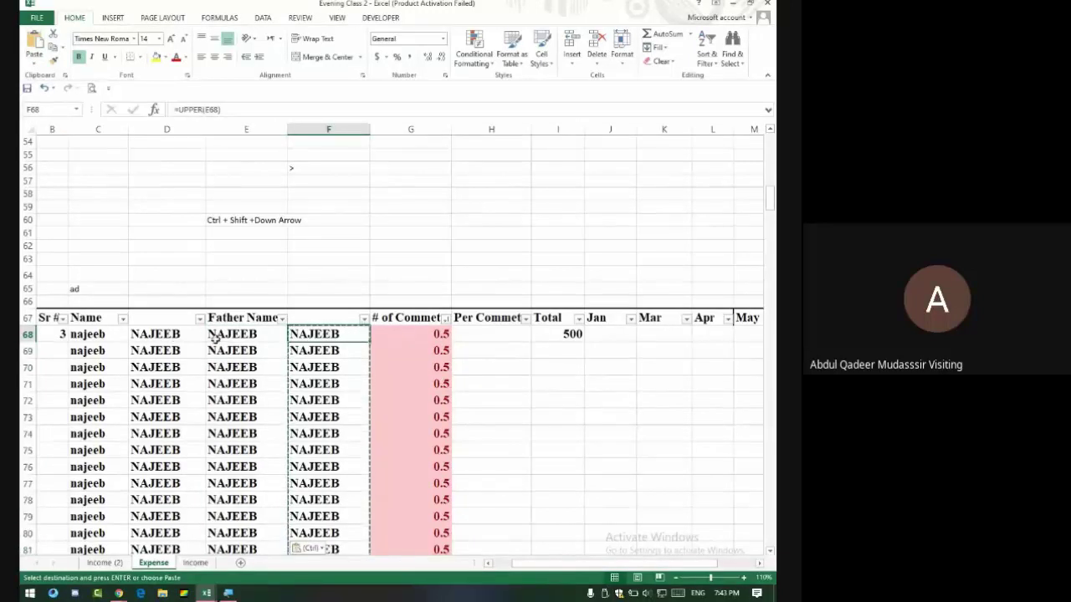
{"action": "key", "text": "ctrl+z"}
{"action": "key", "text": "ctrl+z"}
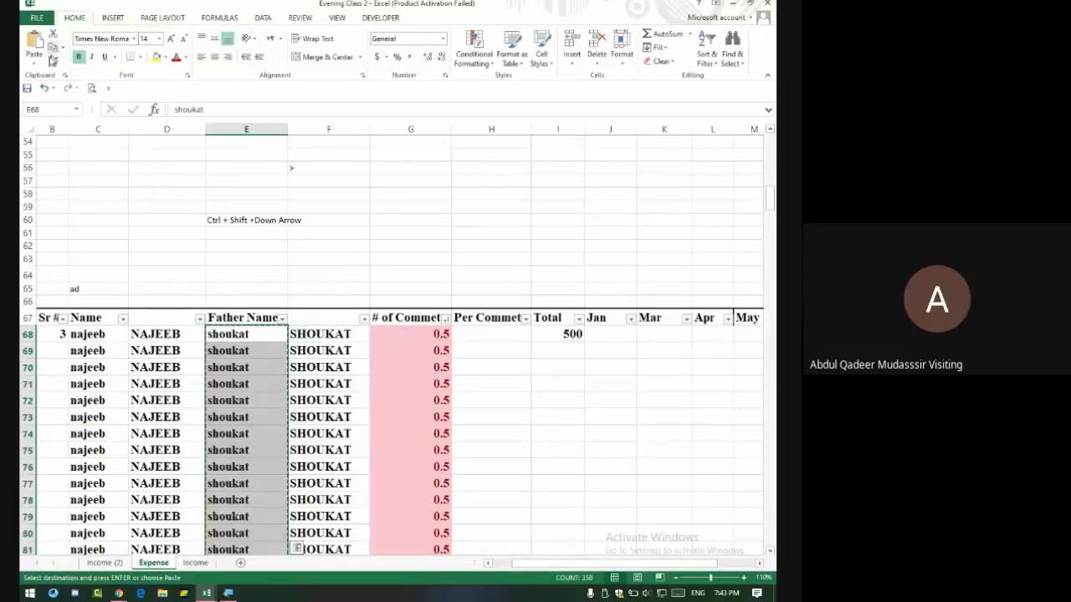
Copy the uppercase father names F68:F417 and paste them as values into Father Name.
{"action": "left_click", "coordinate": [244, 332]}
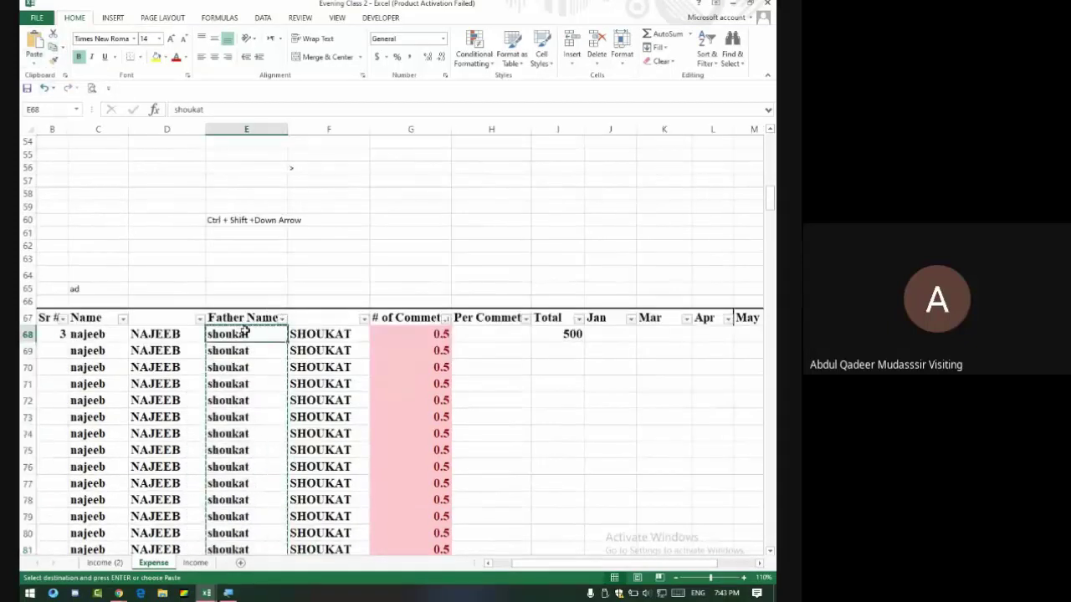
{"action": "left_click", "coordinate": [323, 331]}
{"action": "key", "text": "ctrl+shift+Down"}
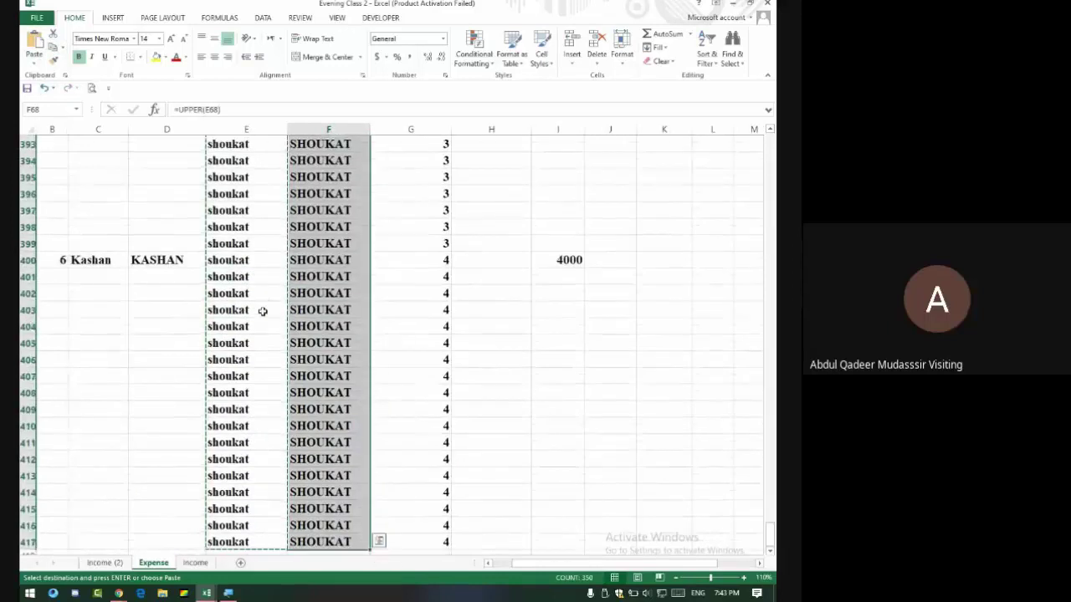
{"action": "key", "text": "ctrl+c"}
{"action": "scroll", "coordinate": [242, 245], "scroll_direction": "up", "scroll_amount": 7}
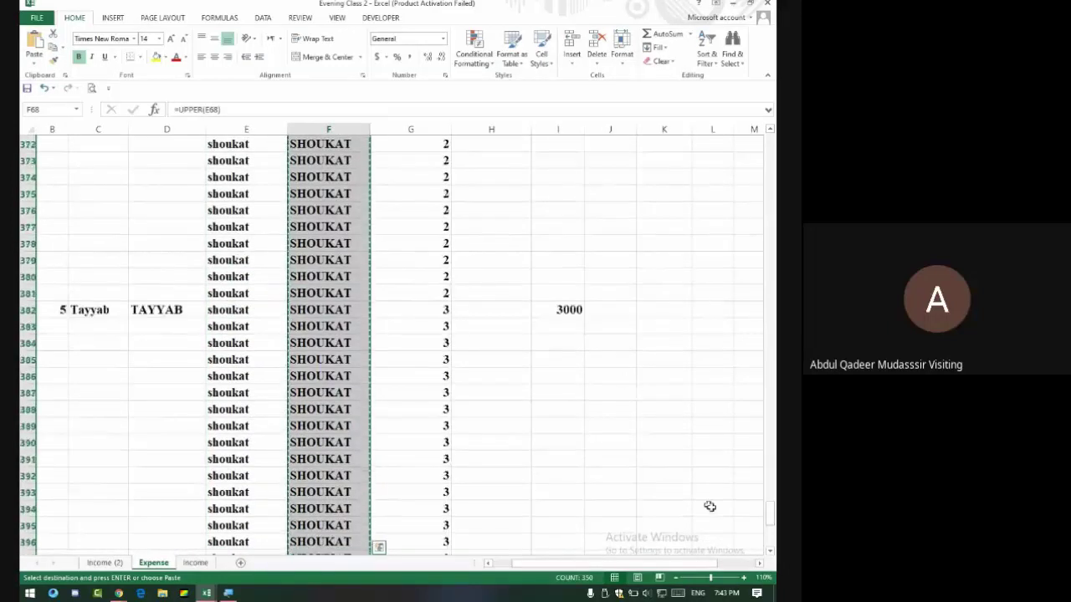
{"action": "left_click_drag", "start_coordinate": [771, 520], "coordinate": [774, 224]}
{"action": "scroll", "coordinate": [280, 203], "scroll_direction": "up", "scroll_amount": 1}
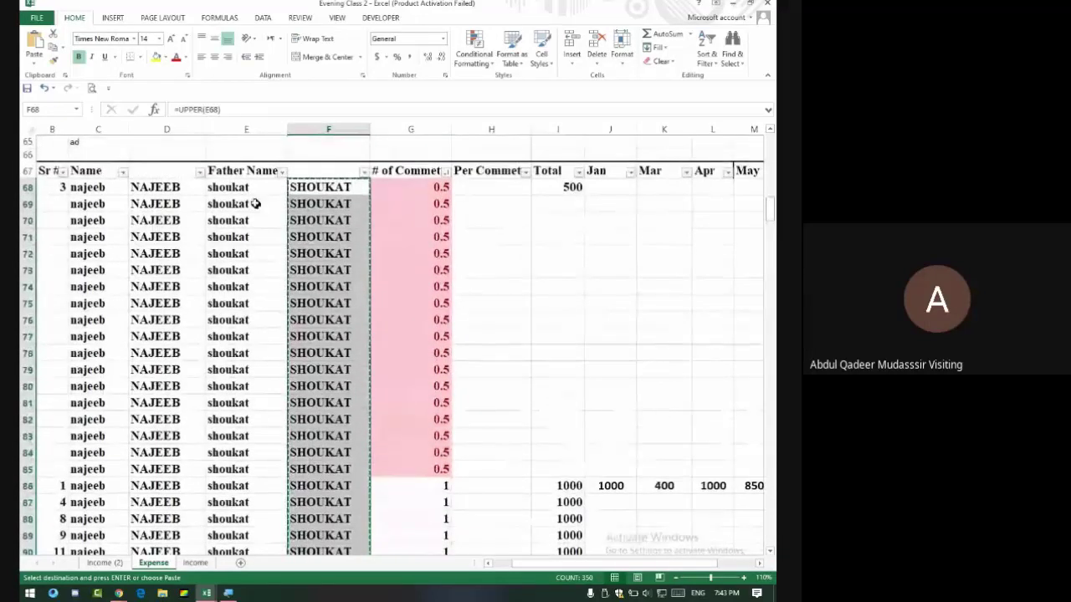
{"action": "left_click", "coordinate": [253, 193]}
{"action": "left_click", "coordinate": [34, 60]}
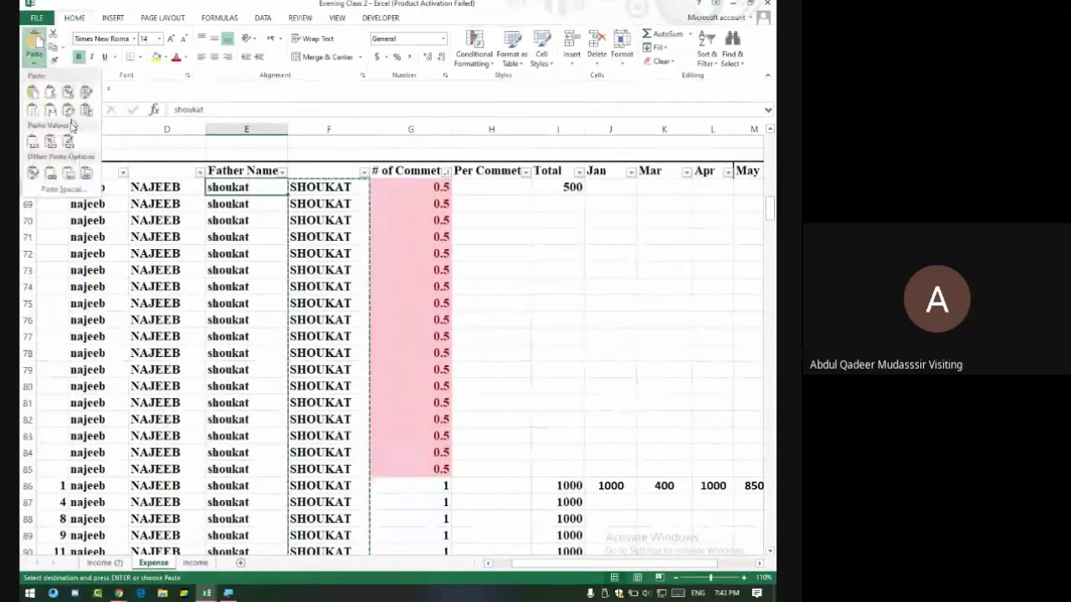
{"action": "left_click", "coordinate": [51, 141]}
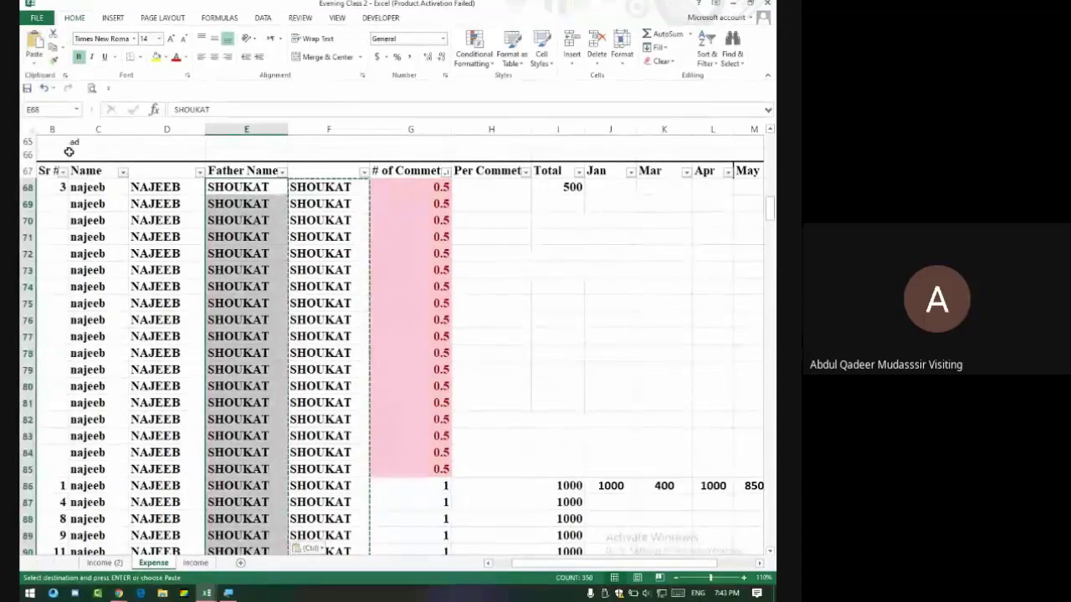
Select and copy the uppercase name formulas from D68 down to the last row.
{"action": "left_click", "coordinate": [167, 189]}
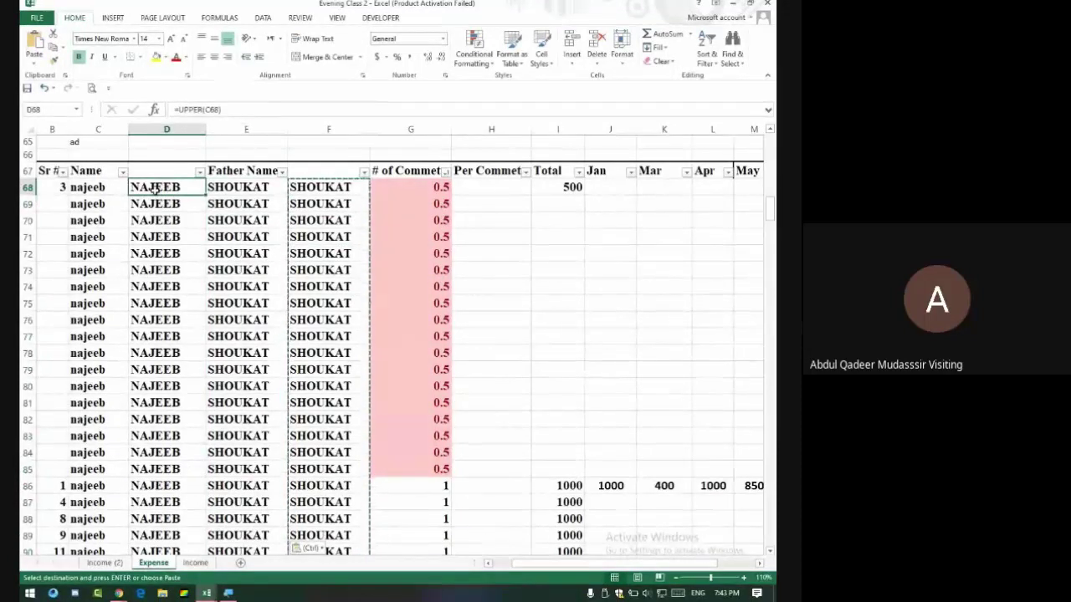
{"action": "key", "text": "ctrl+shift+Down"}
{"action": "scroll", "coordinate": [159, 187], "scroll_direction": "up", "scroll_amount": 5}
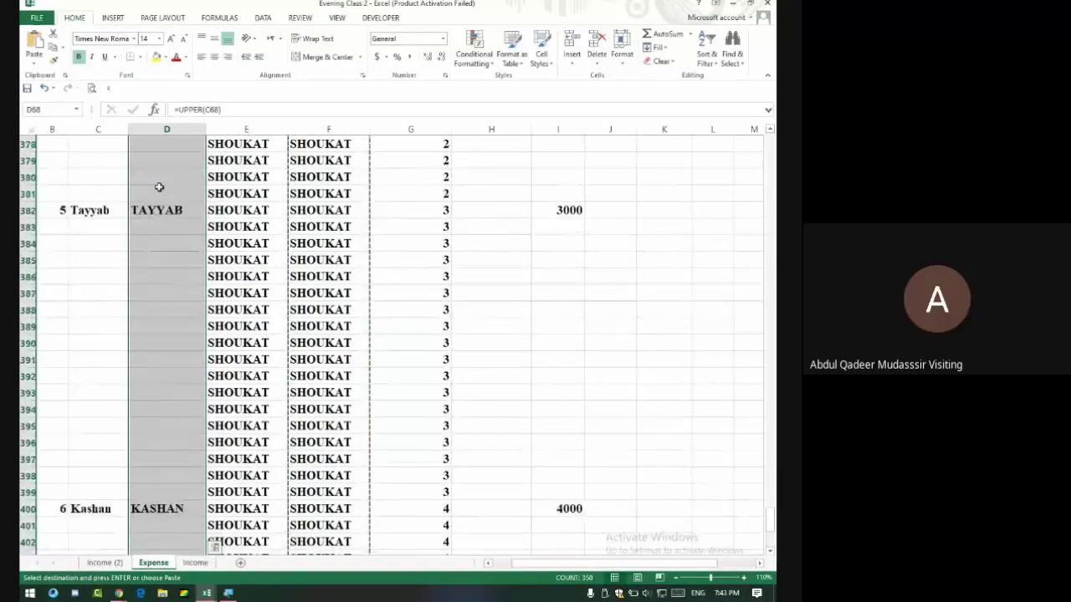
{"action": "scroll", "coordinate": [159, 187], "scroll_direction": "up", "scroll_amount": 20}
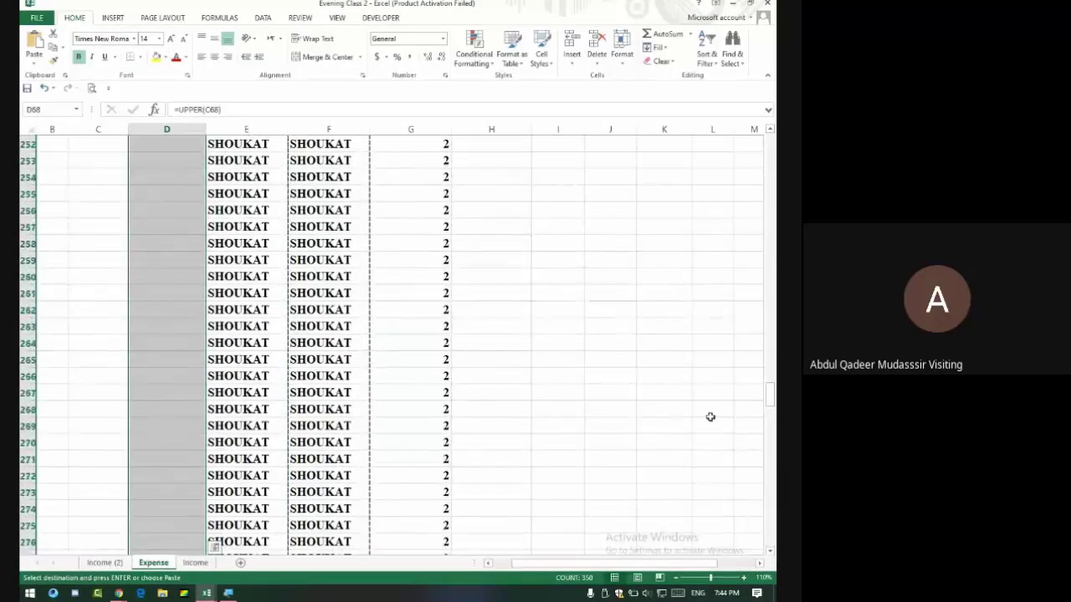
{"action": "scroll", "coordinate": [758, 390], "scroll_direction": "up", "scroll_amount": 20}
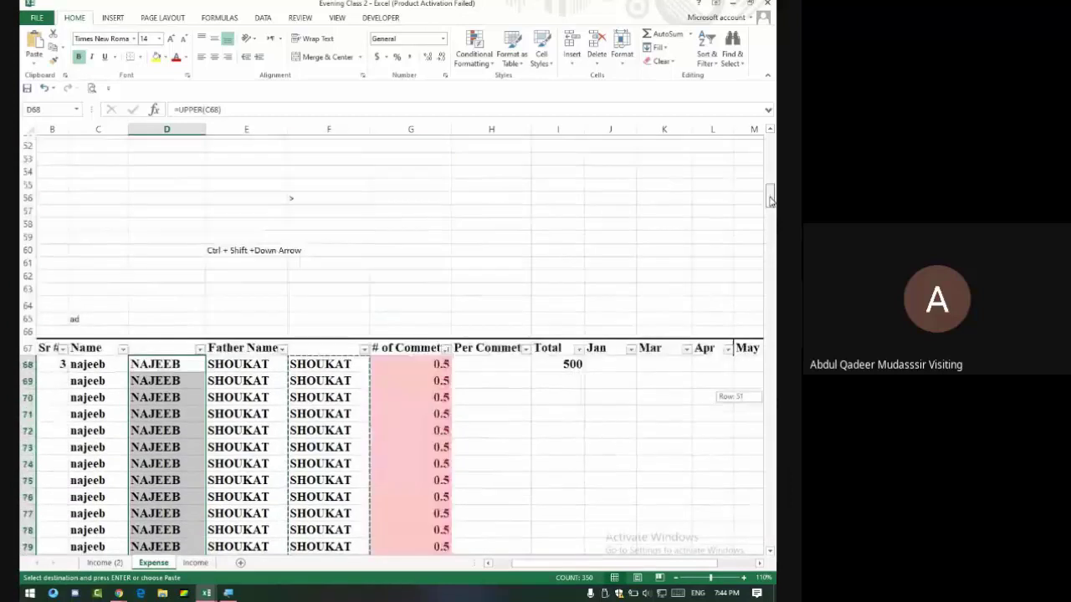
{"action": "left_click", "coordinate": [52, 47]}
Paste the names into C68 as Values & Number Formatting, undoing the first wrong paste.
{"action": "left_click", "coordinate": [87, 373]}
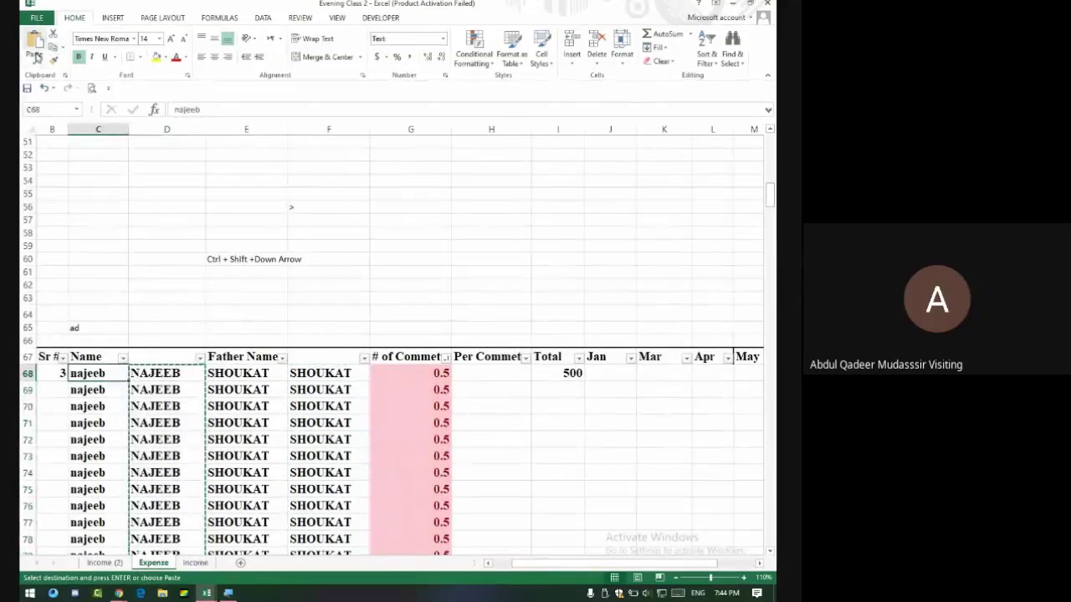
{"action": "left_click", "coordinate": [34, 58]}
{"action": "left_click", "coordinate": [69, 139]}
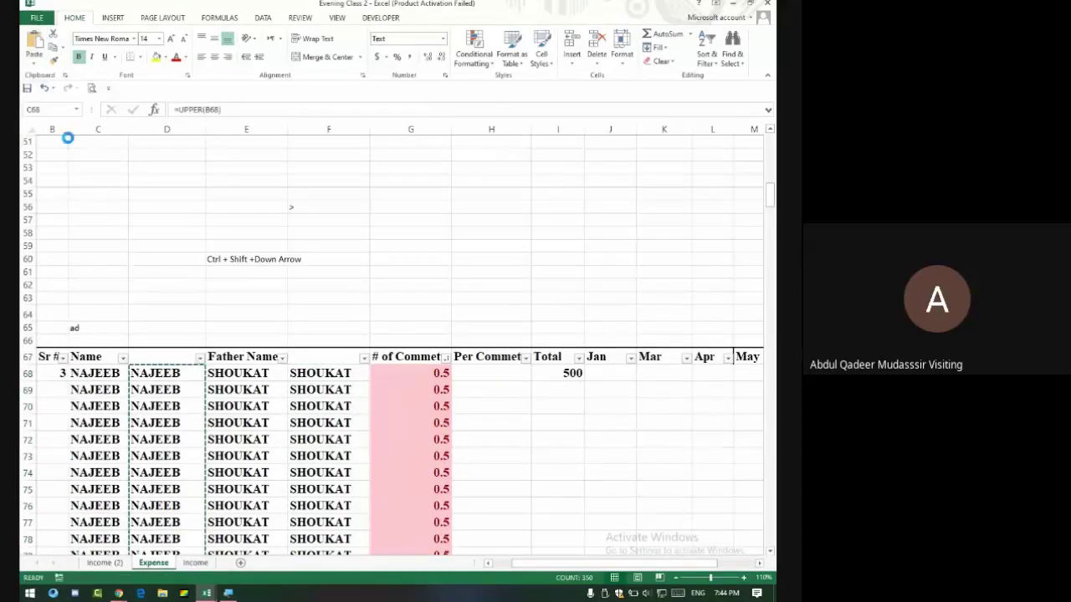
{"action": "key", "text": "ctrl+z"}
{"action": "left_click", "coordinate": [34, 64]}
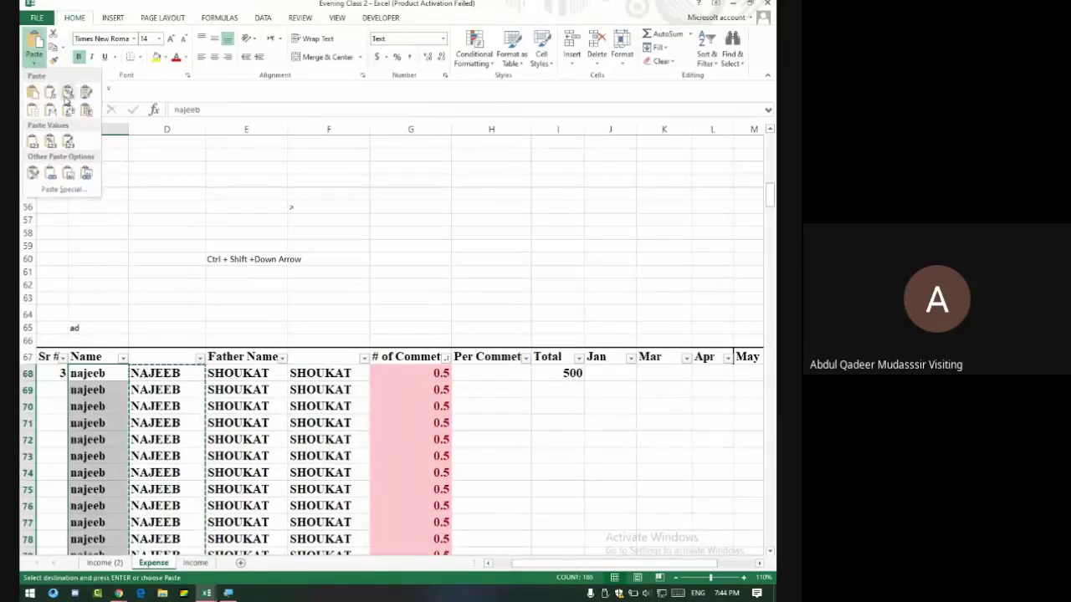
{"action": "left_click", "coordinate": [51, 142]}
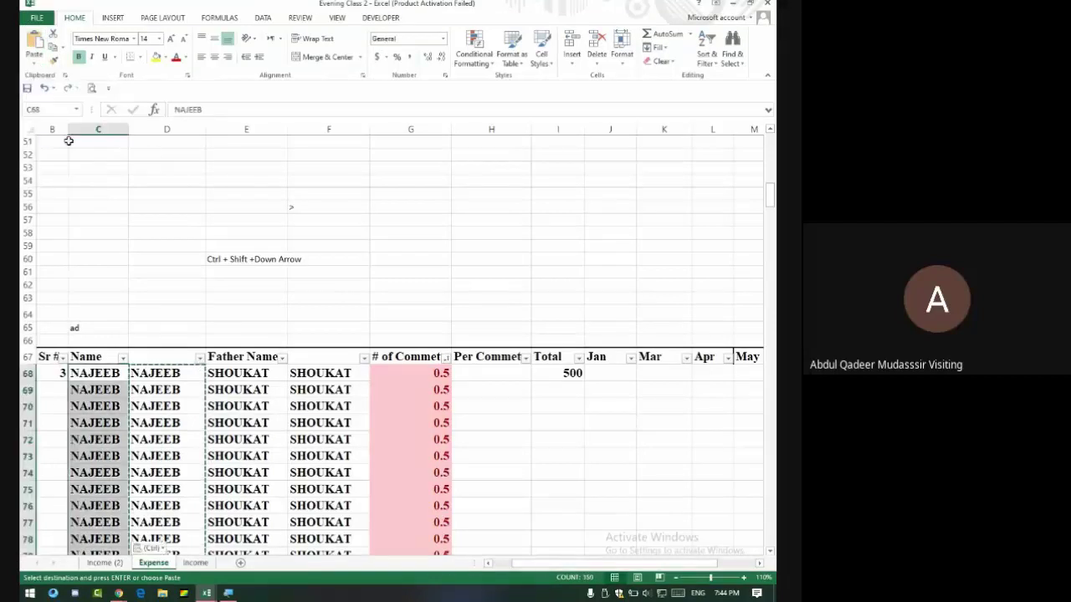
Delete the two UPPER helper columns D and E.
{"action": "right_click", "coordinate": [170, 130]}
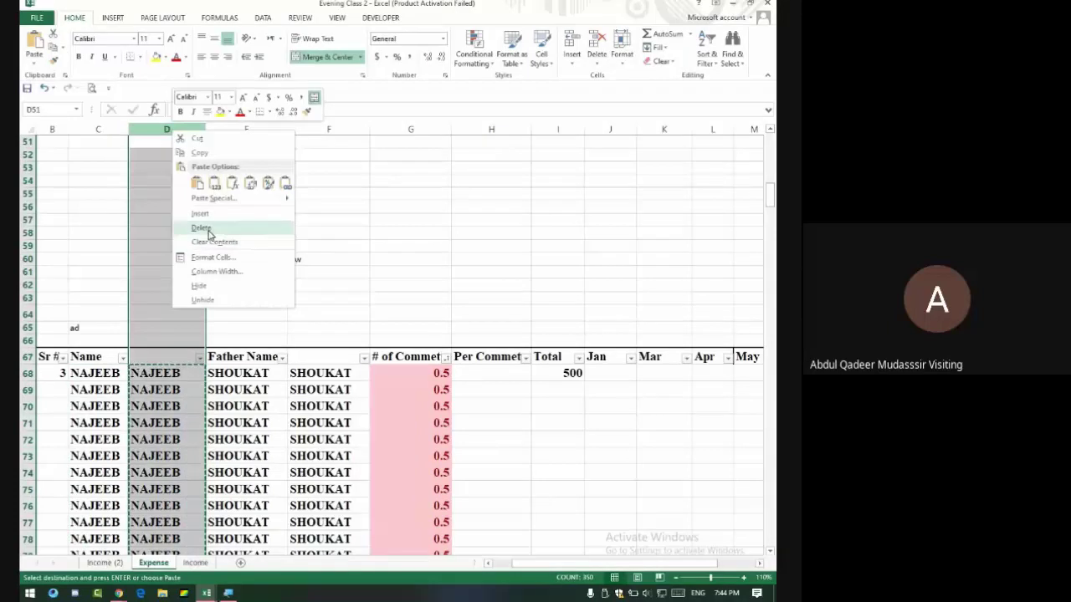
{"action": "left_click", "coordinate": [208, 232]}
{"action": "left_click", "coordinate": [260, 130]}
{"action": "right_click", "coordinate": [263, 130]}
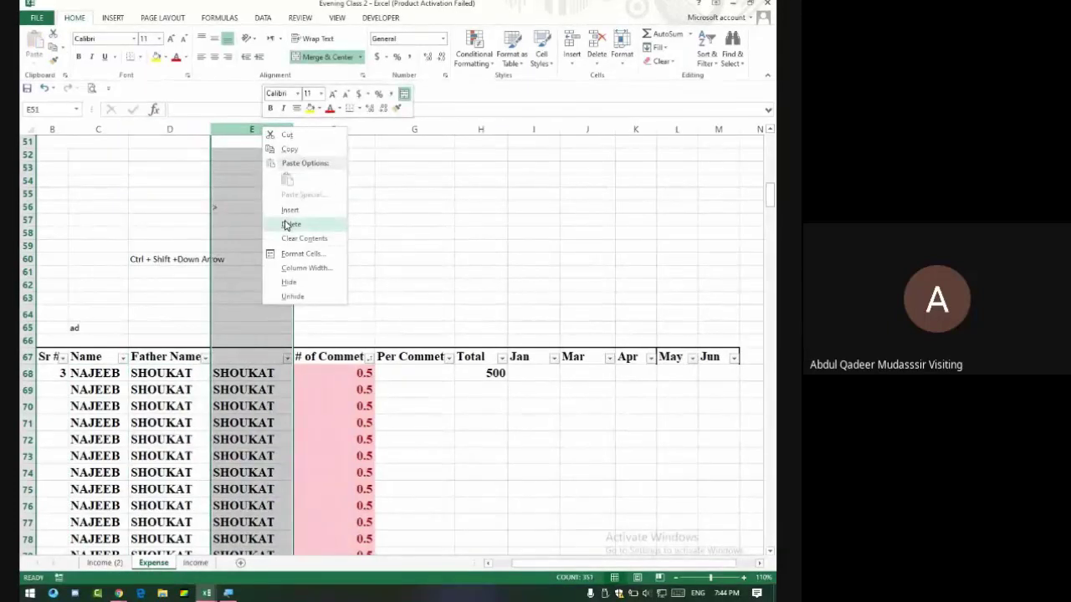
{"action": "left_click", "coordinate": [288, 224]}
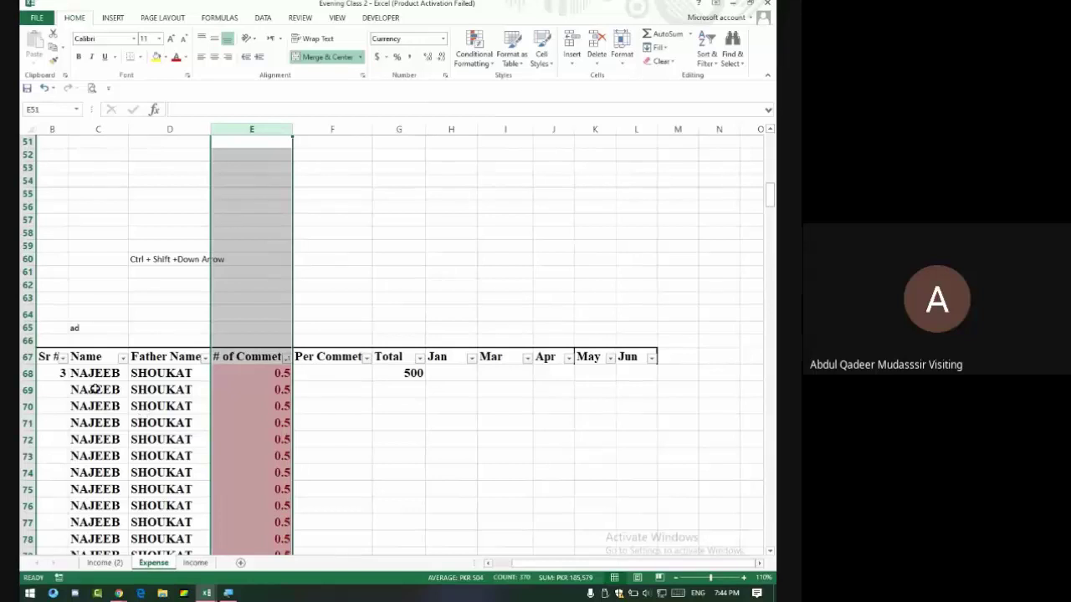
Select the uppercase Name and Father Name values, then switch to Google Meet and close its chat panel.
{"action": "left_click_drag", "start_coordinate": [101, 373], "coordinate": [161, 595]}
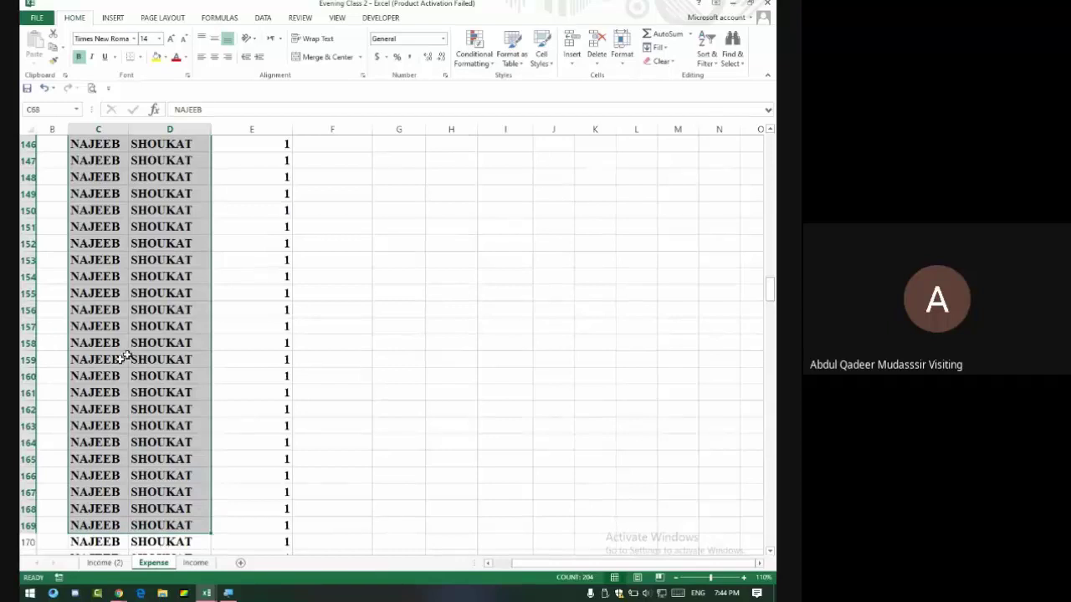
{"action": "scroll", "coordinate": [154, 396], "scroll_direction": "up", "scroll_amount": 20}
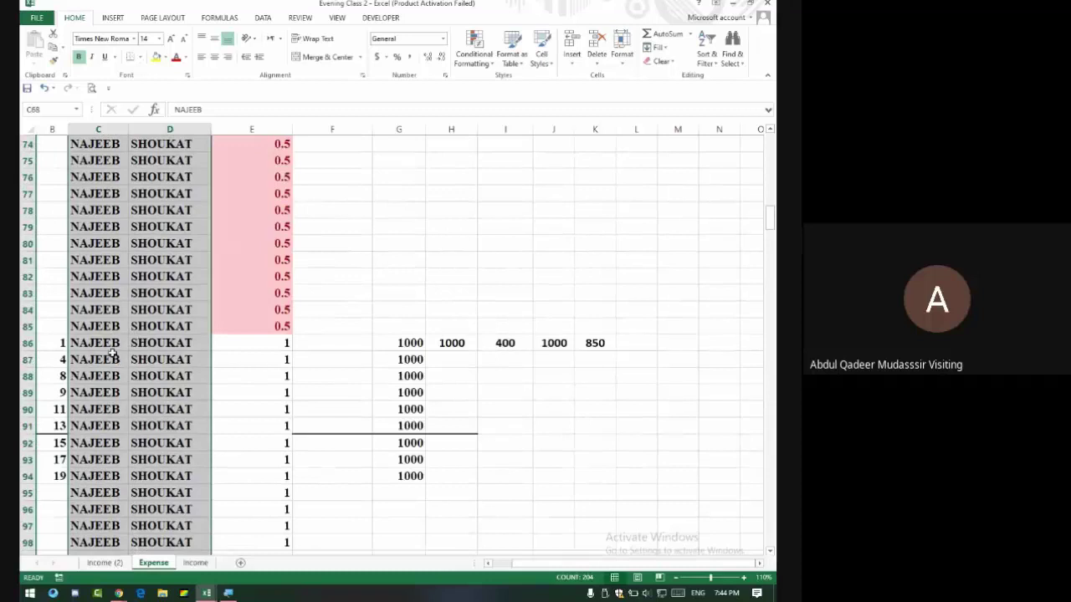
{"action": "key", "text": "alt+Tab"}
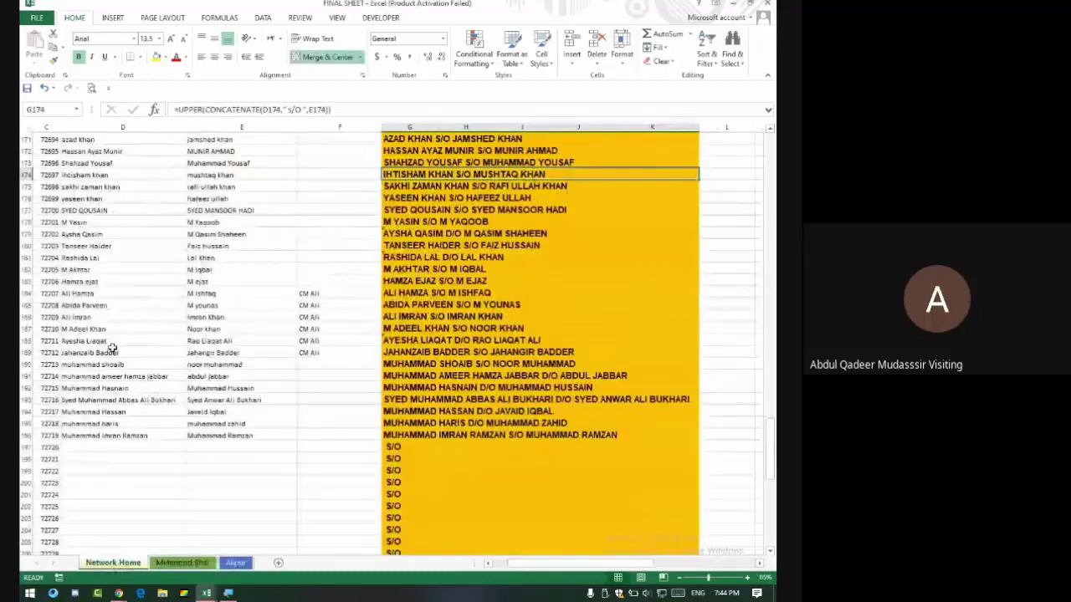
{"action": "key", "text": "alt+Tab"}
{"action": "key", "text": "alt+Tab"}
{"action": "key", "text": "Tab"}
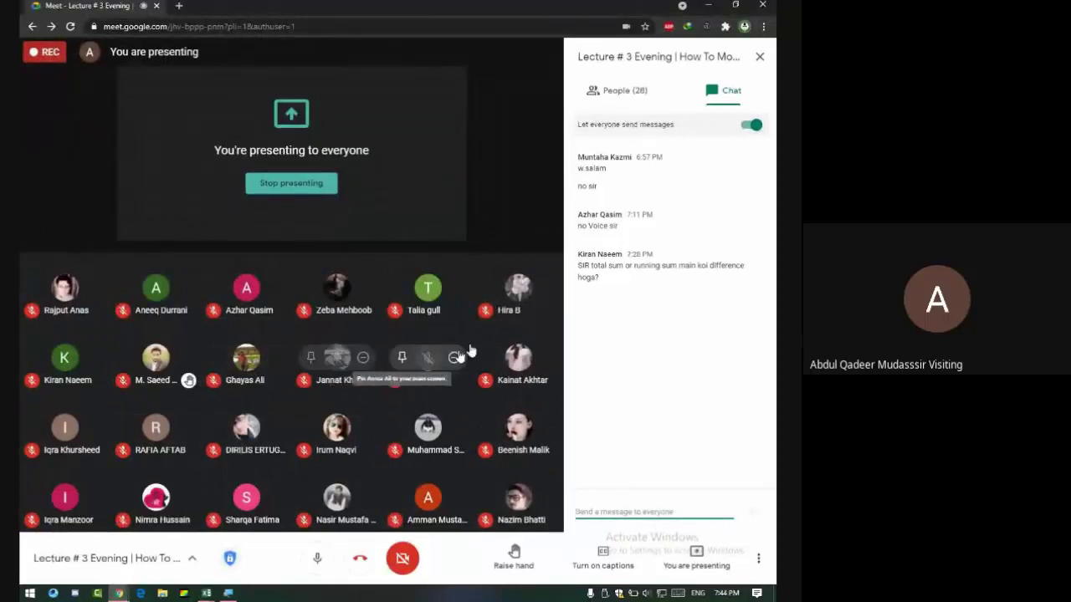
{"action": "left_click", "coordinate": [760, 56]}
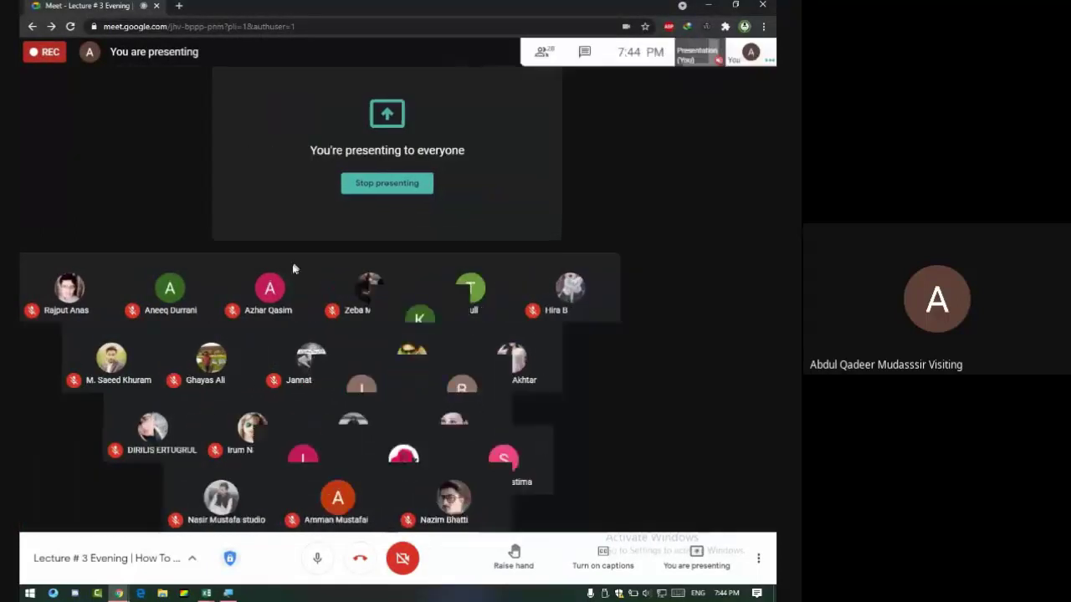
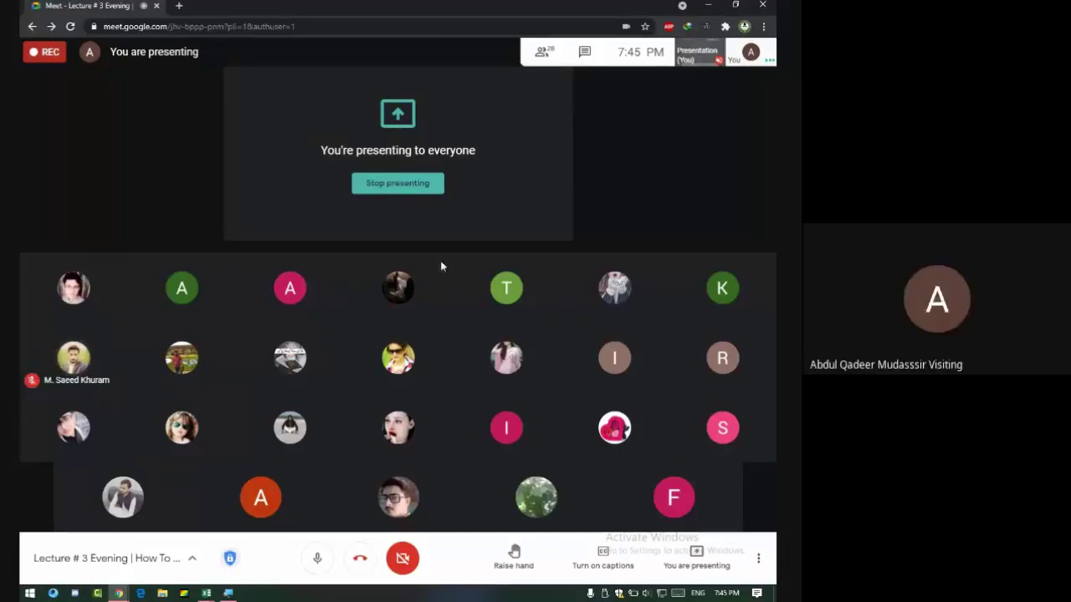
Switch from the Google Meet call to the Evening Class 2 Excel workbook.
{"action": "key", "text": "alt+Tab"}
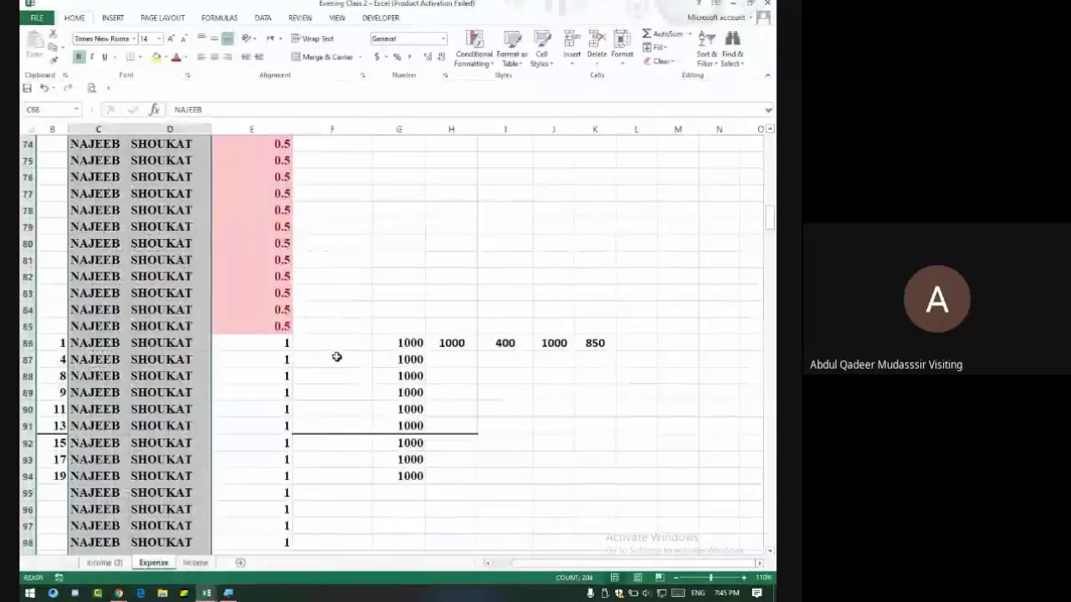
Bring the Expense sheet's Absolute reference notes into view and select the $A1 / a$1 $A$1 cell.
{"action": "scroll", "coordinate": [334, 355], "scroll_direction": "up", "scroll_amount": 6}
{"action": "scroll", "coordinate": [329, 351], "scroll_direction": "down", "scroll_amount": 4}
{"action": "scroll", "coordinate": [329, 350], "scroll_direction": "down", "scroll_amount": 5}
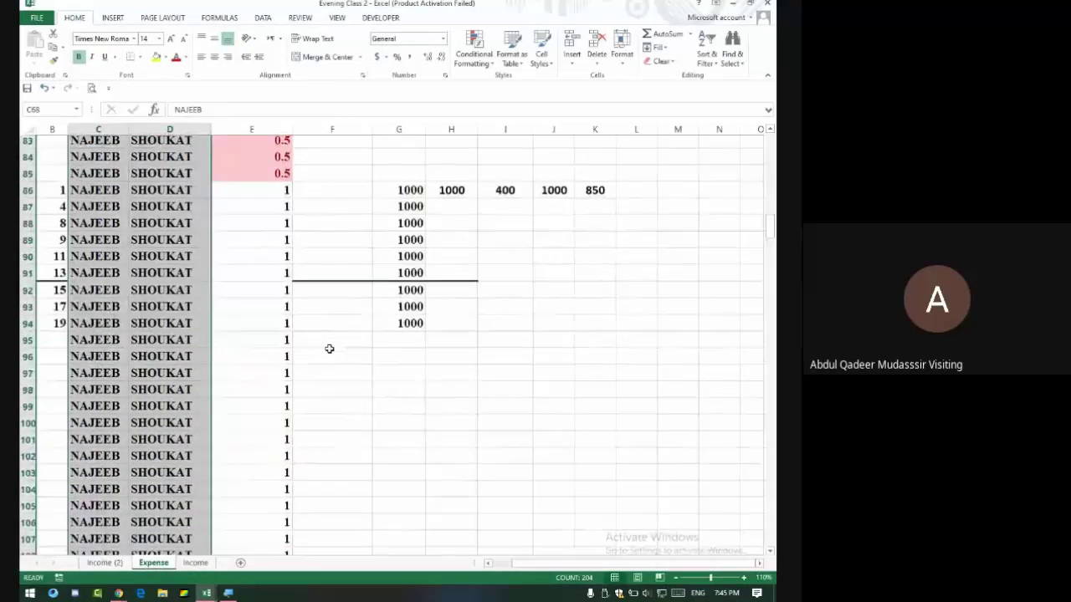
{"action": "scroll", "coordinate": [330, 349], "scroll_direction": "down", "scroll_amount": 7}
{"action": "scroll", "coordinate": [277, 349], "scroll_direction": "up", "scroll_amount": 8}
{"action": "scroll", "coordinate": [278, 348], "scroll_direction": "up", "scroll_amount": 8}
{"action": "scroll", "coordinate": [280, 350], "scroll_direction": "down", "scroll_amount": 1}
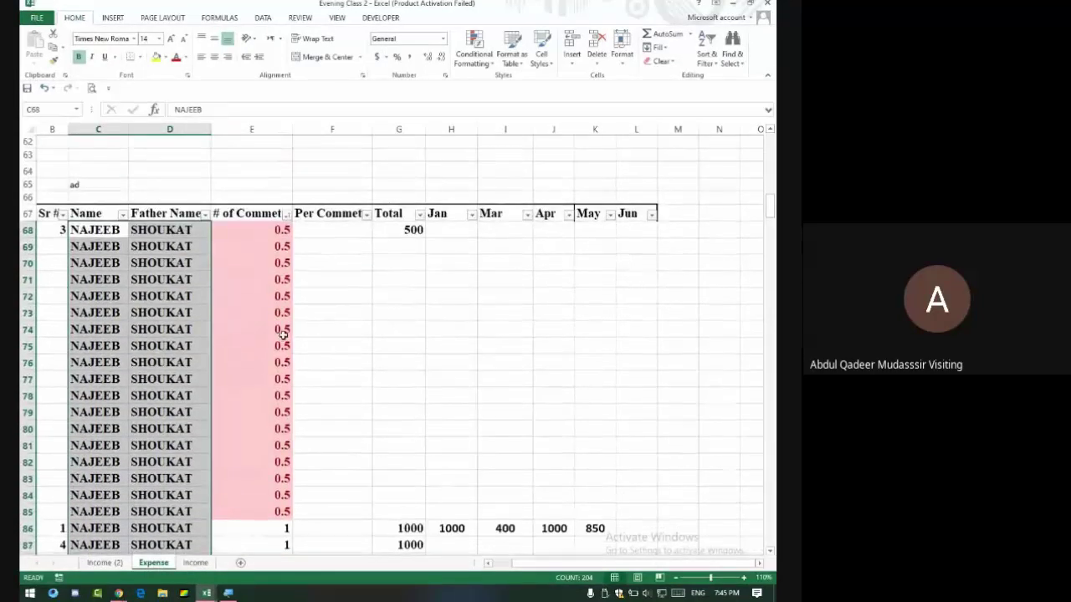
{"action": "scroll", "coordinate": [122, 293], "scroll_direction": "down", "scroll_amount": 8}
{"action": "scroll", "coordinate": [251, 318], "scroll_direction": "down", "scroll_amount": 20}
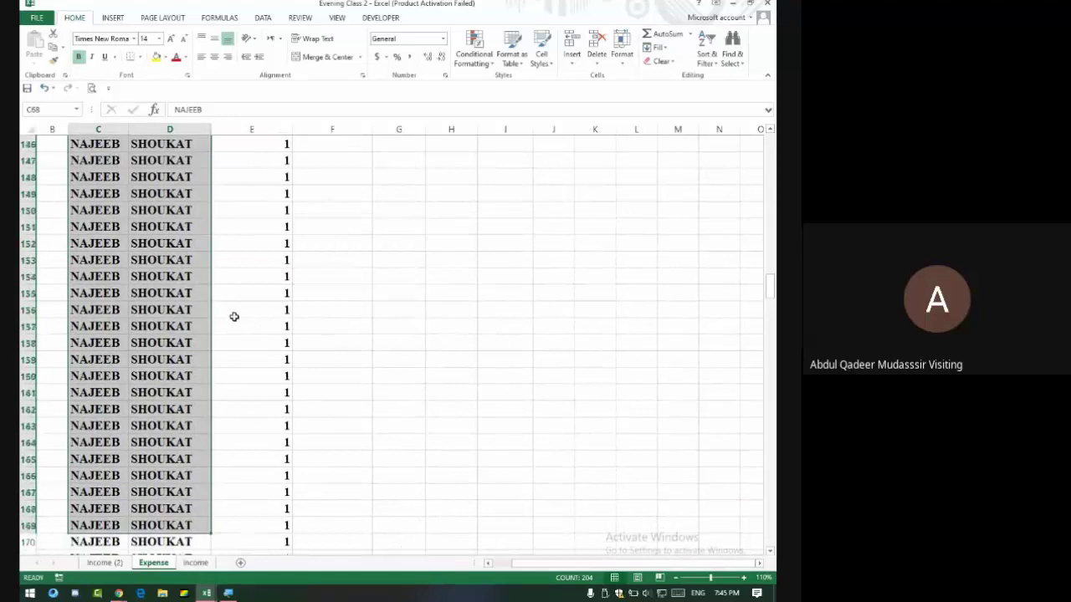
{"action": "scroll", "coordinate": [235, 310], "scroll_direction": "up", "scroll_amount": 16}
{"action": "scroll", "coordinate": [237, 308], "scroll_direction": "up", "scroll_amount": 20}
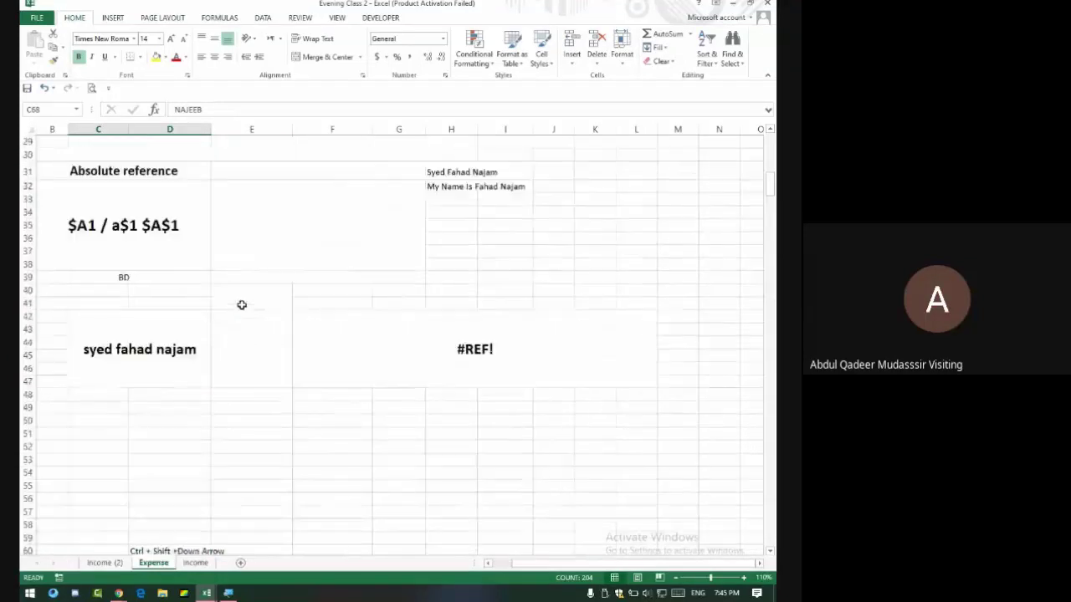
{"action": "scroll", "coordinate": [240, 300], "scroll_direction": "down", "scroll_amount": 4}
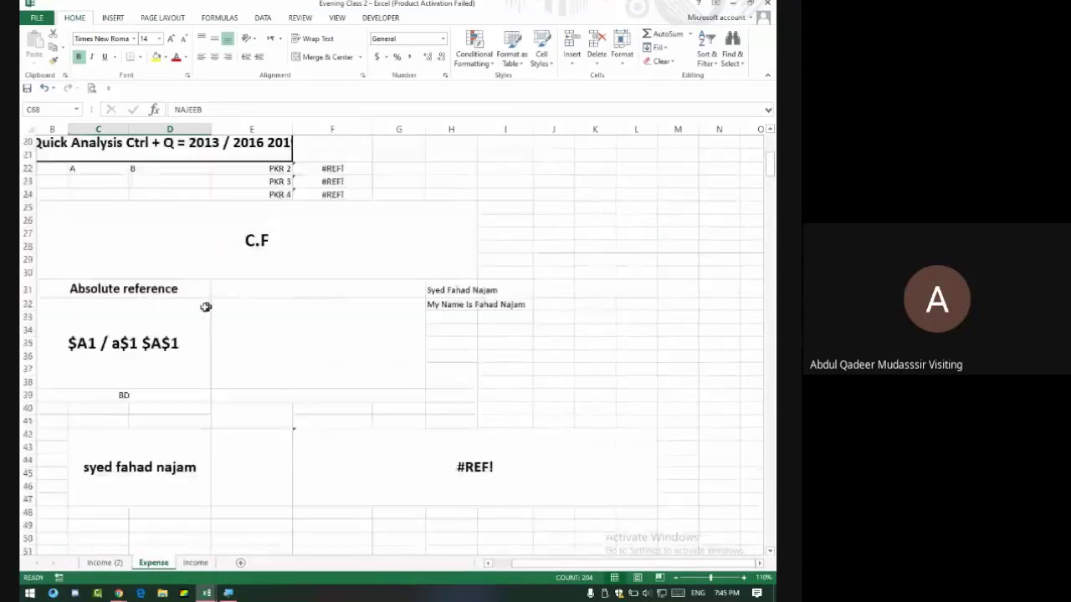
{"action": "left_click", "coordinate": [163, 341]}
{"action": "scroll", "coordinate": [130, 303], "scroll_direction": "left", "scroll_amount": 1}
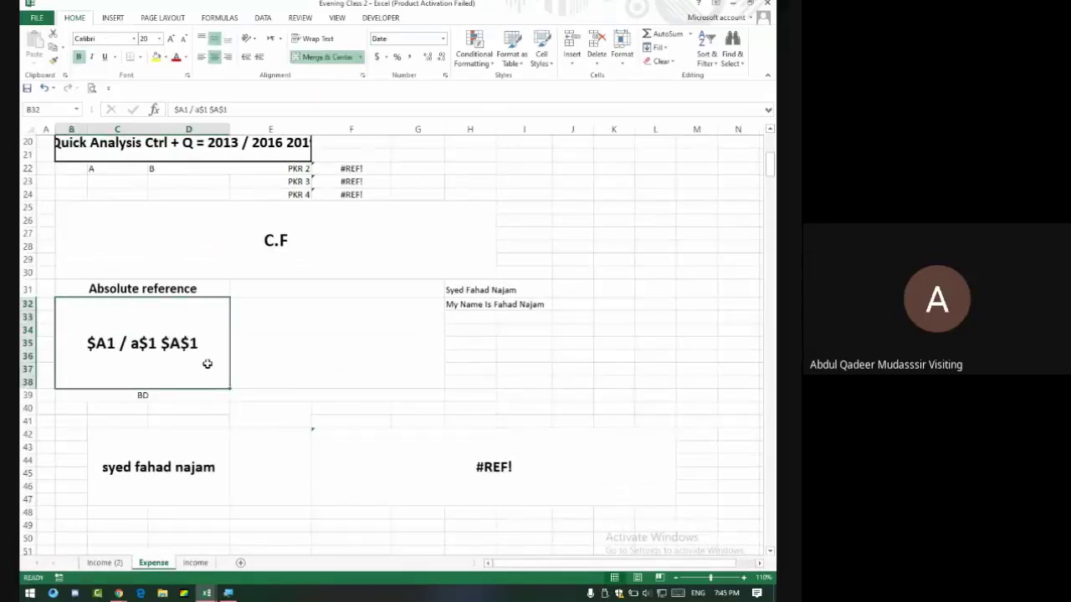
{"action": "scroll", "coordinate": [206, 364], "scroll_direction": "up", "scroll_amount": 6}
{"action": "scroll", "coordinate": [168, 376], "scroll_direction": "down", "scroll_amount": 5}
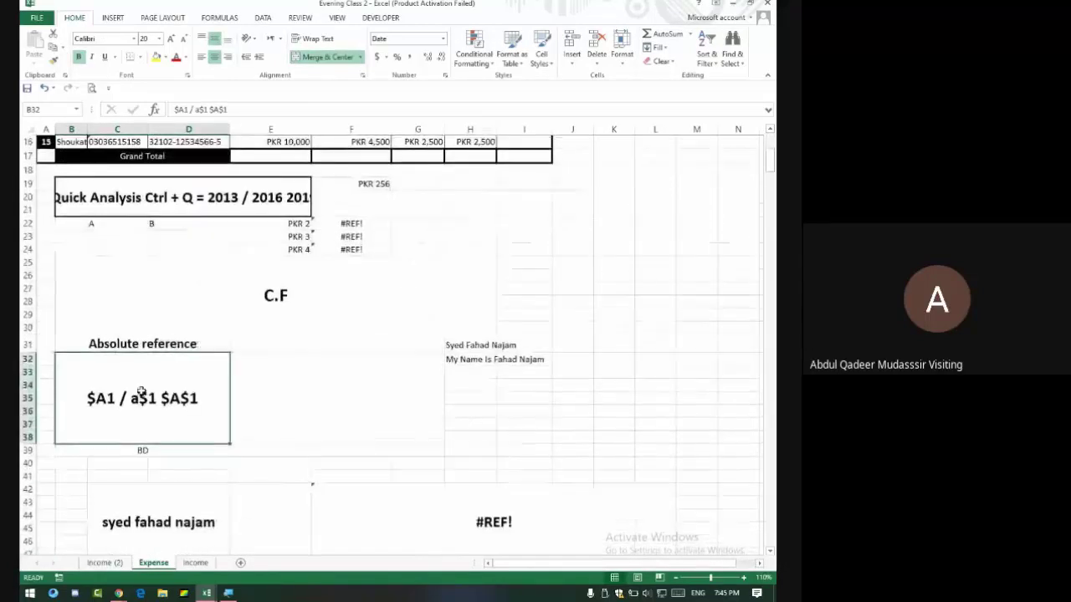
{"action": "scroll", "coordinate": [138, 400], "scroll_direction": "down", "scroll_amount": 5}
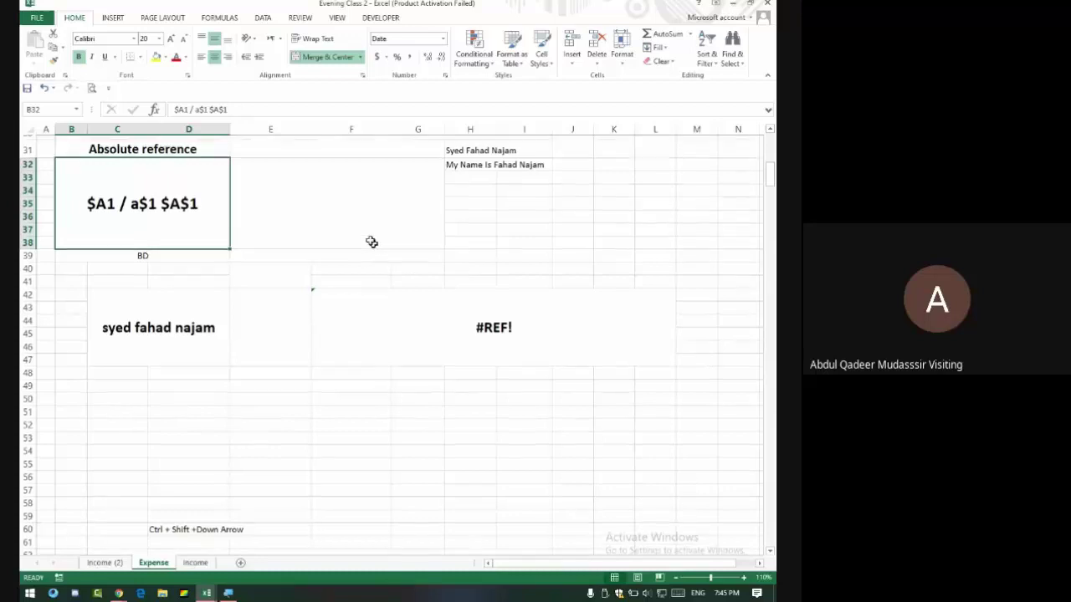
Enter A1 in I35 and $A1 in J35.
{"action": "scroll", "coordinate": [435, 234], "scroll_direction": "up", "scroll_amount": 1}
{"action": "left_click", "coordinate": [521, 238]}
{"action": "type", "text": "A1"}
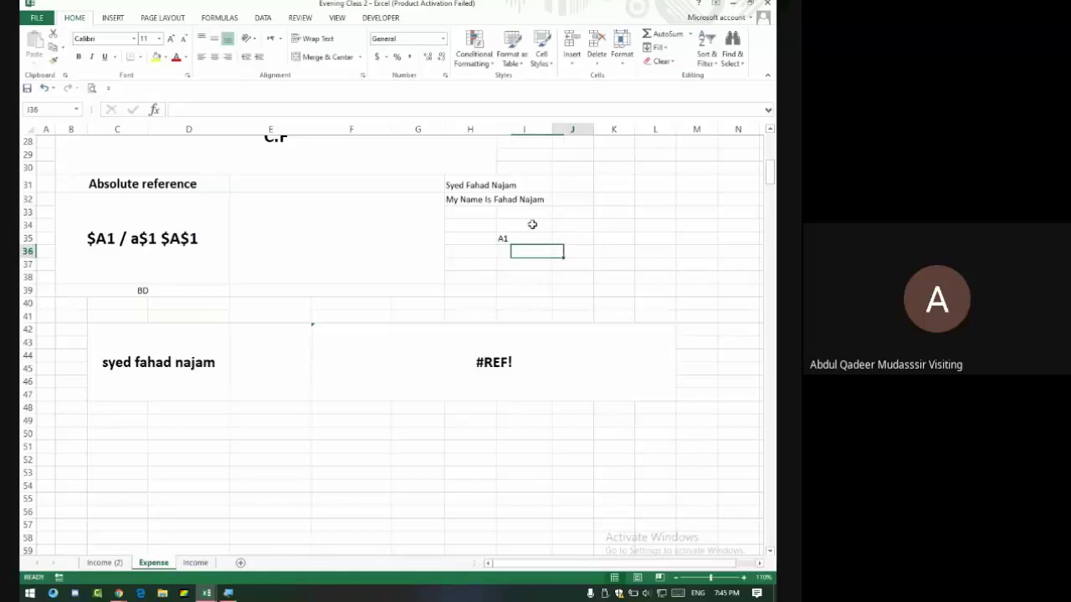
{"action": "key", "text": "Right"}
{"action": "key", "text": "Up"}
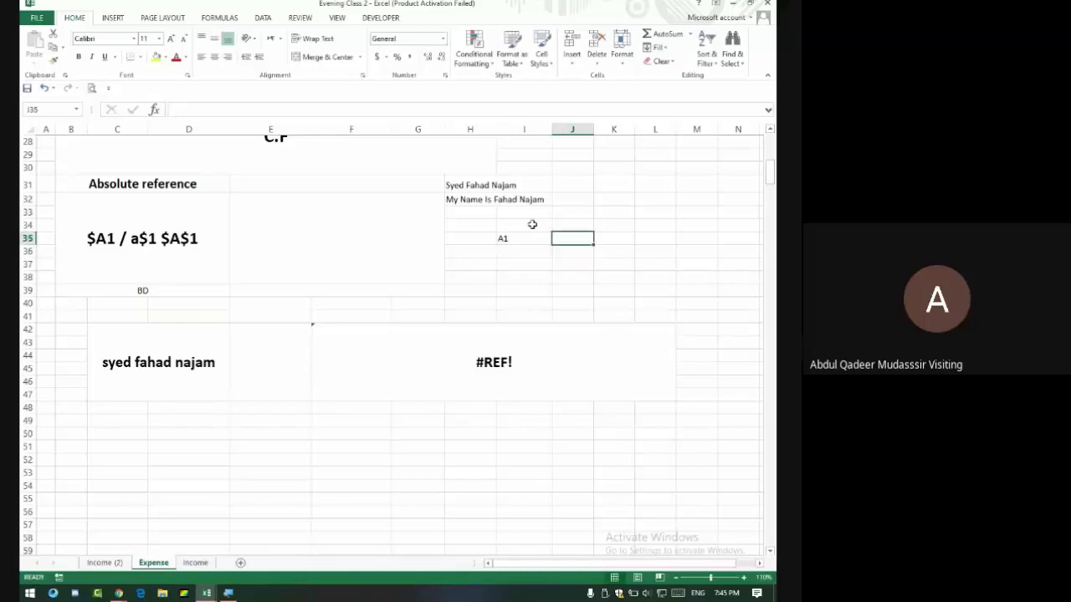
{"action": "type", "text": "$A1"}
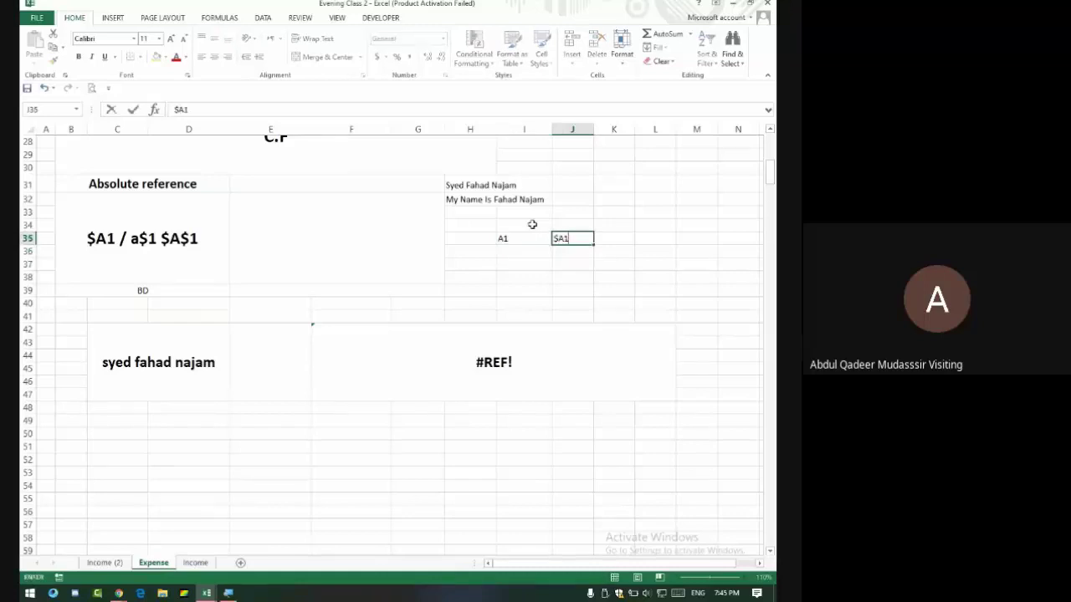
{"action": "key", "text": "Return"}
{"action": "key", "text": "Left"}
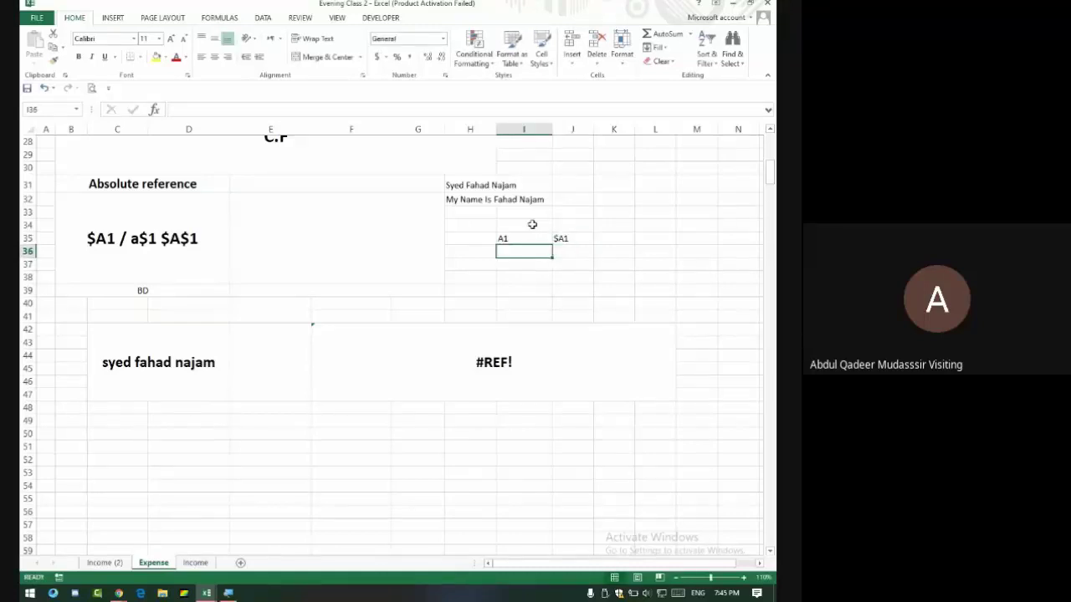
Enter a$1 in I36, $A$1 in J36 and All in I37.
{"action": "type", "text": "a1"}
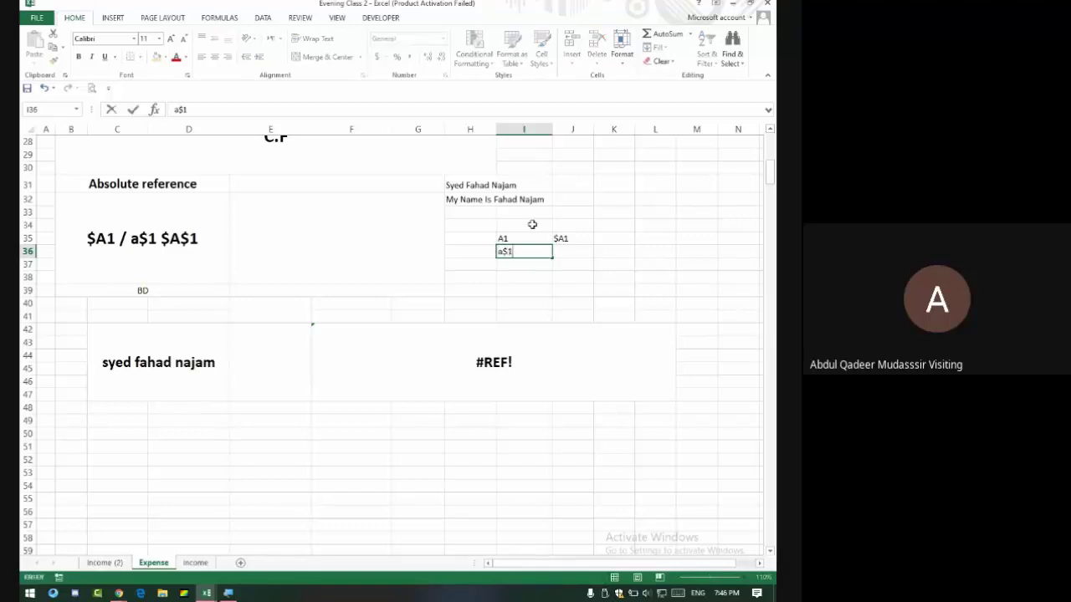
{"action": "key", "text": "Tab"}
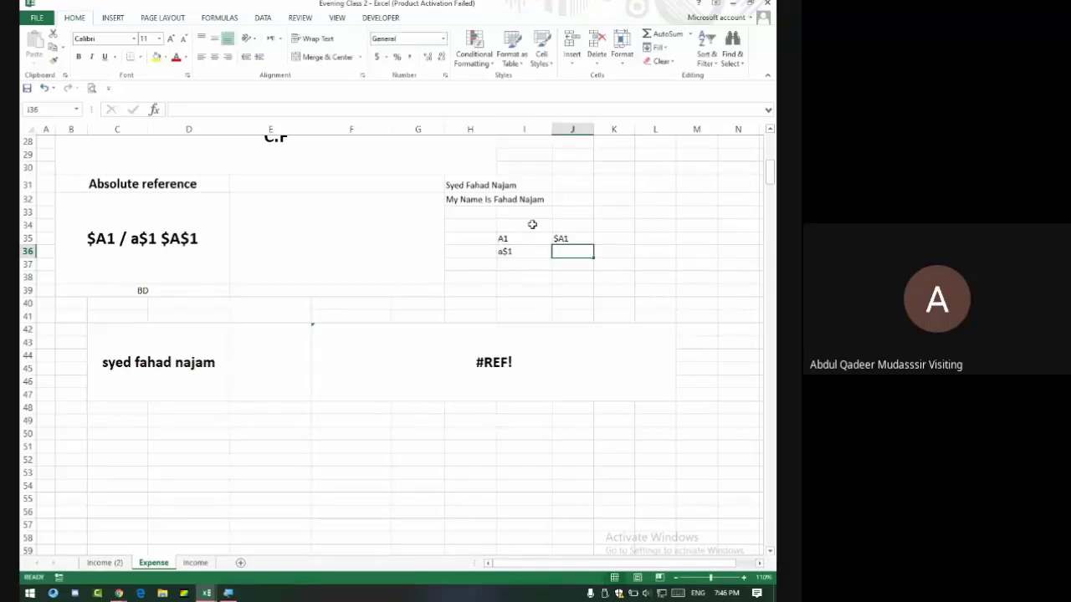
{"action": "type", "text": "$A$"}
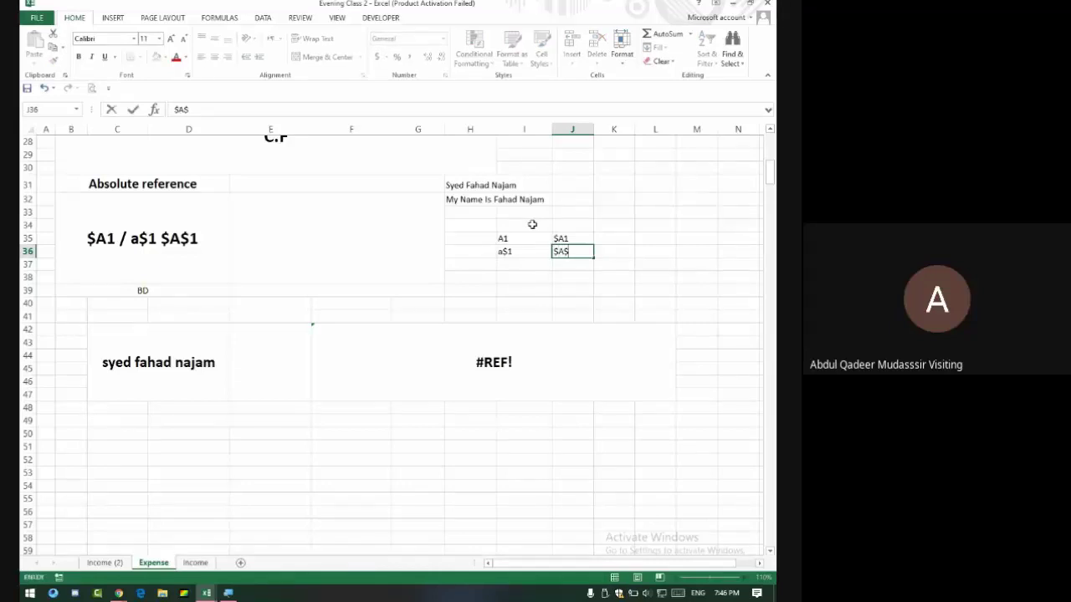
{"action": "type", "text": "1"}
{"action": "key", "text": "Return"}
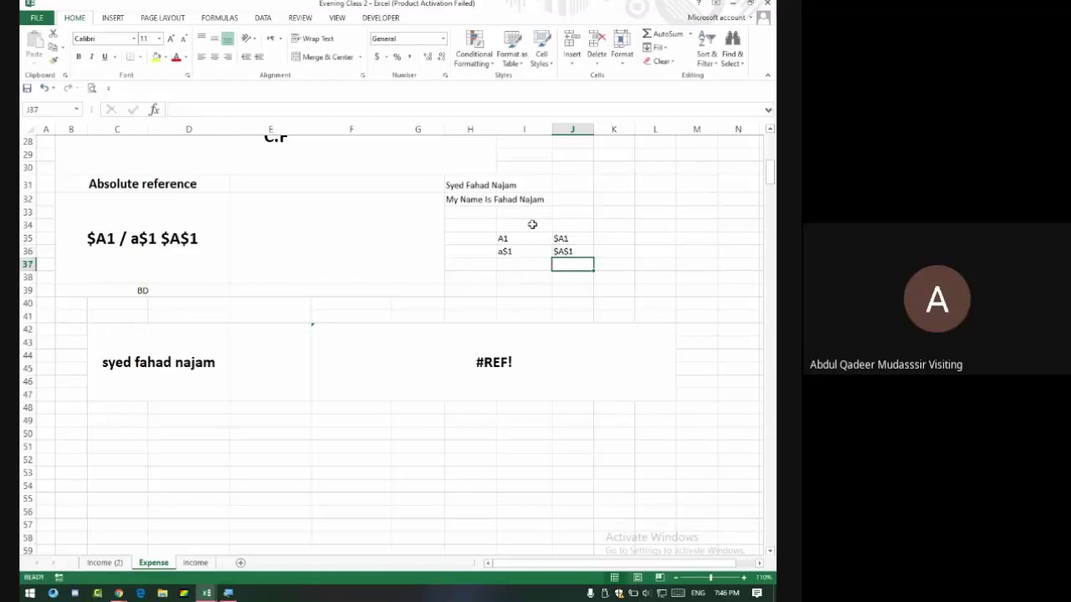
{"action": "key", "text": "Left"}
{"action": "type", "text": "A"}
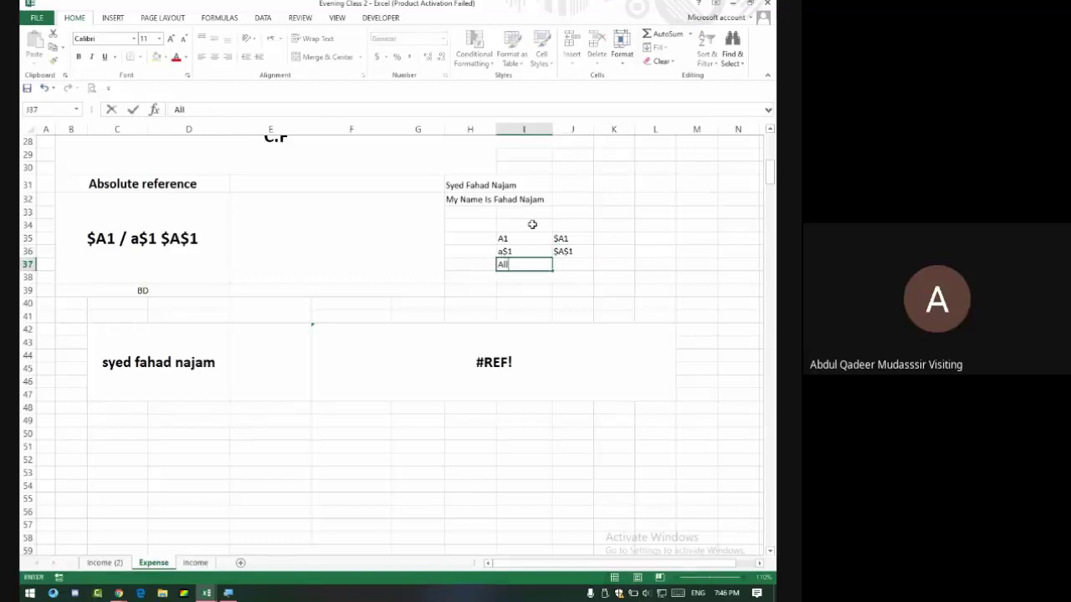
{"action": "type", "text": "ll"}
{"action": "left_click", "coordinate": [572, 274]}
Merge and centre All across I37:J37.
{"action": "left_click_drag", "start_coordinate": [536, 265], "coordinate": [562, 266]}
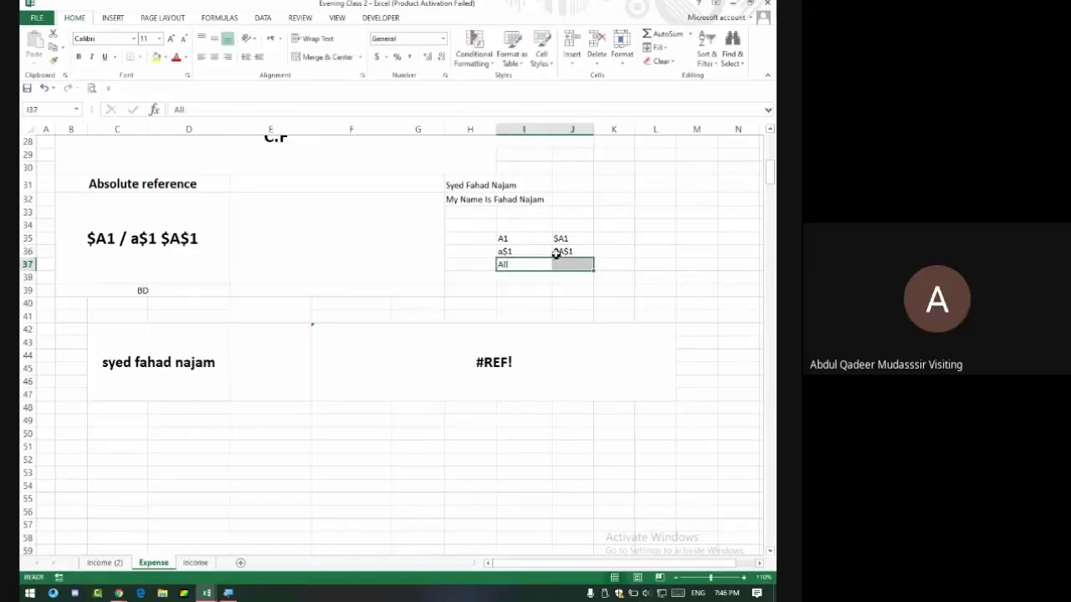
{"action": "left_click", "coordinate": [321, 59]}
{"action": "left_click", "coordinate": [518, 286]}
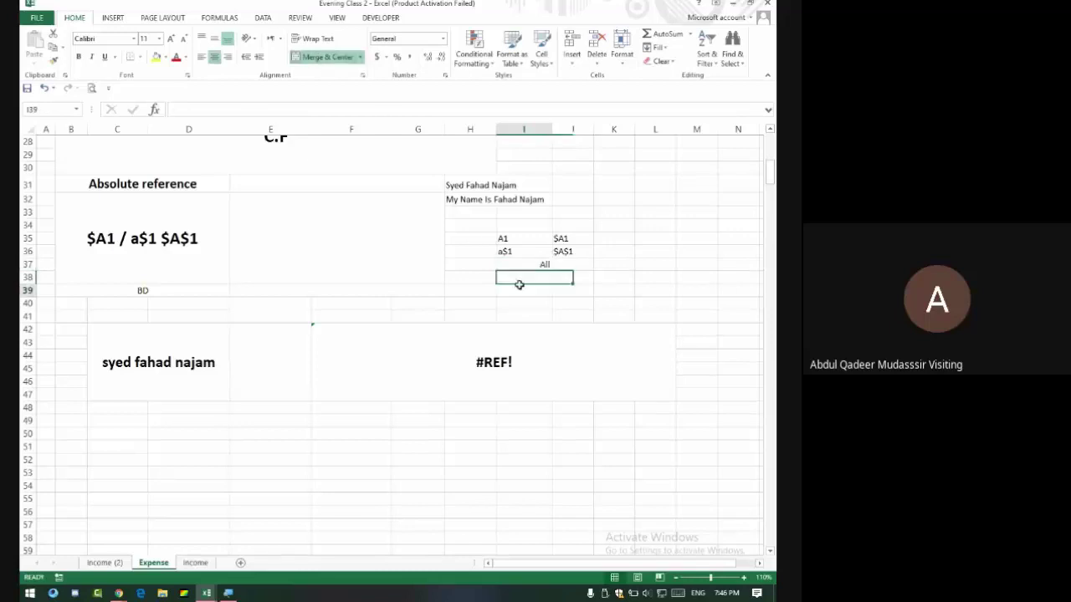
Enlarge the I35:J37 block to 22-point text and adjust column J's width.
{"action": "left_click_drag", "start_coordinate": [517, 241], "coordinate": [545, 263]}
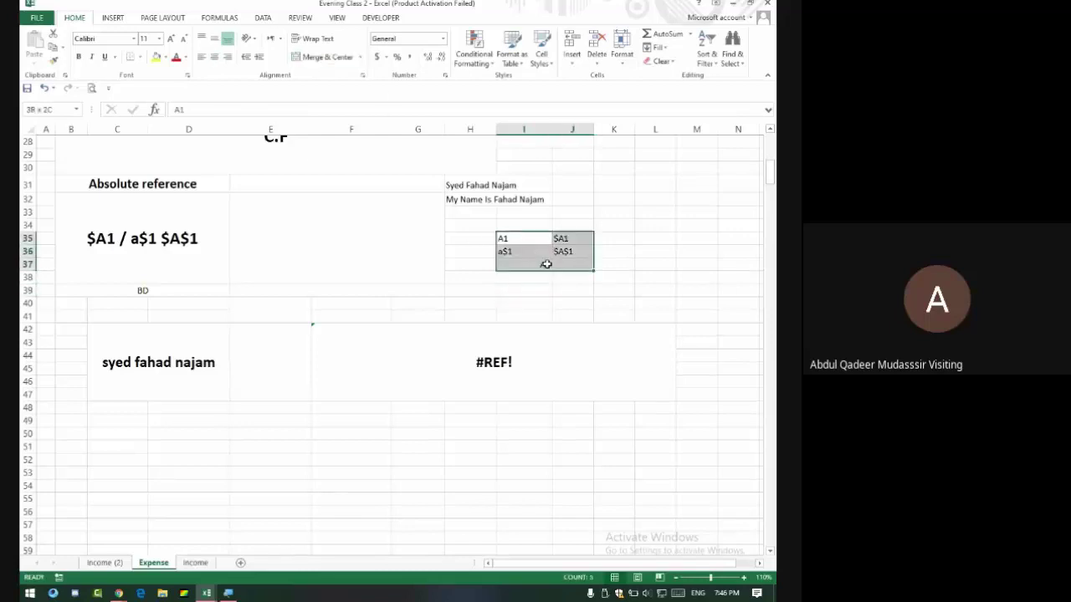
{"action": "left_click", "coordinate": [171, 39]}
{"action": "left_click", "coordinate": [171, 39]}
{"action": "left_click", "coordinate": [172, 39]}
{"action": "left_click", "coordinate": [171, 40]}
{"action": "left_click", "coordinate": [171, 40]}
{"action": "left_click", "coordinate": [171, 39]}
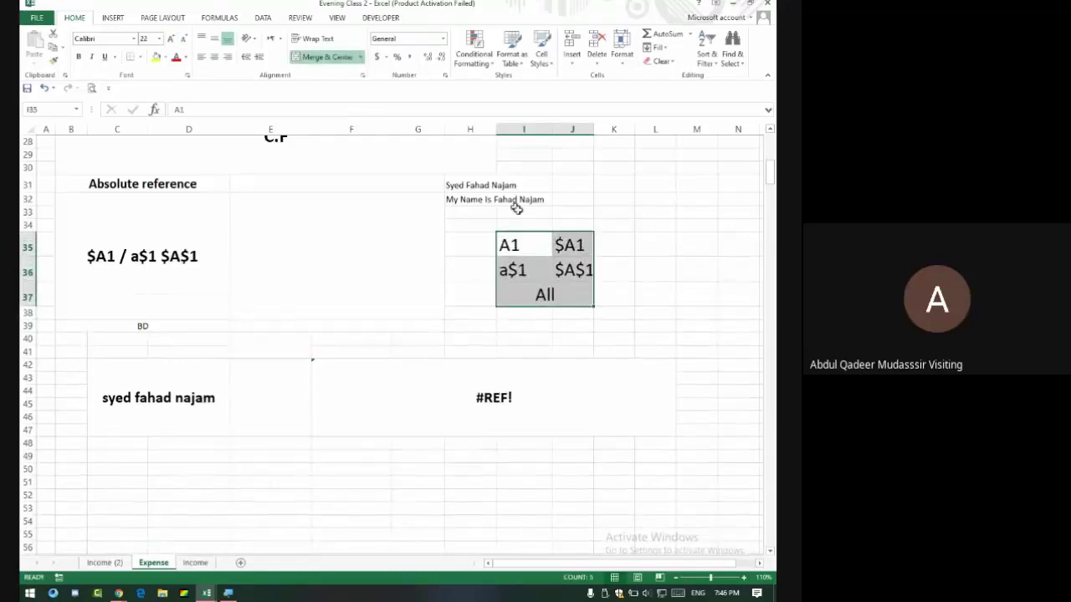
{"action": "left_click_drag", "start_coordinate": [594, 130], "coordinate": [544, 134]}
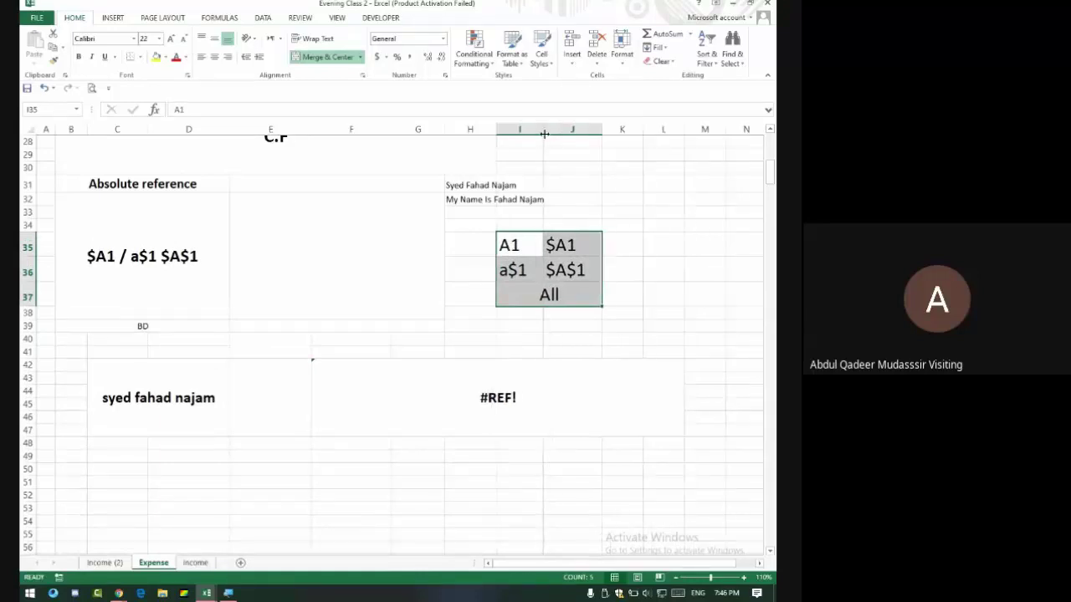
{"action": "left_click_drag", "start_coordinate": [520, 241], "coordinate": [572, 286]}
{"action": "left_click_drag", "start_coordinate": [599, 133], "coordinate": [592, 133]}
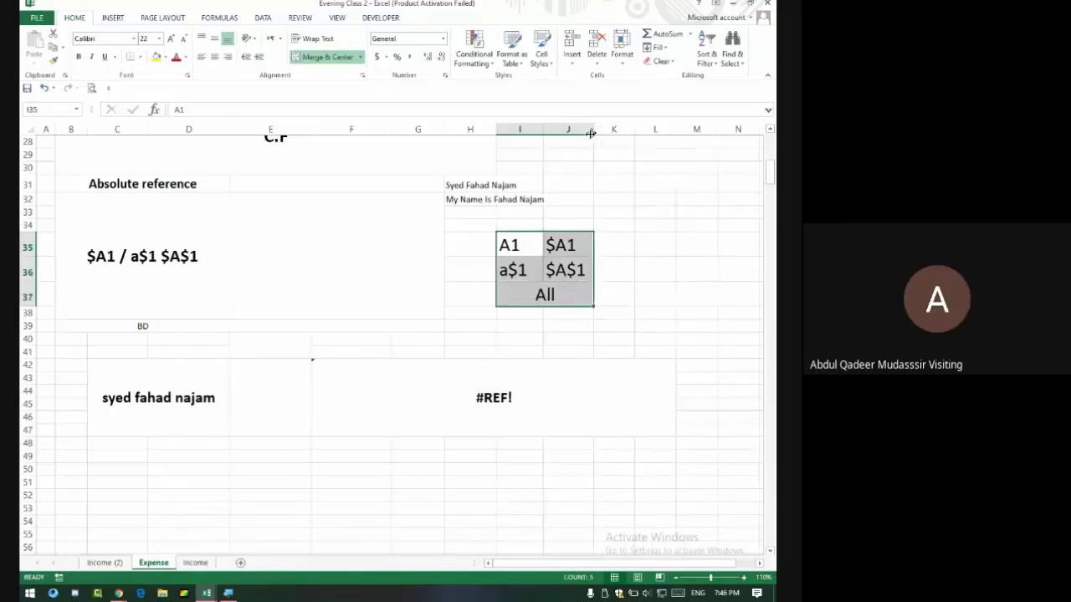
Add letter labels A and B above the examples and C and D beside row 36.
{"action": "left_click", "coordinate": [520, 245]}
{"action": "left_click", "coordinate": [520, 226]}
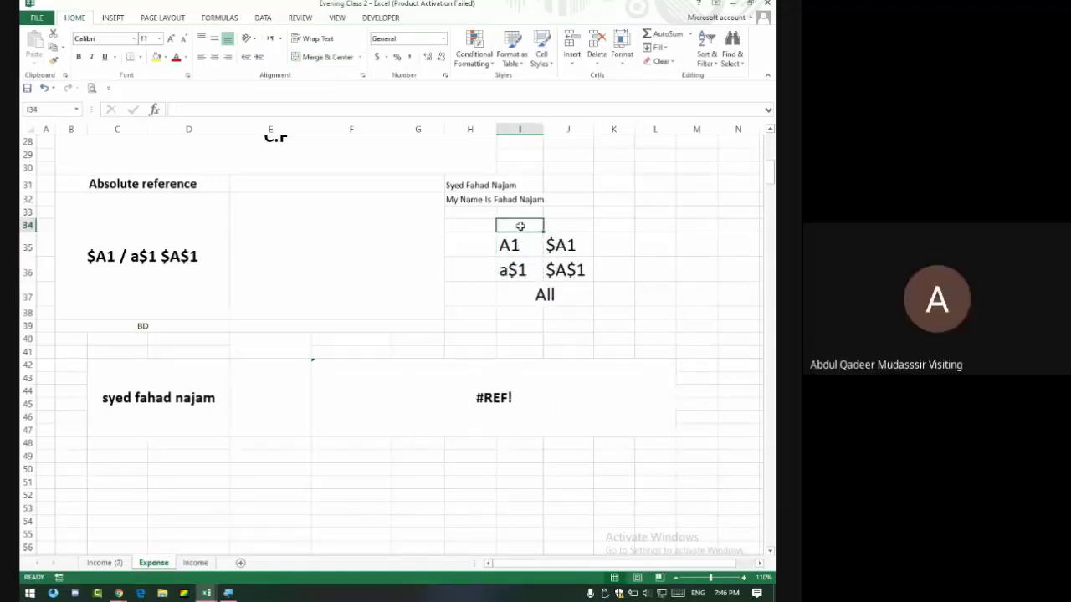
{"action": "type", "text": "A"}
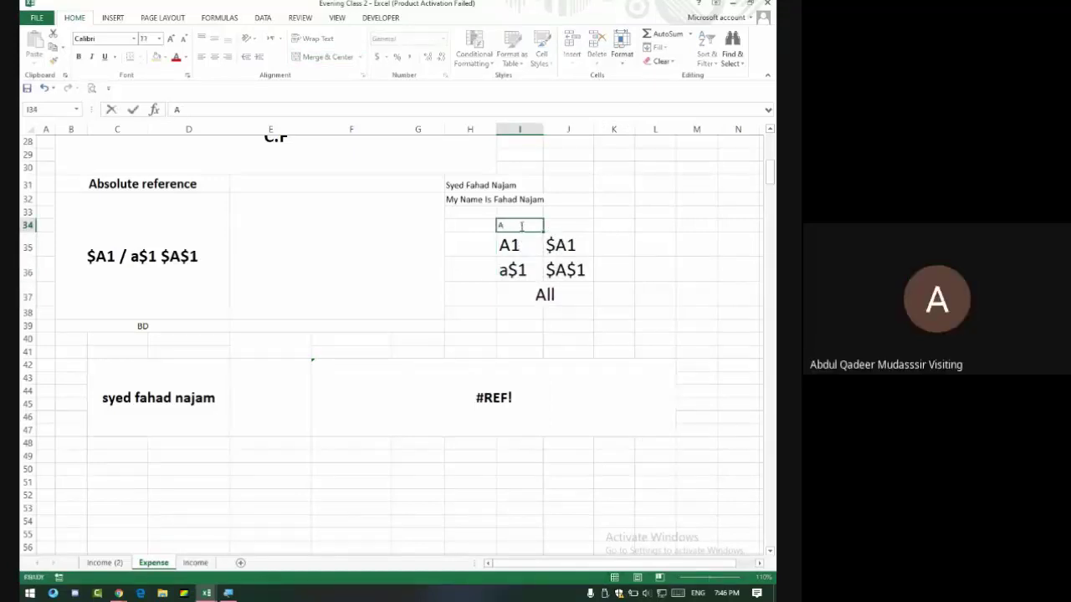
{"action": "key", "text": "Tab"}
{"action": "type", "text": "B"}
{"action": "left_click", "coordinate": [521, 225]}
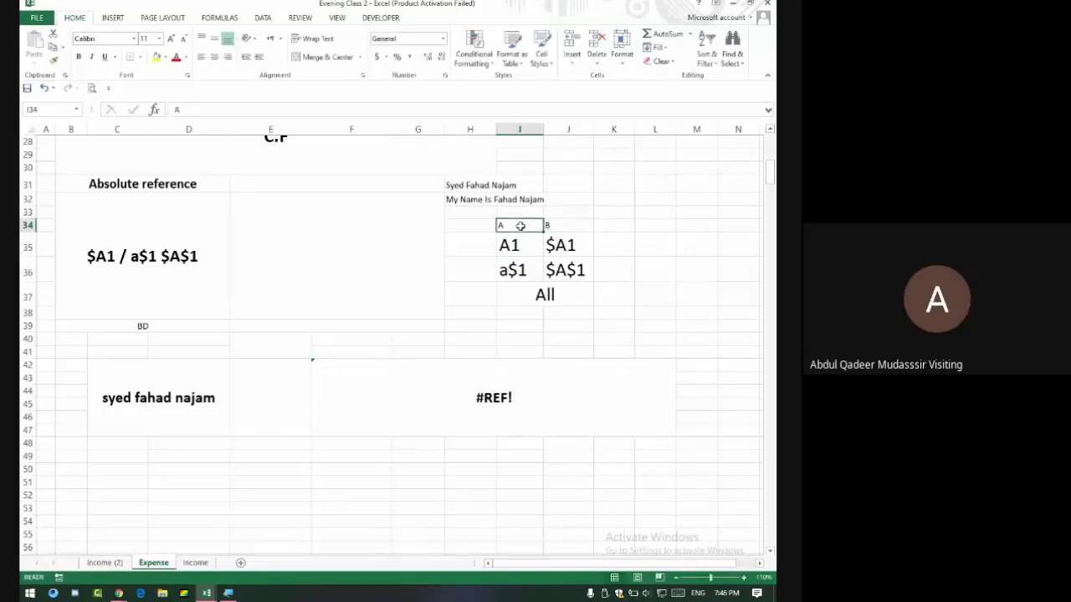
{"action": "key", "text": "Down"}
{"action": "key", "text": "Down"}
{"action": "key", "text": "Left"}
{"action": "type", "text": "C"}
{"action": "key", "text": "Tab"}
{"action": "key", "text": "Tab"}
{"action": "key", "text": "Tab"}
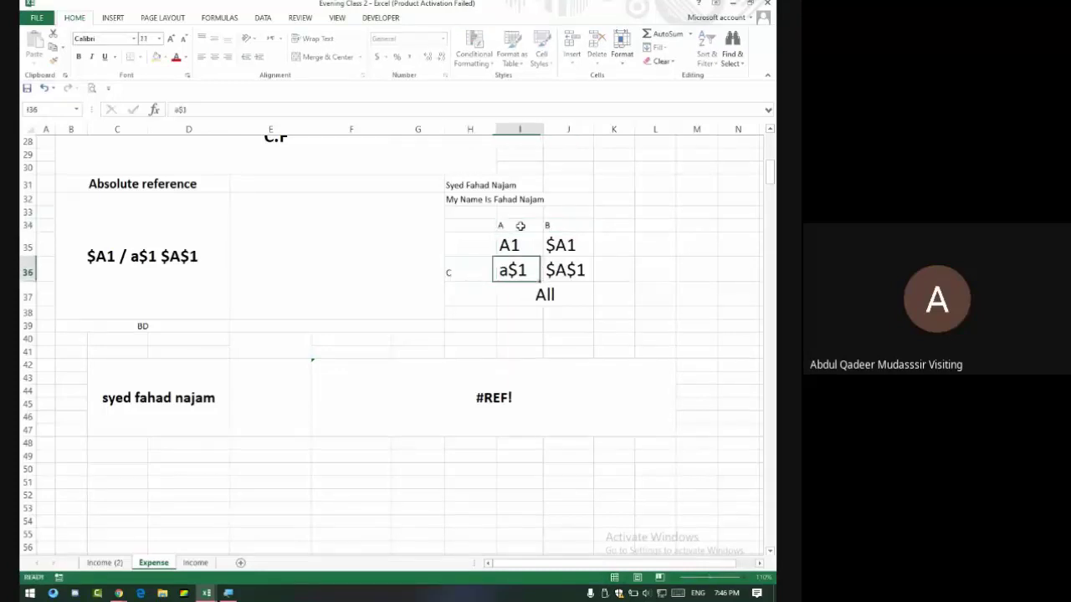
{"action": "type", "text": "D"}
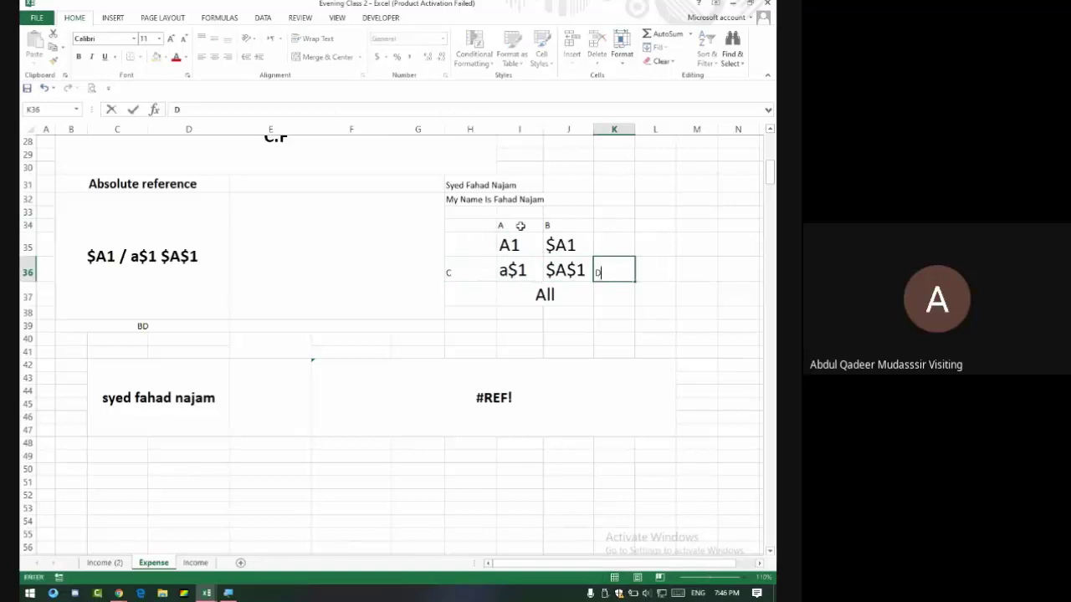
Fill the $A$1/D cells yellow, $A1/B cells green, and A1/A cells blue.
{"action": "left_click_drag", "start_coordinate": [572, 274], "coordinate": [610, 270]}
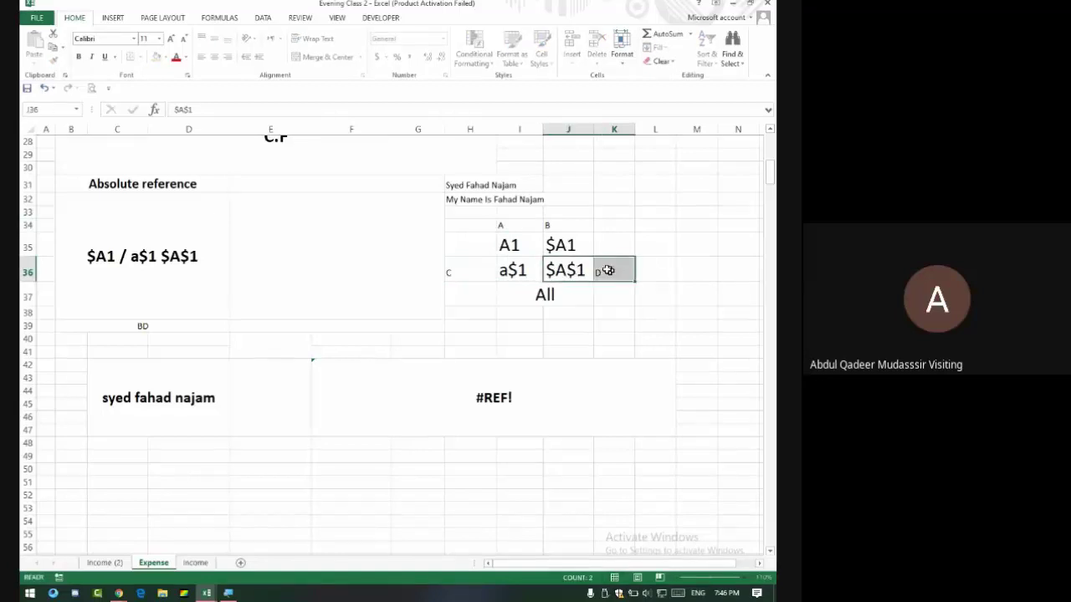
{"action": "left_click", "coordinate": [157, 56]}
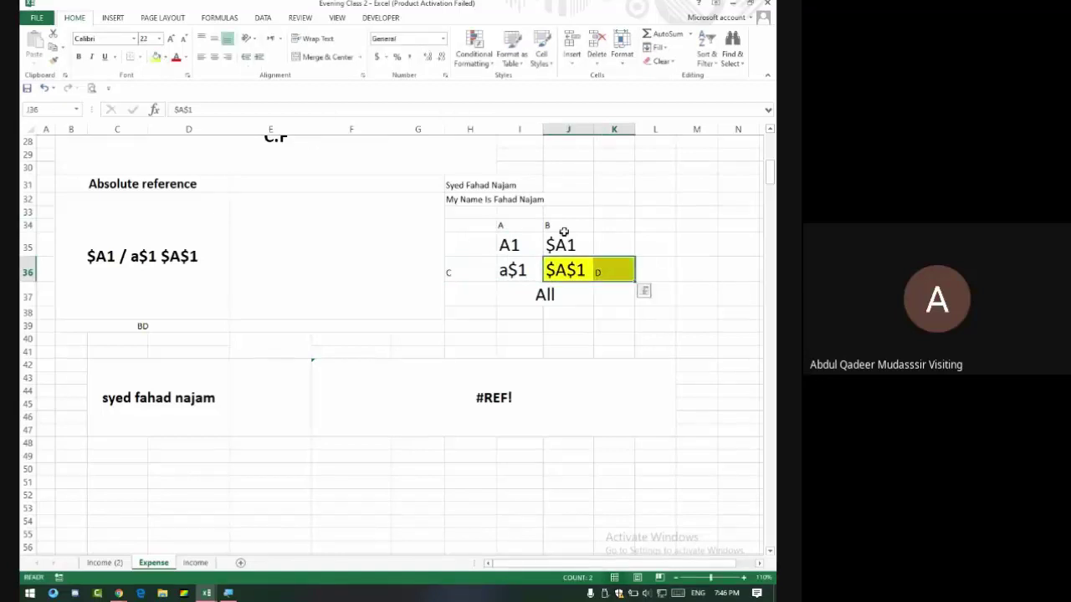
{"action": "left_click_drag", "start_coordinate": [559, 226], "coordinate": [554, 243]}
{"action": "left_click", "coordinate": [166, 56]}
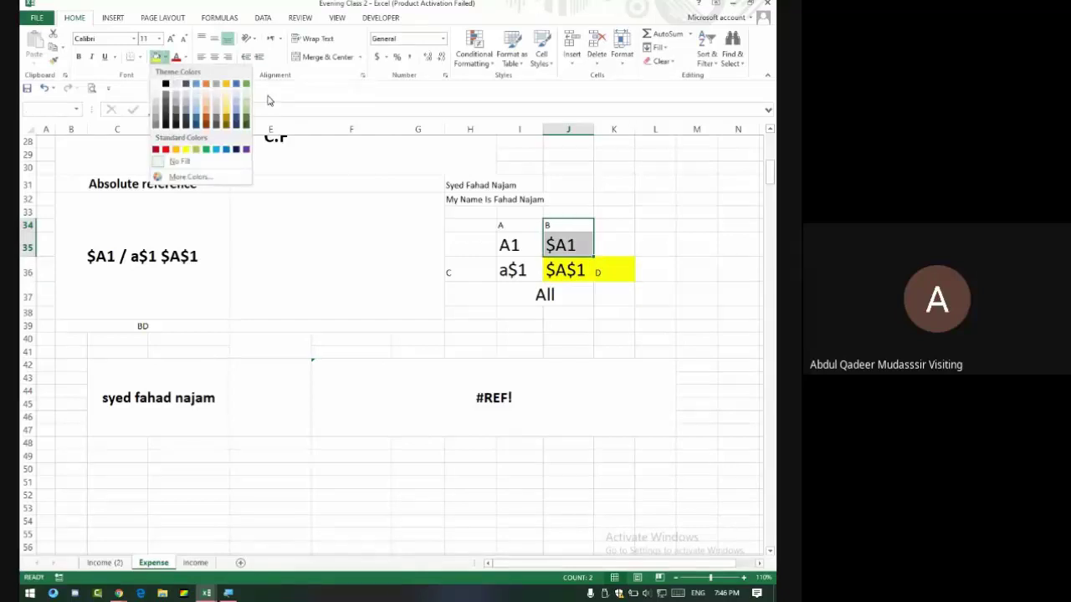
{"action": "left_click", "coordinate": [247, 86]}
{"action": "left_click_drag", "start_coordinate": [519, 230], "coordinate": [512, 245]}
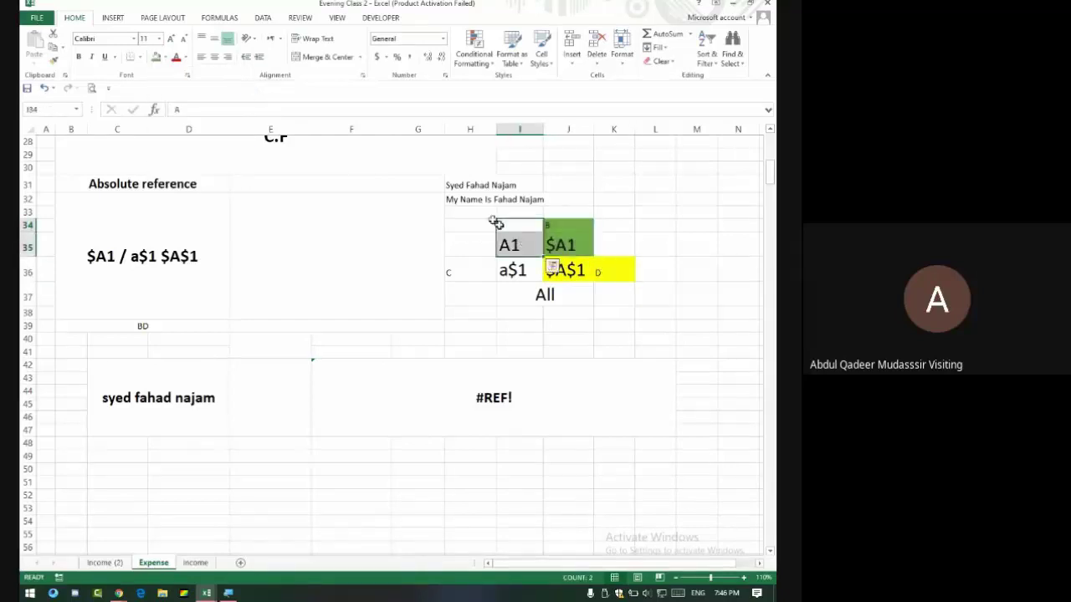
{"action": "left_click", "coordinate": [167, 57]}
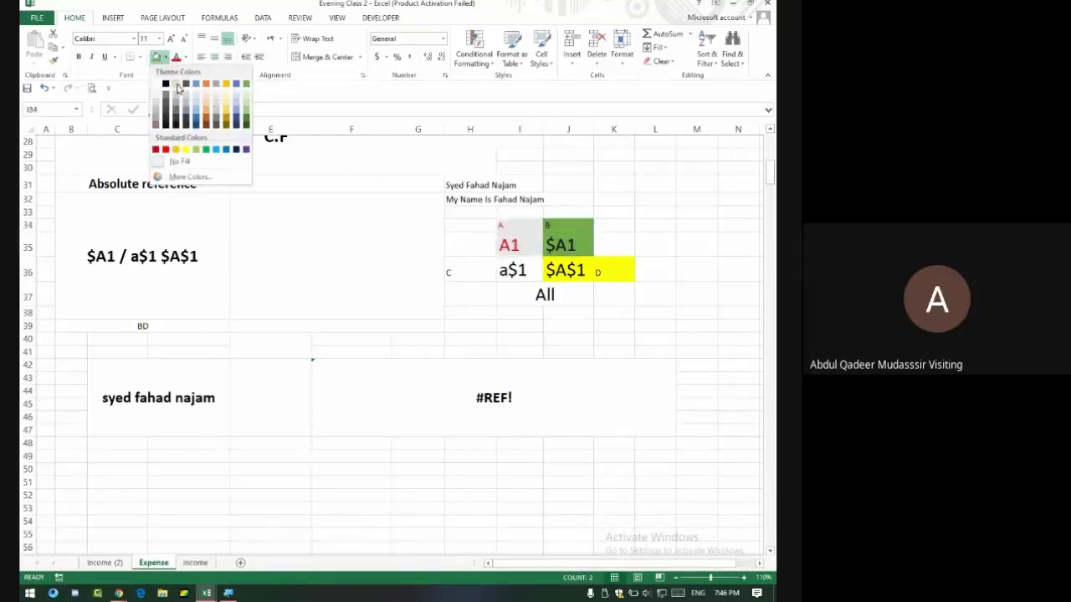
{"action": "left_click", "coordinate": [236, 83]}
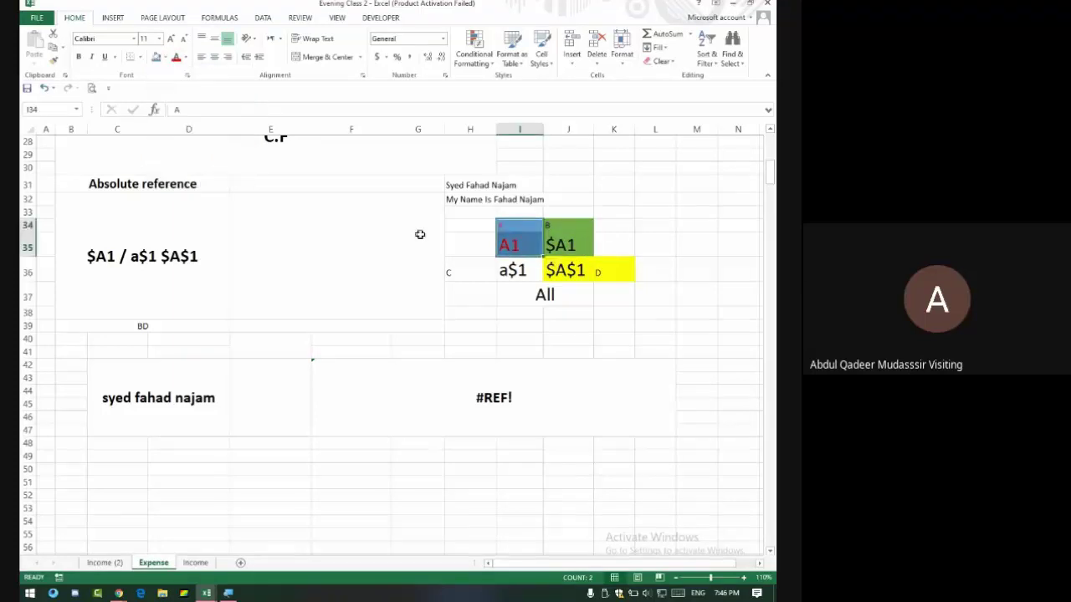
Fill the C and a$1 cells orange and the merged All cell purple.
{"action": "left_click_drag", "start_coordinate": [469, 270], "coordinate": [502, 270]}
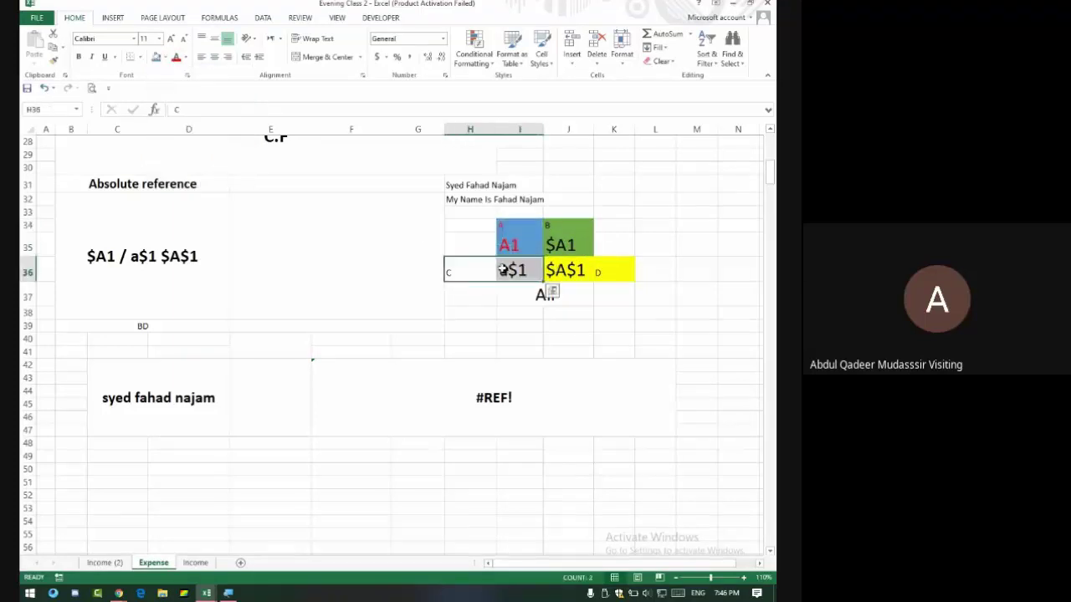
{"action": "left_click", "coordinate": [165, 57]}
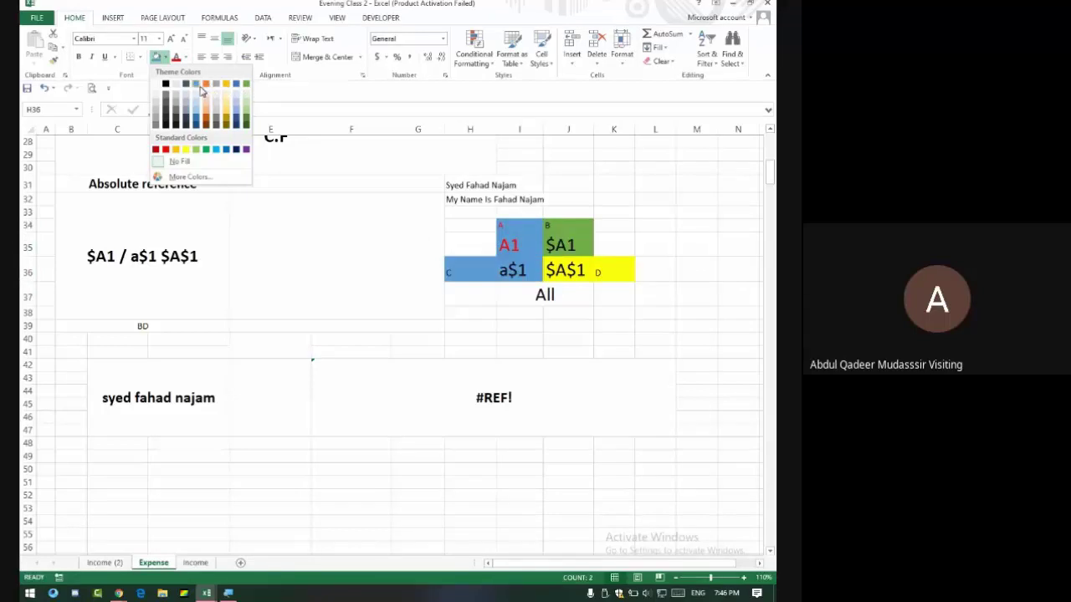
{"action": "left_click", "coordinate": [207, 85]}
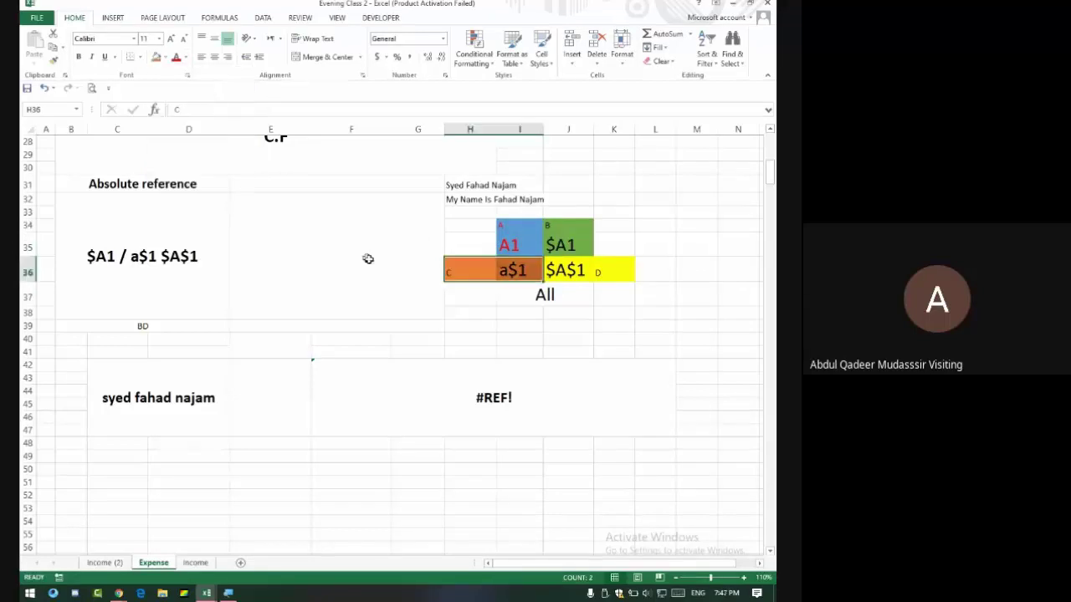
{"action": "left_click", "coordinate": [421, 286]}
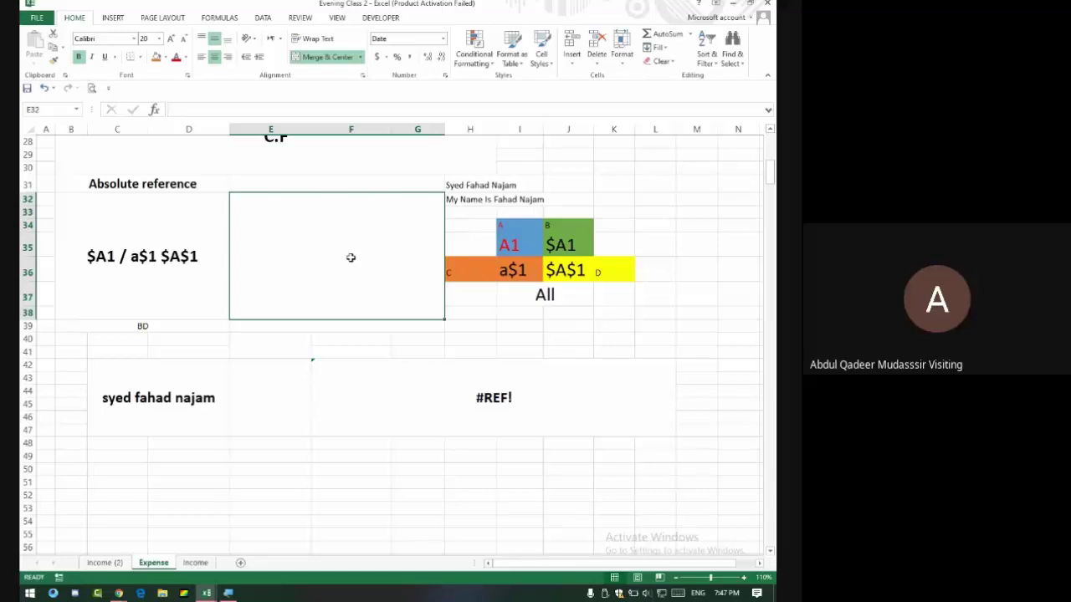
{"action": "left_click", "coordinate": [534, 301]}
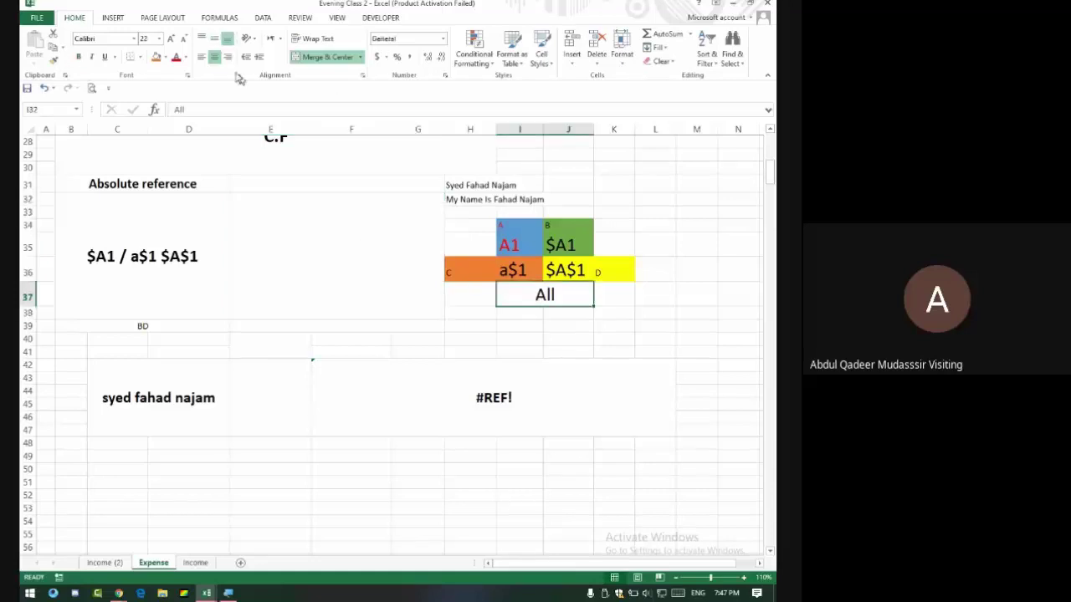
{"action": "left_click", "coordinate": [166, 57]}
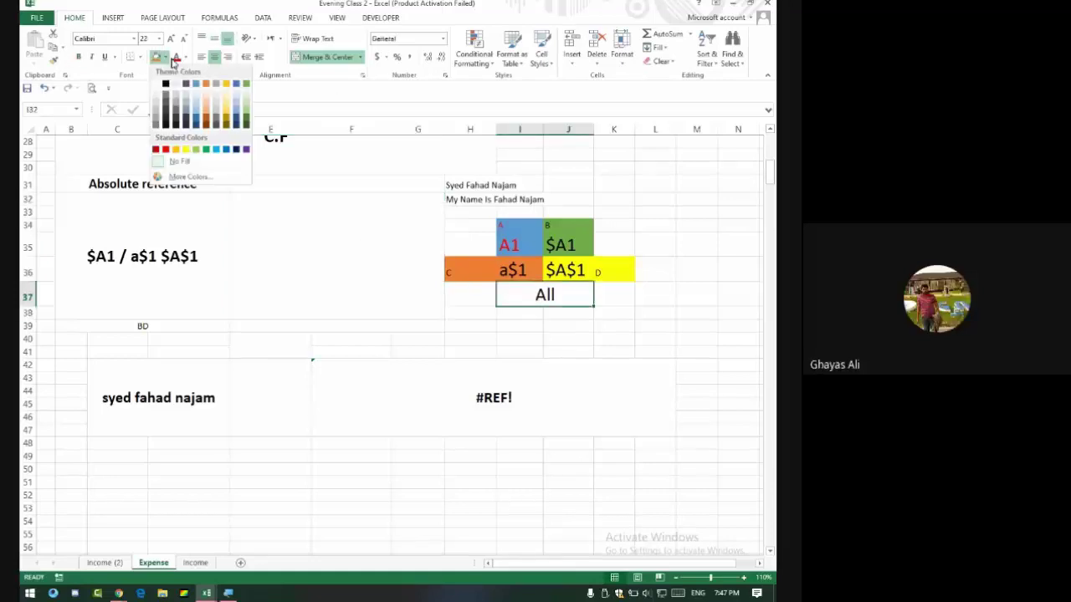
{"action": "left_click", "coordinate": [246, 150]}
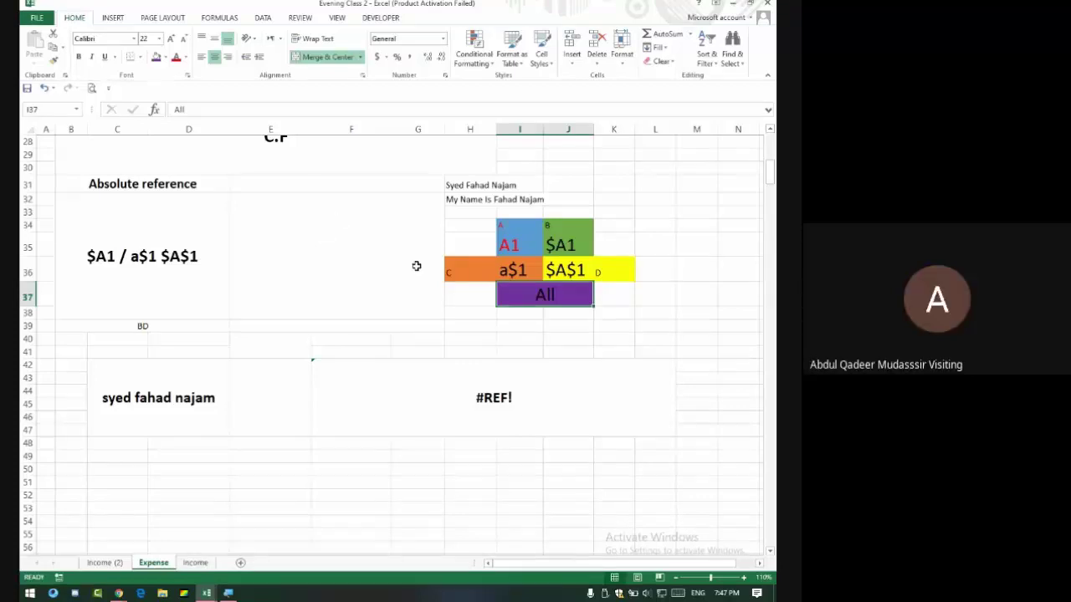
Admit the person waiting to join the Meet call, then return to Excel.
{"action": "key", "text": "alt+Tab"}
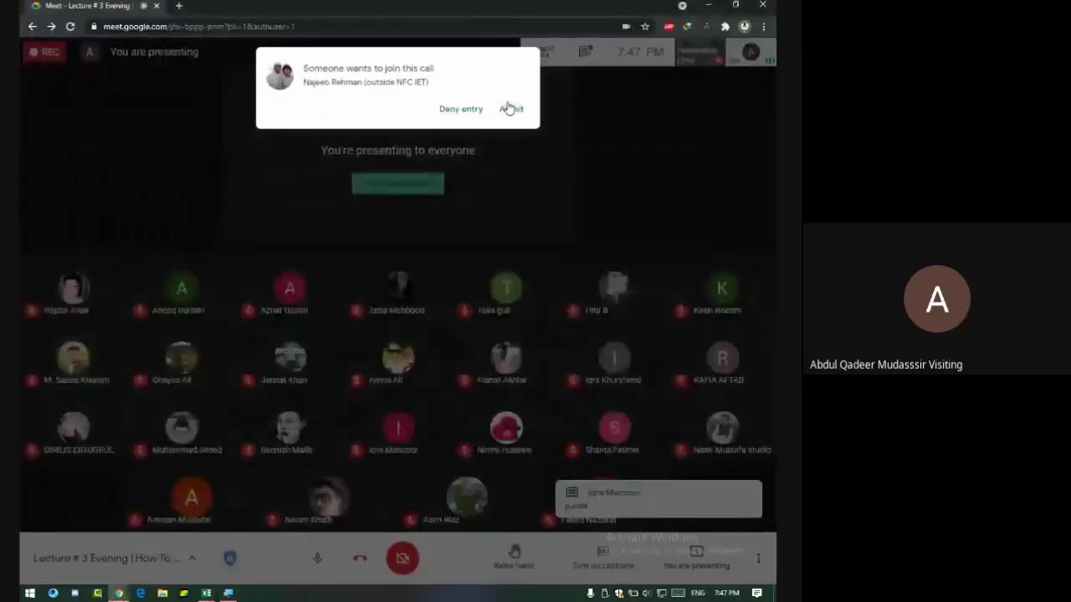
{"action": "left_click", "coordinate": [510, 110]}
{"action": "key", "text": "alt+Tab"}
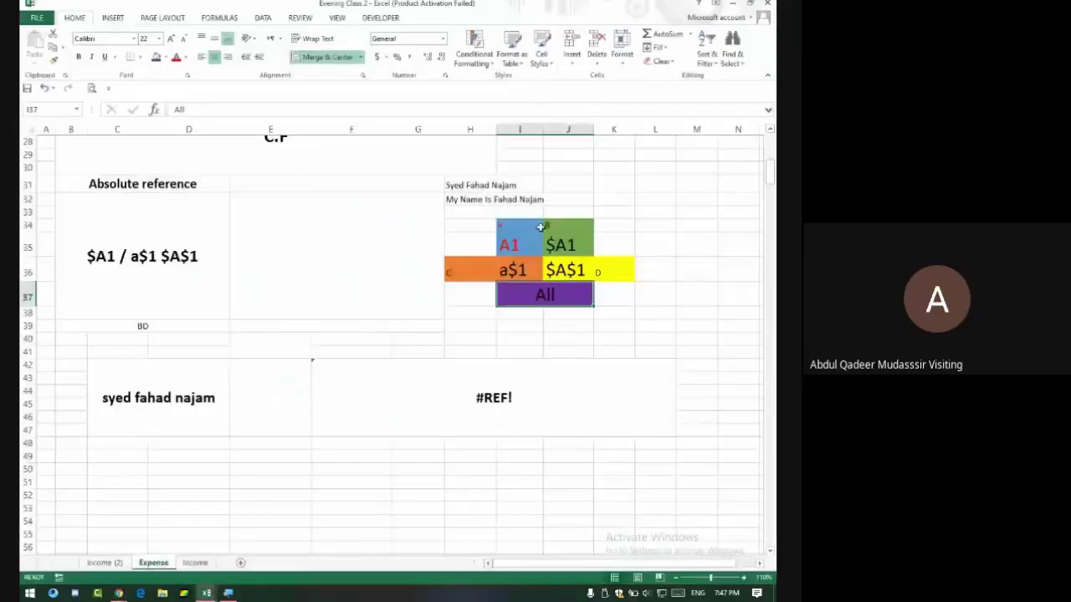
{"action": "left_click_drag", "start_coordinate": [512, 244], "coordinate": [562, 271]}
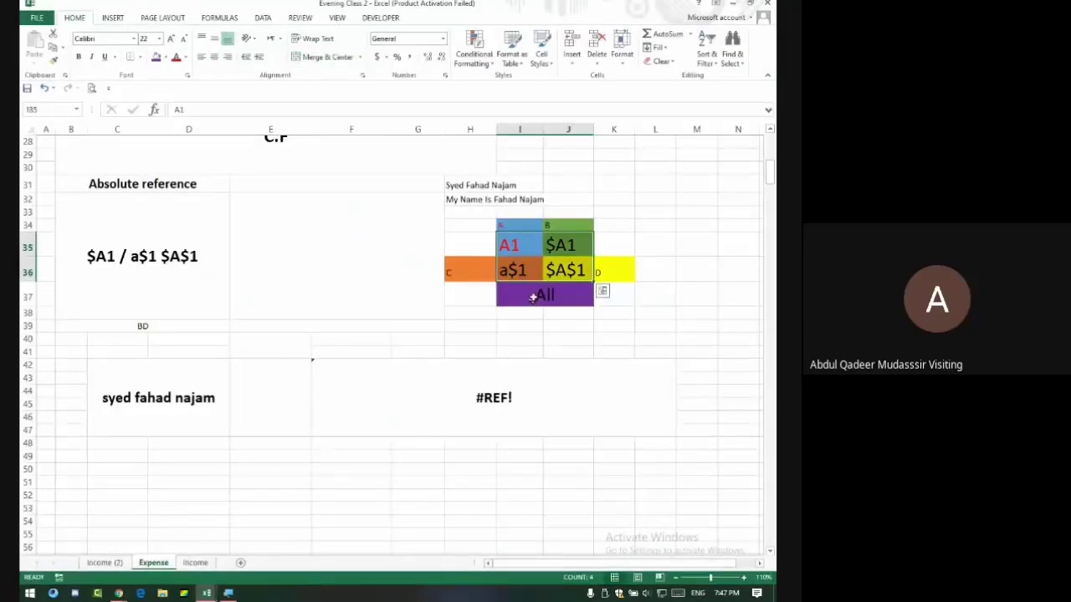
{"action": "mouse_move", "coordinate": [513, 244]}
{"action": "left_mouse_down"}
{"action": "mouse_move", "coordinate": [532, 286]}
{"action": "mouse_move", "coordinate": [520, 249]}
{"action": "left_mouse_up"}
{"action": "left_click", "coordinate": [637, 207]}
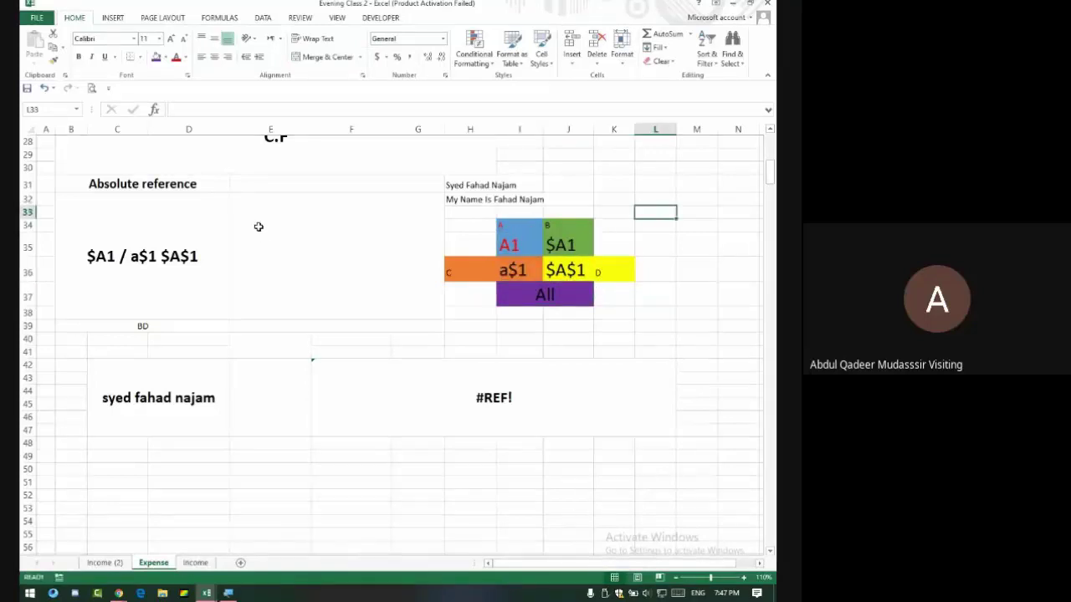
{"action": "scroll", "coordinate": [259, 227], "scroll_direction": "up", "scroll_amount": 3}
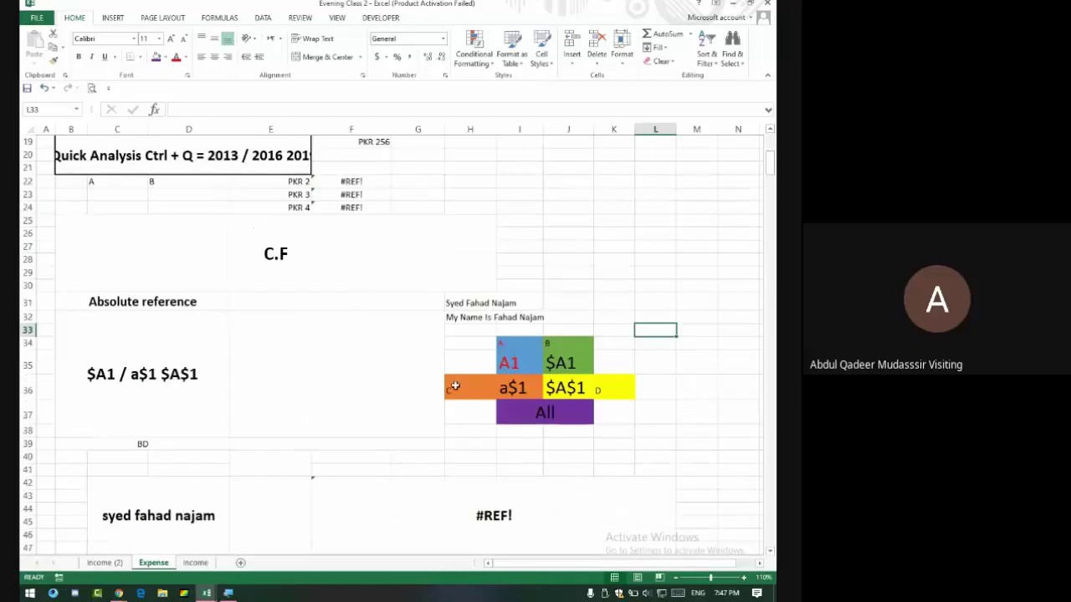
{"action": "left_click", "coordinate": [516, 384]}
{"action": "left_click", "coordinate": [554, 385]}
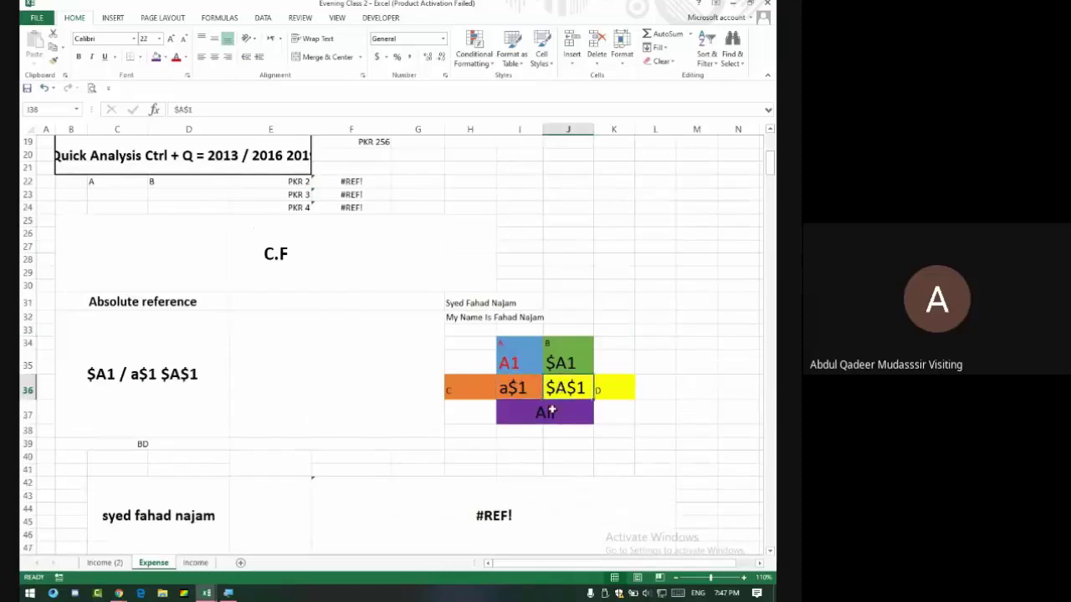
{"action": "left_click", "coordinate": [525, 402]}
{"action": "scroll", "coordinate": [471, 356], "scroll_direction": "down", "scroll_amount": 1}
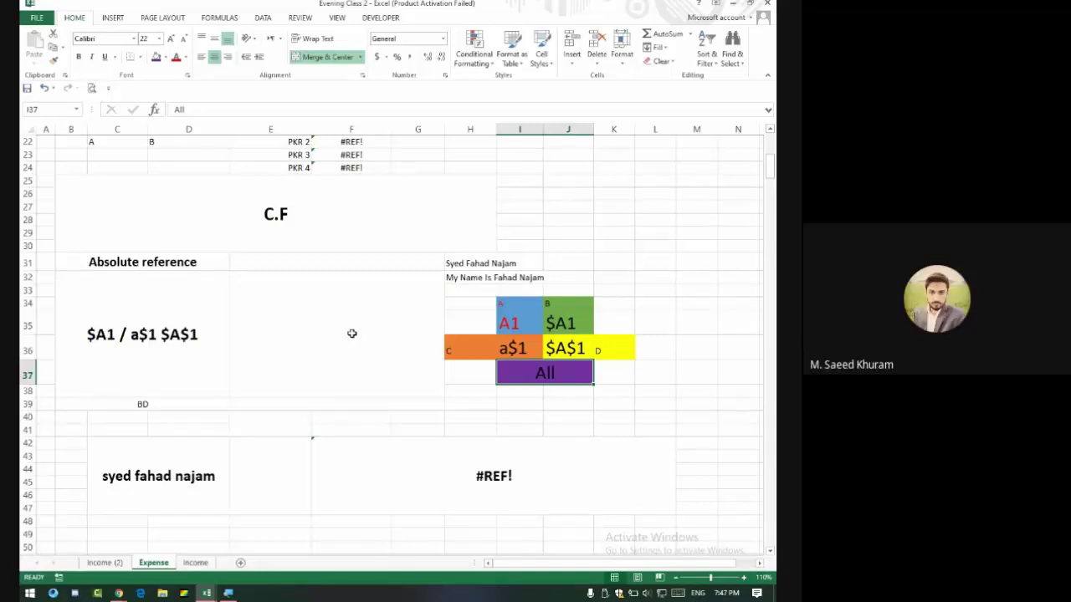
Admit the guest waiting to join the Meet call and come back to Excel.
{"action": "key", "text": "alt+Tab"}
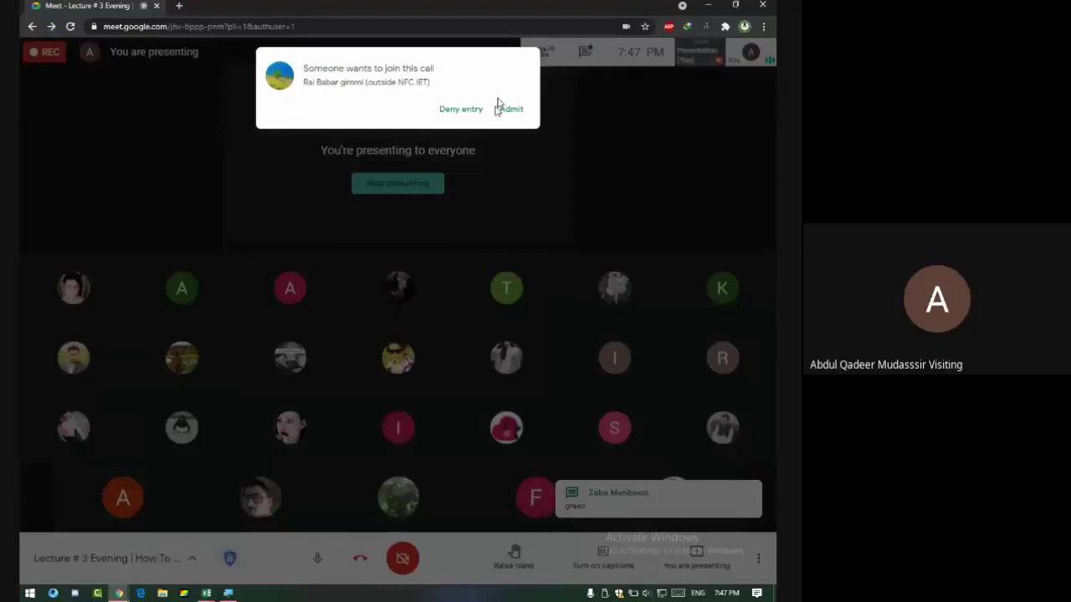
{"action": "left_click", "coordinate": [510, 110]}
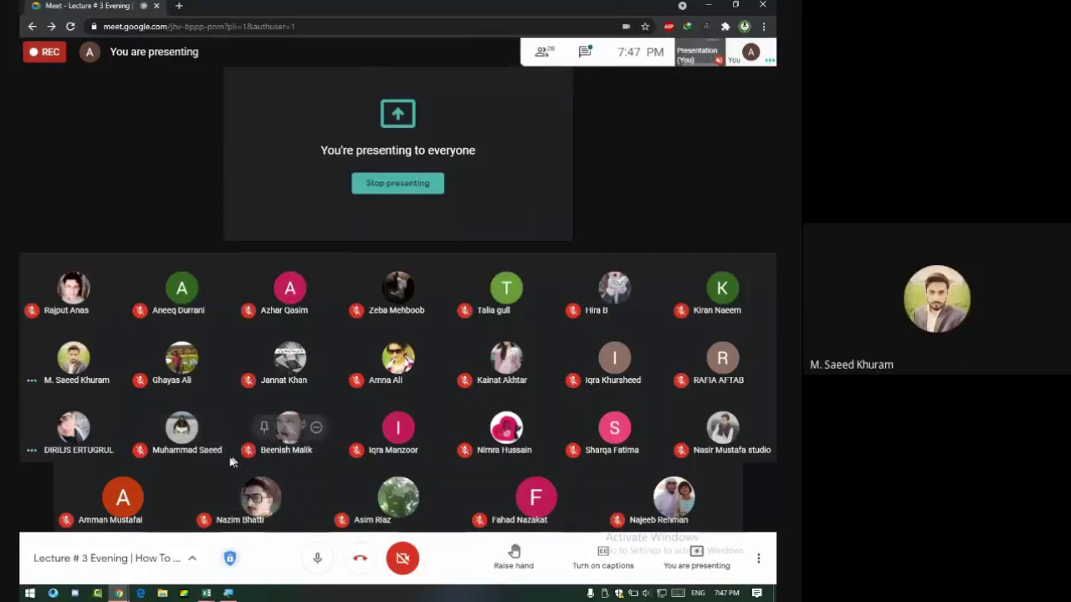
{"action": "key", "text": "alt+Tab"}
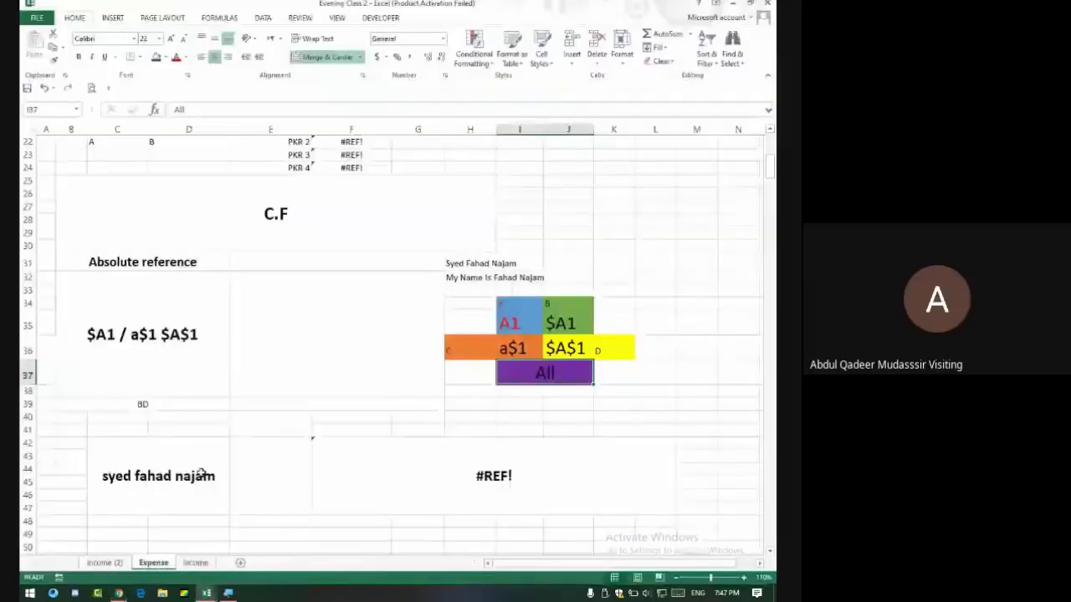
Highlight the coloured block I34:J37 in Excel, then bring the Meet window forward.
{"action": "key", "text": "alt+Tab"}
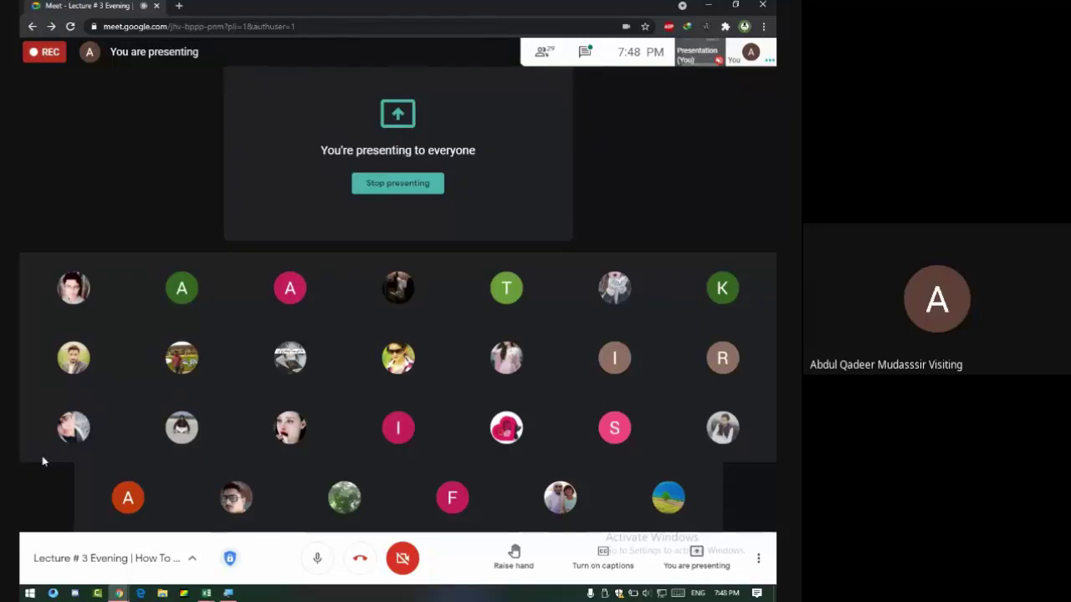
{"action": "key", "text": "alt+Tab"}
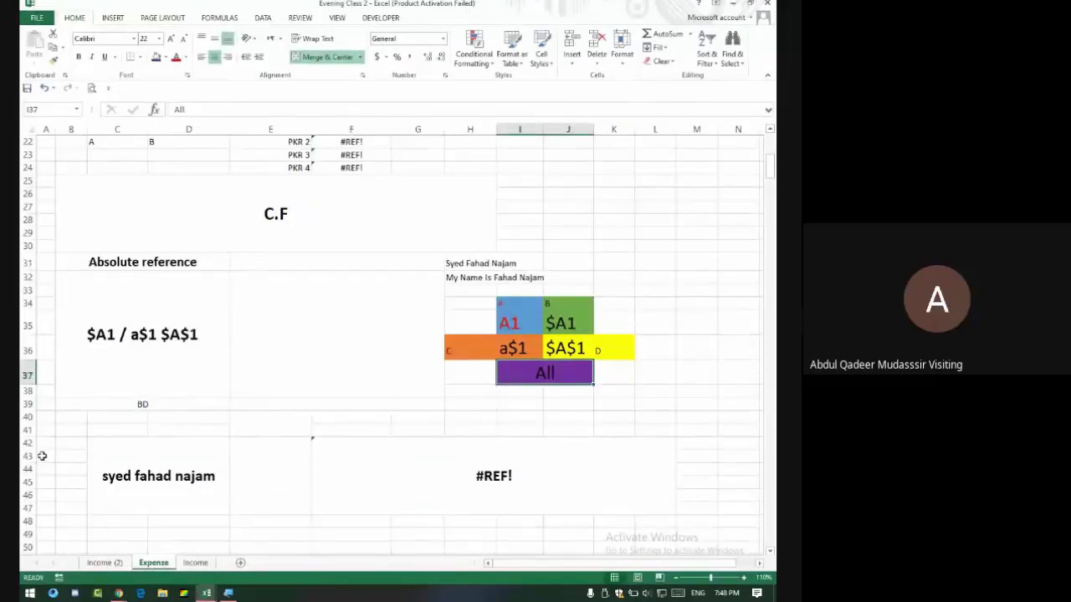
{"action": "key", "text": "alt+Tab"}
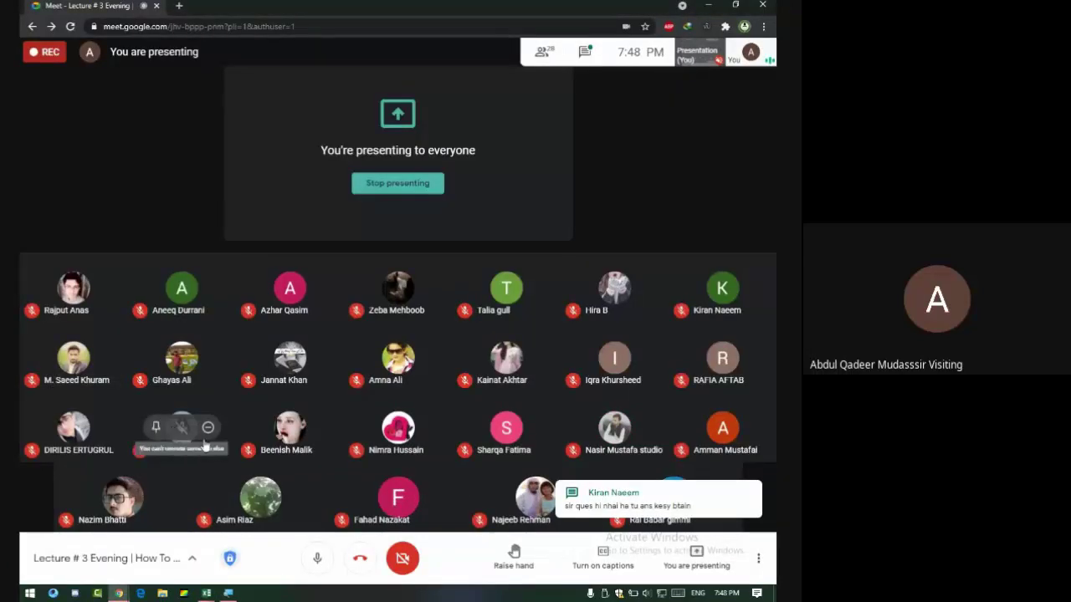
{"action": "key", "text": "alt+Tab"}
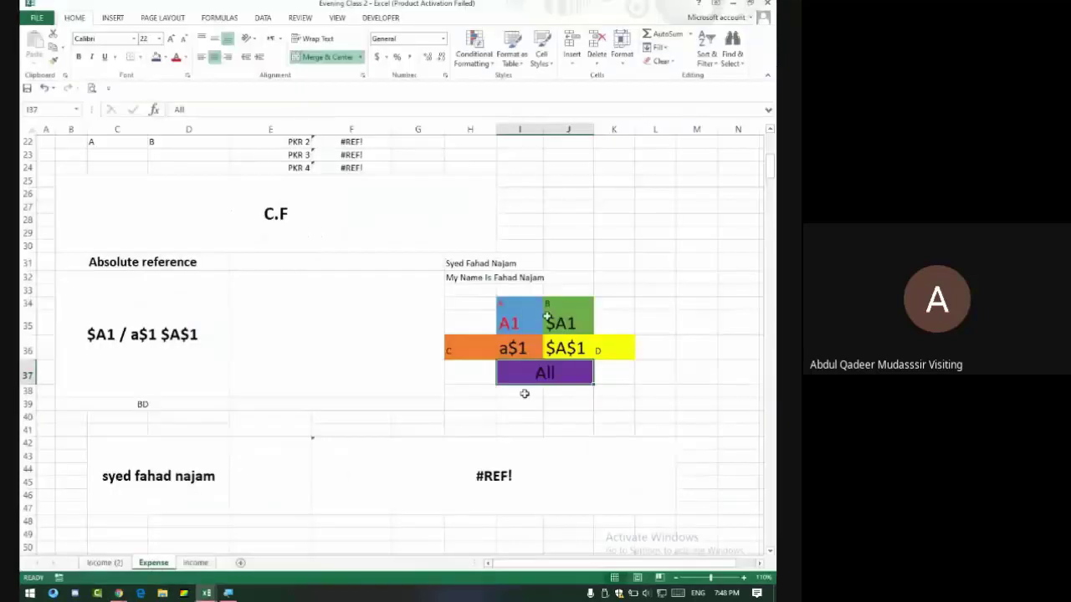
{"action": "left_click_drag", "start_coordinate": [507, 308], "coordinate": [524, 382]}
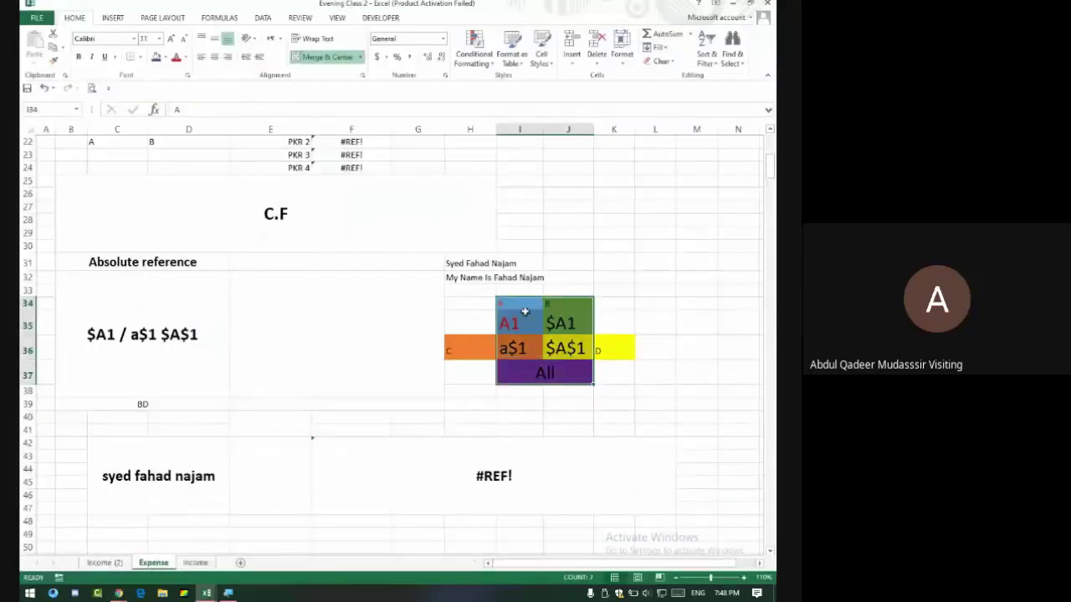
{"action": "left_click_drag", "start_coordinate": [508, 306], "coordinate": [555, 373]}
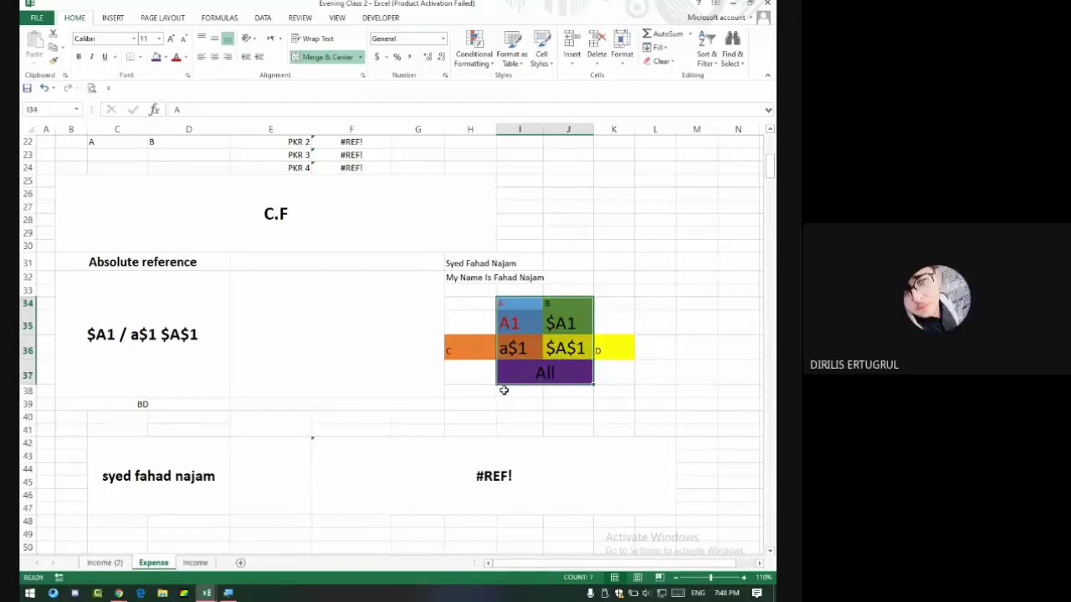
{"action": "key", "text": "alt+Tab"}
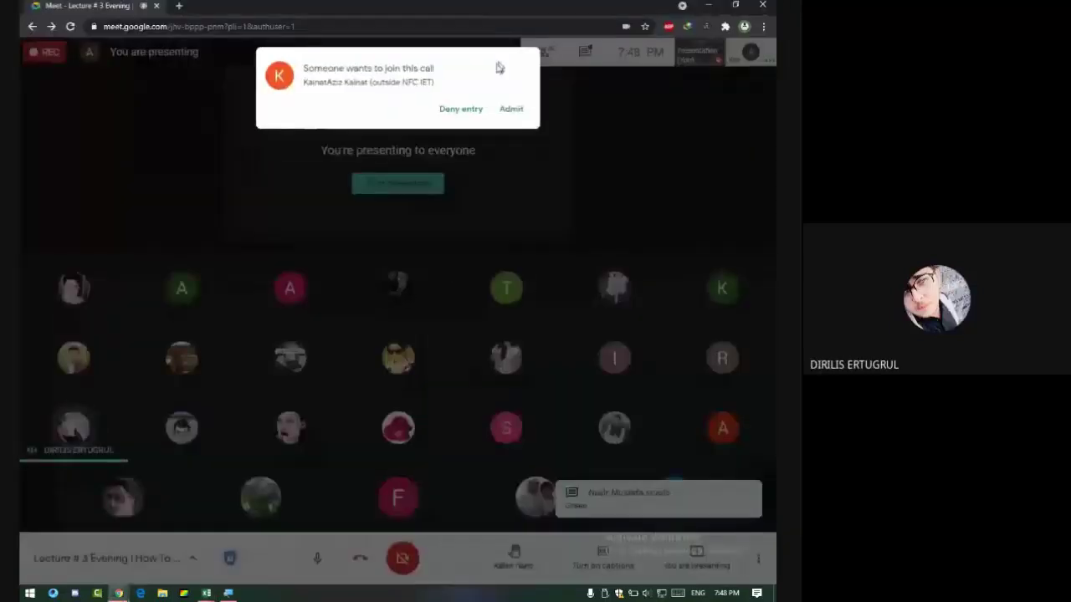
Admit another guest, making 29 in the call, read the chat, and return to Excel.
{"action": "left_click", "coordinate": [511, 110]}
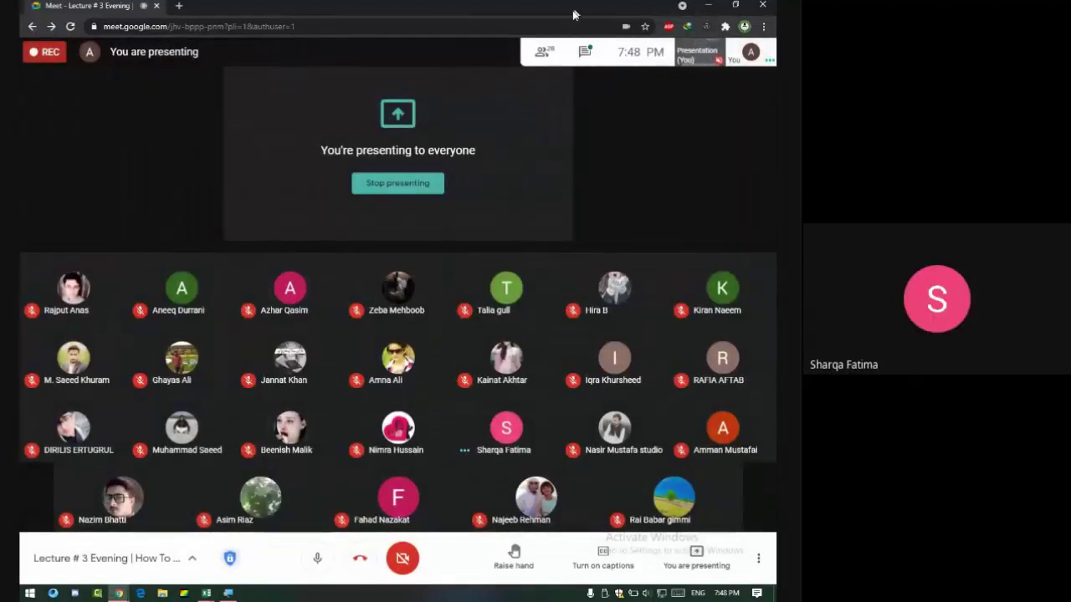
{"action": "left_click", "coordinate": [584, 51]}
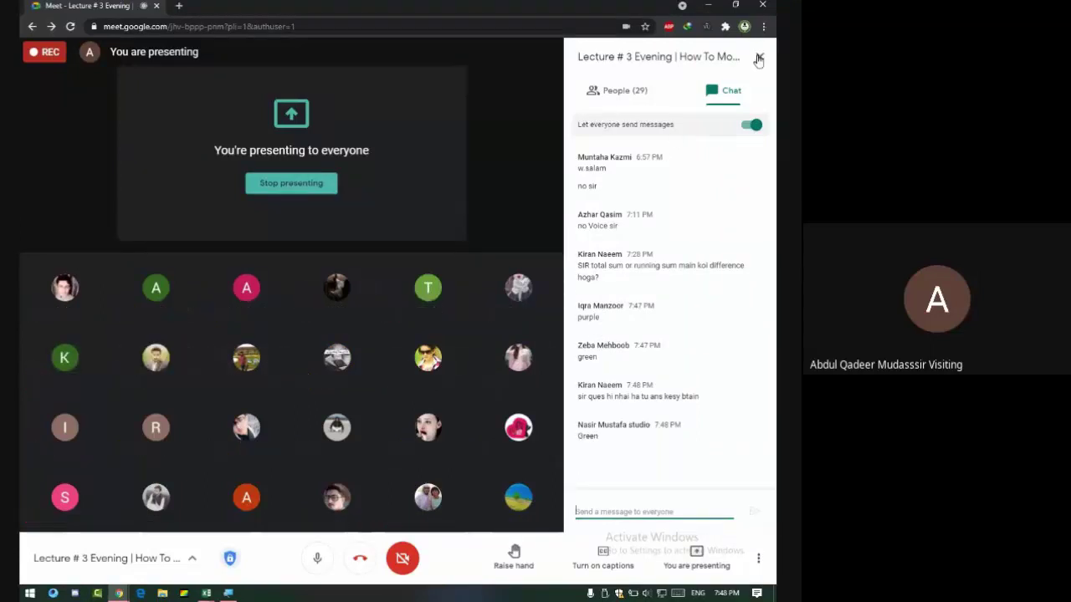
{"action": "key", "text": "alt+Tab"}
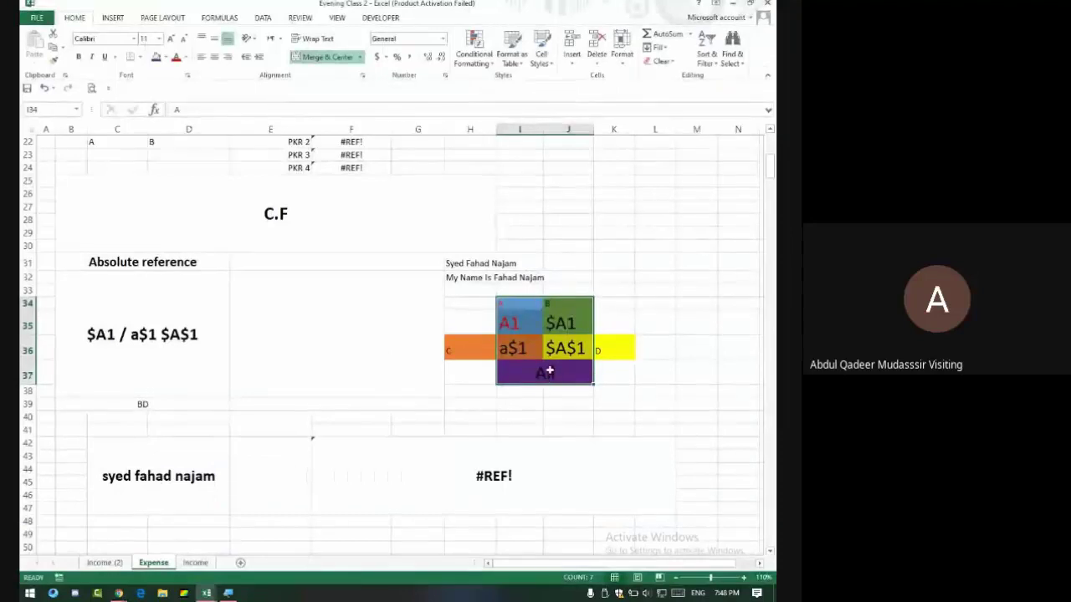
Enter the heading Reference in merged cell E31 beside the Absolute reference label.
{"action": "left_click", "coordinate": [545, 373]}
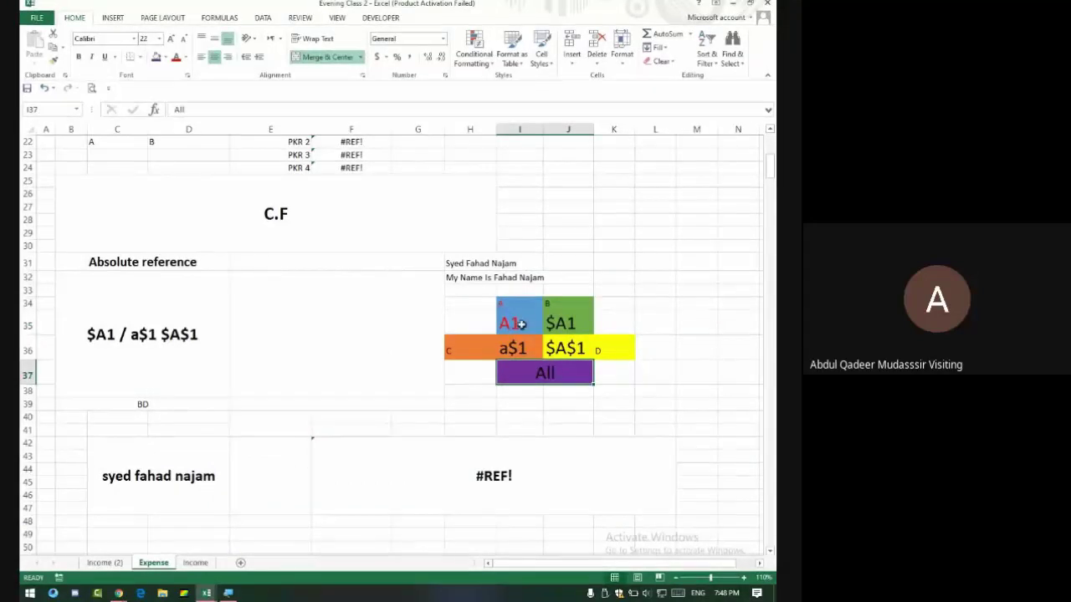
{"action": "left_click_drag", "start_coordinate": [535, 315], "coordinate": [566, 358]}
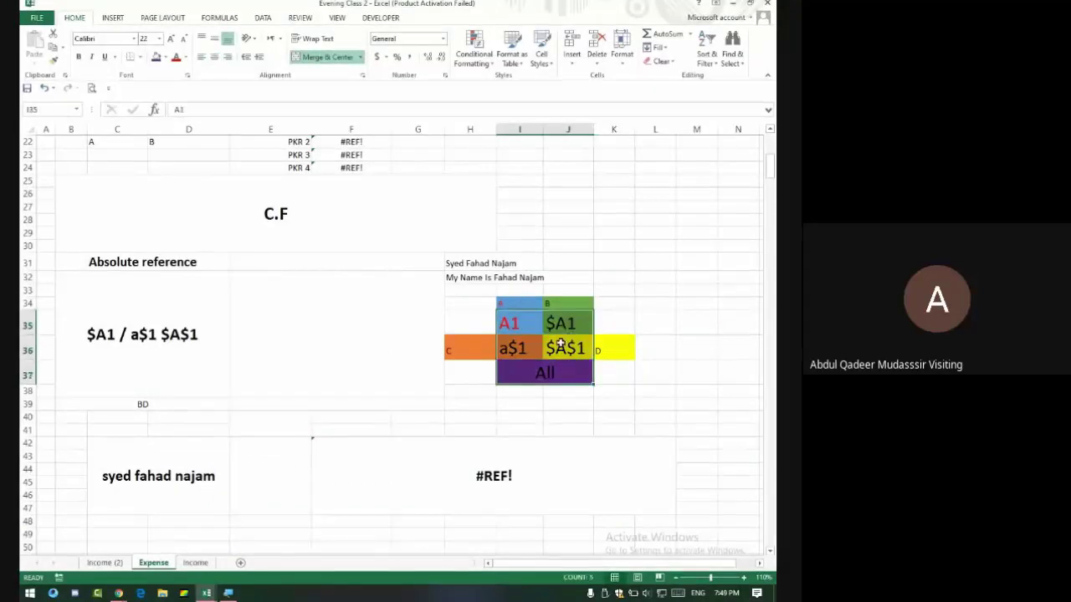
{"action": "left_click_drag", "start_coordinate": [512, 314], "coordinate": [566, 348]}
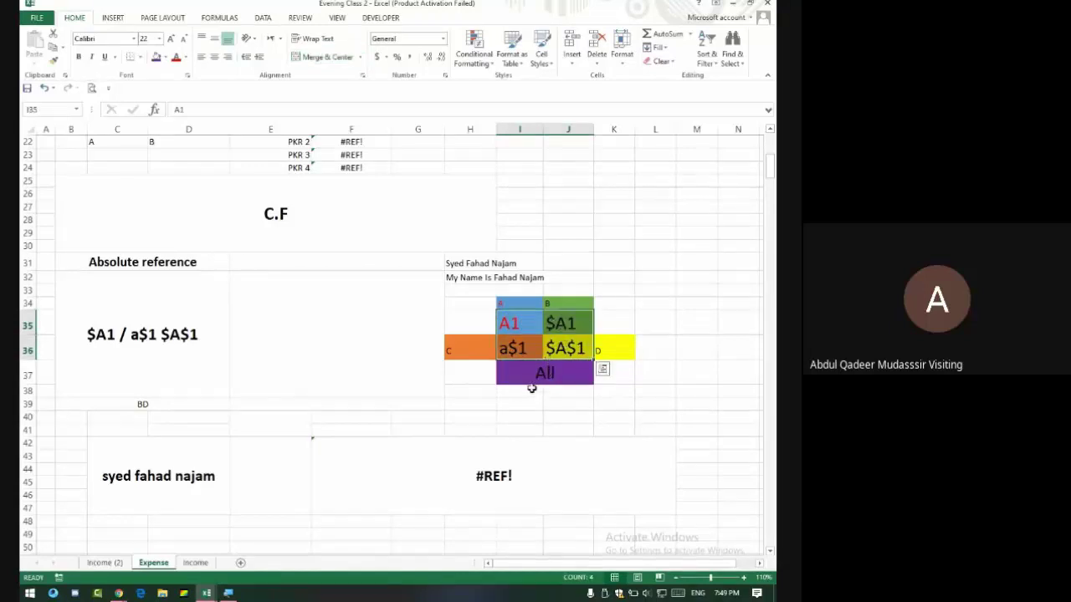
{"action": "left_click", "coordinate": [353, 262]}
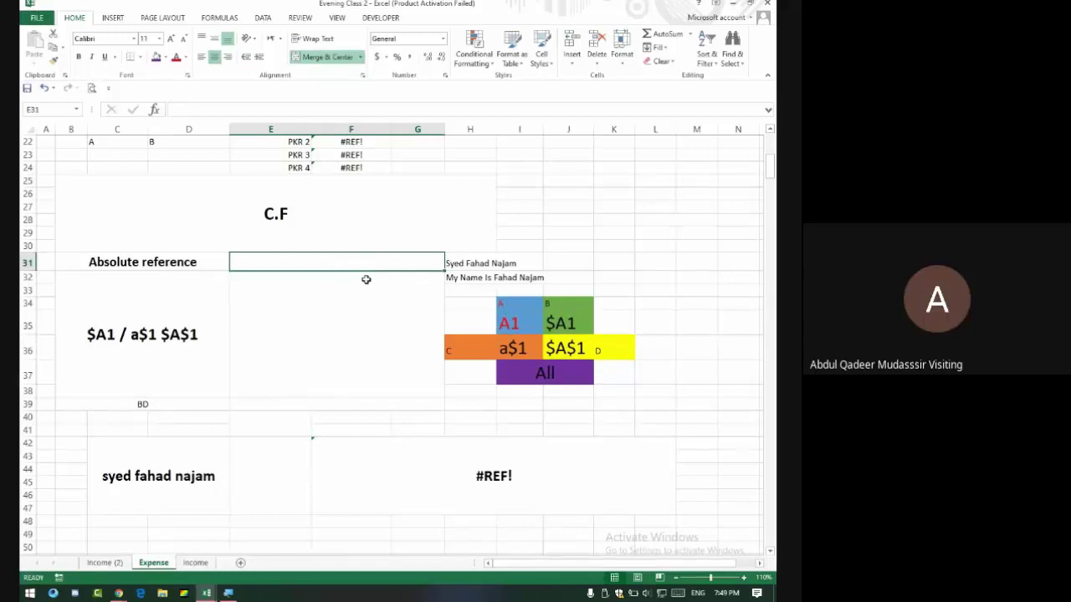
{"action": "type", "text": "c"}
{"action": "type", "text": "R"}
{"action": "type", "text": "ef"}
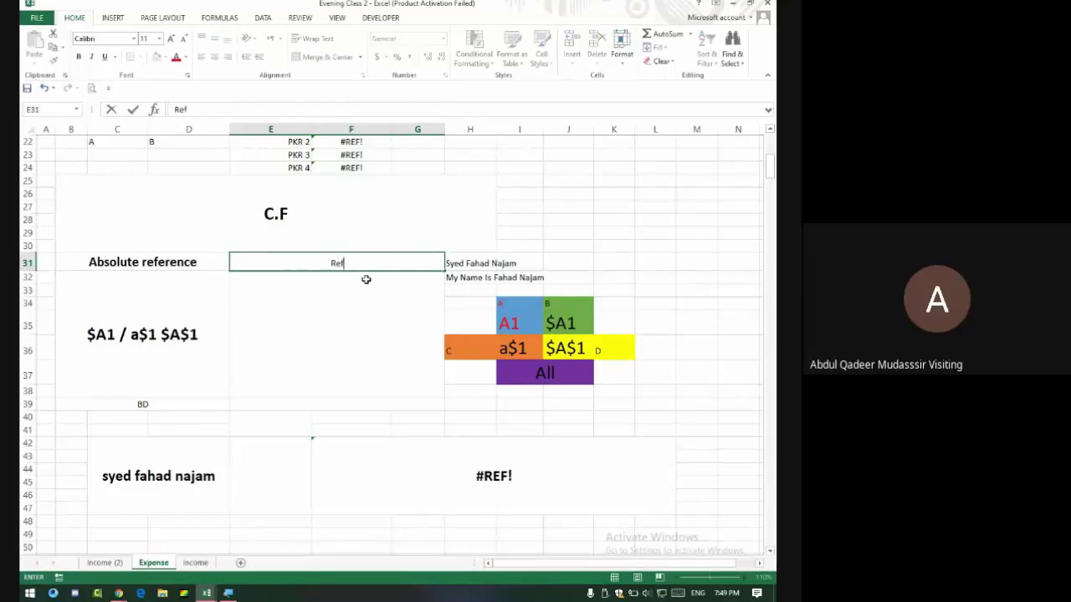
{"action": "type", "text": "erence"}
{"action": "left_click", "coordinate": [366, 279]}
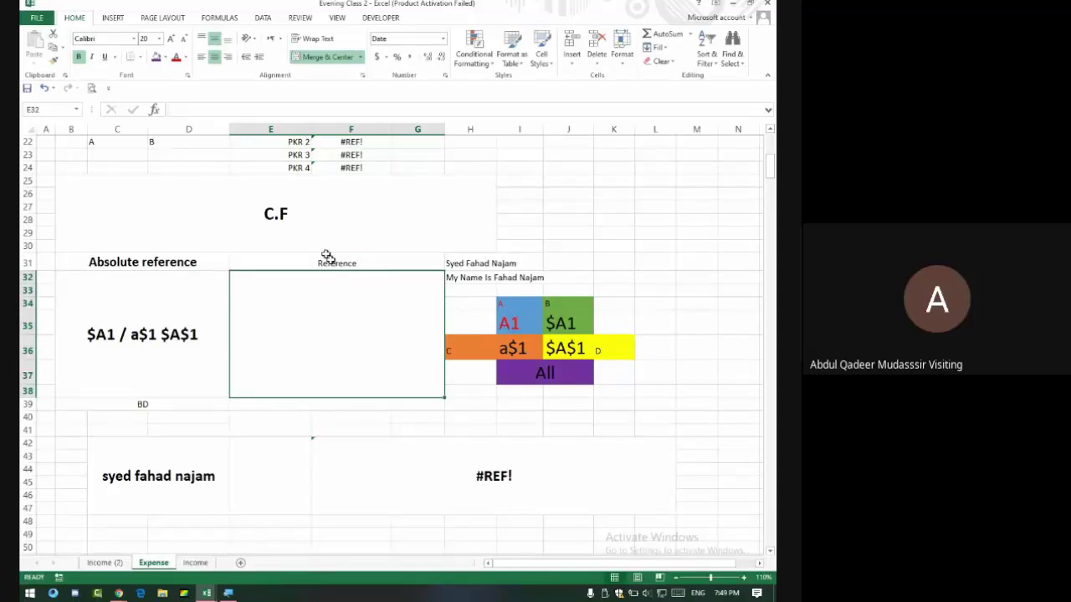
{"action": "left_click", "coordinate": [520, 318]}
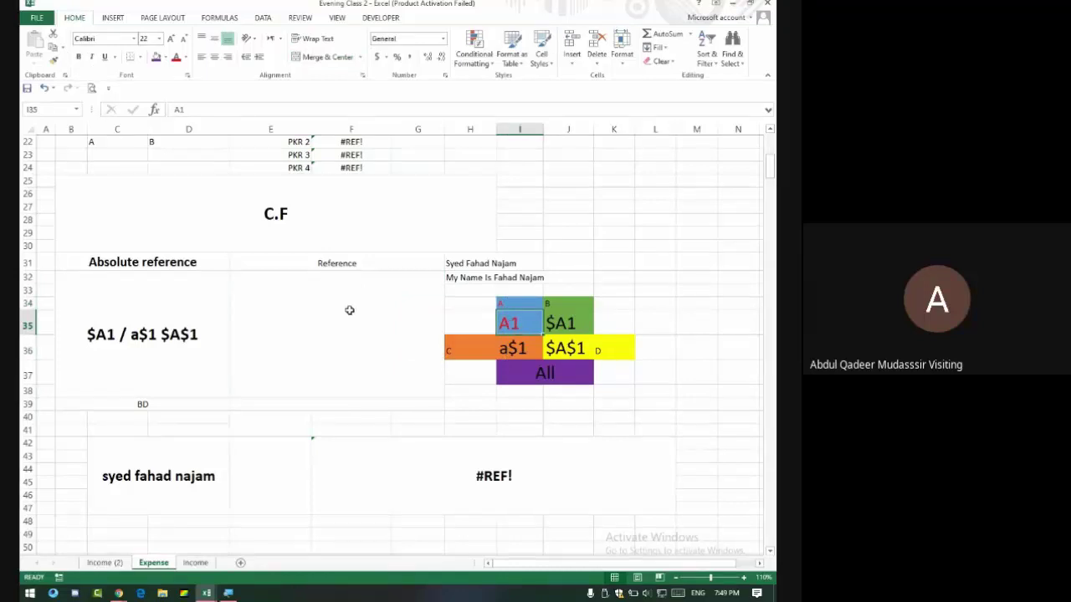
{"action": "key", "text": "alt+Tab"}
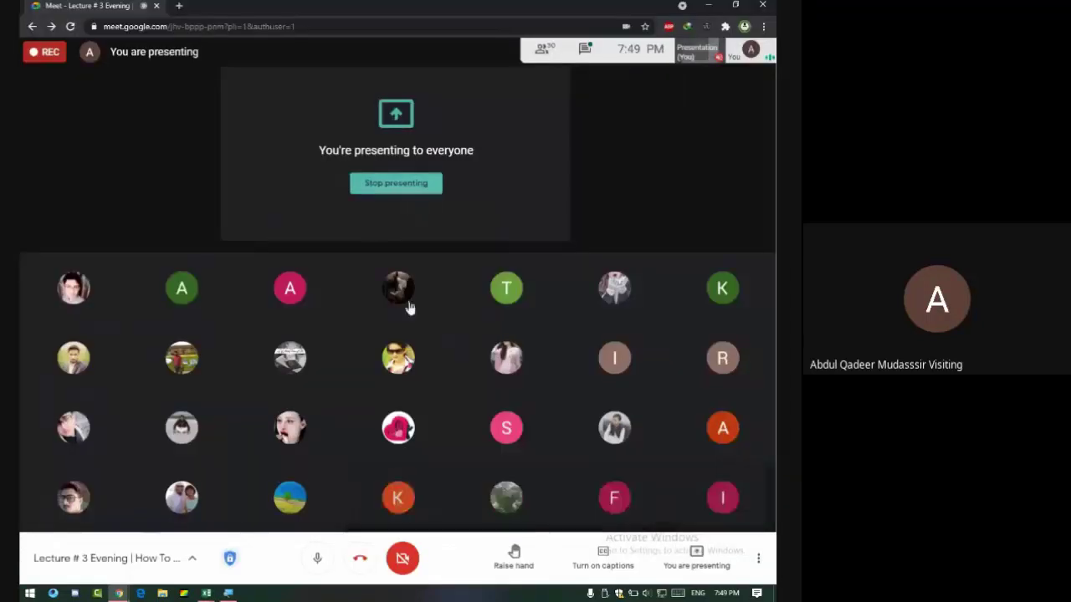
{"action": "key", "text": "alt+Tab"}
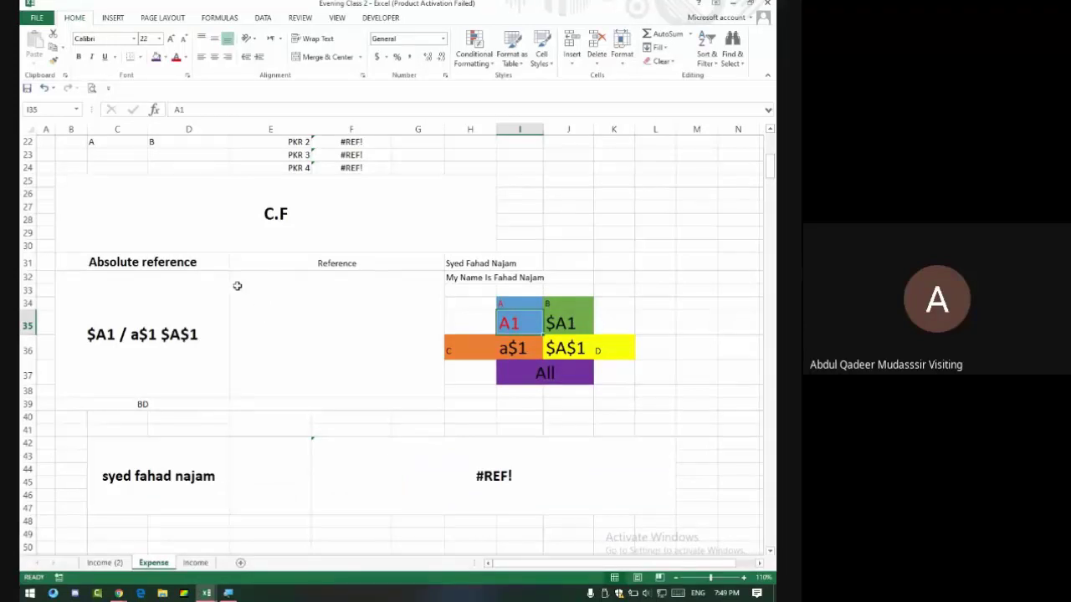
{"action": "left_click", "coordinate": [554, 322]}
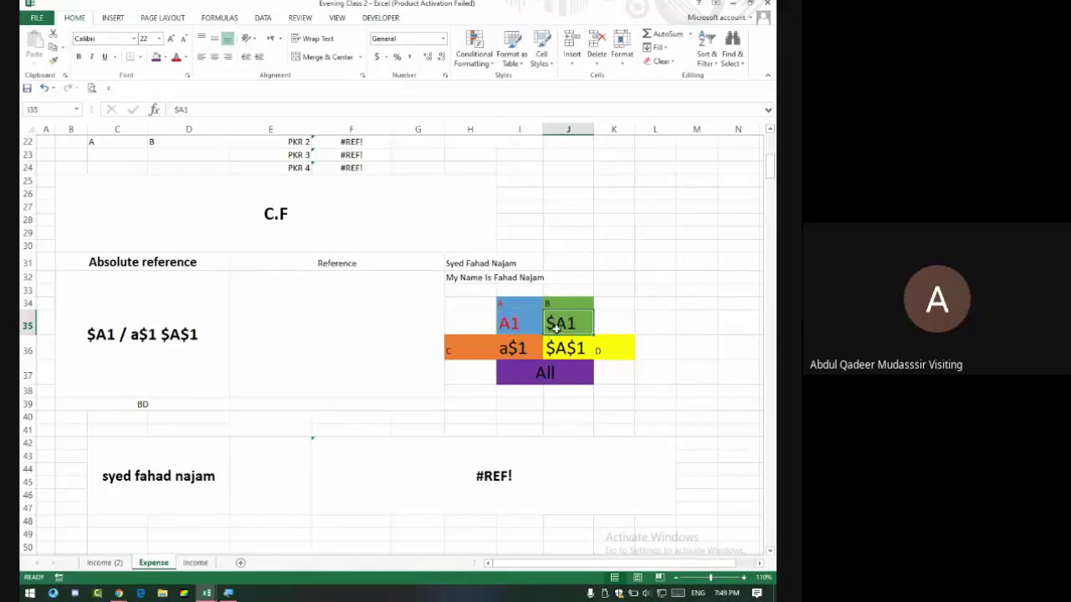
{"action": "left_click", "coordinate": [46, 129]}
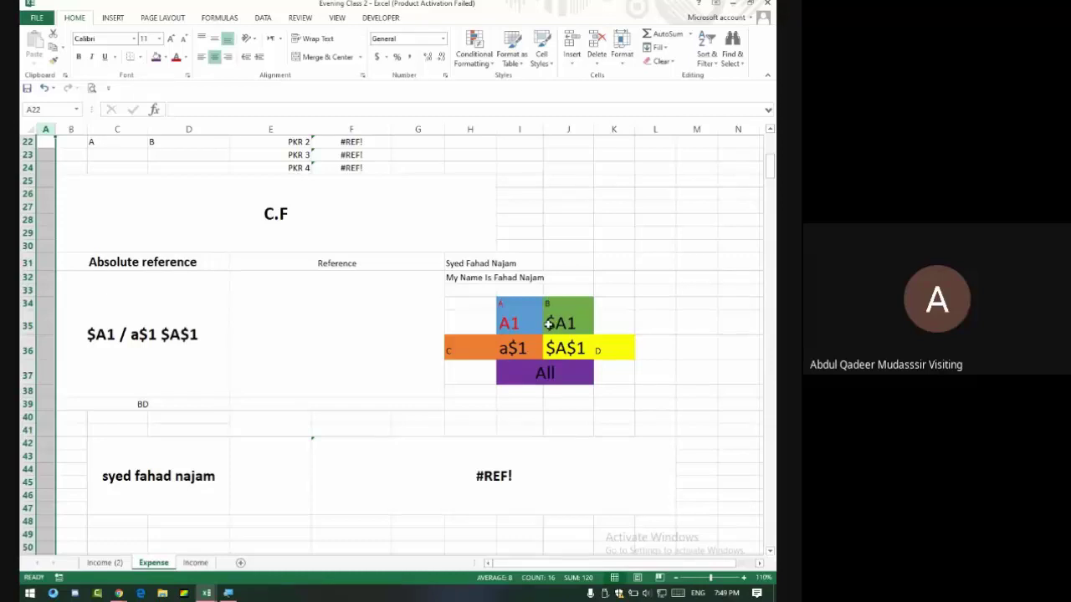
{"action": "left_click", "coordinate": [522, 350]}
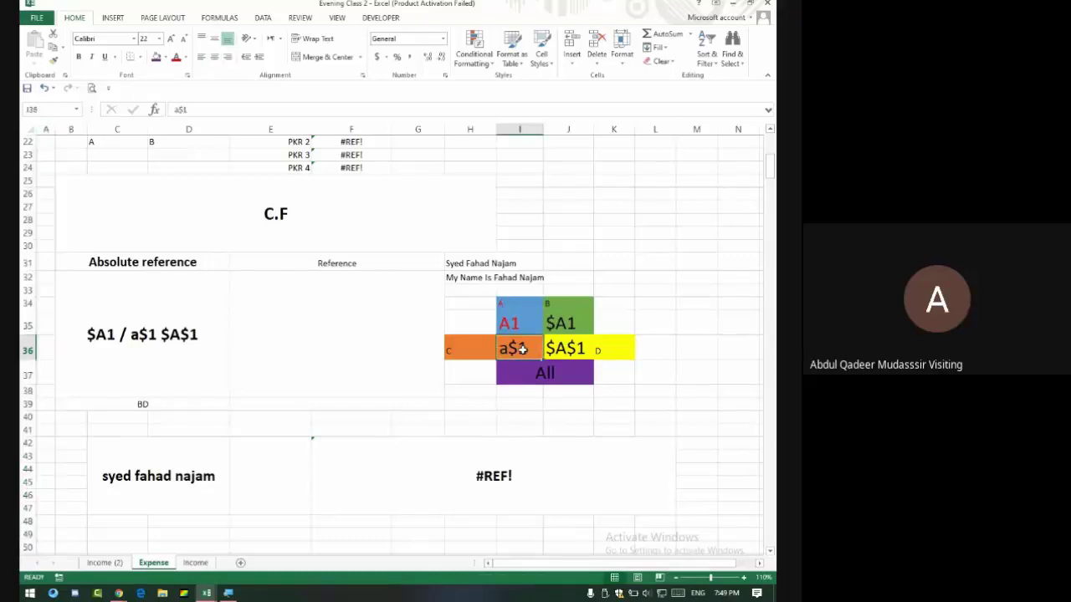
{"action": "left_click", "coordinate": [571, 351]}
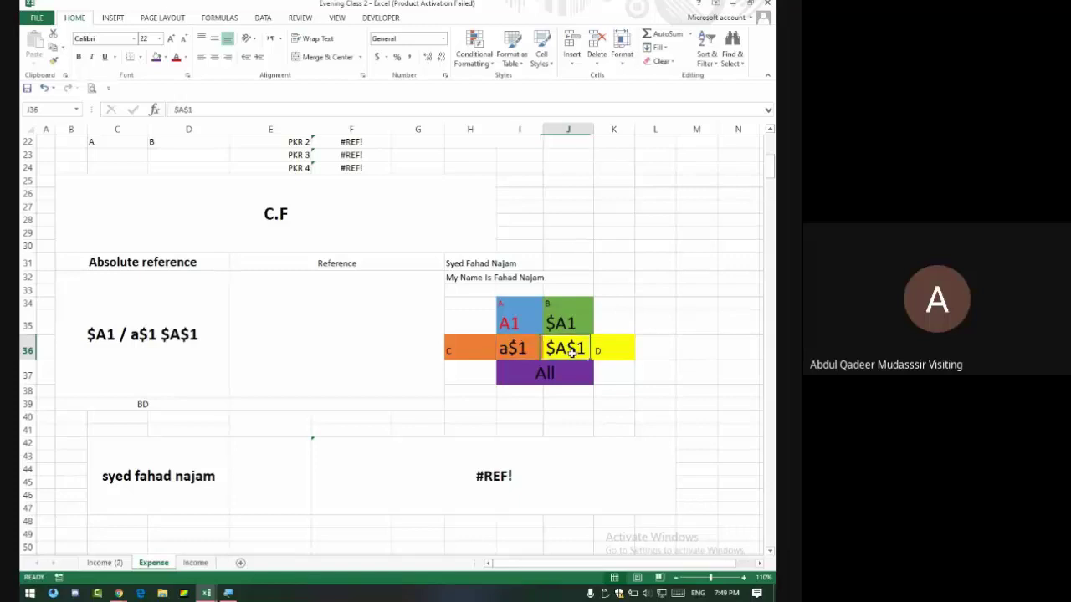
{"action": "left_click", "coordinate": [183, 327]}
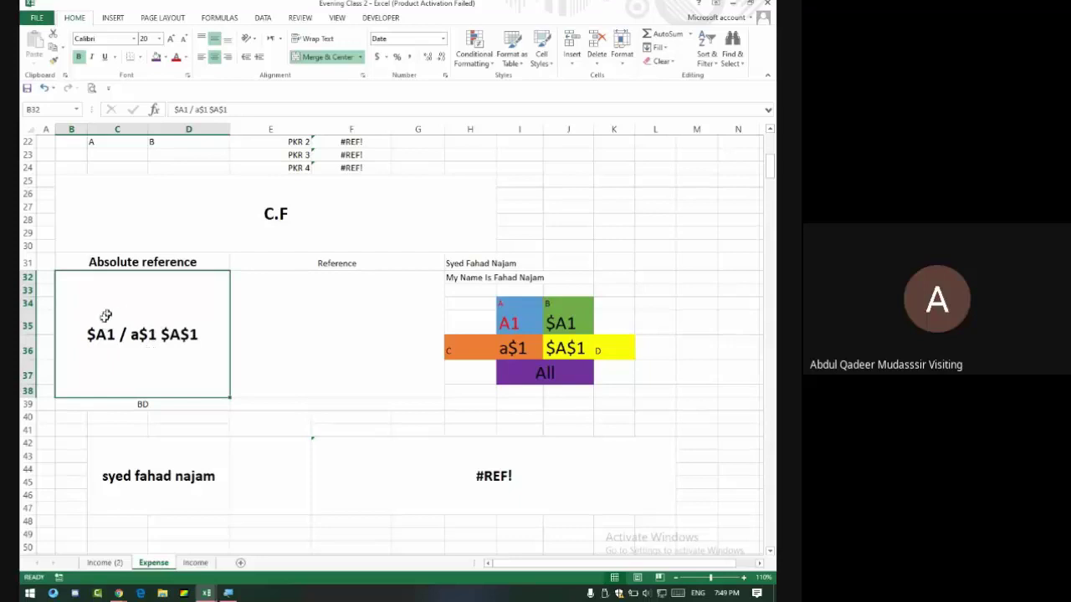
{"action": "left_click_drag", "start_coordinate": [125, 255], "coordinate": [129, 333]}
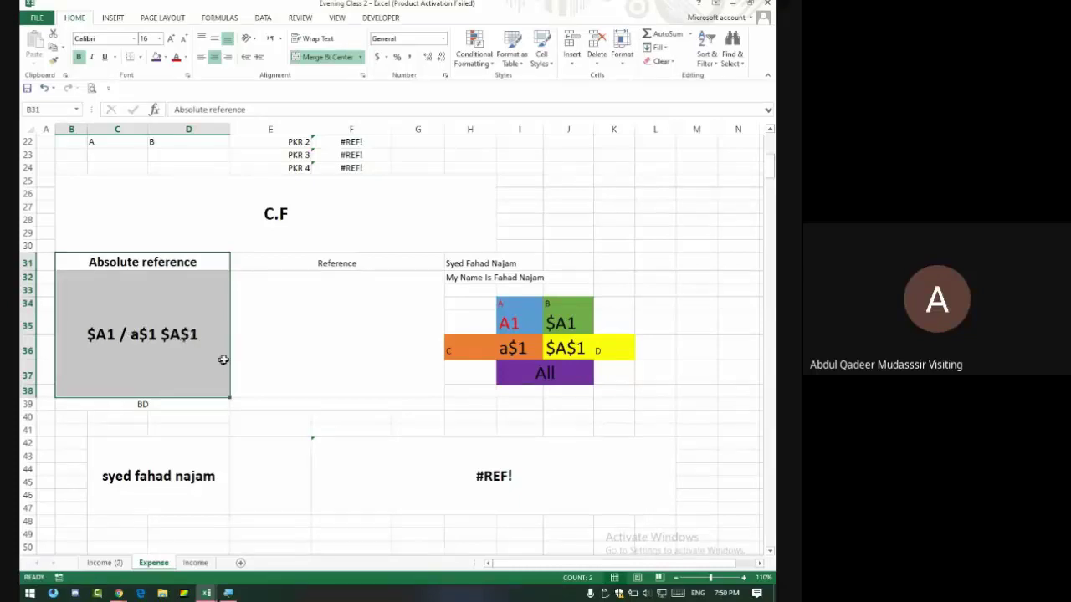
{"action": "left_click_drag", "start_coordinate": [528, 330], "coordinate": [564, 346]}
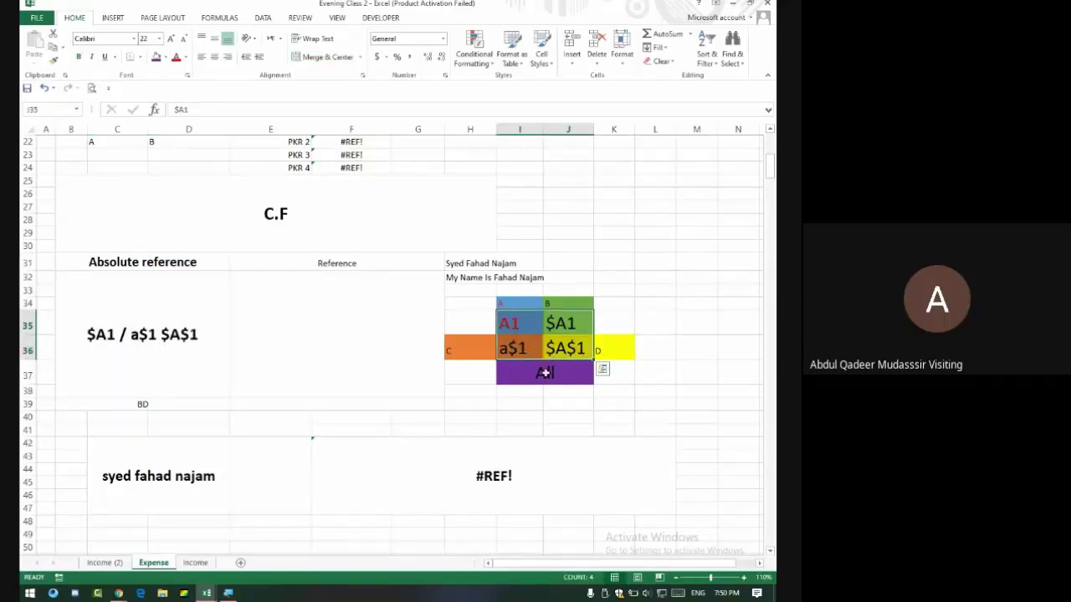
{"action": "left_click", "coordinate": [543, 374]}
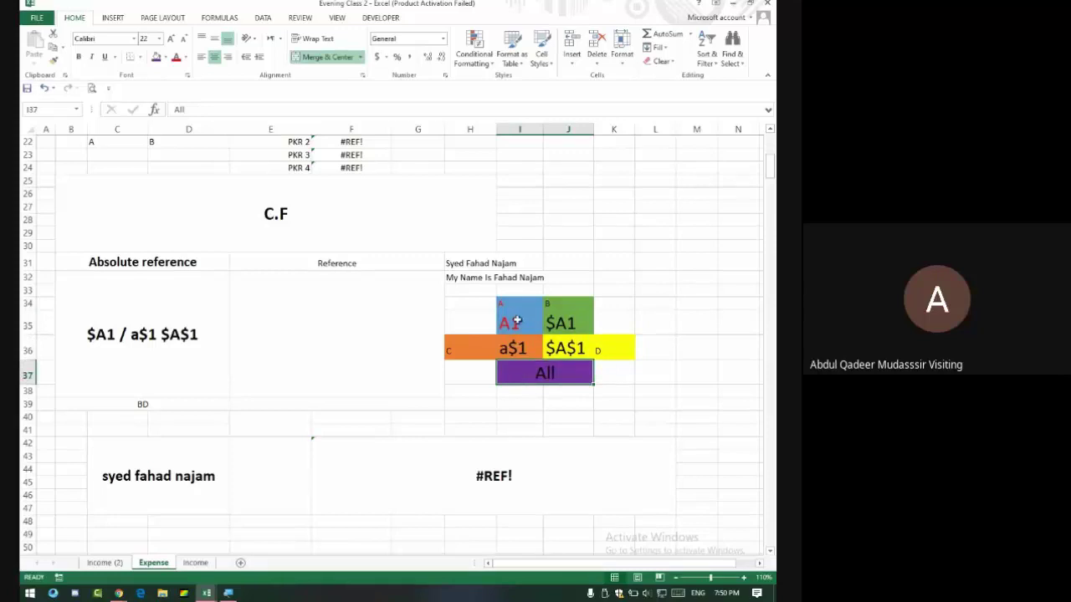
{"action": "left_click_drag", "start_coordinate": [509, 320], "coordinate": [566, 347]}
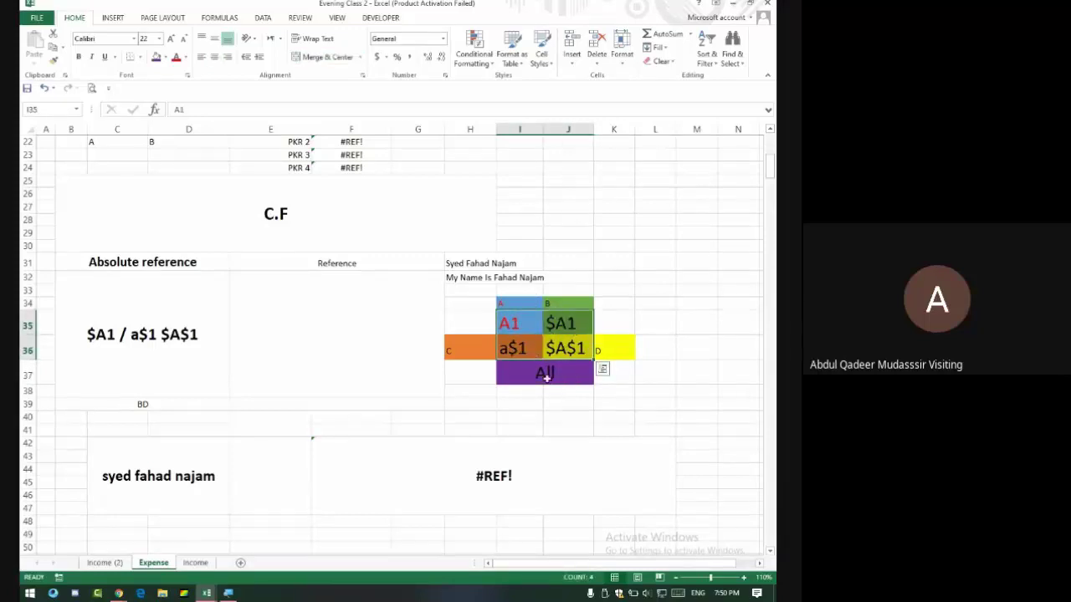
{"action": "left_click", "coordinate": [547, 373]}
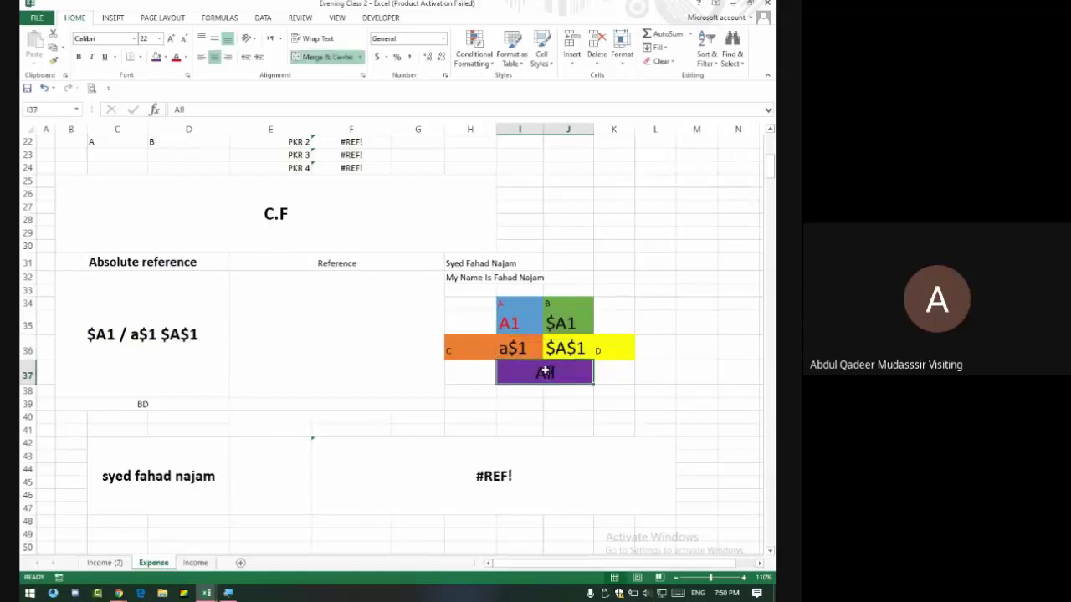
{"action": "left_click", "coordinate": [300, 322]}
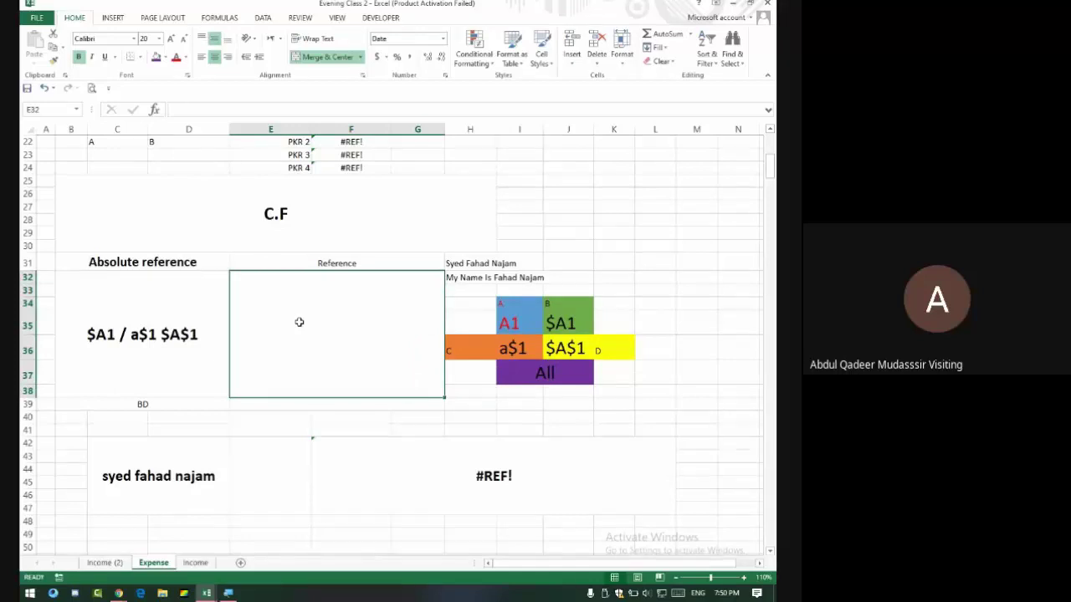
Try sample references 1A, A1, AZ1 and finally AXS1 in the block under Reference.
{"action": "type", "text": "1A"}
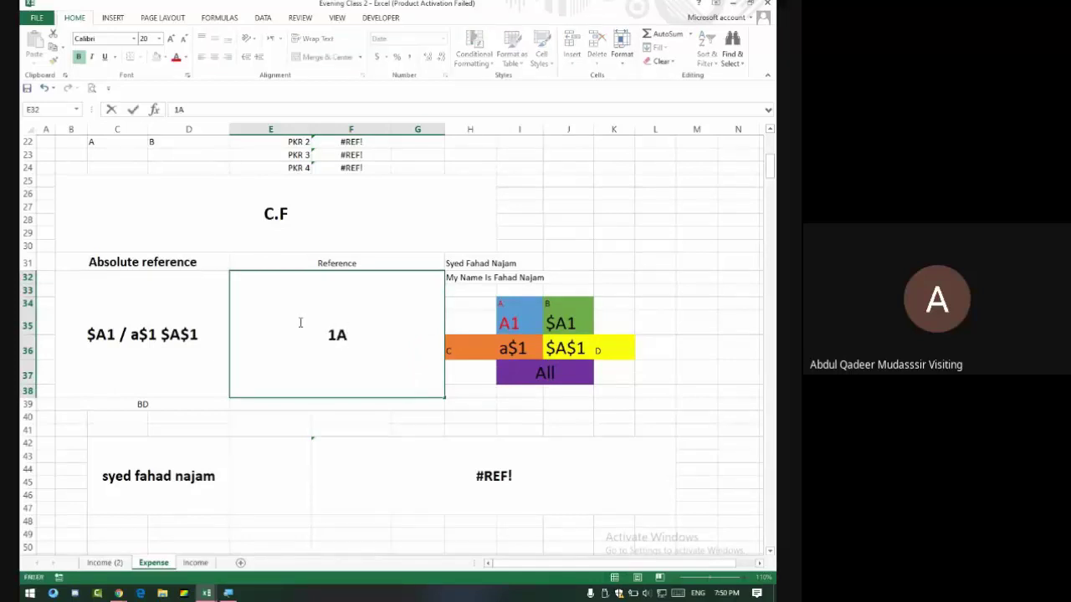
{"action": "key", "text": "Return"}
{"action": "left_click", "coordinate": [299, 322]}
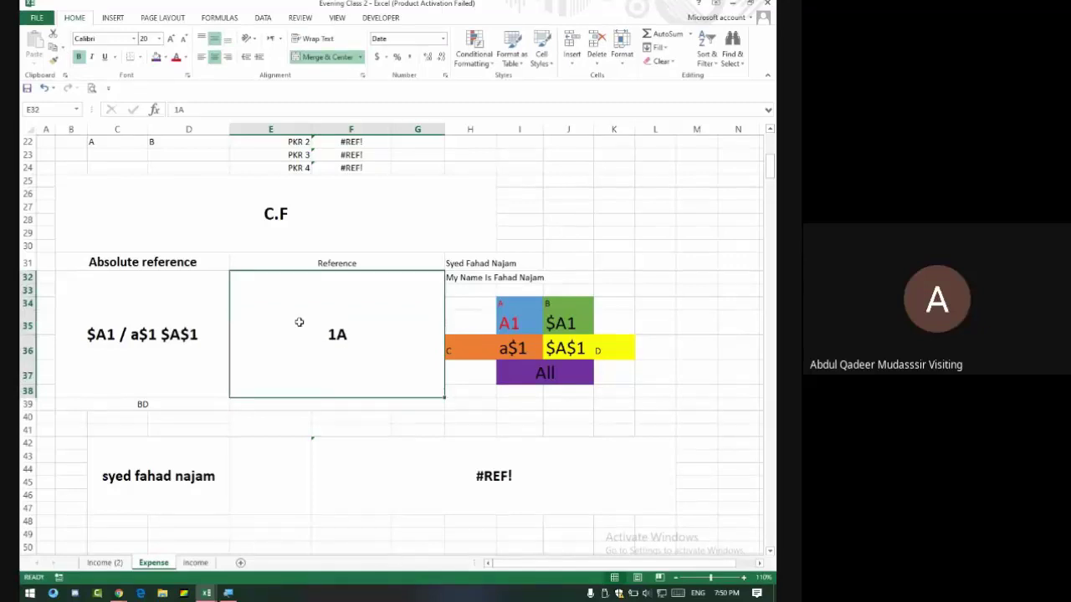
{"action": "type", "text": "A"}
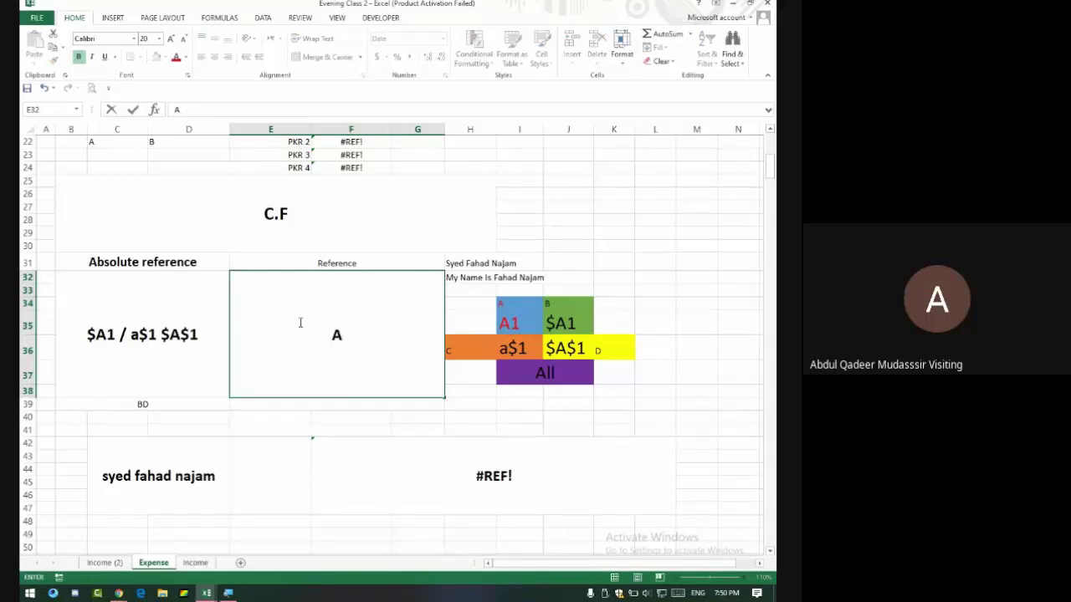
{"action": "type", "text": "1"}
{"action": "key", "text": "BackSpace"}
{"action": "key", "text": "BackSpace"}
{"action": "type", "text": "AZ1"}
{"action": "key", "text": "Return"}
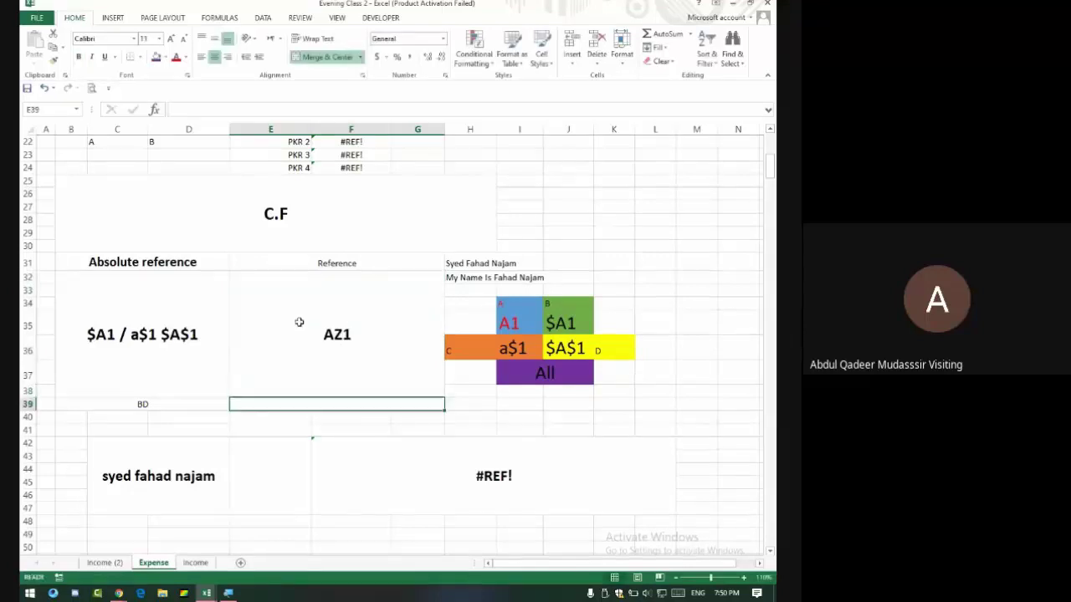
{"action": "left_click", "coordinate": [299, 322]}
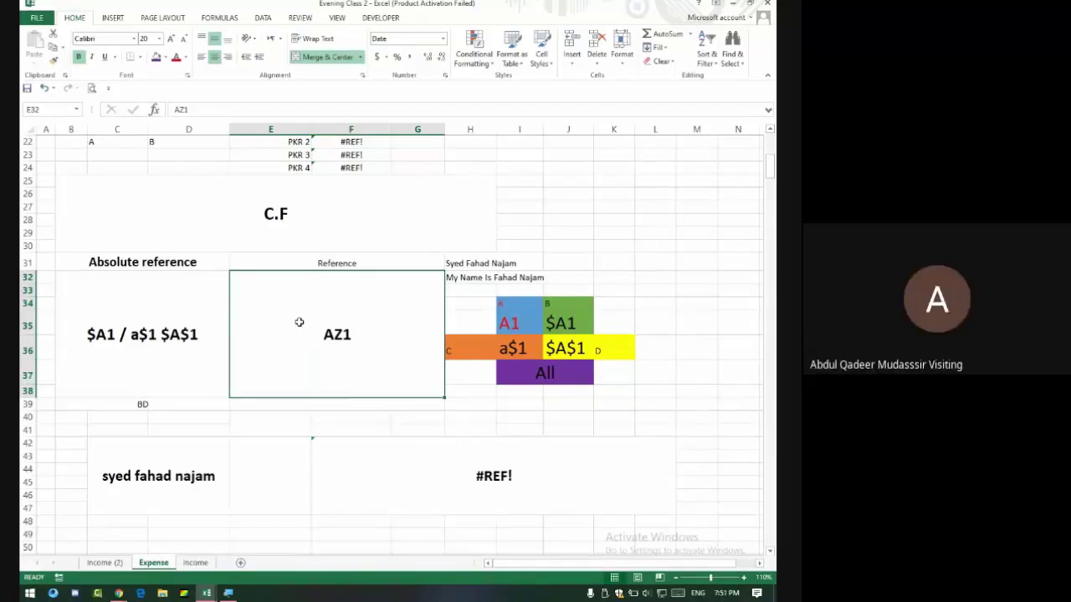
{"action": "type", "text": "AXS"}
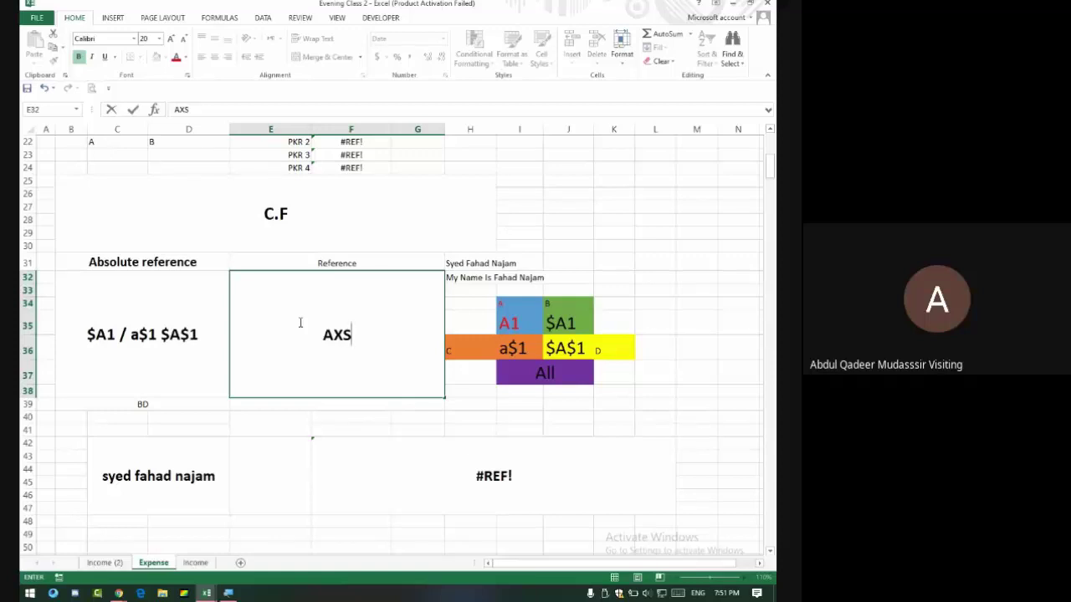
{"action": "type", "text": "1"}
{"action": "key", "text": "Return"}
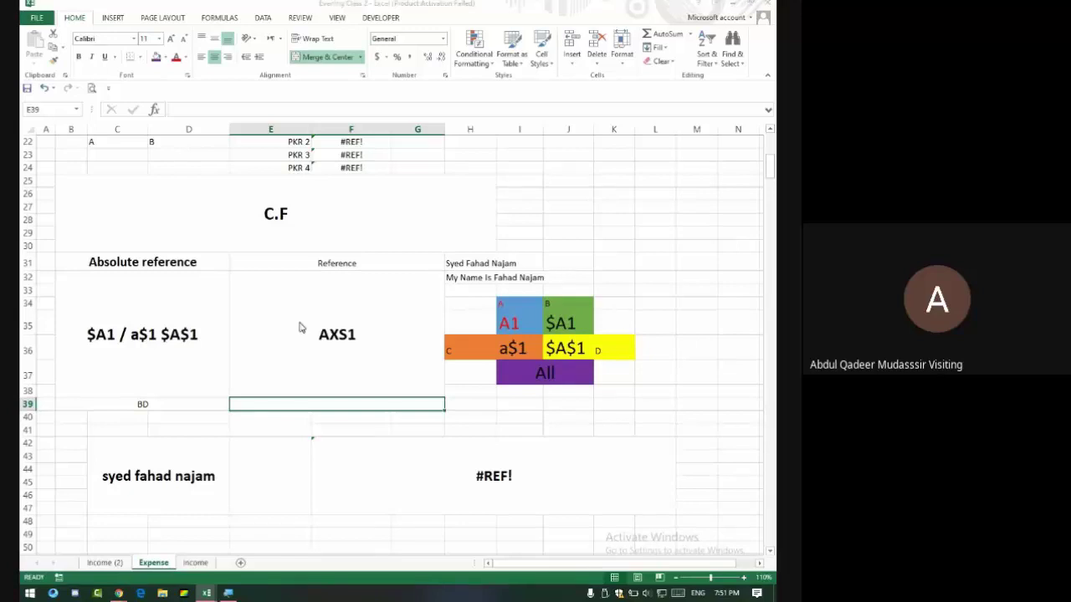
Overwrite AXS1 with XFD, then change it to XFE1.
{"action": "key", "text": "alt+Tab"}
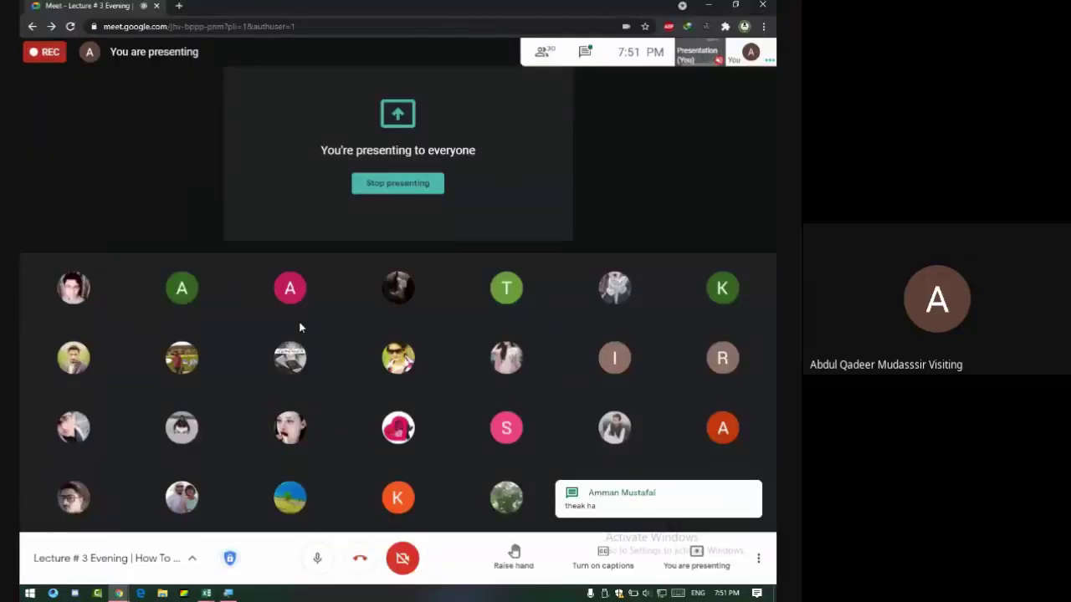
{"action": "key", "text": "alt+Tab"}
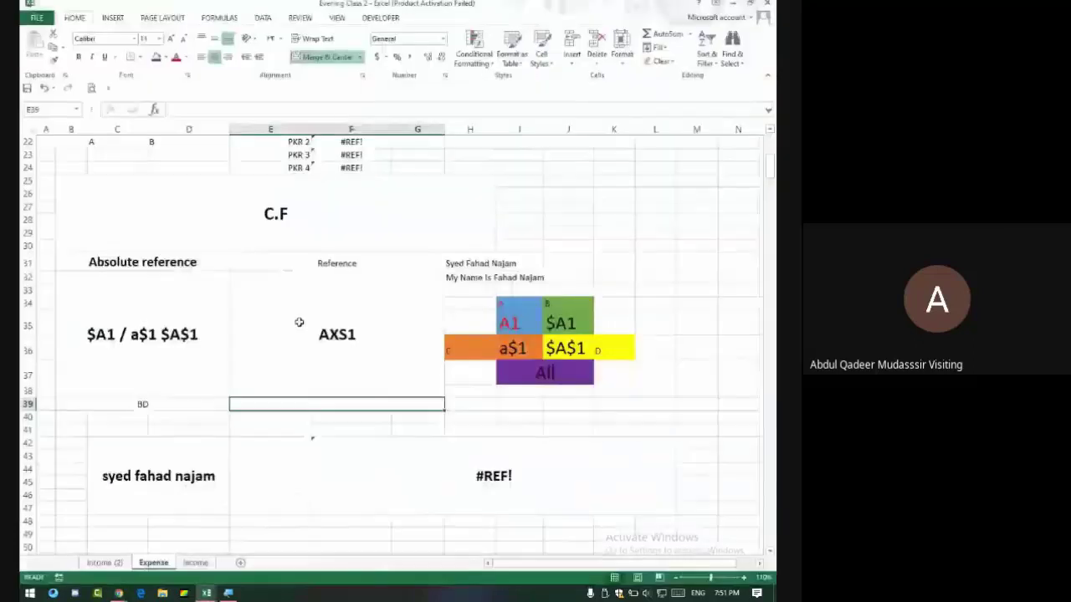
{"action": "key", "text": "alt+Tab"}
{"action": "key", "text": "alt+Tab"}
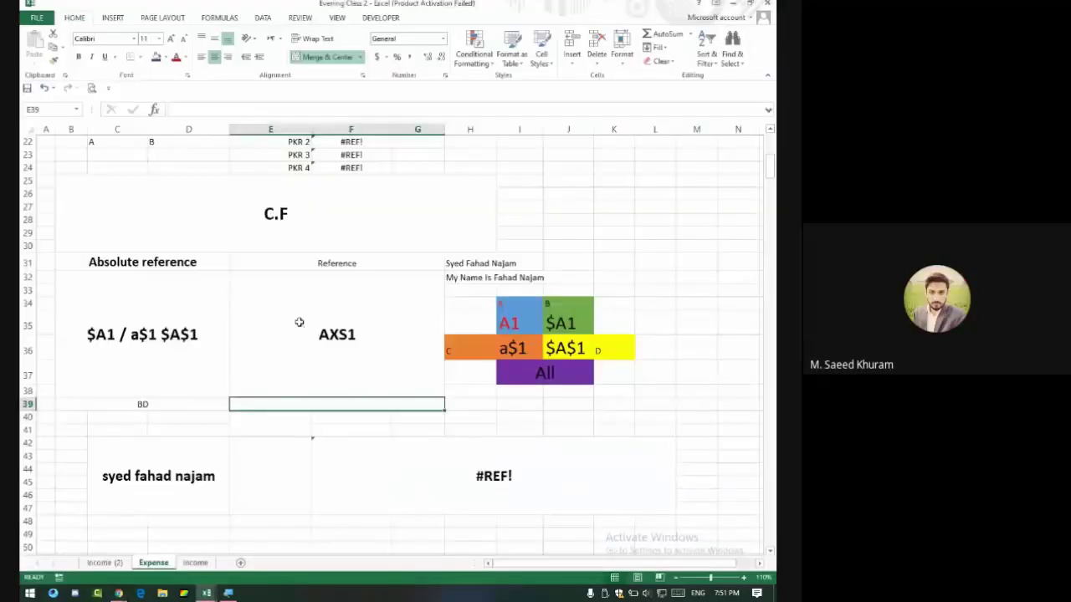
{"action": "left_click", "coordinate": [299, 322]}
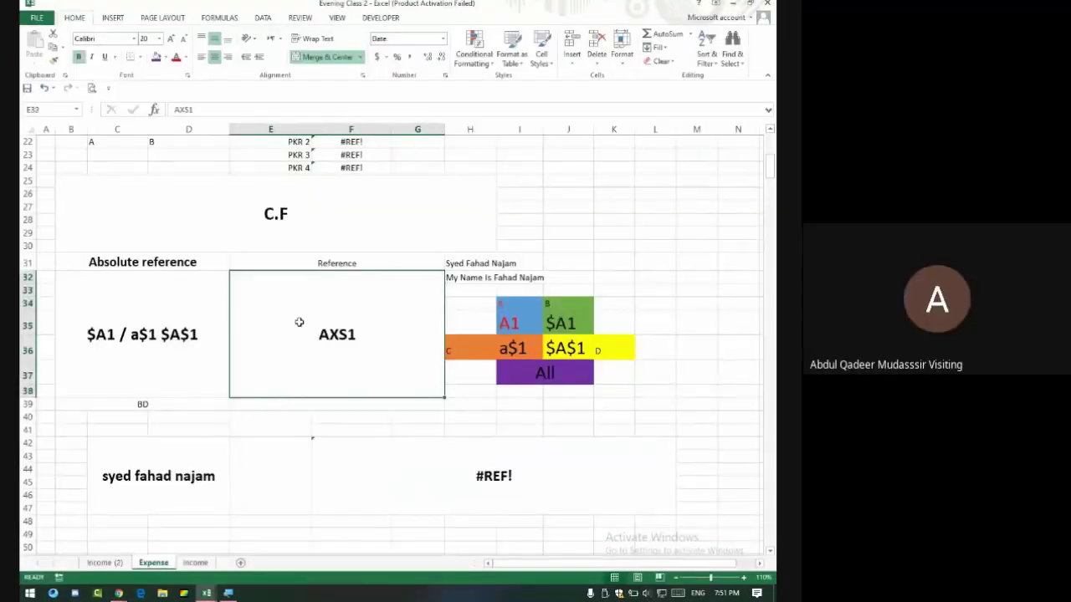
{"action": "type", "text": "XFD"}
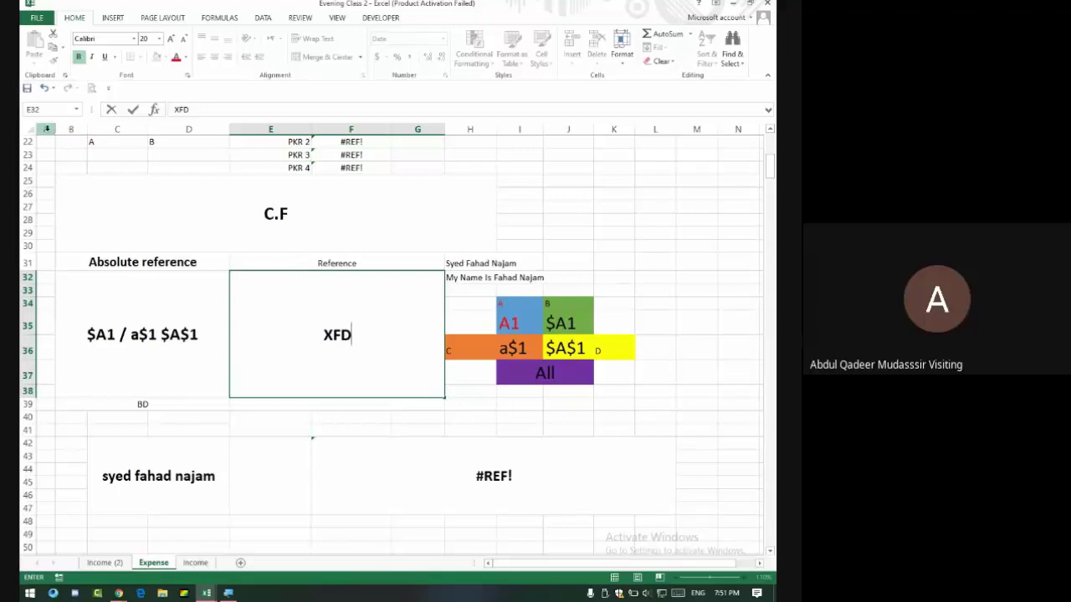
{"action": "double_click", "coordinate": [338, 334]}
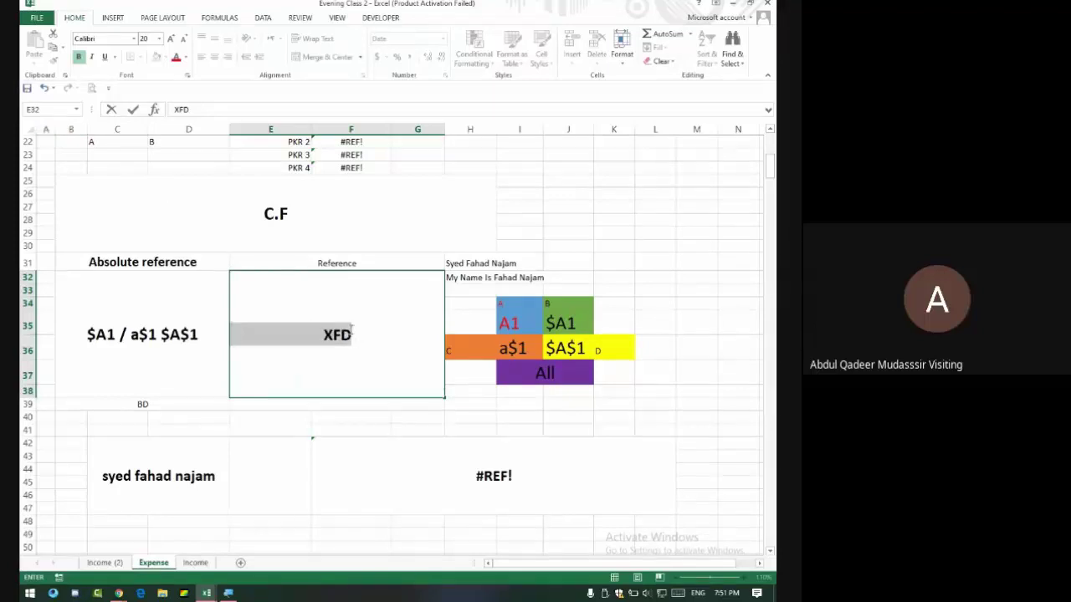
{"action": "left_click", "coordinate": [428, 341]}
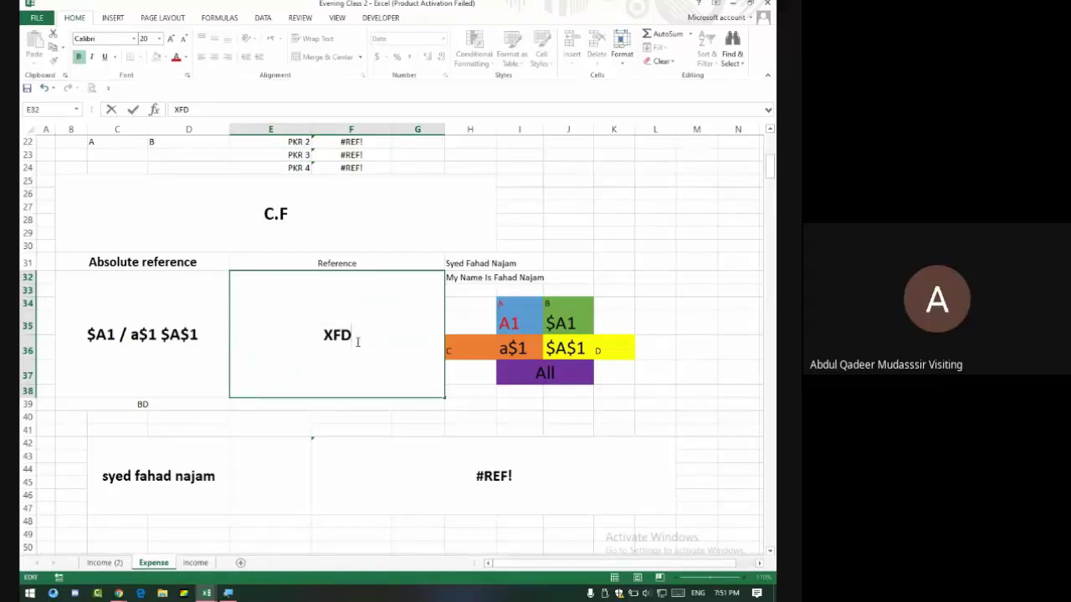
{"action": "key", "text": "BackSpace"}
{"action": "type", "text": "E1"}
{"action": "key", "text": "Return"}
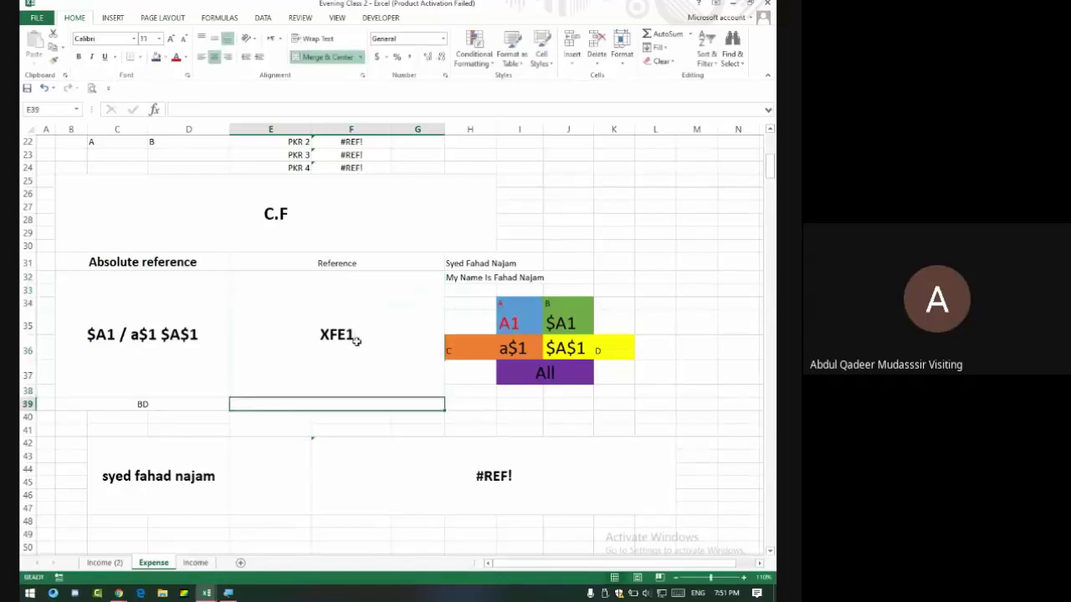
Restore XFD, the last column's name, in the merged cell.
{"action": "left_click", "coordinate": [356, 341]}
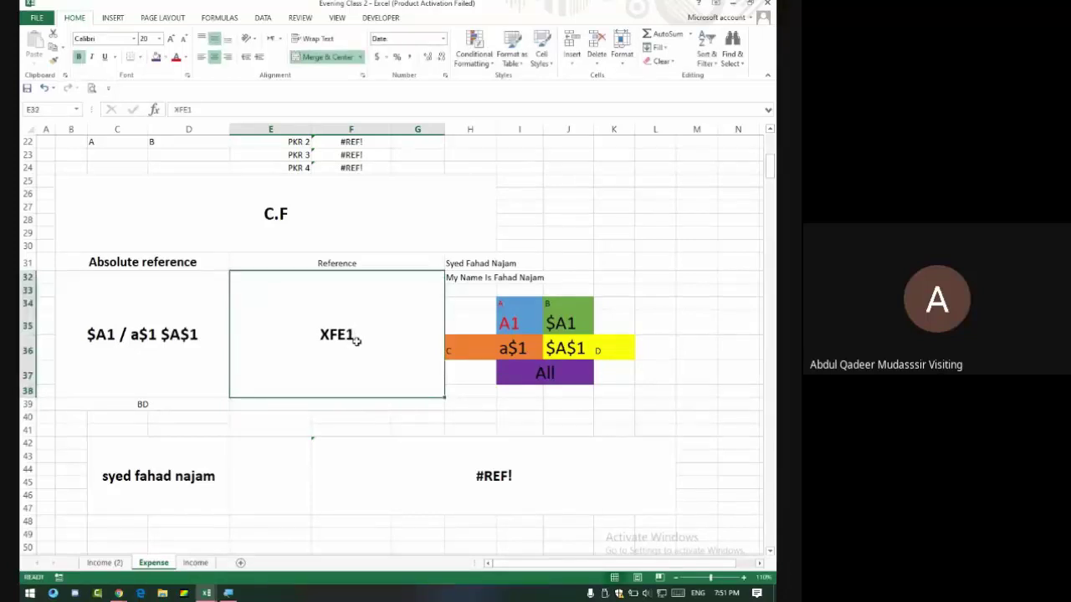
{"action": "type", "text": "XFD"}
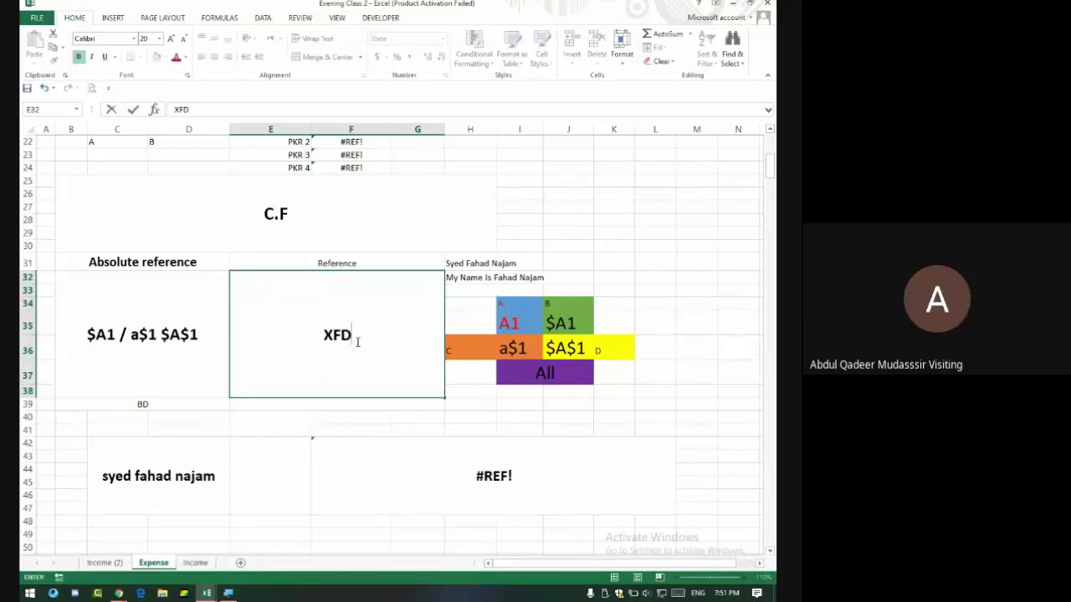
{"action": "key", "text": "Return"}
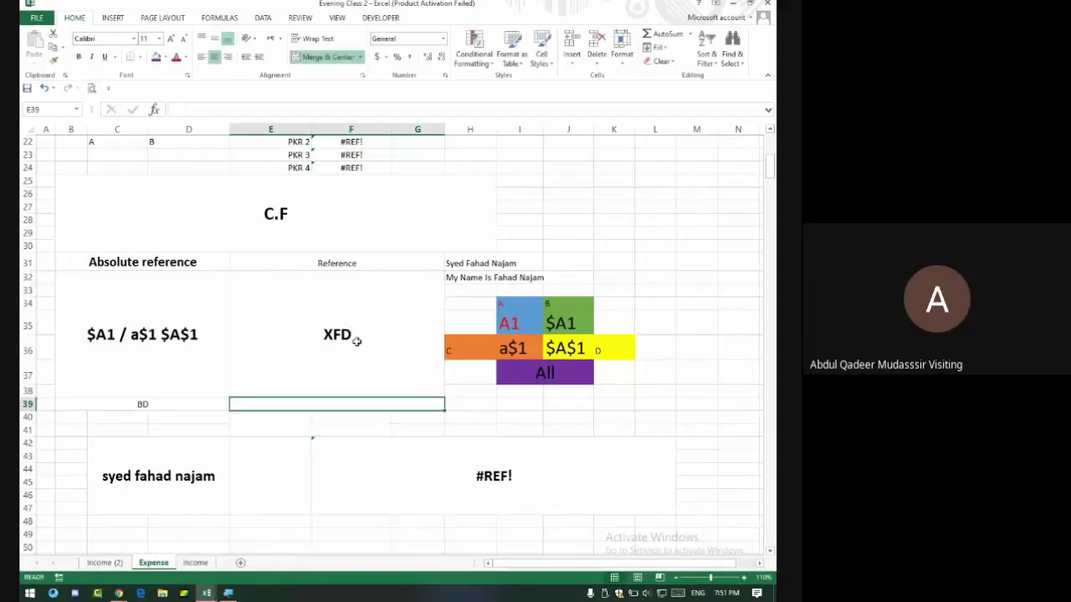
{"action": "scroll", "coordinate": [628, 177], "scroll_direction": "up", "scroll_amount": 3}
Enter 0 and 1 in K17:K18 and fill down to get 0 to 9 in K17:K26.
{"action": "left_click", "coordinate": [612, 194]}
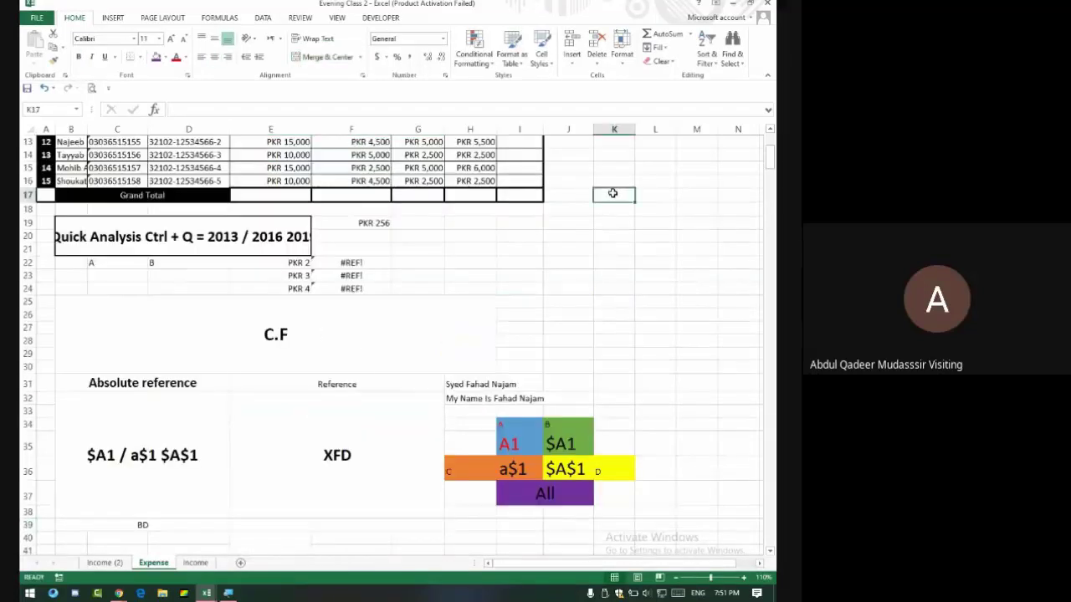
{"action": "type", "text": "0"}
{"action": "key", "text": "Return"}
{"action": "type", "text": "1"}
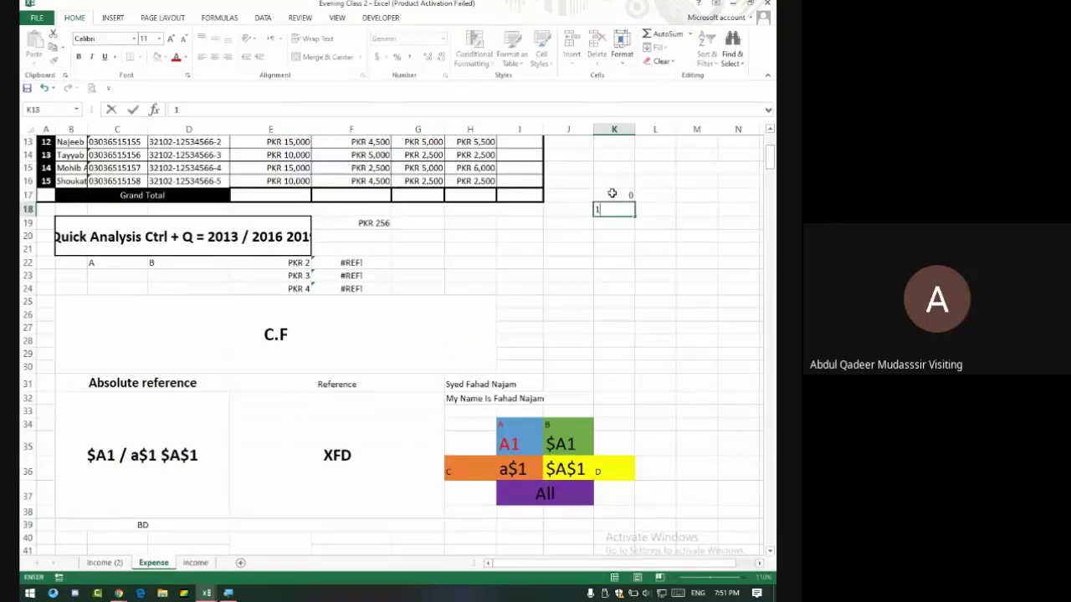
{"action": "key", "text": "Return"}
{"action": "left_click_drag", "start_coordinate": [626, 199], "coordinate": [635, 321]}
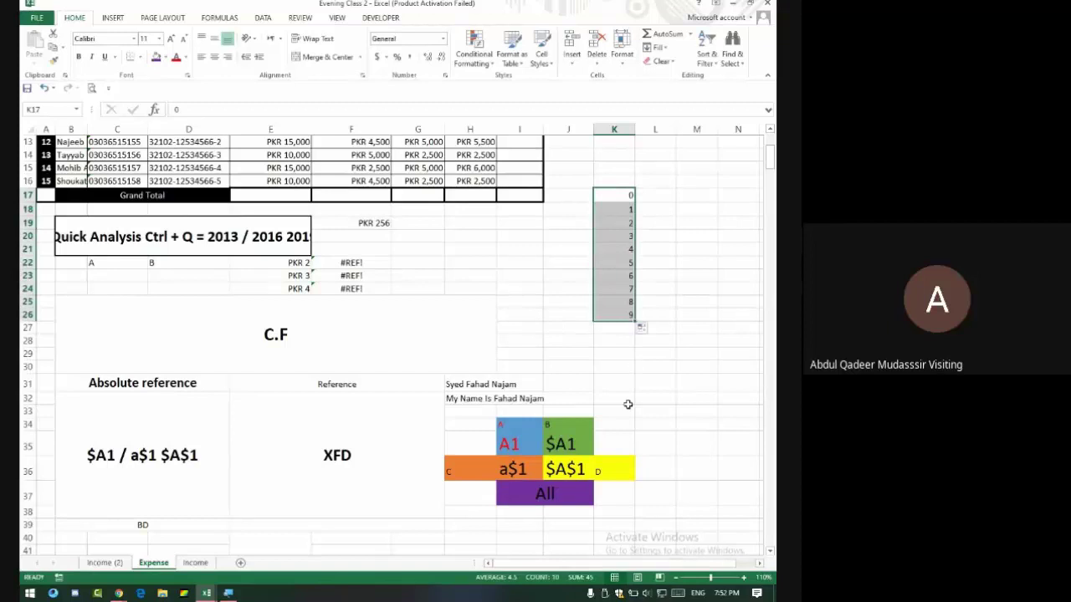
{"action": "left_click", "coordinate": [628, 196]}
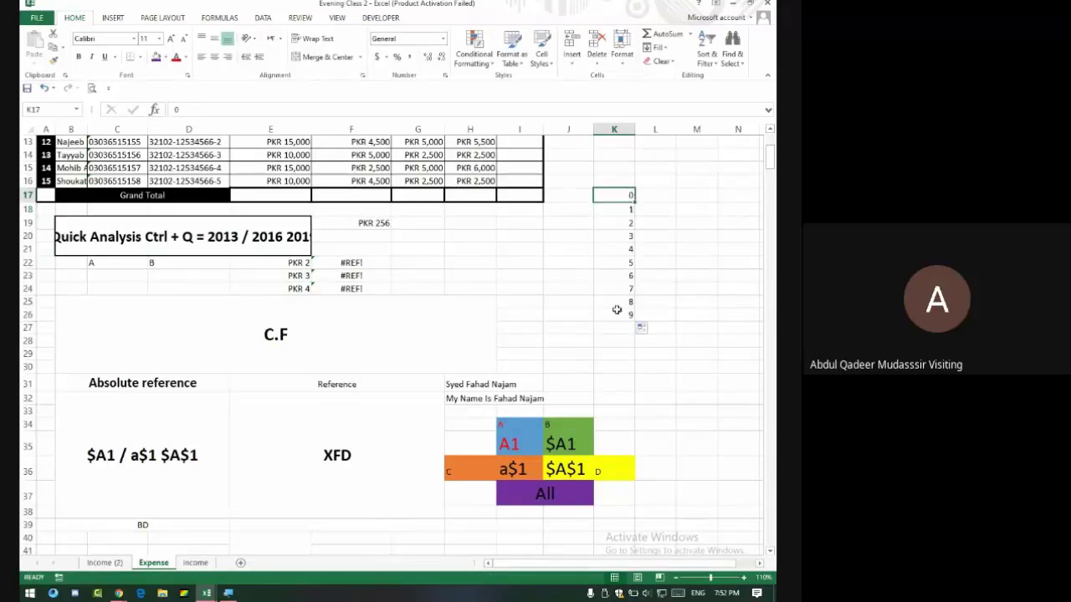
{"action": "left_click", "coordinate": [617, 211]}
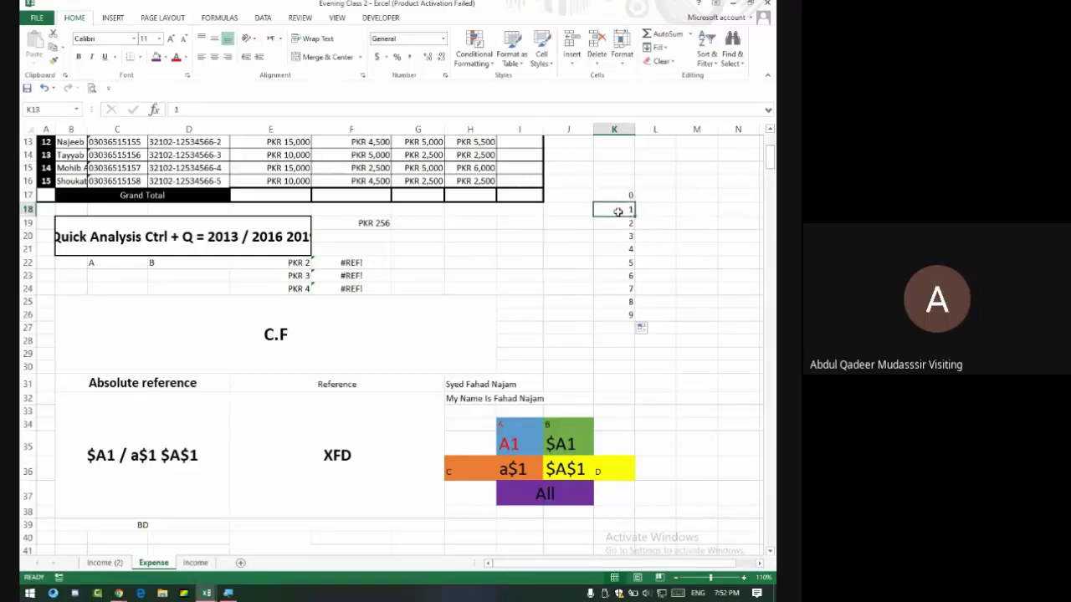
Enter 10 in L17 and fill it down as a series 10 to 19 through L26.
{"action": "left_click", "coordinate": [654, 195]}
{"action": "type", "text": "1"}
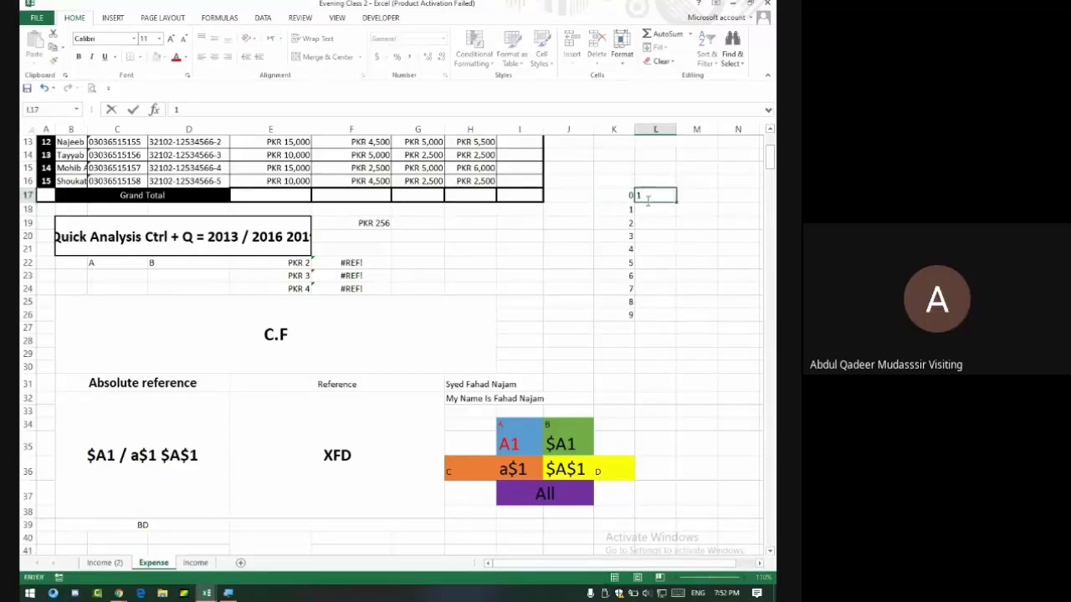
{"action": "type", "text": "0"}
{"action": "key", "text": "Return"}
{"action": "left_click", "coordinate": [662, 195]}
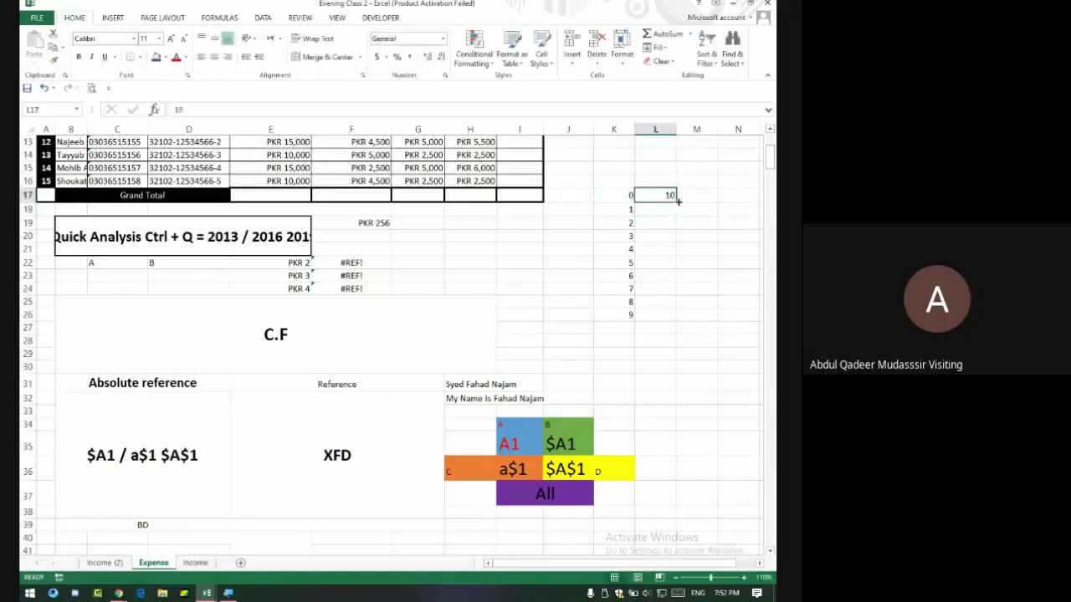
{"action": "left_click_drag", "start_coordinate": [676, 201], "coordinate": [682, 320]}
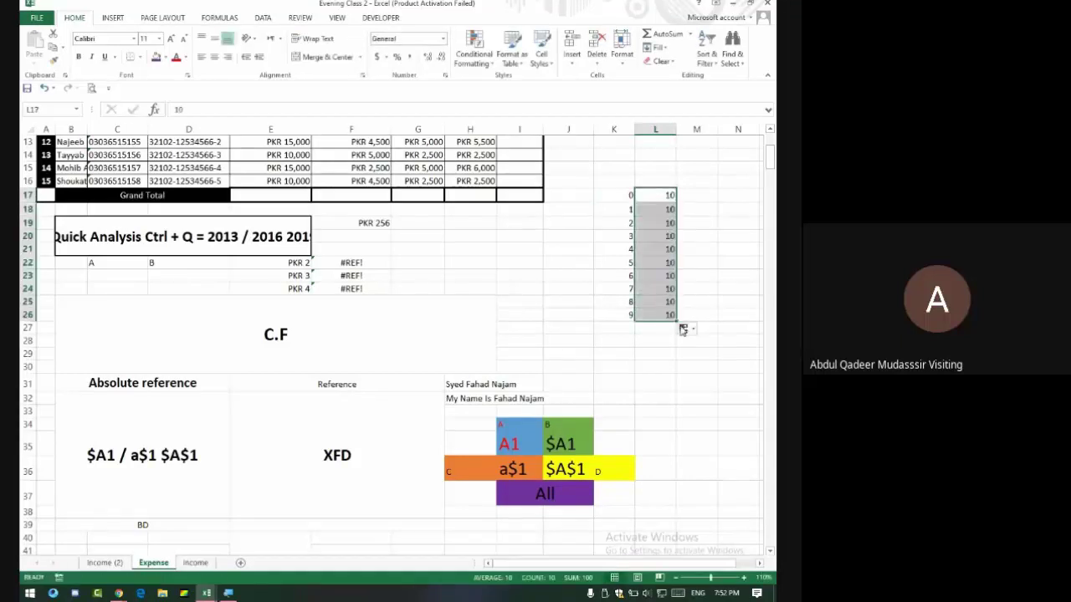
{"action": "left_click", "coordinate": [684, 329]}
{"action": "left_click", "coordinate": [701, 356]}
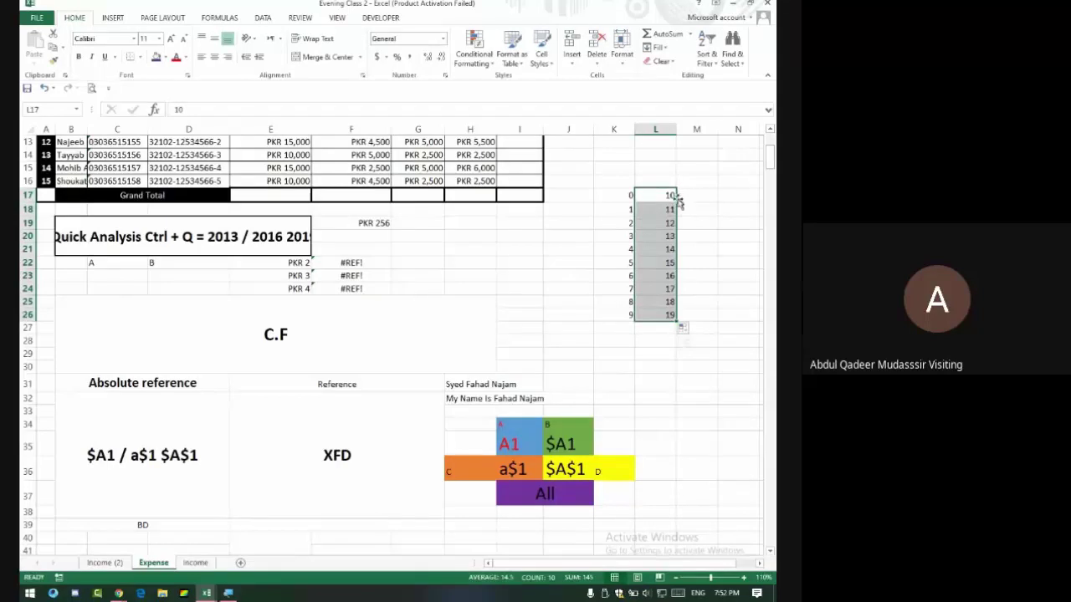
{"action": "left_click", "coordinate": [672, 330]}
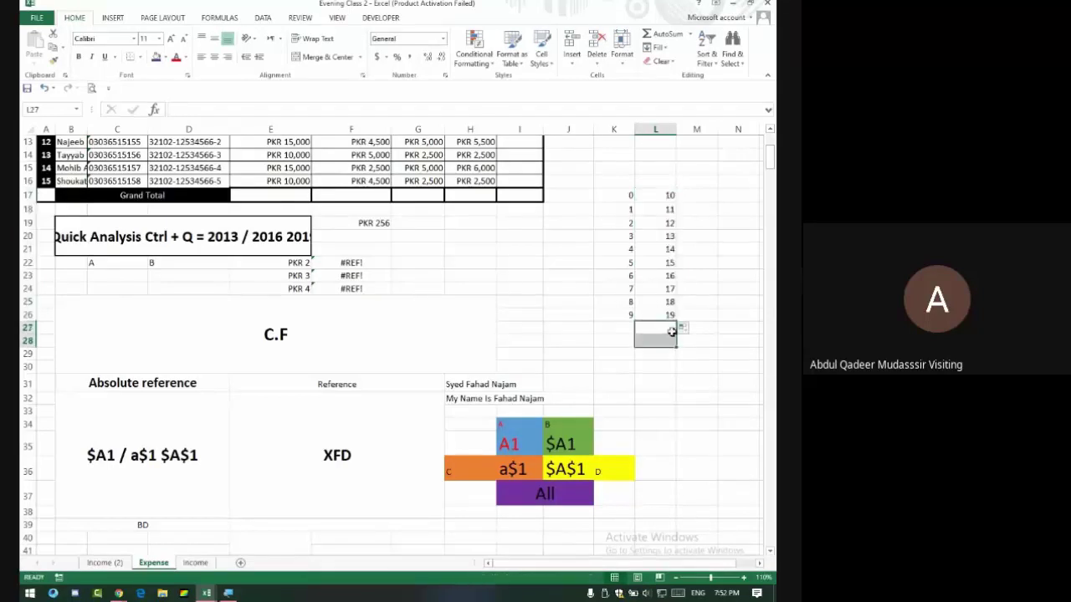
Move the 2 from K19 to M17.
{"action": "left_click", "coordinate": [632, 209]}
{"action": "left_click", "coordinate": [626, 222]}
{"action": "left_click_drag", "start_coordinate": [634, 219], "coordinate": [701, 197]}
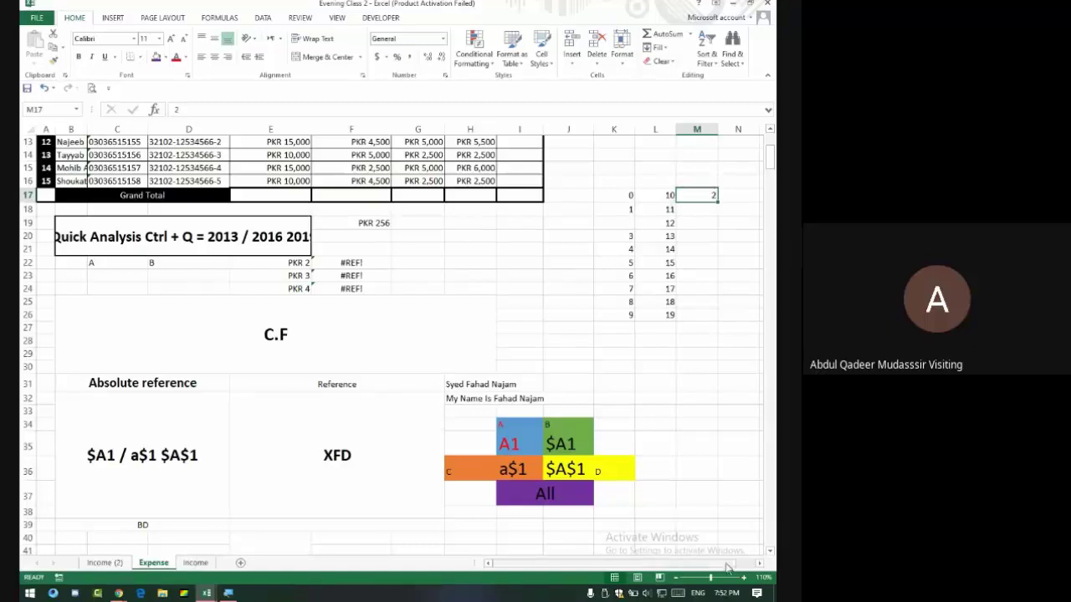
Enter a in I20 and z in I21.
{"action": "left_click", "coordinate": [515, 235]}
{"action": "type", "text": "a"}
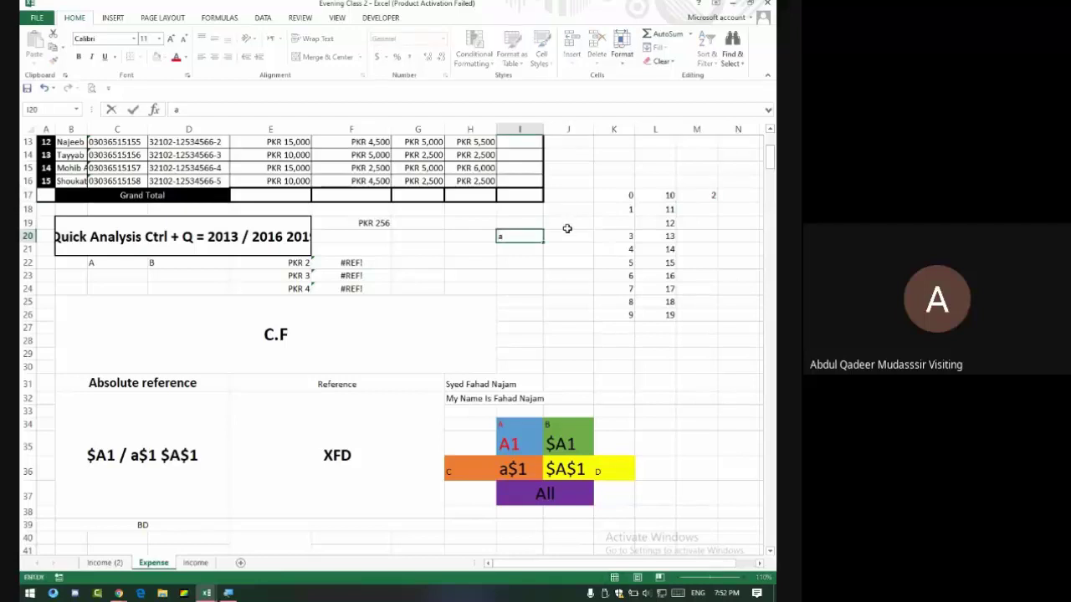
{"action": "key", "text": "Return"}
{"action": "type", "text": "z"}
{"action": "key", "text": "ctrl+Return"}
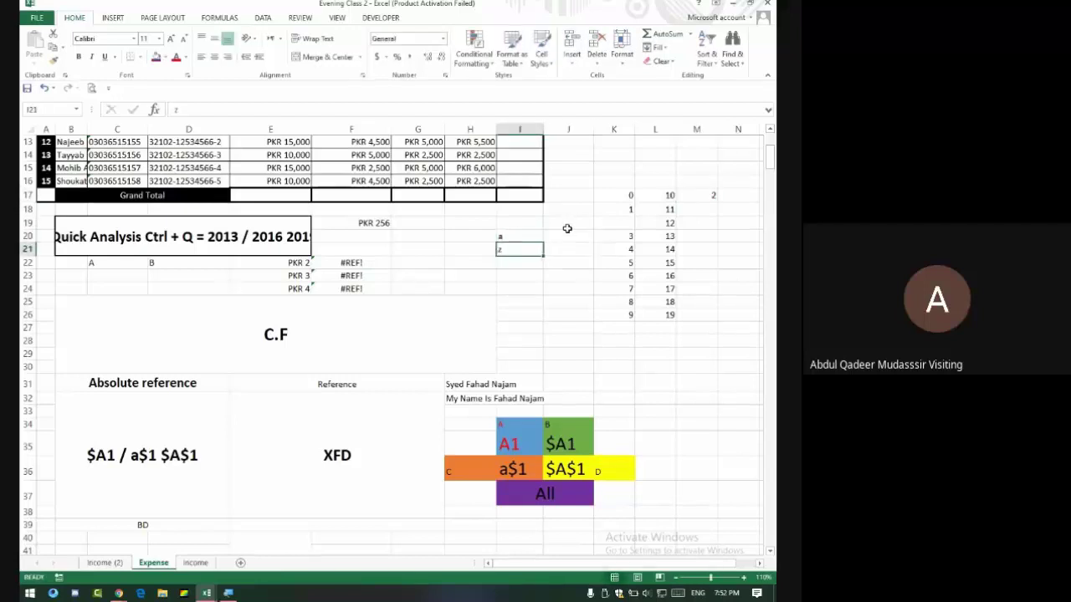
Fill J20:J22 with aa, ba and ca.
{"action": "left_click", "coordinate": [567, 232]}
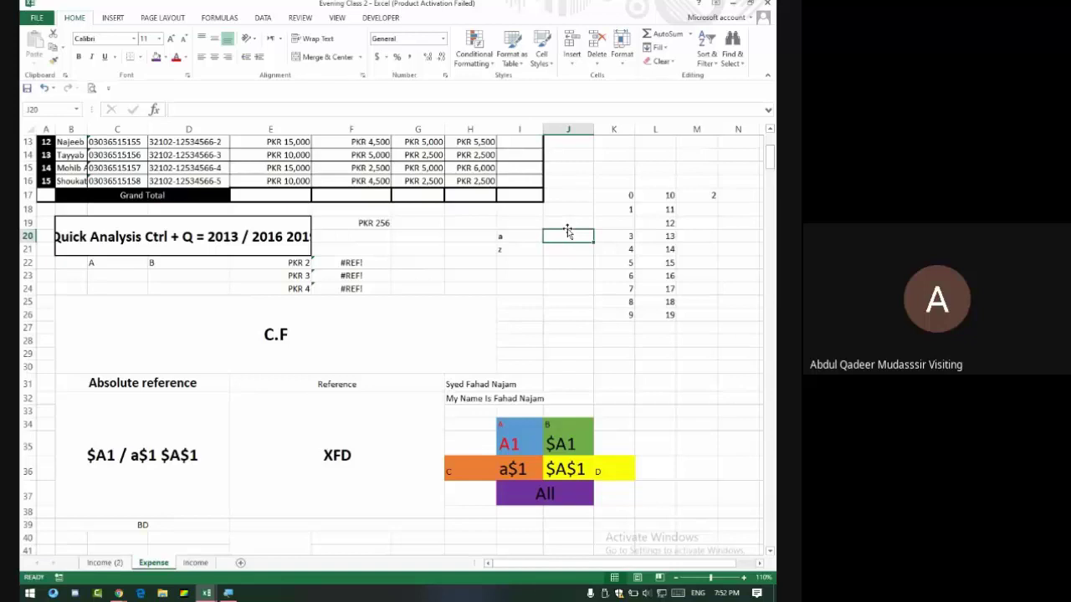
{"action": "type", "text": "aa"}
{"action": "key", "text": "Return"}
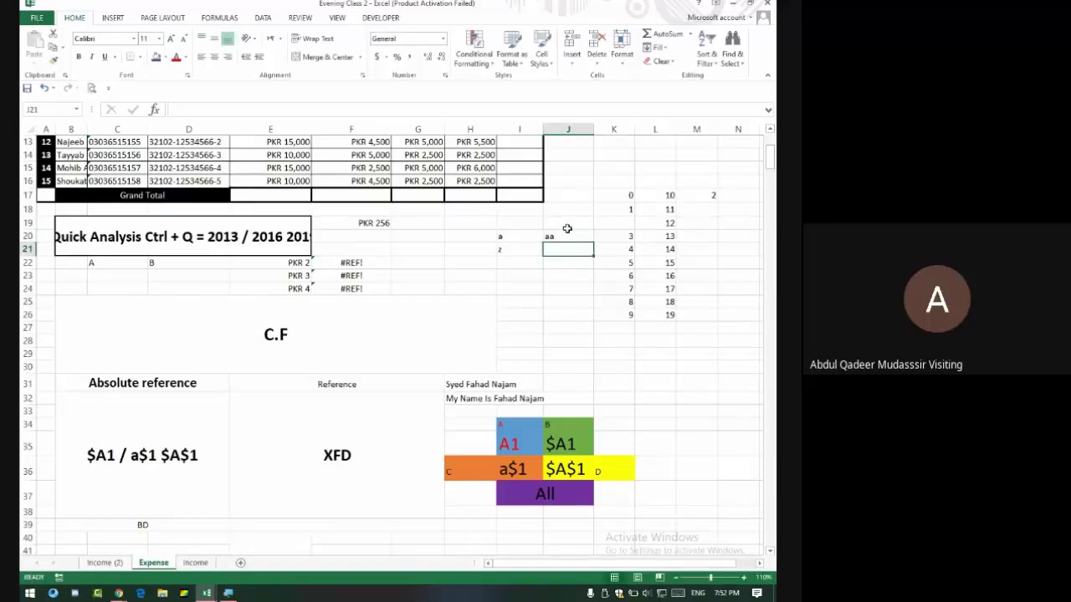
{"action": "type", "text": "ba"}
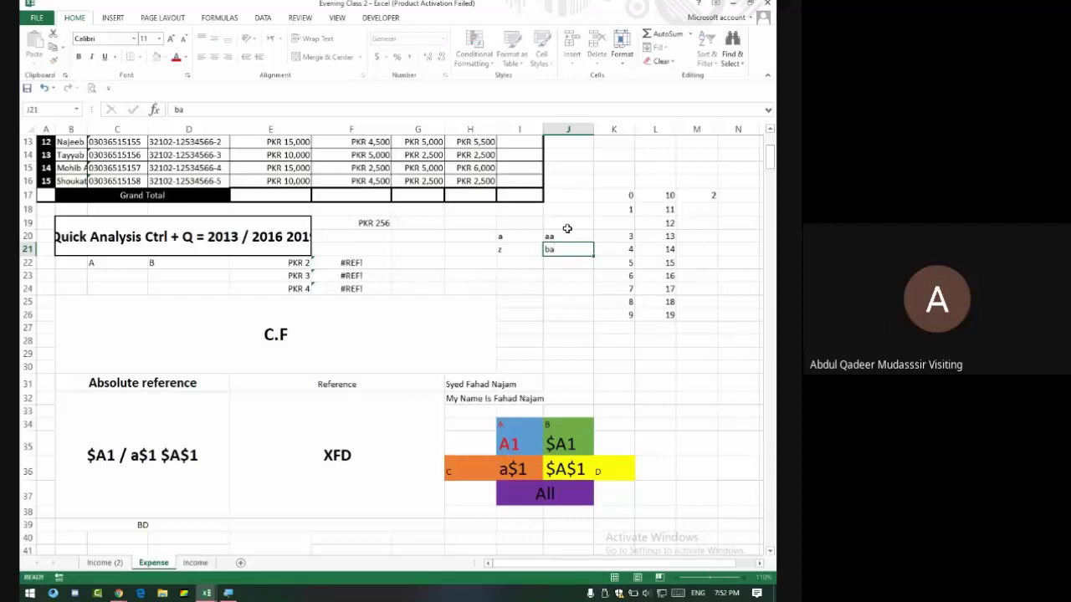
{"action": "key", "text": "Return"}
{"action": "type", "text": "ca"}
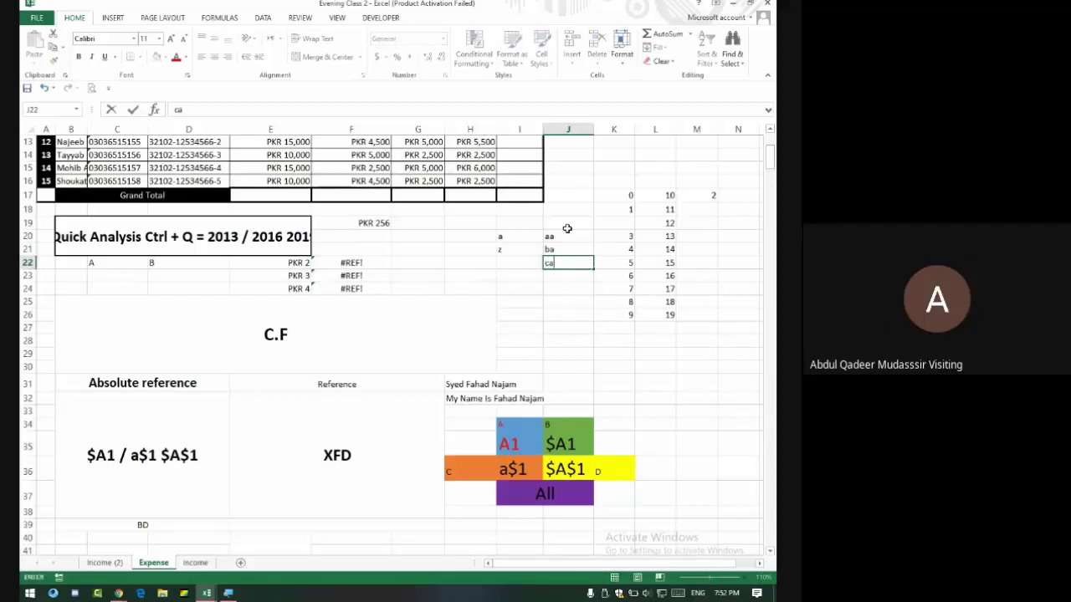
{"action": "key", "text": "Return"}
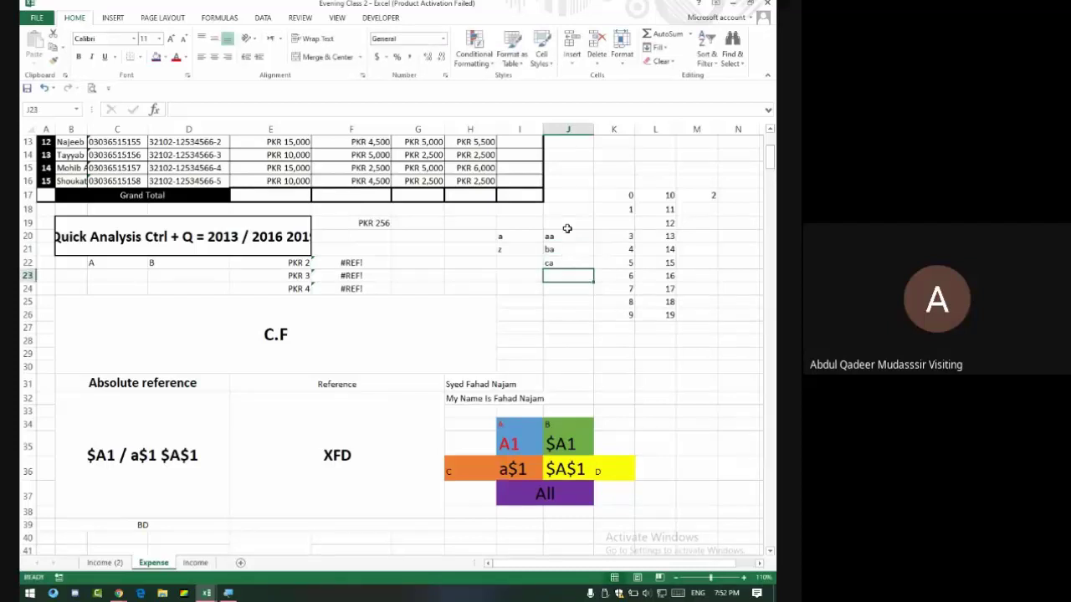
{"action": "left_click", "coordinate": [317, 493]}
{"action": "scroll", "coordinate": [335, 492], "scroll_direction": "down", "scroll_amount": 3}
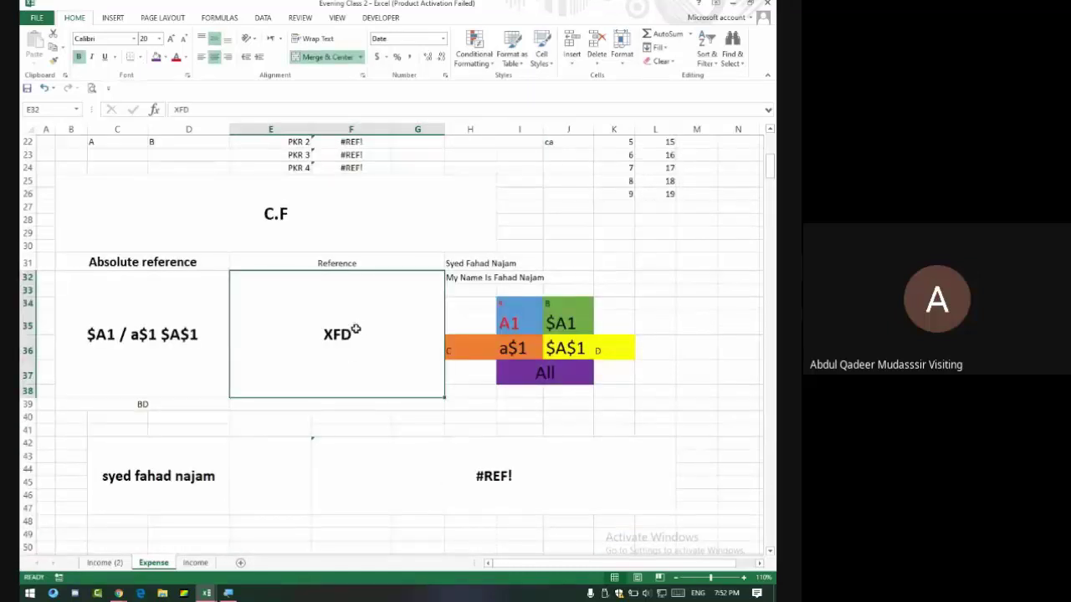
Replace the XFD text in E32 with the number 16384.
{"action": "key", "text": "Delete"}
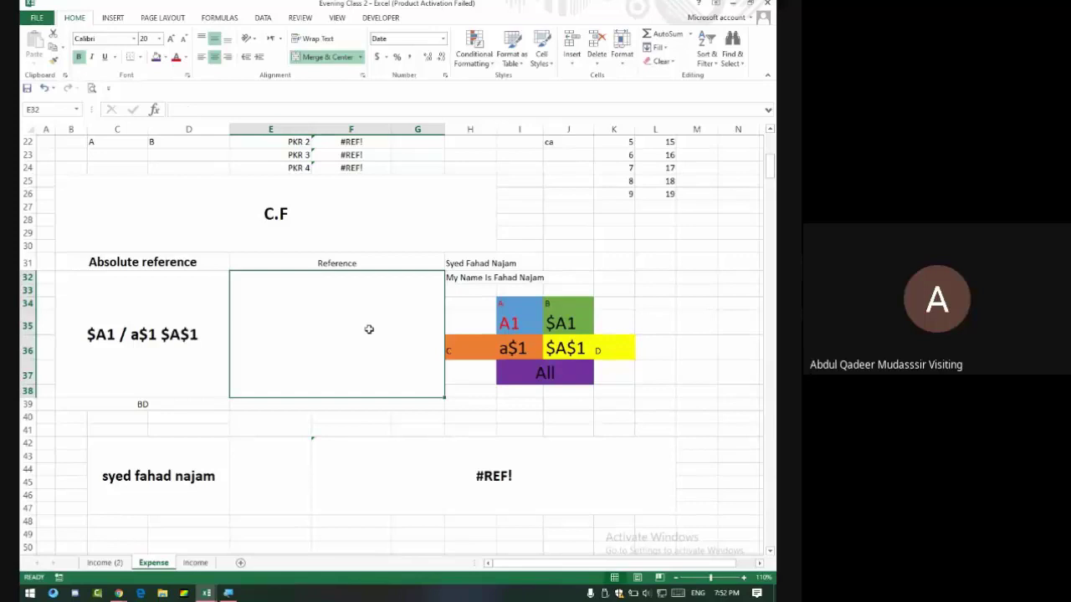
{"action": "type", "text": "16384"}
{"action": "key", "text": "Return"}
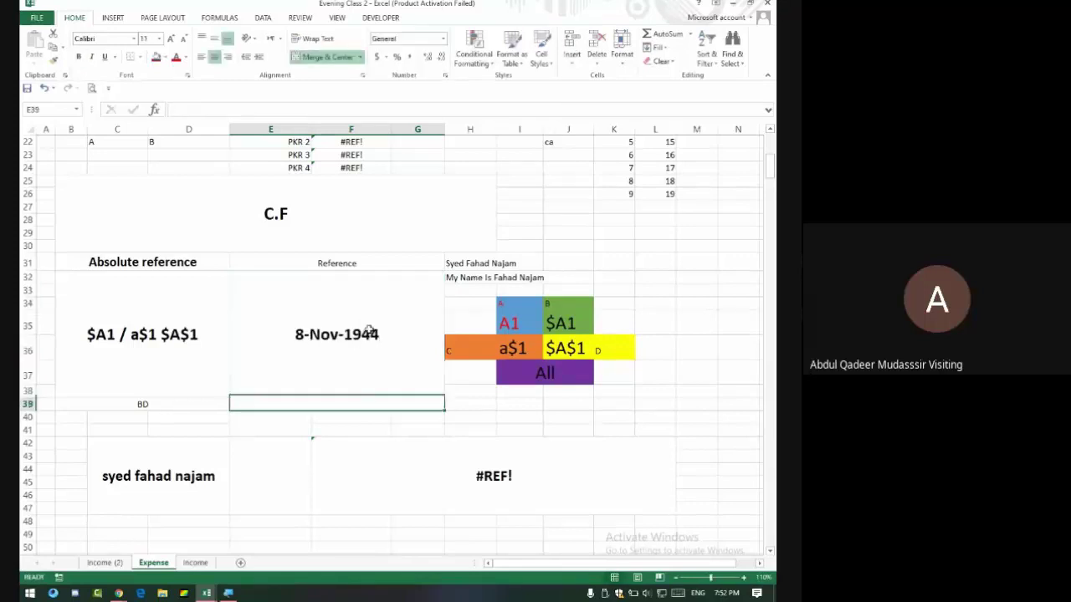
{"action": "left_click", "coordinate": [369, 331]}
{"action": "key", "text": "Up"}
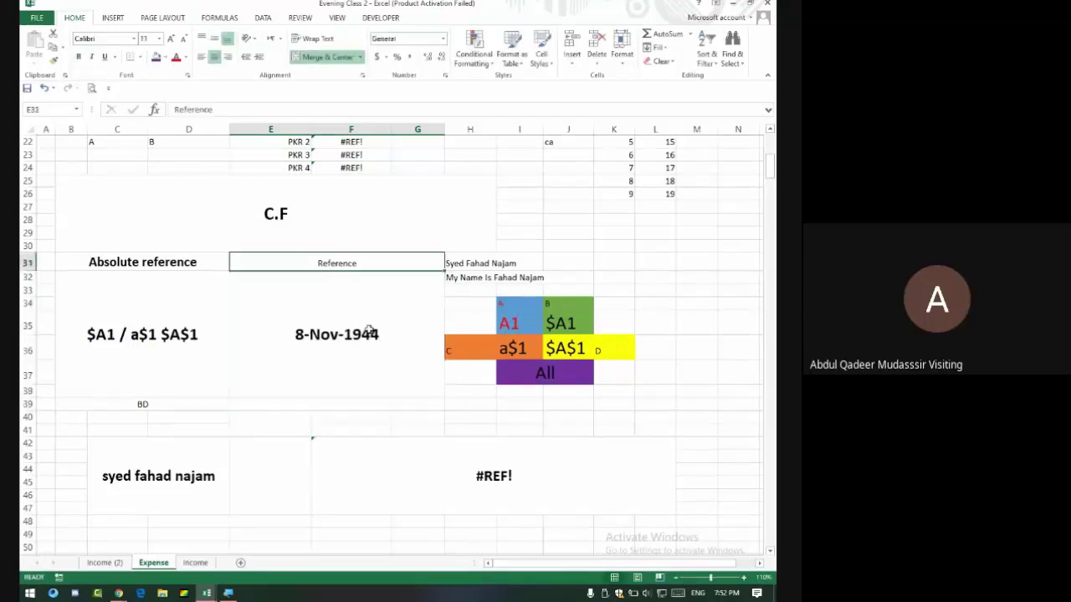
{"action": "key", "text": "Up"}
{"action": "type", "text": "16384"}
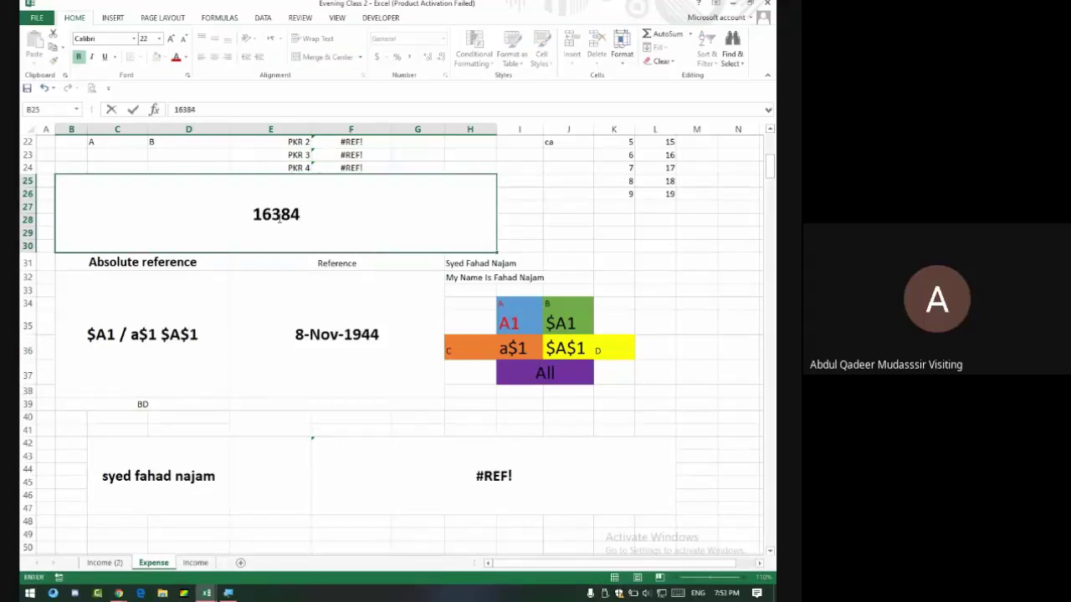
{"action": "left_click_drag", "start_coordinate": [299, 214], "coordinate": [232, 209]}
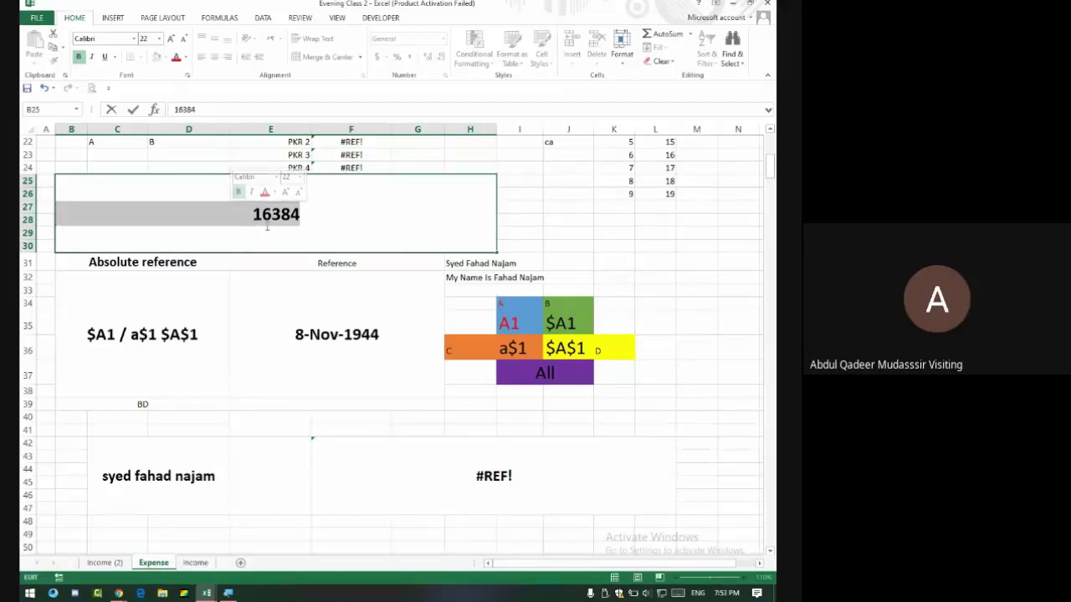
{"action": "type", "text": "1048576+"}
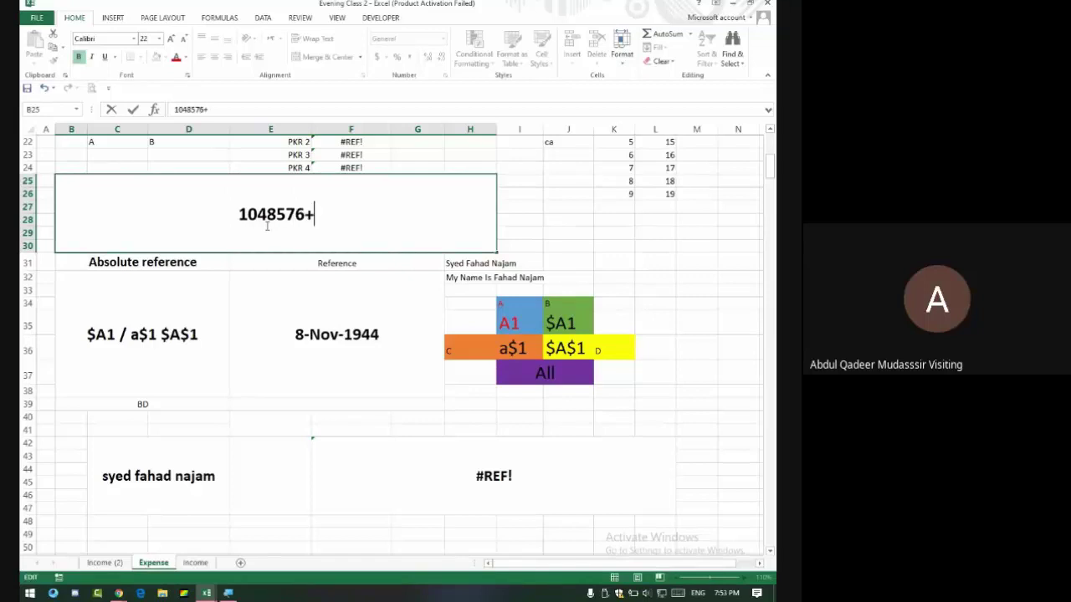
{"action": "key", "text": "BackSpace"}
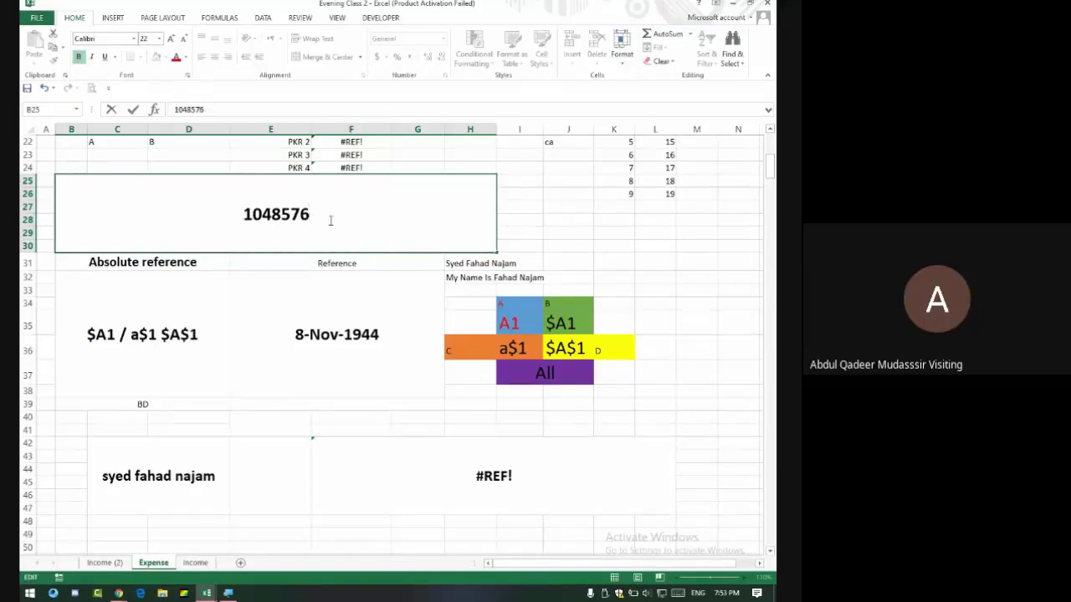
{"action": "left_click_drag", "start_coordinate": [243, 214], "coordinate": [351, 226]}
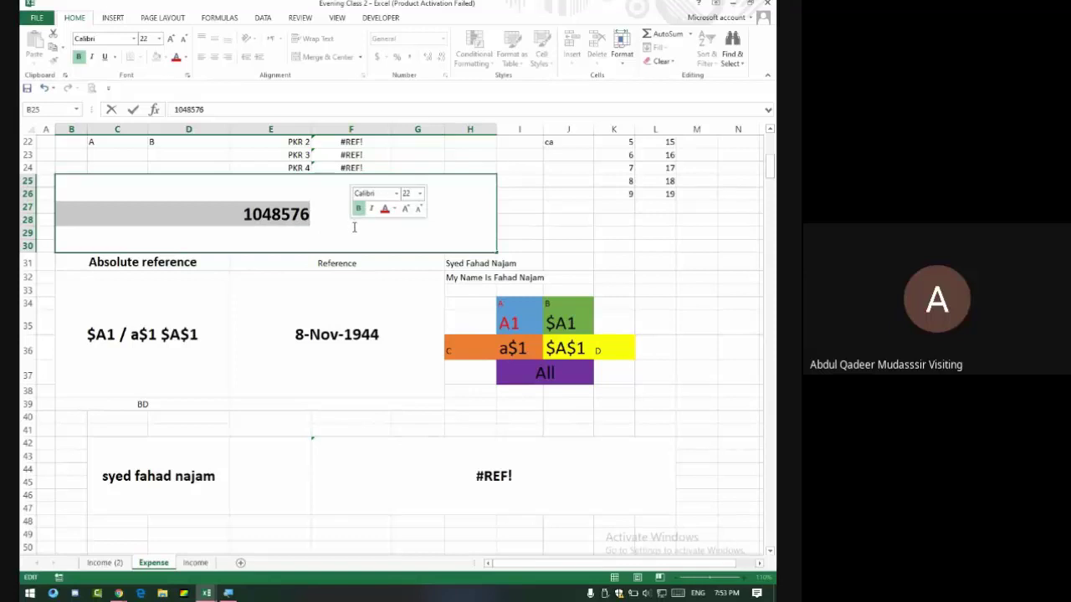
{"action": "type", "text": "1717"}
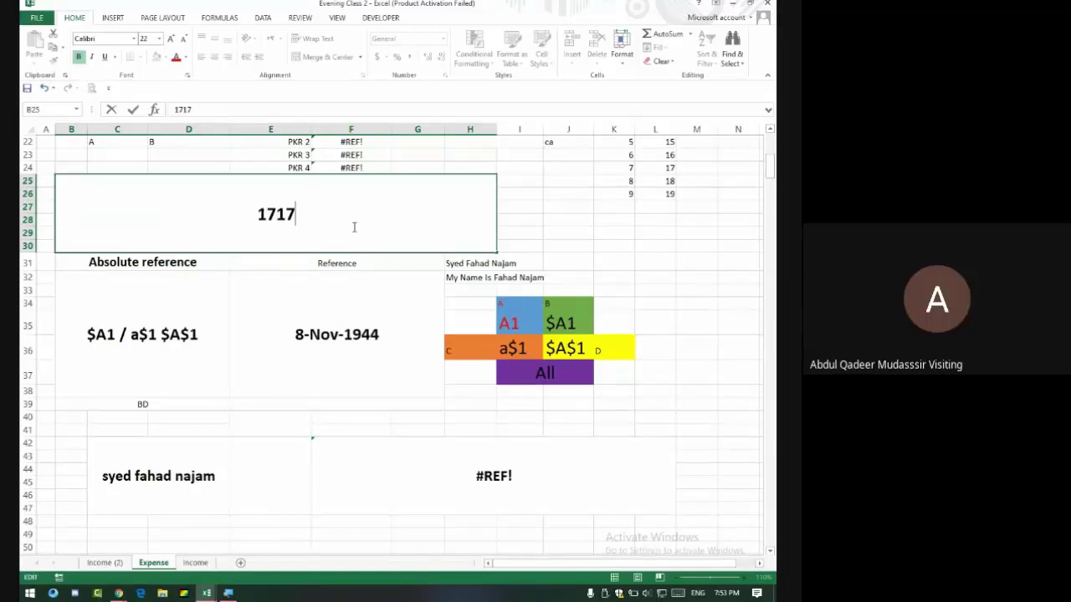
{"action": "type", "text": "98"}
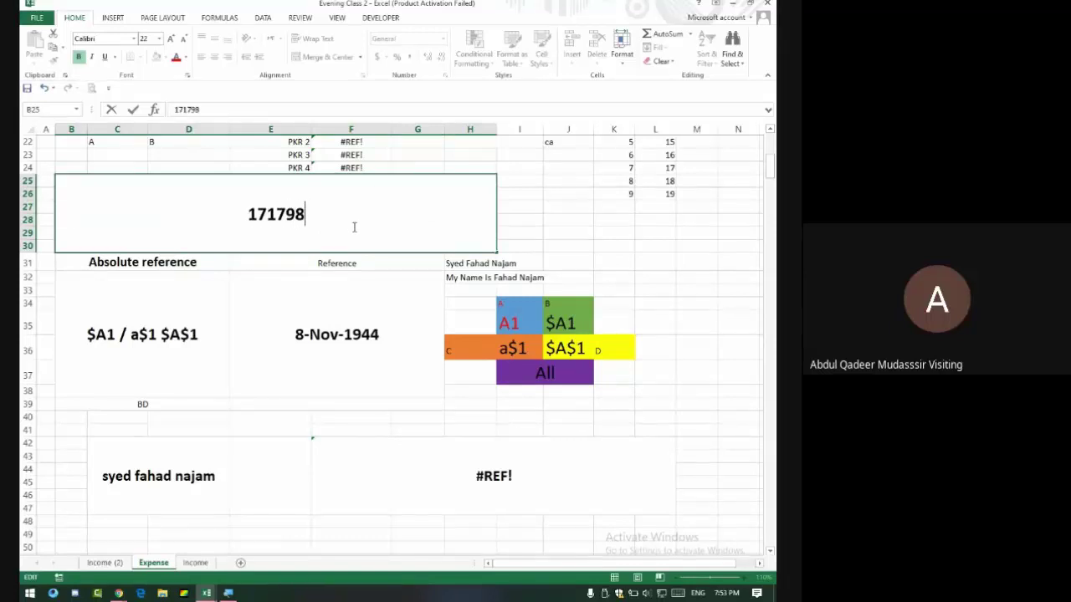
{"action": "type", "text": "69184"}
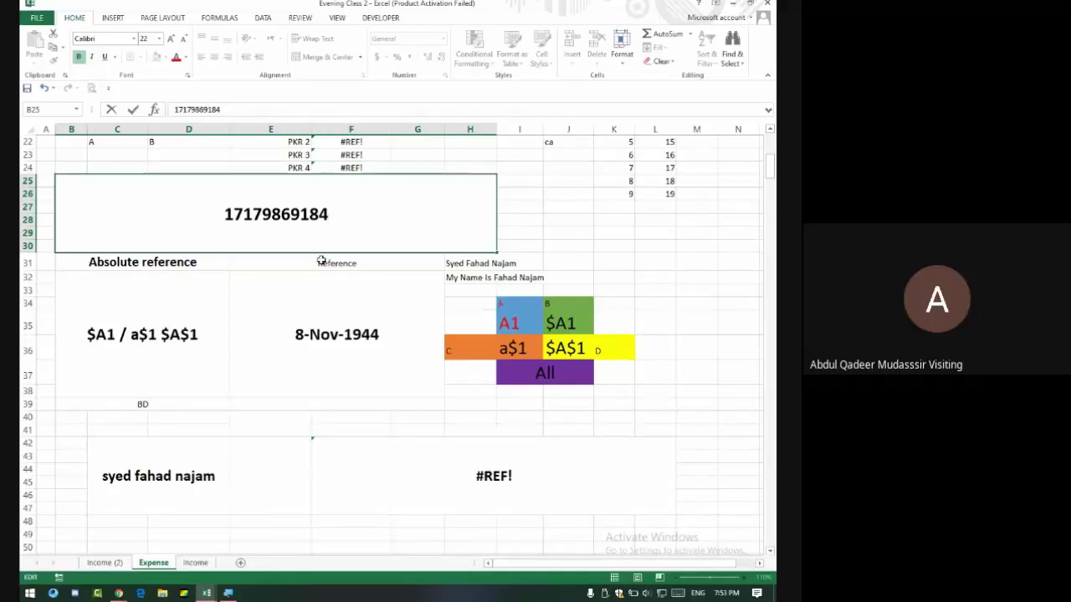
{"action": "key", "text": "BackSpace"}
{"action": "key", "text": "BackSpace"}
{"action": "key", "text": "BackSpace"}
{"action": "key", "text": "BackSpace"}
{"action": "key", "text": "BackSpace"}
{"action": "key", "text": "BackSpace"}
{"action": "key", "text": "BackSpace"}
{"action": "key", "text": "BackSpace"}
{"action": "key", "text": "BackSpace"}
{"action": "key", "text": "BackSpace"}
{"action": "key", "text": "BackSpace"}
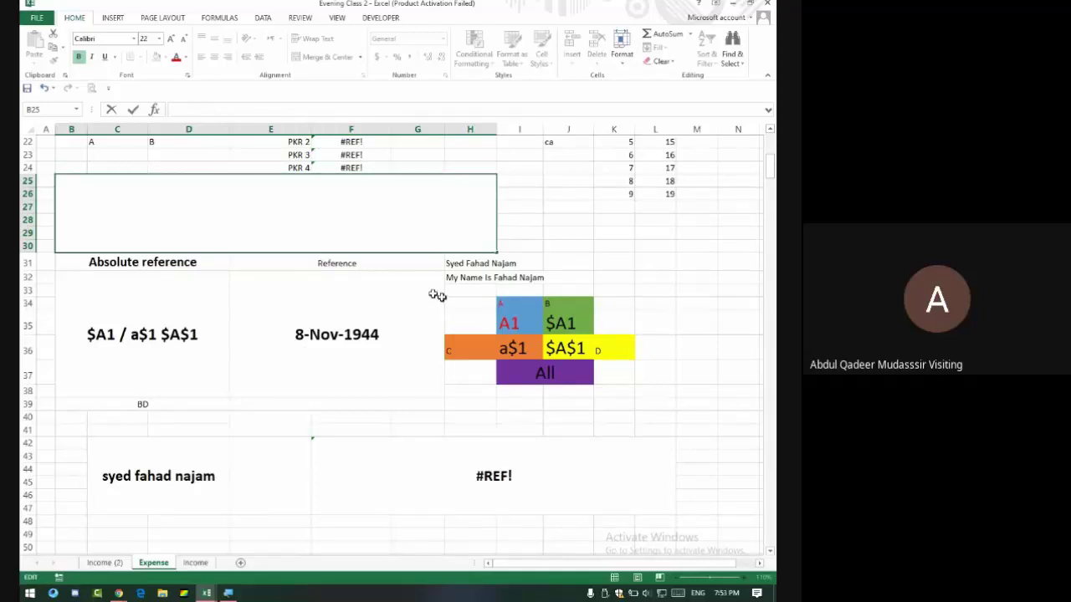
{"action": "left_click", "coordinate": [307, 337]}
Scroll the Expense sheet, then switch with Alt+Tab to the Book2 committee workbook.
{"action": "left_click", "coordinate": [131, 314]}
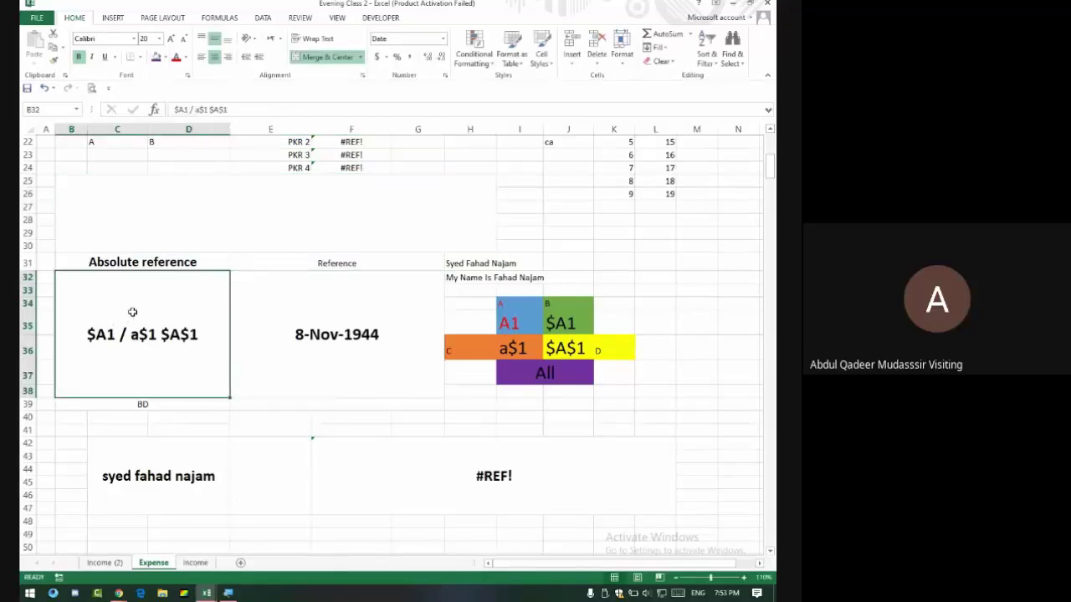
{"action": "scroll", "coordinate": [226, 355], "scroll_direction": "down", "scroll_amount": 9}
{"action": "scroll", "coordinate": [255, 365], "scroll_direction": "down", "scroll_amount": 6}
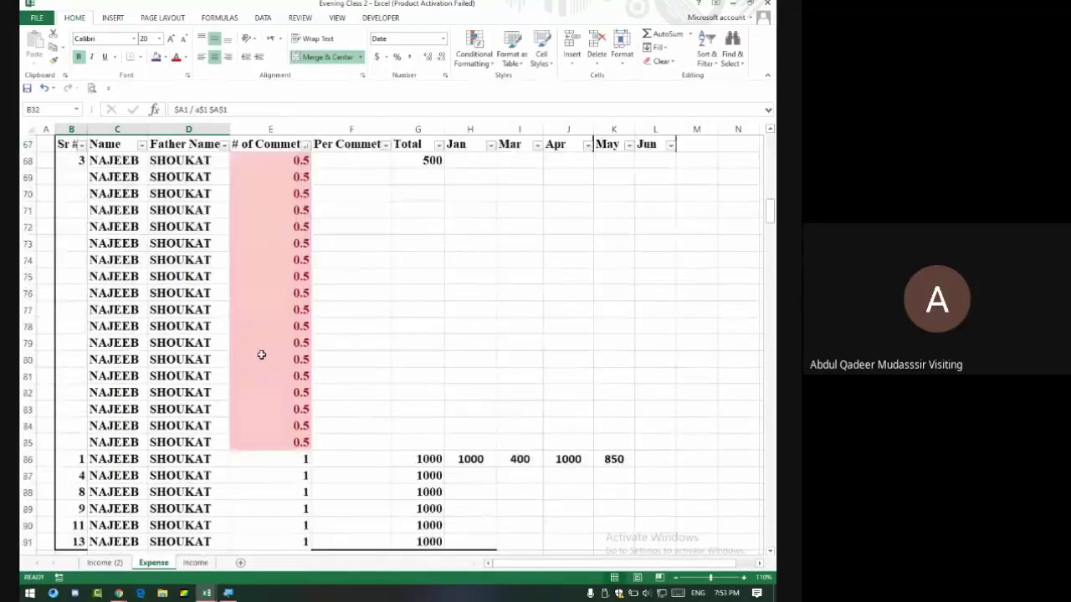
{"action": "scroll", "coordinate": [377, 336], "scroll_direction": "up", "scroll_amount": 6}
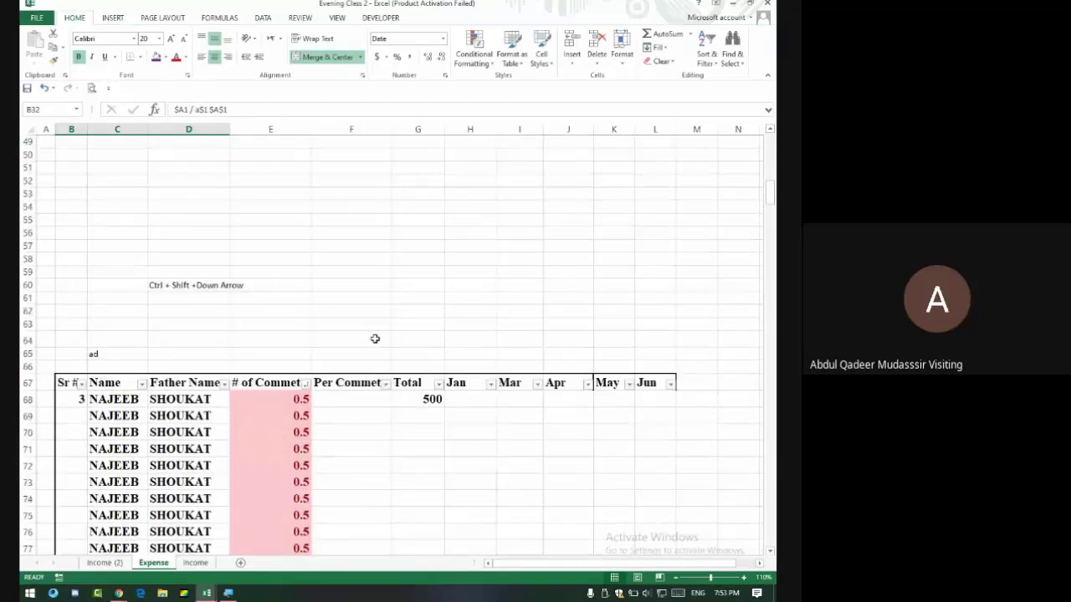
{"action": "key", "text": "alt+Tab"}
{"action": "key", "text": "alt+Tab"}
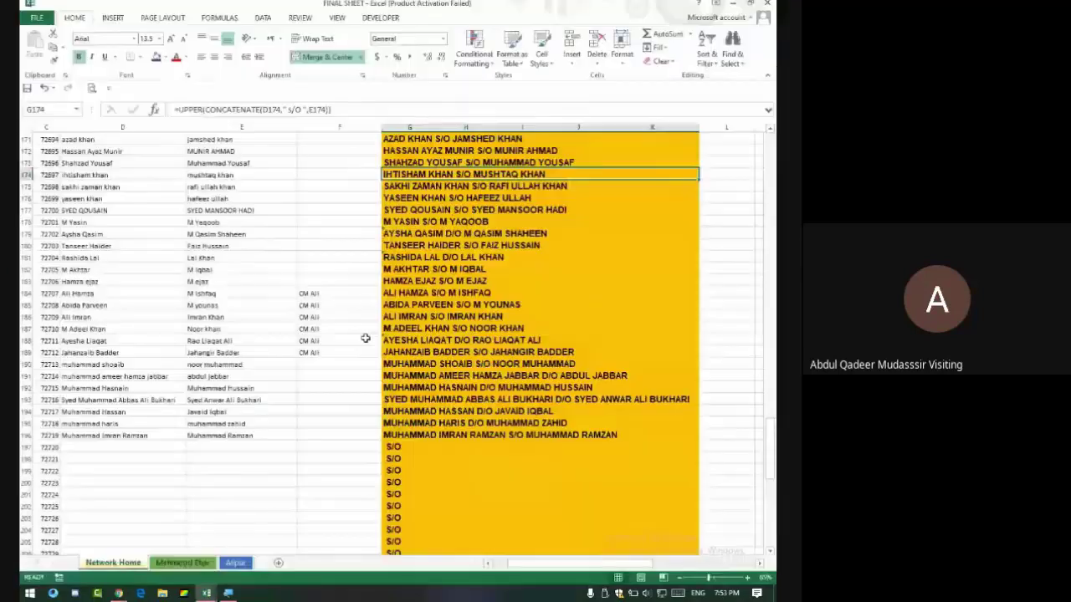
{"action": "key", "text": "alt+Tab"}
{"action": "key", "text": "Tab"}
{"action": "left_click", "coordinate": [359, 340]}
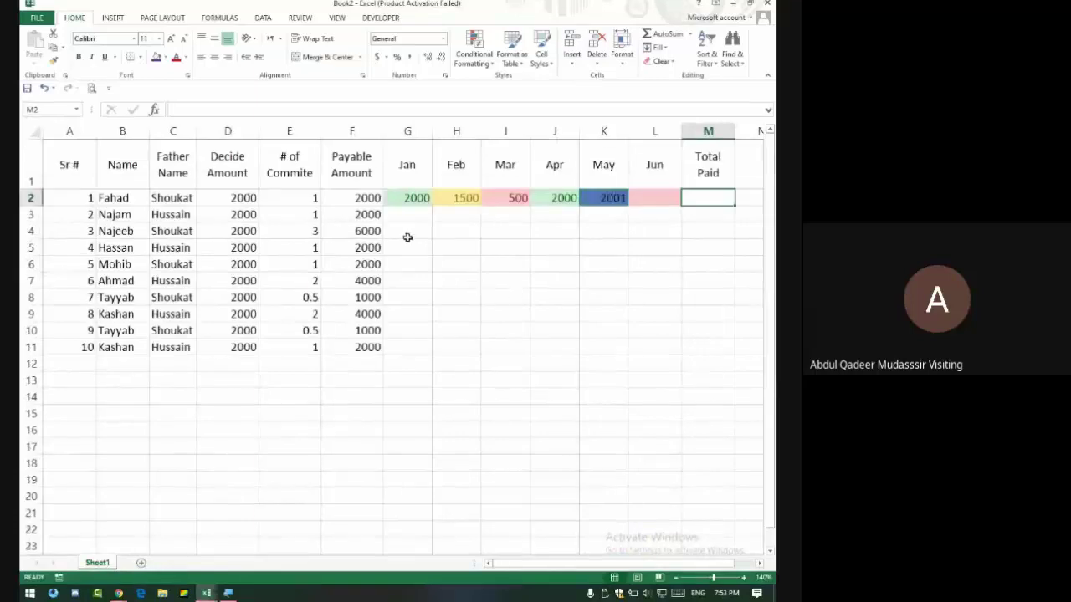
Merge Decide Amount D2:D11 into one middle-aligned cell keeping 2000.
{"action": "left_click_drag", "start_coordinate": [351, 201], "coordinate": [358, 329]}
{"action": "left_click_drag", "start_coordinate": [245, 198], "coordinate": [252, 344]}
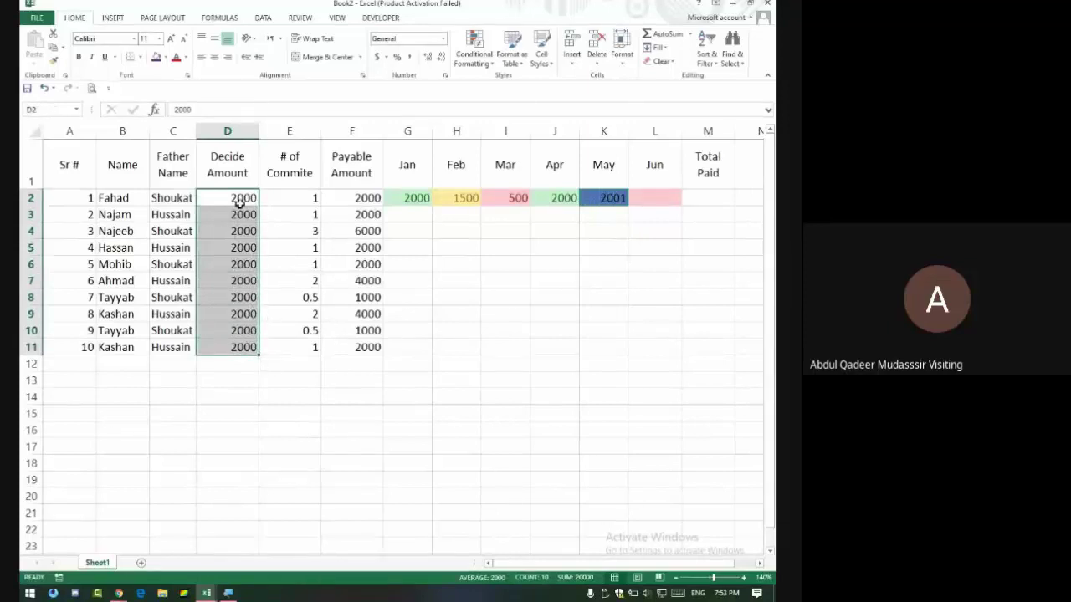
{"action": "left_click", "coordinate": [326, 66]}
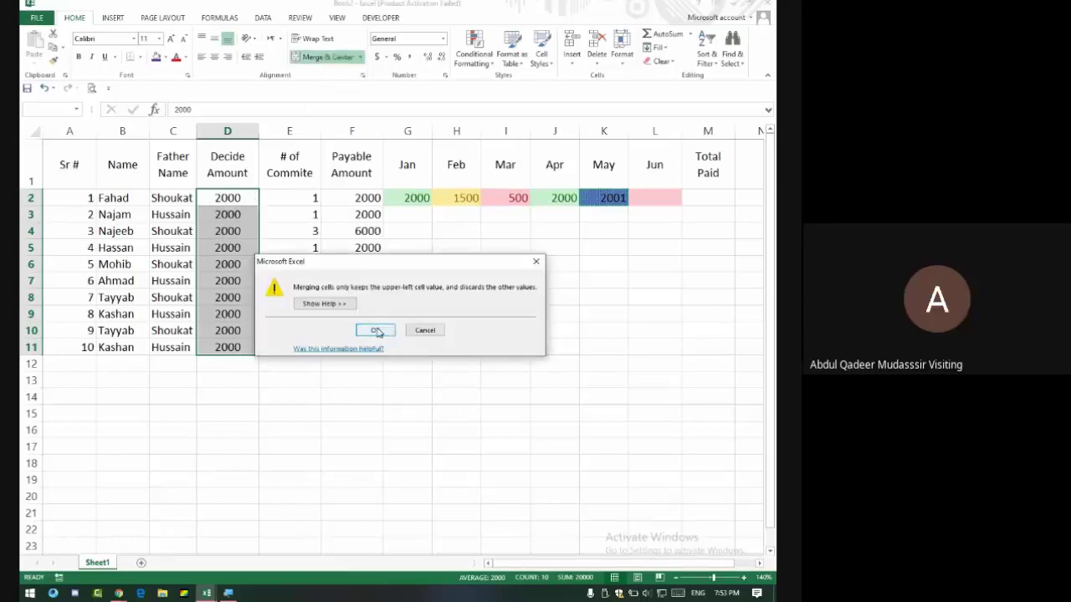
{"action": "left_click", "coordinate": [375, 330]}
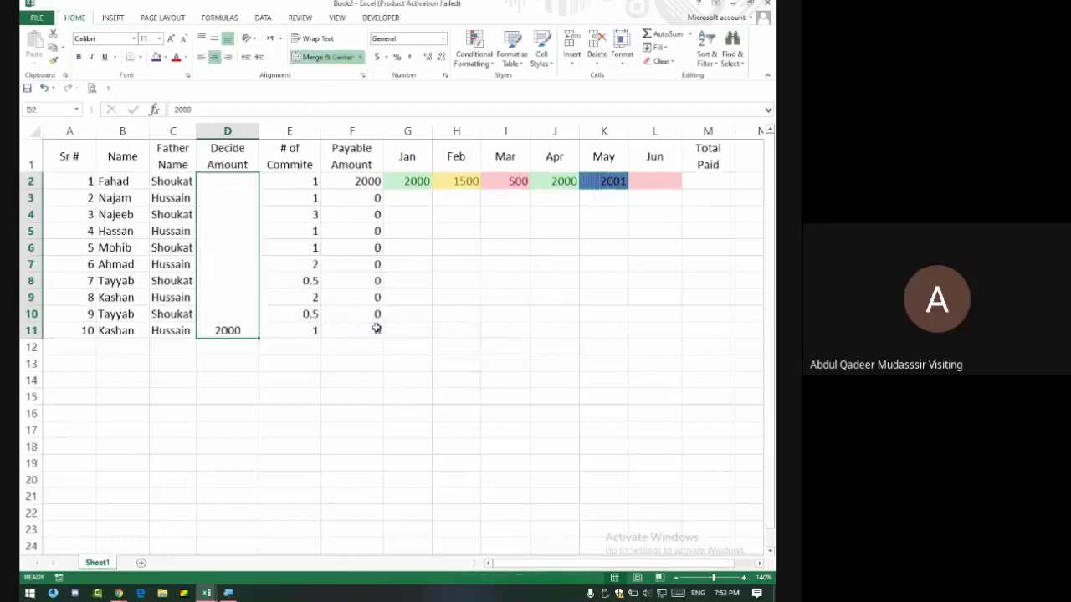
{"action": "left_click", "coordinate": [215, 45]}
{"action": "left_click_drag", "start_coordinate": [352, 199], "coordinate": [343, 339]}
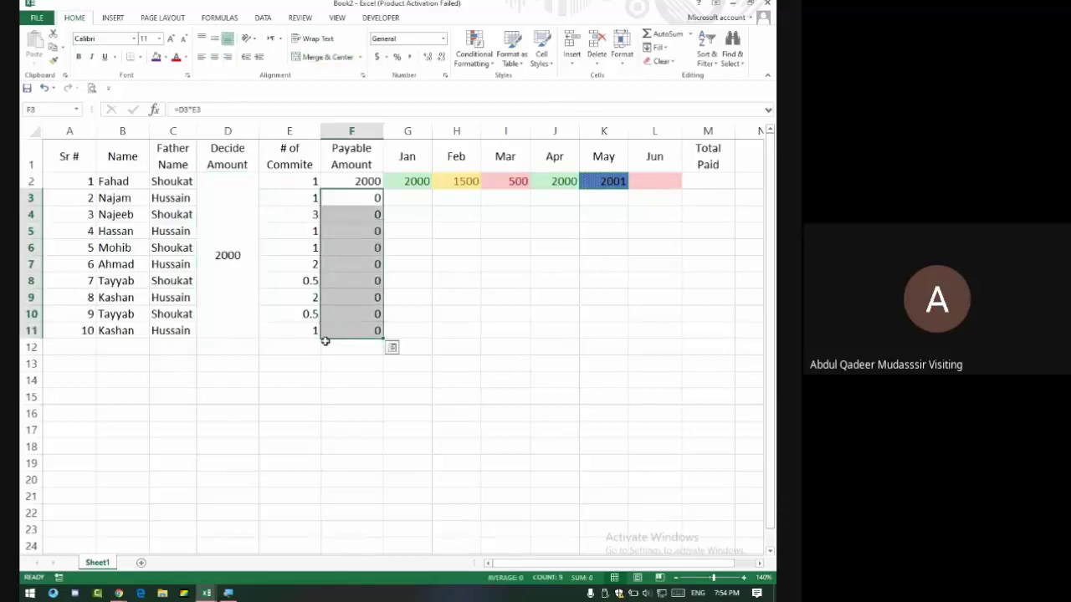
Inspect the formulas in F3, D2 and F2, then edit F2's =D2*E2.
{"action": "left_click", "coordinate": [354, 197]}
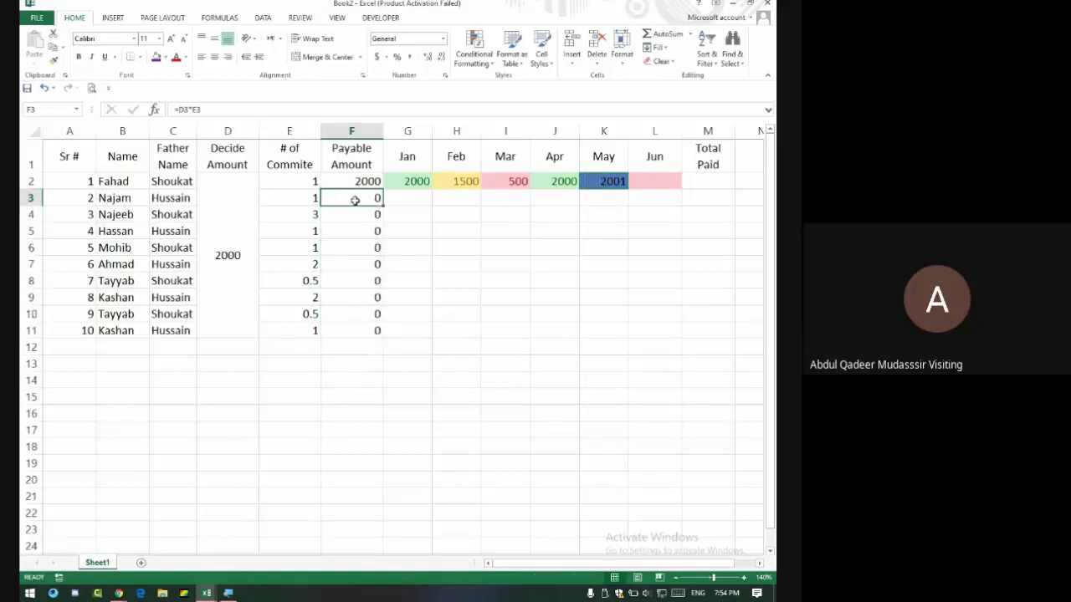
{"action": "left_click", "coordinate": [225, 236]}
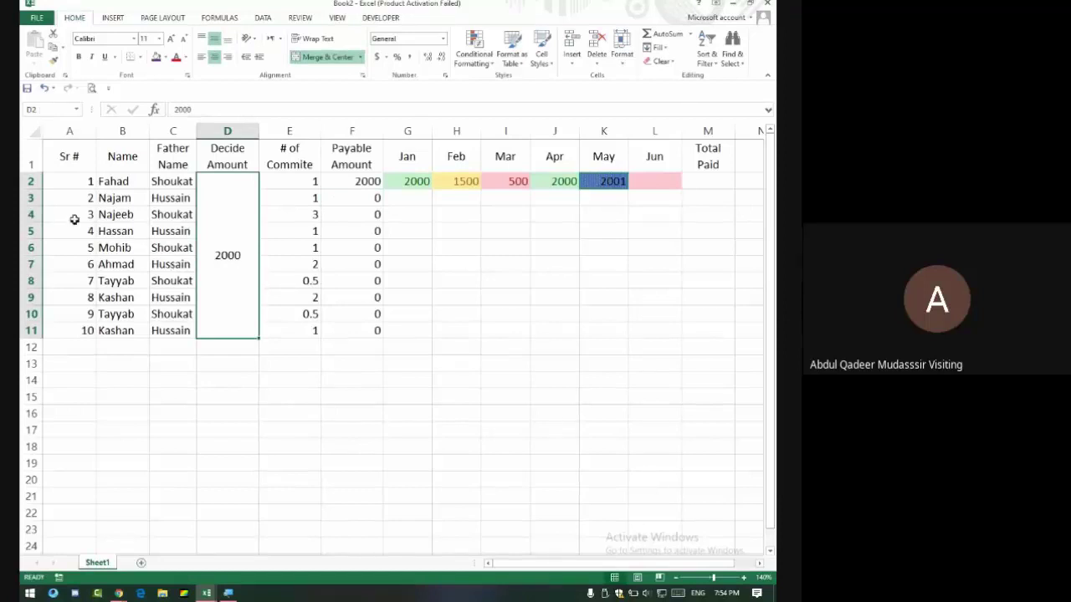
{"action": "left_click", "coordinate": [372, 199]}
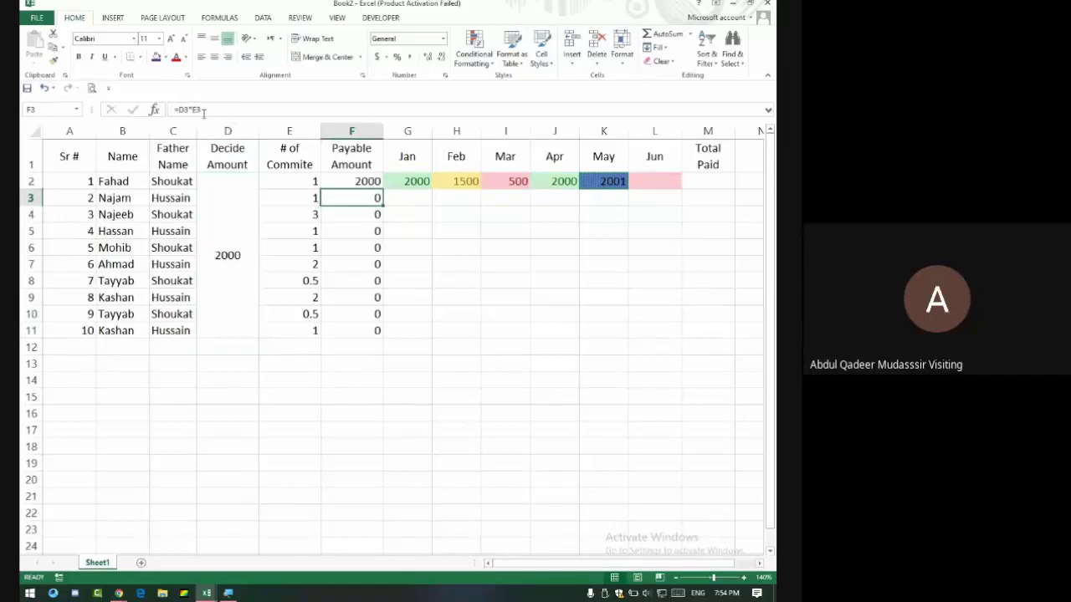
{"action": "left_click", "coordinate": [229, 347]}
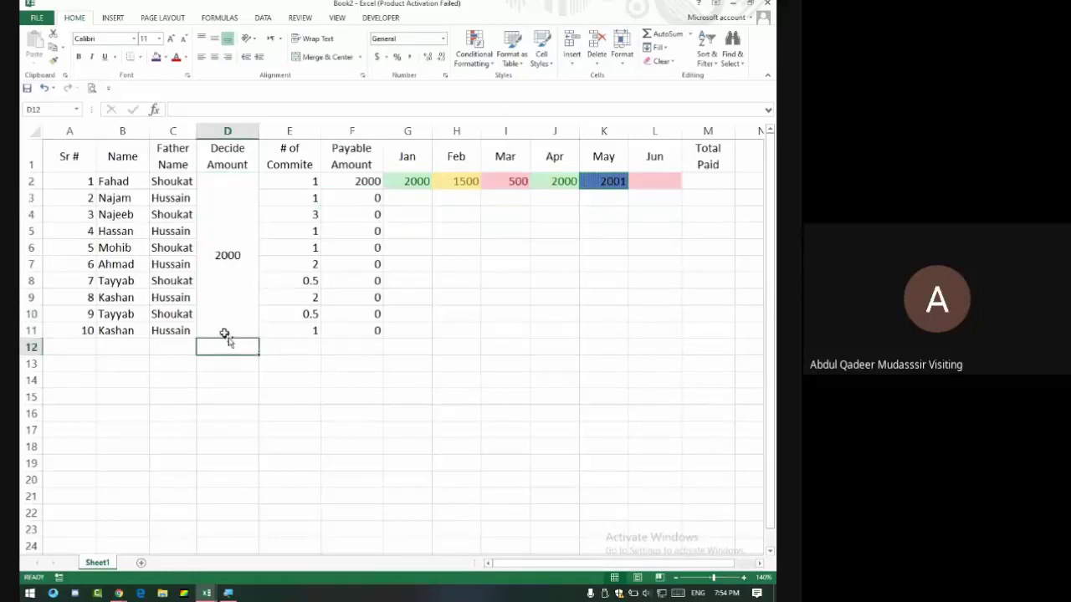
{"action": "left_click", "coordinate": [351, 184]}
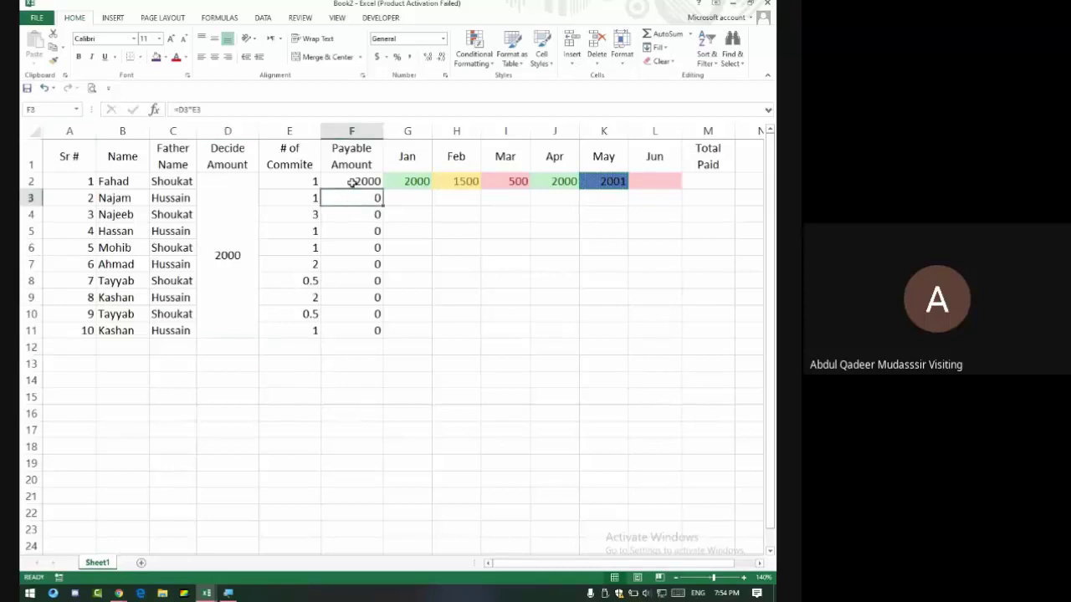
{"action": "left_click", "coordinate": [191, 110]}
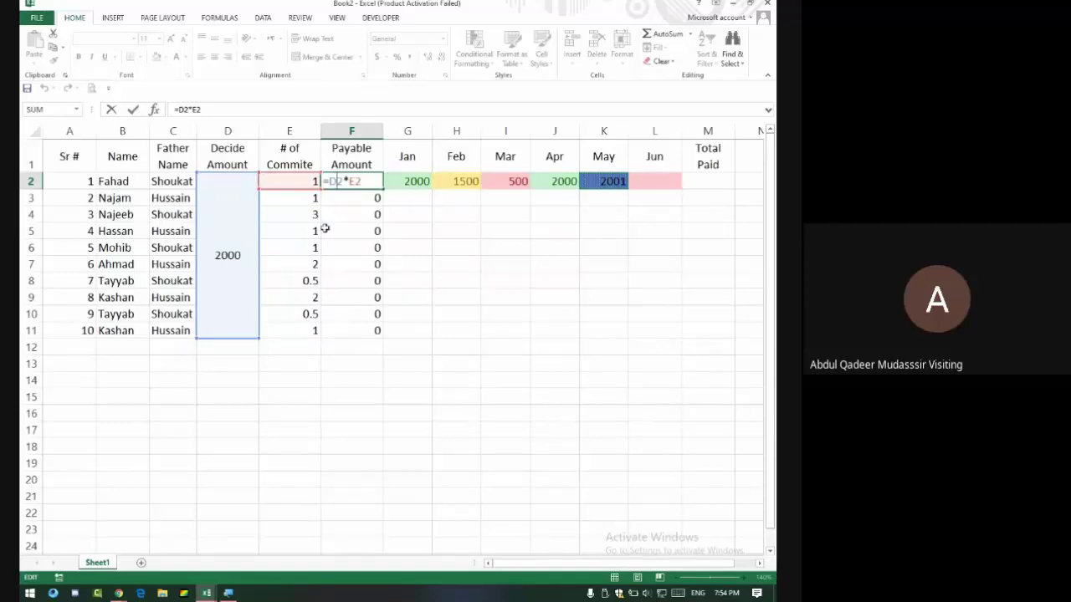
Change F2 to =$D$2*E2, fill it down to F11, and check F3's formula.
{"action": "type", "text": "$D$"}
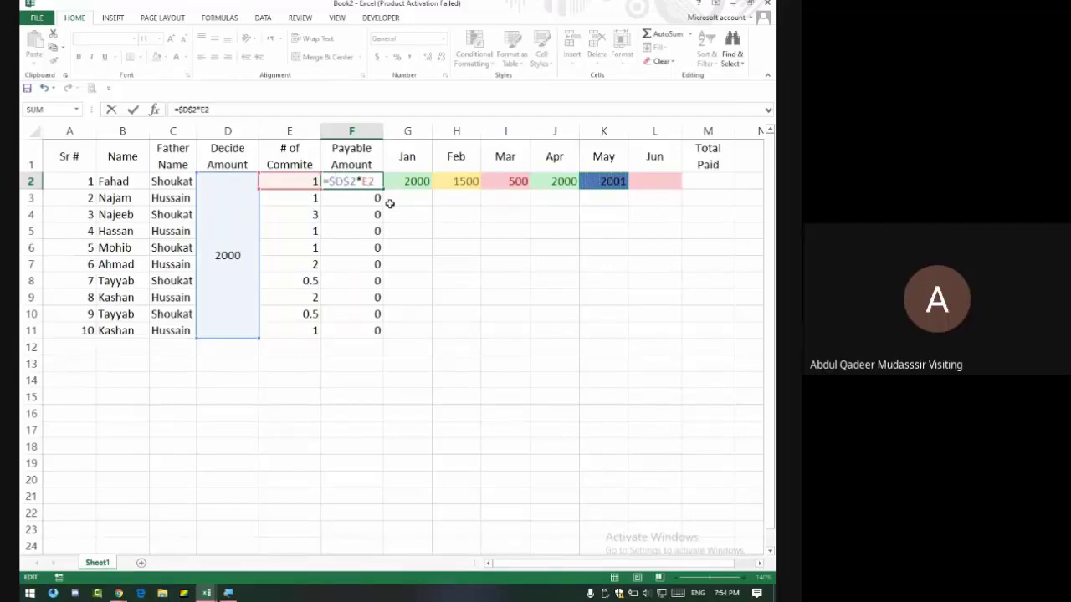
{"action": "key", "text": "Return"}
{"action": "left_click", "coordinate": [376, 179]}
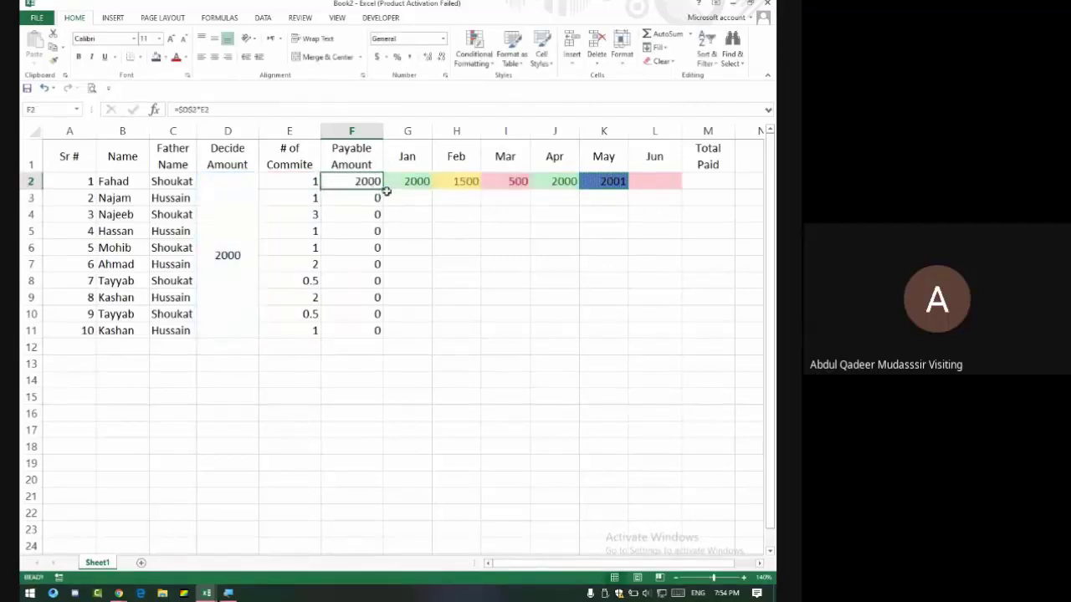
{"action": "left_click_drag", "start_coordinate": [383, 191], "coordinate": [386, 338]}
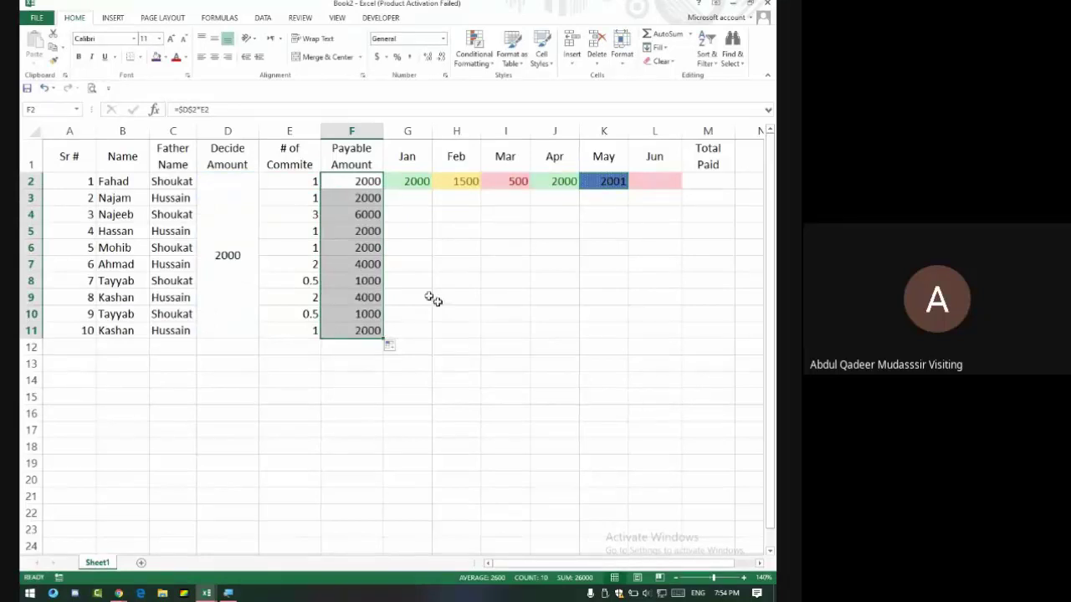
{"action": "left_click", "coordinate": [368, 184]}
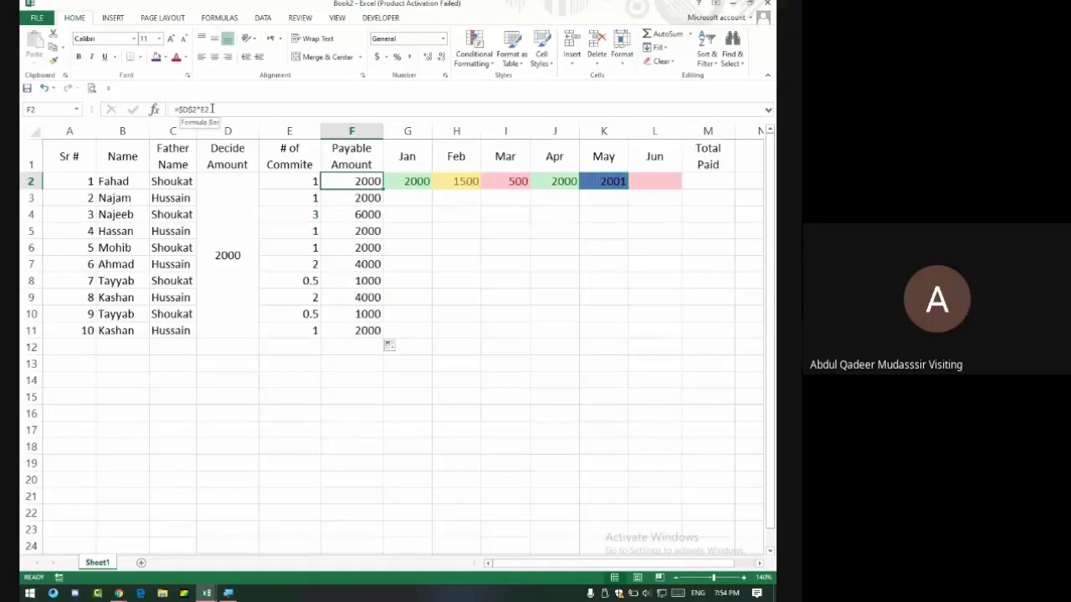
{"action": "left_click", "coordinate": [373, 197]}
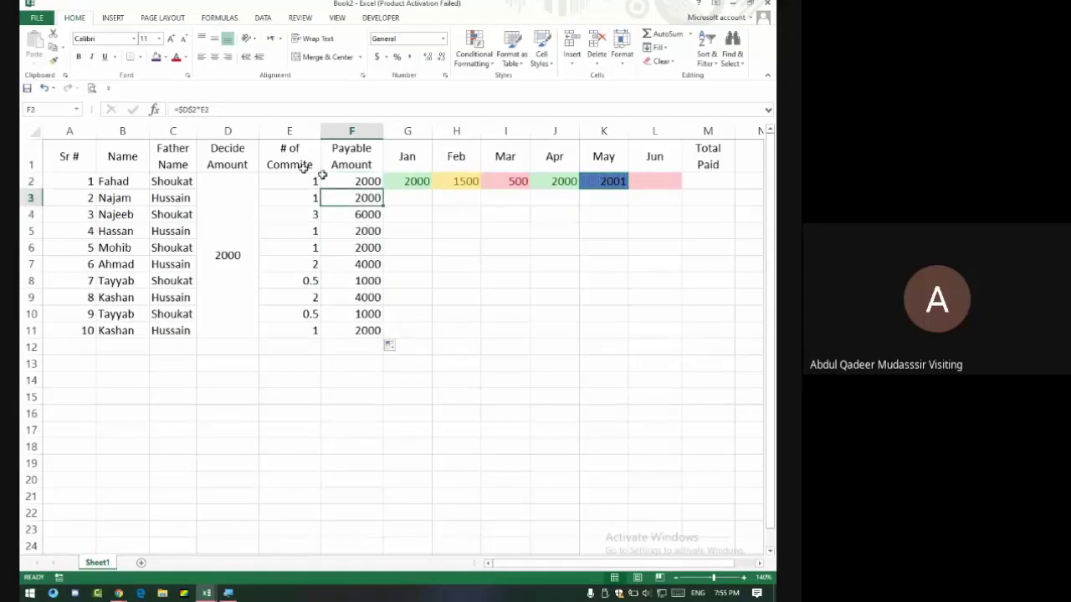
{"action": "left_click", "coordinate": [181, 109]}
{"action": "key", "text": "Return"}
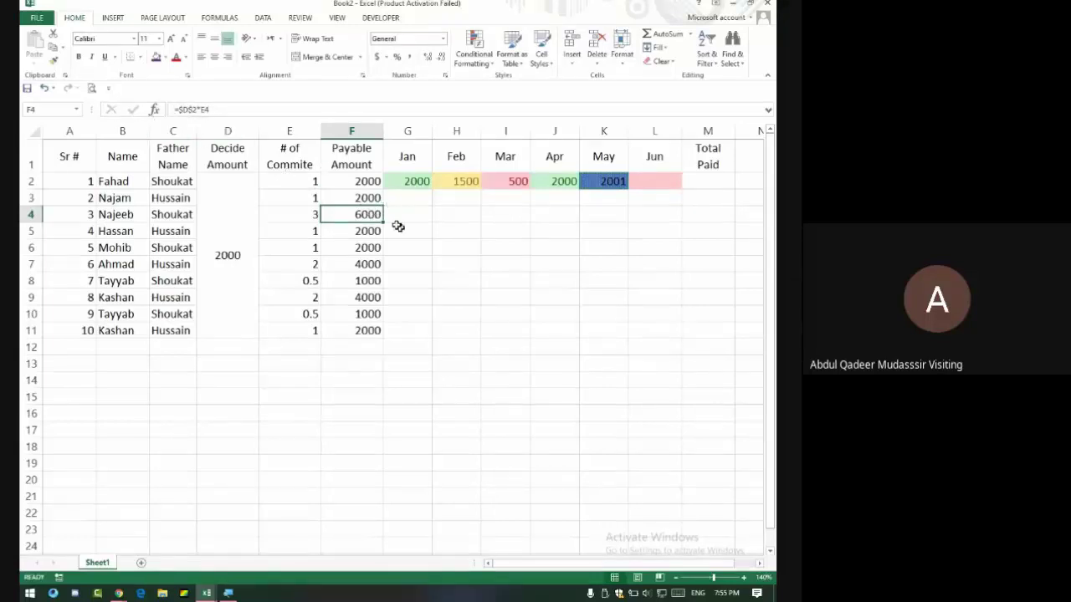
Revert F2 to the relative =D2*E2 and fill it down to F11.
{"action": "left_click", "coordinate": [349, 186]}
{"action": "left_click", "coordinate": [193, 114]}
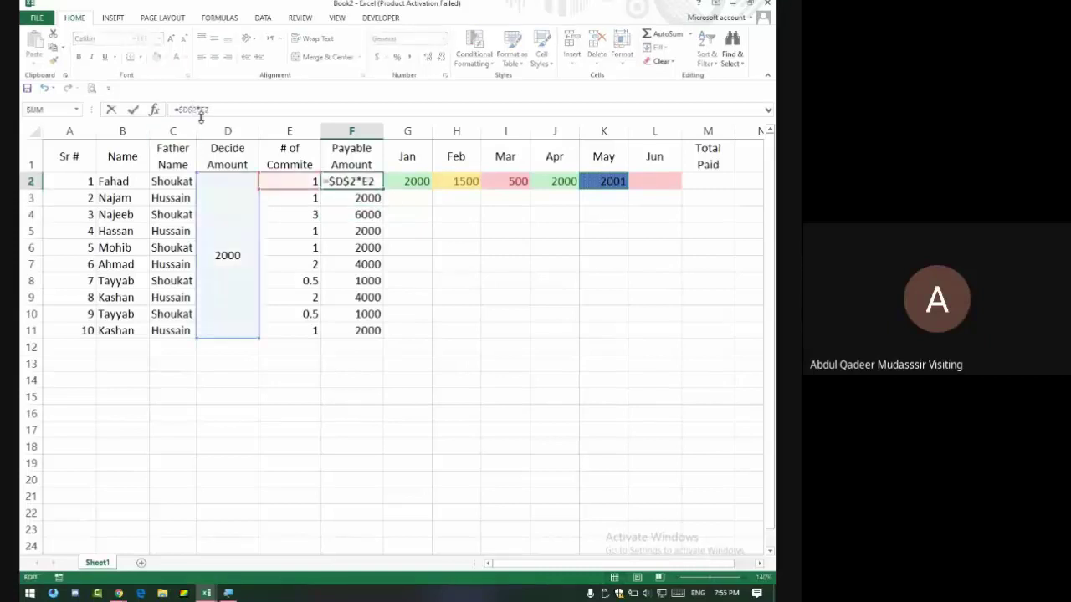
{"action": "key", "text": "BackSpace"}
{"action": "key", "text": "BackSpace"}
{"action": "key", "text": "Return"}
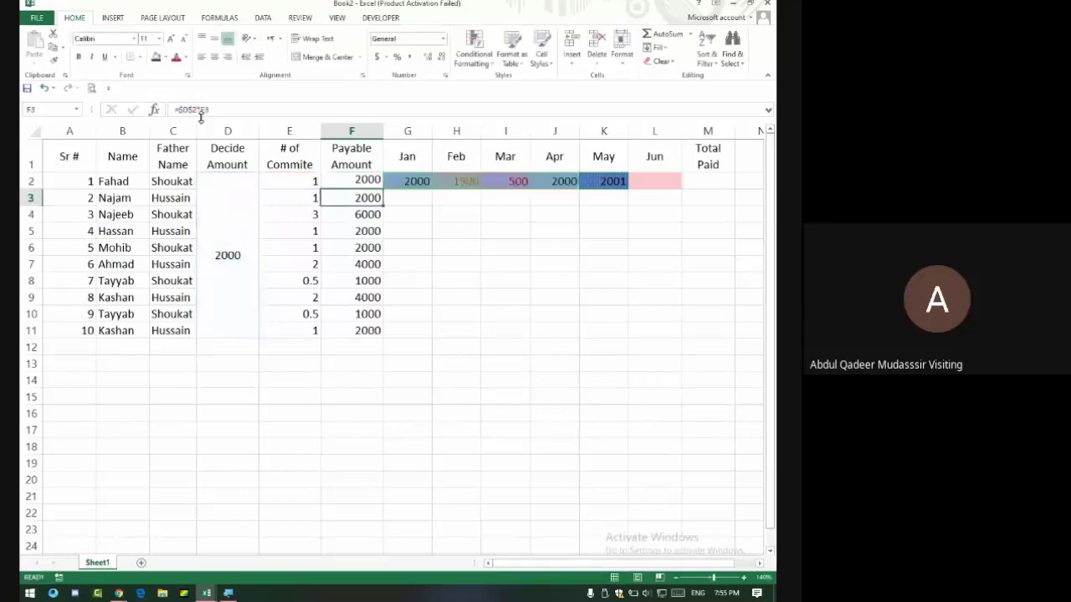
{"action": "key", "text": "Up"}
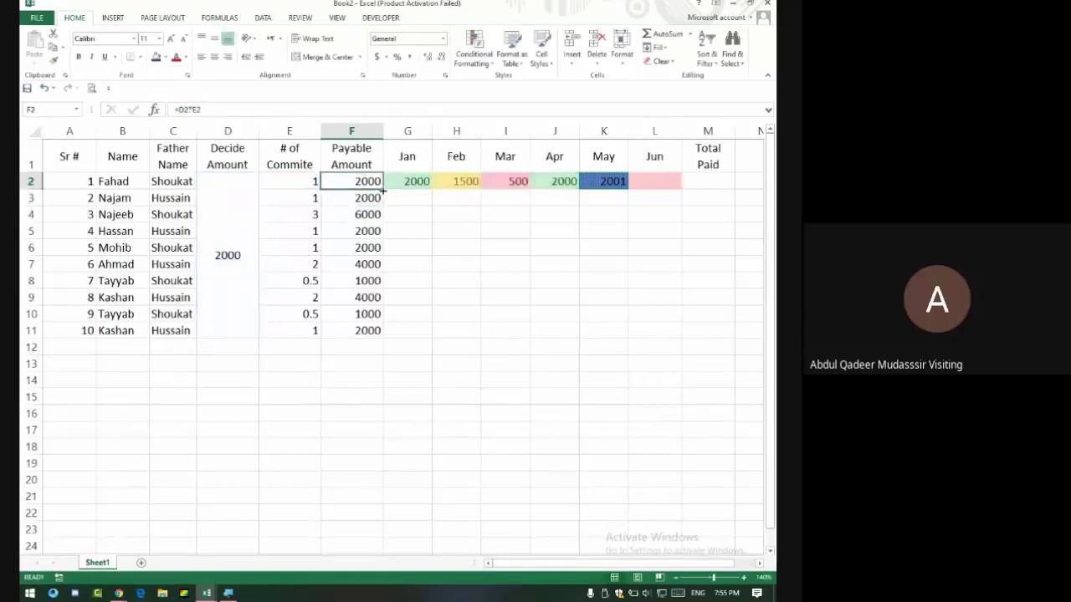
{"action": "double_click", "coordinate": [384, 190]}
{"action": "left_click", "coordinate": [359, 199]}
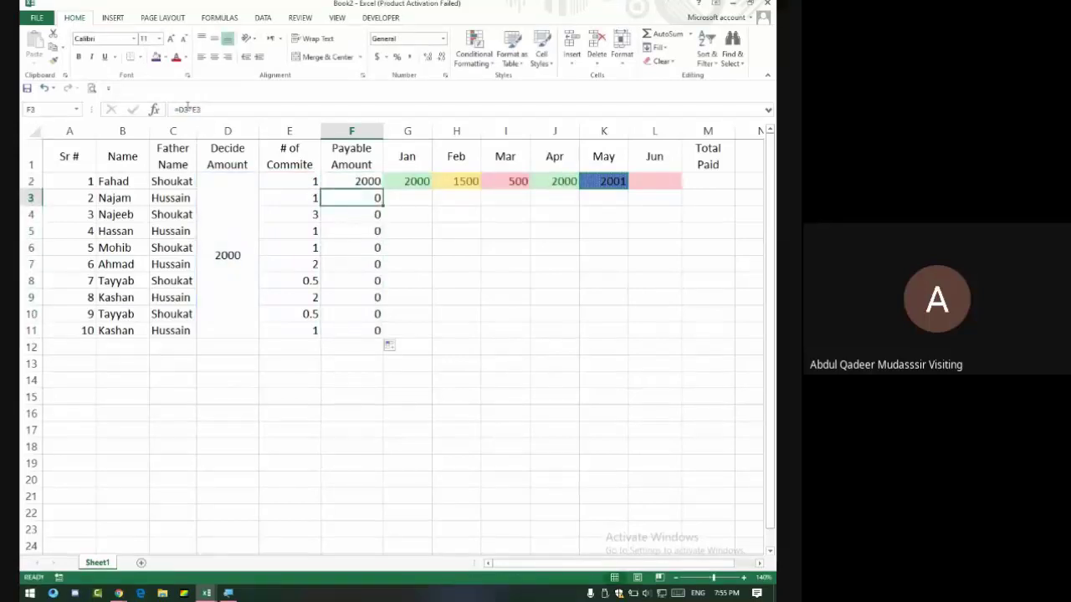
Re-examine the cells F2's formula refers to, leaving it unchanged.
{"action": "left_click", "coordinate": [346, 176]}
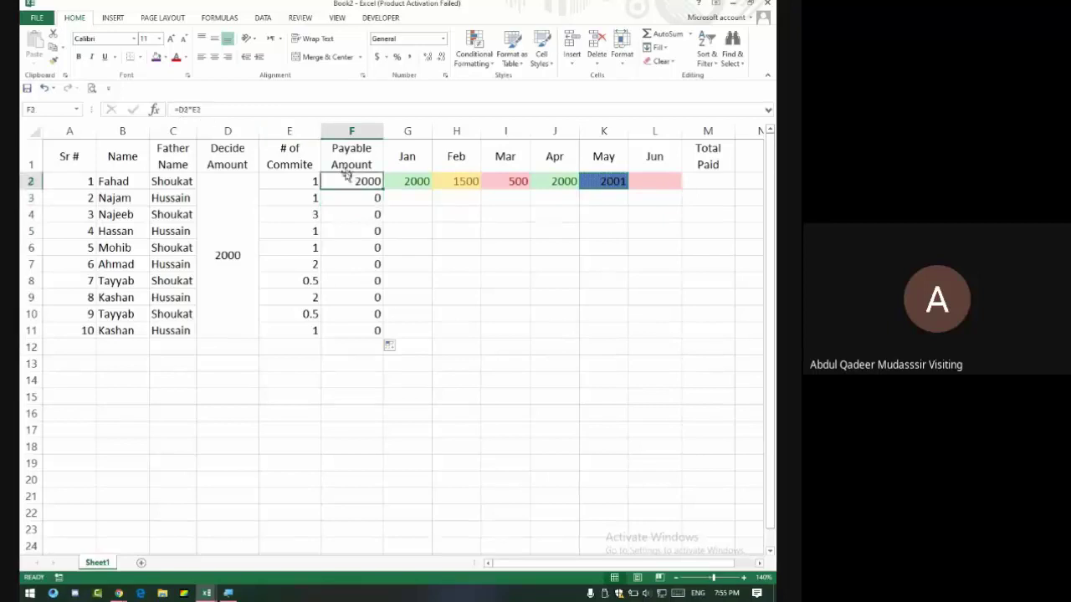
{"action": "left_click", "coordinate": [177, 108]}
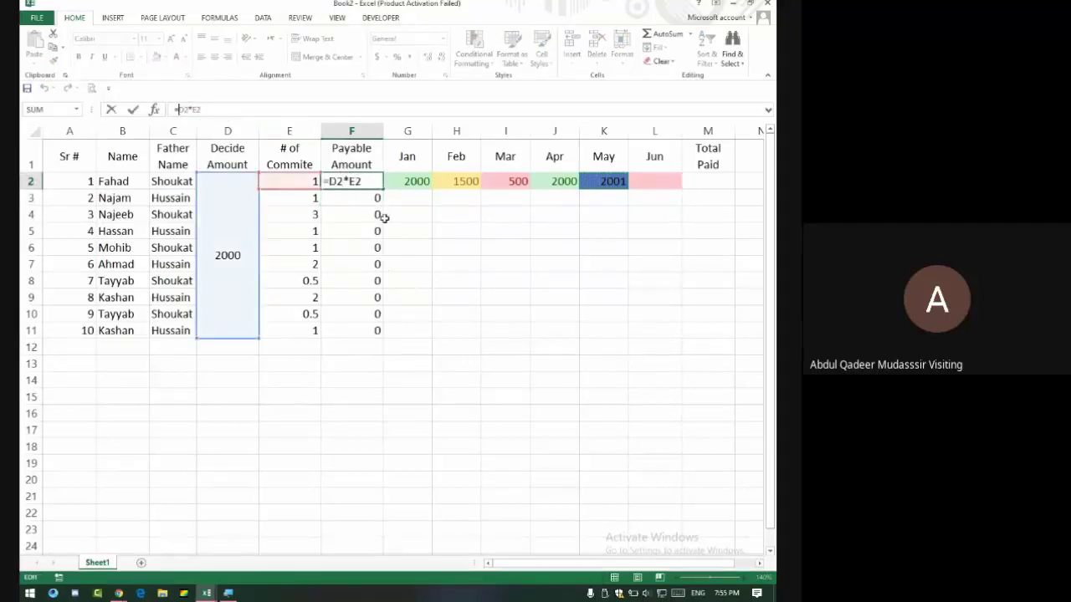
{"action": "key", "text": "Return"}
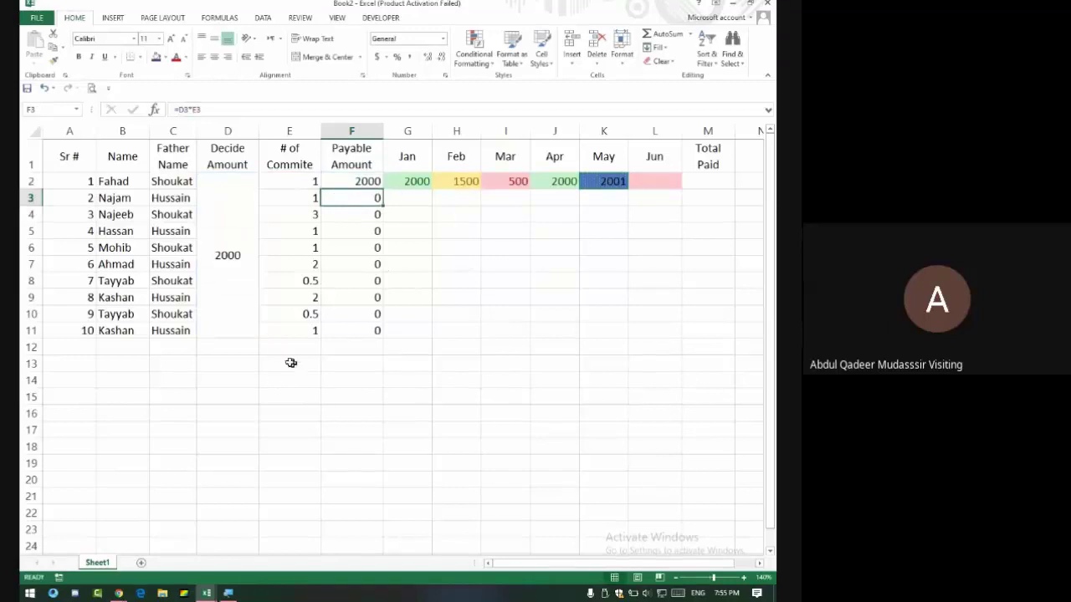
{"action": "left_click", "coordinate": [294, 360]}
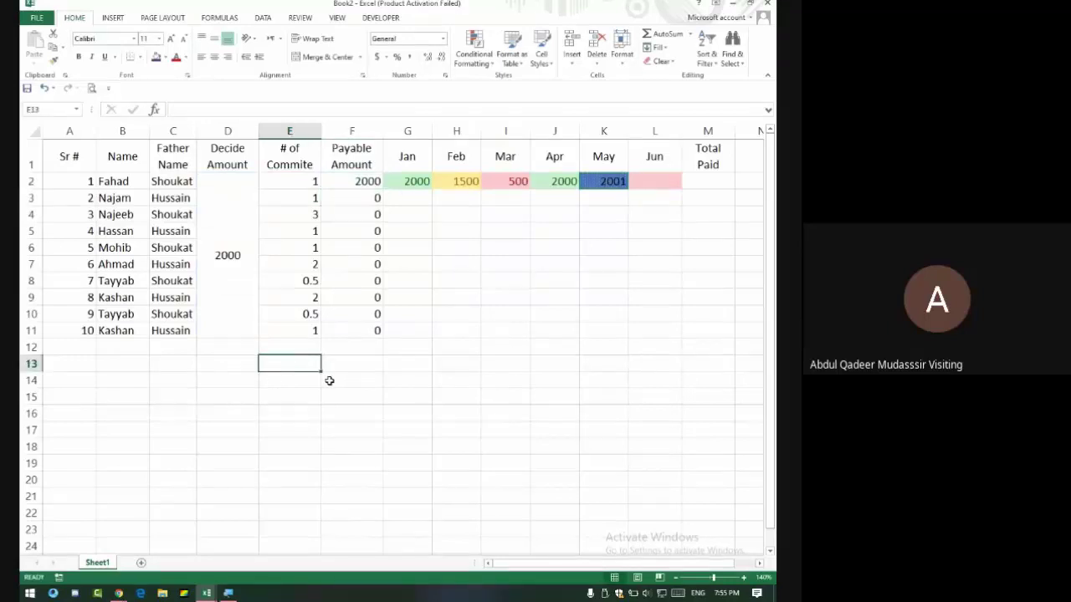
{"action": "double_click", "coordinate": [357, 182]}
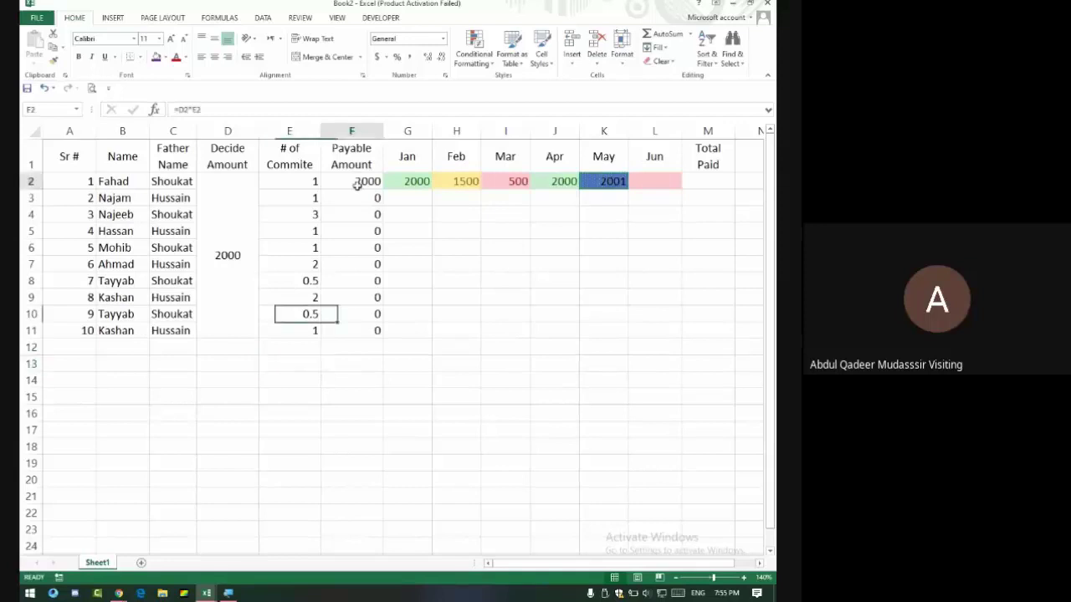
{"action": "key", "text": "Return"}
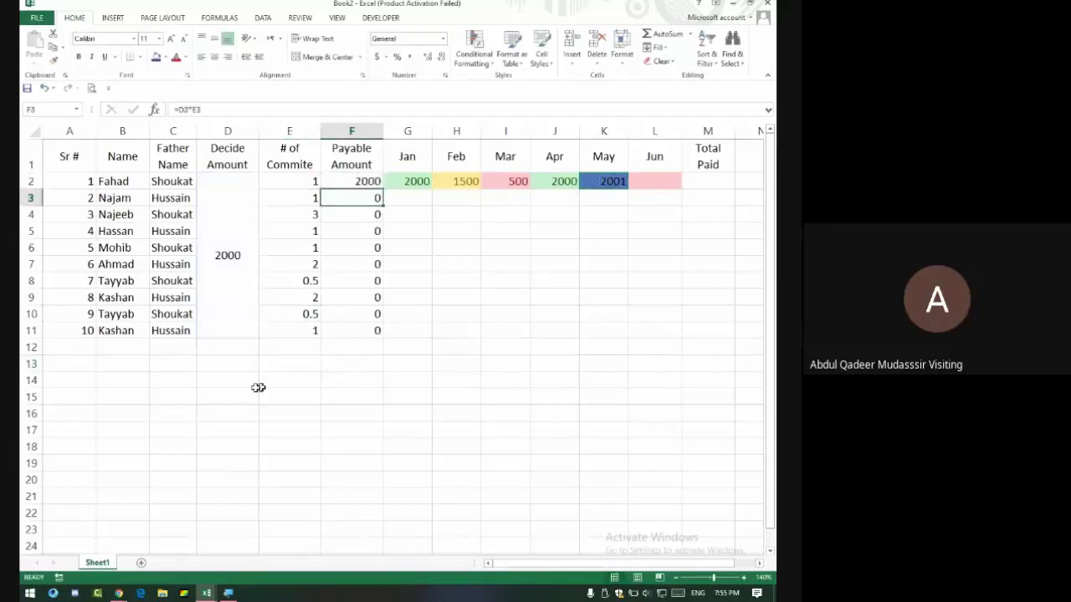
{"action": "left_click", "coordinate": [234, 380]}
Type an F4 note in D14 and enlarge its font.
{"action": "type", "text": "F4"}
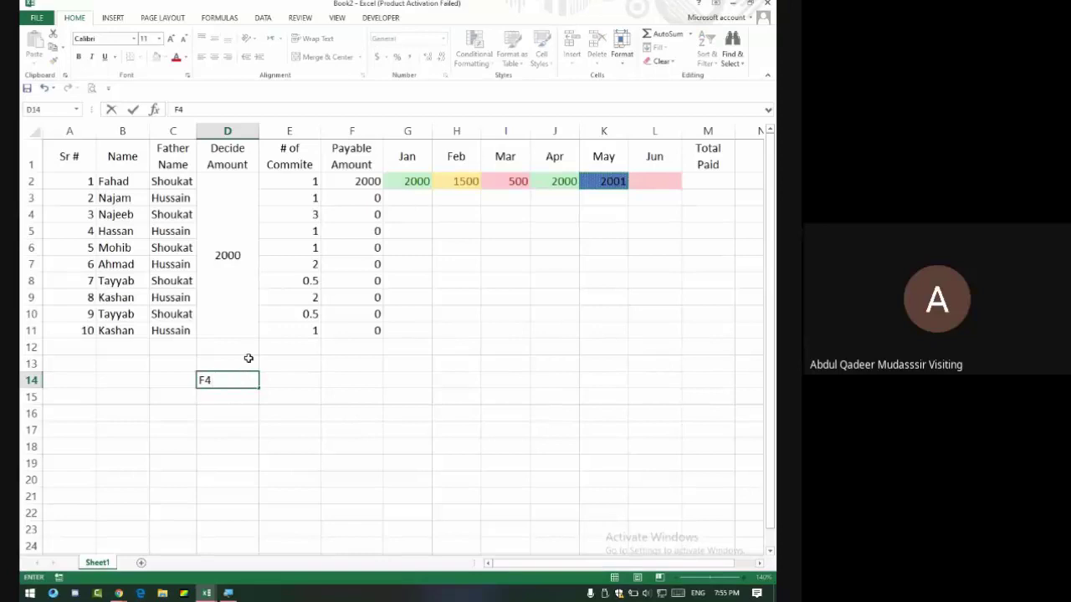
{"action": "left_click_drag", "start_coordinate": [260, 424], "coordinate": [260, 415]}
{"action": "left_click", "coordinate": [234, 381]}
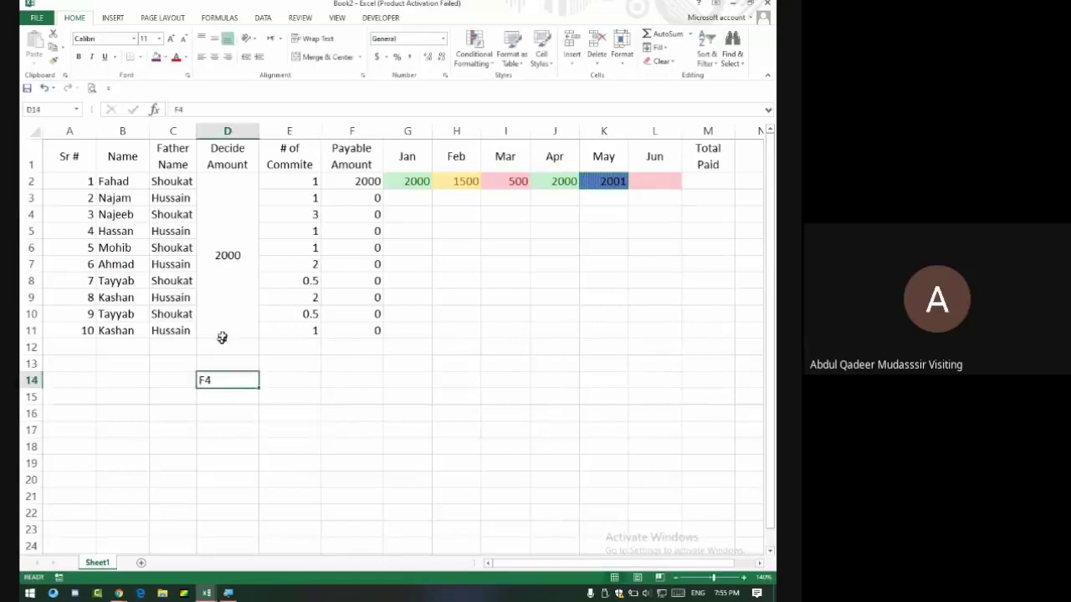
{"action": "left_click", "coordinate": [170, 38]}
Cycle the D2 reference in F2 with F4 and fill the formula down to F11.
{"action": "left_click", "coordinate": [351, 177]}
{"action": "double_click", "coordinate": [343, 180]}
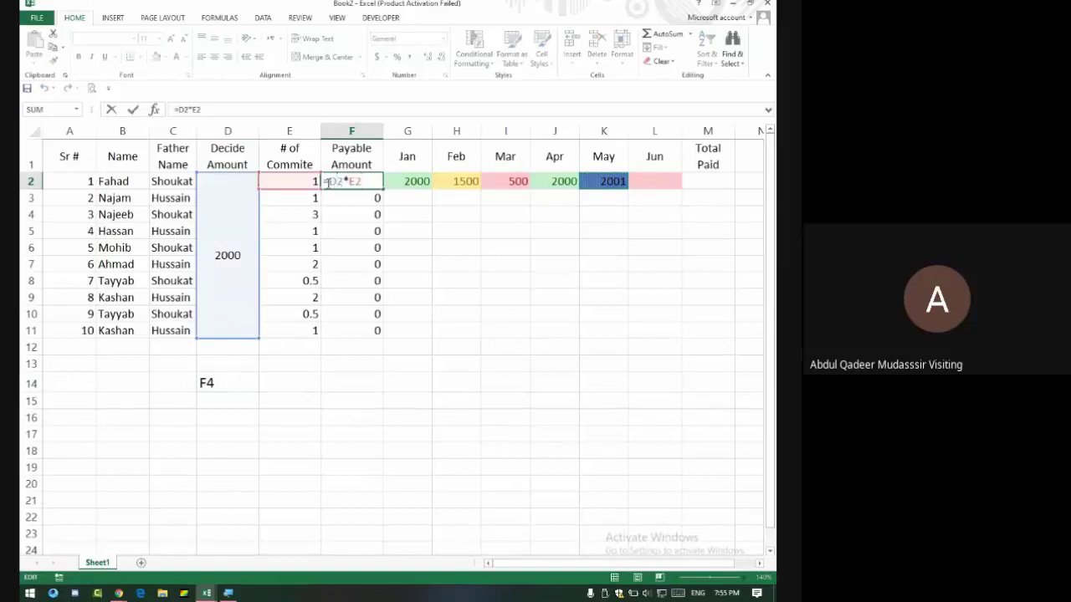
{"action": "key", "text": "F4"}
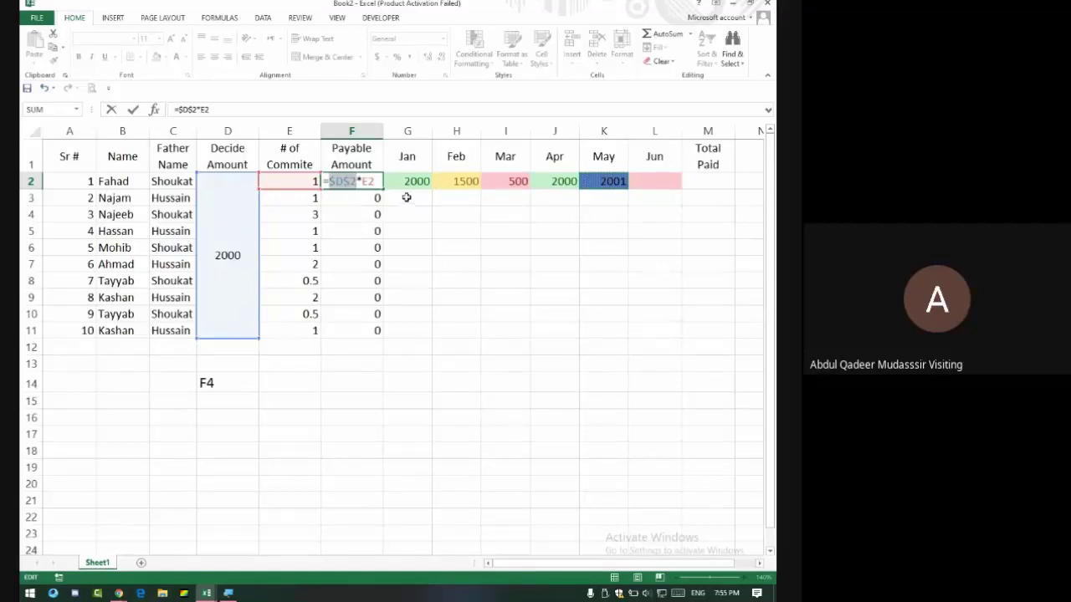
{"action": "key", "text": "F4"}
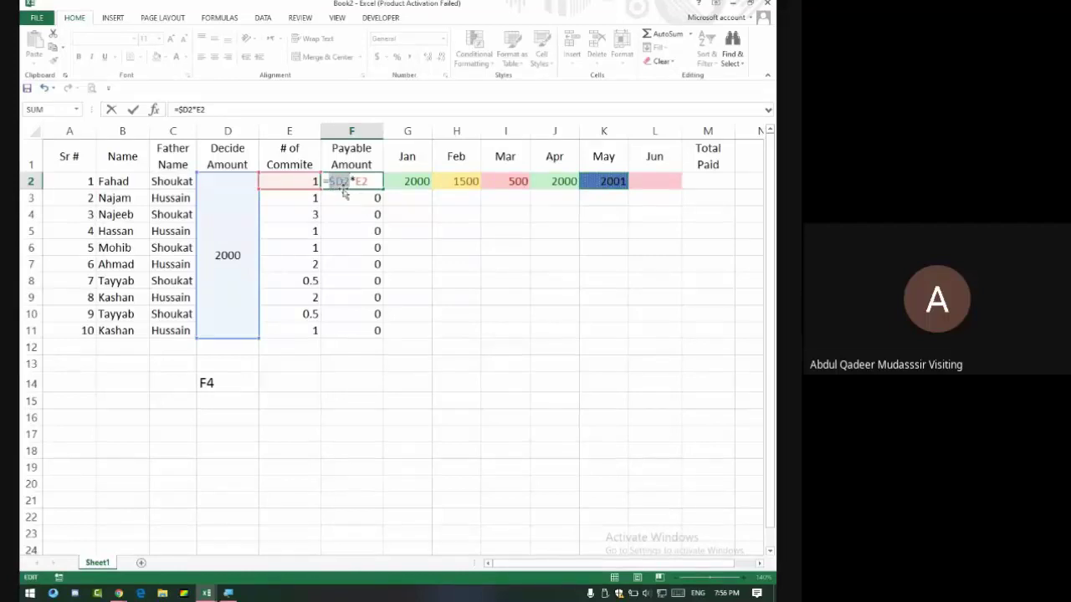
{"action": "key", "text": "Return"}
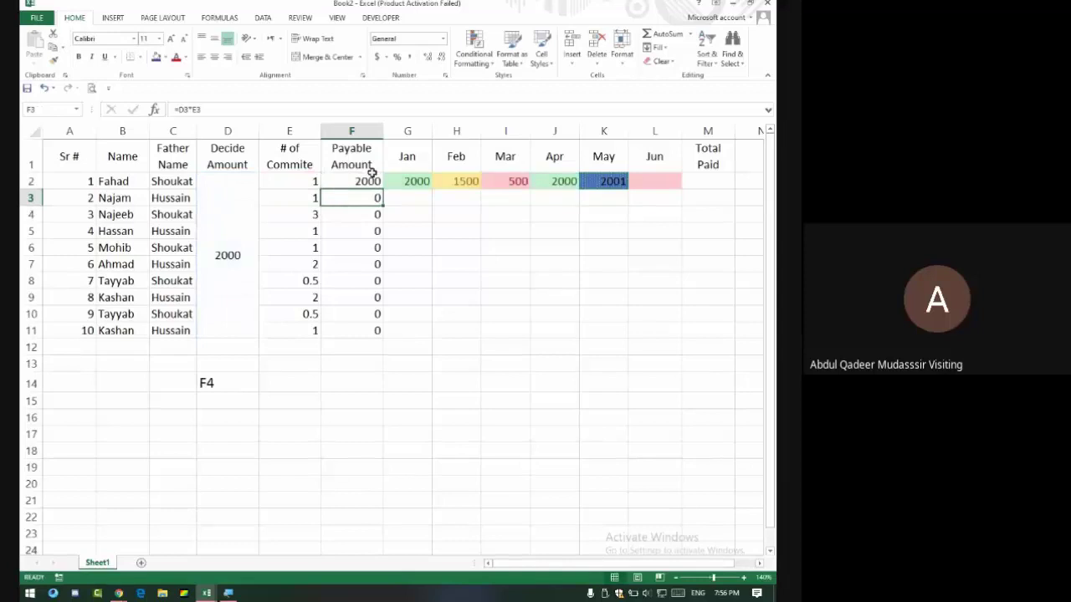
{"action": "left_click", "coordinate": [373, 179]}
{"action": "left_click_drag", "start_coordinate": [381, 190], "coordinate": [378, 333]}
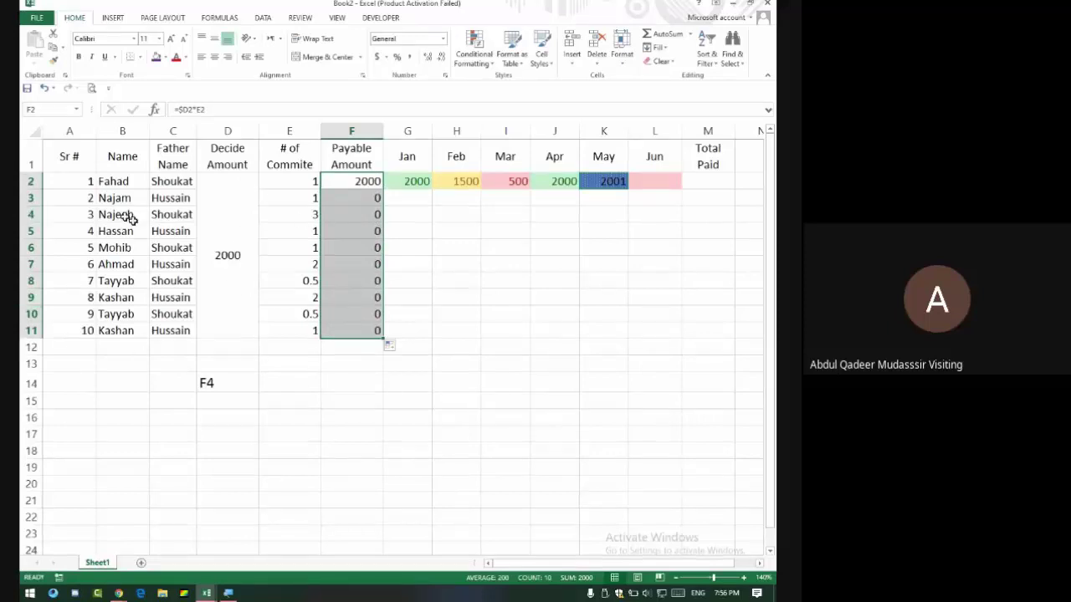
Set F2 to the row-locked =D$2*E2 and fill it down to F11.
{"action": "left_click", "coordinate": [374, 183]}
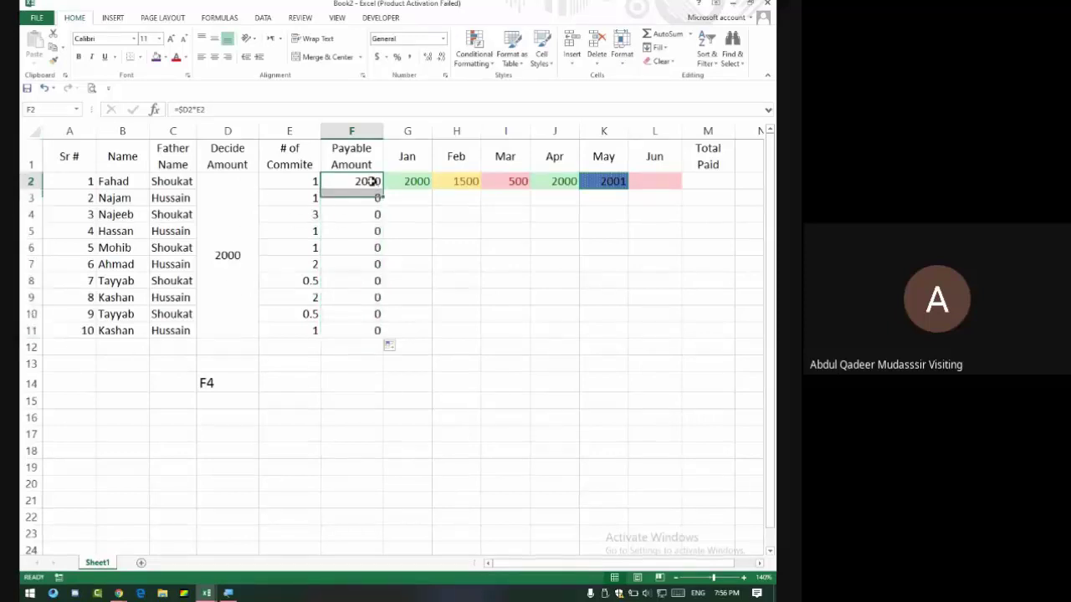
{"action": "left_click", "coordinate": [179, 108]}
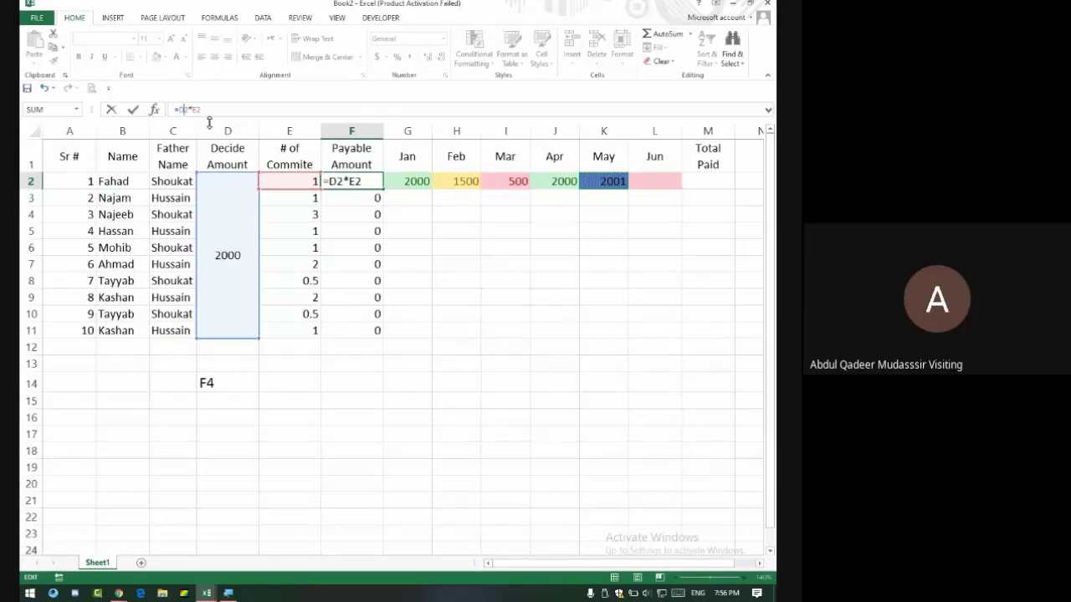
{"action": "type", "text": "$"}
{"action": "key", "text": "Return"}
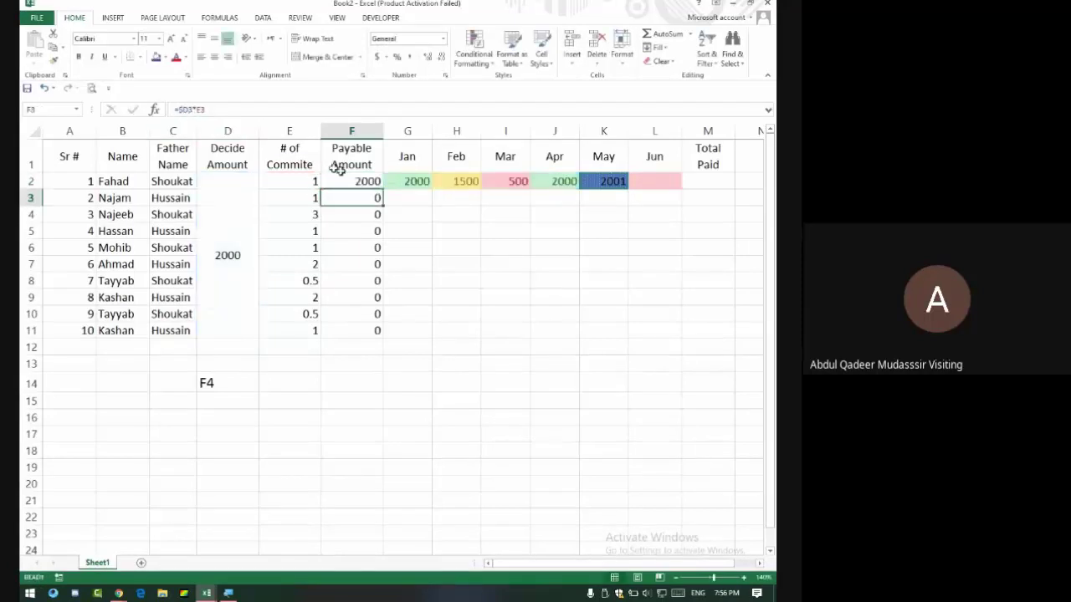
{"action": "left_click", "coordinate": [379, 184]}
{"action": "double_click", "coordinate": [381, 188]}
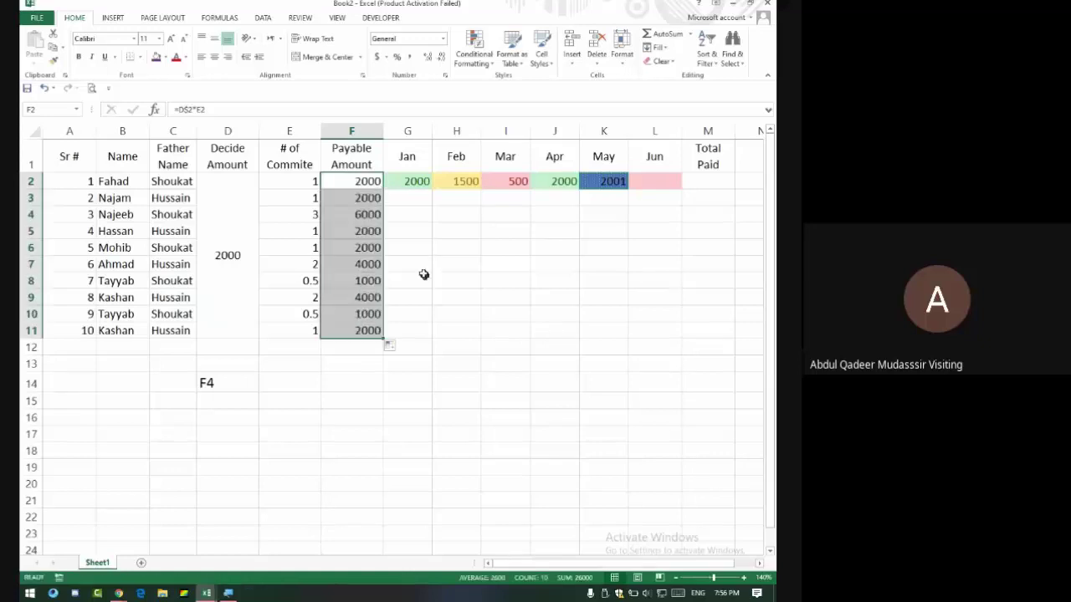
Check the filled Payable Amounts, the merged Decide Amount and the final F2 formula.
{"action": "left_click_drag", "start_coordinate": [368, 198], "coordinate": [381, 333]}
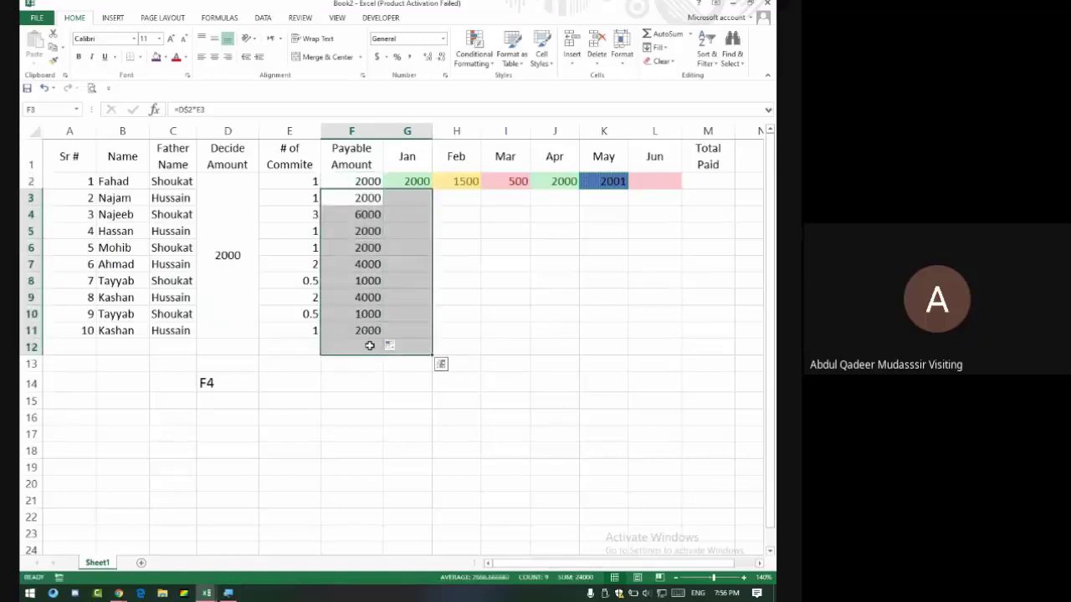
{"action": "left_click", "coordinate": [316, 400]}
{"action": "left_click_drag", "start_coordinate": [335, 182], "coordinate": [356, 329]}
{"action": "left_click", "coordinate": [239, 257]}
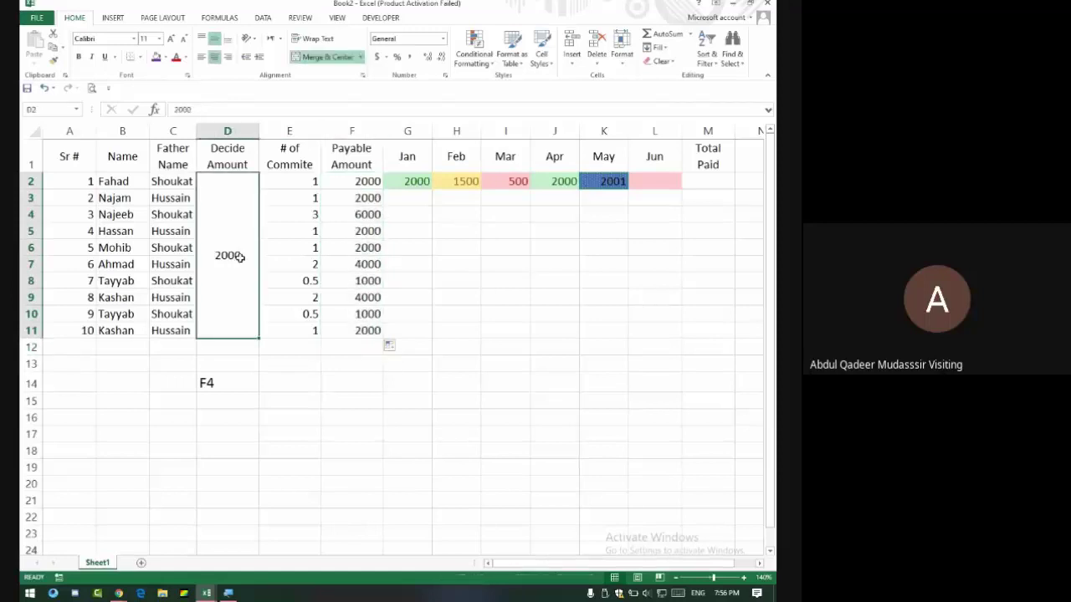
{"action": "left_click", "coordinate": [369, 183]}
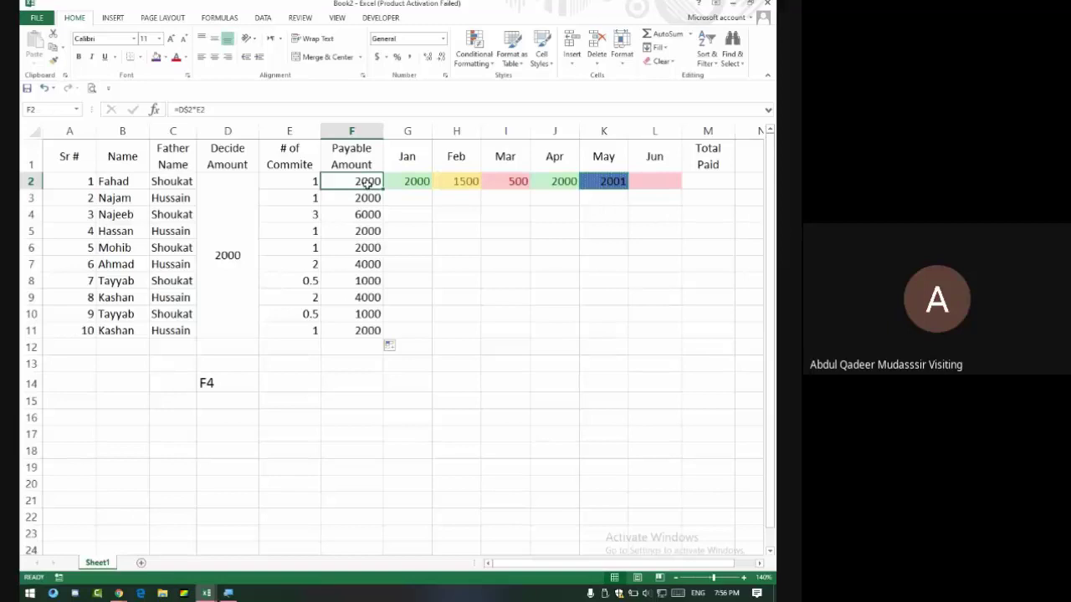
{"action": "left_click", "coordinate": [694, 187]}
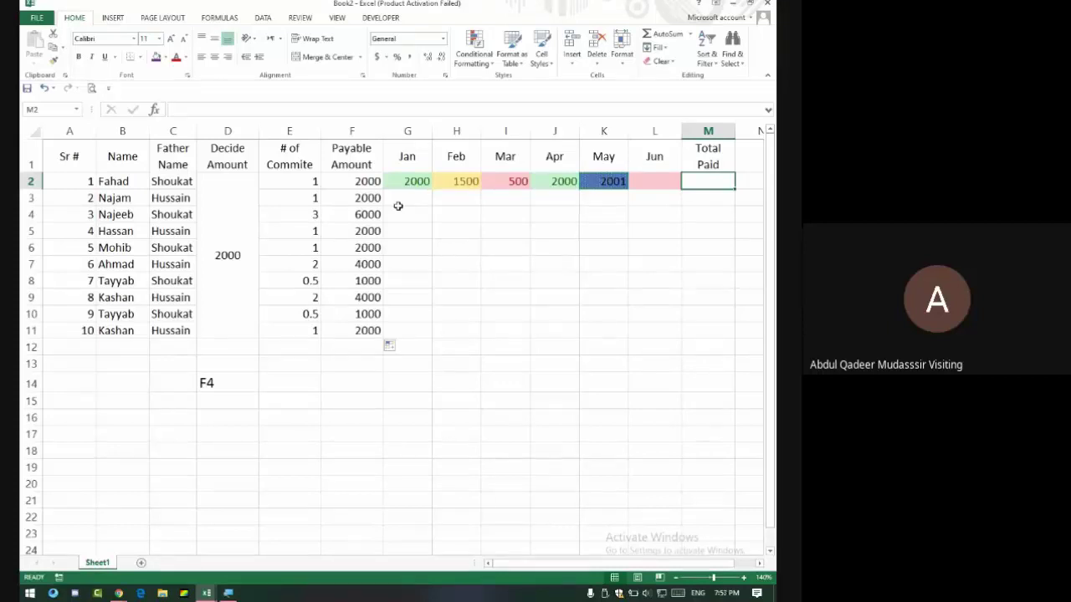
{"action": "left_click", "coordinate": [363, 345]}
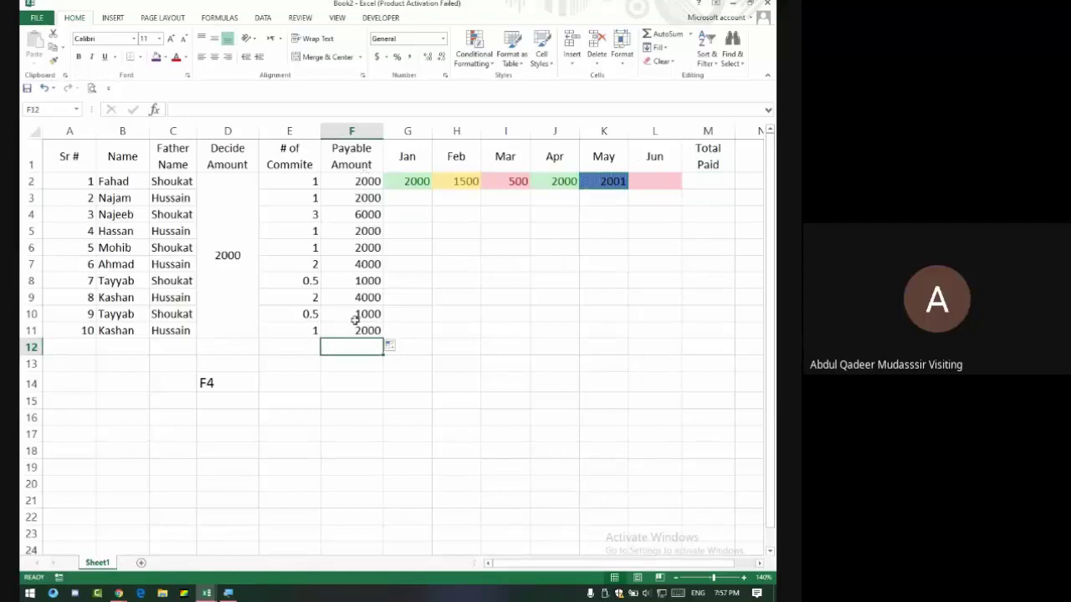
AutoSum Payable Amount to 26000 in F12 and fill Total Paid =SUM(G2:L2) down M2:M11.
{"action": "left_click", "coordinate": [668, 40]}
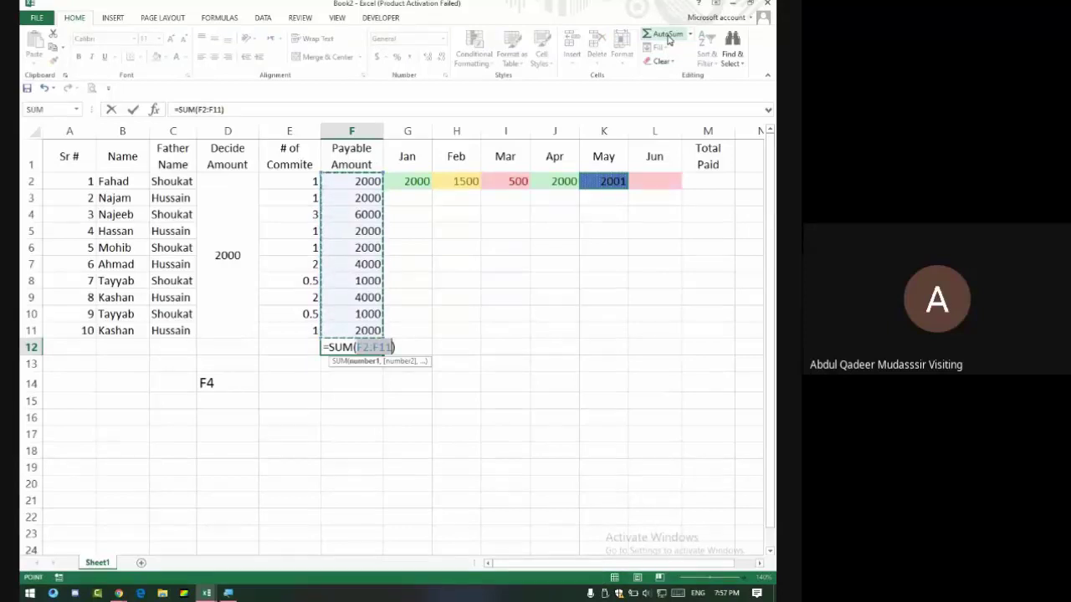
{"action": "key", "text": "Return"}
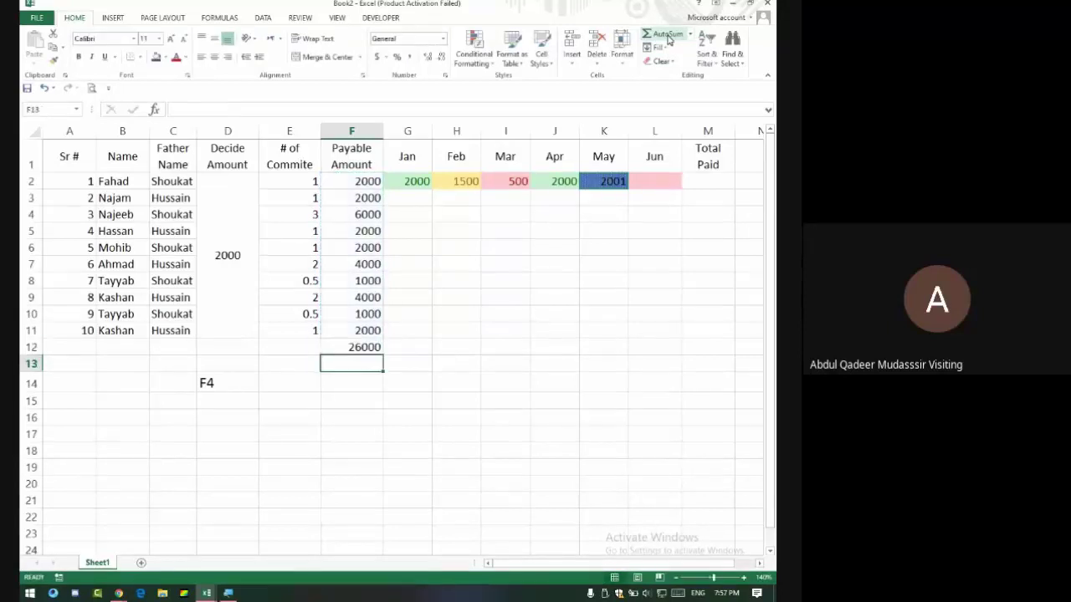
{"action": "left_click", "coordinate": [695, 182]}
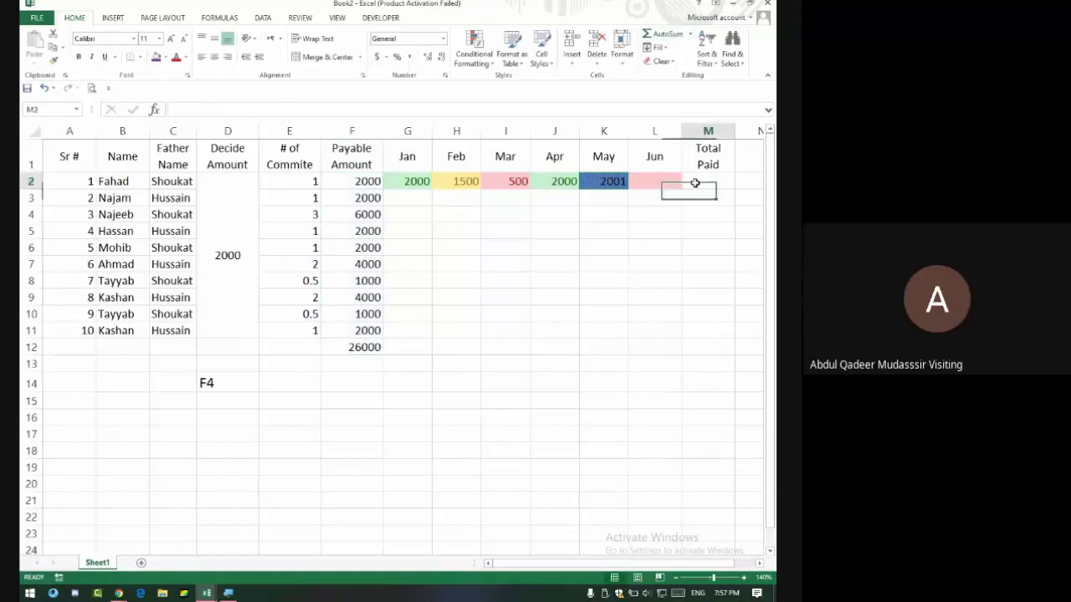
{"action": "left_click", "coordinate": [659, 35]}
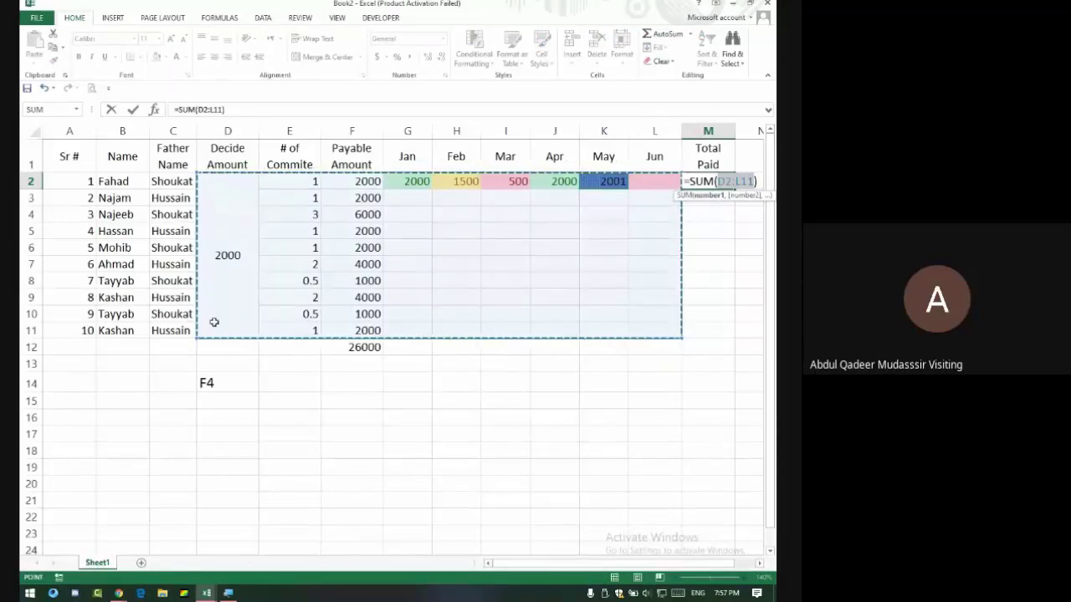
{"action": "left_click_drag", "start_coordinate": [194, 339], "coordinate": [387, 188]}
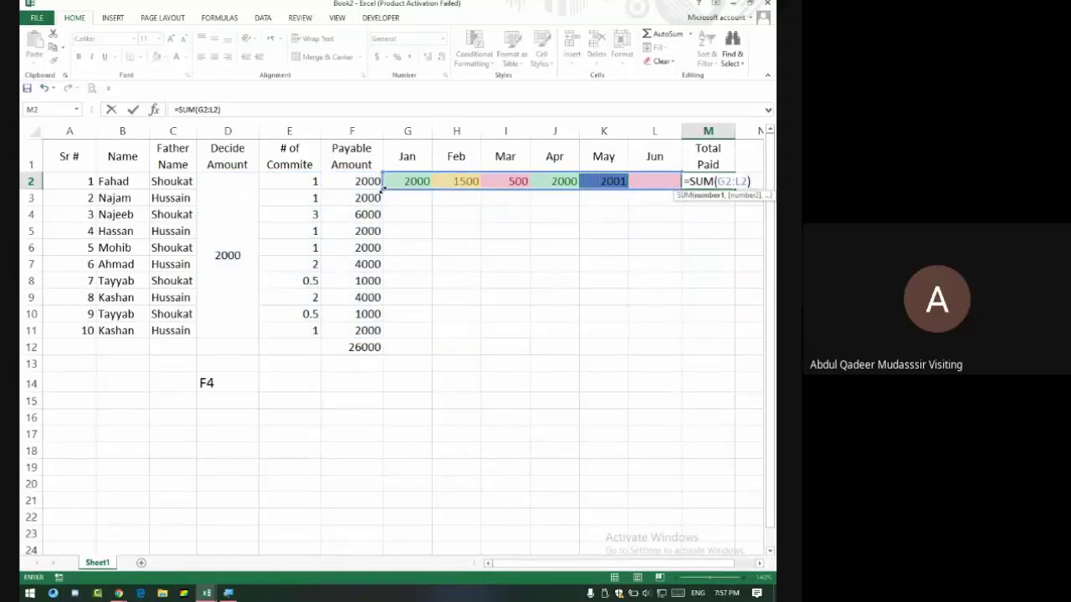
{"action": "key", "text": "Return"}
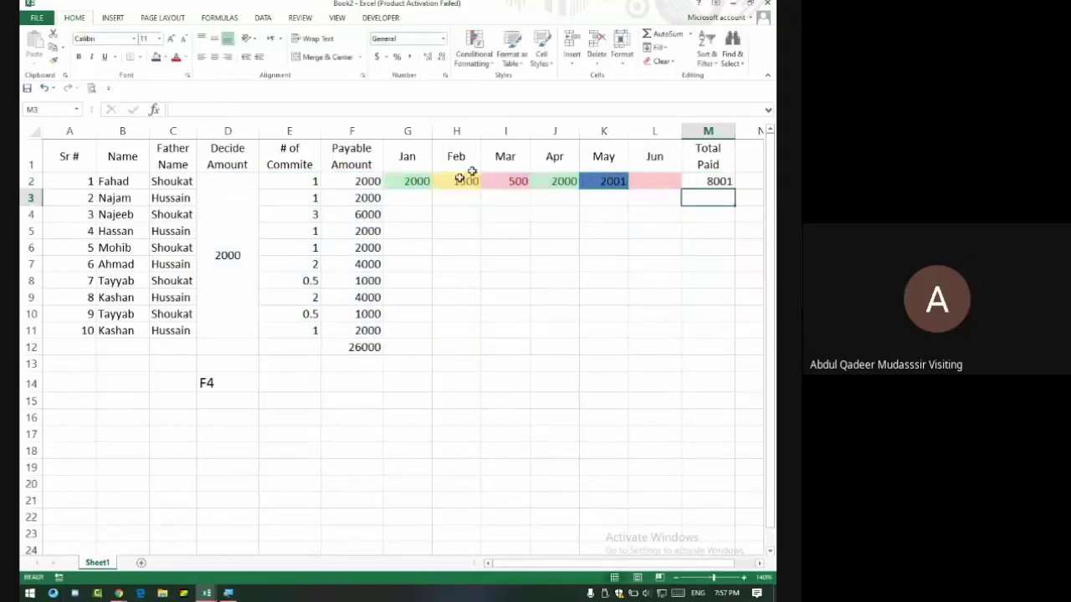
{"action": "left_click", "coordinate": [708, 189]}
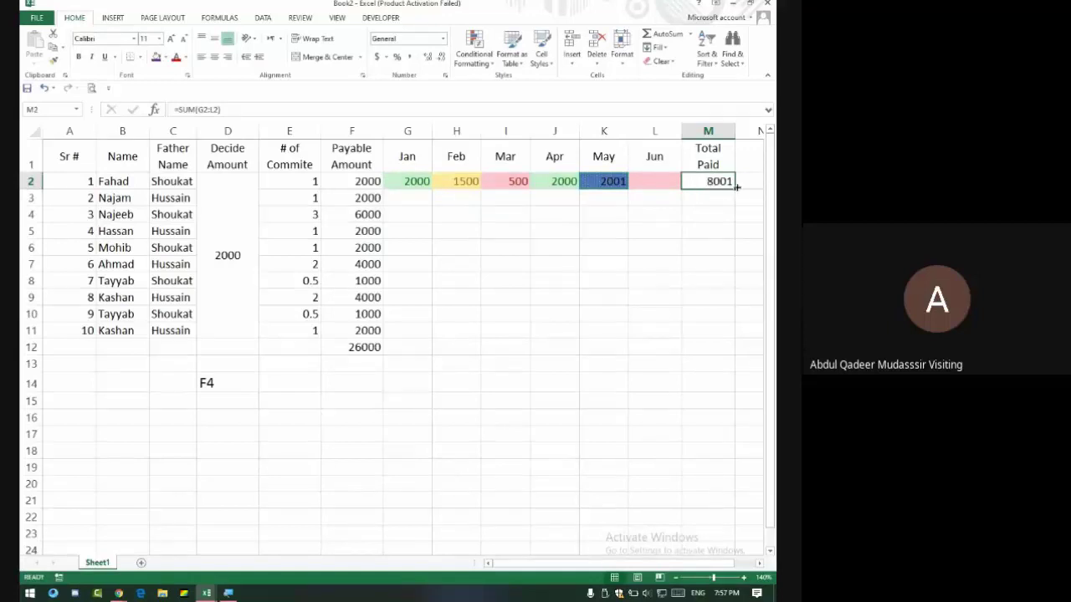
{"action": "double_click", "coordinate": [734, 187]}
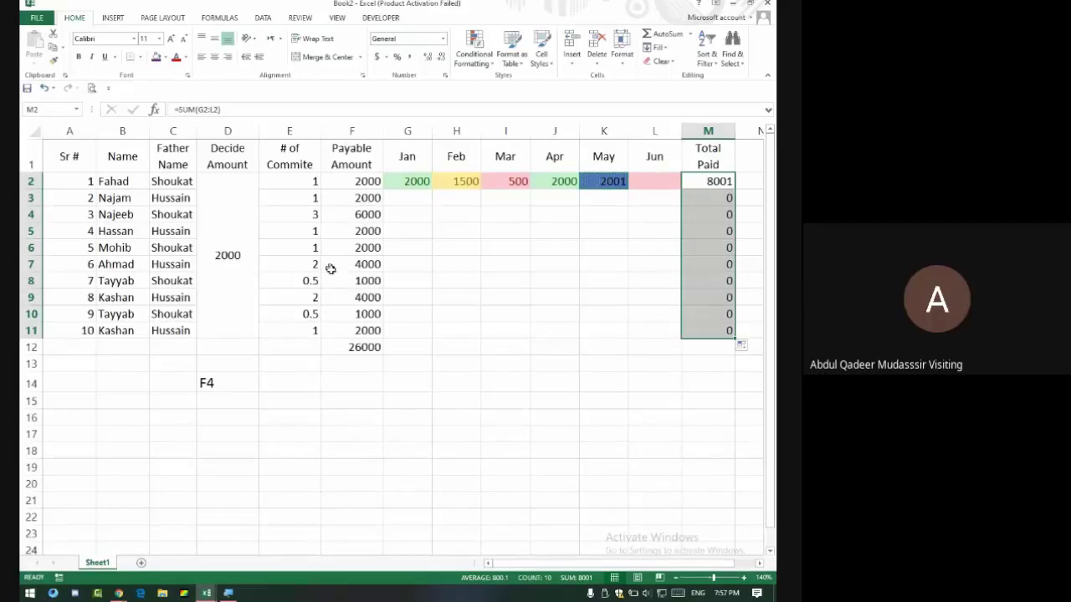
{"action": "scroll", "coordinate": [347, 230], "scroll_direction": "down", "scroll_amount": 16}
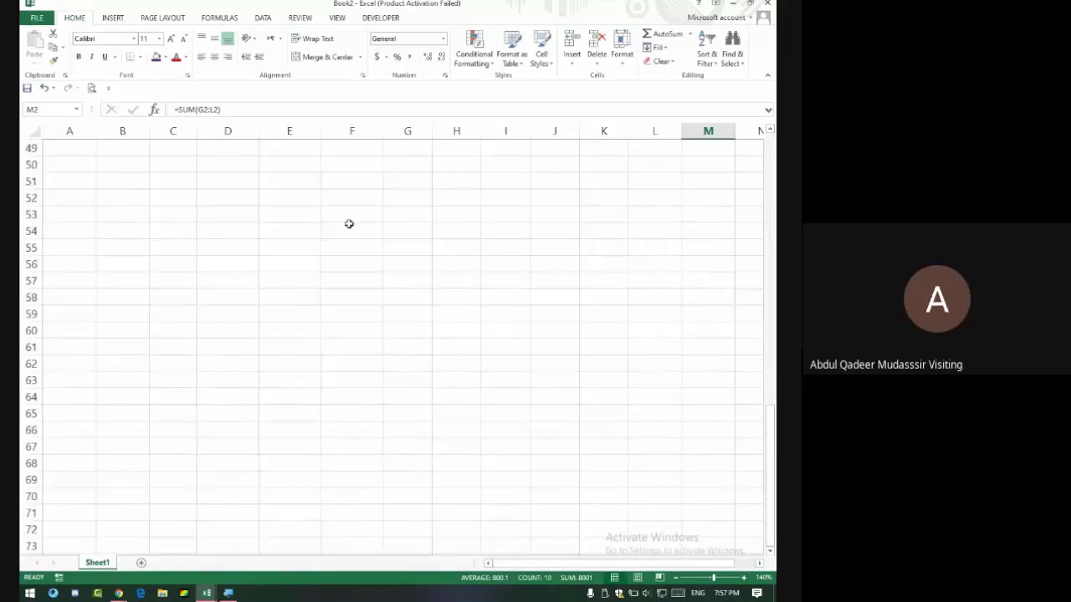
{"action": "key", "text": "alt+Tab"}
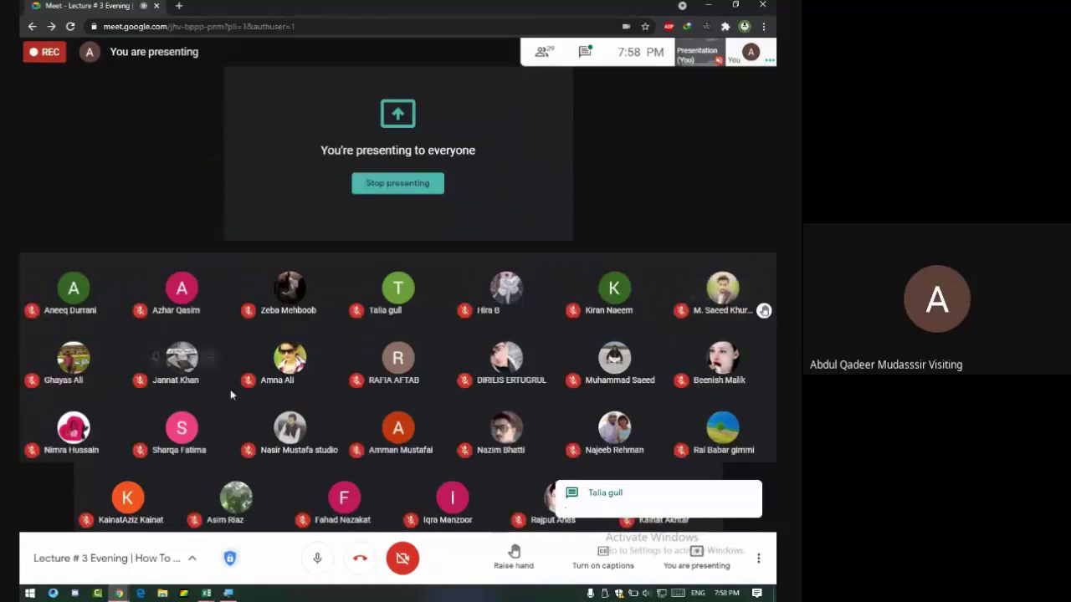
{"action": "key", "text": "alt+Tab"}
{"action": "scroll", "coordinate": [263, 234], "scroll_direction": "up", "scroll_amount": 8}
{"action": "scroll", "coordinate": [262, 233], "scroll_direction": "up", "scroll_amount": 8}
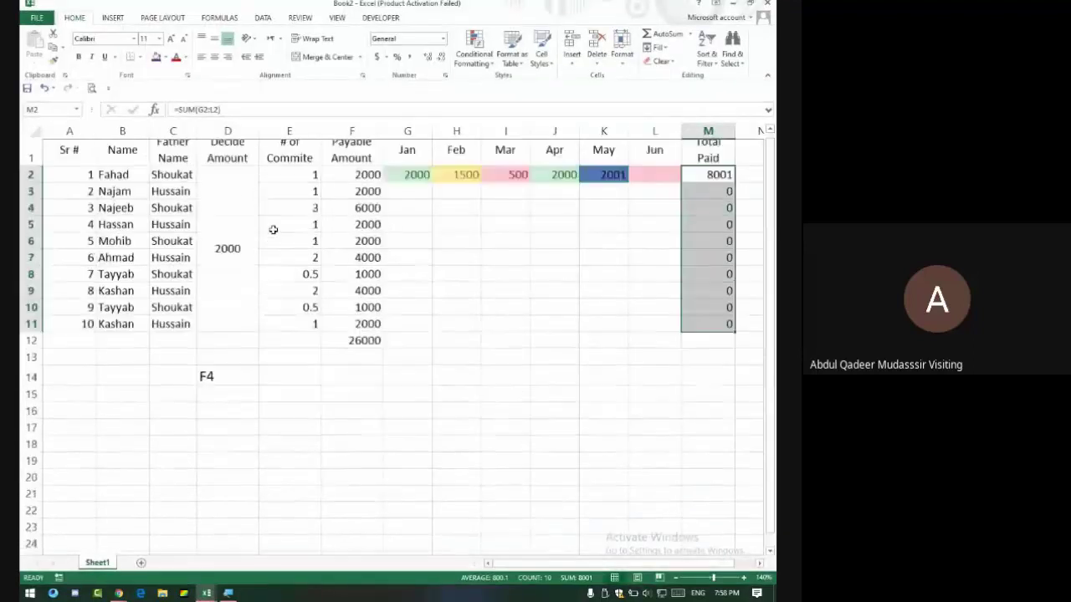
Clear the F12 total and the Total Paid results in M2:M11.
{"action": "left_click", "coordinate": [358, 350]}
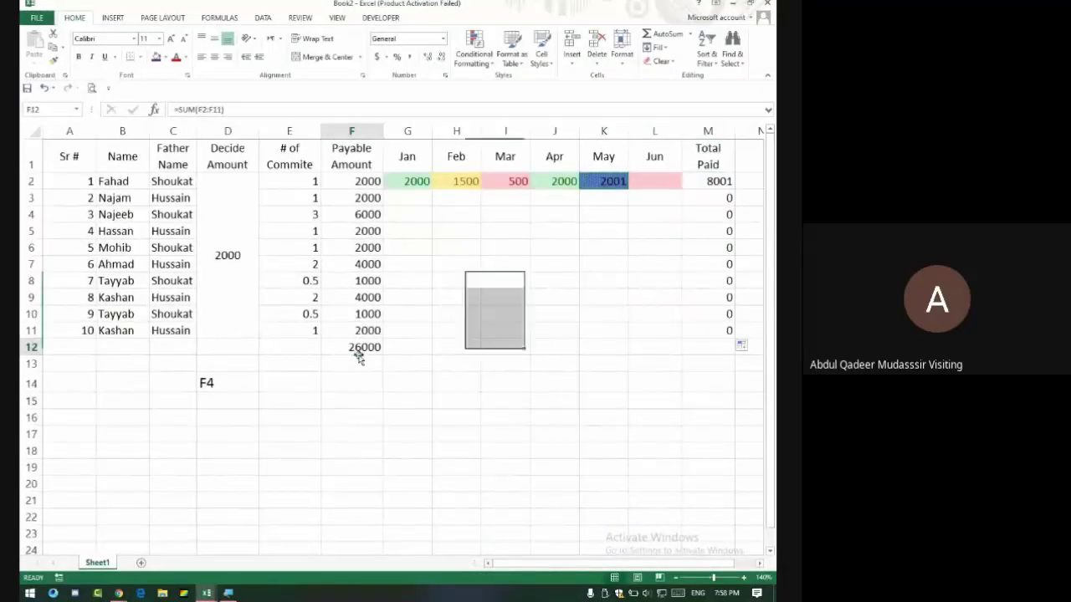
{"action": "key", "text": "Delete"}
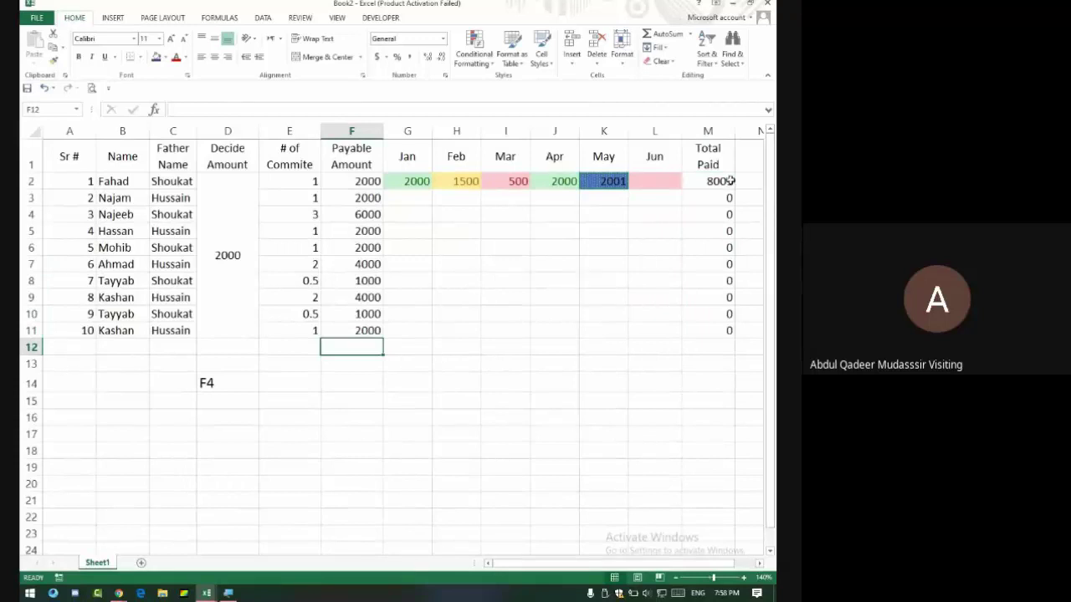
{"action": "left_click_drag", "start_coordinate": [731, 180], "coordinate": [727, 329]}
{"action": "key", "text": "Delete"}
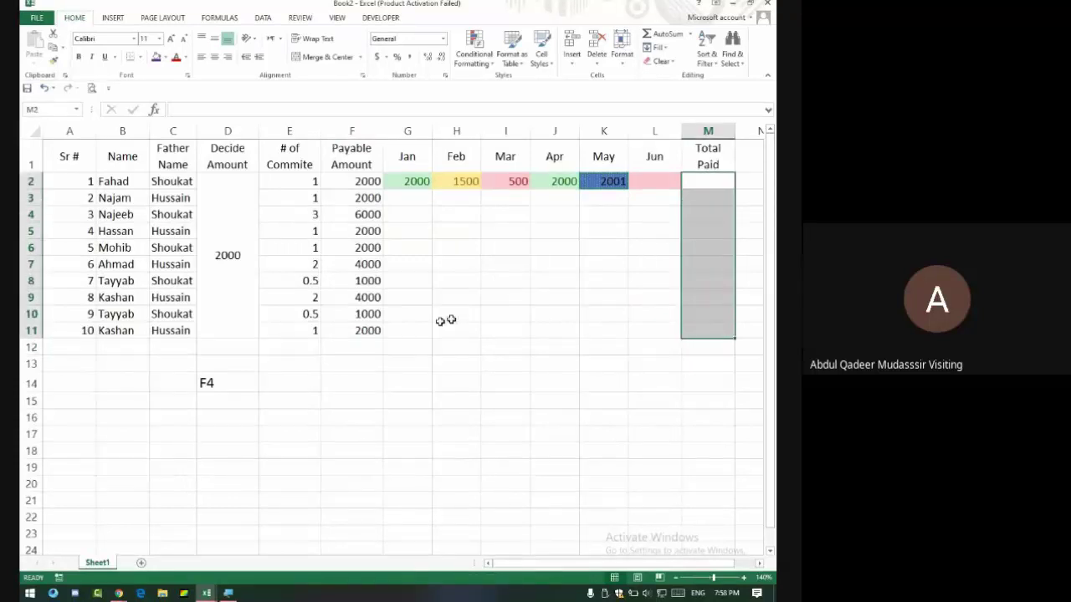
AutoSum F12 to 26000 payable and E12 to 13 committees.
{"action": "left_click", "coordinate": [374, 350]}
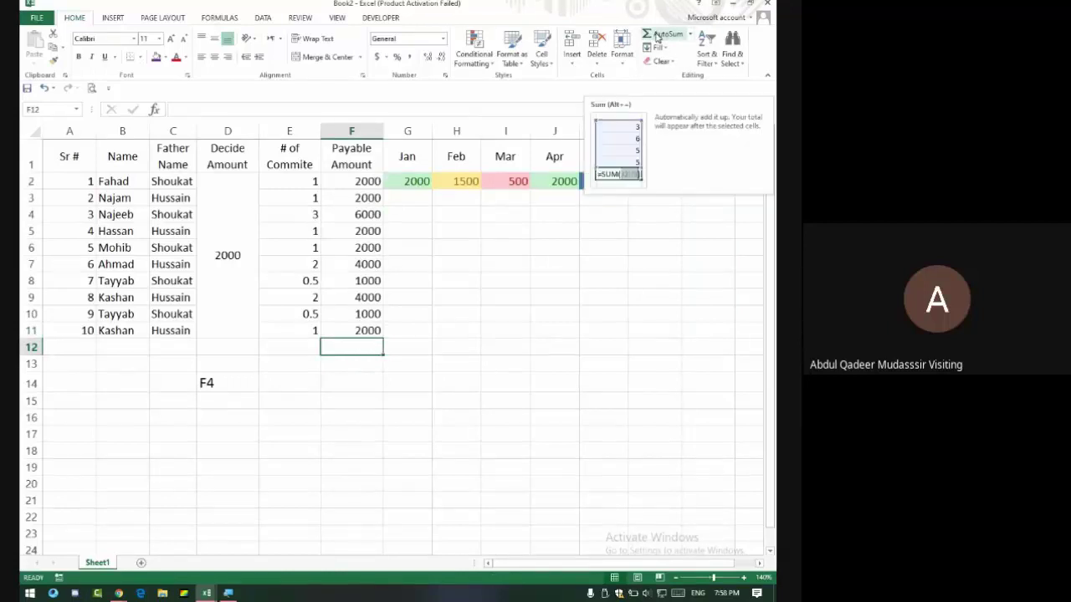
{"action": "left_click", "coordinate": [657, 36]}
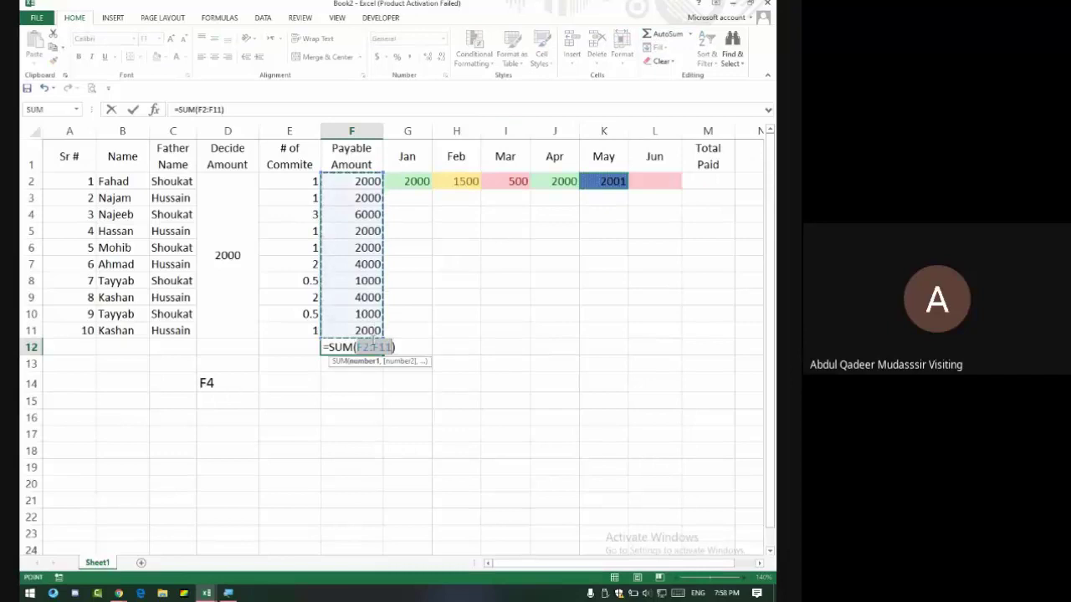
{"action": "key", "text": "Return"}
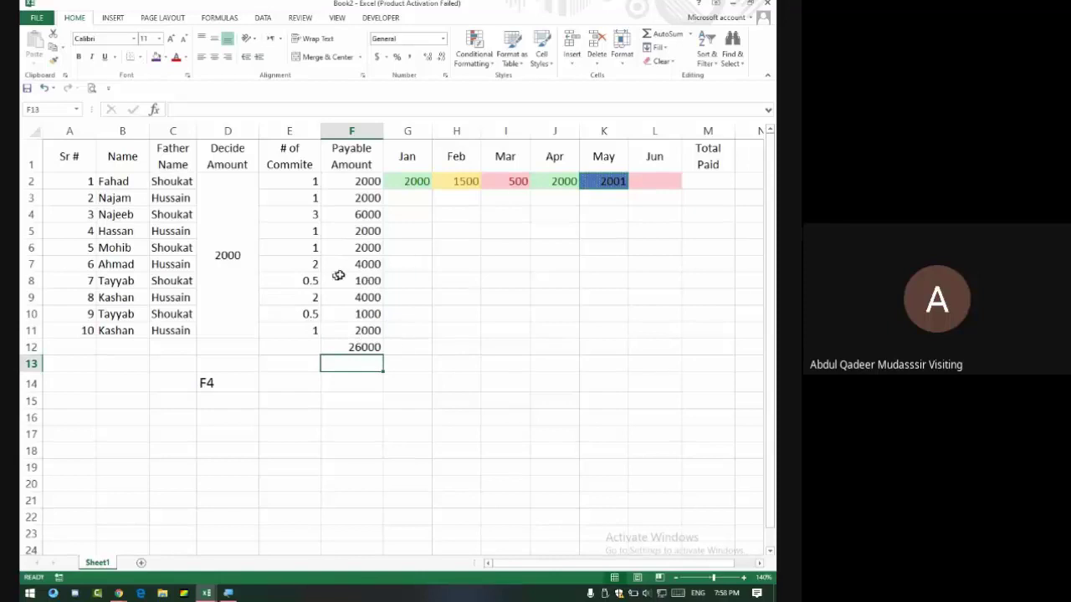
{"action": "left_click", "coordinate": [313, 345]}
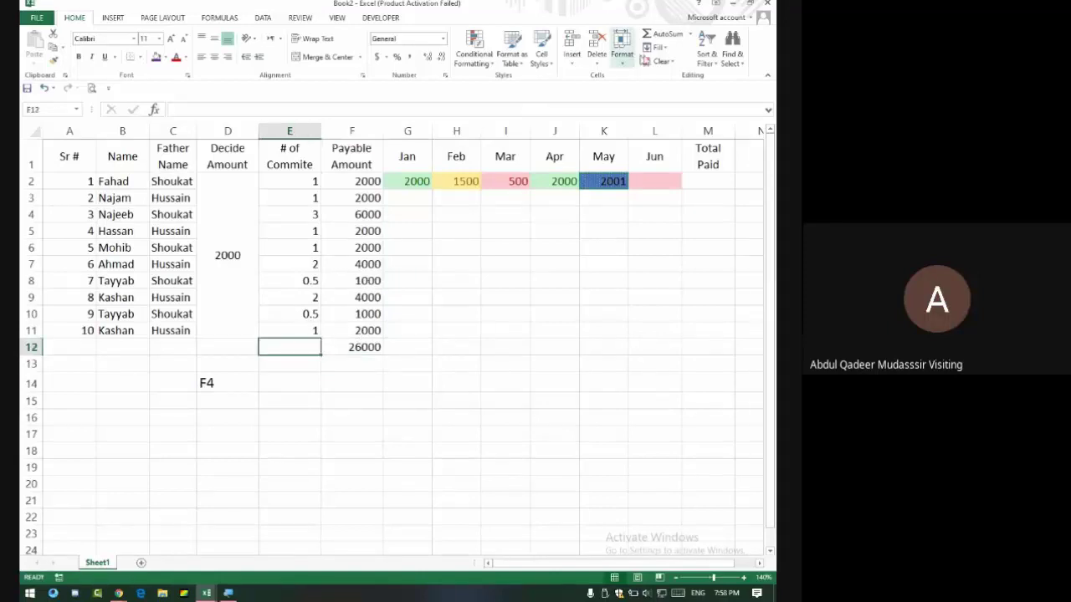
{"action": "left_click", "coordinate": [655, 35]}
{"action": "key", "text": "Return"}
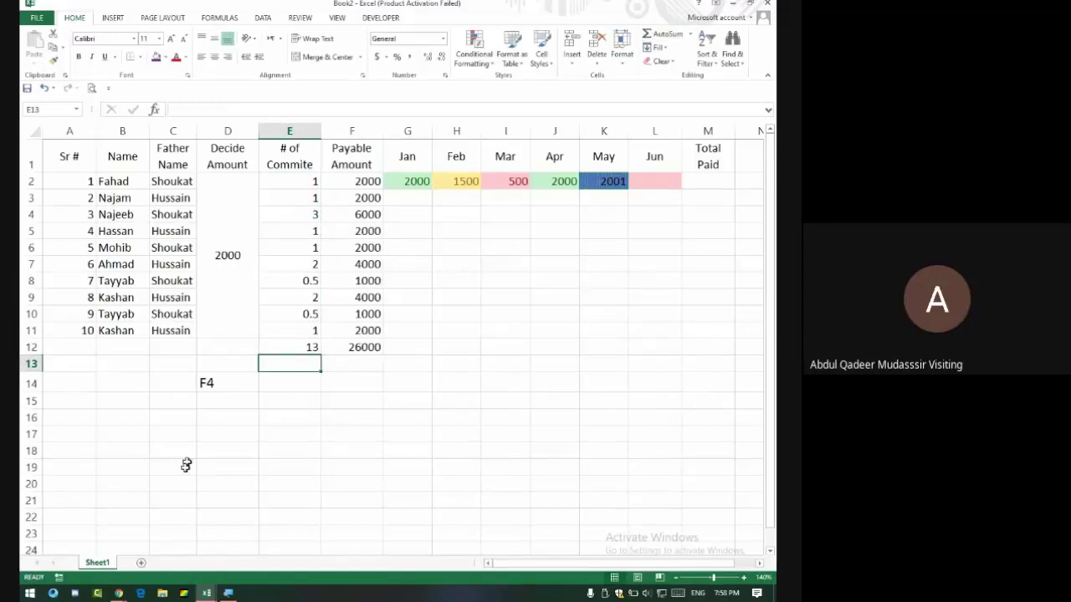
{"action": "left_click", "coordinate": [228, 593]}
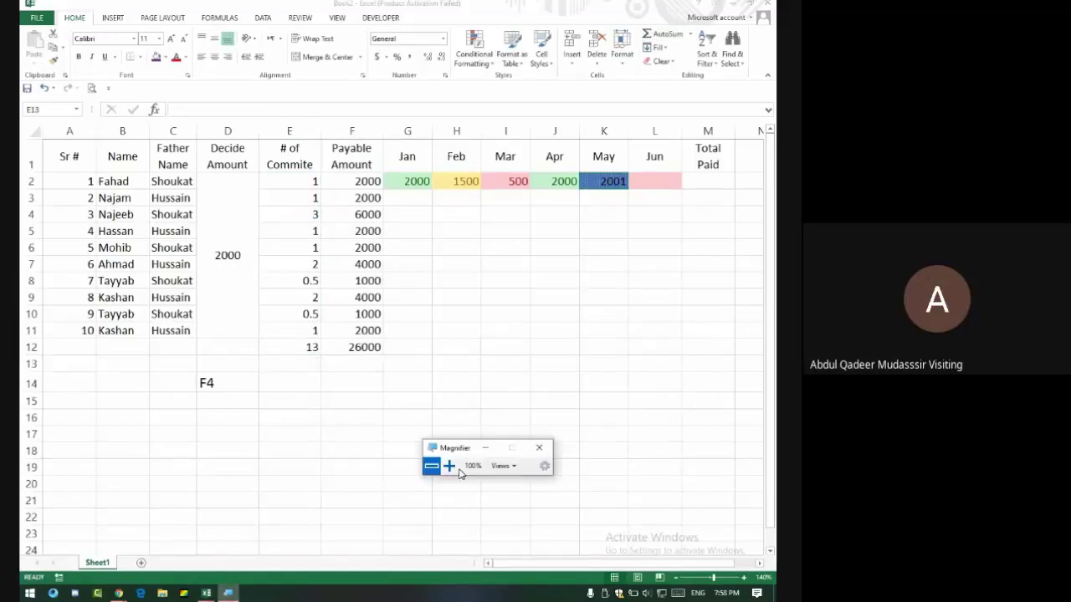
Zoom the screen magnifier to 300% and tuck its window aside.
{"action": "left_click", "coordinate": [457, 470]}
{"action": "left_click", "coordinate": [457, 470]}
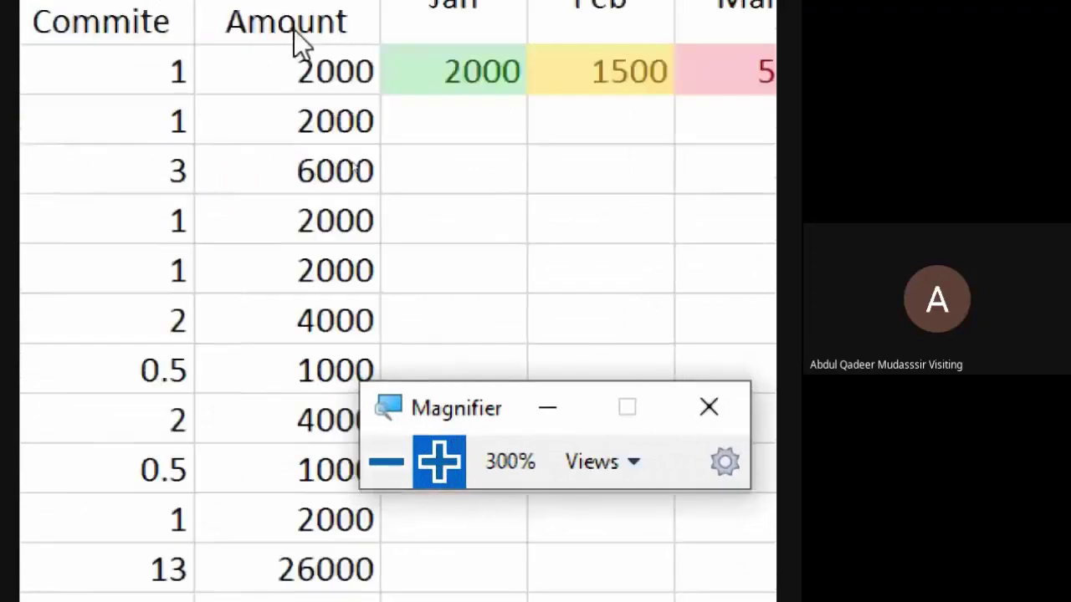
{"action": "left_click", "coordinate": [547, 407]}
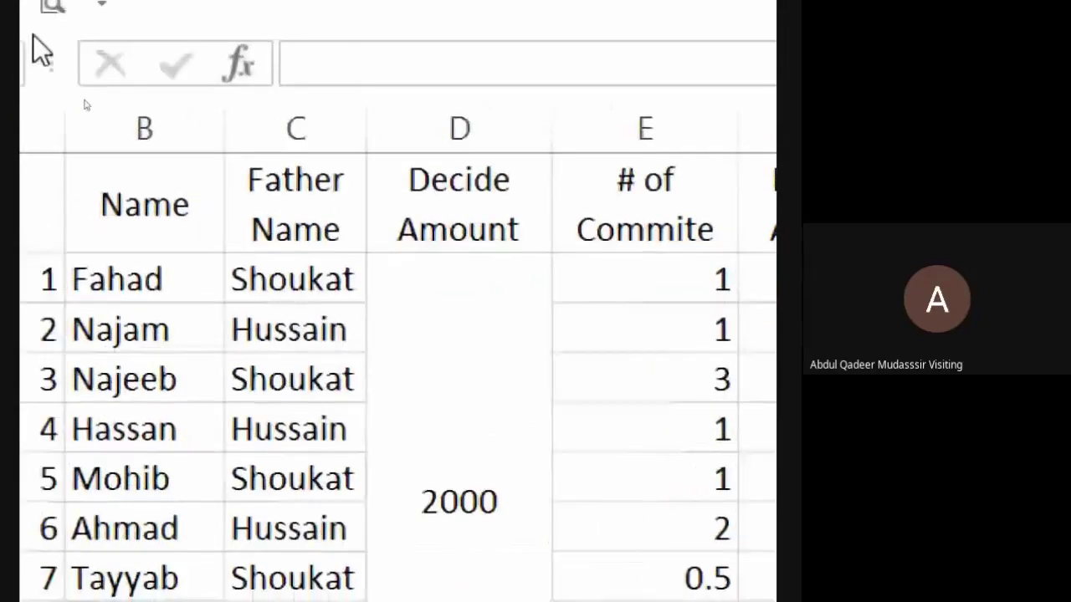
Change F2 to relative =D2*E2, fill it down column F, and inspect F3's formula.
{"action": "left_click", "coordinate": [669, 236]}
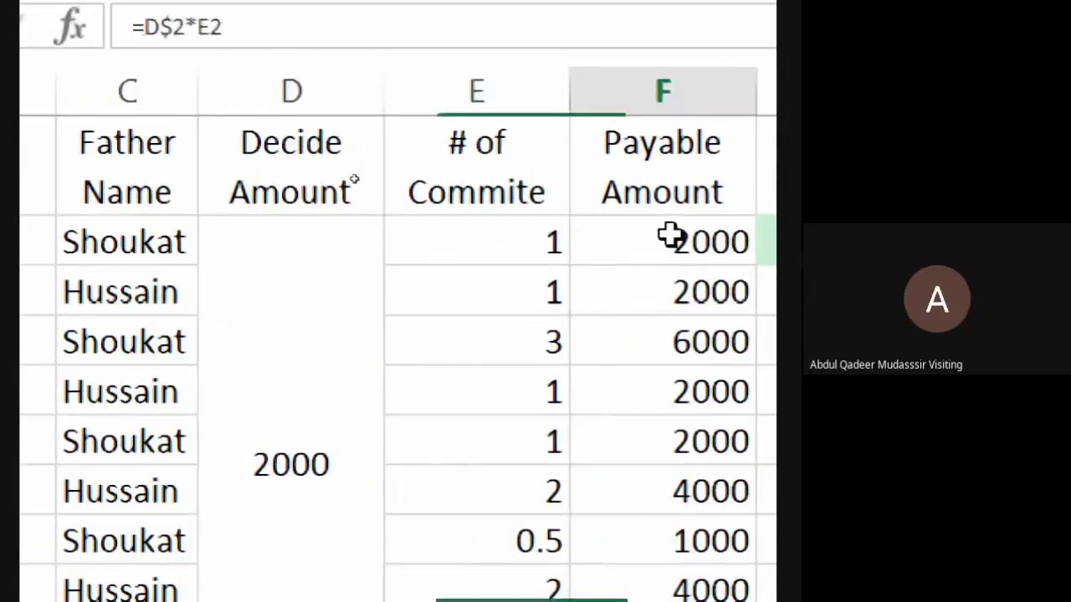
{"action": "double_click", "coordinate": [669, 235]}
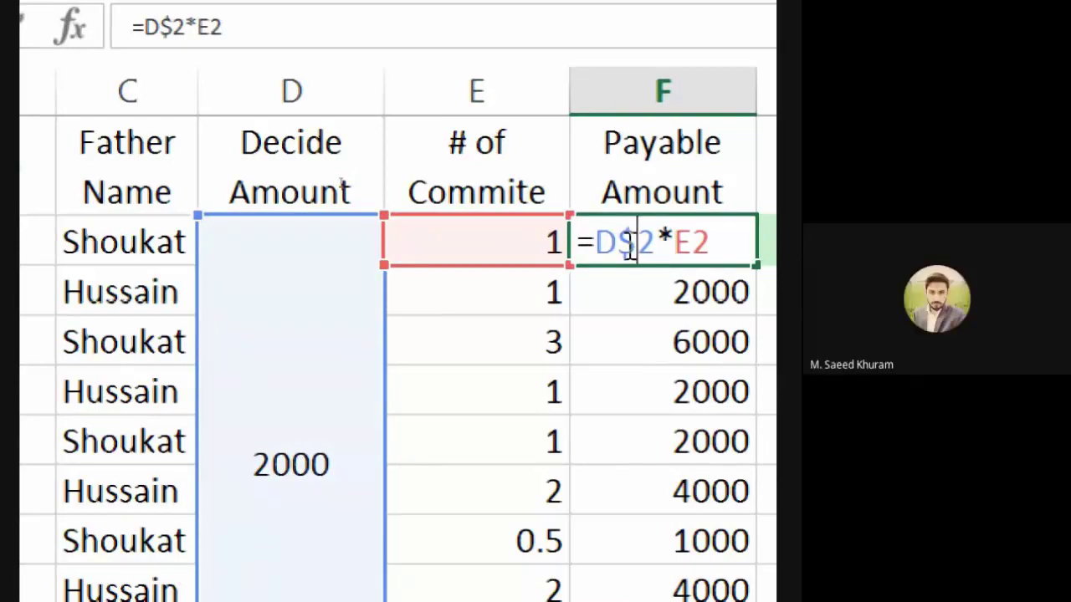
{"action": "key", "text": "BackSpace"}
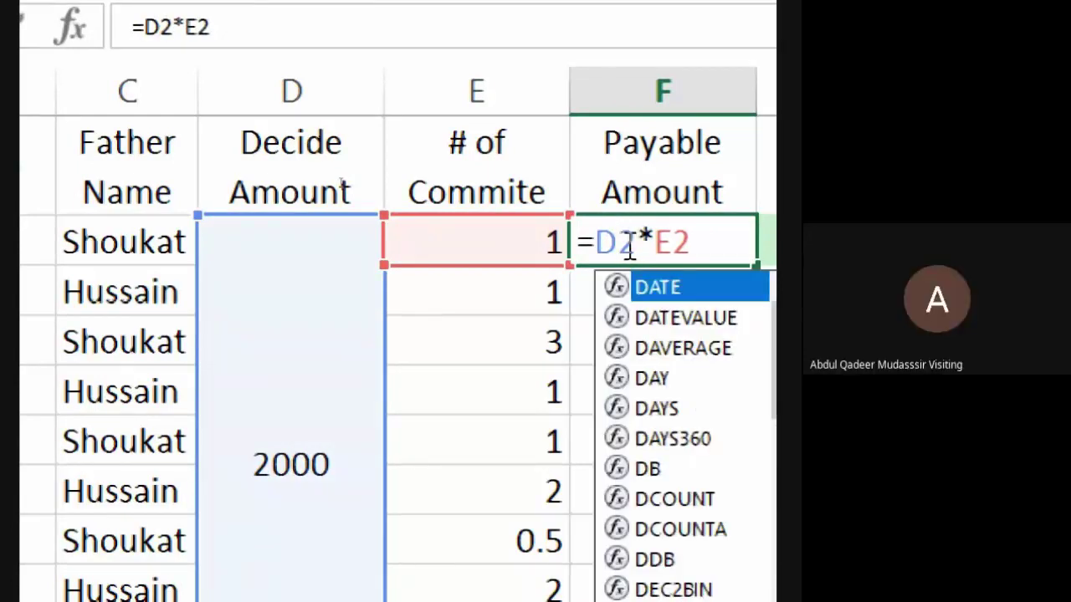
{"action": "left_click", "coordinate": [674, 251]}
{"action": "key", "text": "Return"}
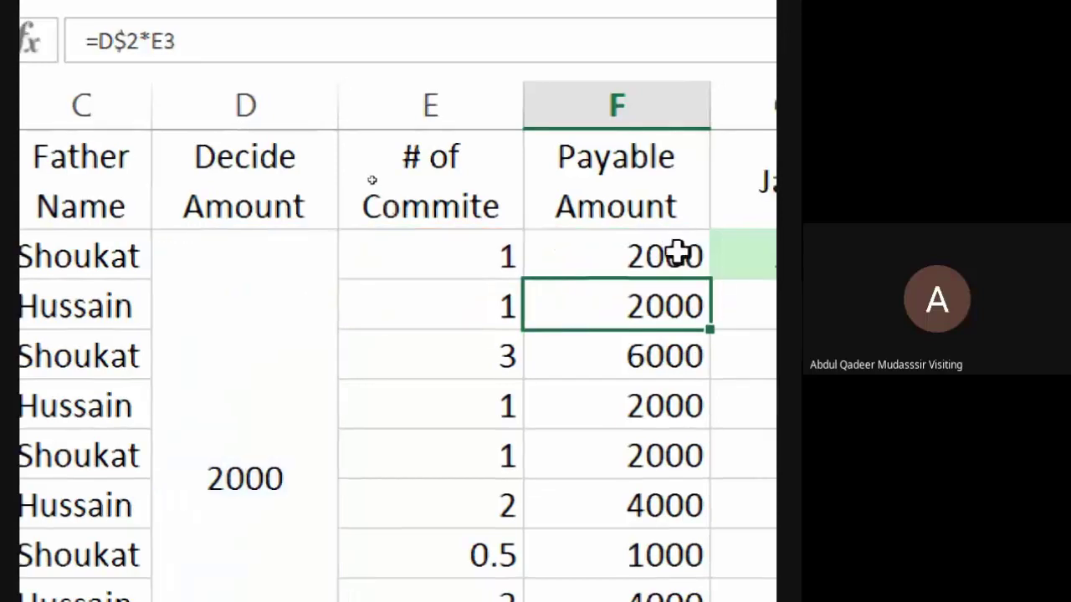
{"action": "left_click", "coordinate": [682, 258]}
{"action": "double_click", "coordinate": [711, 280]}
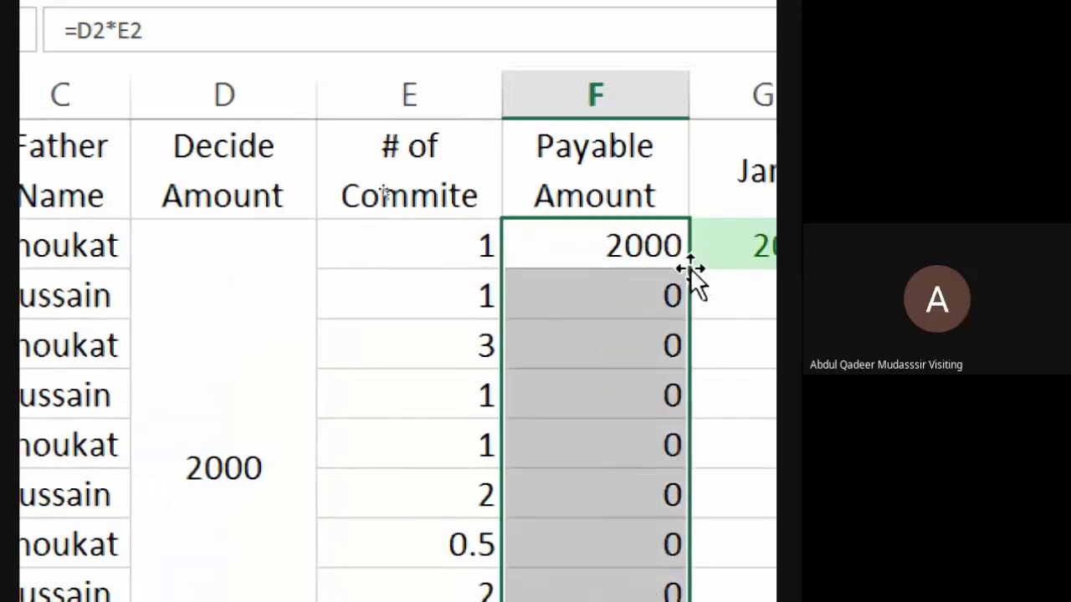
{"action": "left_click", "coordinate": [592, 299]}
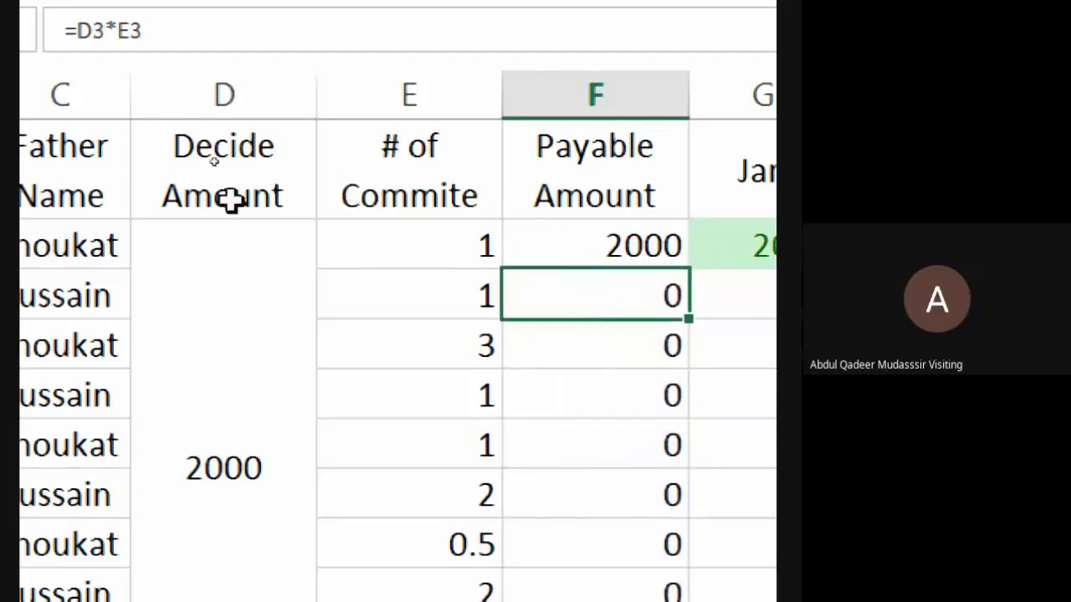
{"action": "left_click", "coordinate": [241, 87]}
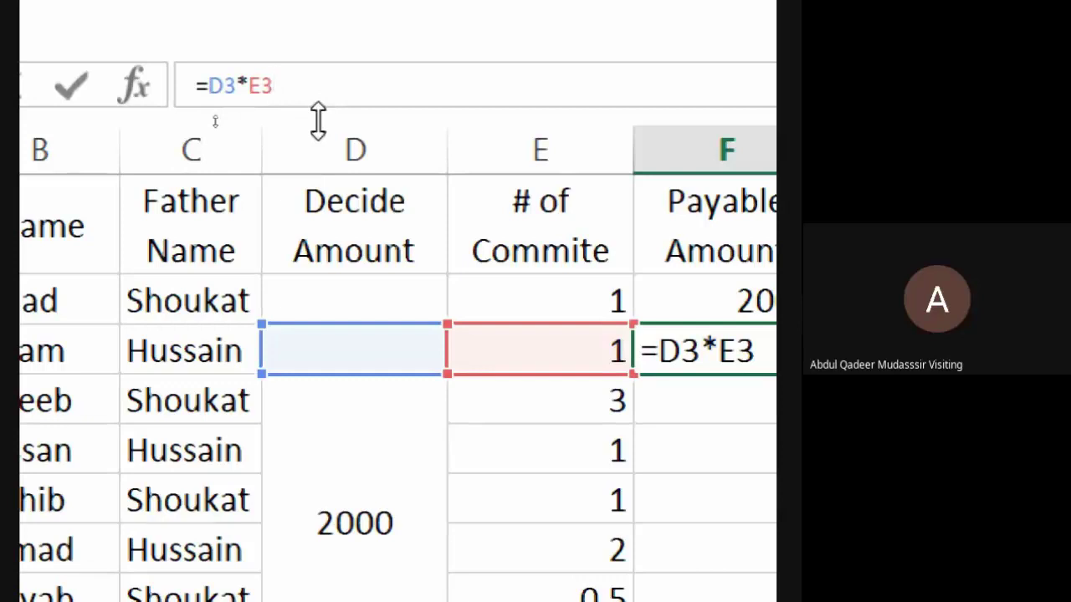
Lock the Decide Amount reference as =$D$2*E2 in F2 and fill it down column F.
{"action": "key", "text": "Return"}
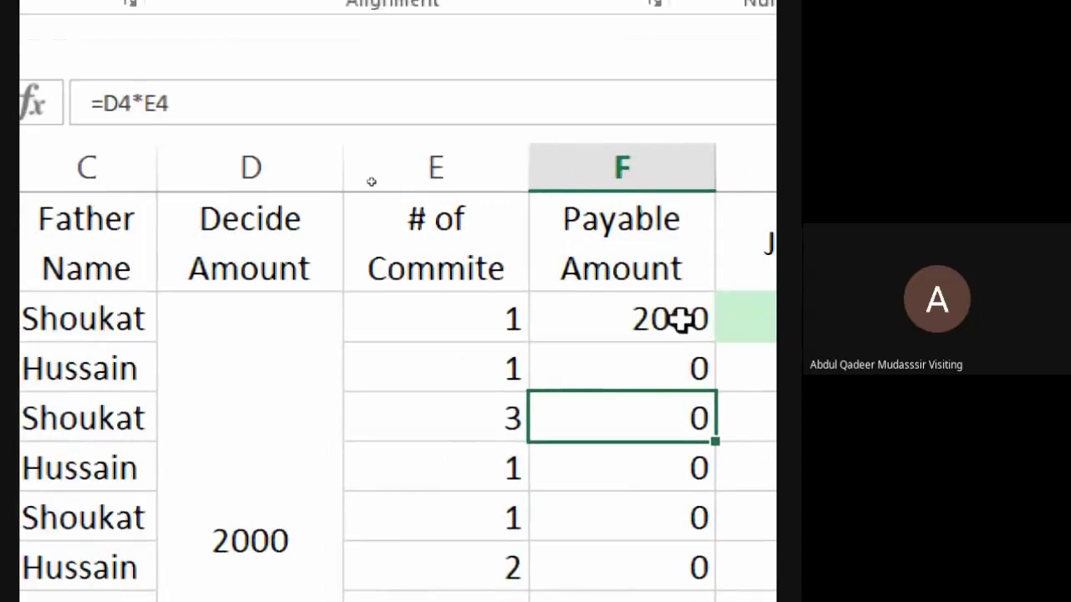
{"action": "left_click", "coordinate": [679, 318]}
{"action": "left_click", "coordinate": [119, 107]}
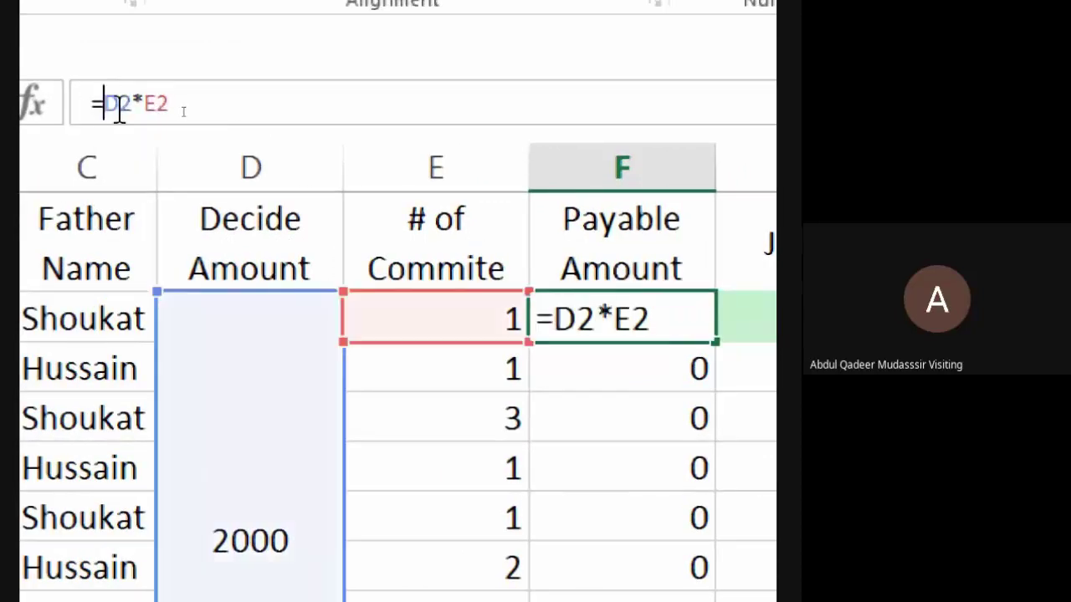
{"action": "key", "text": "F4"}
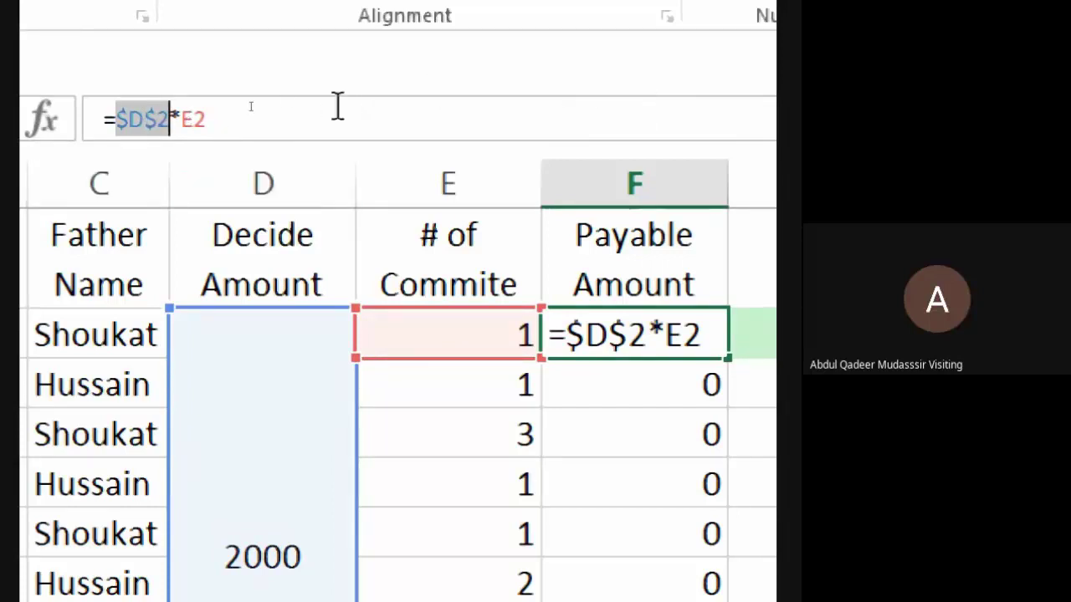
{"action": "key", "text": "Return"}
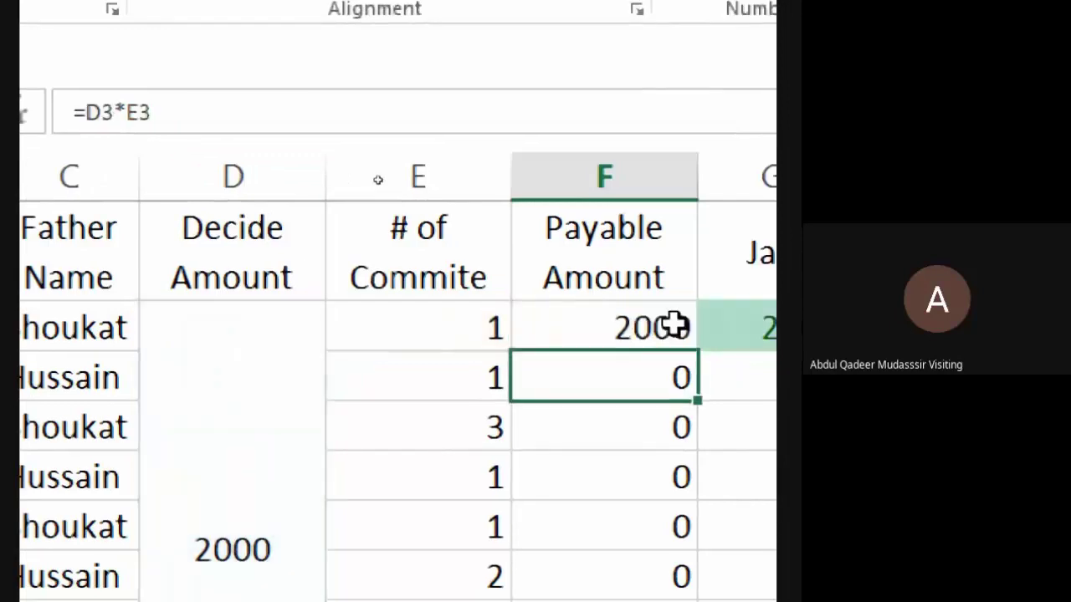
{"action": "left_click", "coordinate": [601, 337]}
{"action": "double_click", "coordinate": [699, 350]}
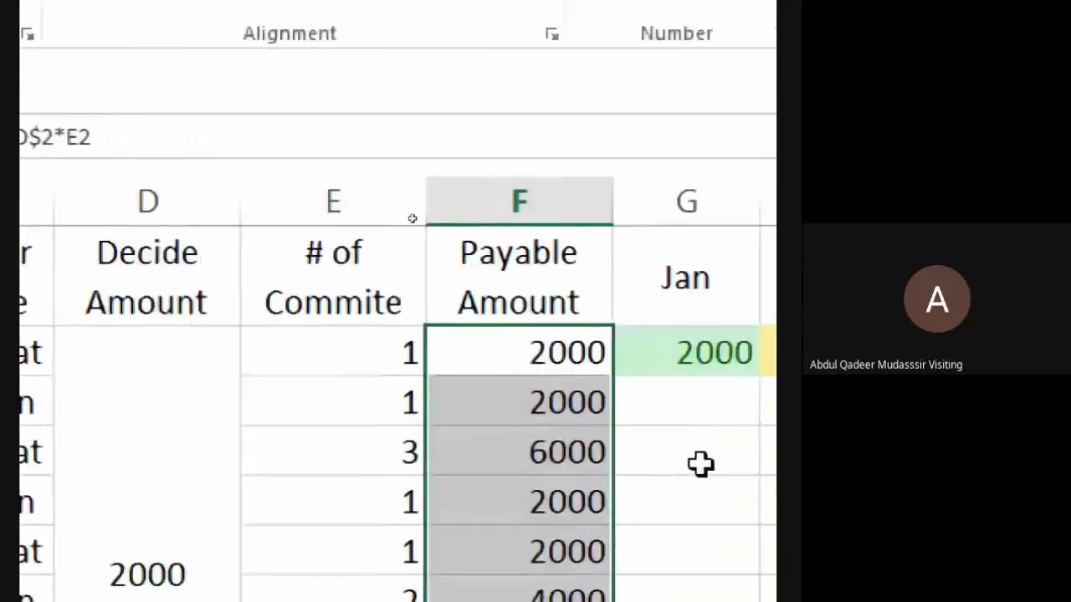
Change F2's Decide Amount reference to row-locked D$2 and refill column F.
{"action": "double_click", "coordinate": [490, 358]}
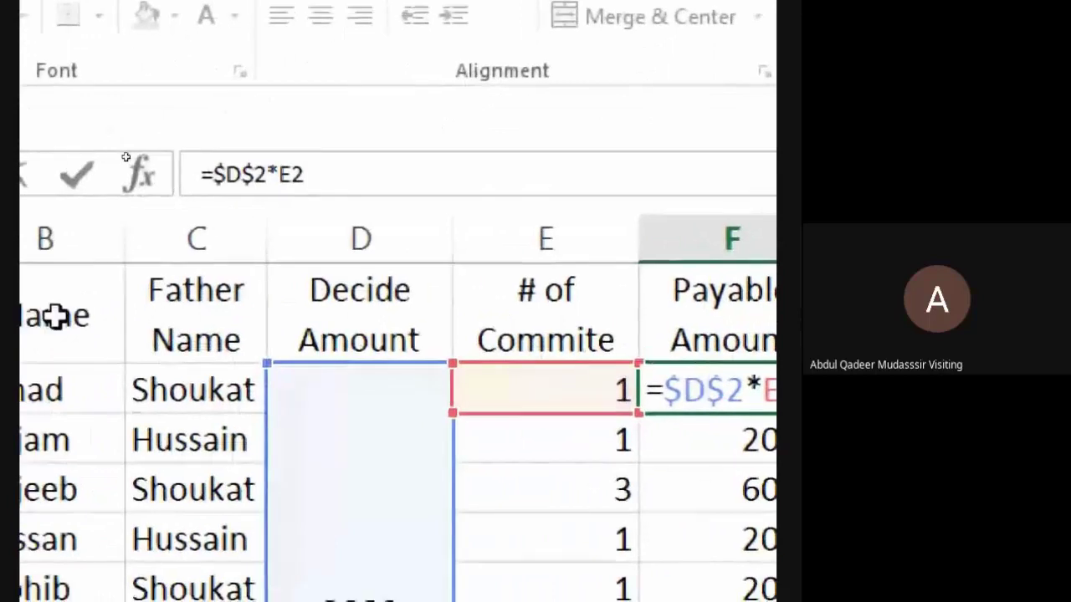
{"action": "key", "text": "F4"}
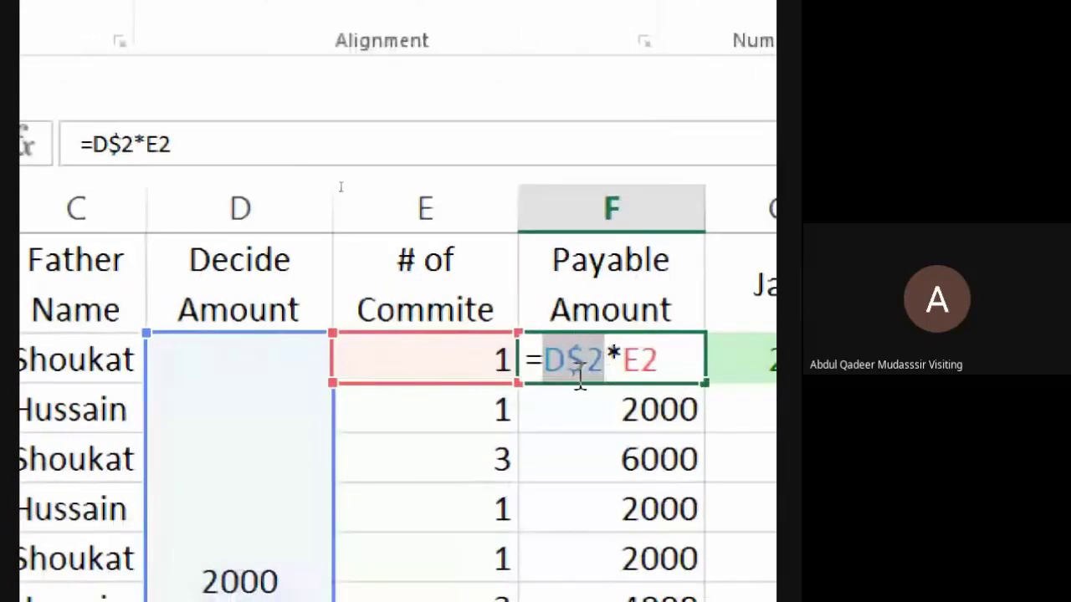
{"action": "key", "text": "Return"}
{"action": "left_click", "coordinate": [586, 378]}
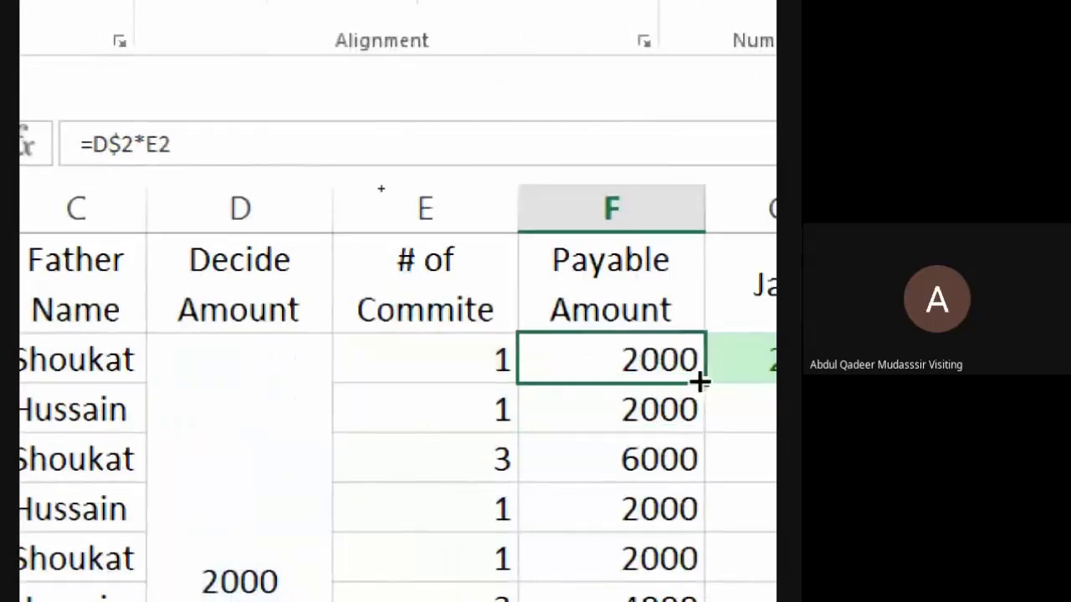
{"action": "double_click", "coordinate": [702, 382]}
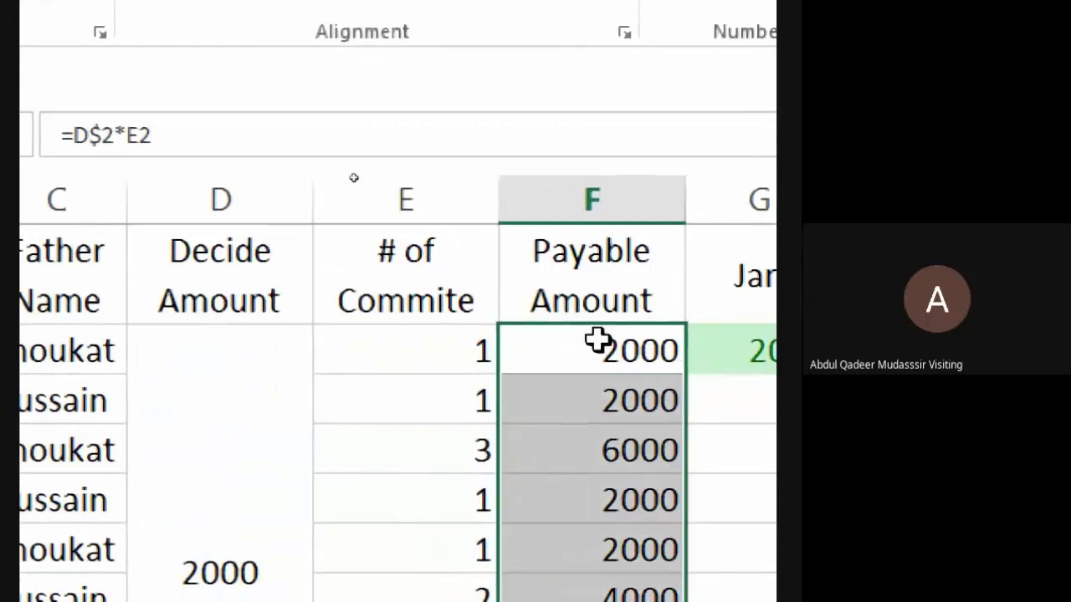
Change F2's Decide Amount reference to column-locked $D2 and refill column F.
{"action": "double_click", "coordinate": [598, 339]}
{"action": "left_click", "coordinate": [571, 349]}
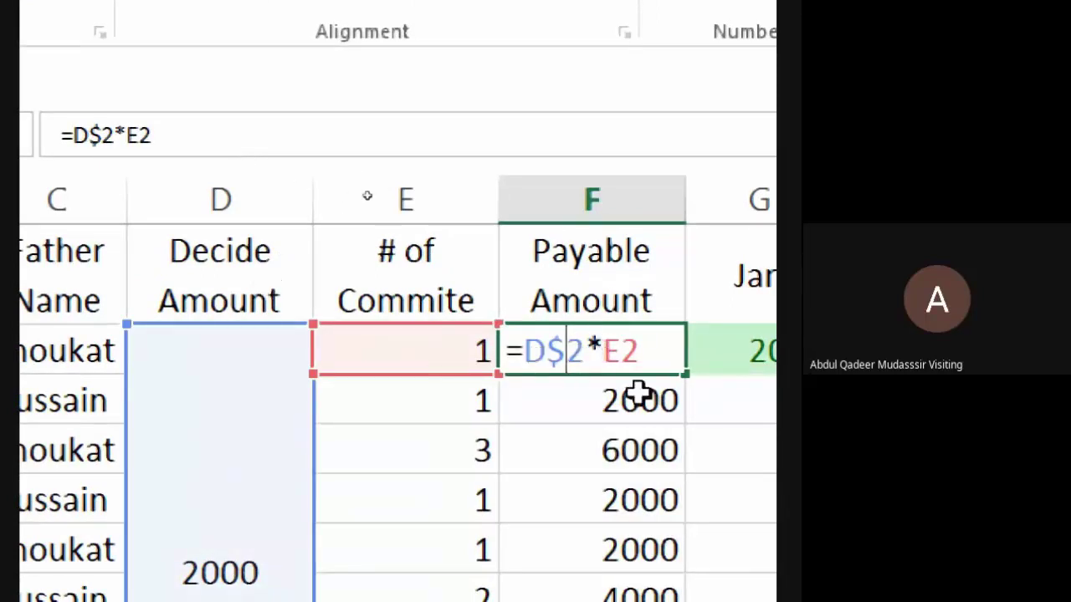
{"action": "key", "text": "F4"}
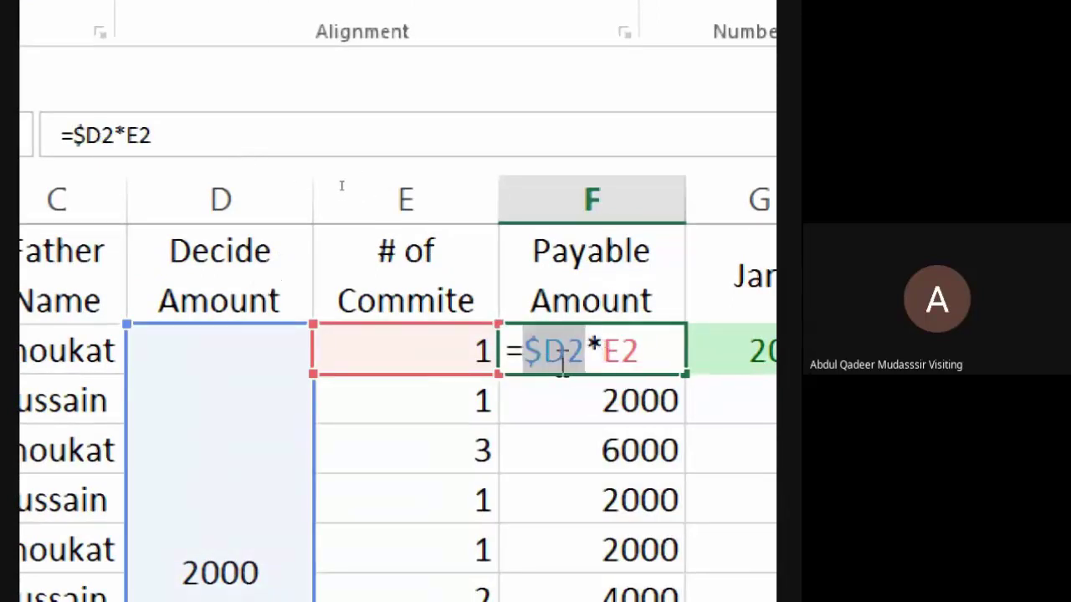
{"action": "key", "text": "Return"}
{"action": "left_click", "coordinate": [657, 352]}
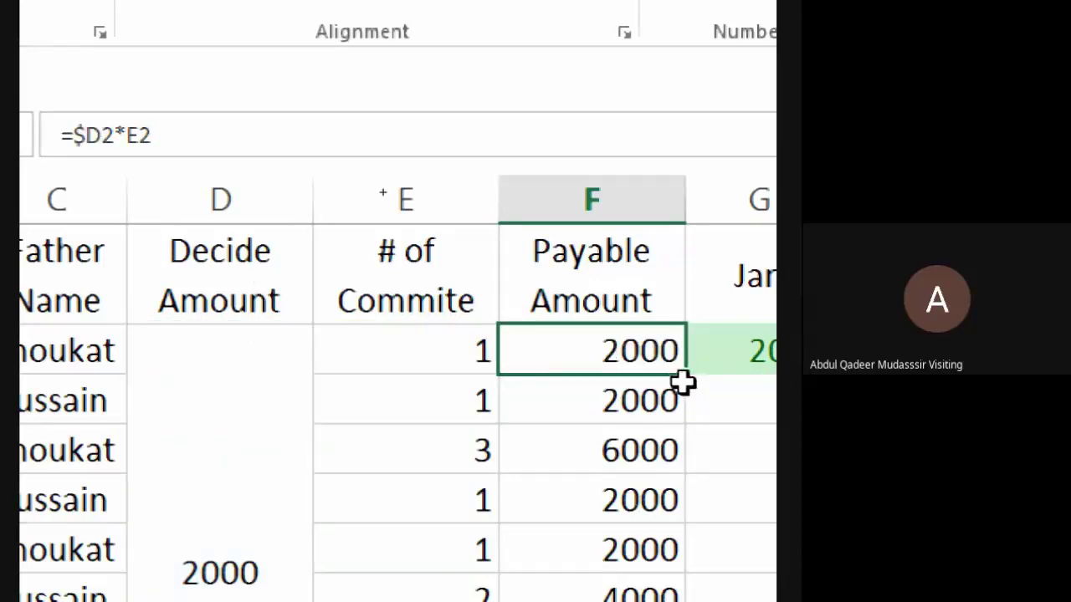
{"action": "double_click", "coordinate": [684, 382]}
Cycle F2's D2 reference once more with F4 and refill column F.
{"action": "left_click", "coordinate": [644, 351]}
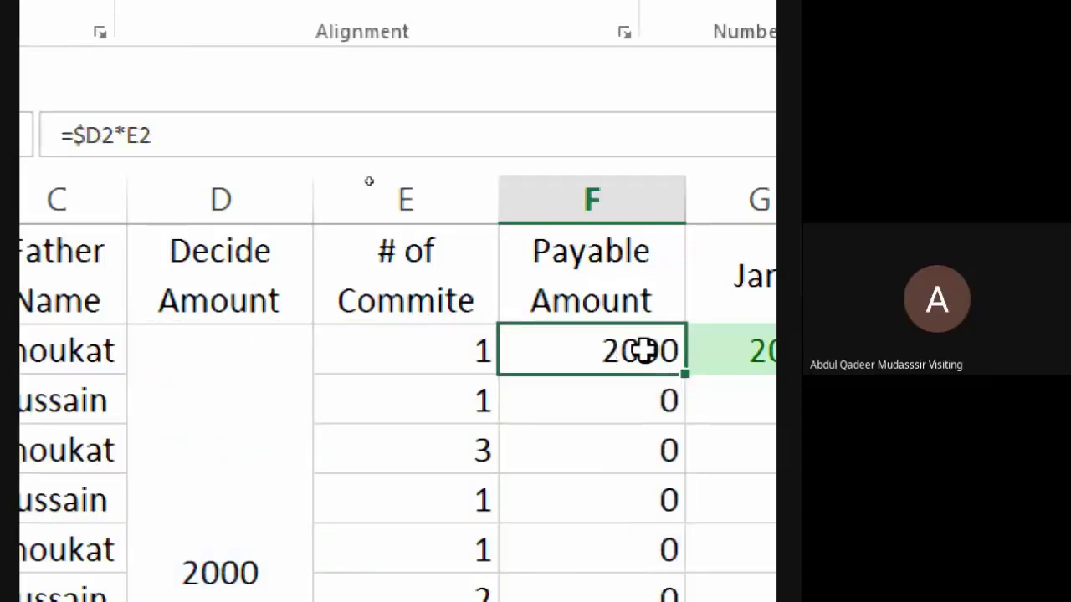
{"action": "double_click", "coordinate": [644, 352]}
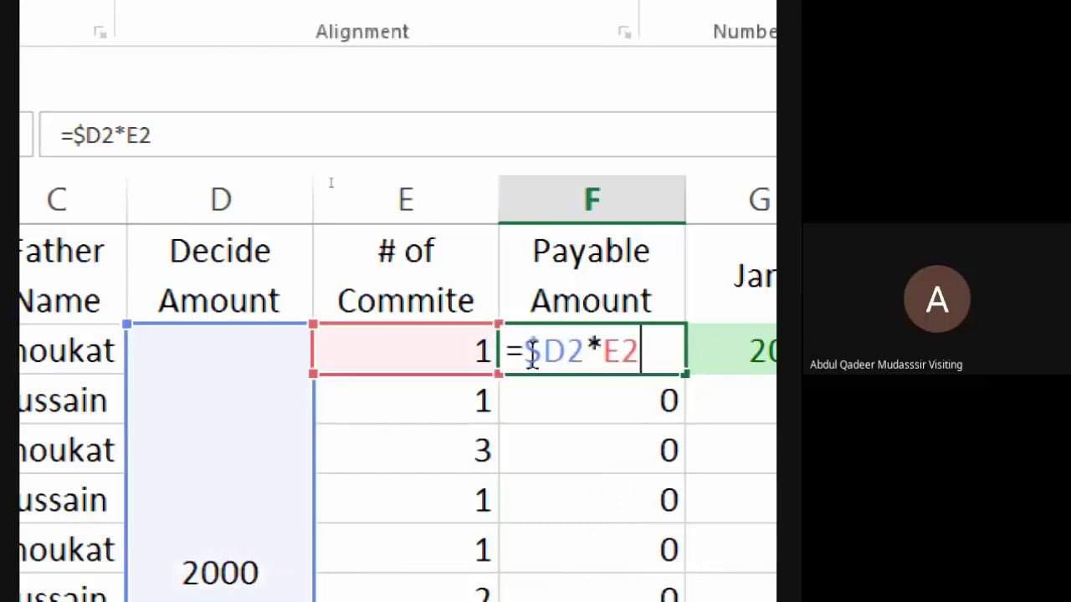
{"action": "left_click", "coordinate": [554, 350]}
{"action": "key", "text": "F4"}
{"action": "key", "text": "F4"}
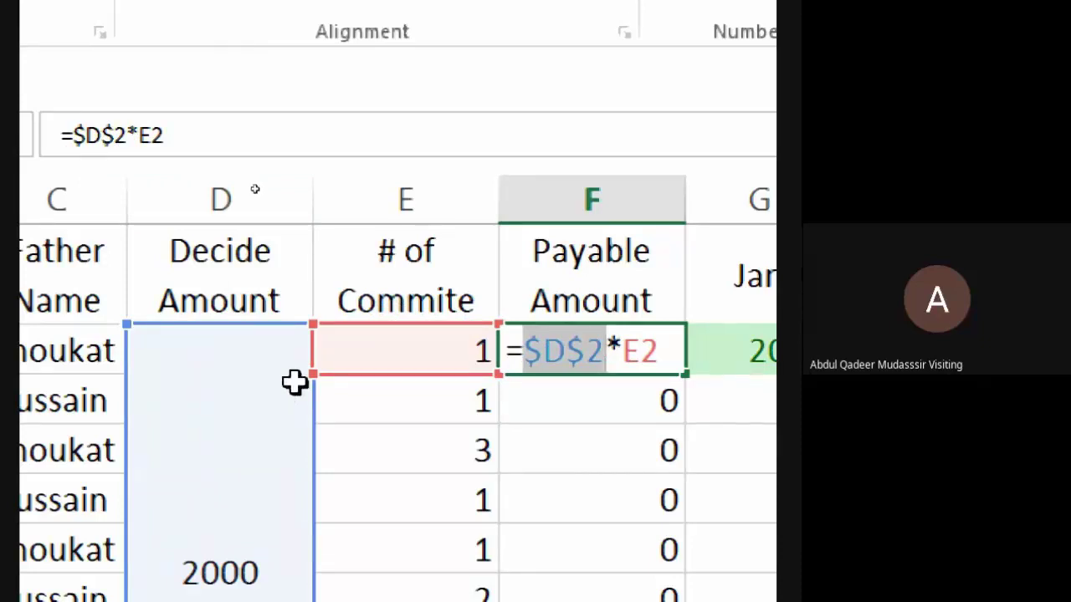
{"action": "key", "text": "Return"}
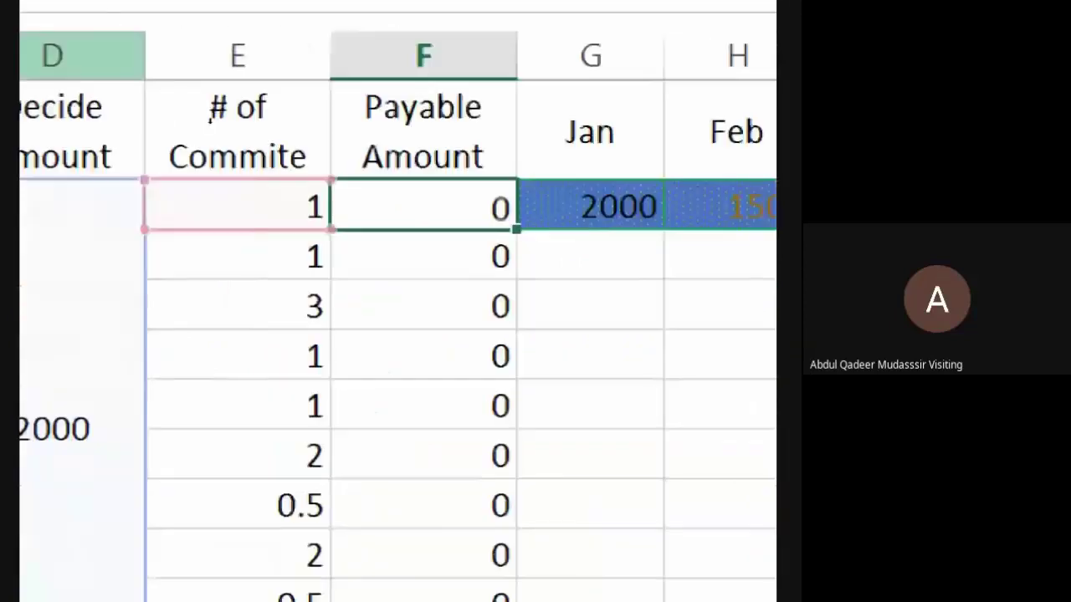
{"action": "left_click", "coordinate": [305, 209]}
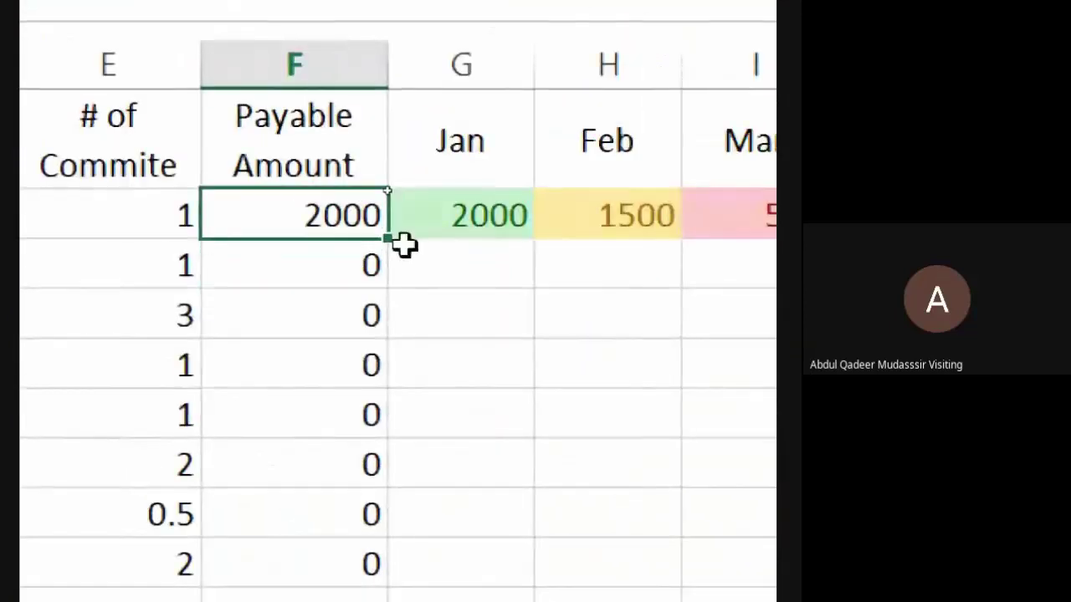
{"action": "double_click", "coordinate": [387, 248]}
{"action": "scroll", "coordinate": [326, 519], "scroll_direction": "down", "scroll_amount": 5}
{"action": "scroll", "coordinate": [334, 443], "scroll_direction": "up", "scroll_amount": 10}
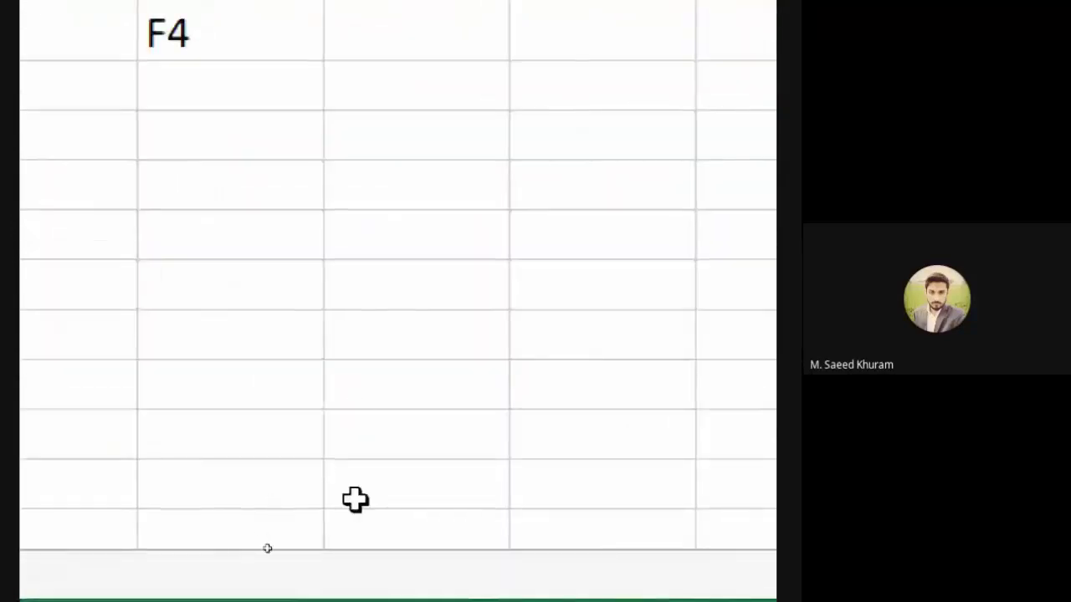
Zoom the magnifier back to 100%, recheck F2, and select the 2000 Decide Amount cell.
{"action": "left_click", "coordinate": [260, 585]}
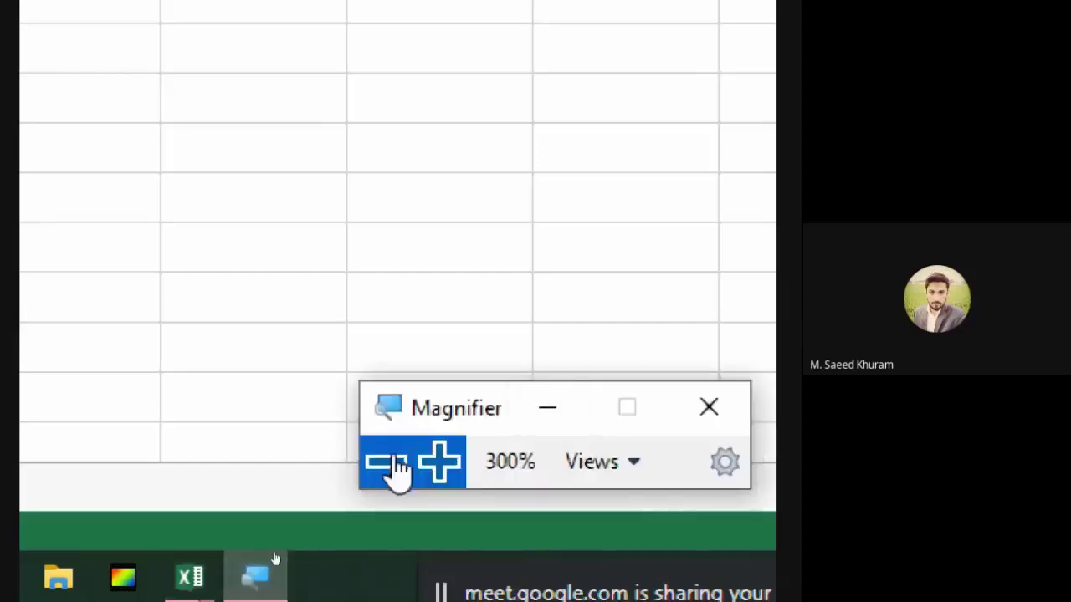
{"action": "left_click", "coordinate": [386, 461]}
{"action": "left_click", "coordinate": [378, 493]}
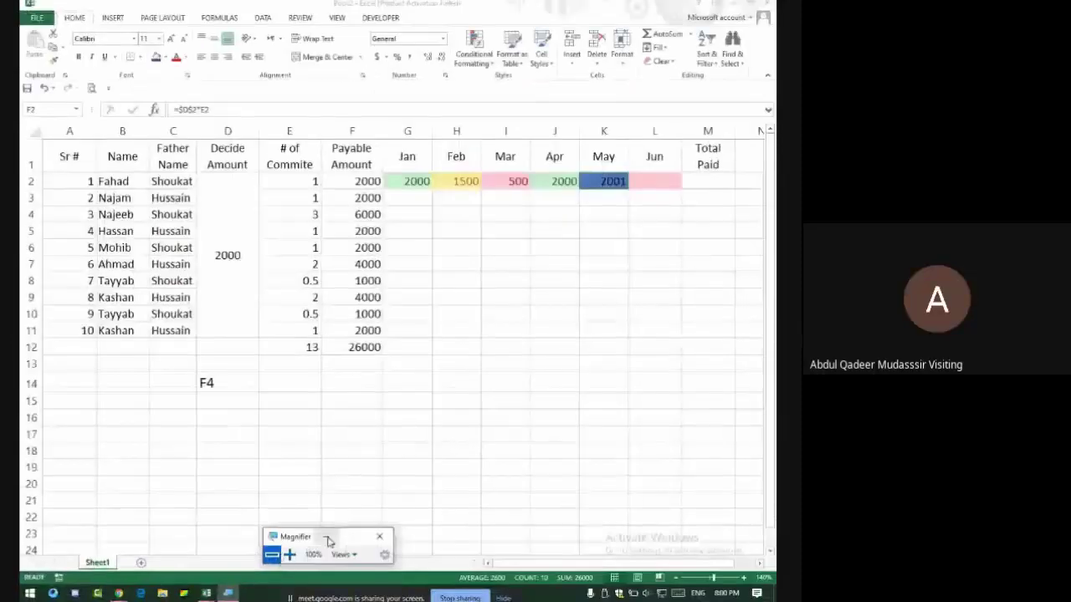
{"action": "left_click", "coordinate": [327, 538]}
{"action": "key", "text": "F2"}
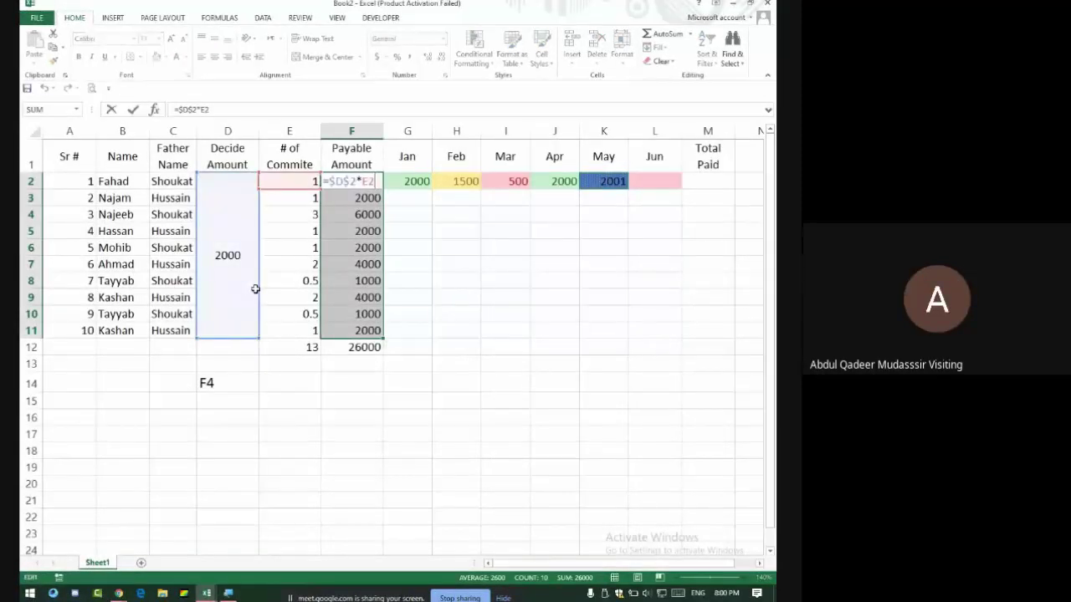
{"action": "key", "text": "Return"}
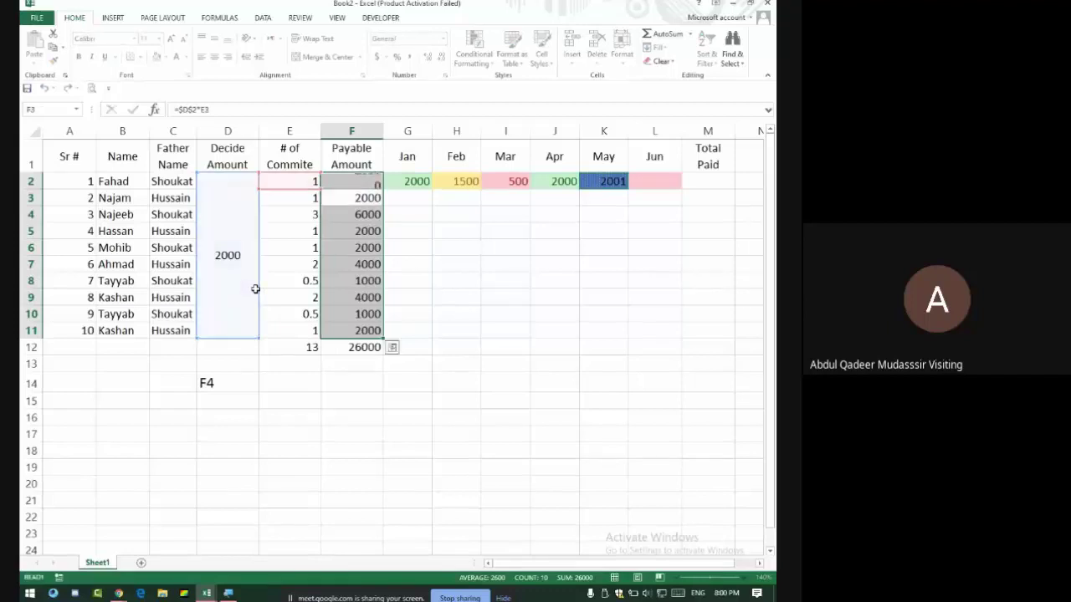
{"action": "key", "text": "Right"}
{"action": "left_click", "coordinate": [220, 242]}
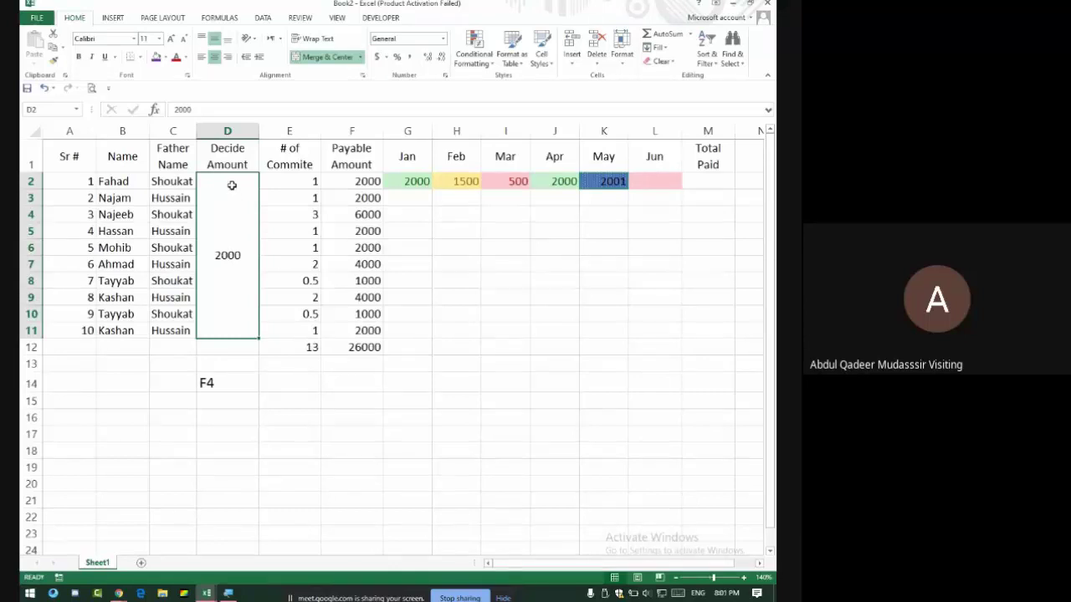
Delete the Decide Amount column.
{"action": "left_click", "coordinate": [227, 131]}
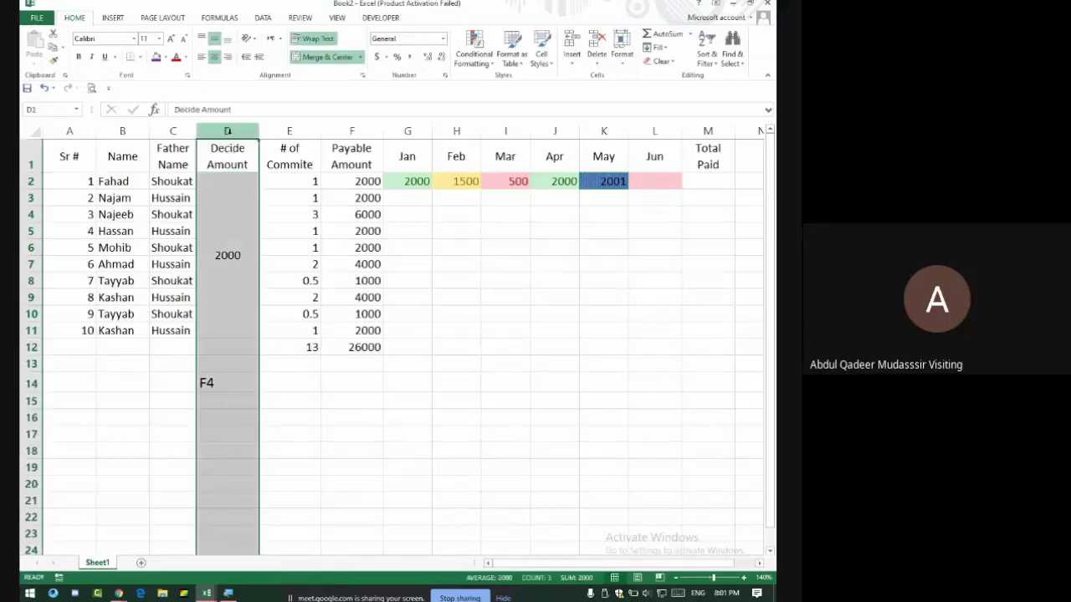
{"action": "right_click", "coordinate": [229, 132]}
{"action": "left_click", "coordinate": [259, 233]}
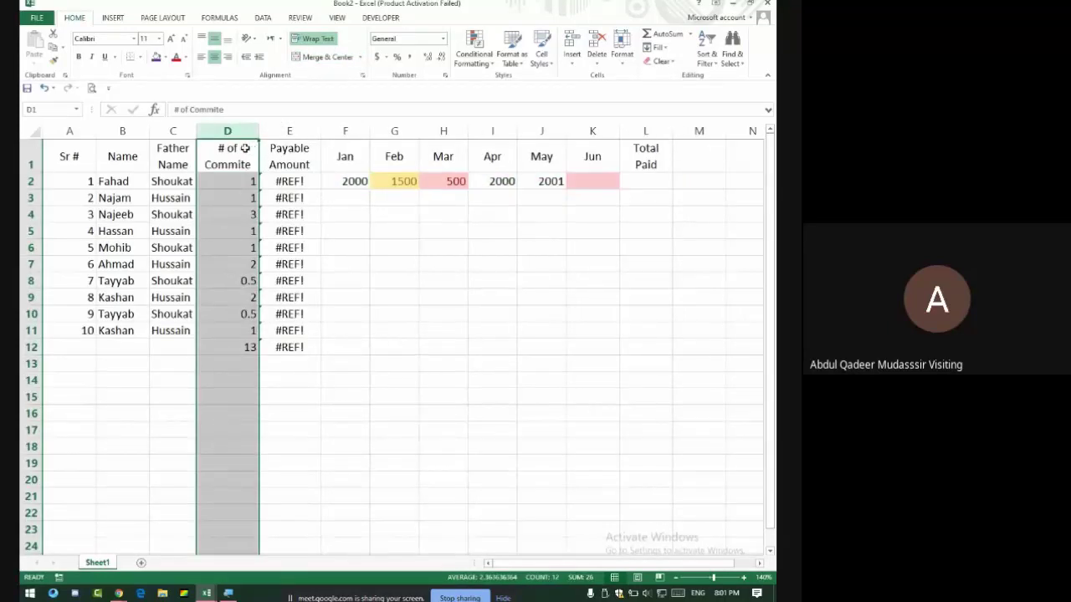
Replace the broken #REF! formula with =2000*D2, fill it down to E11, and check E2.
{"action": "left_click", "coordinate": [274, 178]}
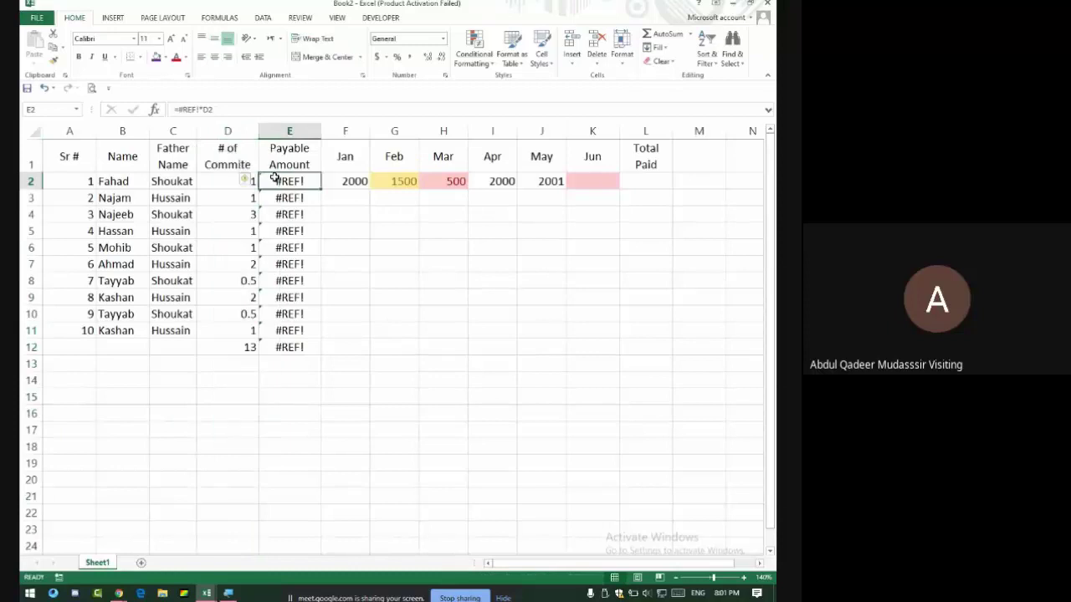
{"action": "left_click", "coordinate": [198, 109]}
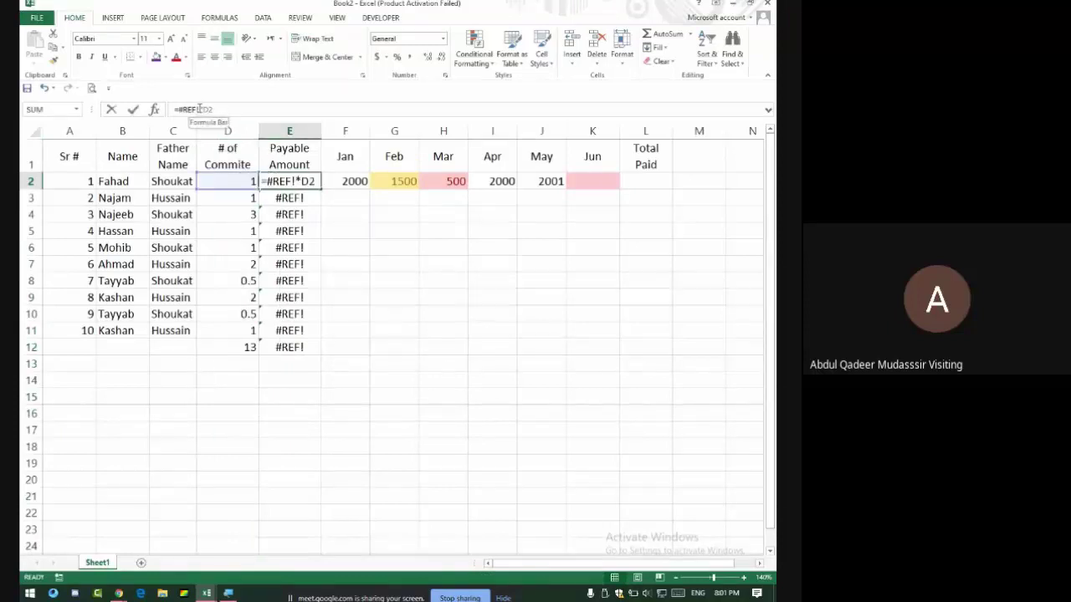
{"action": "key", "text": "BackSpace"}
{"action": "key", "text": "BackSpace"}
{"action": "key", "text": "BackSpace"}
{"action": "key", "text": "BackSpace"}
{"action": "key", "text": "BackSpace"}
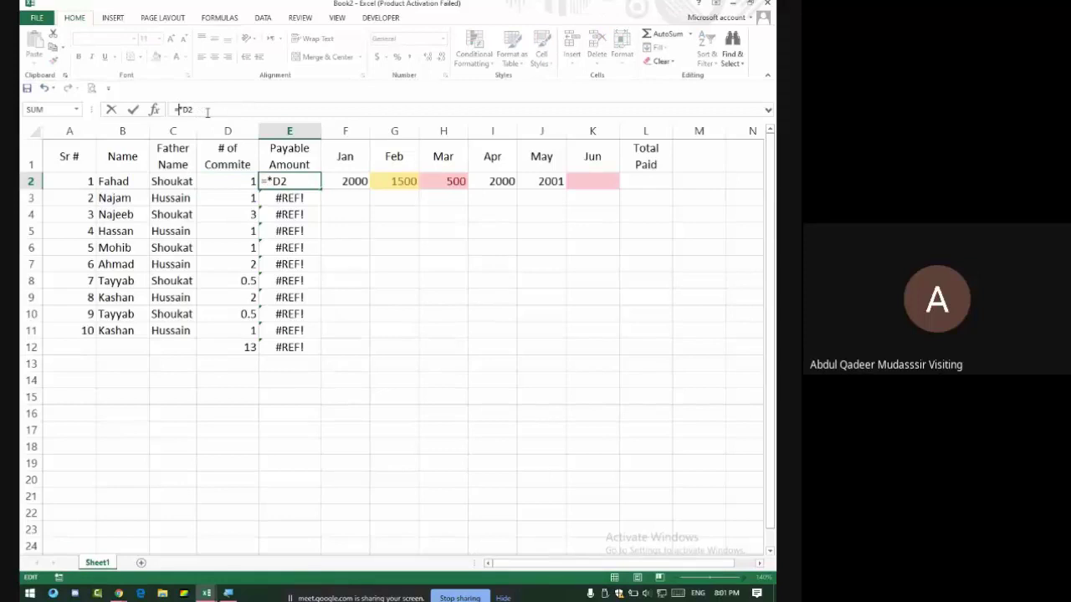
{"action": "type", "text": "2000"}
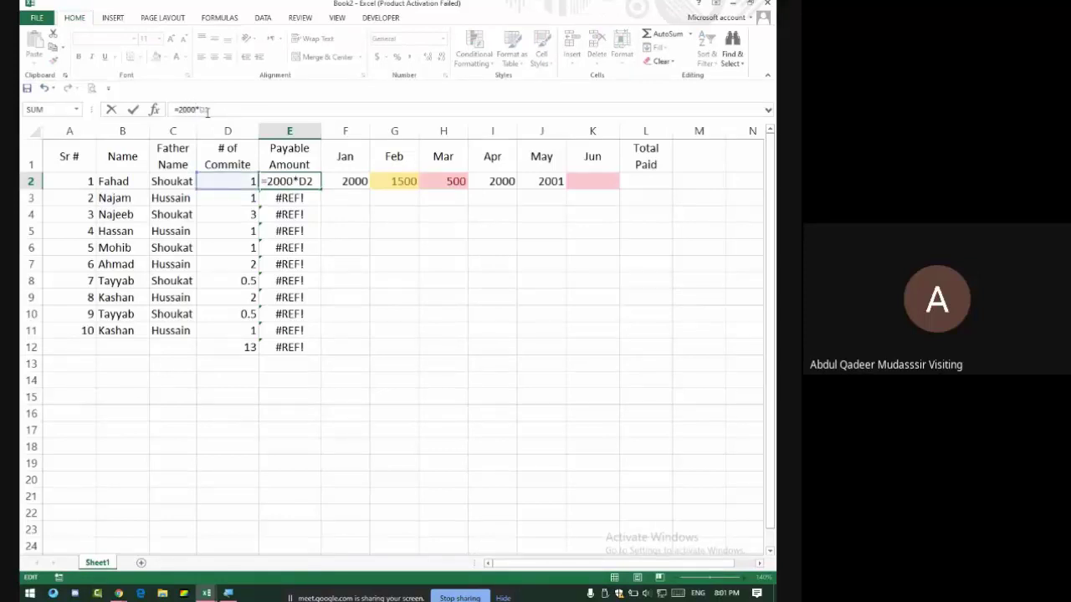
{"action": "key", "text": "Return"}
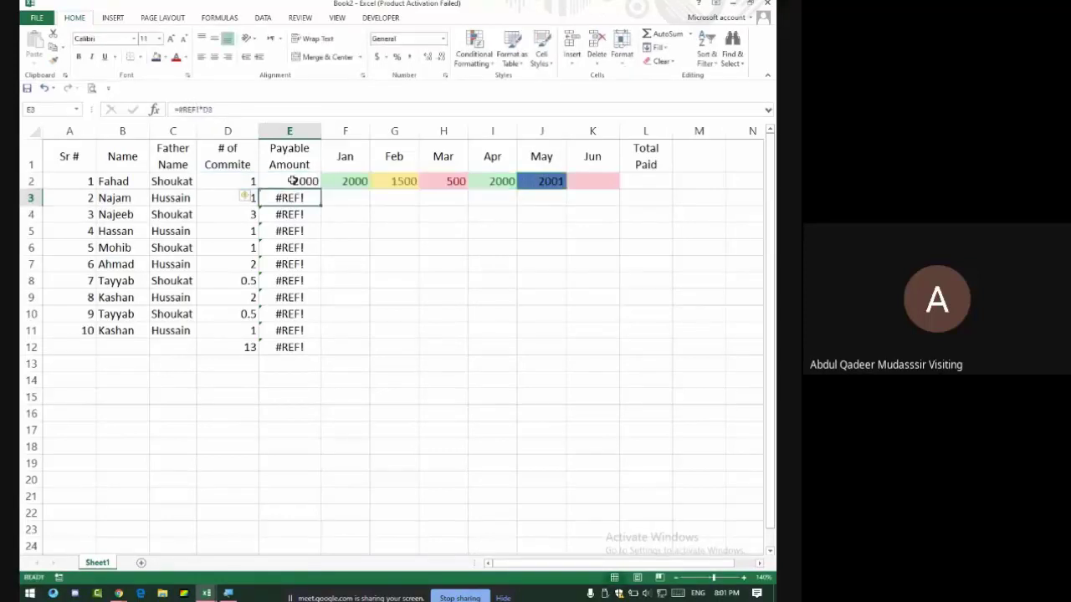
{"action": "key", "text": "Up"}
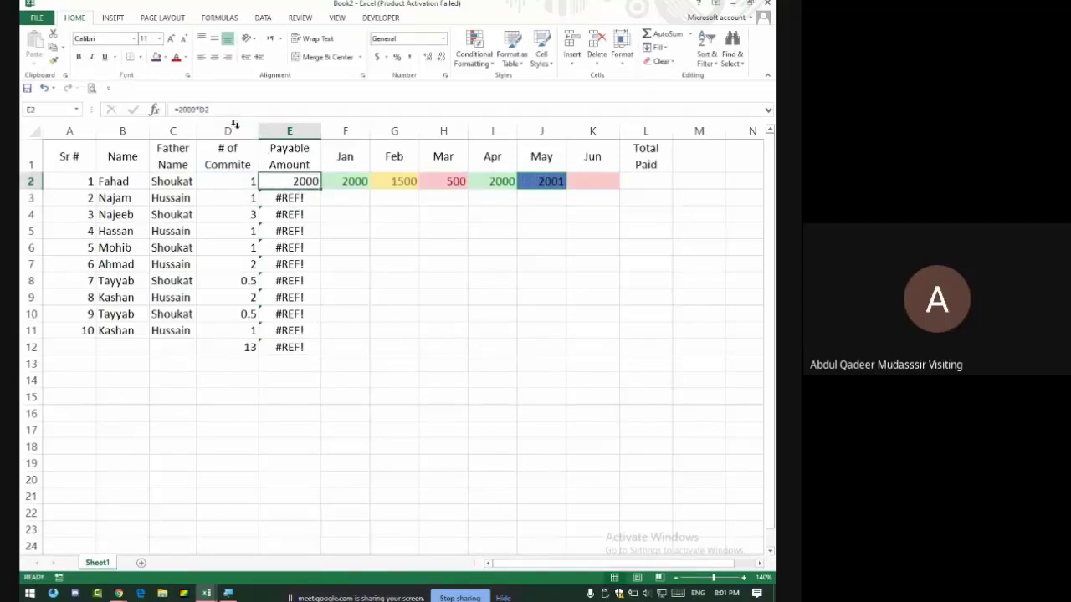
{"action": "left_click", "coordinate": [238, 184]}
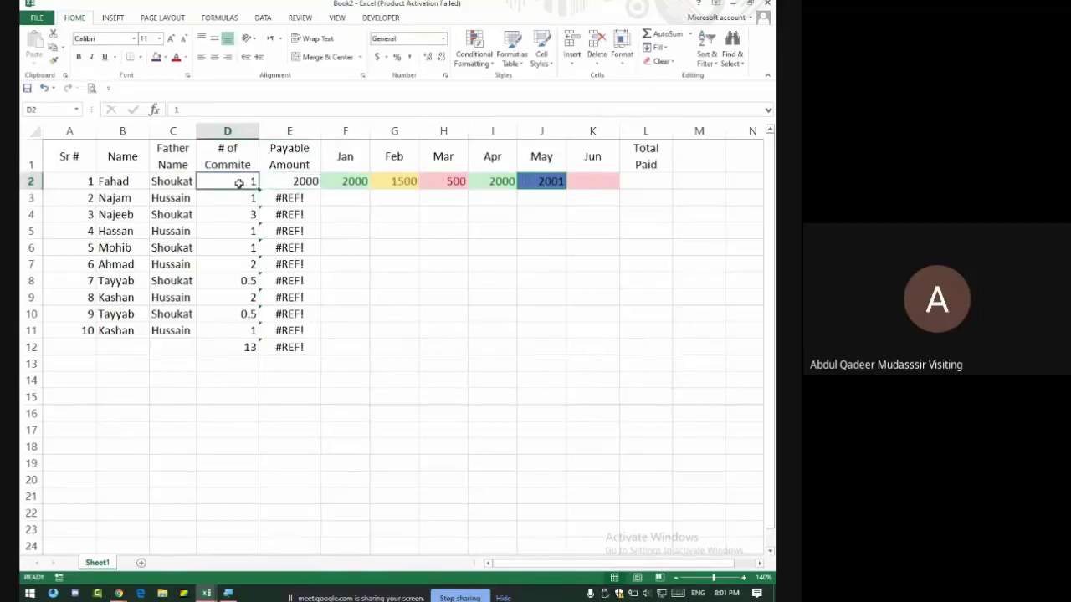
{"action": "left_click", "coordinate": [301, 182]}
{"action": "double_click", "coordinate": [320, 190]}
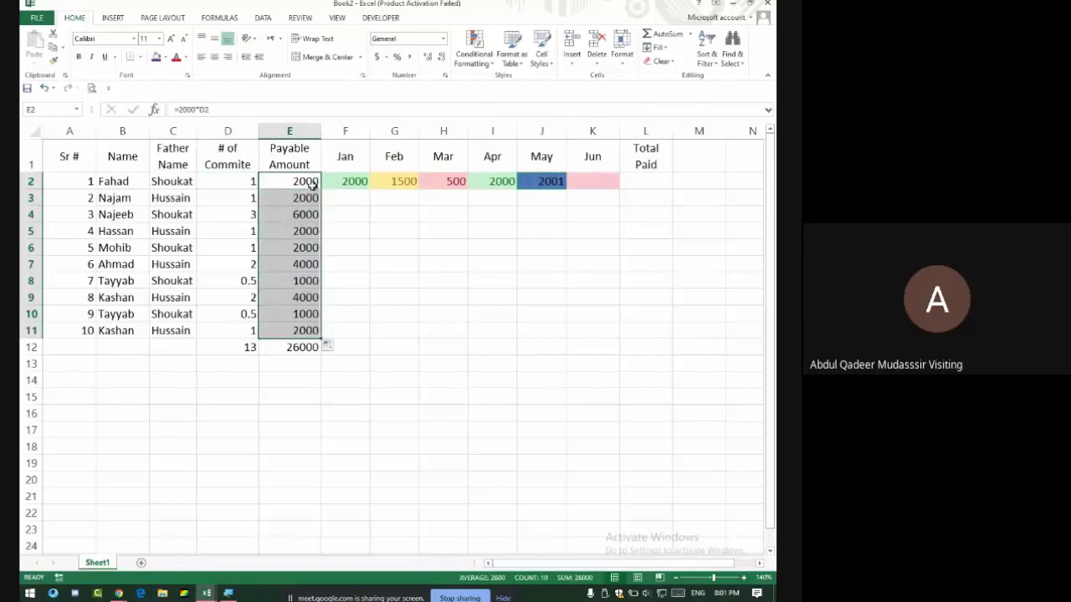
{"action": "left_click", "coordinate": [383, 278]}
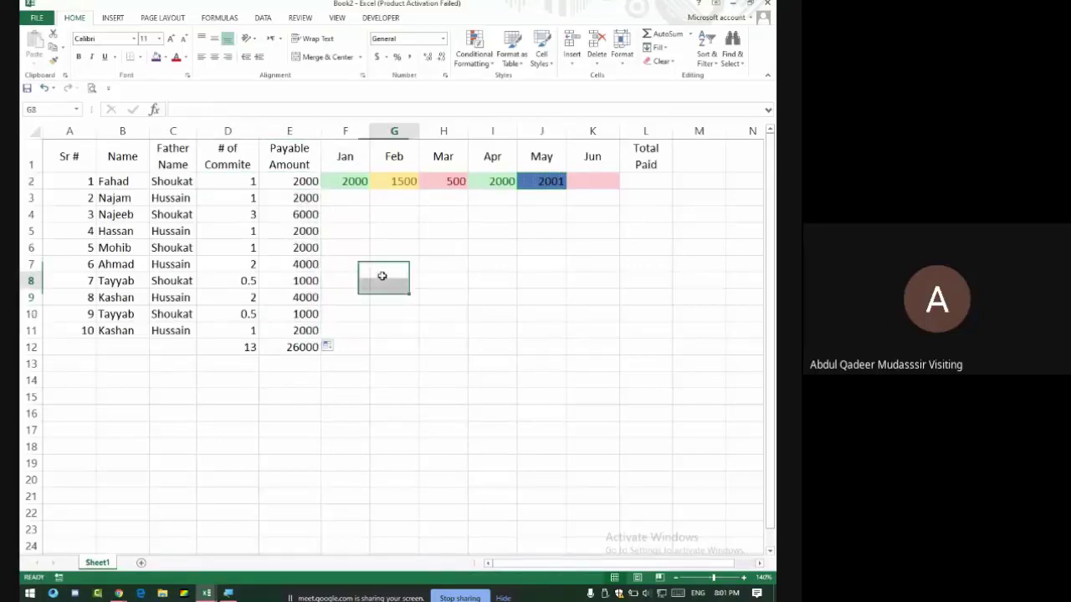
{"action": "left_click", "coordinate": [300, 186]}
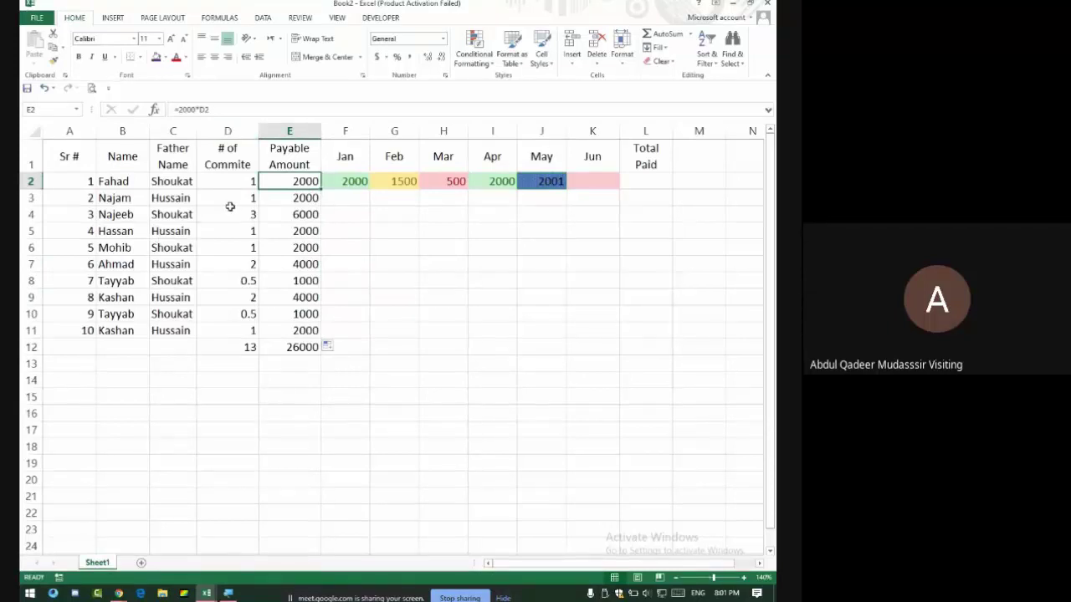
Recheck E2's formula, autofit column A to the Sr # numbers, and switch to Google Meet.
{"action": "left_click", "coordinate": [204, 109]}
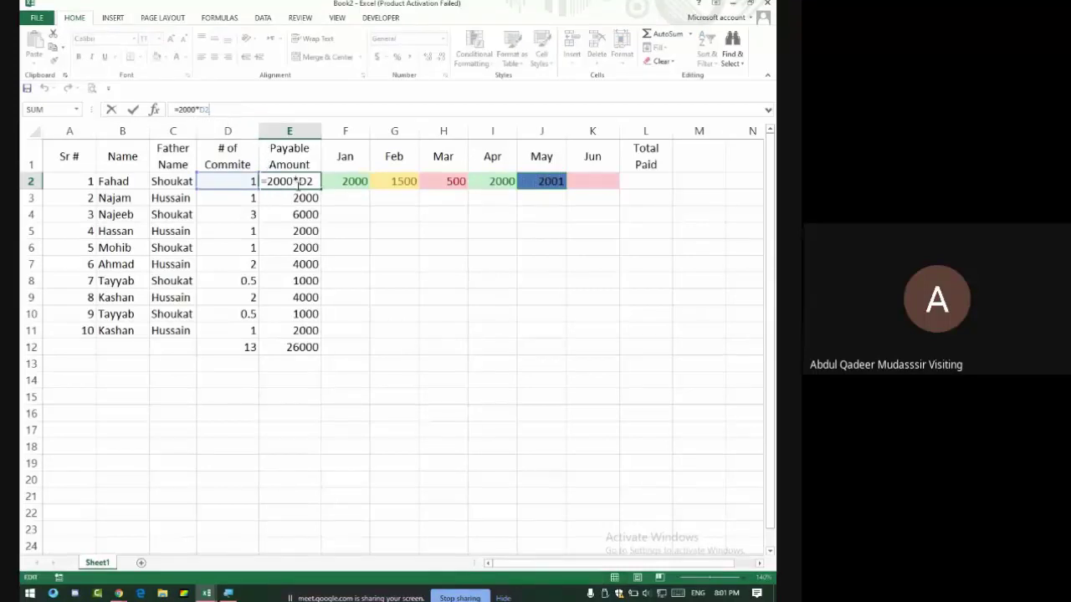
{"action": "key", "text": "Return"}
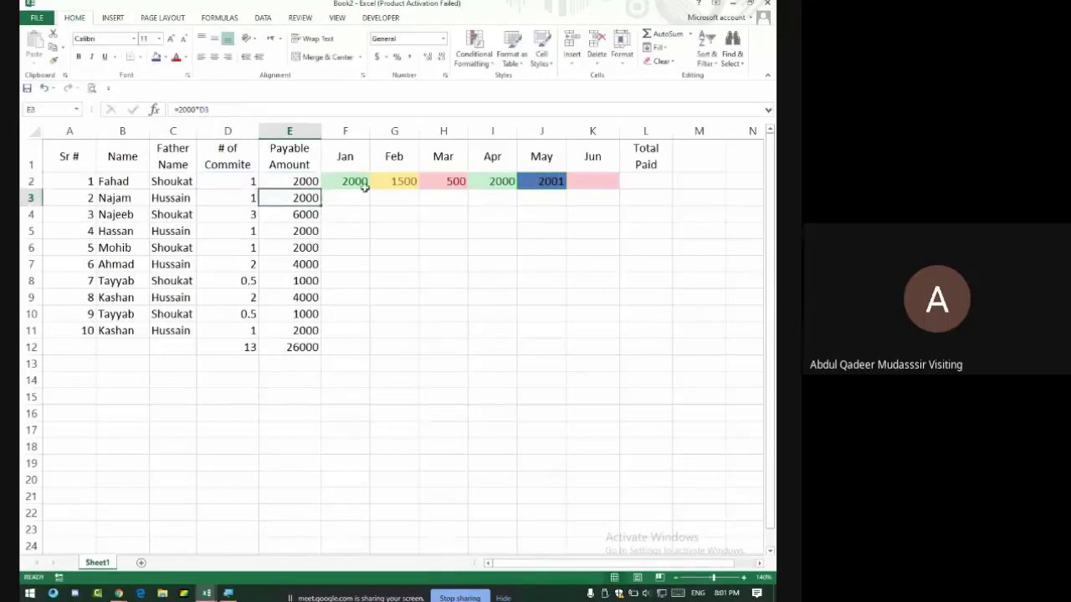
{"action": "mouse_move", "coordinate": [335, 198]}
{"action": "left_mouse_down"}
{"action": "mouse_move", "coordinate": [510, 289]}
{"action": "mouse_move", "coordinate": [605, 321]}
{"action": "mouse_move", "coordinate": [559, 348]}
{"action": "mouse_move", "coordinate": [601, 316]}
{"action": "left_mouse_up"}
{"action": "left_click_drag", "start_coordinate": [347, 181], "coordinate": [602, 185]}
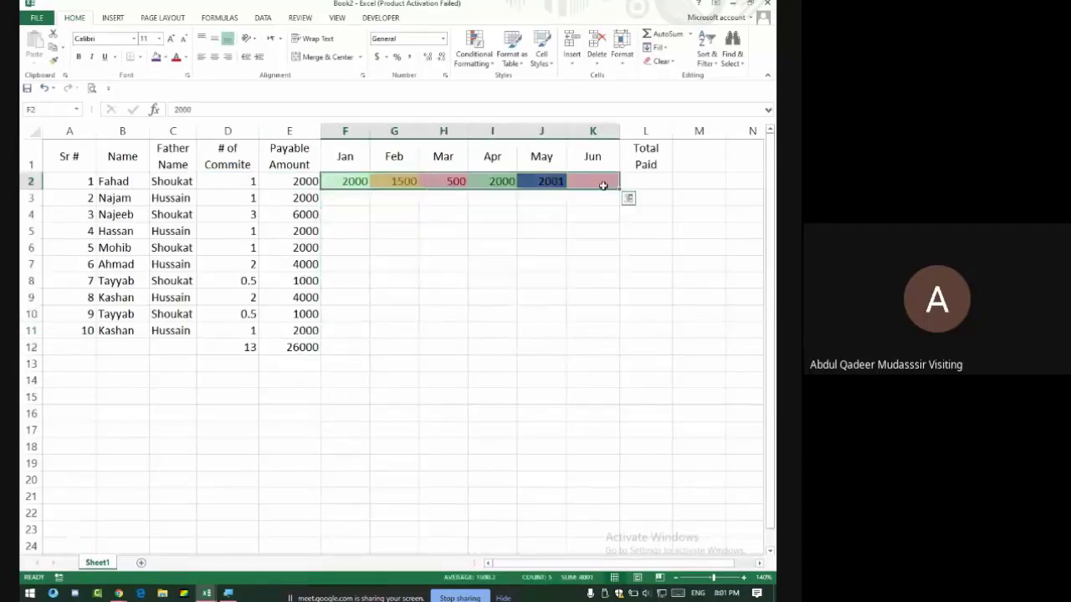
{"action": "left_click", "coordinate": [661, 183]}
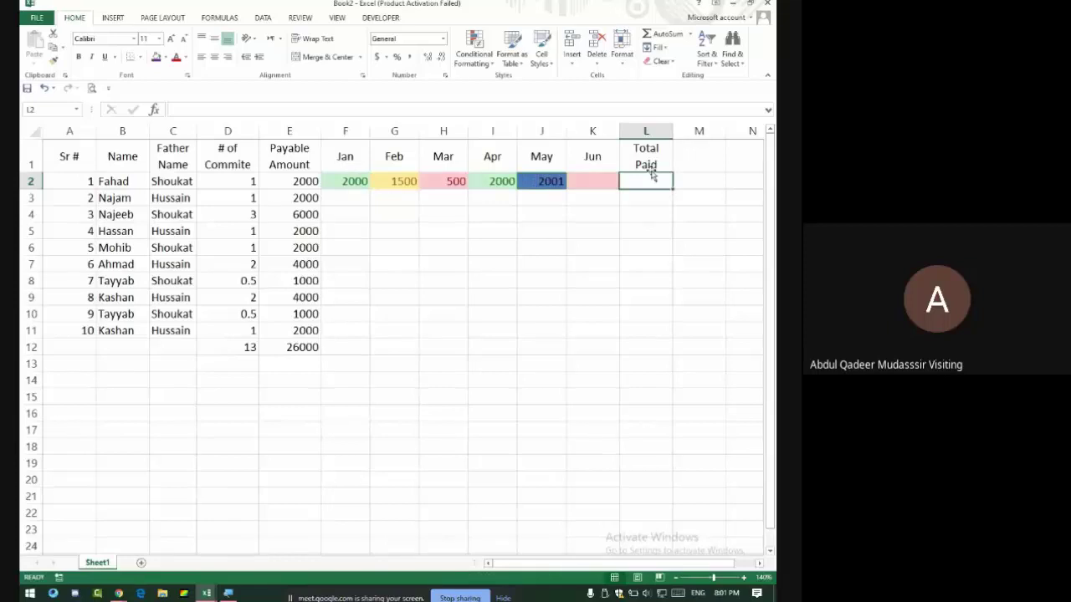
{"action": "double_click", "coordinate": [98, 131]}
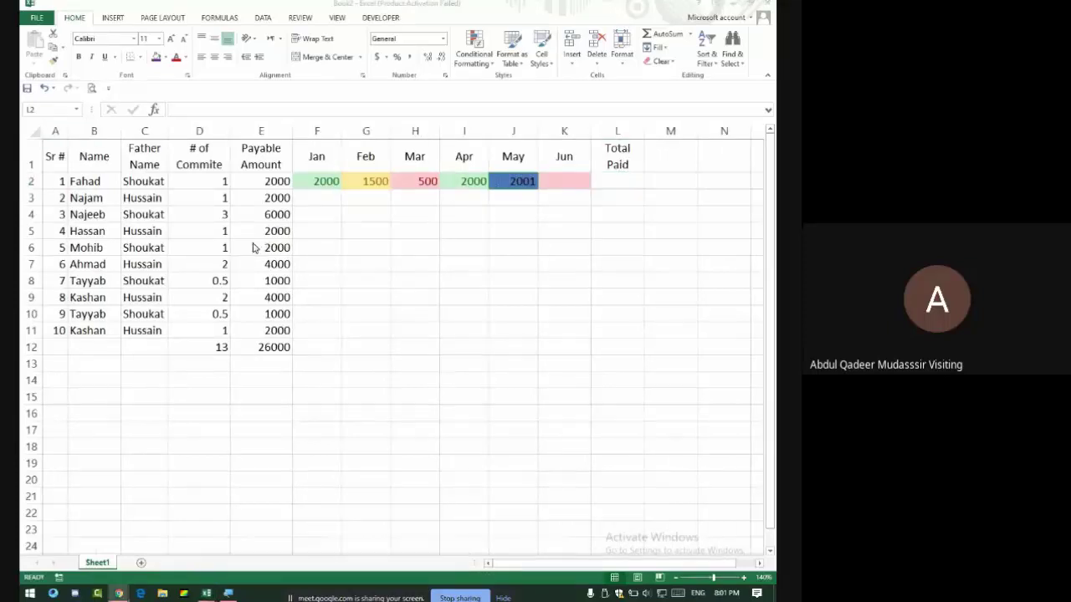
{"action": "key", "text": "alt+Tab"}
{"action": "key", "text": "alt+Tab"}
{"action": "key", "text": "alt+Tab"}
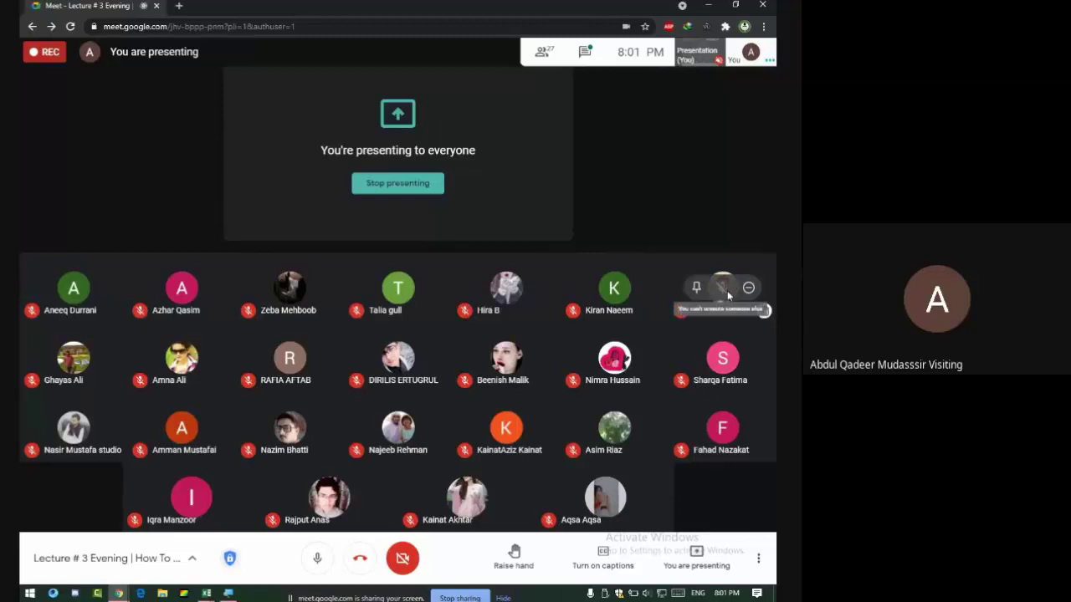
Cancel a participant removal, pin and unpin a tile, then show the meeting chat.
{"action": "left_click", "coordinate": [746, 288]}
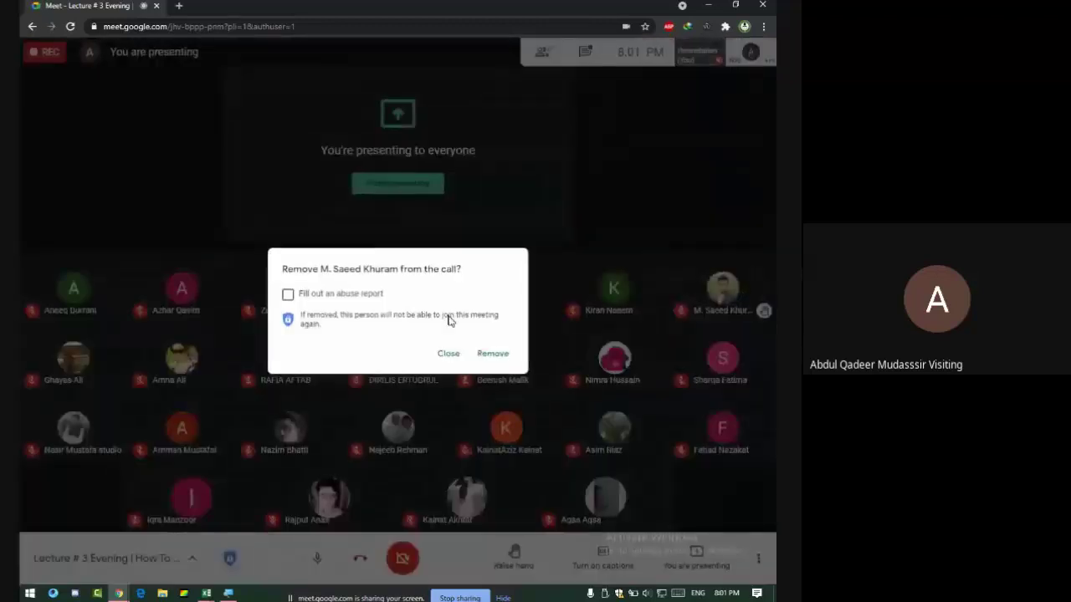
{"action": "left_click", "coordinate": [448, 353]}
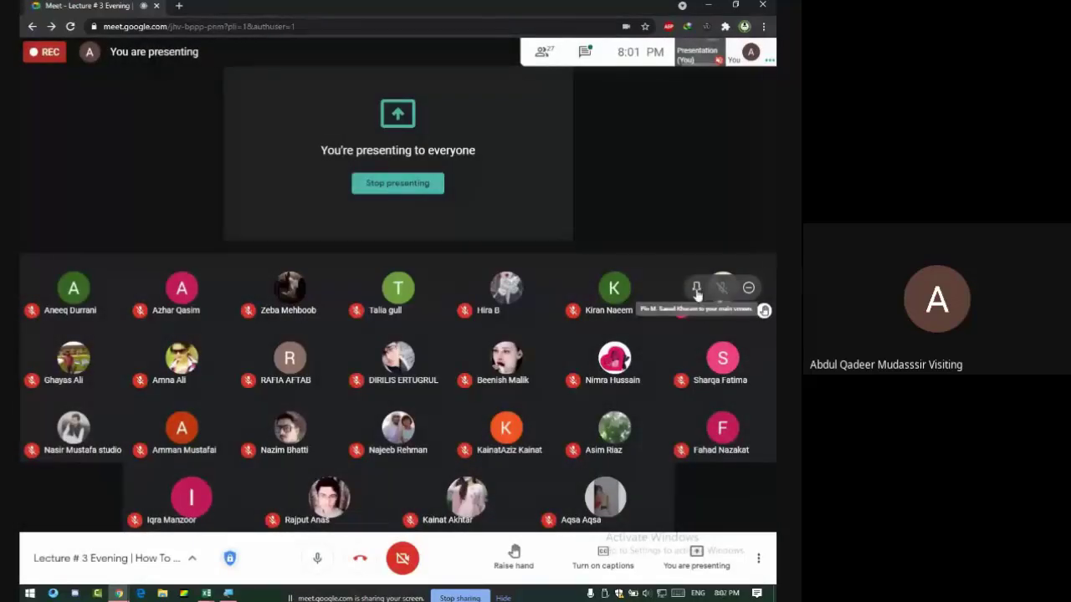
{"action": "left_click", "coordinate": [697, 288]}
{"action": "left_click", "coordinate": [371, 299]}
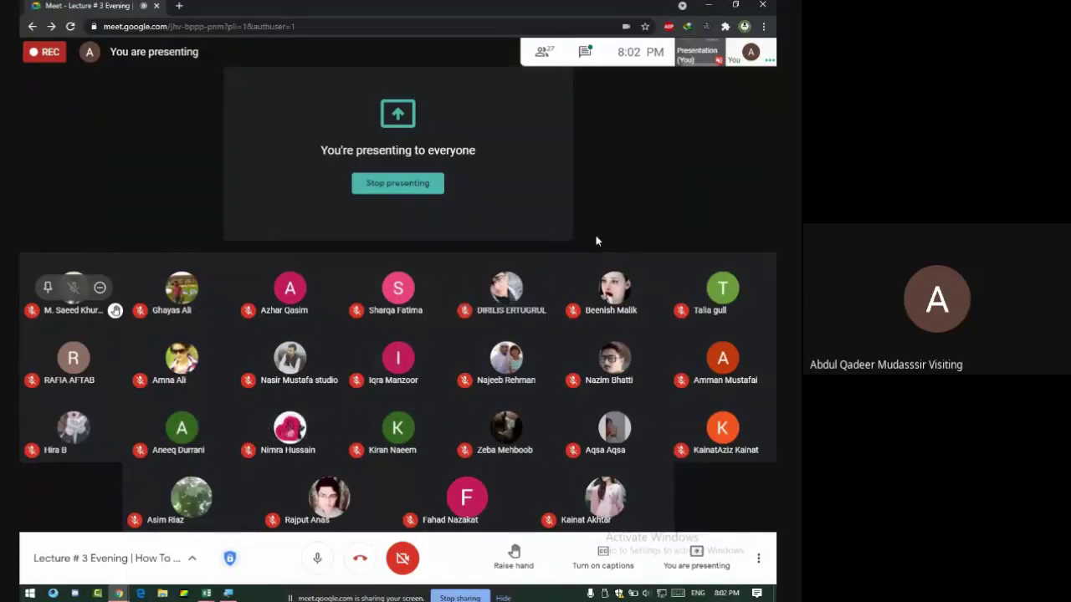
{"action": "left_click", "coordinate": [583, 54]}
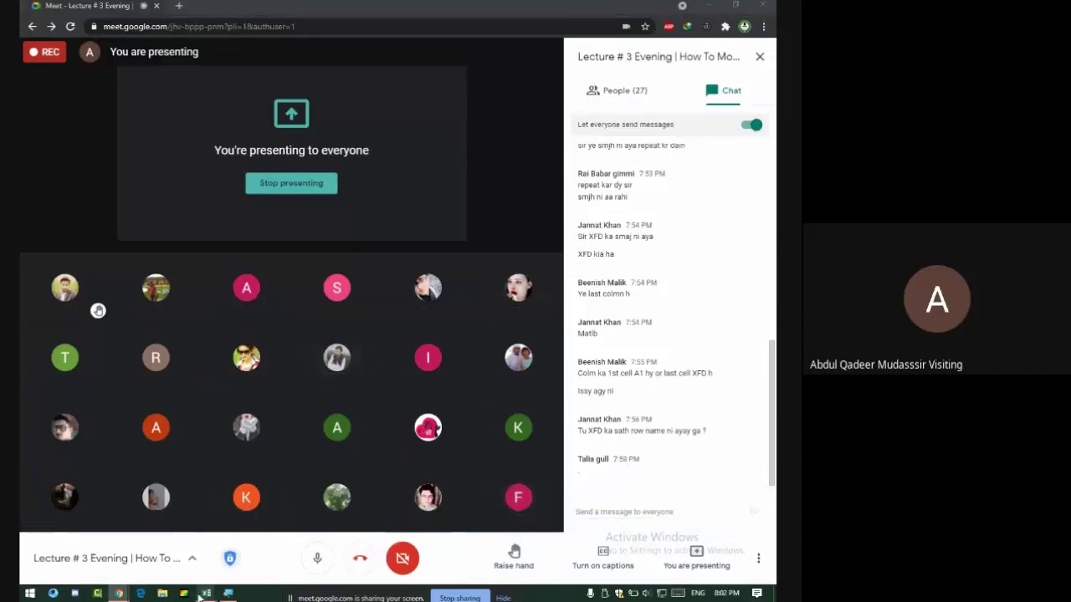
Open Consultancy Project from recent workbooks, nudge its table picture, then return to Book2.
{"action": "mouse_move", "coordinate": [206, 593]}
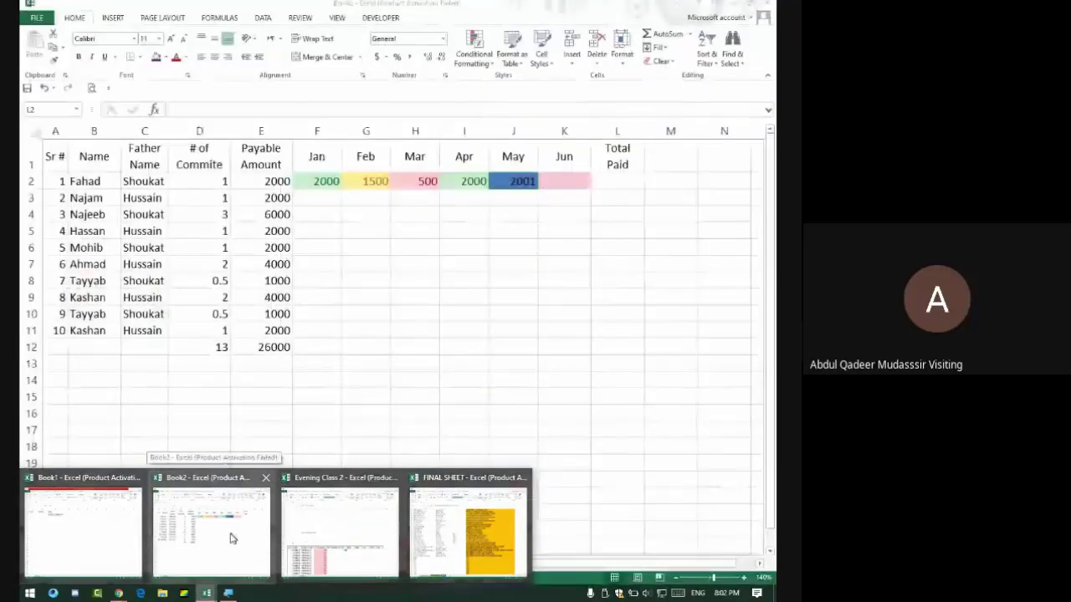
{"action": "left_click", "coordinate": [234, 538]}
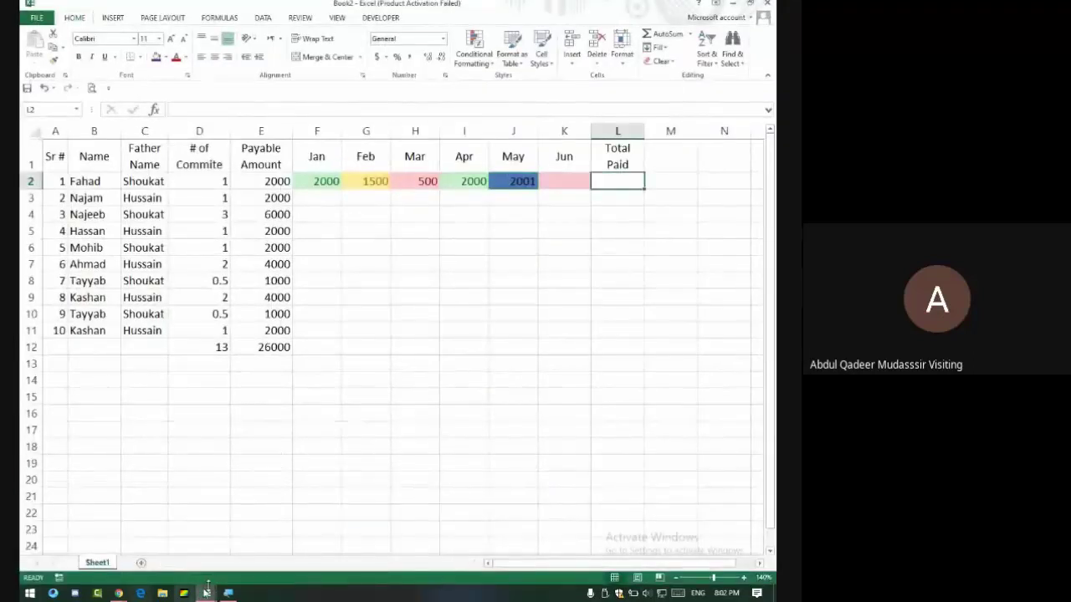
{"action": "key", "text": "ctrl+o"}
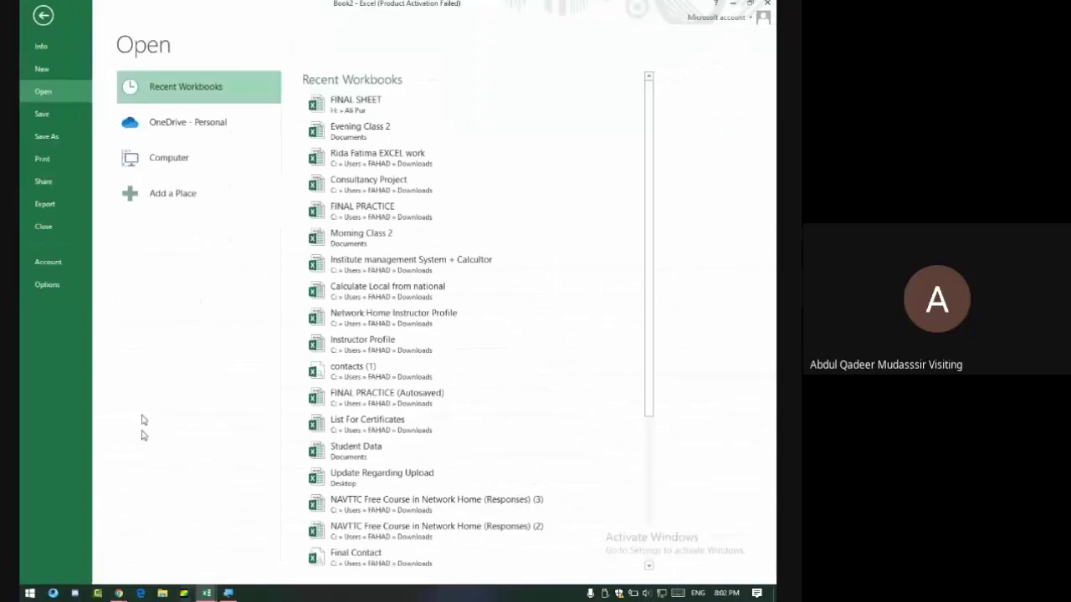
{"action": "left_click", "coordinate": [374, 189]}
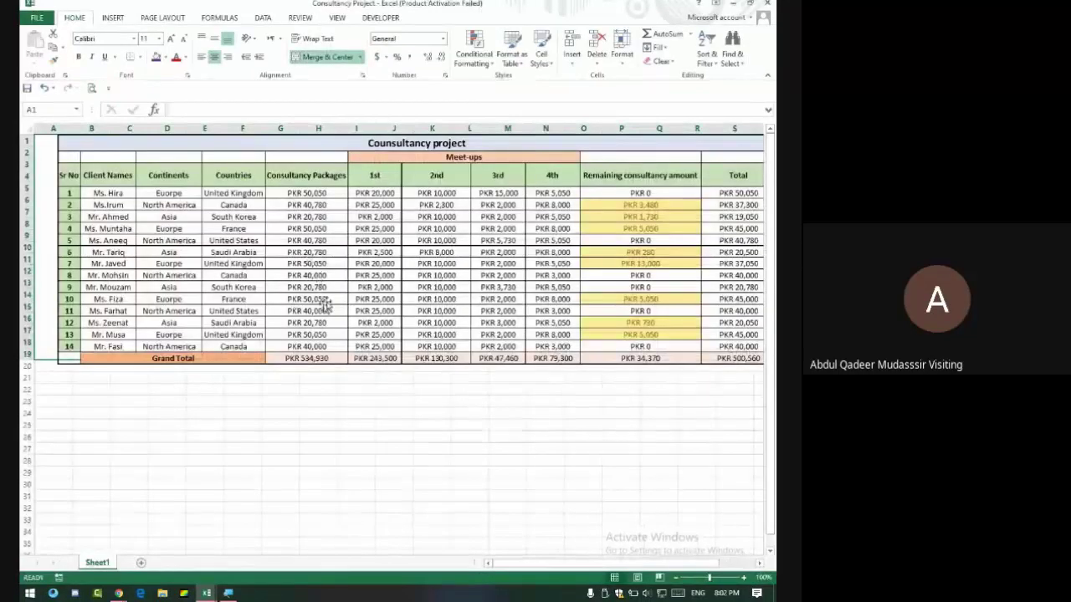
{"action": "left_click_drag", "start_coordinate": [186, 219], "coordinate": [163, 219]}
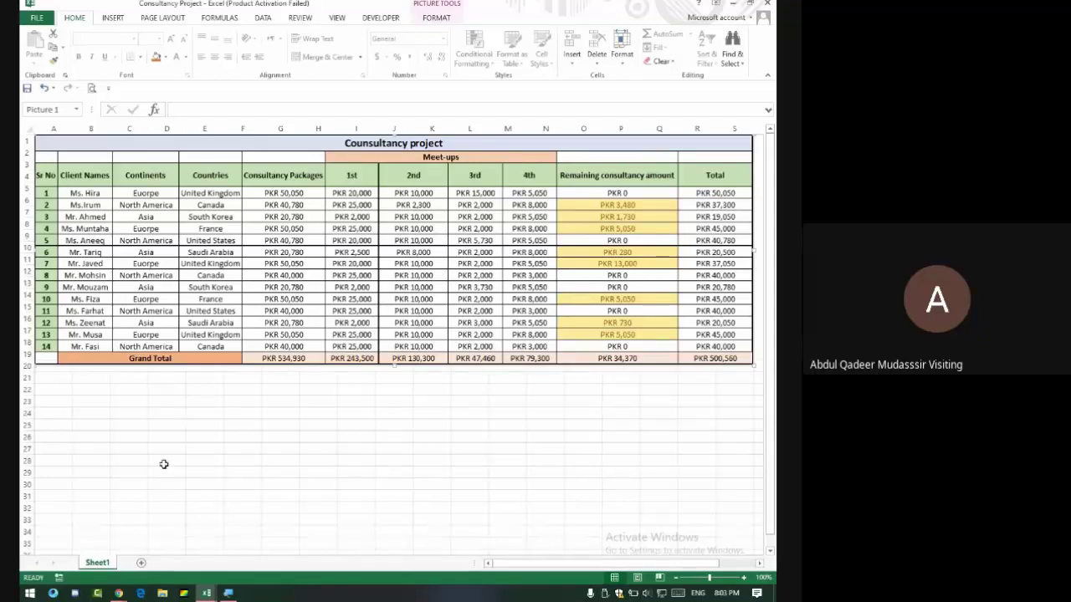
{"action": "key", "text": "alt+Tab"}
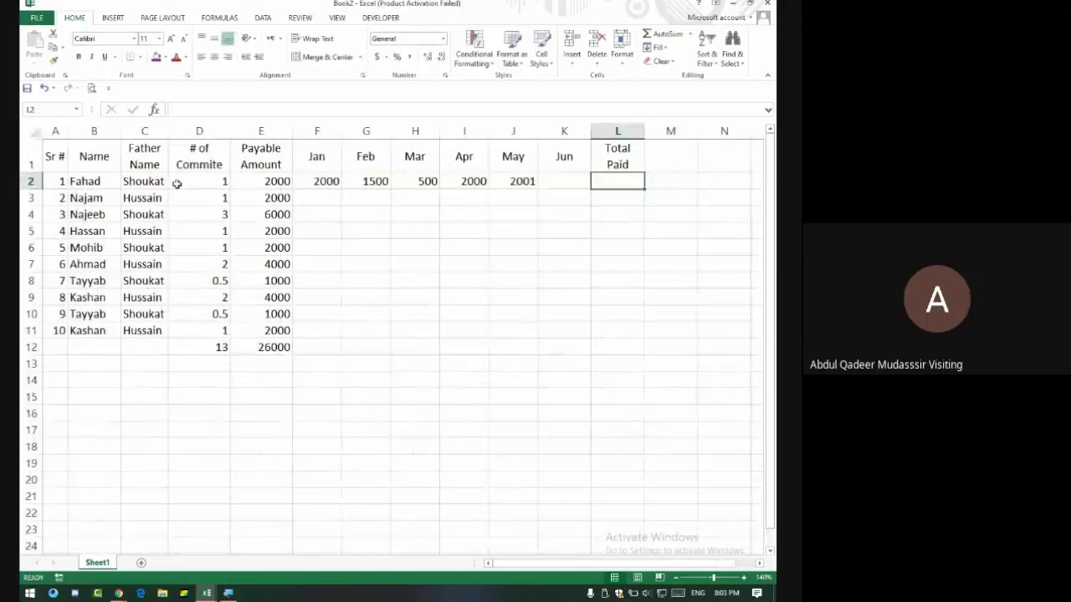
Select Book2's Jan–May payments in row 2, then move Consultancy Project's table picture slightly left.
{"action": "left_click", "coordinate": [207, 192]}
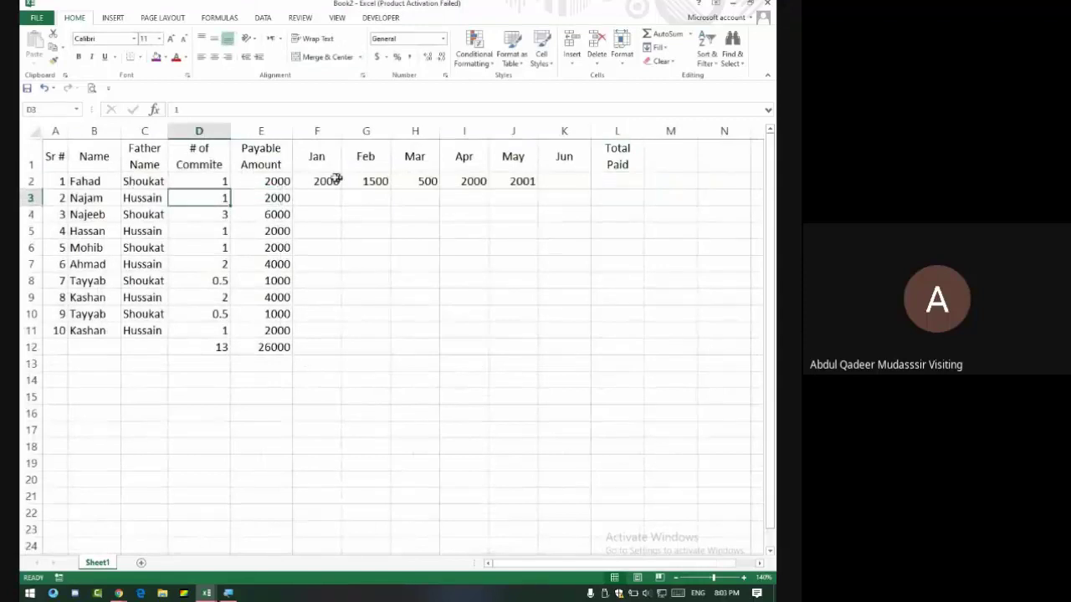
{"action": "left_click_drag", "start_coordinate": [332, 182], "coordinate": [551, 181]}
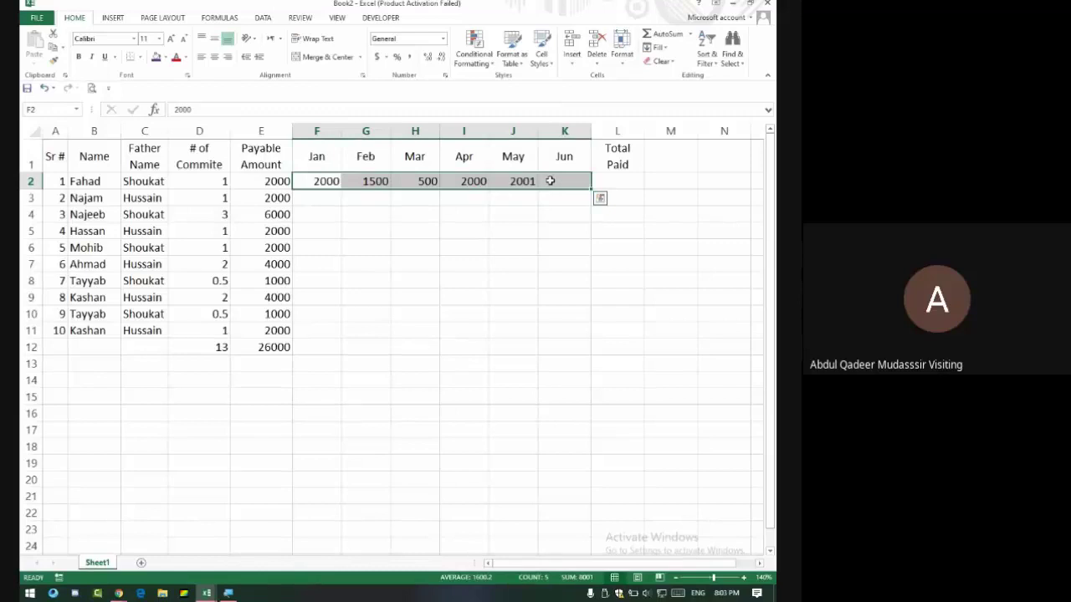
{"action": "key", "text": "alt+Tab"}
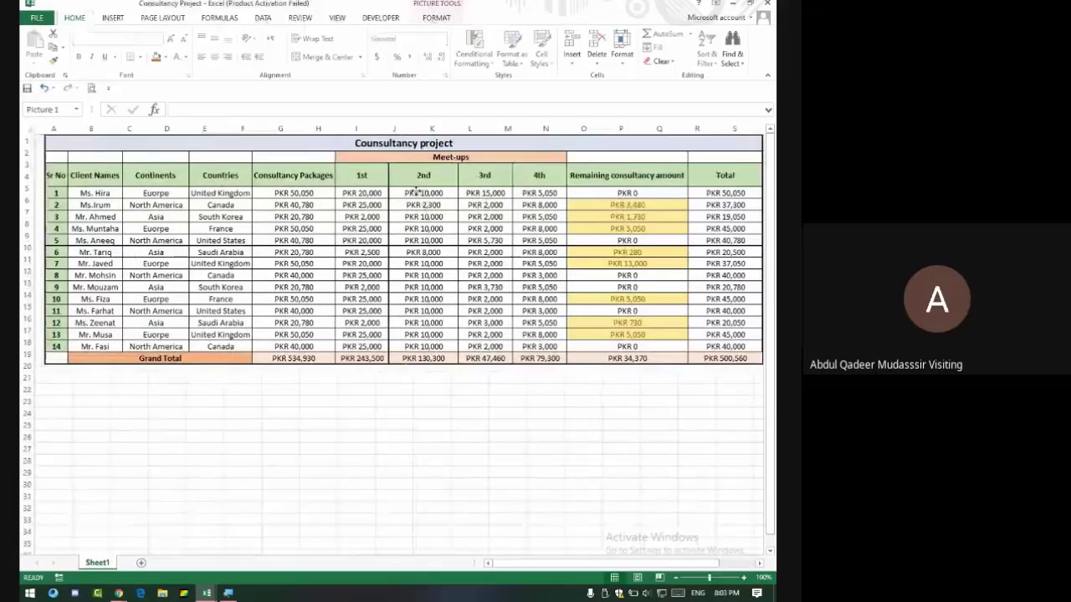
{"action": "left_click_drag", "start_coordinate": [413, 189], "coordinate": [403, 191]}
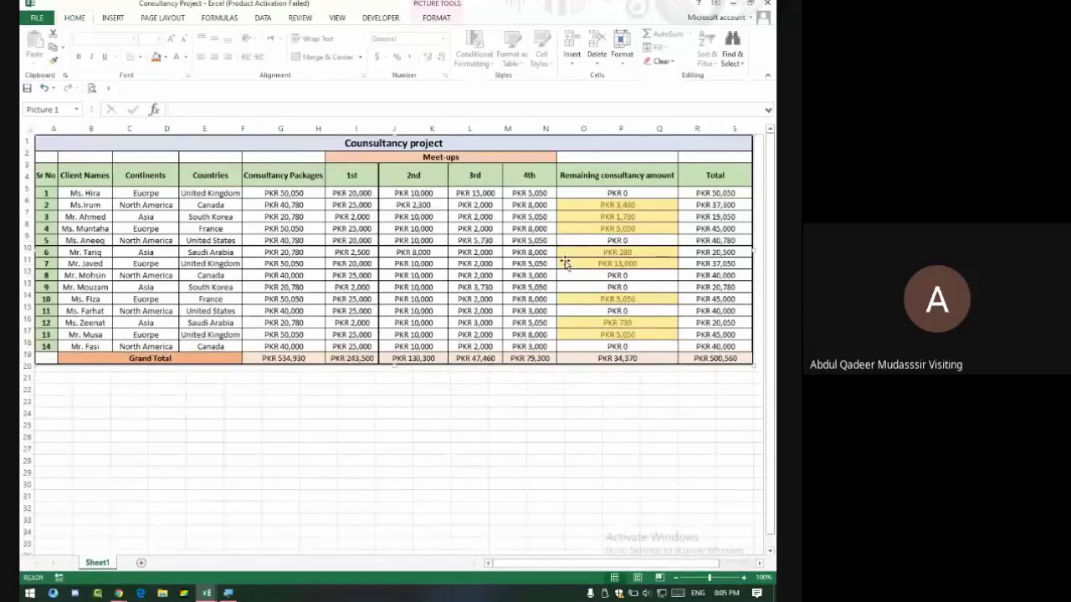
Switch from Excel's Consultancy Project workbook to the Google Meet call window.
{"action": "key", "text": "alt+Tab"}
{"action": "key", "text": "alt+Tab"}
{"action": "key", "text": "alt+Tab"}
{"action": "key", "text": "alt+Tab"}
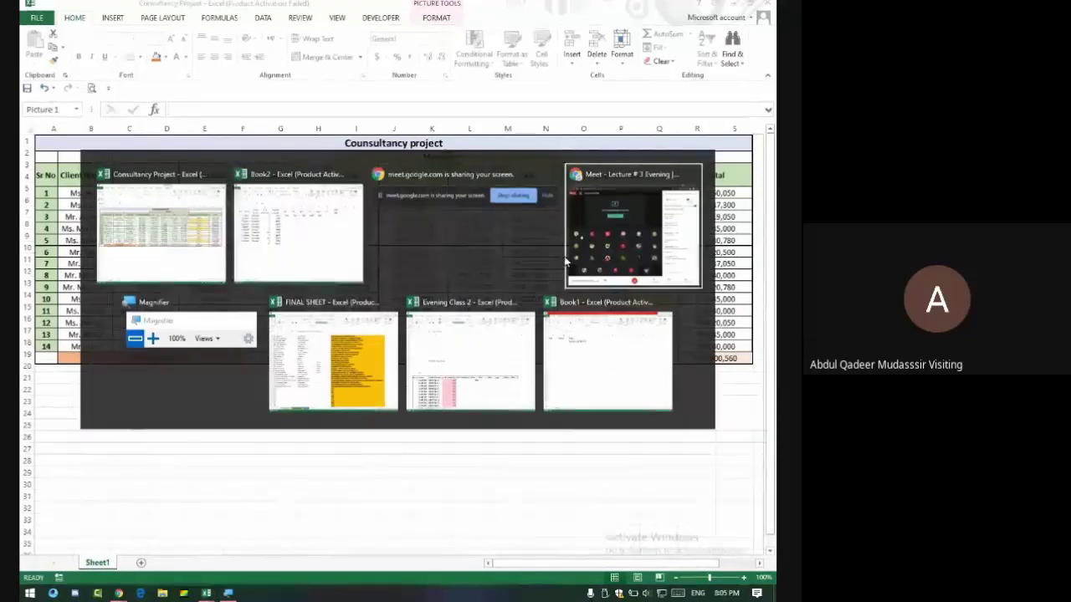
{"action": "key", "text": "alt+Tab"}
{"action": "key", "text": "alt+Tab"}
{"action": "key", "text": "alt+Tab"}
{"action": "key", "text": "alt+Tab"}
{"action": "key", "text": "alt+Tab"}
{"action": "key", "text": "alt+Tab"}
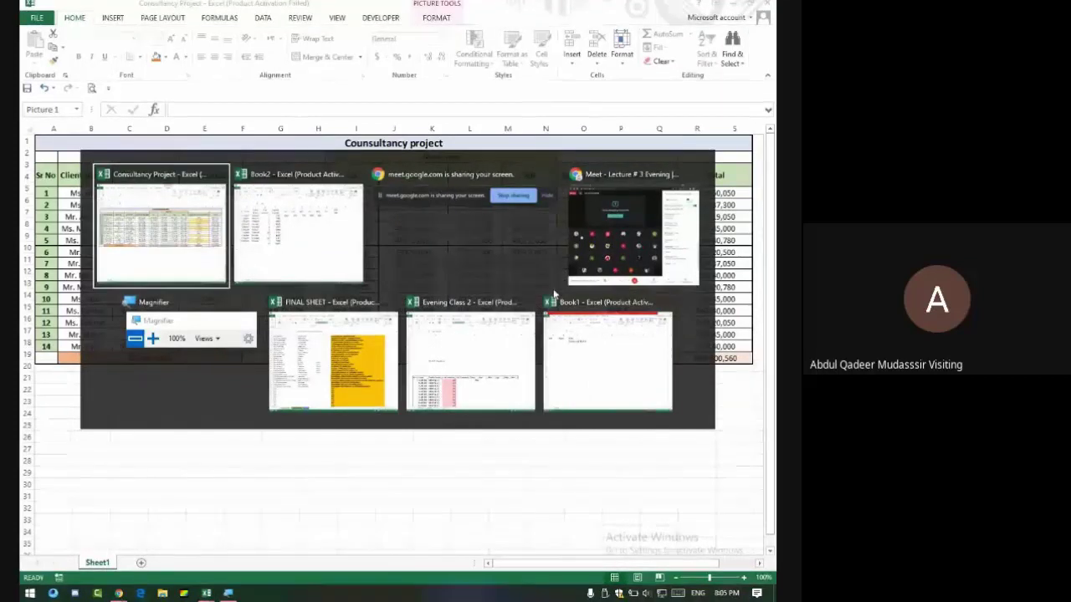
{"action": "key", "text": "alt+Tab"}
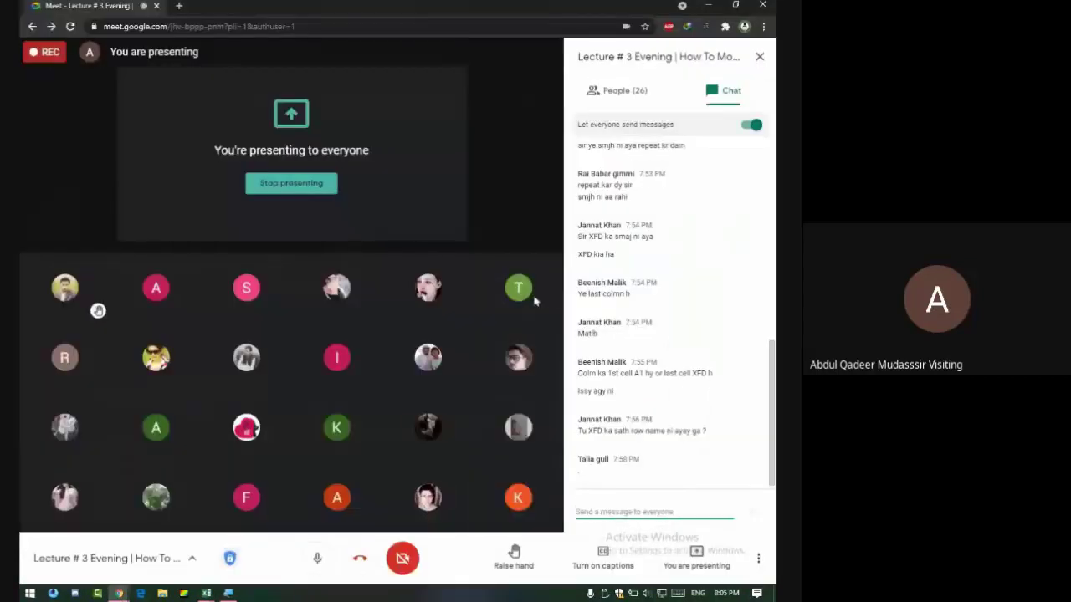
Close the Meet chat panel, briefly visit Excel, then open a blank new Chrome tab.
{"action": "left_click", "coordinate": [760, 56]}
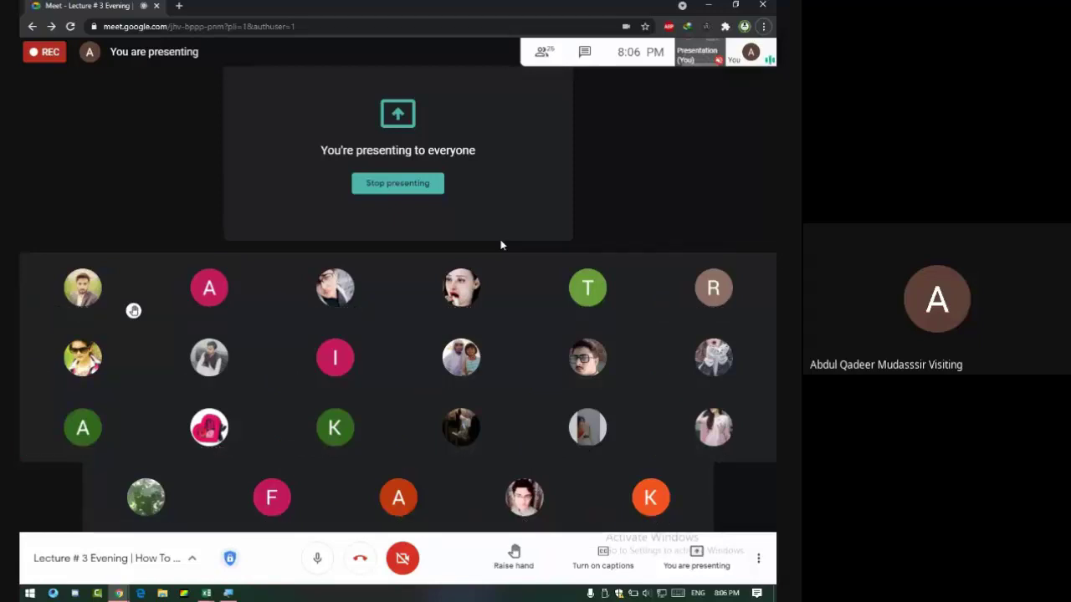
{"action": "key", "text": "alt+Tab"}
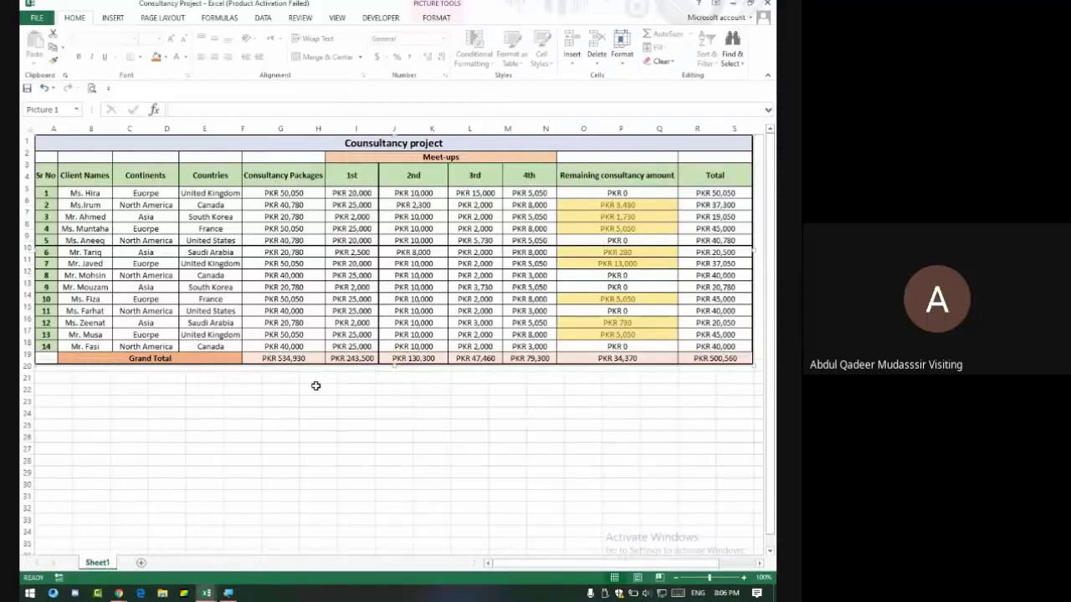
{"action": "left_click", "coordinate": [125, 595]}
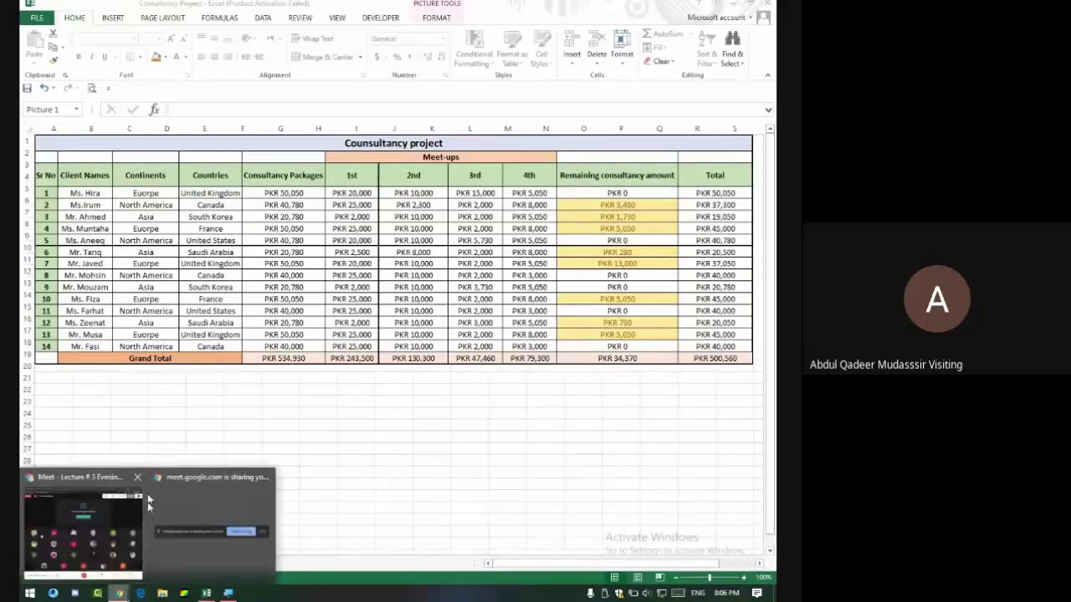
{"action": "left_click", "coordinate": [75, 527]}
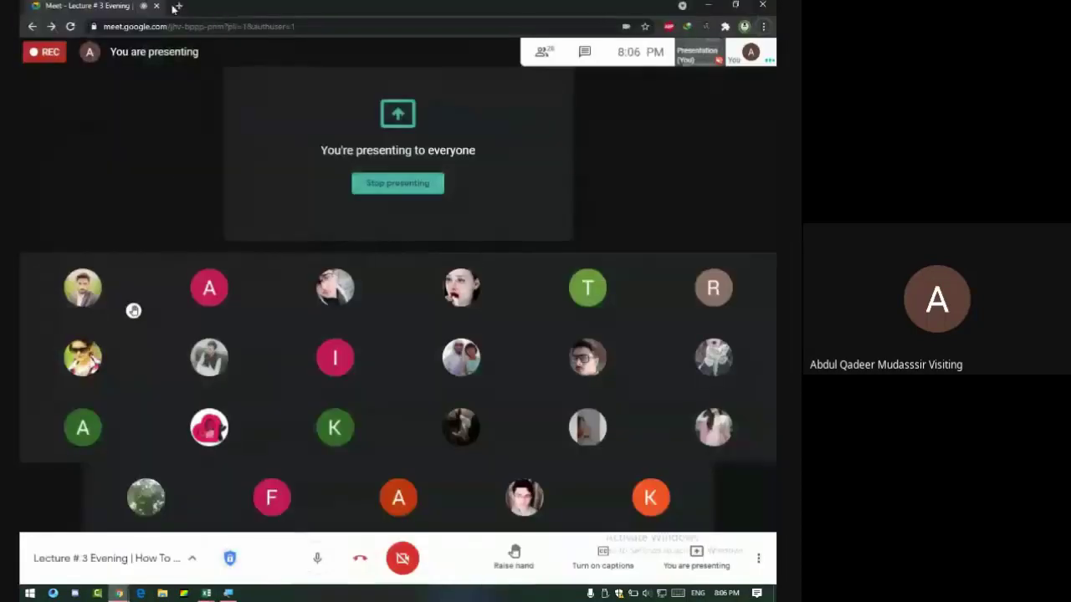
{"action": "left_click", "coordinate": [178, 5]}
{"action": "left_click", "coordinate": [208, 26]}
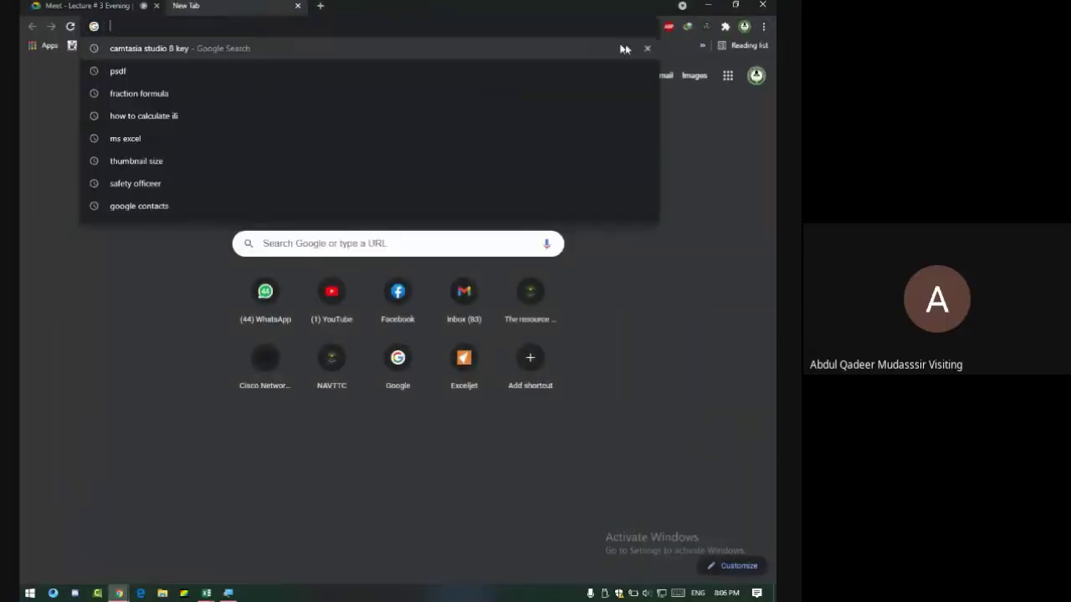
Go to Google Drive from the apps grid and open the MS Office Registration Form.
{"action": "left_click", "coordinate": [727, 75]}
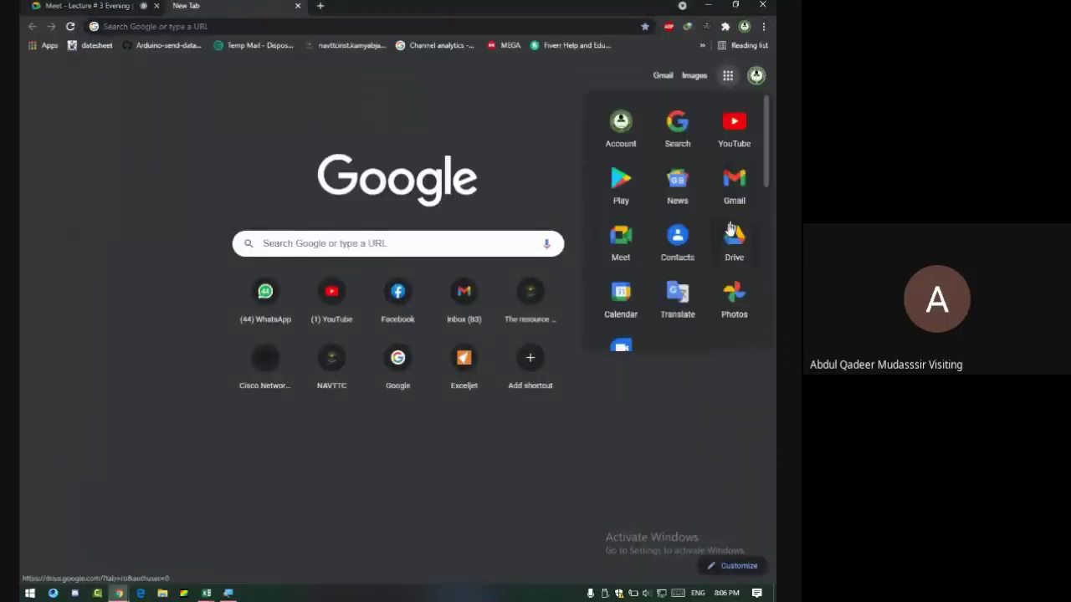
{"action": "left_click", "coordinate": [730, 250]}
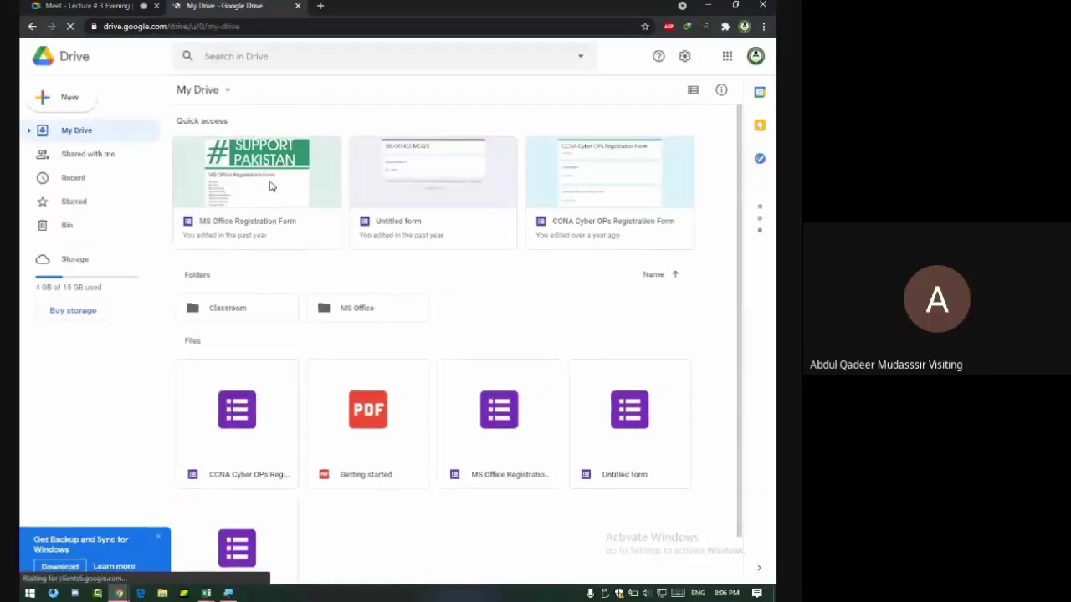
{"action": "scroll", "coordinate": [261, 192], "scroll_direction": "down", "scroll_amount": 1}
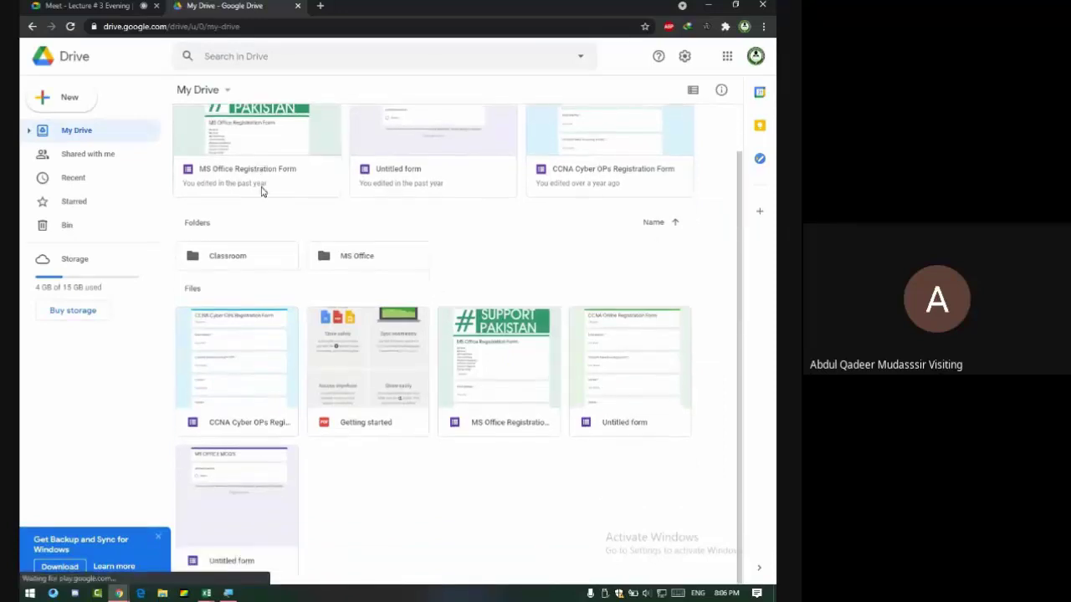
{"action": "scroll", "coordinate": [261, 191], "scroll_direction": "up", "scroll_amount": 1}
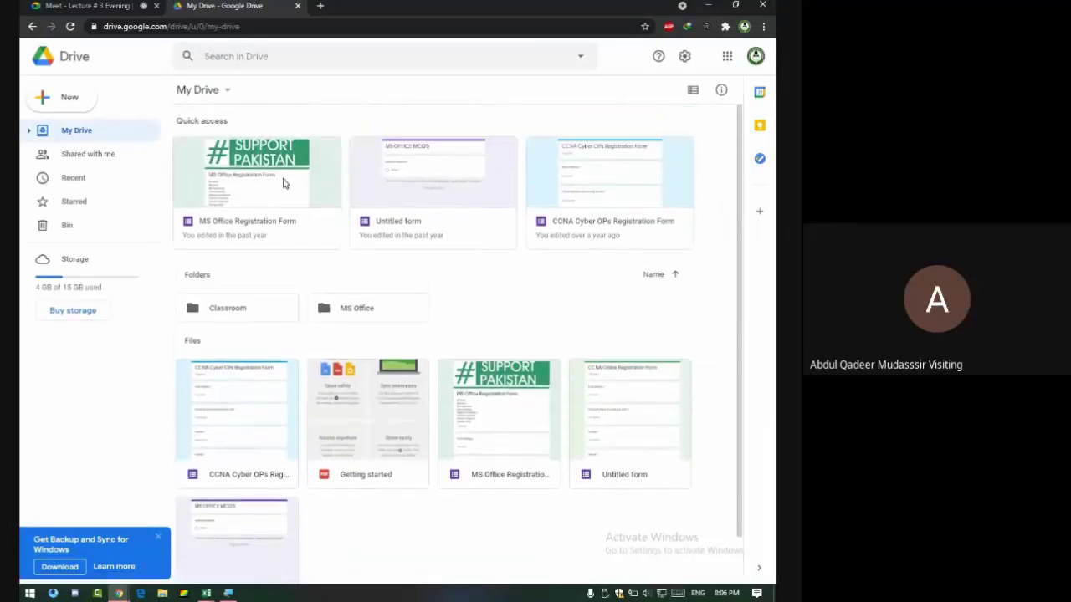
{"action": "left_click", "coordinate": [283, 182]}
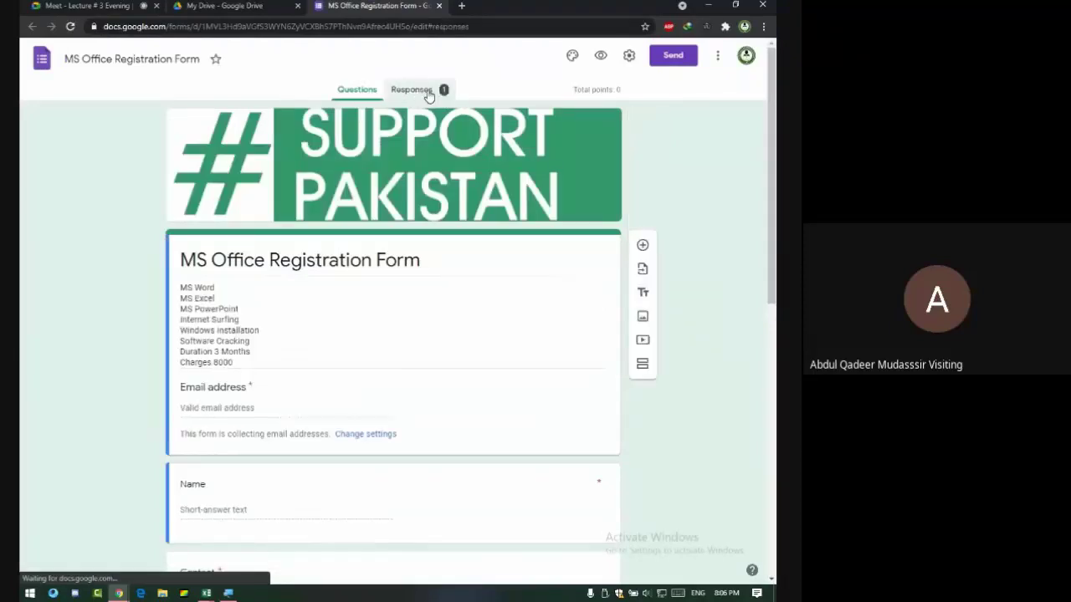
Link the form's responses to a newly created Google Sheets spreadsheet.
{"action": "left_click", "coordinate": [427, 94]}
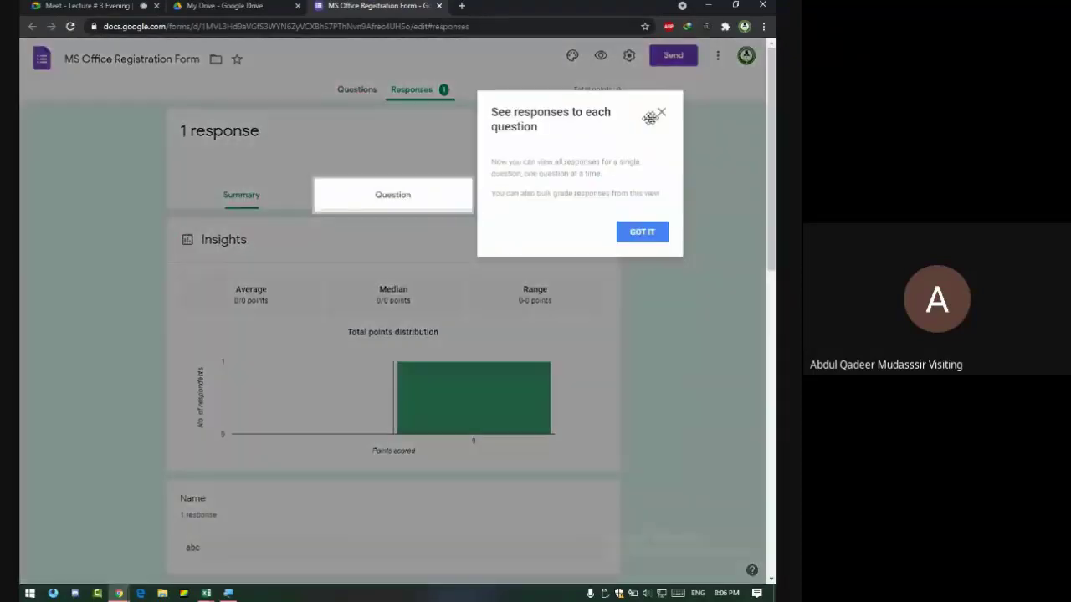
{"action": "left_click", "coordinate": [654, 110]}
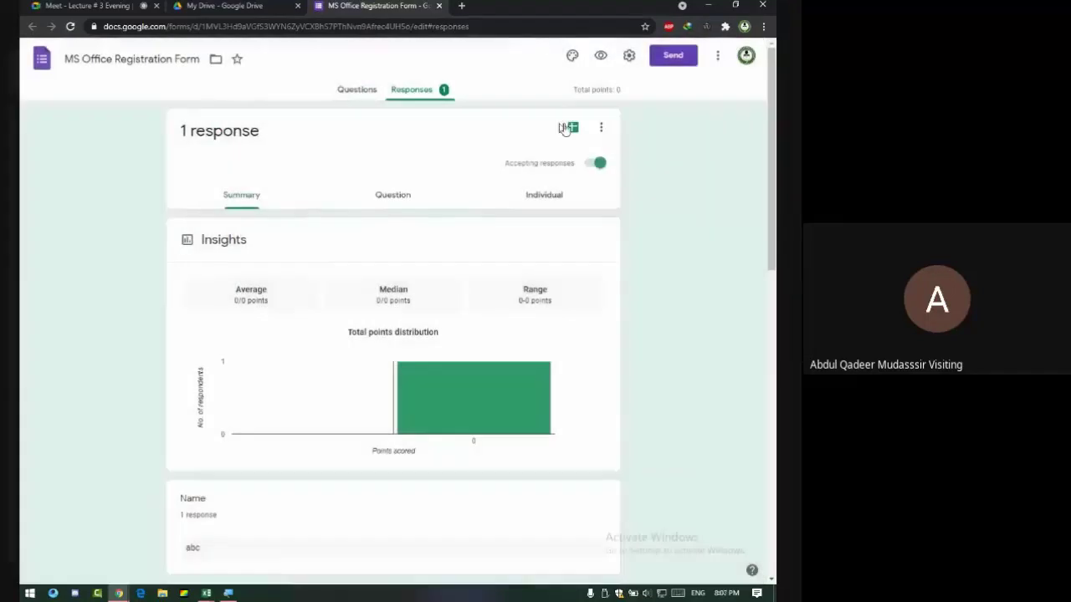
{"action": "left_click", "coordinate": [567, 127]}
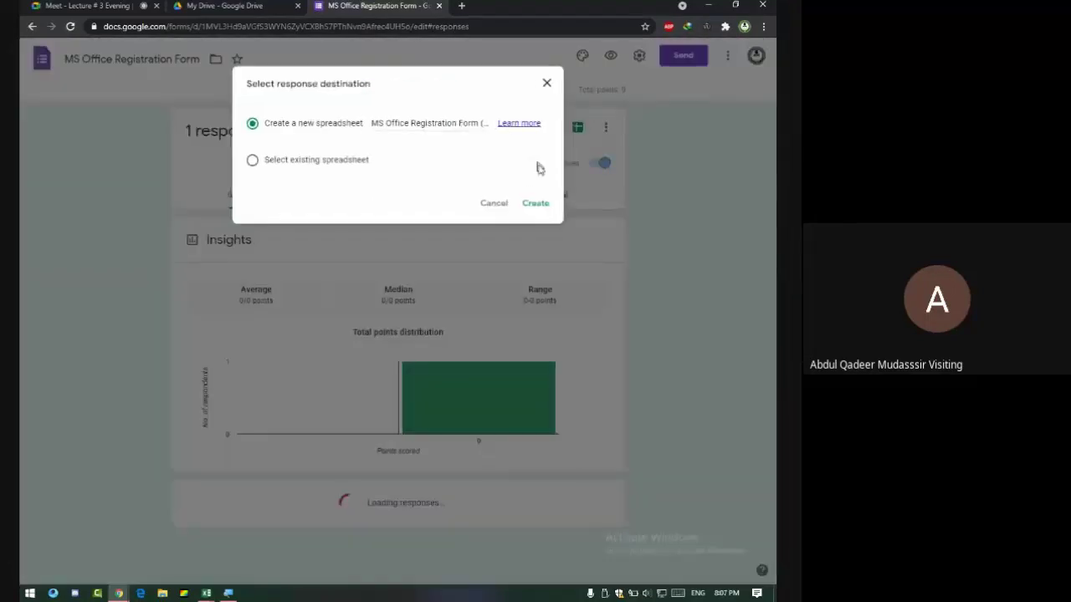
{"action": "left_click", "coordinate": [542, 205]}
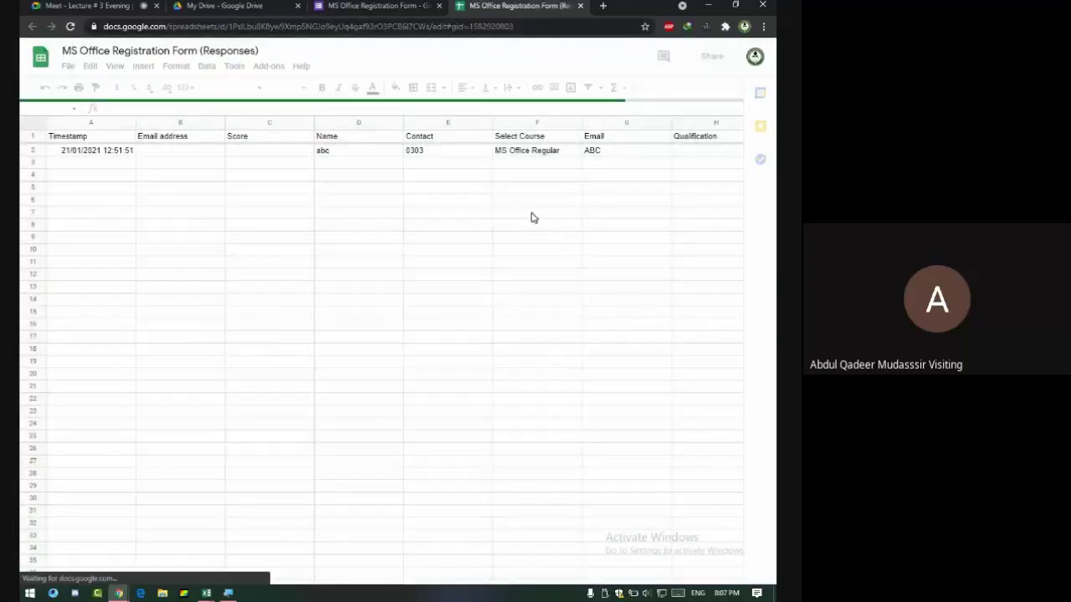
Select a Contact cell, dismiss the edit-history tip, and return to Excel's Consultancy Project.
{"action": "left_click", "coordinate": [424, 202]}
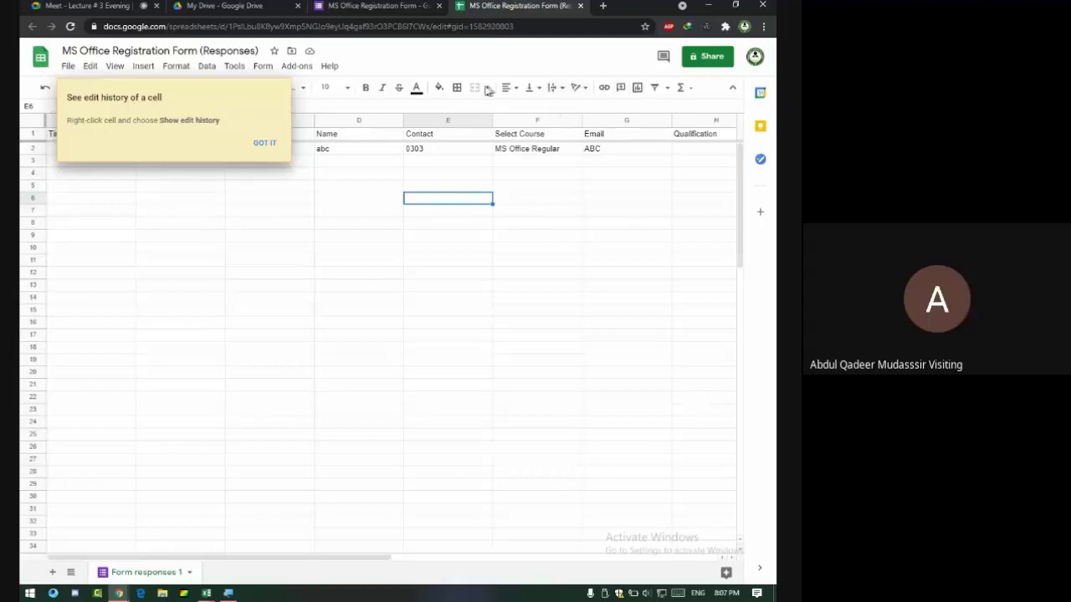
{"action": "left_click", "coordinate": [263, 143]}
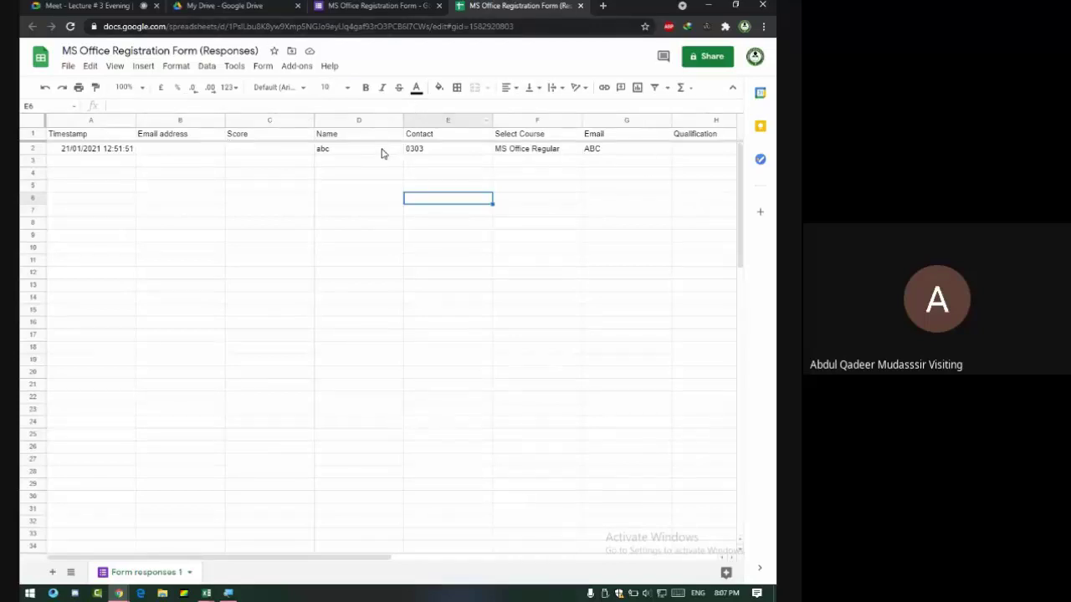
{"action": "key", "text": "alt+Tab"}
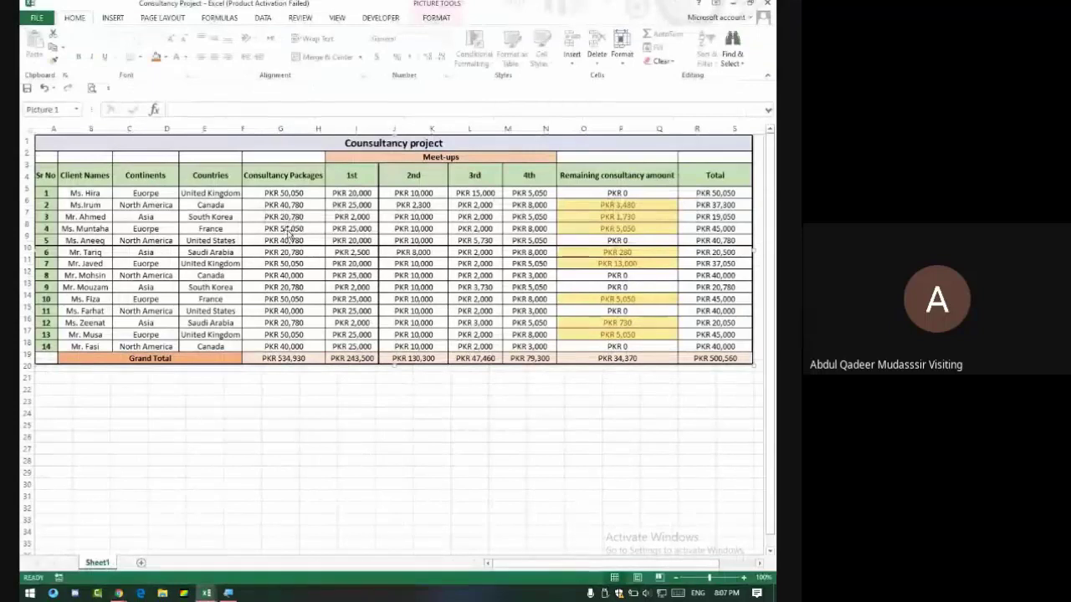
Deselect the picture by selecting cell F26, then switch to the Google Meet tab.
{"action": "left_click", "coordinate": [232, 436]}
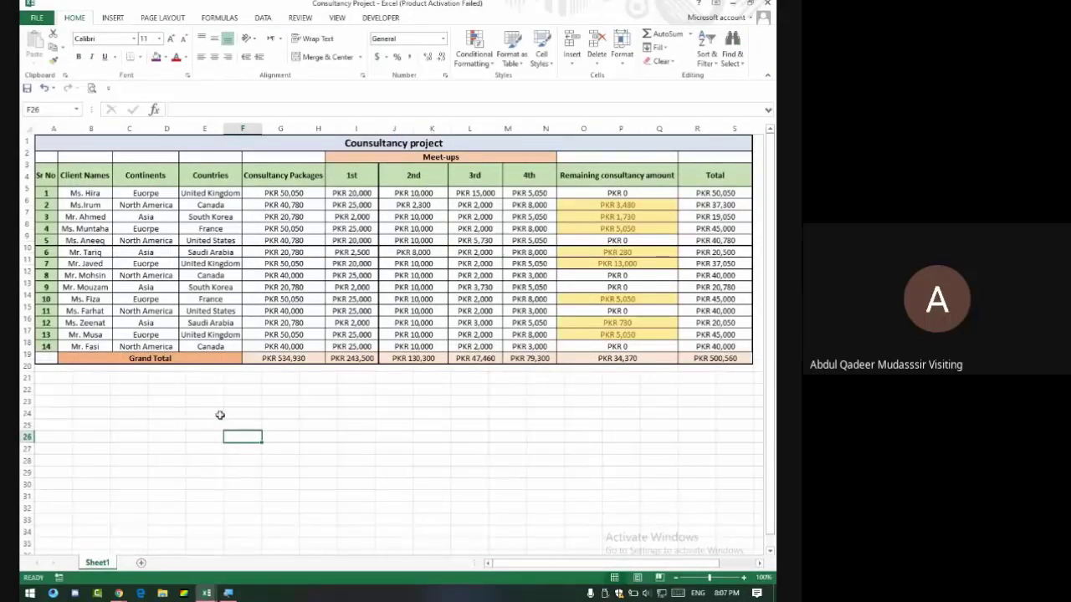
{"action": "key", "text": "alt+Tab"}
{"action": "key", "text": "alt+Tab"}
{"action": "key", "text": "alt+Tab"}
{"action": "key", "text": "alt+Tab"}
{"action": "key", "text": "alt+Tab"}
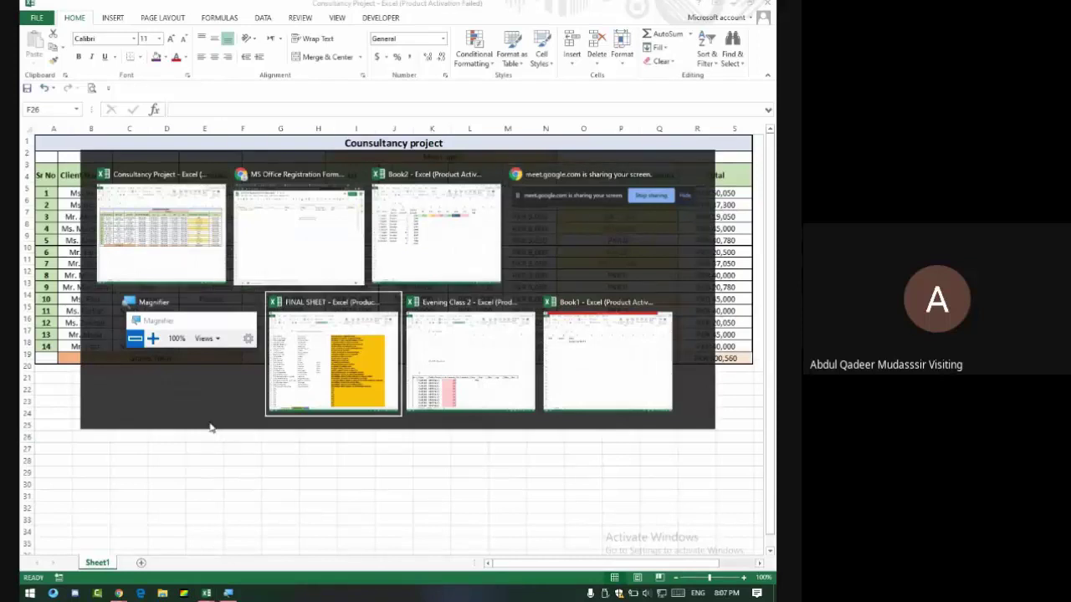
{"action": "key", "text": "alt+Tab"}
{"action": "key", "text": "alt+Tab"}
{"action": "key", "text": "alt+Tab"}
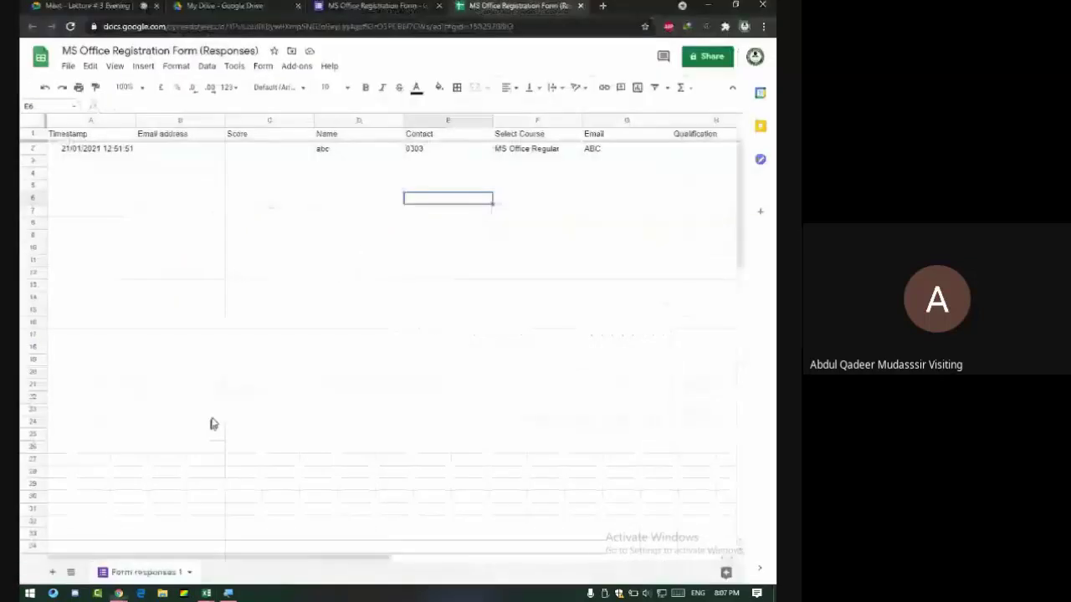
{"action": "left_click", "coordinate": [125, 7]}
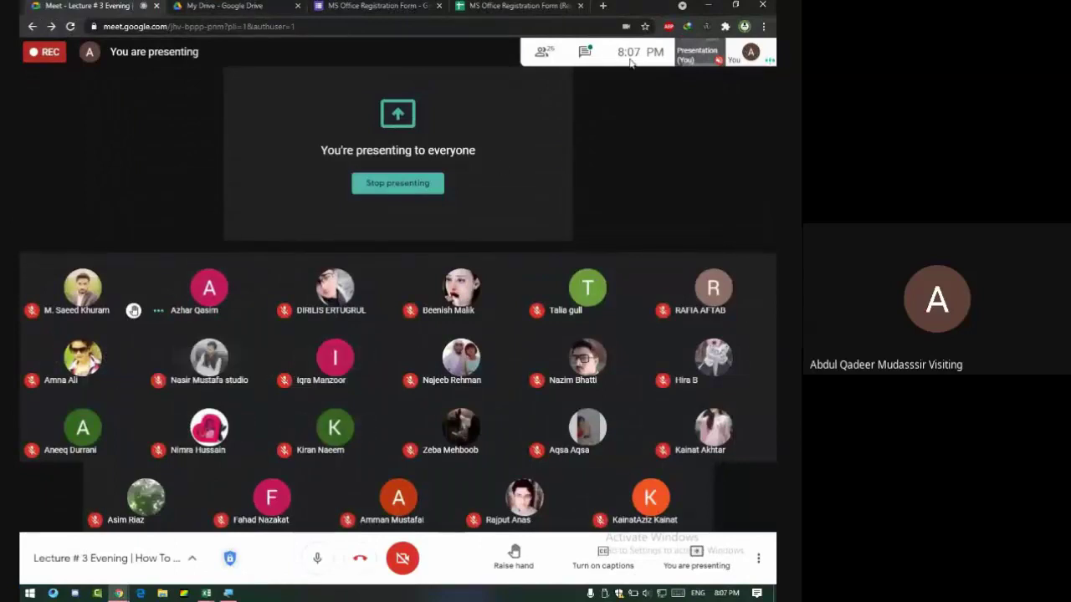
Open the Meet chat, read the recent messages, then switch to Excel's Book2.
{"action": "left_click", "coordinate": [584, 52]}
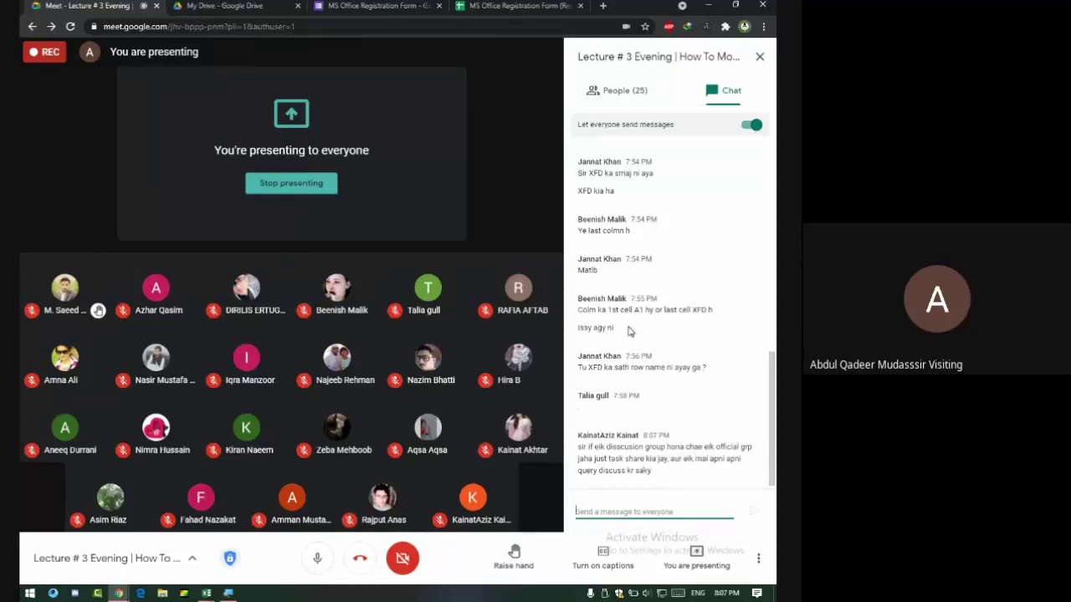
{"action": "scroll", "coordinate": [630, 332], "scroll_direction": "up", "scroll_amount": 1}
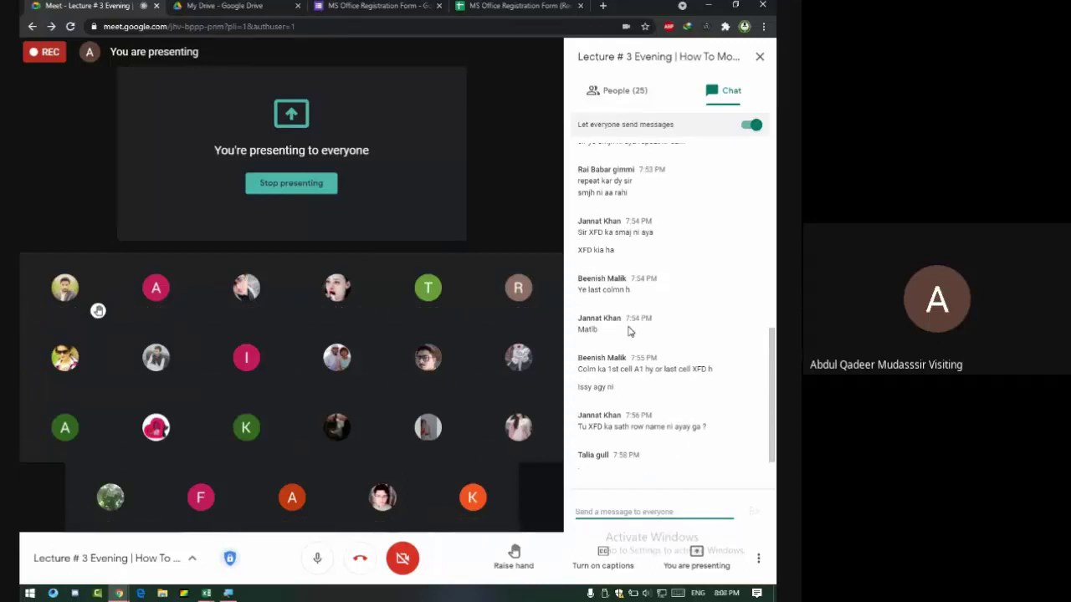
{"action": "scroll", "coordinate": [630, 332], "scroll_direction": "up", "scroll_amount": 1}
{"action": "scroll", "coordinate": [631, 334], "scroll_direction": "down", "scroll_amount": 2}
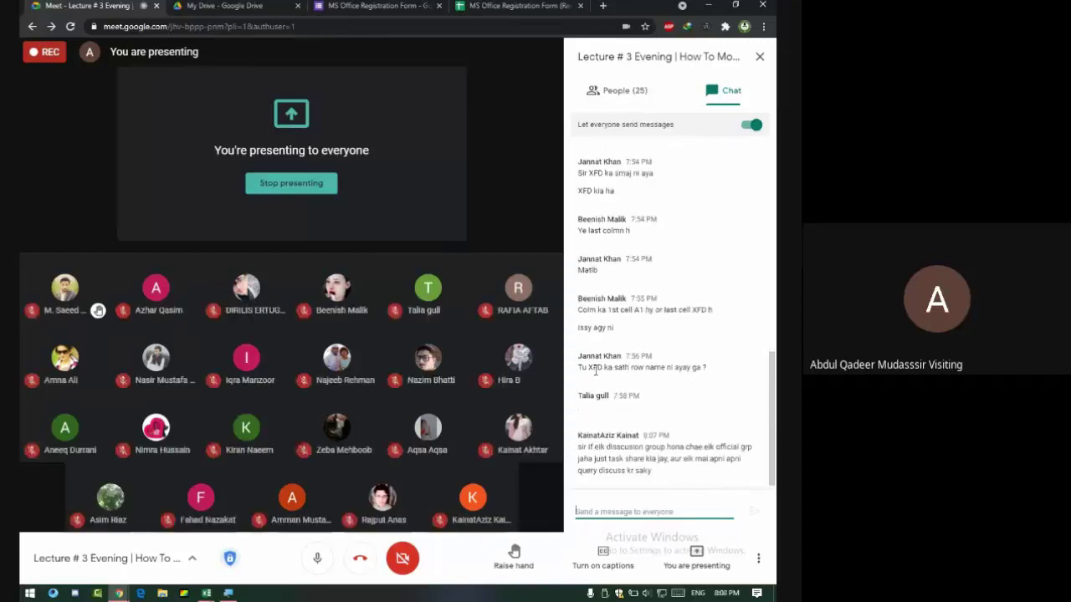
{"action": "key", "text": "alt+Tab"}
{"action": "key", "text": "alt+Tab"}
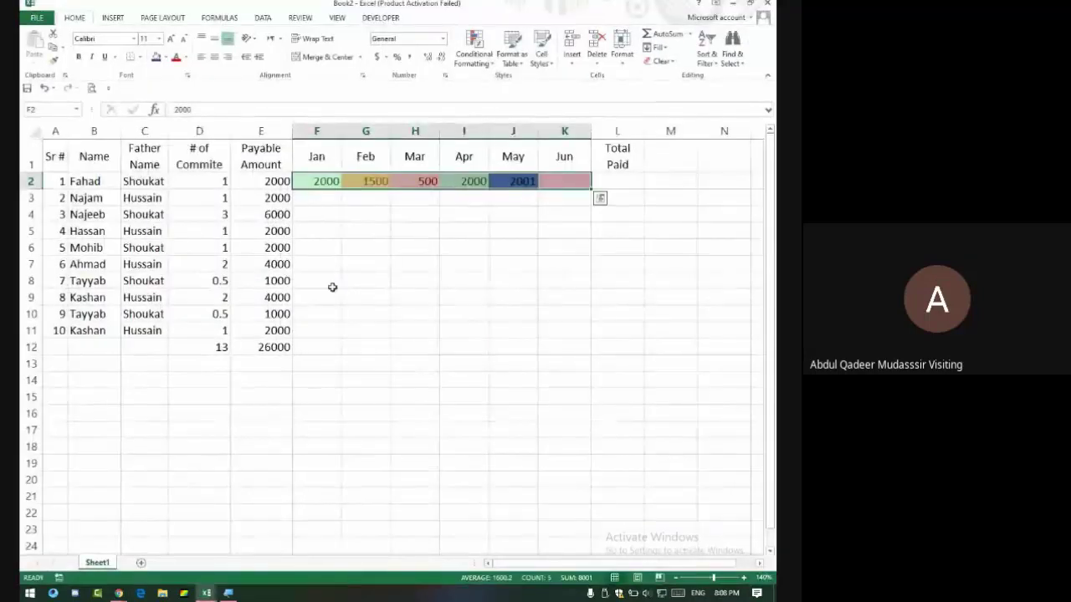
Merge D37:G43, enter XFD, centre it vertically, then change it to XFD123.
{"action": "scroll", "coordinate": [343, 292], "scroll_direction": "down", "scroll_amount": 11}
{"action": "left_click_drag", "start_coordinate": [204, 199], "coordinate": [377, 297]}
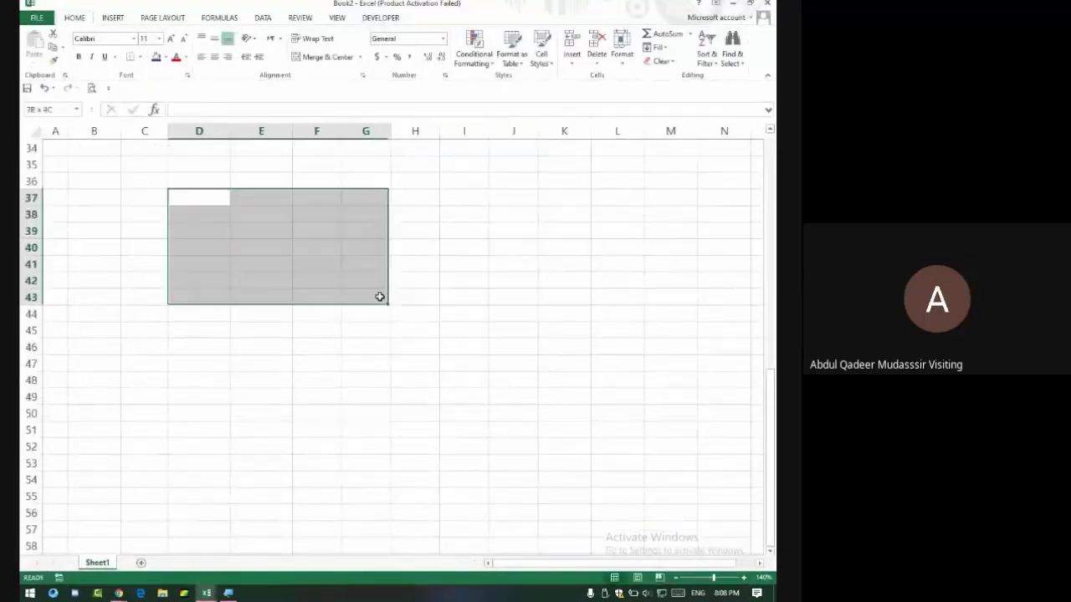
{"action": "left_click", "coordinate": [326, 59]}
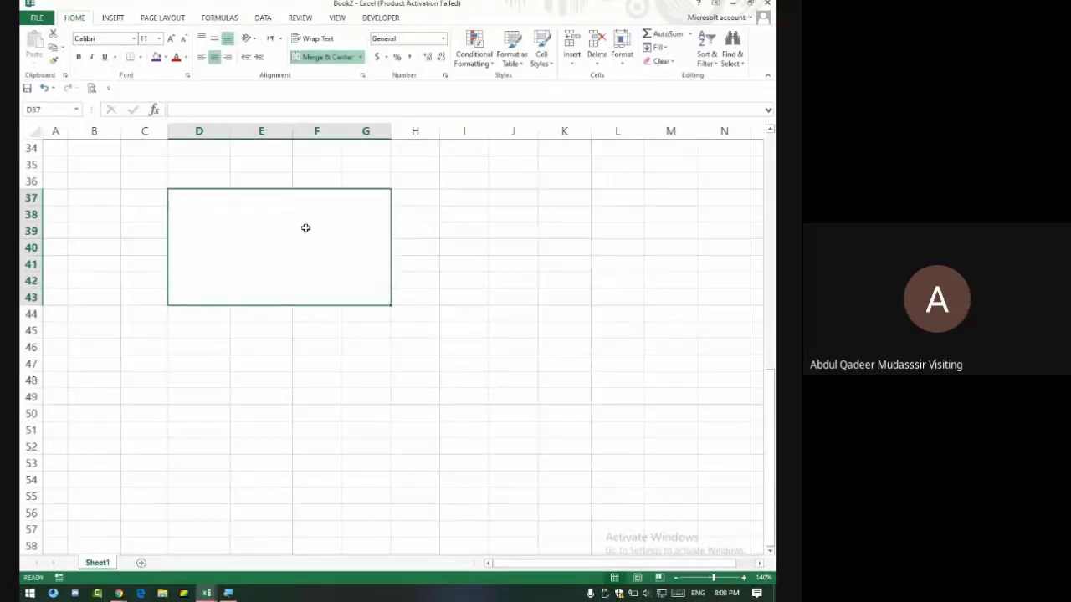
{"action": "type", "text": "XFD"}
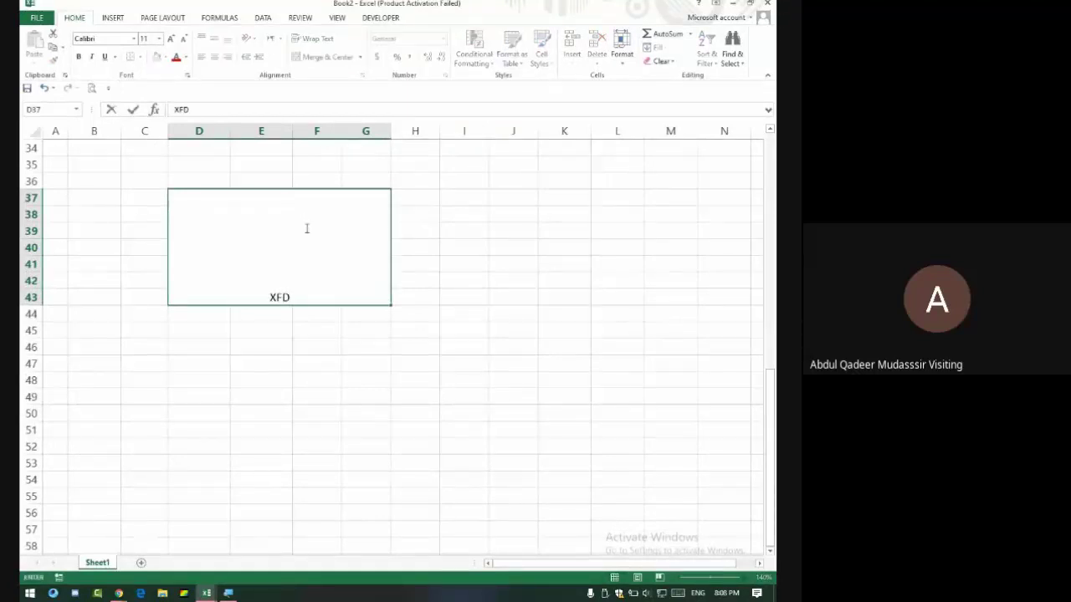
{"action": "key", "text": "ctrl+Return"}
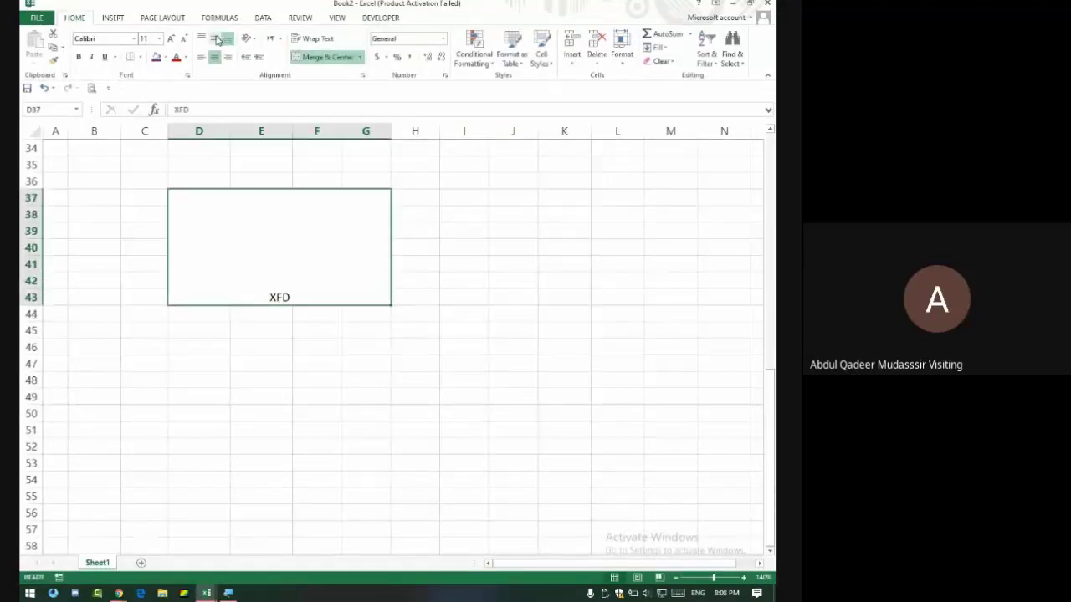
{"action": "left_click", "coordinate": [215, 39]}
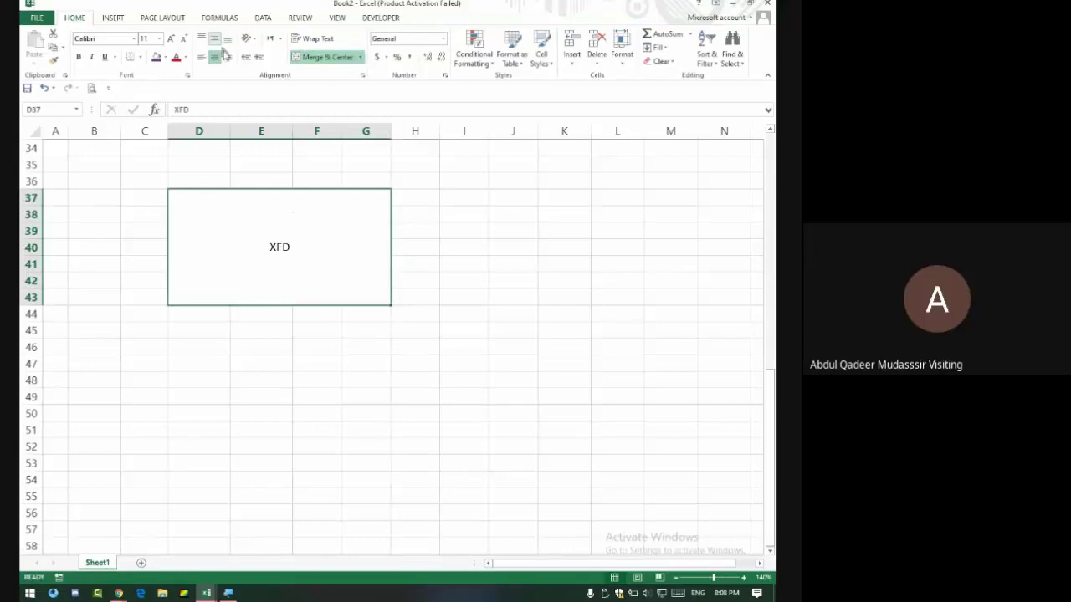
{"action": "double_click", "coordinate": [309, 248]}
{"action": "type", "text": "123"}
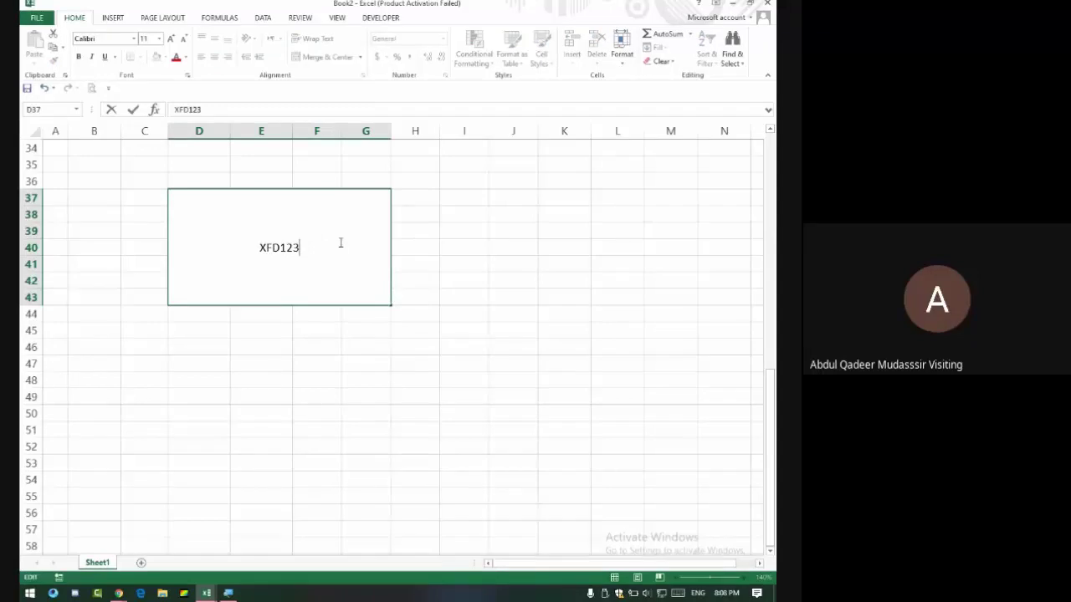
{"action": "key", "text": "Return"}
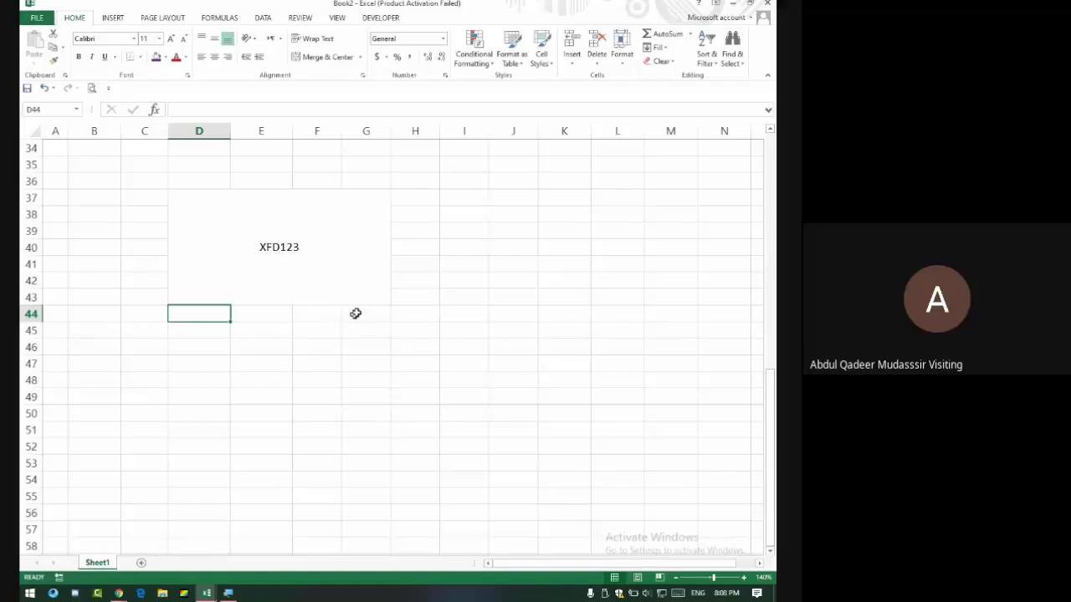
Use the Name Box to jump to cell XFD36, then back to A1.
{"action": "left_click", "coordinate": [45, 110]}
{"action": "type", "text": "xfd36"}
{"action": "key", "text": "Return"}
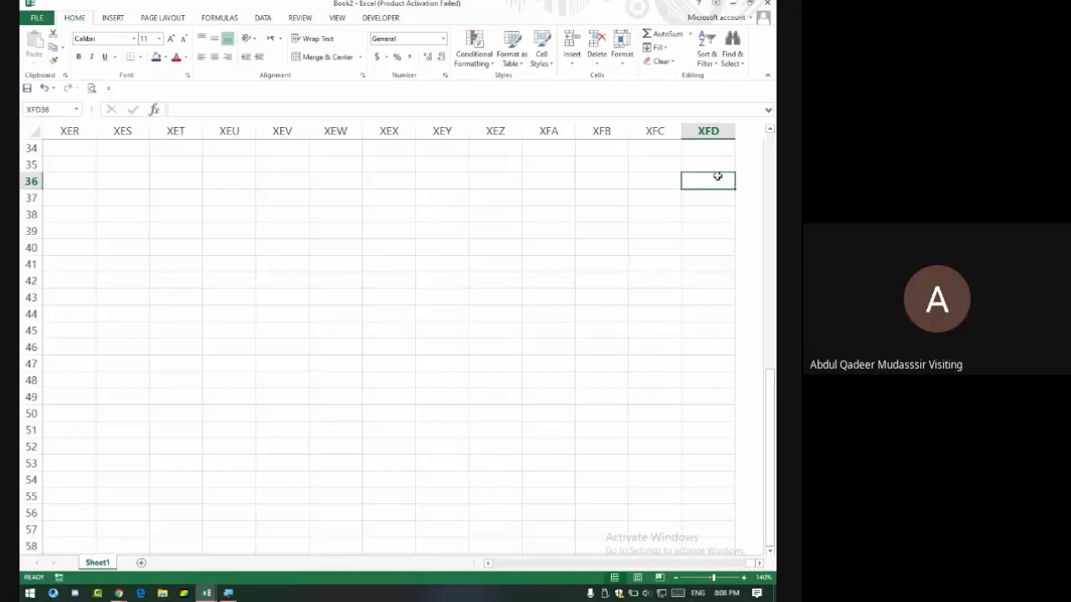
{"action": "left_click", "coordinate": [47, 109]}
{"action": "type", "text": "a1"}
{"action": "key", "text": "Return"}
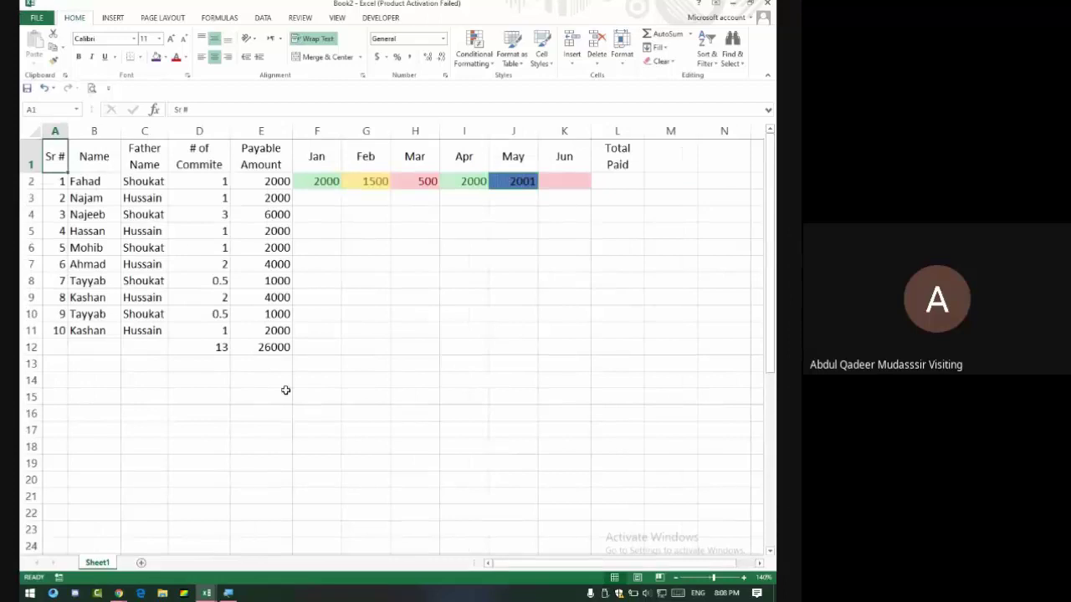
Edit the merged block's text from XFD123 to XFD1048576.
{"action": "scroll", "coordinate": [285, 390], "scroll_direction": "down", "scroll_amount": 12}
{"action": "double_click", "coordinate": [330, 206]}
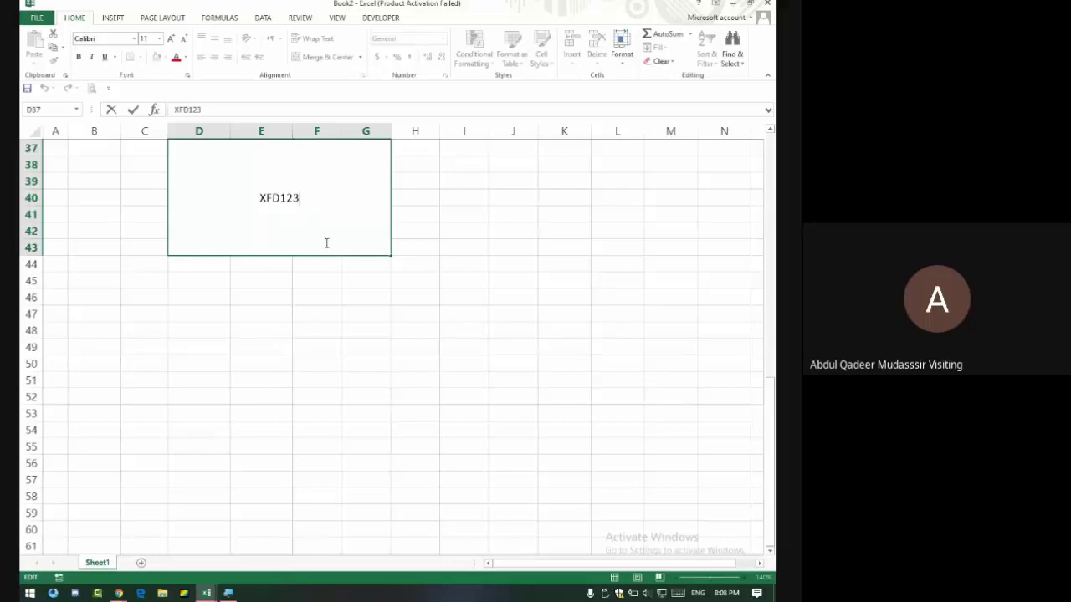
{"action": "key", "text": "BackSpace"}
{"action": "key", "text": "BackSpace"}
{"action": "key", "text": "BackSpace"}
{"action": "type", "text": "1048"}
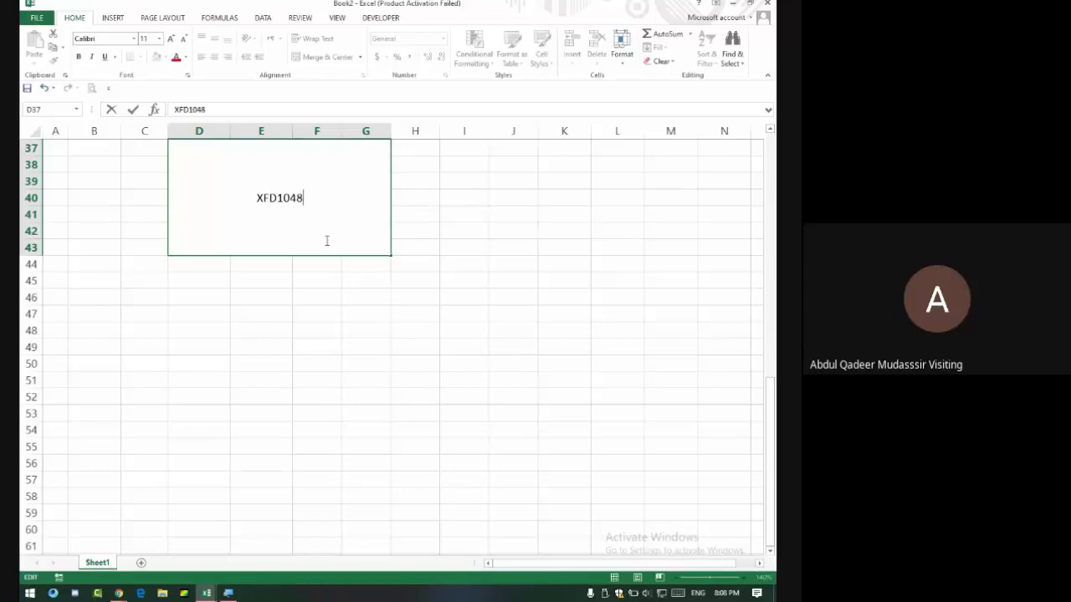
{"action": "type", "text": "576"}
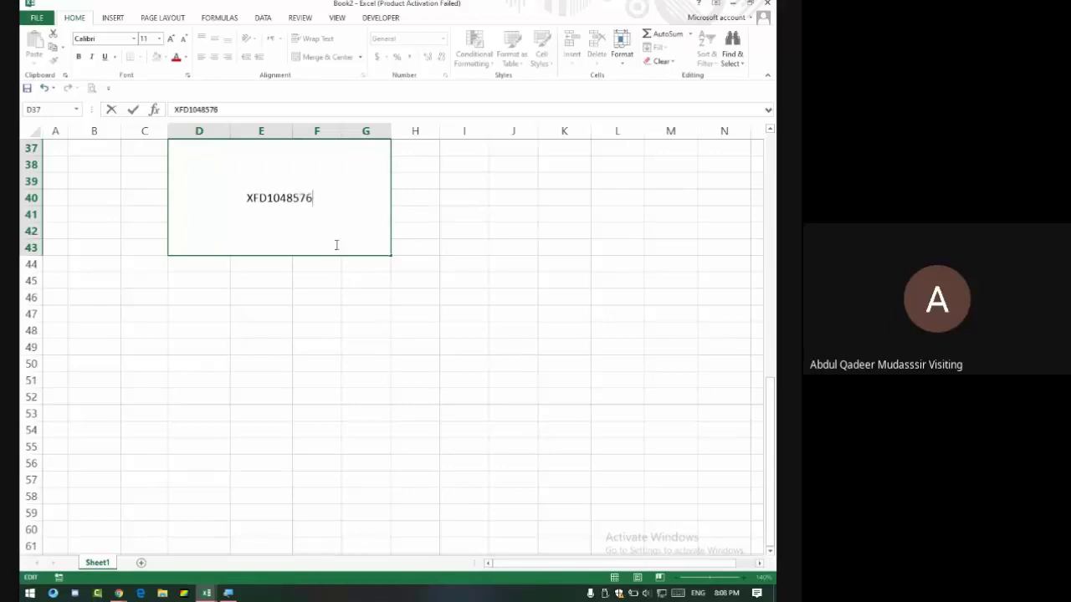
{"action": "left_click", "coordinate": [365, 292]}
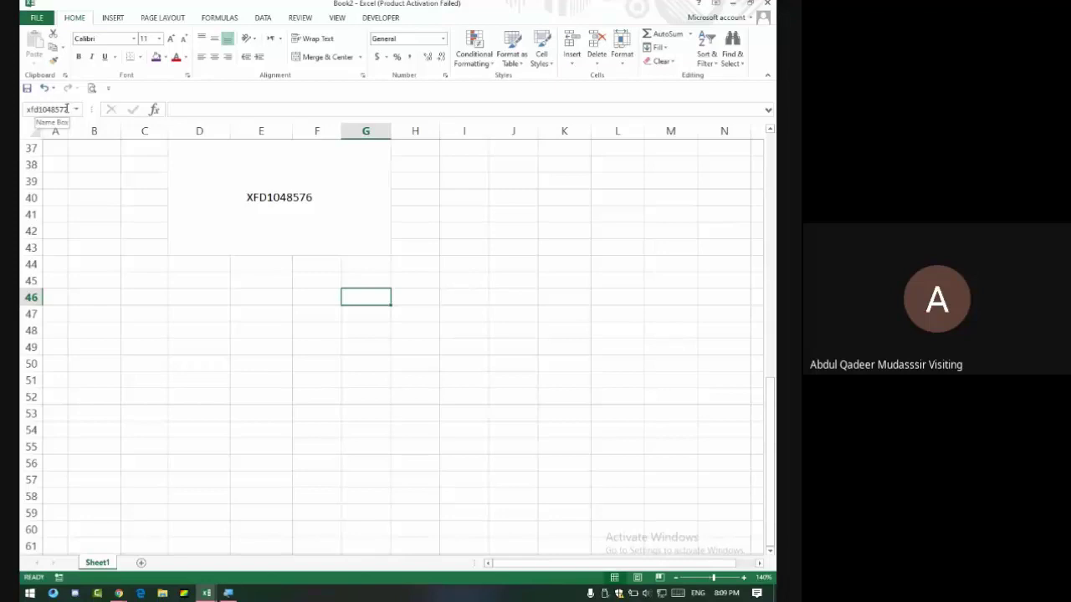
Jump to Book2's last cell XFD1048576 through the Name Box.
{"action": "left_click", "coordinate": [67, 109]}
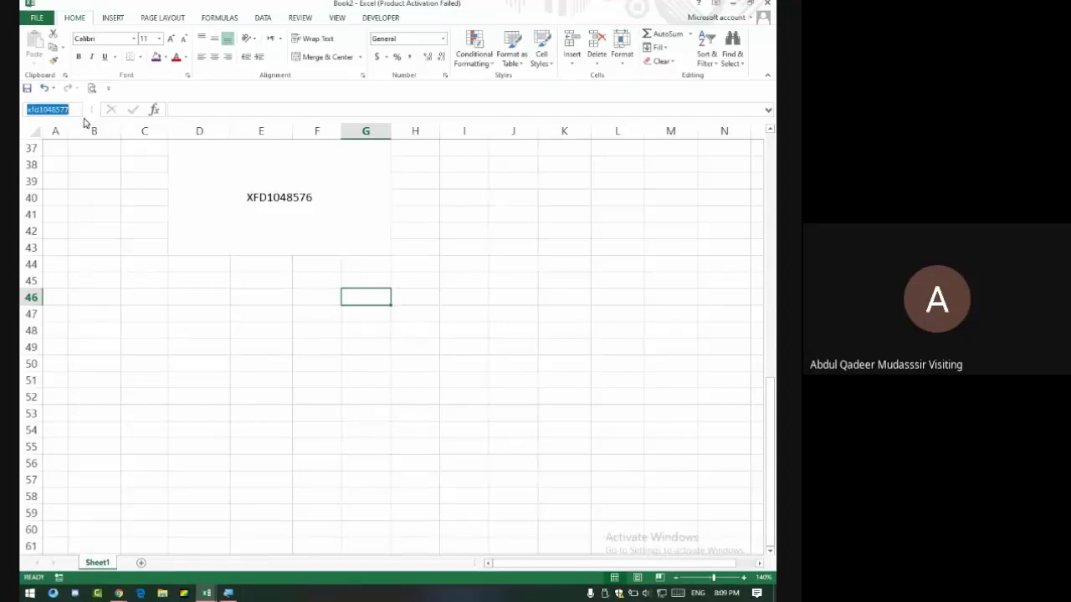
{"action": "key", "text": "Right"}
{"action": "key", "text": "Return"}
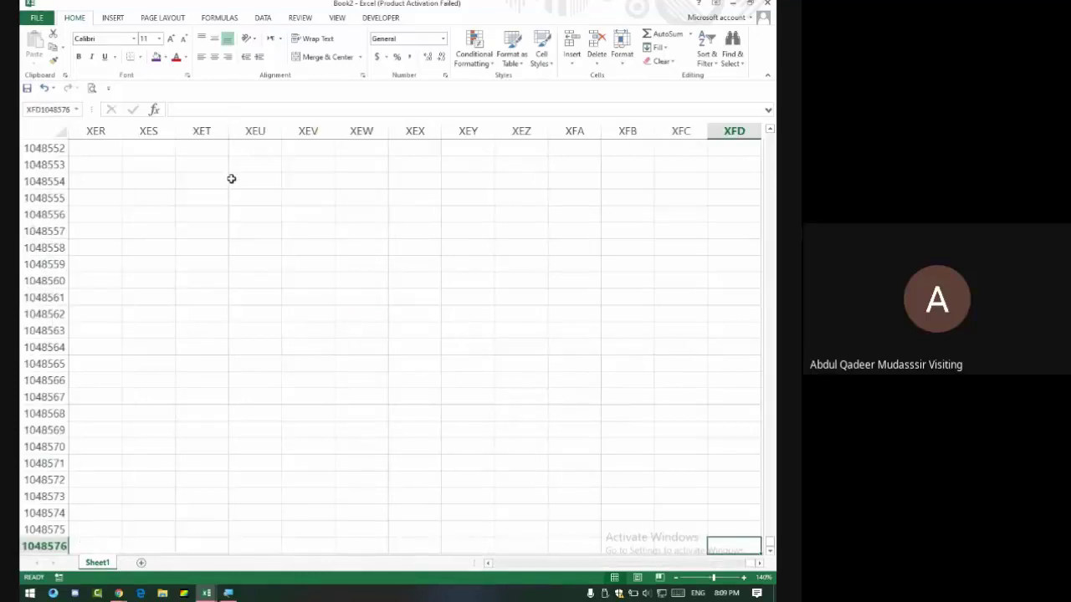
{"action": "key", "text": "alt+Tab"}
{"action": "key", "text": "alt+Tab"}
Return to cell A1, then switch to the Consultancy Project workbook and reopen the window list.
{"action": "left_click", "coordinate": [47, 109]}
{"action": "type", "text": "a1"}
{"action": "key", "text": "Return"}
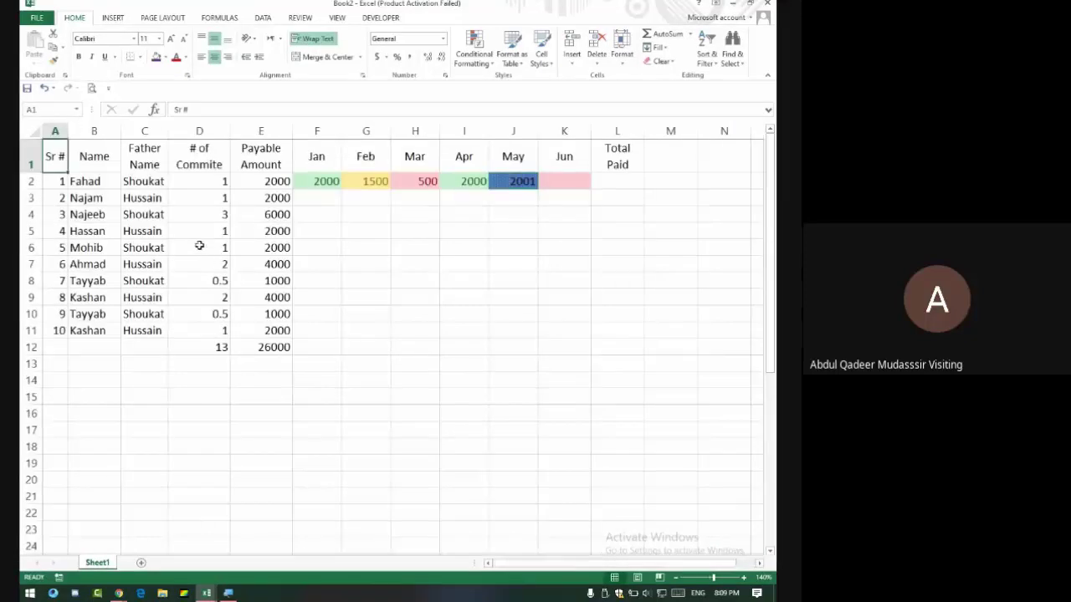
{"action": "key", "text": "alt+Tab"}
{"action": "key", "text": "Tab"}
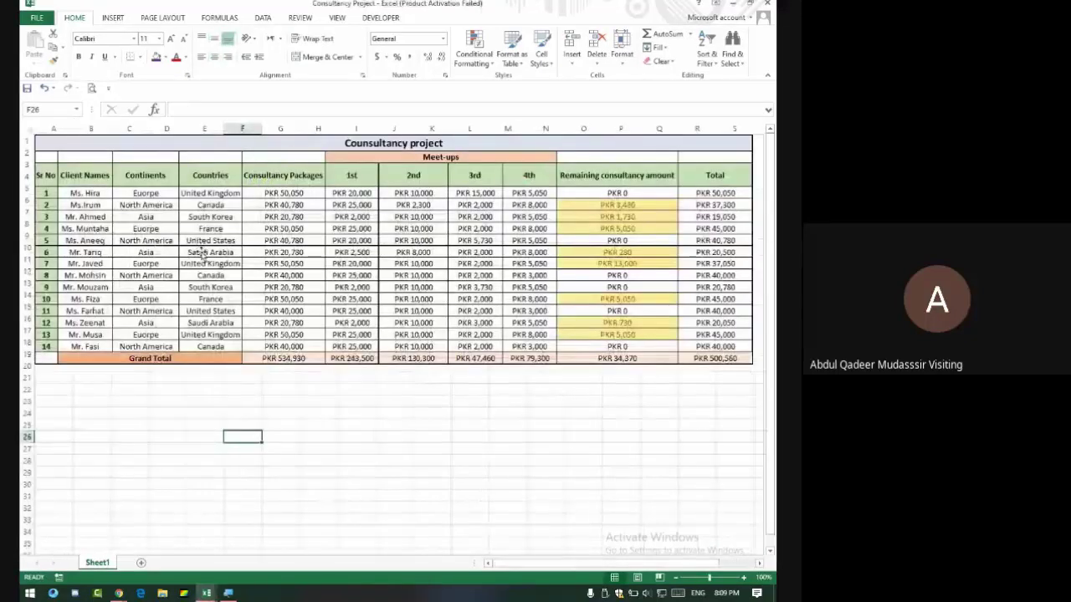
{"action": "key", "text": "alt+Tab"}
{"action": "key", "text": "Tab"}
{"action": "key", "text": "Tab"}
{"action": "key", "text": "Tab"}
{"action": "key", "text": "Tab"}
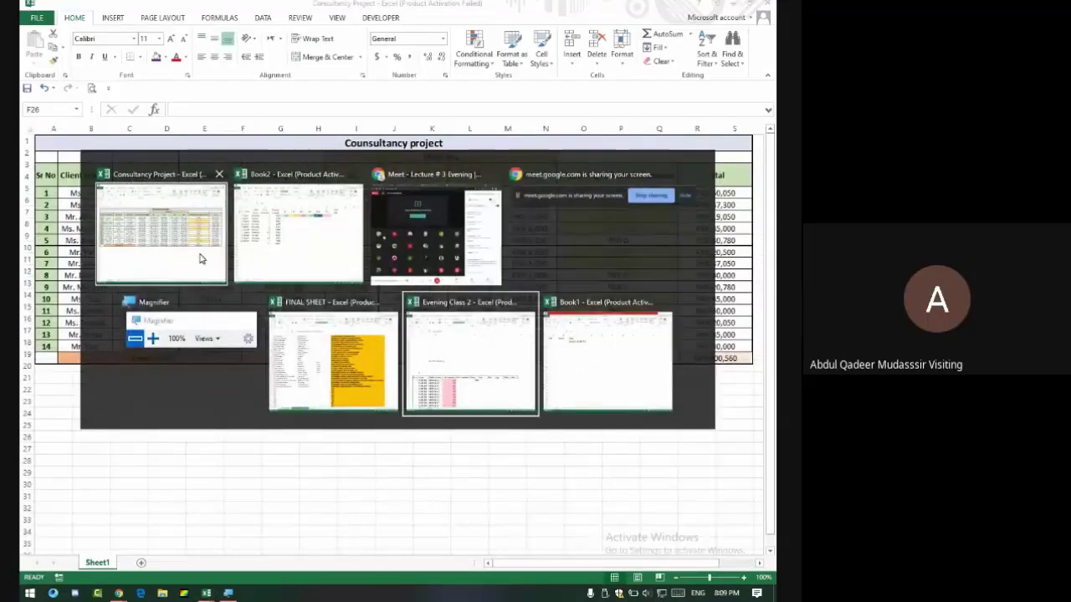
Select the Expense sheet's contact table A1:I17 and check its print preview.
{"action": "scroll", "coordinate": [306, 242], "scroll_direction": "up", "scroll_amount": 15}
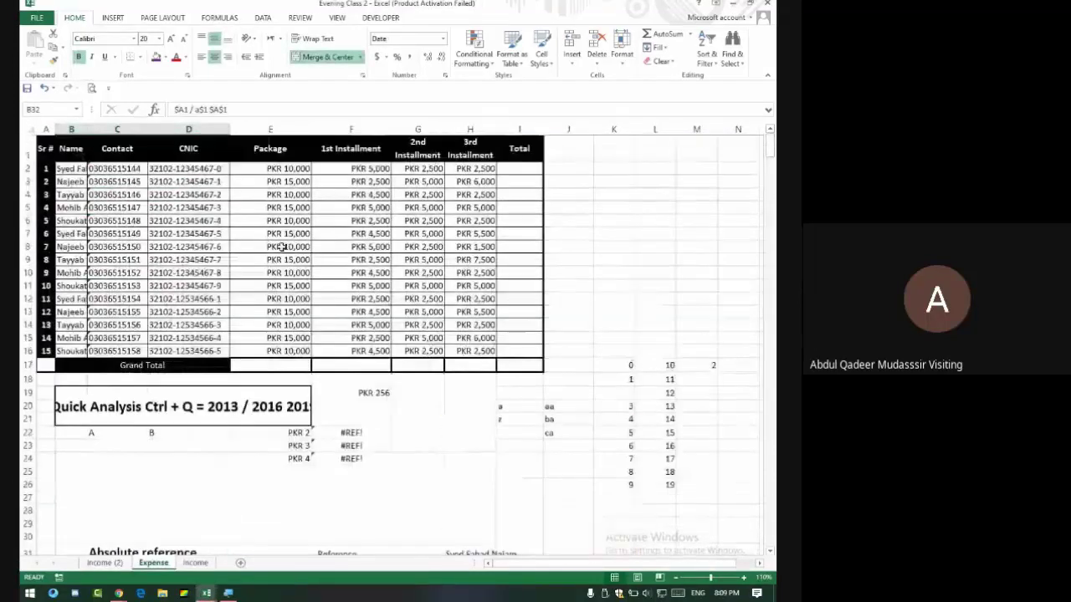
{"action": "left_click_drag", "start_coordinate": [46, 148], "coordinate": [502, 364]}
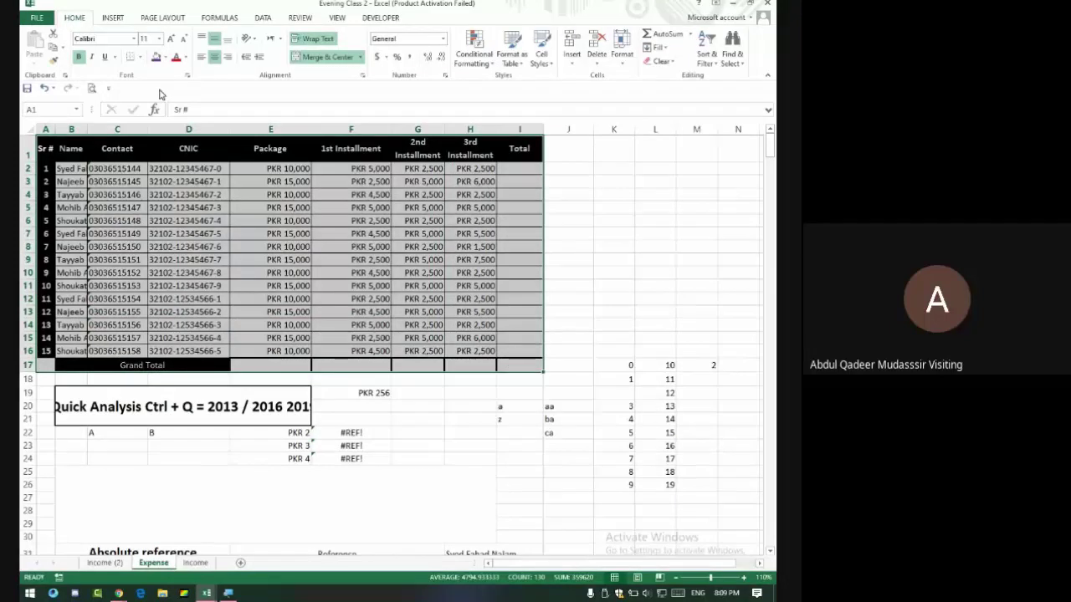
{"action": "key", "text": "ctrl+p"}
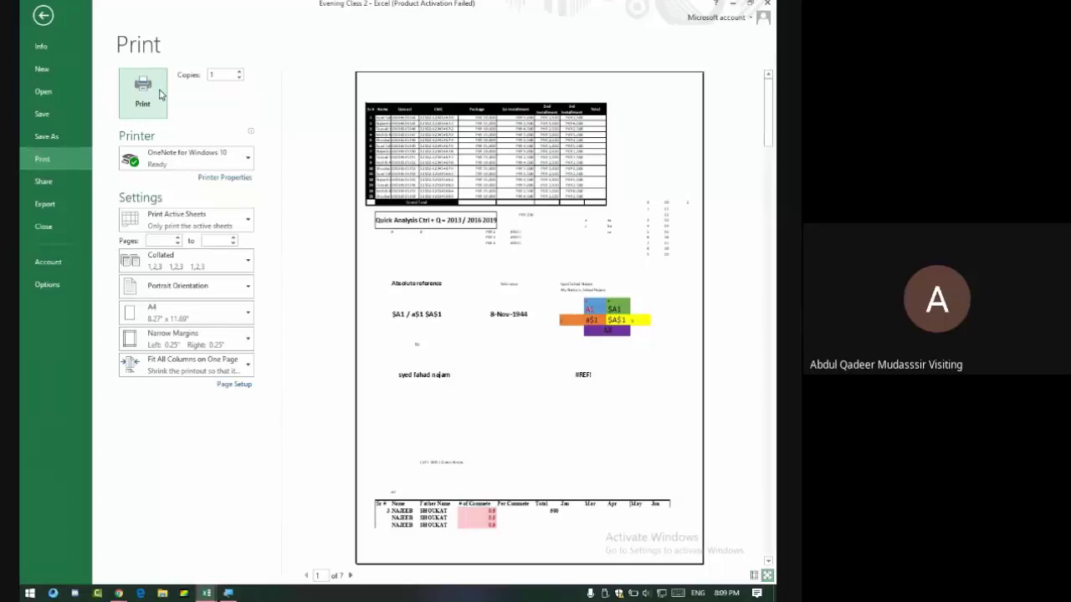
{"action": "key", "text": "Escape"}
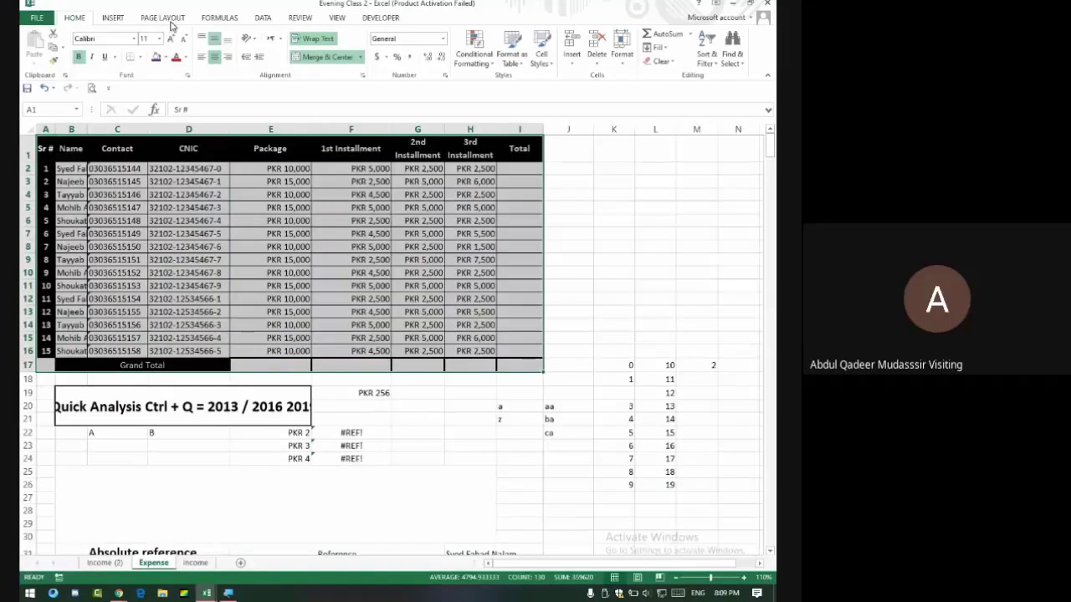
Scale the Expense sheet to 1 page wide with automatic height, then show the print preview.
{"action": "left_click", "coordinate": [166, 19]}
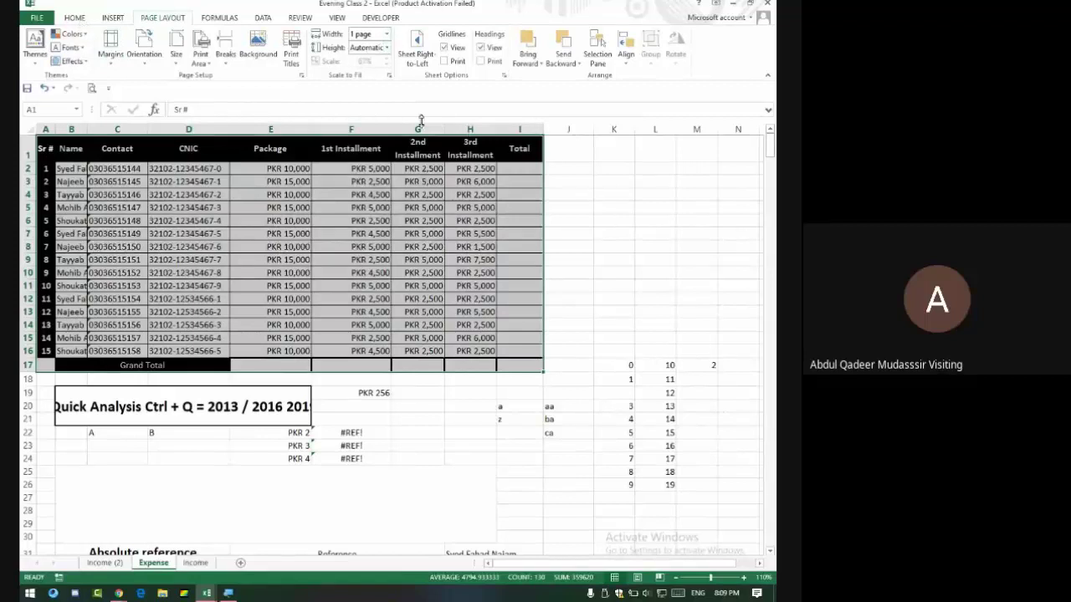
{"action": "left_click", "coordinate": [387, 34]}
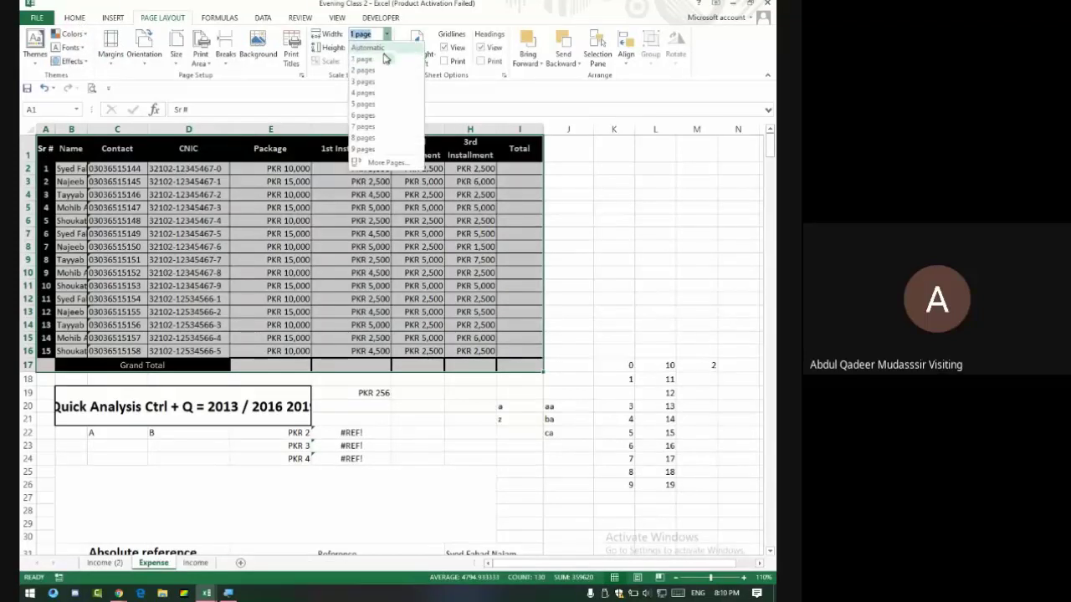
{"action": "left_click", "coordinate": [381, 48]}
{"action": "left_click", "coordinate": [386, 48]}
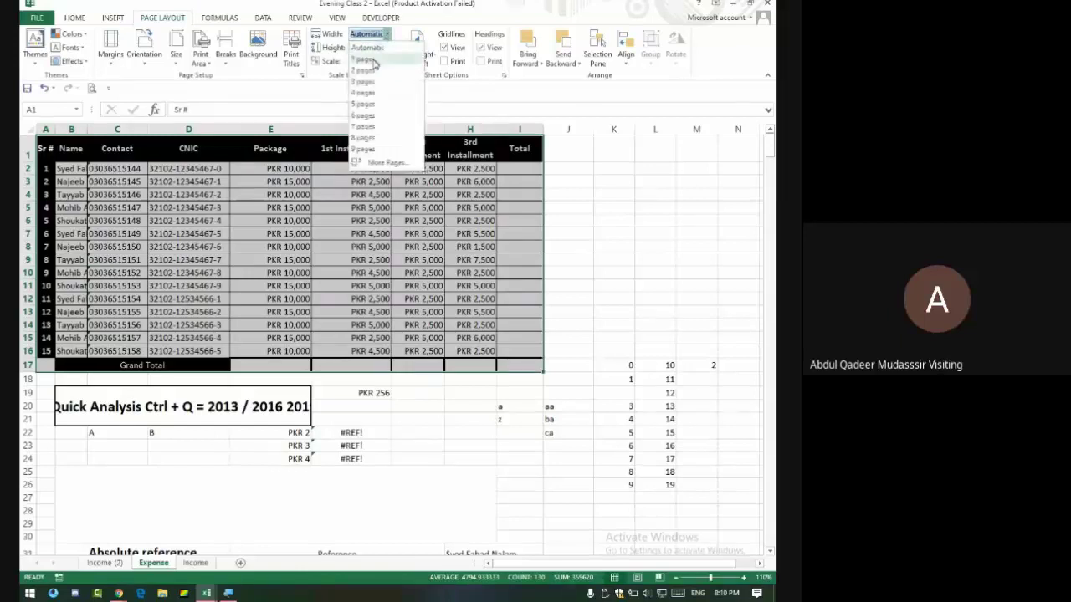
{"action": "left_click", "coordinate": [370, 60]}
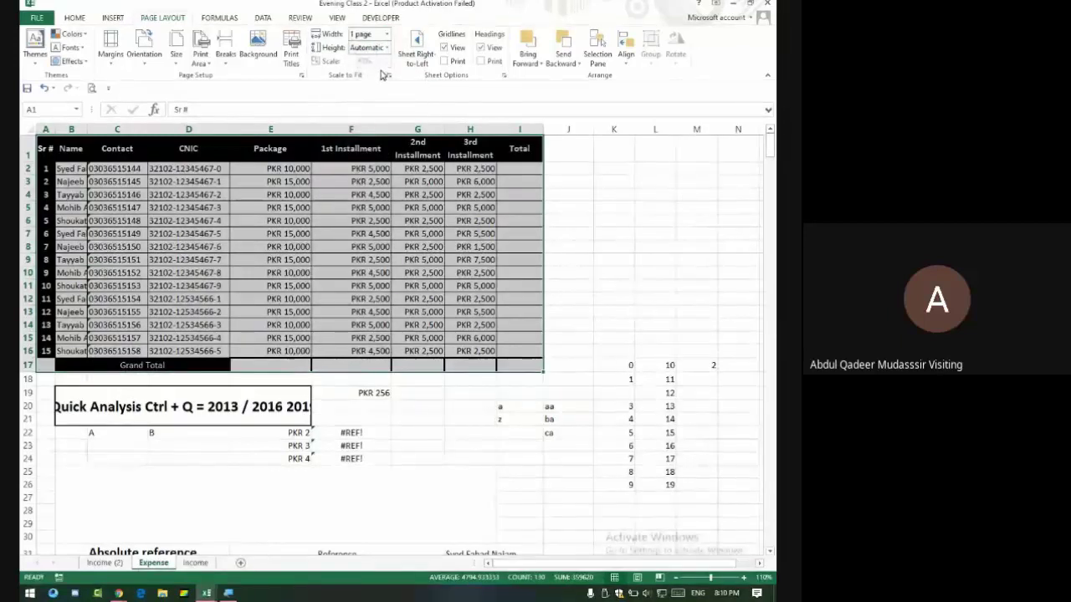
{"action": "key", "text": "ctrl+p"}
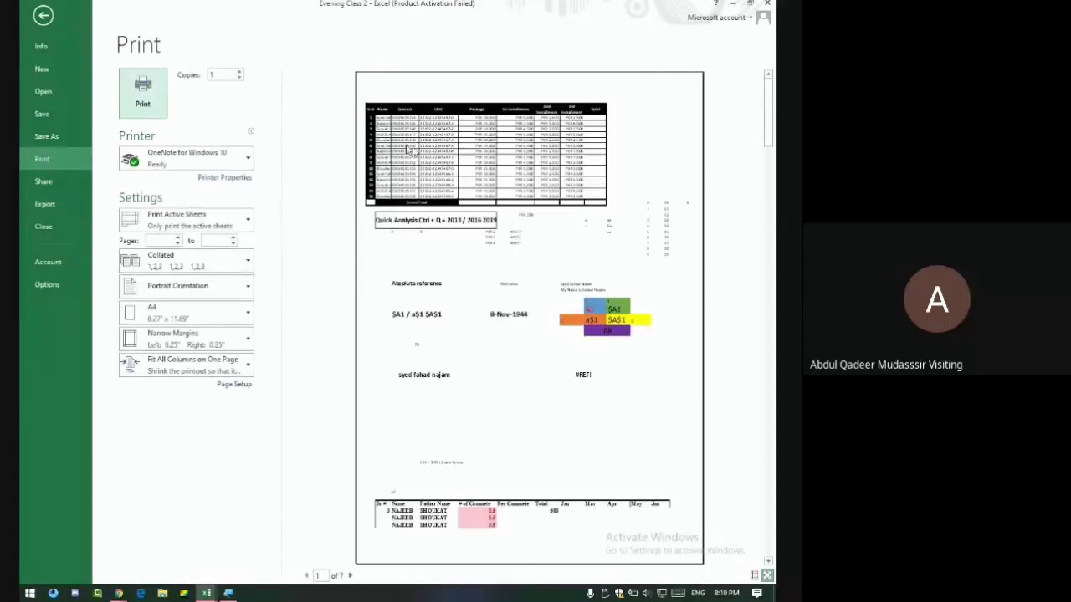
Set printing to Print Selection only, keeping OneNote as the printer, and select the Copies box.
{"action": "left_click", "coordinate": [180, 217]}
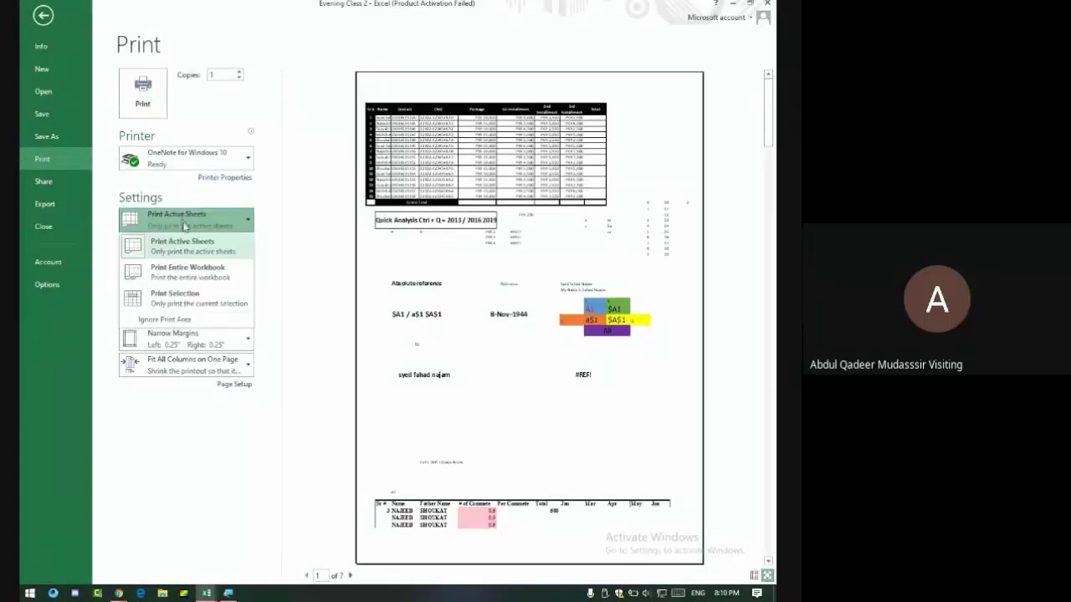
{"action": "left_click", "coordinate": [197, 294]}
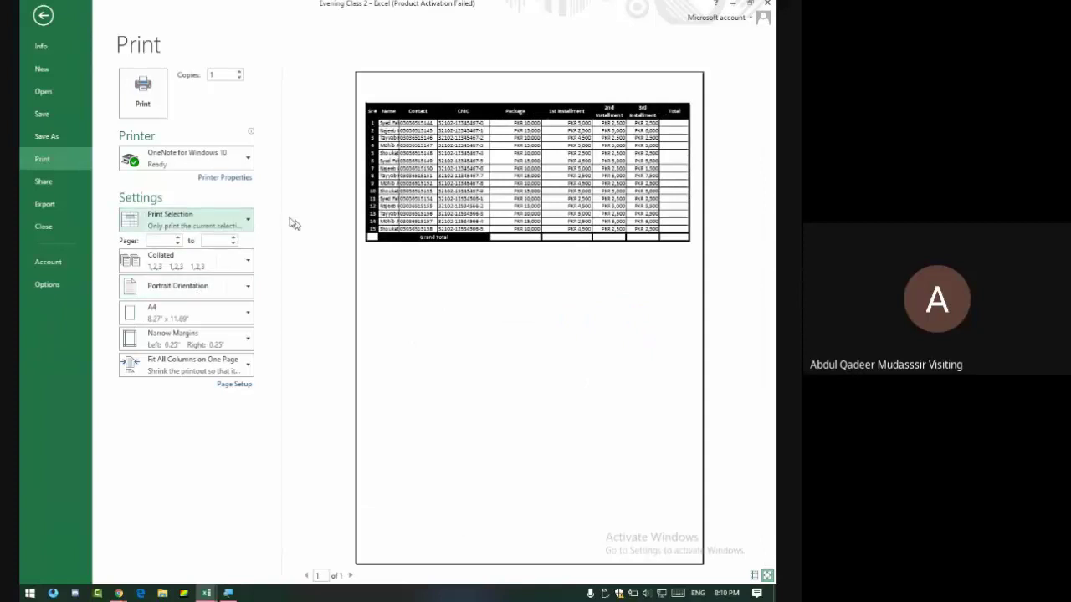
{"action": "left_click", "coordinate": [219, 154]}
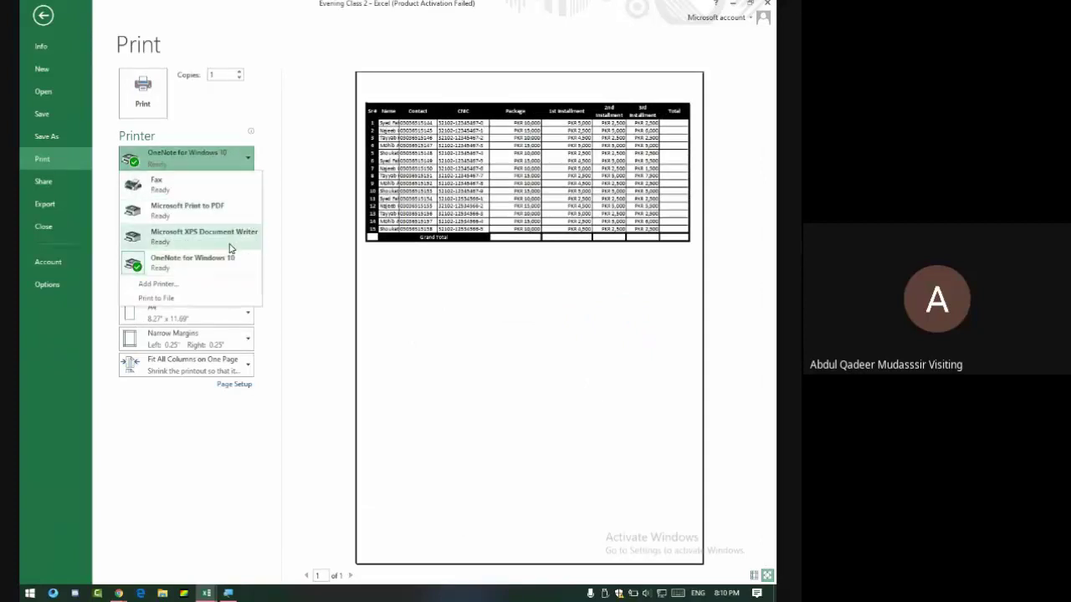
{"action": "left_click", "coordinate": [218, 155]}
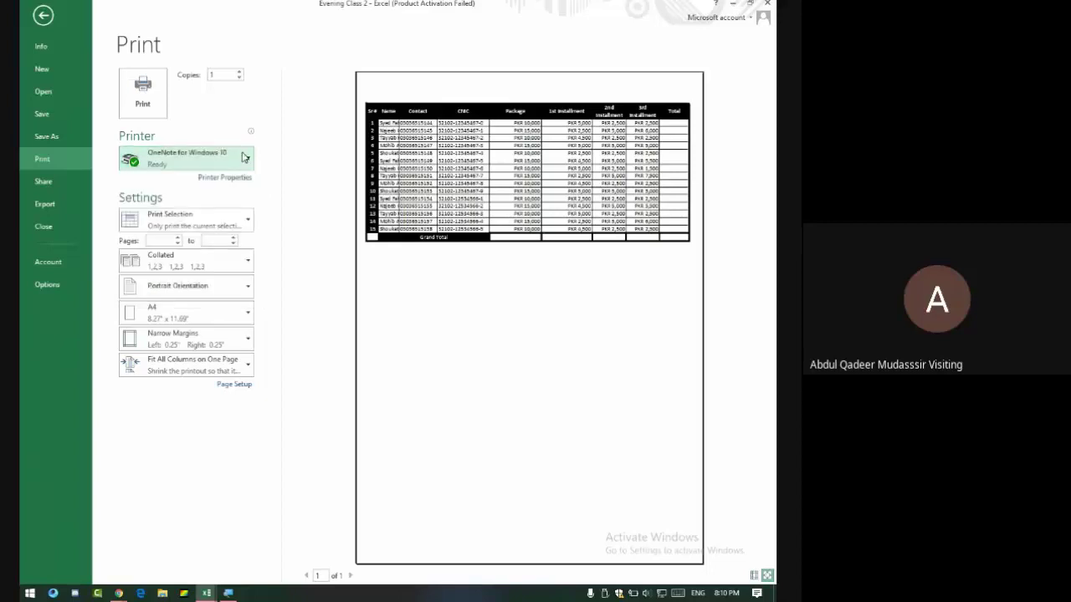
{"action": "left_click", "coordinate": [229, 76]}
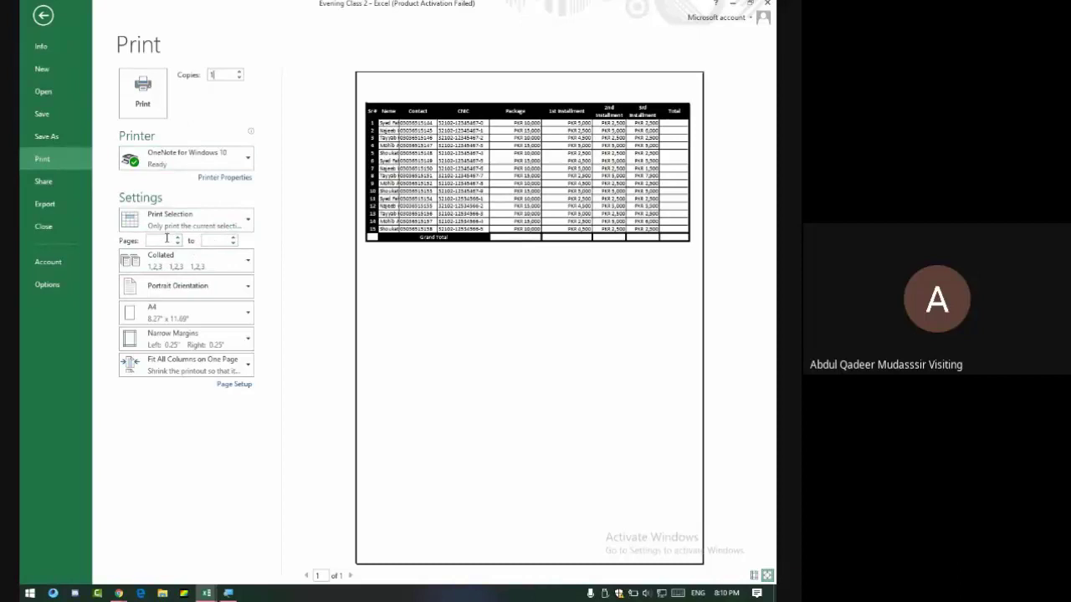
Try page-range entries (4, 25-) in the Pages boxes, then clear them.
{"action": "left_click", "coordinate": [166, 241]}
{"action": "left_click", "coordinate": [215, 241]}
{"action": "left_click", "coordinate": [161, 241]}
{"action": "type", "text": "4"}
{"action": "key", "text": "BackSpace"}
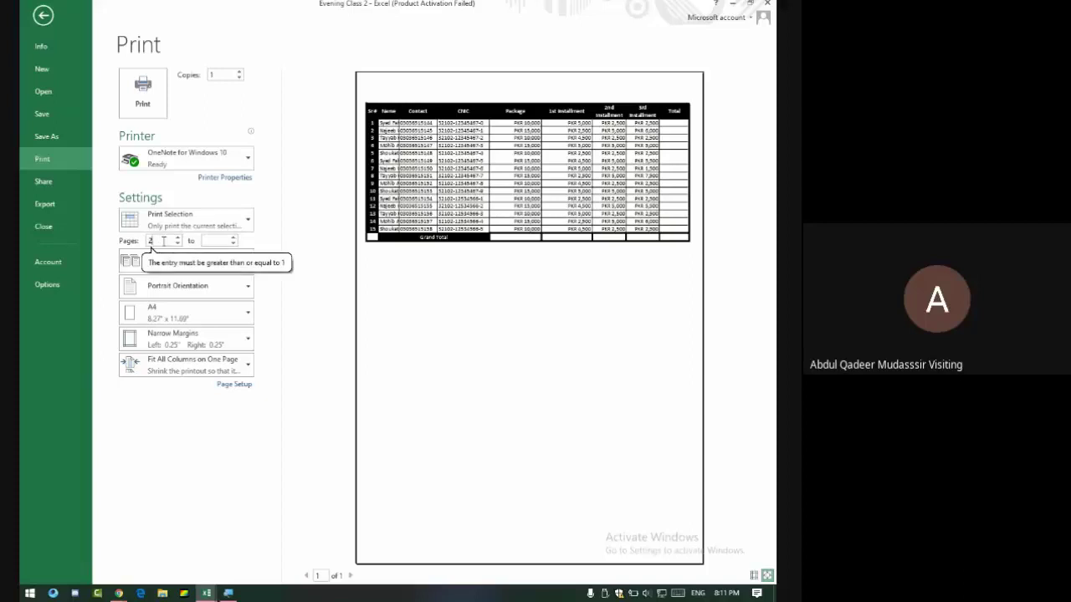
{"action": "key", "text": "BackSpace"}
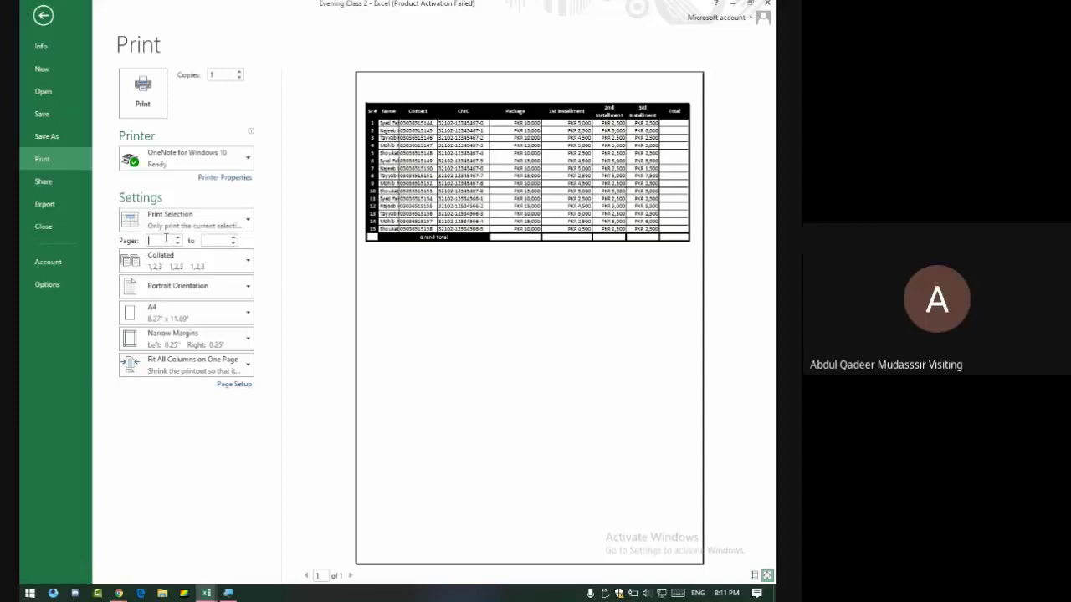
{"action": "type", "text": "25-"}
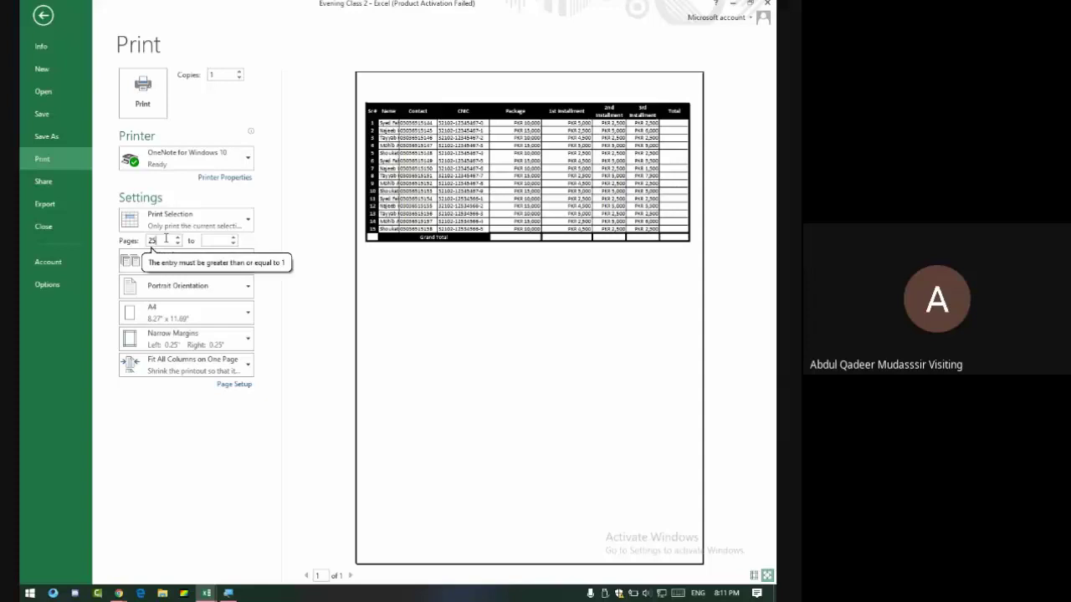
{"action": "key", "text": "BackSpace"}
{"action": "key", "text": "BackSpace"}
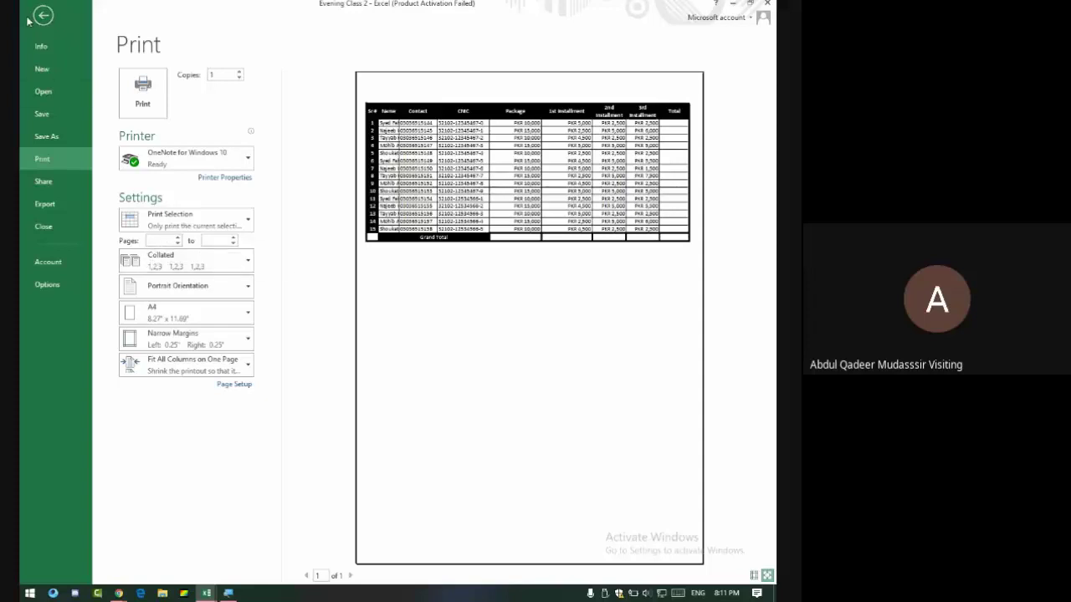
Back on the Expense sheet, type 2-4 into merged cell B25 and erase it.
{"action": "left_click", "coordinate": [30, 20]}
{"action": "scroll", "coordinate": [423, 416], "scroll_direction": "down", "scroll_amount": 6}
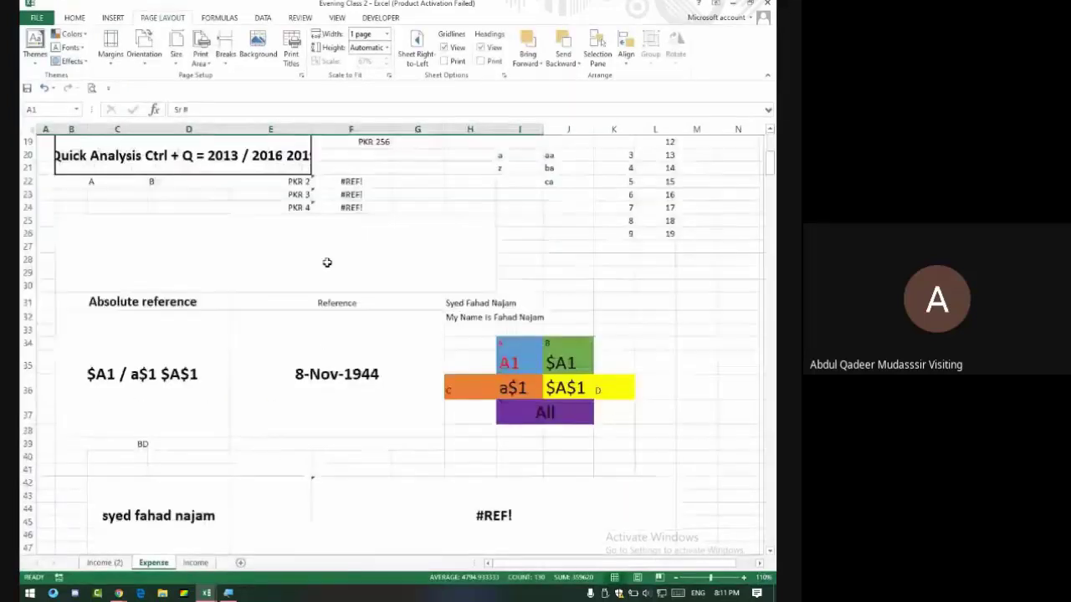
{"action": "left_click", "coordinate": [326, 263]}
{"action": "type", "text": "2-"}
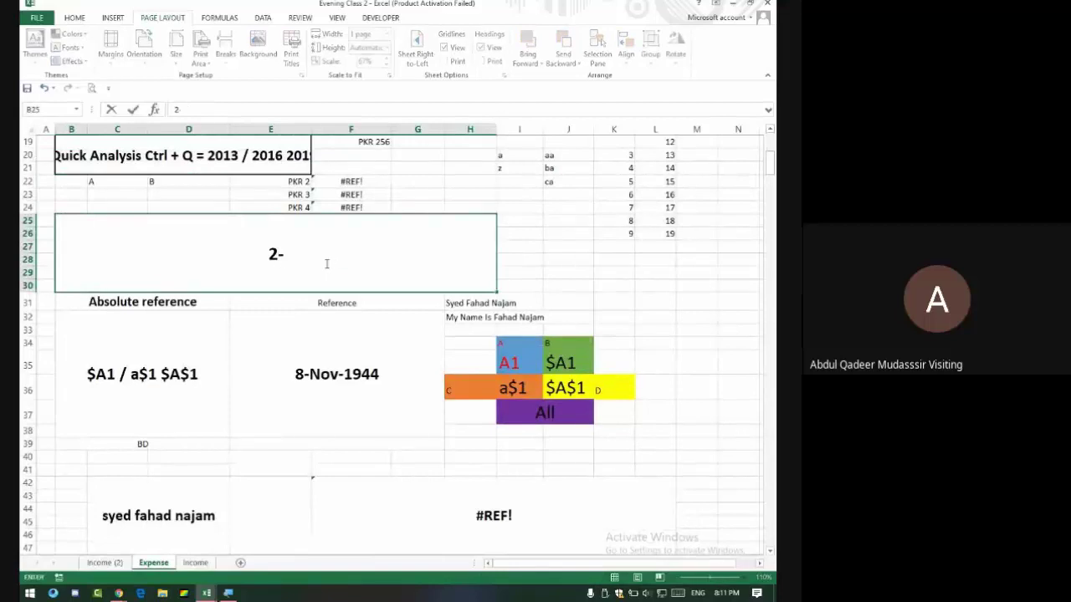
{"action": "type", "text": "4"}
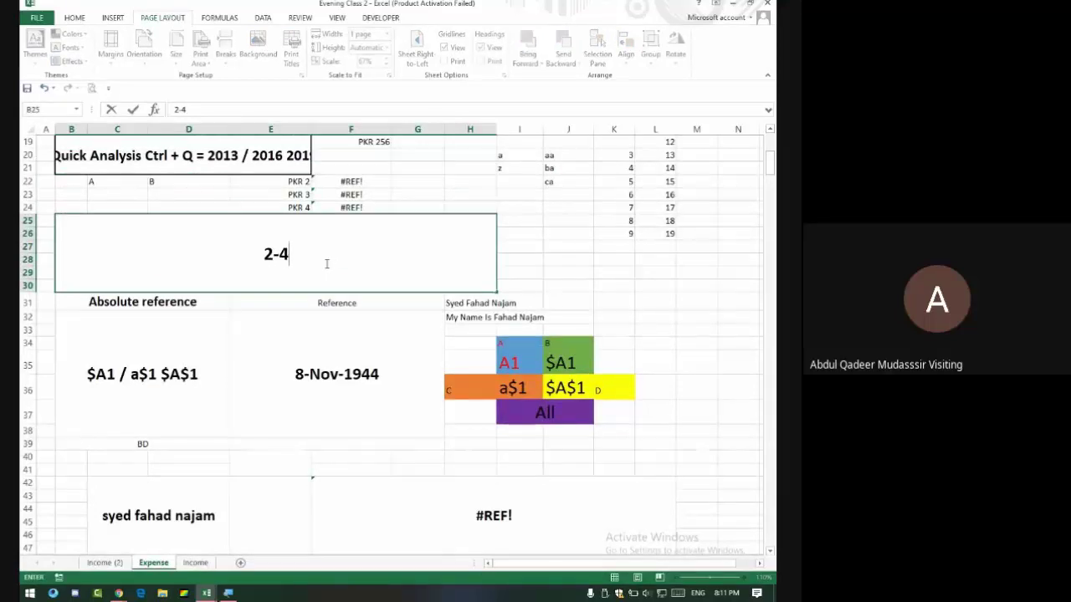
{"action": "key", "text": "BackSpace"}
{"action": "key", "text": "BackSpace"}
{"action": "key", "text": "BackSpace"}
{"action": "key", "text": "alt+Tab"}
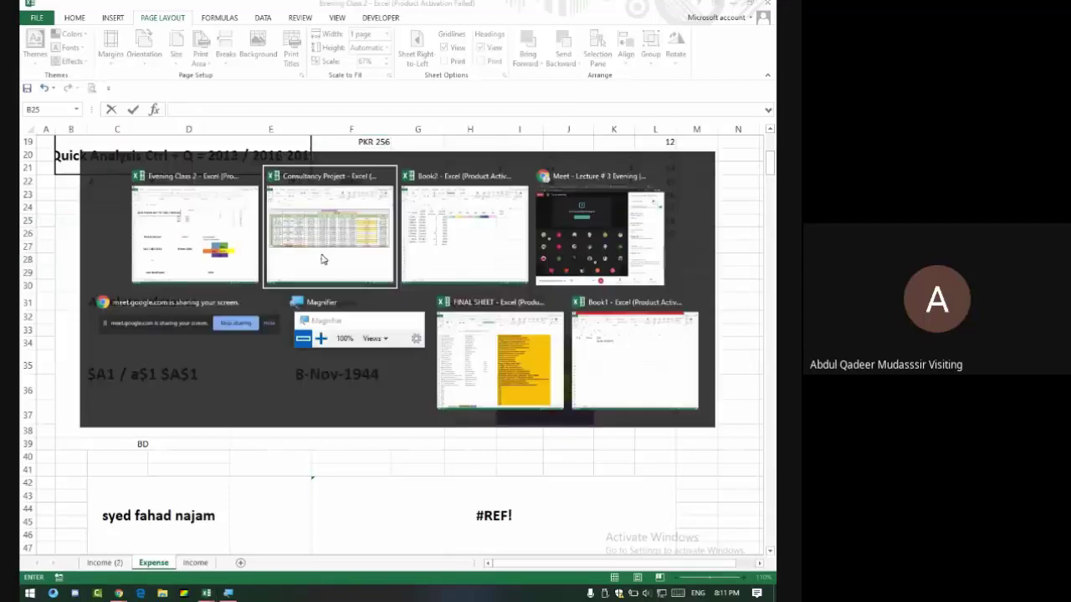
In Google Meet's People list, lower a participant's raised hand, then return to Excel.
{"action": "key", "text": "alt+Tab"}
{"action": "key", "text": "alt+Tab"}
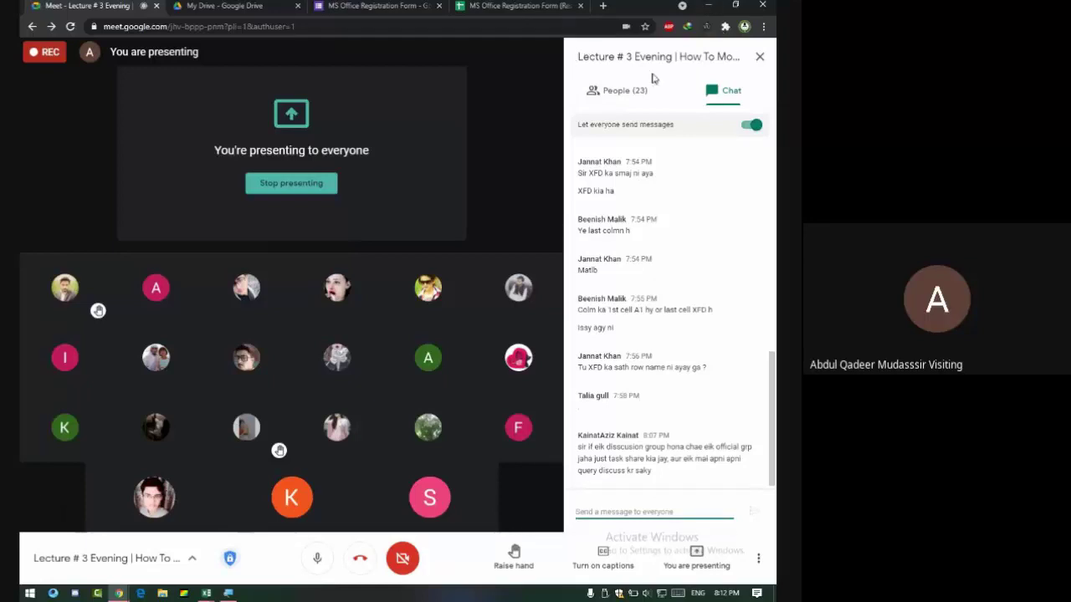
{"action": "left_click", "coordinate": [626, 101]}
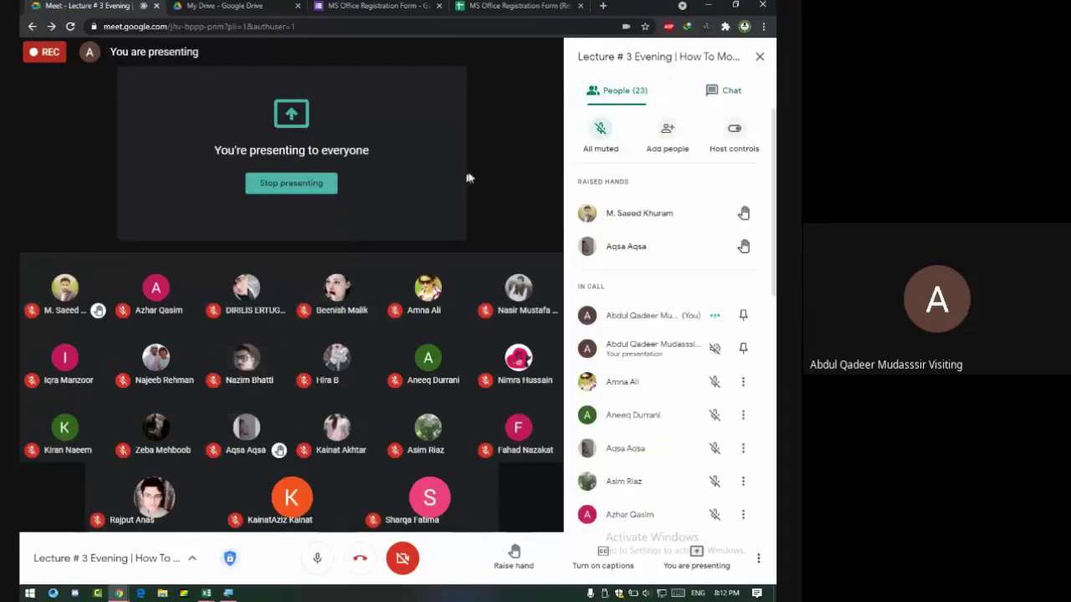
{"action": "mouse_move", "coordinate": [703, 195]}
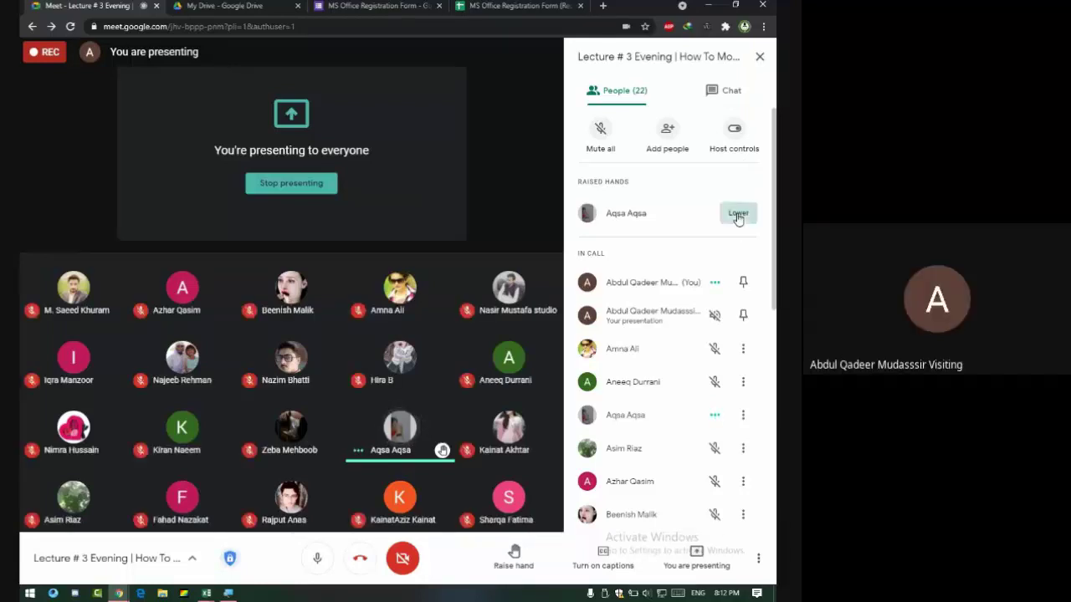
{"action": "left_click", "coordinate": [737, 216]}
{"action": "key", "text": "alt+Tab"}
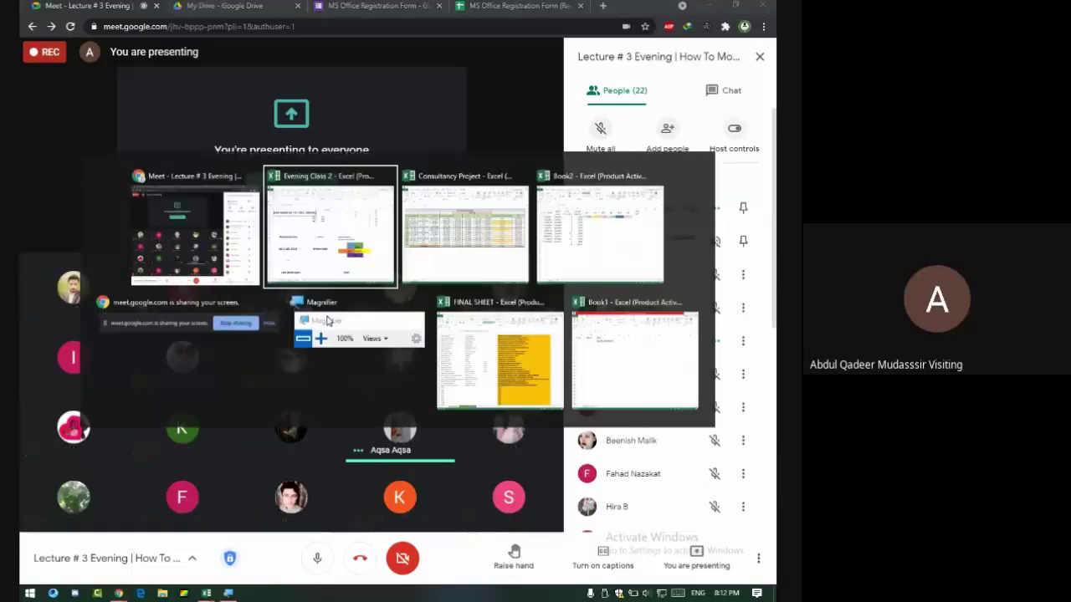
{"action": "scroll", "coordinate": [375, 311], "scroll_direction": "down", "scroll_amount": 1}
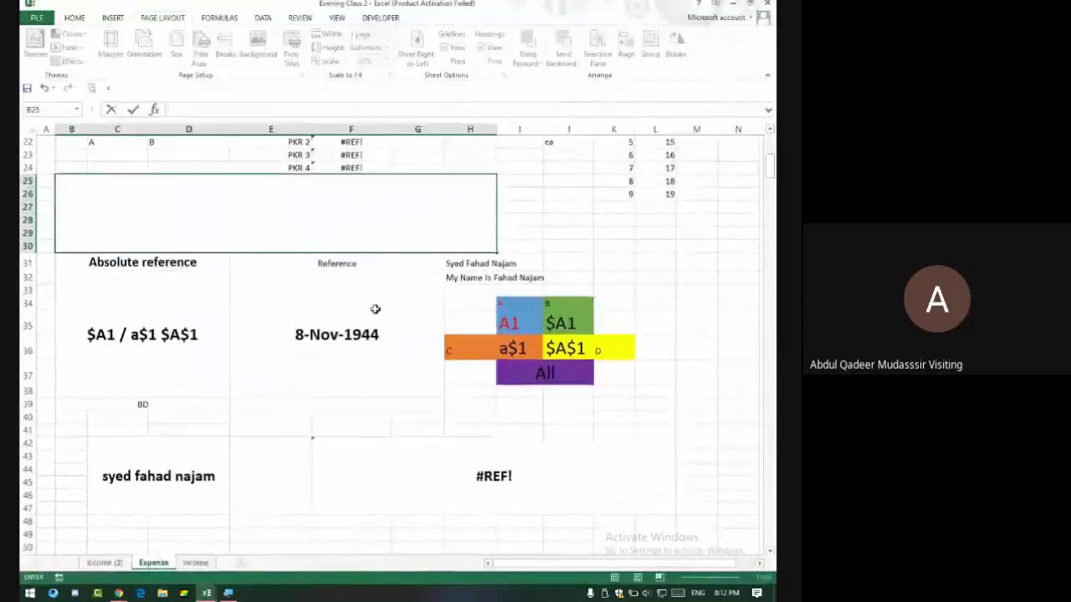
Exit cell B25, open Excel Options from the File menu and move the window aside.
{"action": "scroll", "coordinate": [372, 301], "scroll_direction": "up", "scroll_amount": 7}
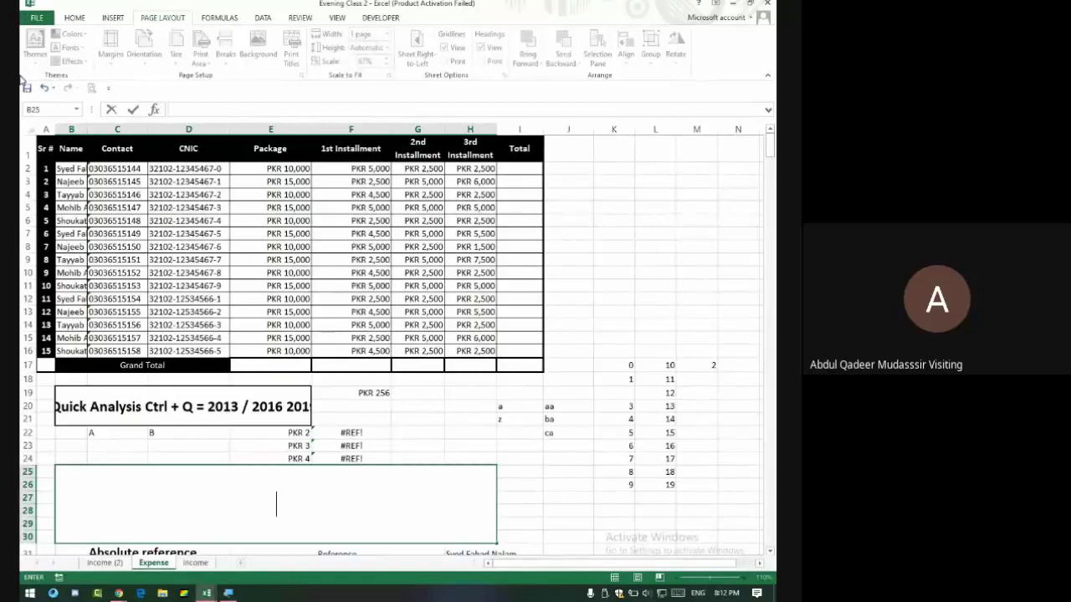
{"action": "key", "text": "Escape"}
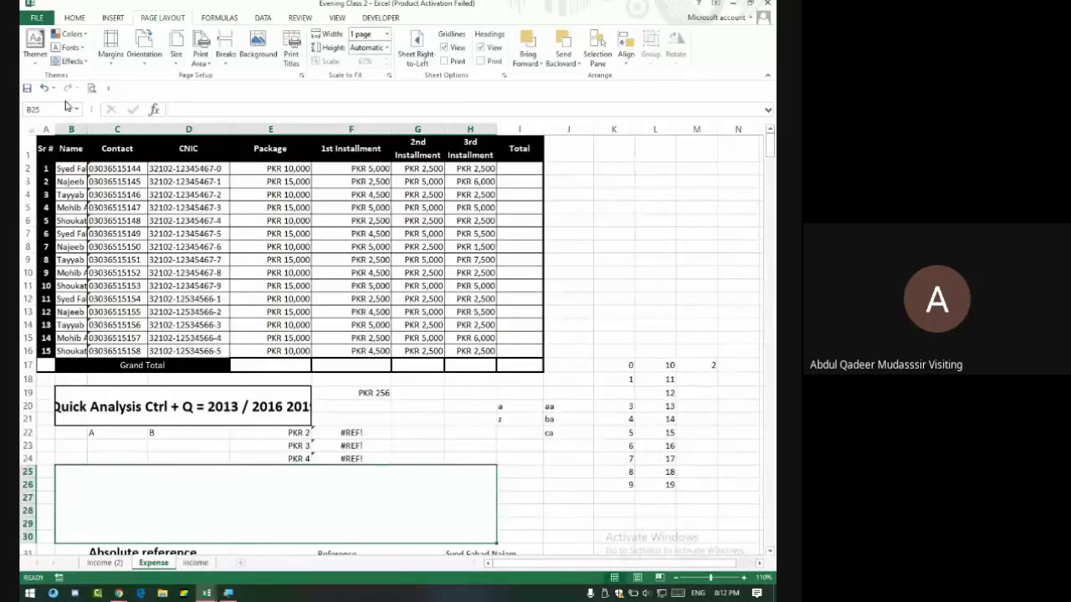
{"action": "left_click", "coordinate": [36, 18]}
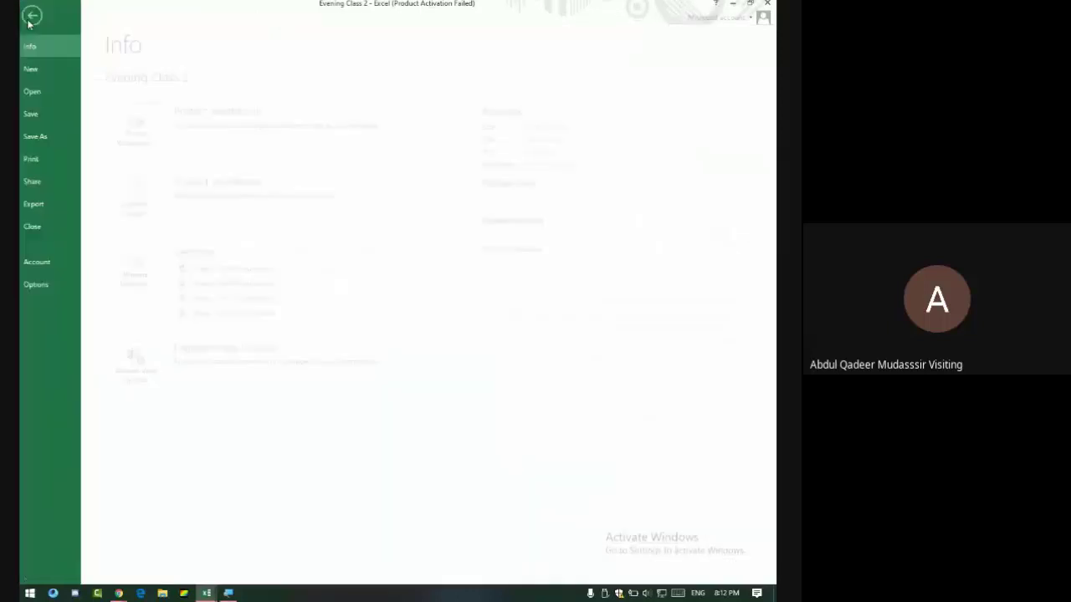
{"action": "left_click", "coordinate": [65, 286]}
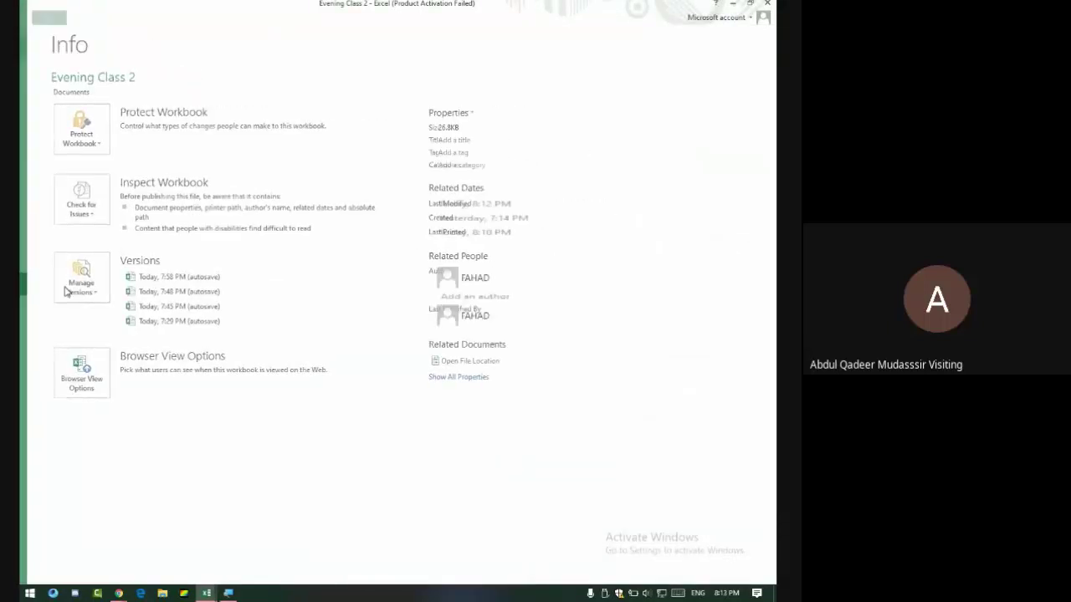
{"action": "left_click_drag", "start_coordinate": [382, 43], "coordinate": [291, 60]}
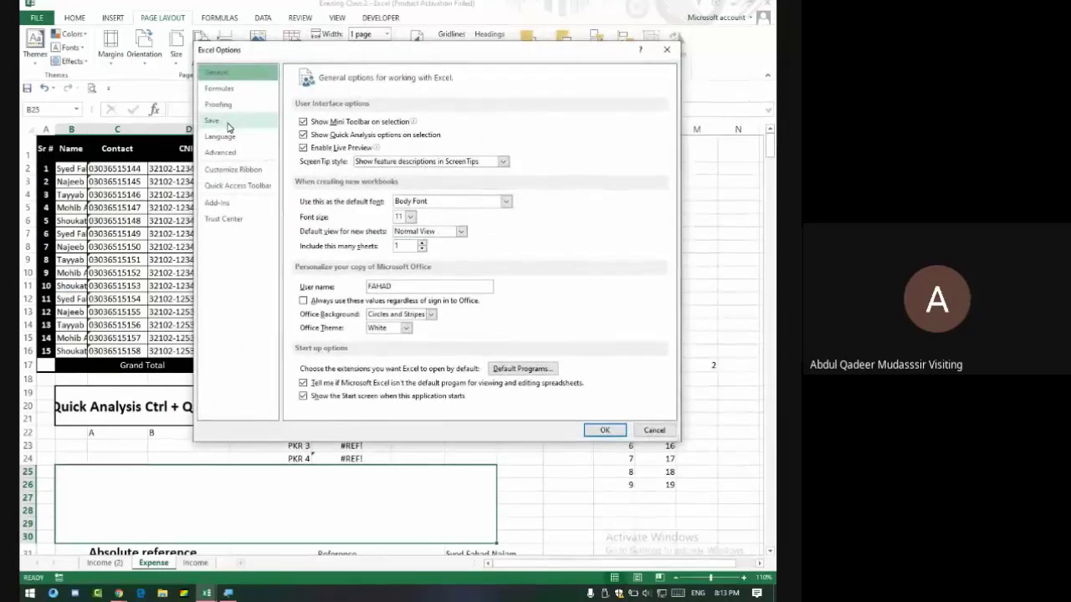
On the Save page, toggle 'Save AutoRecover information every' off and back on, then confirm with OK.
{"action": "left_click", "coordinate": [227, 124]}
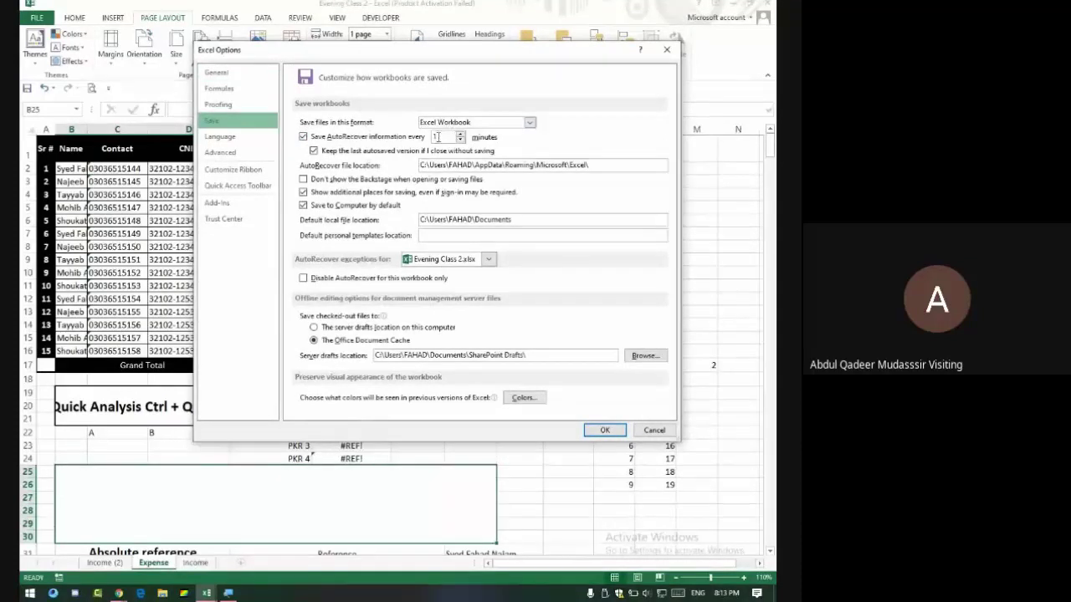
{"action": "left_click", "coordinate": [356, 138]}
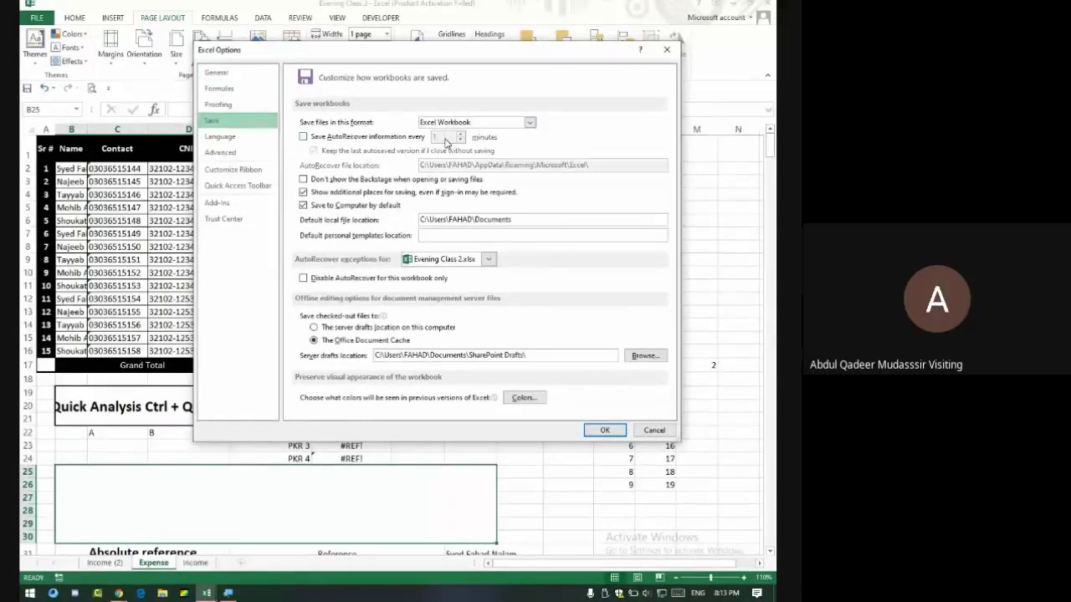
{"action": "left_click", "coordinate": [410, 141]}
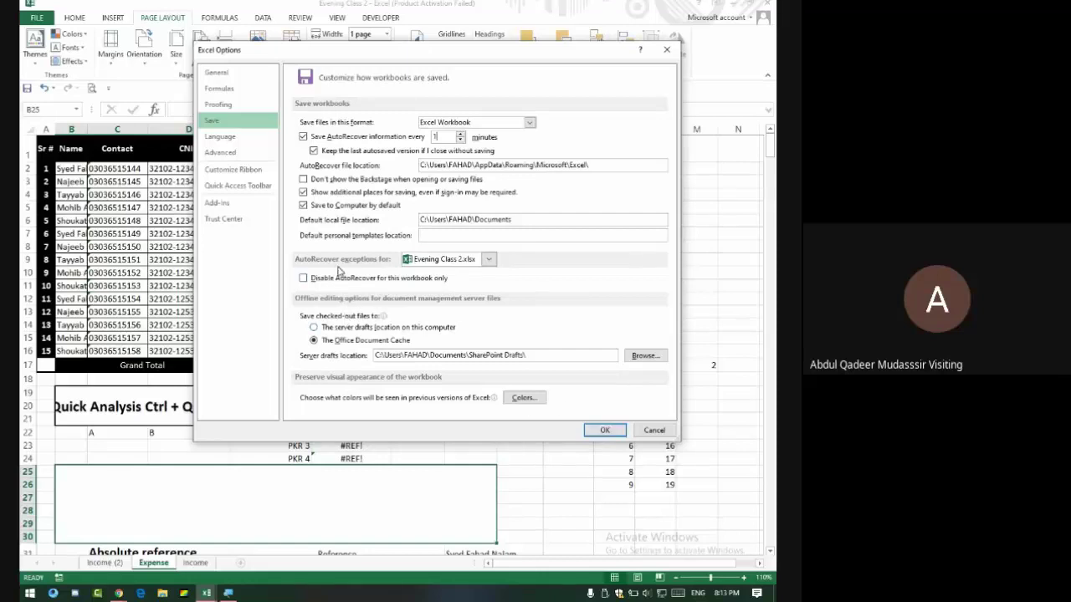
{"action": "left_click", "coordinate": [604, 431]}
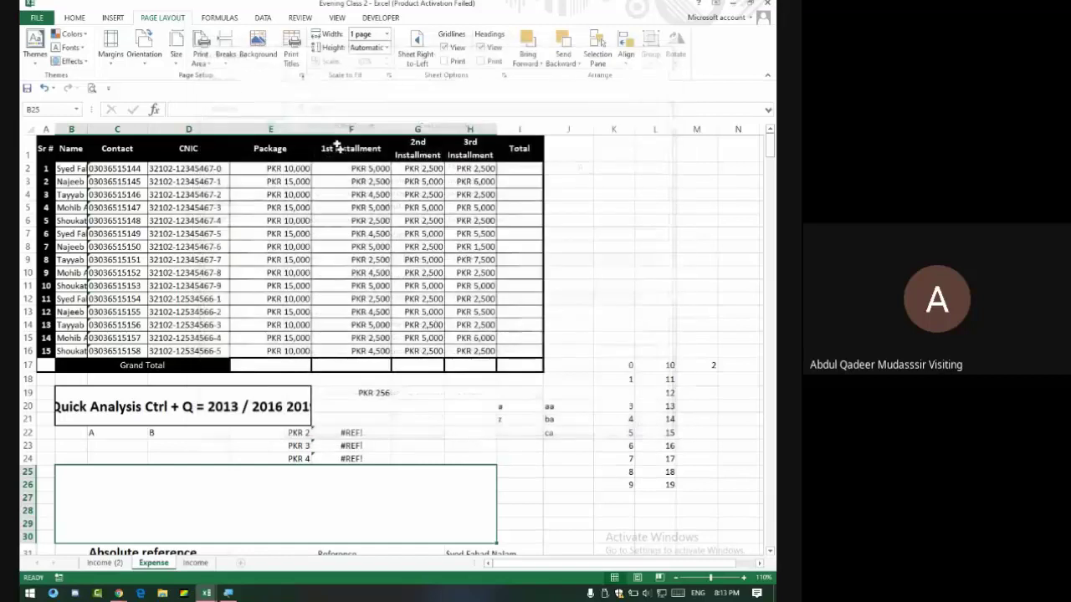
{"action": "left_click", "coordinate": [35, 19]}
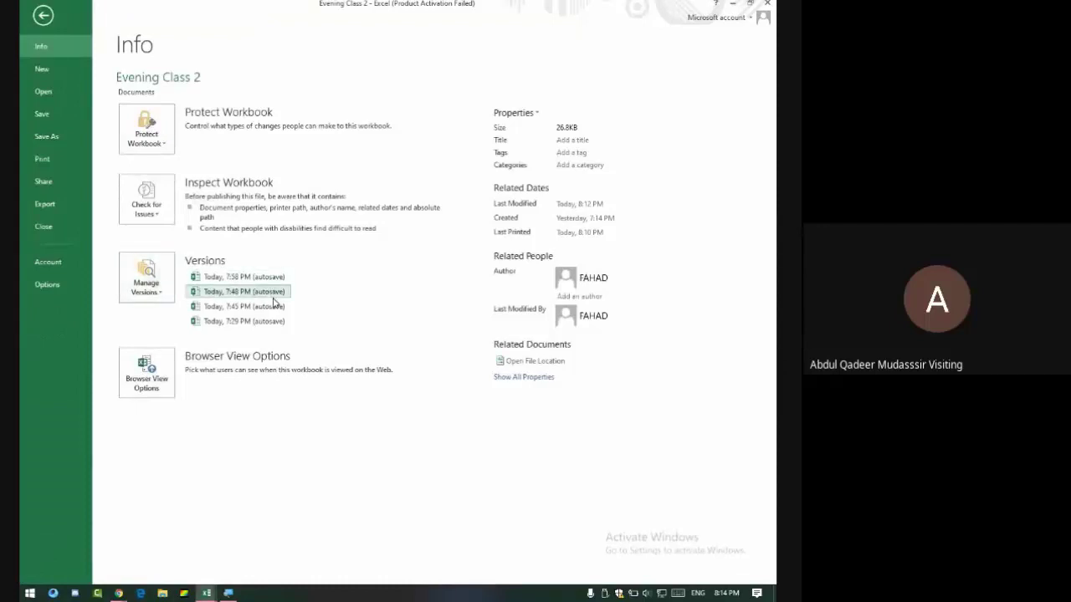
{"action": "left_click", "coordinate": [161, 293]}
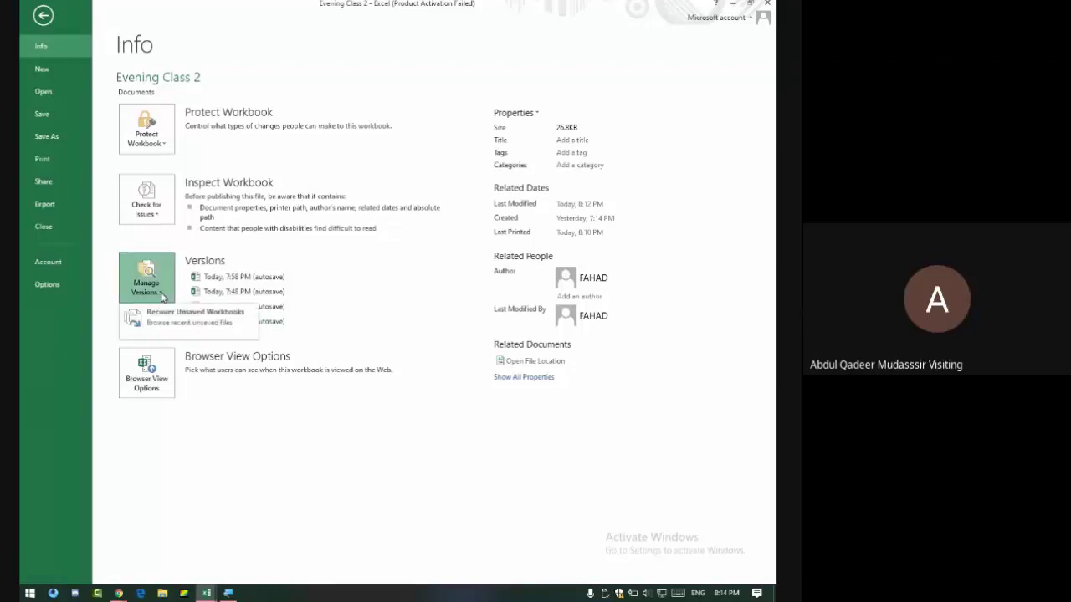
{"action": "left_click", "coordinate": [188, 321]}
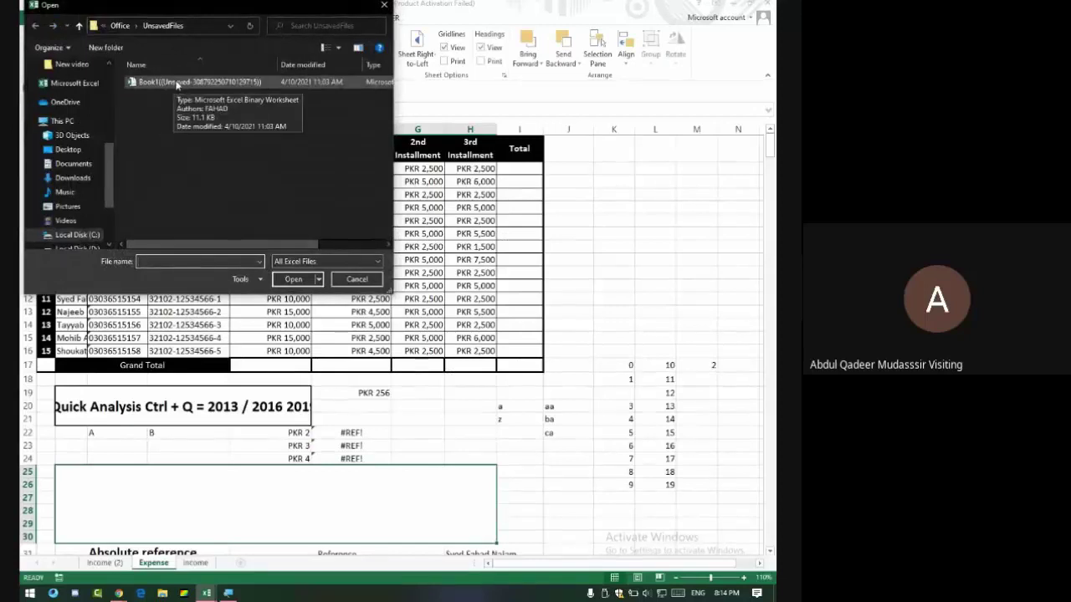
{"action": "double_click", "coordinate": [178, 83]}
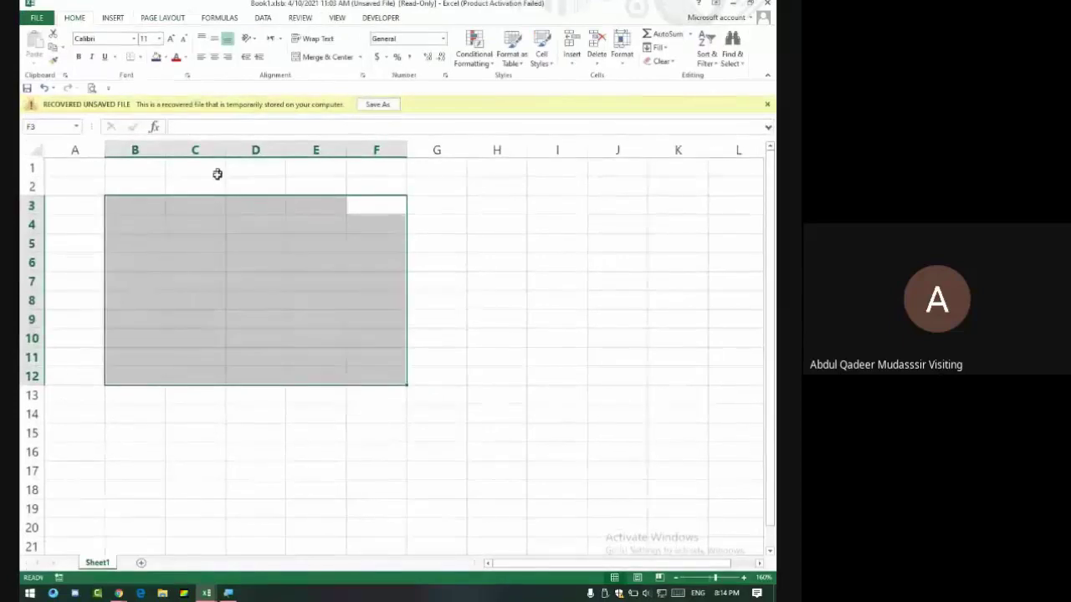
{"action": "scroll", "coordinate": [263, 282], "scroll_direction": "down", "scroll_amount": 6}
{"action": "scroll", "coordinate": [265, 282], "scroll_direction": "up", "scroll_amount": 6}
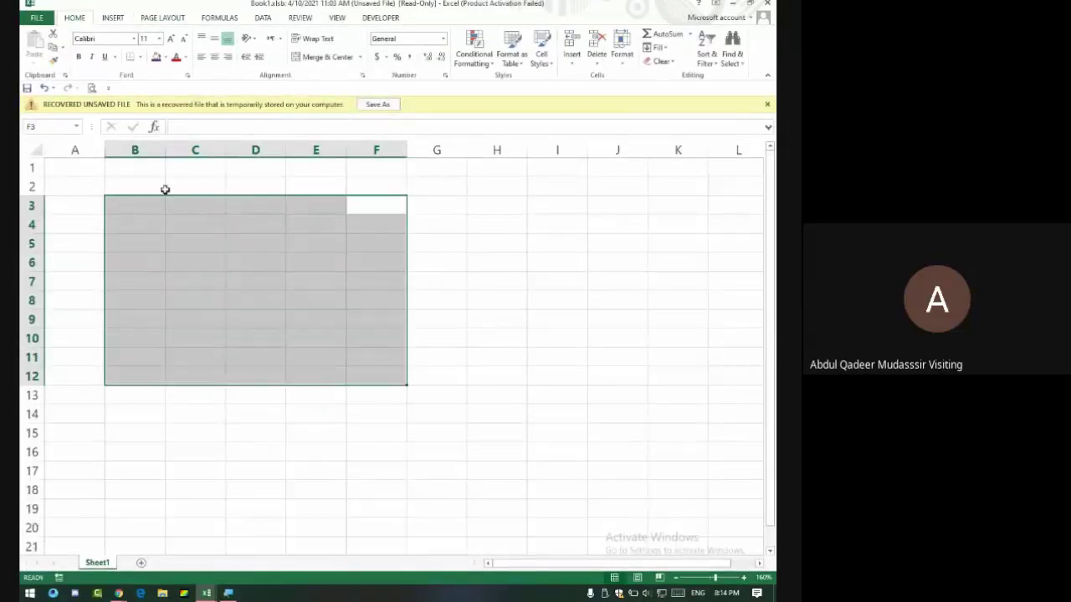
{"action": "left_click", "coordinate": [454, 224]}
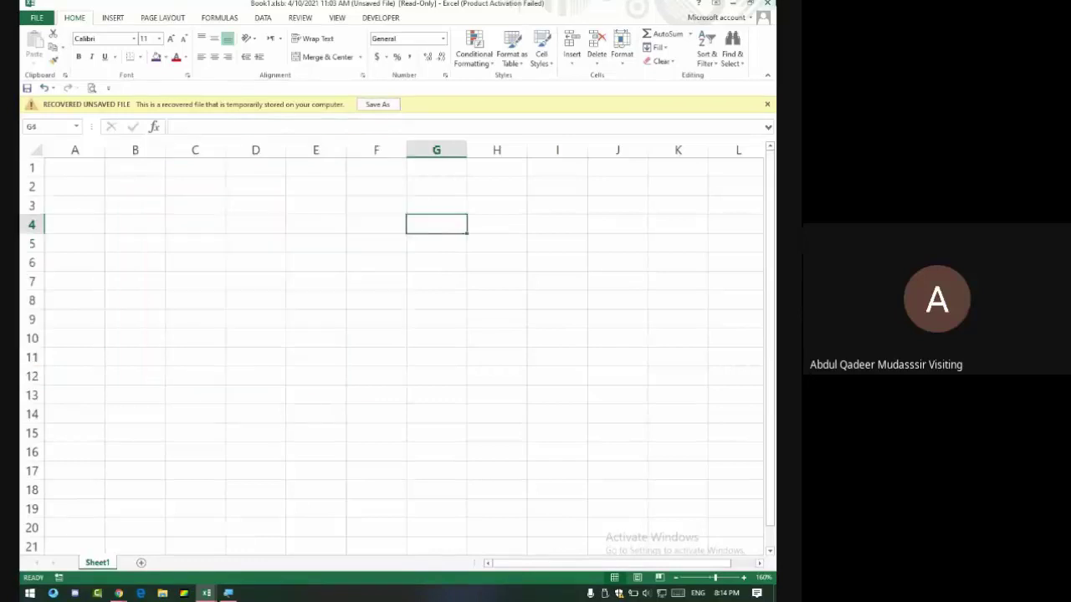
{"action": "left_click", "coordinate": [767, 4]}
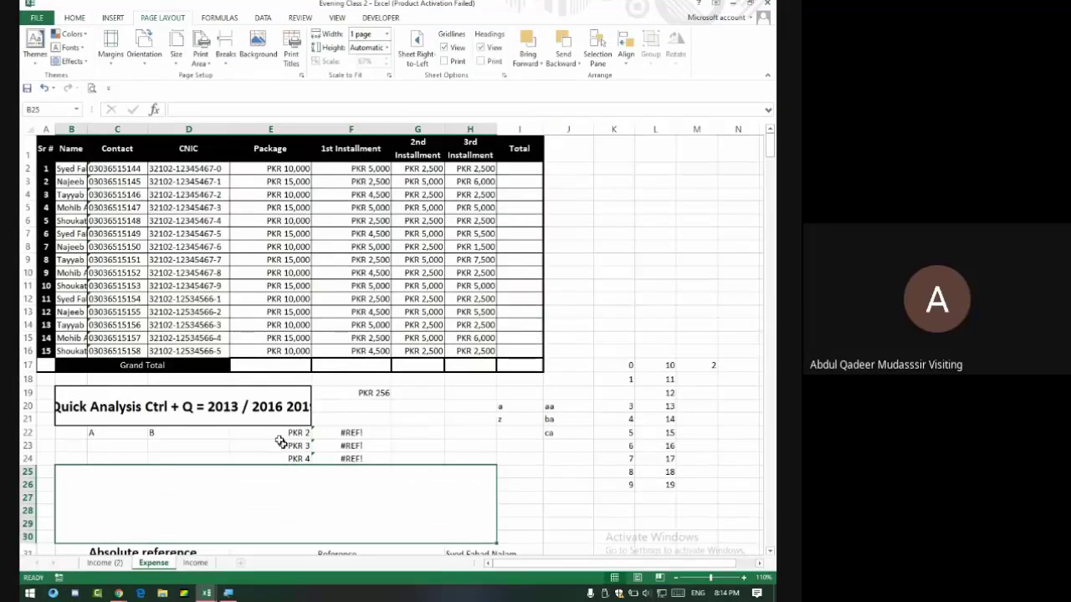
Open Excel Options on the General page from Book3's File menu.
{"action": "scroll", "coordinate": [188, 416], "scroll_direction": "down", "scroll_amount": 4}
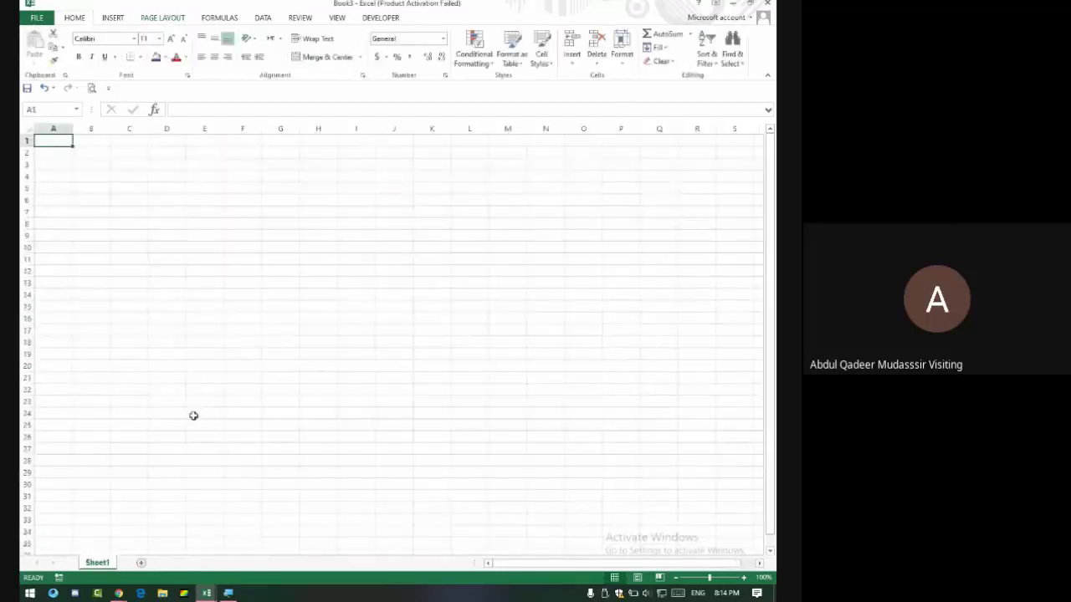
{"action": "left_click", "coordinate": [37, 18]}
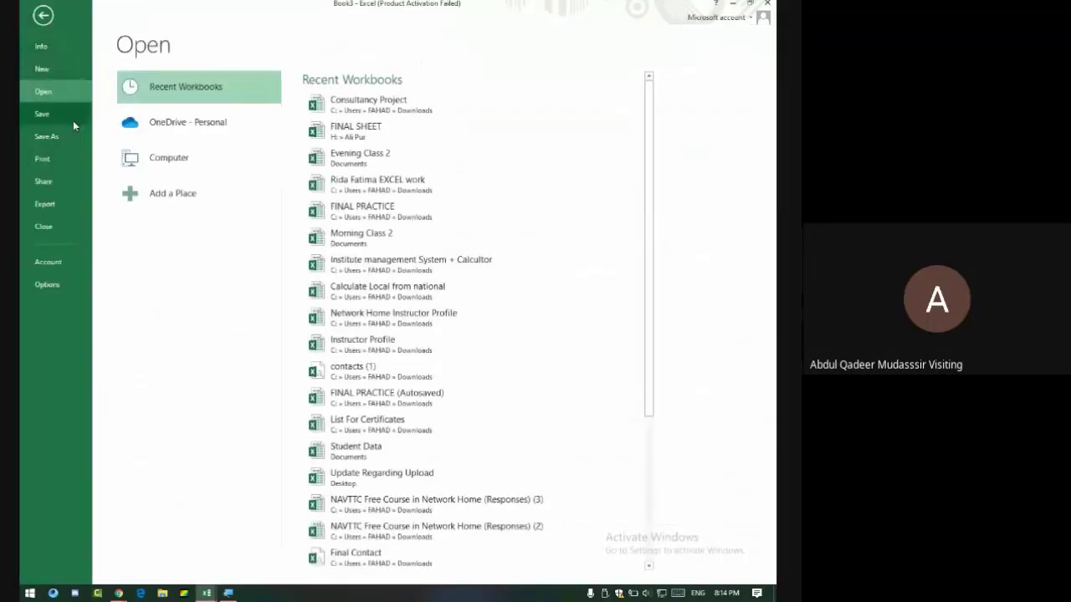
{"action": "left_click", "coordinate": [43, 15]}
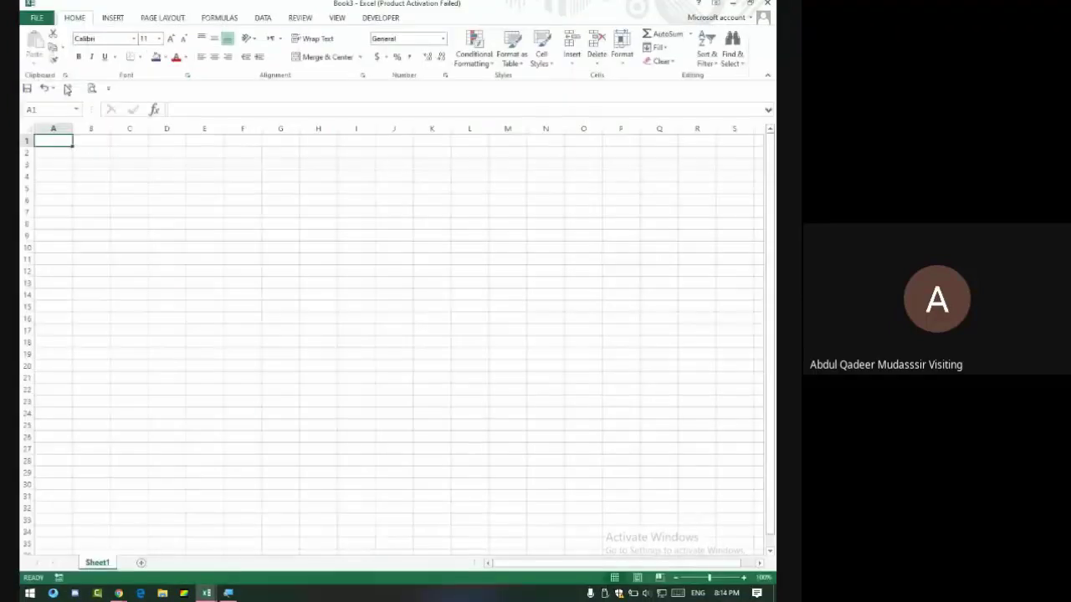
{"action": "left_click", "coordinate": [36, 18]}
{"action": "left_click", "coordinate": [58, 286]}
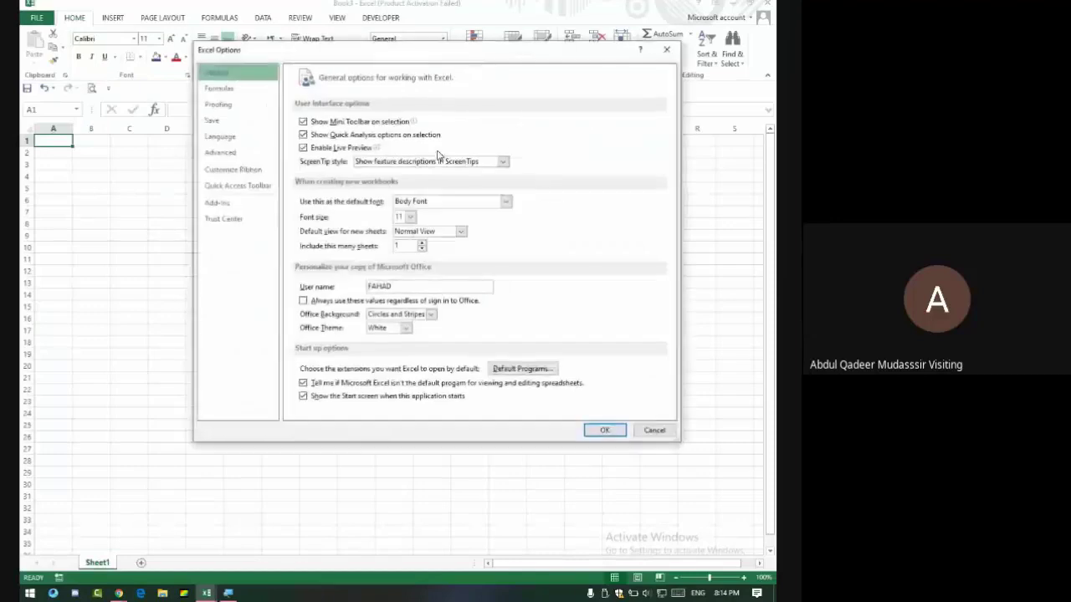
Cancel Excel Options, close Book3, and return to Evening Class 2 via Google Meet.
{"action": "left_click", "coordinate": [666, 50]}
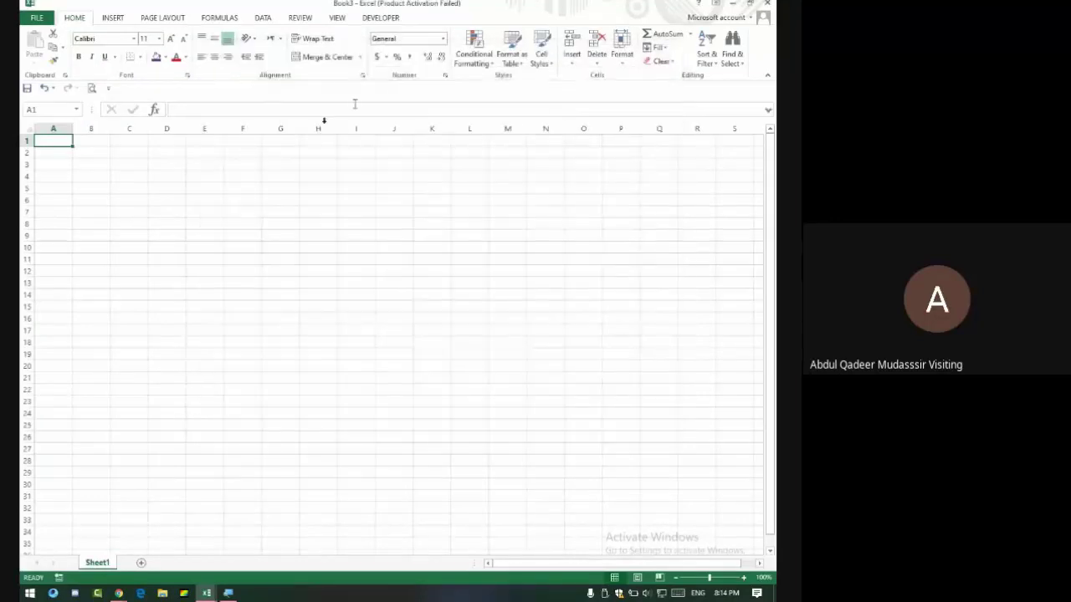
{"action": "left_click", "coordinate": [767, 4]}
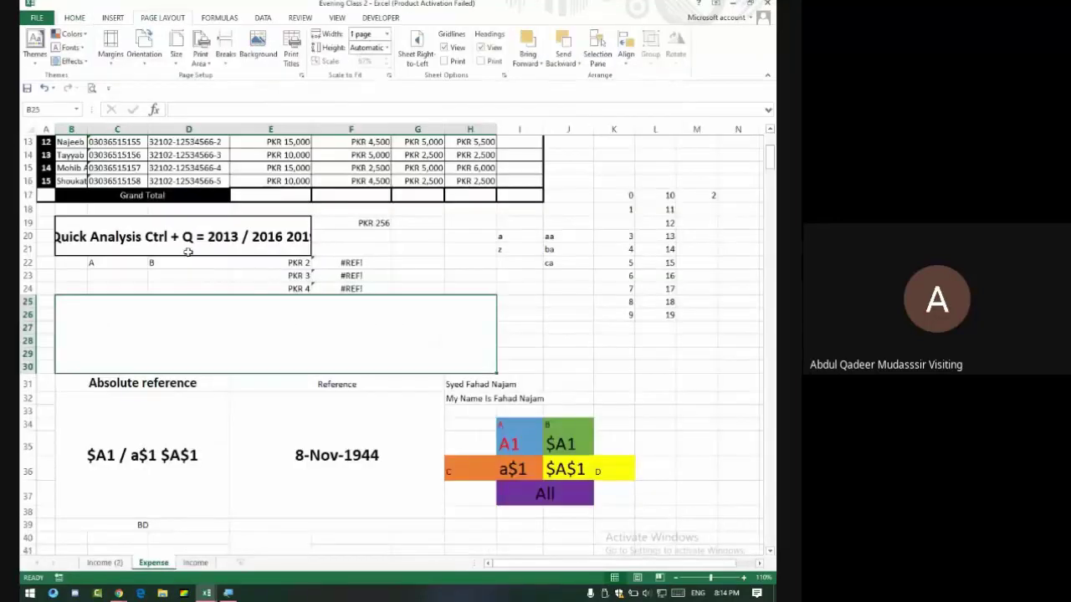
{"action": "key", "text": "alt+Tab"}
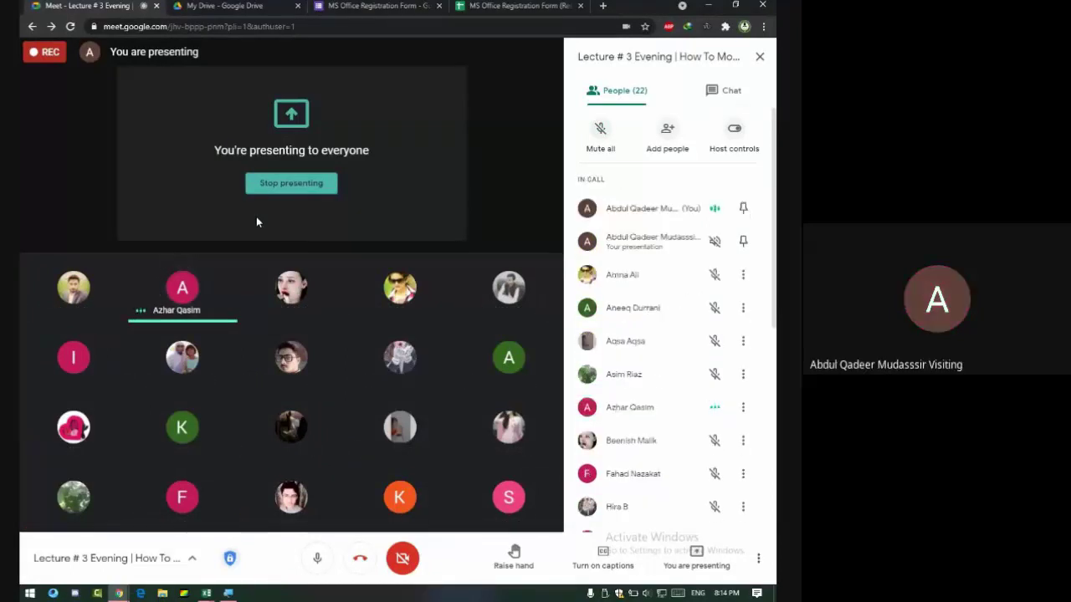
{"action": "key", "text": "alt+Tab"}
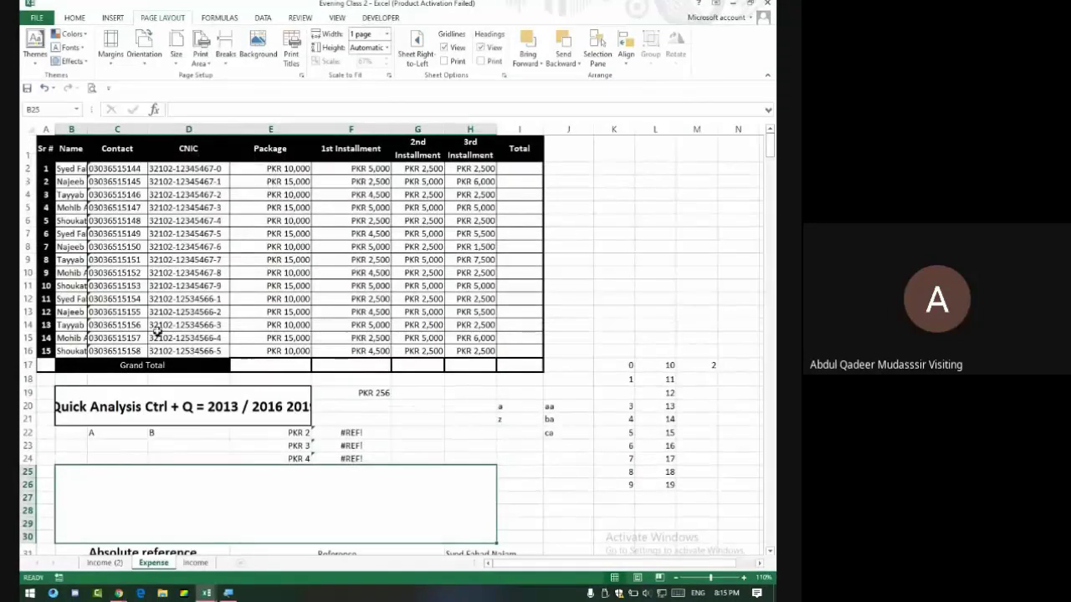
Select bold name cell C68 and autofit column B to show the full names.
{"action": "scroll", "coordinate": [155, 332], "scroll_direction": "down", "scroll_amount": 3}
{"action": "scroll", "coordinate": [164, 312], "scroll_direction": "down", "scroll_amount": 6}
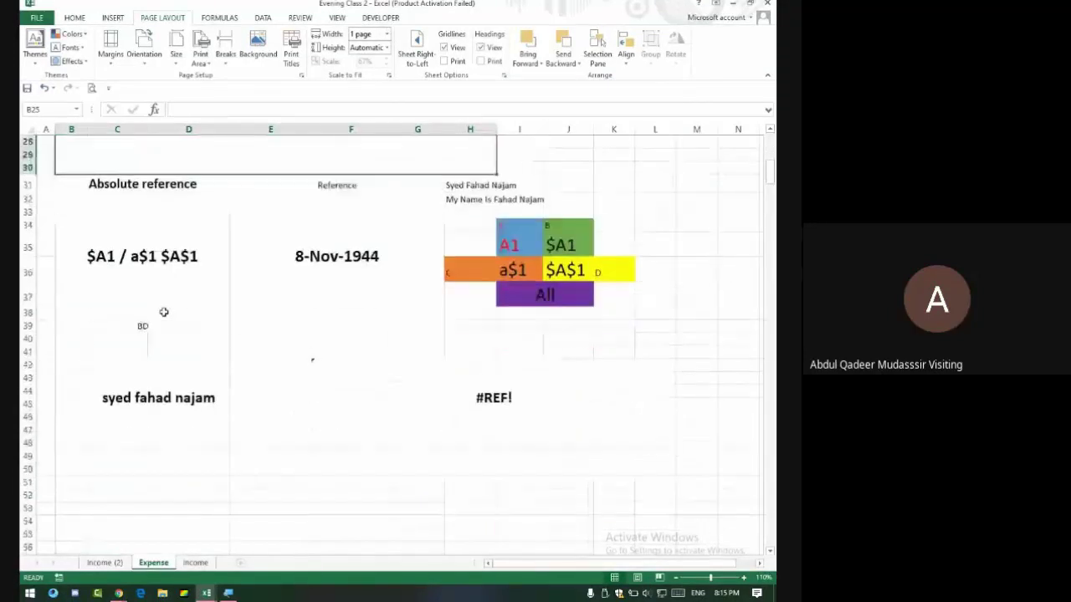
{"action": "scroll", "coordinate": [150, 280], "scroll_direction": "down", "scroll_amount": 8}
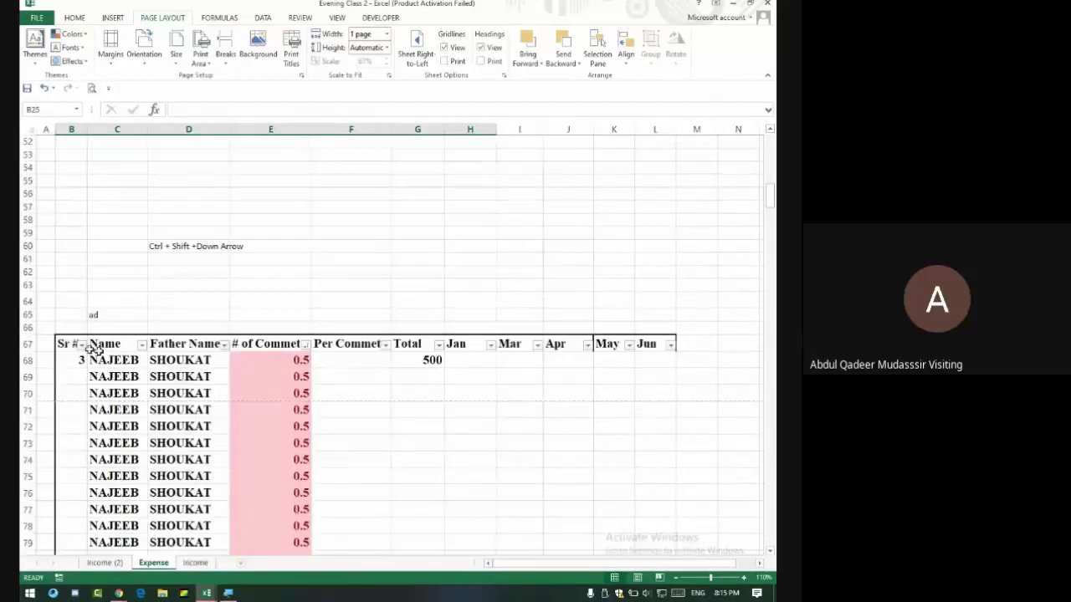
{"action": "scroll", "coordinate": [98, 344], "scroll_direction": "down", "scroll_amount": 3}
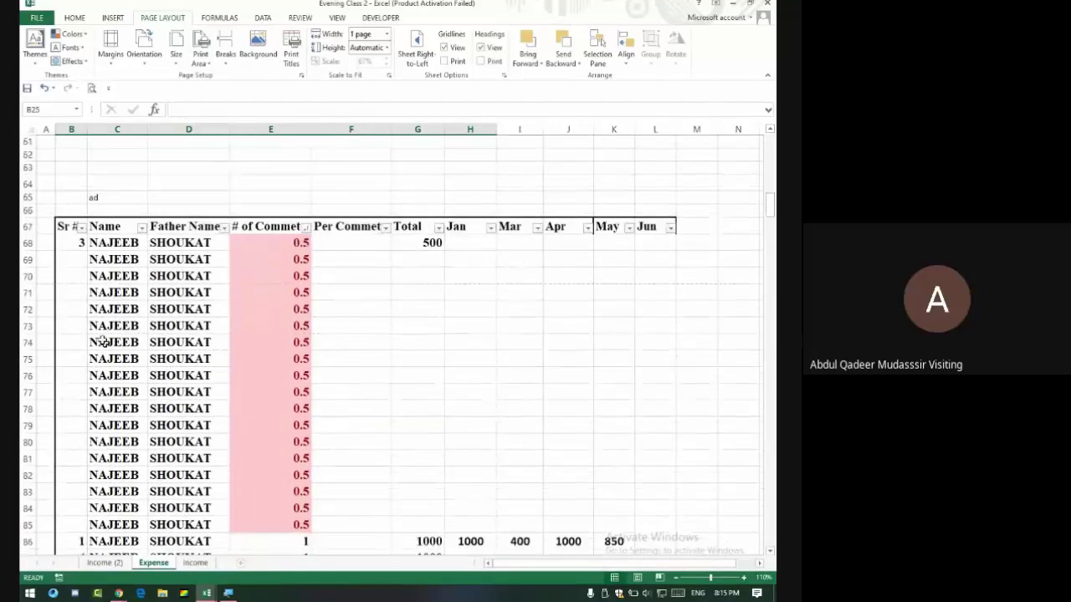
{"action": "left_click", "coordinate": [106, 242]}
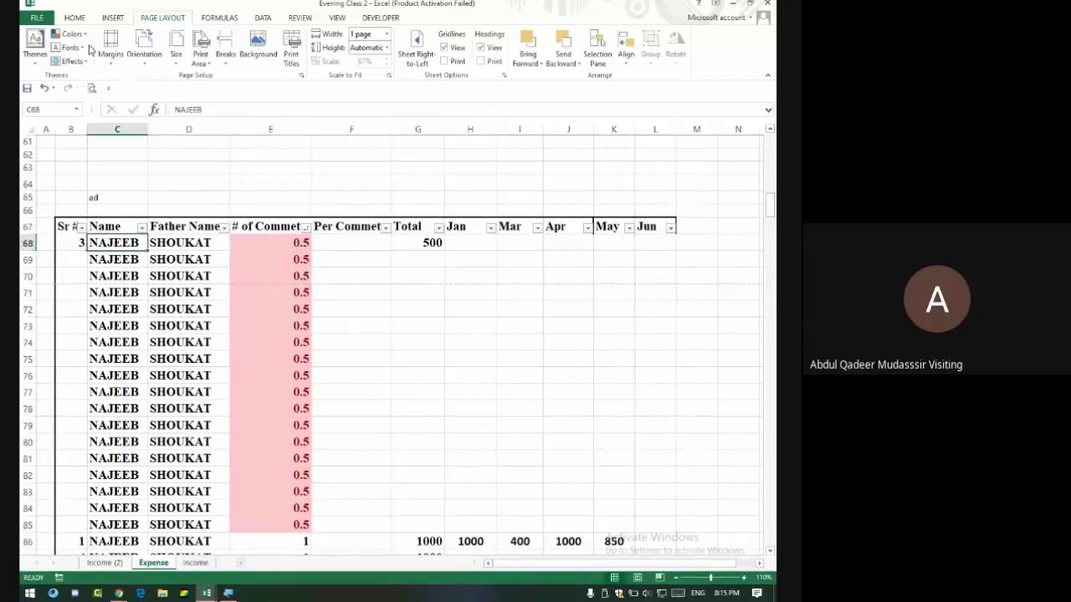
{"action": "left_click", "coordinate": [84, 18]}
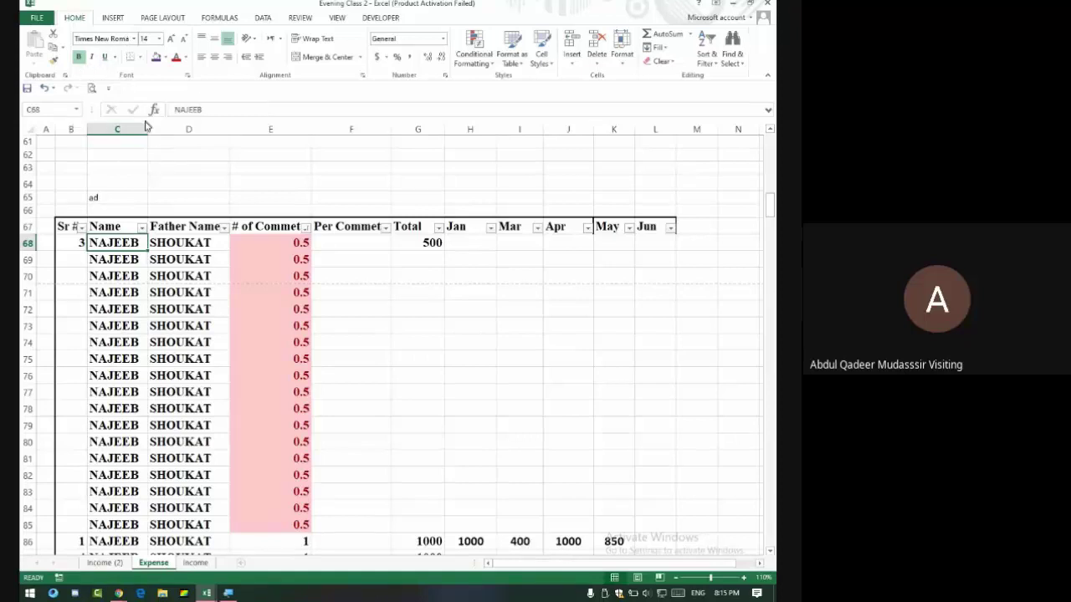
{"action": "scroll", "coordinate": [175, 220], "scroll_direction": "up", "scroll_amount": 20}
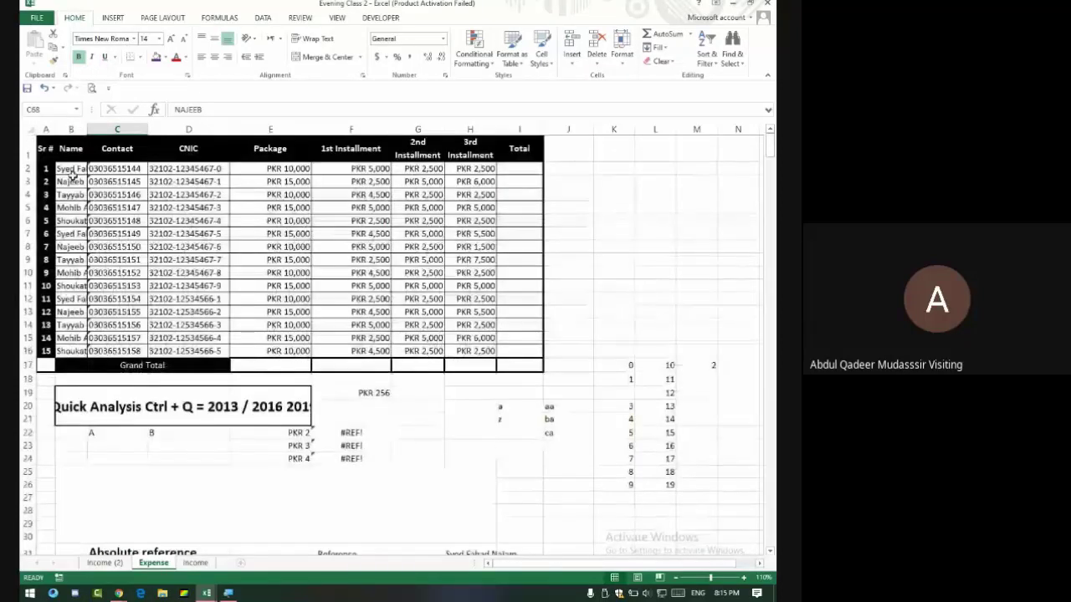
{"action": "double_click", "coordinate": [89, 134]}
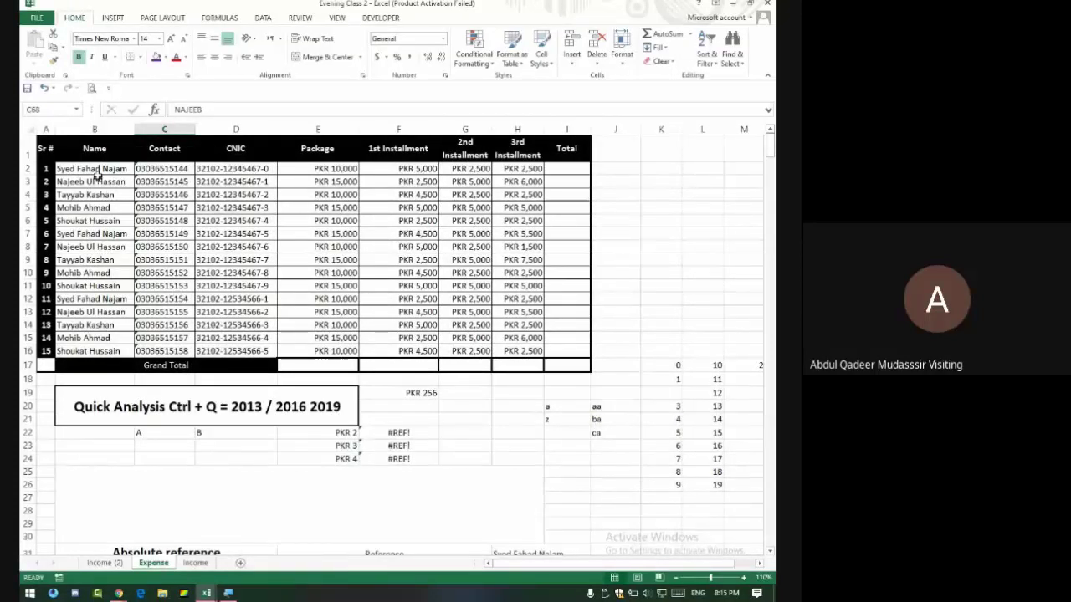
{"action": "scroll", "coordinate": [173, 313], "scroll_direction": "down", "scroll_amount": 18}
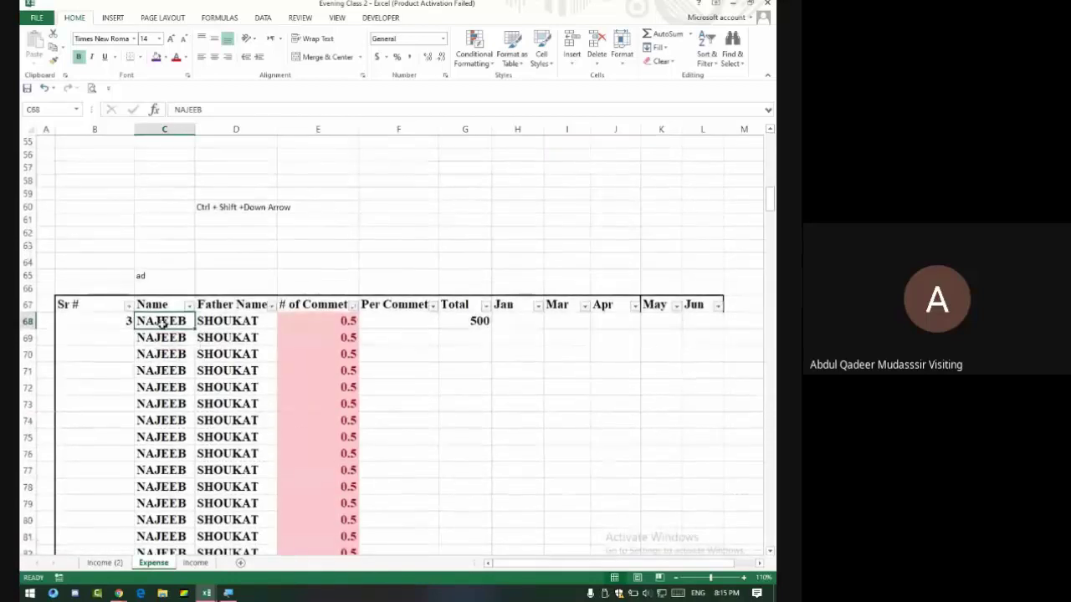
{"action": "scroll", "coordinate": [177, 321], "scroll_direction": "up", "scroll_amount": 18}
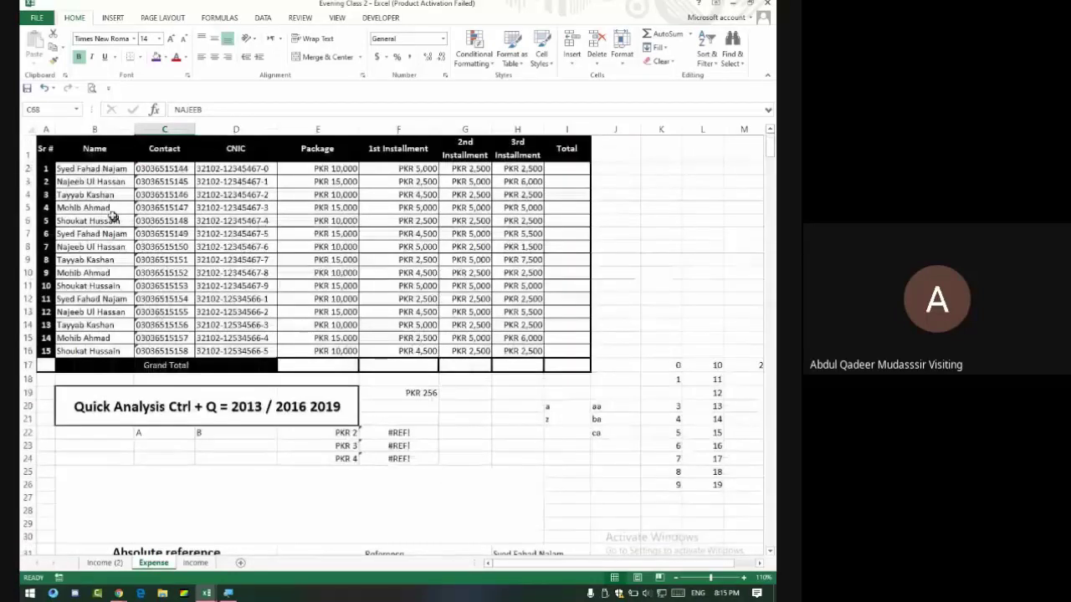
{"action": "scroll", "coordinate": [147, 310], "scroll_direction": "down", "scroll_amount": 17}
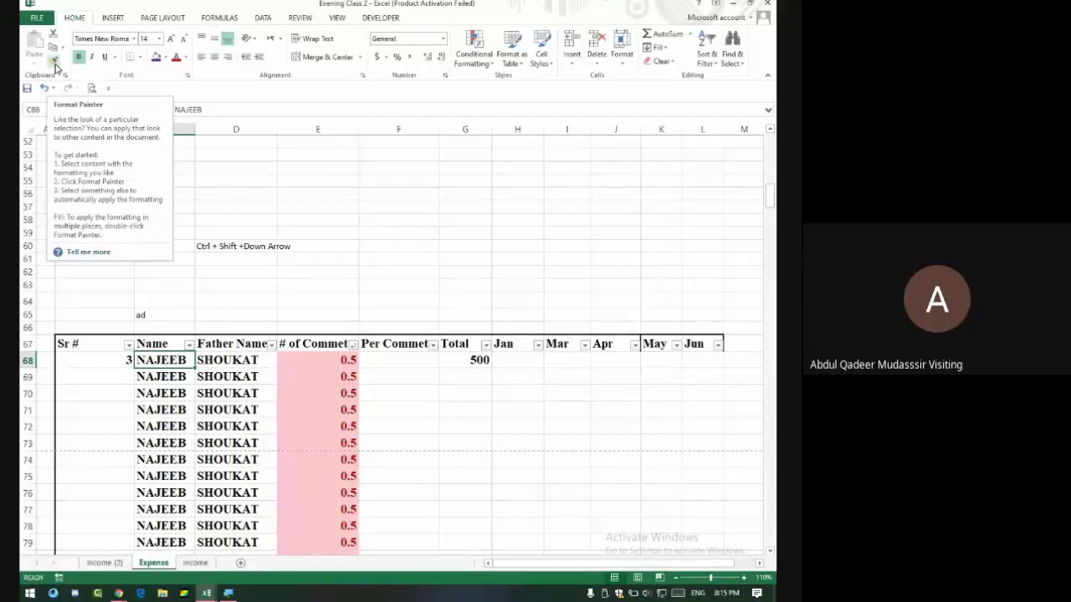
Copy C68's large bold formatting onto name cell B3 and autofit column B.
{"action": "left_click", "coordinate": [54, 63]}
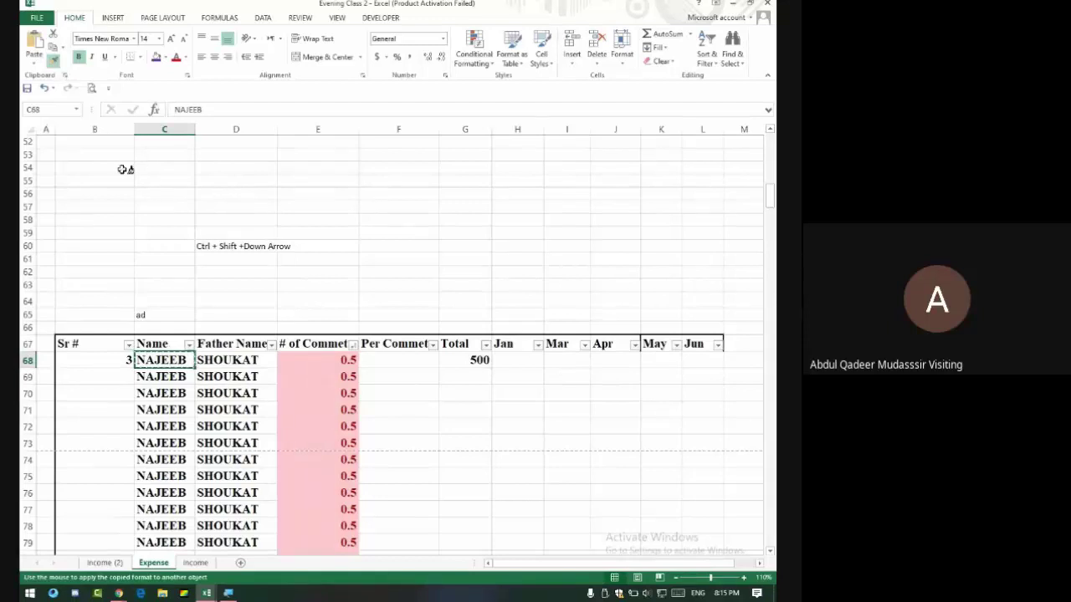
{"action": "scroll", "coordinate": [184, 214], "scroll_direction": "up", "scroll_amount": 15}
{"action": "scroll", "coordinate": [185, 194], "scroll_direction": "down", "scroll_amount": 17}
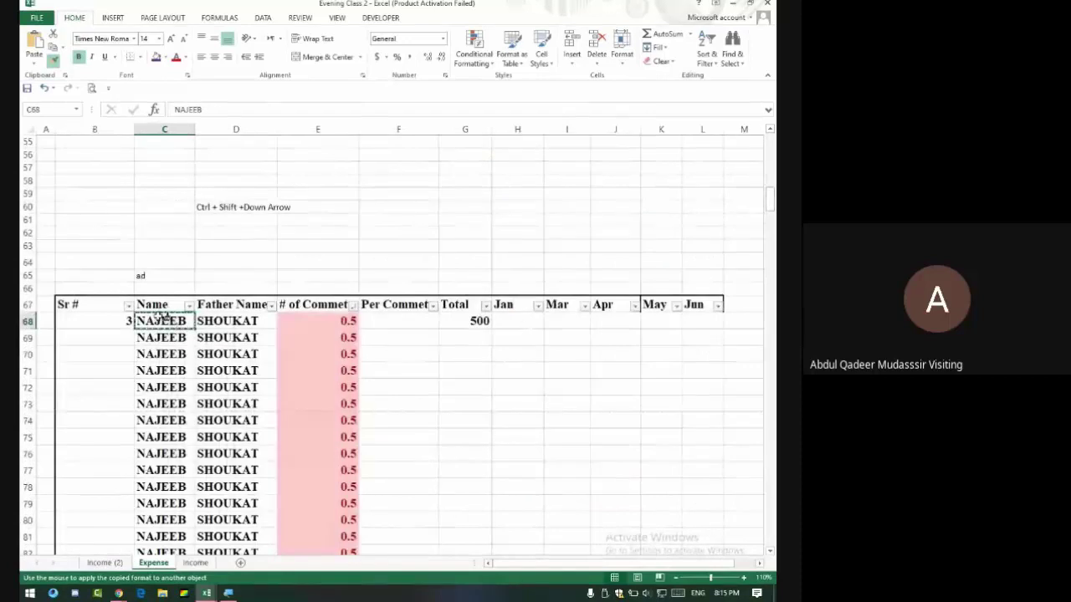
{"action": "left_click", "coordinate": [166, 321]}
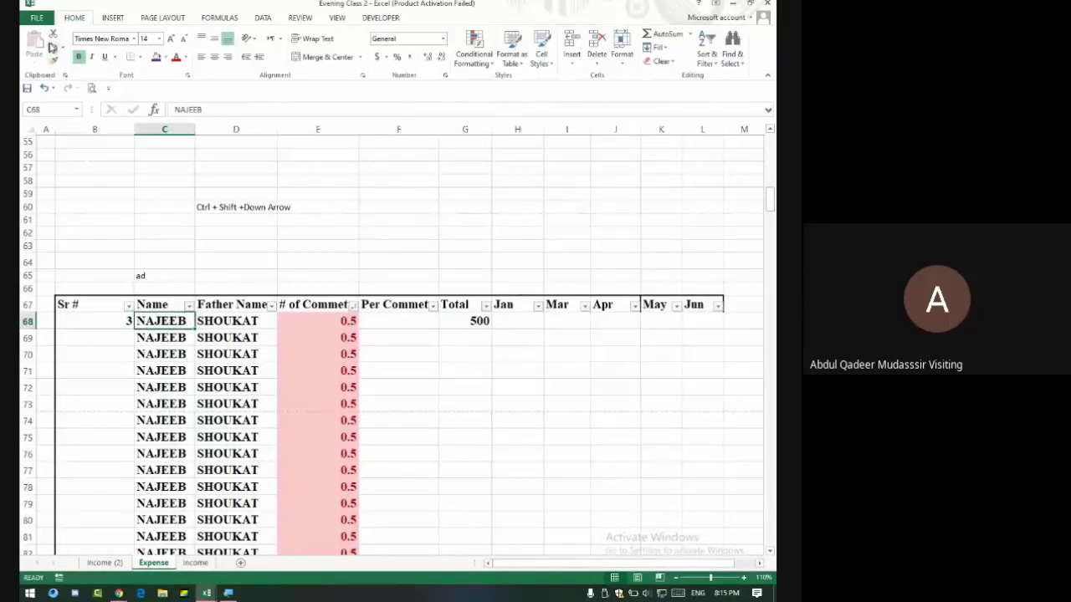
{"action": "left_click", "coordinate": [53, 59]}
{"action": "scroll", "coordinate": [193, 238], "scroll_direction": "up", "scroll_amount": 18}
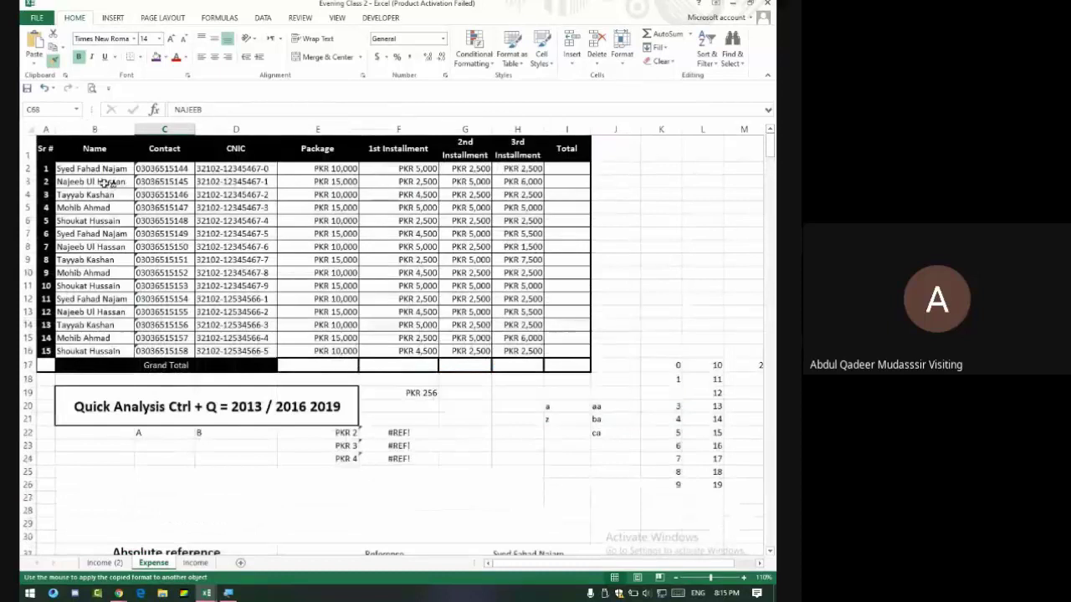
{"action": "left_click", "coordinate": [103, 181]}
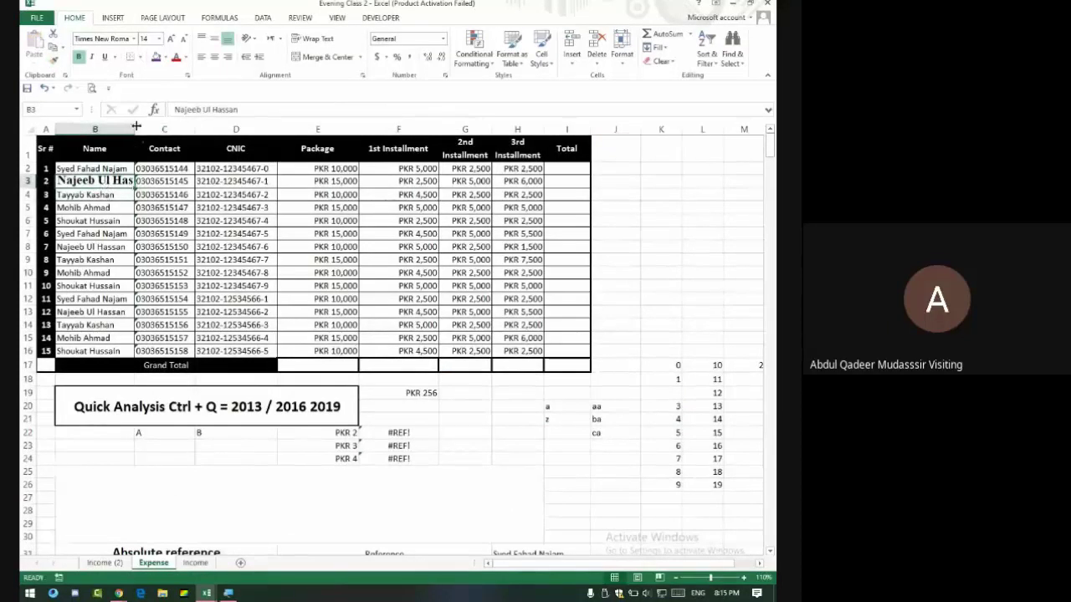
{"action": "double_click", "coordinate": [135, 125]}
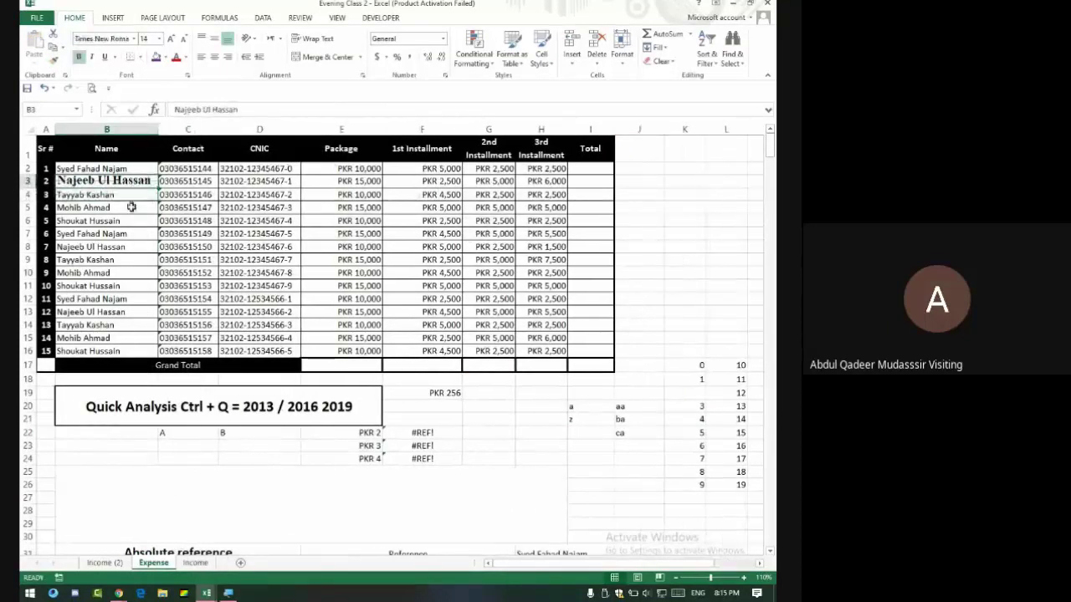
{"action": "scroll", "coordinate": [161, 308], "scroll_direction": "down", "scroll_amount": 13}
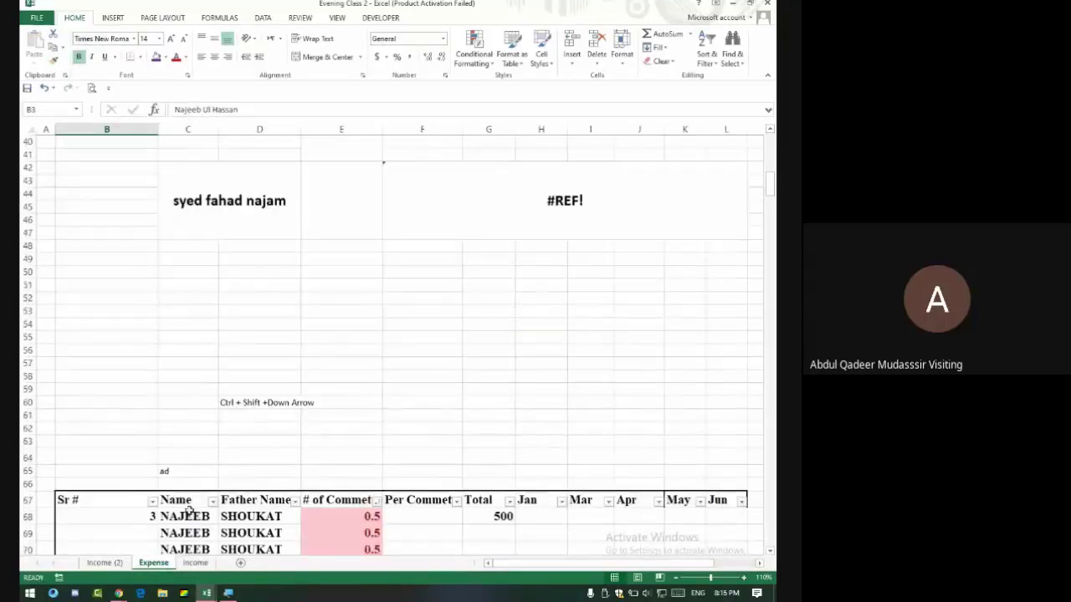
{"action": "scroll", "coordinate": [179, 500], "scroll_direction": "up", "scroll_amount": 13}
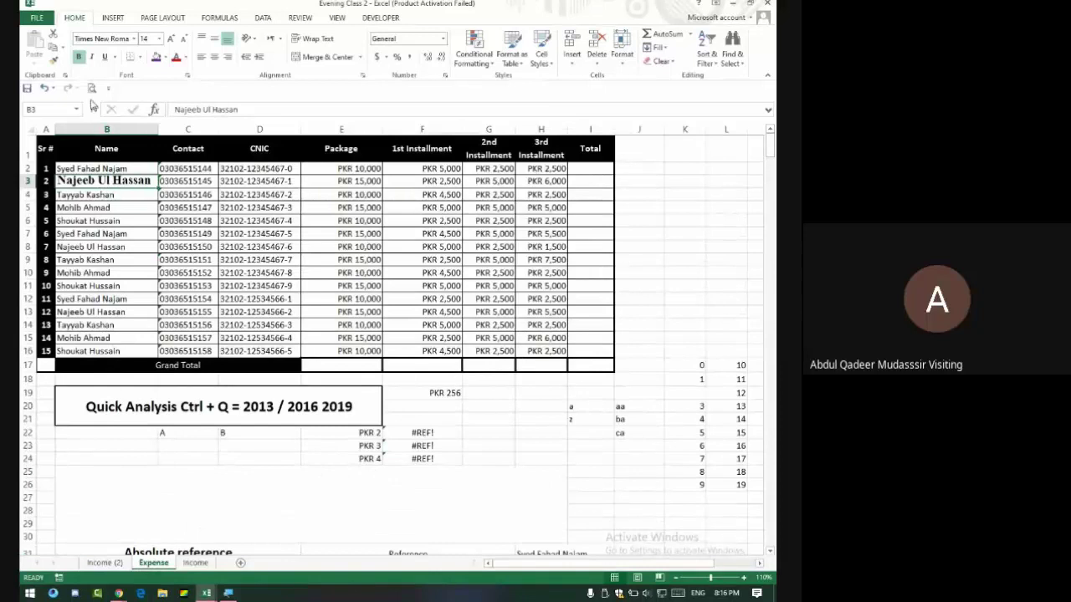
Paint the same formatting onto B8, B13, B11, B5 and the range C2:H16.
{"action": "left_click", "coordinate": [53, 59]}
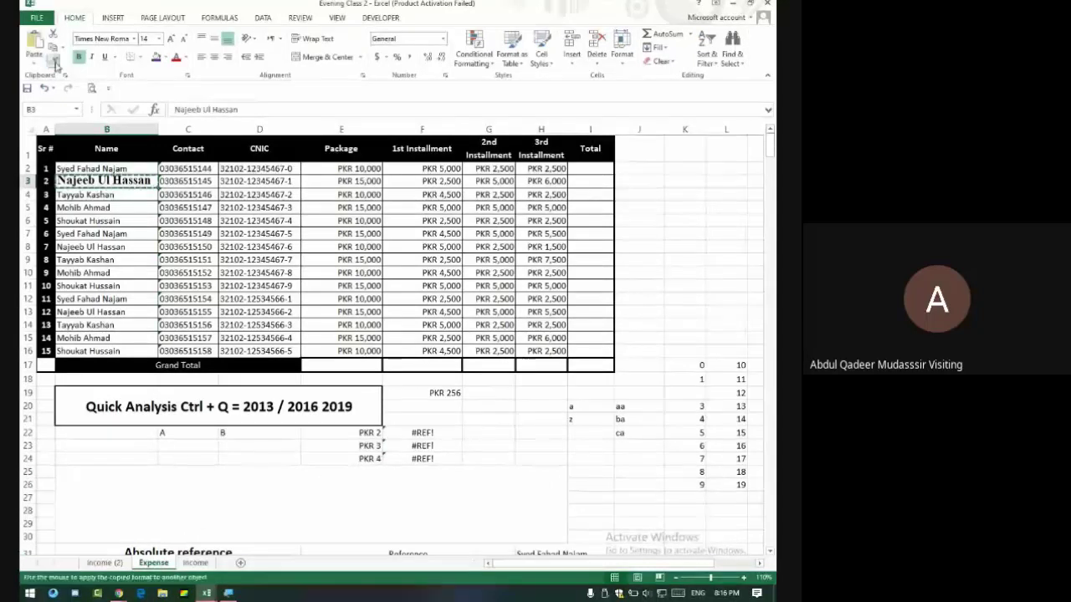
{"action": "left_click", "coordinate": [121, 248]}
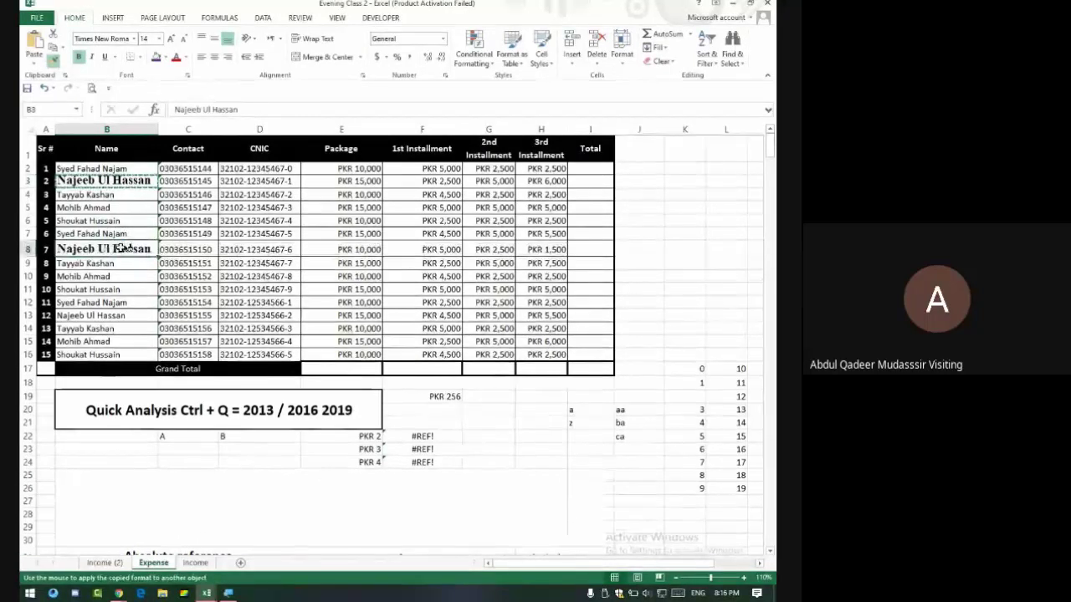
{"action": "left_click", "coordinate": [121, 316]}
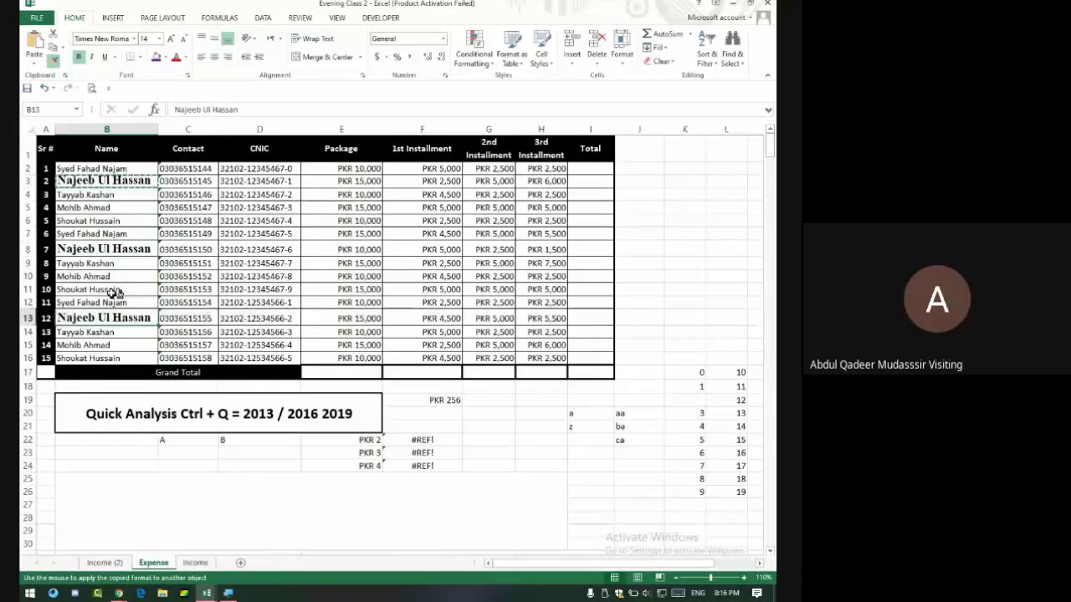
{"action": "left_click", "coordinate": [115, 290]}
{"action": "left_click", "coordinate": [100, 207]}
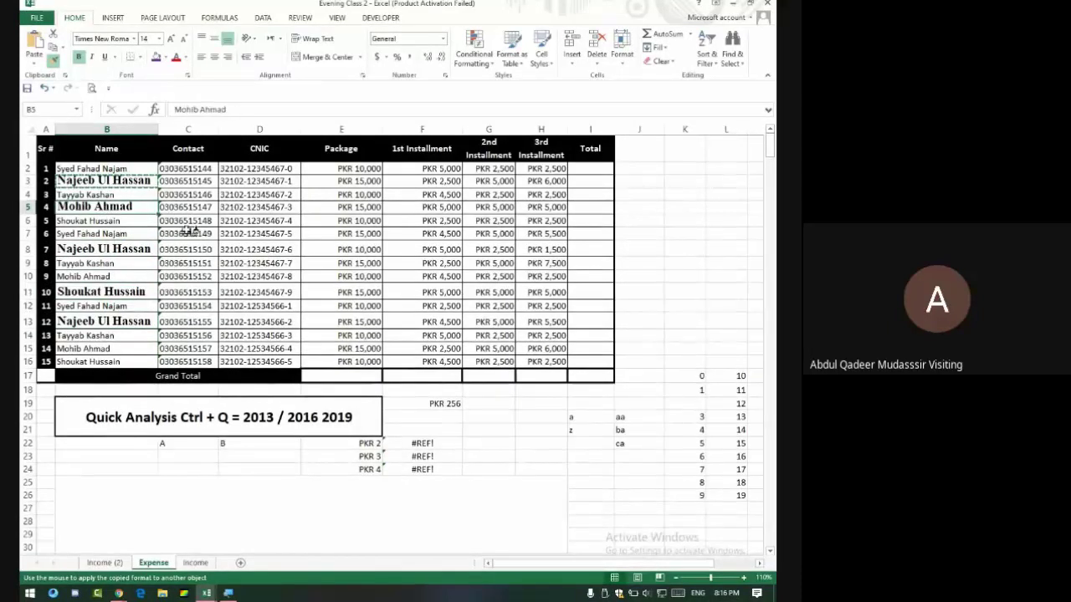
{"action": "mouse_move", "coordinate": [188, 171]}
{"action": "left_mouse_down"}
{"action": "mouse_move", "coordinate": [205, 214]}
{"action": "mouse_move", "coordinate": [430, 286]}
{"action": "mouse_move", "coordinate": [539, 345]}
{"action": "mouse_move", "coordinate": [542, 361]}
{"action": "left_mouse_up"}
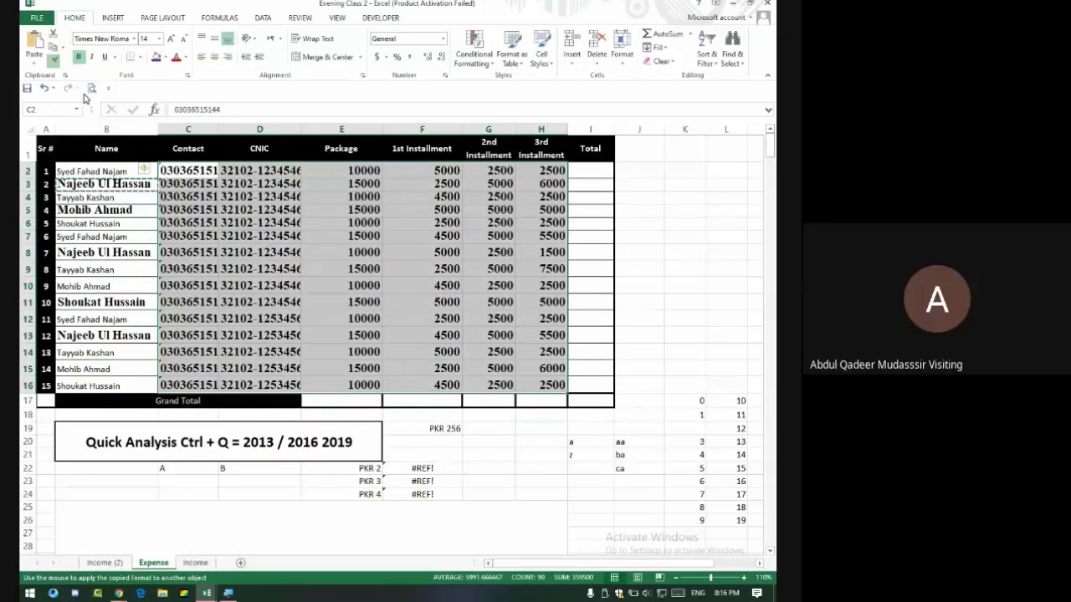
Widen columns C and D for the phone and CNIC numbers, undo it, and return to Google Meet.
{"action": "left_click", "coordinate": [54, 60]}
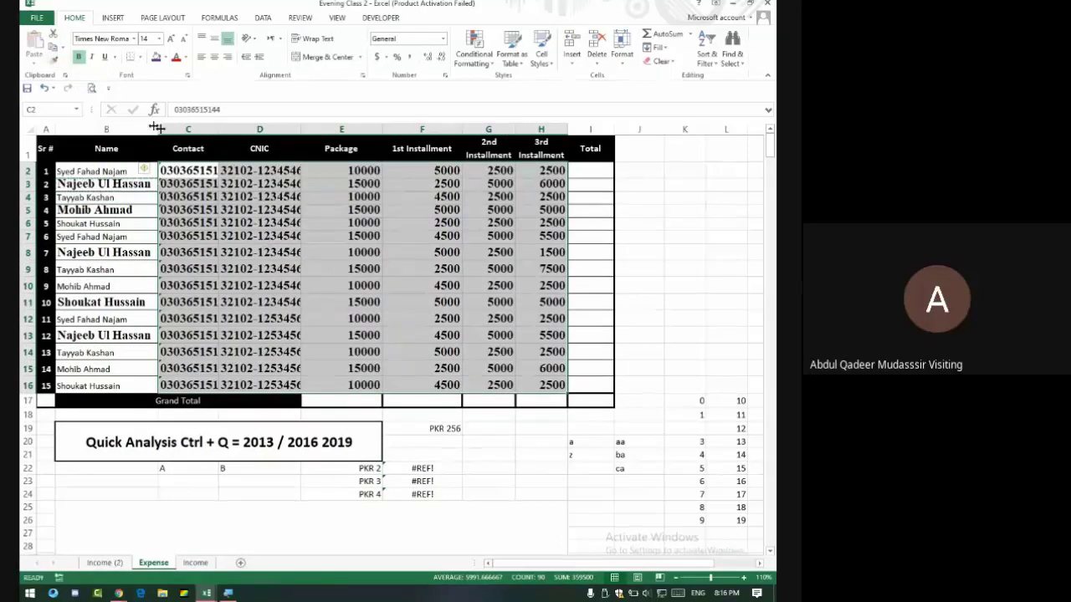
{"action": "double_click", "coordinate": [218, 129]}
{"action": "left_click", "coordinate": [320, 141]}
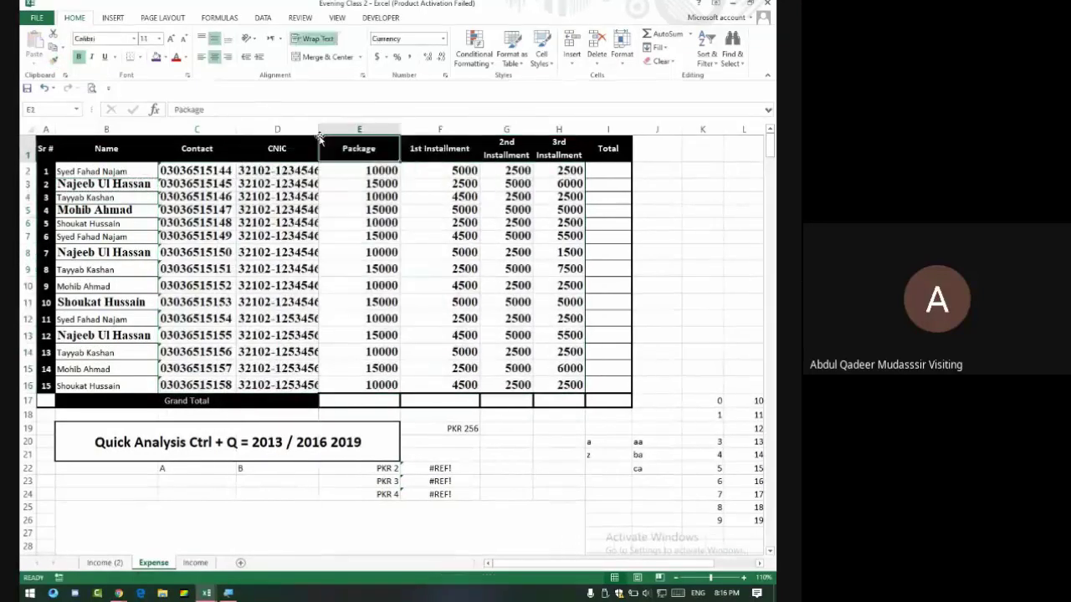
{"action": "double_click", "coordinate": [318, 130]}
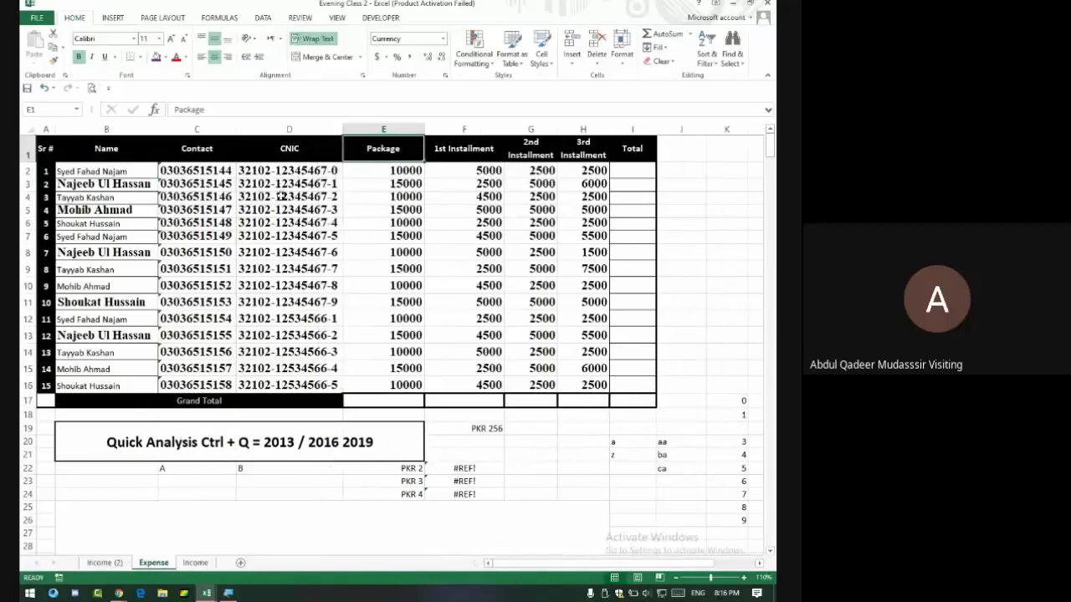
{"action": "key", "text": "ctrl+z"}
{"action": "key", "text": "ctrl+z"}
{"action": "key", "text": "ctrl+z"}
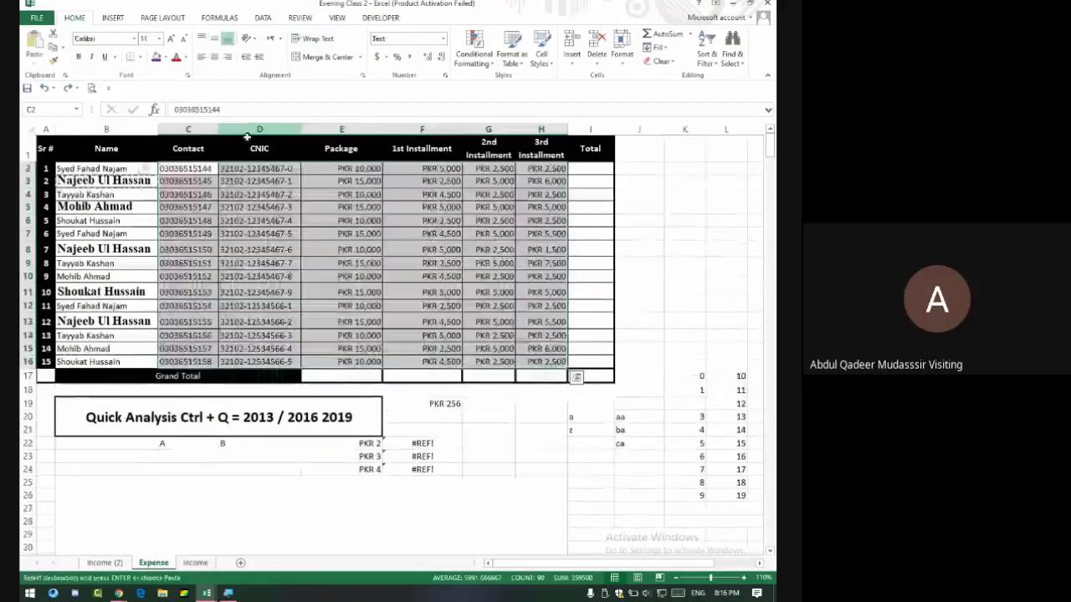
{"action": "key", "text": "alt+Tab"}
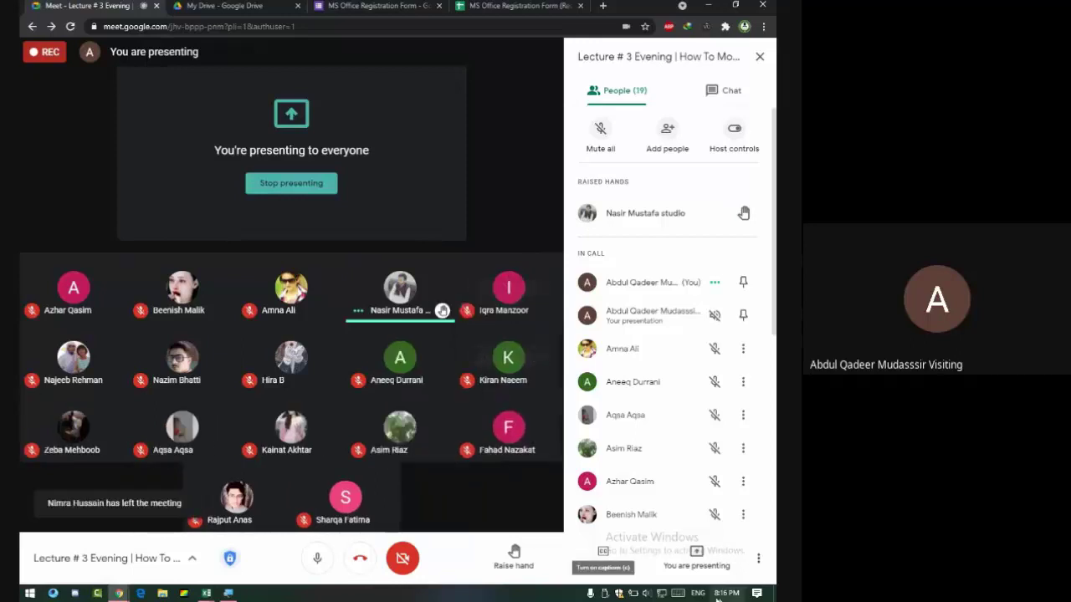
Raise the speaker volume to 100 and show the meeting chat in Meet's side panel.
{"action": "left_click", "coordinate": [645, 593]}
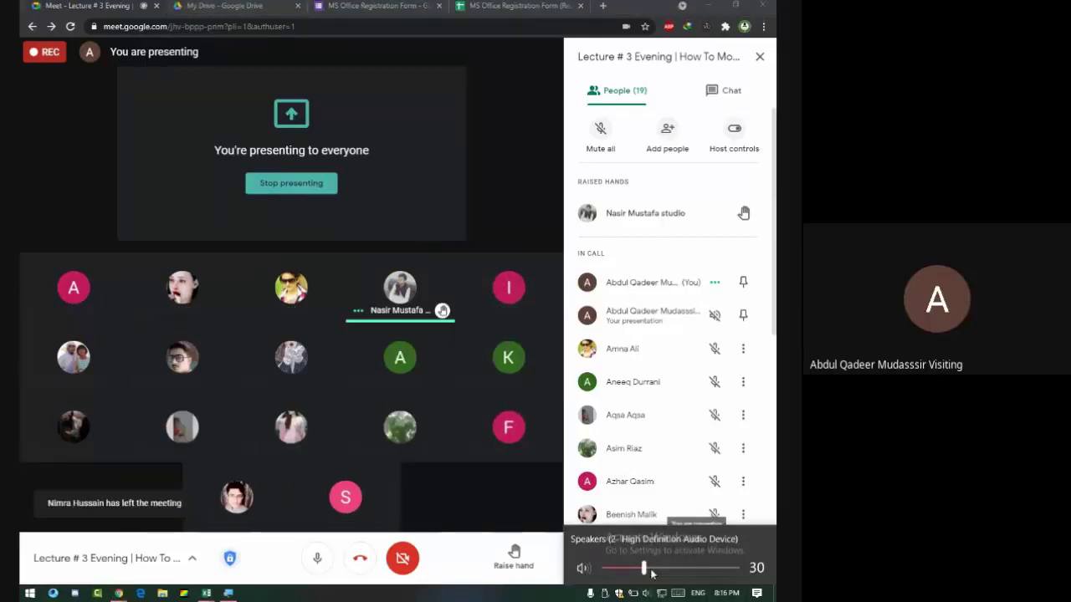
{"action": "left_click_drag", "start_coordinate": [643, 569], "coordinate": [740, 569]}
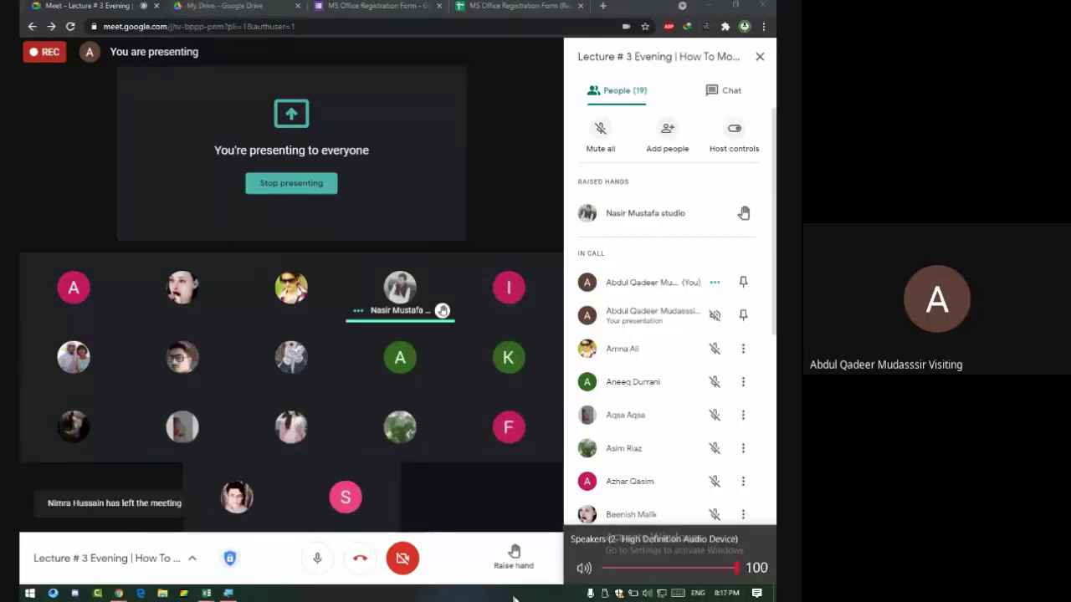
{"action": "left_click", "coordinate": [552, 581]}
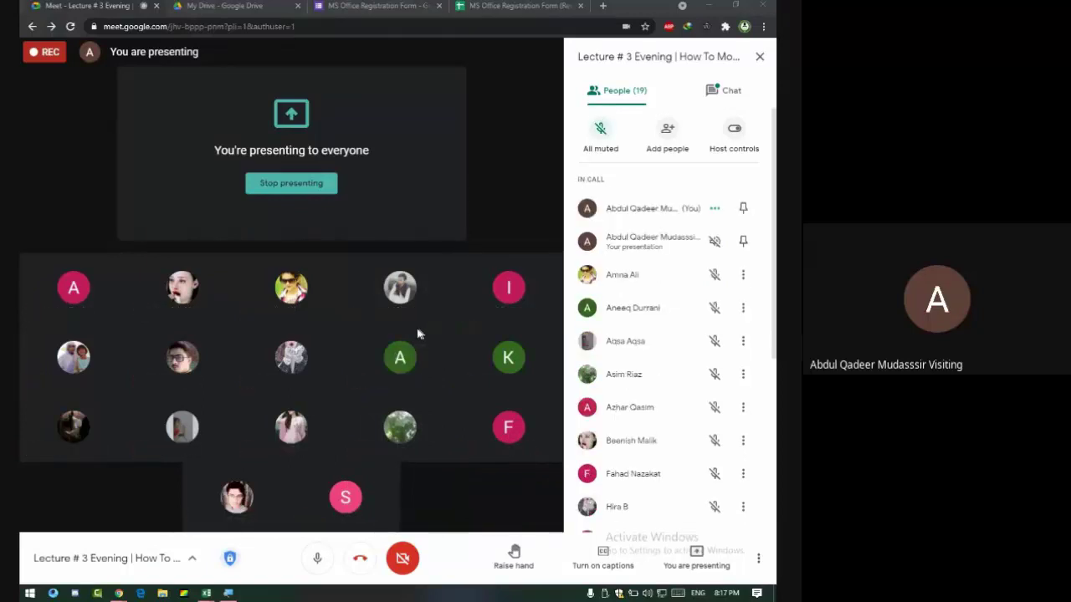
{"action": "left_click", "coordinate": [713, 96]}
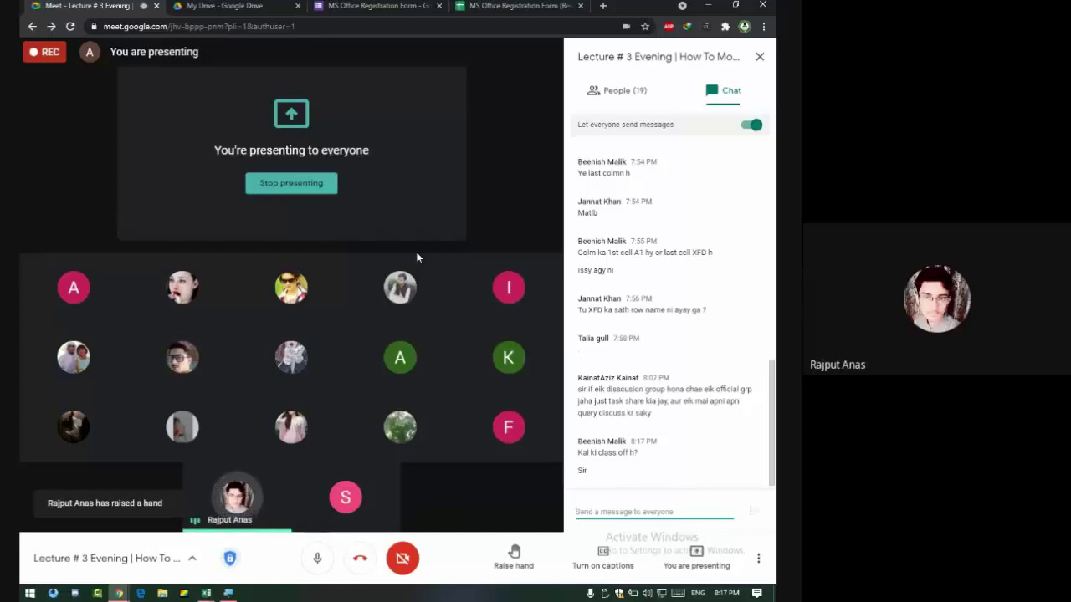
Lower the speaker volume to 49 from the taskbar volume control.
{"action": "left_click", "coordinate": [647, 593]}
{"action": "left_click", "coordinate": [669, 567]}
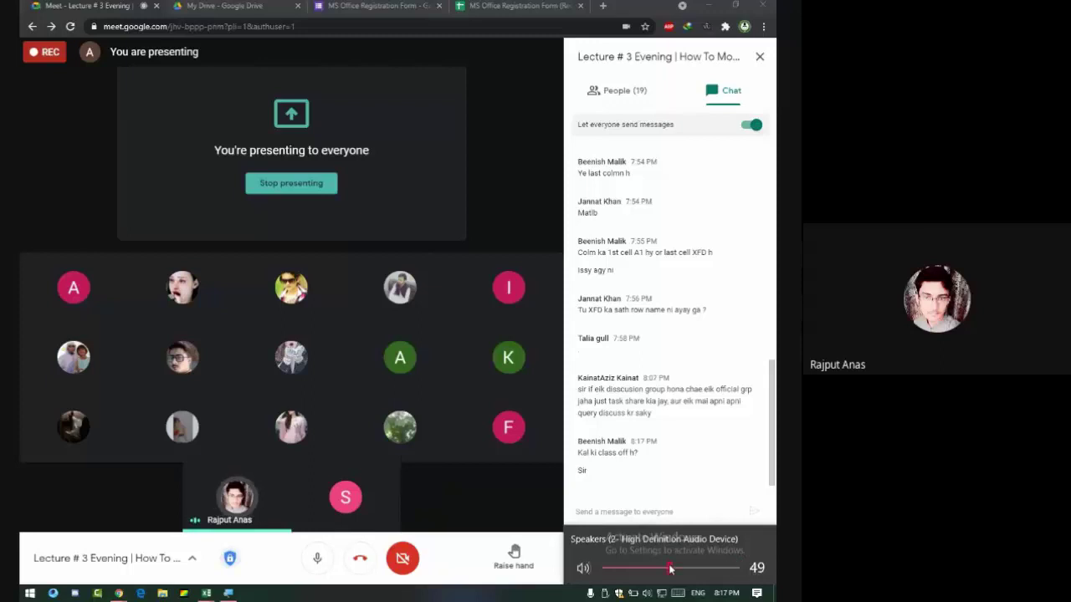
{"action": "left_click", "coordinate": [554, 502]}
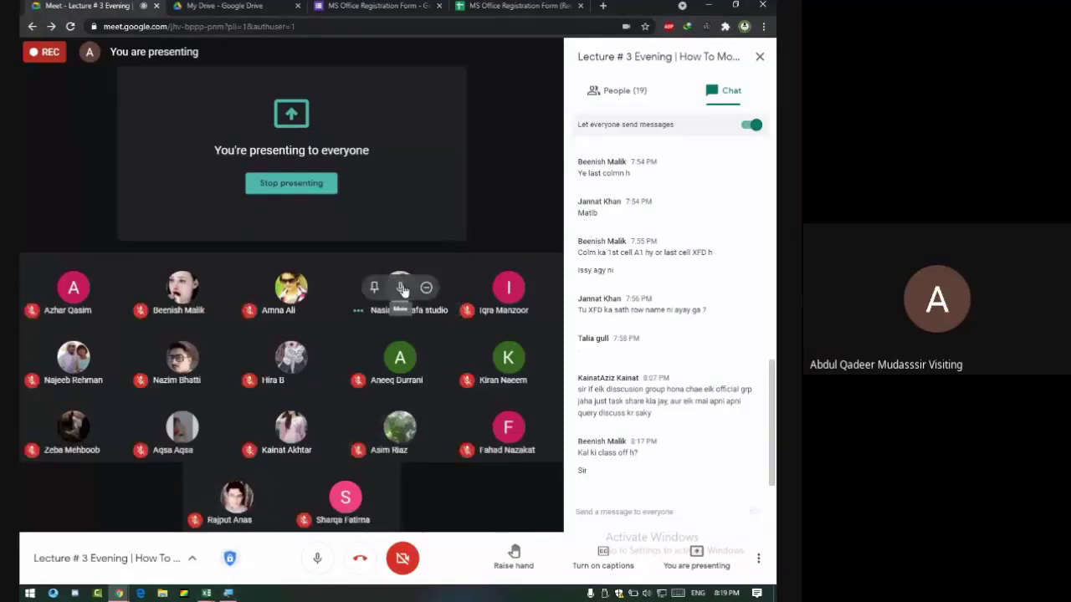
Bring the Book2 workbook to the front and select cell A2 in the Sr # column.
{"action": "left_click", "coordinate": [205, 593]}
{"action": "left_click", "coordinate": [211, 527]}
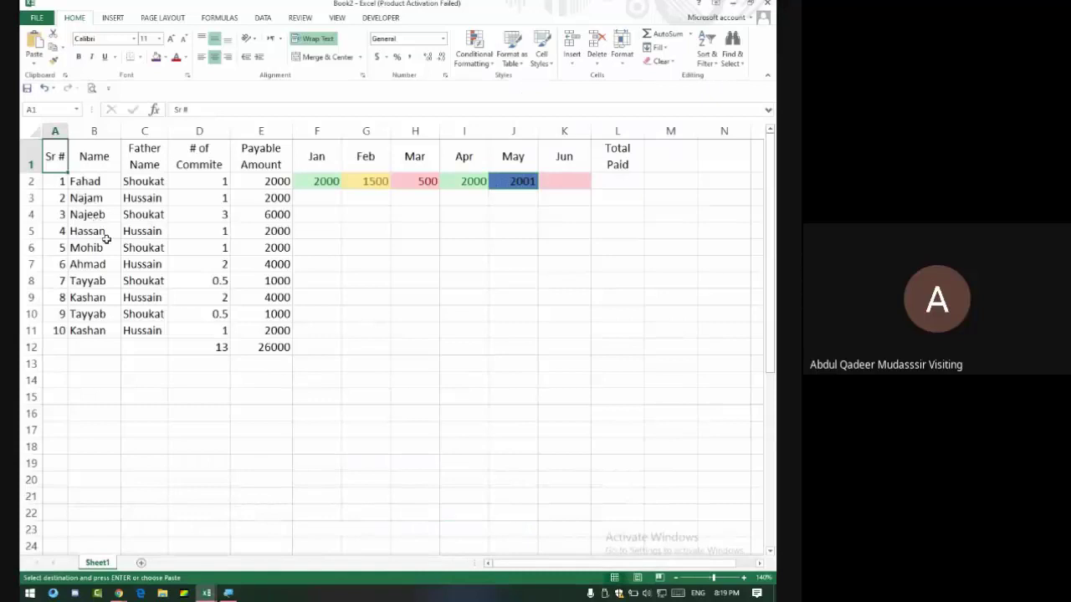
{"action": "left_click_drag", "start_coordinate": [55, 181], "coordinate": [78, 210]}
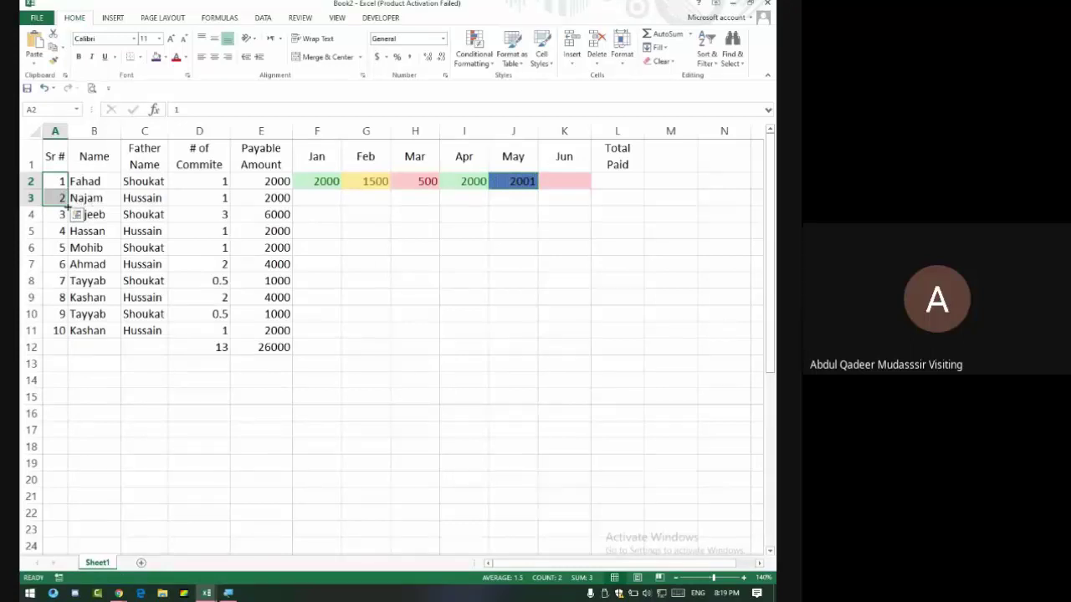
{"action": "left_click", "coordinate": [66, 186]}
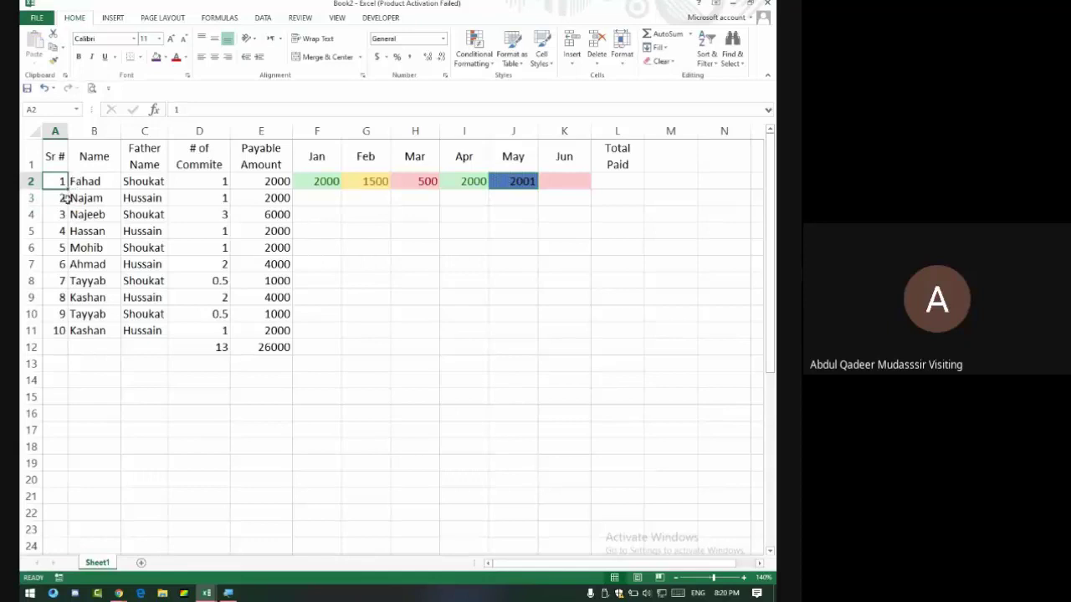
Mute a call participant for everyone in Google Meet, then return to Book2.
{"action": "key", "text": "alt+Tab"}
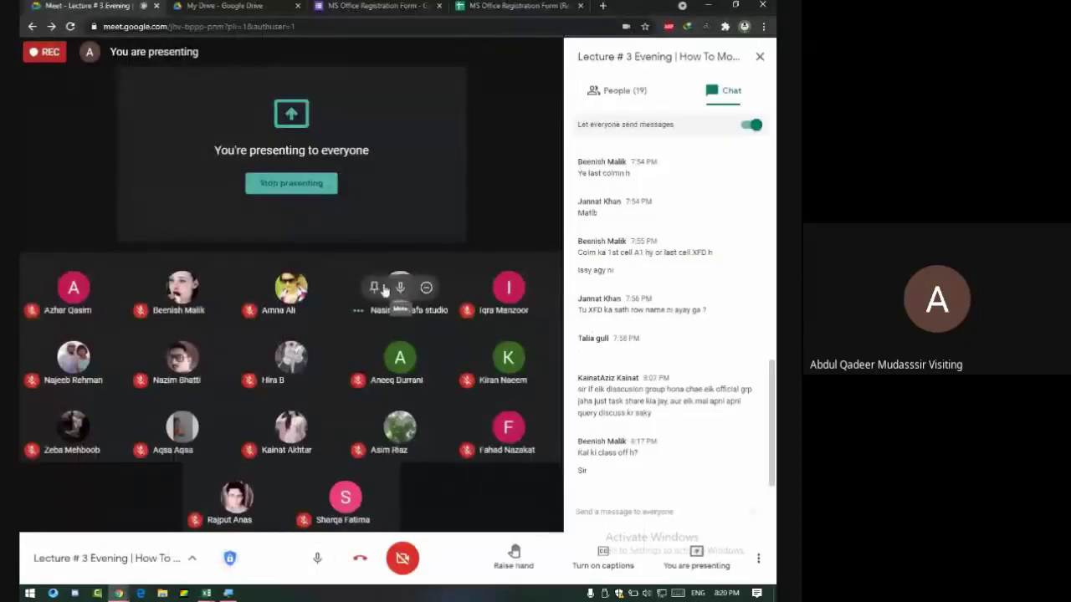
{"action": "left_click", "coordinate": [402, 287]}
{"action": "left_click", "coordinate": [468, 338]}
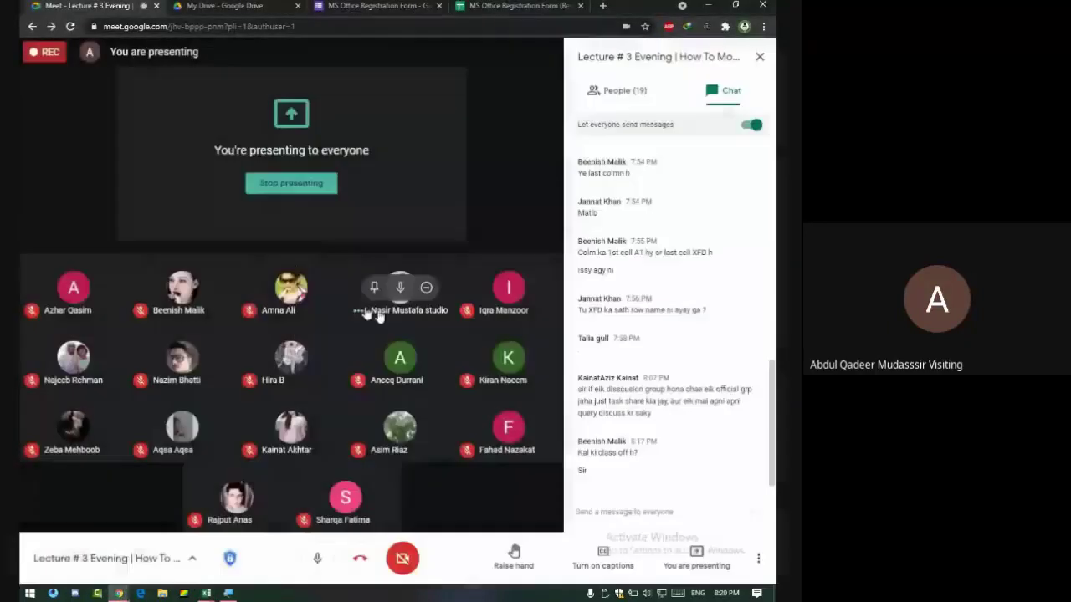
{"action": "key", "text": "alt+Tab"}
Extend Sr # from A2 with Fill Series, then undo it, keeping numbers 1 to 10.
{"action": "left_click_drag", "start_coordinate": [67, 190], "coordinate": [81, 381]}
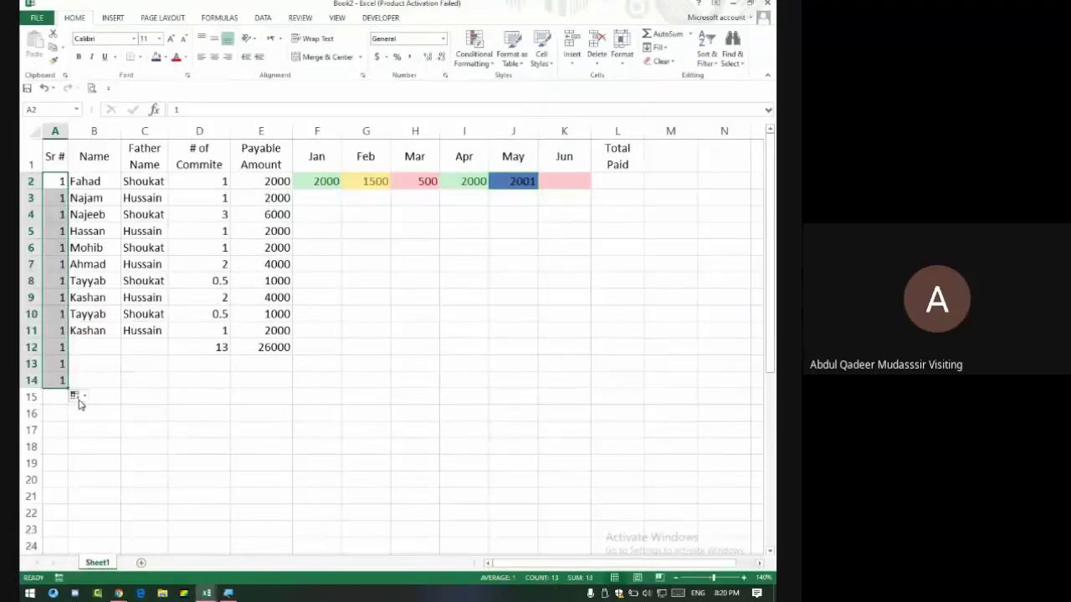
{"action": "left_click", "coordinate": [75, 396]}
{"action": "left_click", "coordinate": [106, 423]}
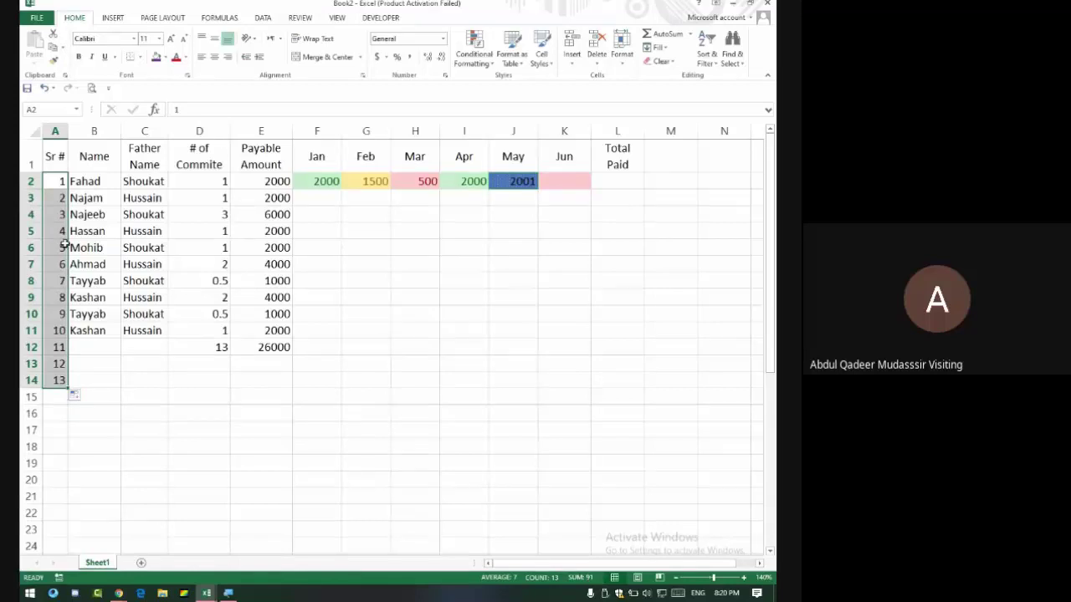
{"action": "key", "text": "ctrl+z"}
{"action": "left_click_drag", "start_coordinate": [55, 181], "coordinate": [74, 337]}
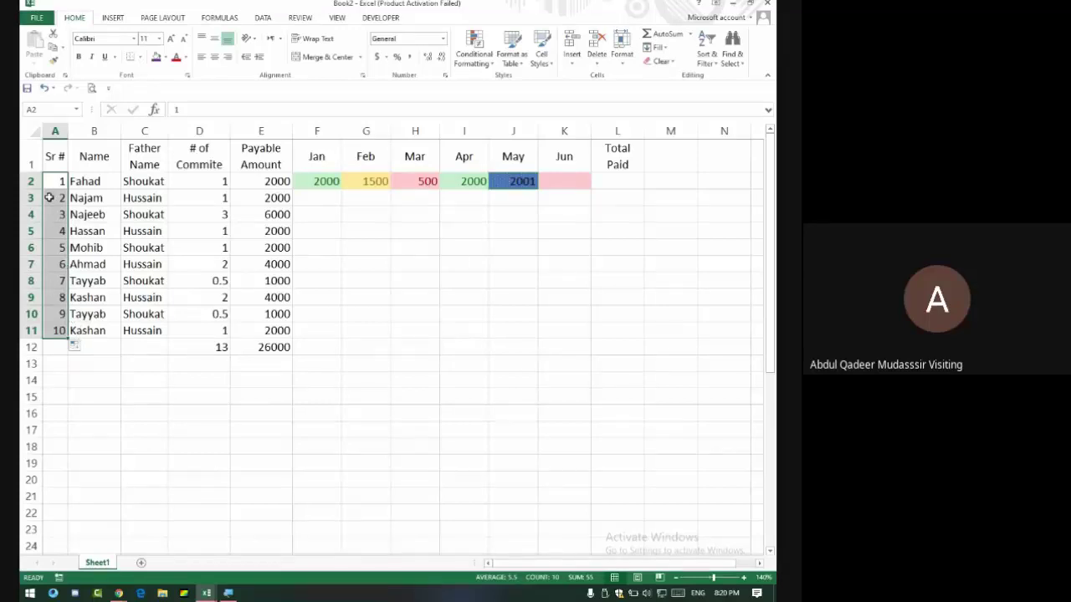
{"action": "key", "text": "alt+Tab"}
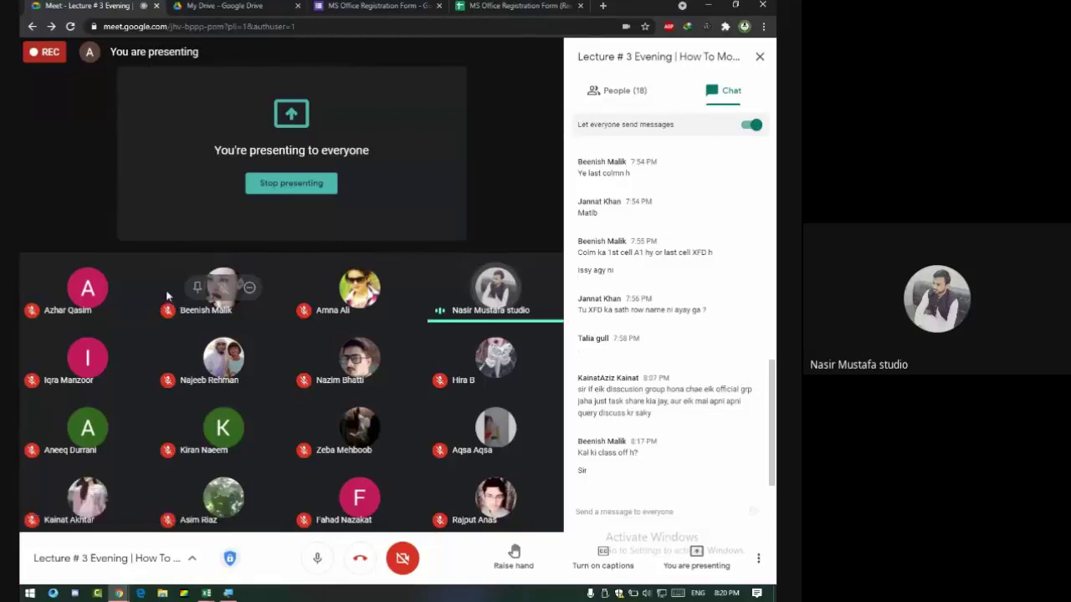
{"action": "key", "text": "alt+Tab"}
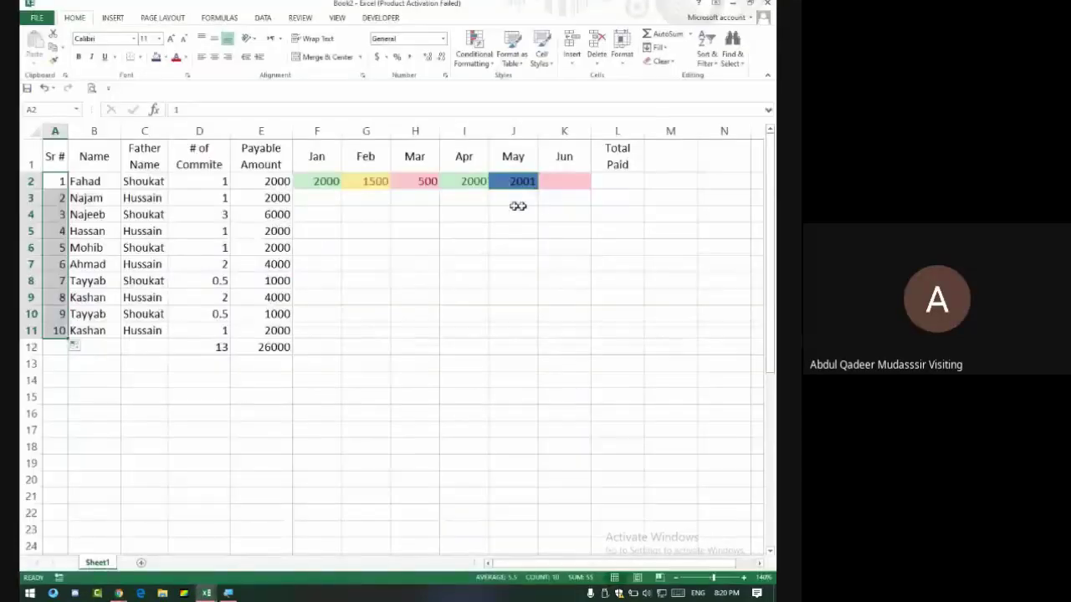
Enter a mobile number in cell M2 and check how Excel stores it.
{"action": "left_click_drag", "start_coordinate": [651, 181], "coordinate": [660, 331]}
{"action": "left_click", "coordinate": [666, 180]}
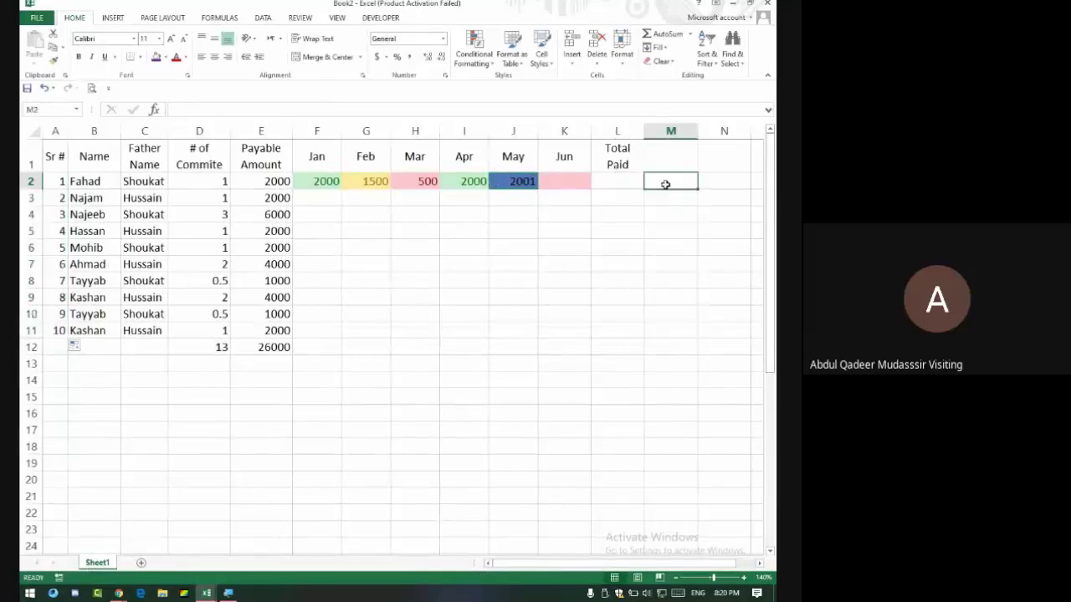
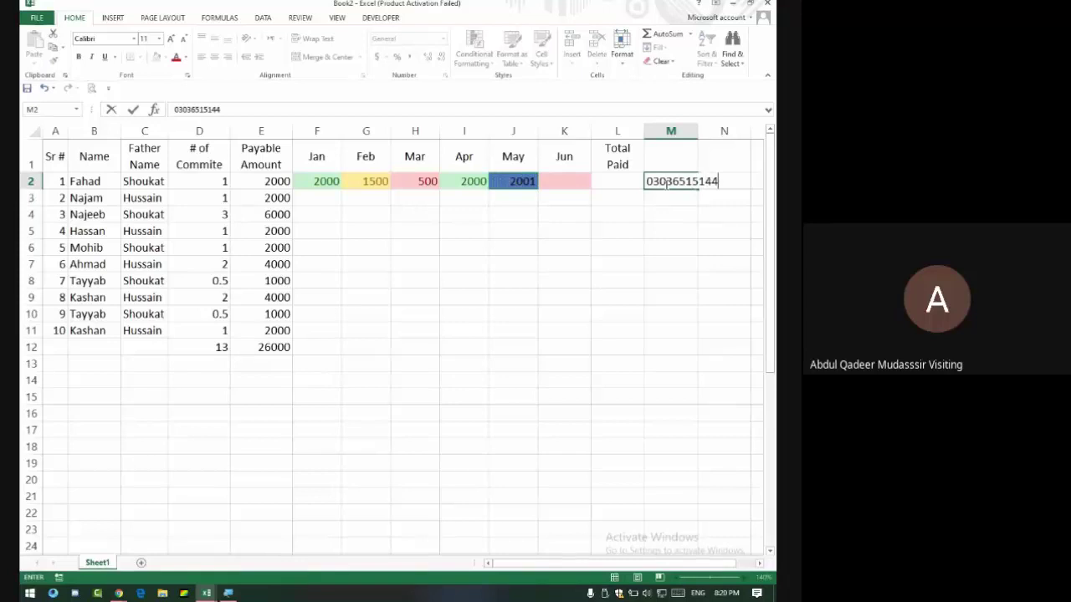
{"action": "key", "text": "Return"}
{"action": "left_click", "coordinate": [680, 182]}
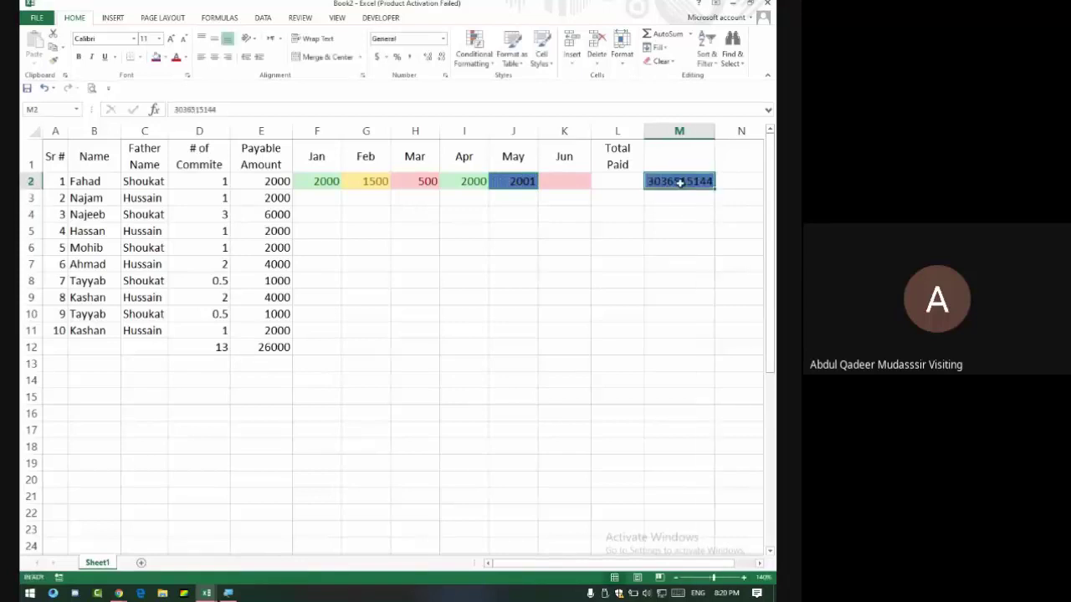
Enter the same mobile number in D14 and AutoFit column D to display it.
{"action": "left_click", "coordinate": [222, 378]}
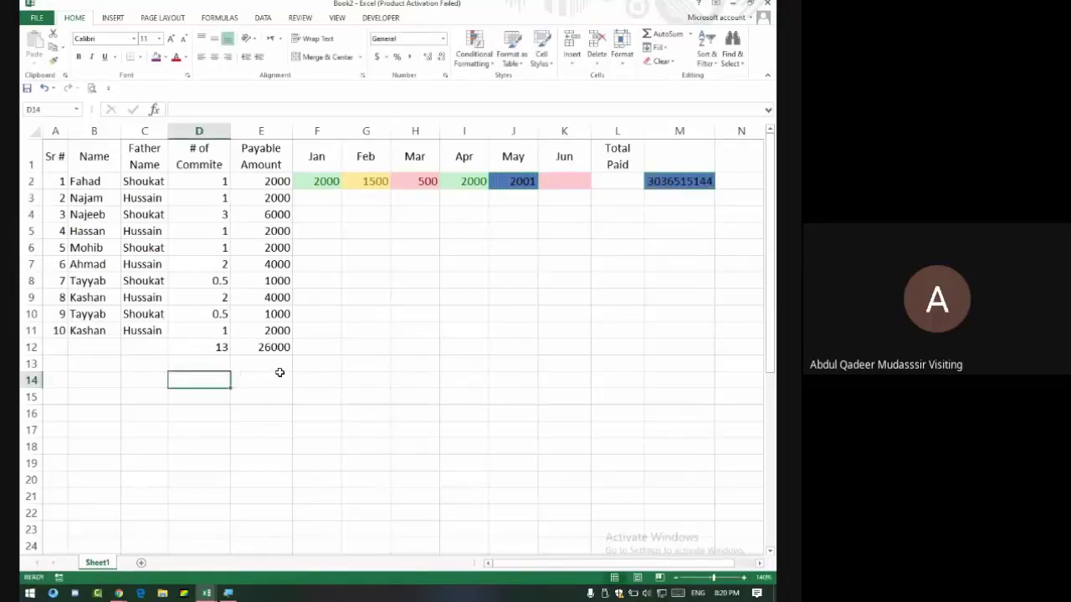
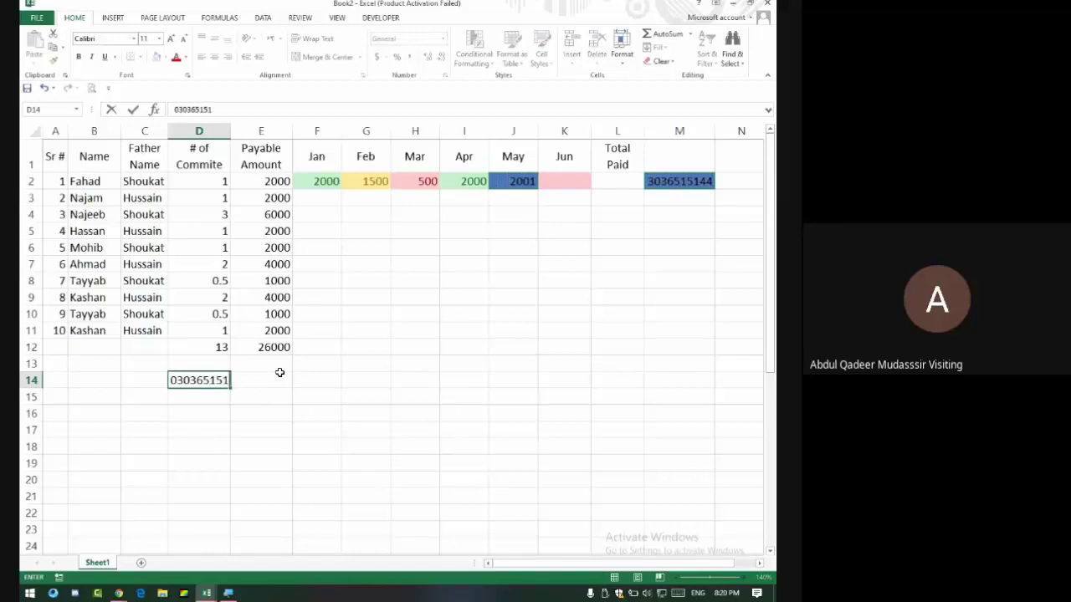
{"action": "key", "text": "Return"}
{"action": "type", "text": "."}
{"action": "key", "text": "Up"}
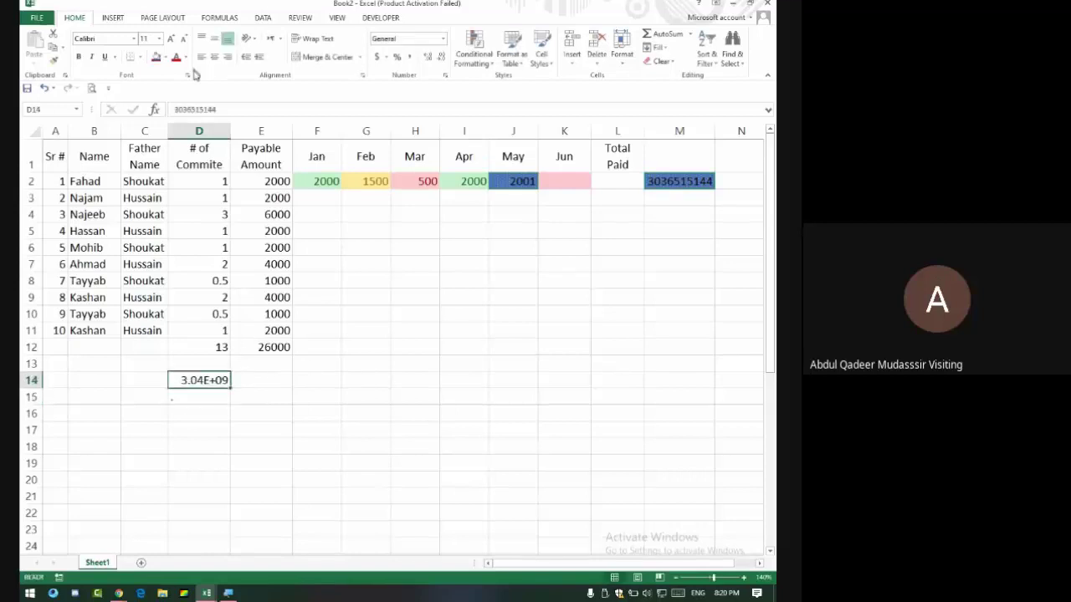
{"action": "double_click", "coordinate": [232, 131]}
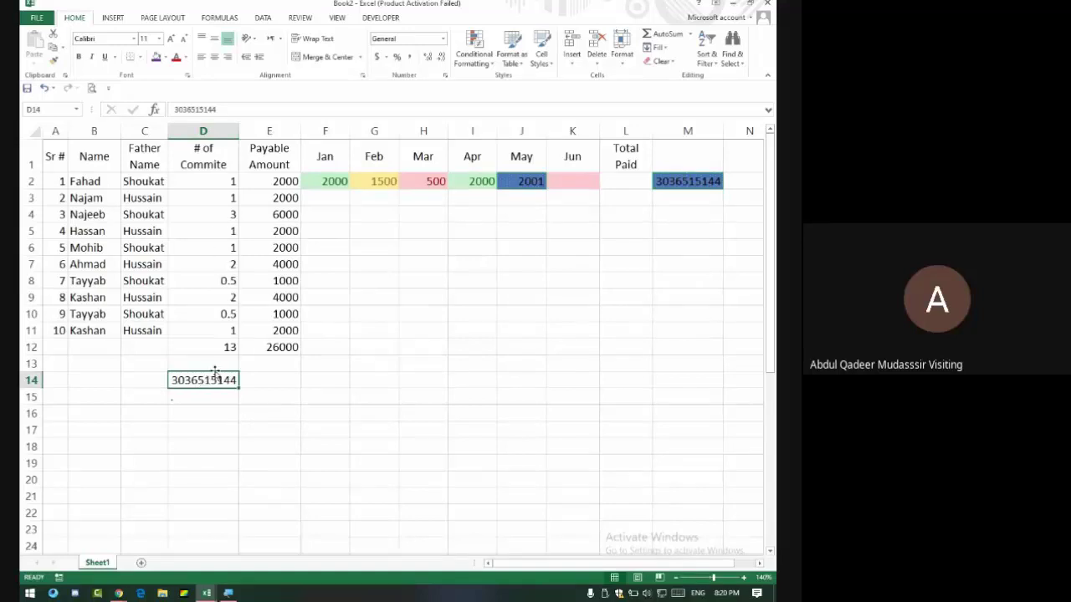
Format column D as Text and re-enter the mobile number in D14.
{"action": "left_click", "coordinate": [228, 127]}
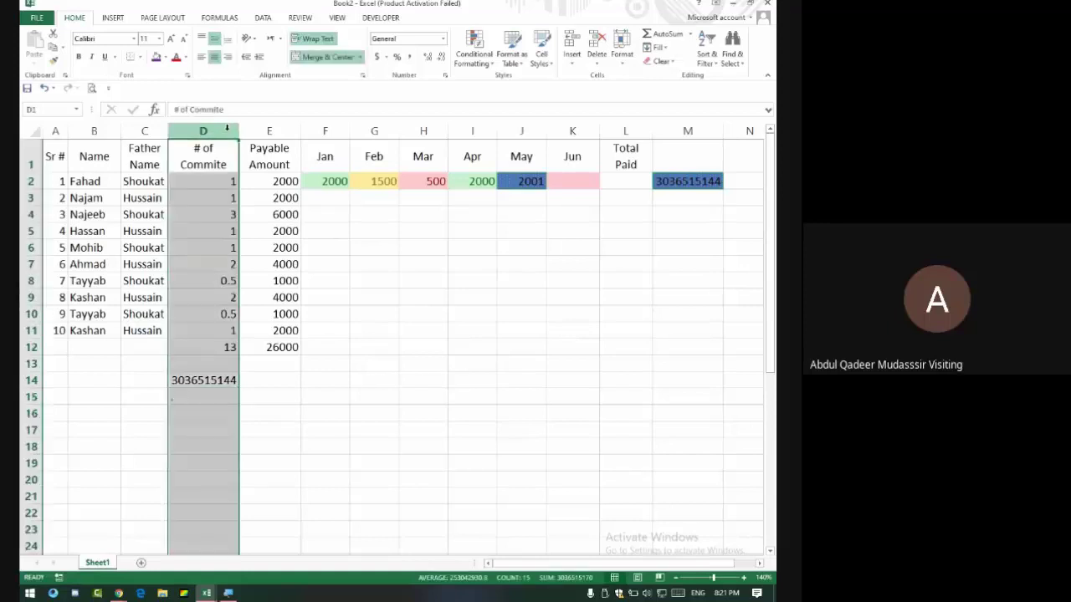
{"action": "left_click", "coordinate": [445, 39]}
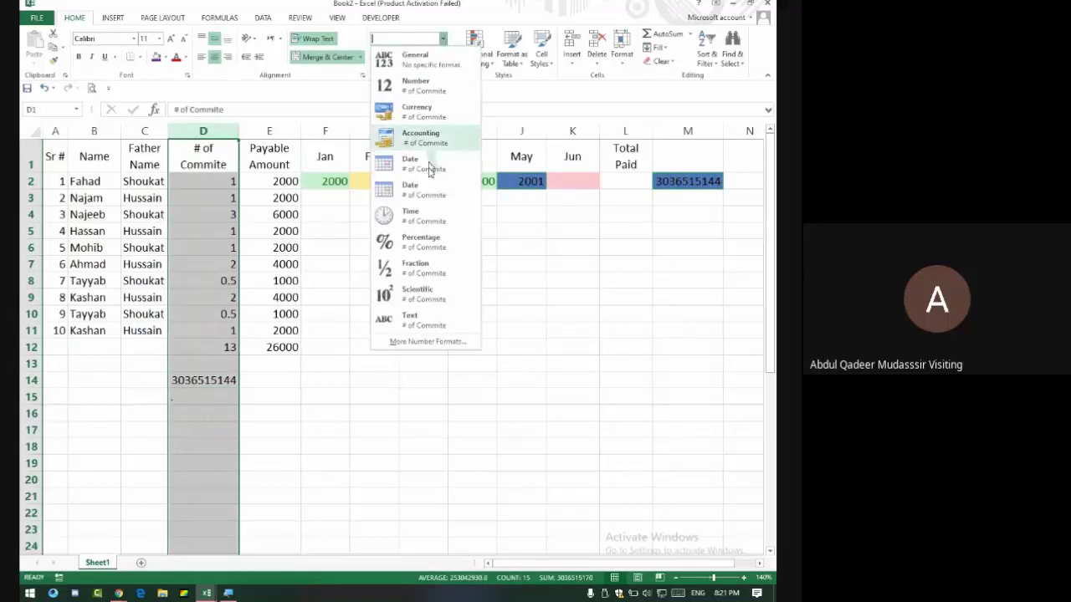
{"action": "left_click", "coordinate": [419, 325]}
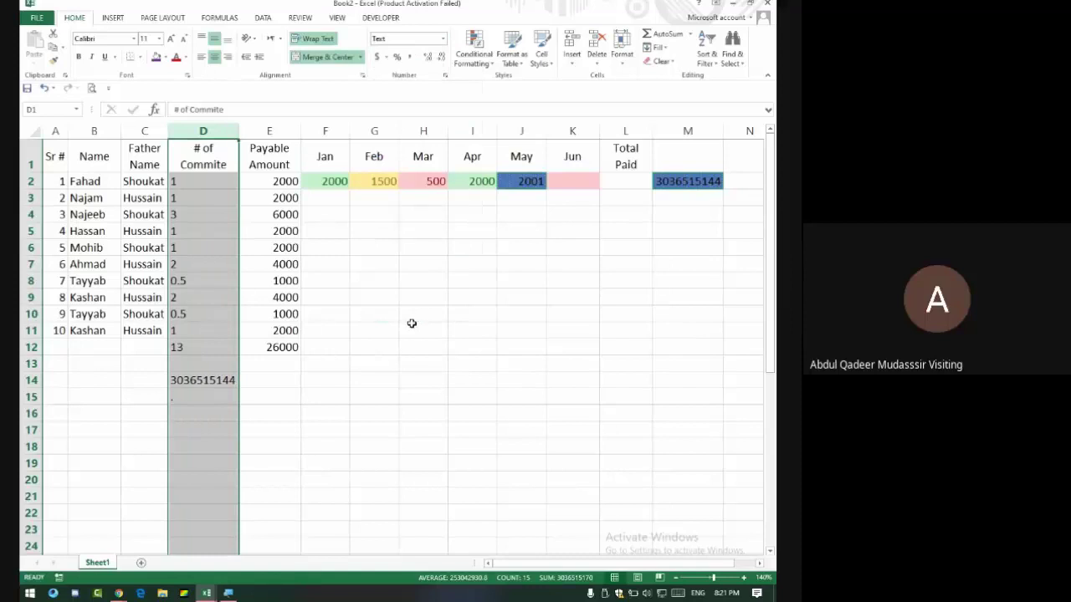
{"action": "left_click", "coordinate": [214, 379]}
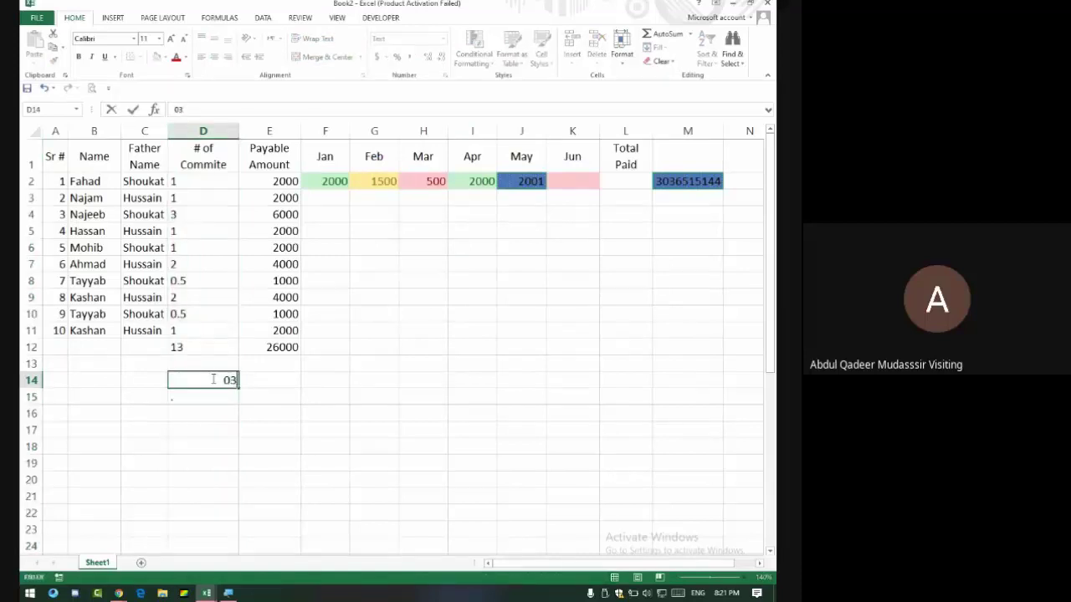
{"action": "key", "text": "Return"}
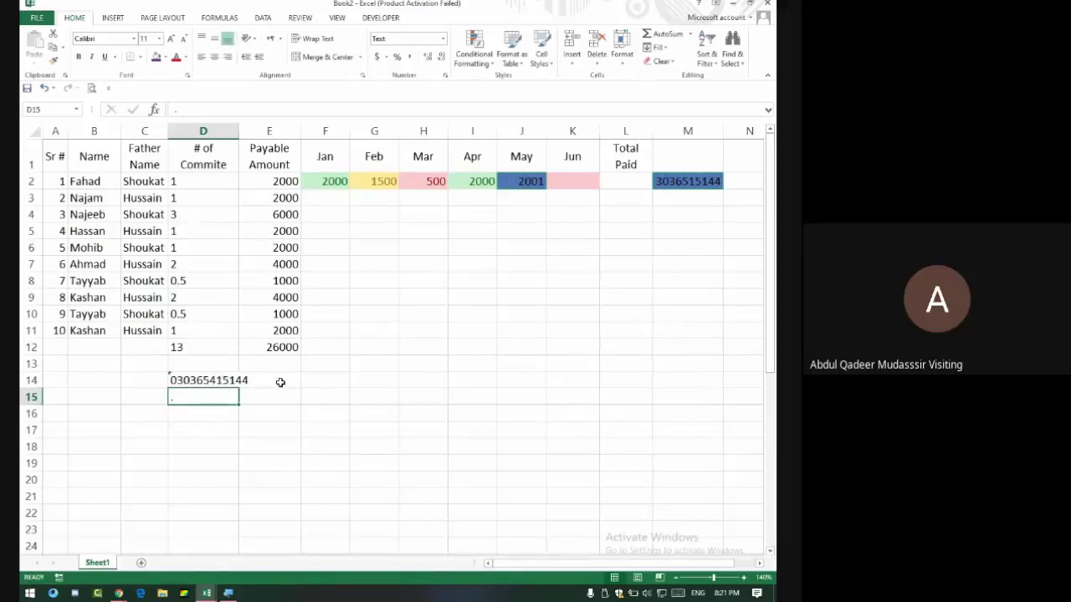
Enter the mobile number in E14 and AutoFit column E to show it.
{"action": "left_click", "coordinate": [279, 382]}
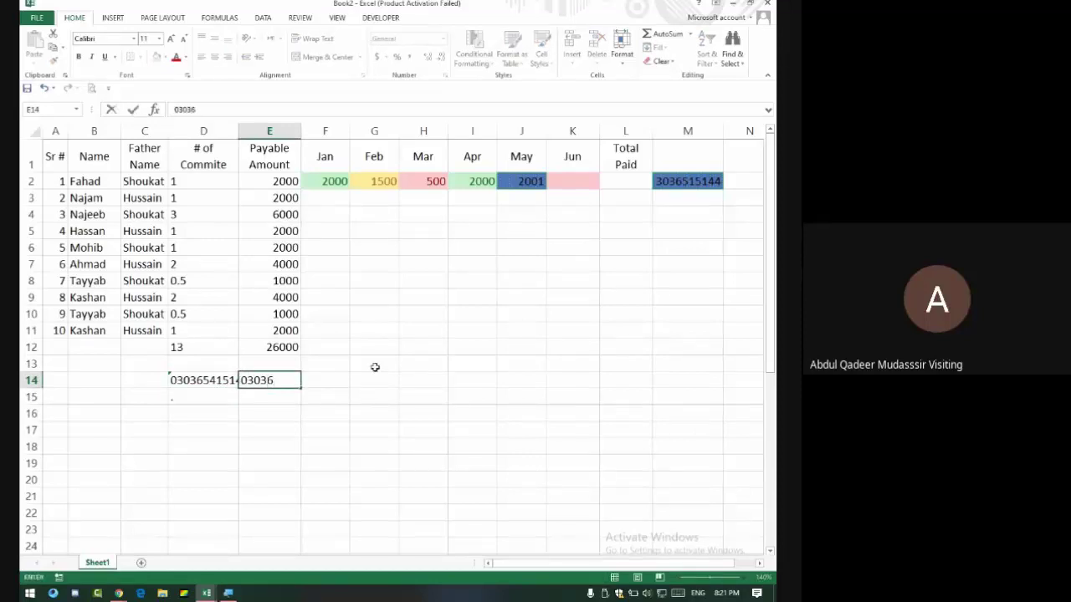
{"action": "key", "text": "Return"}
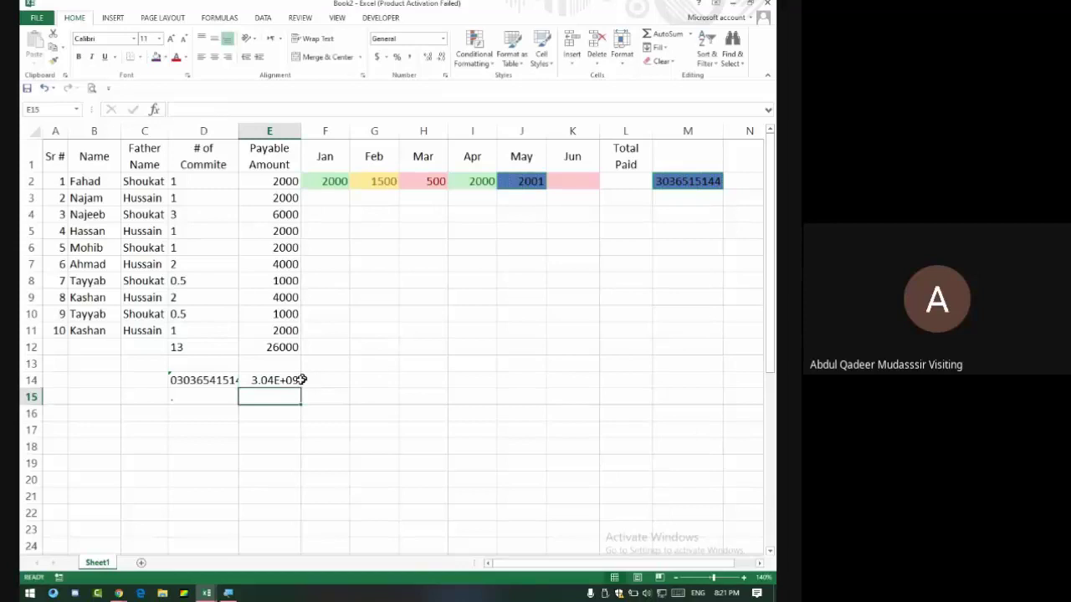
{"action": "left_click", "coordinate": [299, 381]}
{"action": "double_click", "coordinate": [302, 130]}
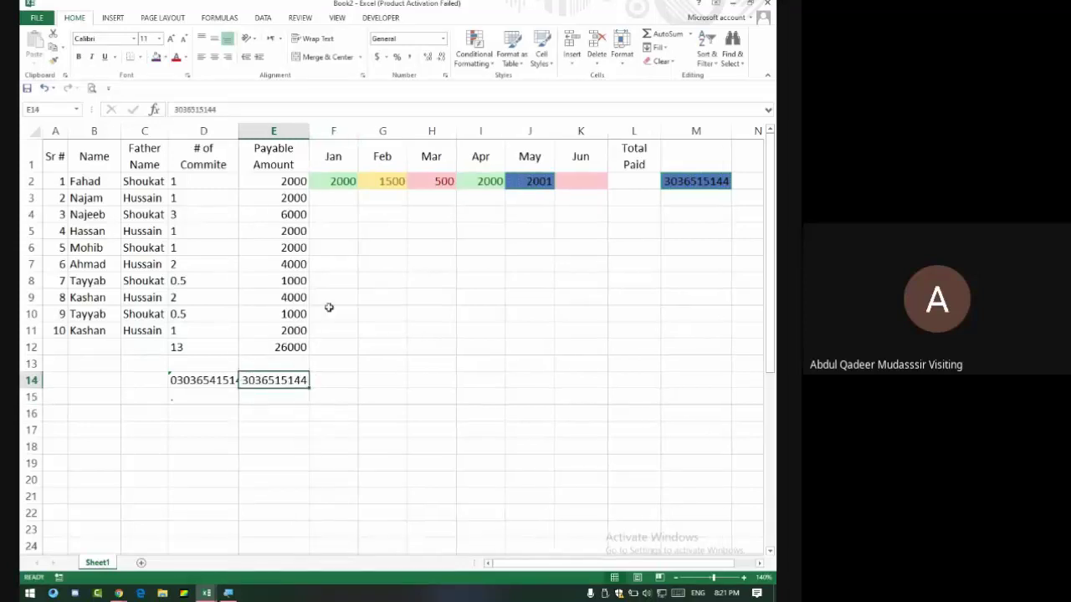
Put =CONCATENATE(0,E14) in D14, switch it from Text to General, and re-enter it.
{"action": "left_click", "coordinate": [232, 380]}
{"action": "type", "text": "=con"}
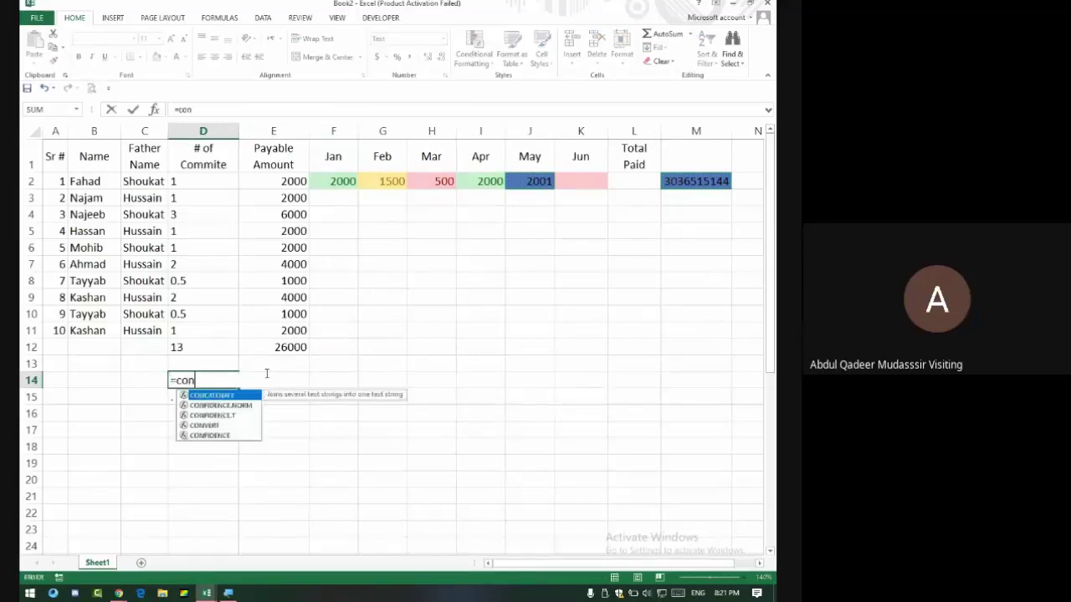
{"action": "type", "text": "catenate"}
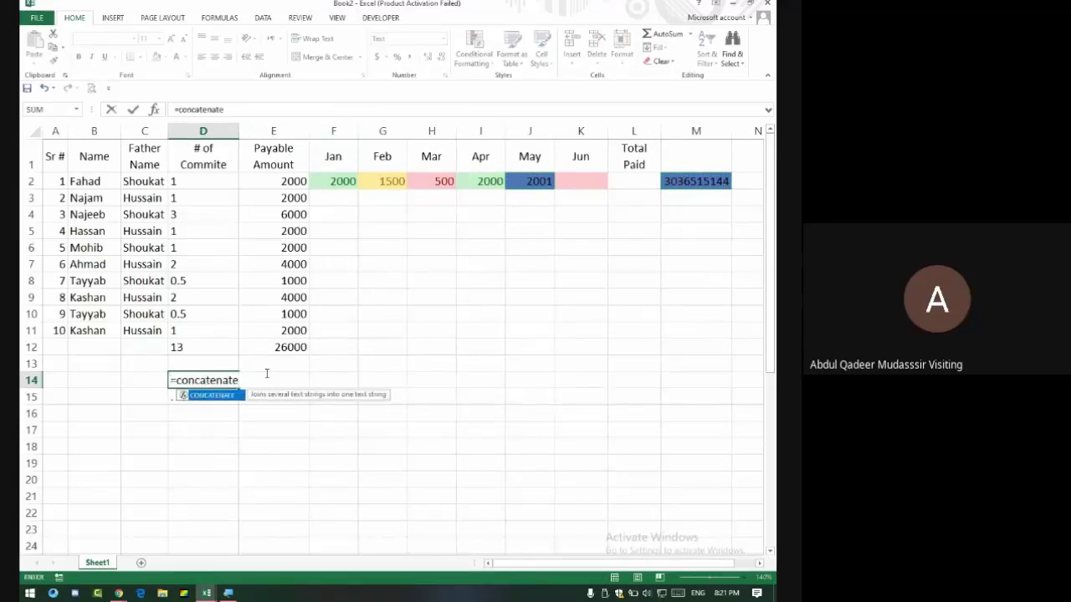
{"action": "type", "text": "("}
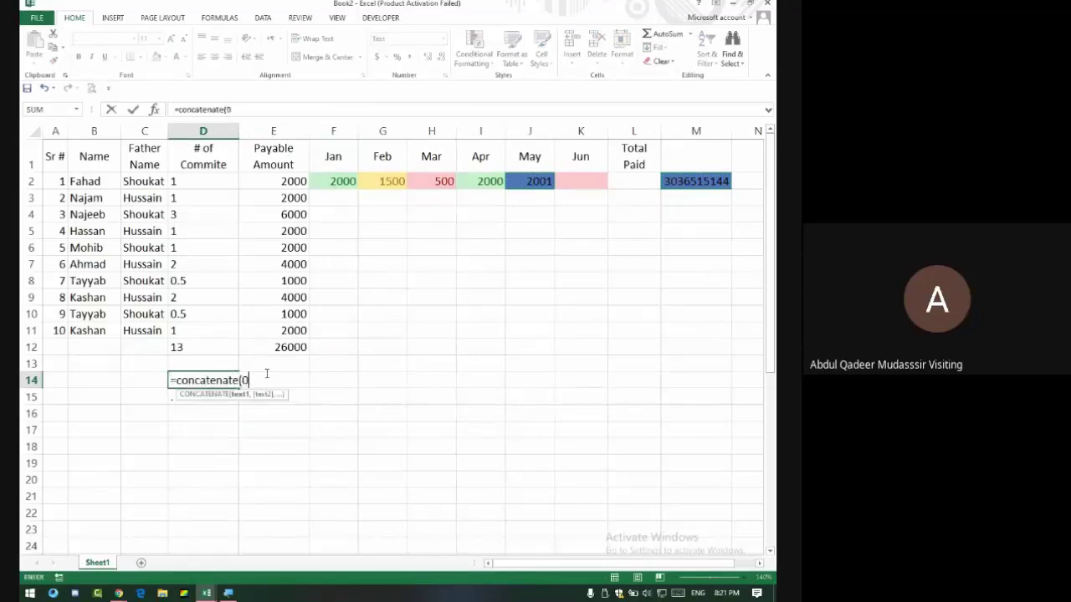
{"action": "type", "text": "0,"}
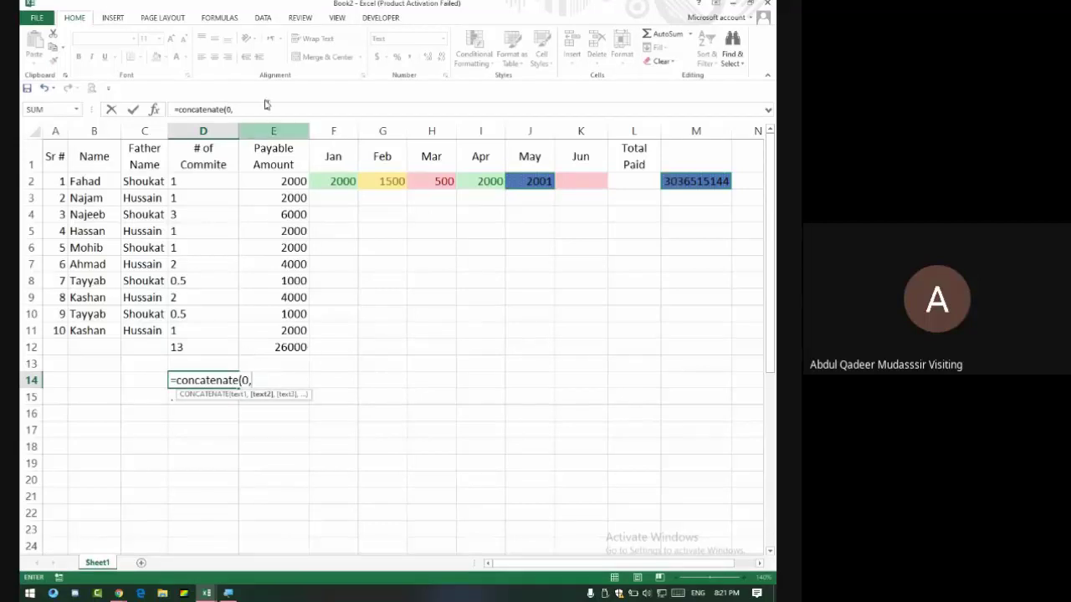
{"action": "type", "text": "e14"}
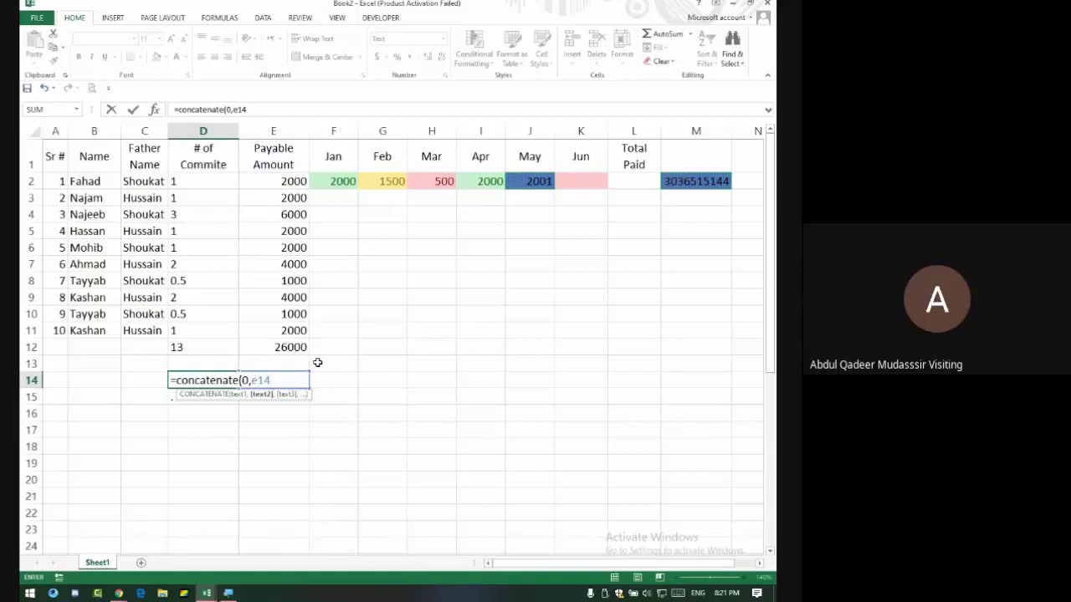
{"action": "key", "text": "Return"}
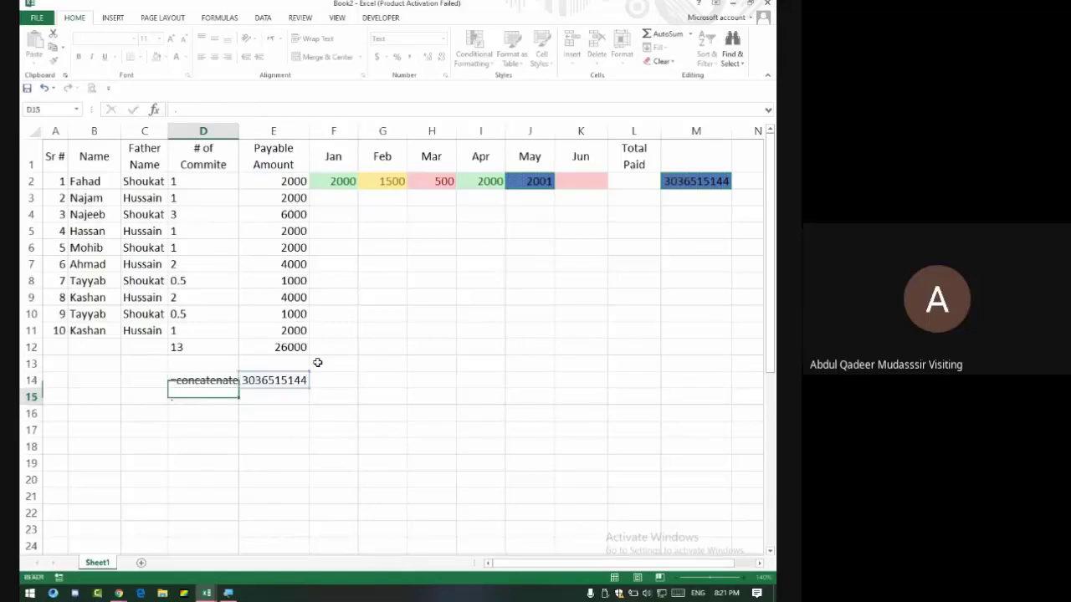
{"action": "key", "text": "Up"}
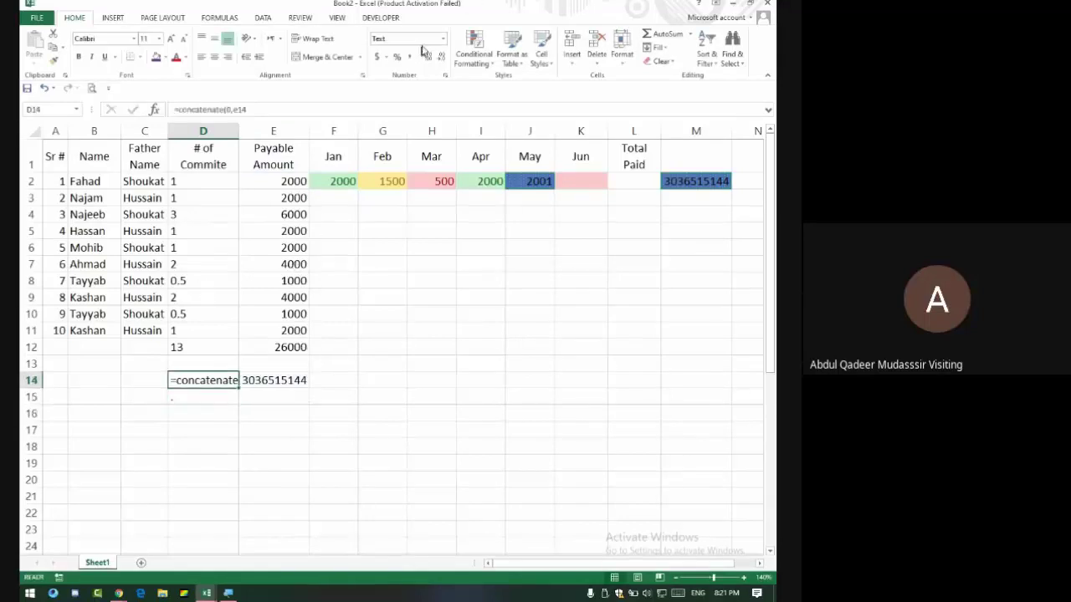
{"action": "left_click", "coordinate": [443, 42]}
{"action": "left_click", "coordinate": [433, 69]}
{"action": "left_click", "coordinate": [258, 111]}
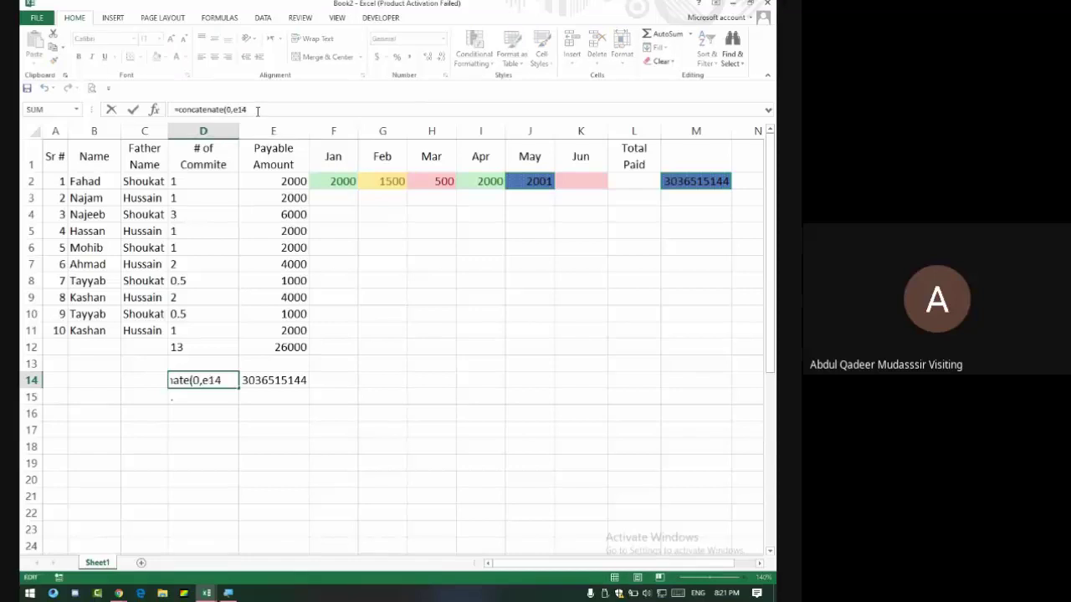
{"action": "key", "text": "Return"}
{"action": "left_click", "coordinate": [210, 378]}
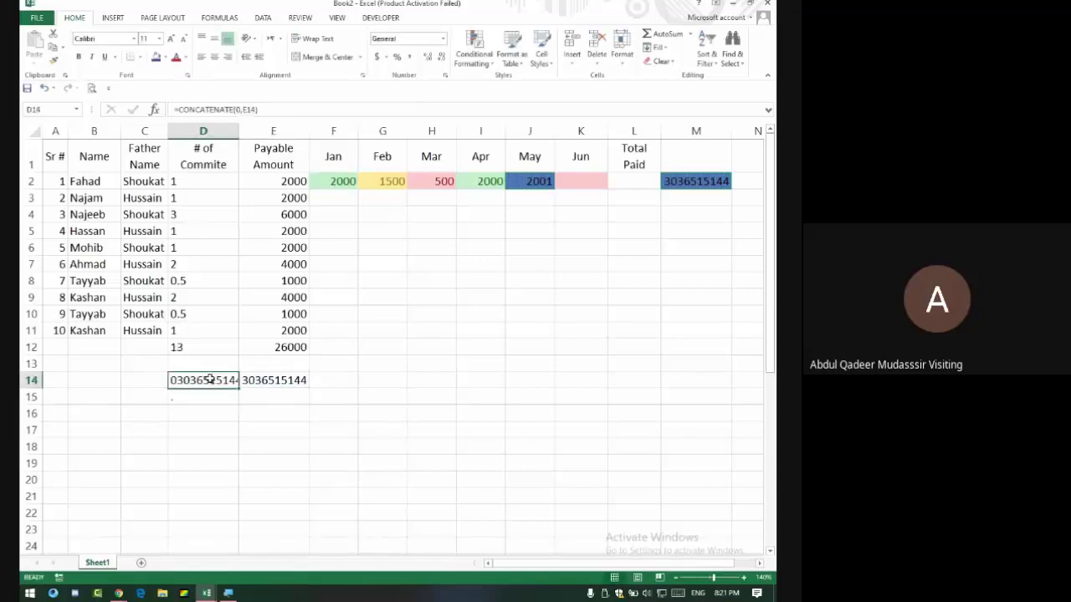
Copy D14 and paste it into E14 as values only.
{"action": "key", "text": "ctrl+c"}
{"action": "left_click", "coordinate": [277, 379]}
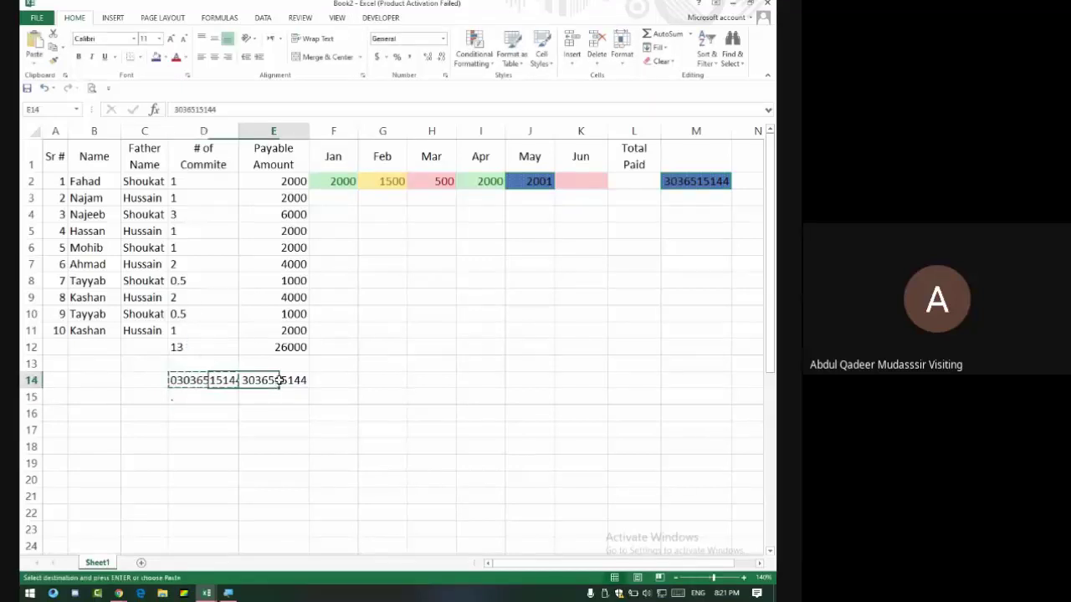
{"action": "left_click", "coordinate": [46, 63]}
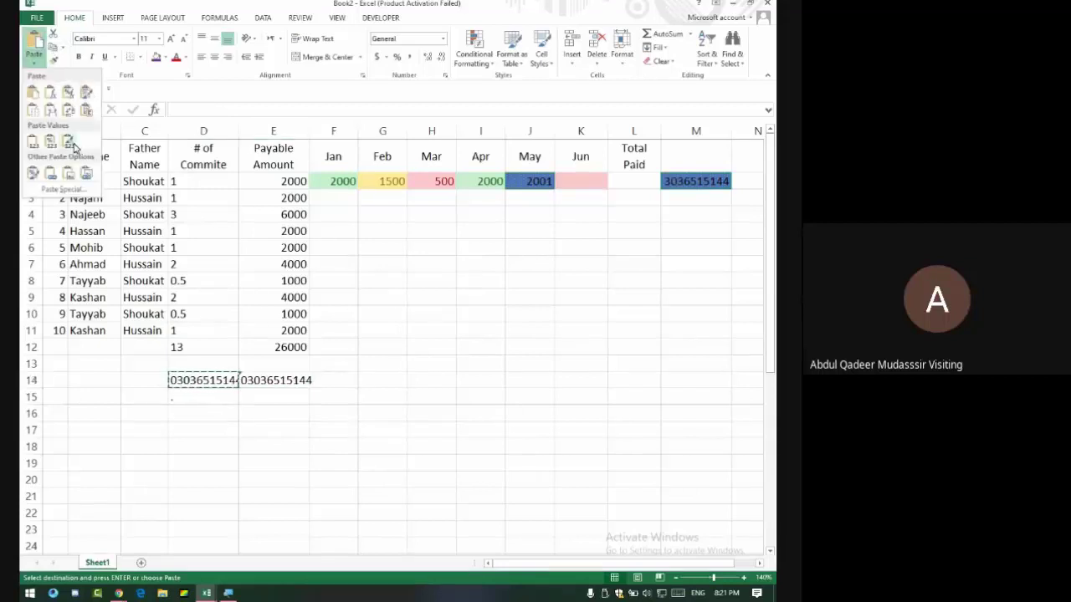
{"action": "left_click", "coordinate": [62, 143]}
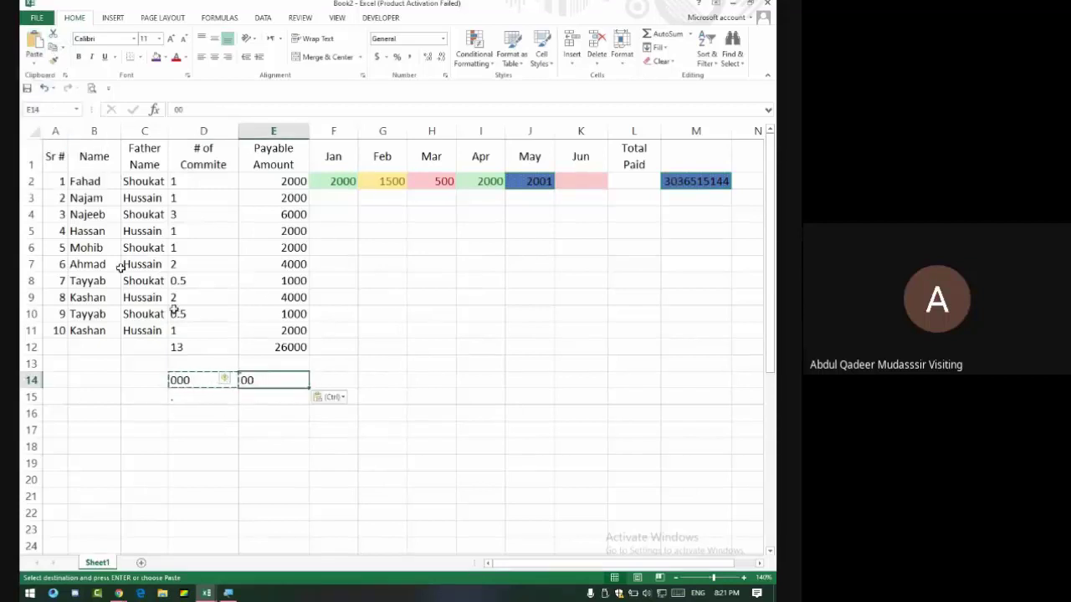
{"action": "left_click", "coordinate": [34, 57]}
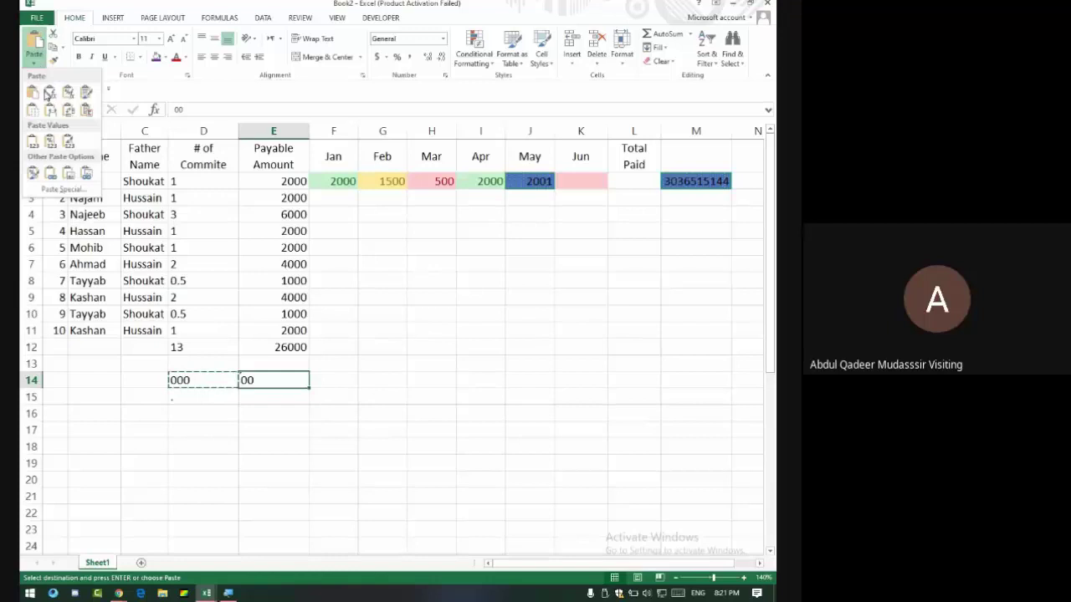
{"action": "left_click", "coordinate": [50, 145]}
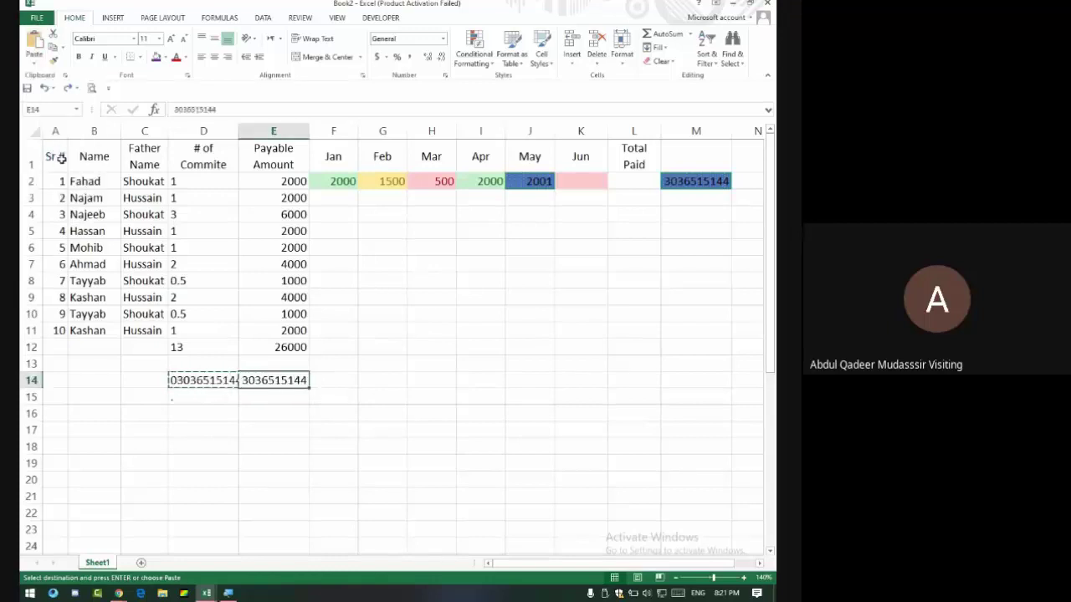
{"action": "left_click", "coordinate": [34, 56]}
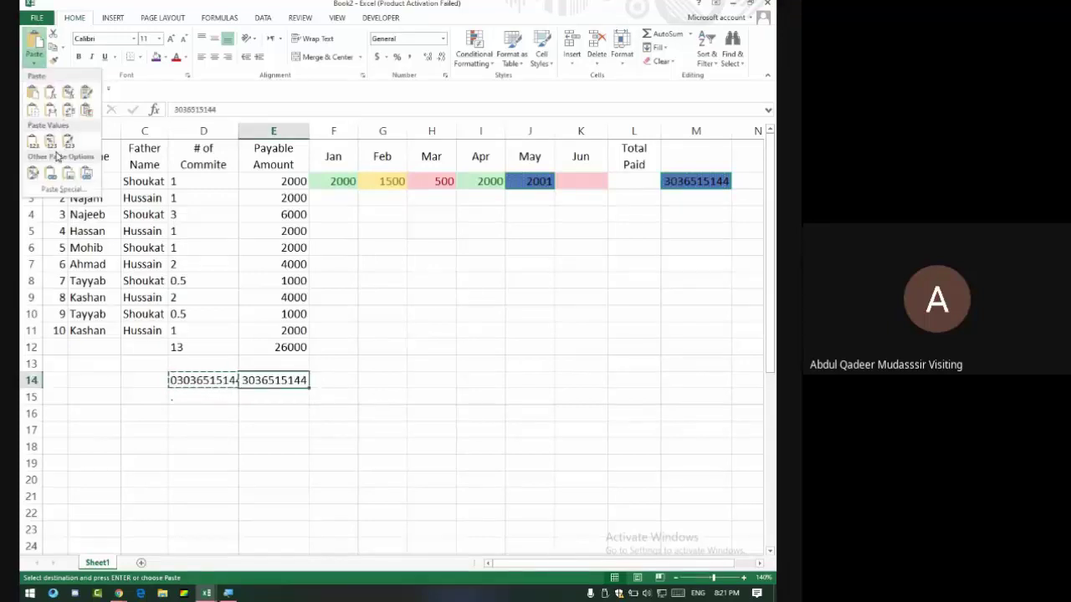
{"action": "left_click", "coordinate": [50, 144]}
{"action": "left_click", "coordinate": [274, 413]}
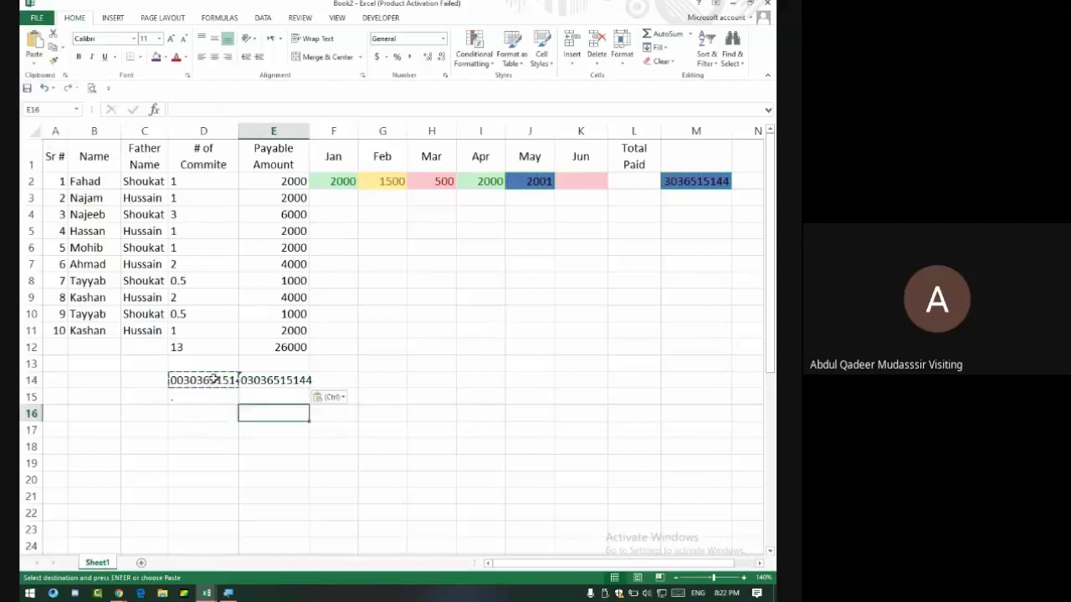
Clear the helper formula from D14 and check the value kept in E14.
{"action": "left_click", "coordinate": [229, 388]}
{"action": "key", "text": "Delete"}
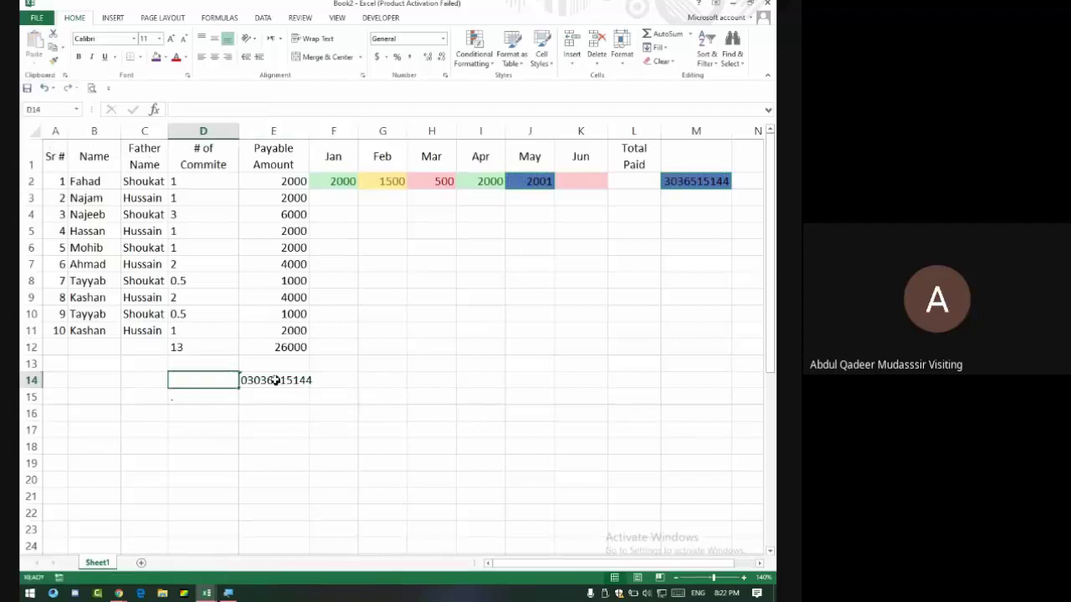
{"action": "left_click", "coordinate": [275, 380]}
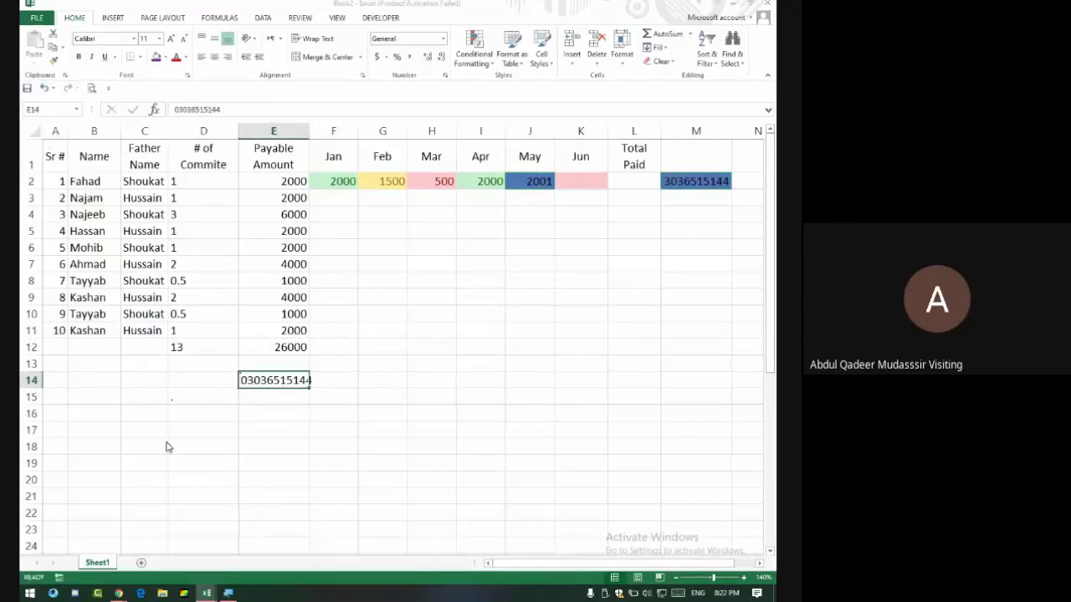
{"action": "key", "text": "alt+Tab"}
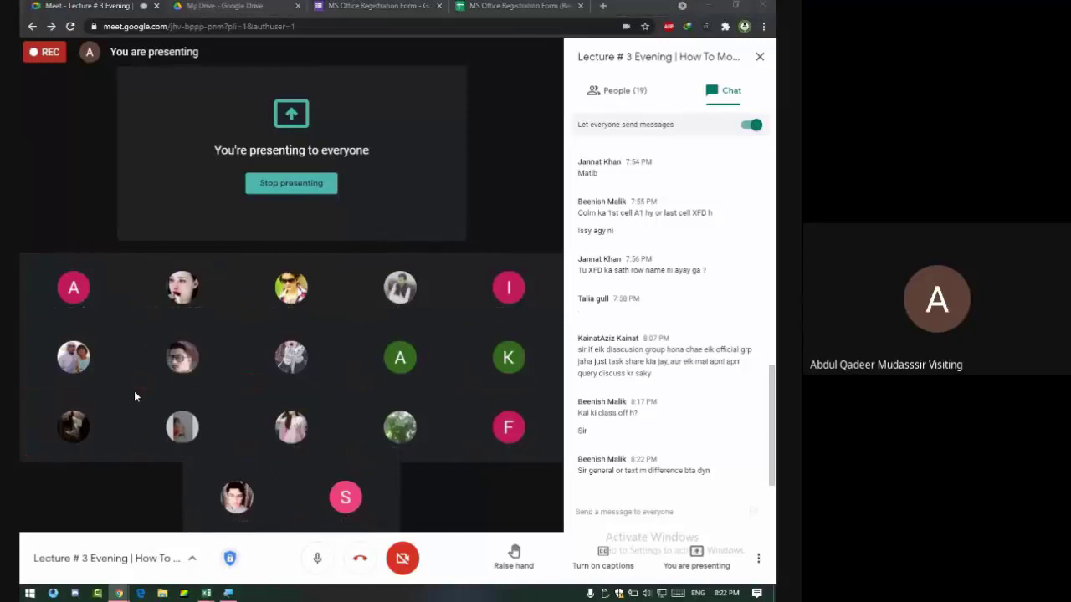
{"action": "key", "text": "alt+Tab"}
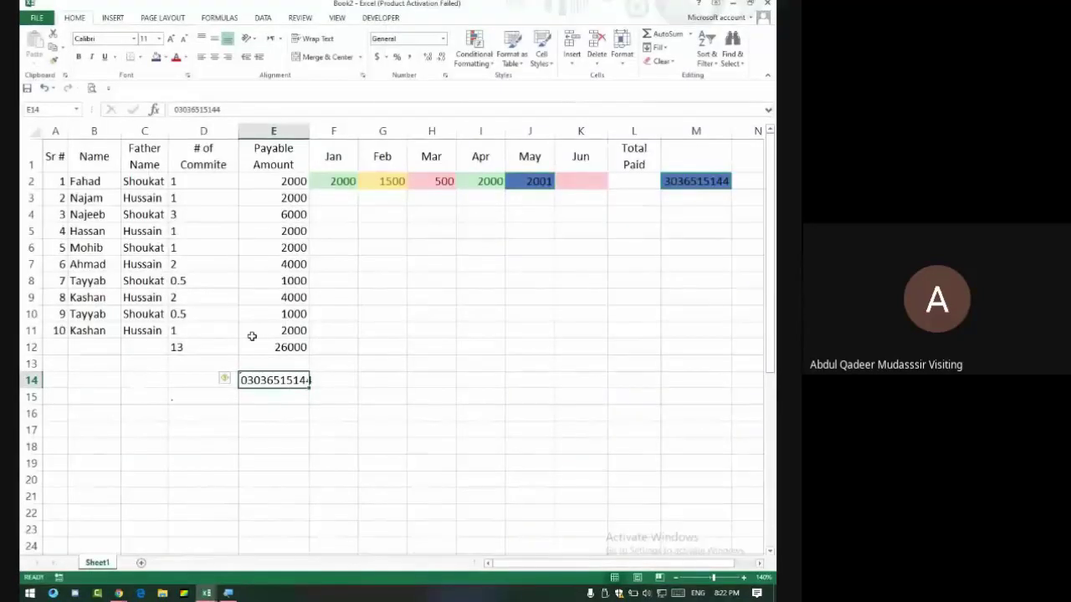
Wrap and merge F7:I13 into one centred cell reading 1ABC.
{"action": "left_click_drag", "start_coordinate": [328, 265], "coordinate": [473, 359]}
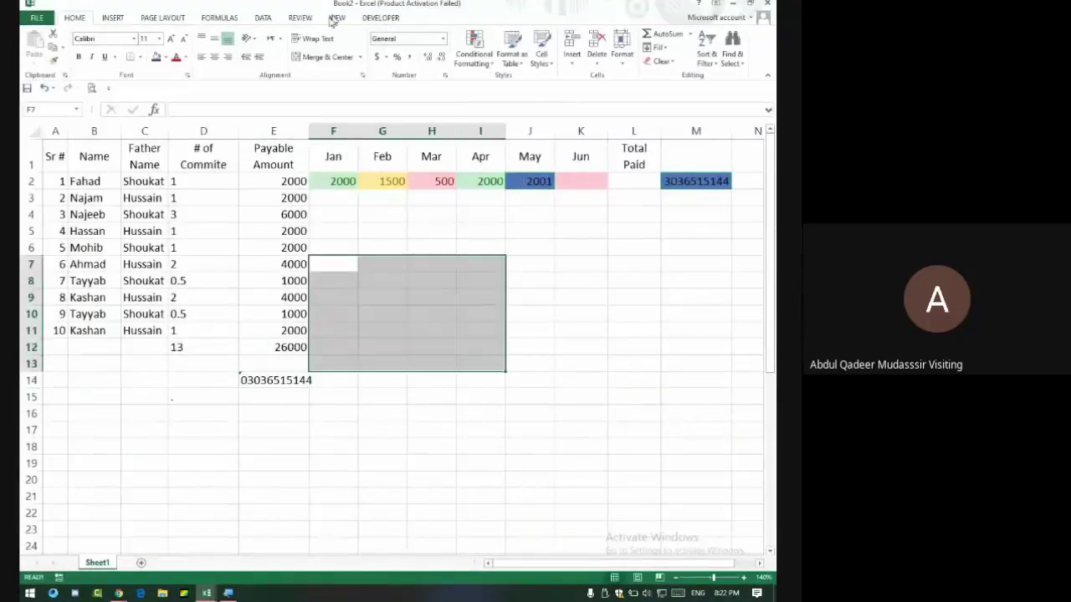
{"action": "left_click", "coordinate": [316, 39]}
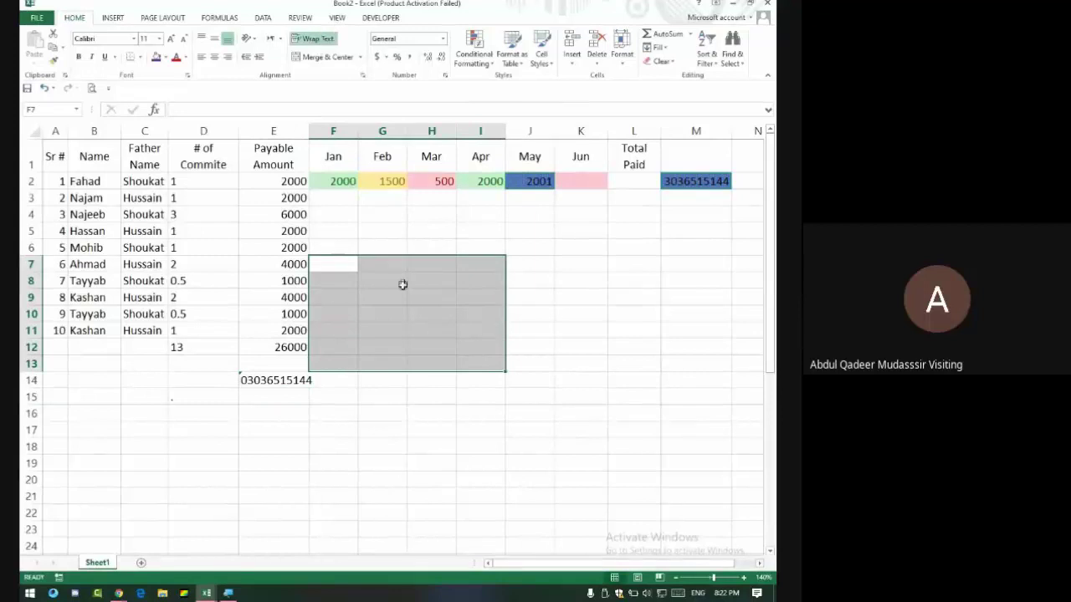
{"action": "left_click", "coordinate": [325, 56]}
{"action": "type", "text": "!"}
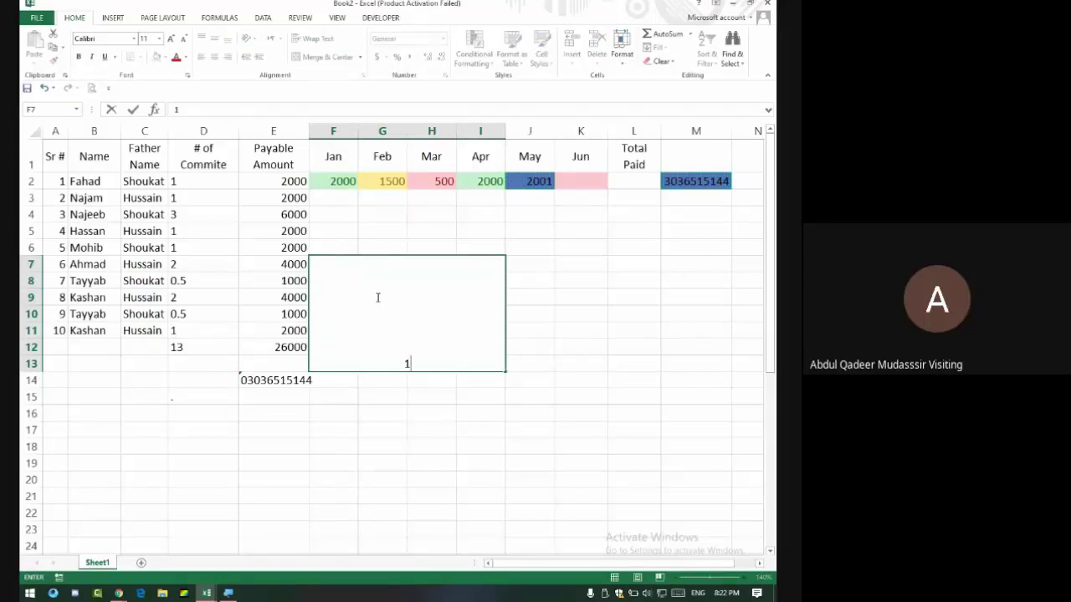
{"action": "type", "text": "ABC"}
{"action": "left_click", "coordinate": [428, 478]}
Merge F14:I18 into one cell holding 0, then switch to Google Meet.
{"action": "left_click", "coordinate": [355, 386]}
{"action": "left_click_drag", "start_coordinate": [364, 393], "coordinate": [482, 444]}
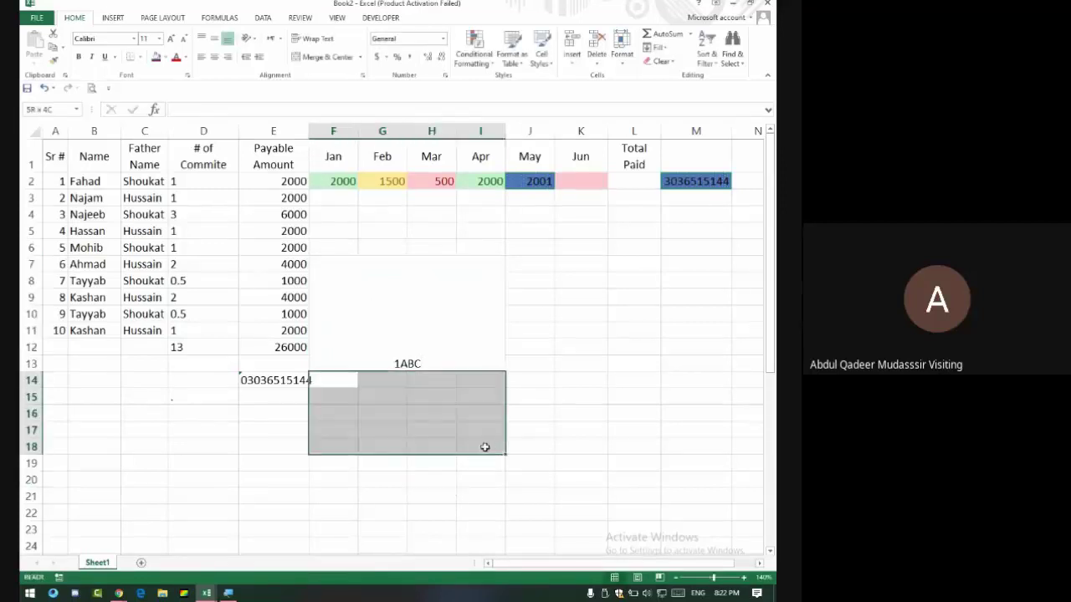
{"action": "left_click", "coordinate": [323, 56]}
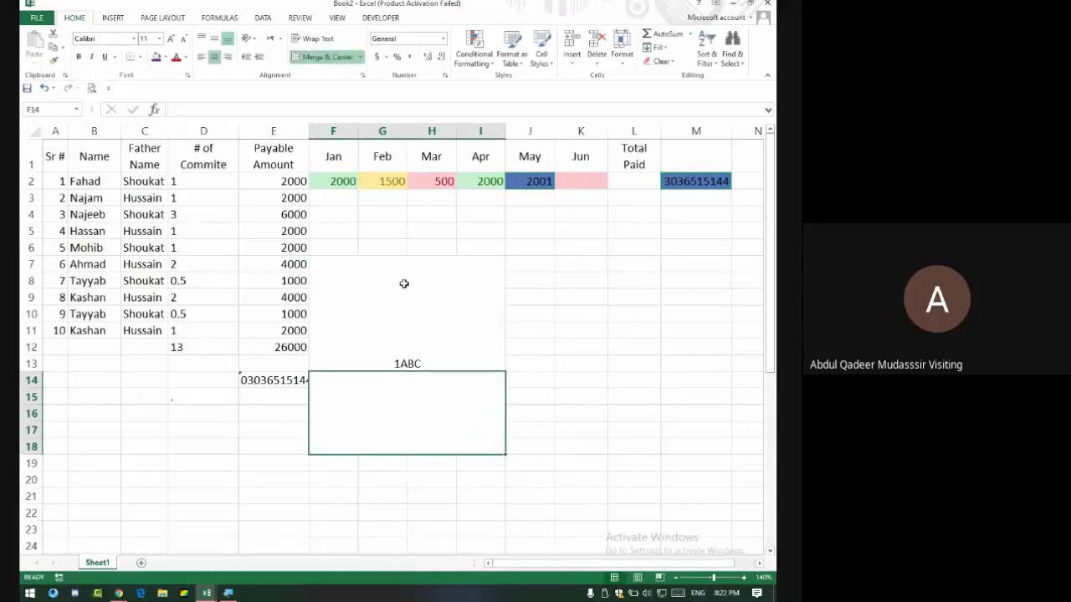
{"action": "type", "text": "0"}
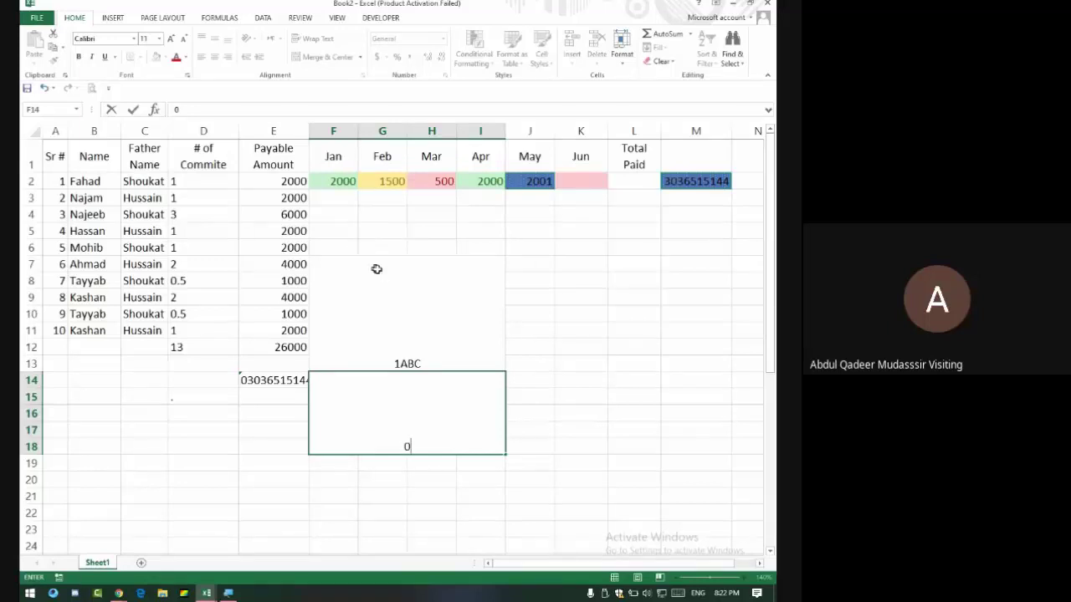
{"action": "left_click", "coordinate": [408, 336]}
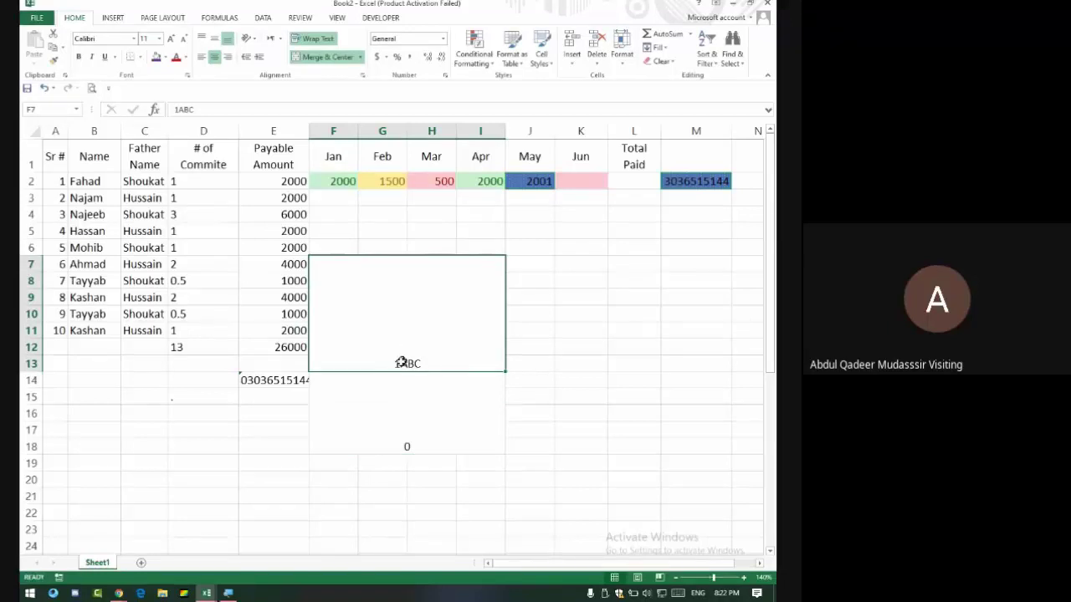
{"action": "key", "text": "alt+Tab"}
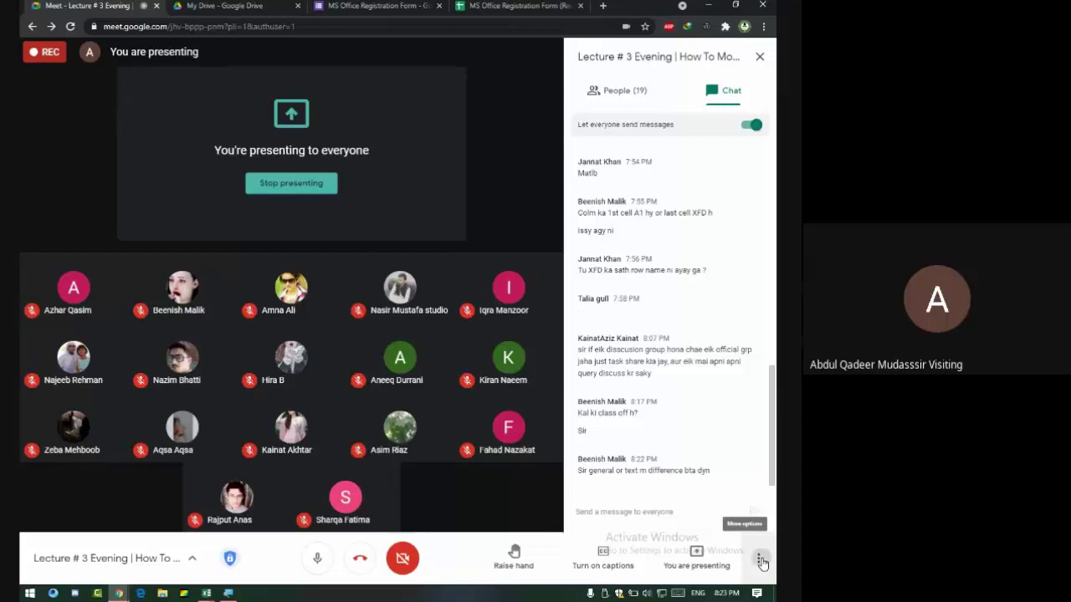
Open Google Meet's More options menu to reach Stop recording.
{"action": "left_click", "coordinate": [759, 563]}
{"action": "left_click", "coordinate": [517, 502]}
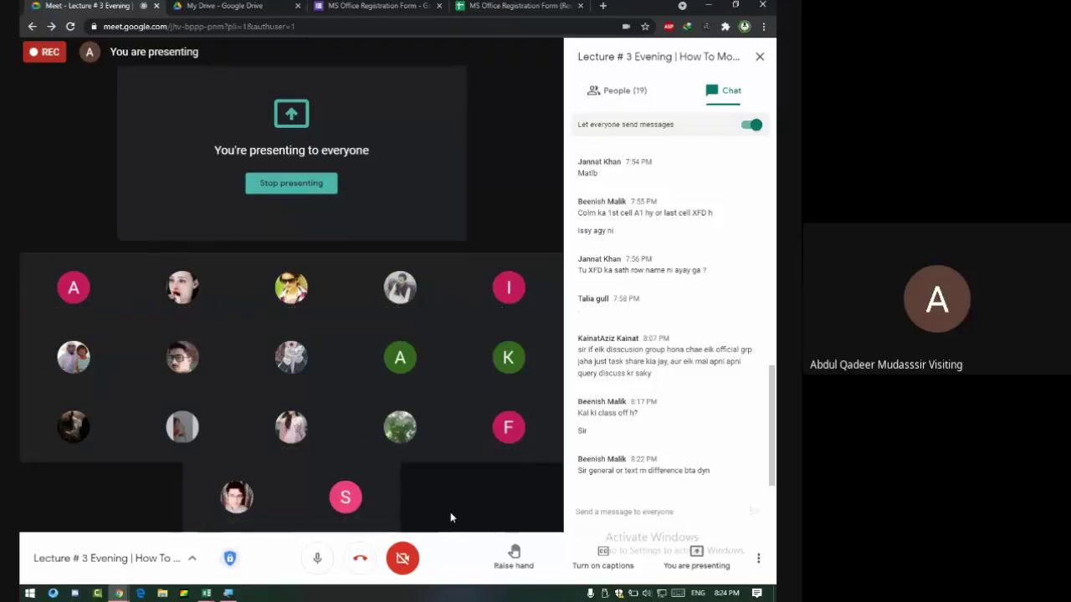
{"action": "left_click", "coordinate": [757, 558]}
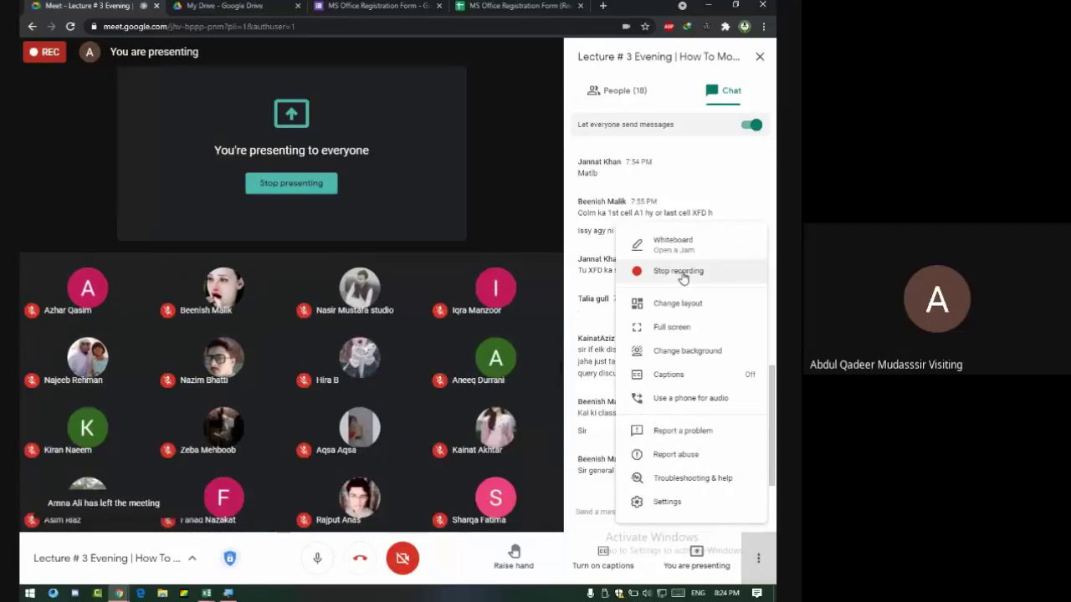